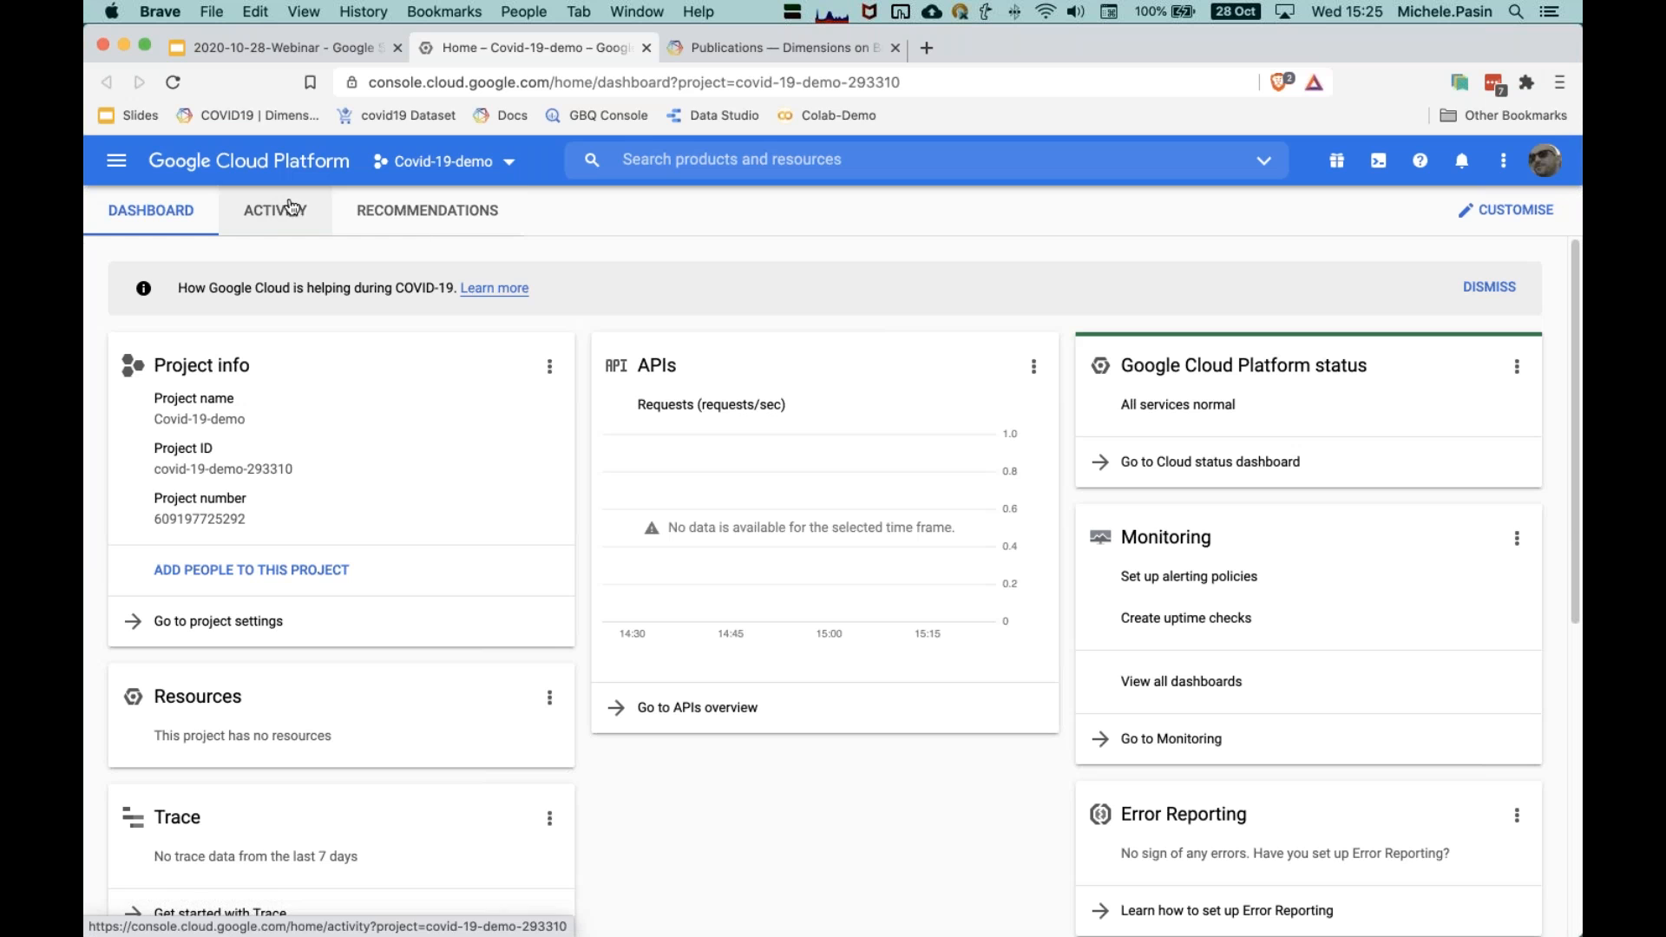
Step: Examine the list of Google Cloud products and services available to the Covid-19-demo project
left_click(117, 161)
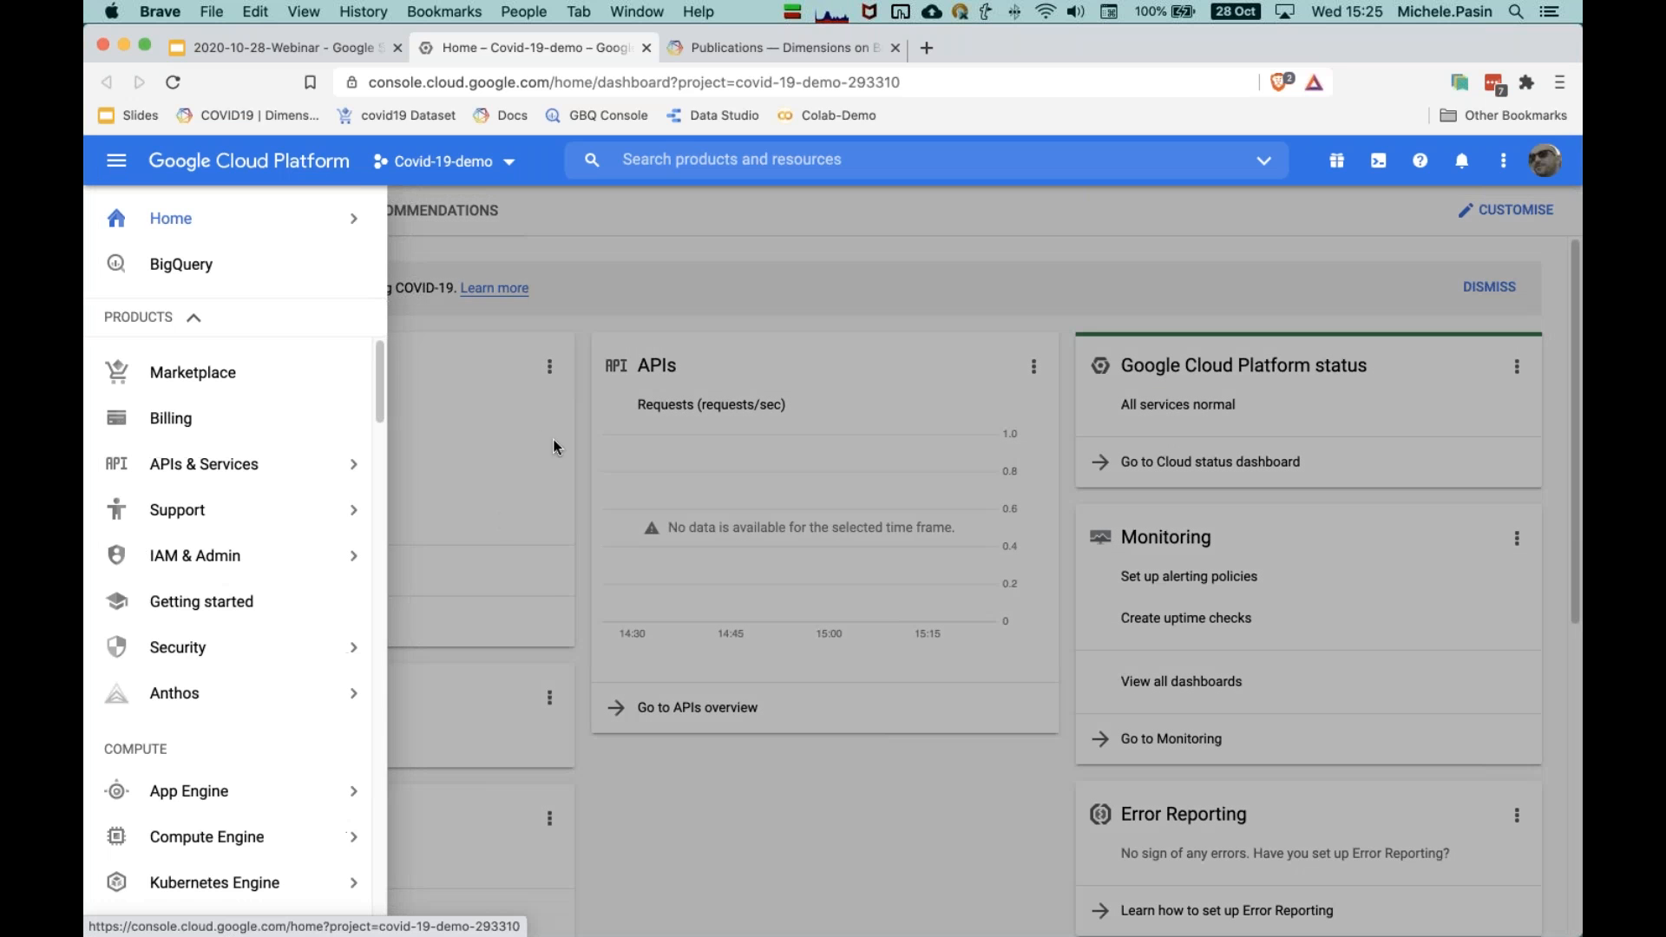
mouse_move(235, 515)
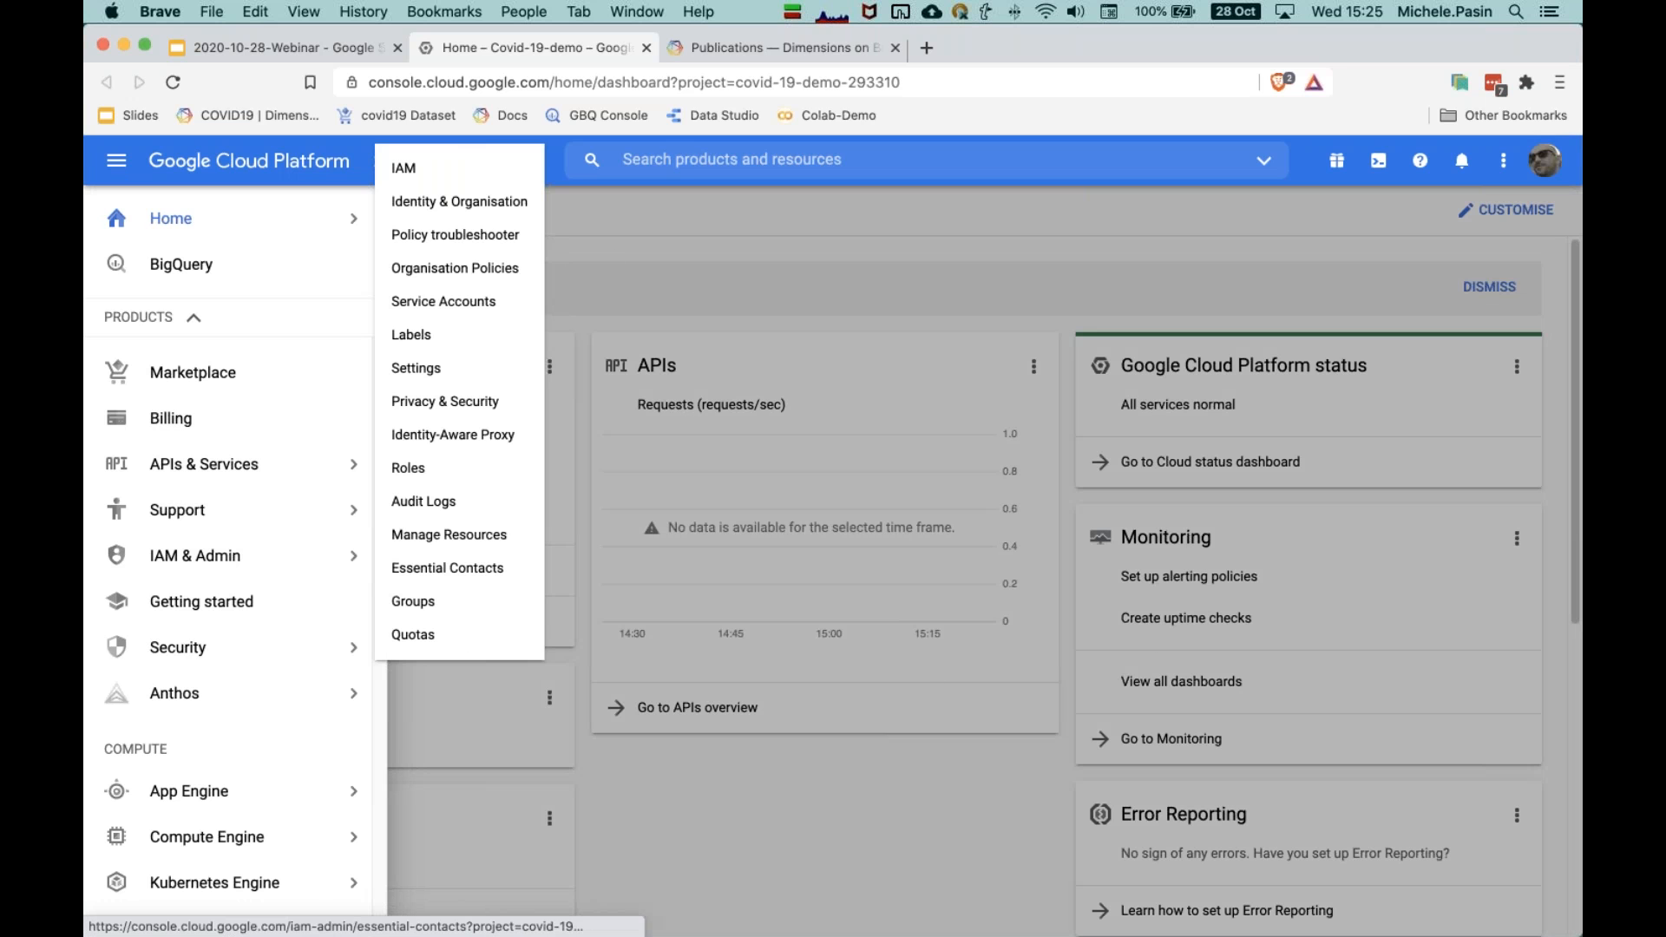
left_click(119, 170)
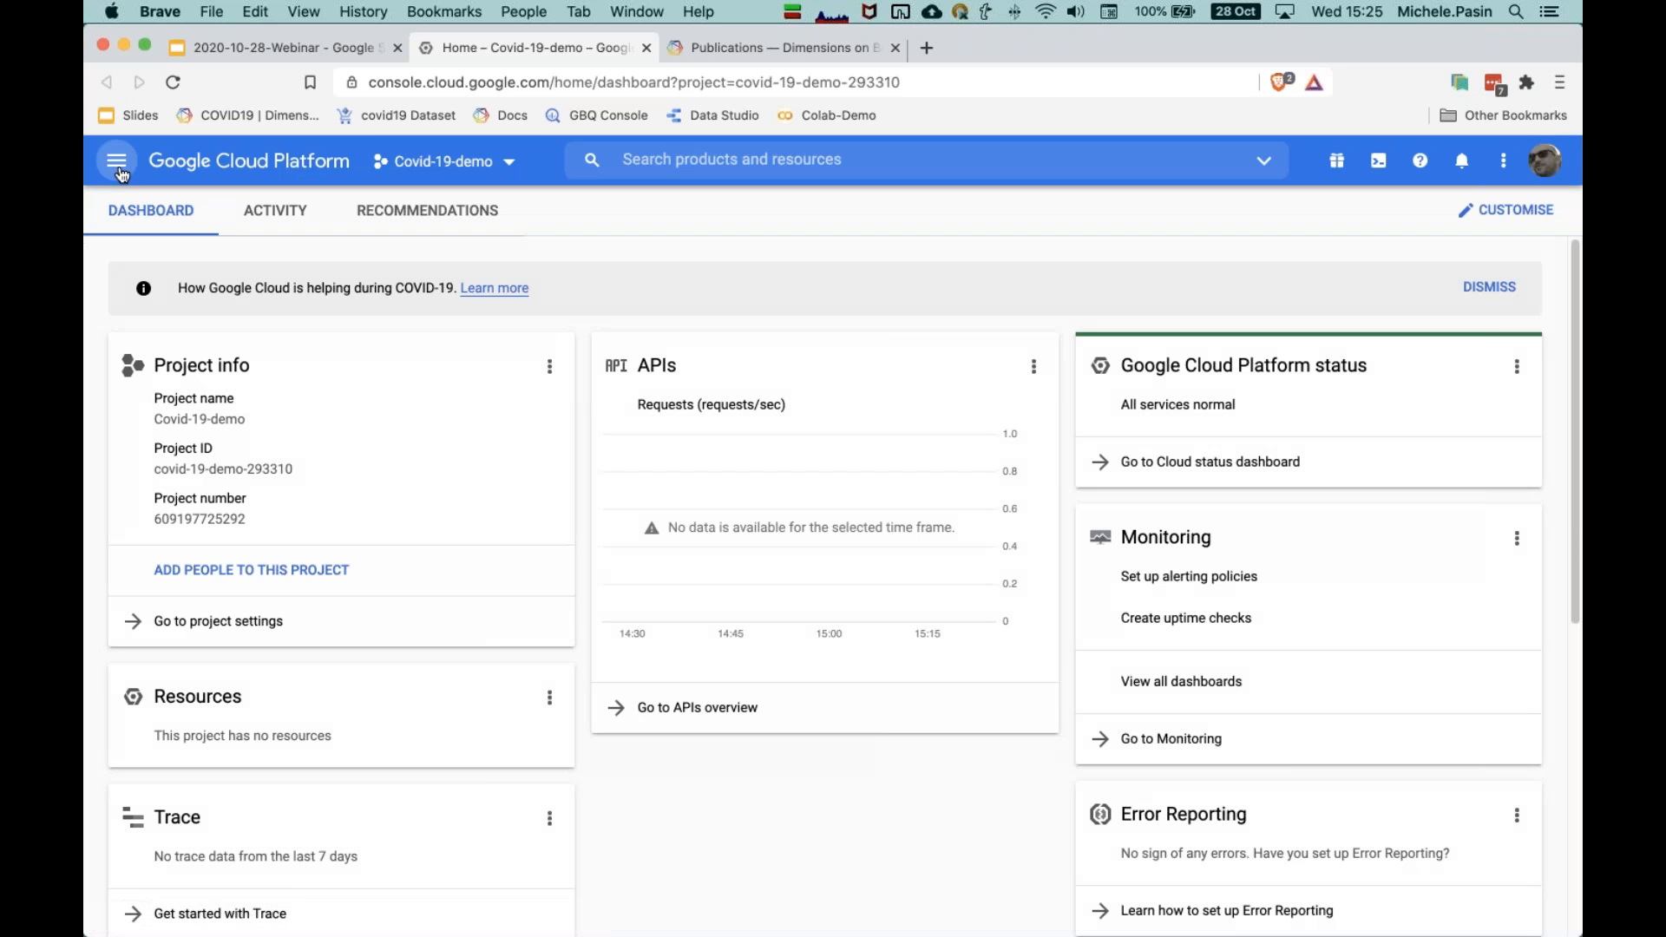
left_click(120, 171)
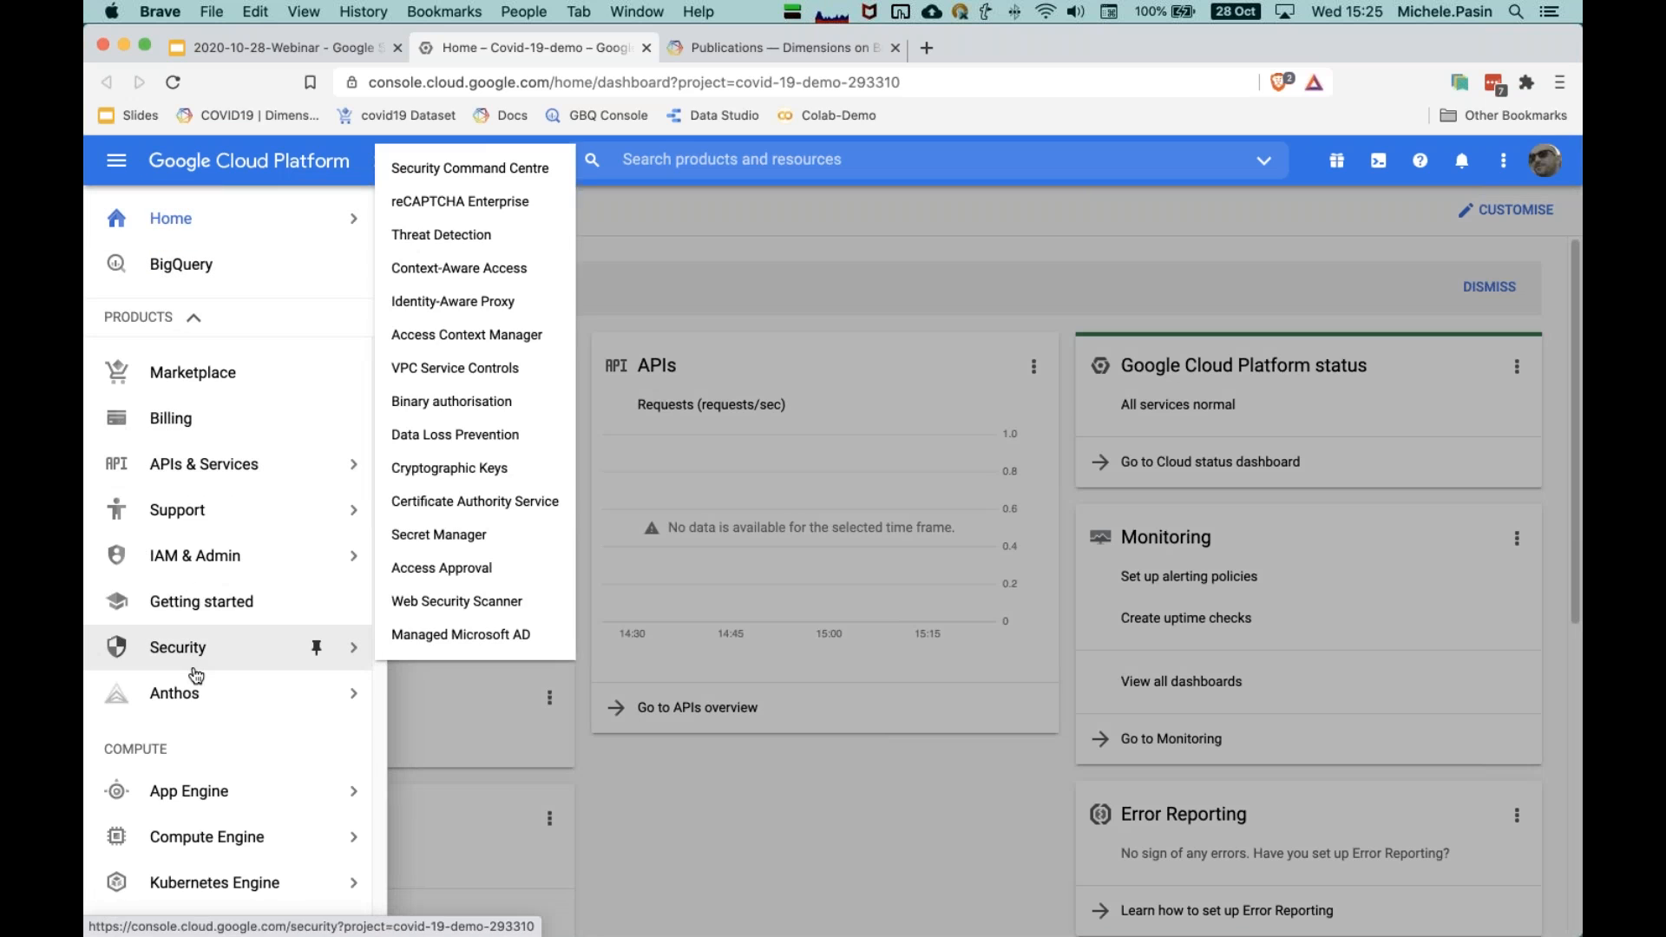
scroll(196, 675, "down", 8)
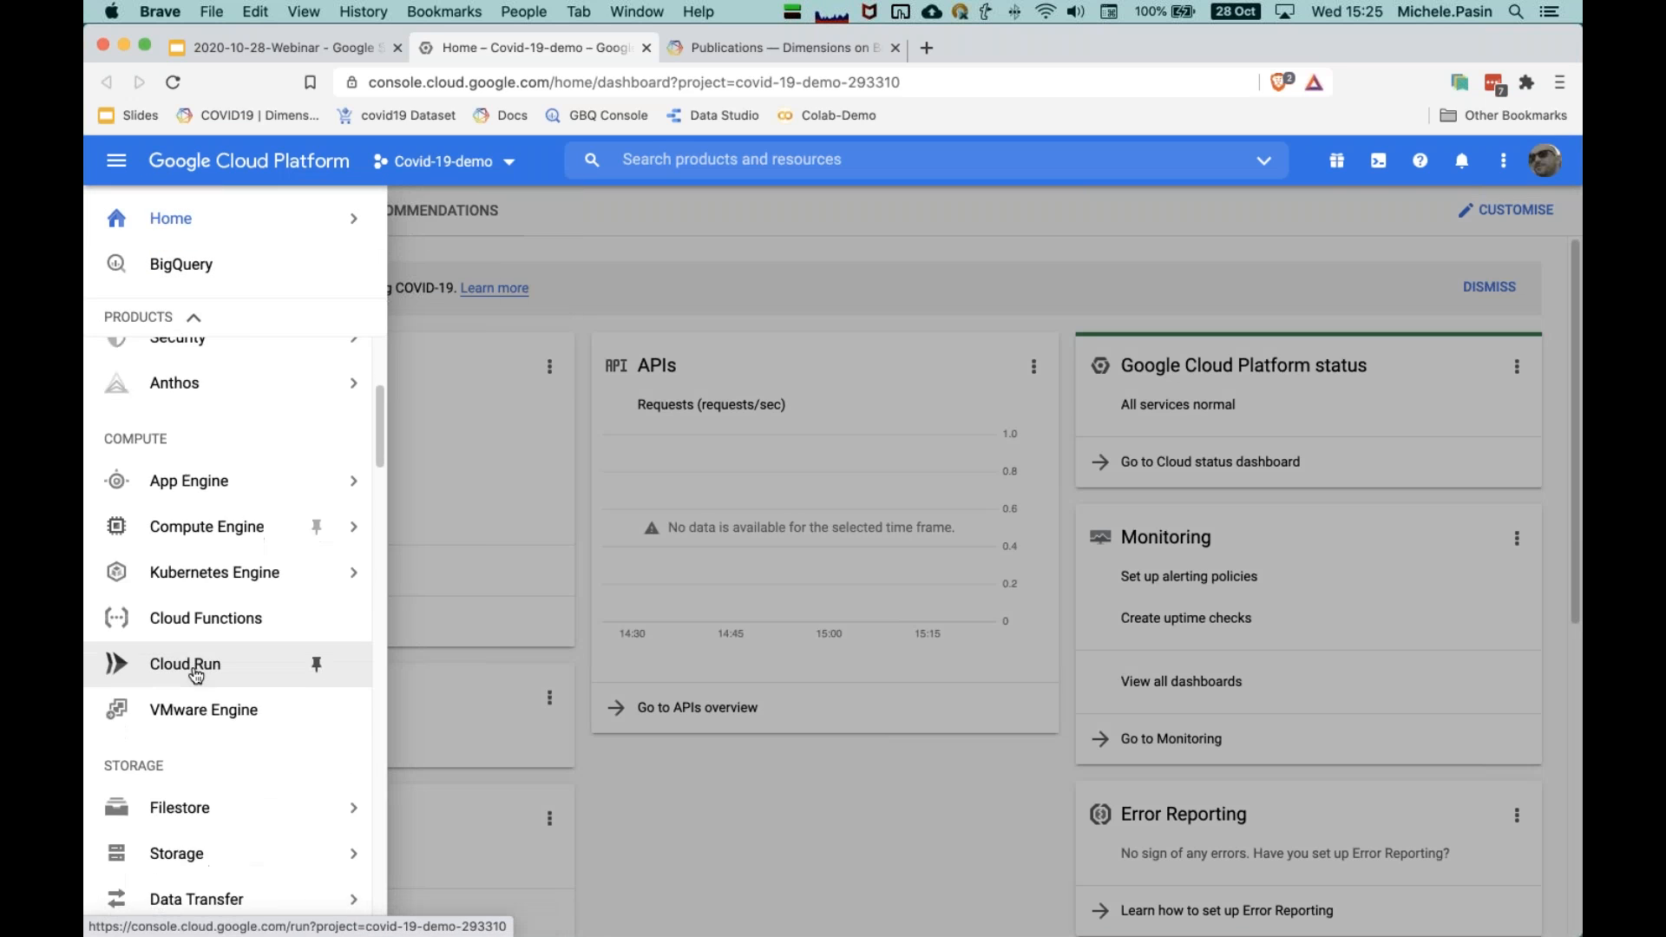
scroll(196, 675, "down", 10)
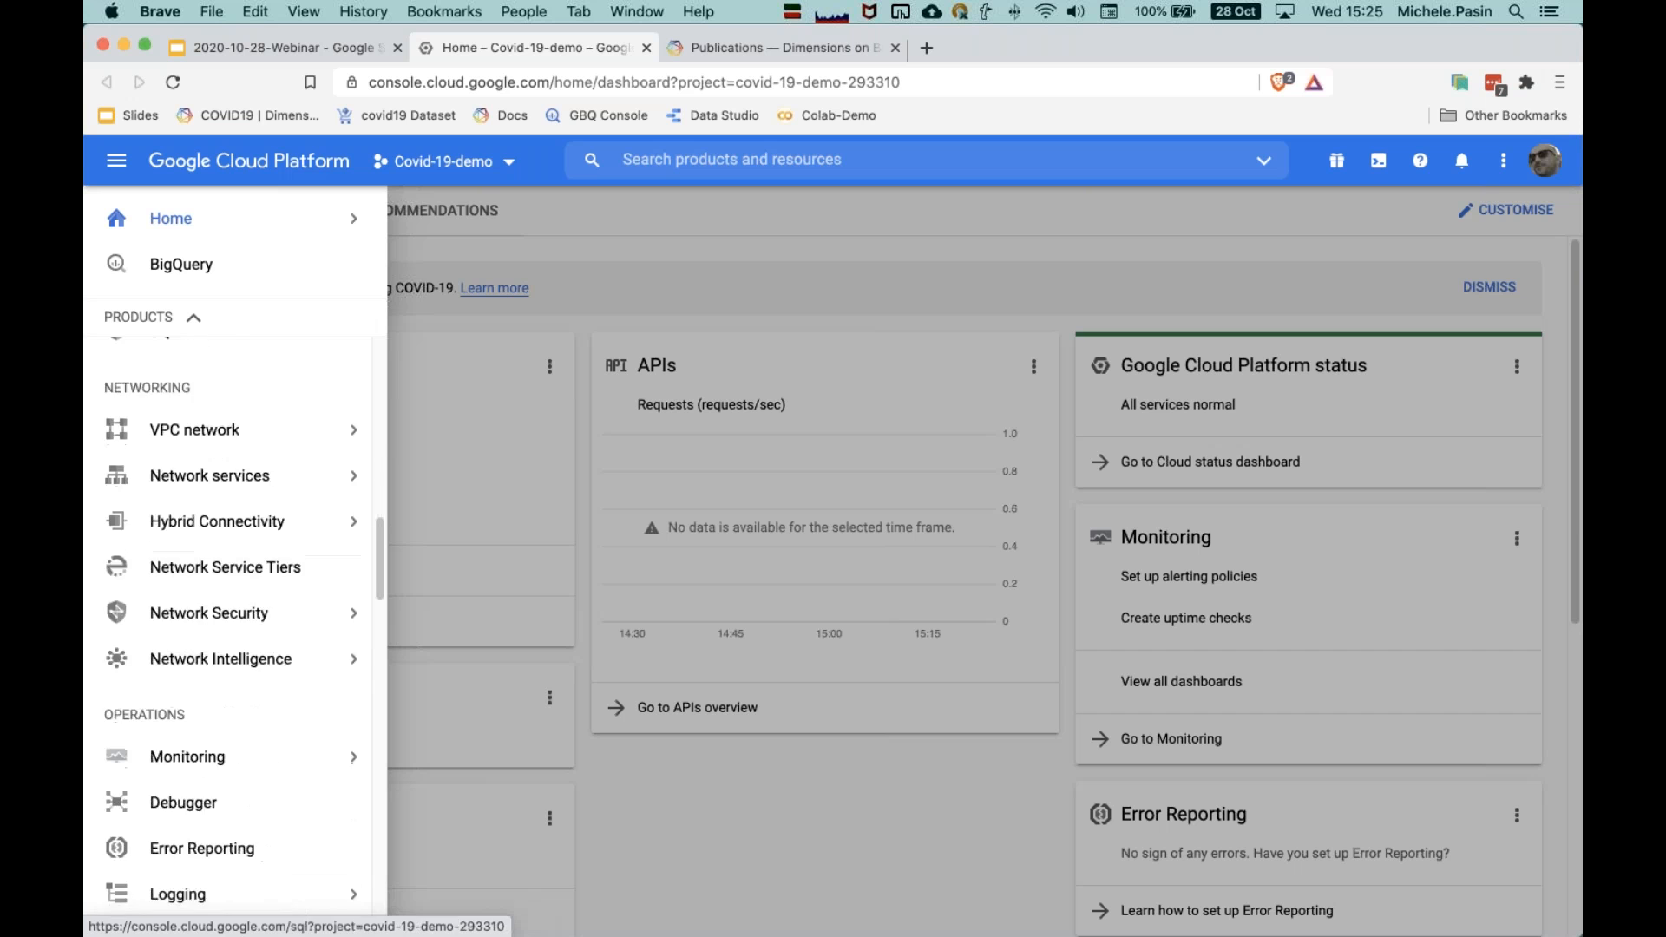
scroll(196, 653, "down", 15)
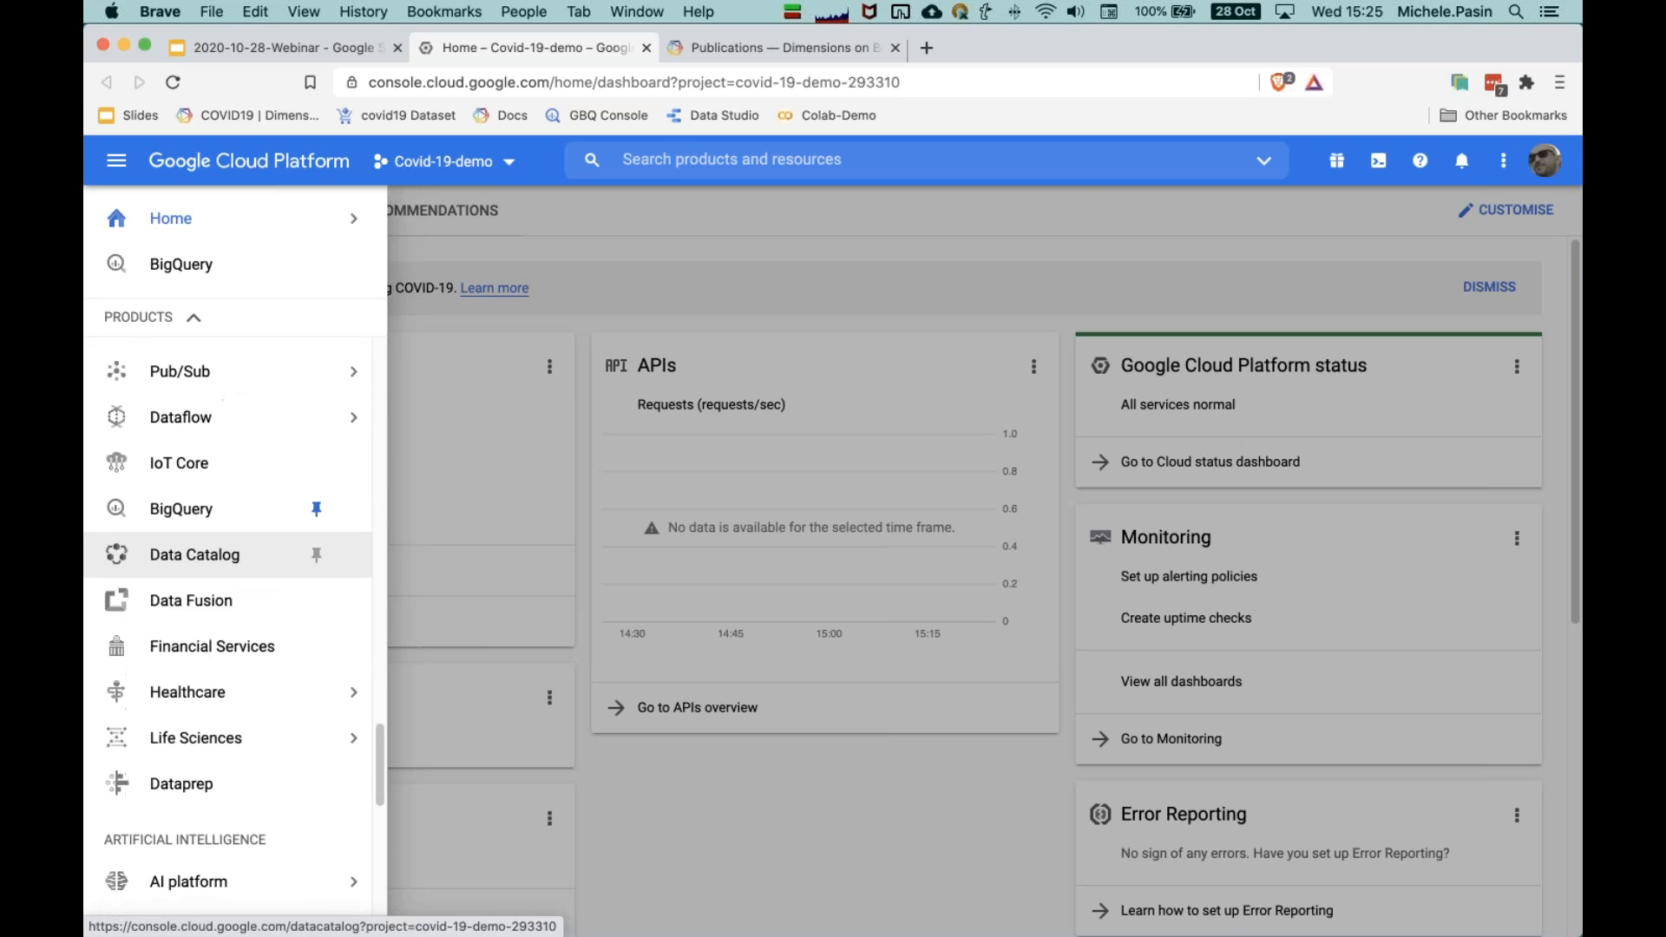
scroll(196, 653, "up", 4)
scroll(316, 652, "up", 20)
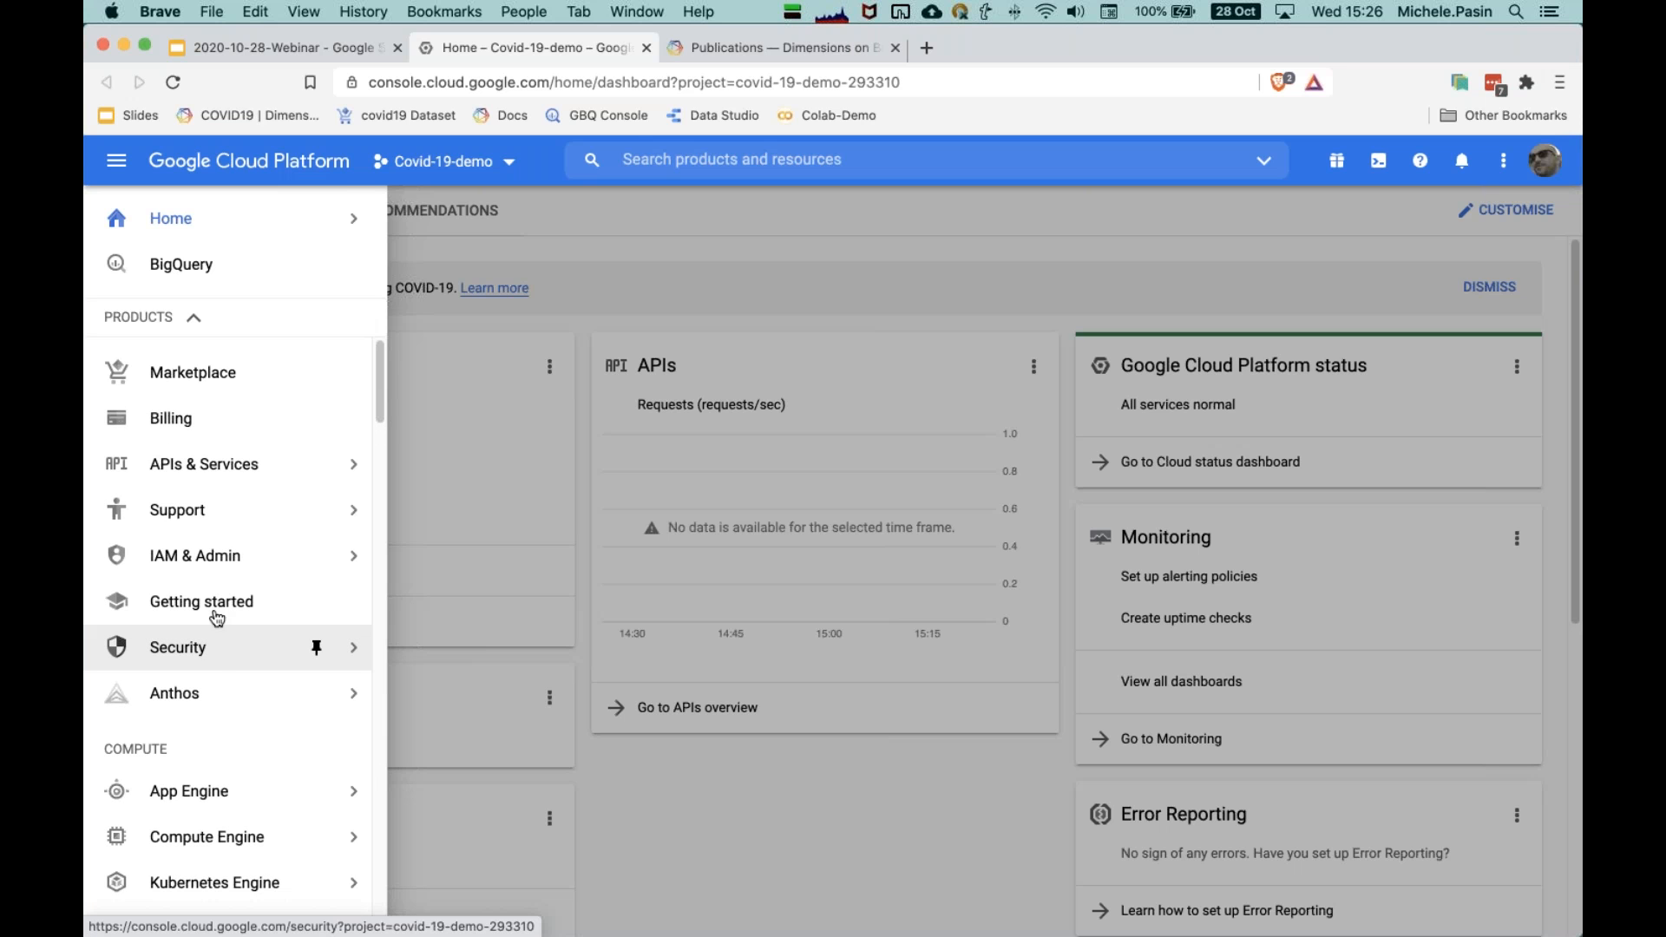
Step: Open BigQuery from the Big Data group of Google Cloud products
scroll(214, 657, "down", 9)
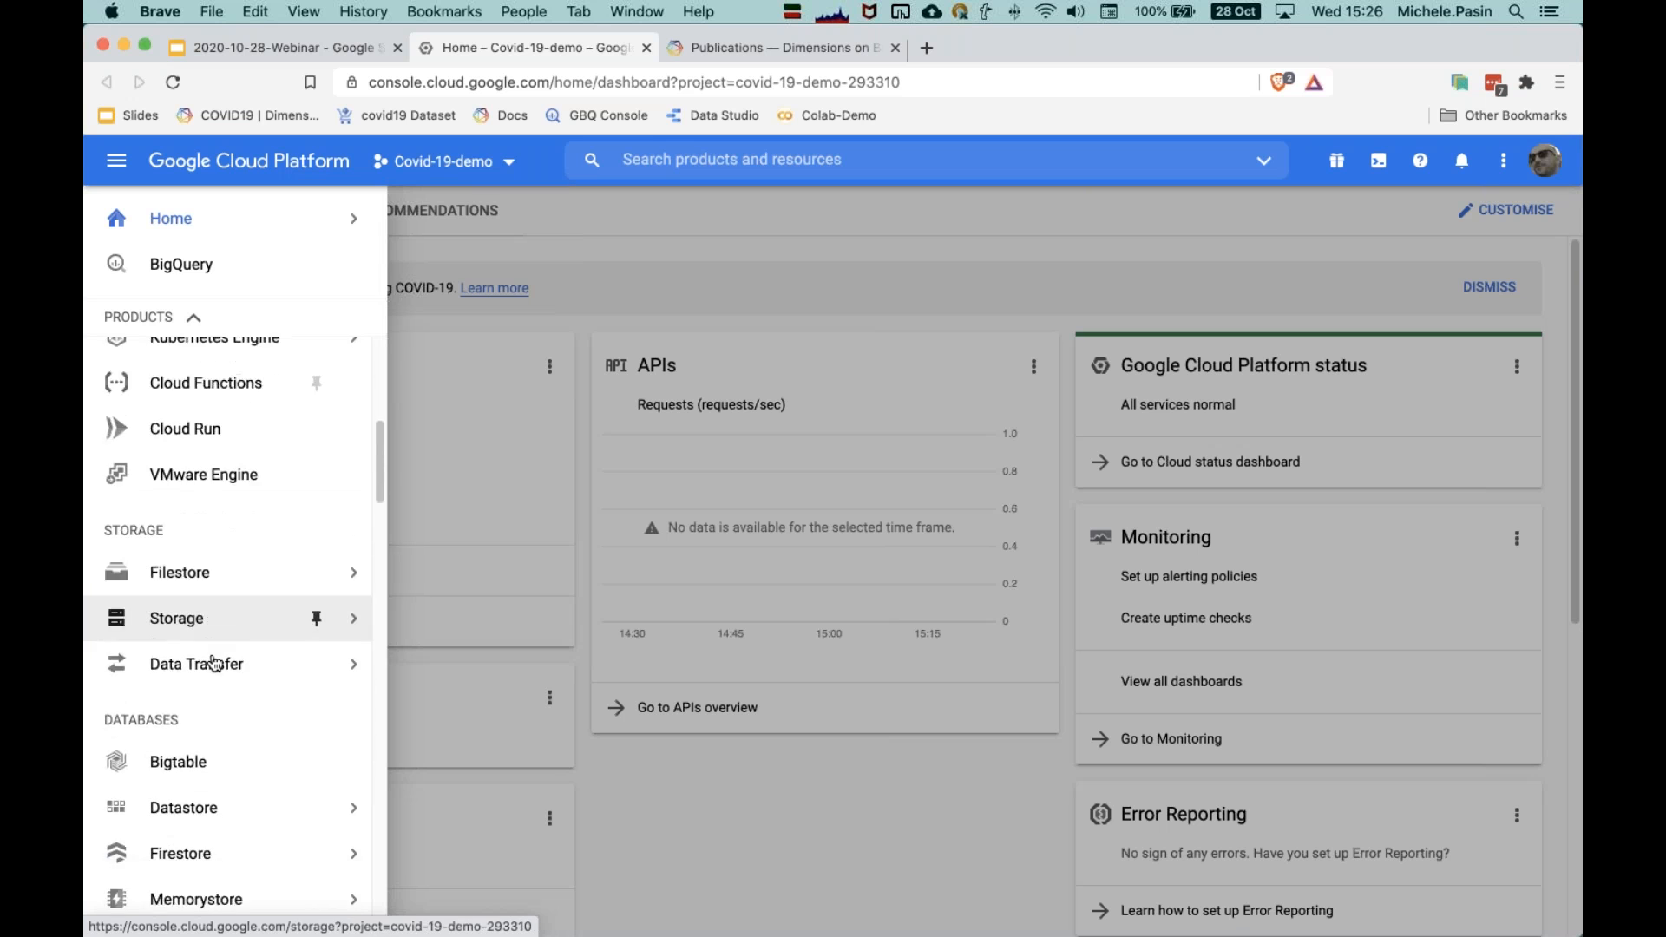
scroll(214, 664, "down", 6)
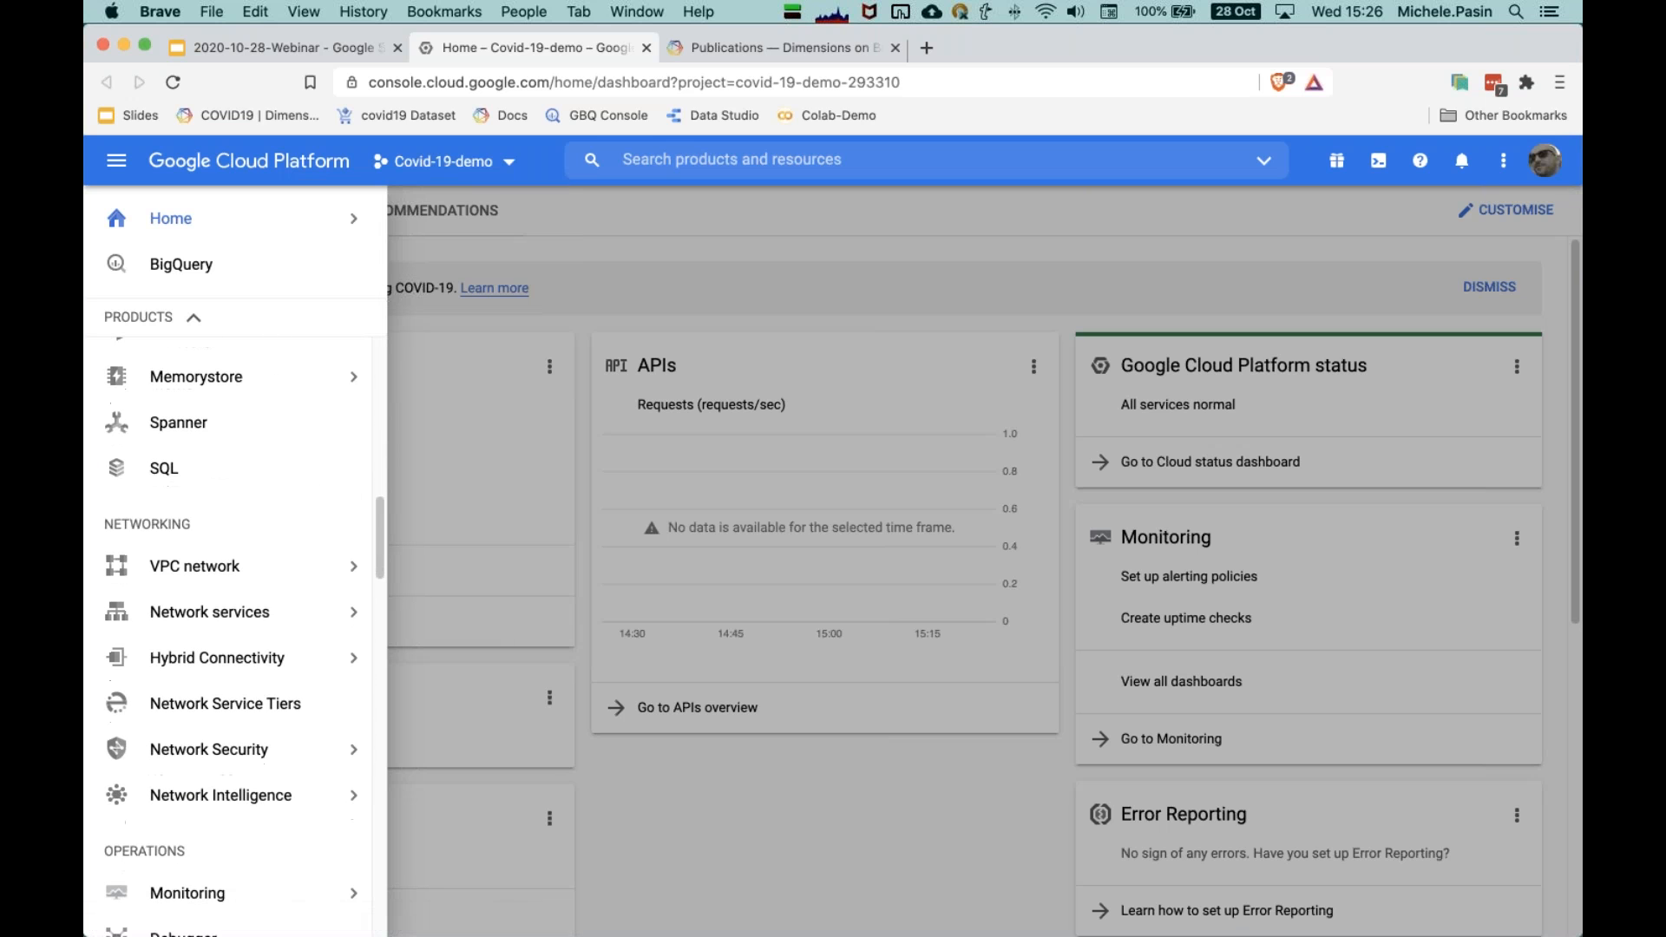
scroll(226, 521, "down", 7)
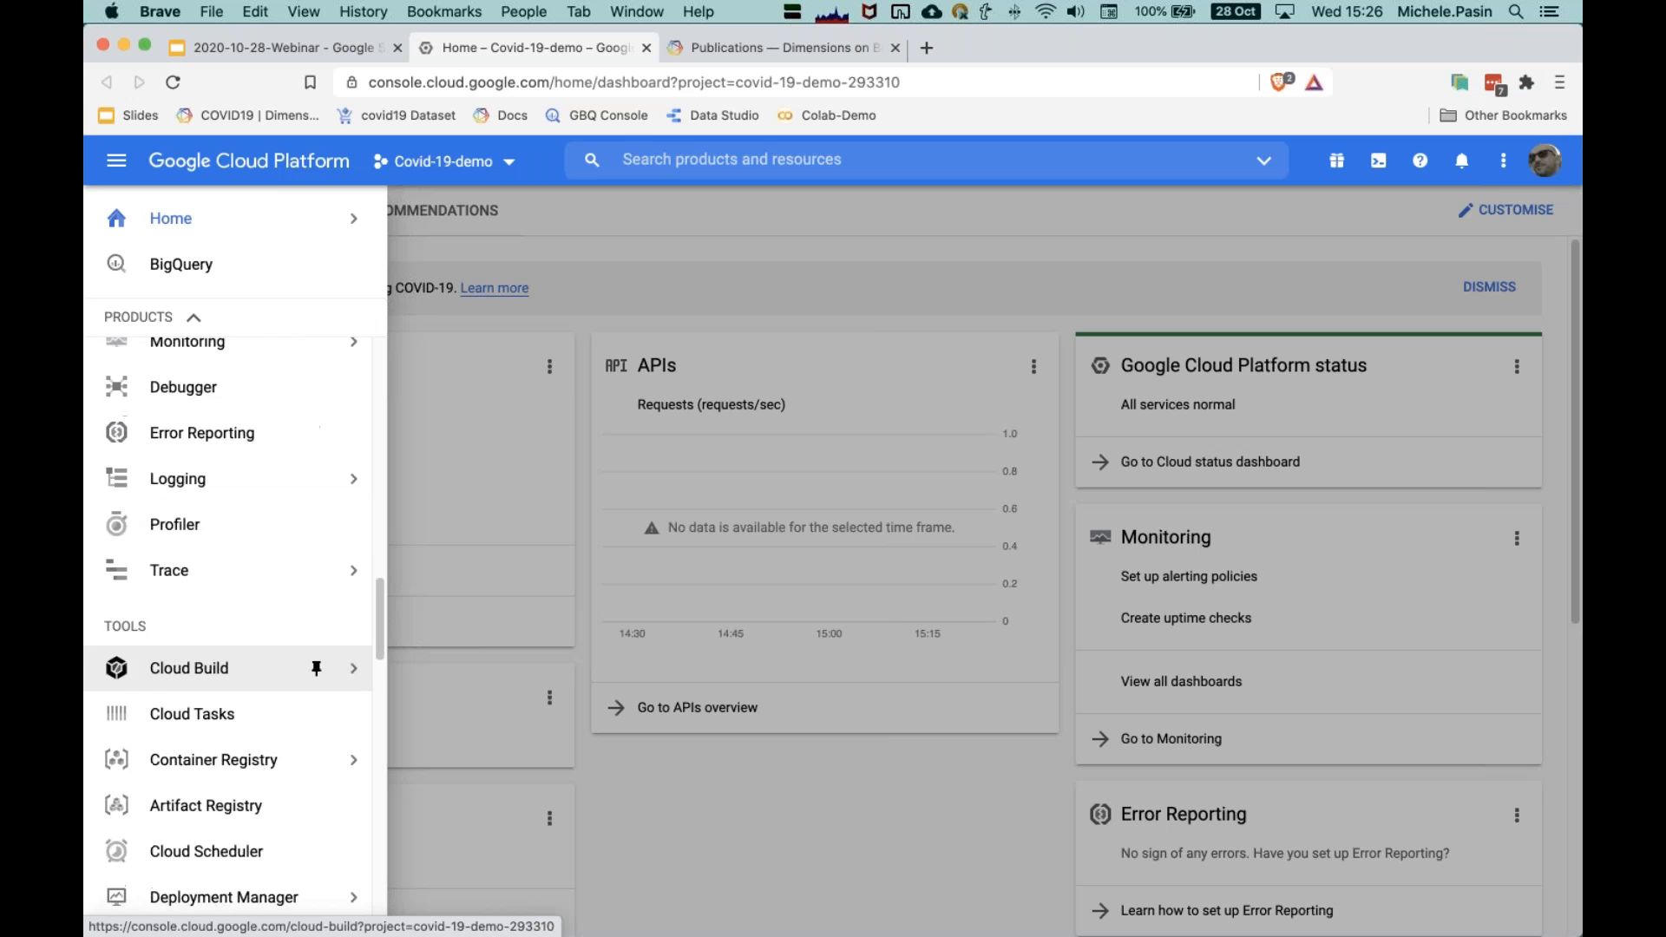
scroll(226, 651, "down", 6)
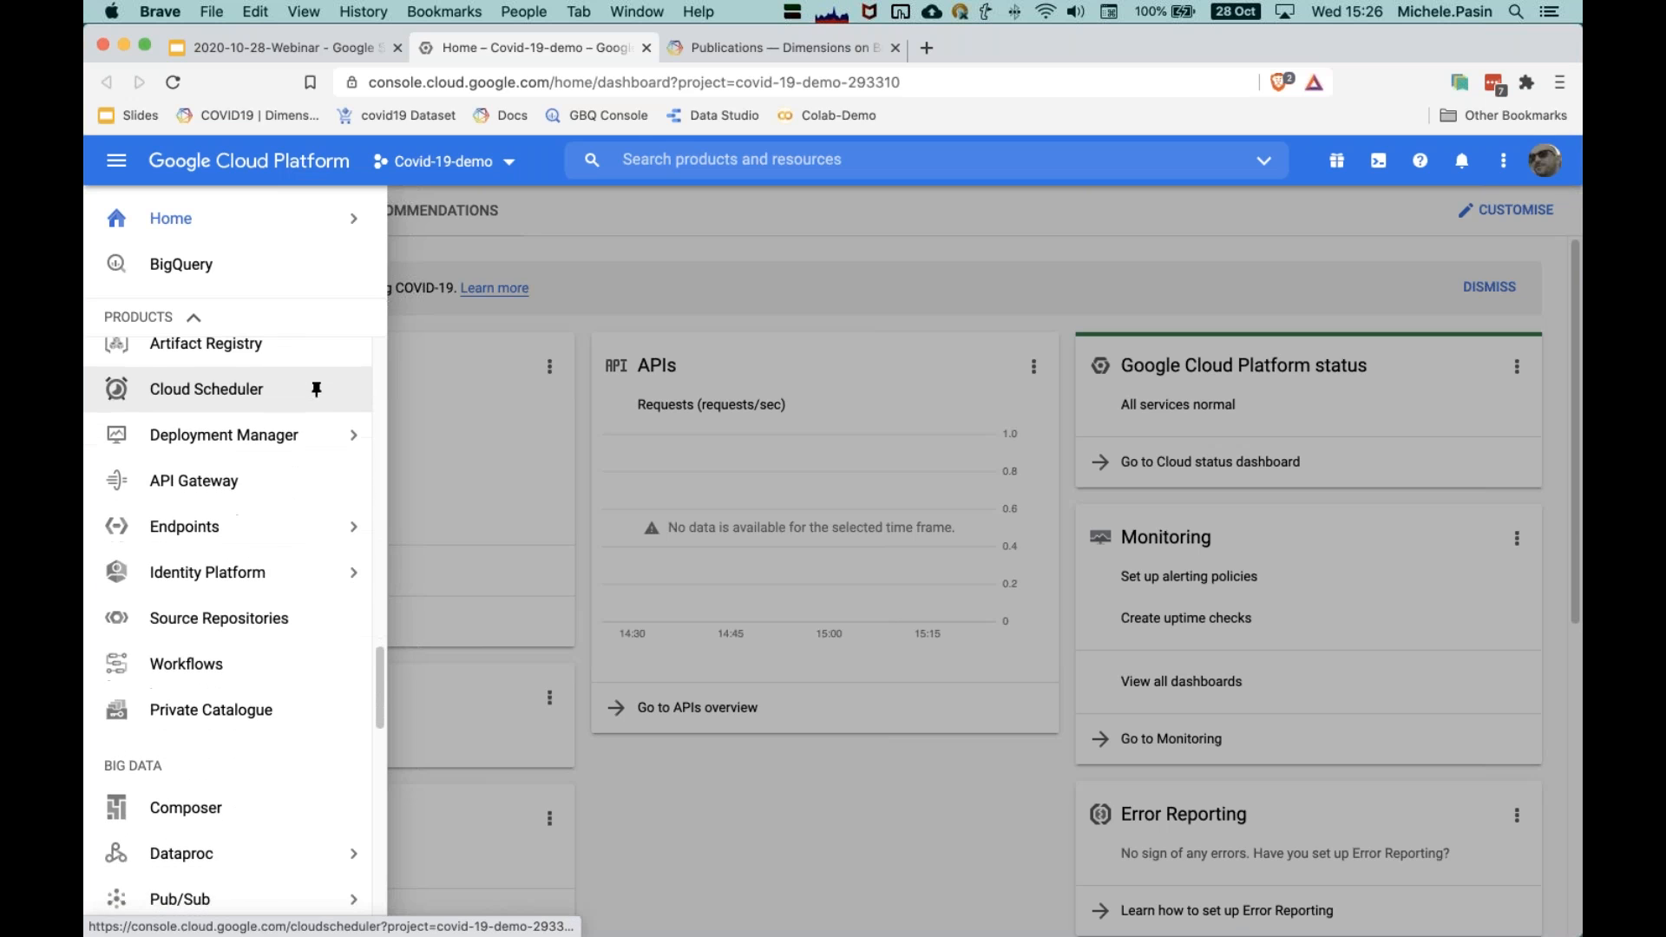
scroll(217, 607, "down", 5)
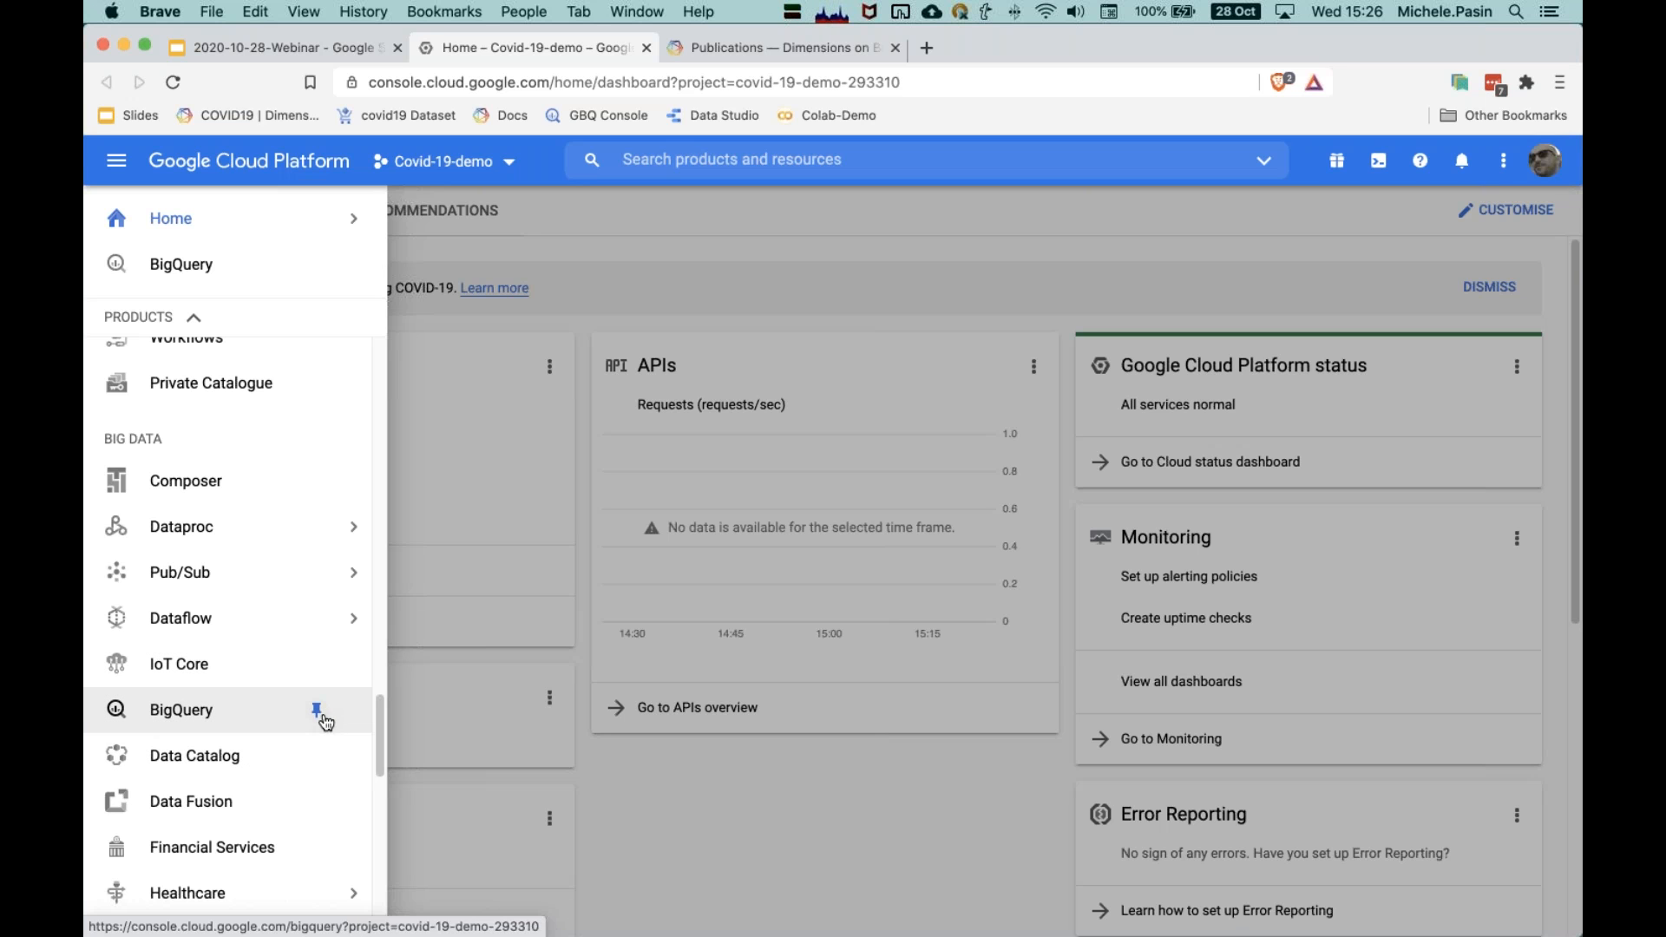
left_click(209, 719)
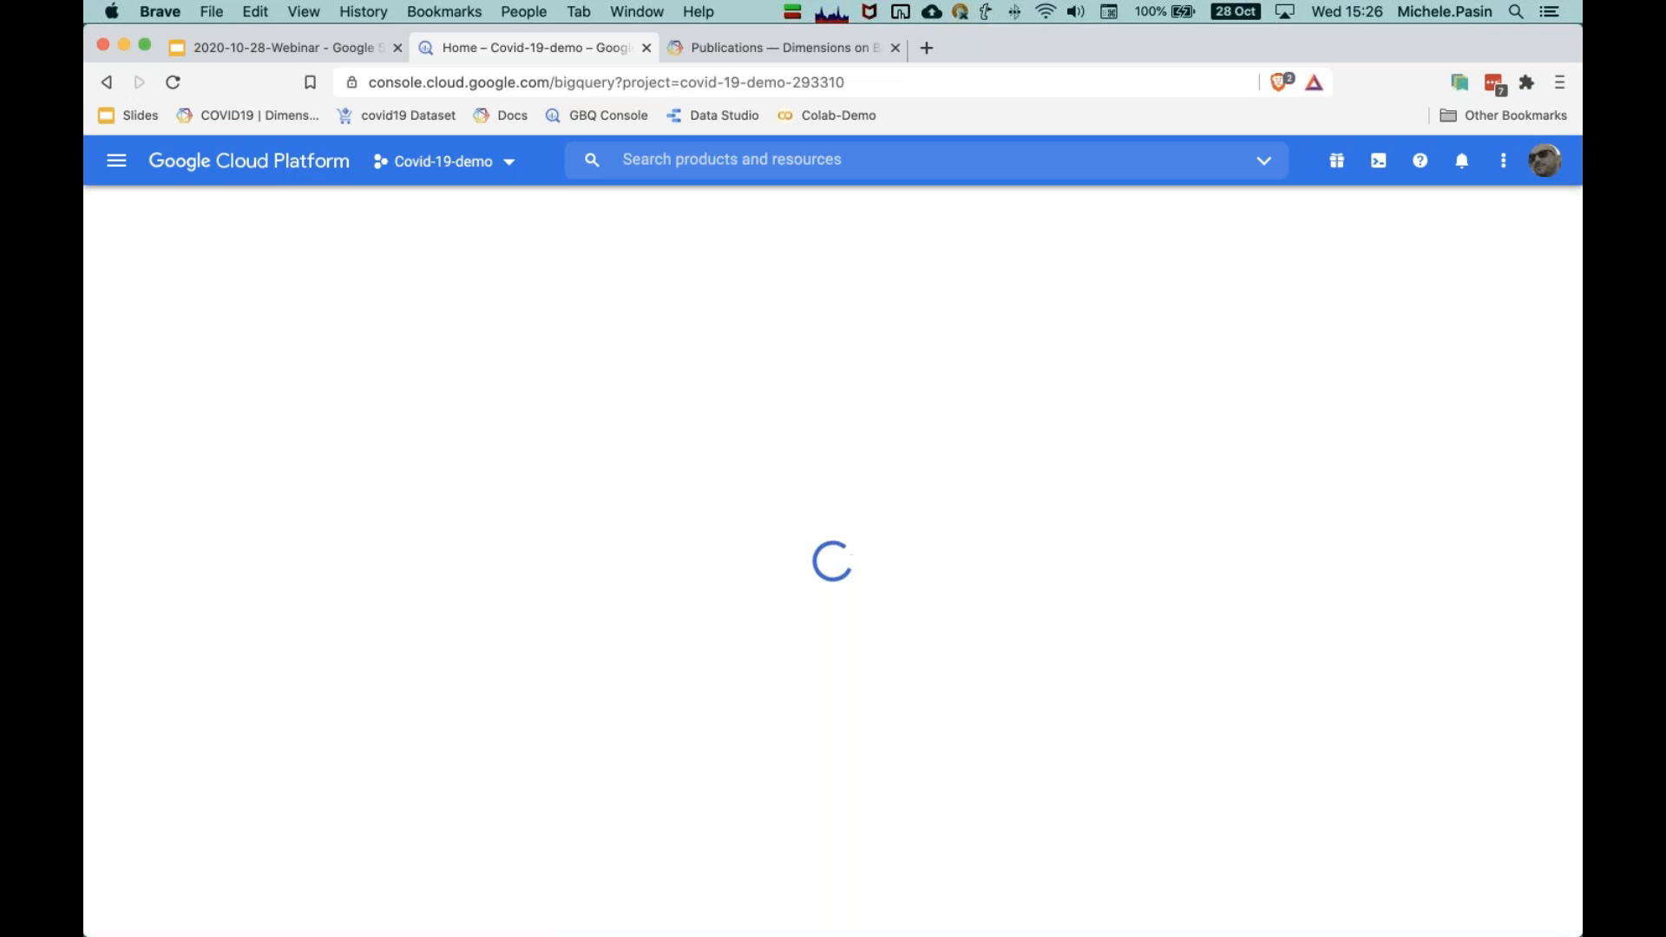
left_click(116, 160)
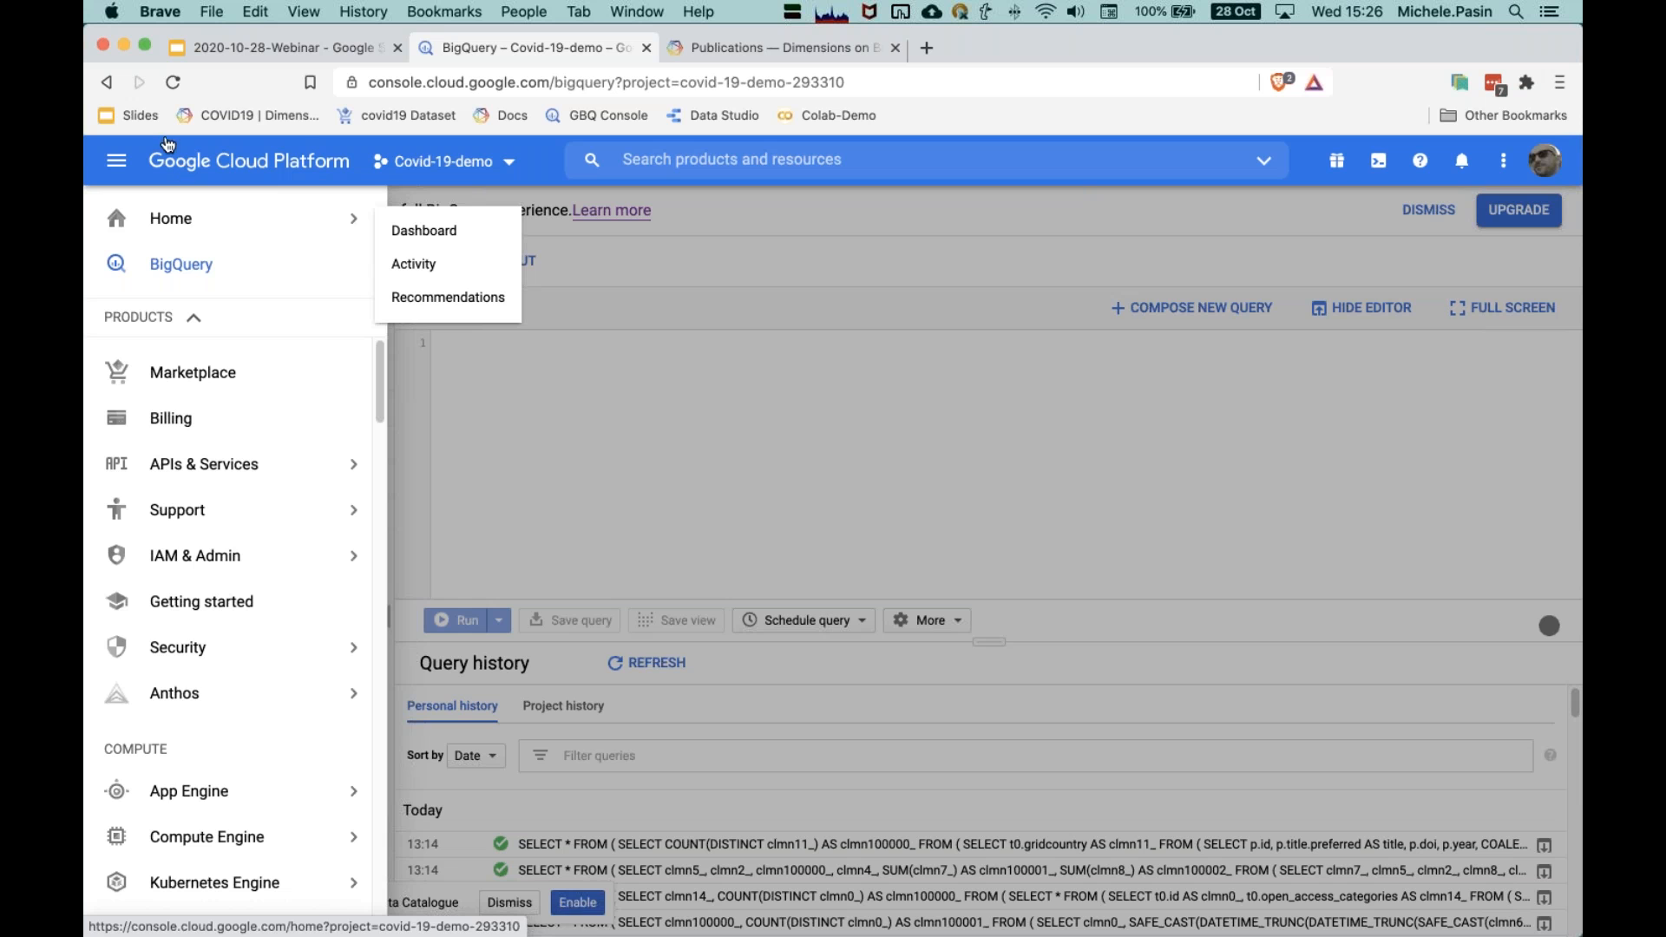
left_click(682, 723)
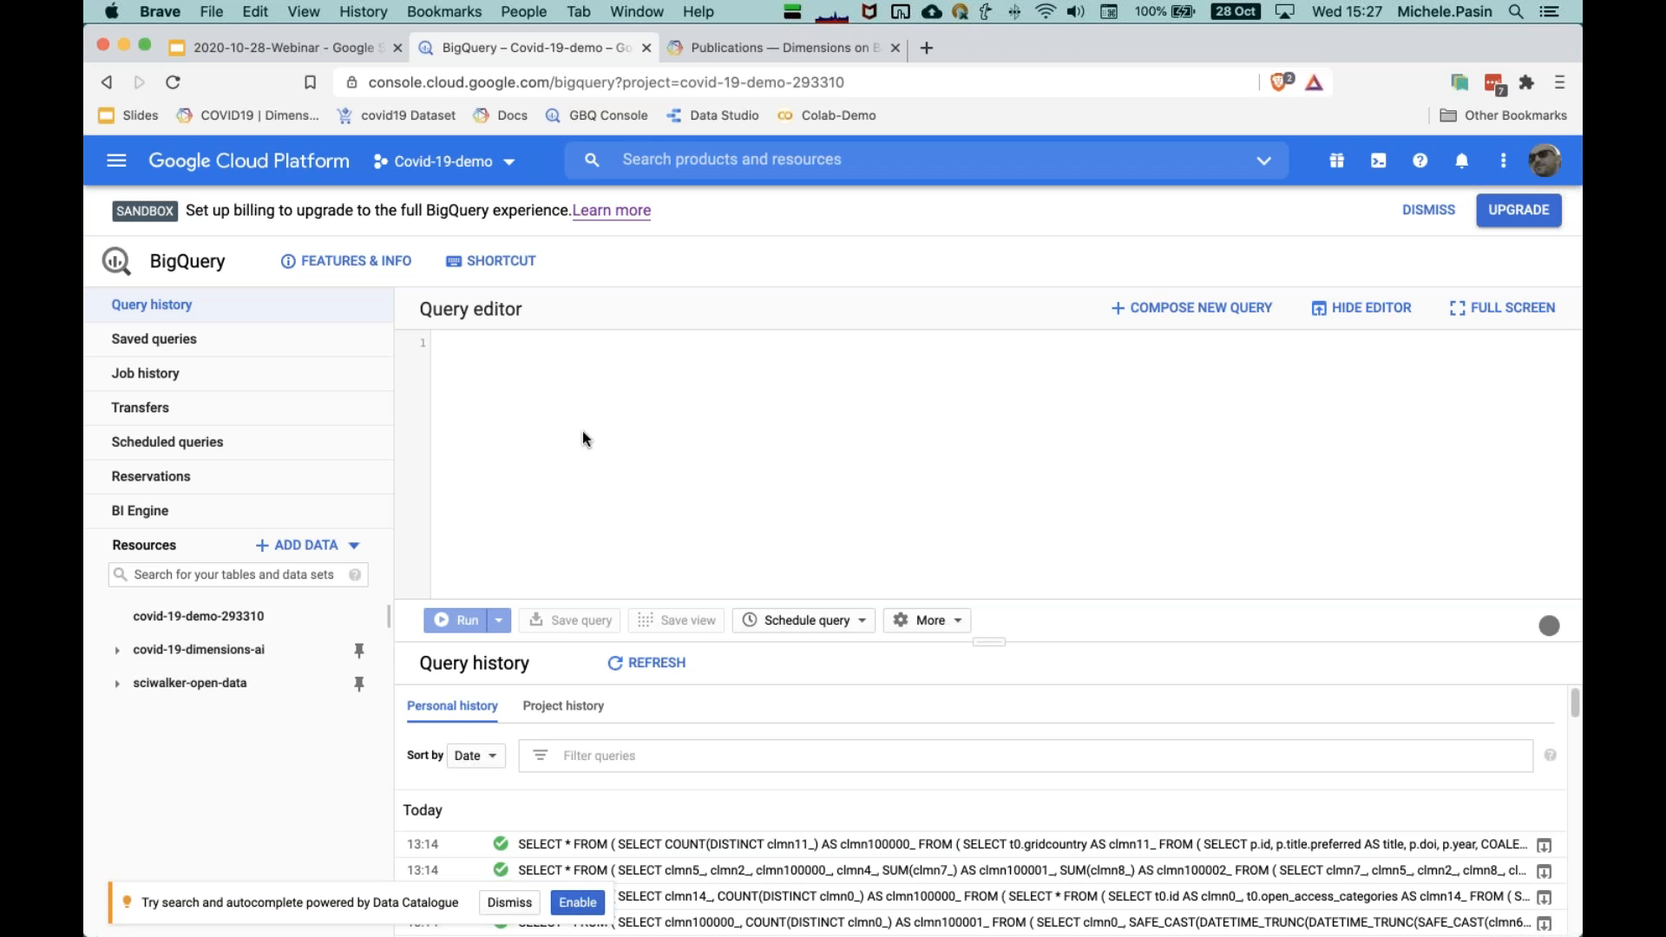
Step: Switch to the 2020-10-28-Webinar slides, open the COVID-19 link on slide 10 and look over the dataset's Marketplace overview
left_click(352, 55)
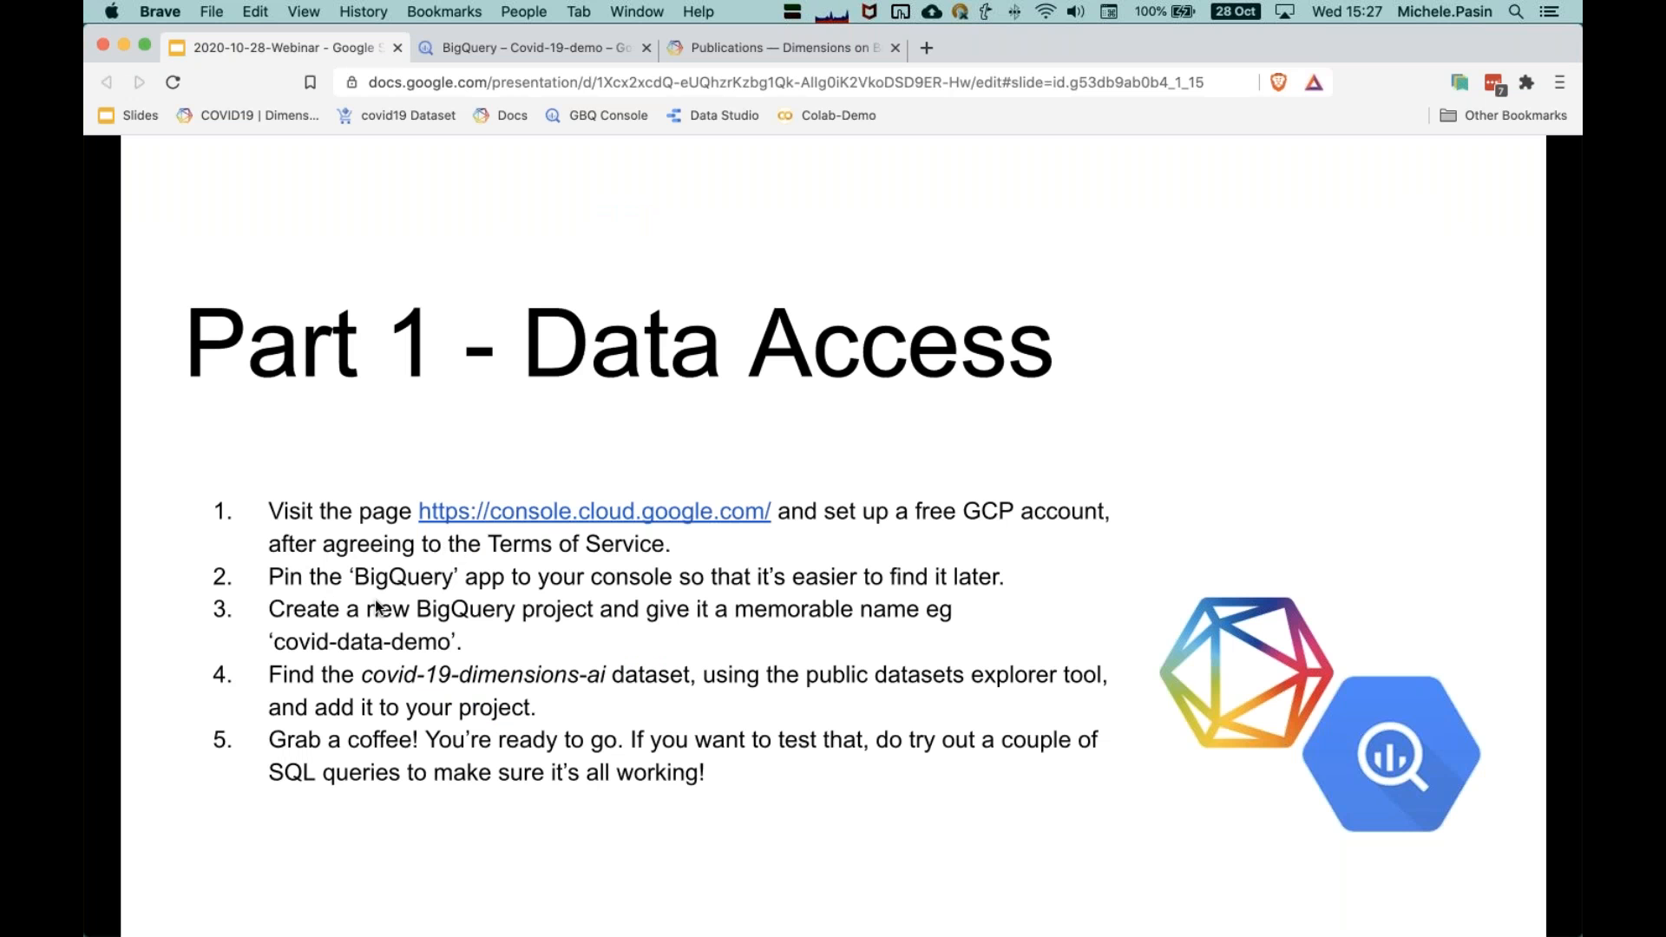
key("Escape")
left_click(210, 684)
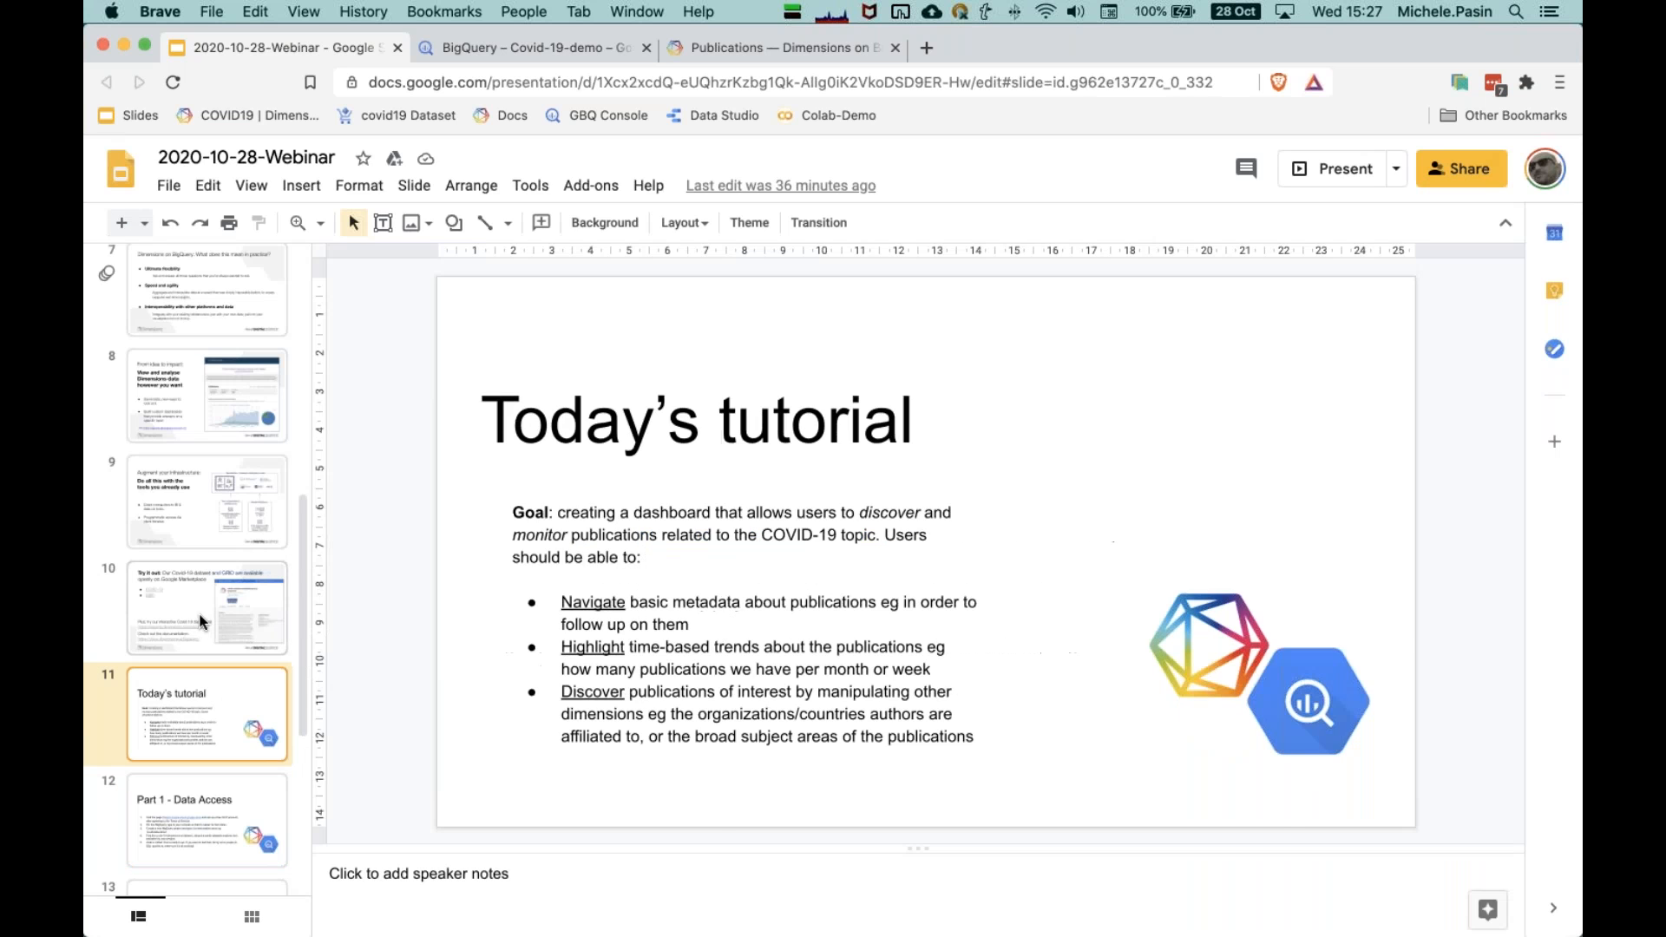
left_click(198, 621)
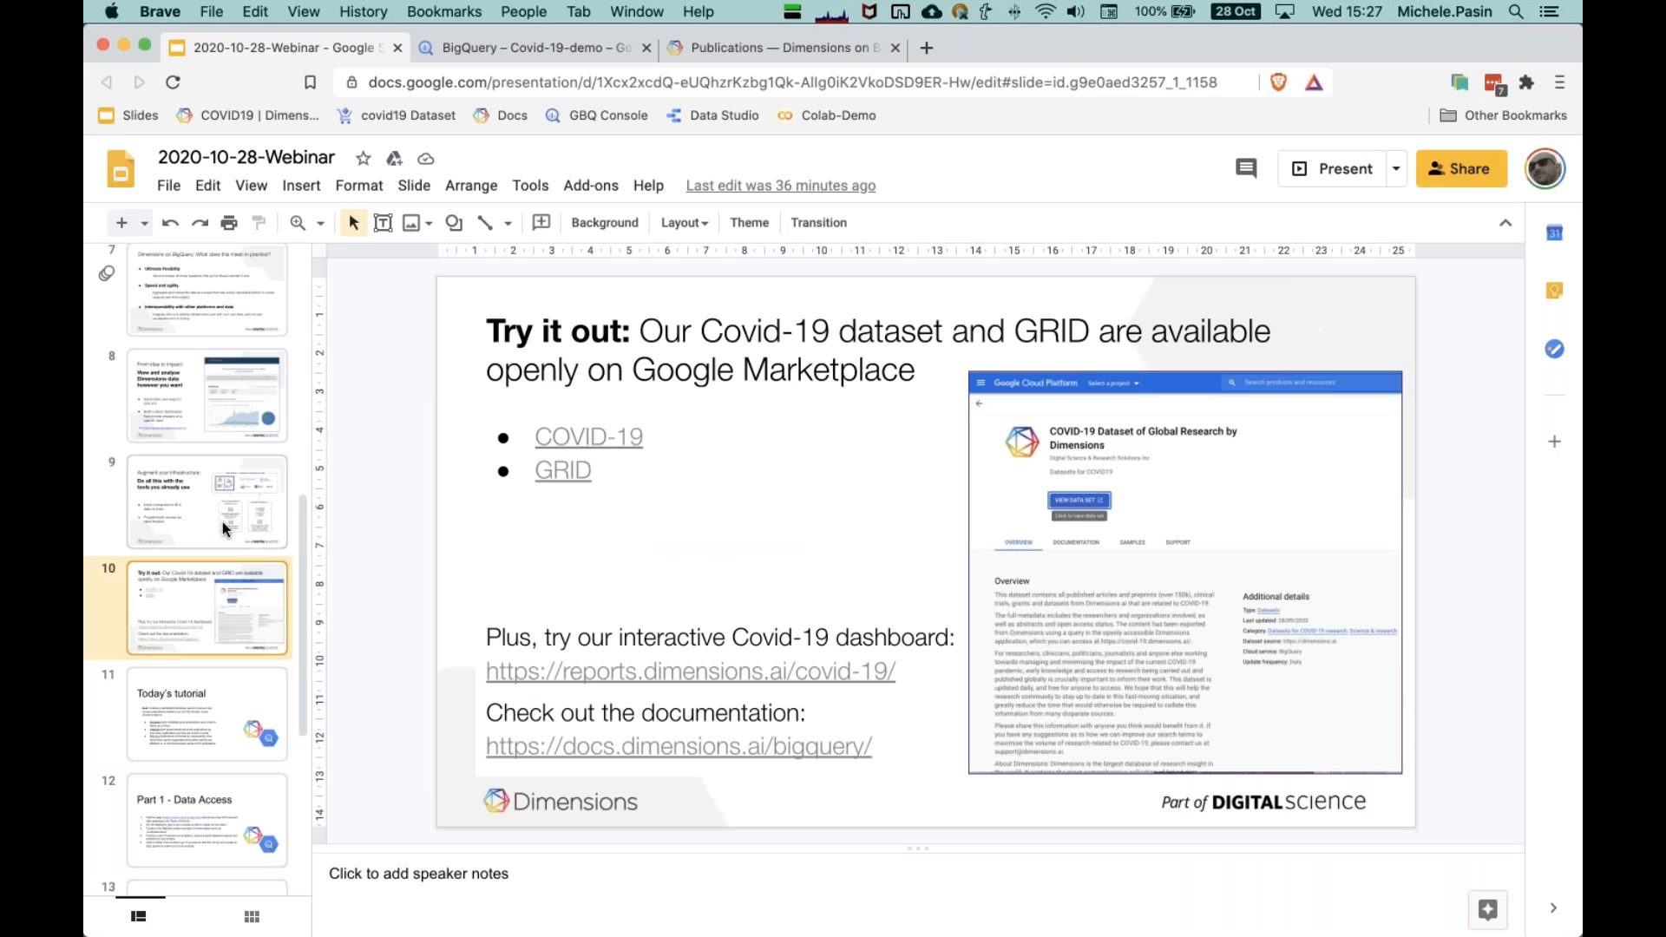
left_click(606, 443)
left_click(668, 480)
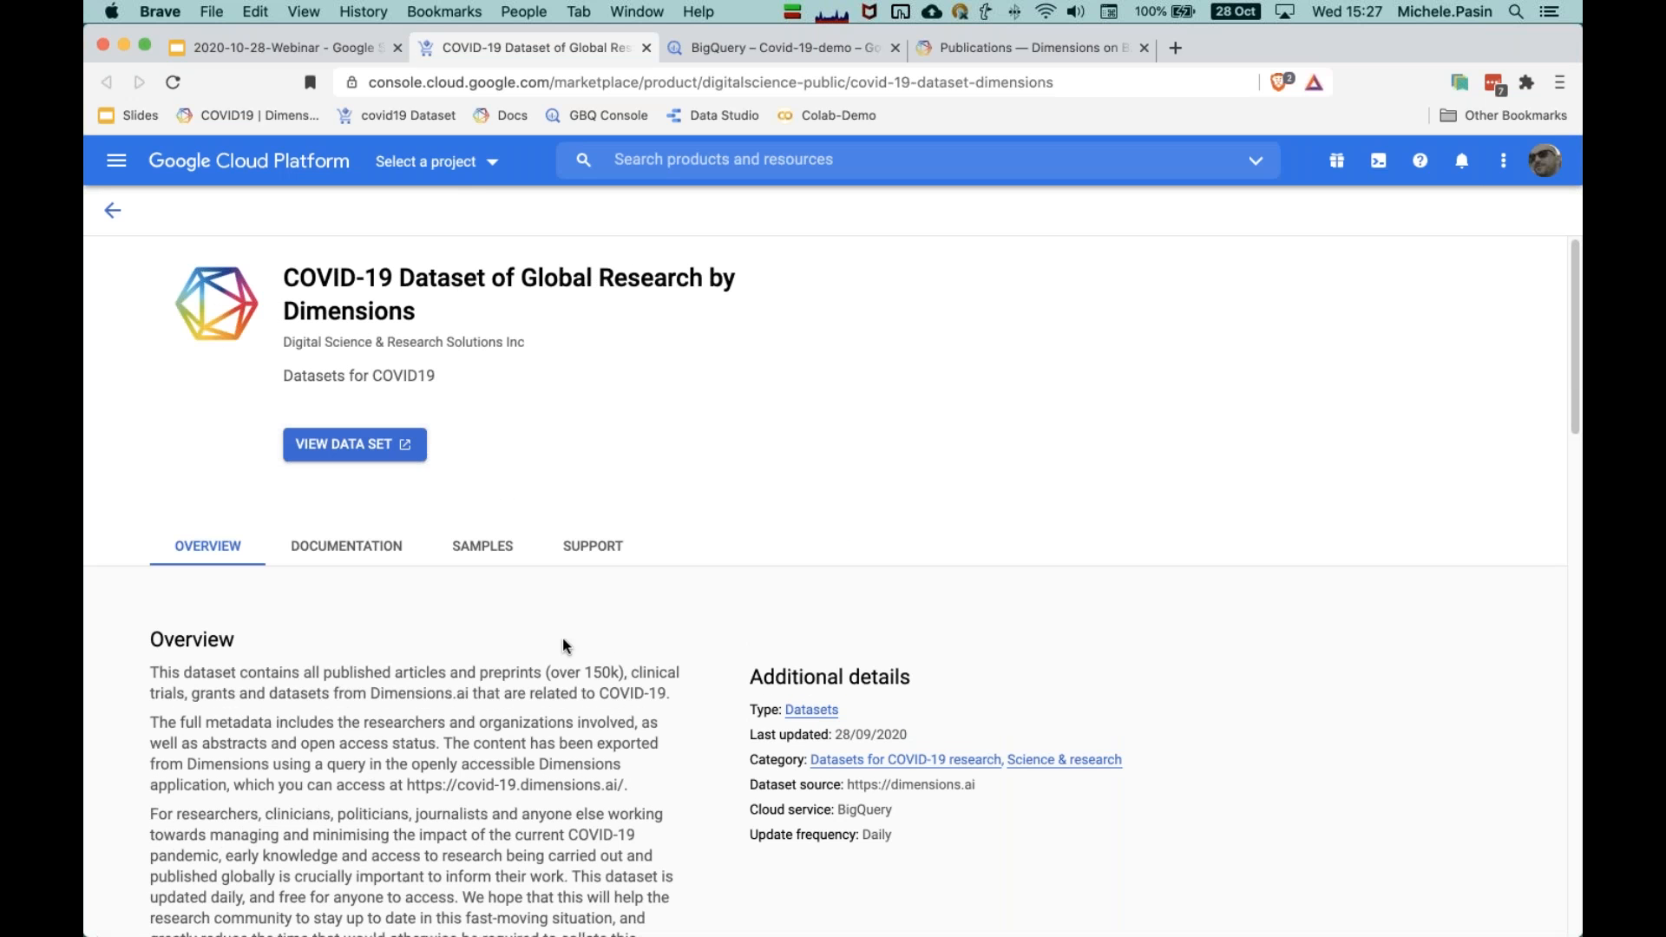
scroll(260, 448, "down", 10)
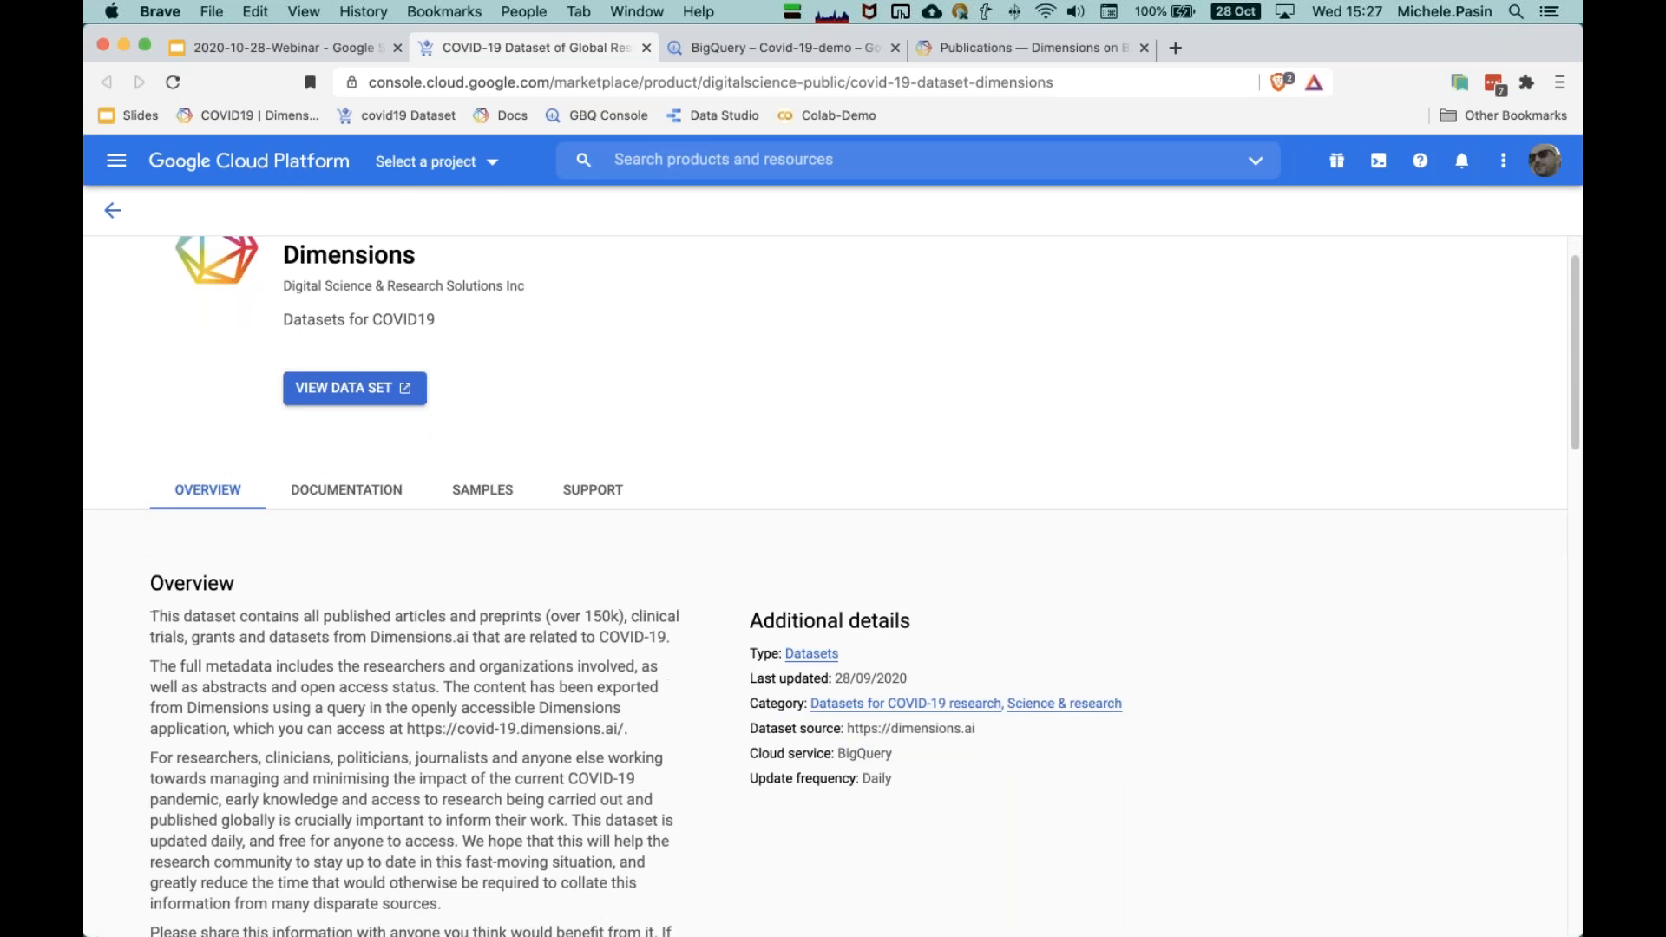
scroll(395, 447, "down", 3)
scroll(394, 448, "up", 15)
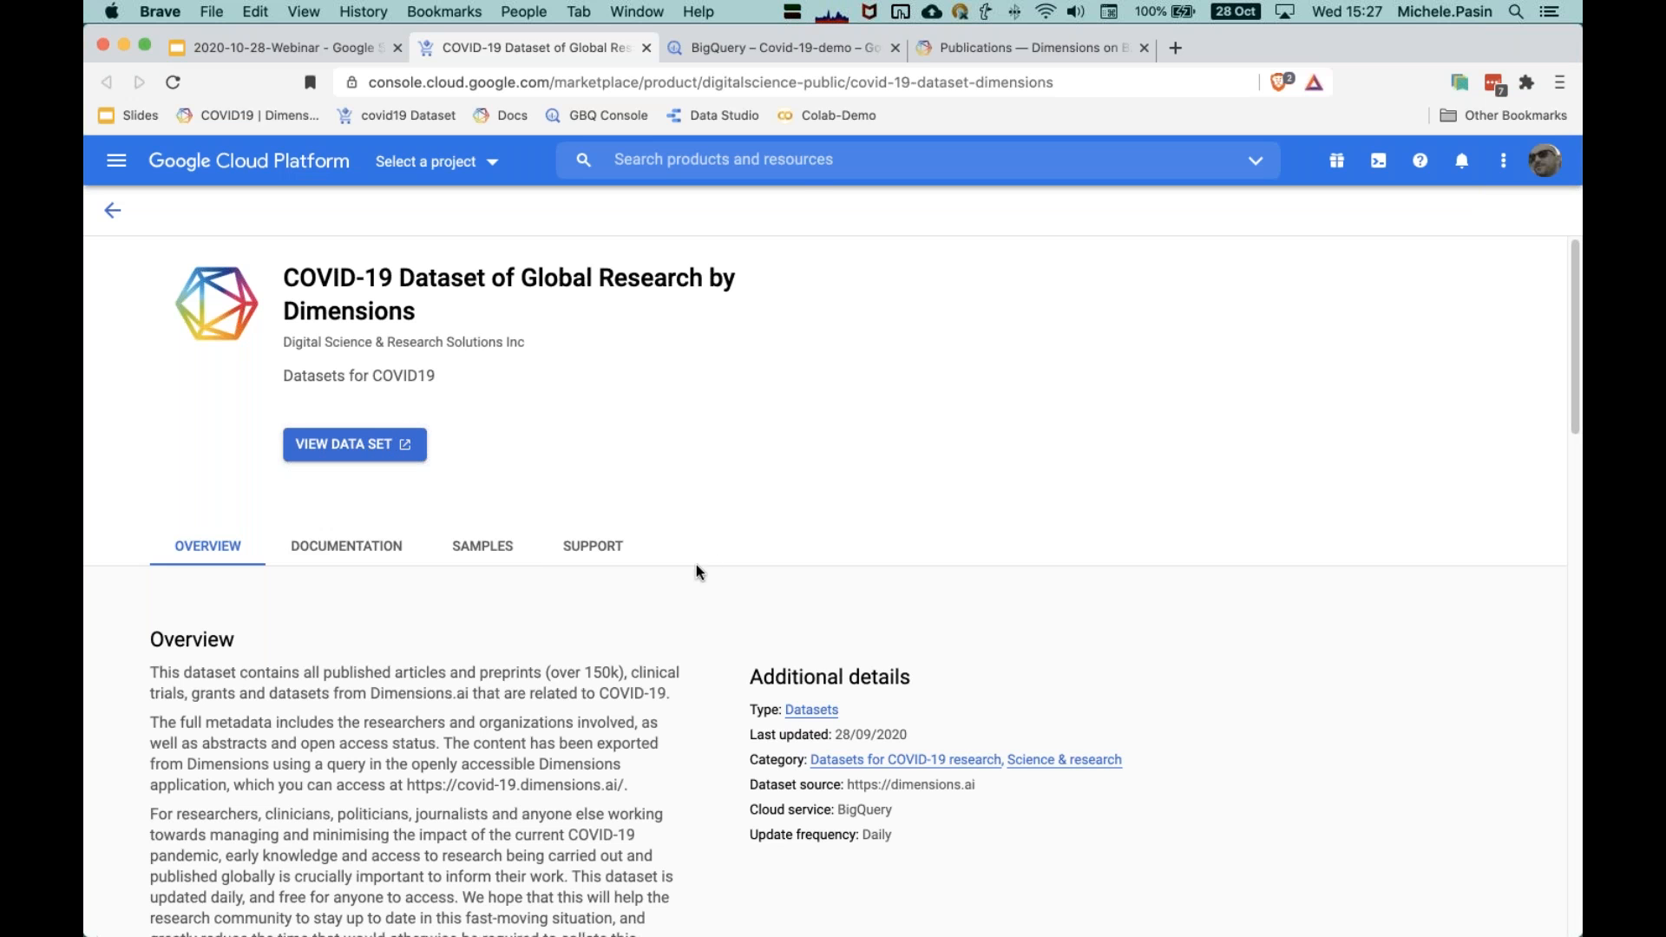
Step: Return to BigQuery, open the public data sets explorer for adding data and search it for "dimensions"
left_click(815, 52)
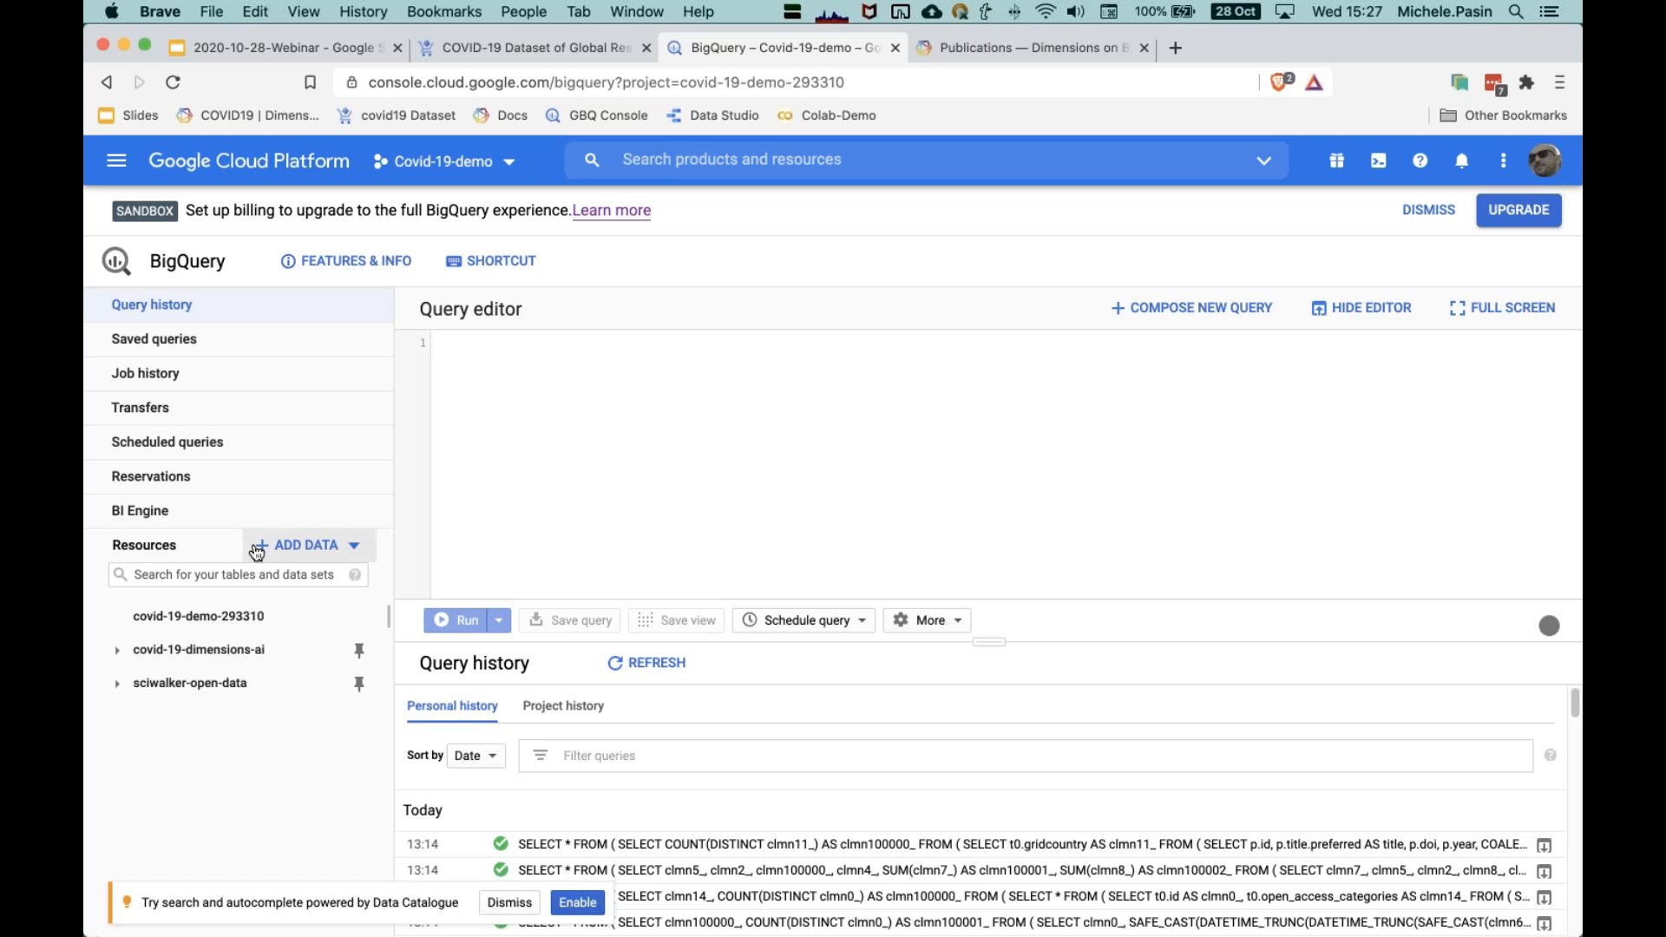
left_click(318, 549)
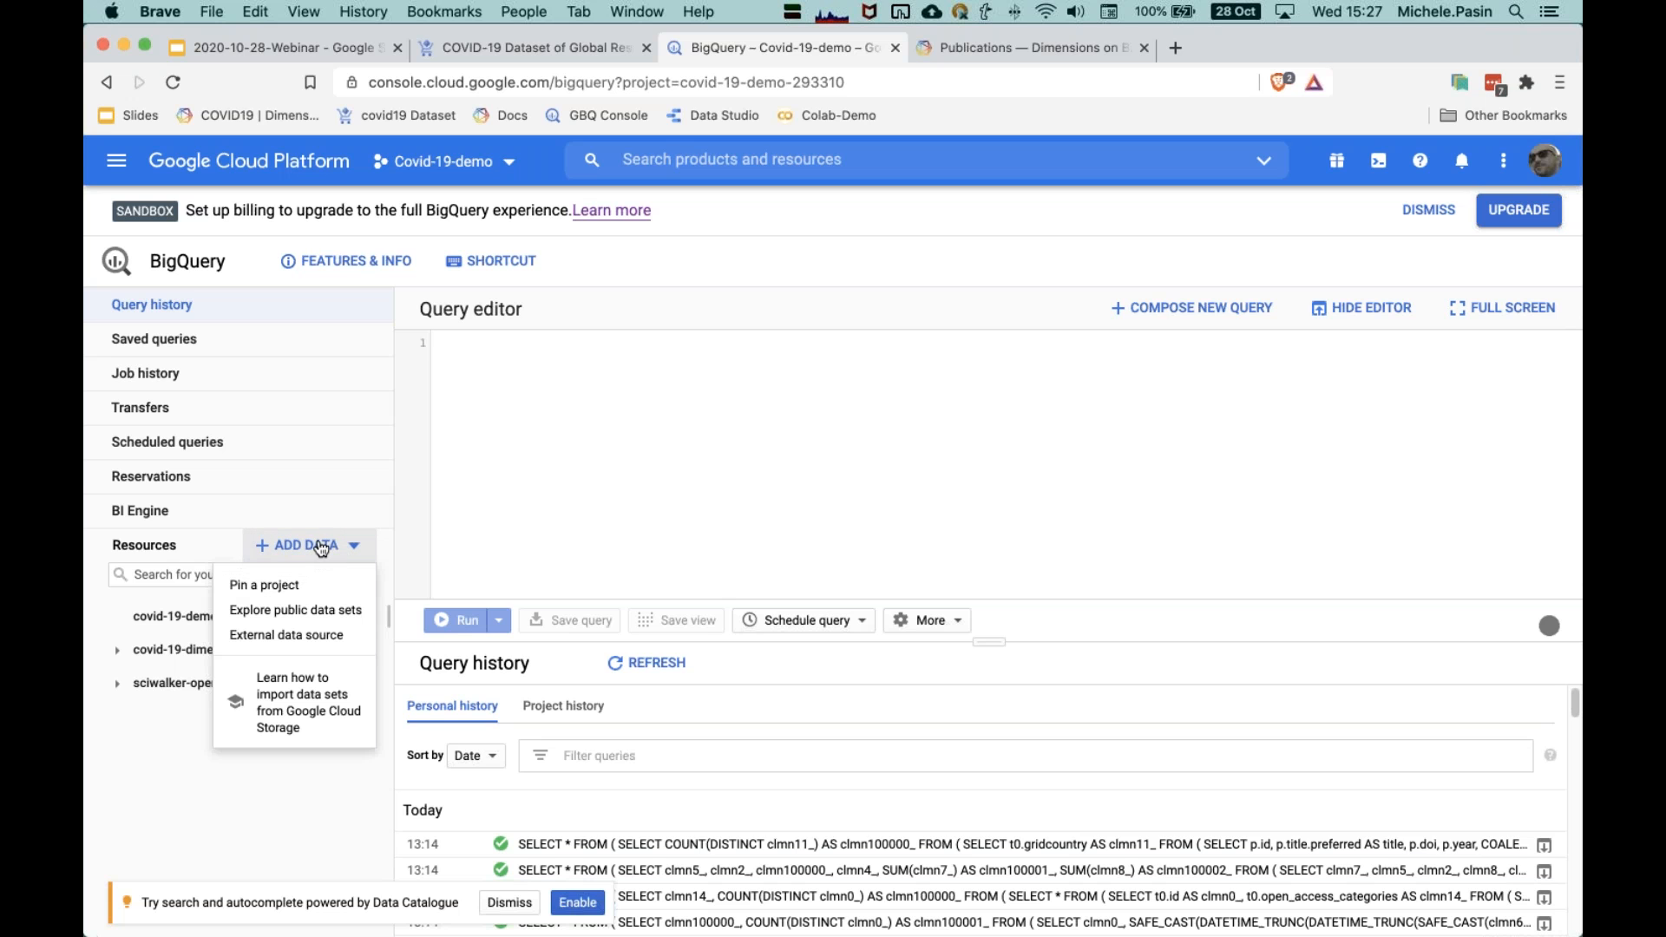
left_click(310, 613)
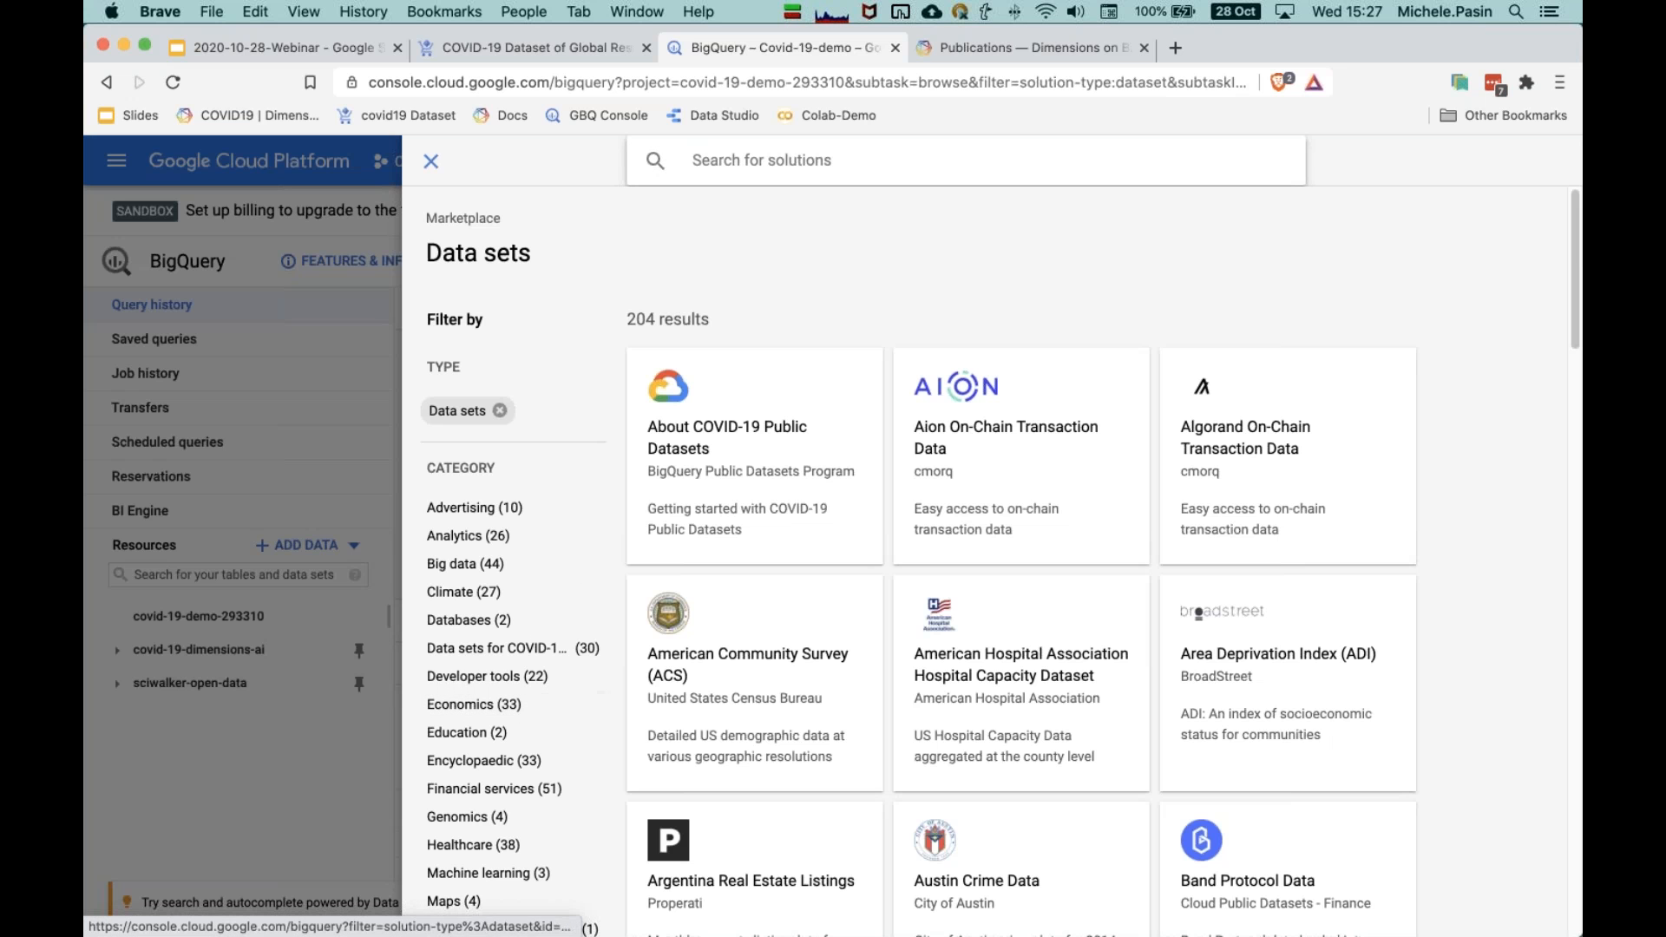
type("dimensions")
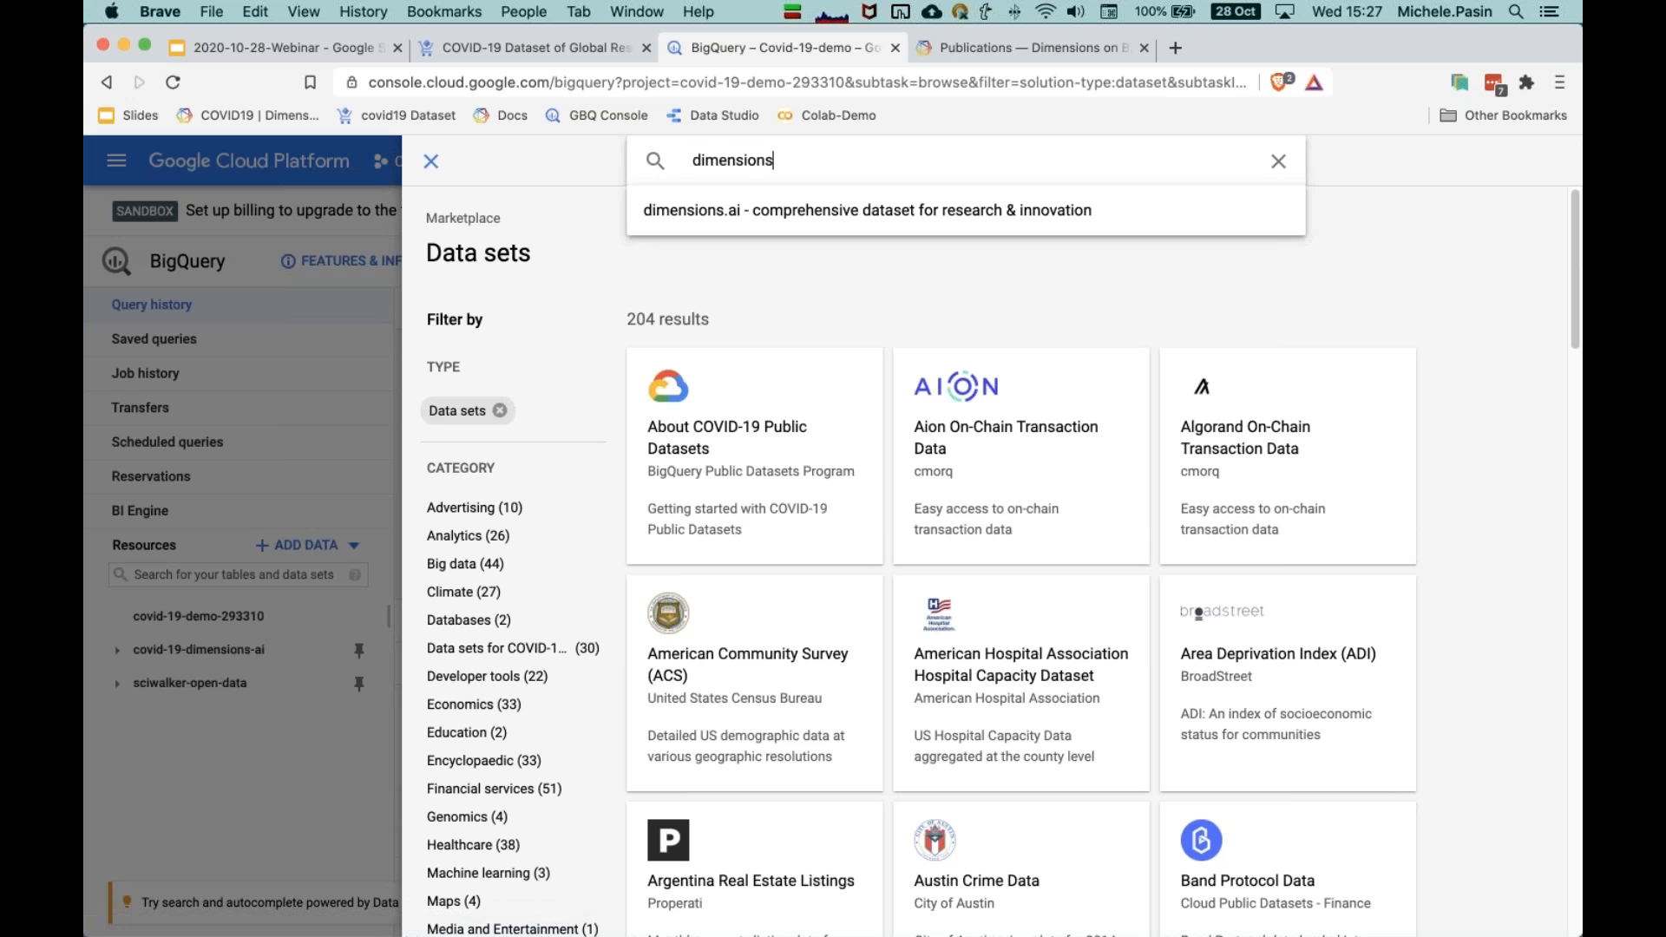
key("Return")
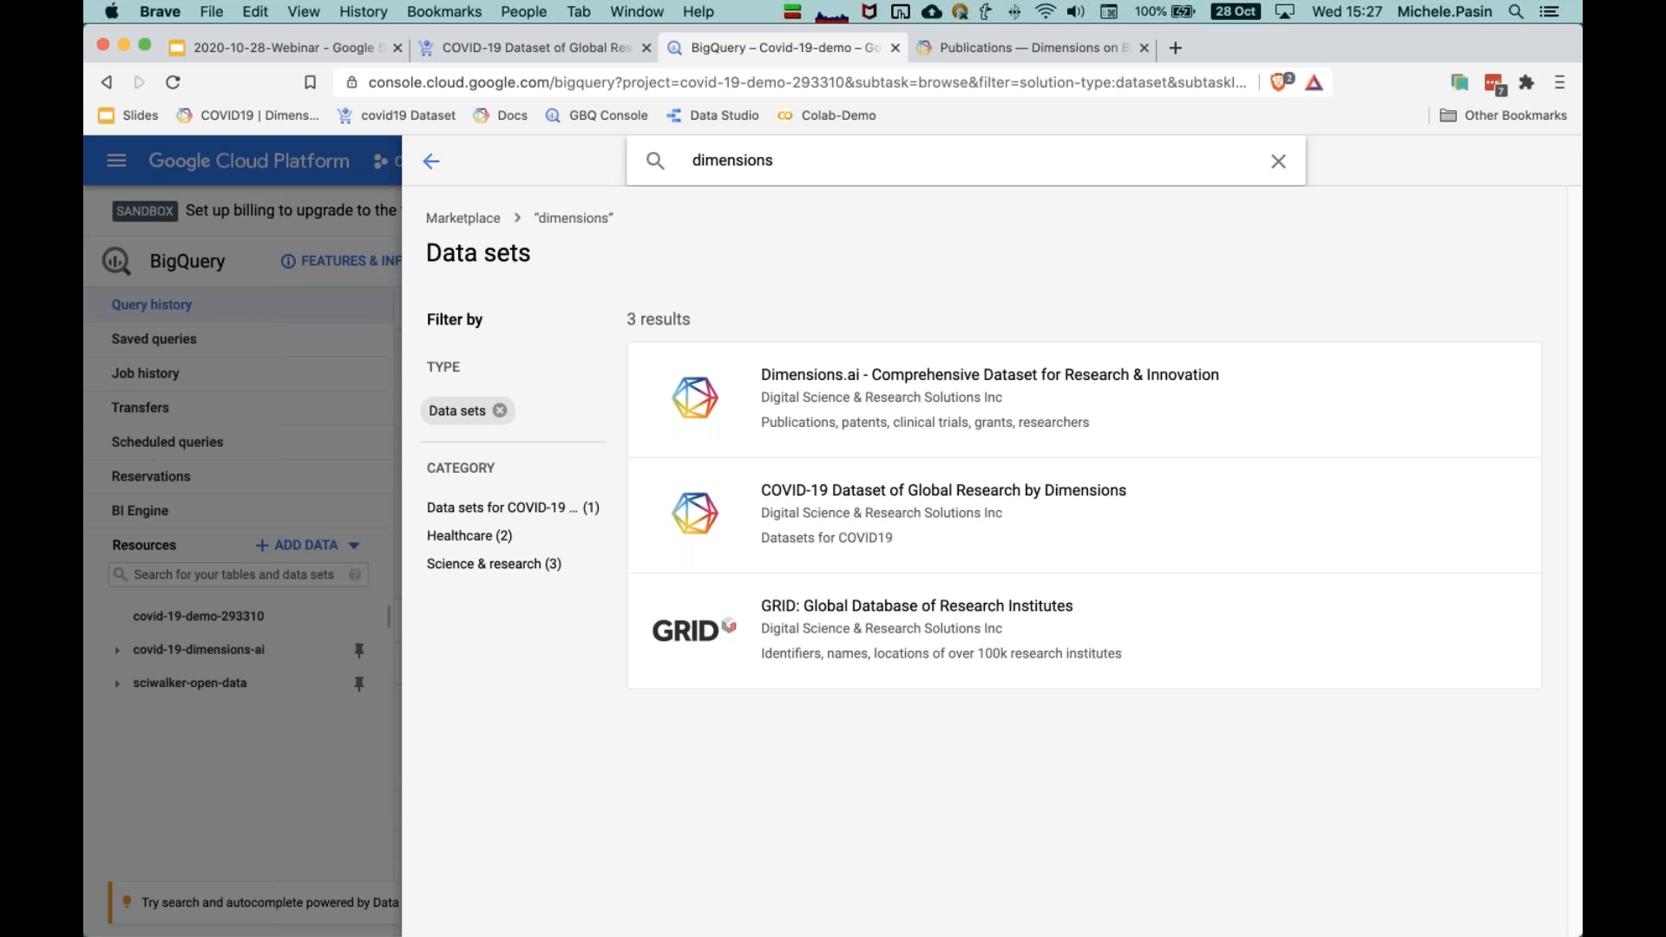
Step: Search the public data sets for "chemical" in place of the current term
key("super+a")
type("chemicaal")
key("BackSpace")
key("Return")
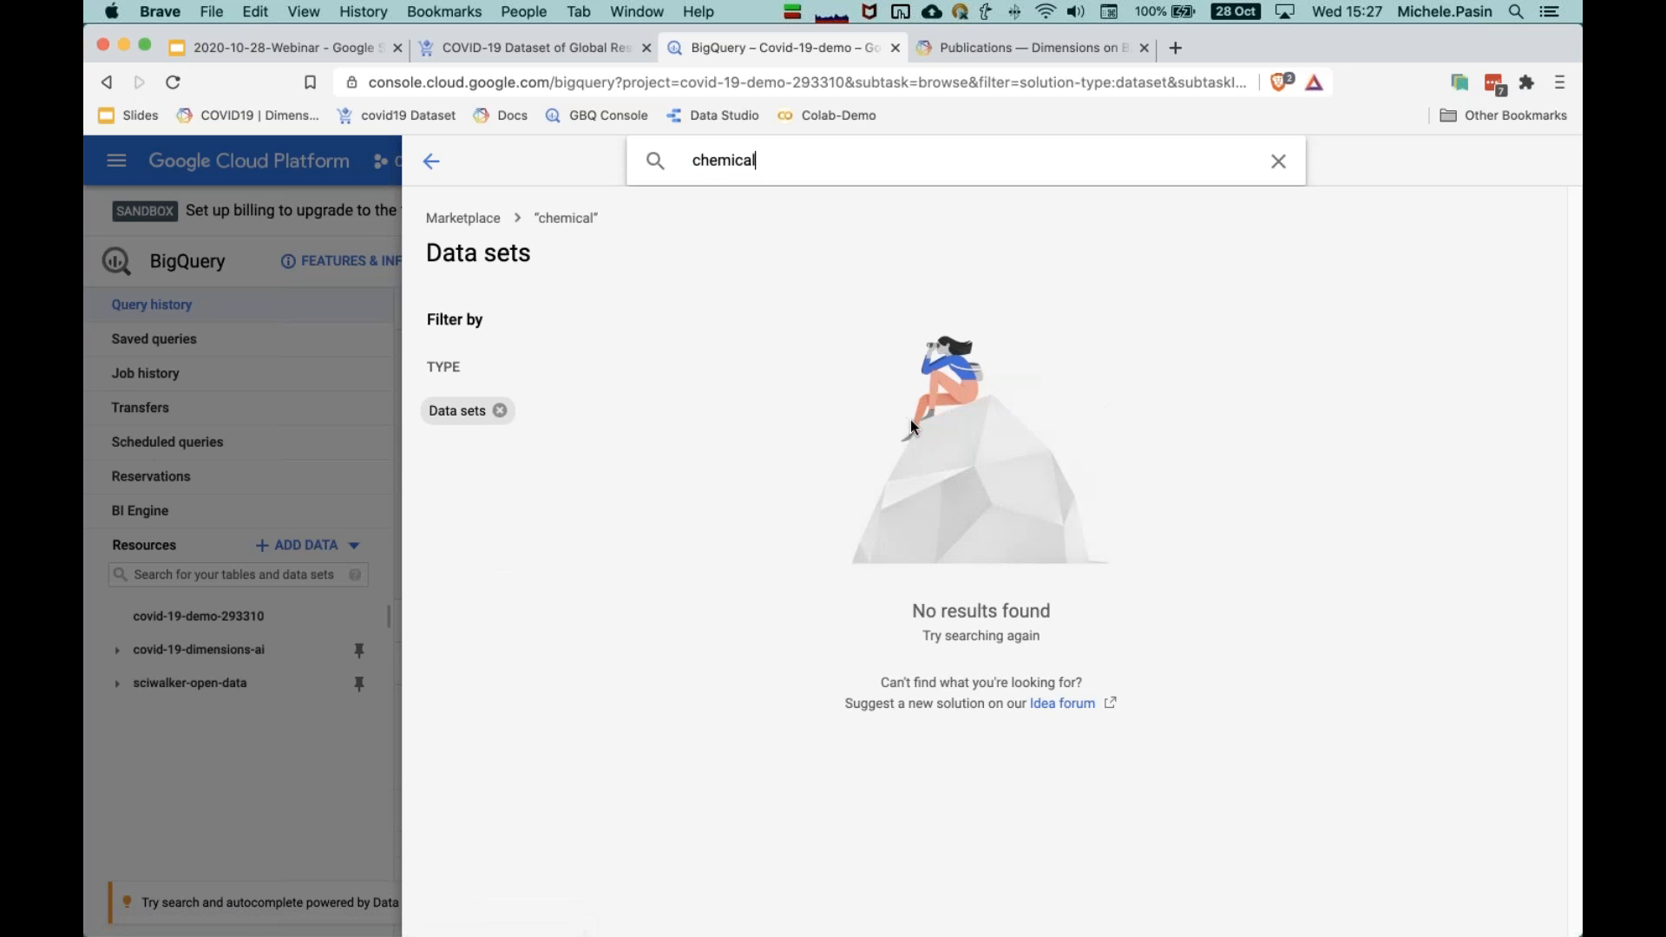
Step: Shorten the public data sets search to "chem"
key("super+a")
type("che")
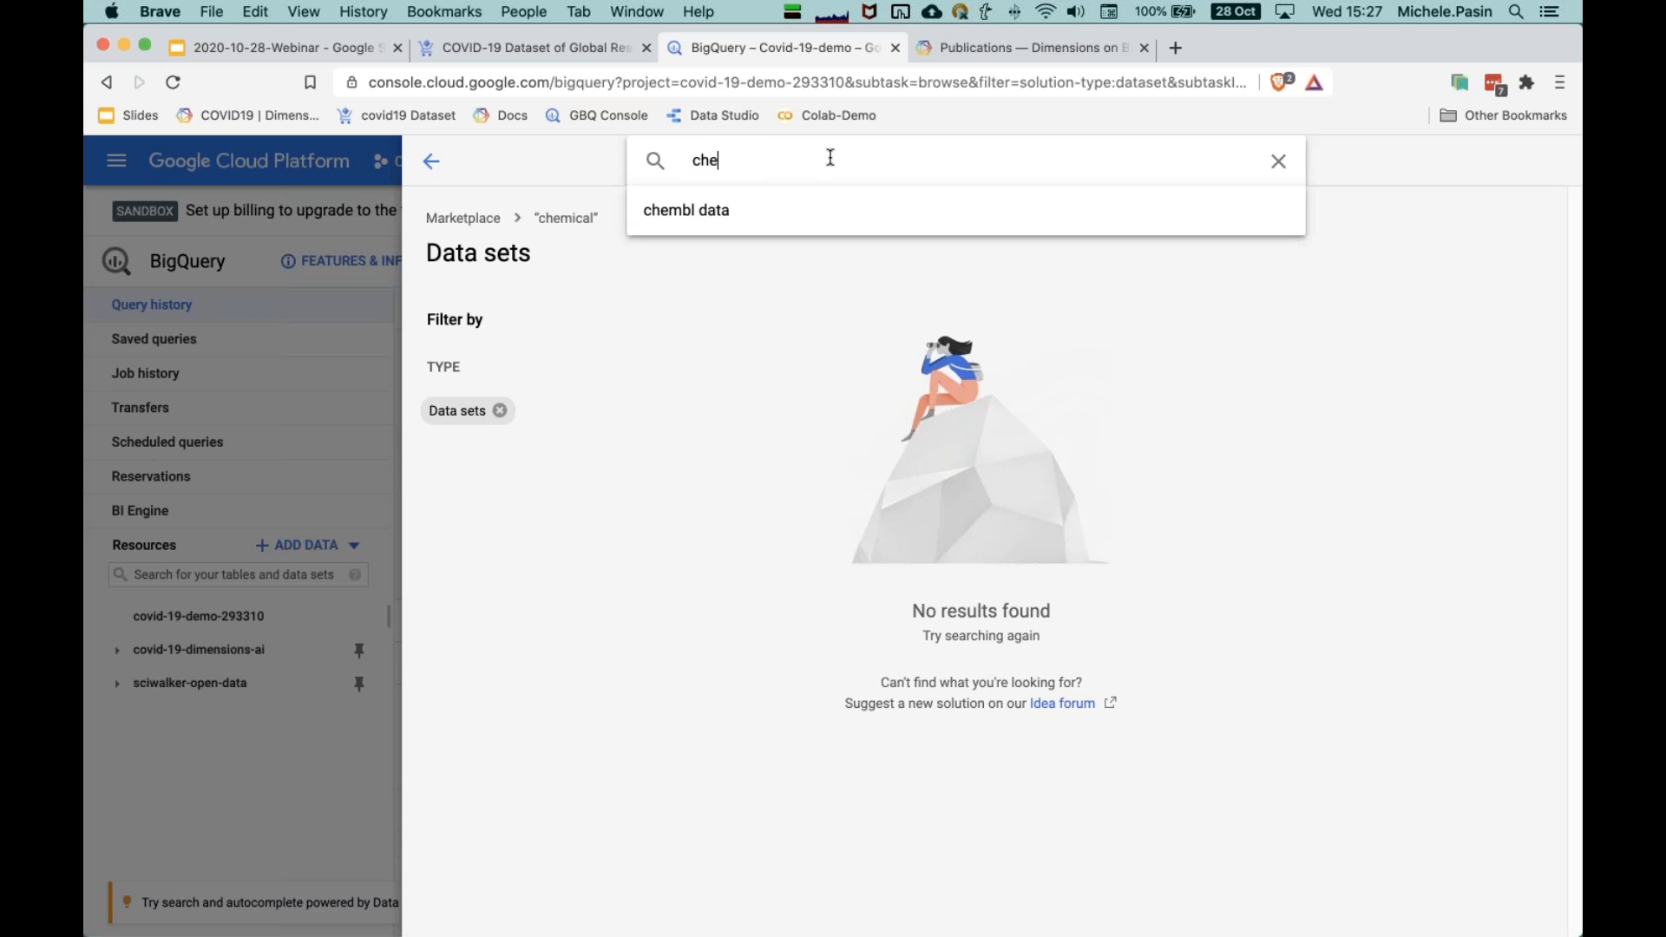
type("m")
key("Return")
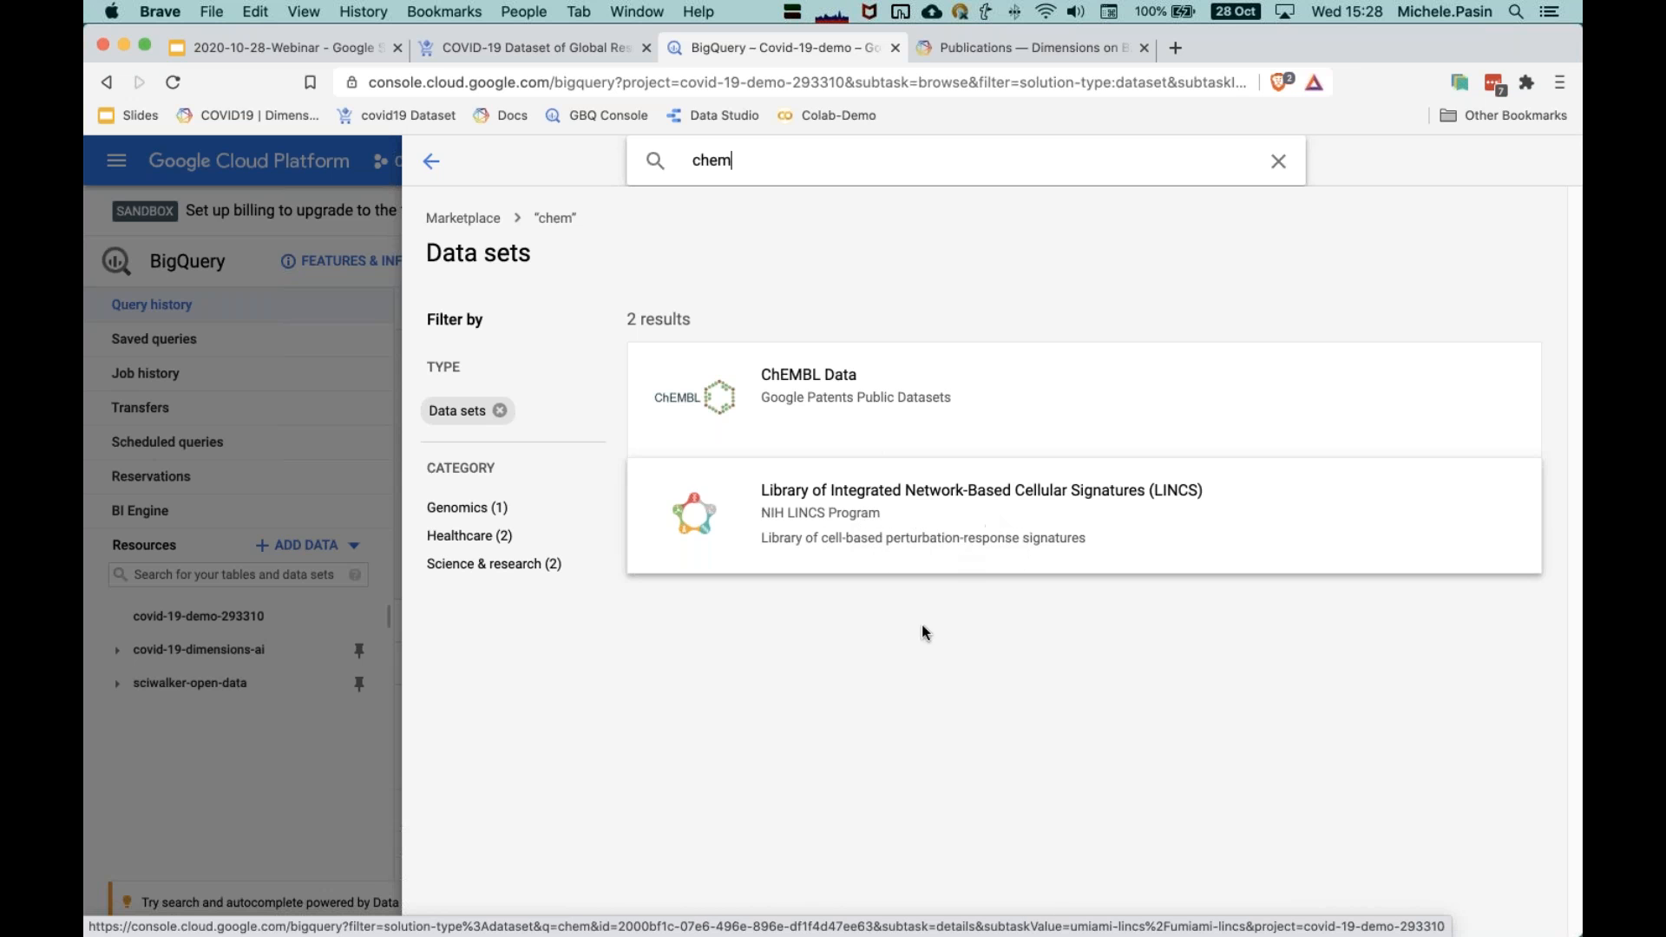
Step: Search the public data sets for "country", look through the matching data sets and clear the search term
double_click(816, 161)
key("BackSpace")
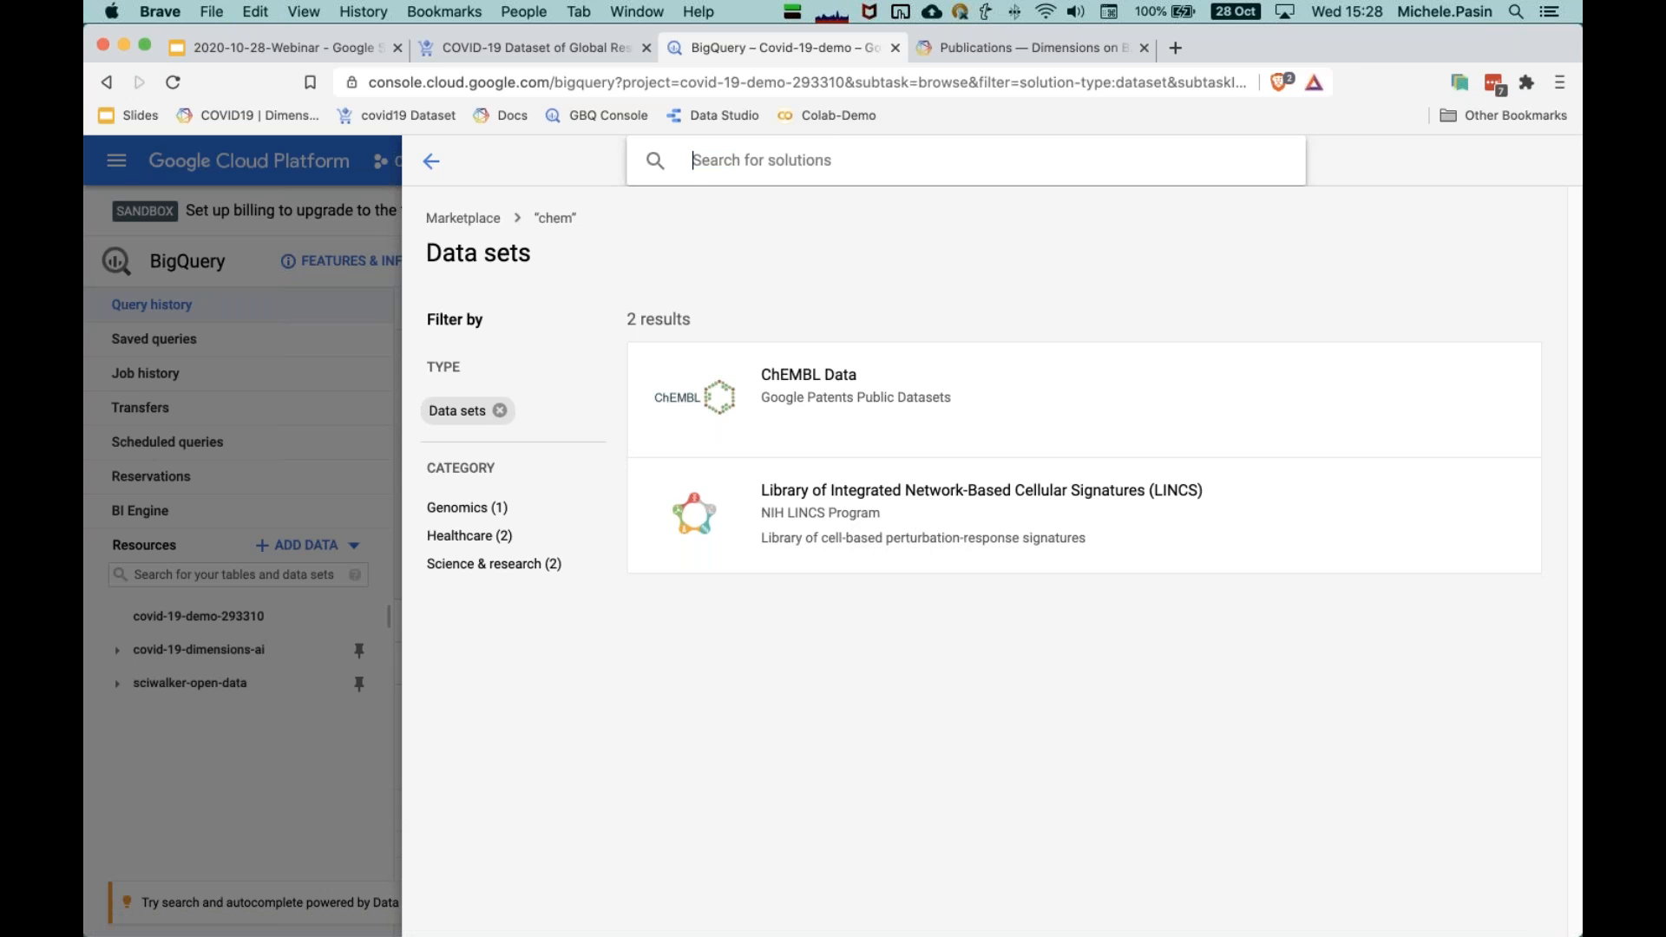
type("country")
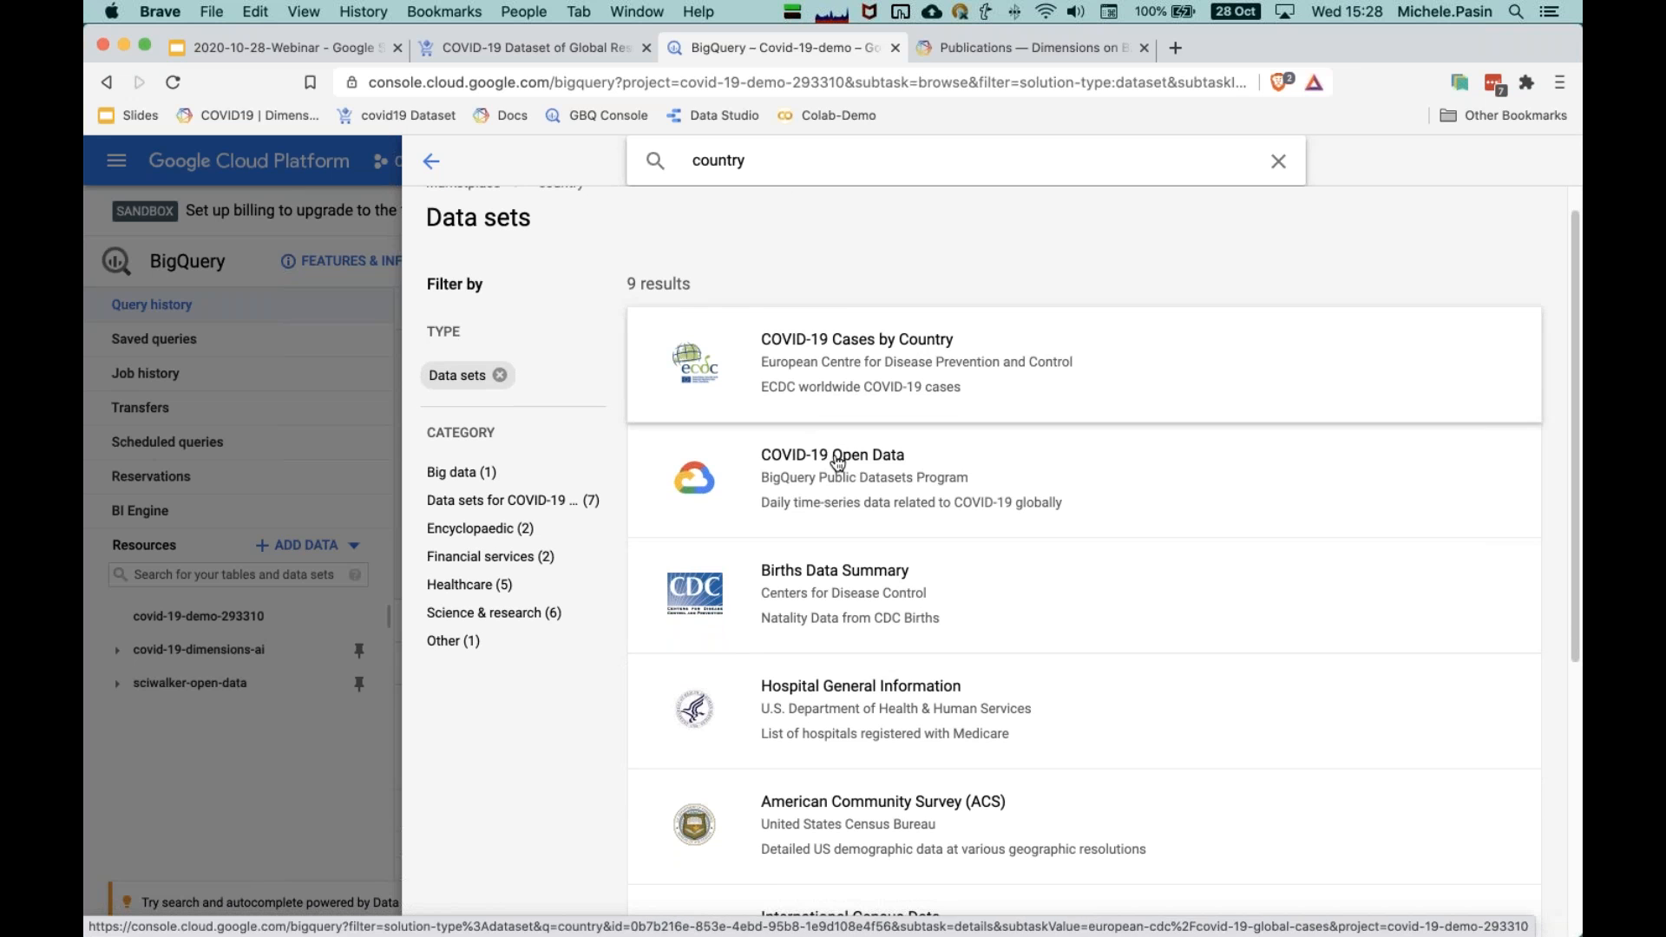
scroll(811, 719, "down", 3)
scroll(811, 718, "down", 3)
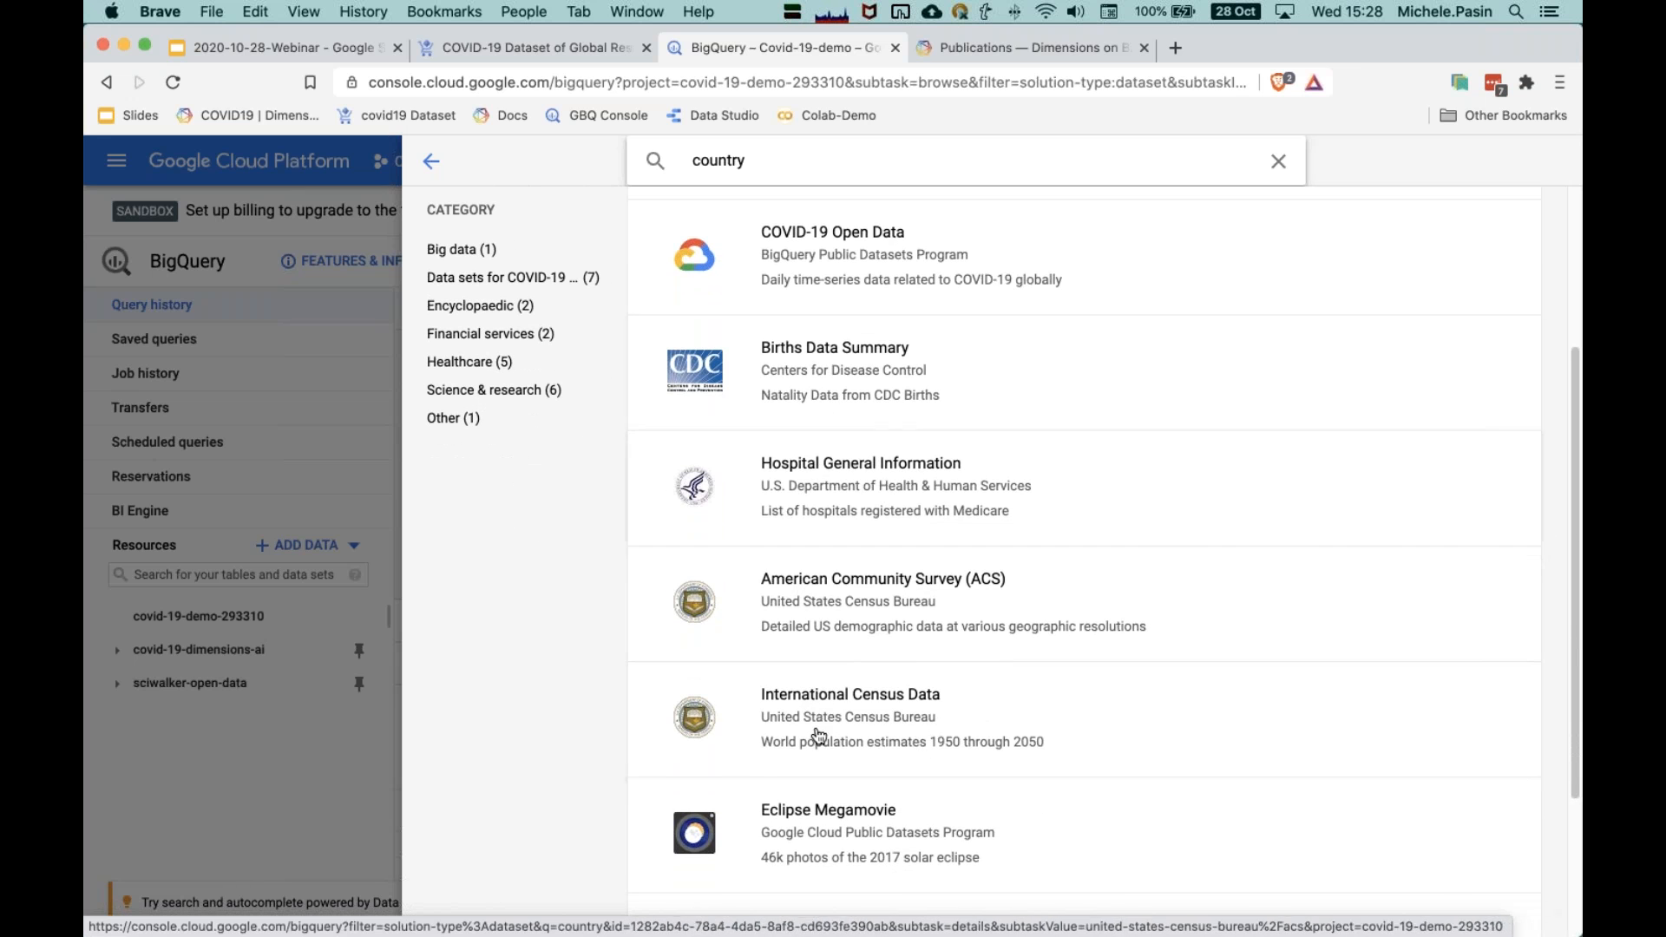
scroll(821, 745, "up", 6)
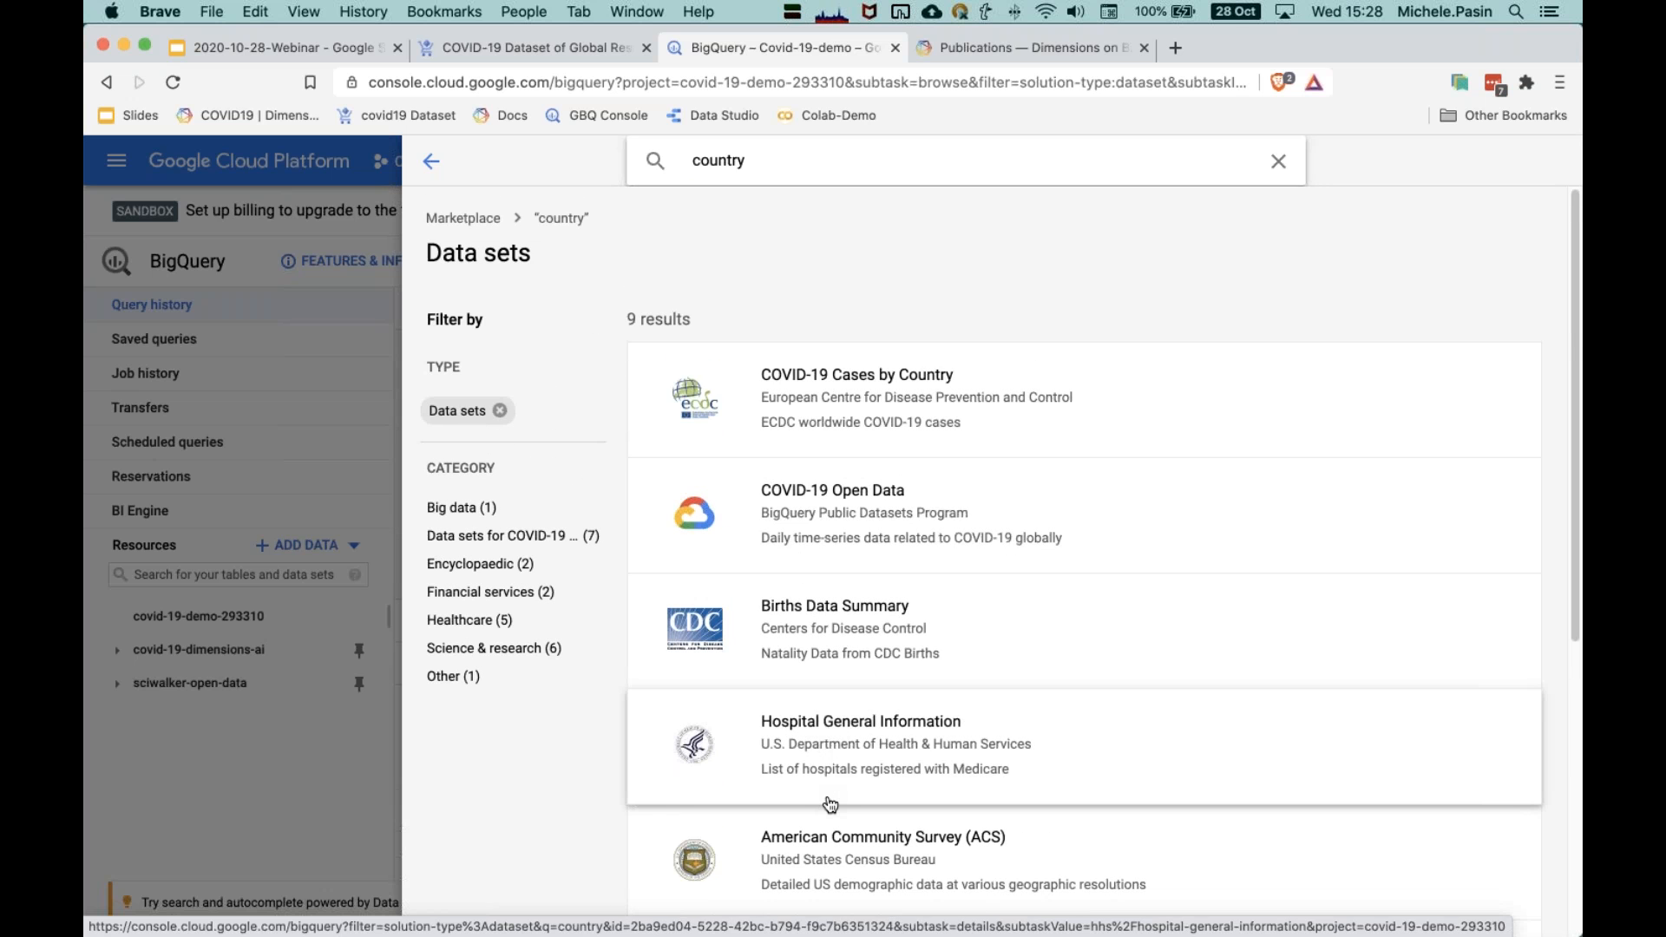
key("super+a")
key("BackSpace")
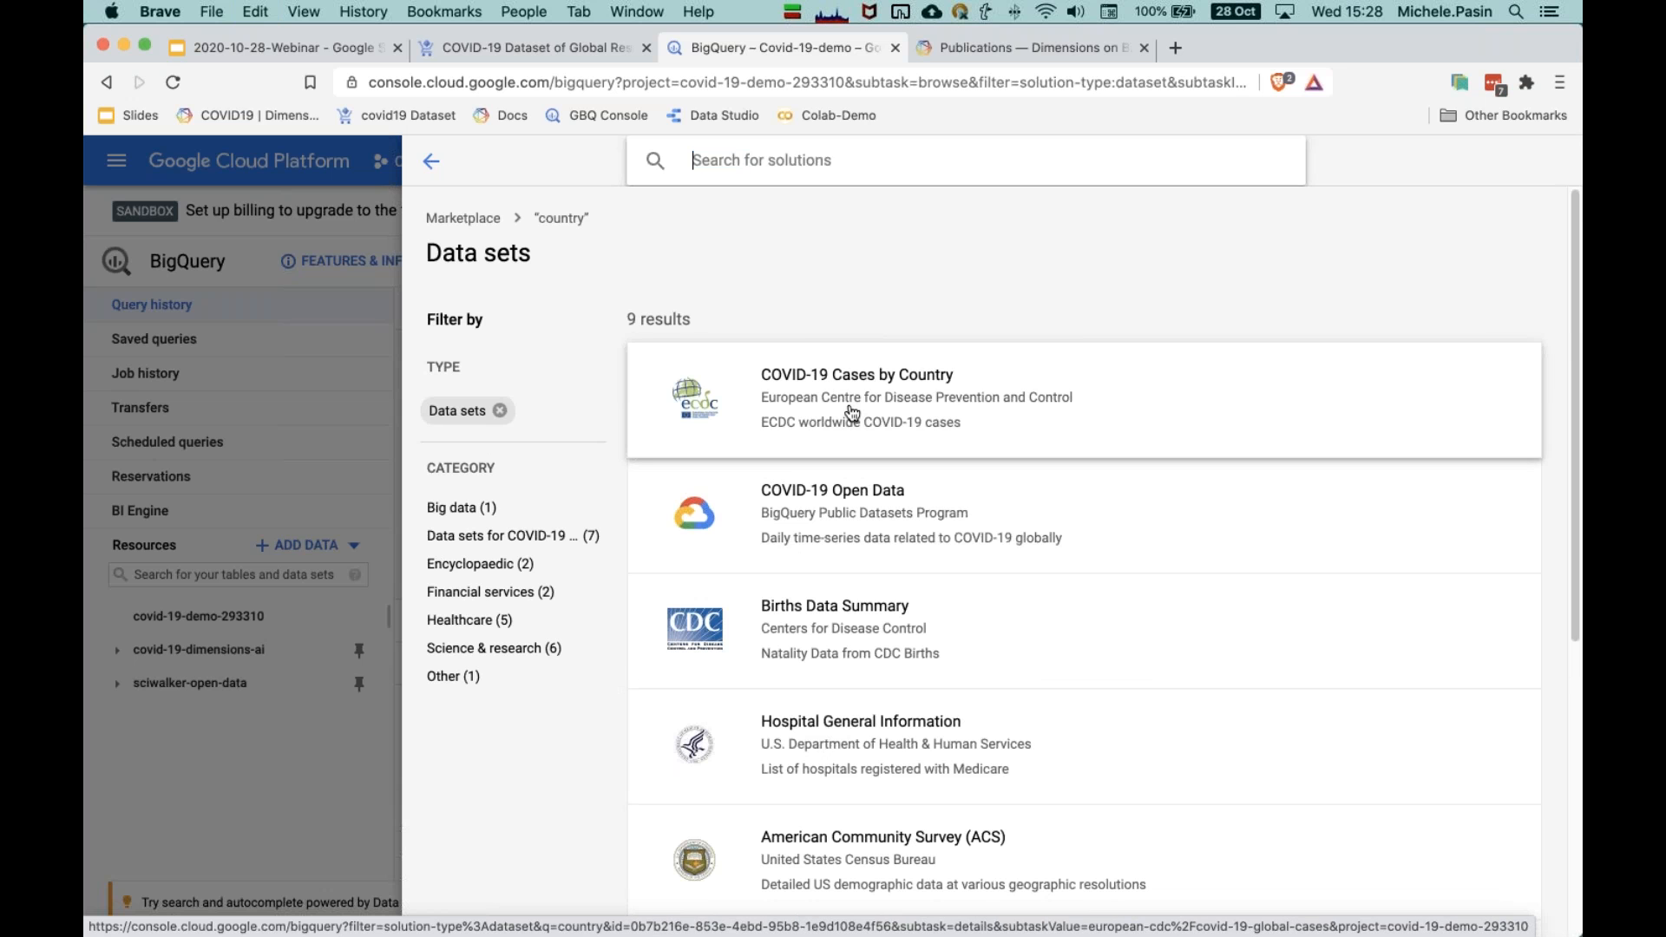
Step: Search the public data sets for "dimension" and open the COVID-19 Dataset of Global Research by Dimensions
type("dimension")
key("Return")
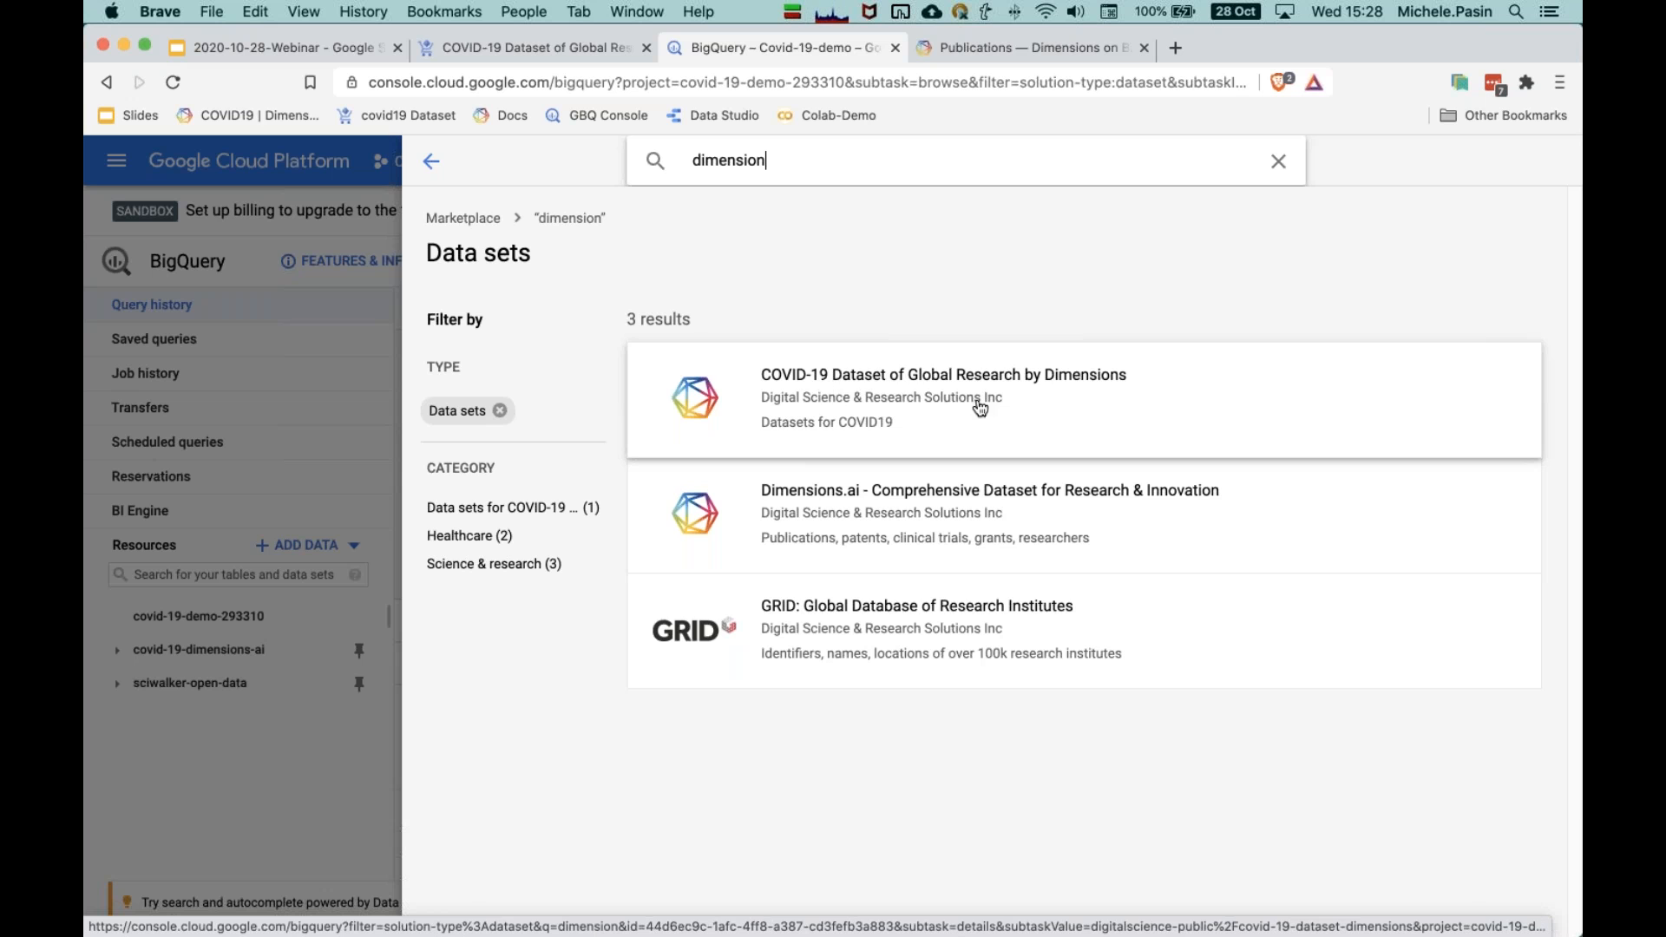
left_click(692, 400)
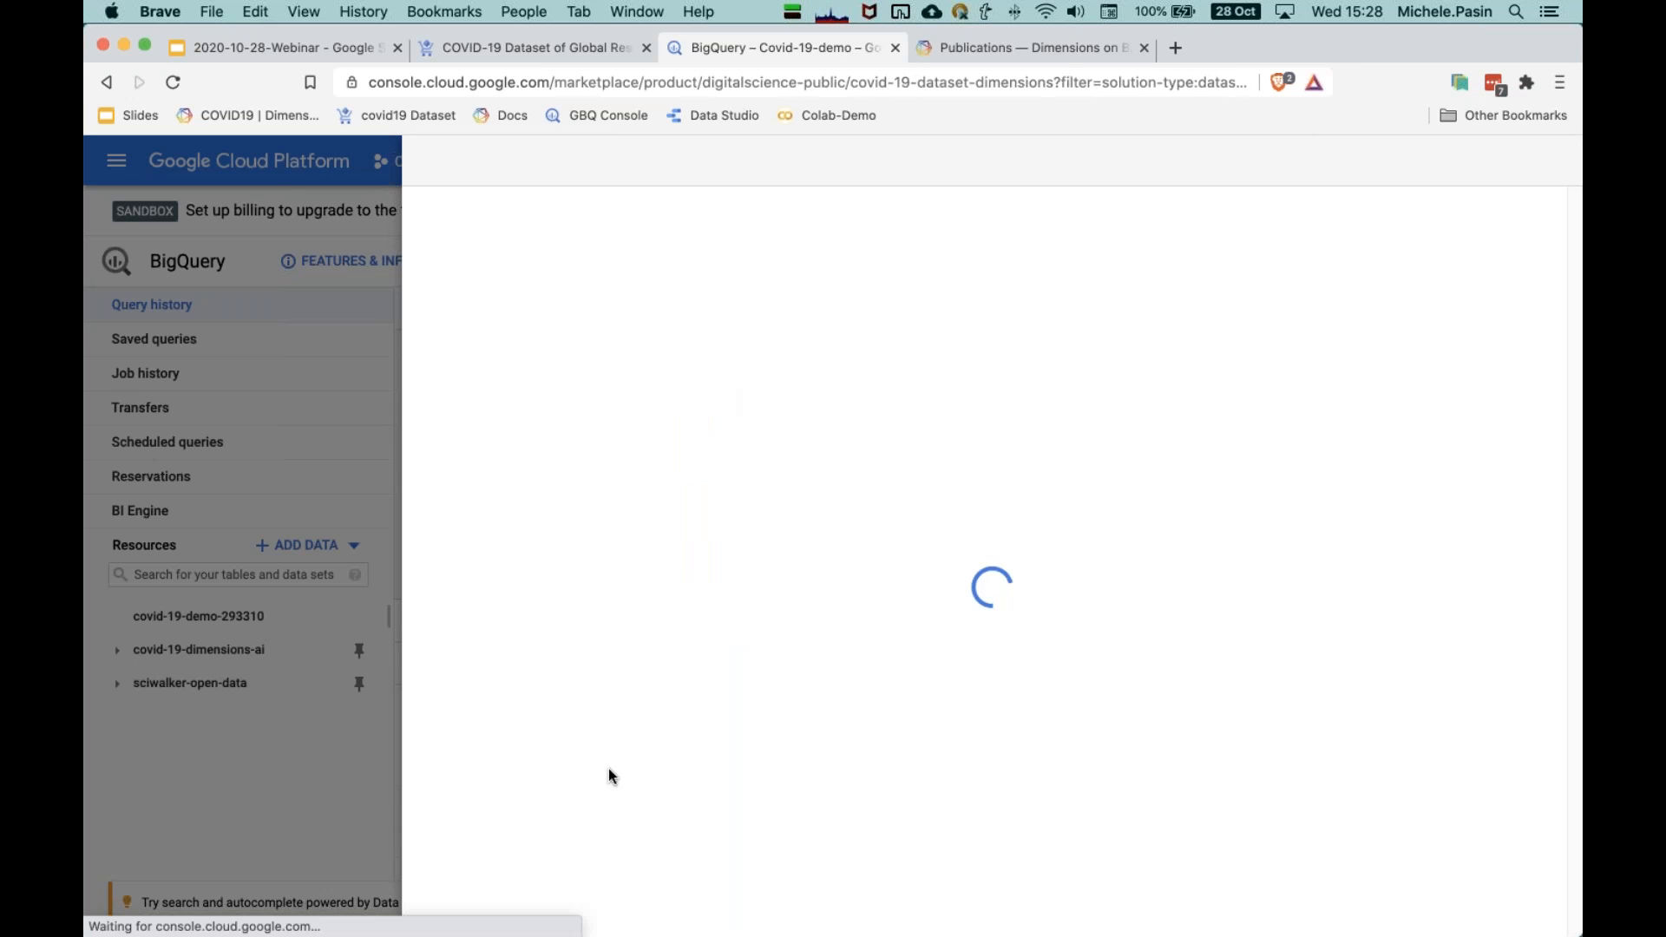
Step: View the Dimensions COVID-19 data set in BigQuery, closing the duplicate Marketplace pages before and after opening it
left_click(646, 48)
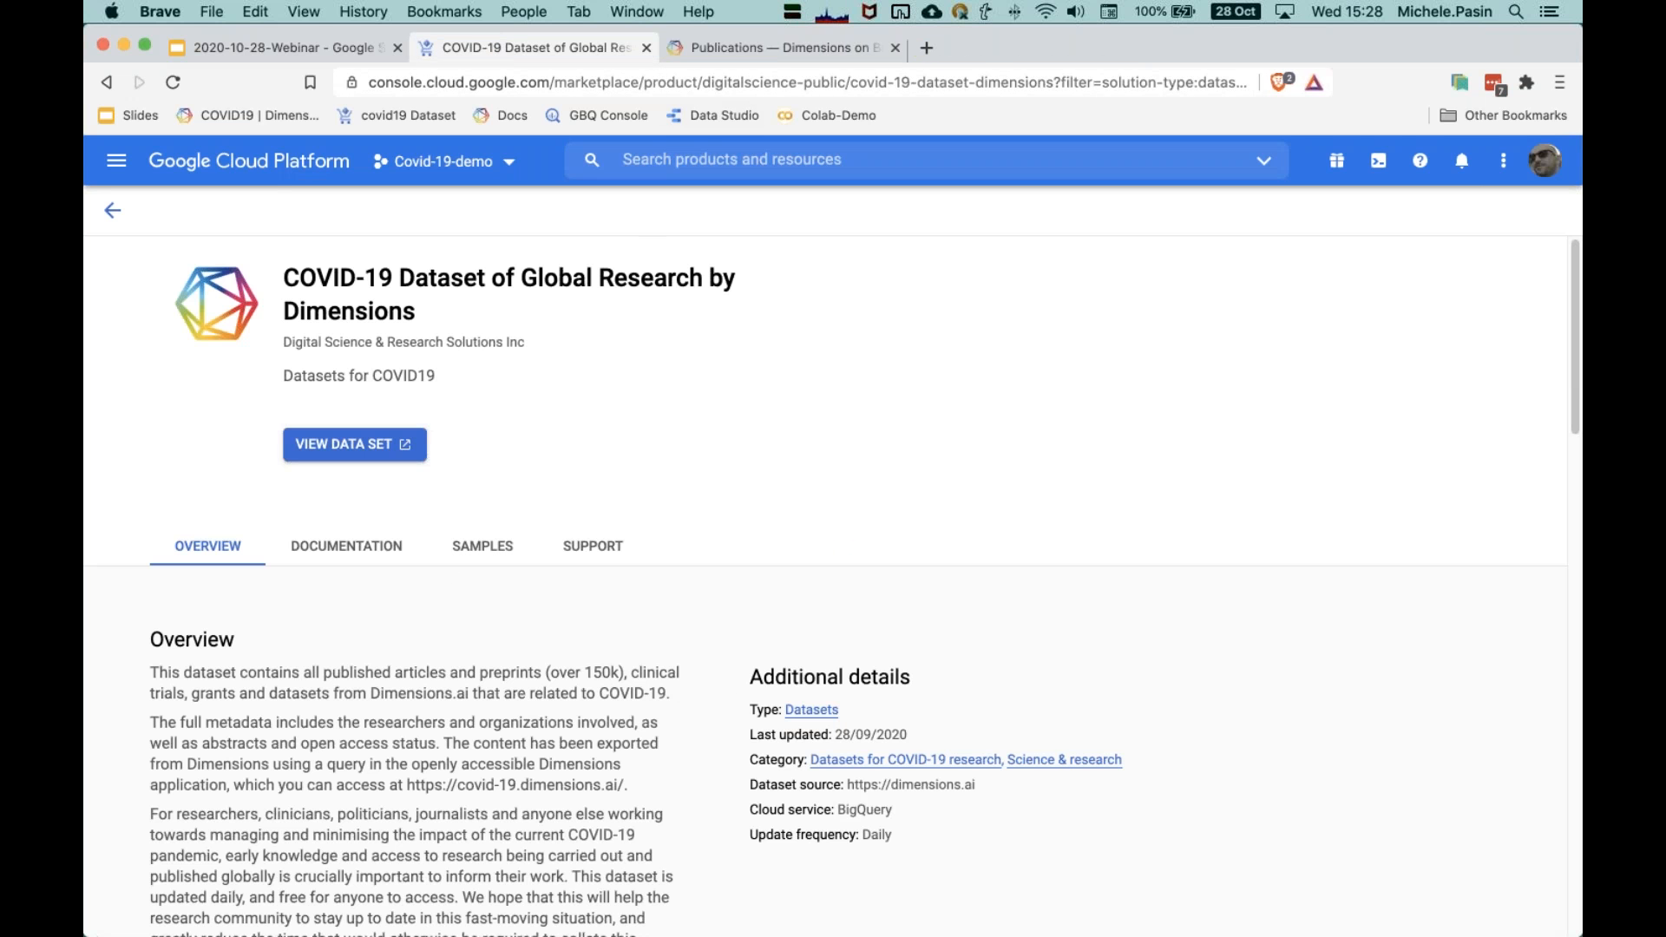
left_click(380, 459)
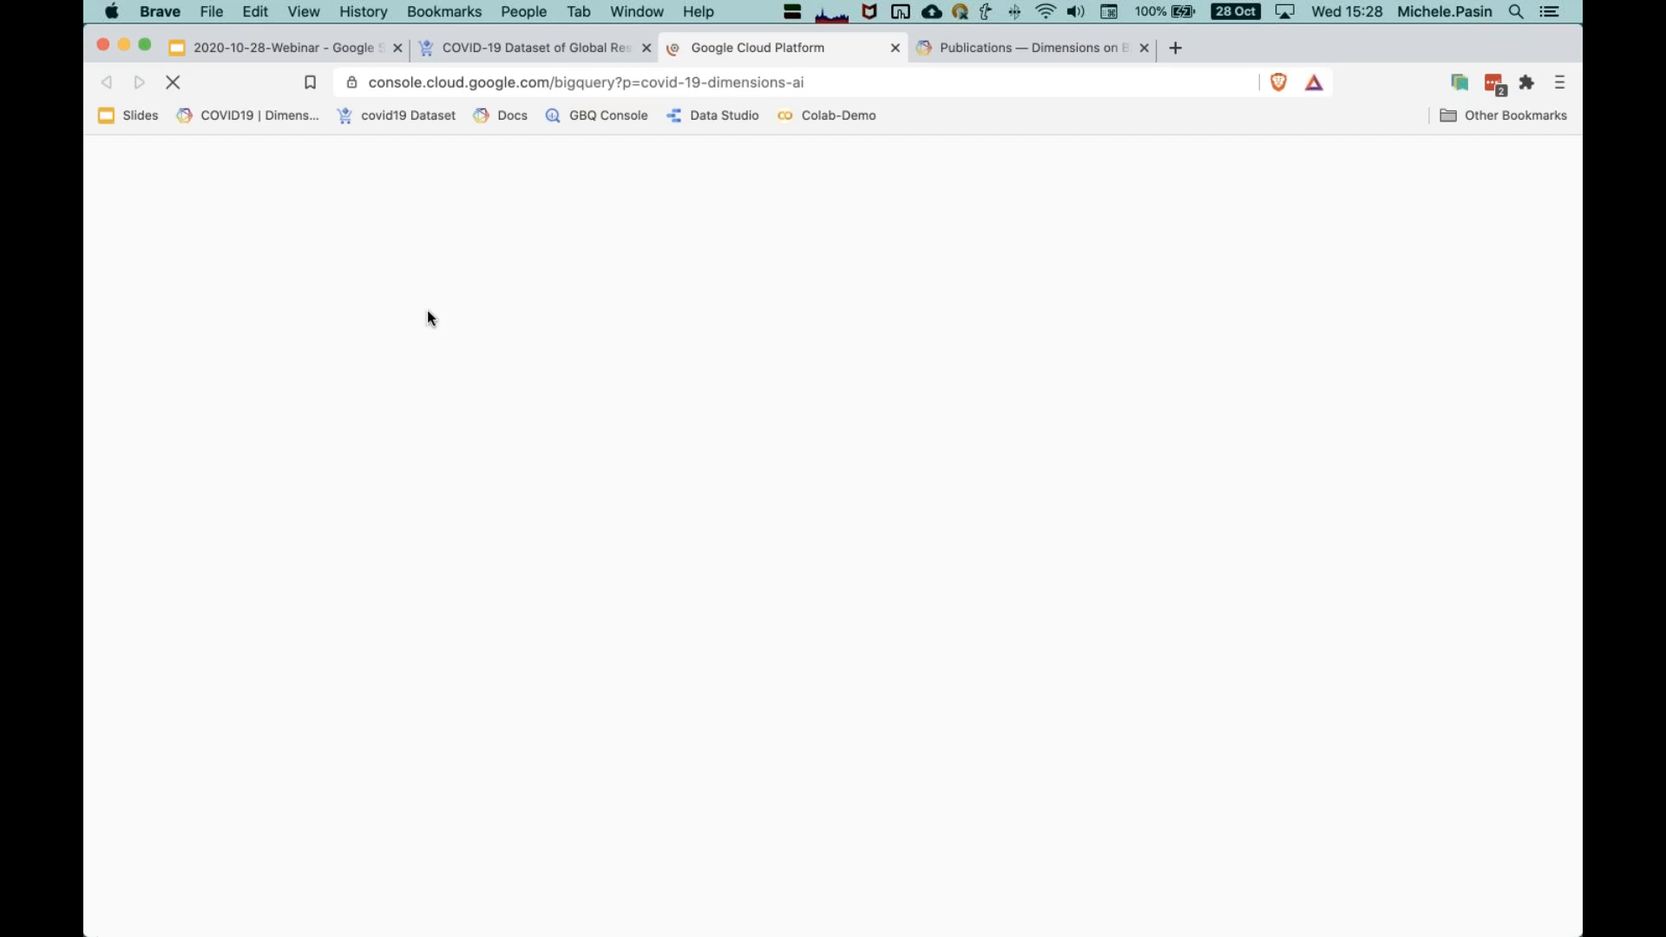
left_click(646, 48)
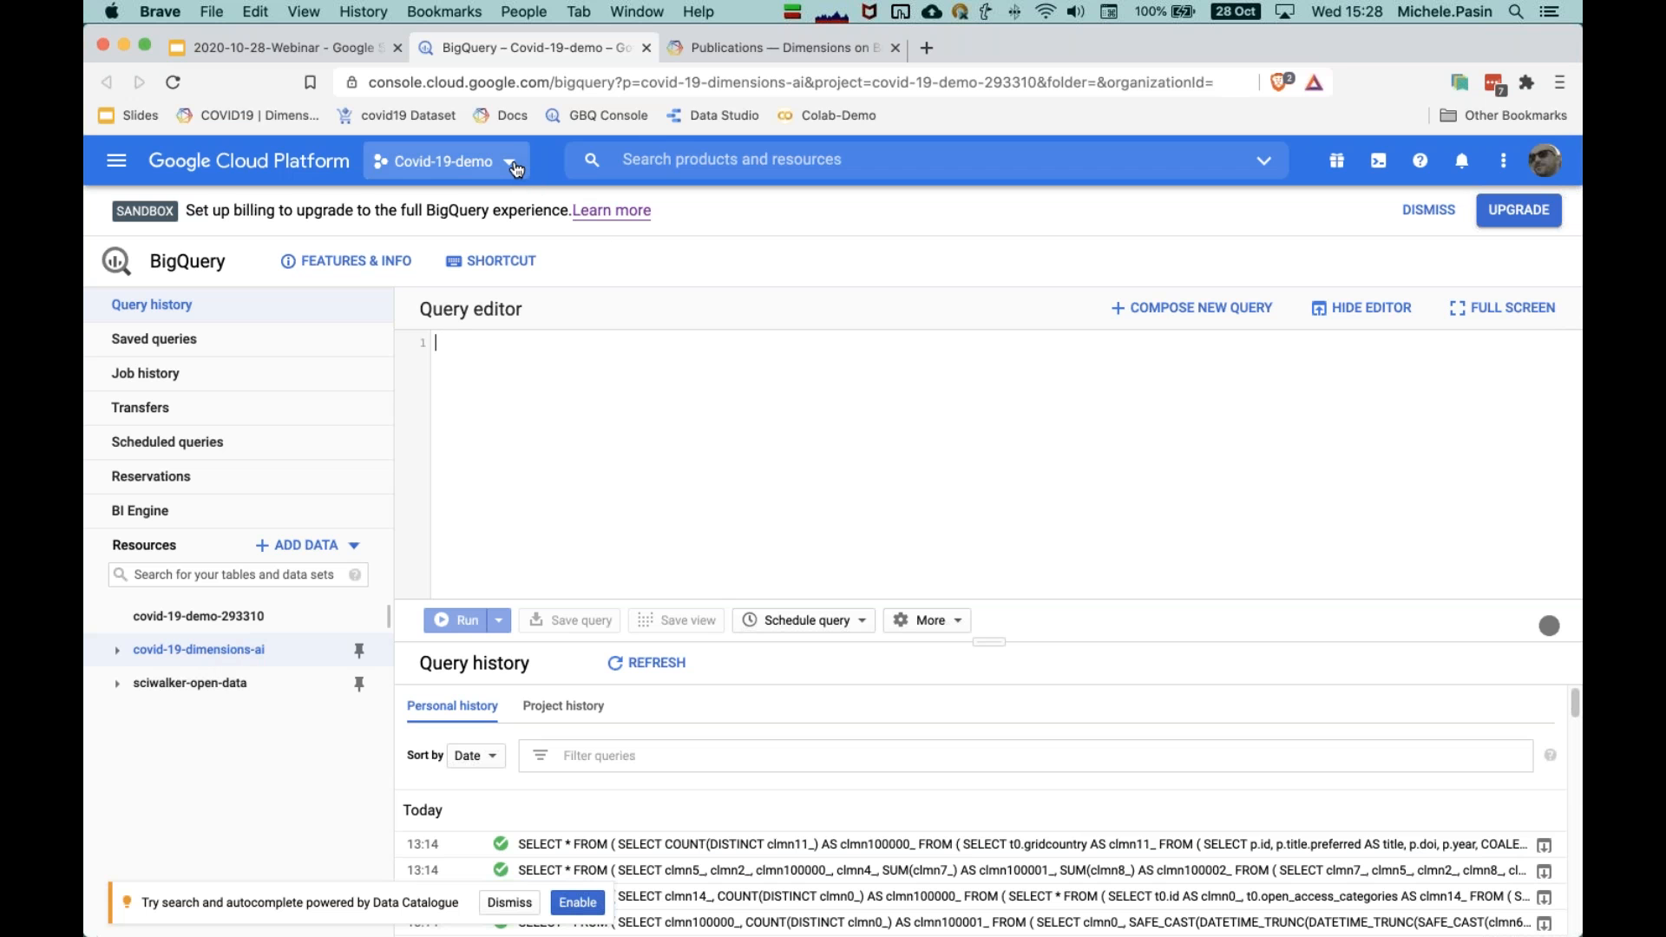
Step: Check the project selector for the recent projects and the new project option, and close it without switching projects
left_click(510, 163)
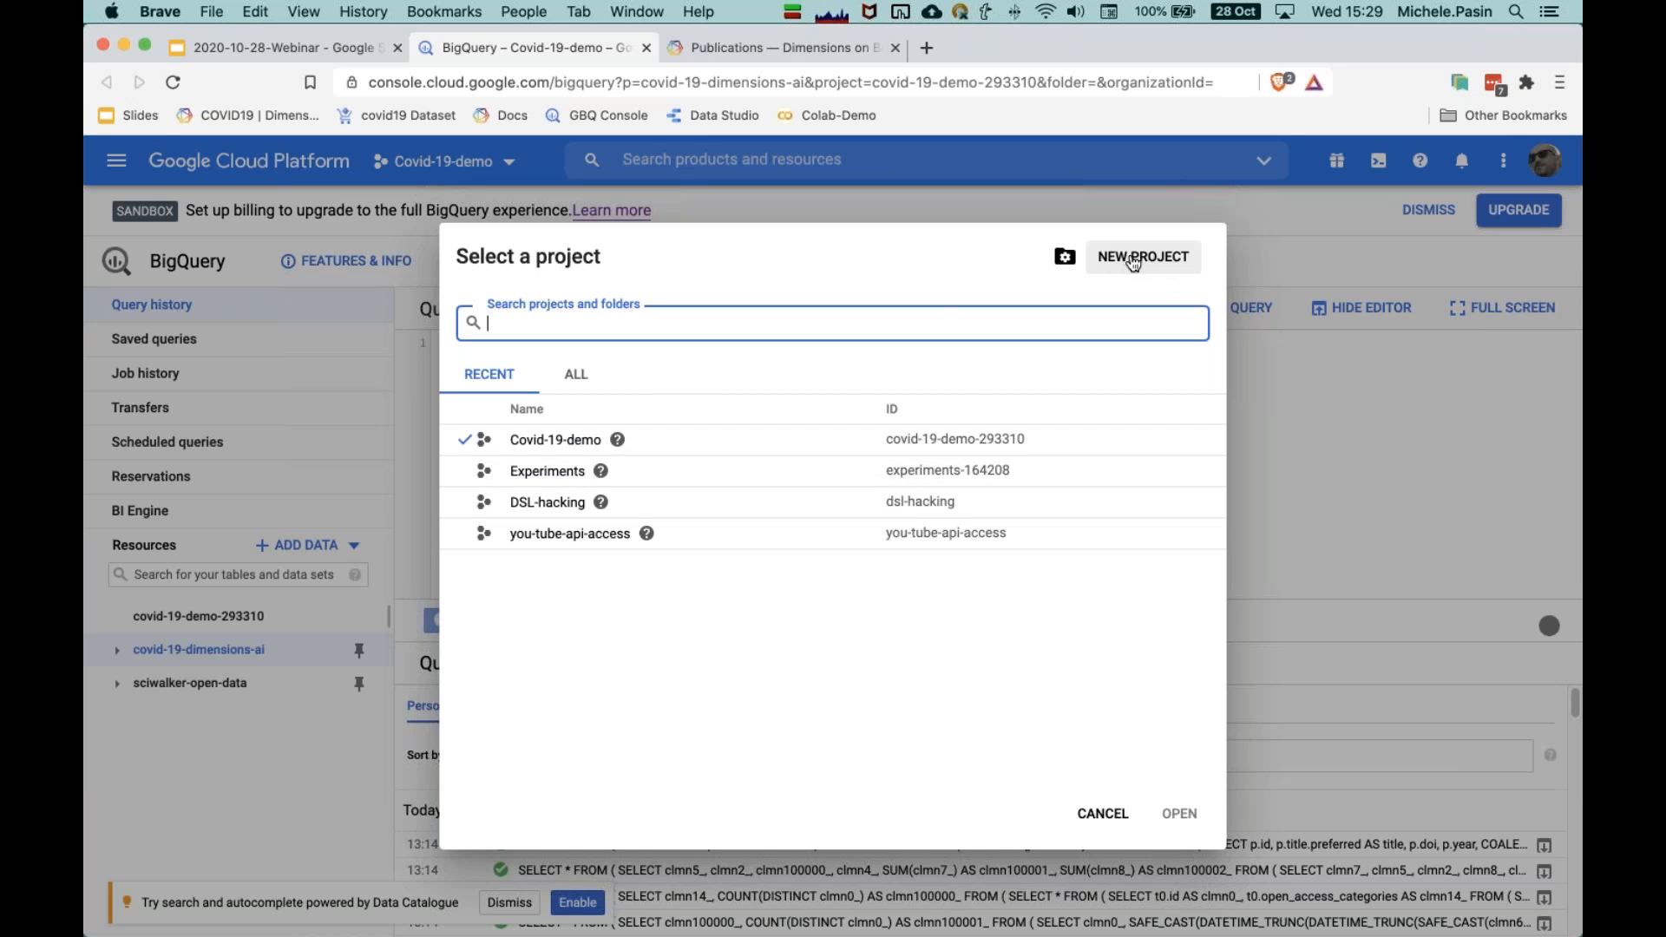
left_click(1330, 438)
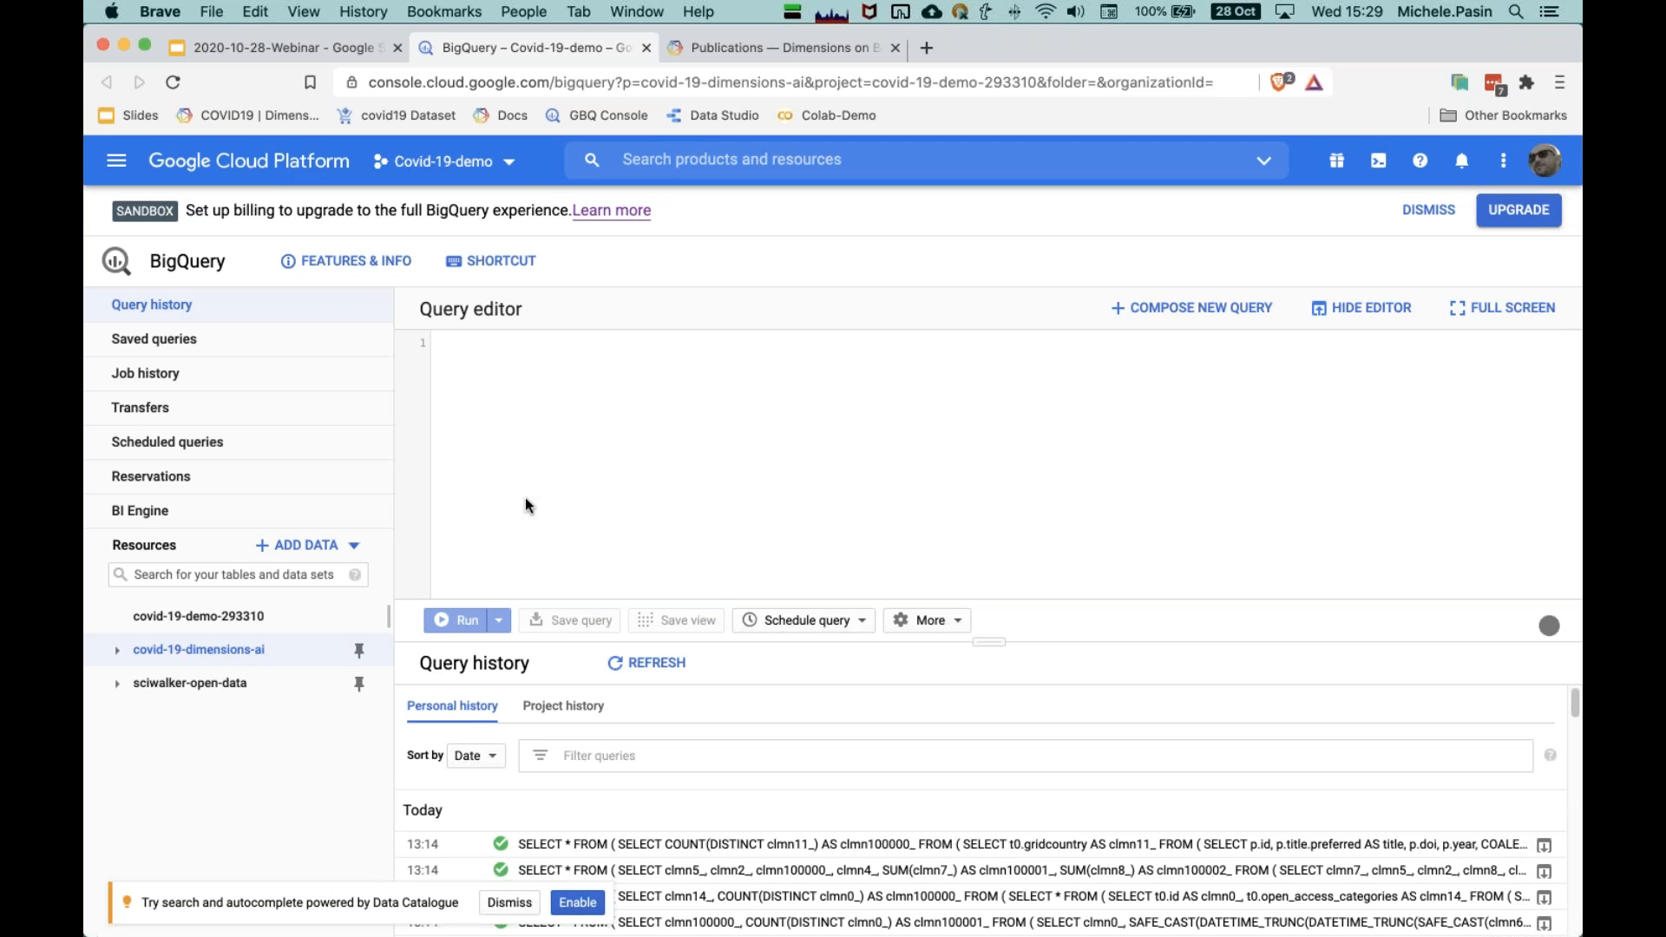
Step: Expand the covid-19-dimensions-ai resource and its data set, and open the publications table
left_click(123, 649)
left_click(249, 684)
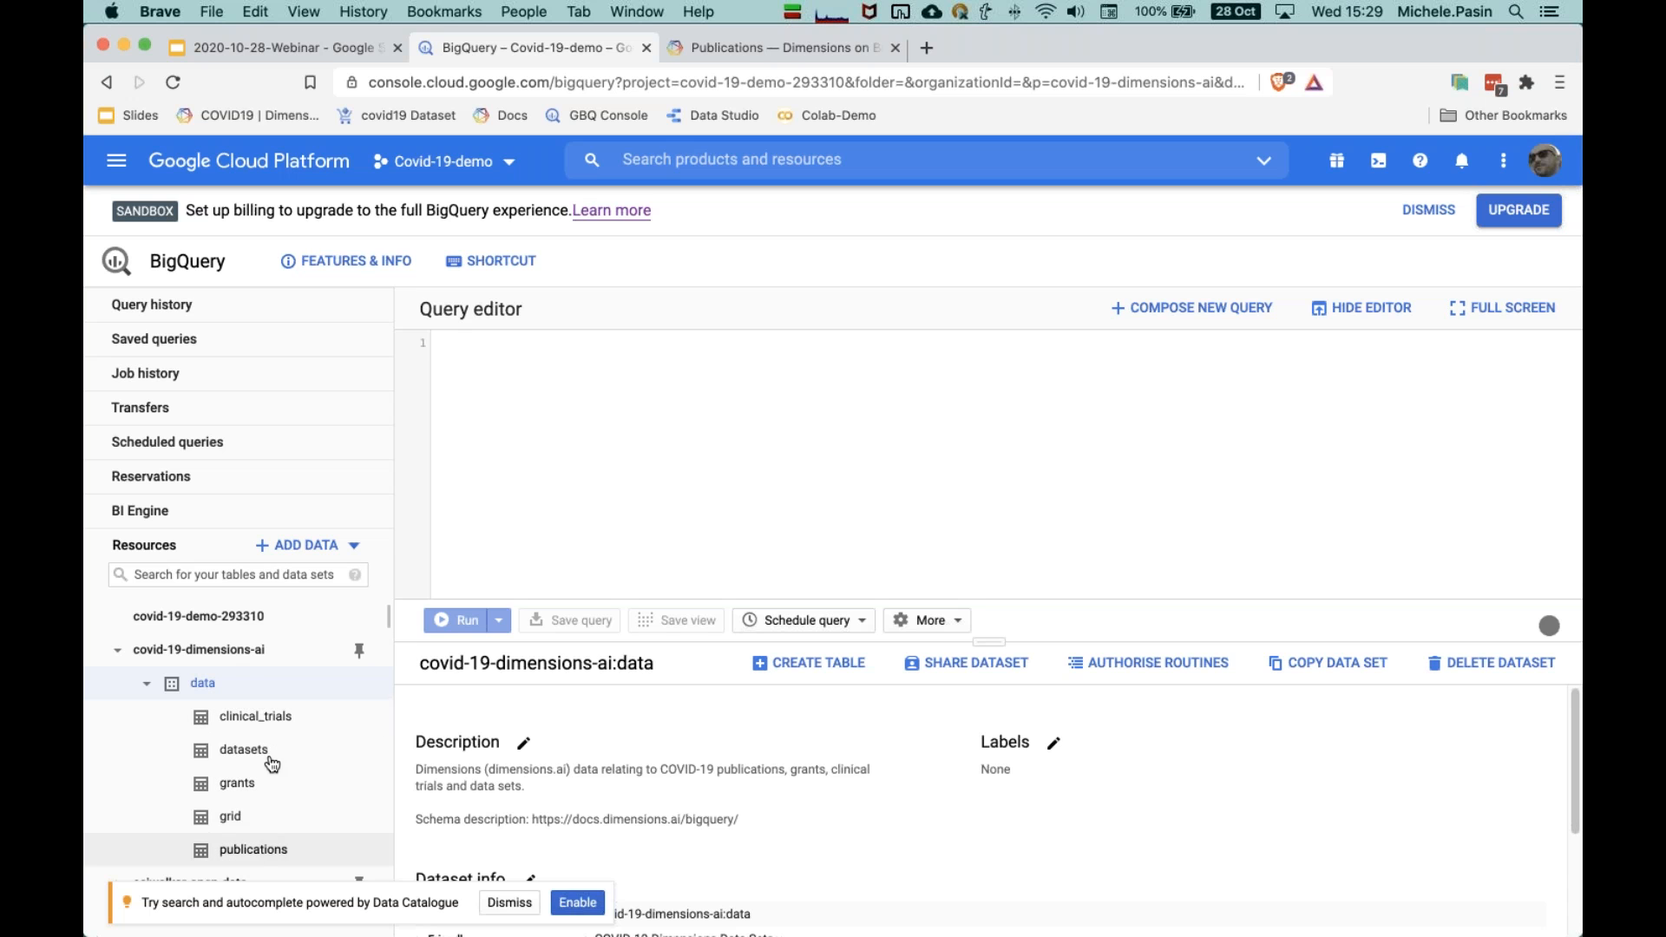
left_click(278, 848)
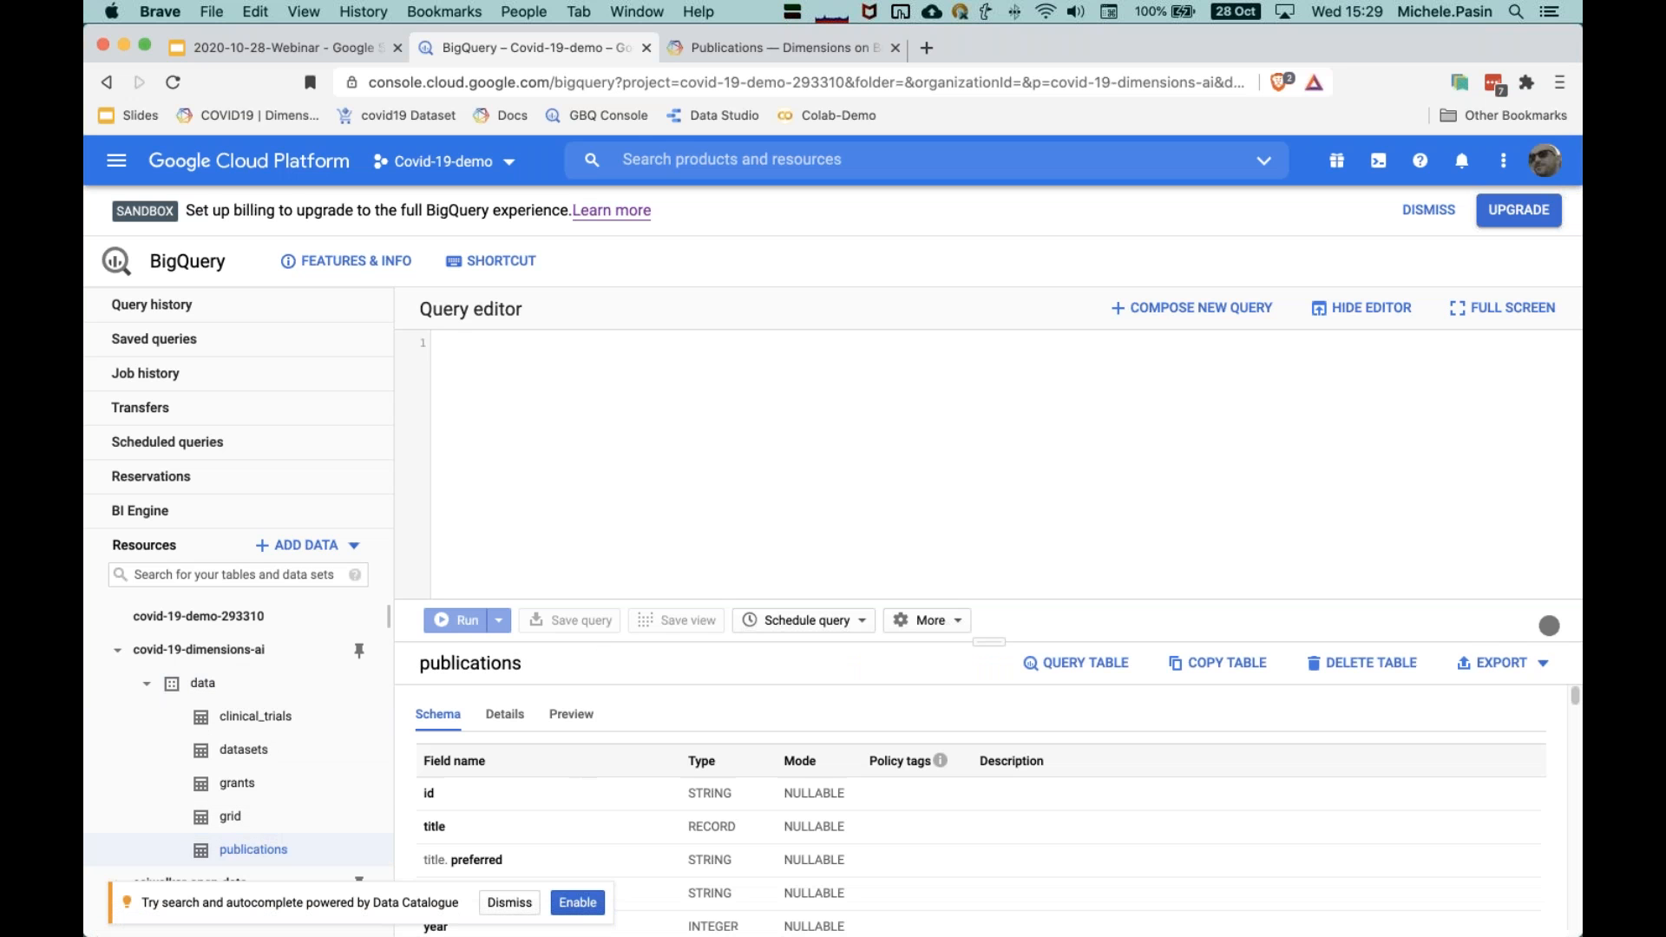
Step: Enlarge the table details area and look through the schema fields of the publications table
left_click_drag(996, 640, 971, 512)
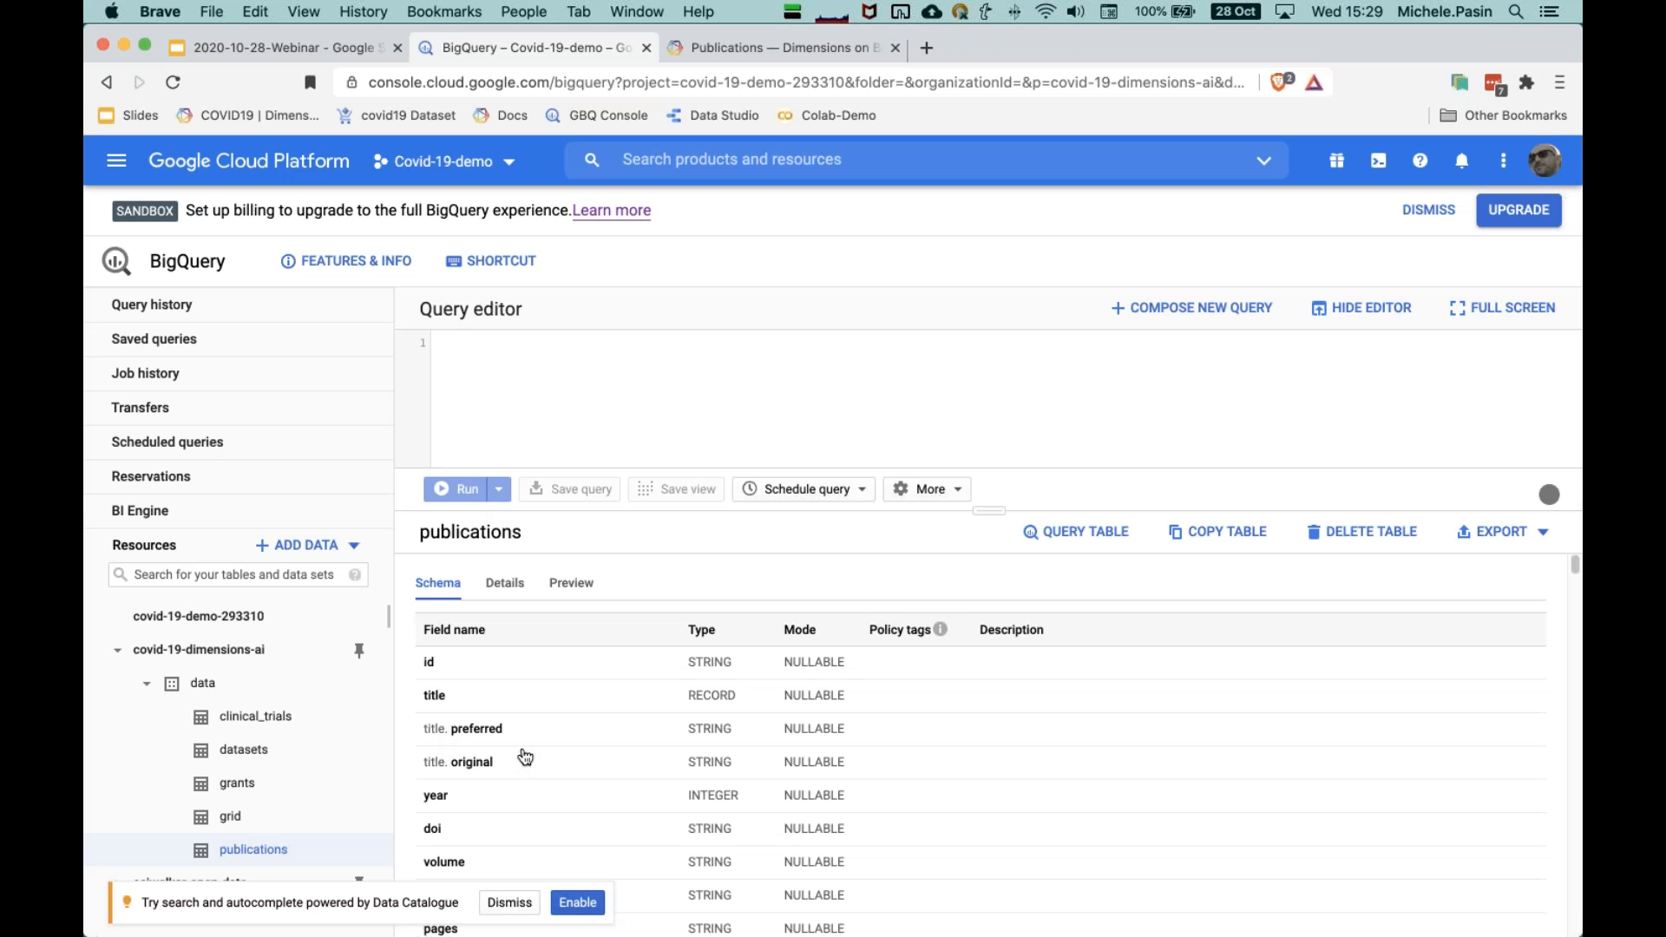
scroll(525, 757, "down", 10)
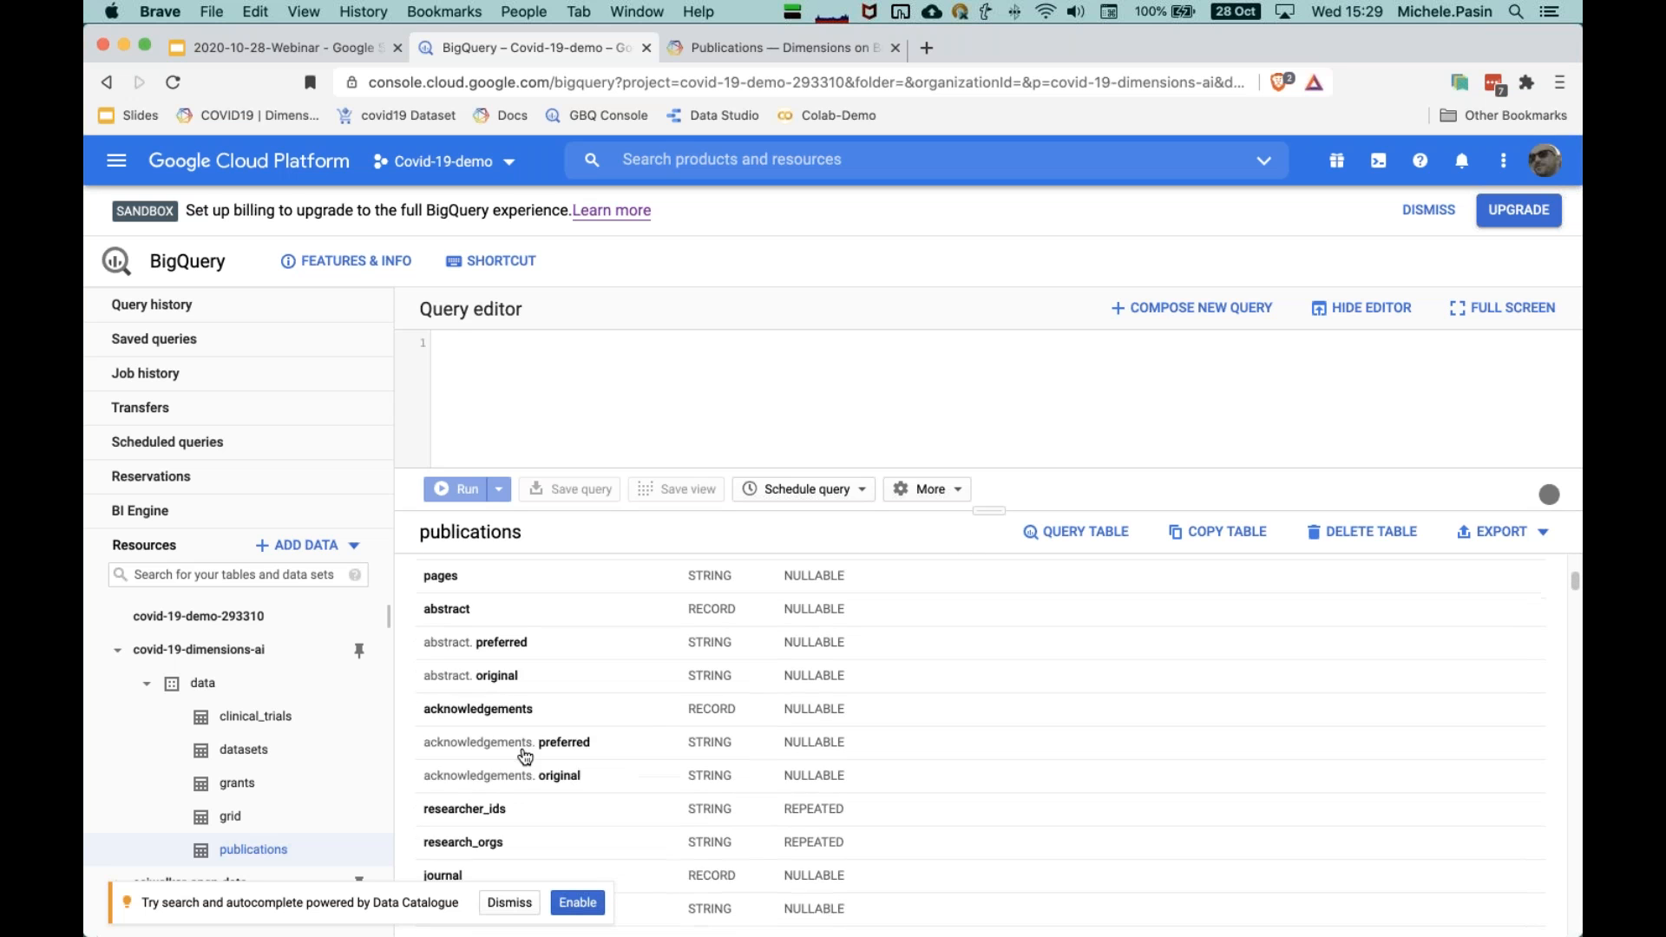
scroll(525, 757, "down", 10)
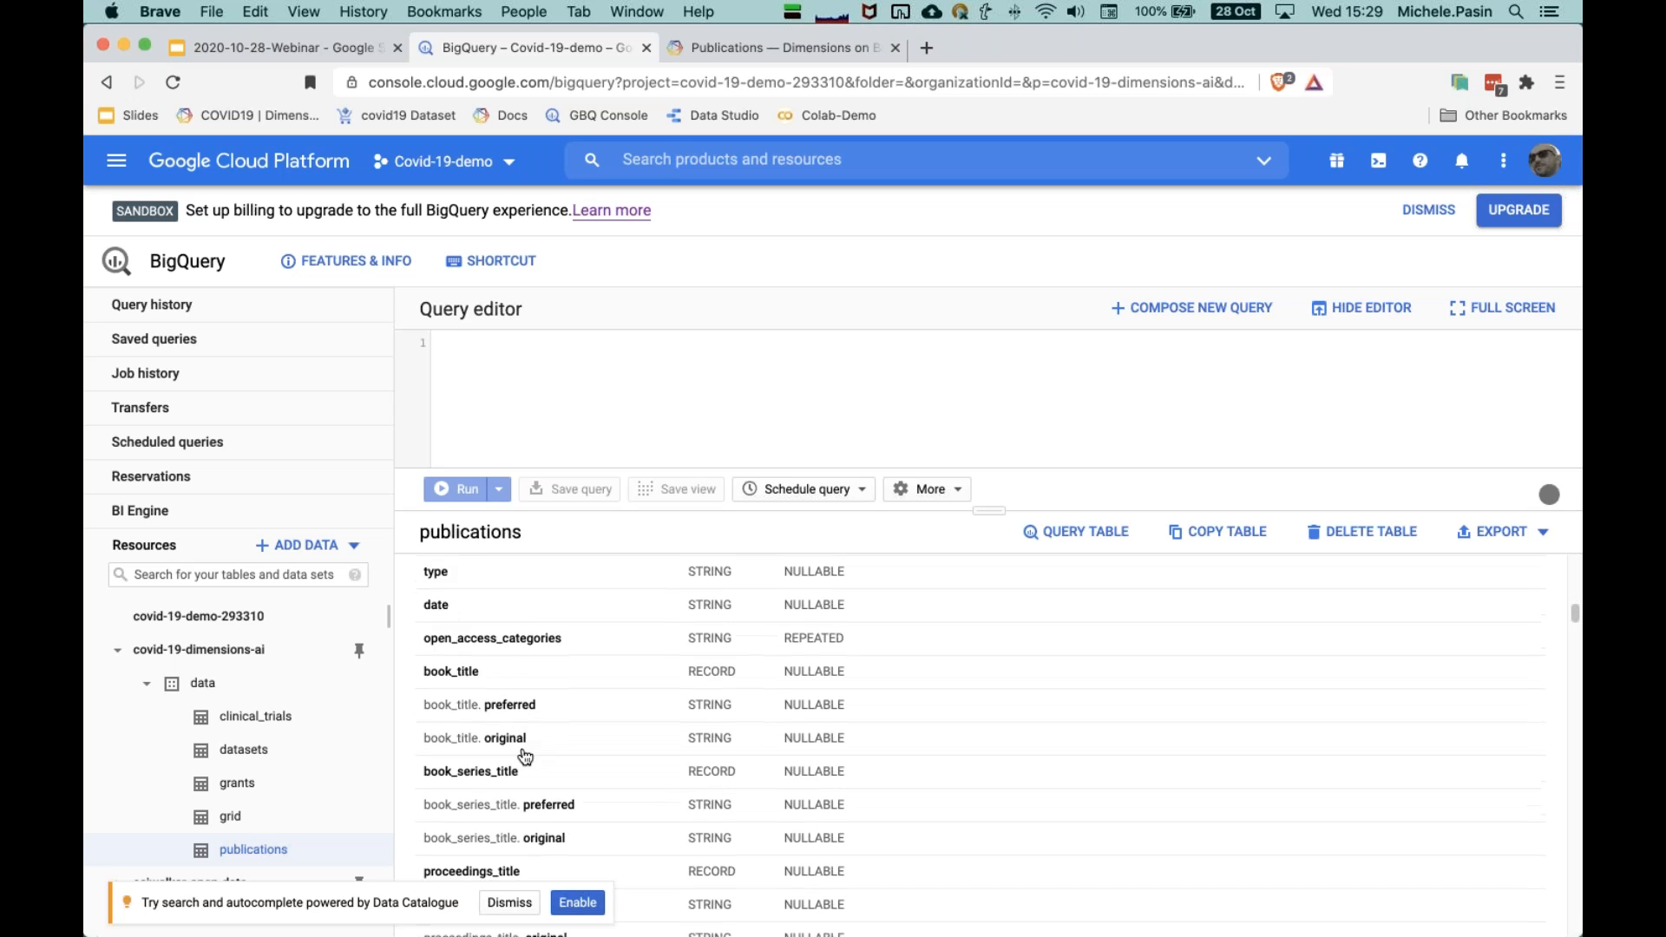
scroll(525, 758, "up", 20)
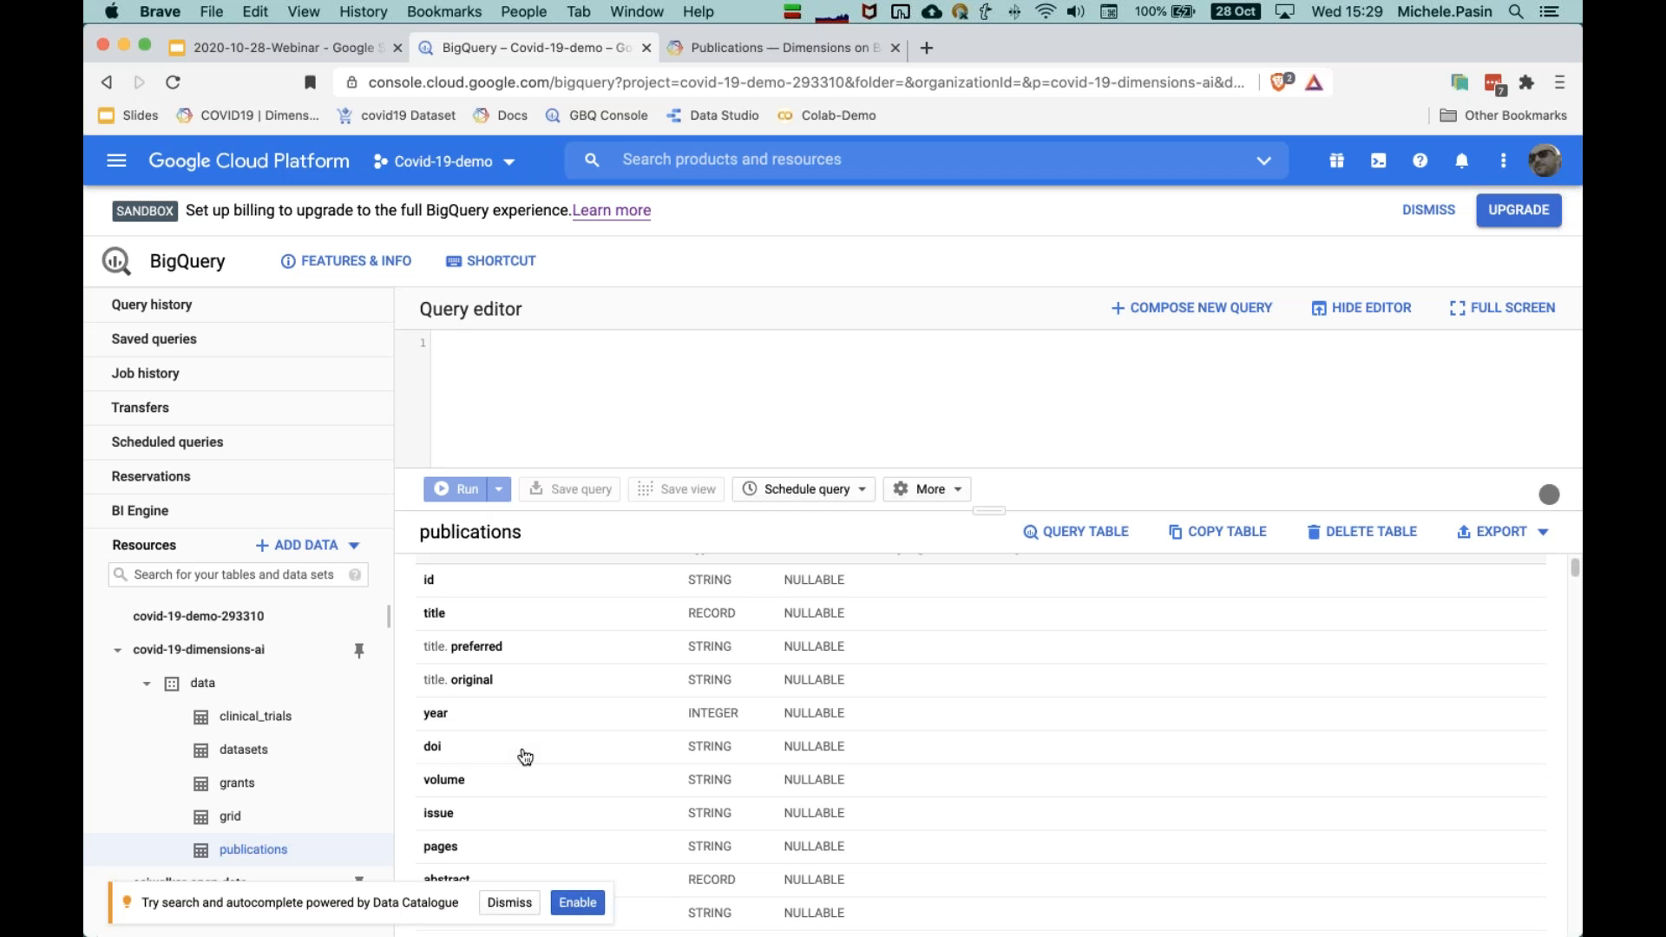
Step: Consult the Publications Schema page in the Dimensions on Google BigQuery documentation and return to the BigQuery query editor
left_click(765, 45)
scroll(623, 560, "up", 2)
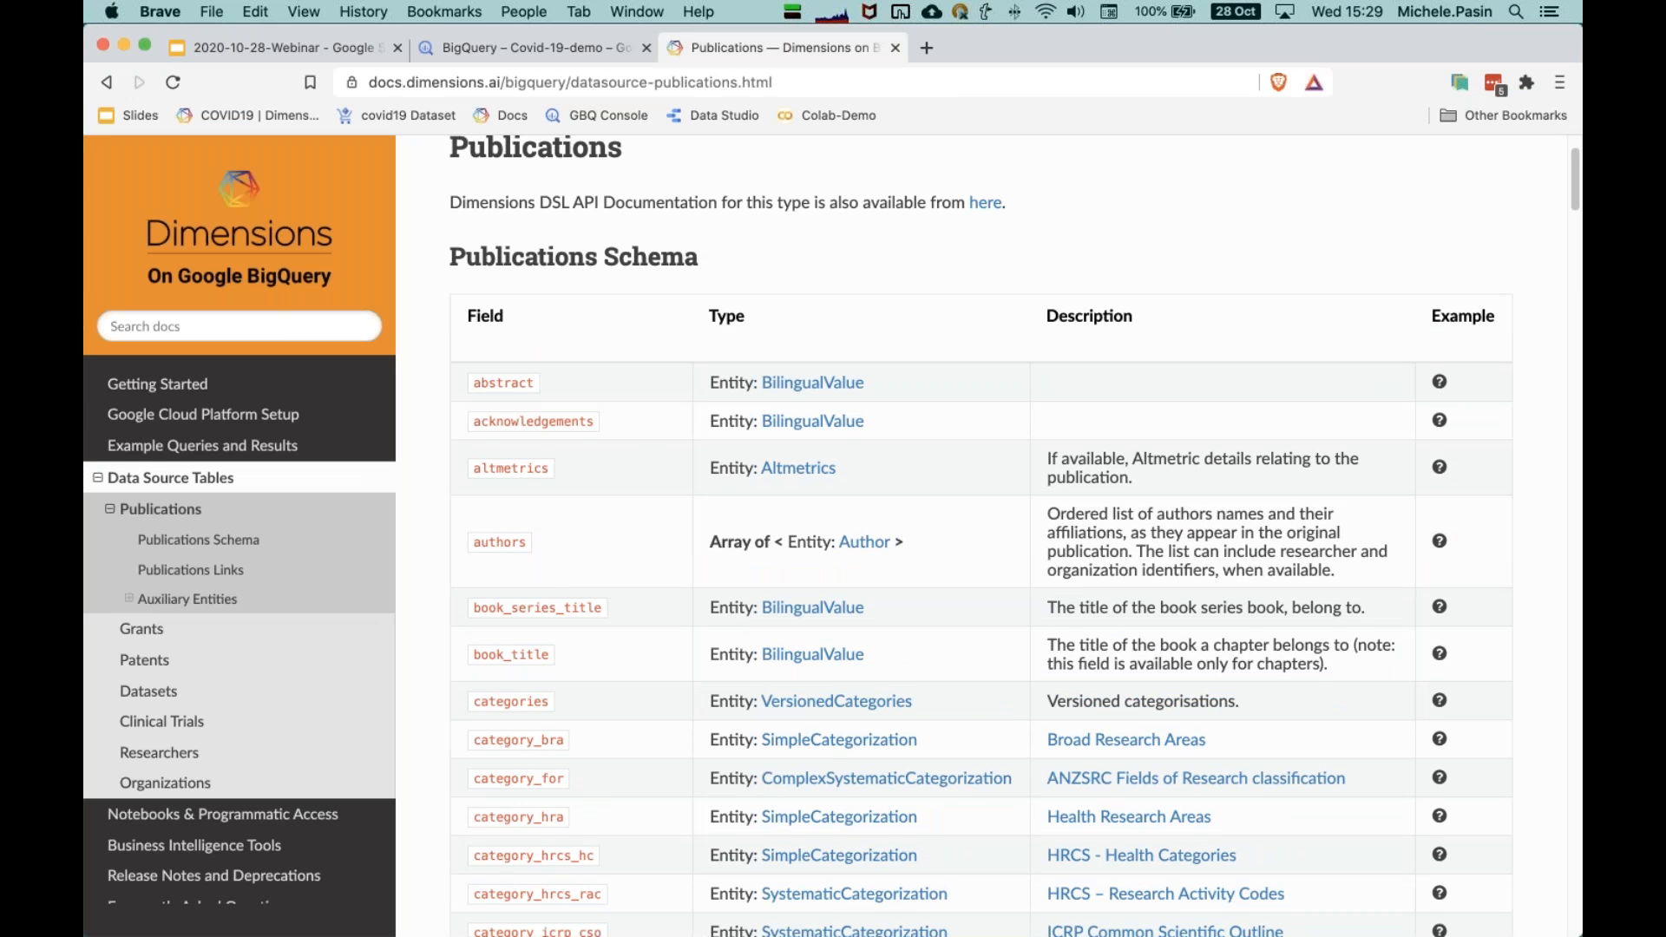
left_click(542, 44)
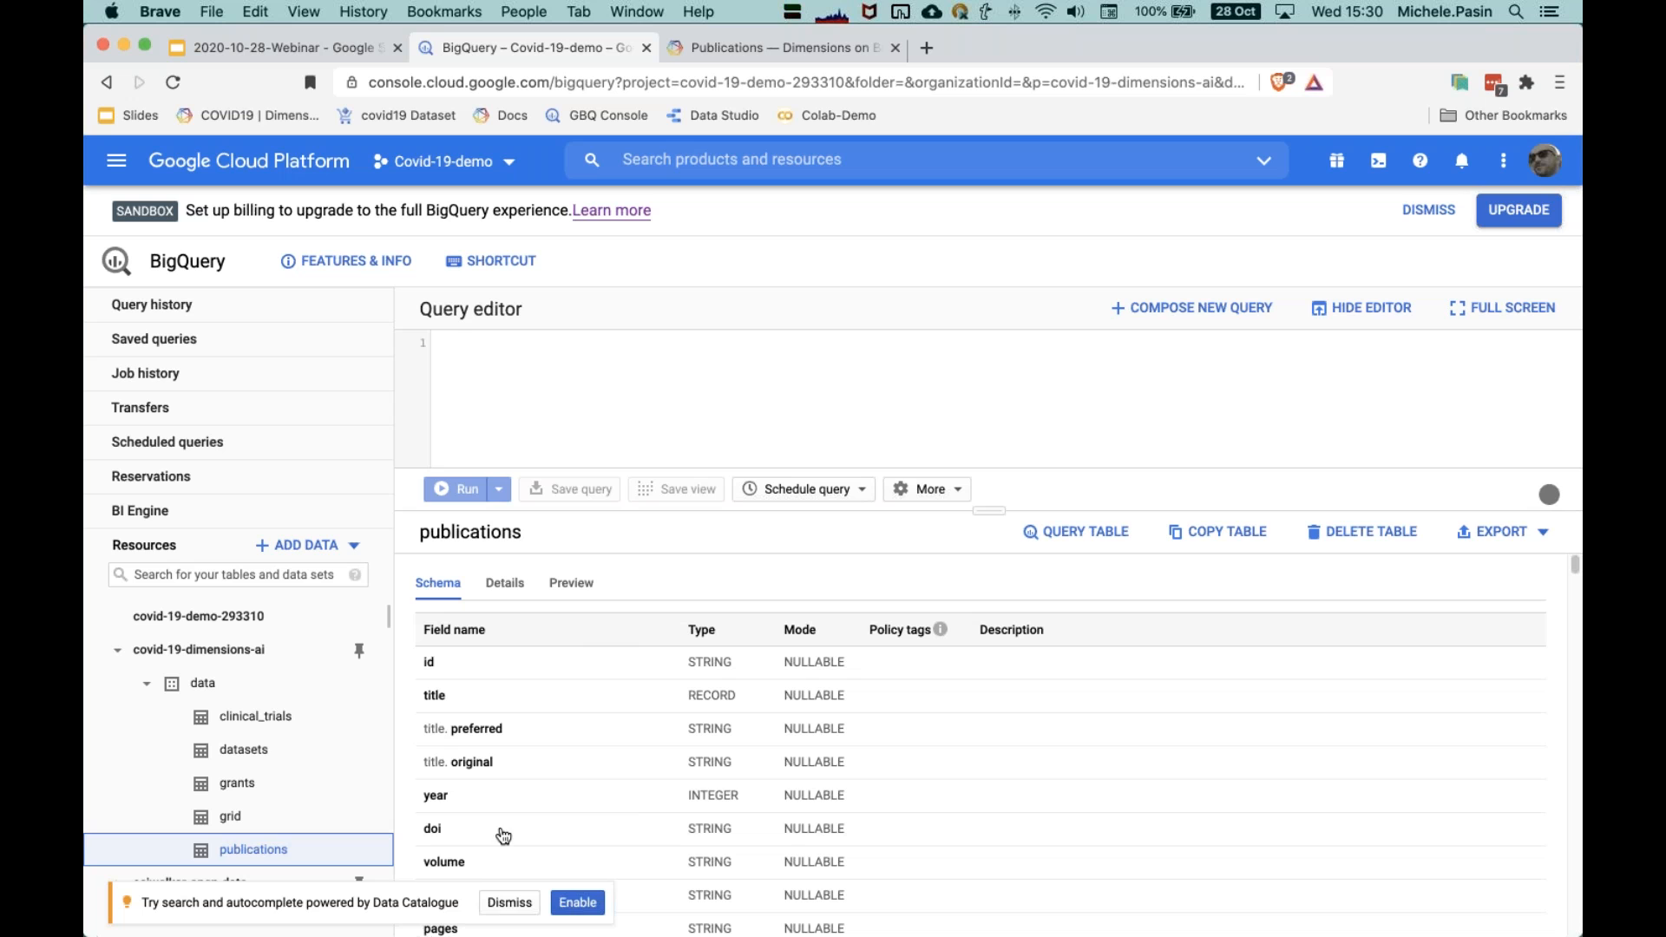
left_click(635, 423)
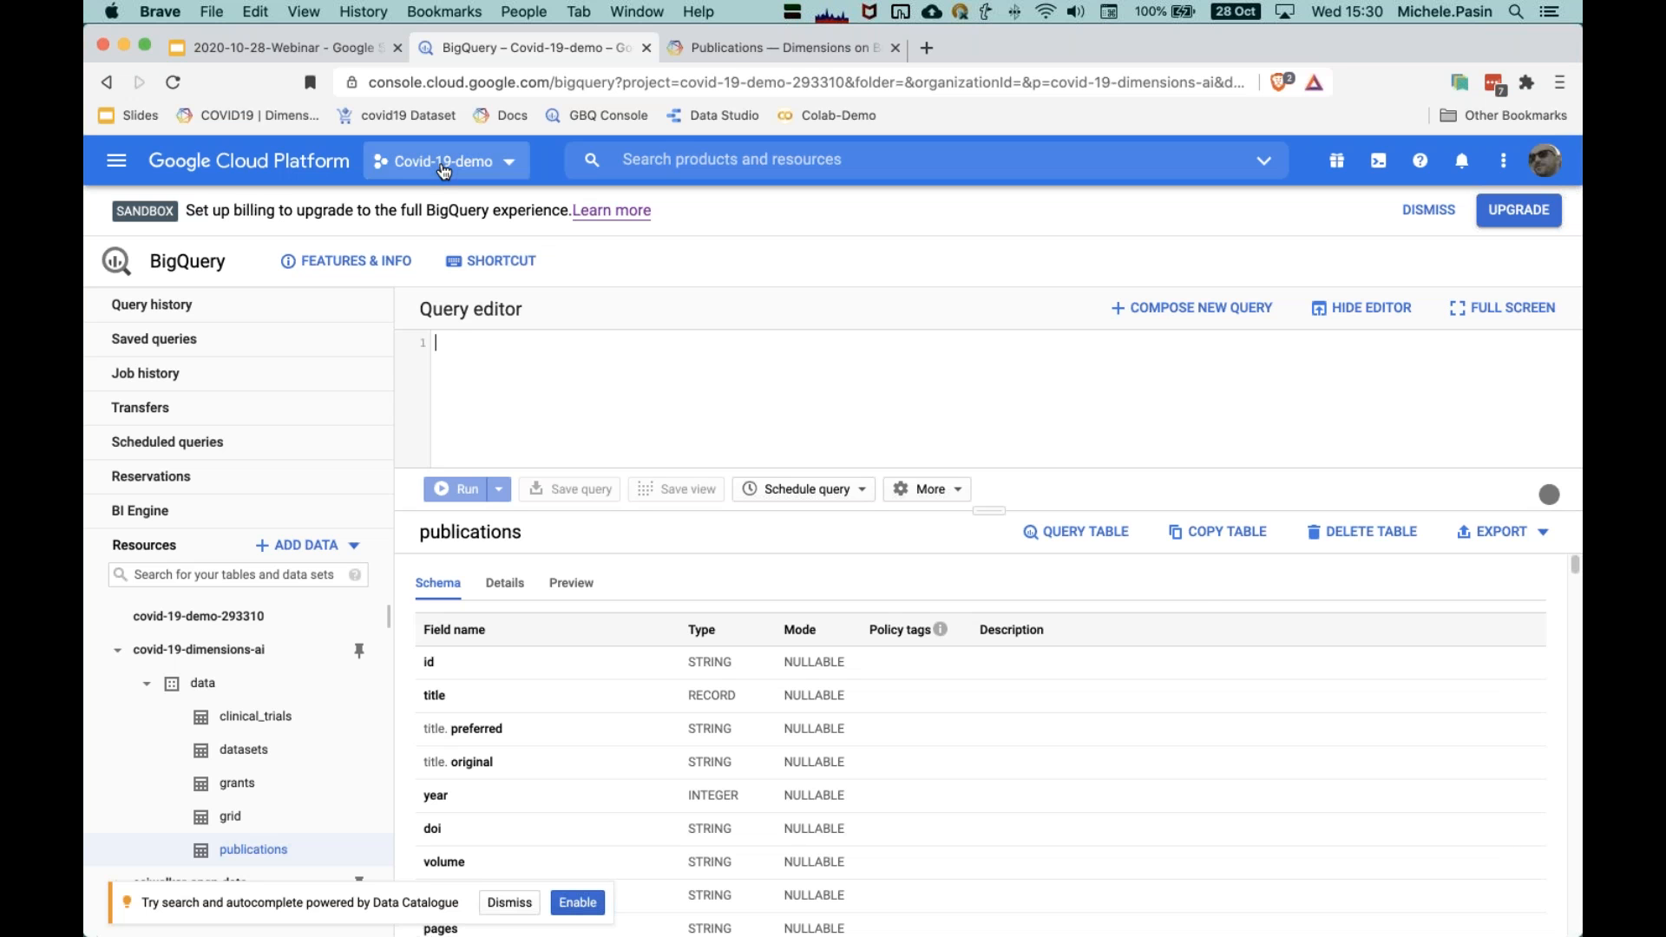
Step: Switch to the 2020-10-28-Webinar presentation in Google Slides and review the "Part 1 - Data Access" slide
left_click(329, 50)
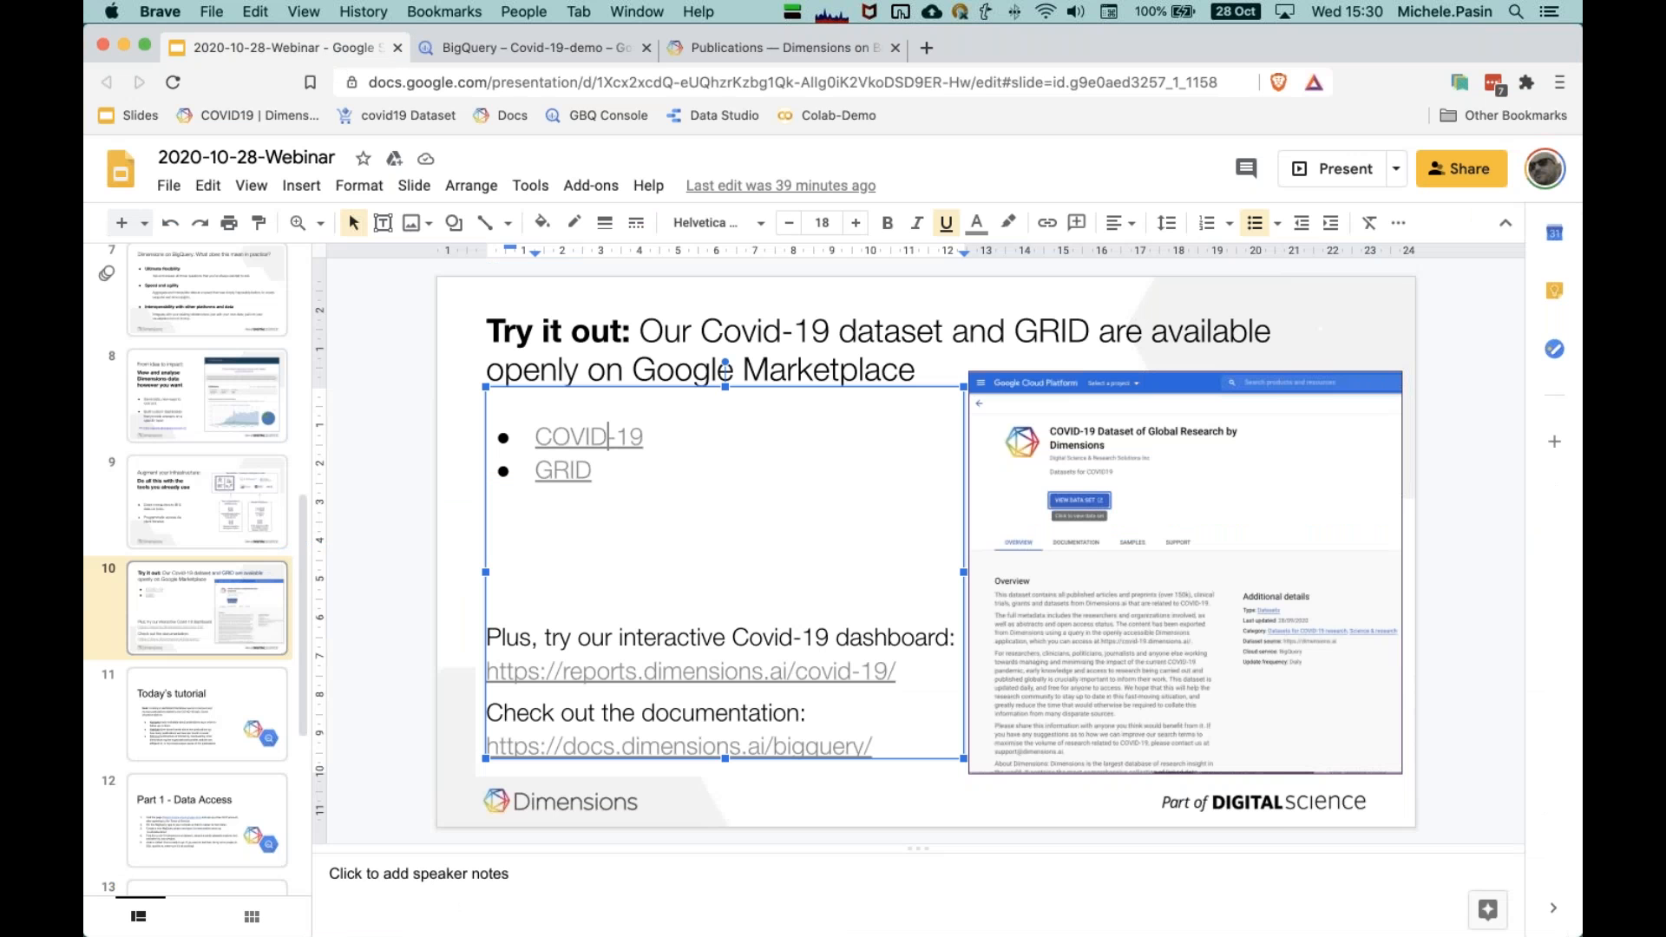
left_click(176, 722)
left_click(227, 796)
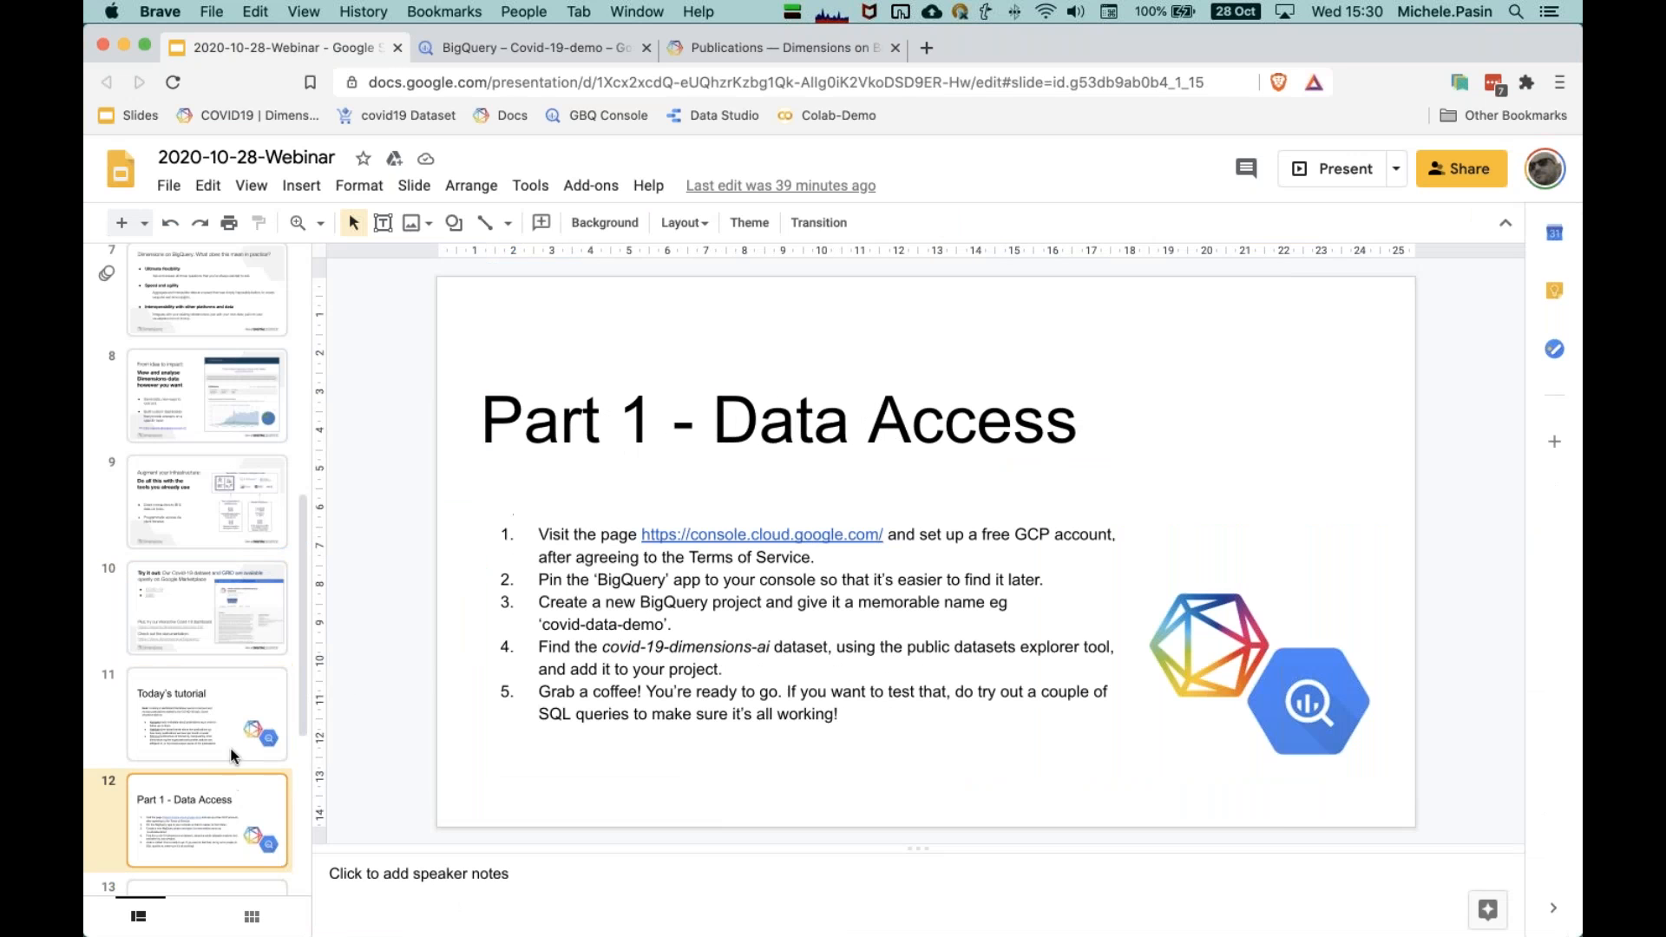
scroll(217, 799, "down", 5)
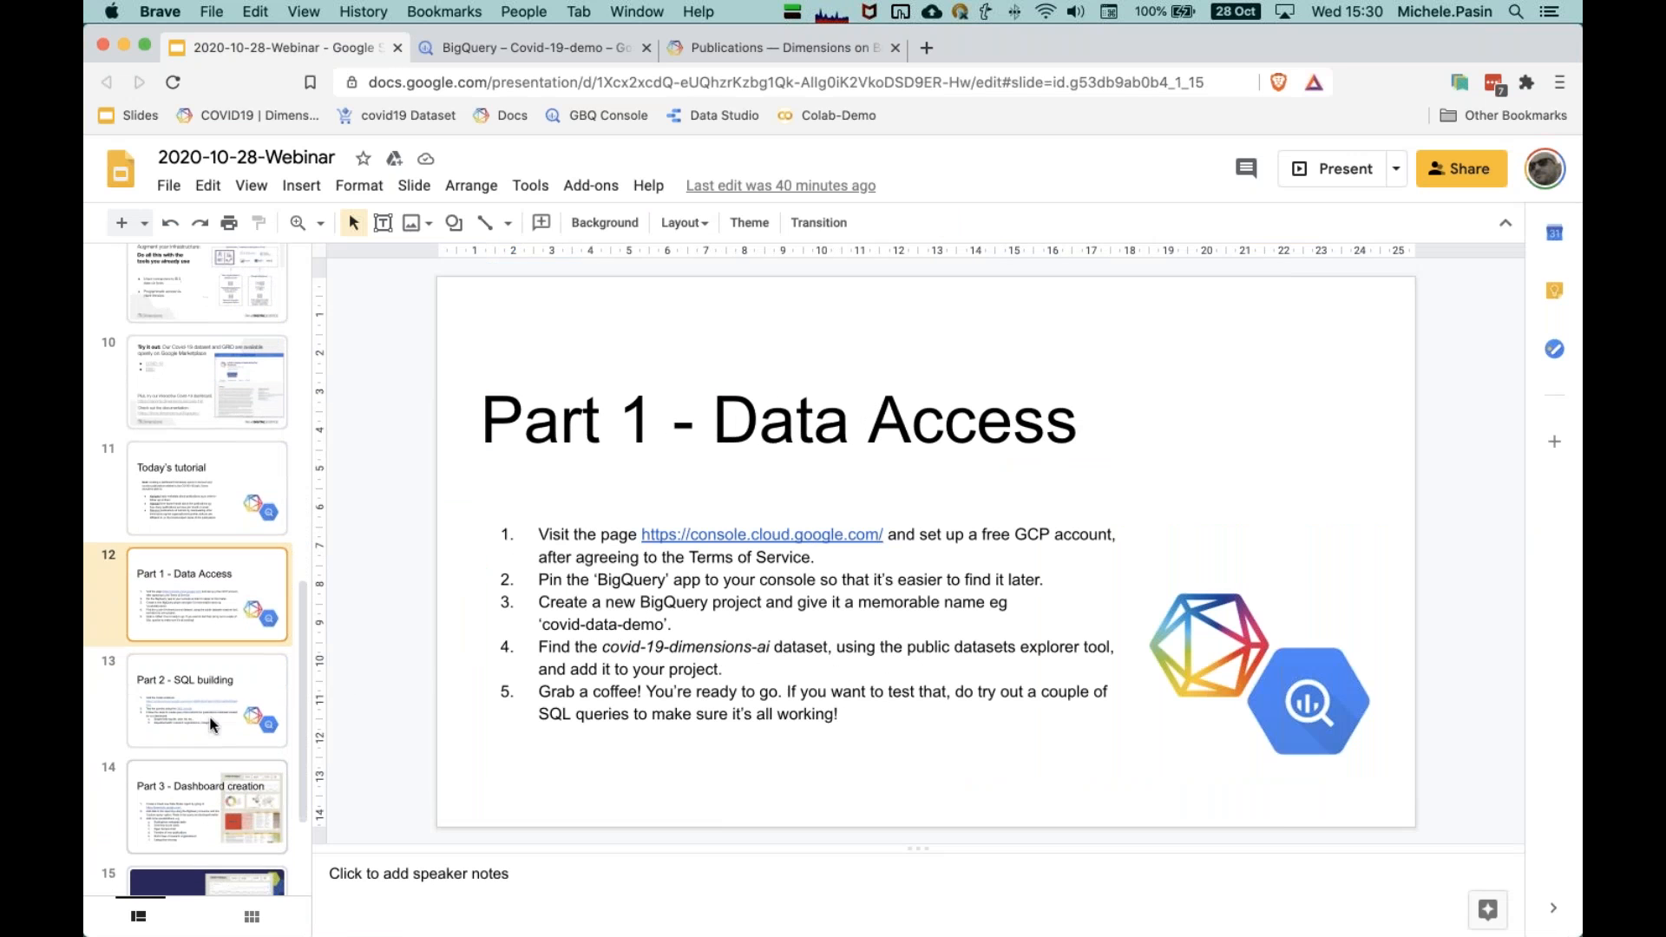
Step: Show the "Part 2 - SQL building" slide and open its linked Colab notebook
left_click(208, 681)
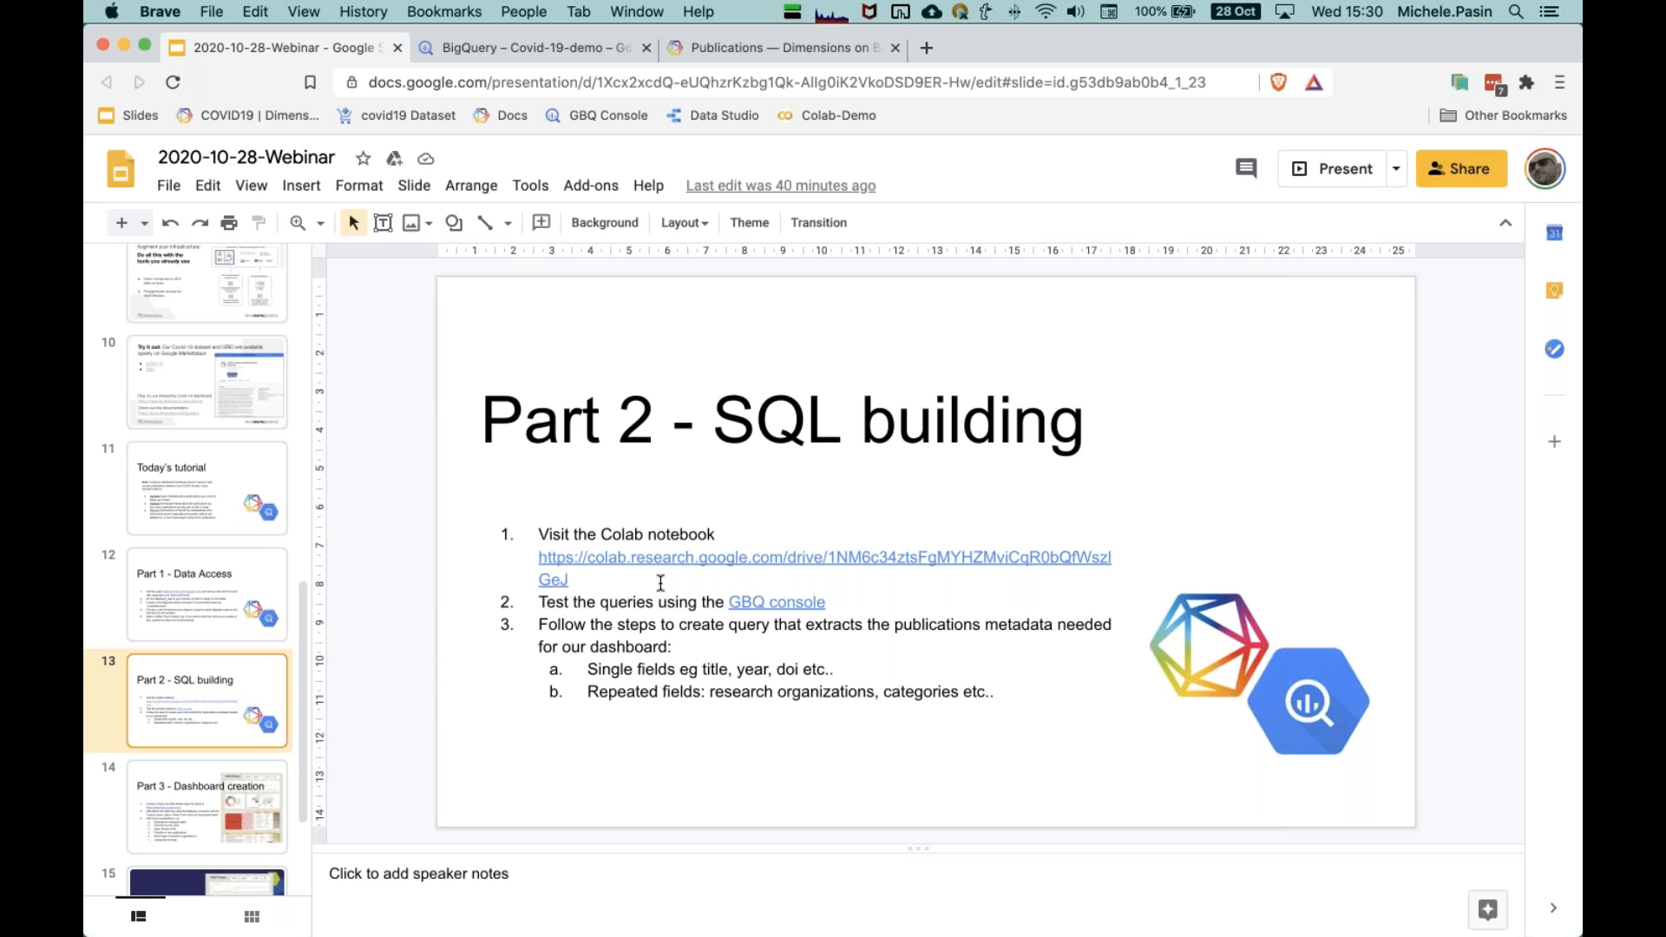
left_click(704, 565)
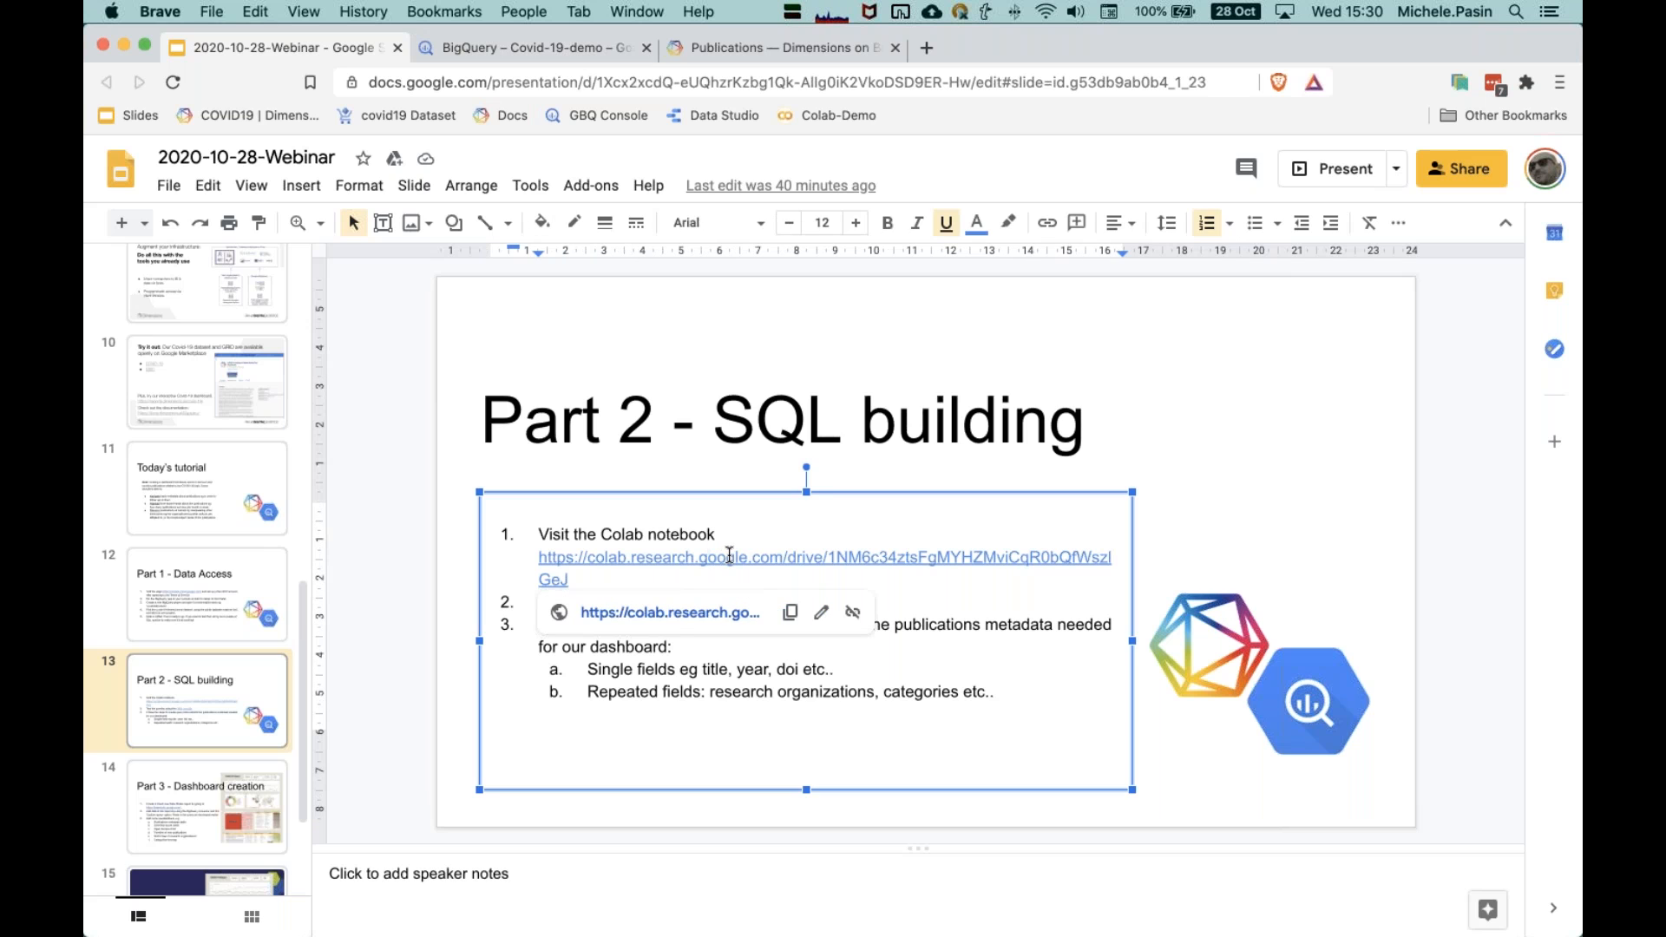
left_click(733, 613)
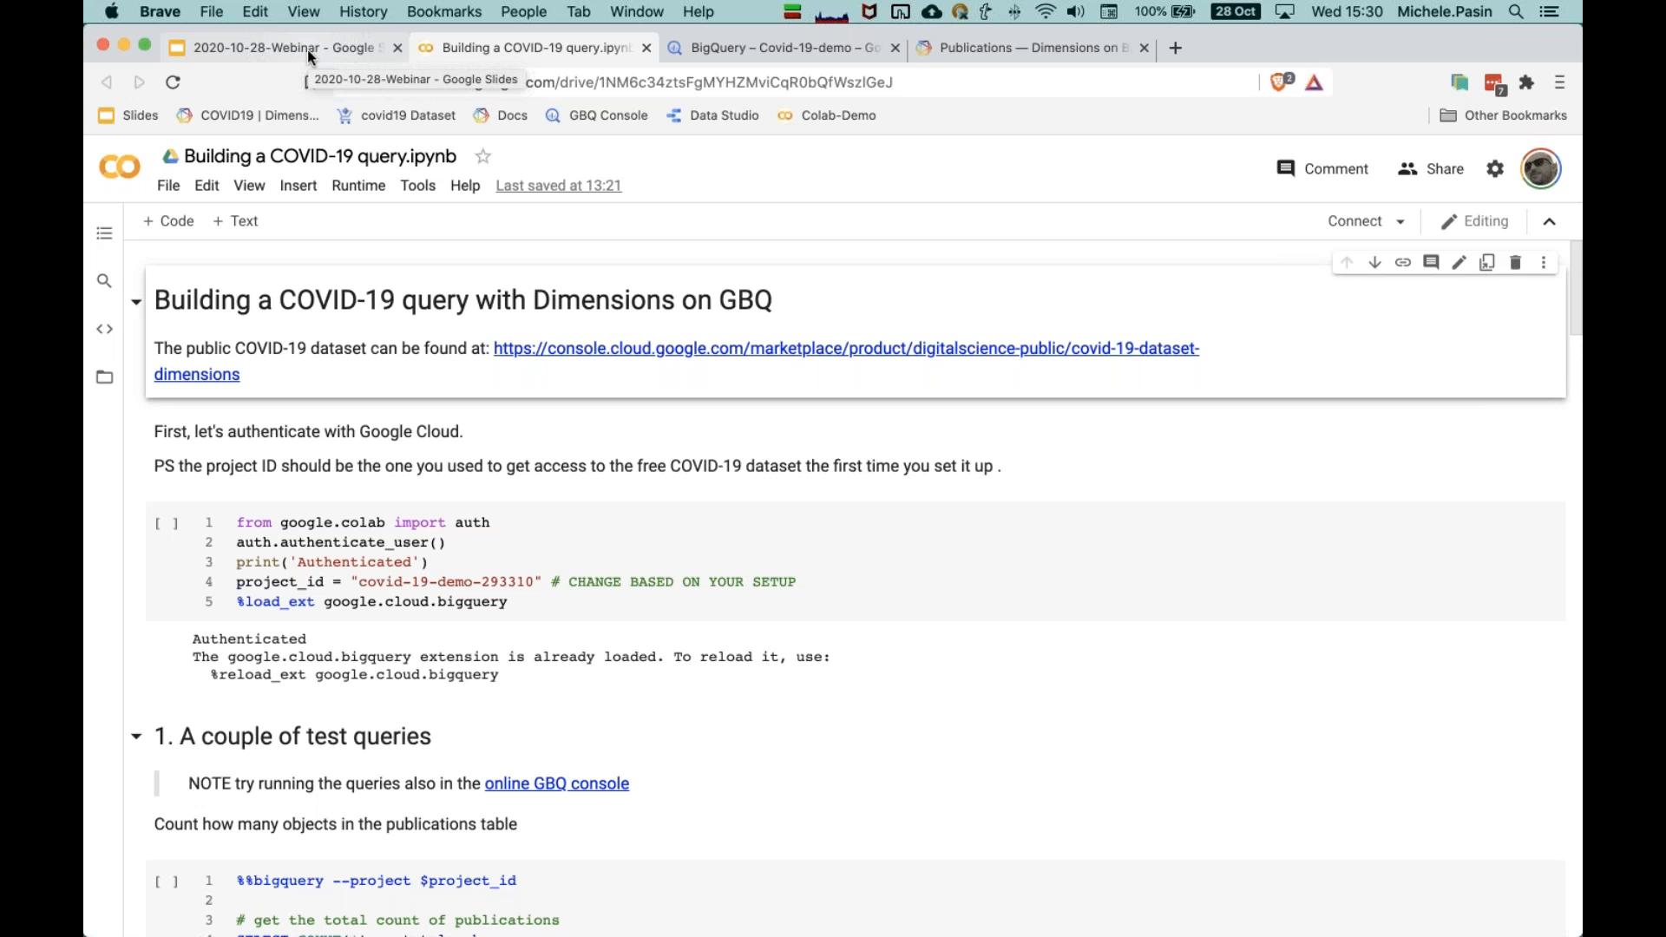
Step: Examine the notebook's introduction and Google Cloud authentication cell, including the project_id line to adapt to one's own setup
scroll(485, 807, "down", 2)
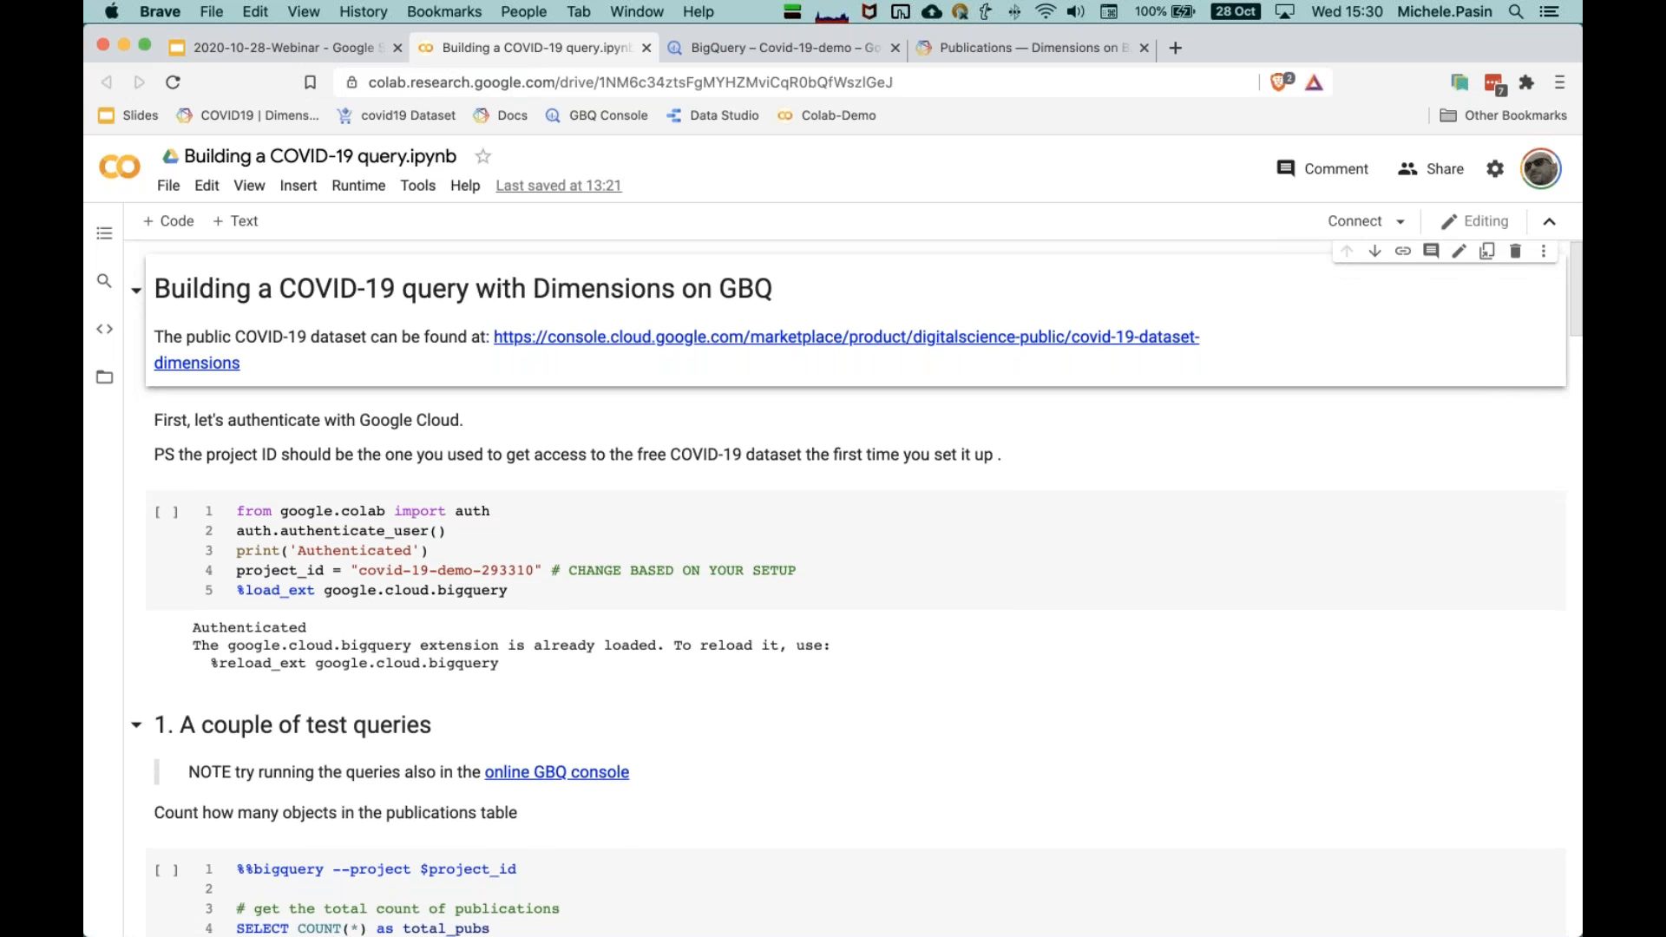
scroll(486, 807, "up", 2)
left_click(358, 577)
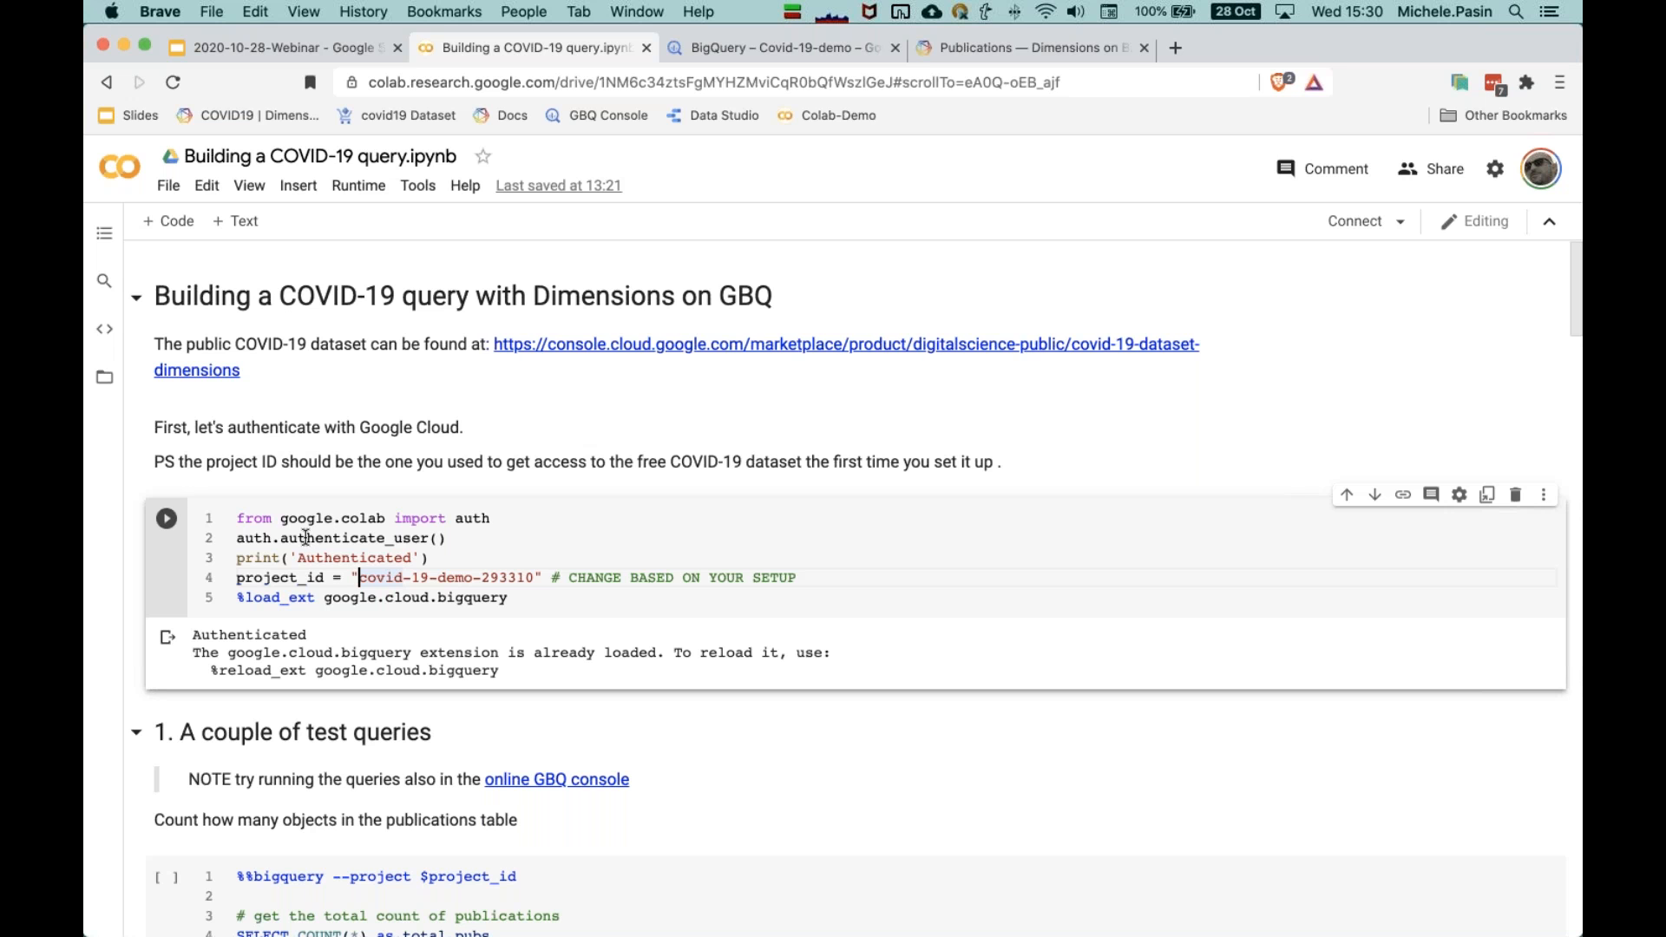
left_click(298, 558)
scroll(296, 552, "down", 1)
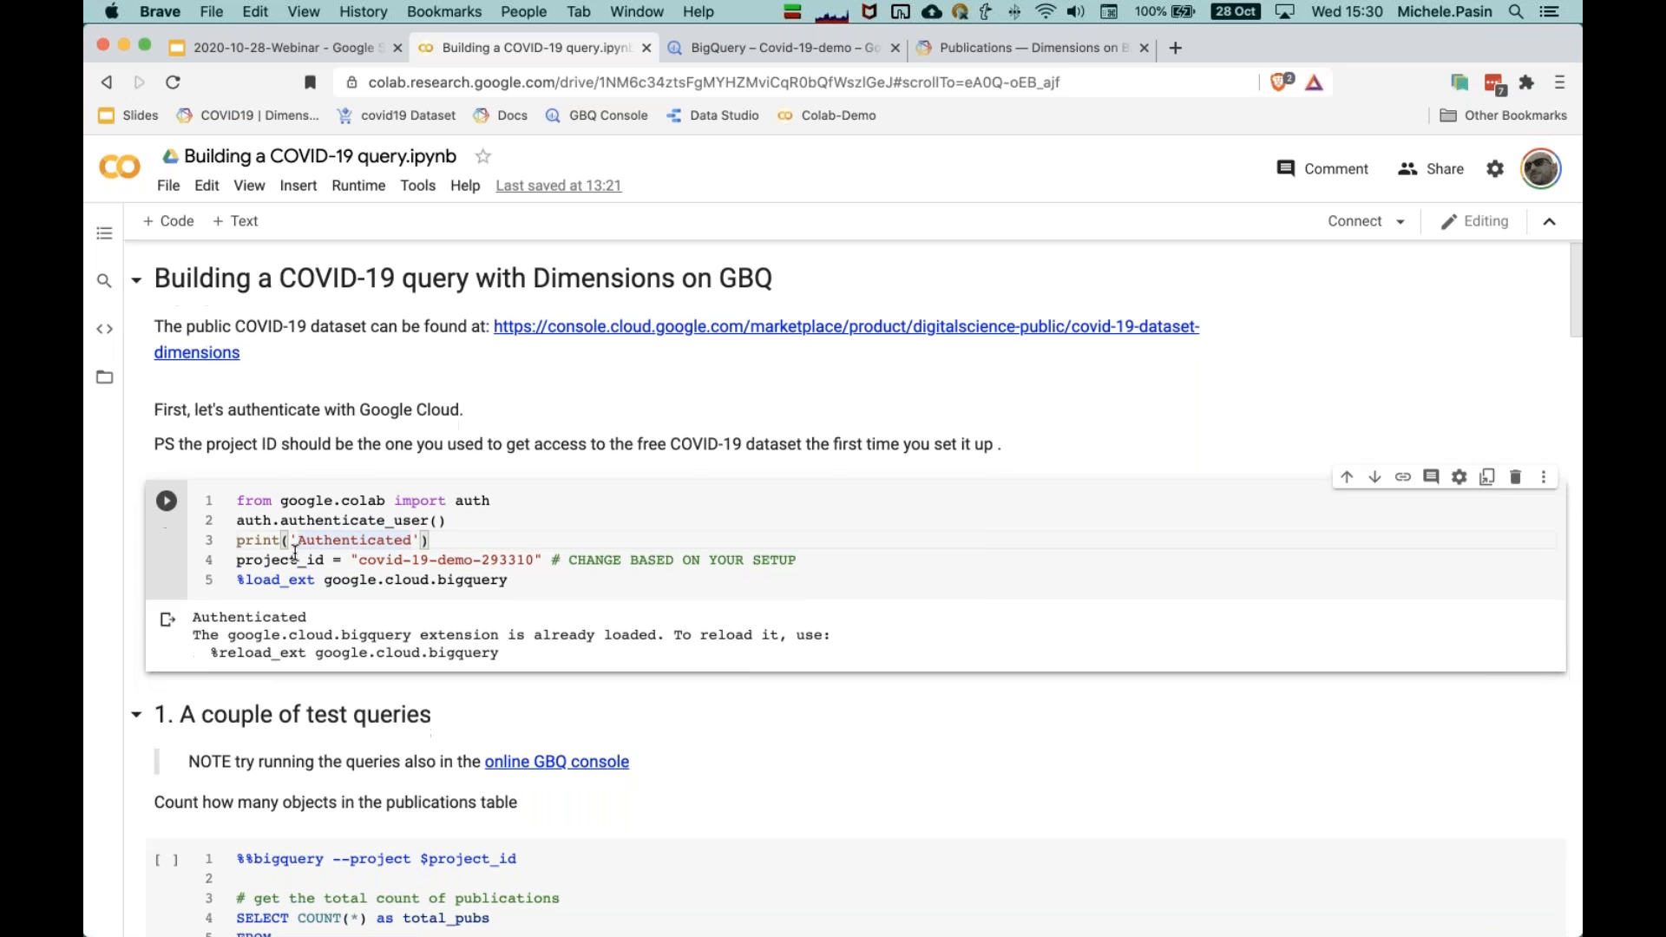
scroll(296, 553, "down", 1)
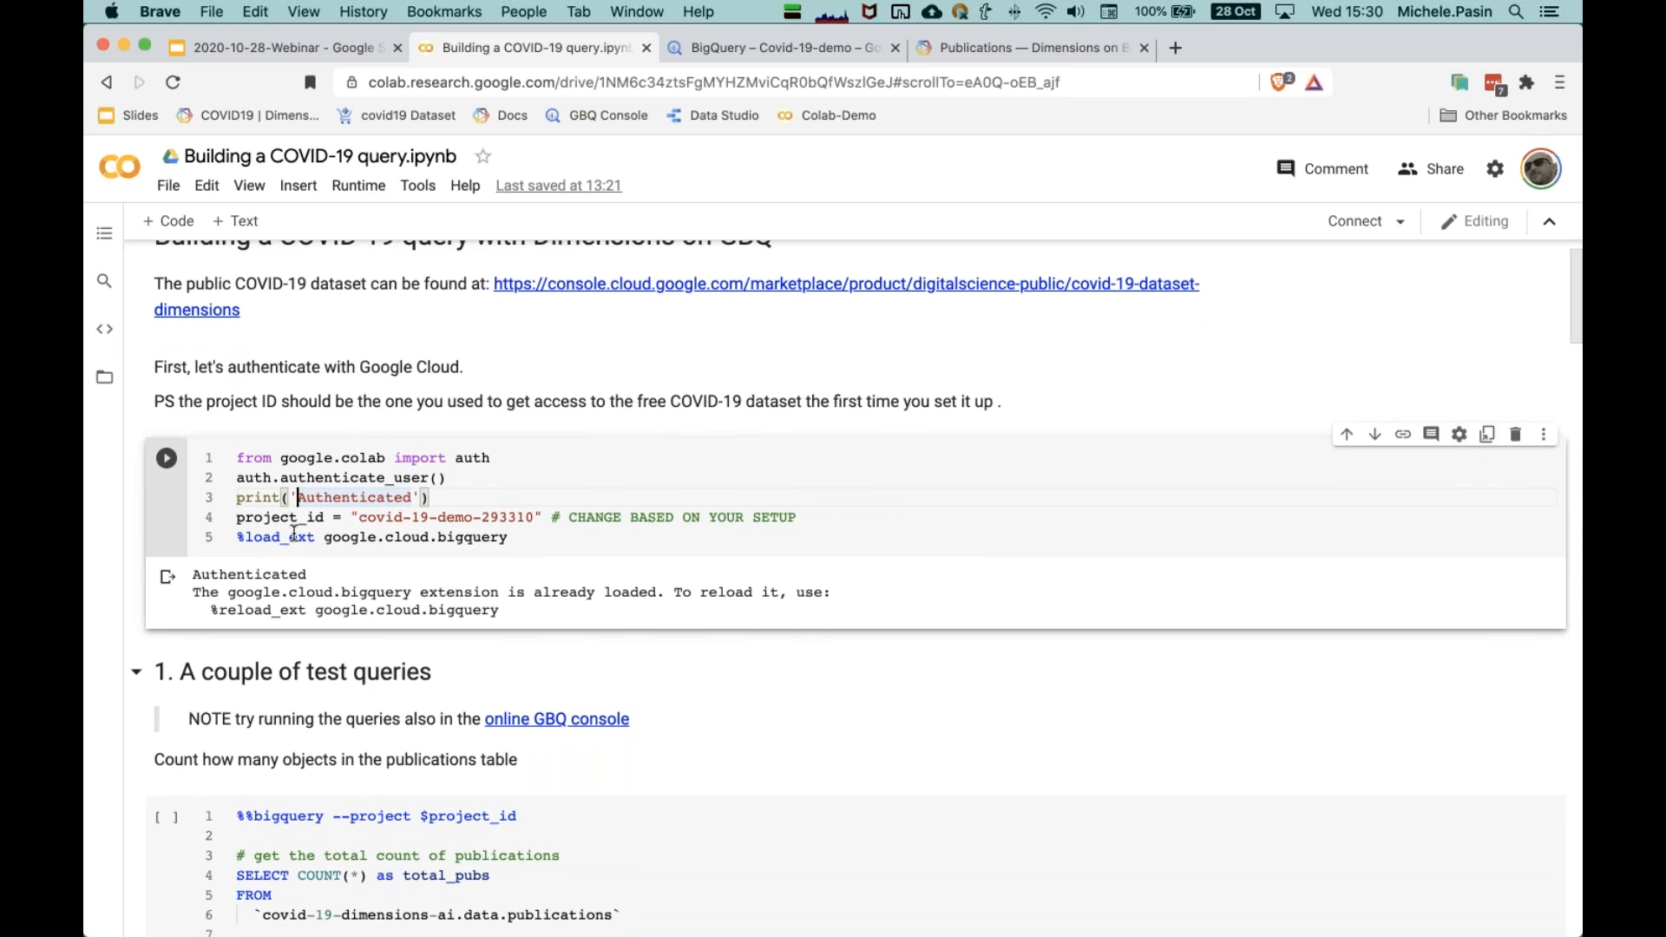
scroll(294, 533, "up", 2)
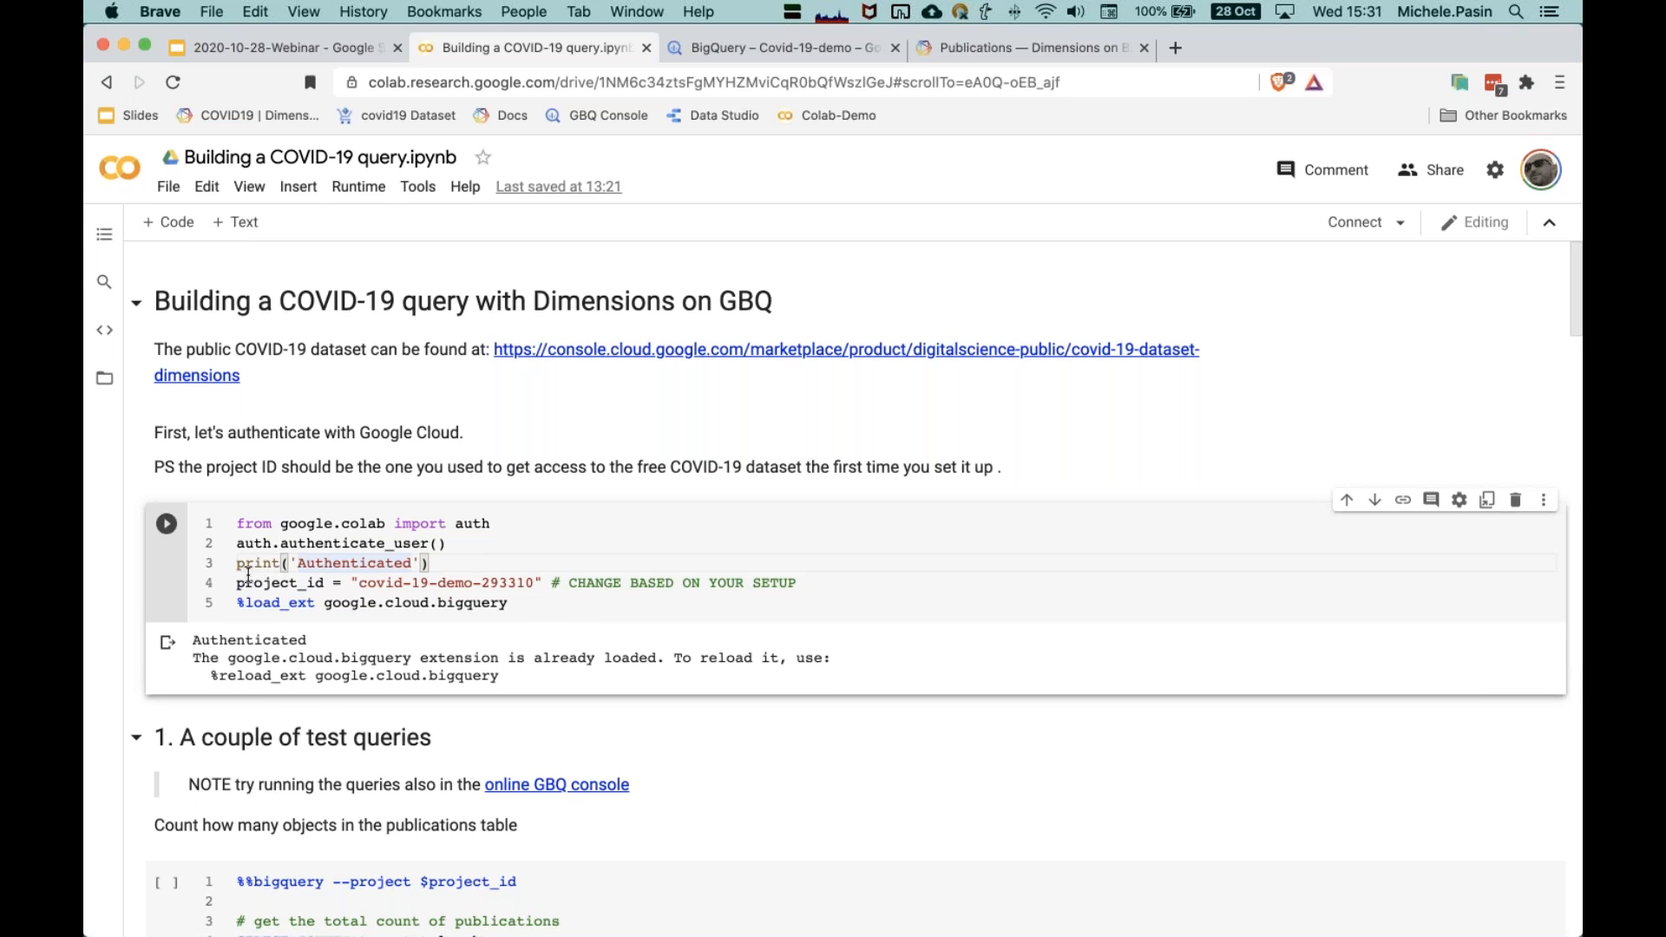
scroll(259, 568, "down", 1)
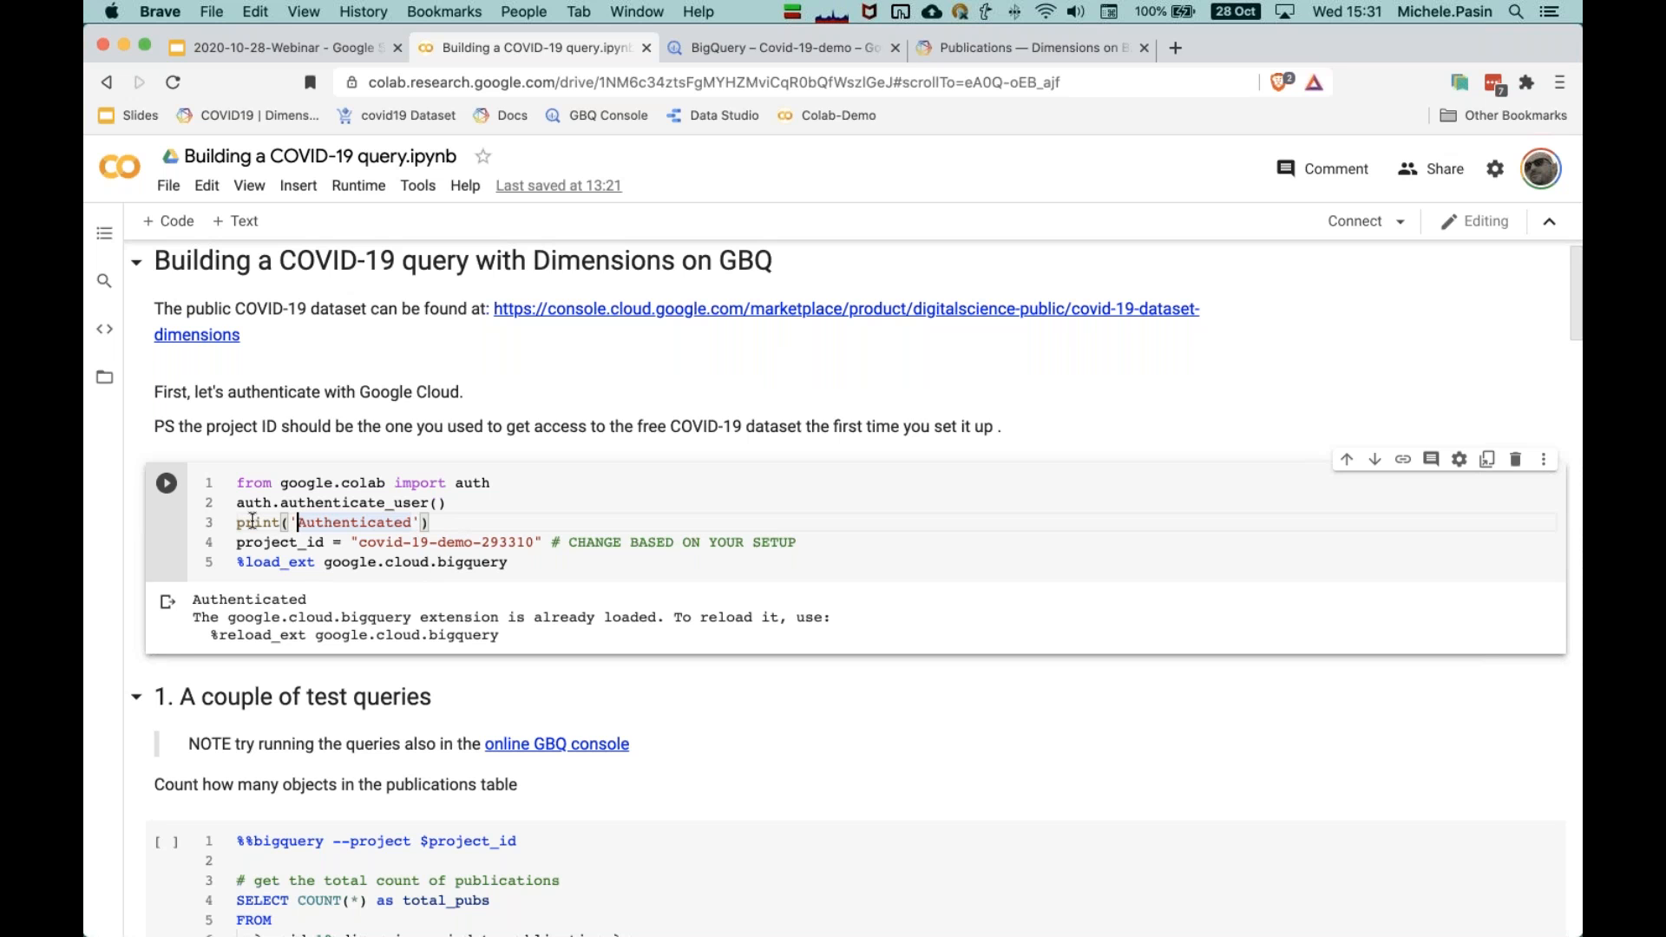
scroll(252, 521, "up", 1)
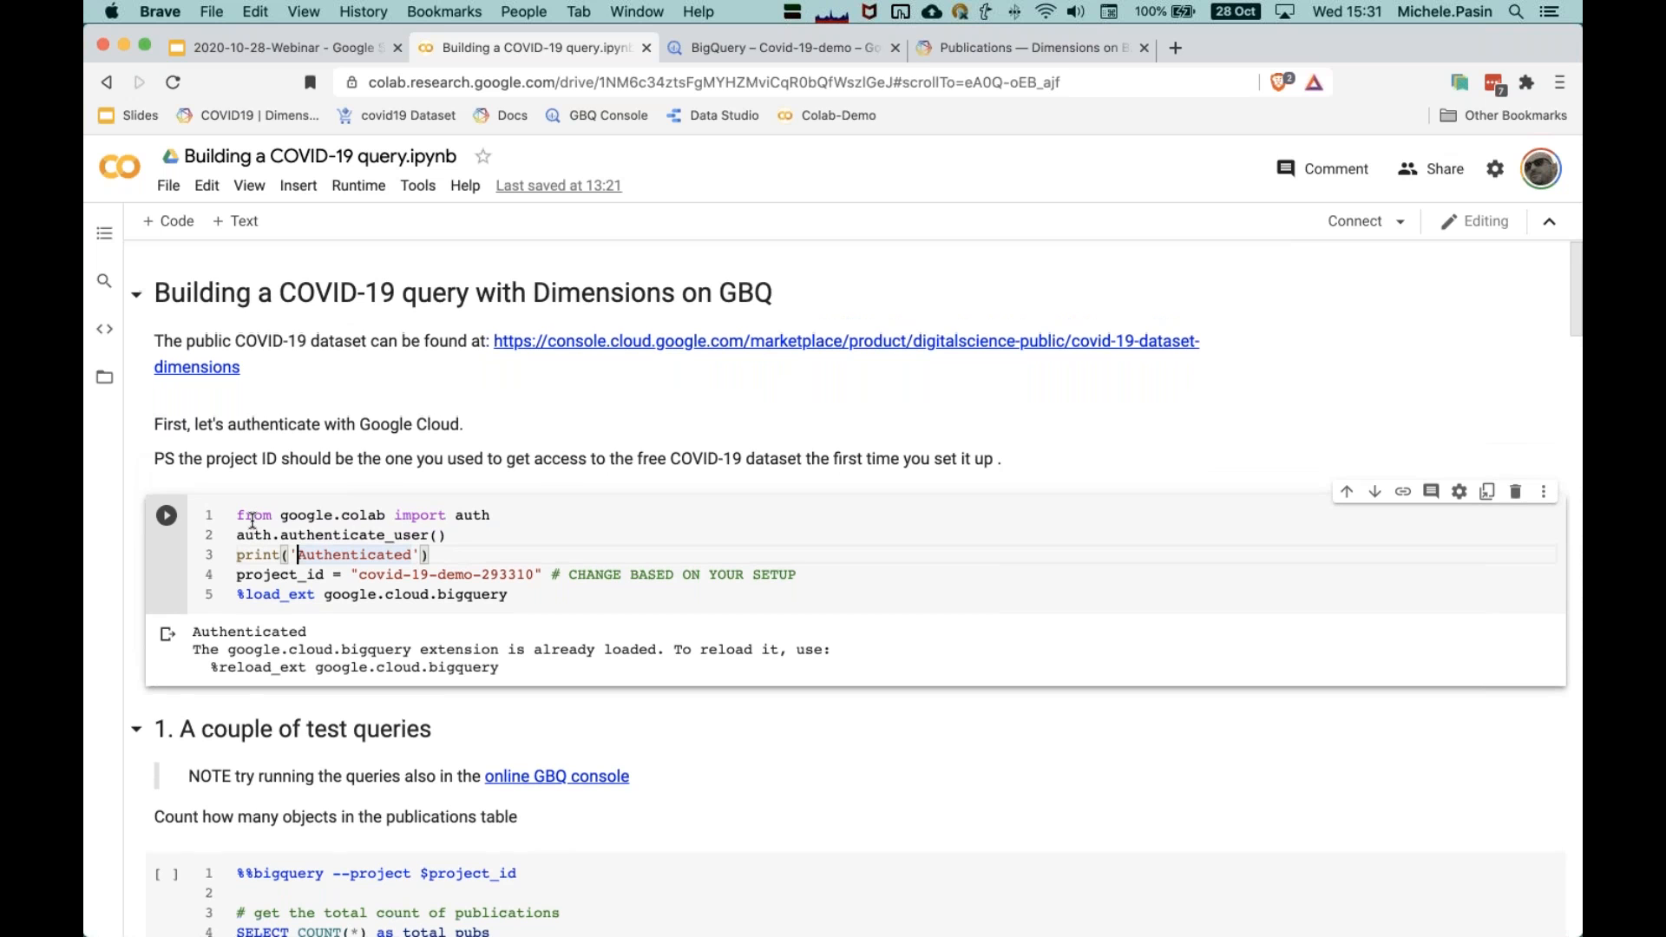
scroll(253, 521, "down", 1)
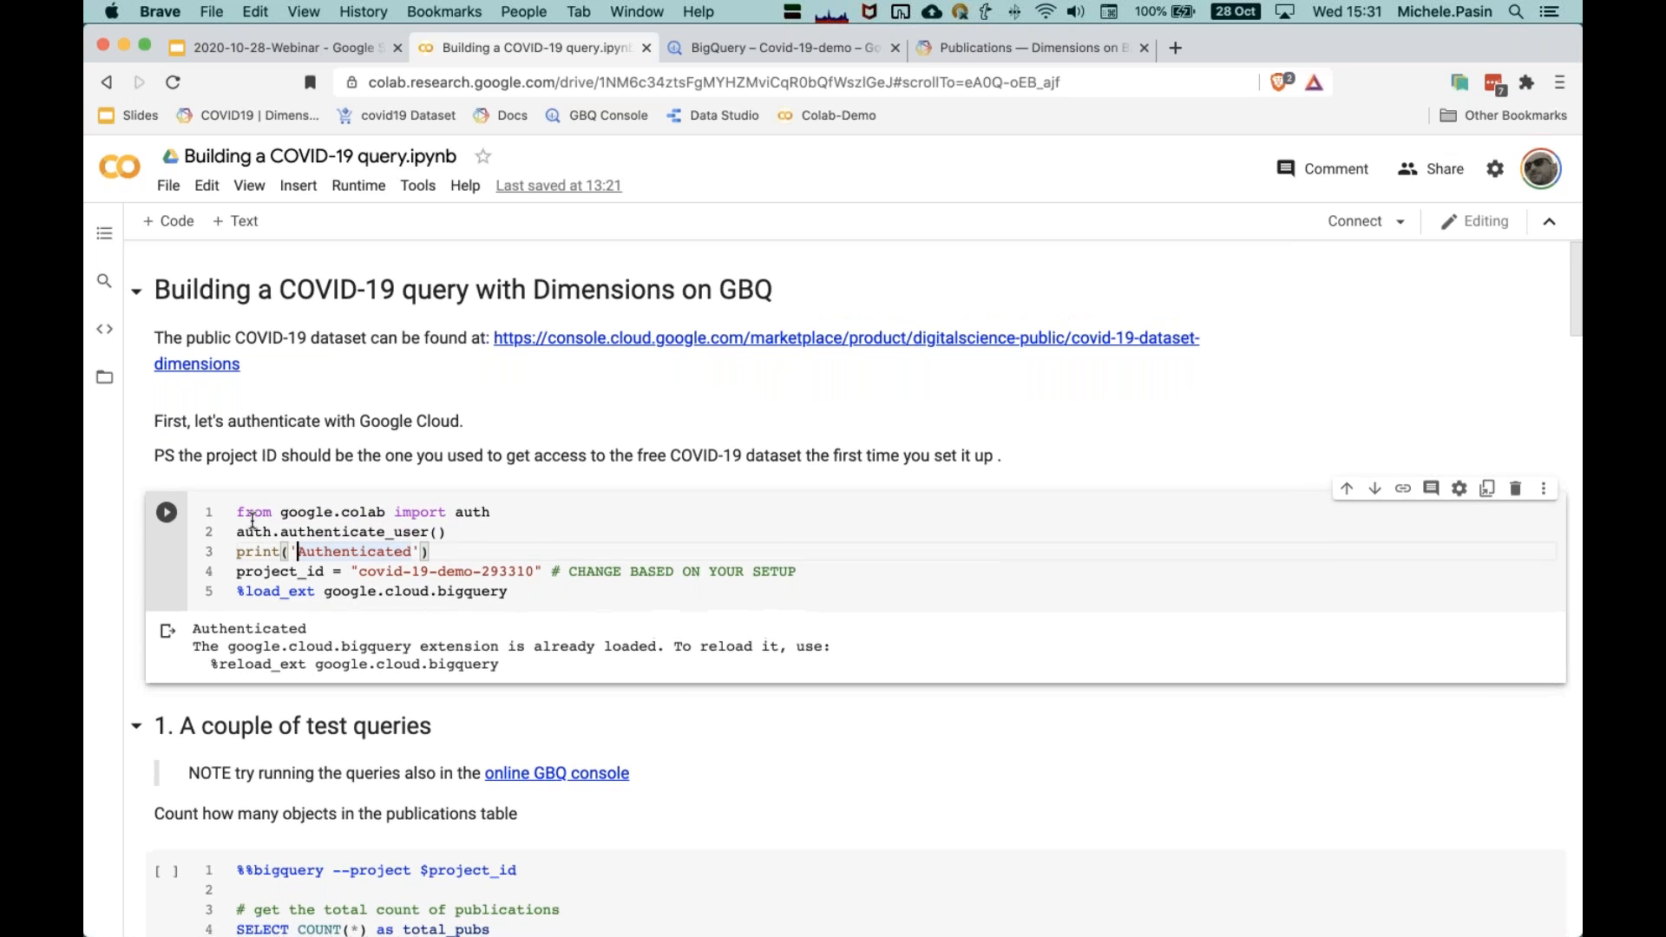
scroll(253, 522, "down", 1)
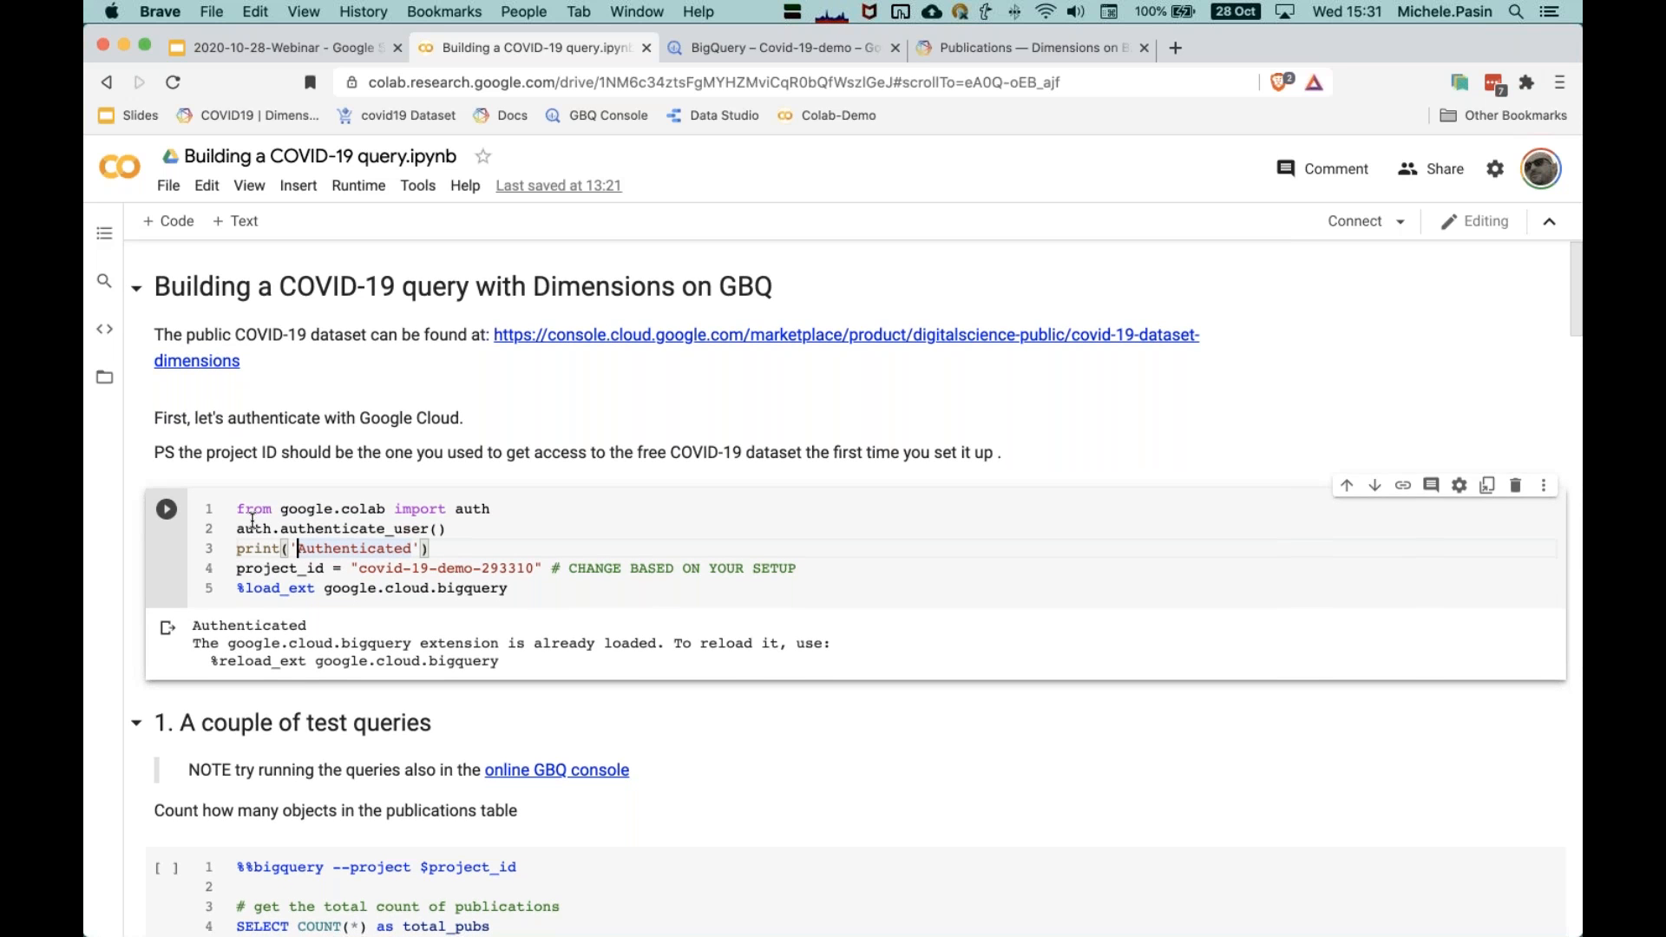
scroll(251, 522, "down", 2)
scroll(252, 522, "down", 2)
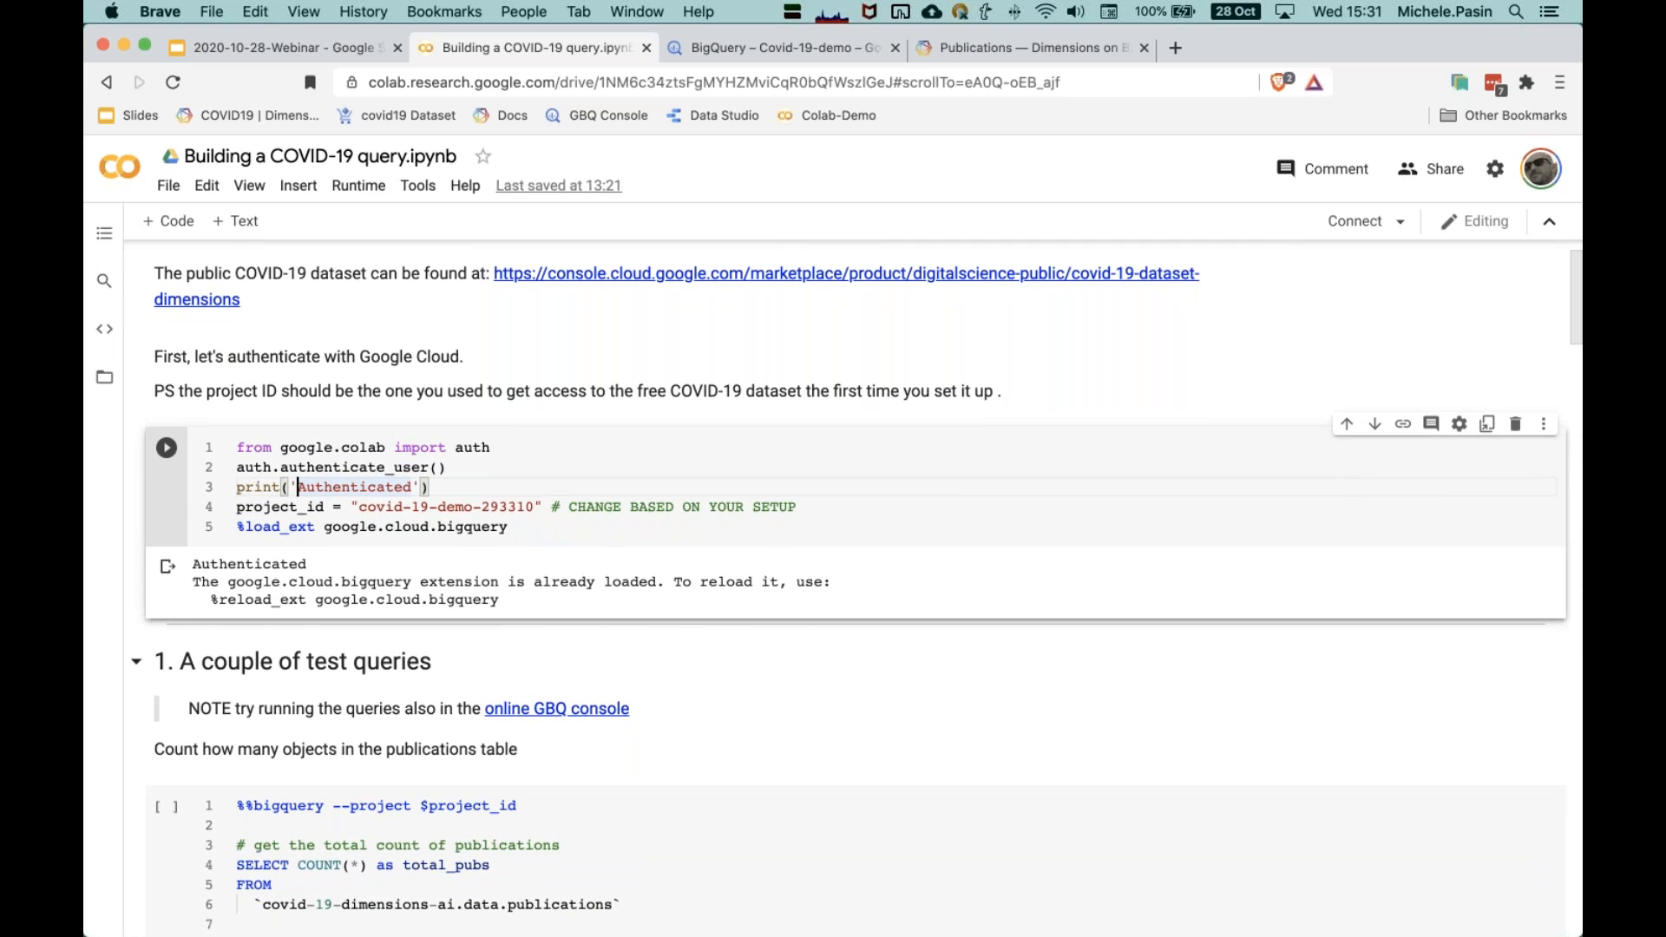
scroll(464, 343, "up", 2)
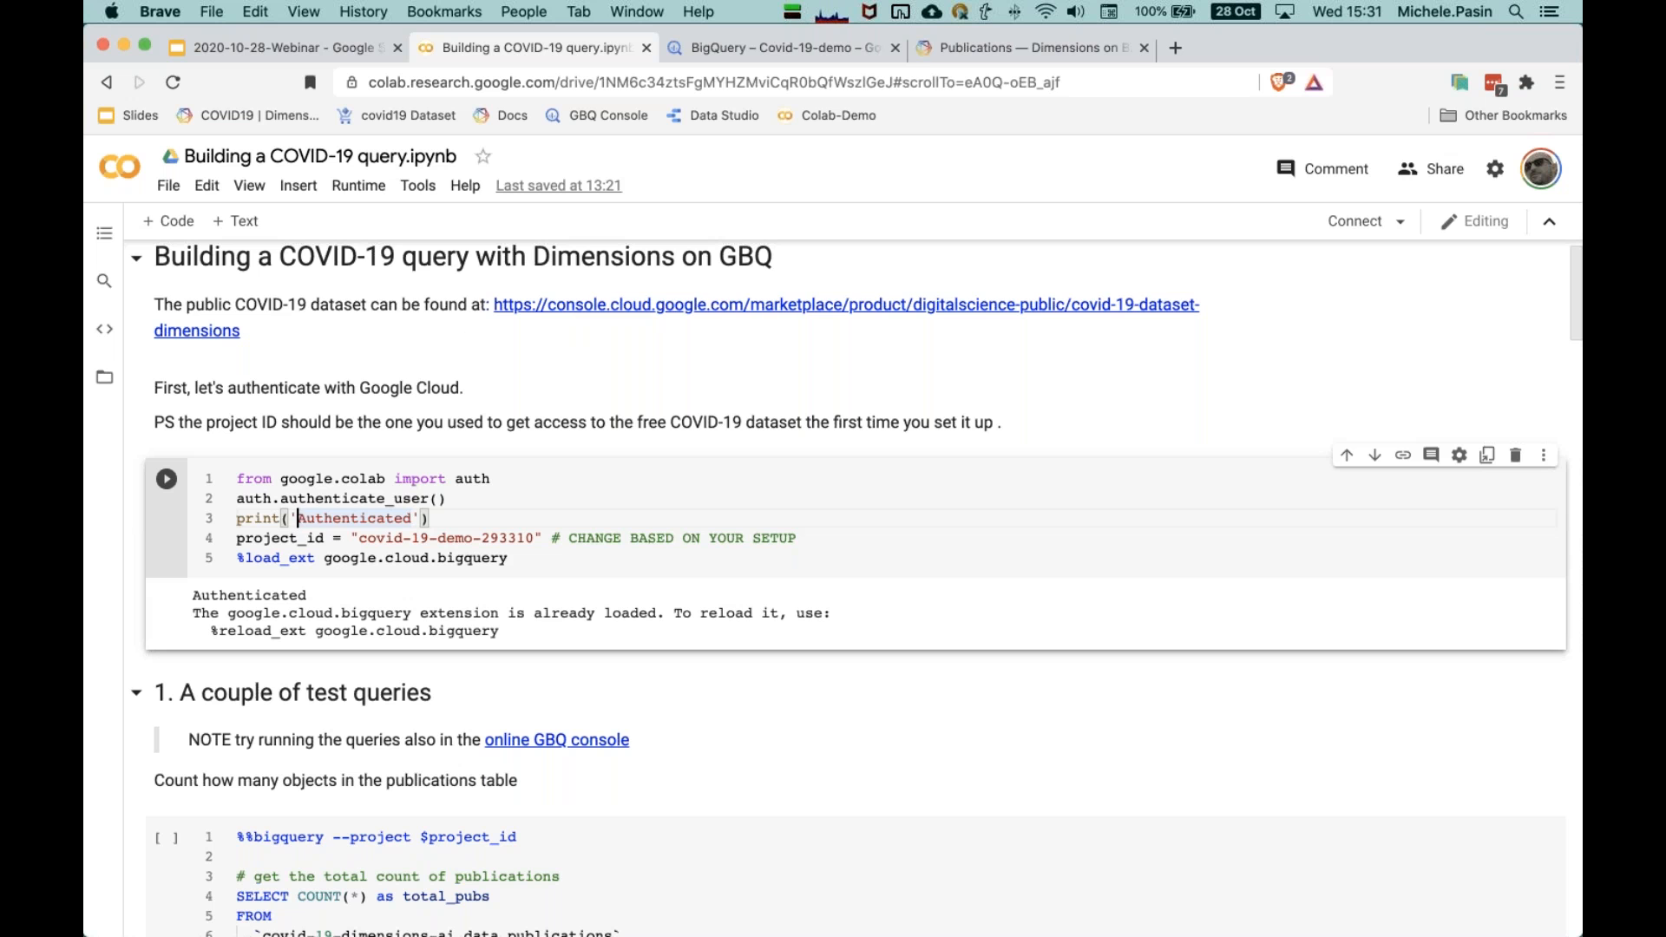
Step: Run the notebook's Google Cloud authentication cell, accepting execution of a notebook not authored by Google
scroll(529, 610, "down", 5)
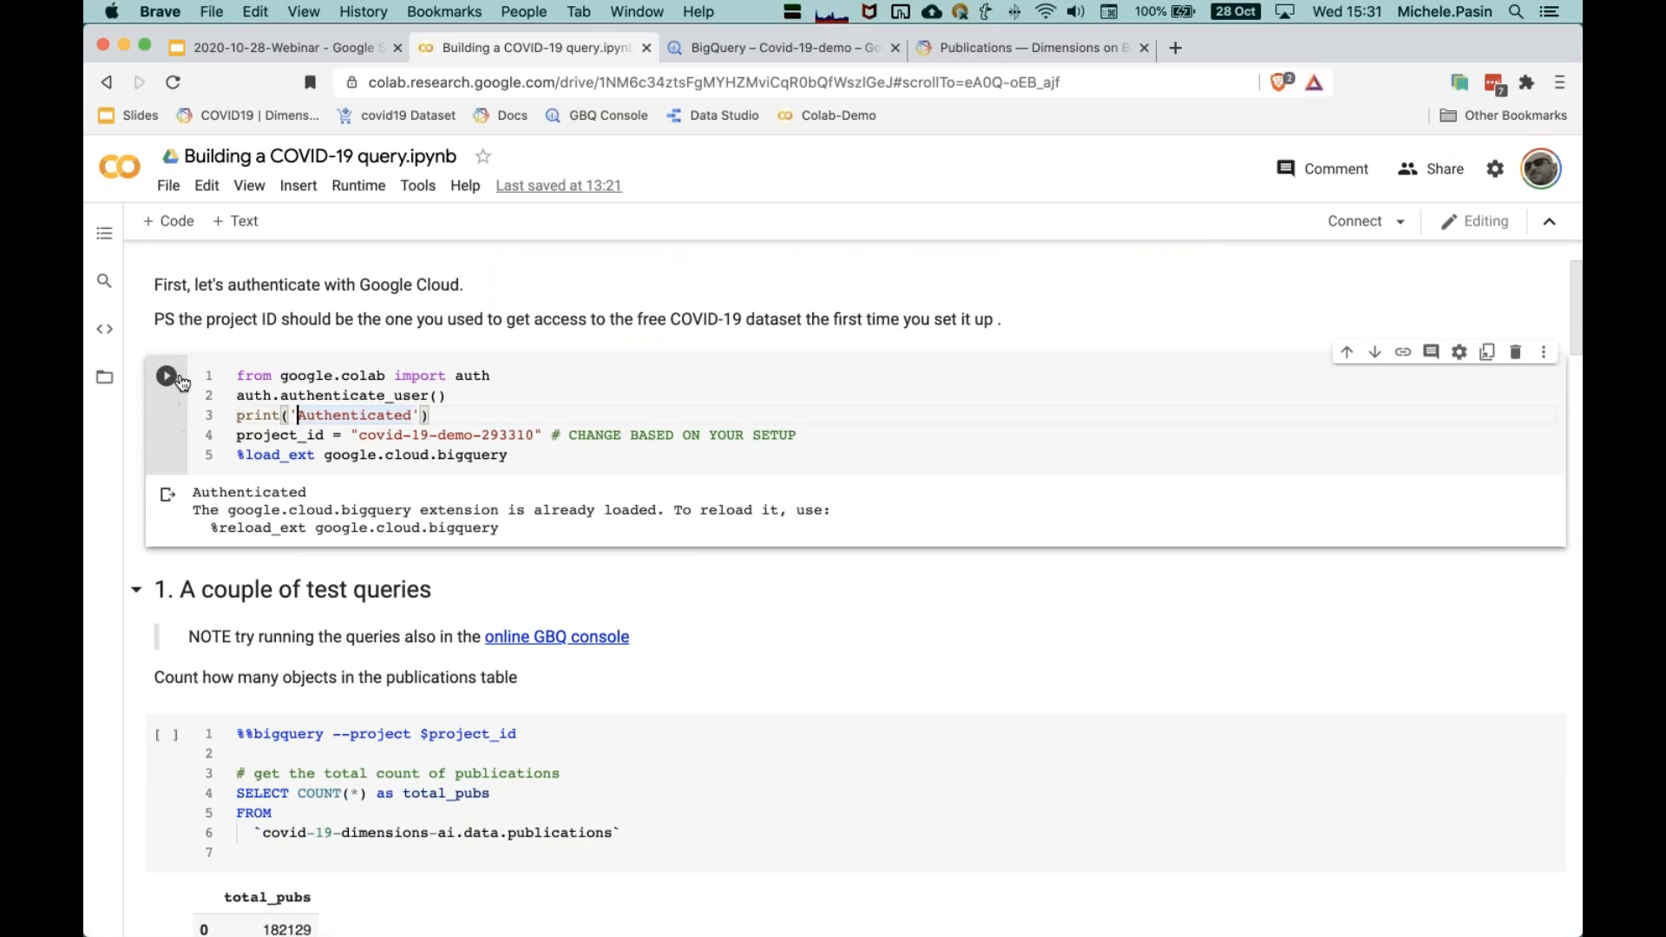
left_click(166, 376)
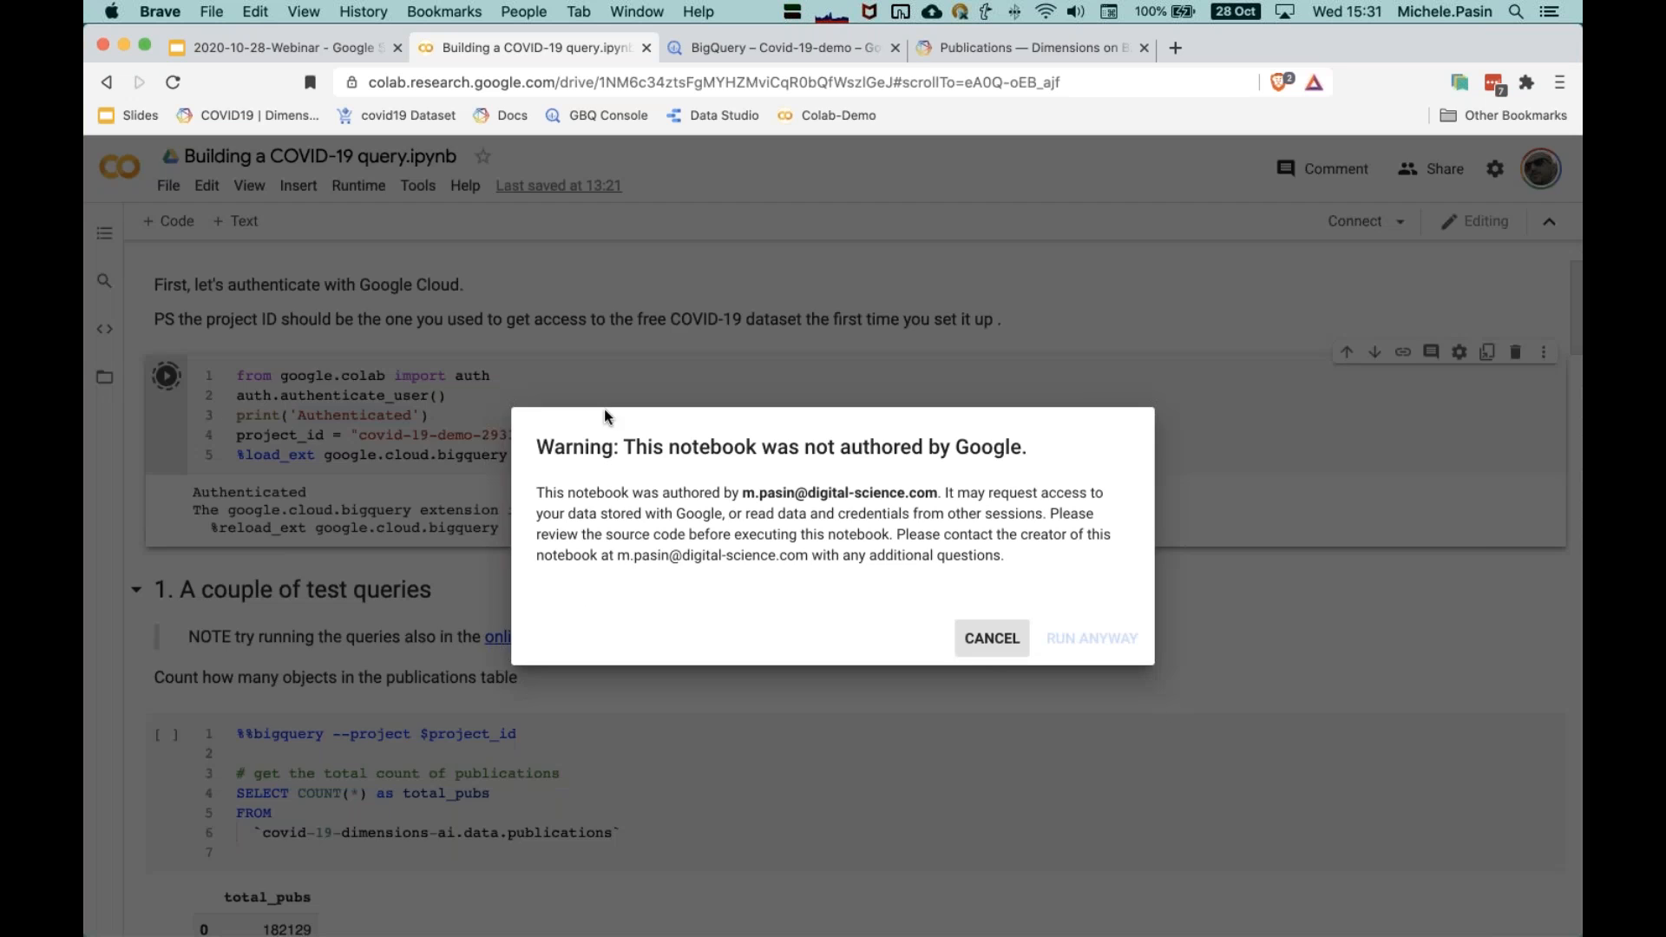
left_click(1106, 641)
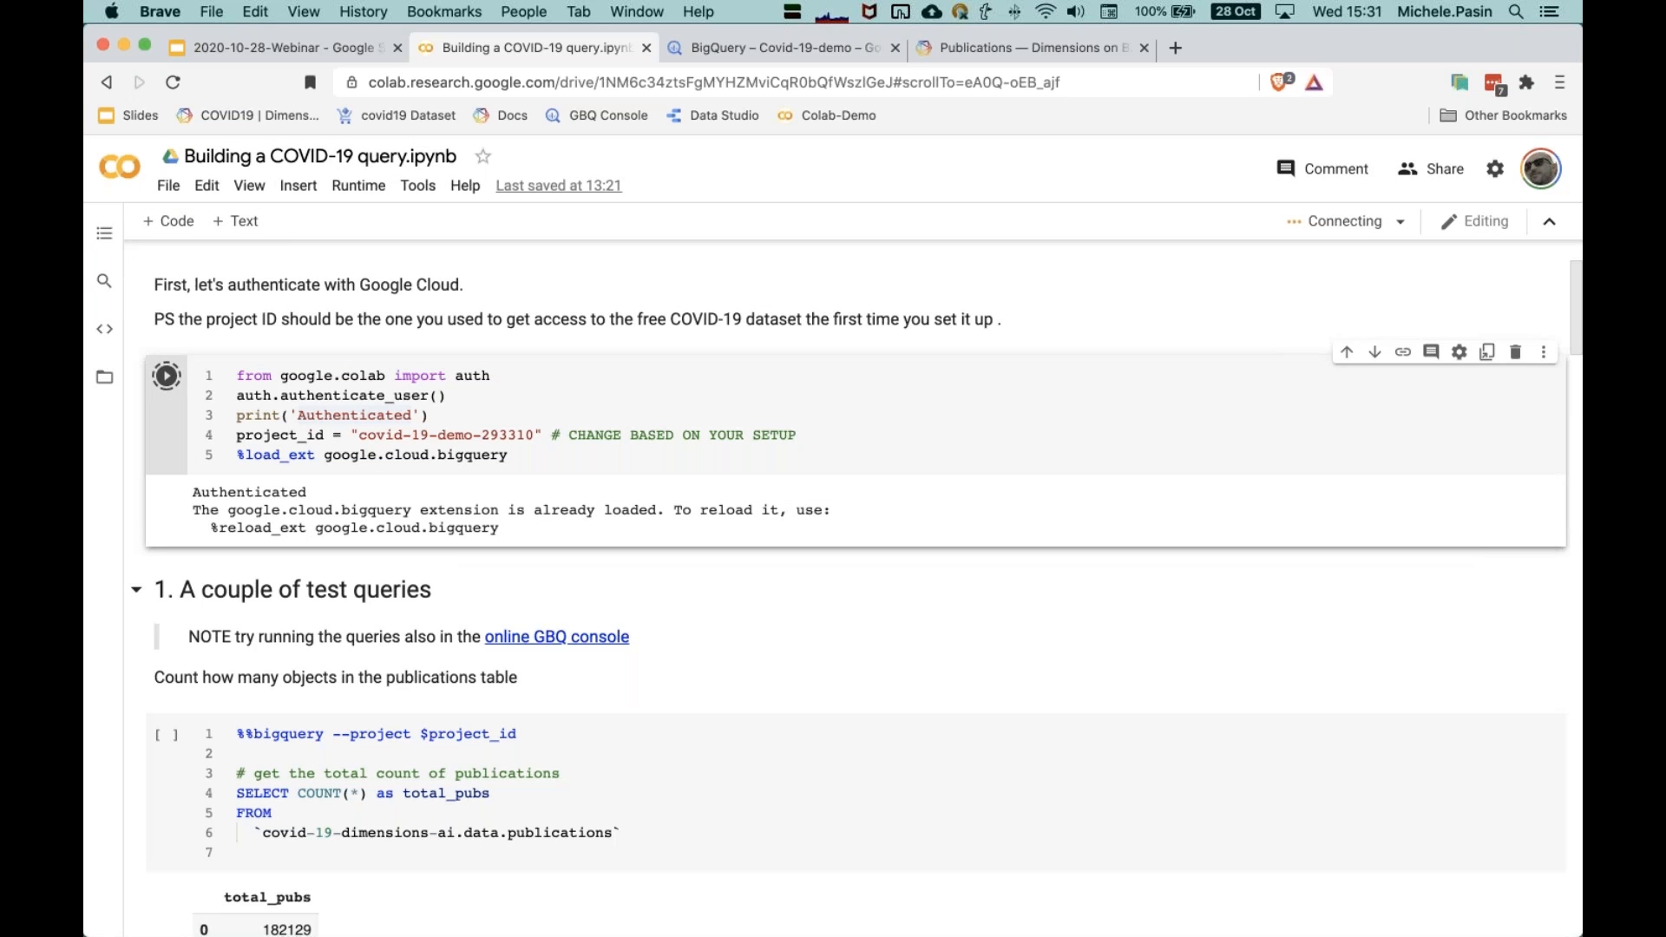
scroll(320, 668, "down", 1)
scroll(320, 668, "down", 2)
scroll(253, 538, "up", 3)
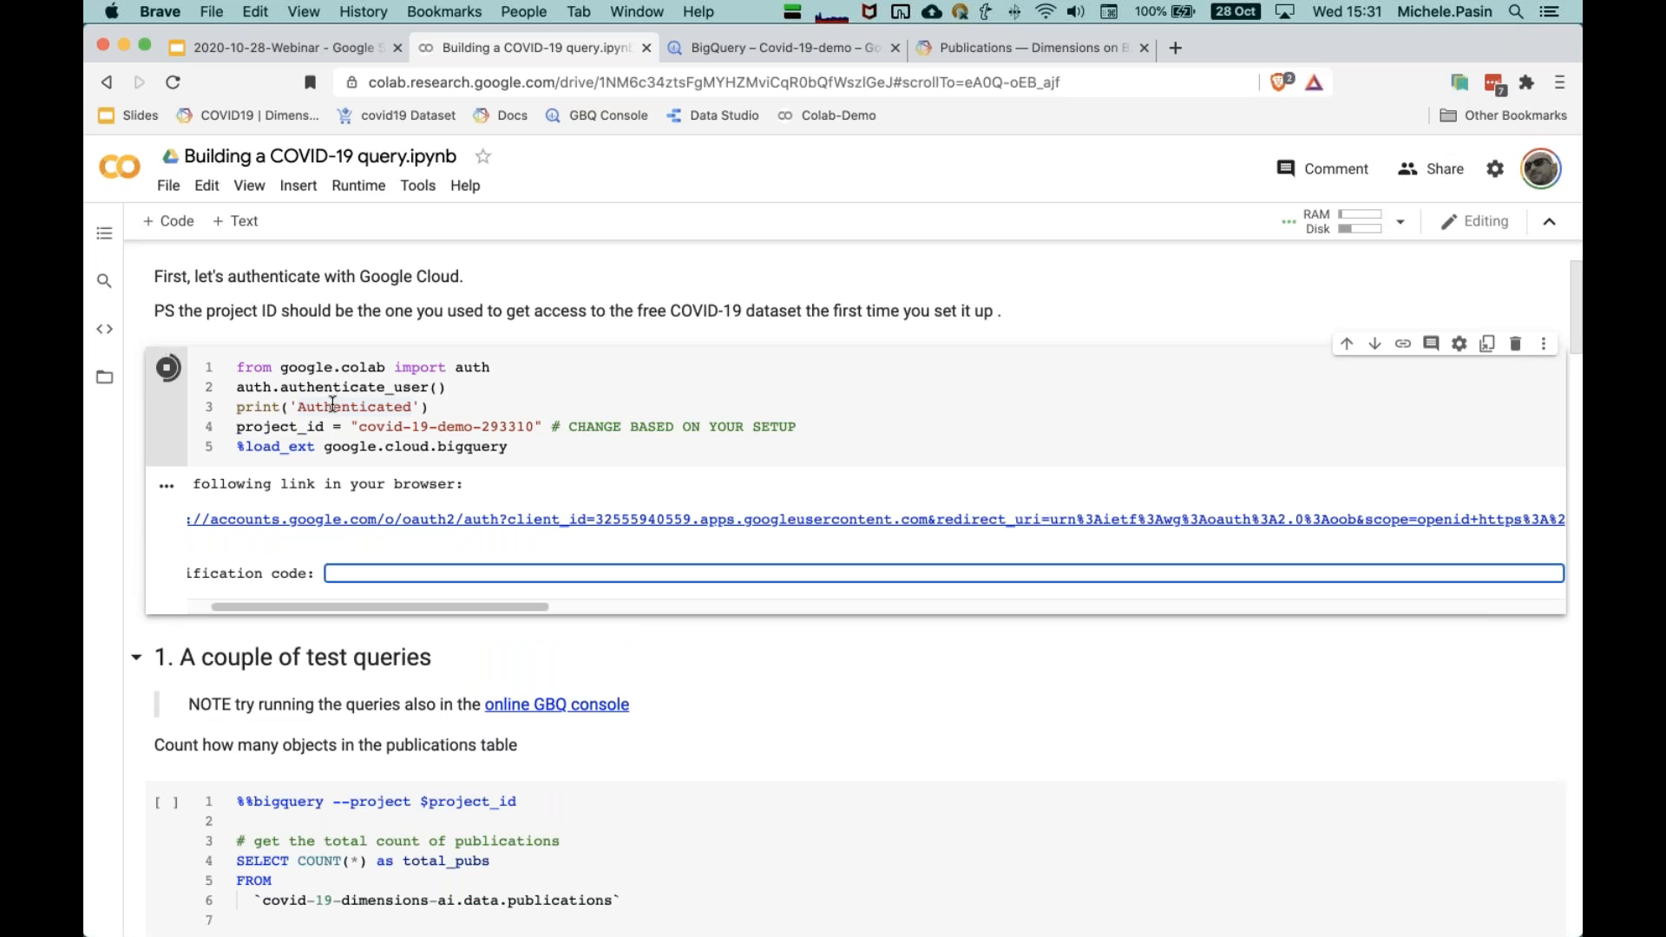
Step: Open the cell's Google authorization link, choose the personal Google account and allow Google Cloud SDK access
left_click(741, 525)
key("ctrl+Tab")
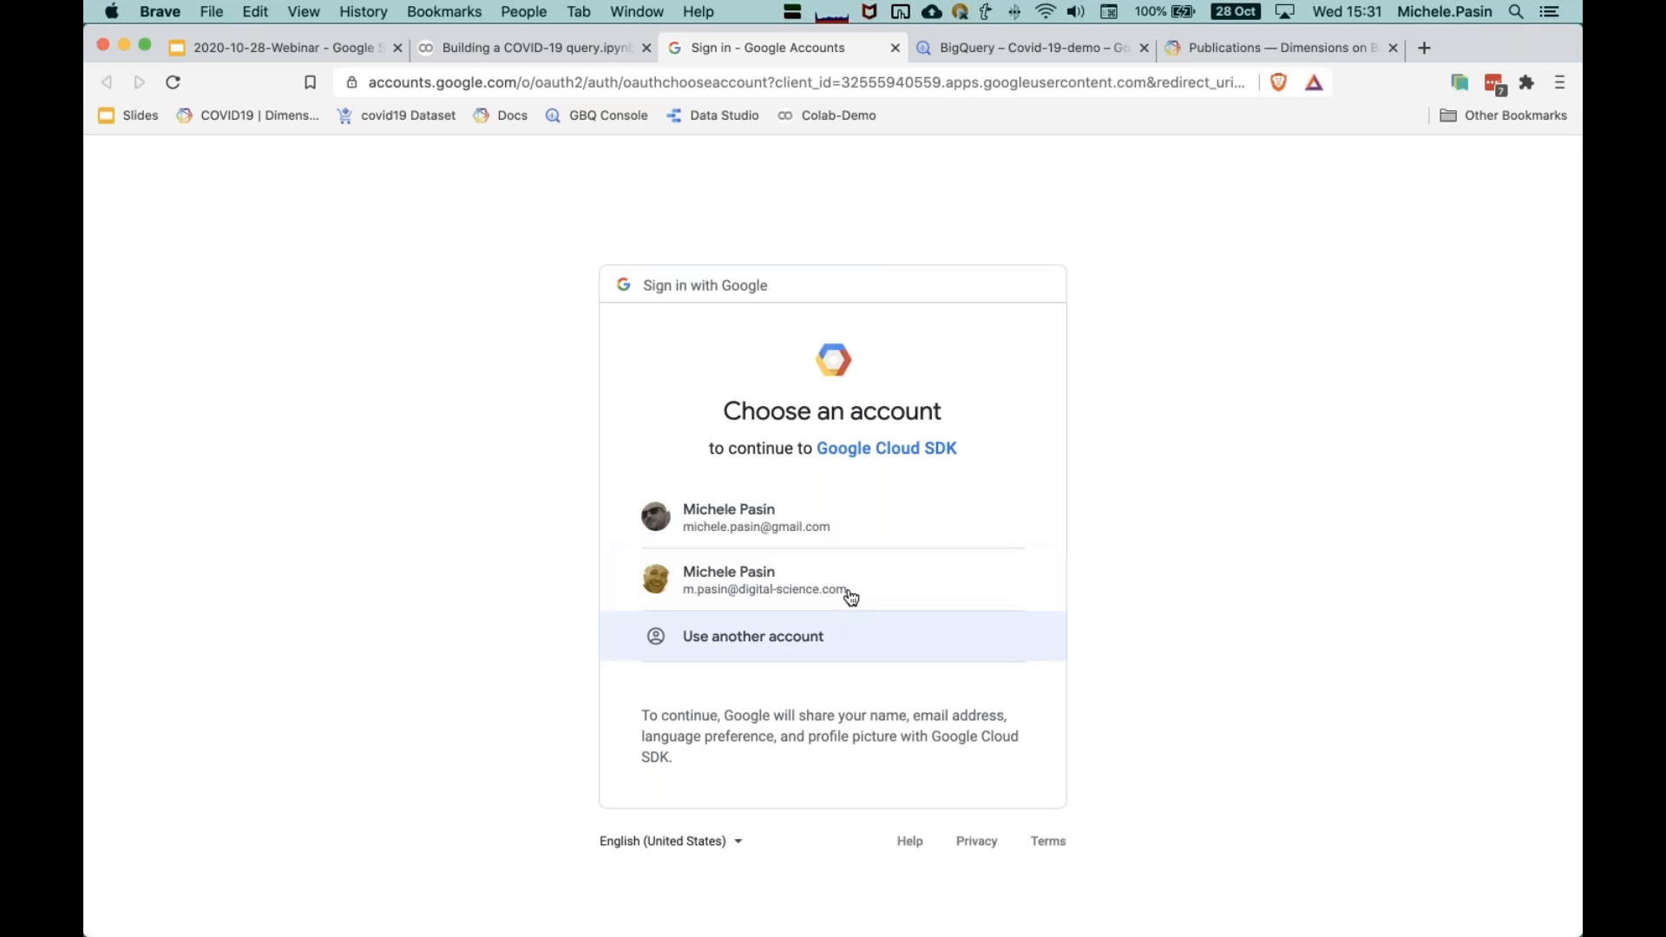
left_click(803, 523)
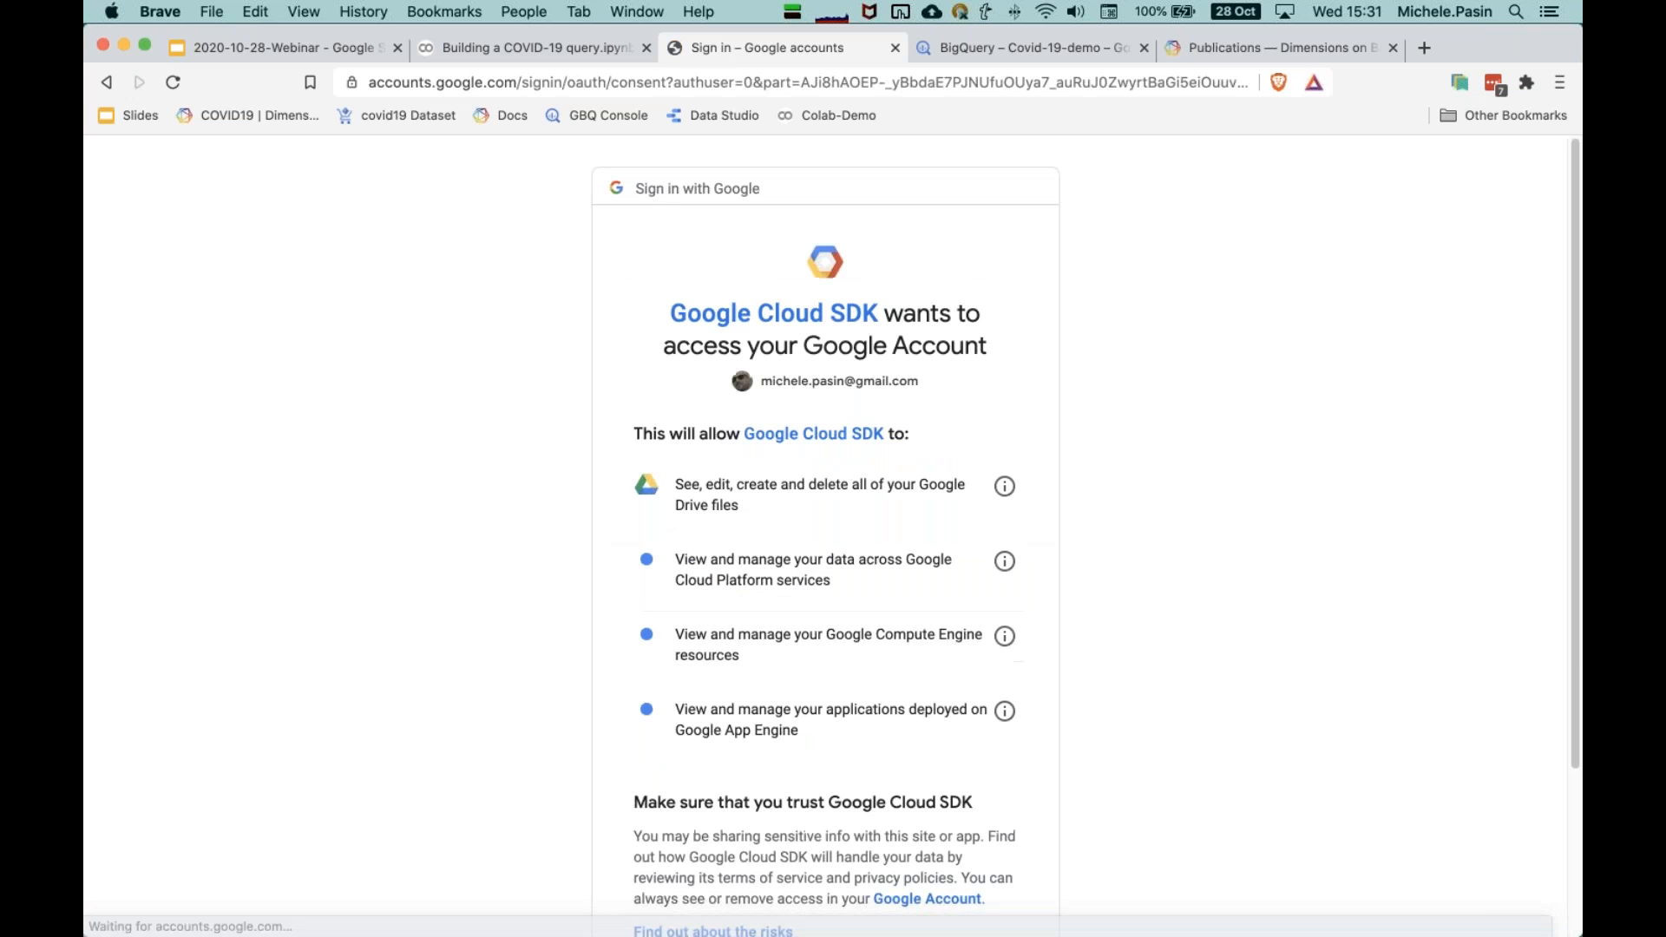
scroll(866, 784, "down", 3)
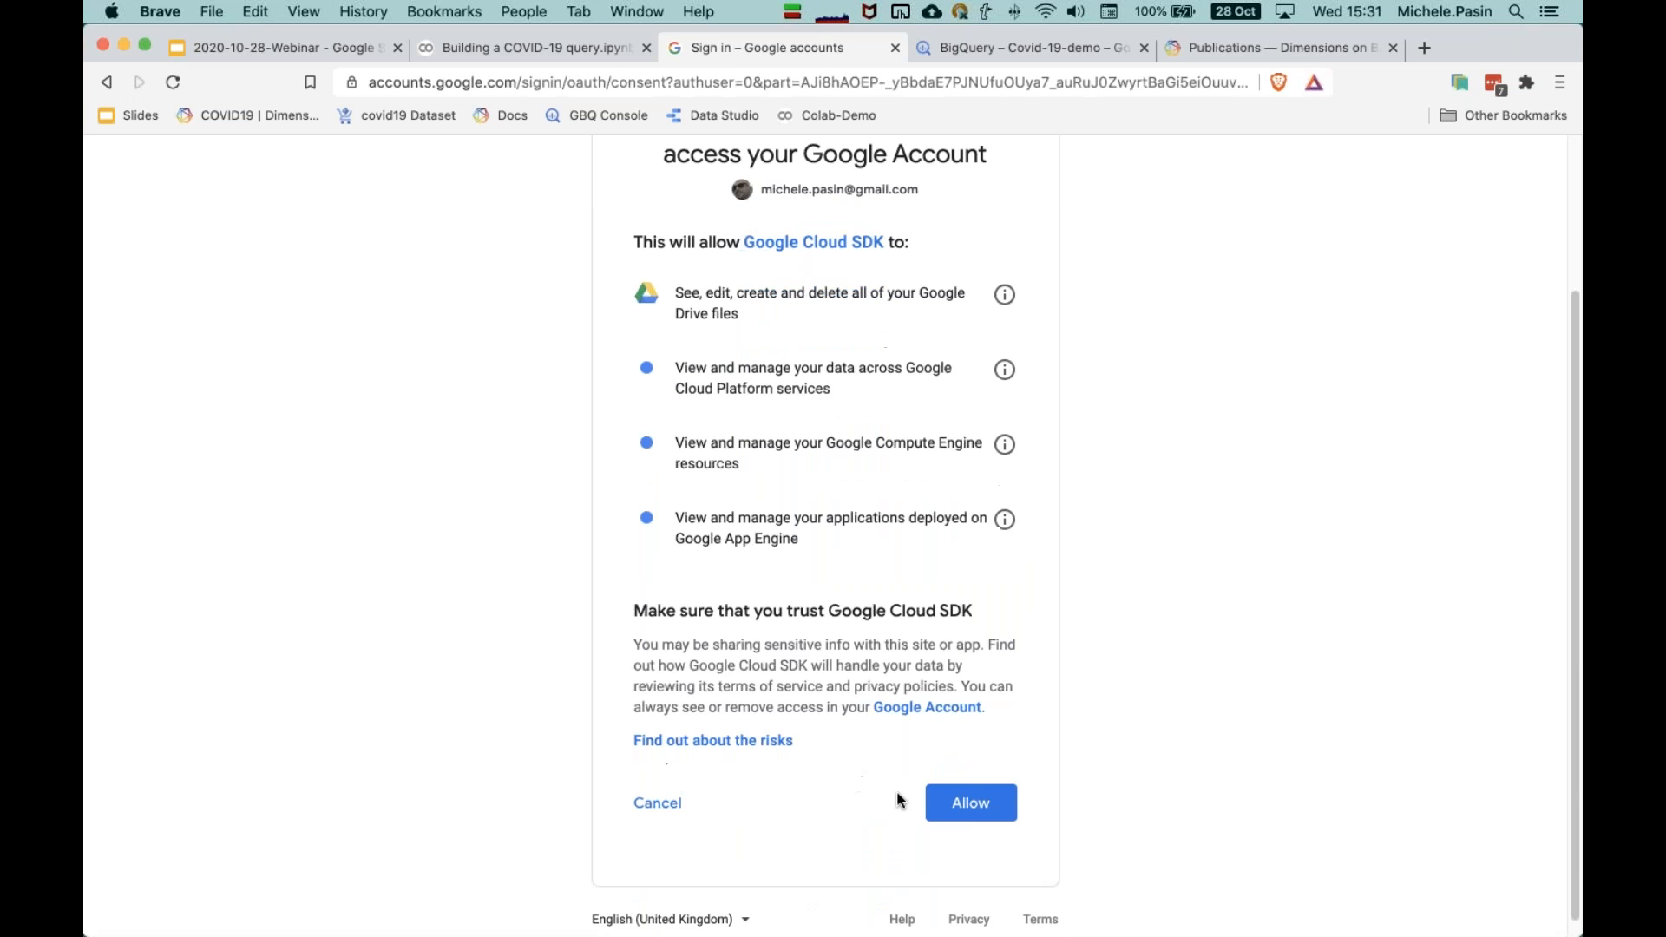
left_click(968, 802)
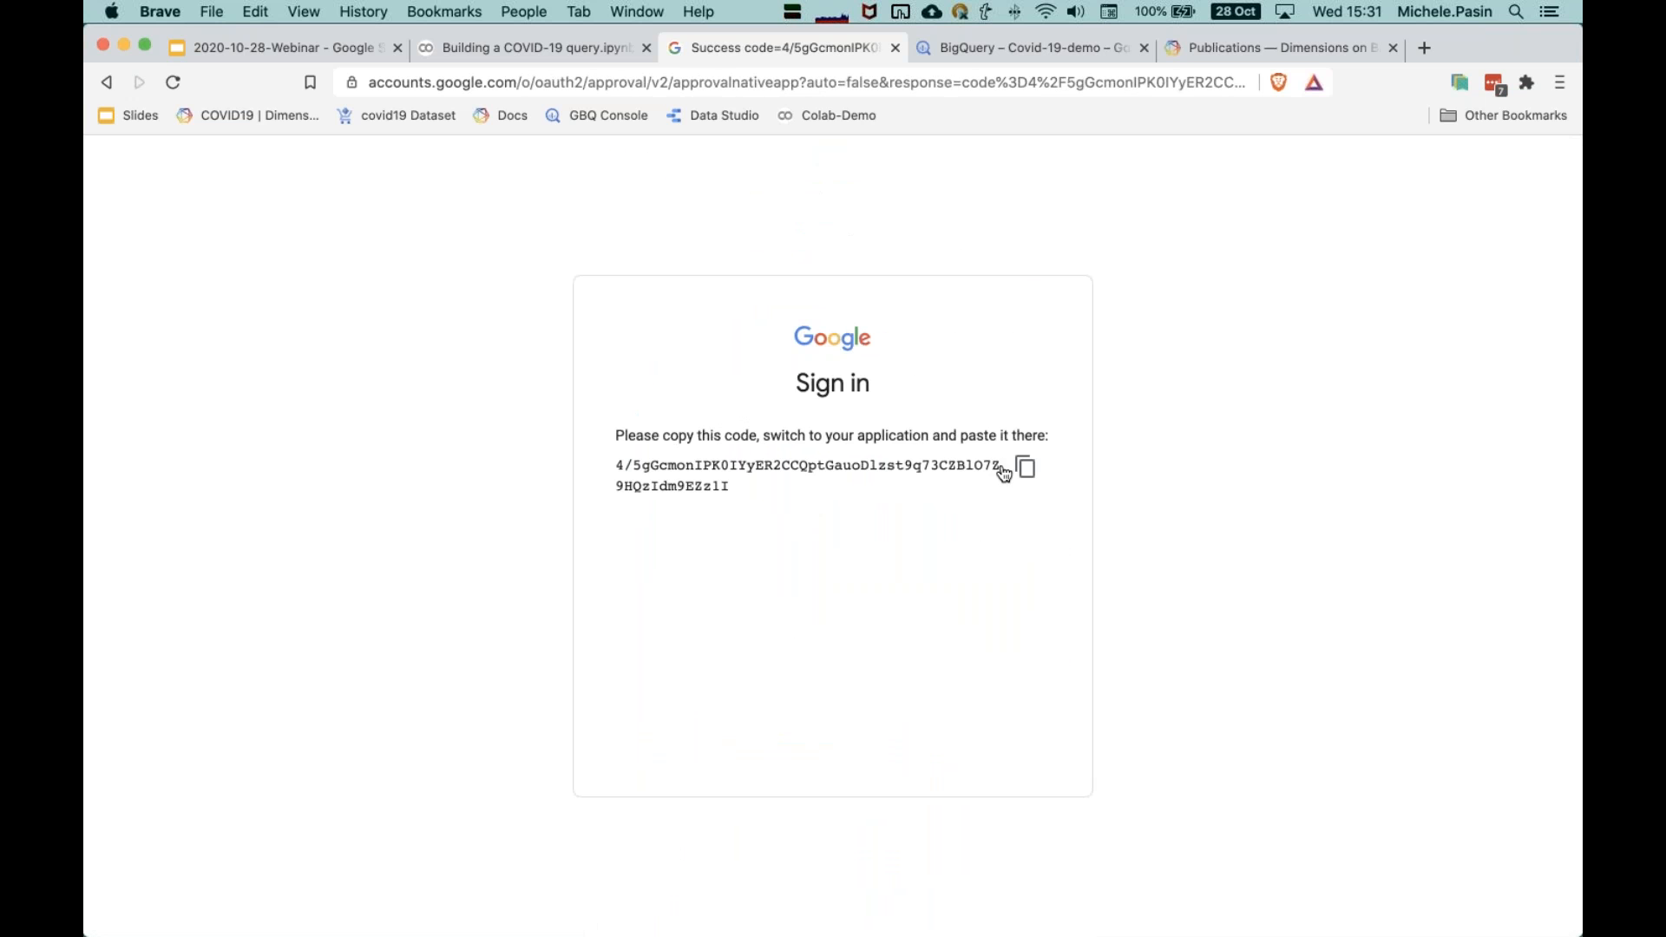
Step: Copy the verification code from the sign-in page, close that page and submit the code in the authentication cell
left_click(1023, 470)
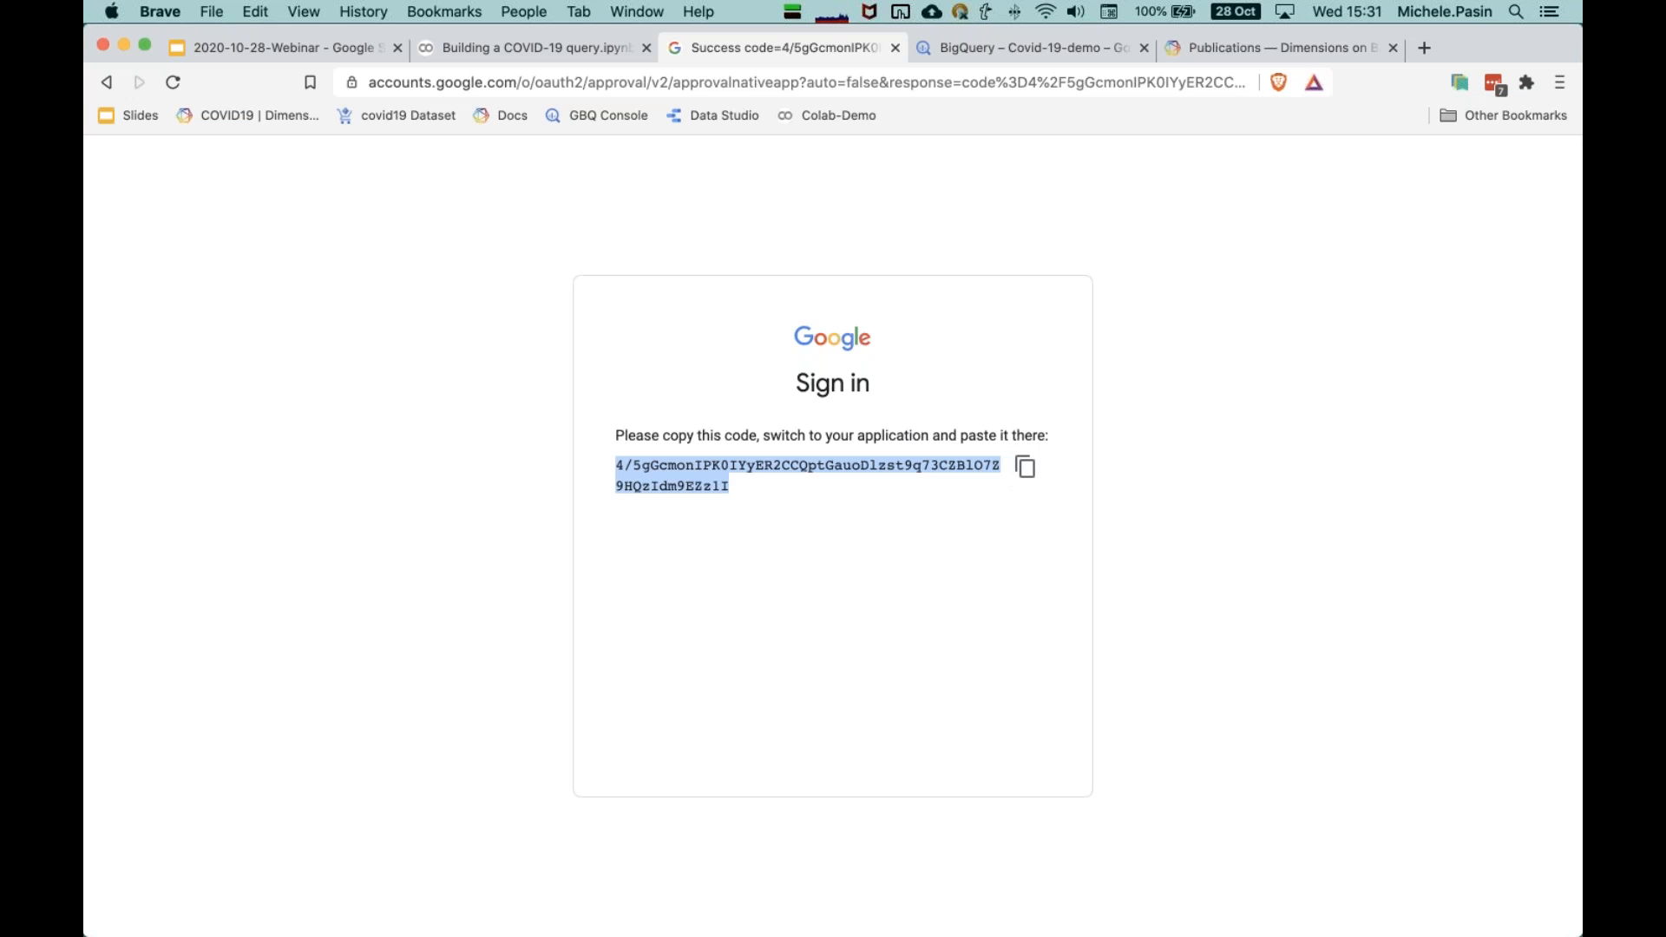
key("super+w")
left_click(352, 573)
key("super+v")
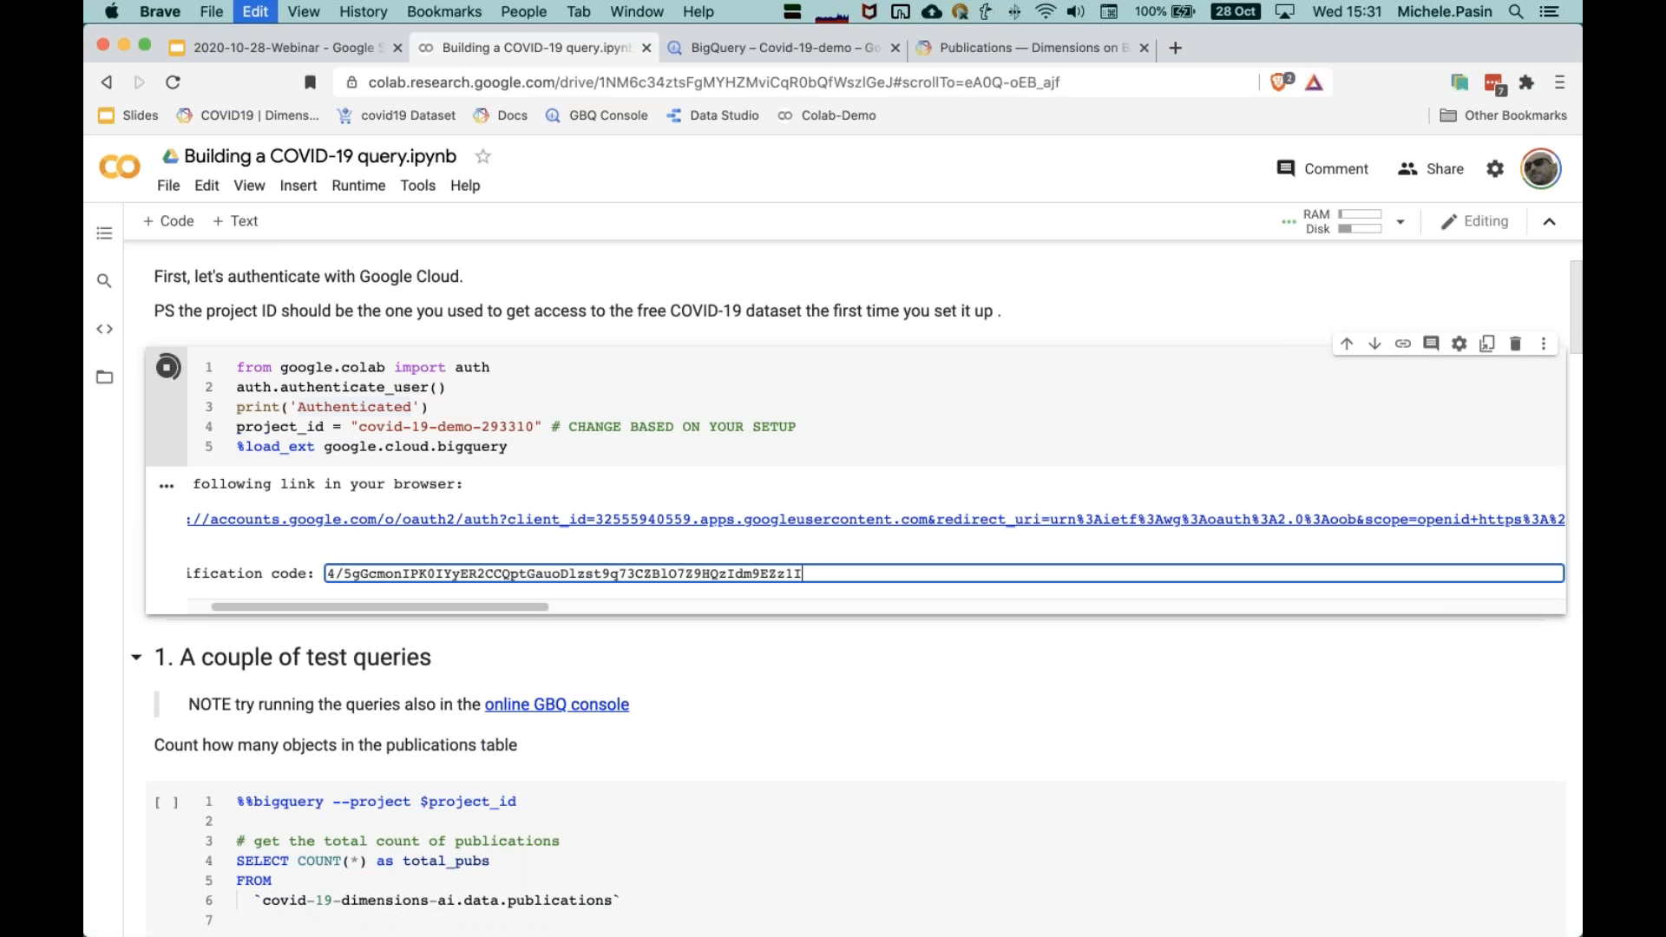
key("Return")
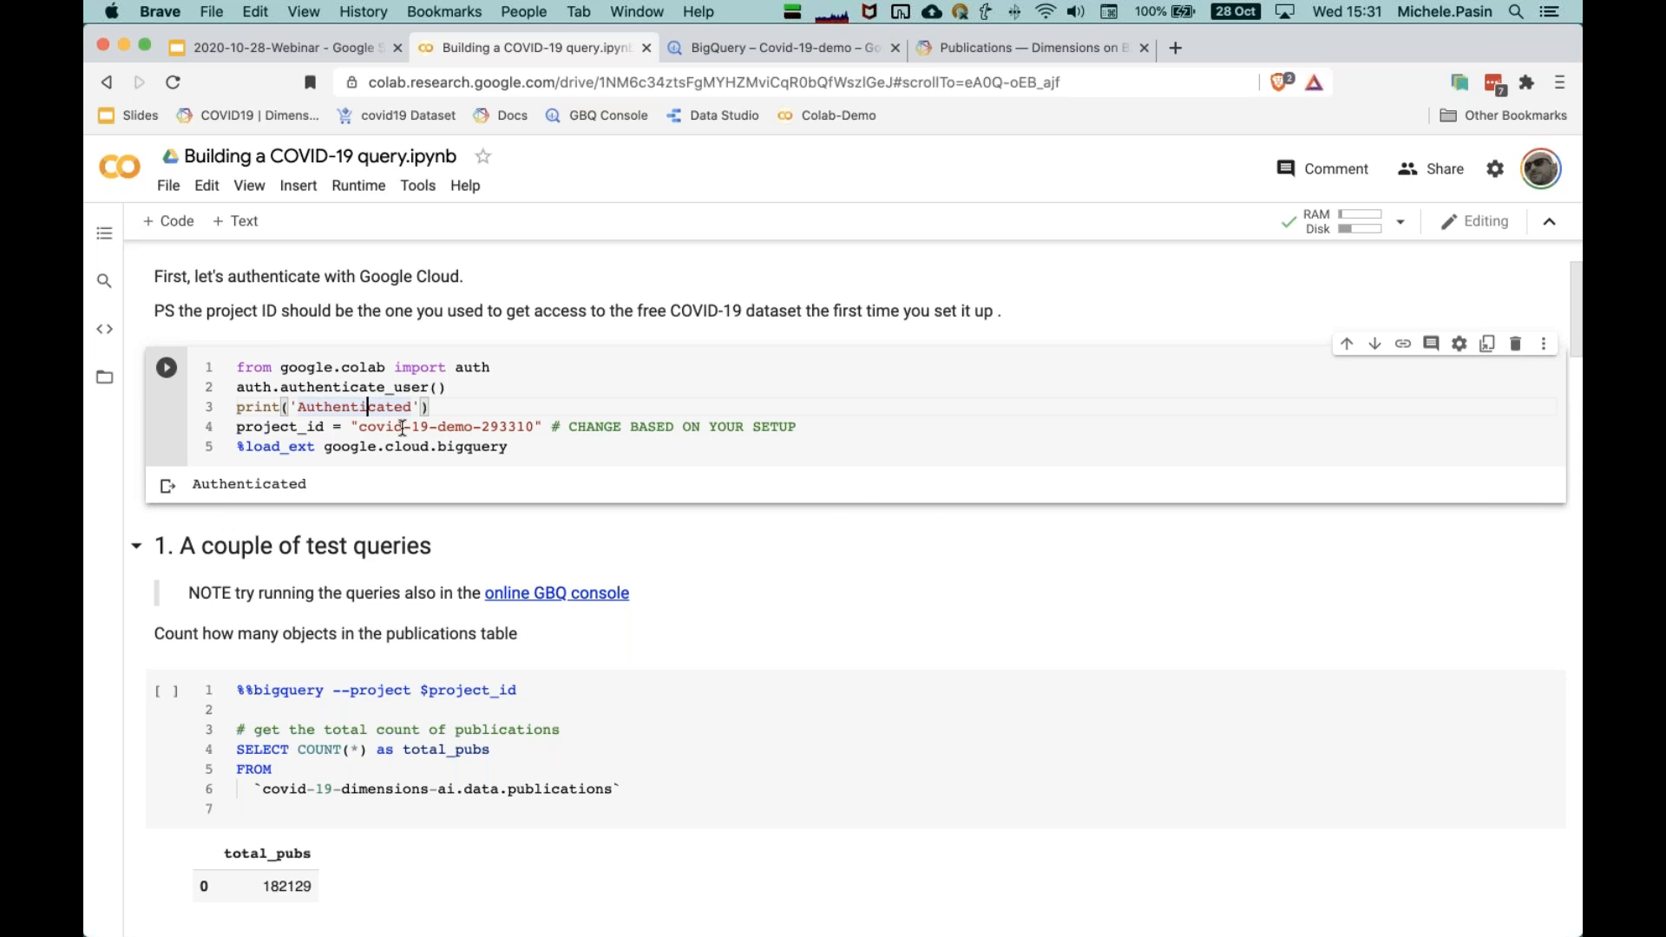
Step: Examine the first test query cell, including its %%bigquery magic command and --project $project_id argument
scroll(367, 406, "down", 2)
left_click(382, 300)
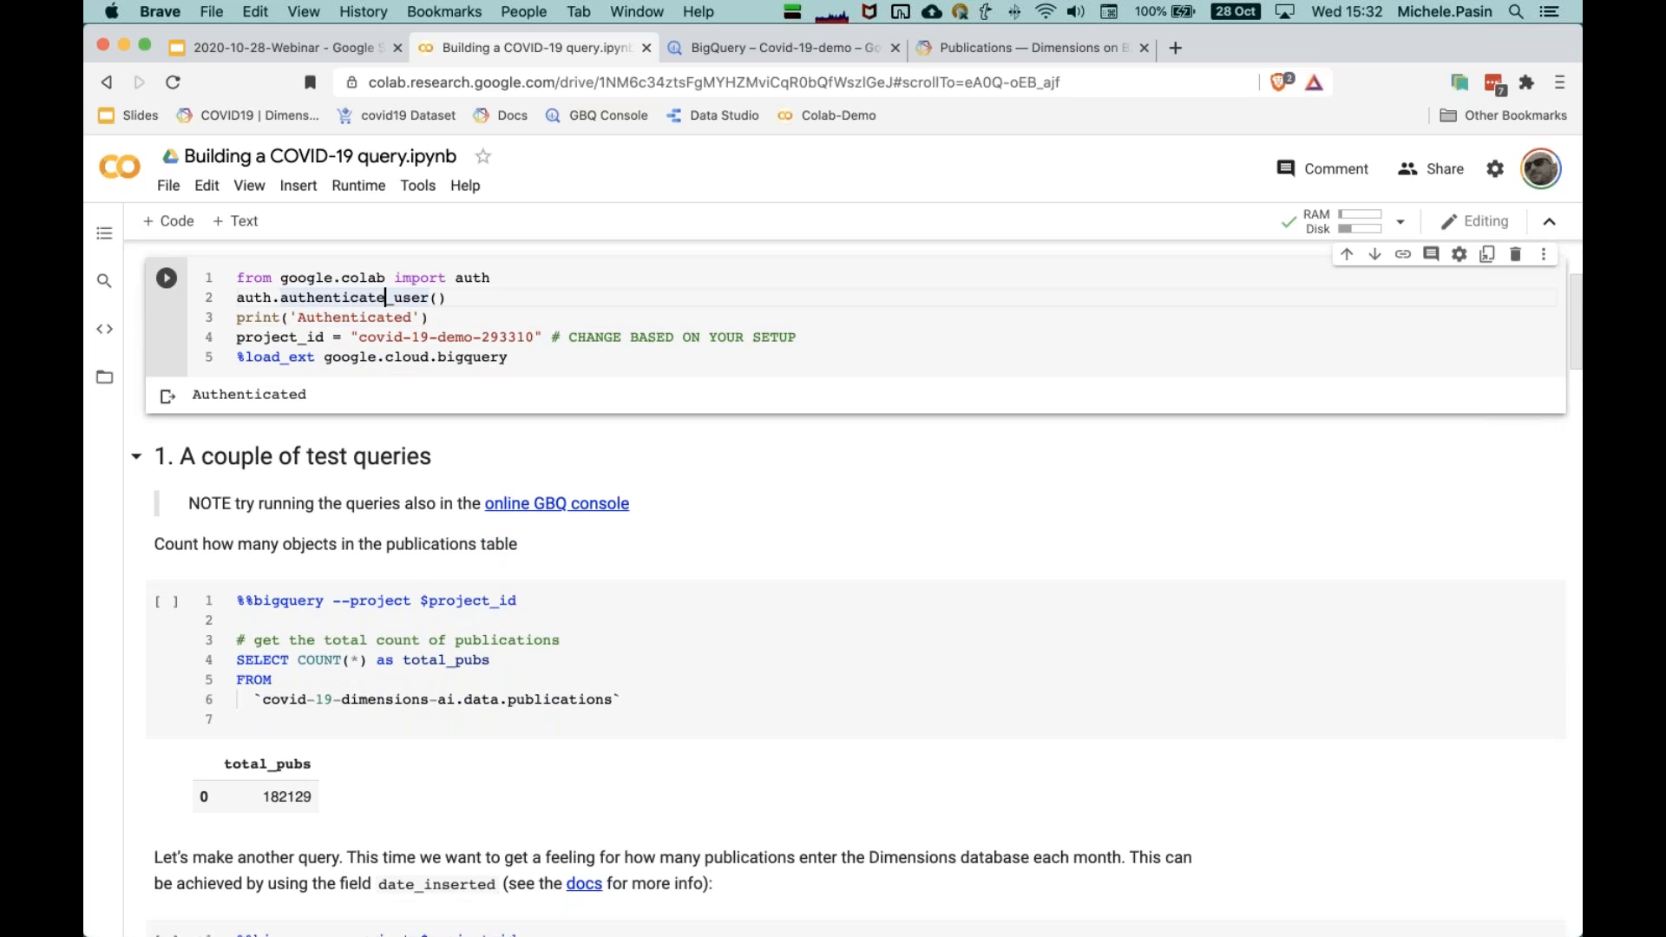
scroll(289, 677, "down", 2)
left_click(463, 619)
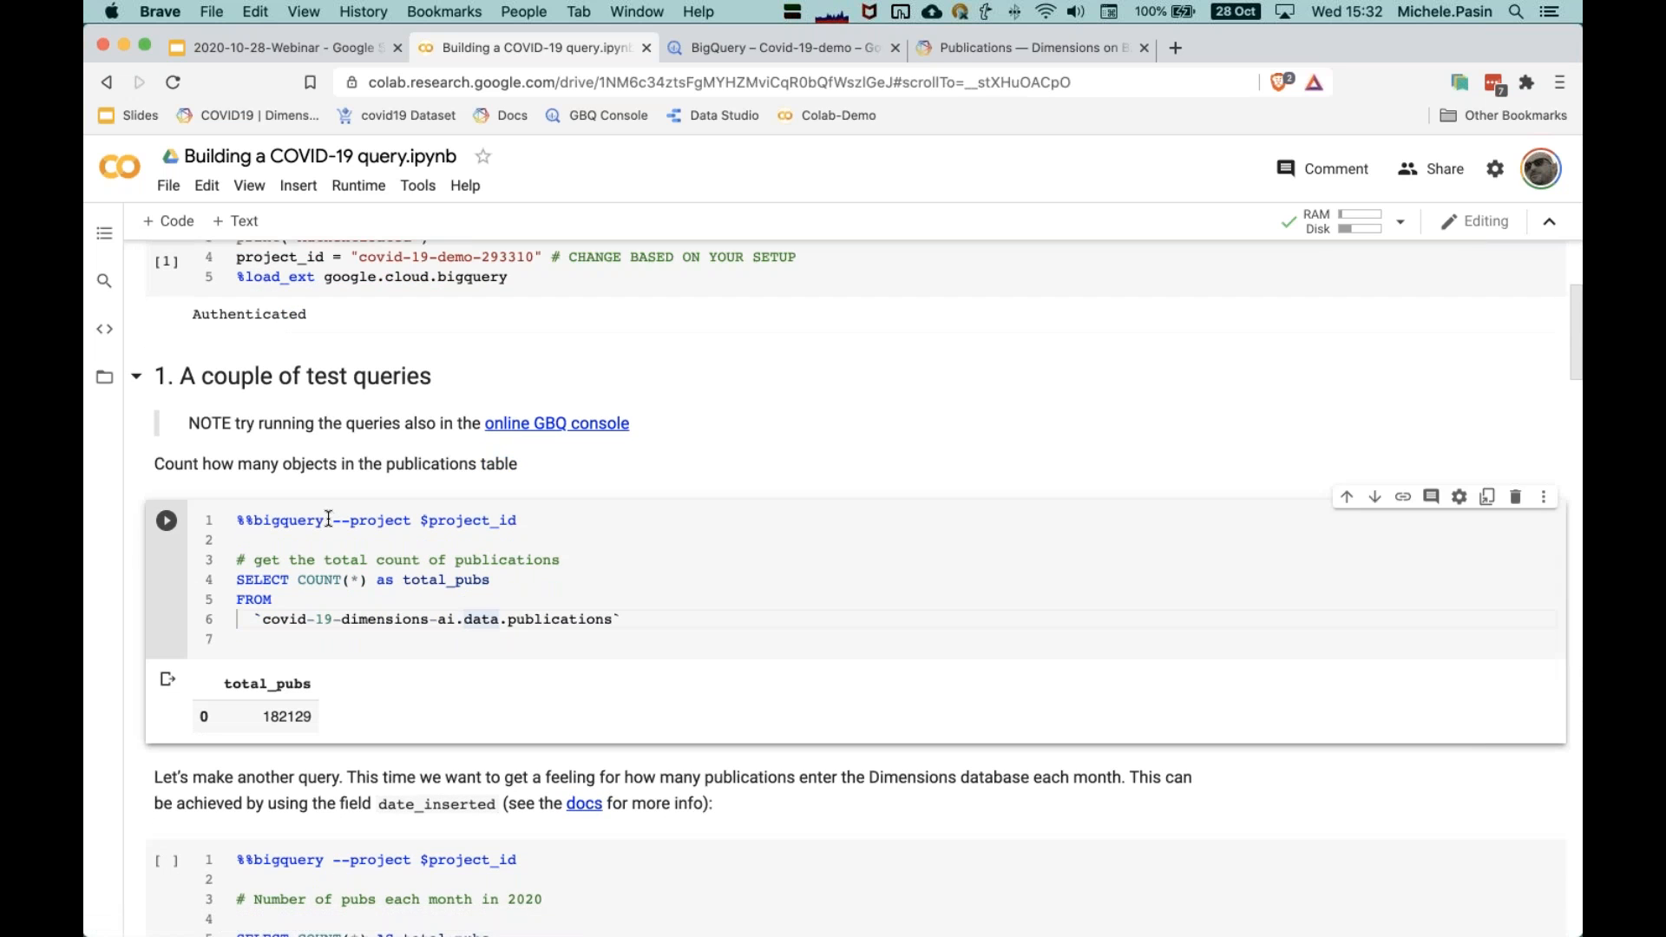
double_click(318, 519)
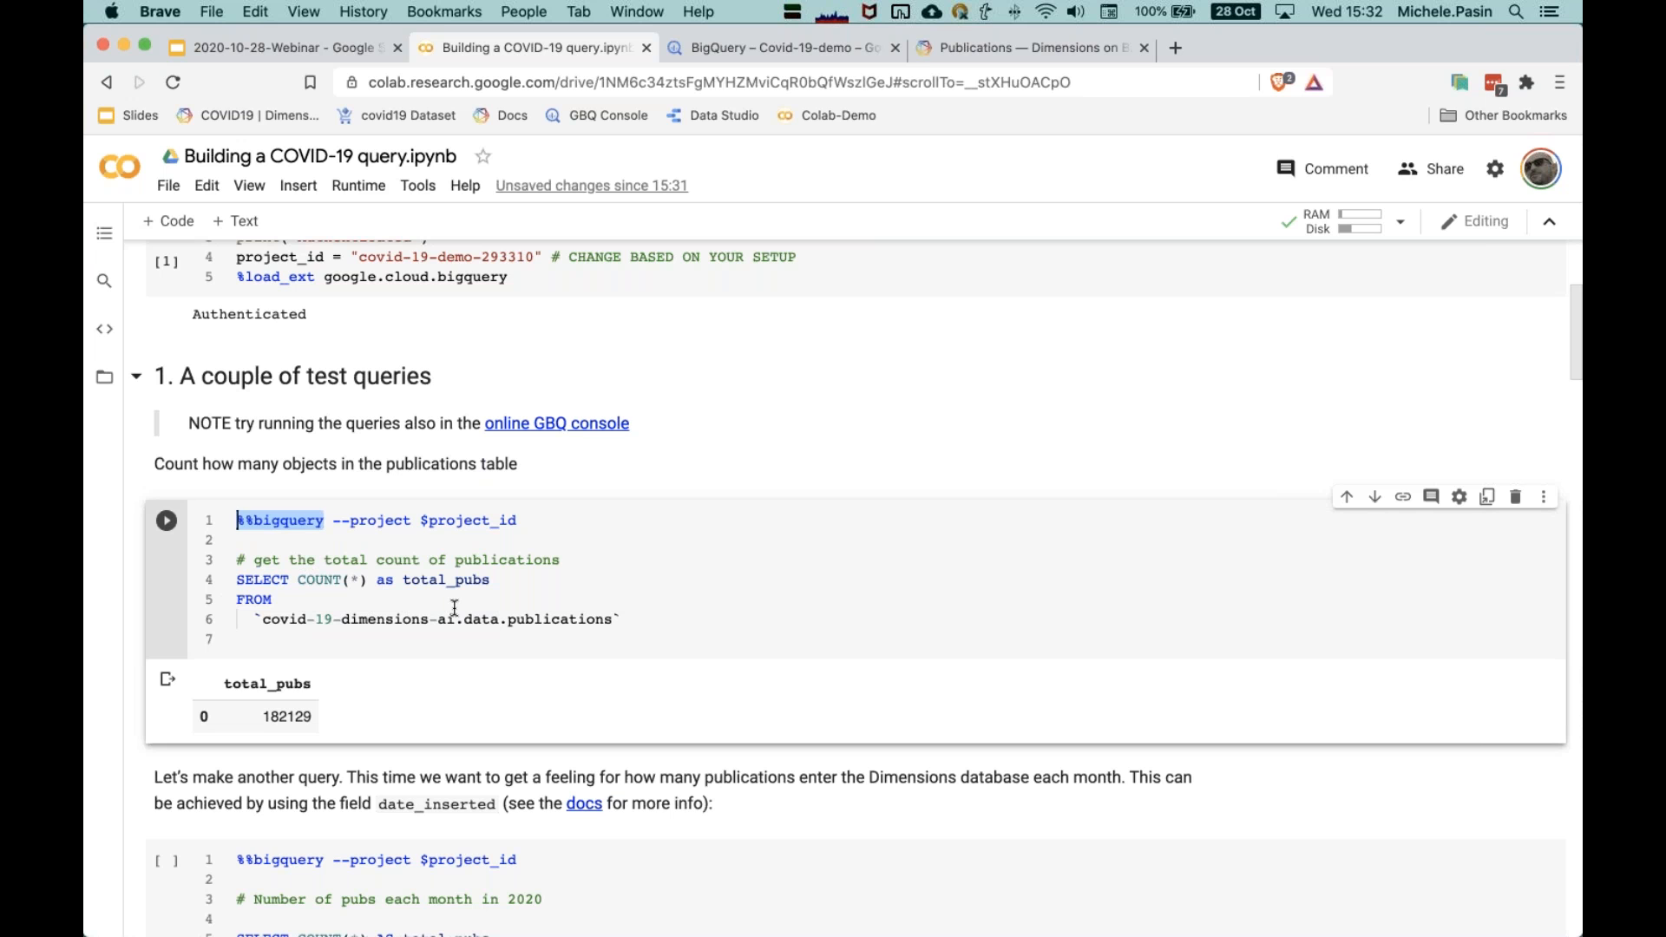
scroll(454, 607, "down", 1)
left_click(455, 543)
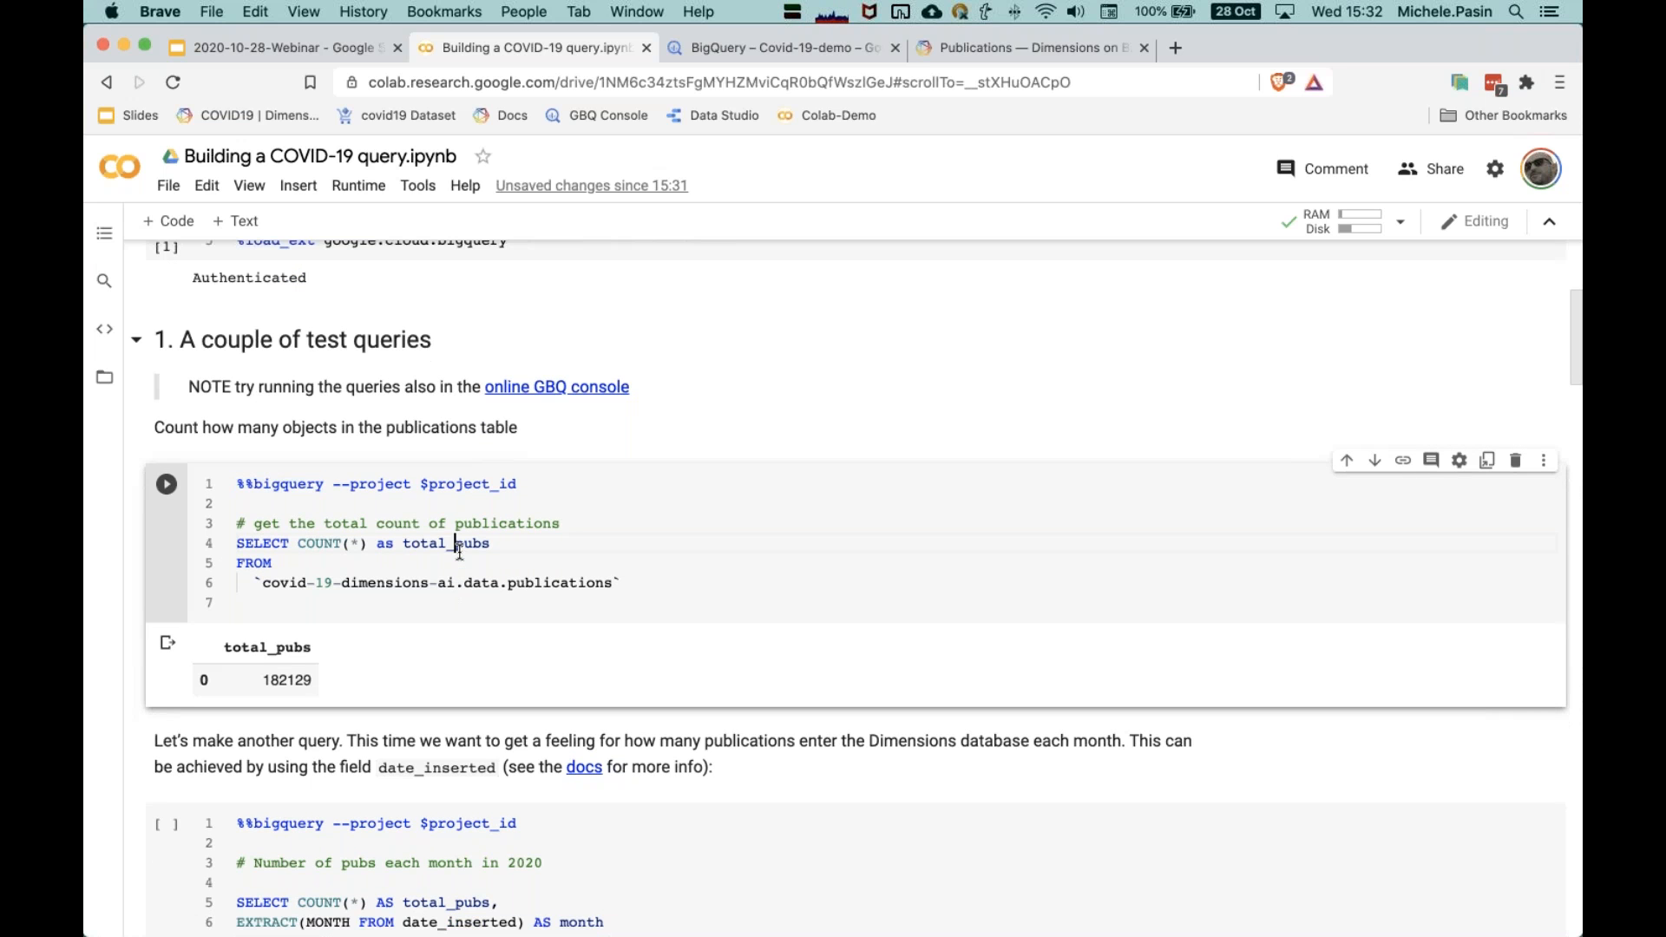
left_click_drag(528, 483, 341, 483)
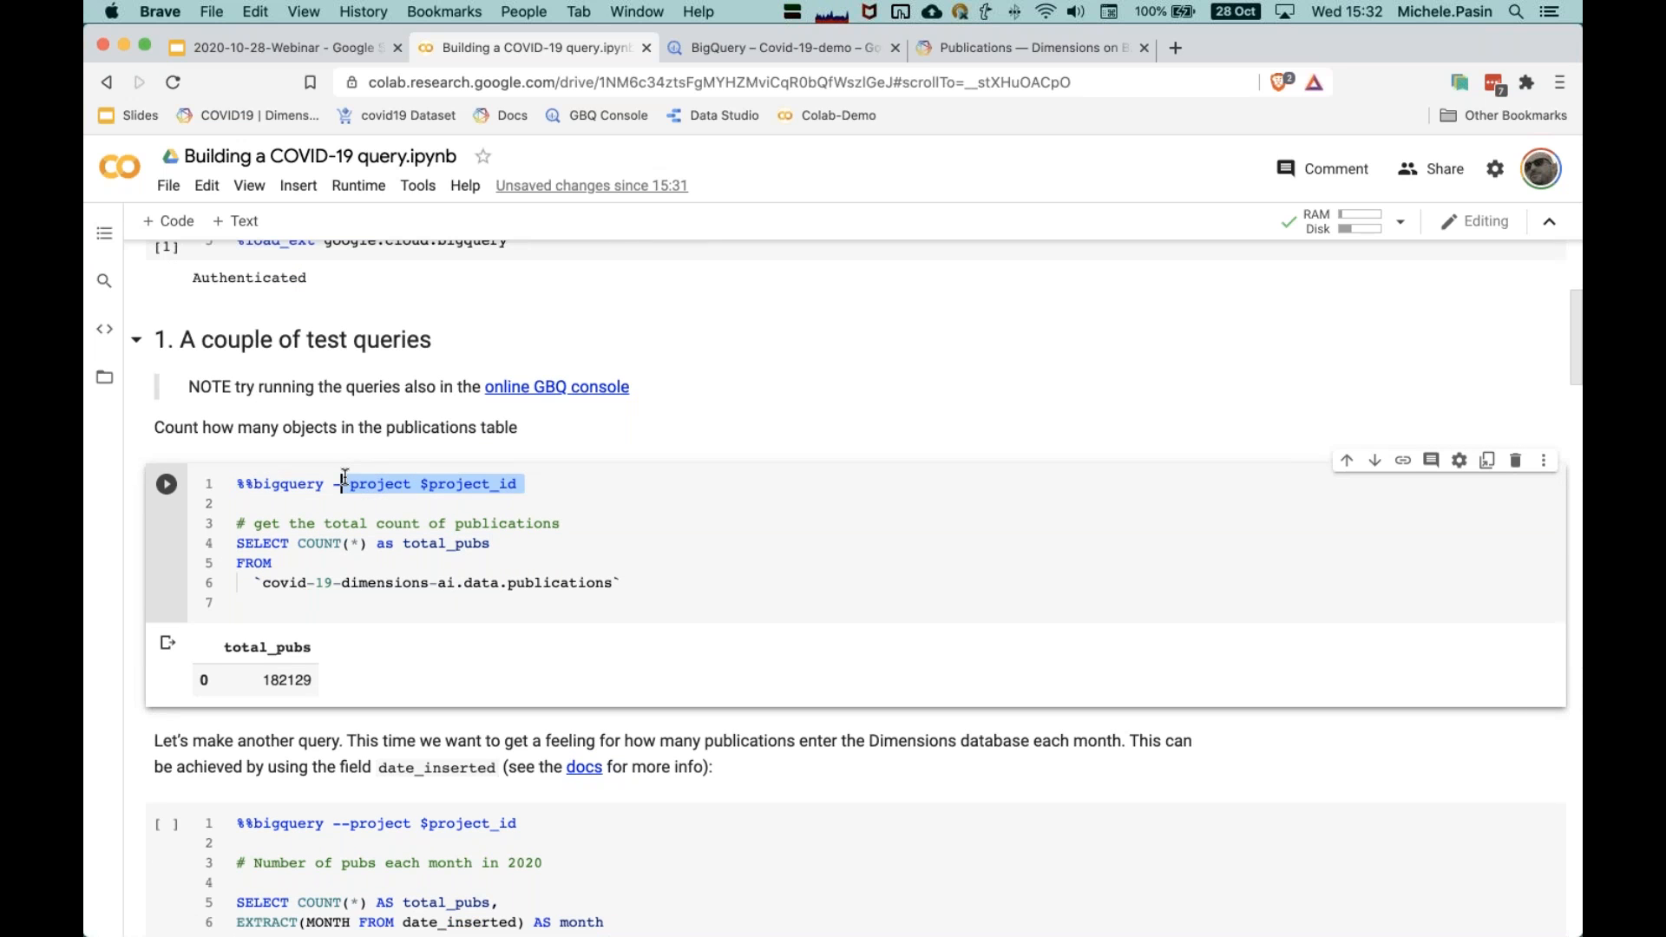
left_click(450, 538)
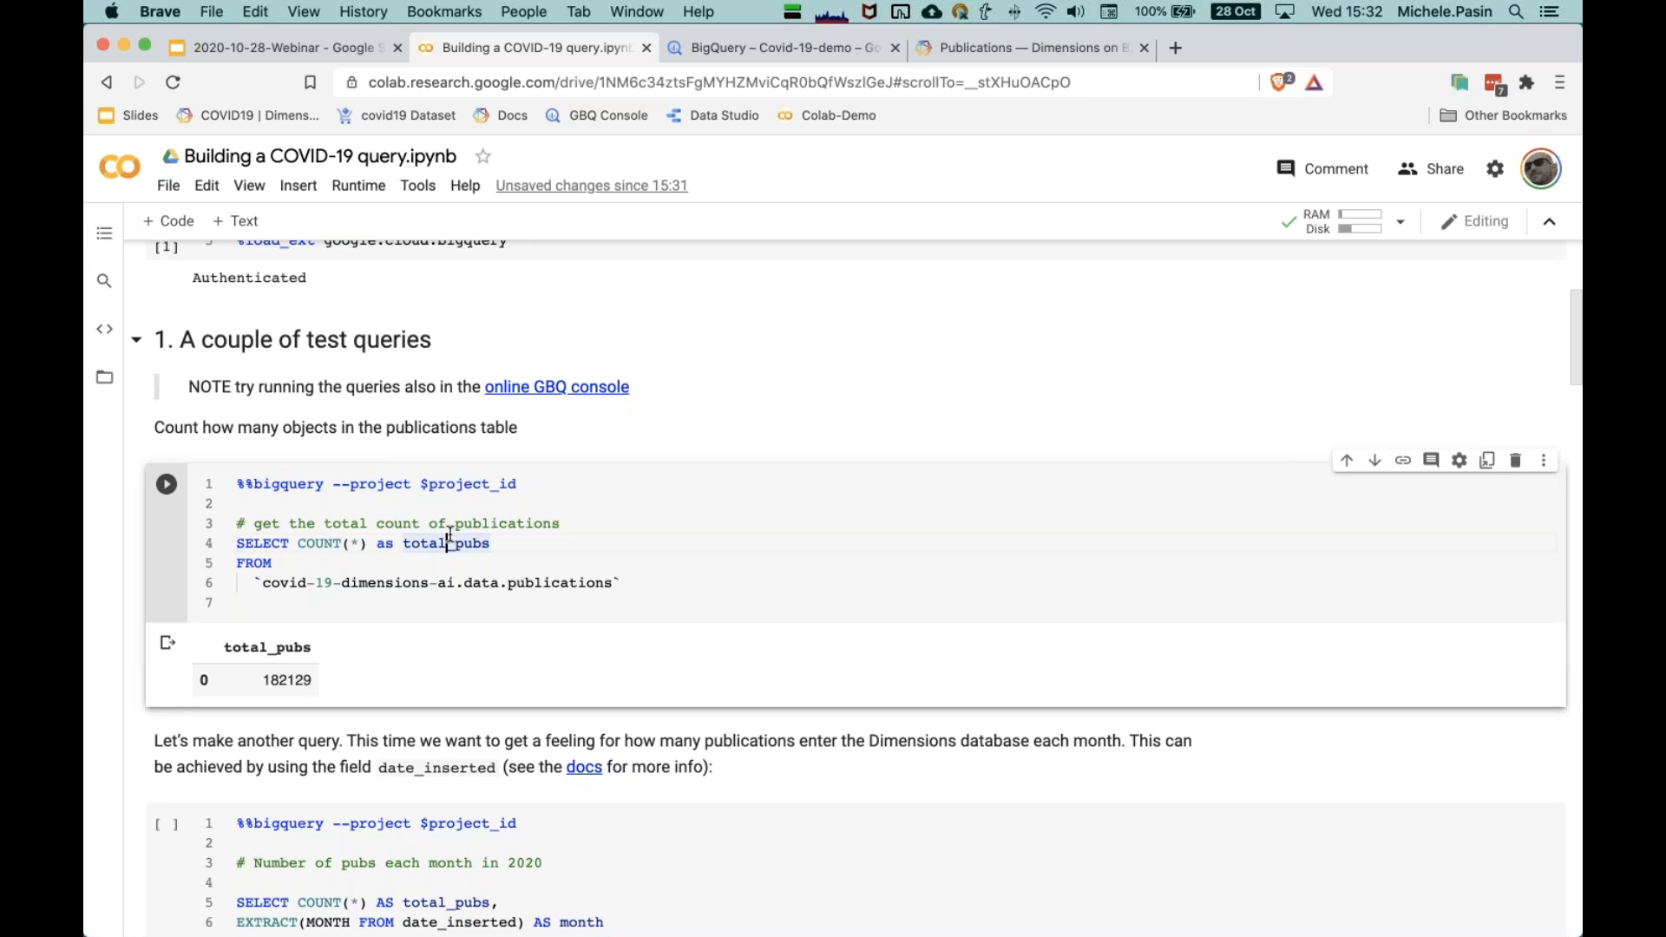
Step: Highlight the SELECT COUNT(*) statement on the publications table and run that test query cell
left_click(291, 545)
left_click_drag(635, 584, 219, 540)
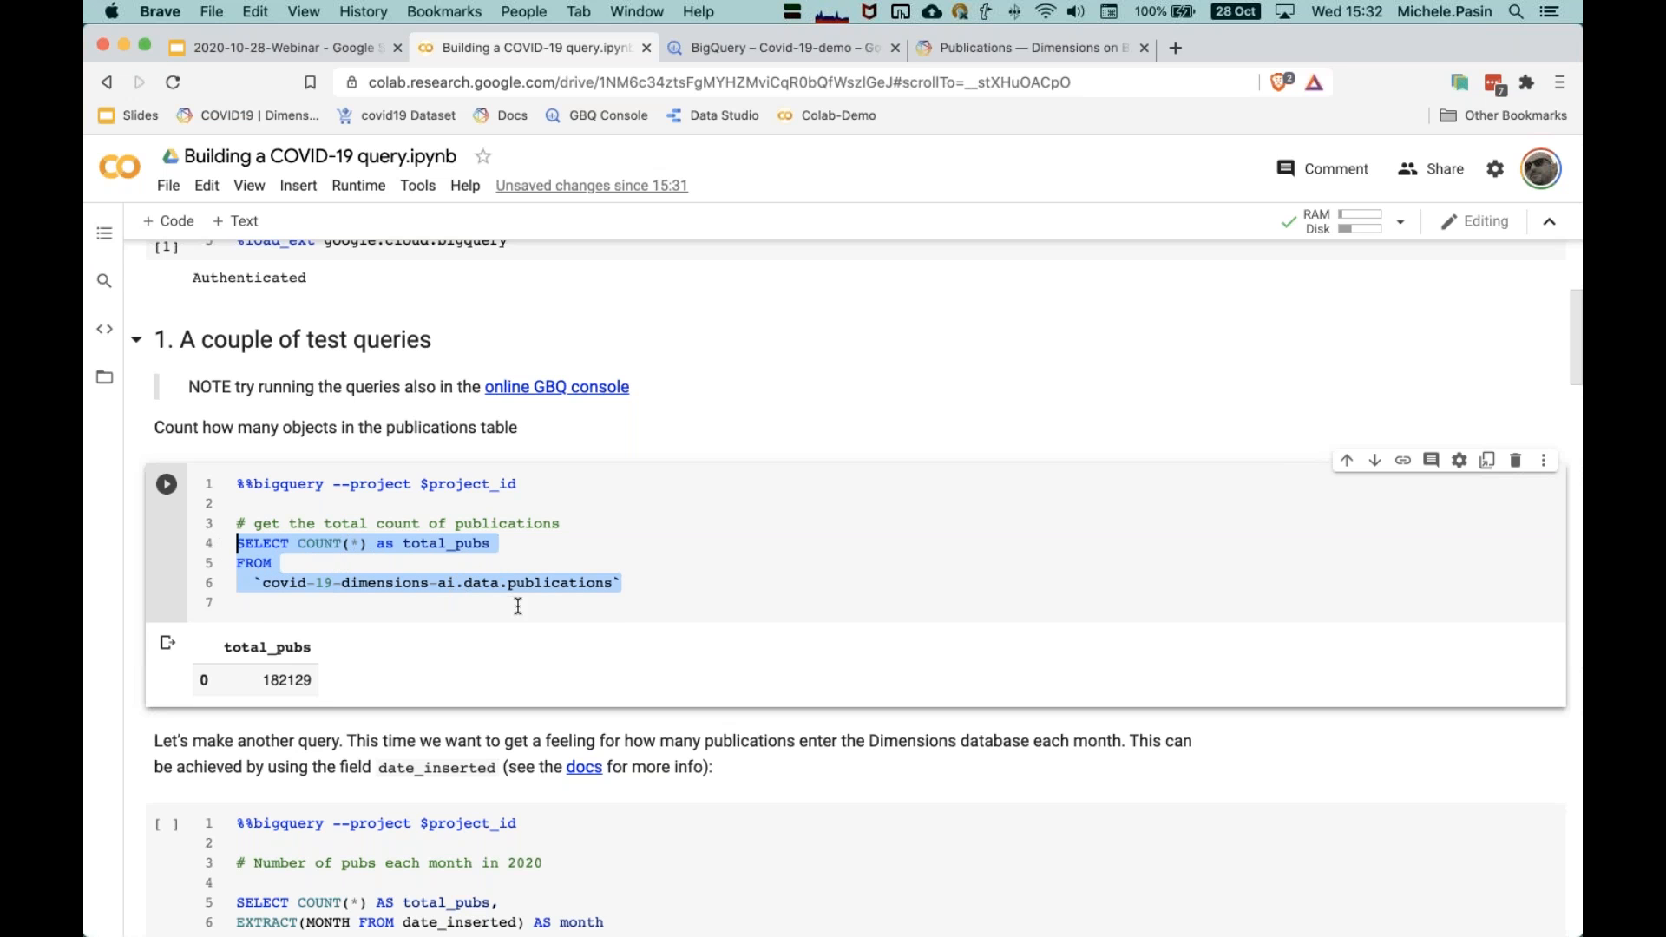
left_click(608, 593)
left_click_drag(632, 587, 253, 579)
left_click(167, 486)
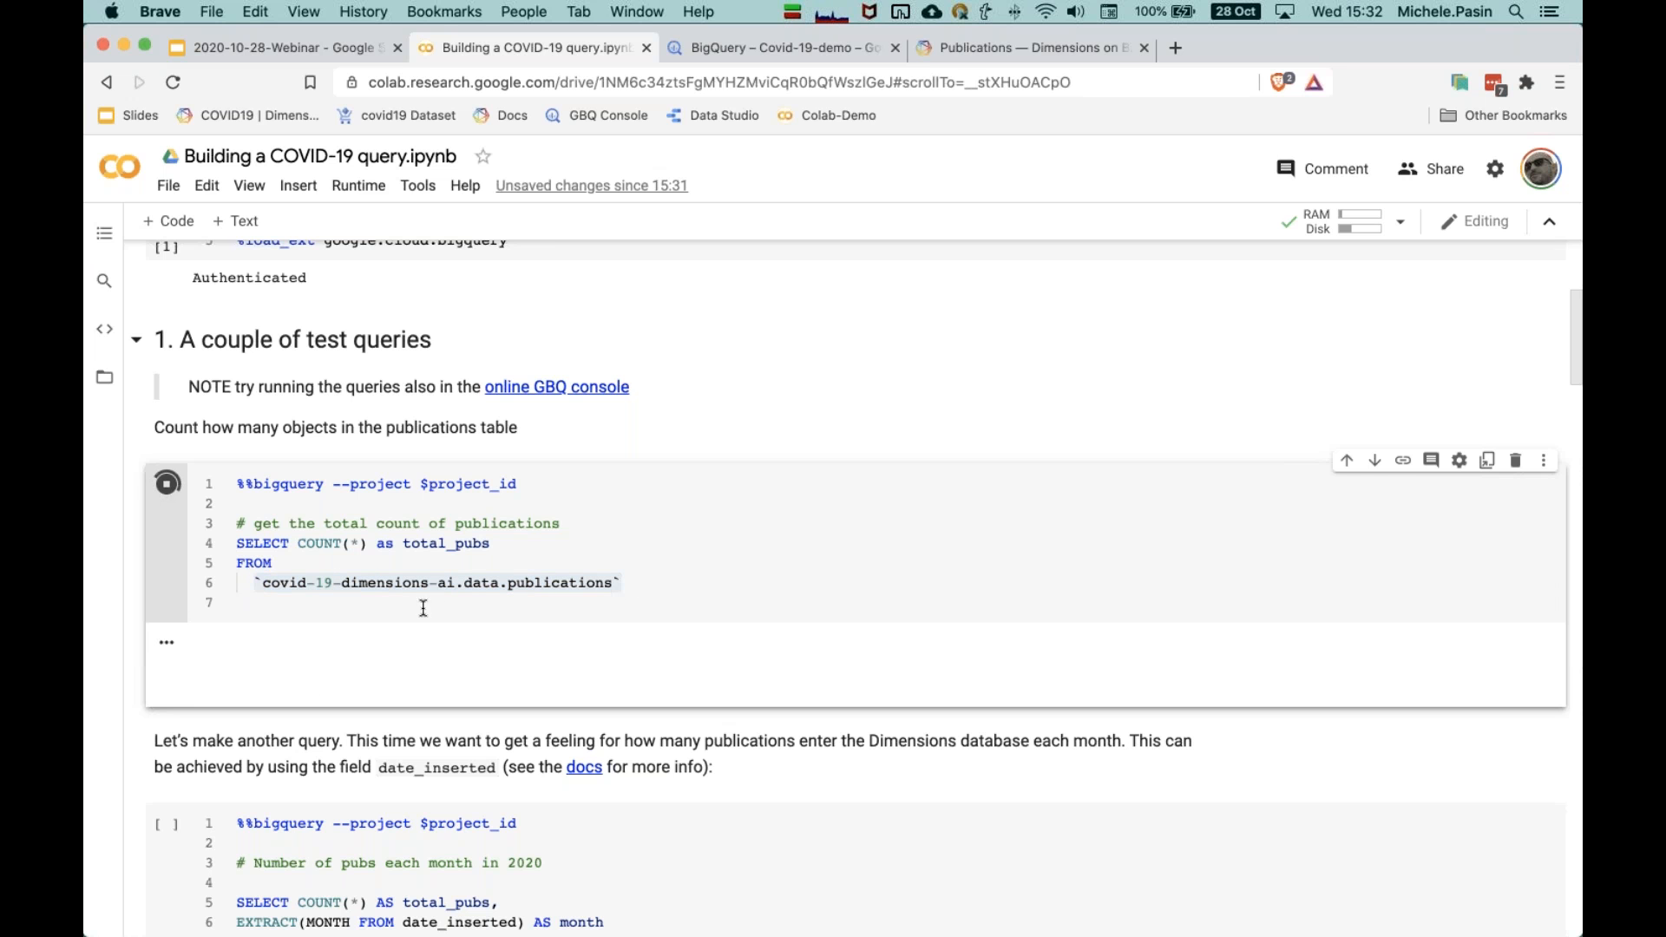
scroll(399, 643, "down", 1)
scroll(400, 643, "down", 1)
left_click(414, 472)
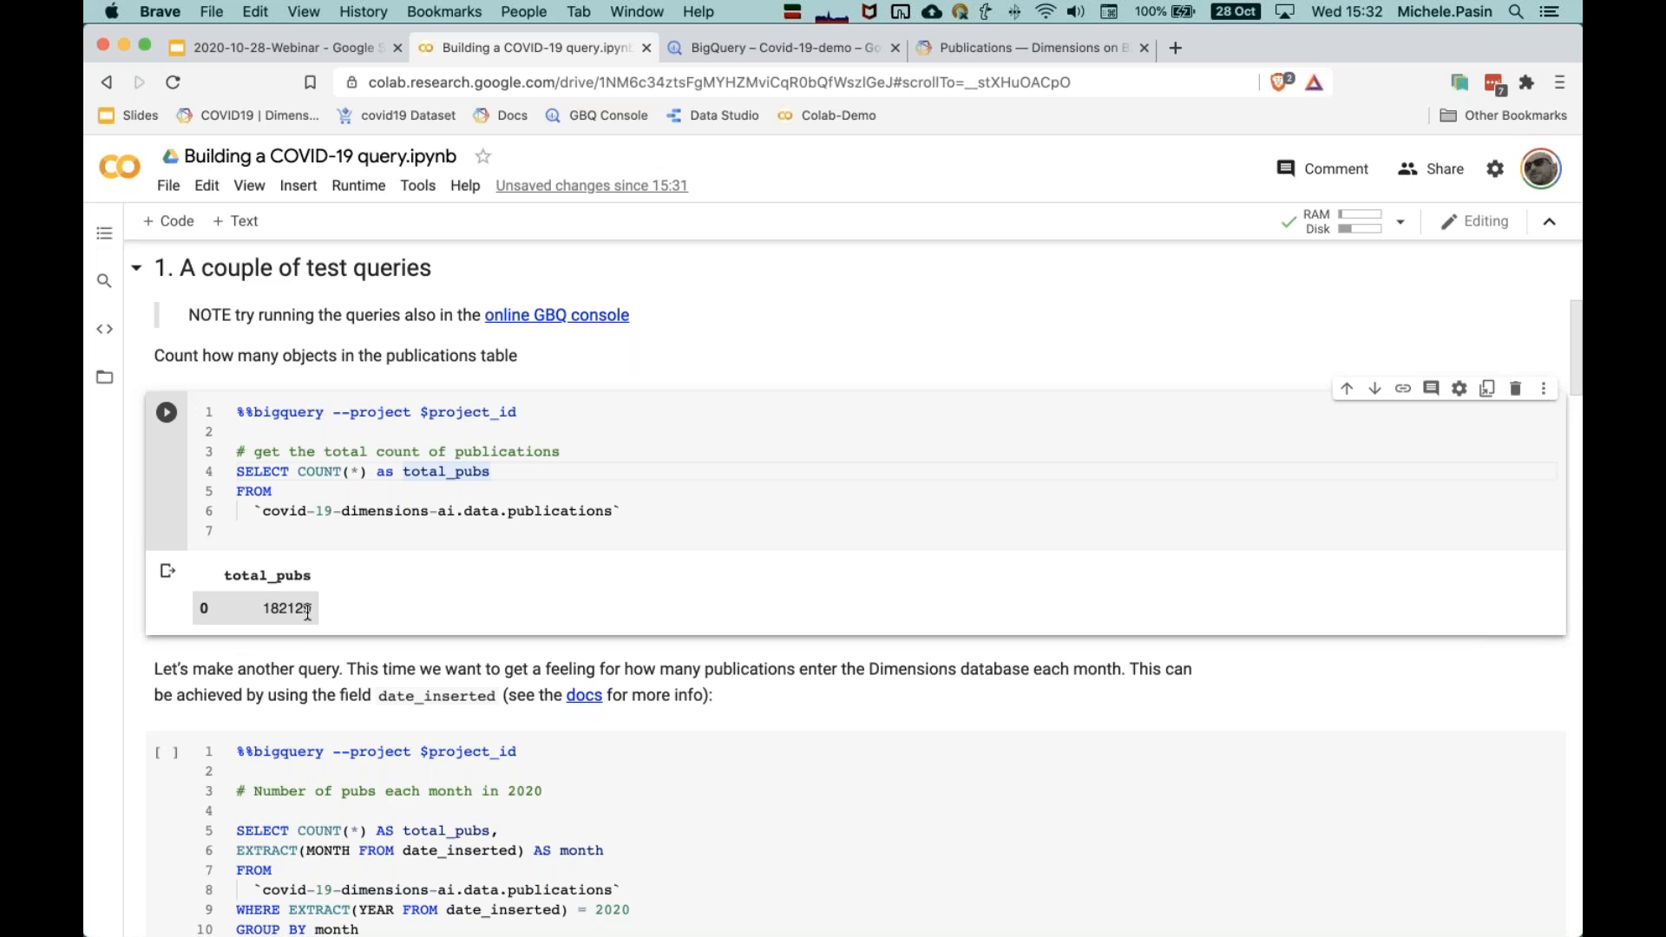
Step: Examine the parts of the table reference in the FROM clause: project covid-19-dimensions-ai, dataset data and table publications
left_click(410, 510)
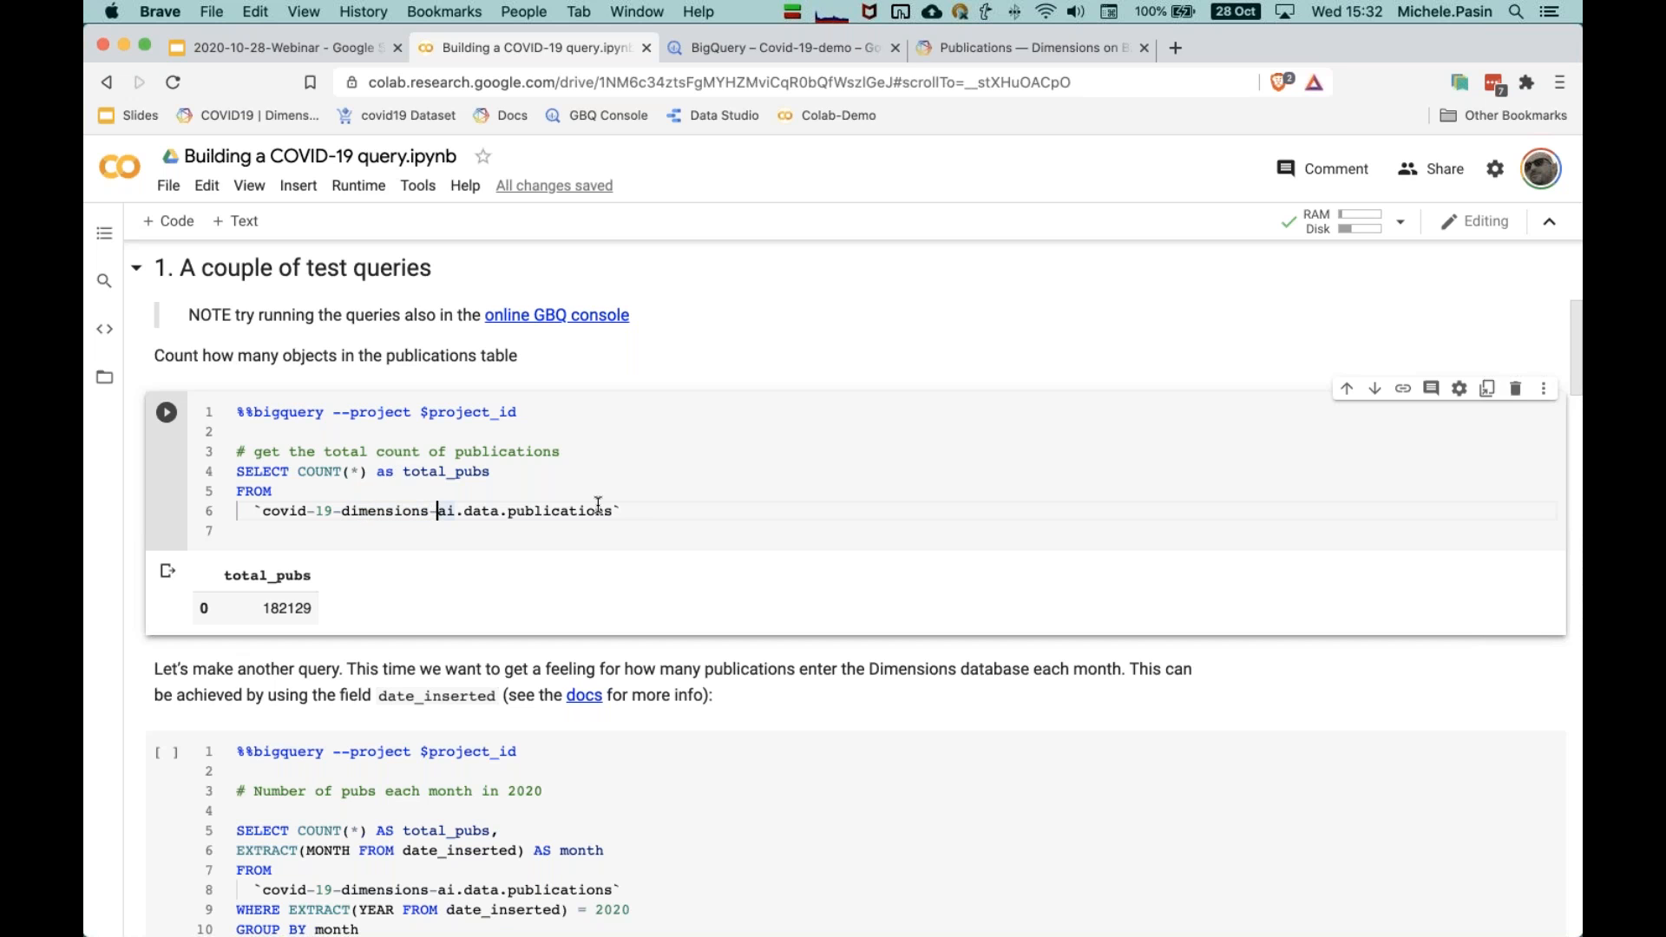
left_click_drag(622, 511, 252, 513)
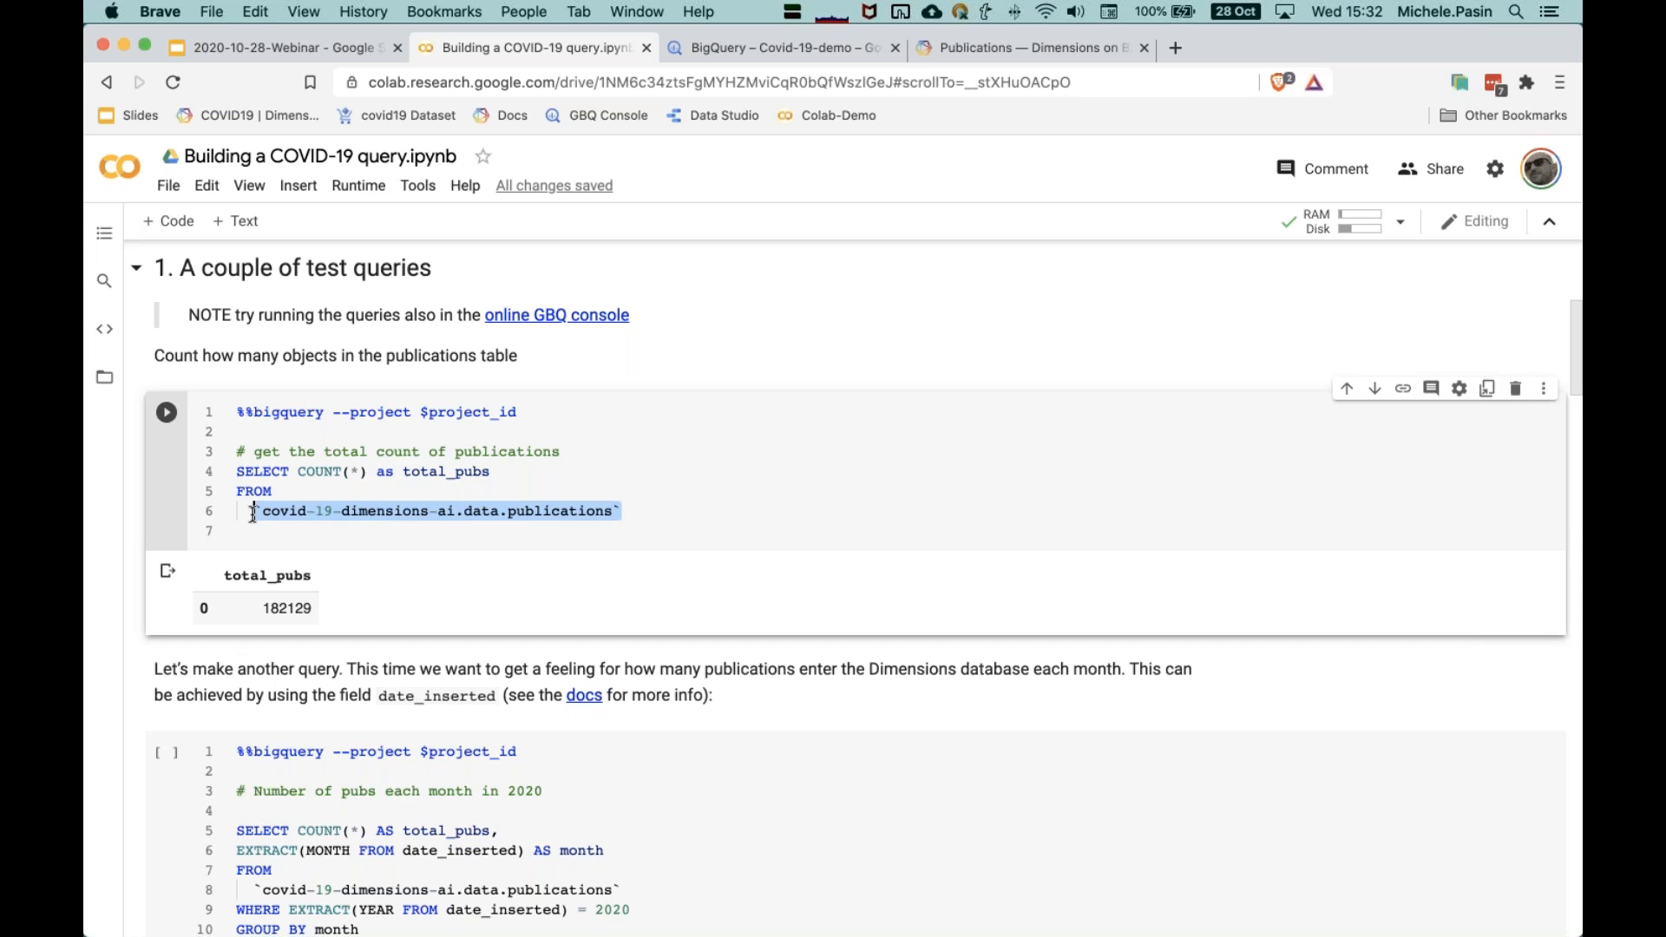
left_click(334, 492)
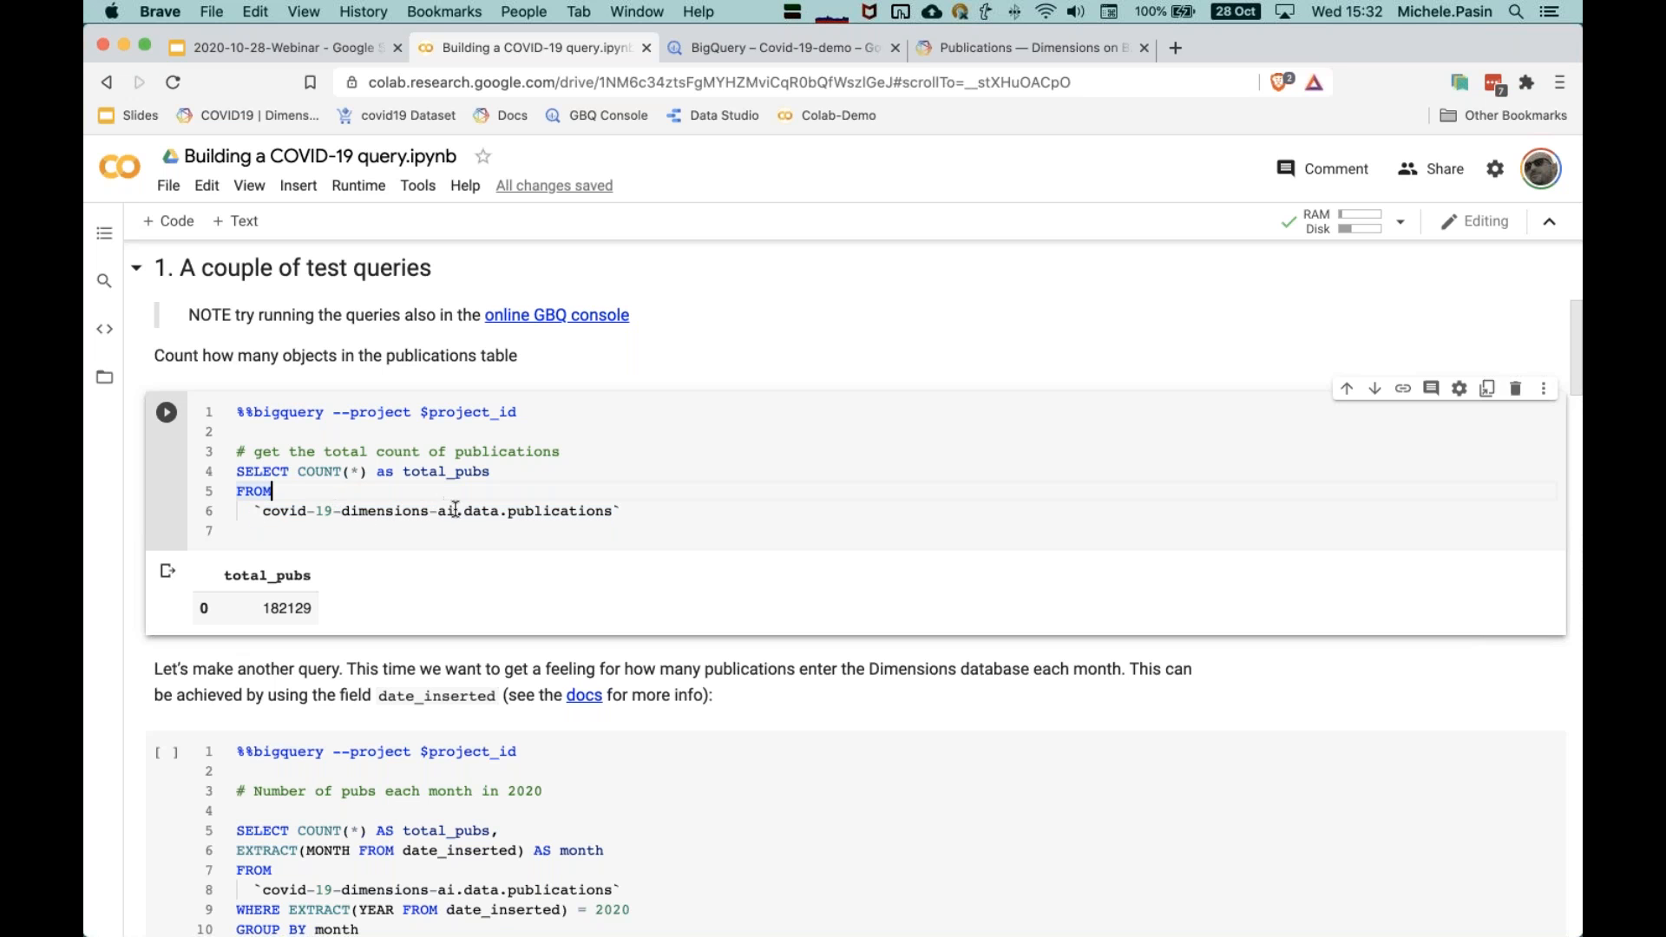
left_click_drag(618, 512, 263, 512)
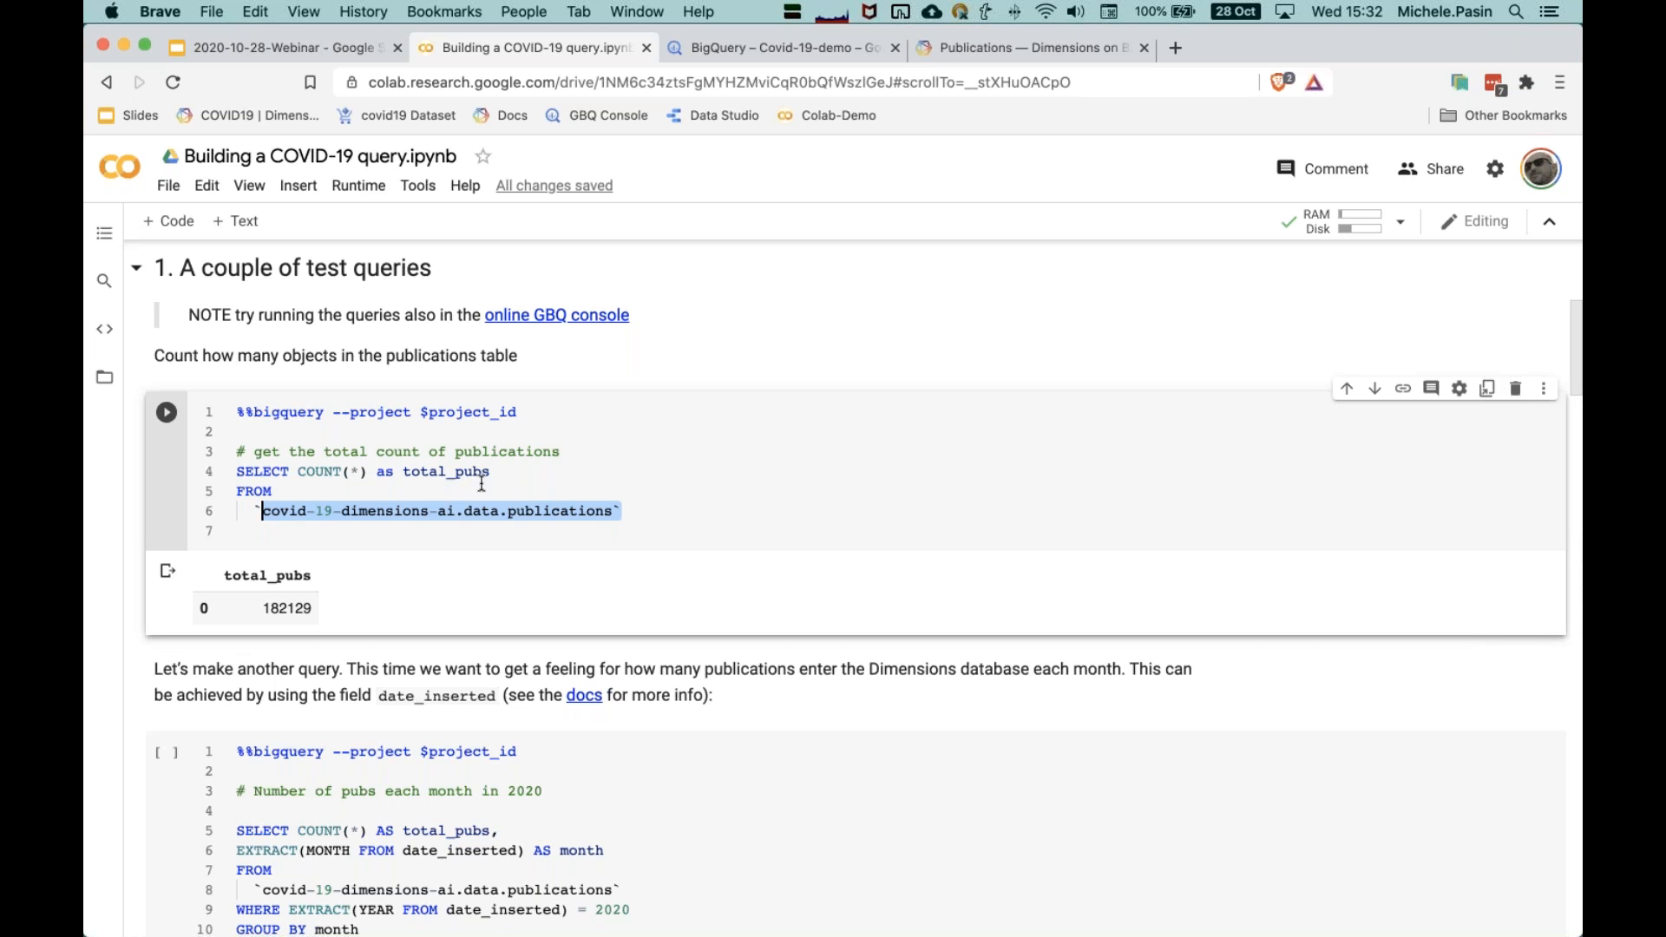
left_click(478, 490)
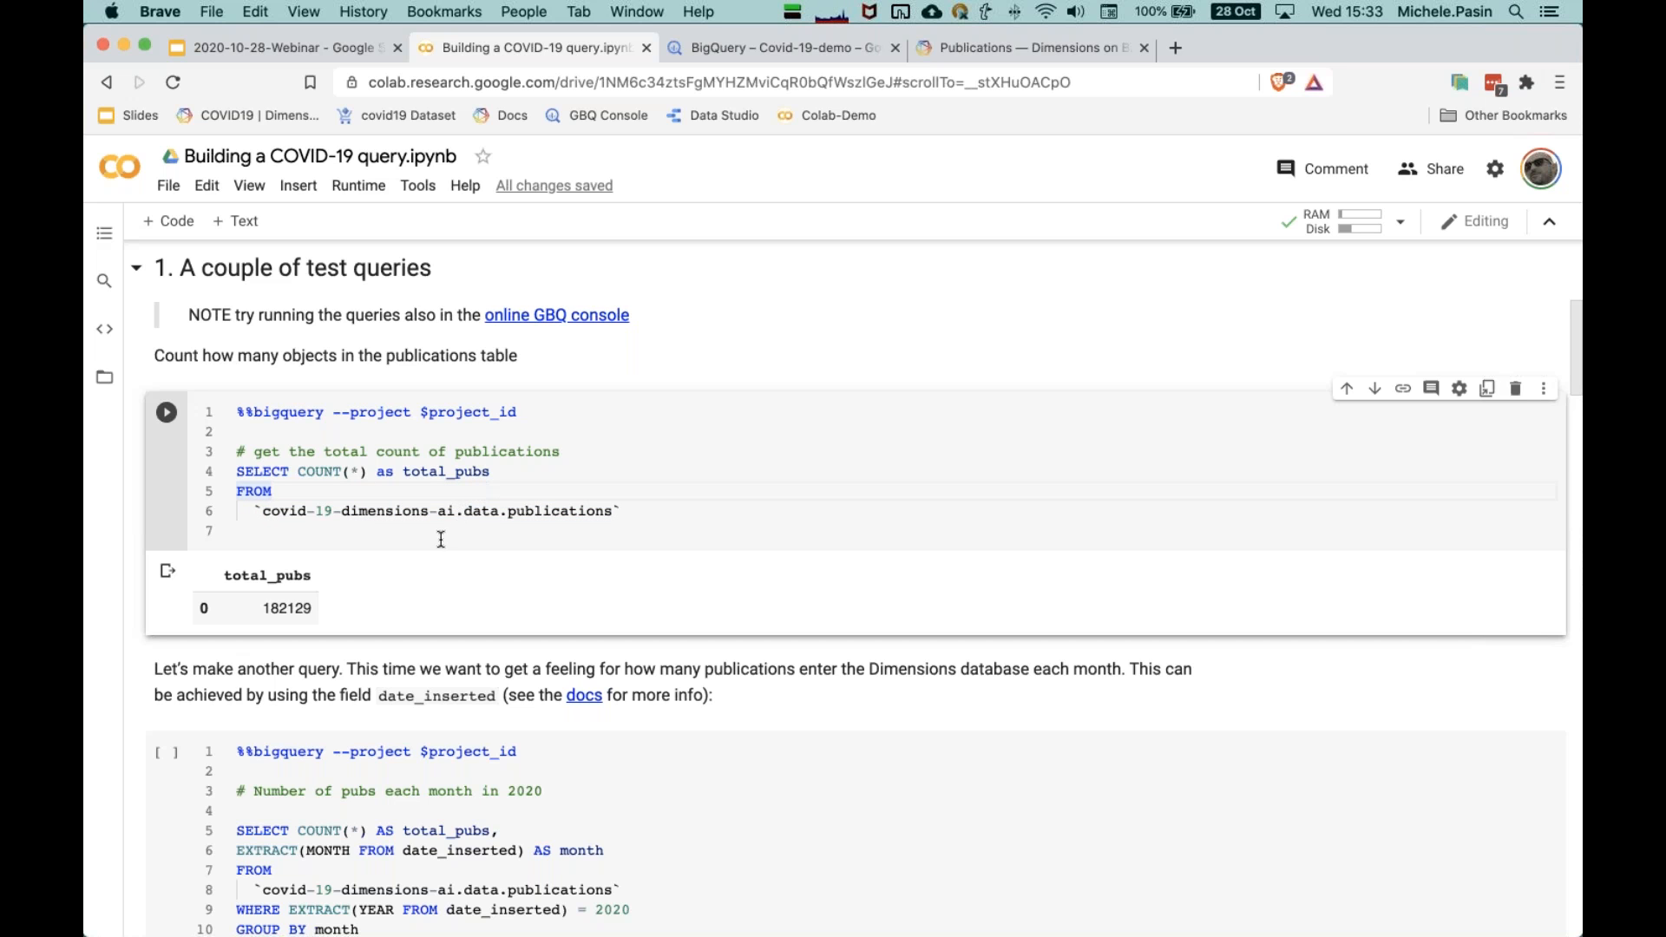
left_click_drag(453, 510, 262, 510)
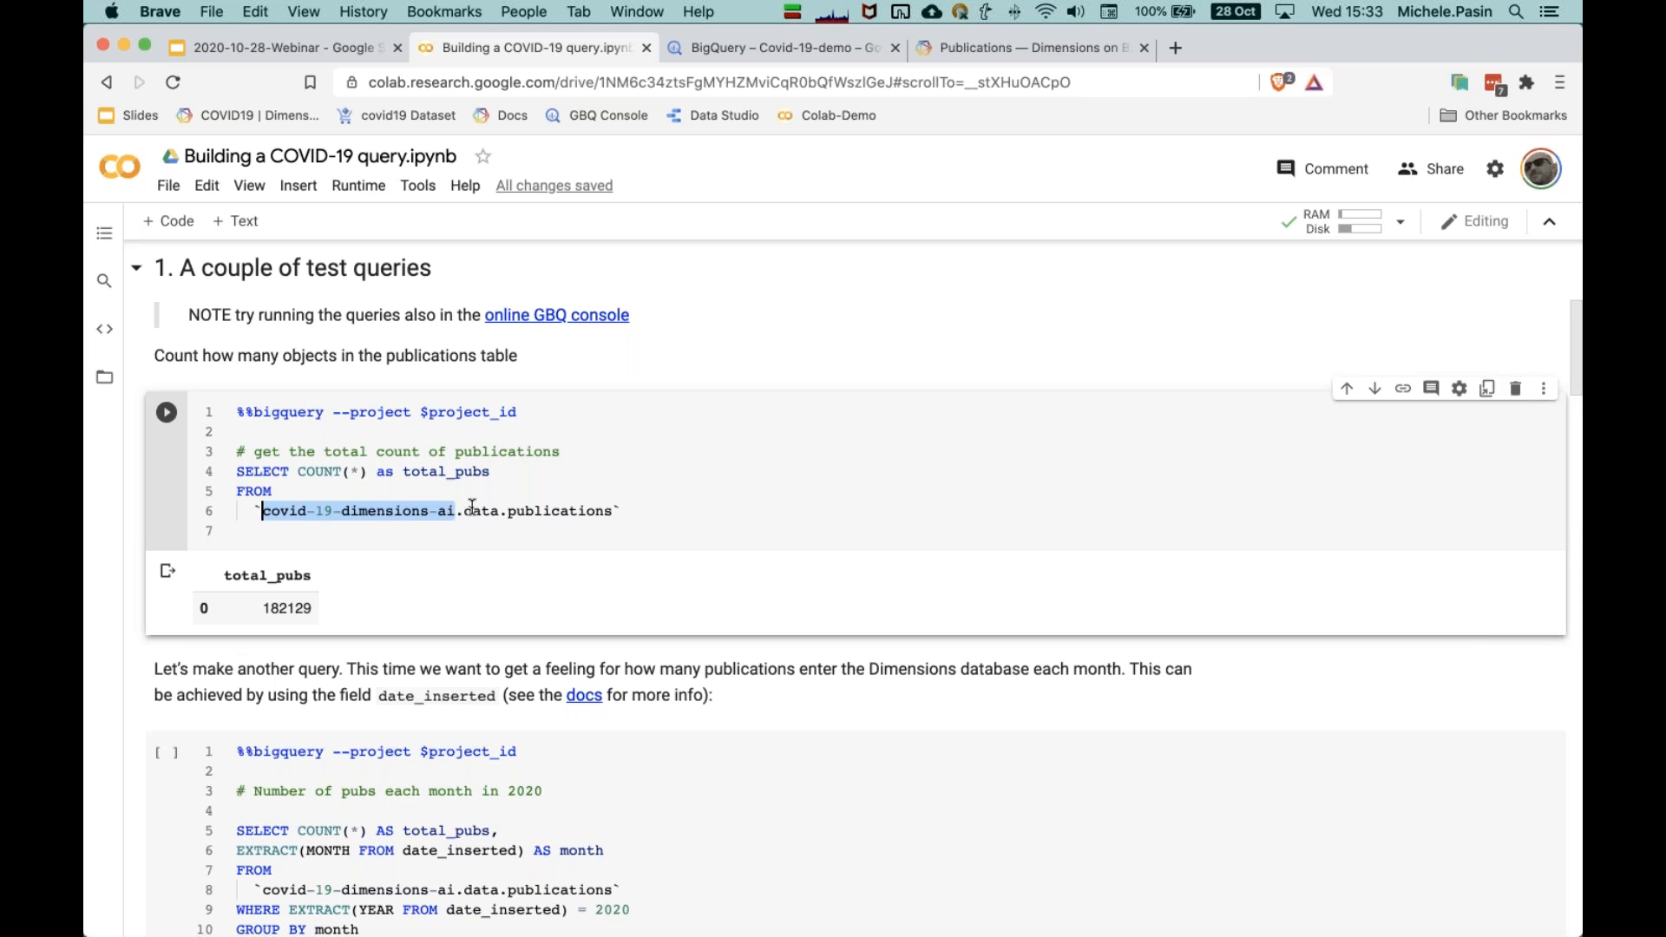
left_click(503, 510)
double_click(489, 510)
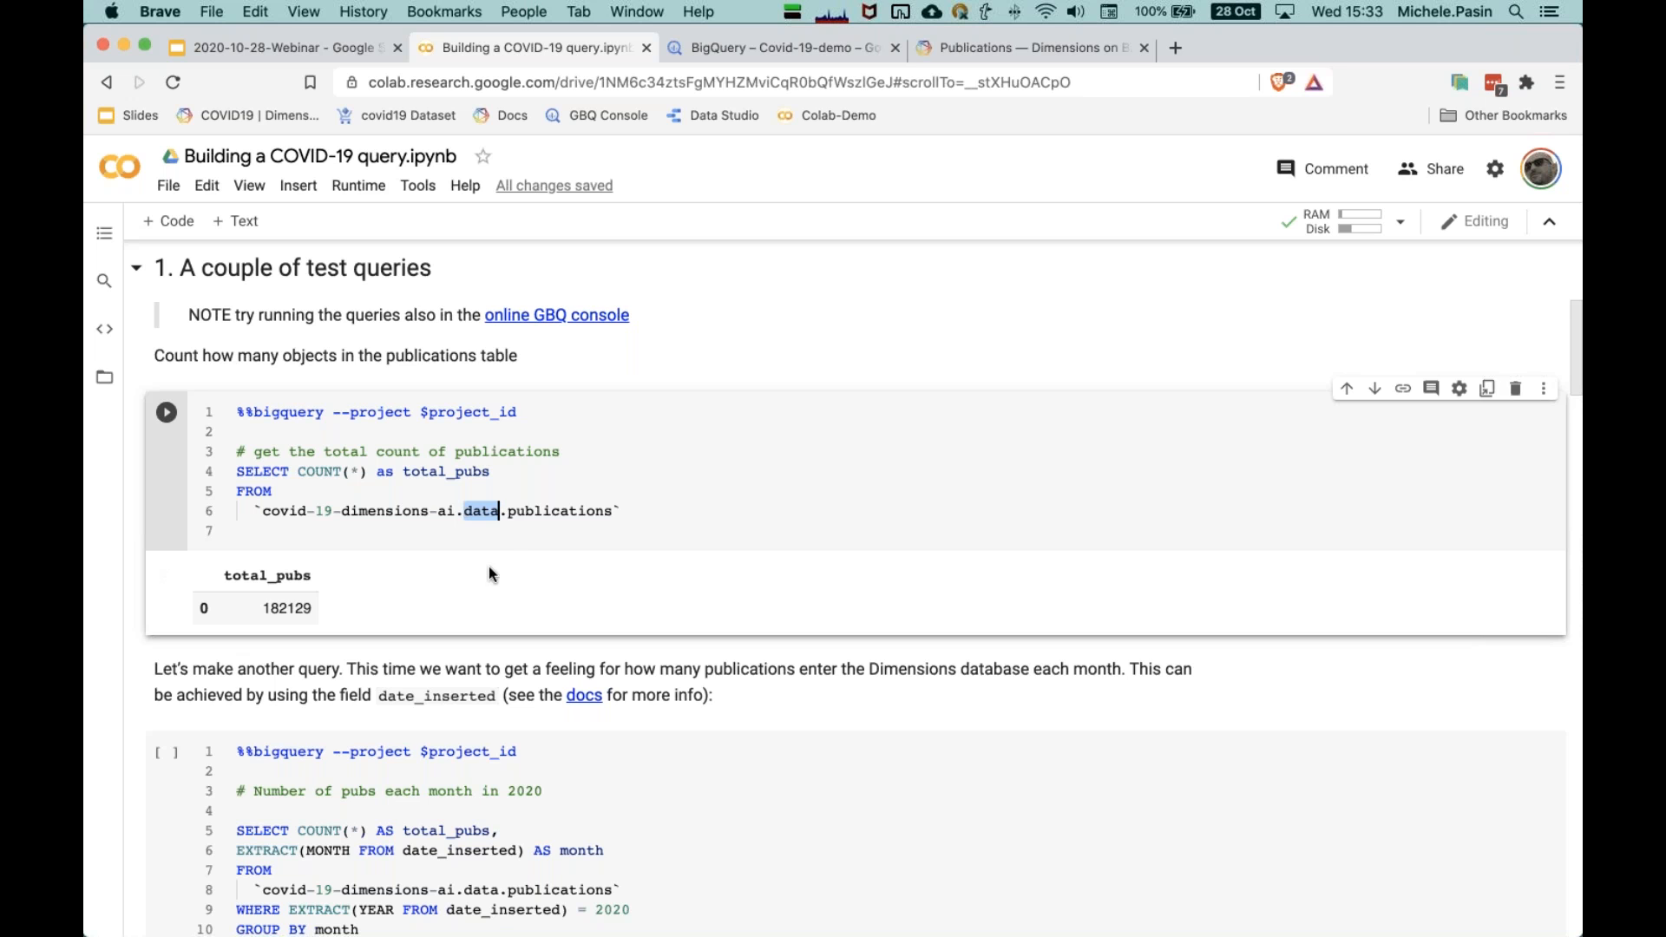
double_click(562, 511)
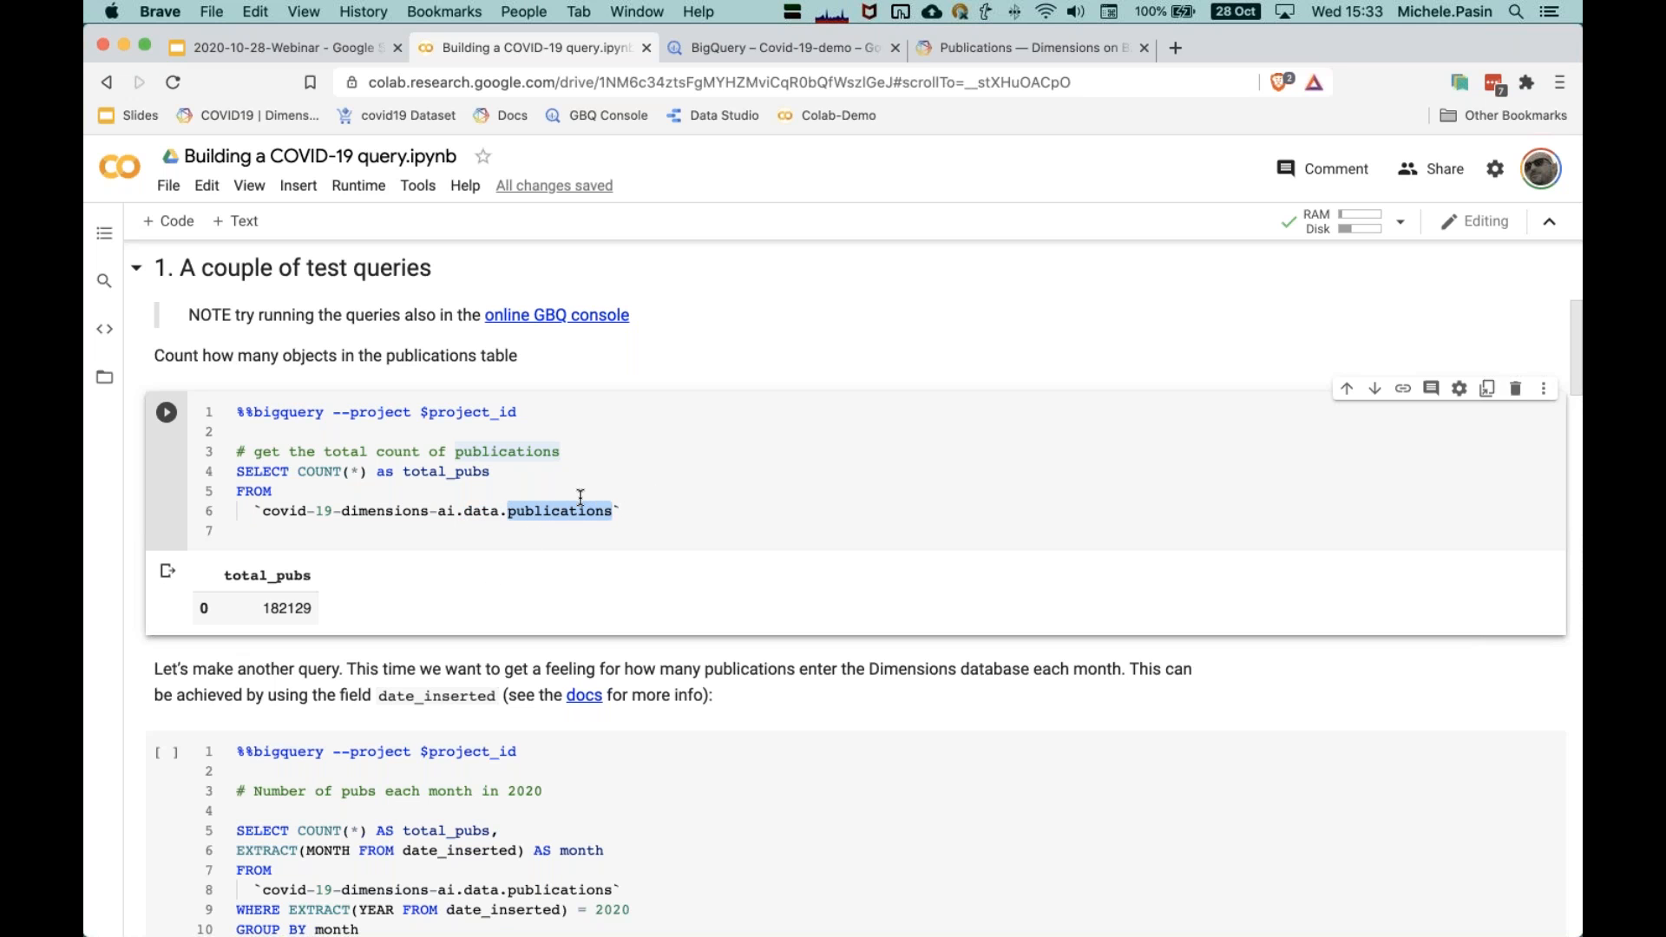
left_click(545, 474)
Step: Copy the SELECT COUNT(*) as total_pubs statement with its FROM clause from the first query cell
scroll(406, 486, "down", 1)
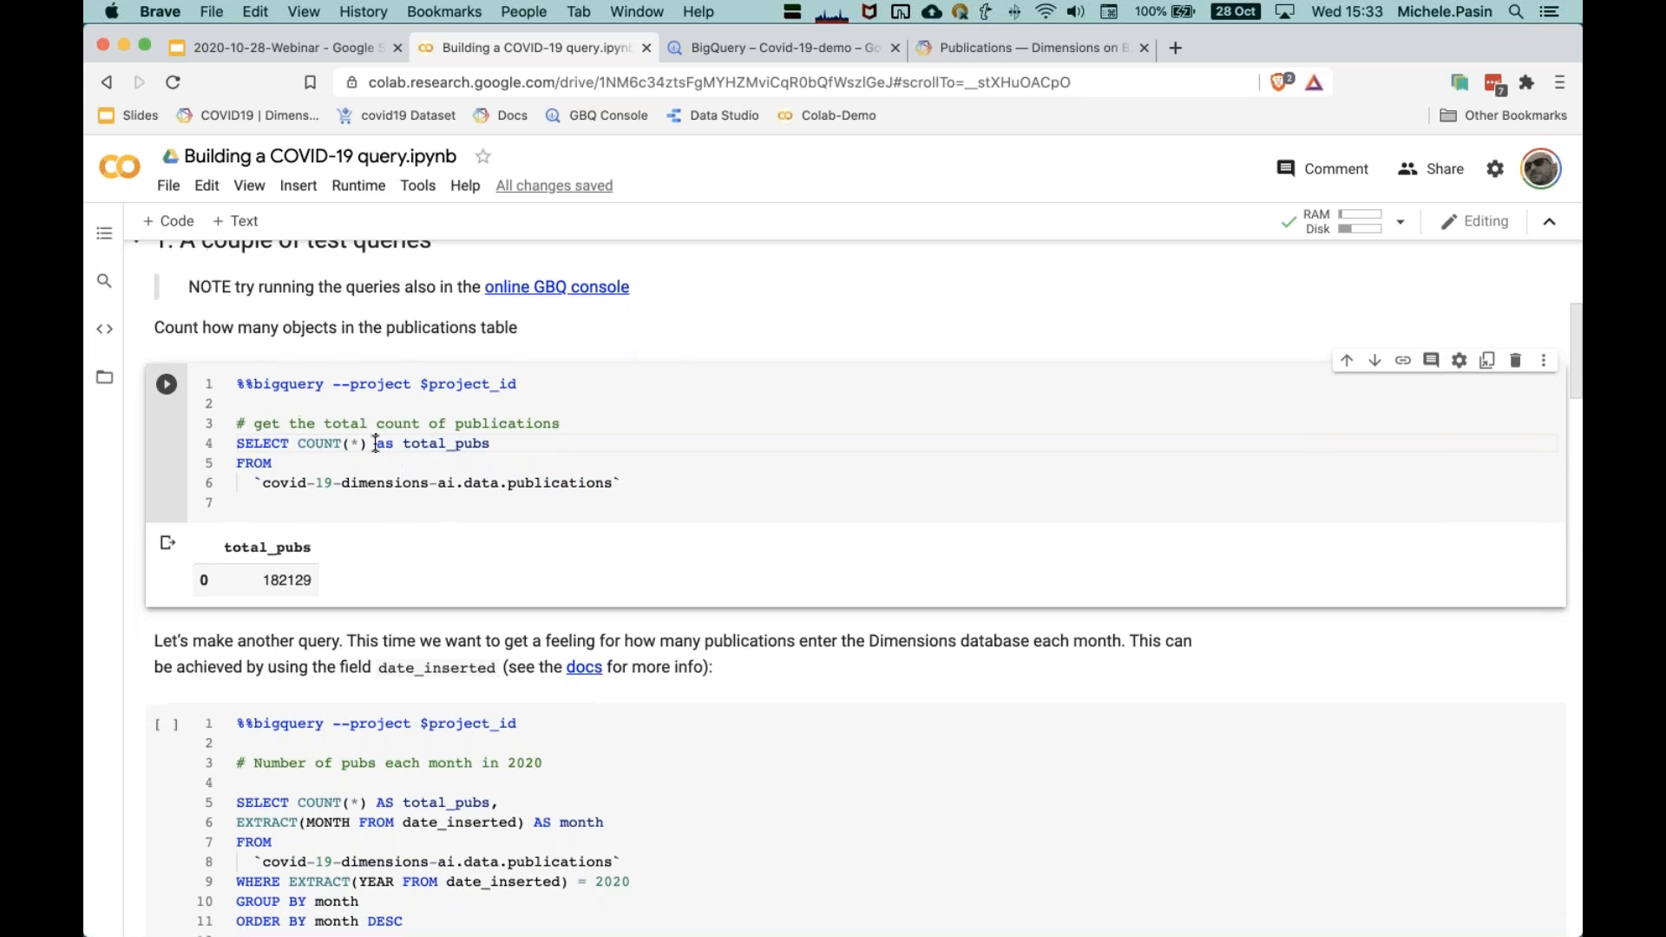
scroll(375, 443, "down", 1)
left_click(626, 464)
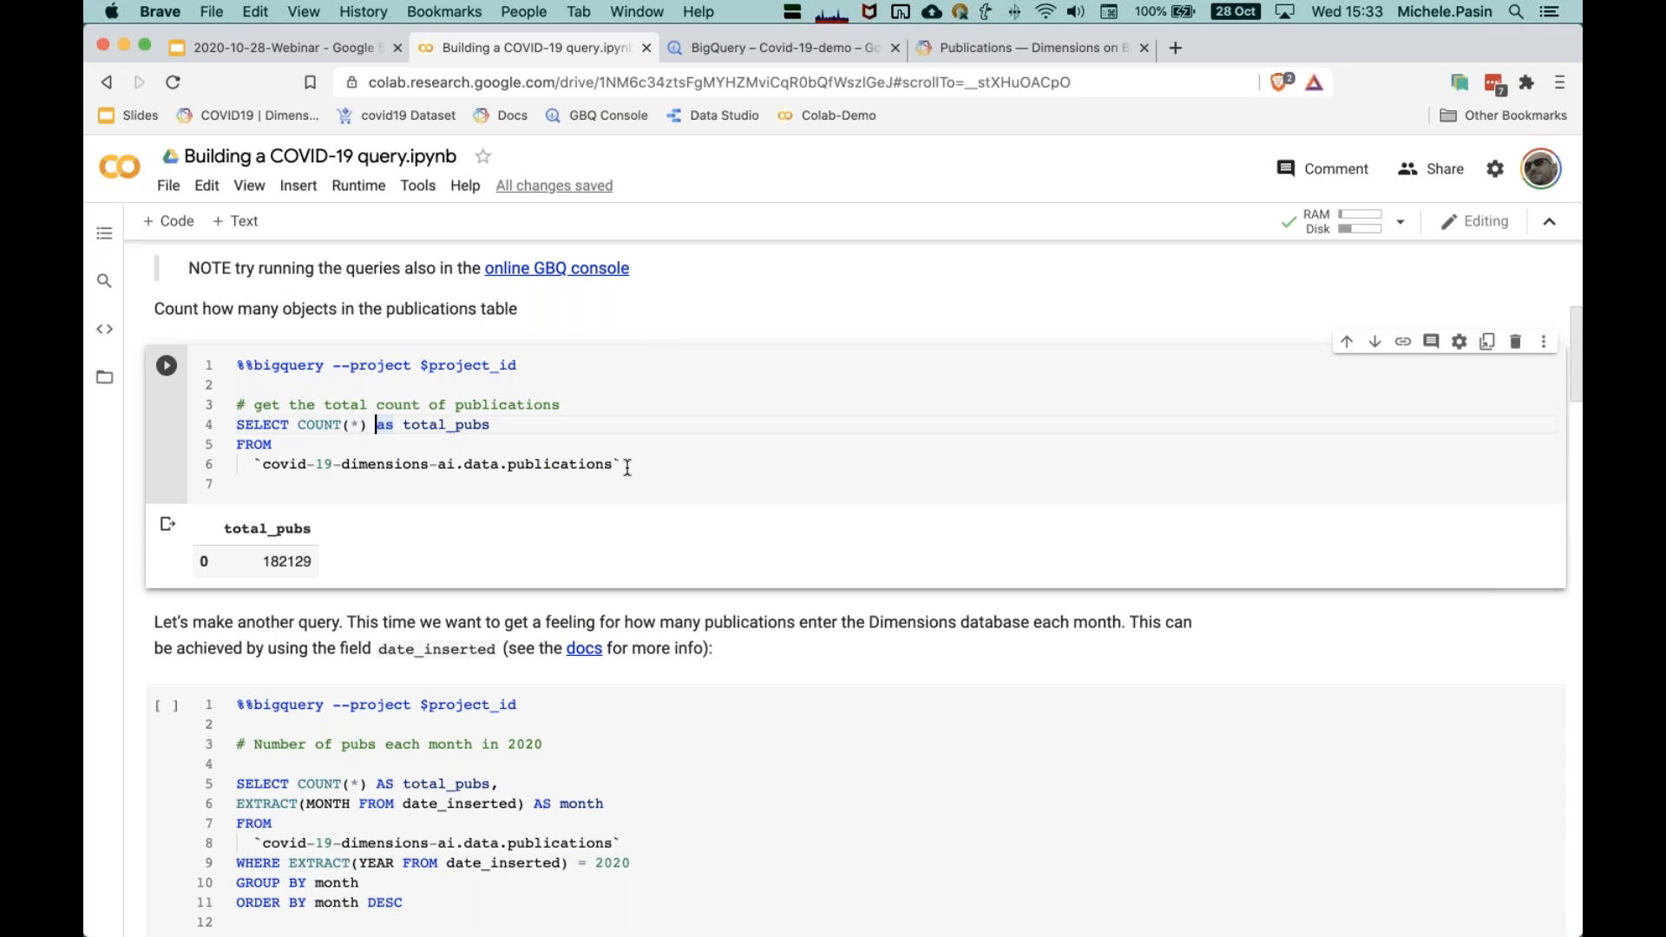
left_click_drag(211, 466, 209, 434)
key("super+c")
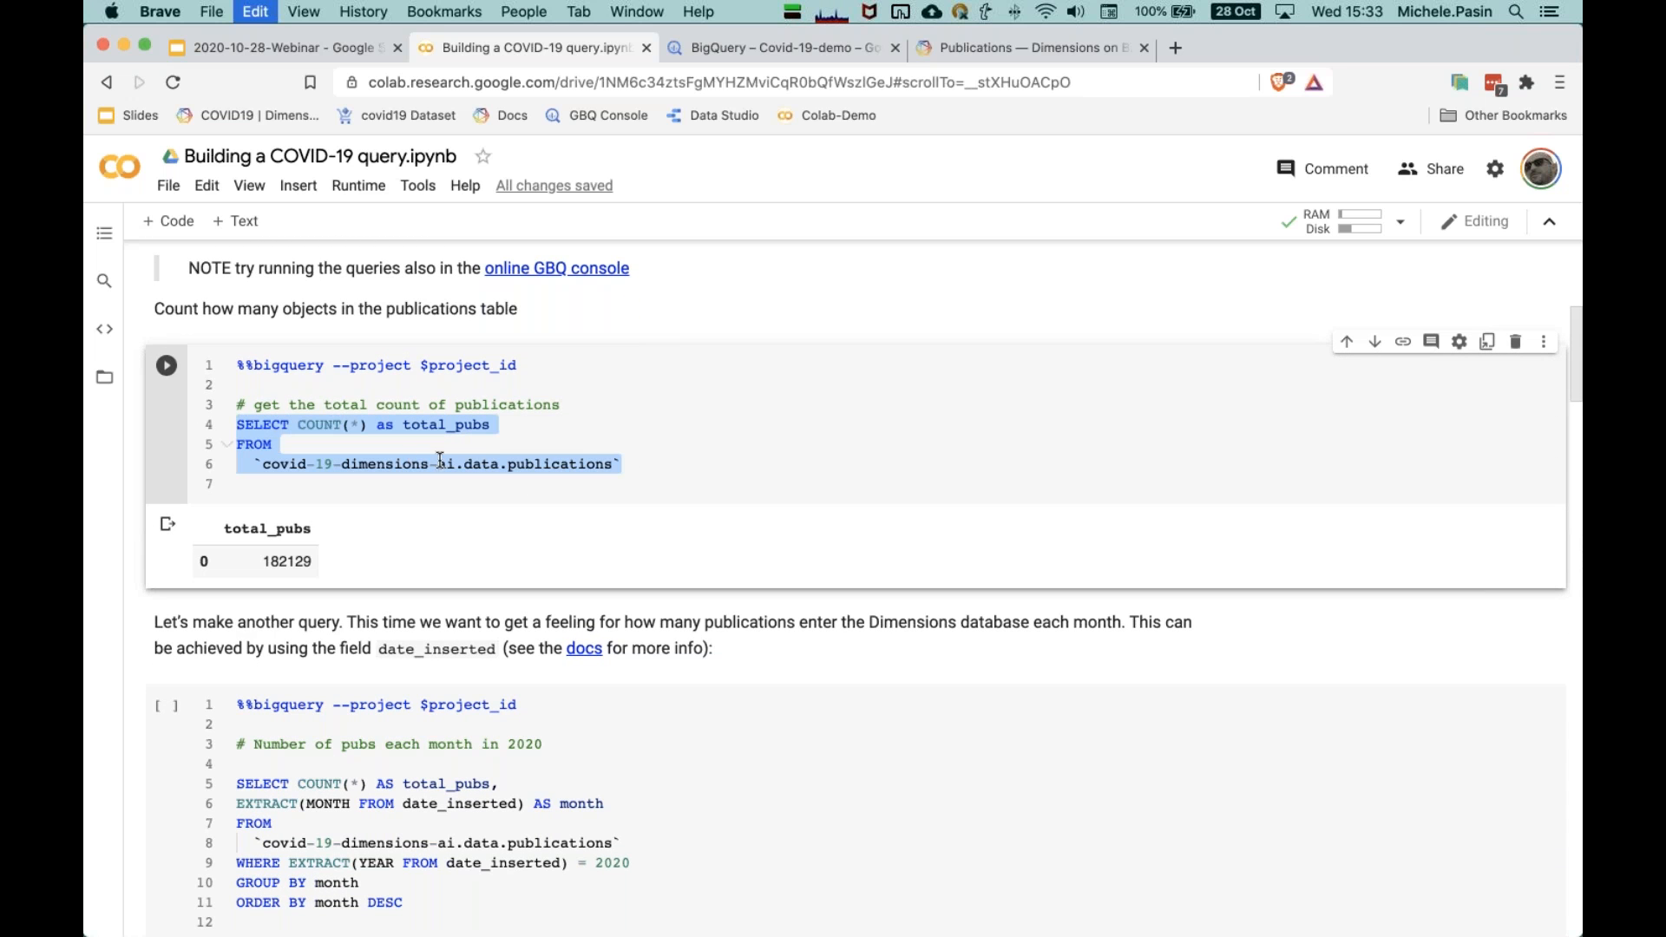
Step: Switch to the BigQuery console, run the copied publications count query in the query editor and dismiss the Data Catalogue suggestion
scroll(399, 453, "up", 3)
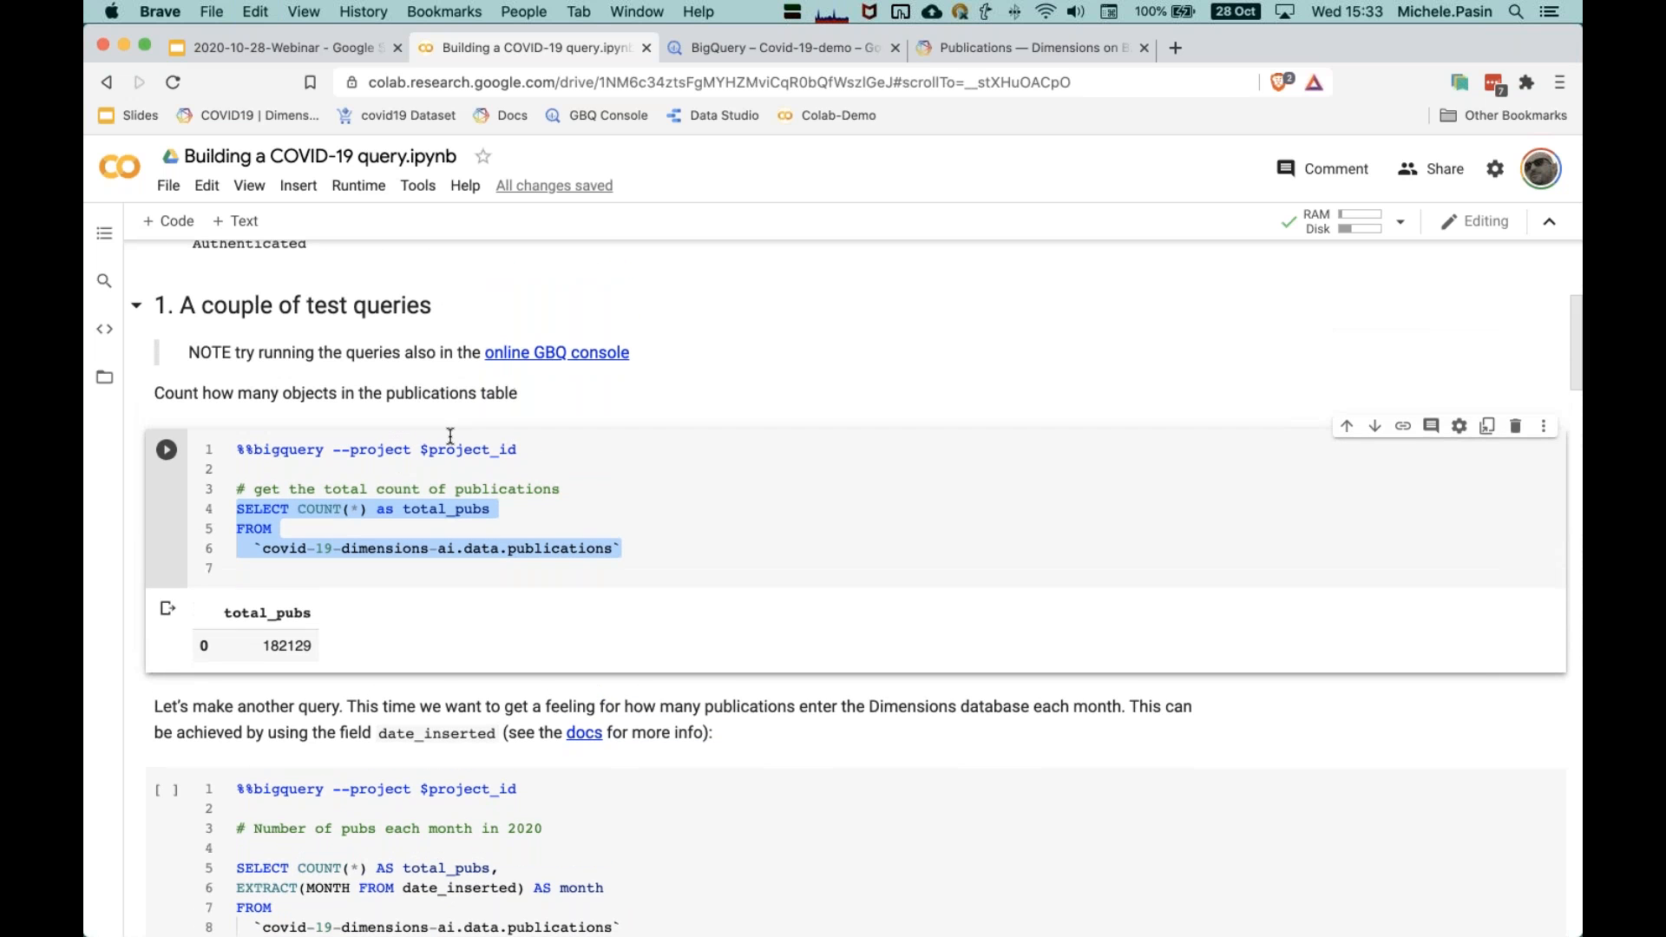
left_click(784, 51)
left_click(610, 401)
key("super+v")
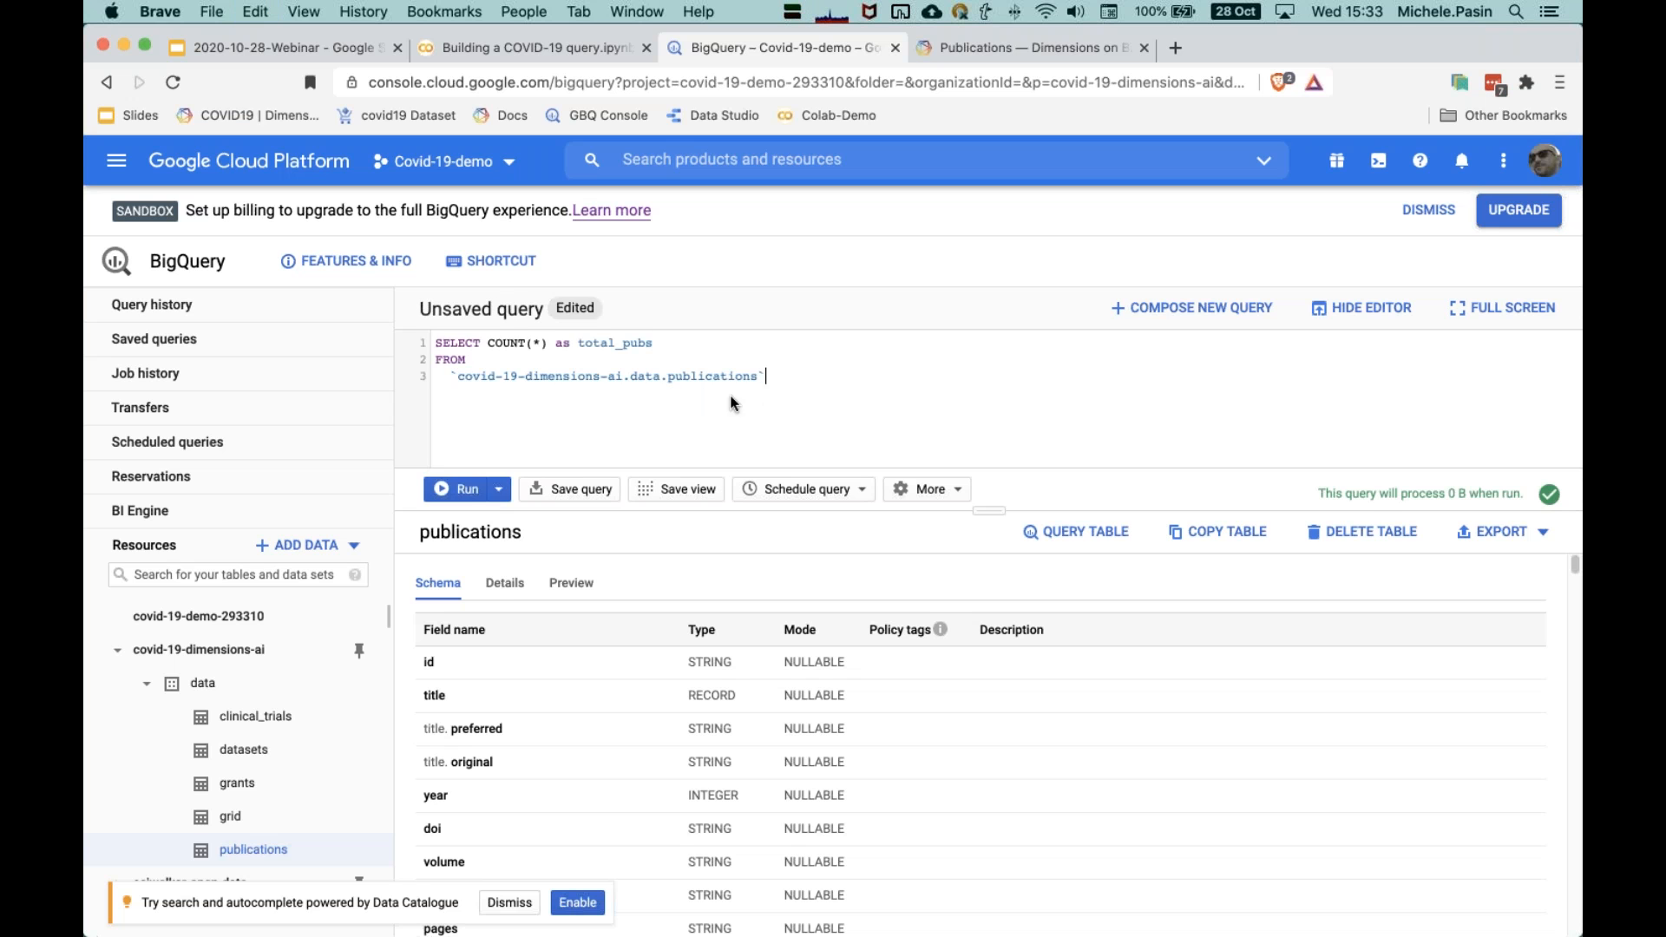
key("super+Return")
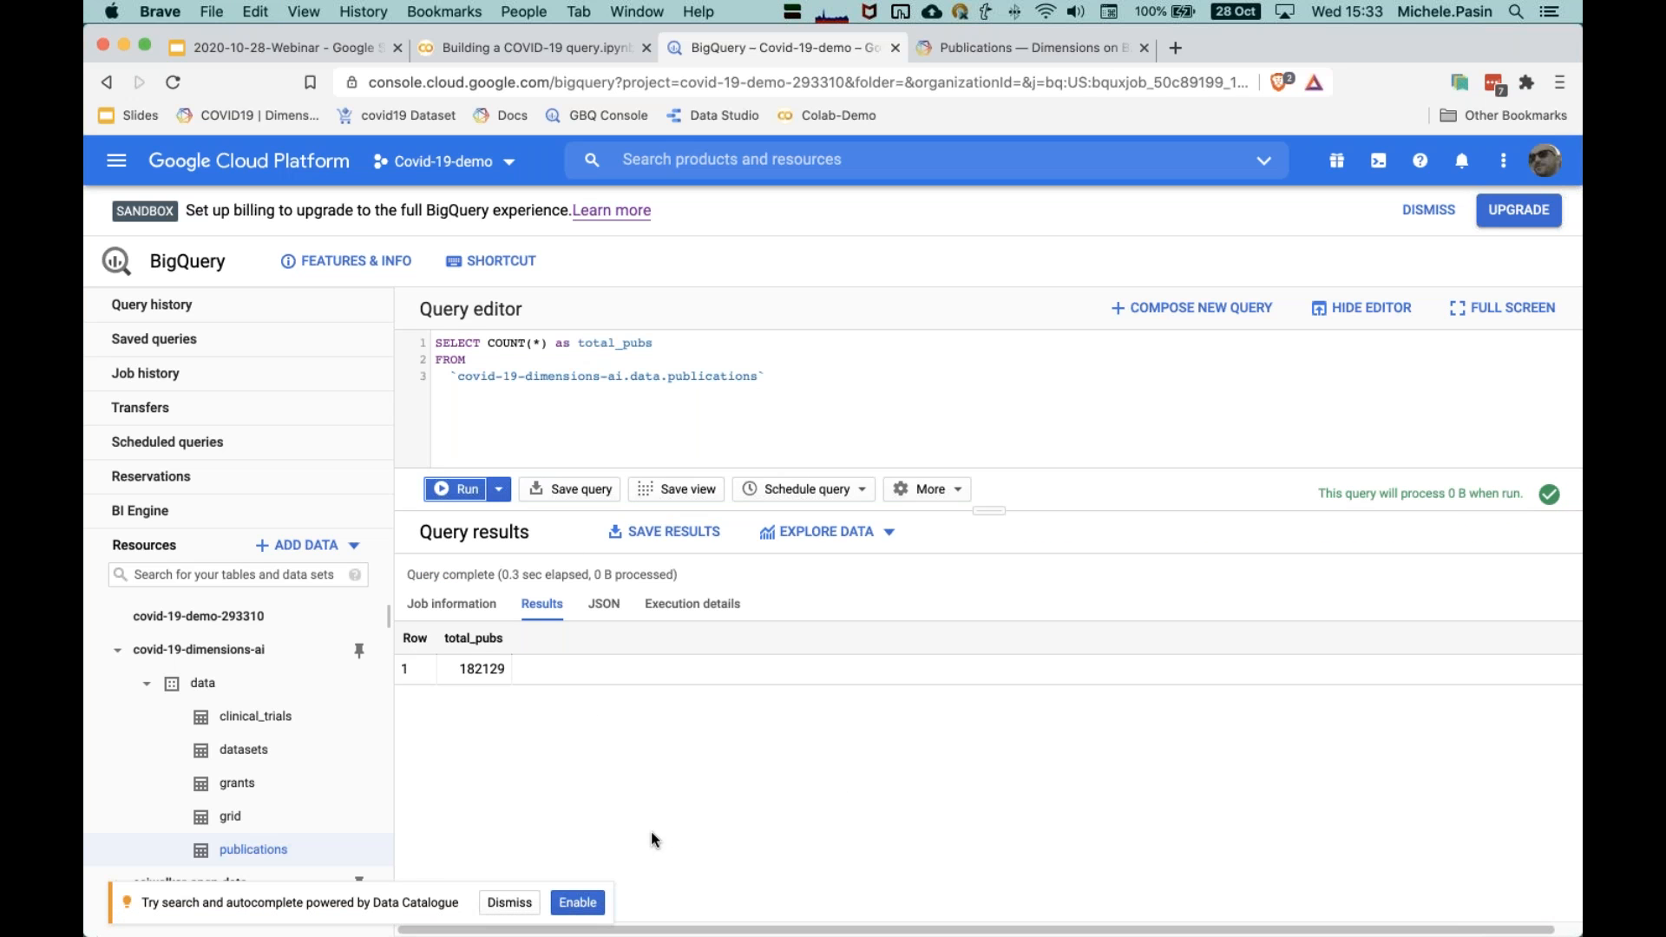
left_click(510, 902)
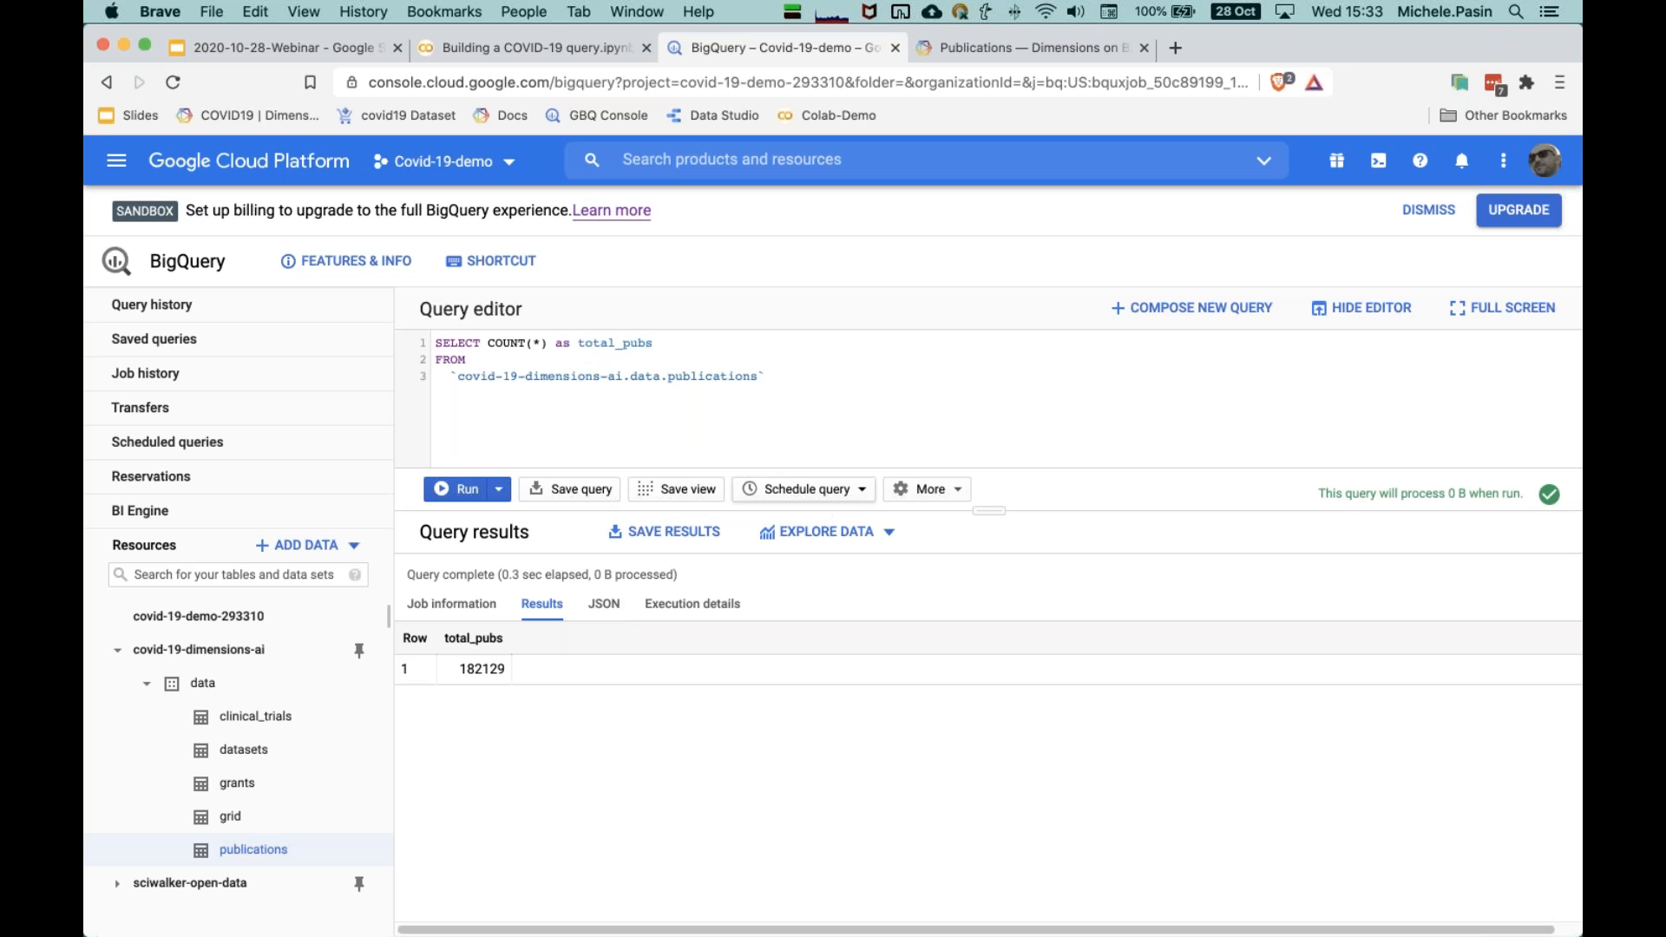
Step: Look at the options for saving the current query and the additional query settings, without saving anything
left_click(572, 490)
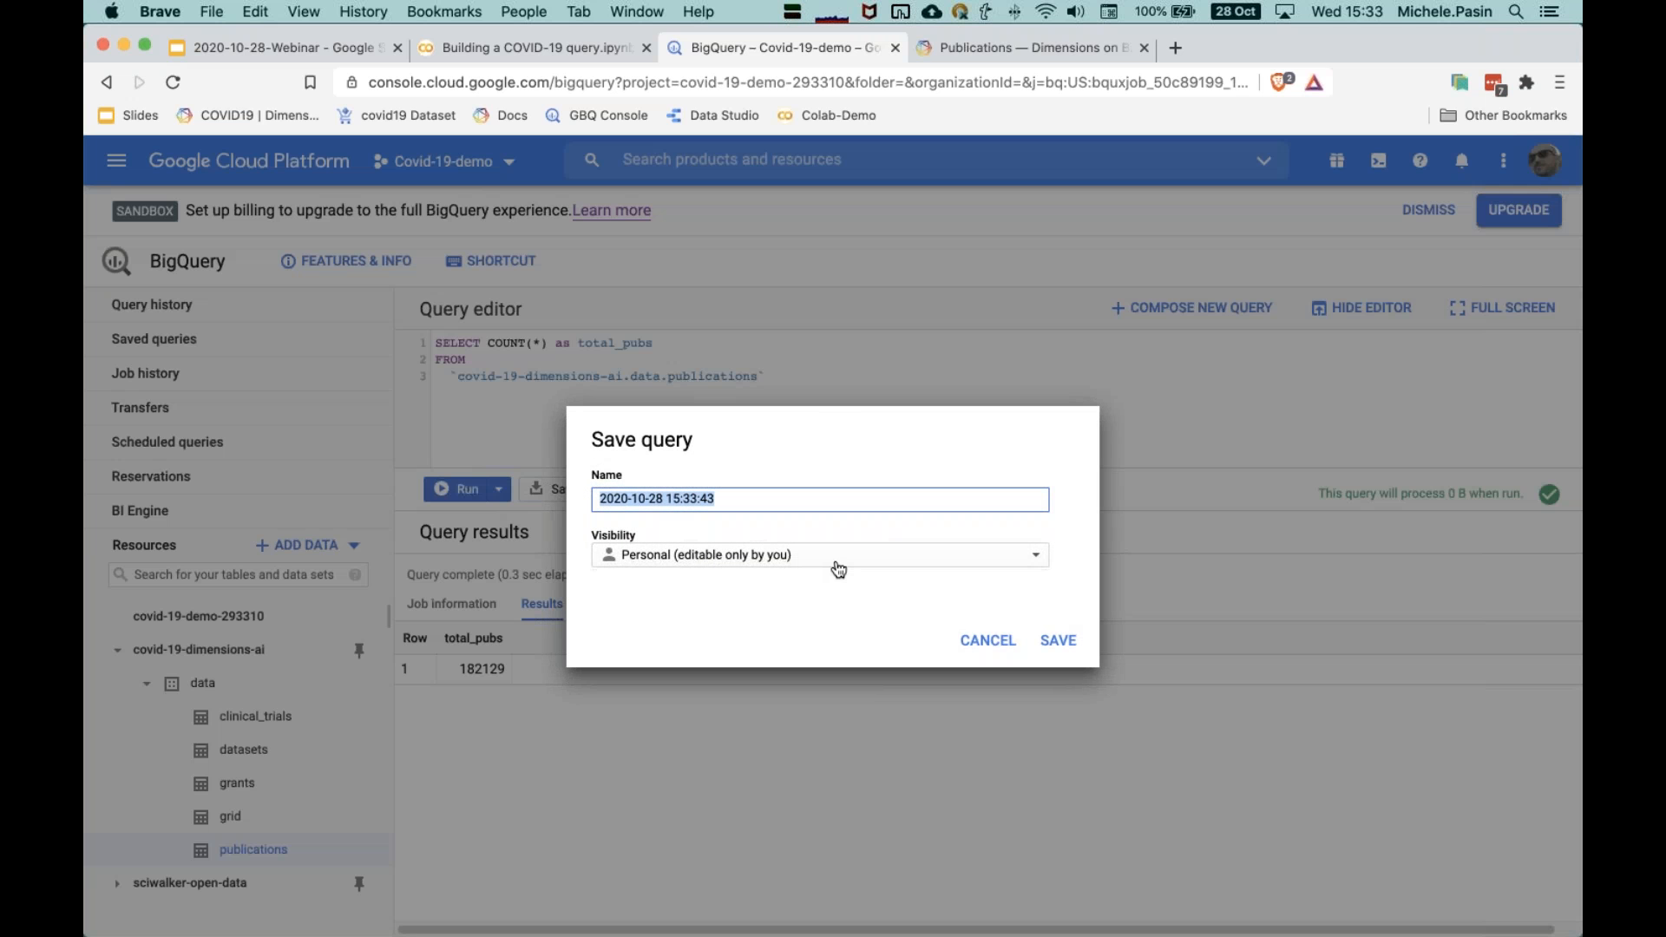
left_click(981, 652)
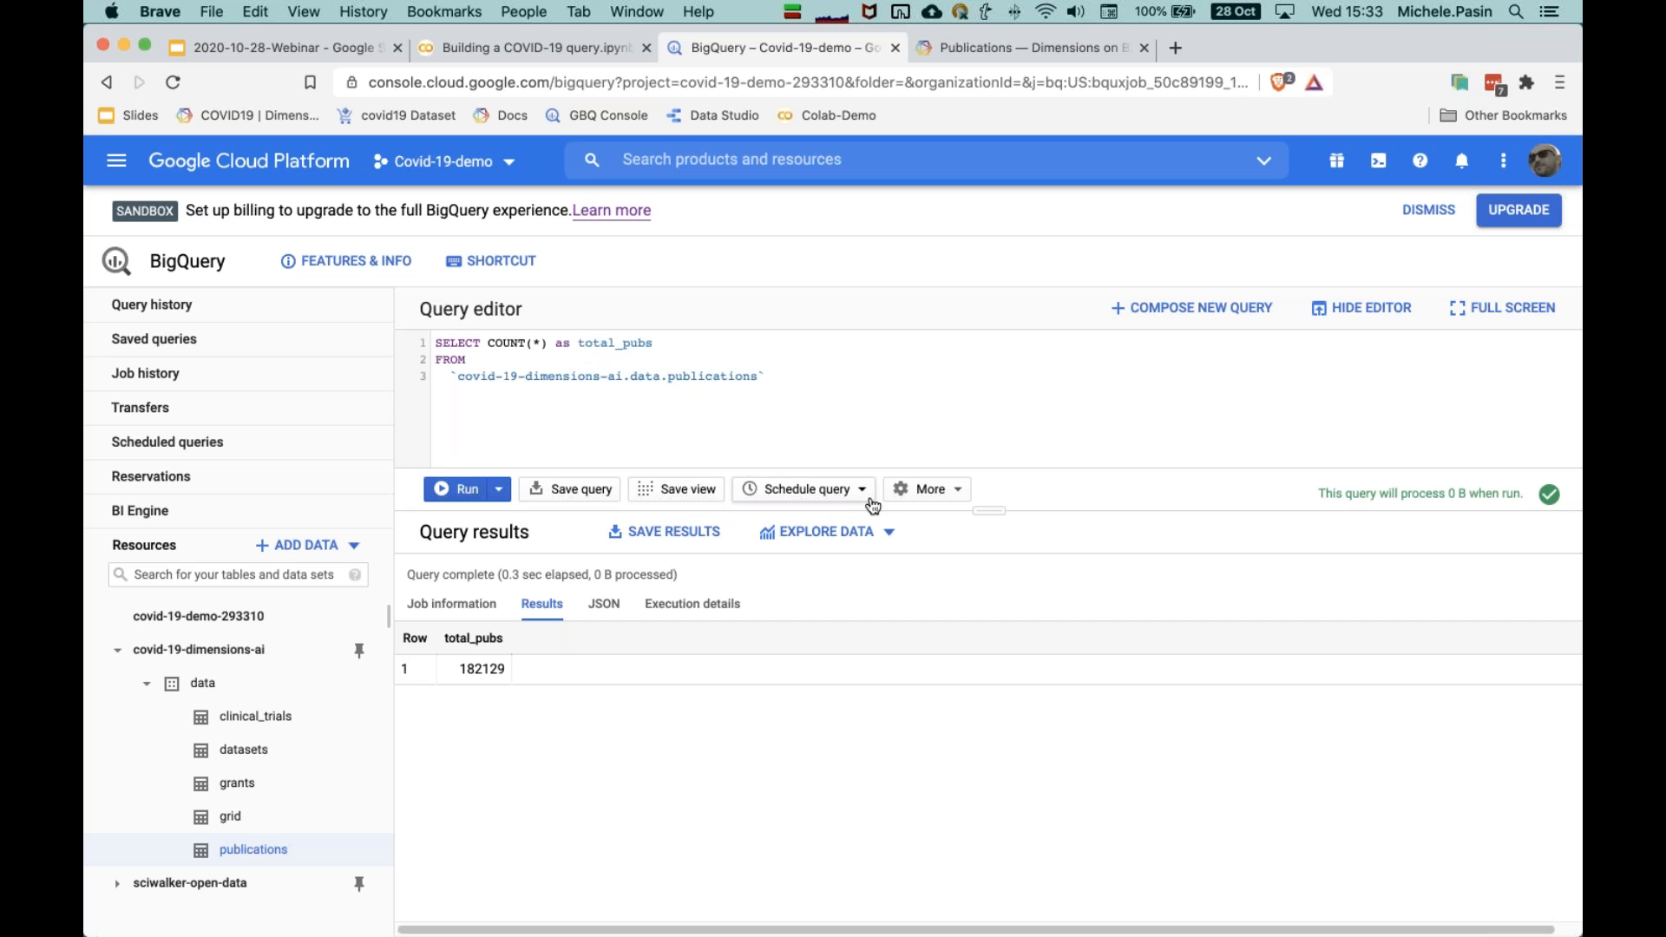
left_click(960, 496)
left_click(894, 430)
Step: Review the available destinations for saving the query results, down to Google Sheets and Copy to Clipboard, without saving
left_click(664, 531)
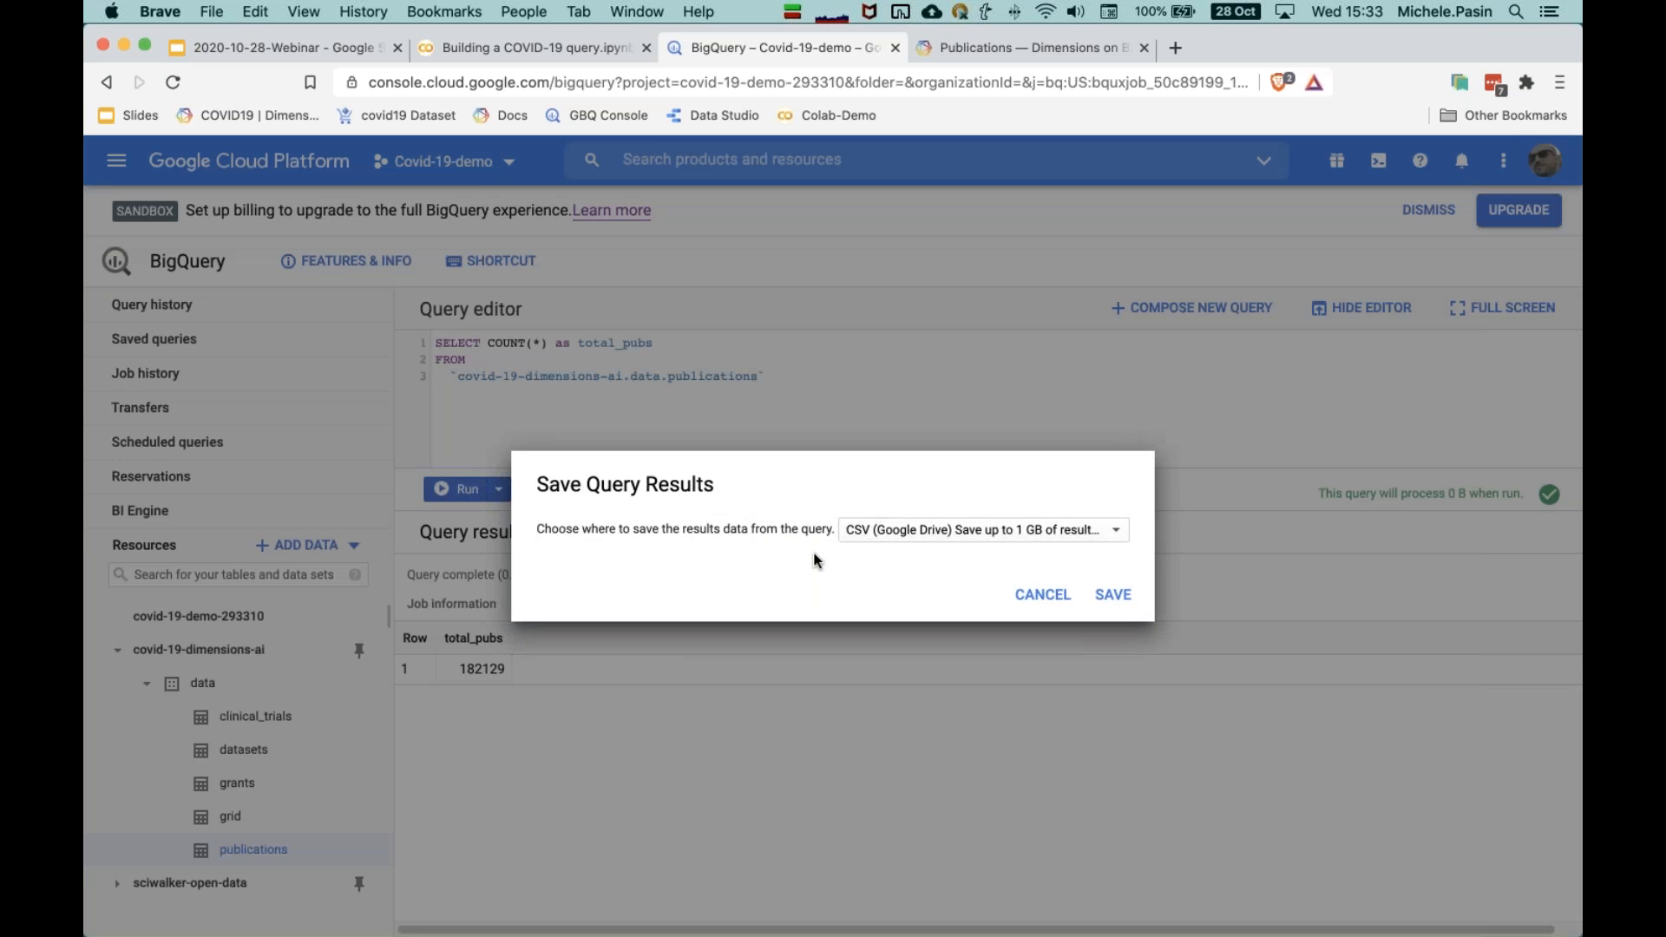
left_click(1030, 531)
scroll(1015, 796, "down", 2)
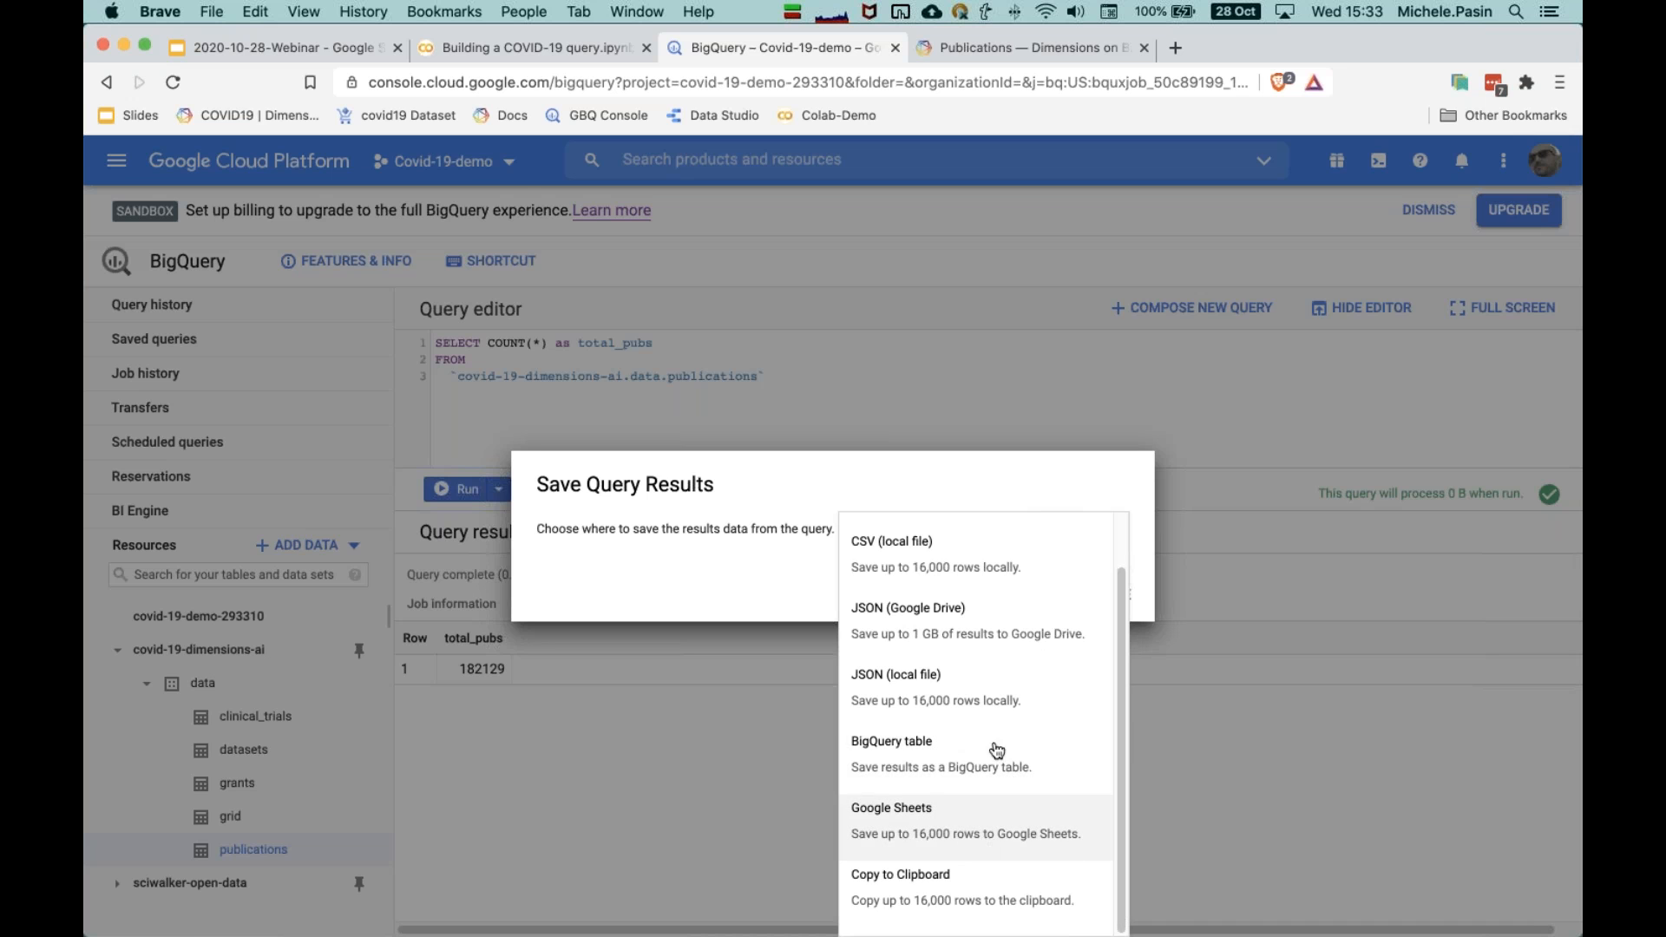
left_click(945, 378)
left_click(945, 377)
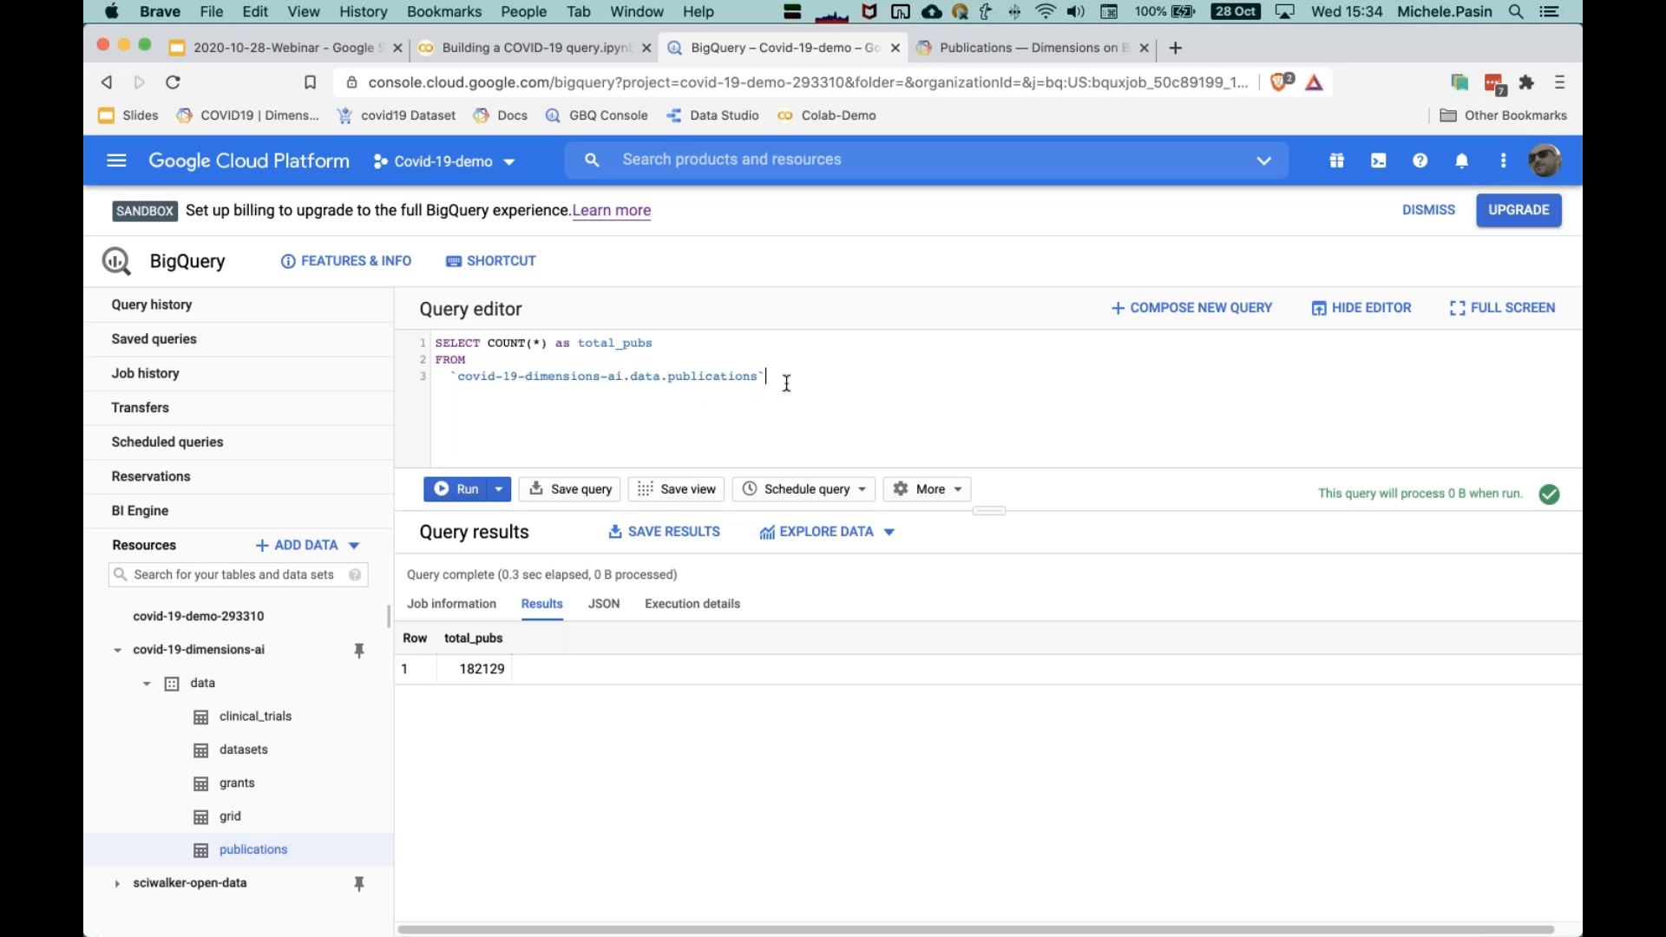
Step: Highlight the FROM clause with the publications table in the query editor and enlarge the page to 110%
left_click(759, 382)
left_click_drag(789, 379, 529, 364)
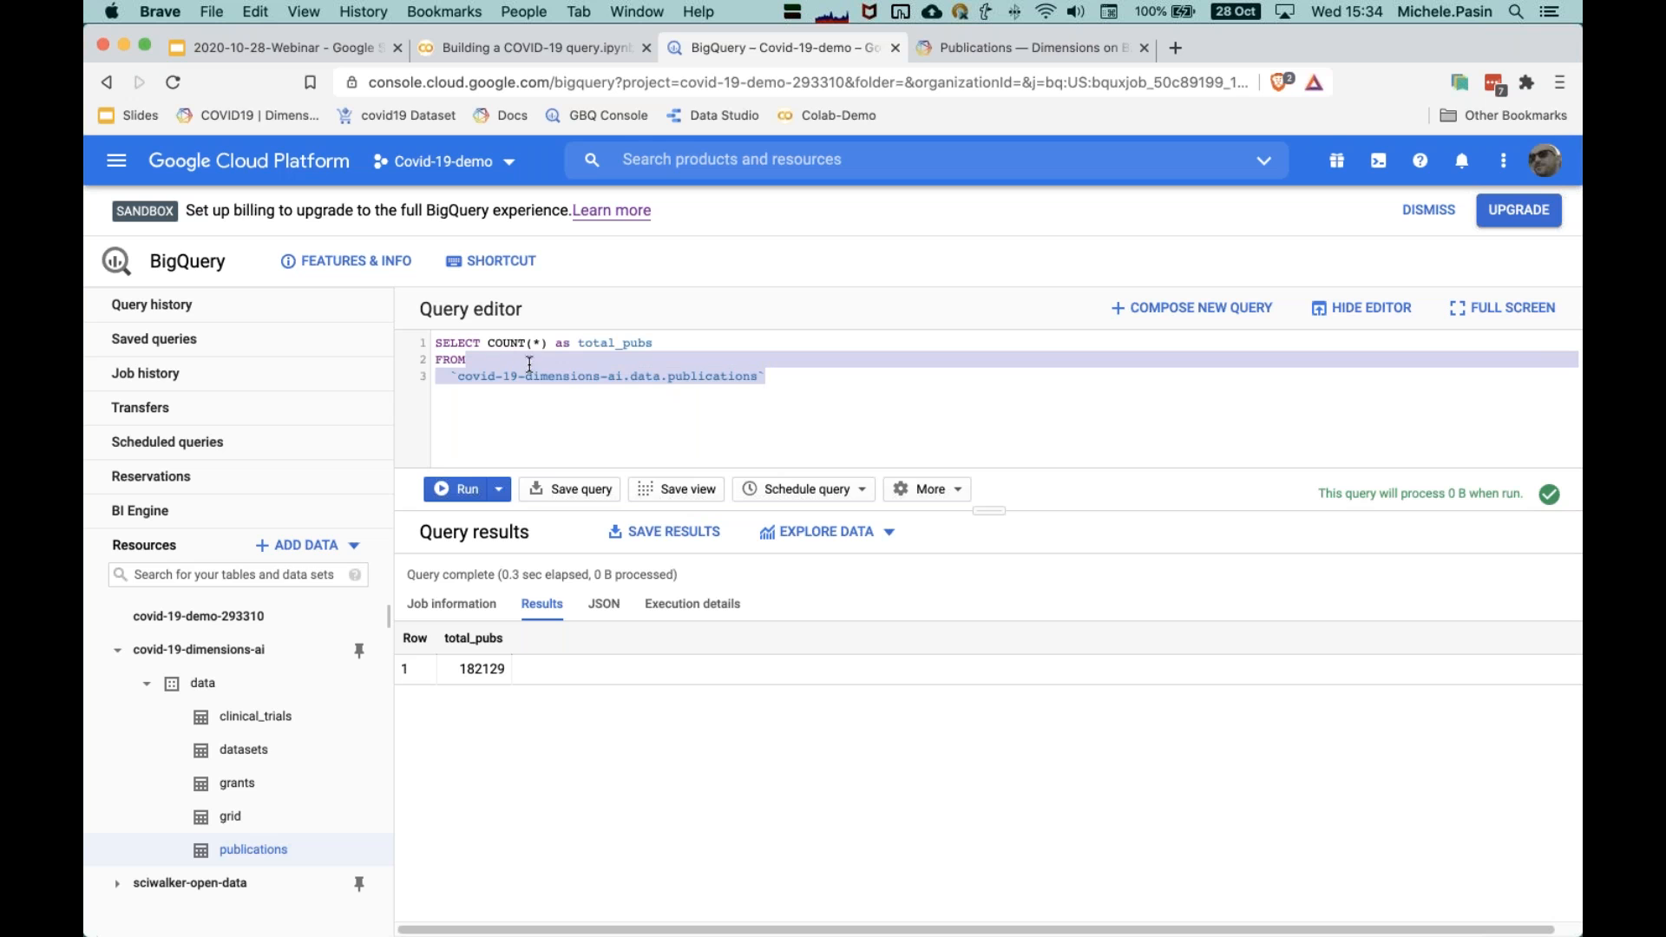
key("super+plus")
left_click(656, 399)
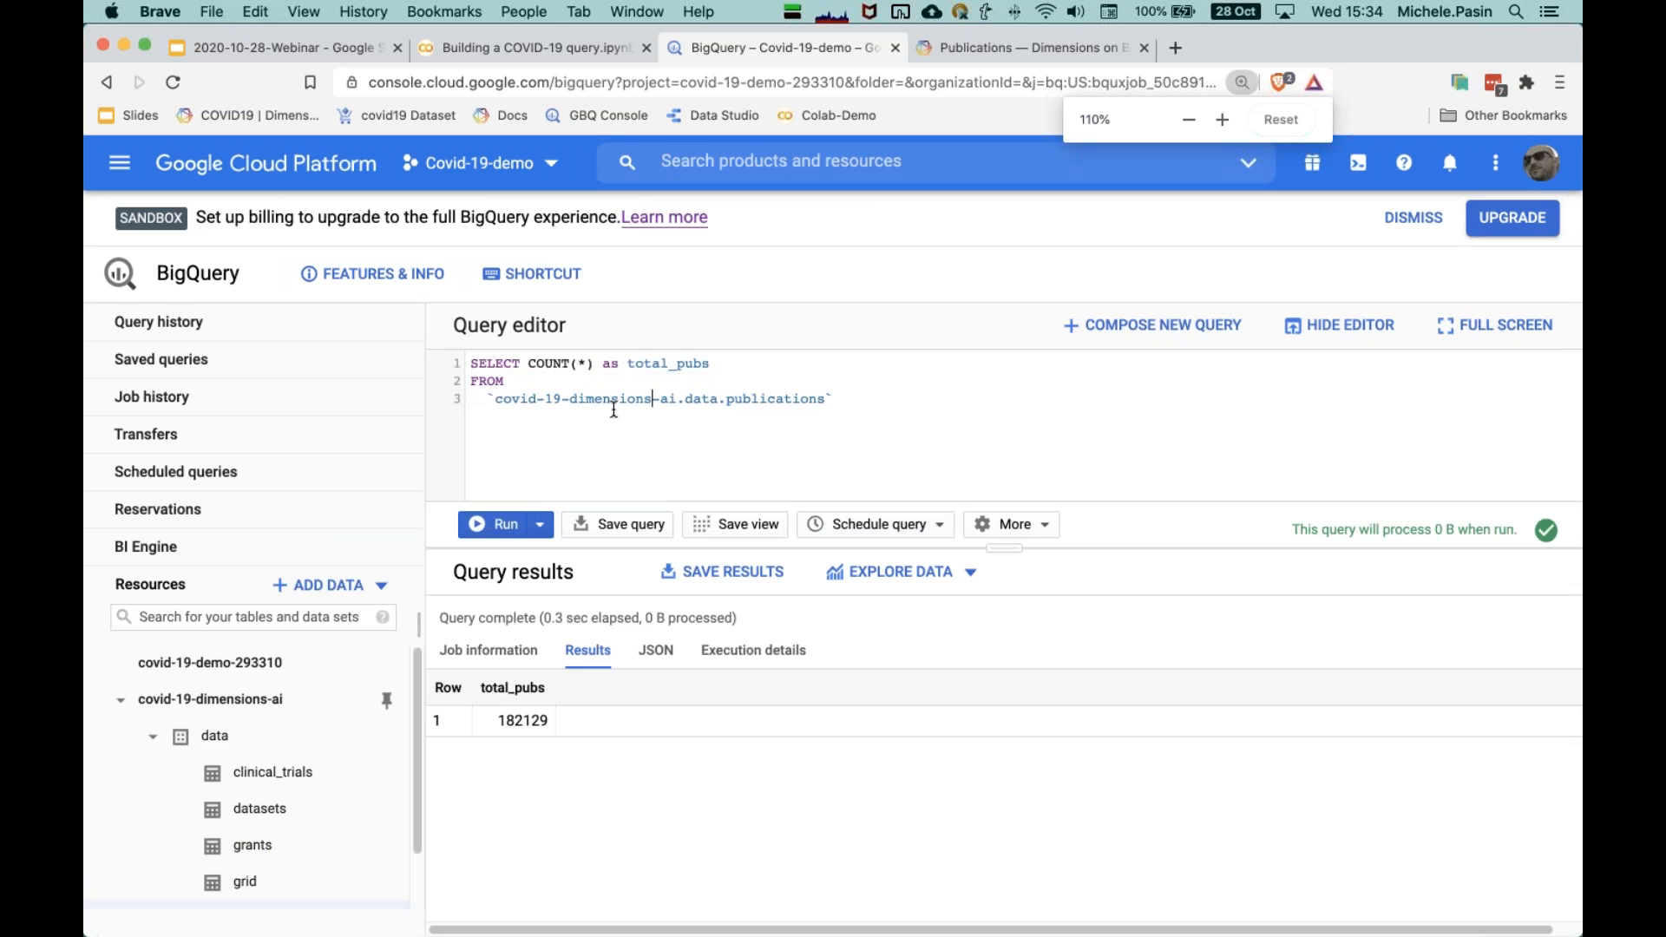
scroll(298, 770, "down", 1)
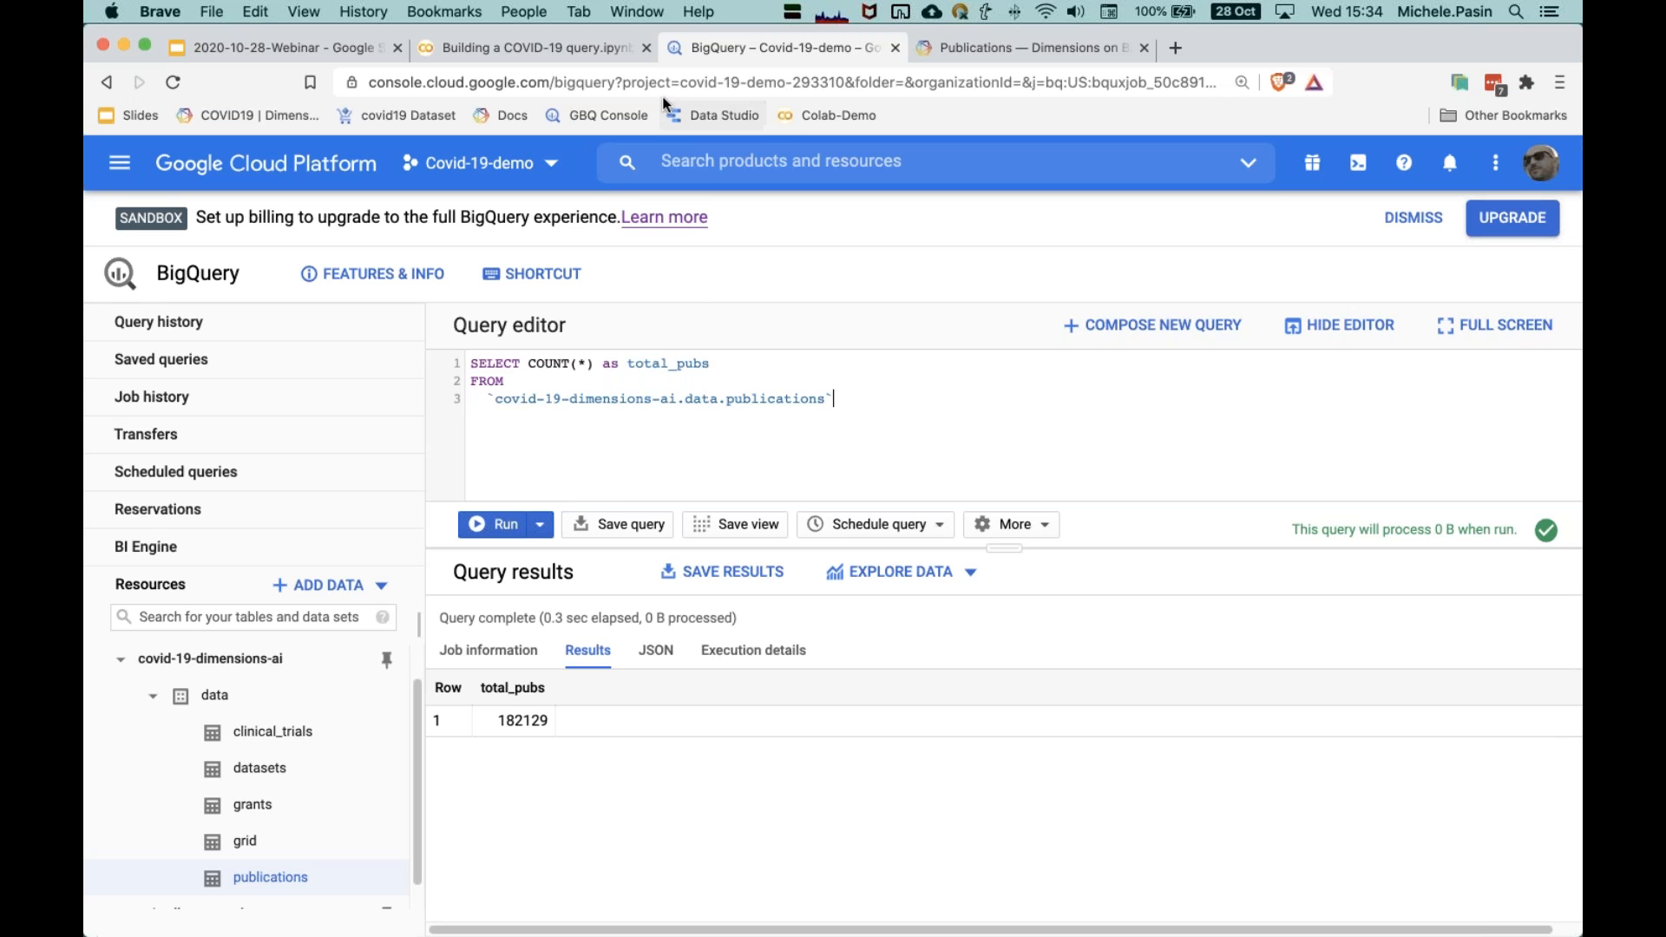
Step: Switch to the Colab notebook and copy the query counting publications per month in 2020, from SELECT through ORDER BY month DESC
left_click(556, 48)
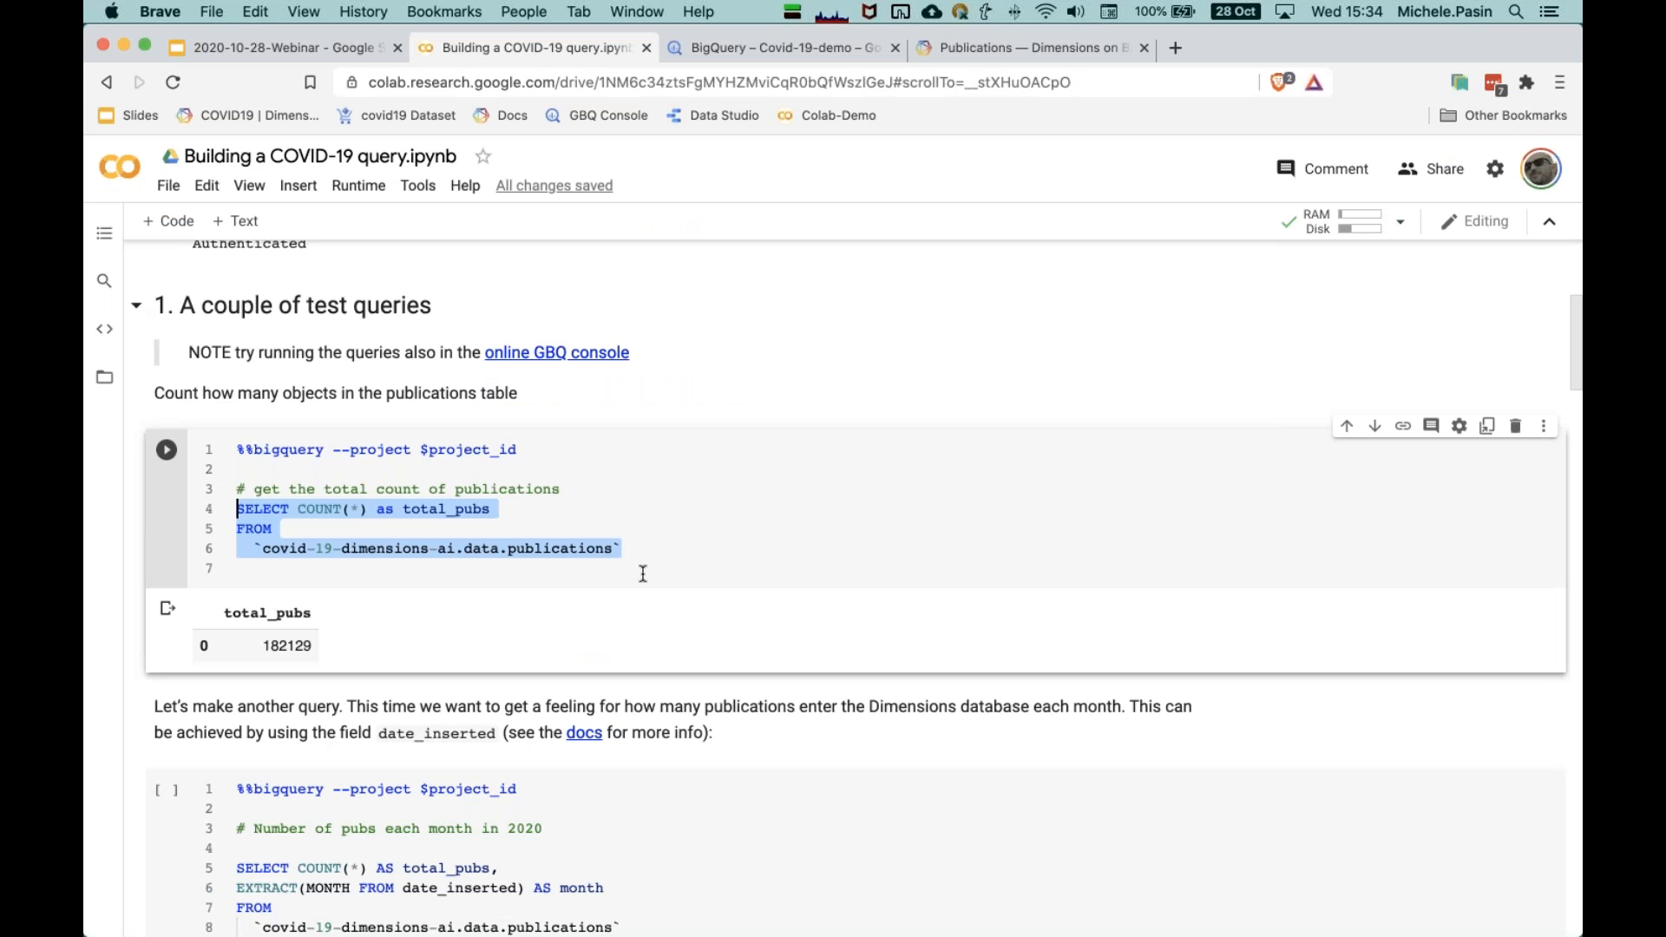
scroll(643, 574, "down", 5)
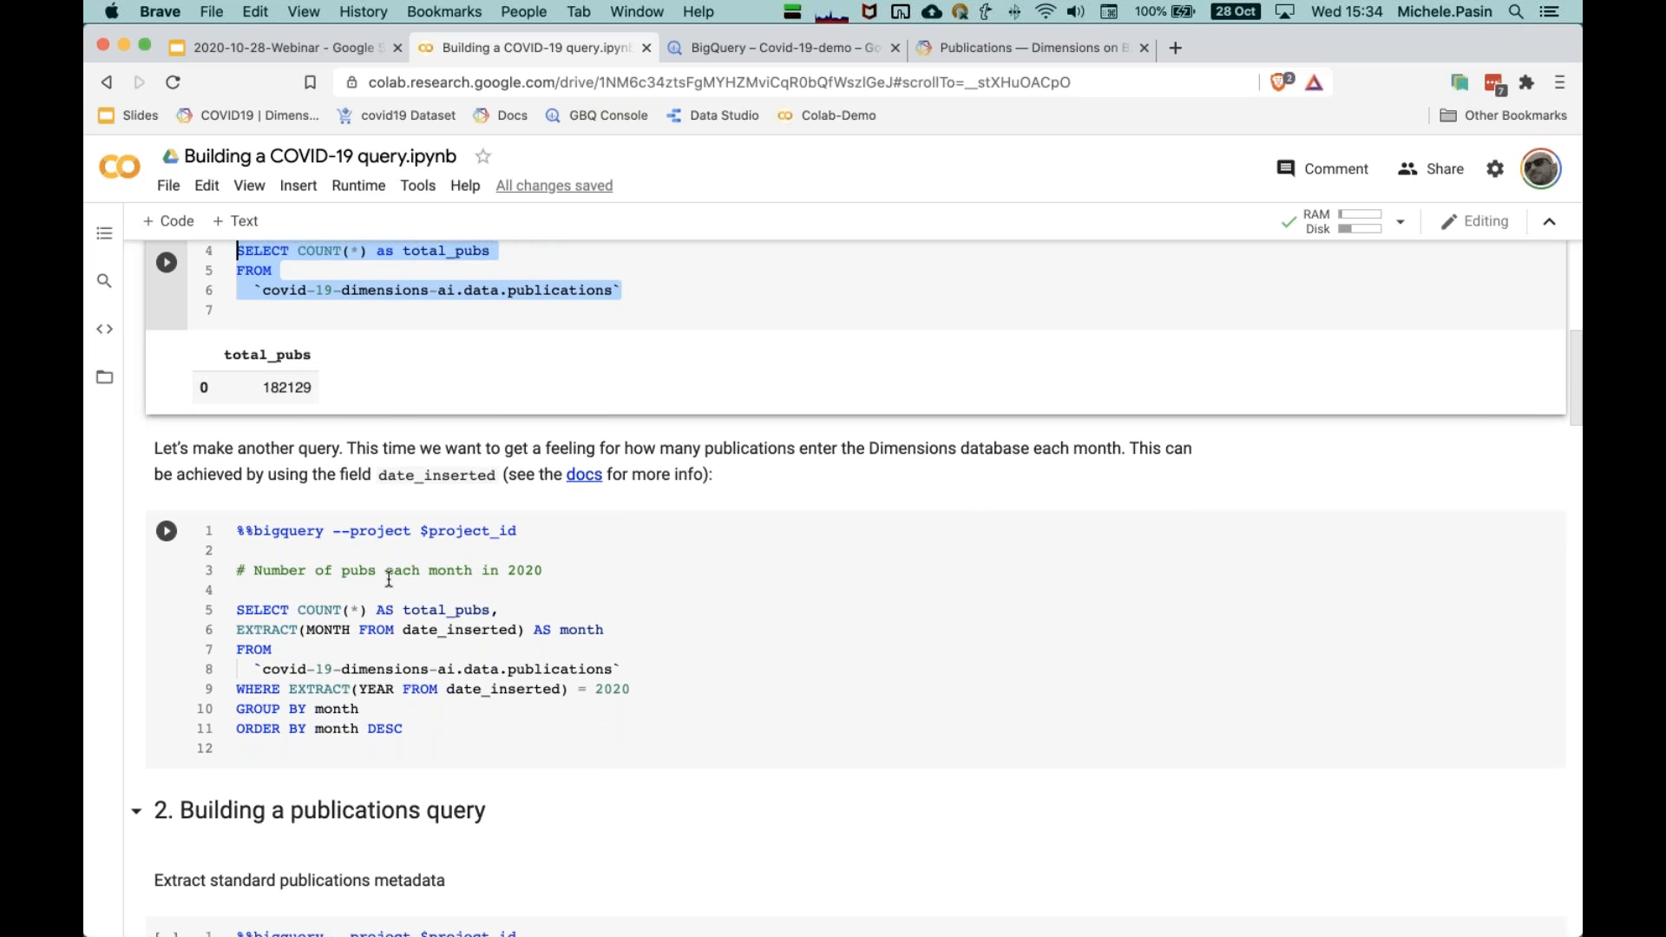
left_click(399, 667)
left_click_drag(412, 729, 195, 599)
key("super+c")
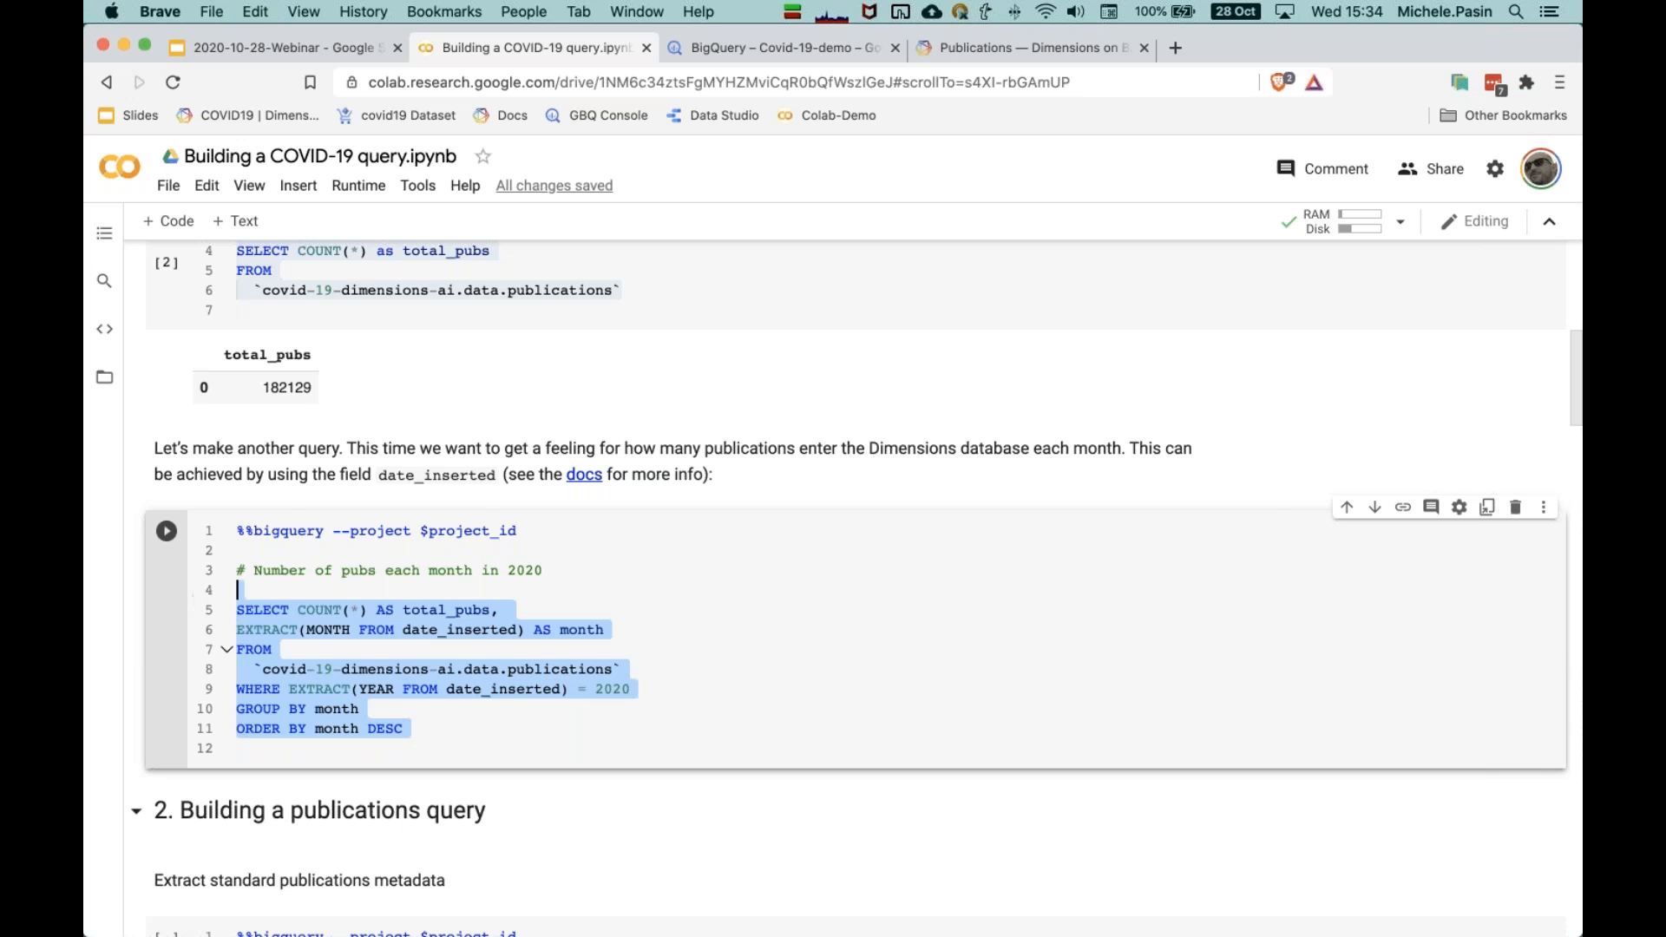
Step: Switch to the BigQuery console, replace the editor's query with the copied monthly publications query and remove its empty first line
left_click(794, 59)
left_click(749, 425)
key("super+a")
key("super+v")
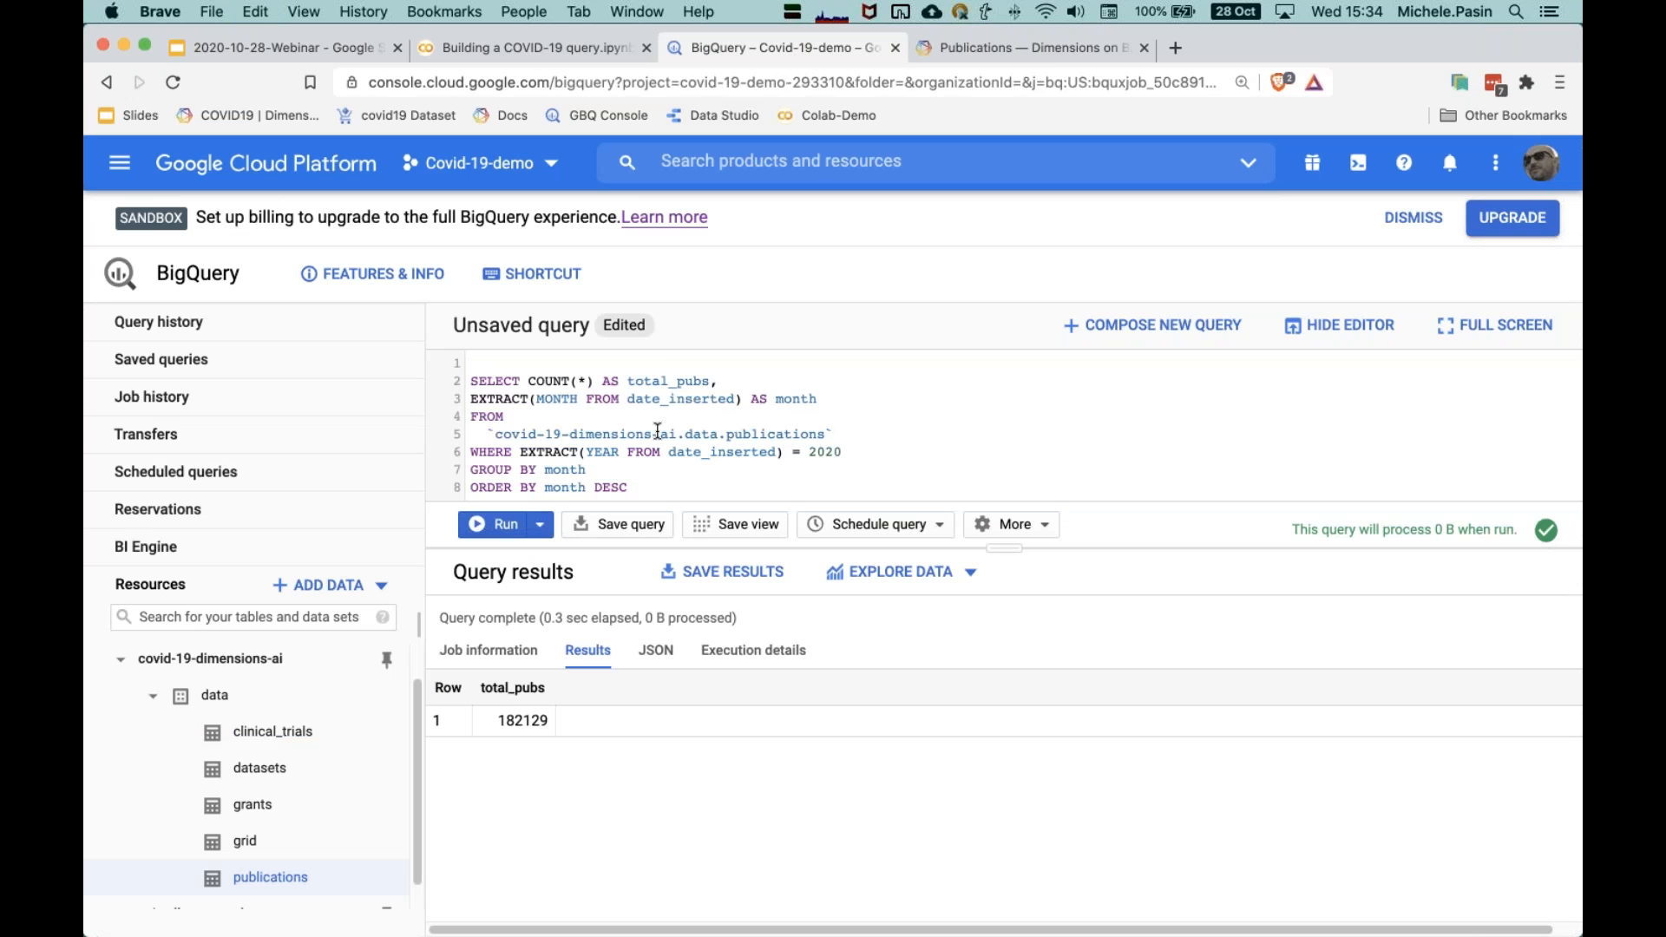
left_click(676, 355)
key("Delete")
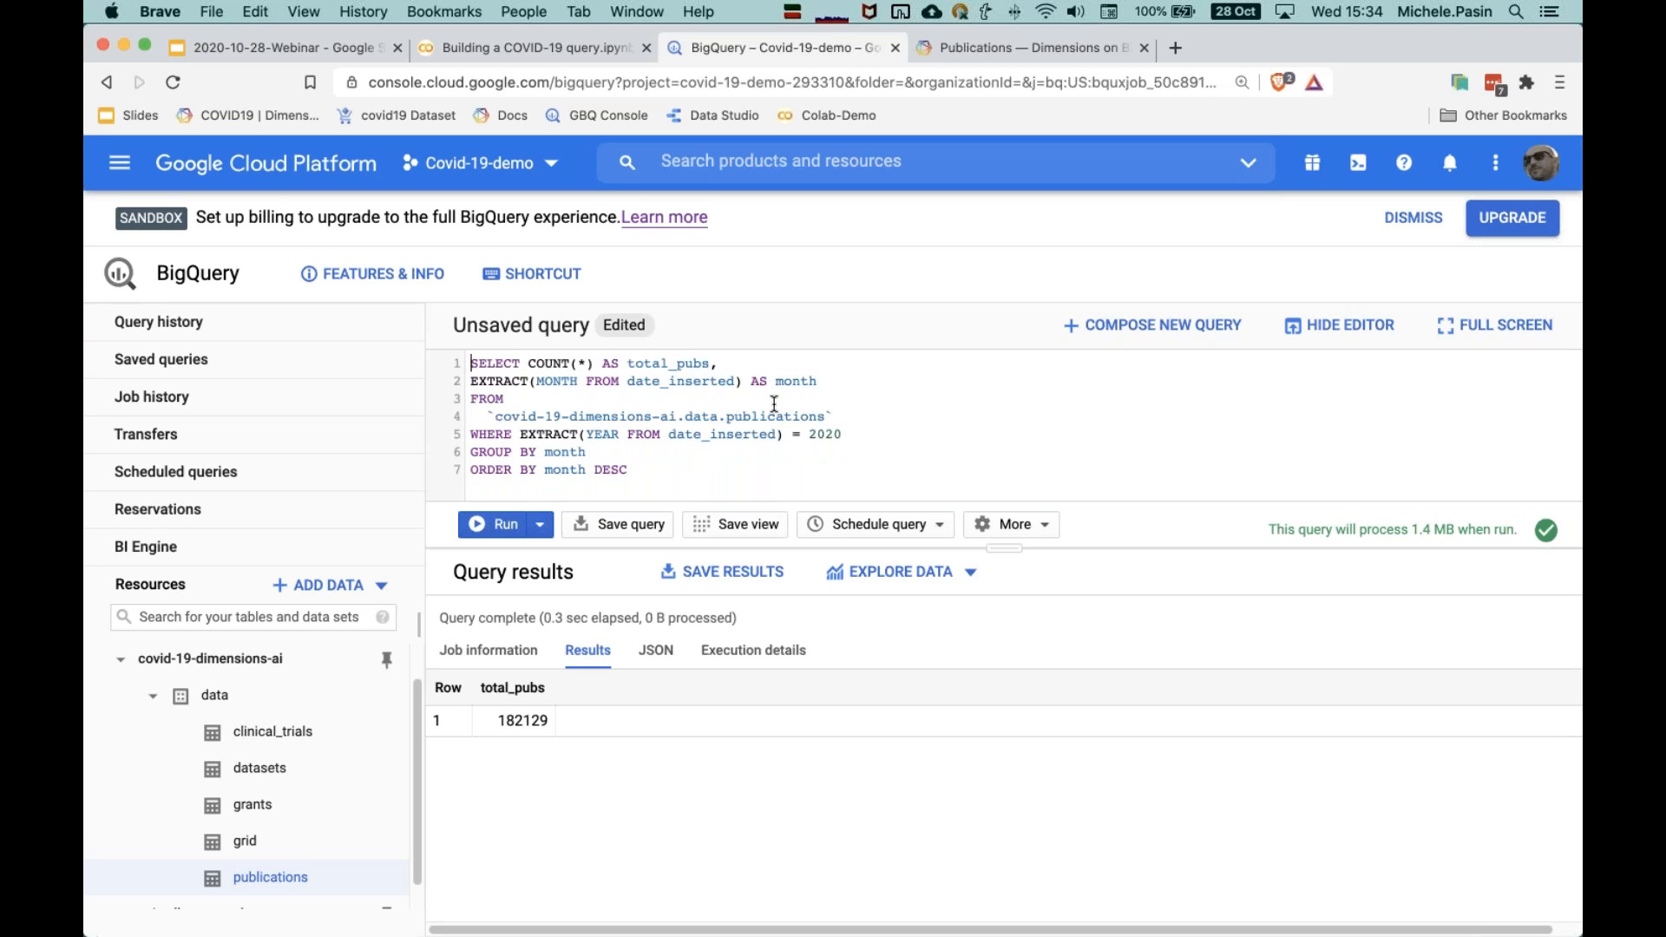
Step: Insert blank lines before the FROM and WHERE clauses and enlarge the editor to fit the whole query
left_click(473, 400)
key("Return")
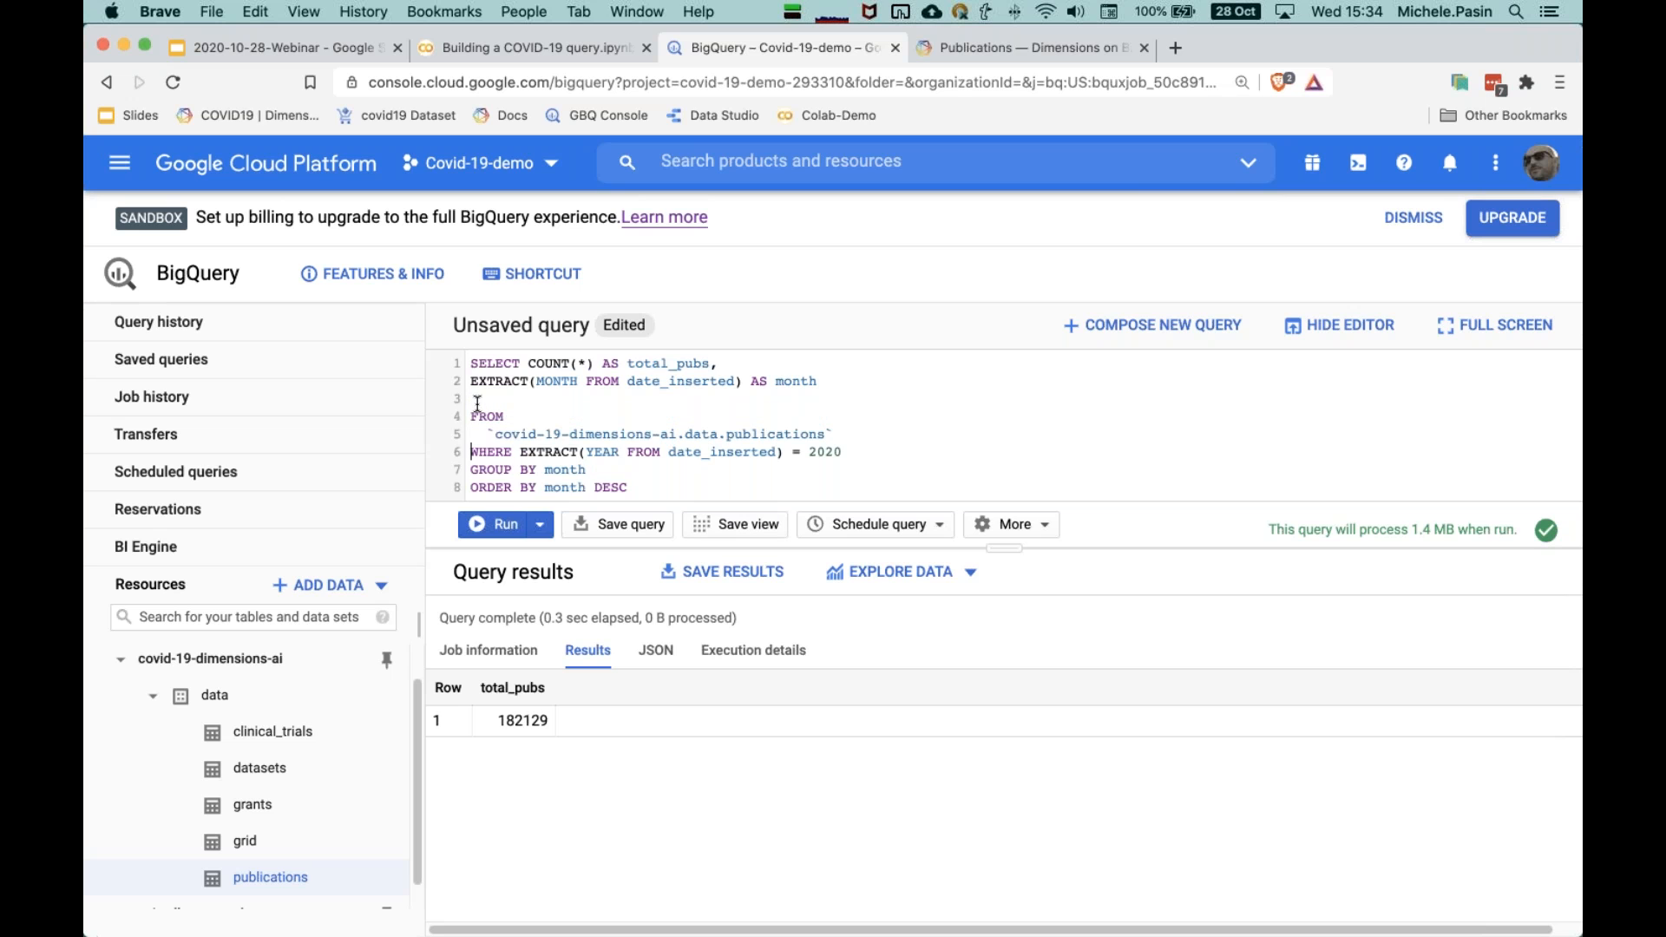
key("Down")
key("Down")
key("Return")
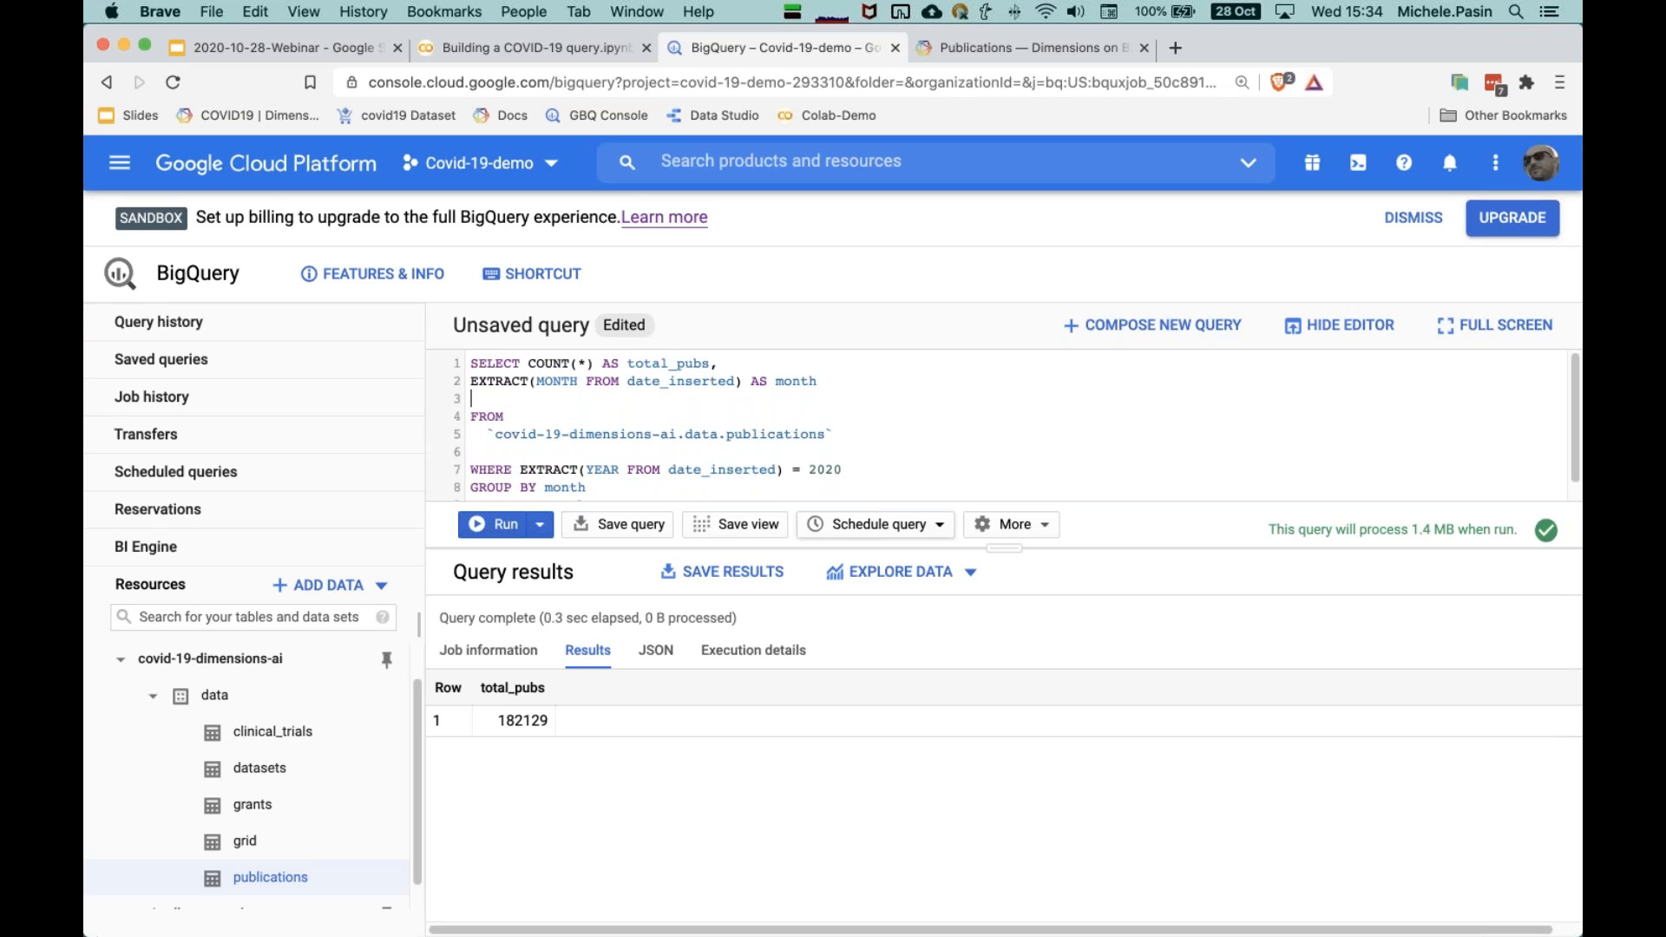
left_click_drag(1006, 553, 979, 626)
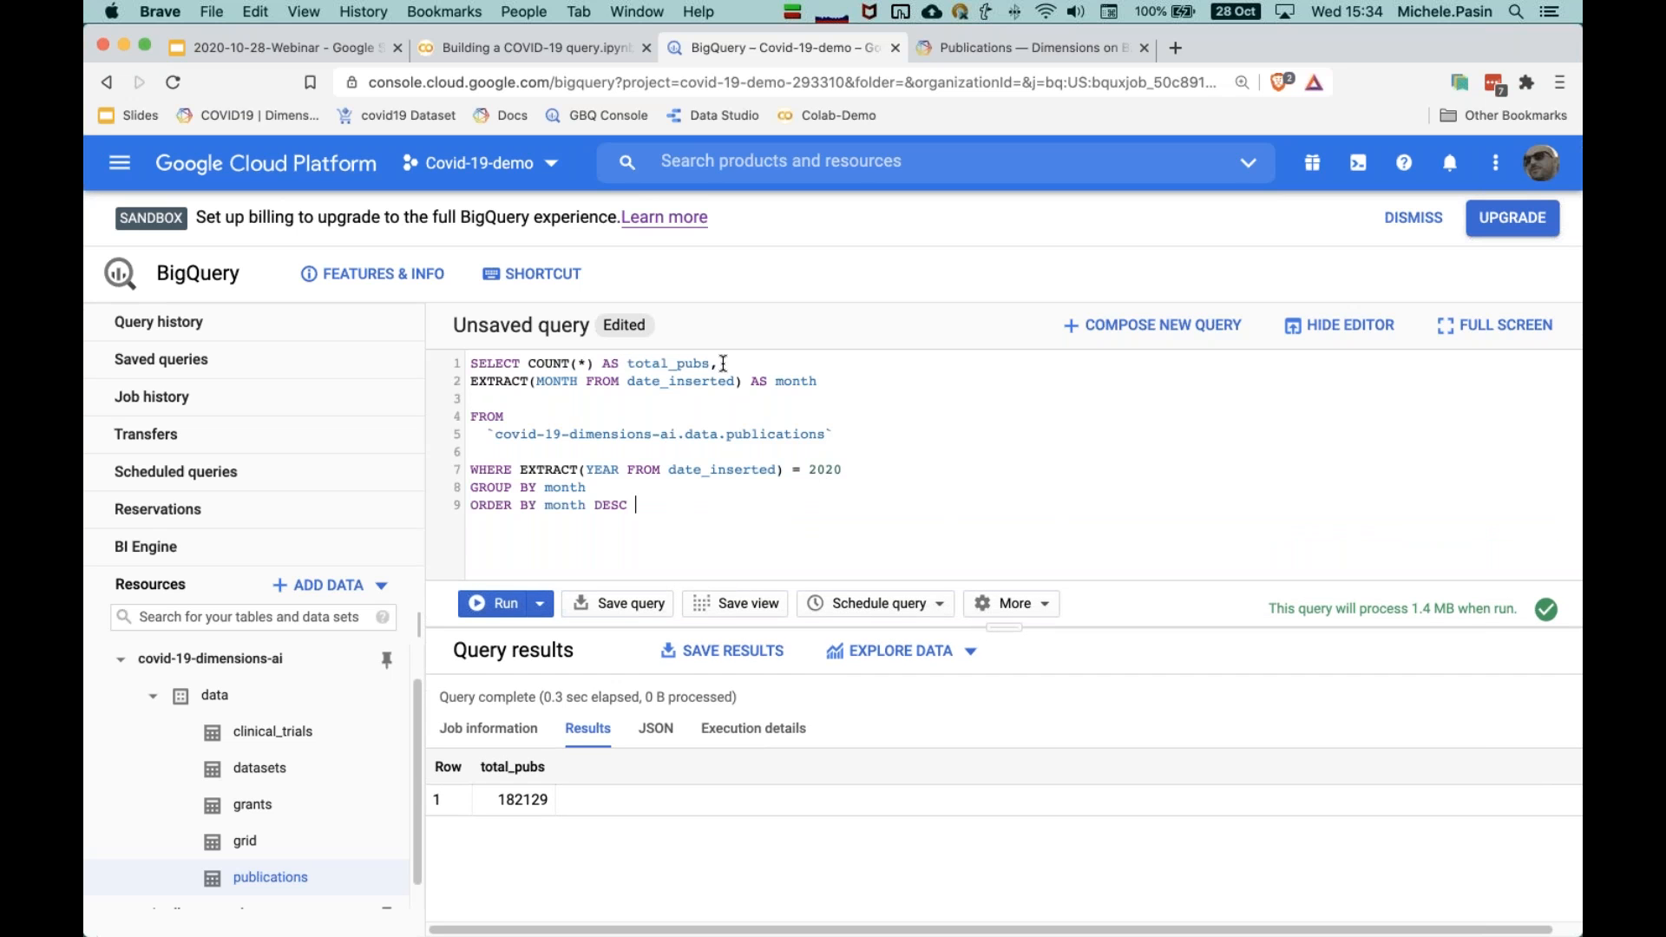
Step: Examine the COUNT(*) line, the month extraction from date_inserted, the GROUP BY month clause and the WHERE filter on year 2020
left_click_drag(724, 364, 468, 363)
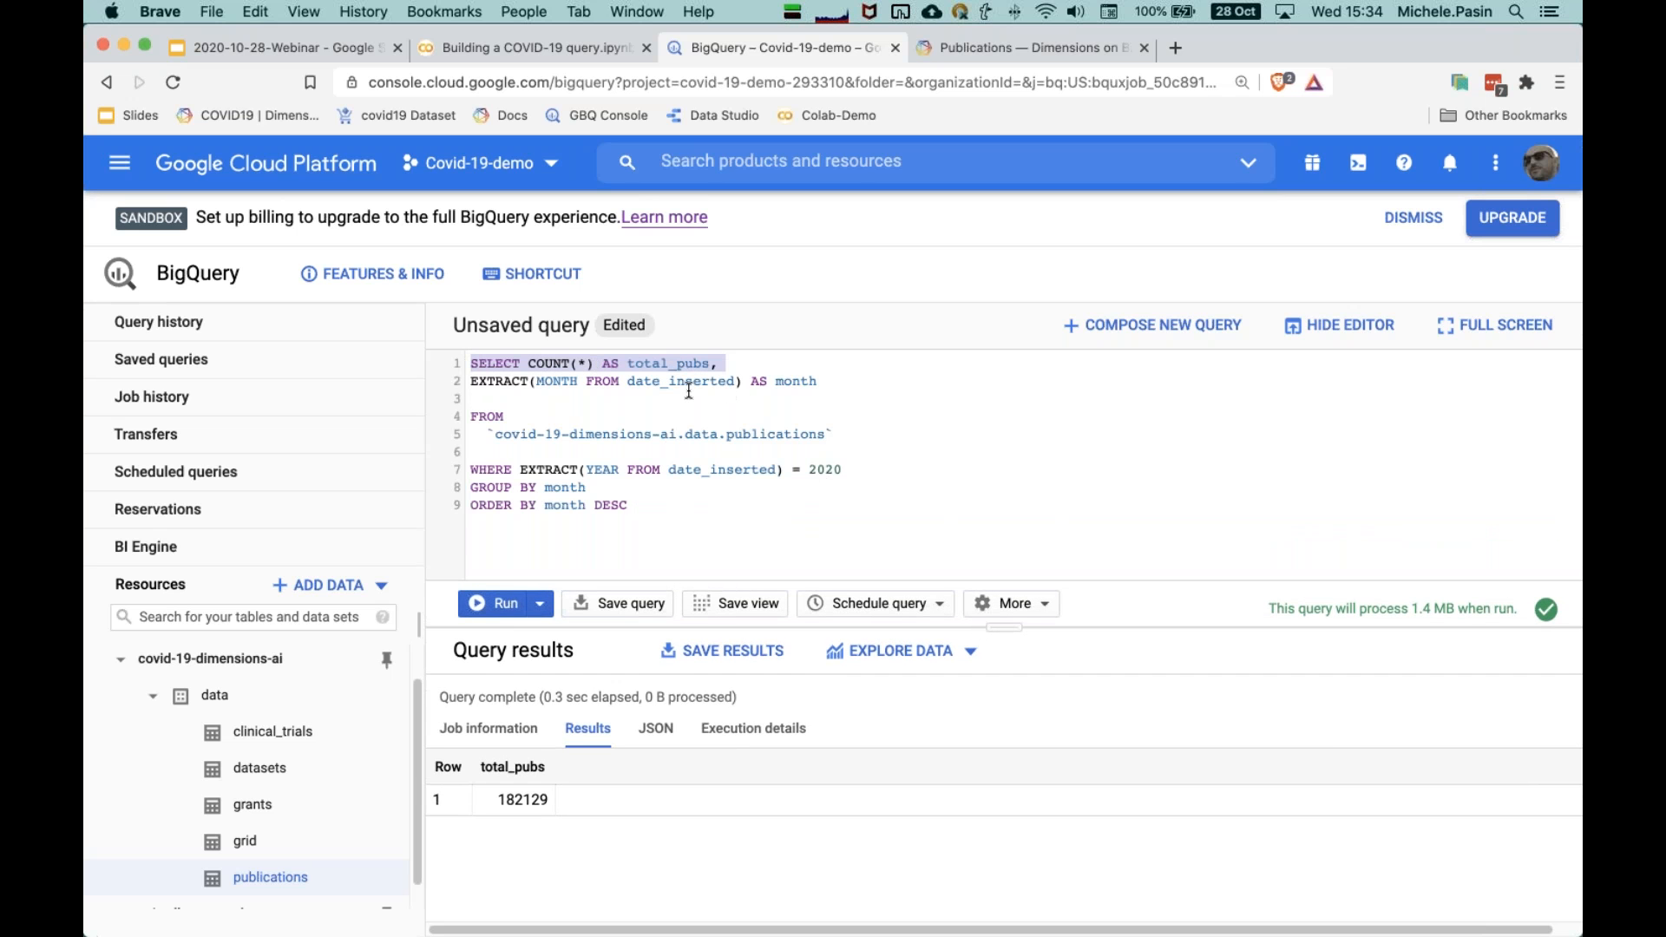
left_click(816, 390)
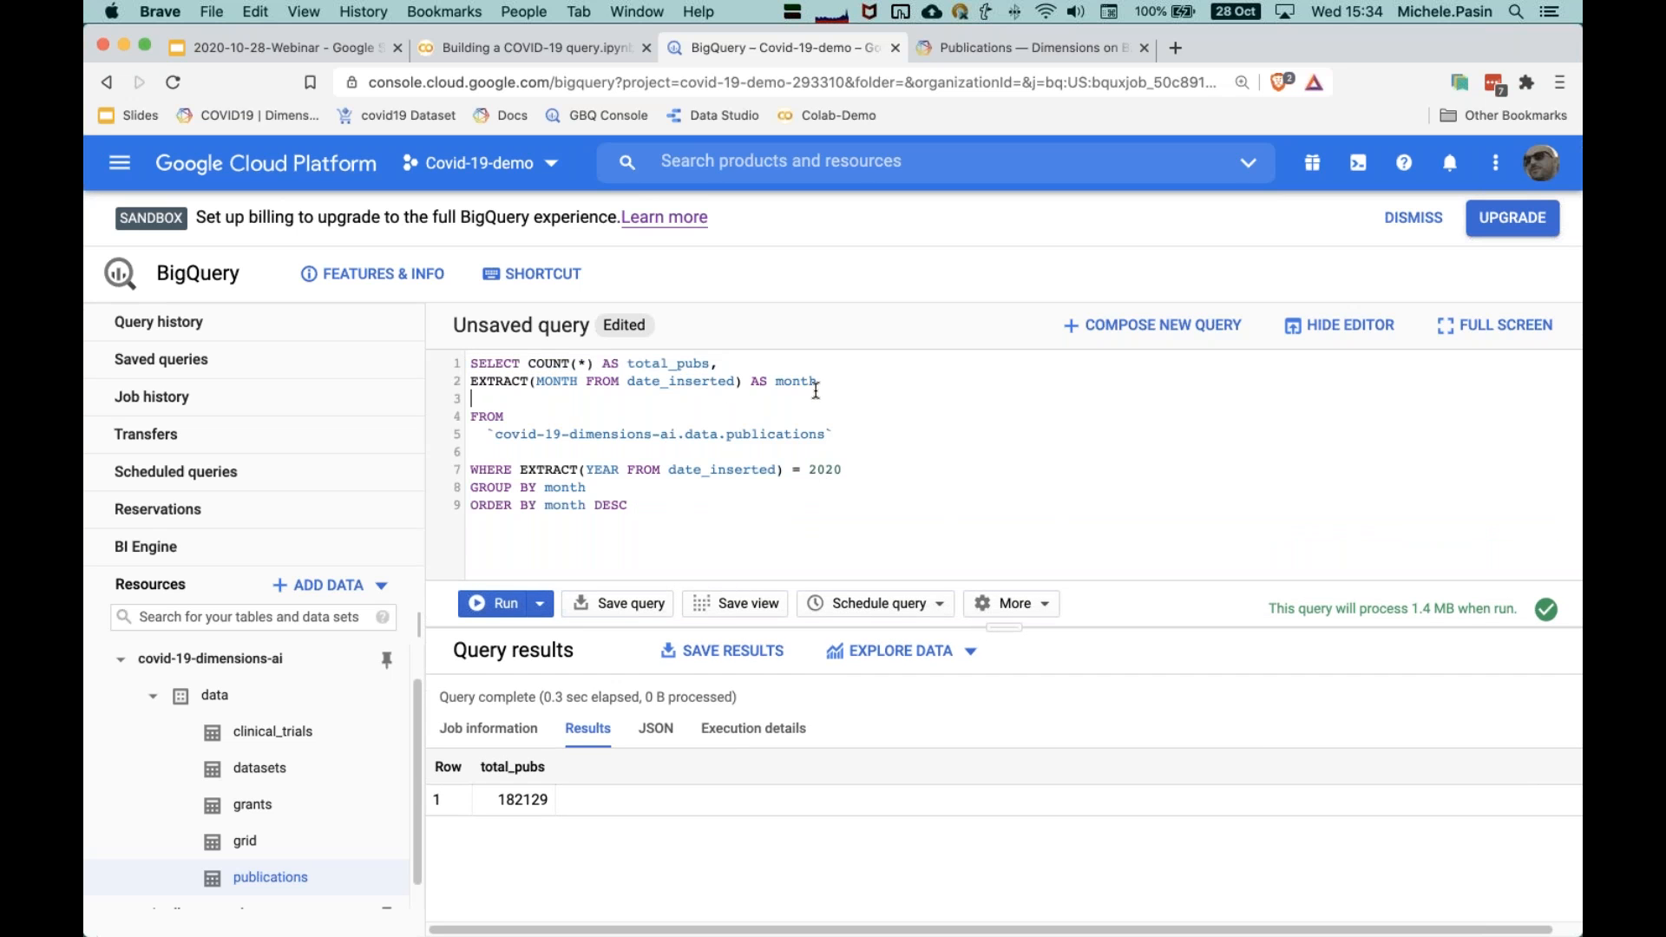
double_click(681, 386)
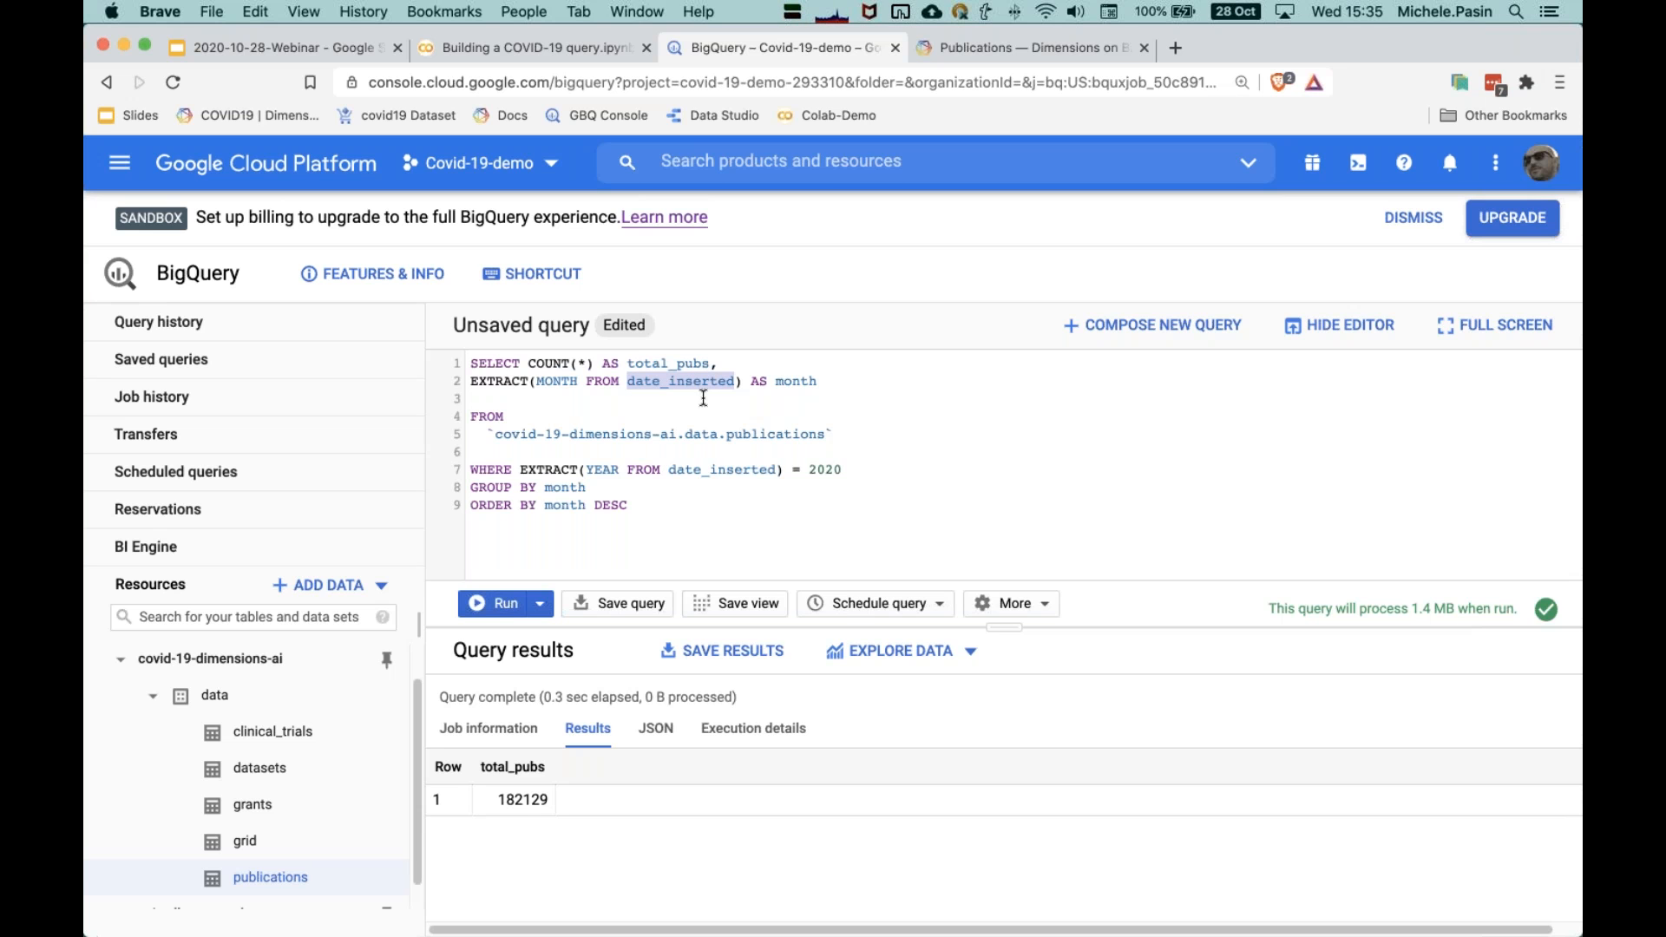
left_click(687, 414)
left_click_drag(745, 382, 482, 376)
double_click(703, 381)
left_click_drag(590, 488, 475, 488)
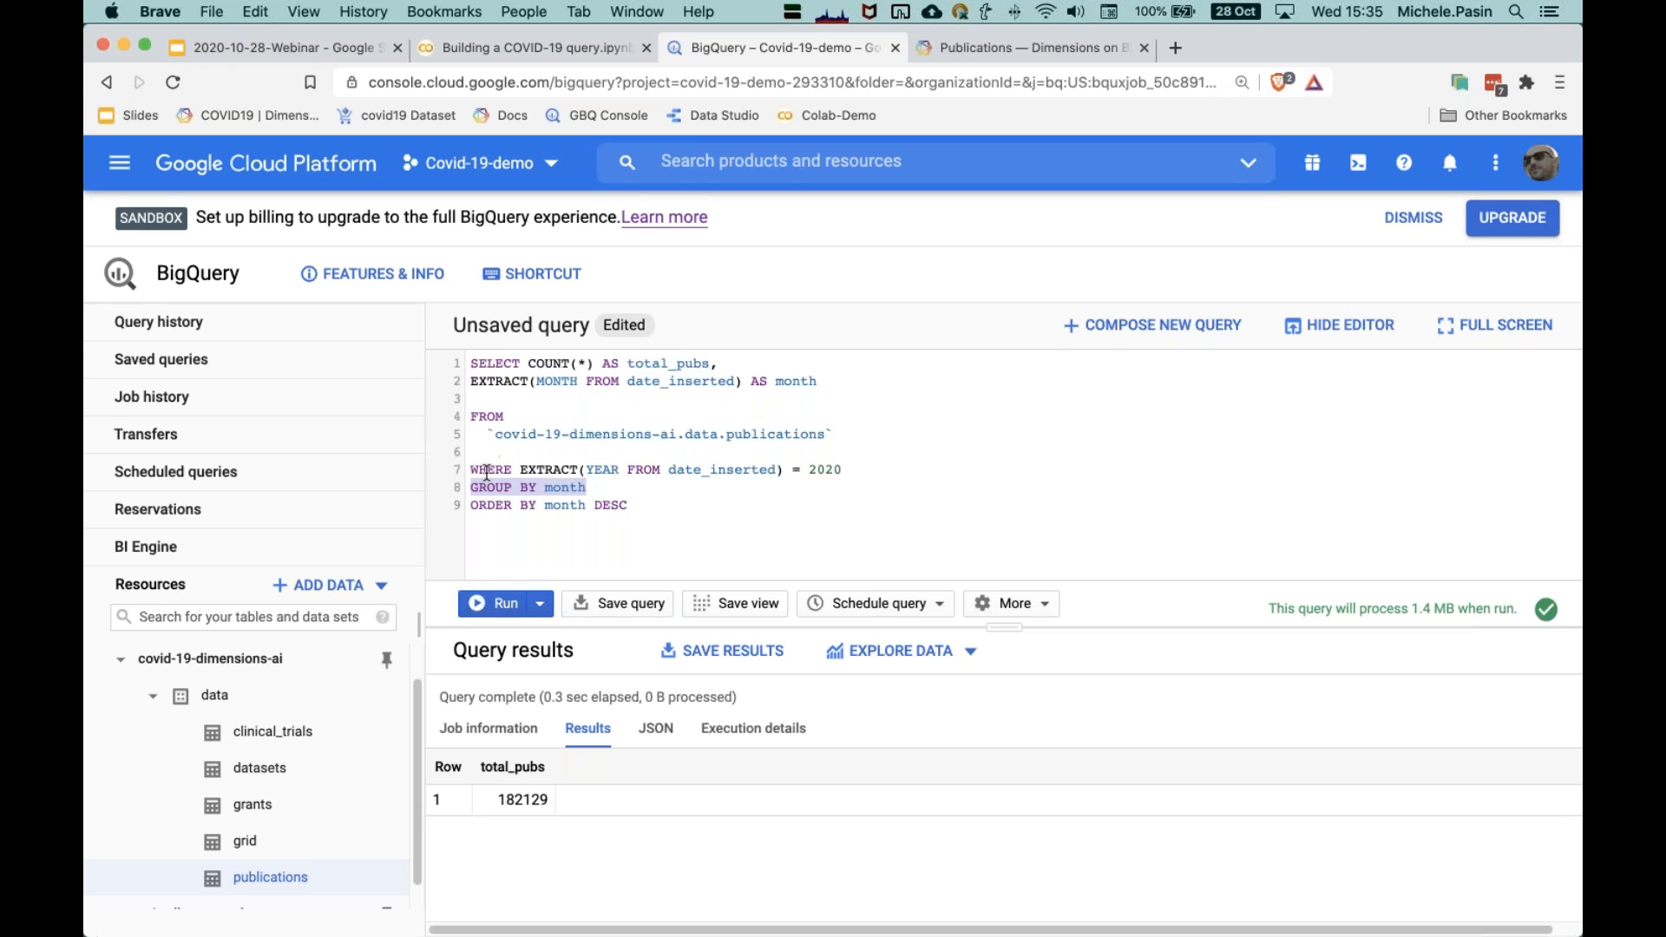
left_click(605, 492)
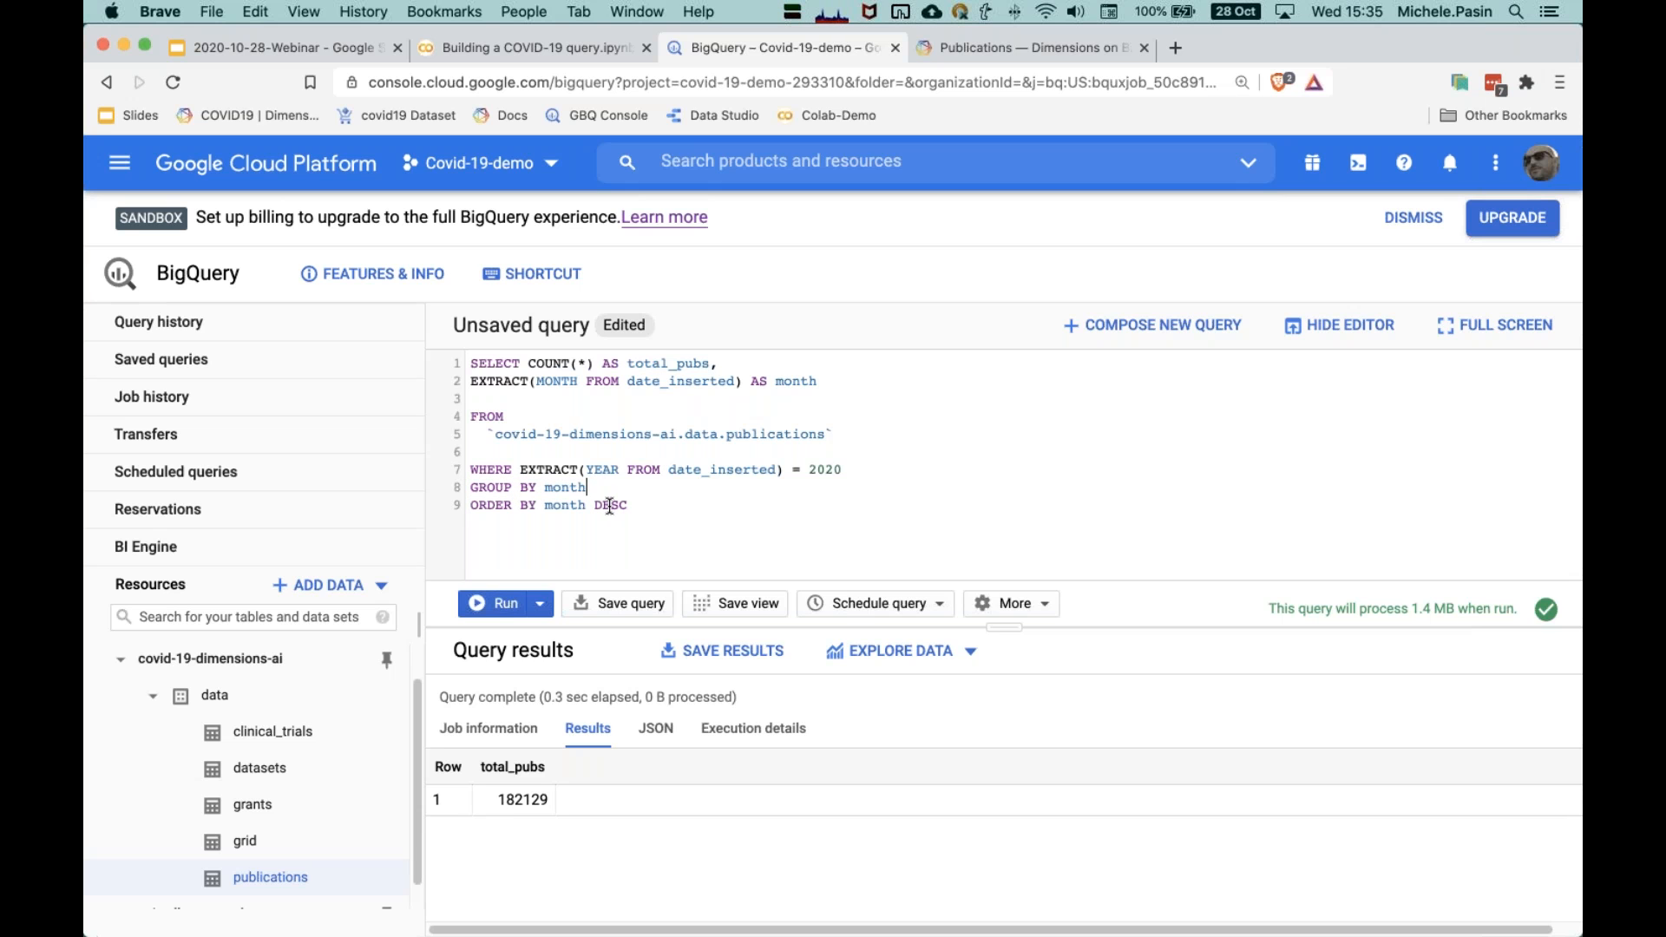
left_click_drag(849, 469, 466, 466)
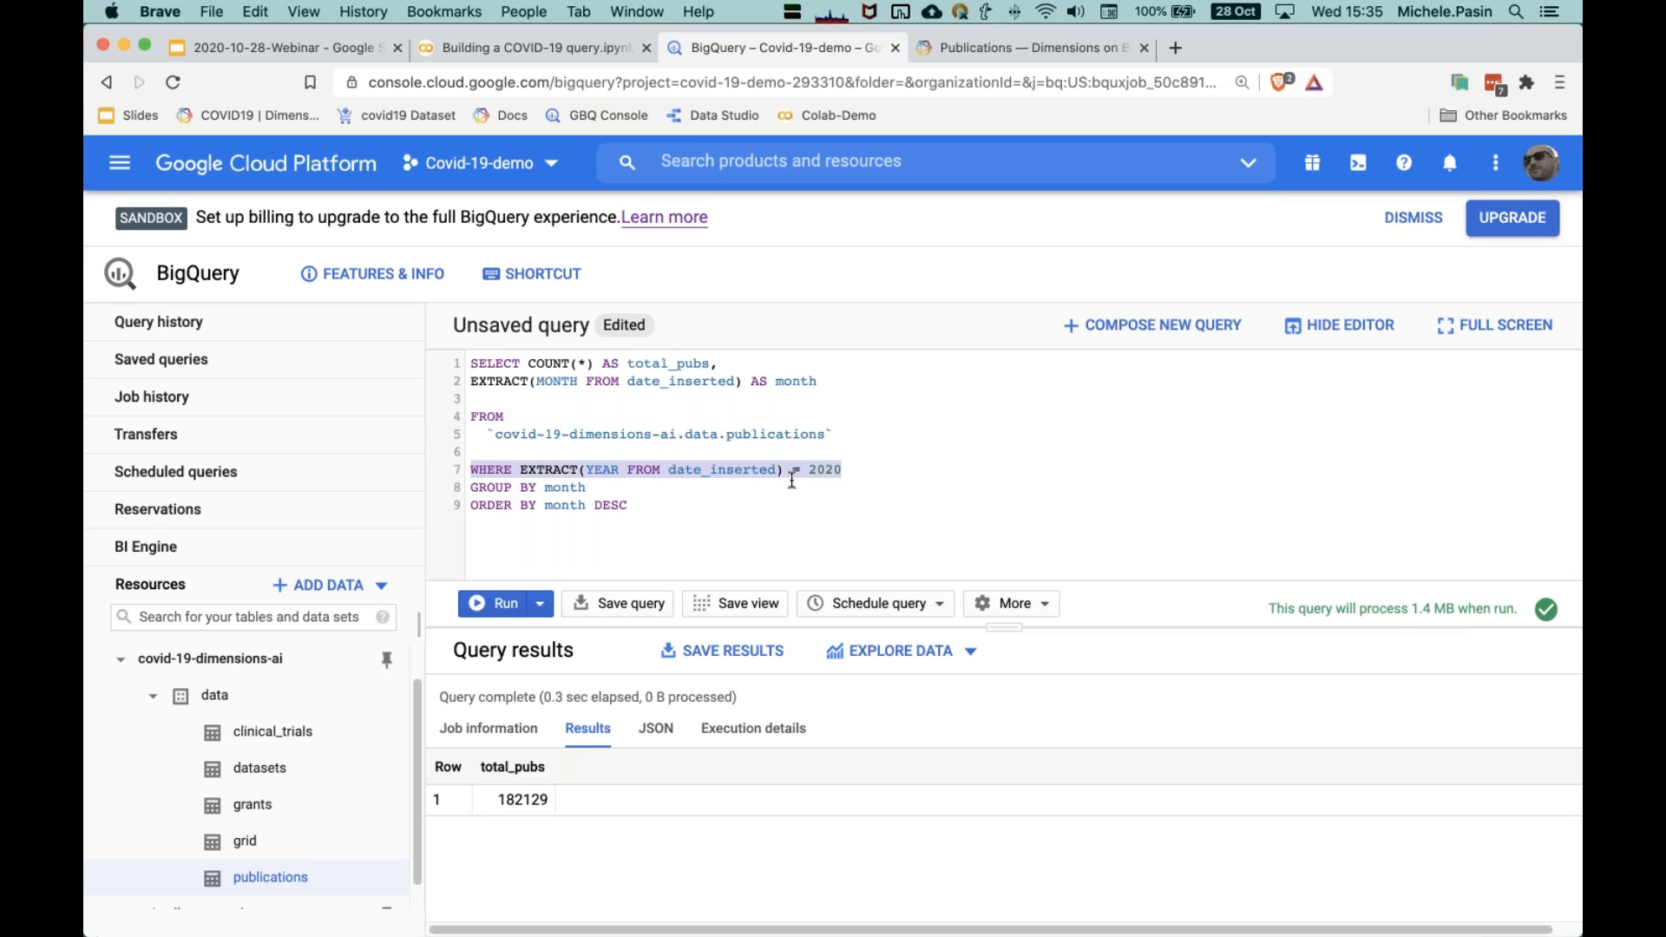
left_click(701, 508)
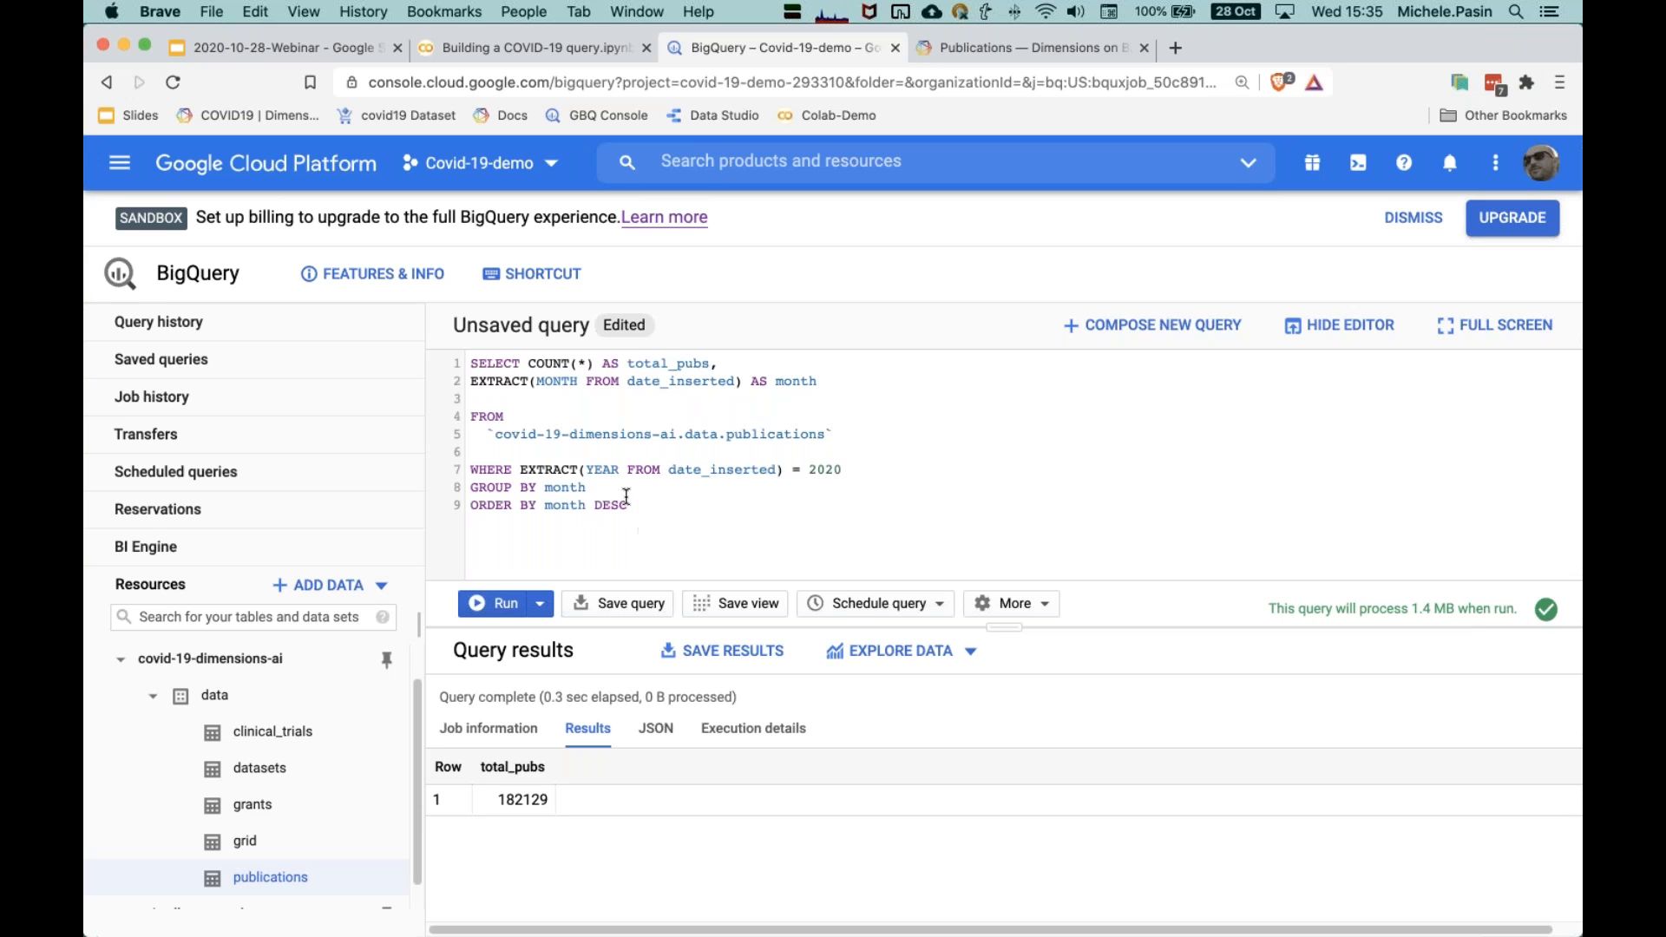
Step: Run the monthly publications query and resize the results area to review total_pubs by month
left_click(502, 609)
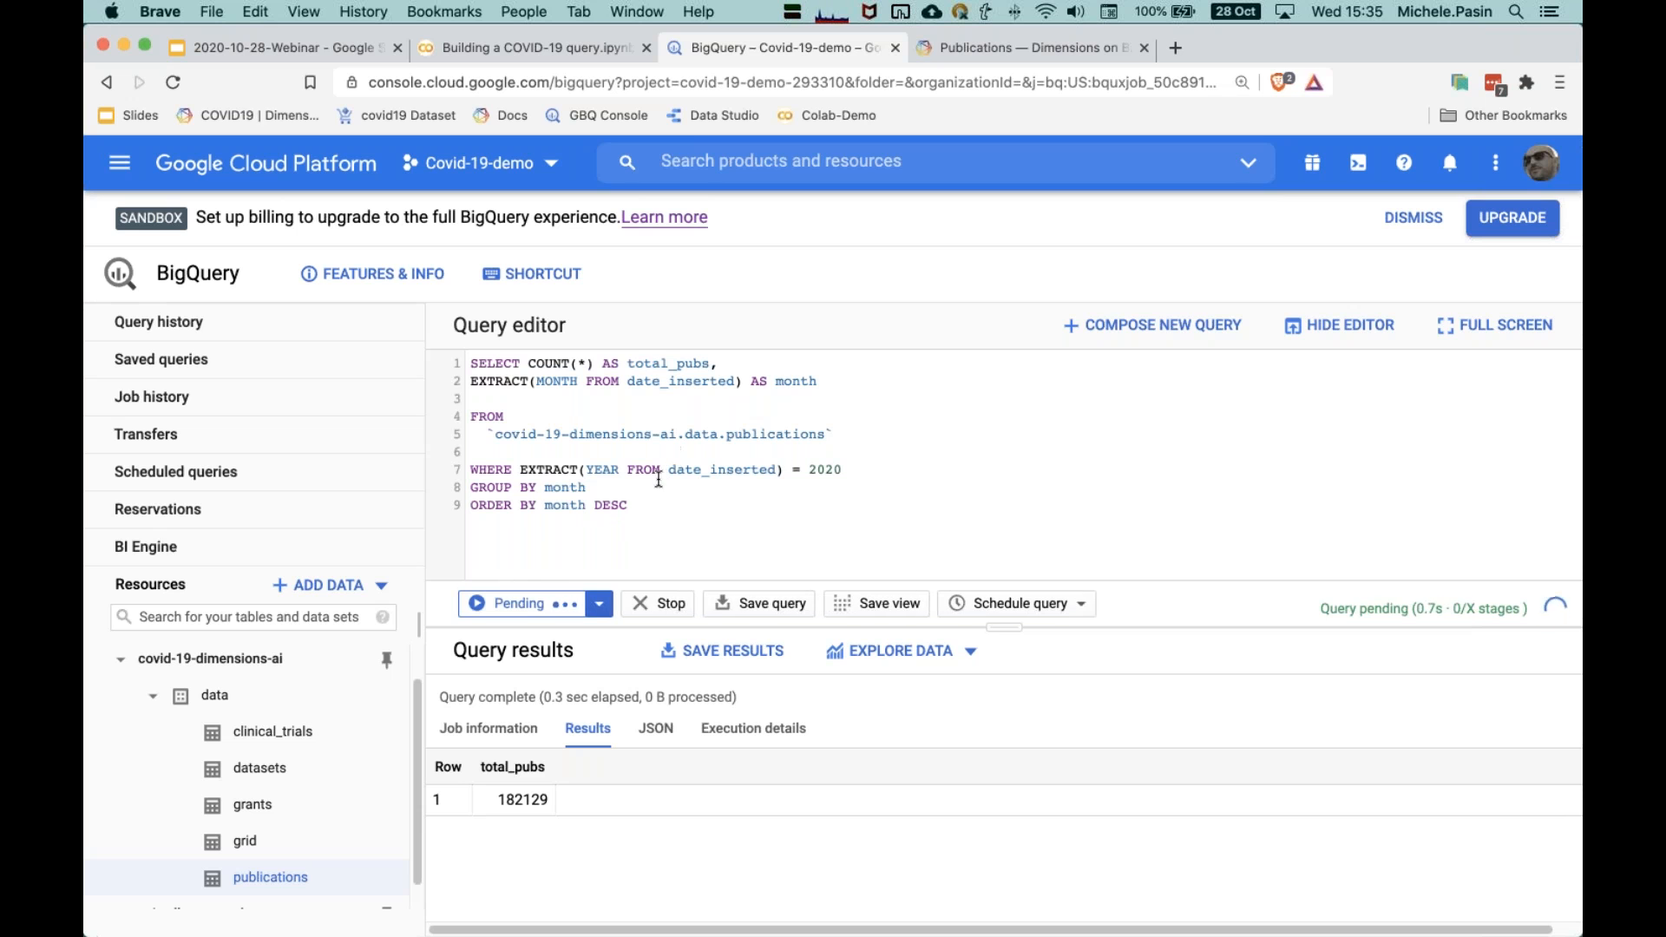
left_click_drag(1018, 628, 1028, 482)
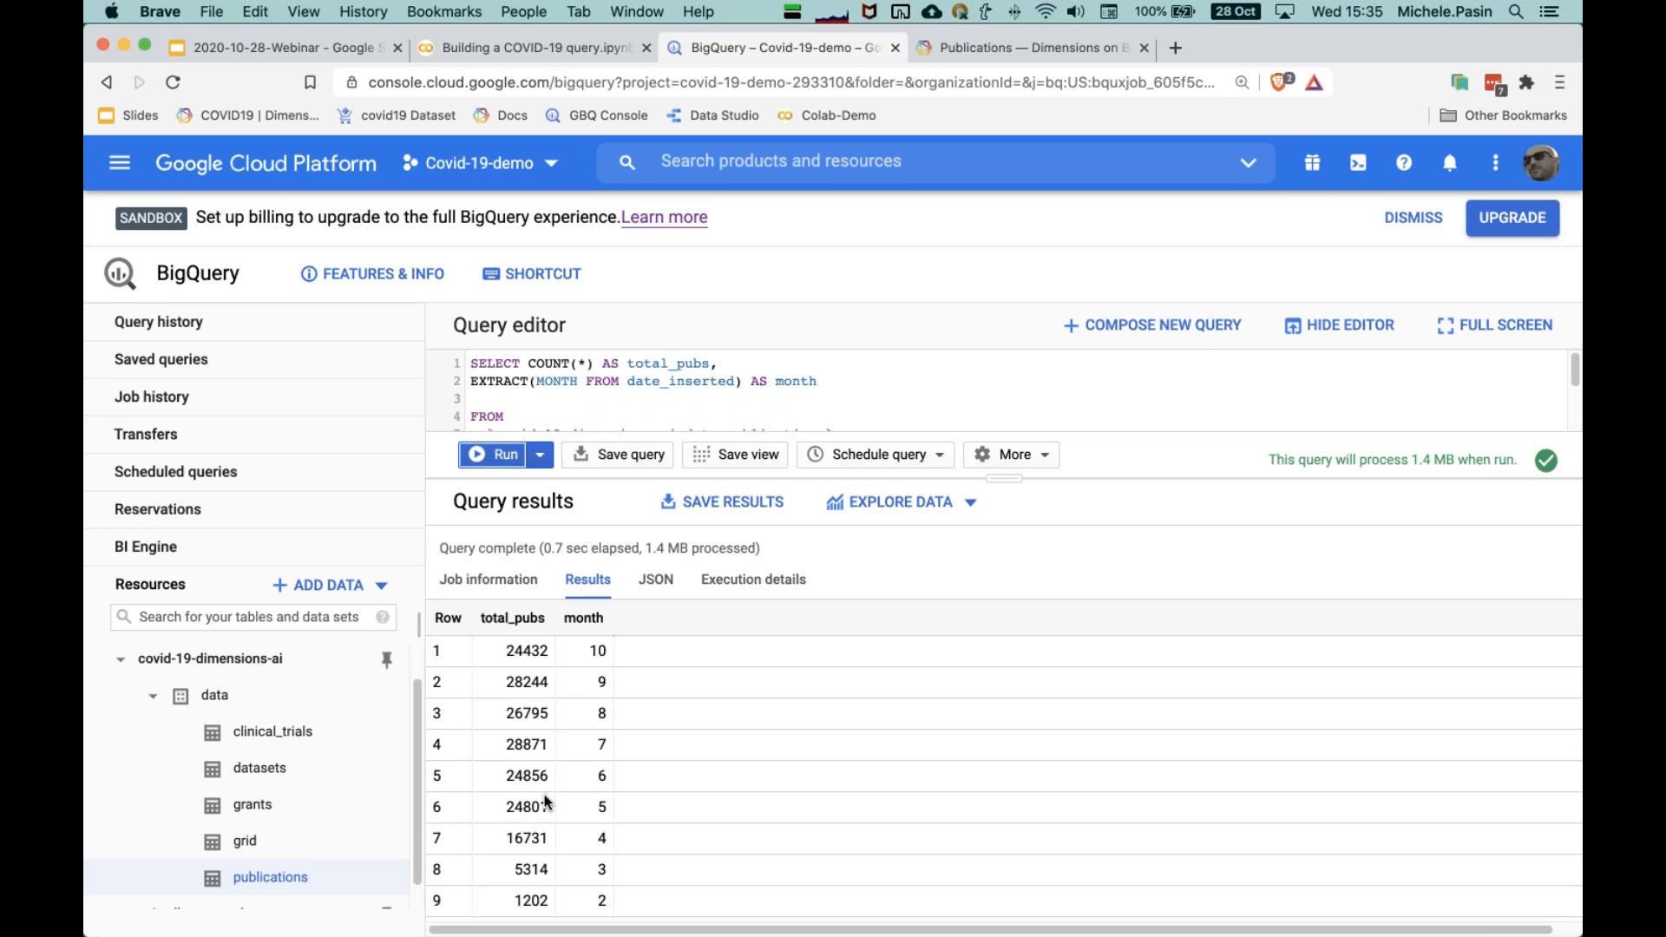
scroll(537, 805, "down", 1)
scroll(536, 805, "up", 1)
left_click_drag(1017, 479, 981, 535)
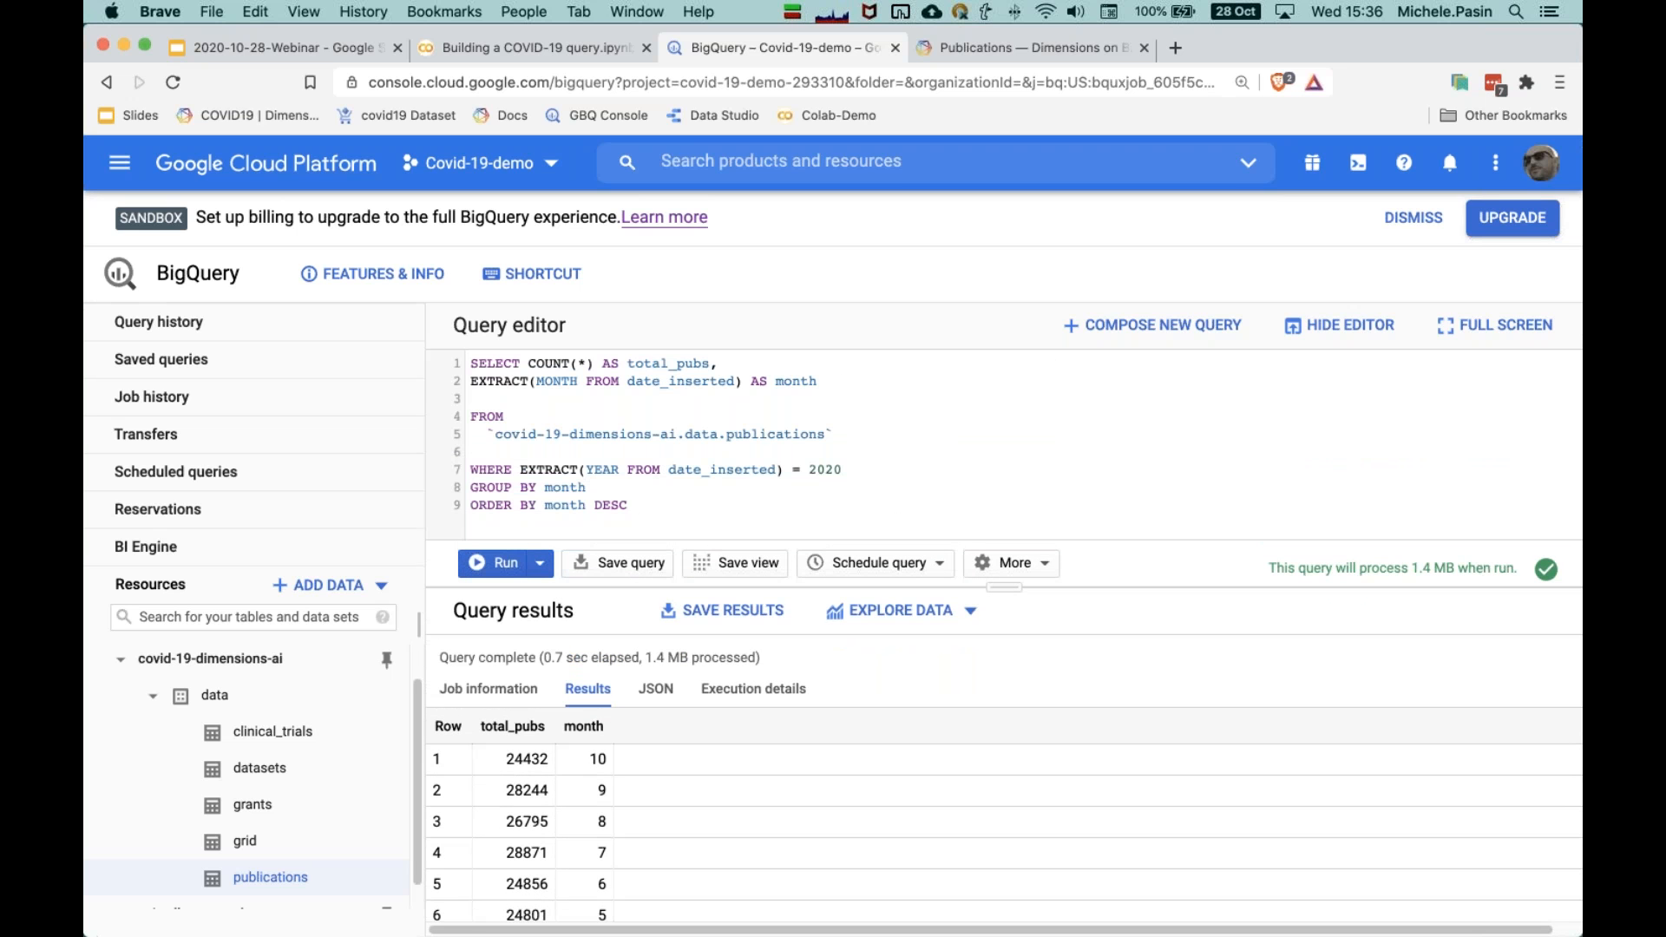
Step: Switch to the Colab notebook and highlight the query that extracts standard publications metadata under "2. Building a publications query"
left_click(555, 49)
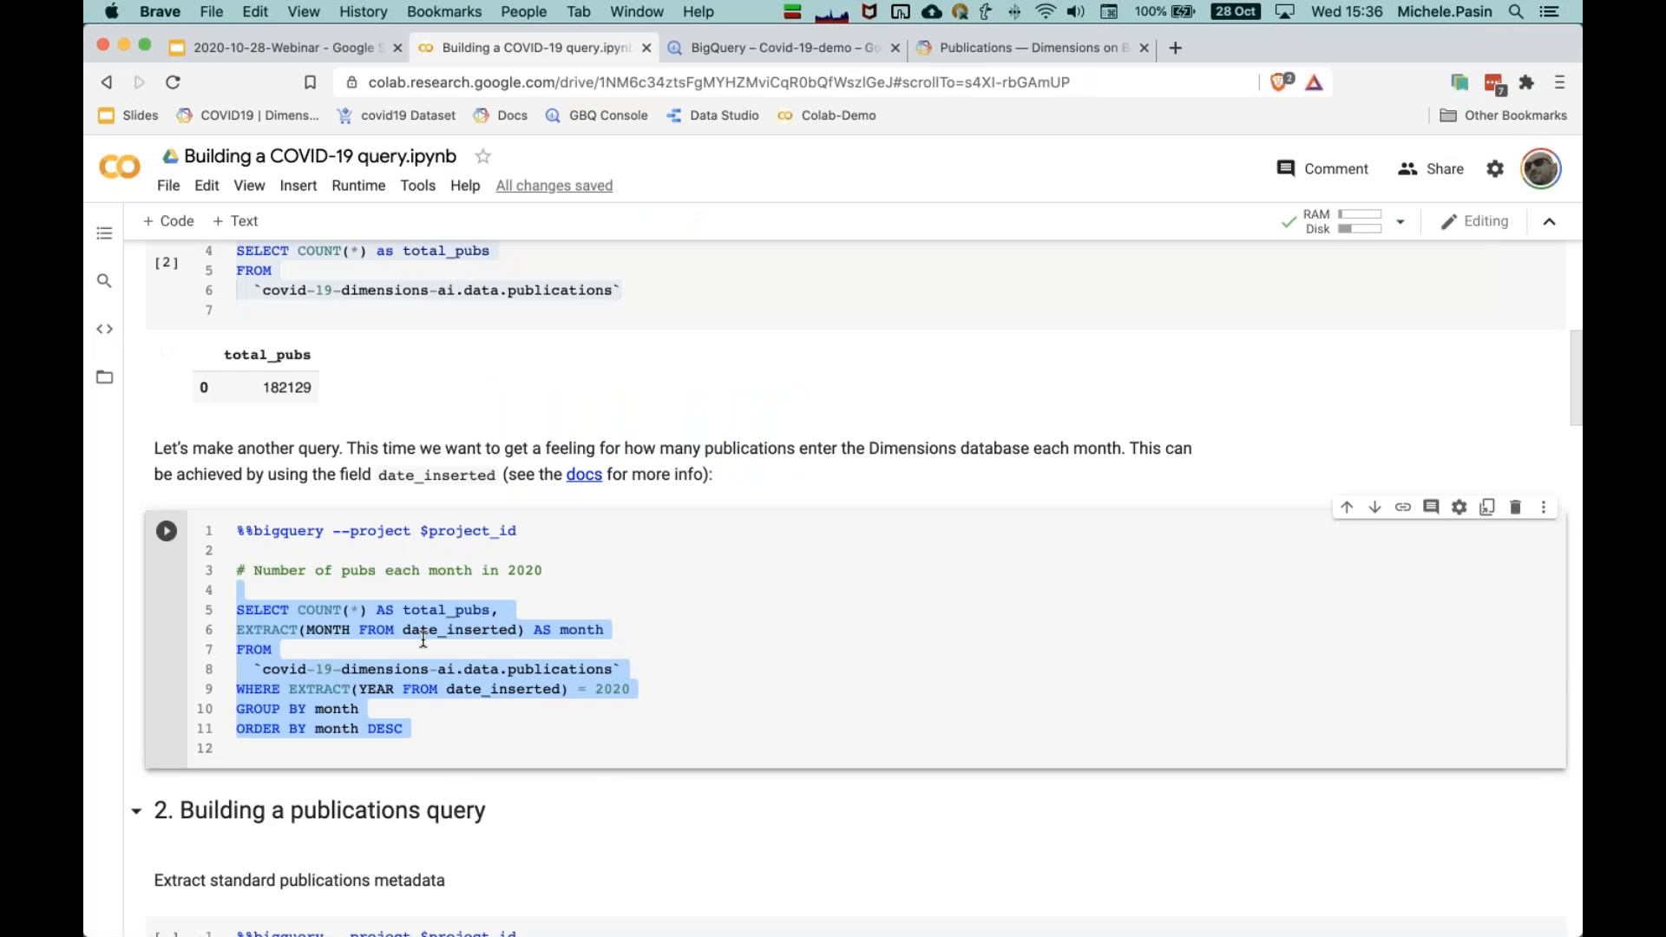
scroll(423, 639, "down", 5)
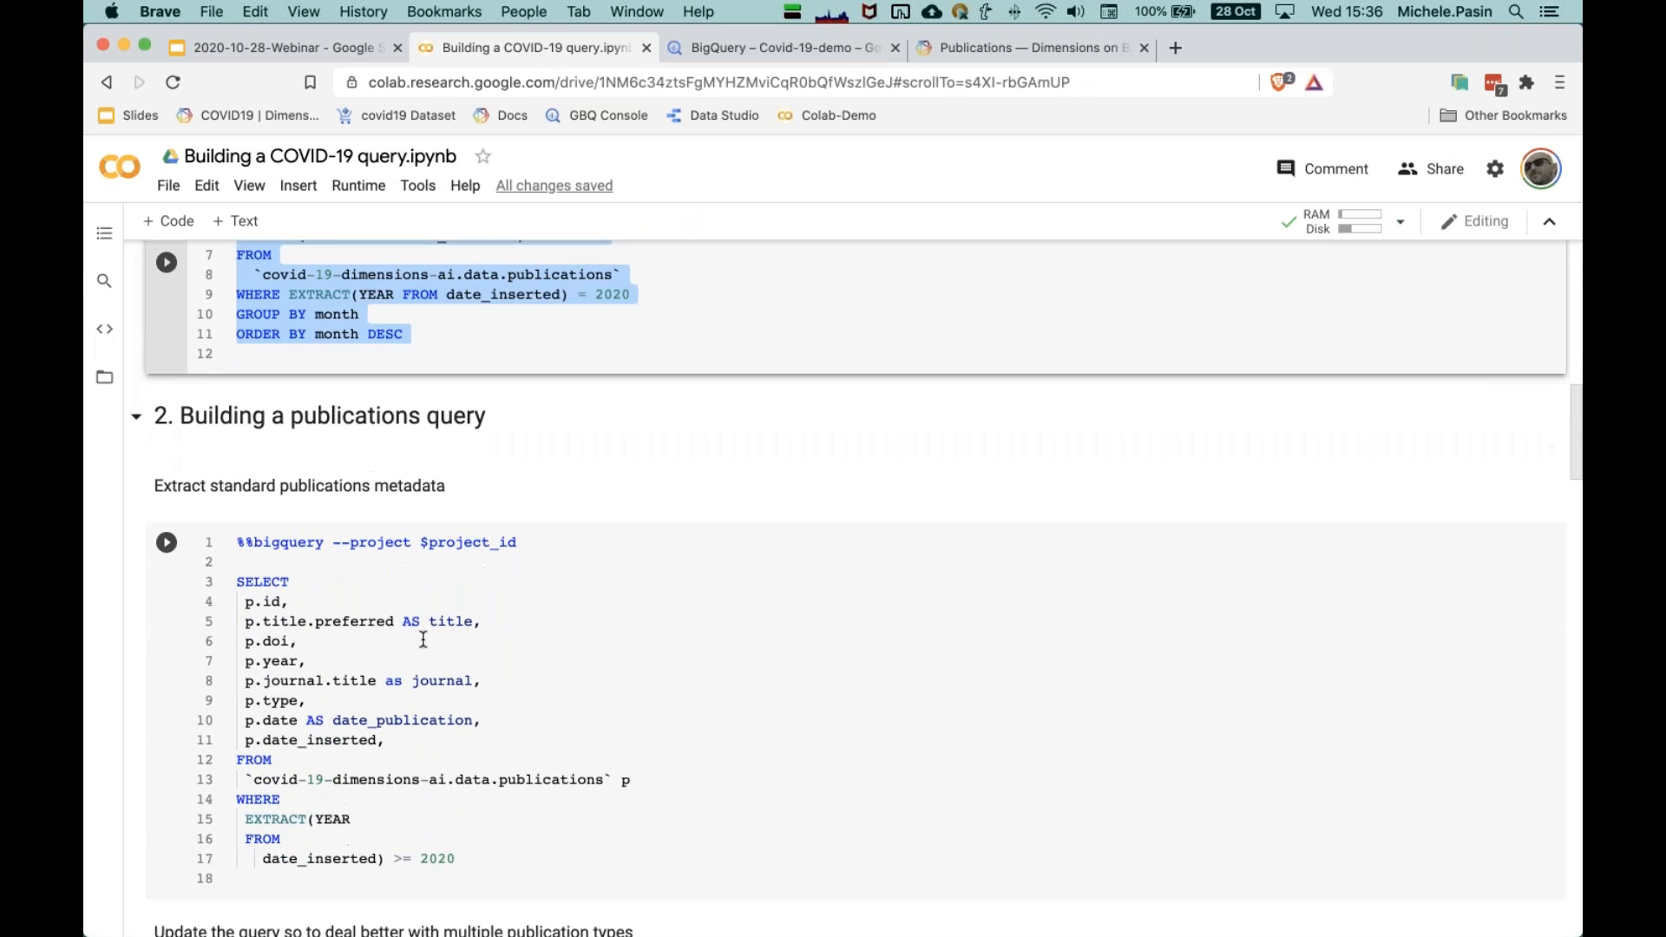
scroll(424, 639, "down", 2)
left_click(459, 588)
left_click_drag(482, 754, 229, 489)
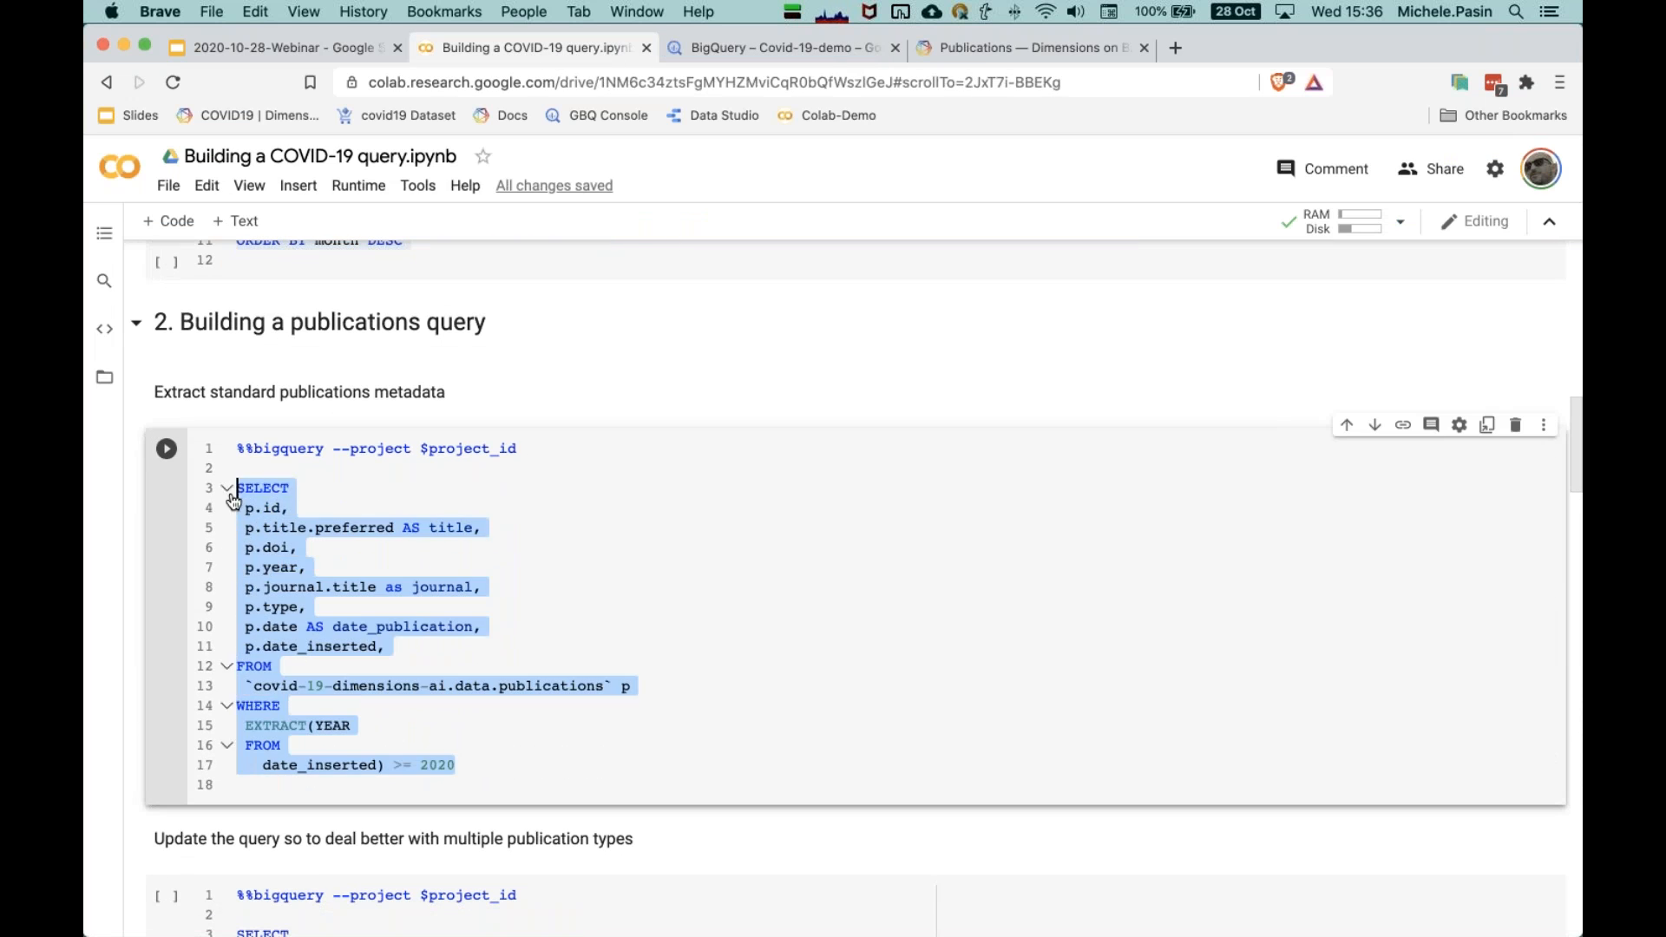
left_click(331, 525)
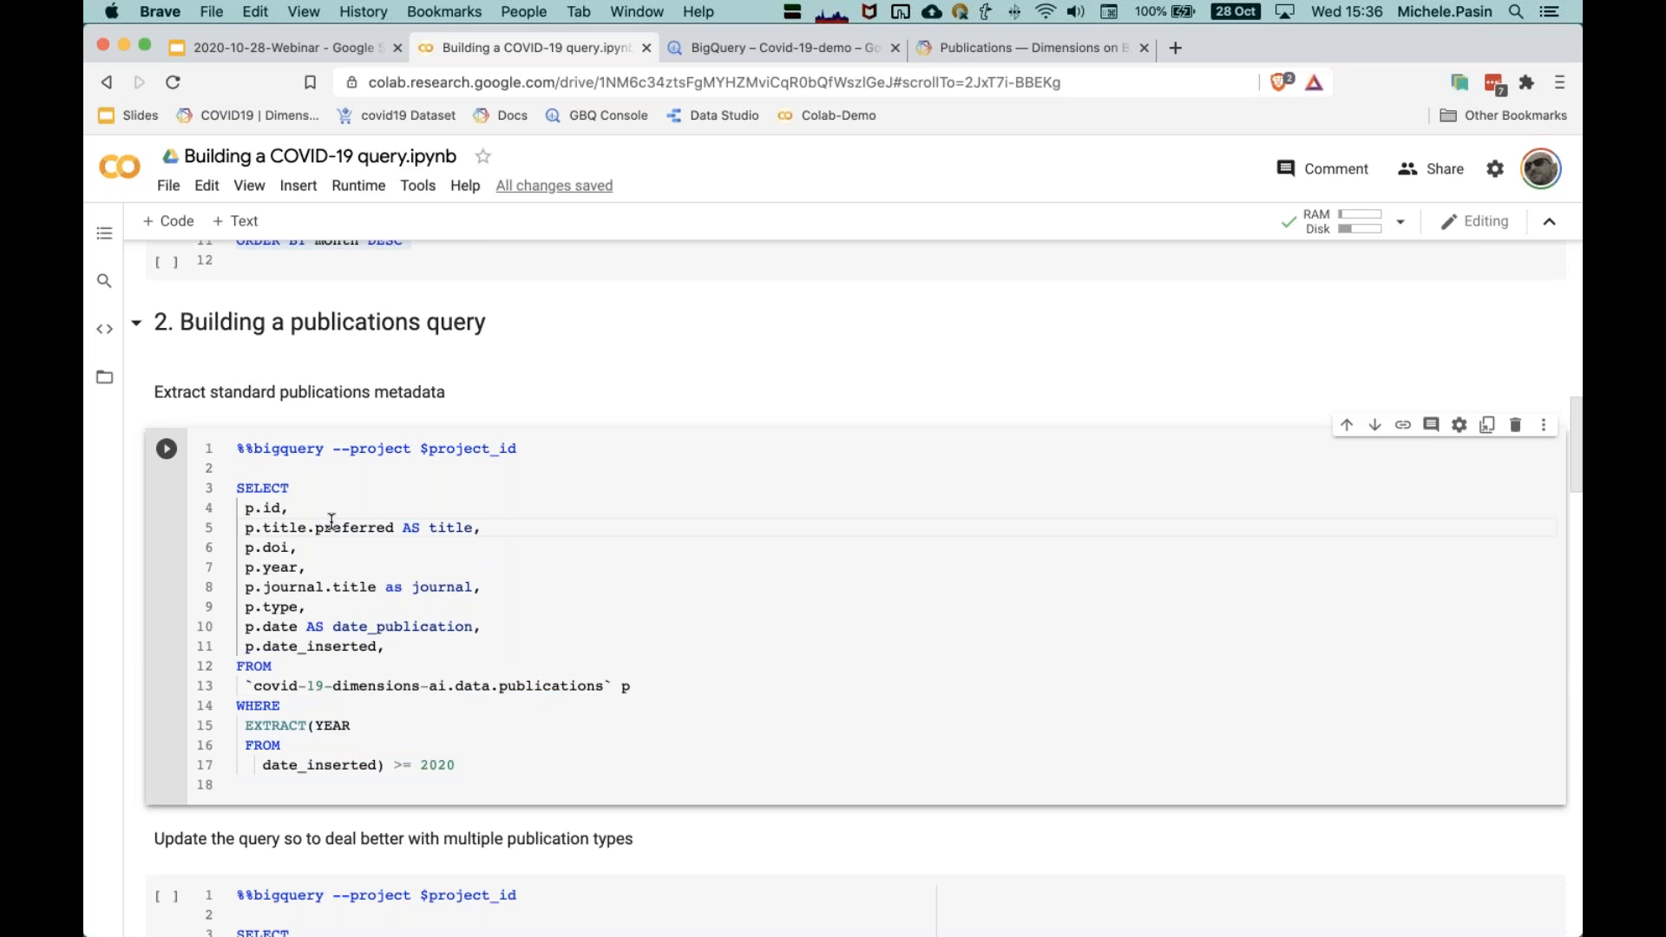
scroll(331, 520, "down", 2)
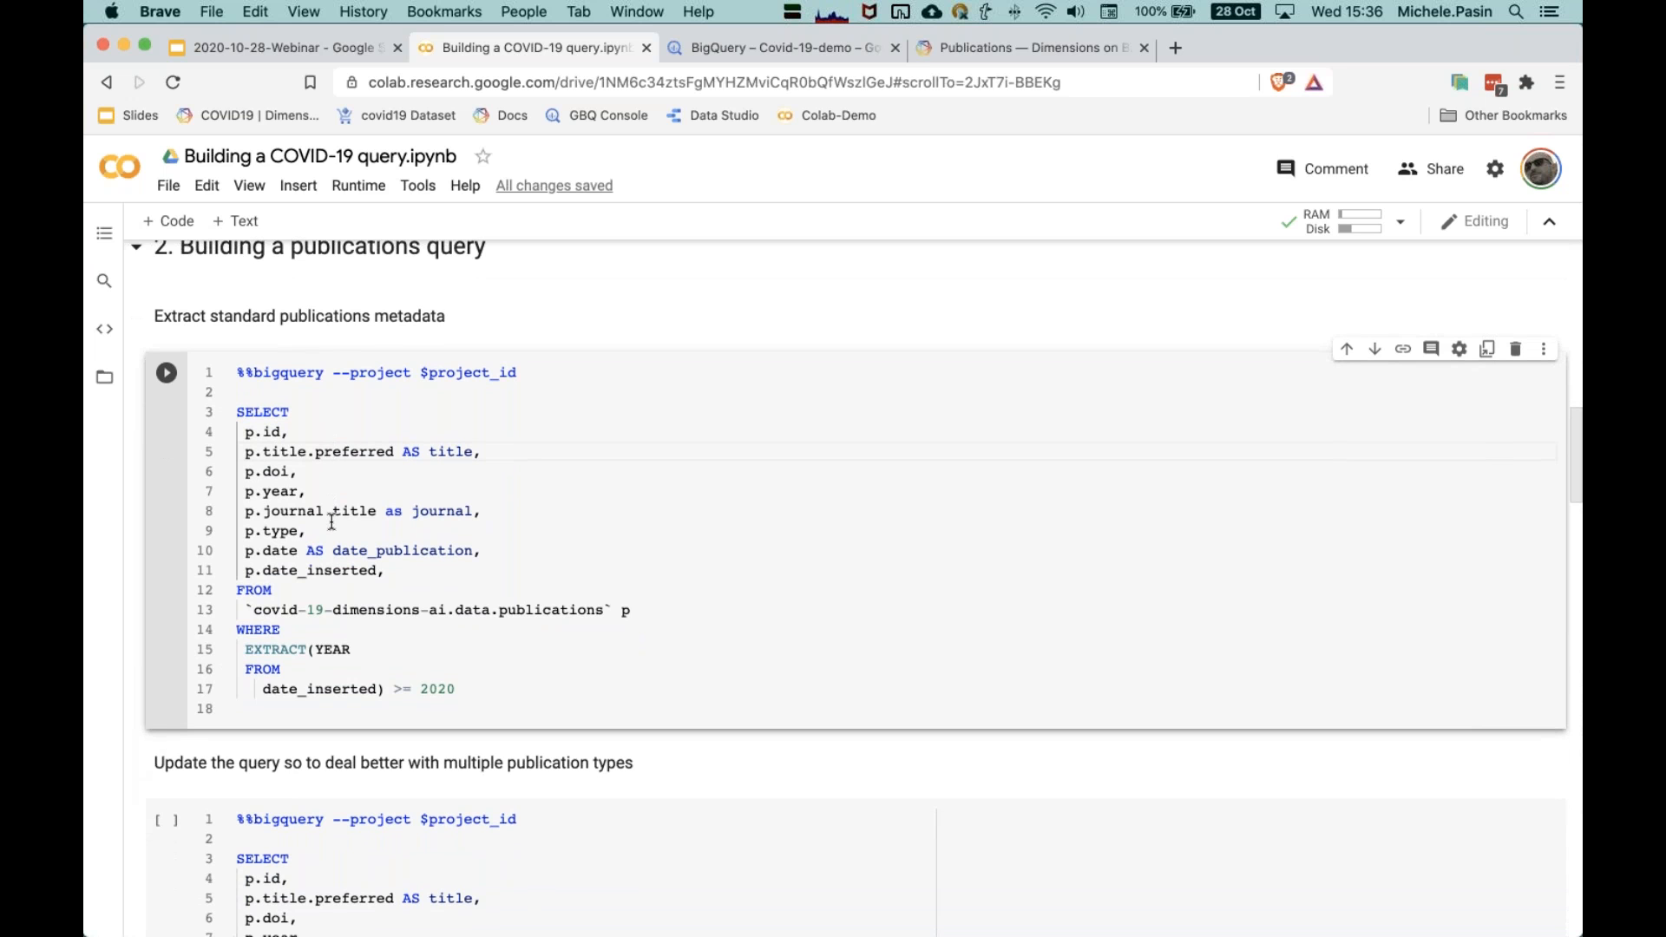
scroll(464, 573, "down", 1)
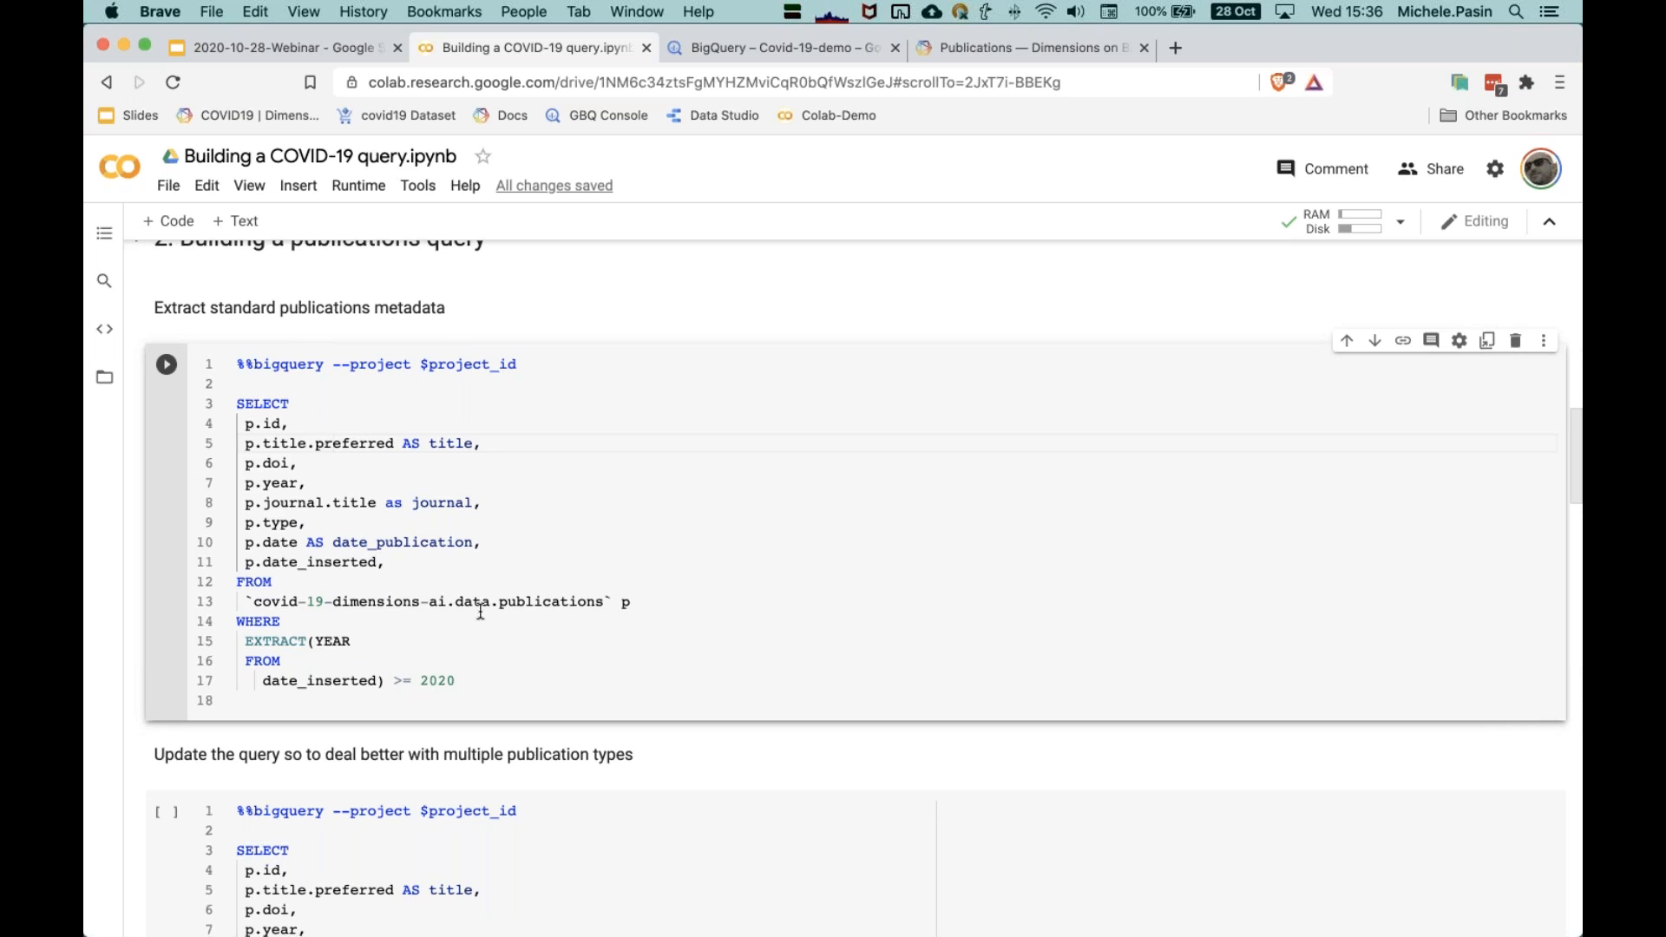
Step: Highlight the title, doi, year and journal.title fields in the standard publications metadata query
double_click(289, 442)
double_click(272, 462)
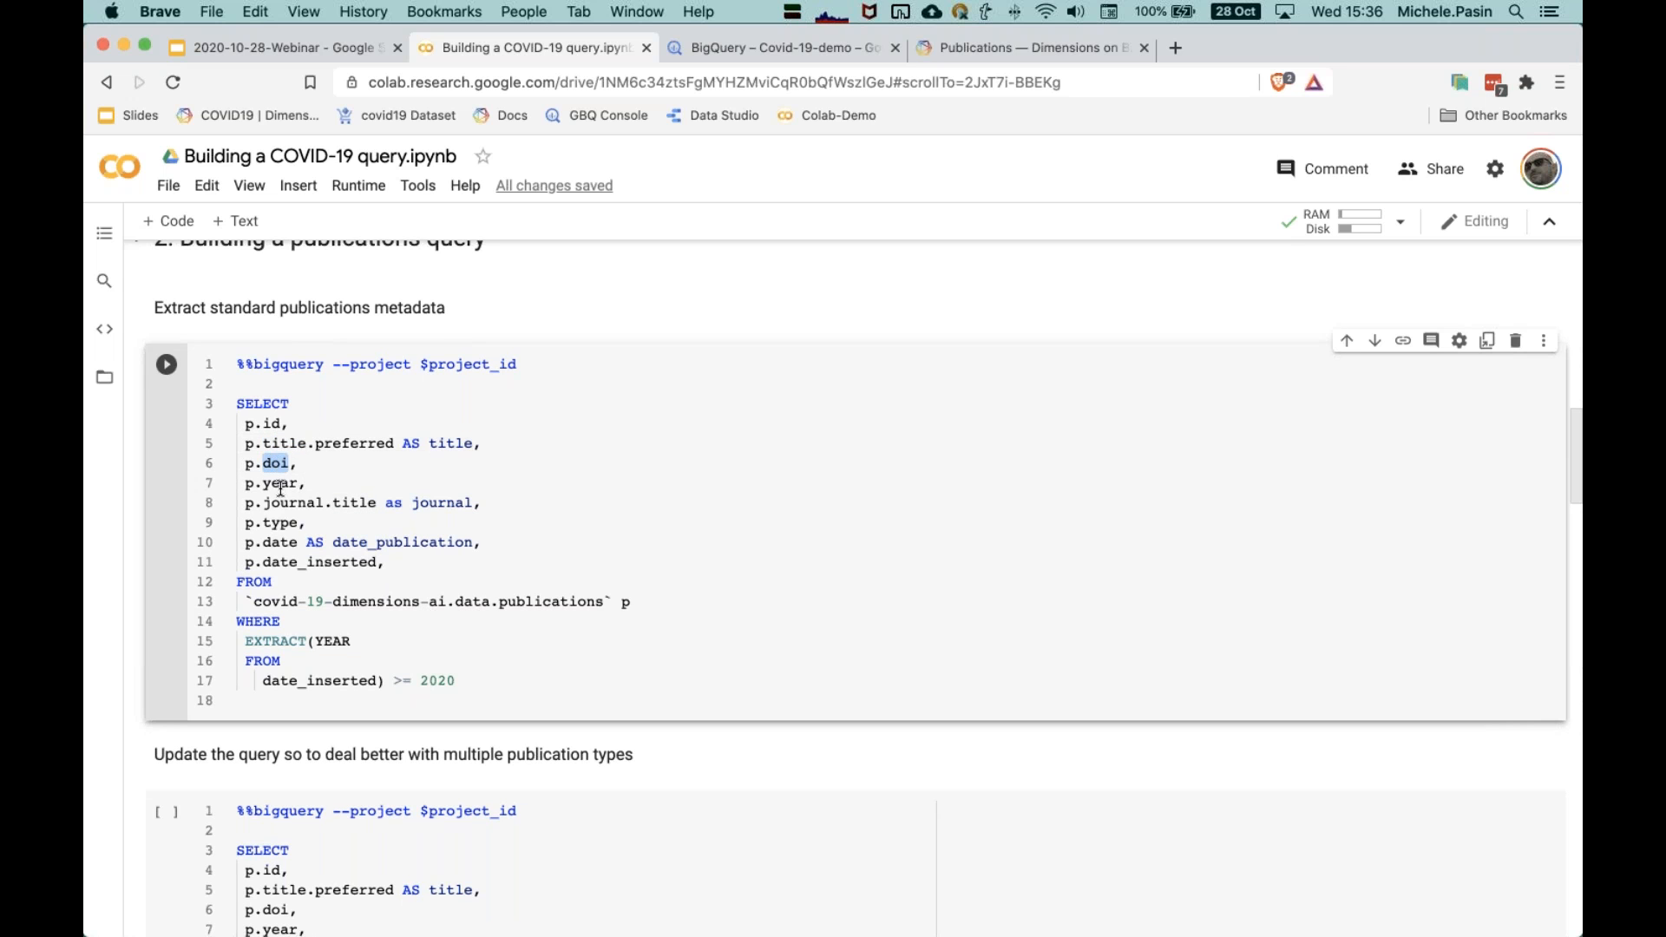
double_click(280, 483)
left_click_drag(376, 503, 266, 504)
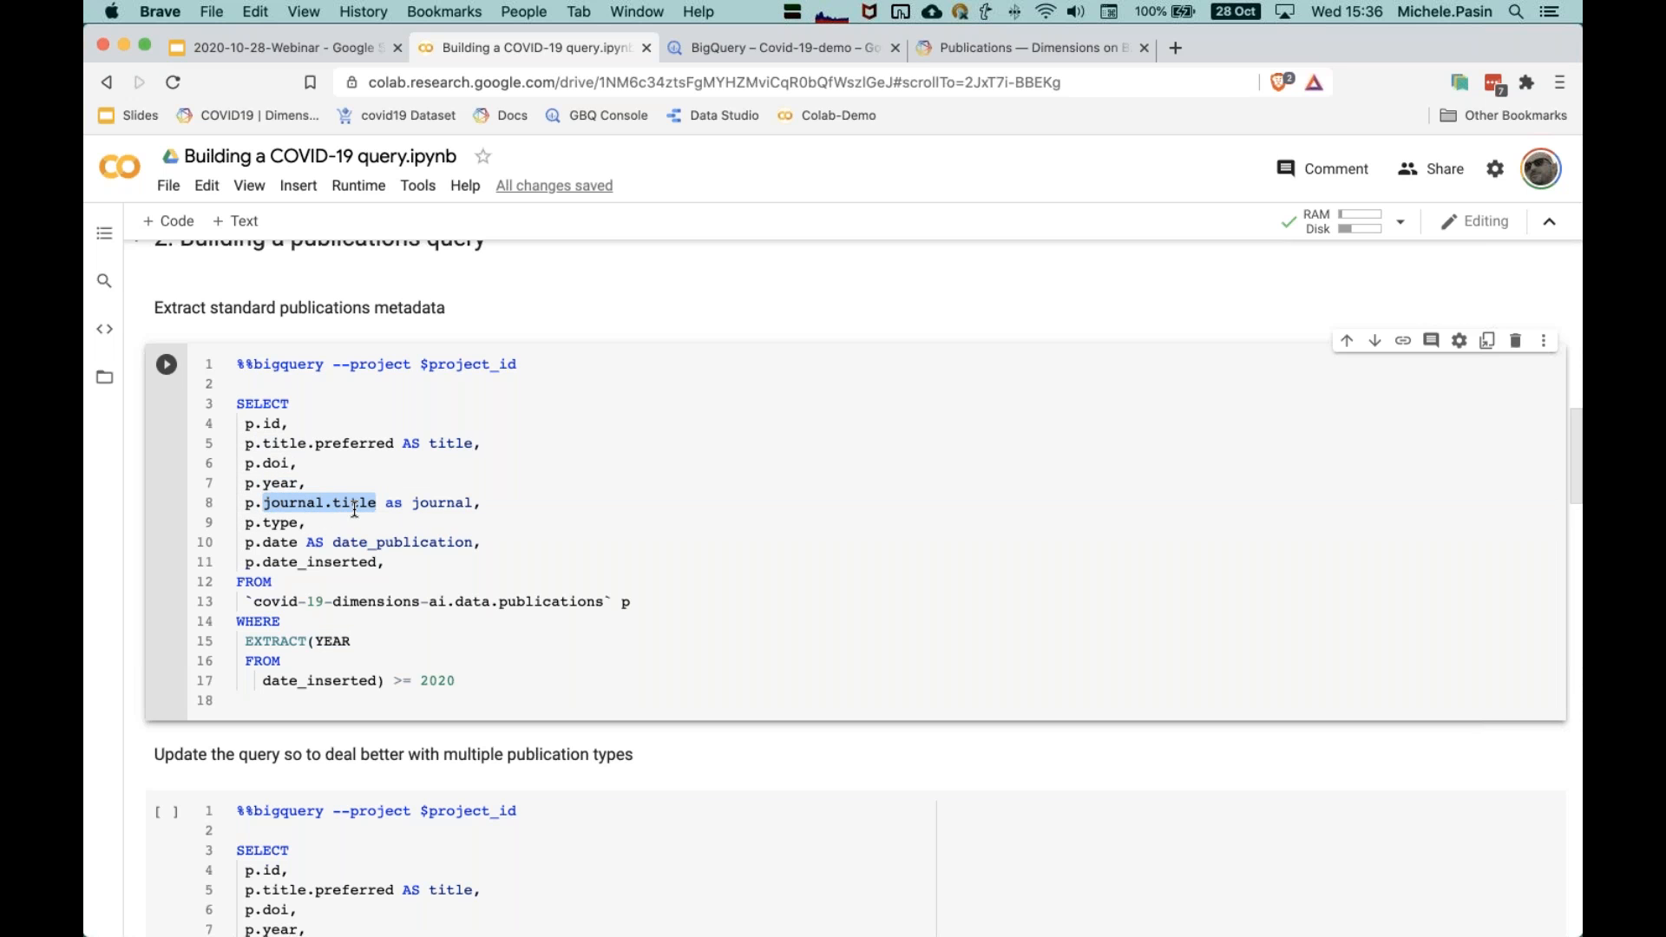
left_click(354, 508)
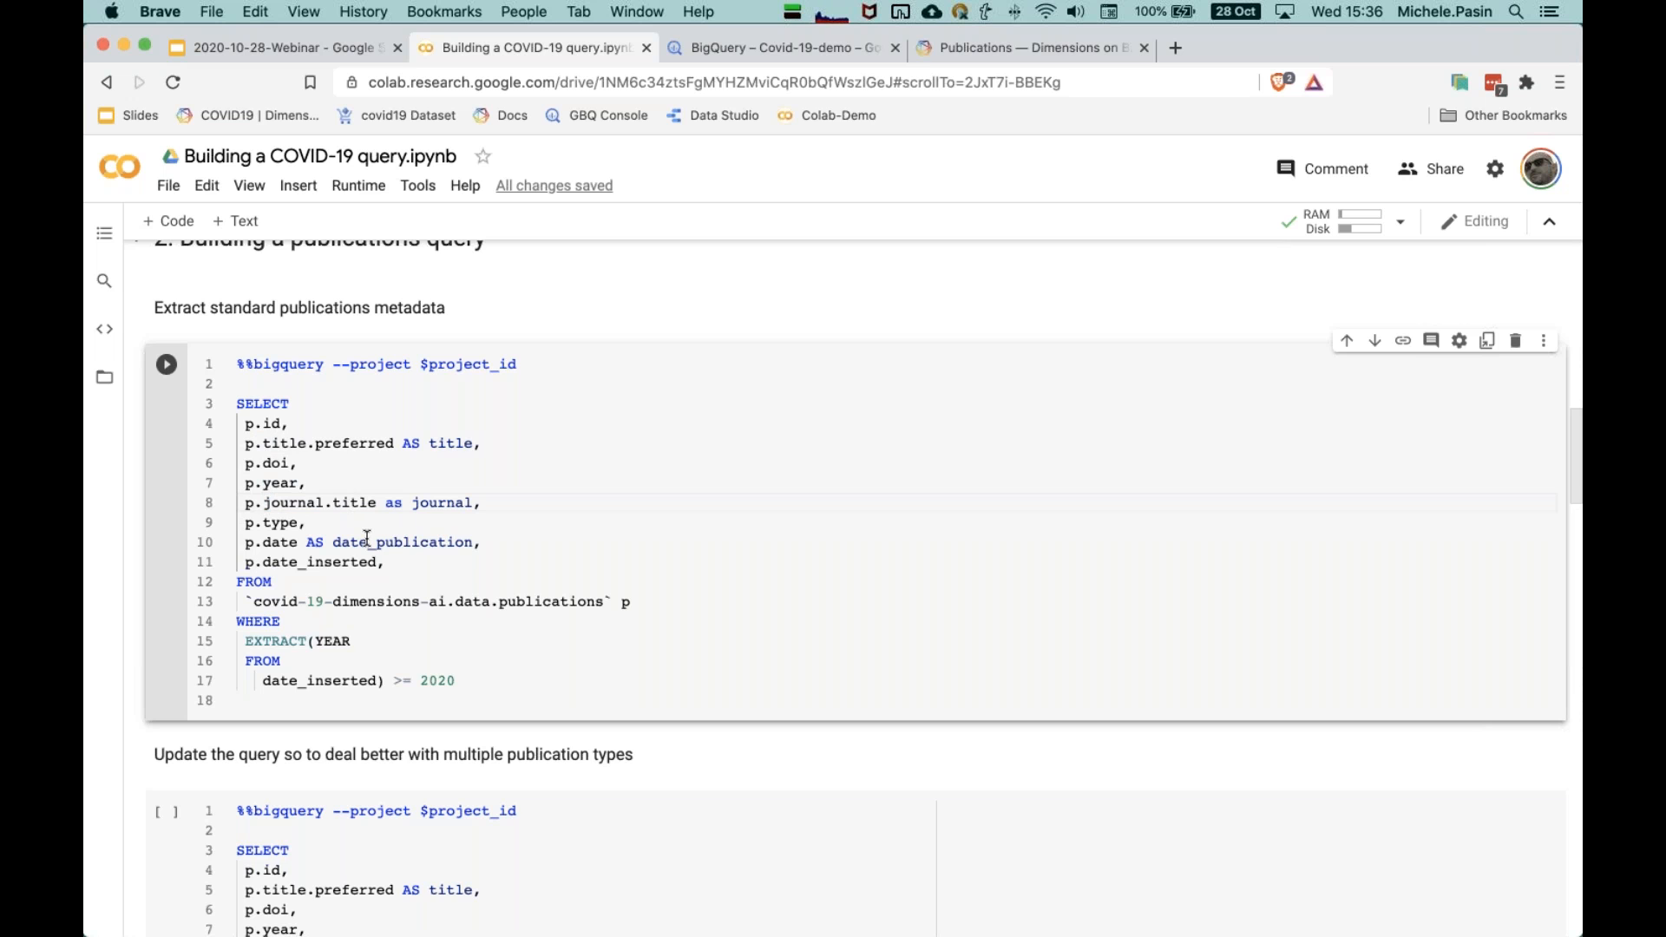
scroll(367, 537, "down", 1)
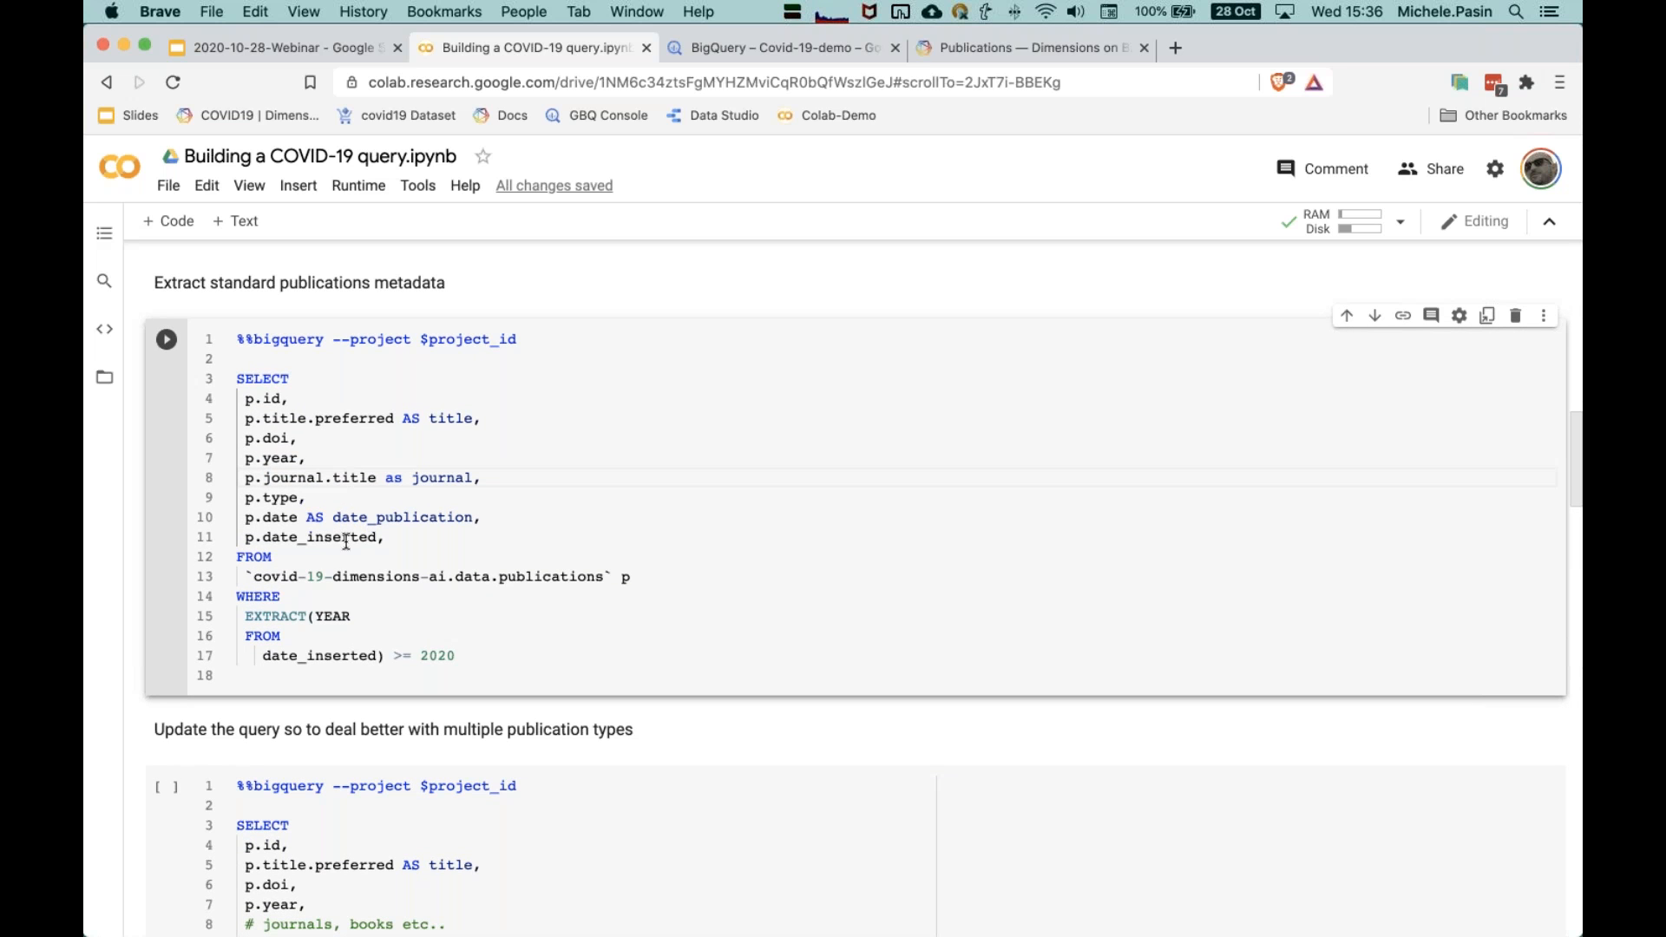
Step: Highlight the type, date_publication and date_inserted fields in the standard publications metadata query
scroll(326, 551, "down", 1)
double_click(285, 467)
left_click(320, 506)
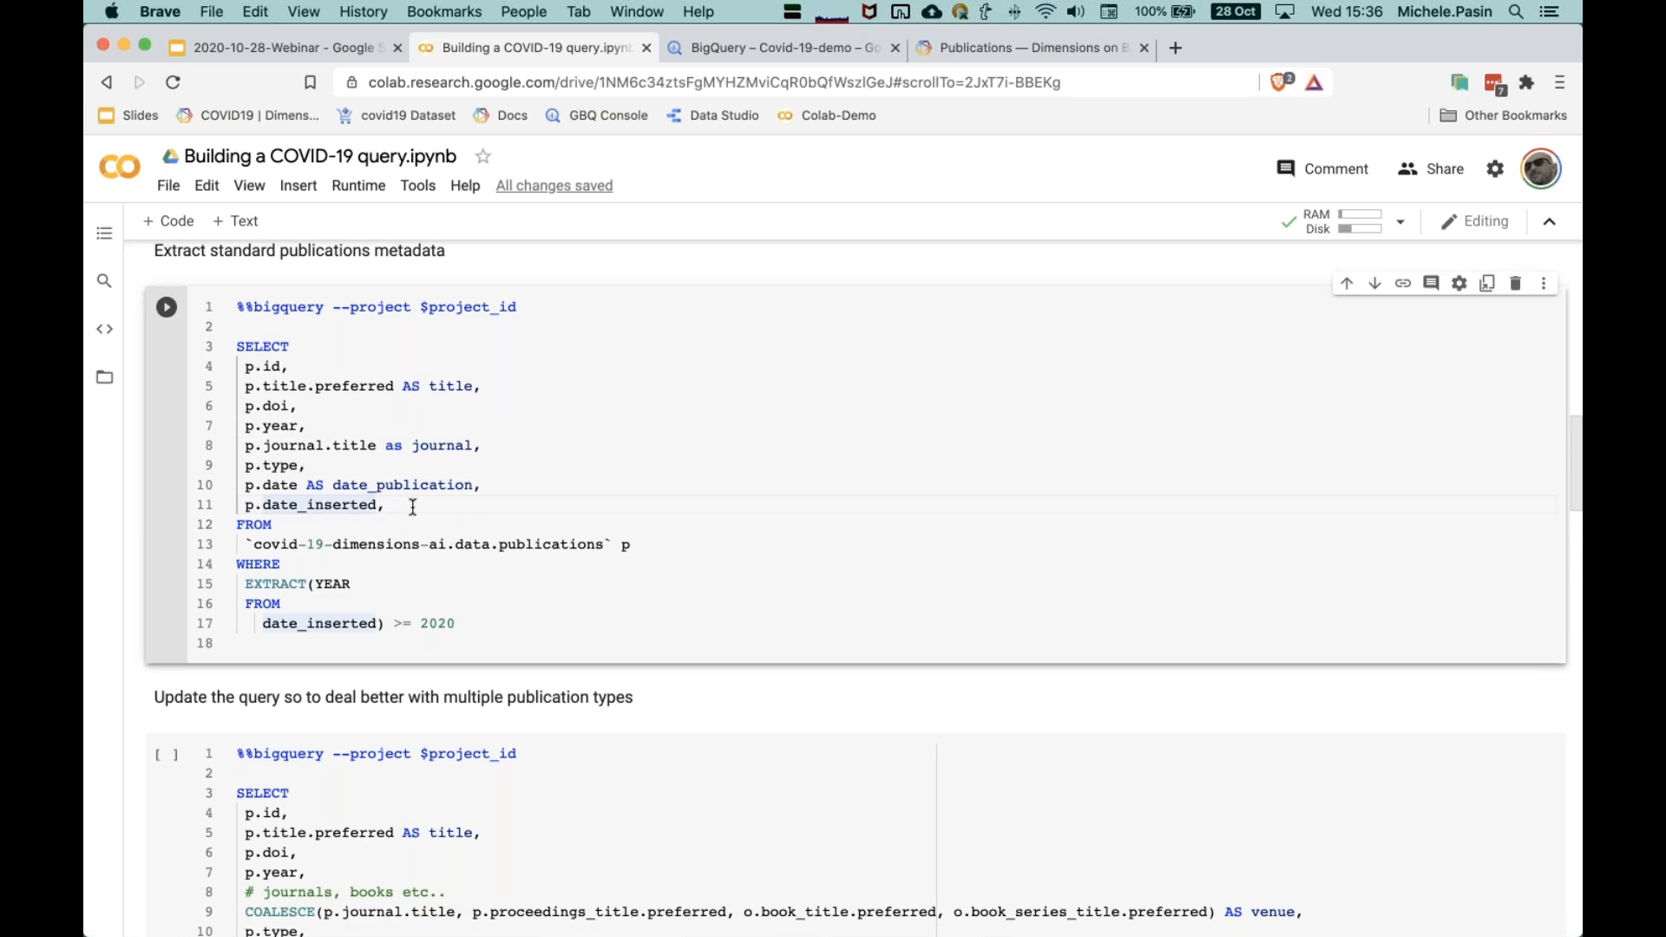
double_click(352, 506)
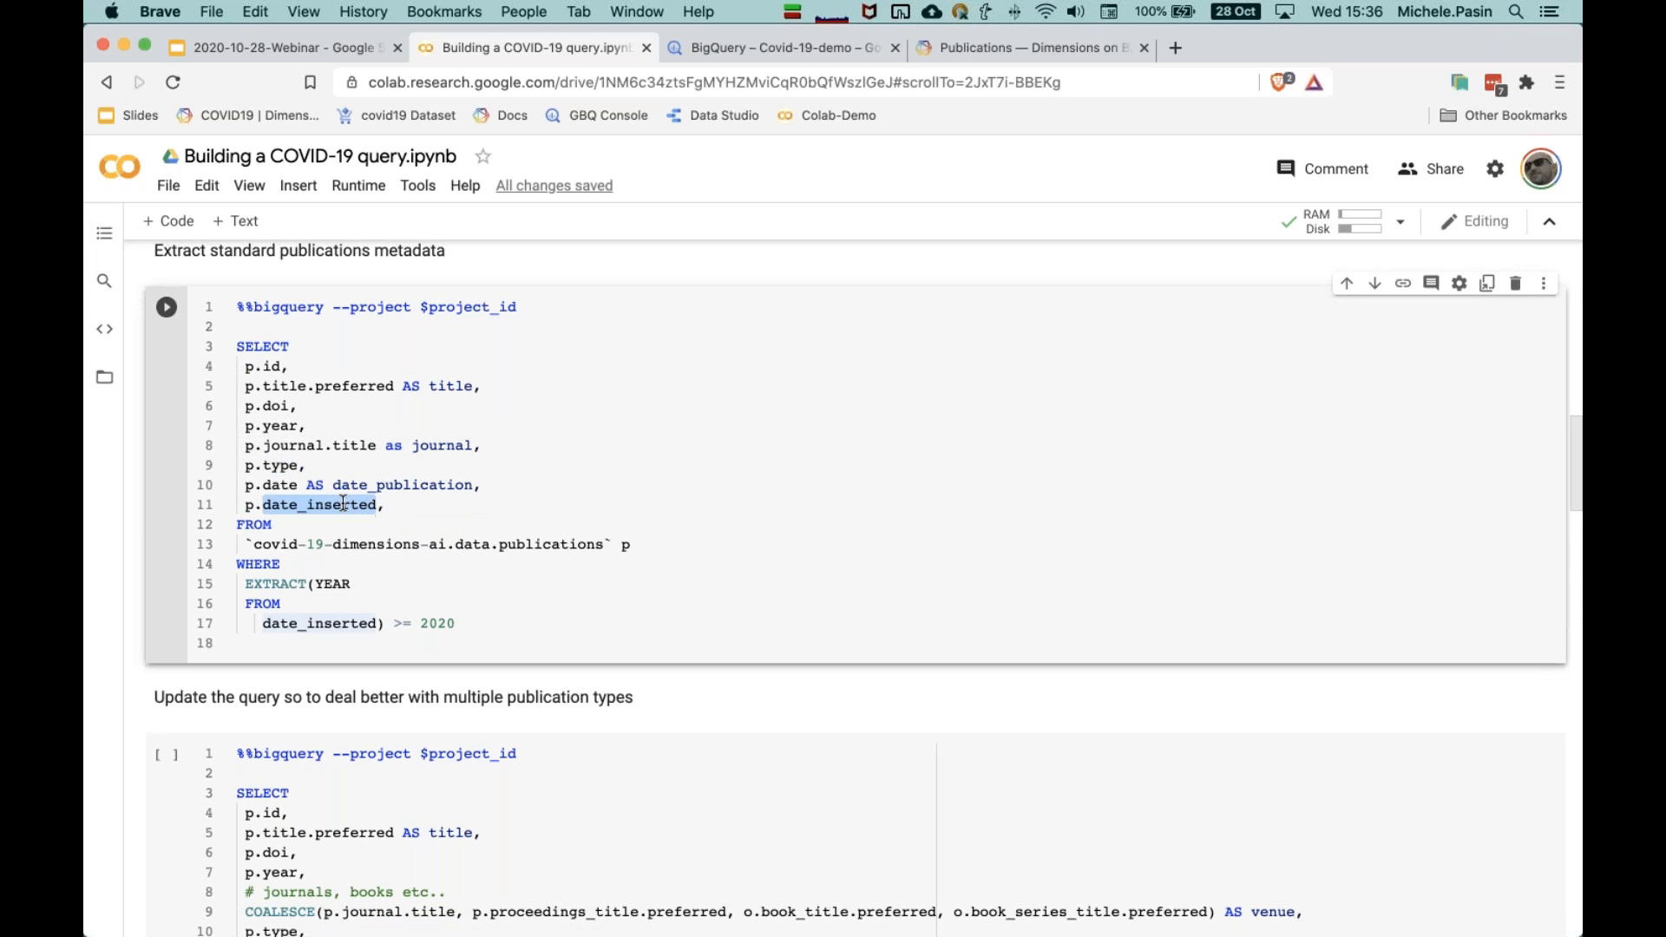
double_click(393, 488)
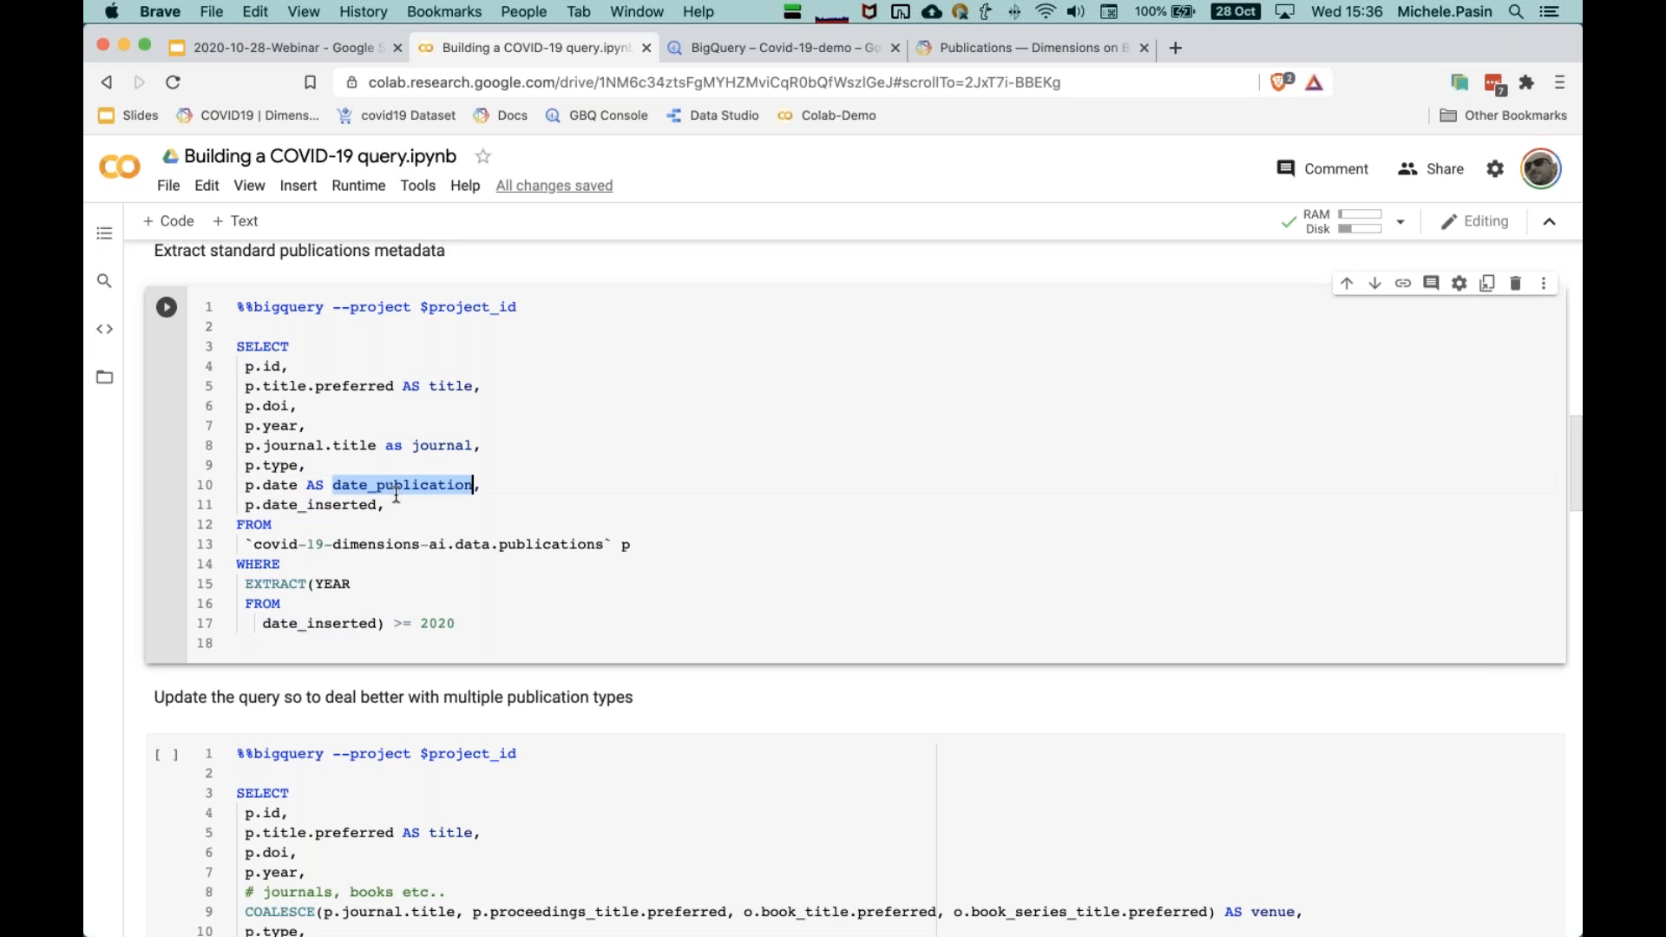
left_click(377, 506)
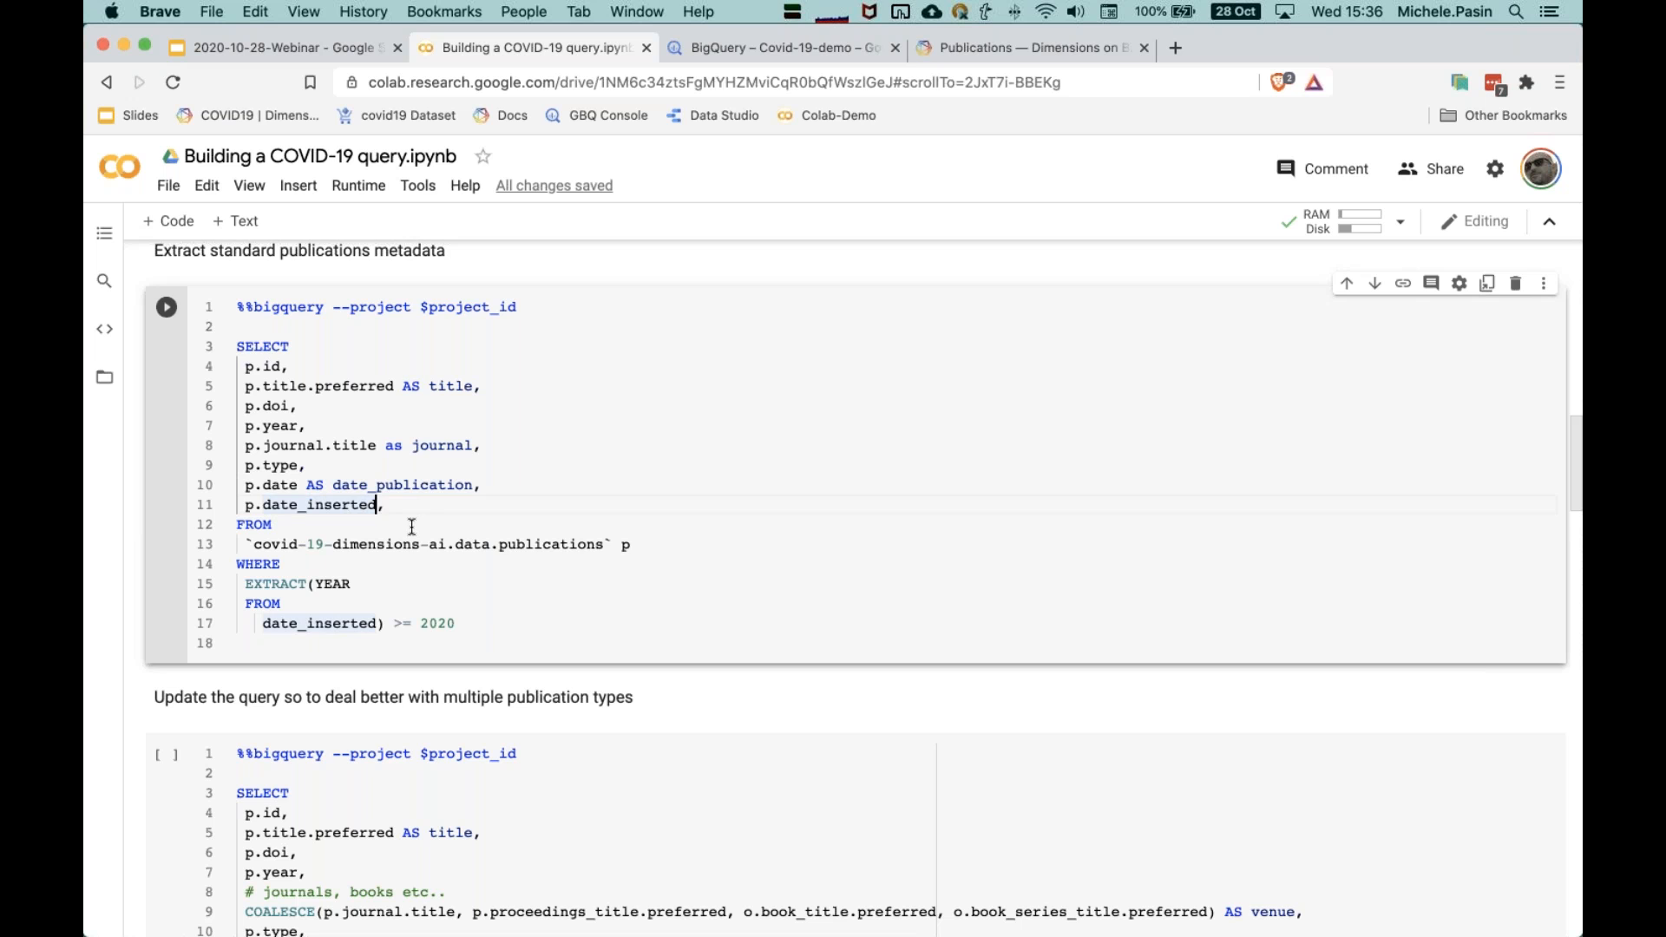
left_click_drag(386, 506, 245, 508)
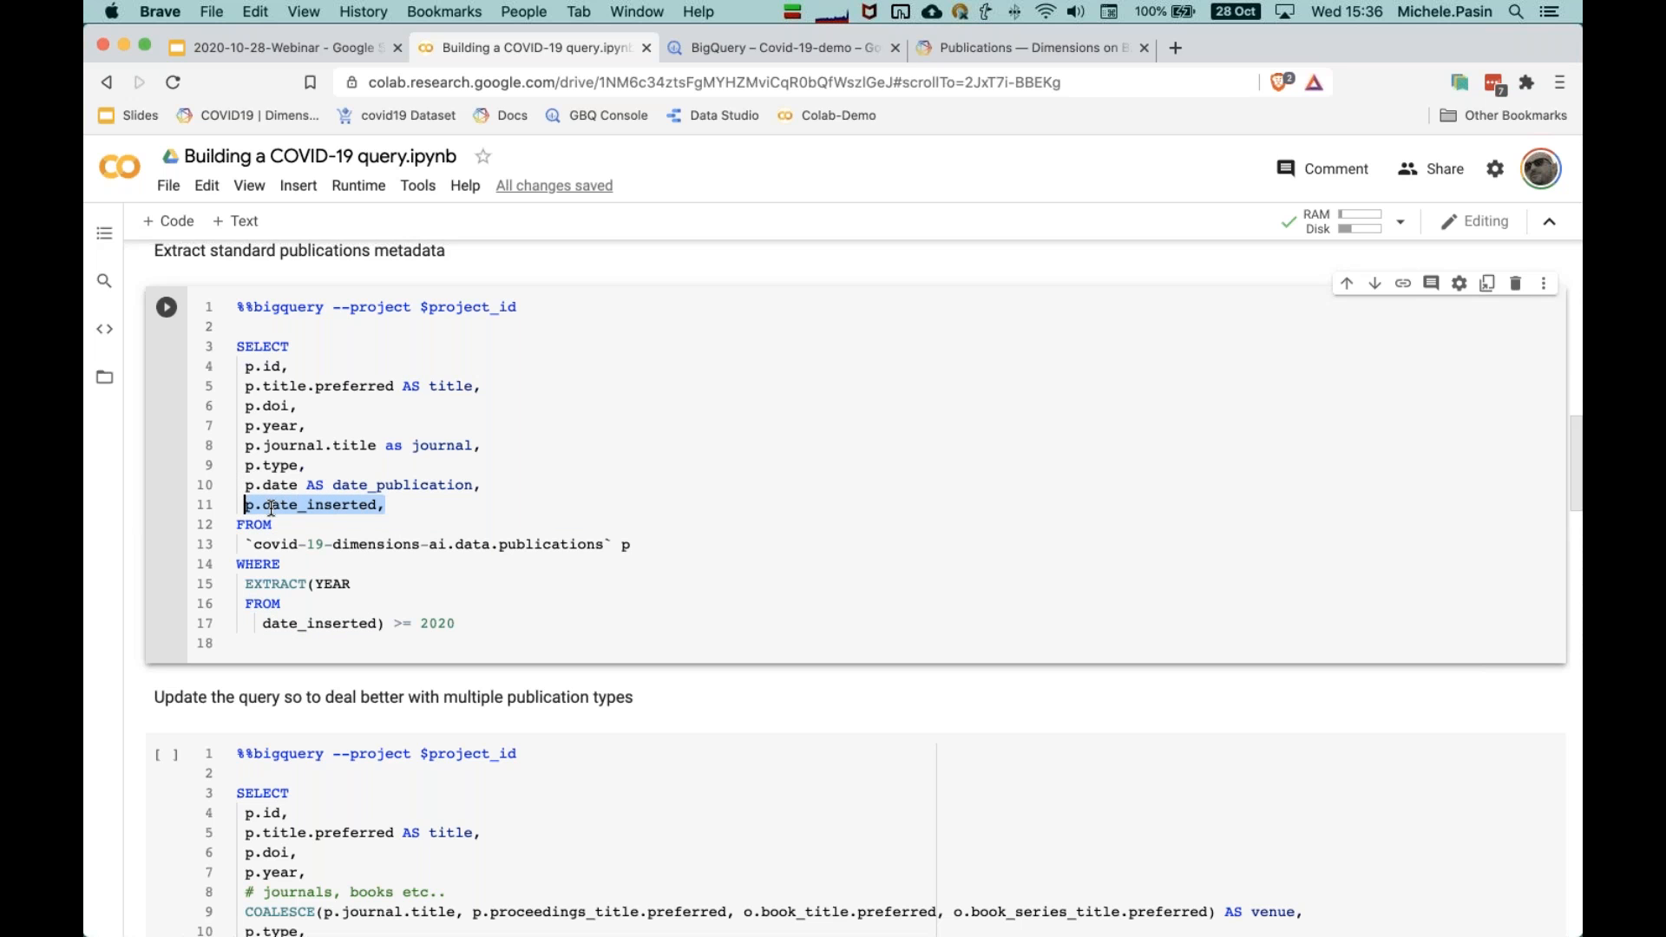
left_click(399, 511)
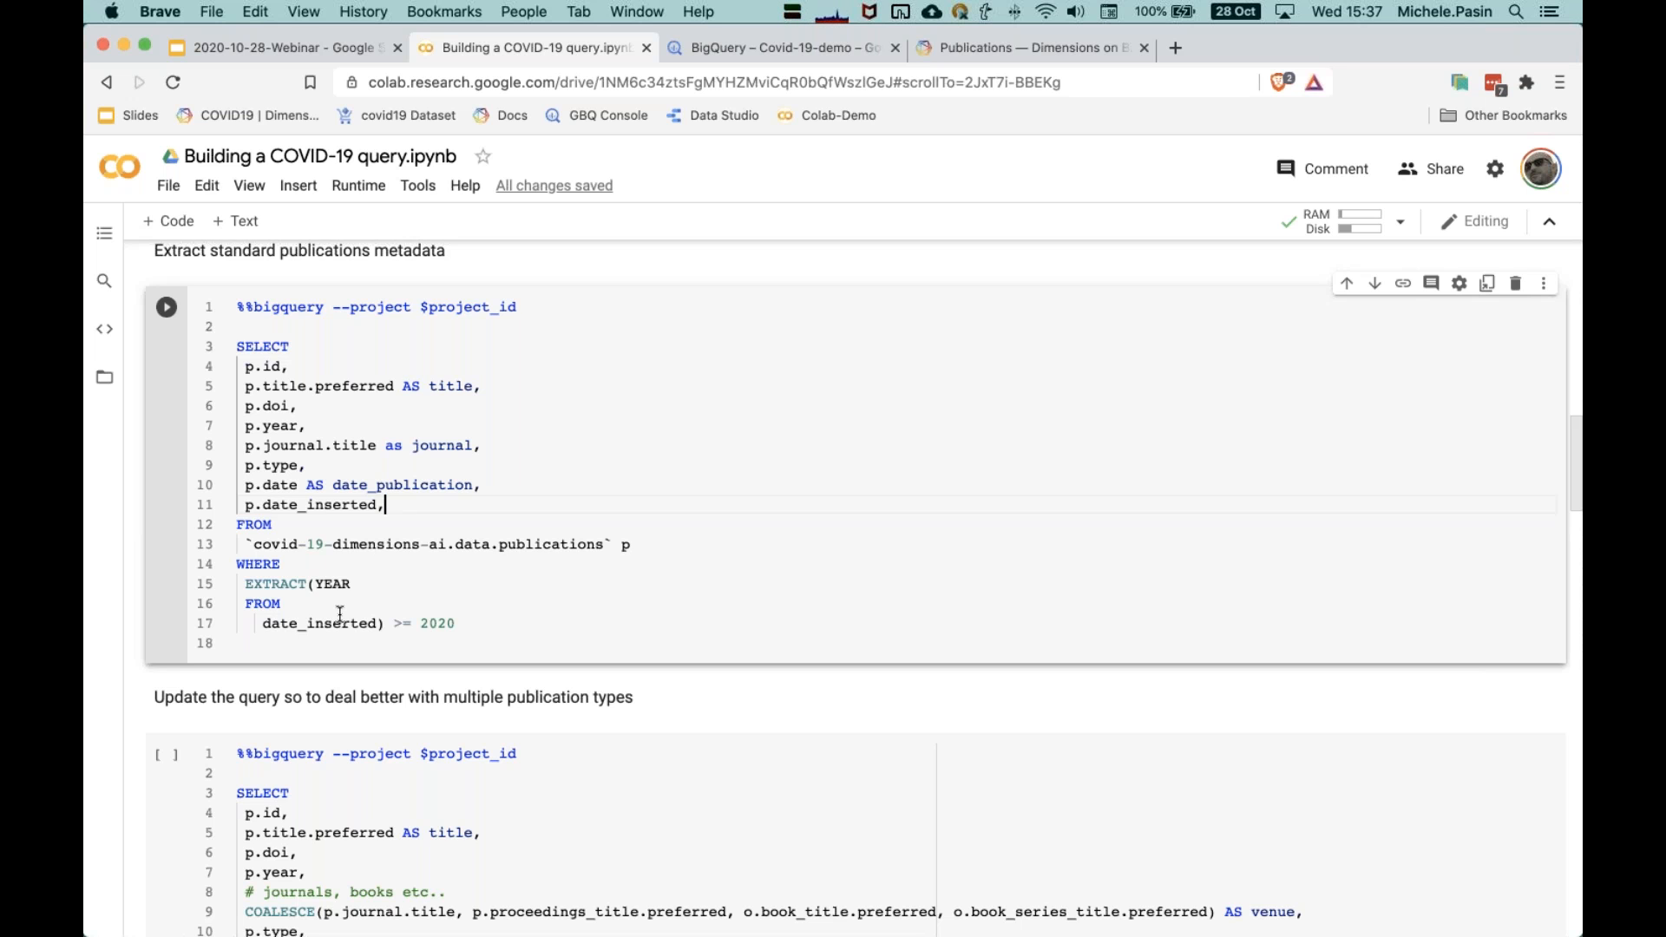
Step: Run the standard publications metadata query in the notebook
key("ctrl+Return")
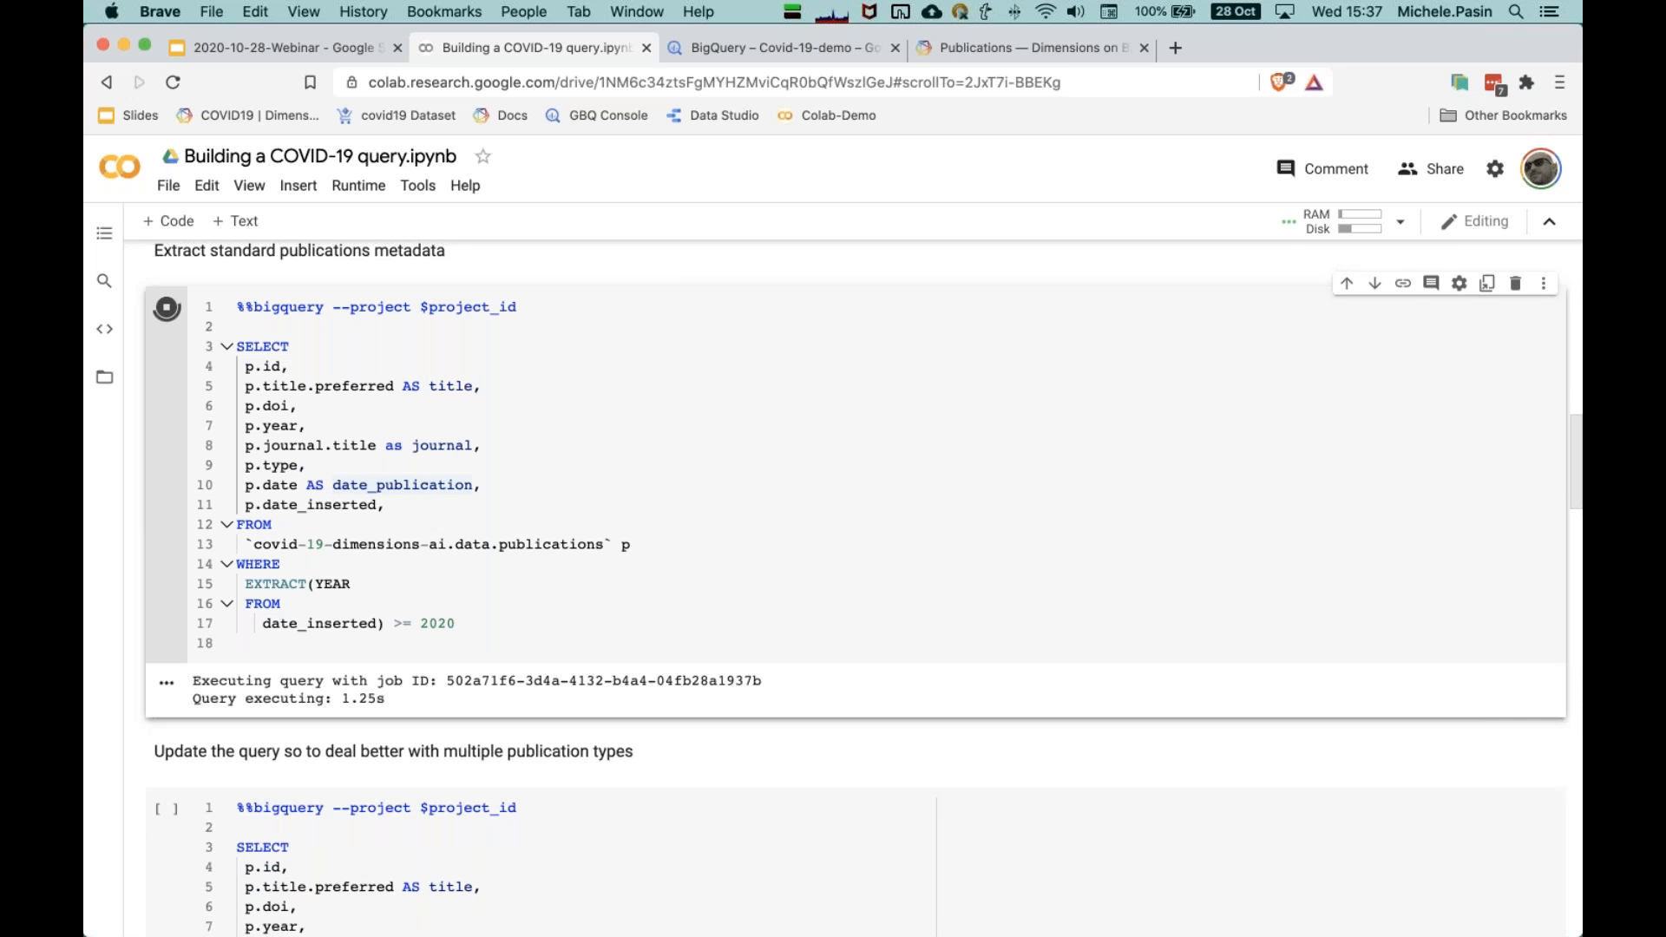
scroll(417, 485, "down", 1)
scroll(393, 458, "up", 1)
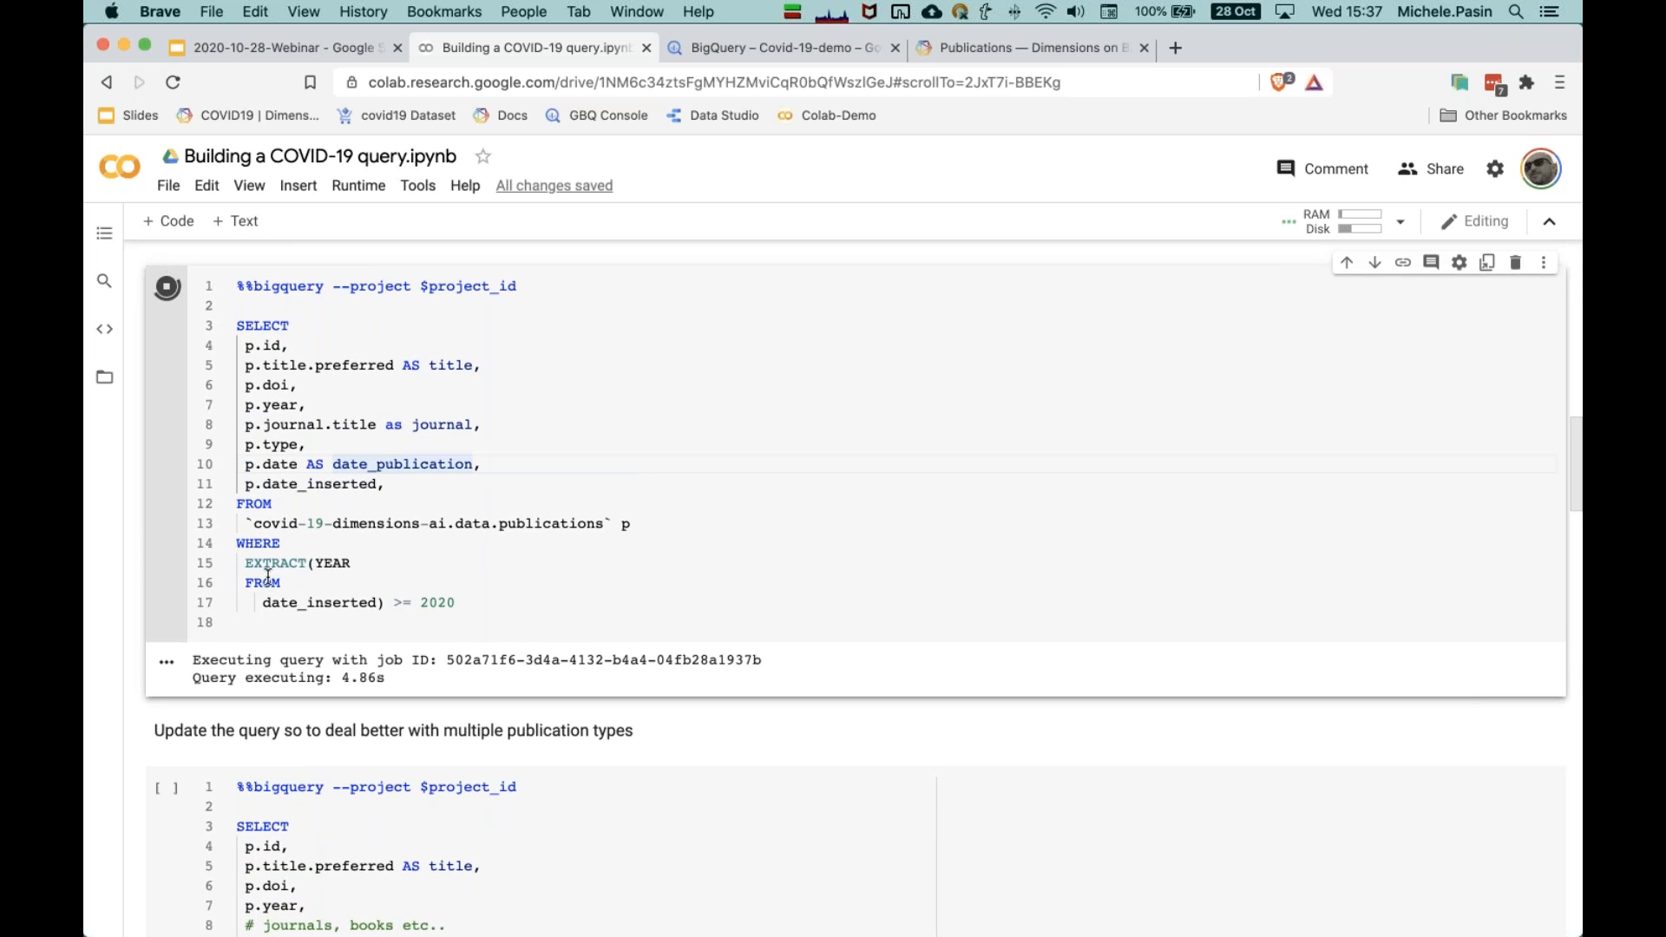
scroll(382, 486, "down", 1)
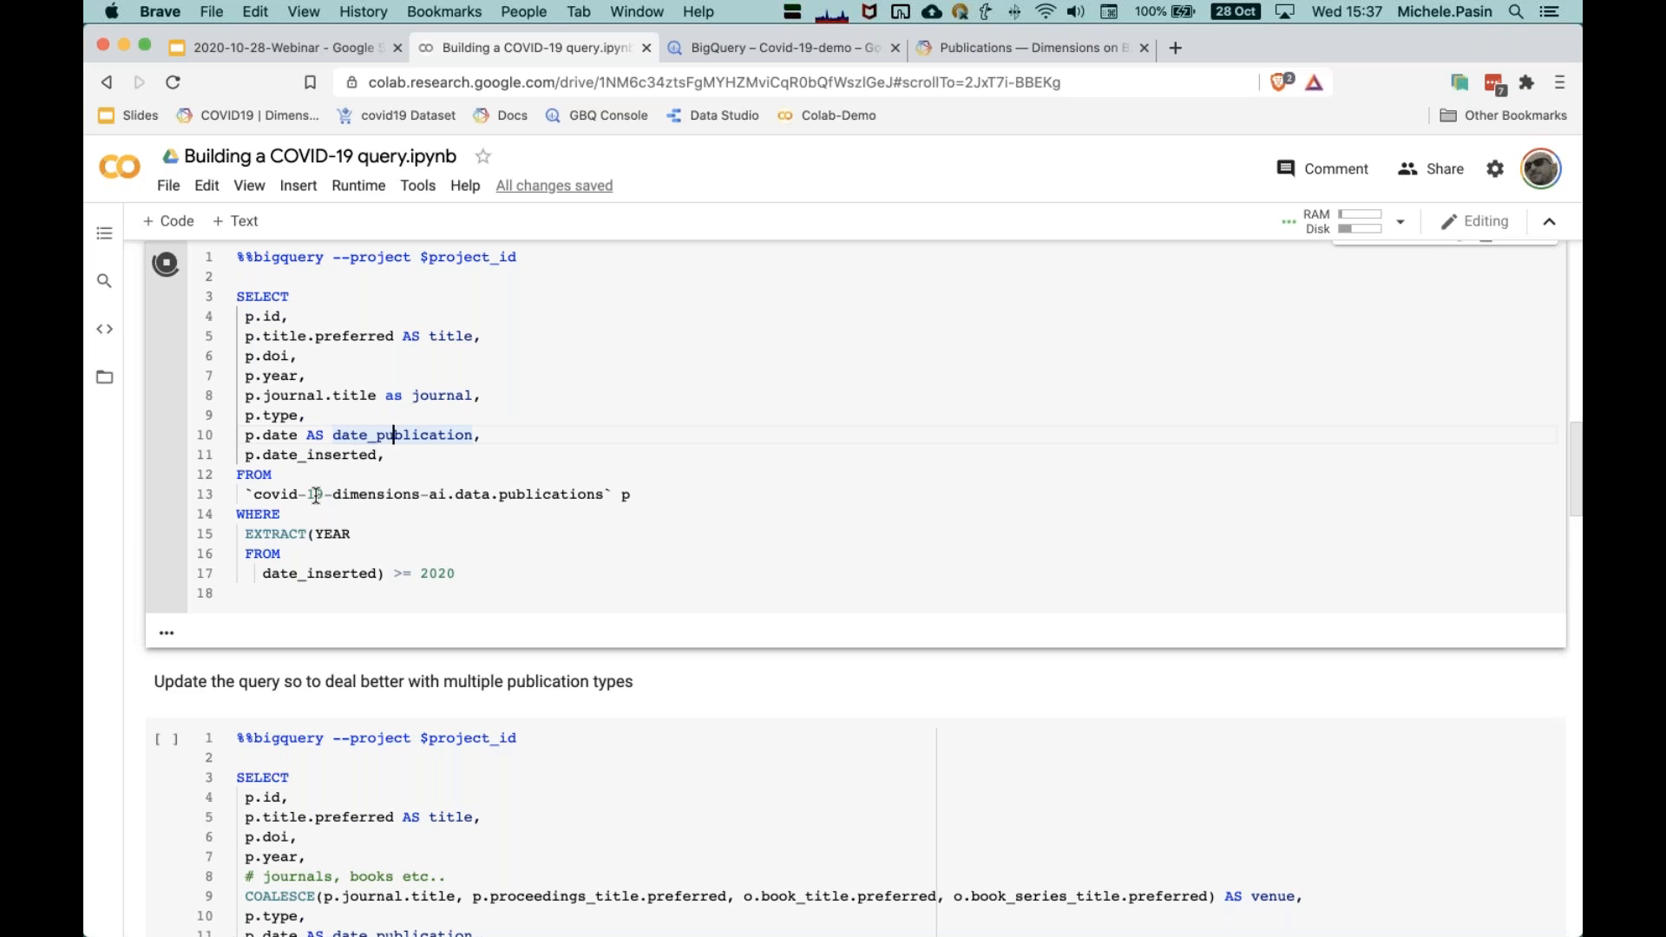
scroll(316, 494, "down", 1)
scroll(315, 494, "down", 1)
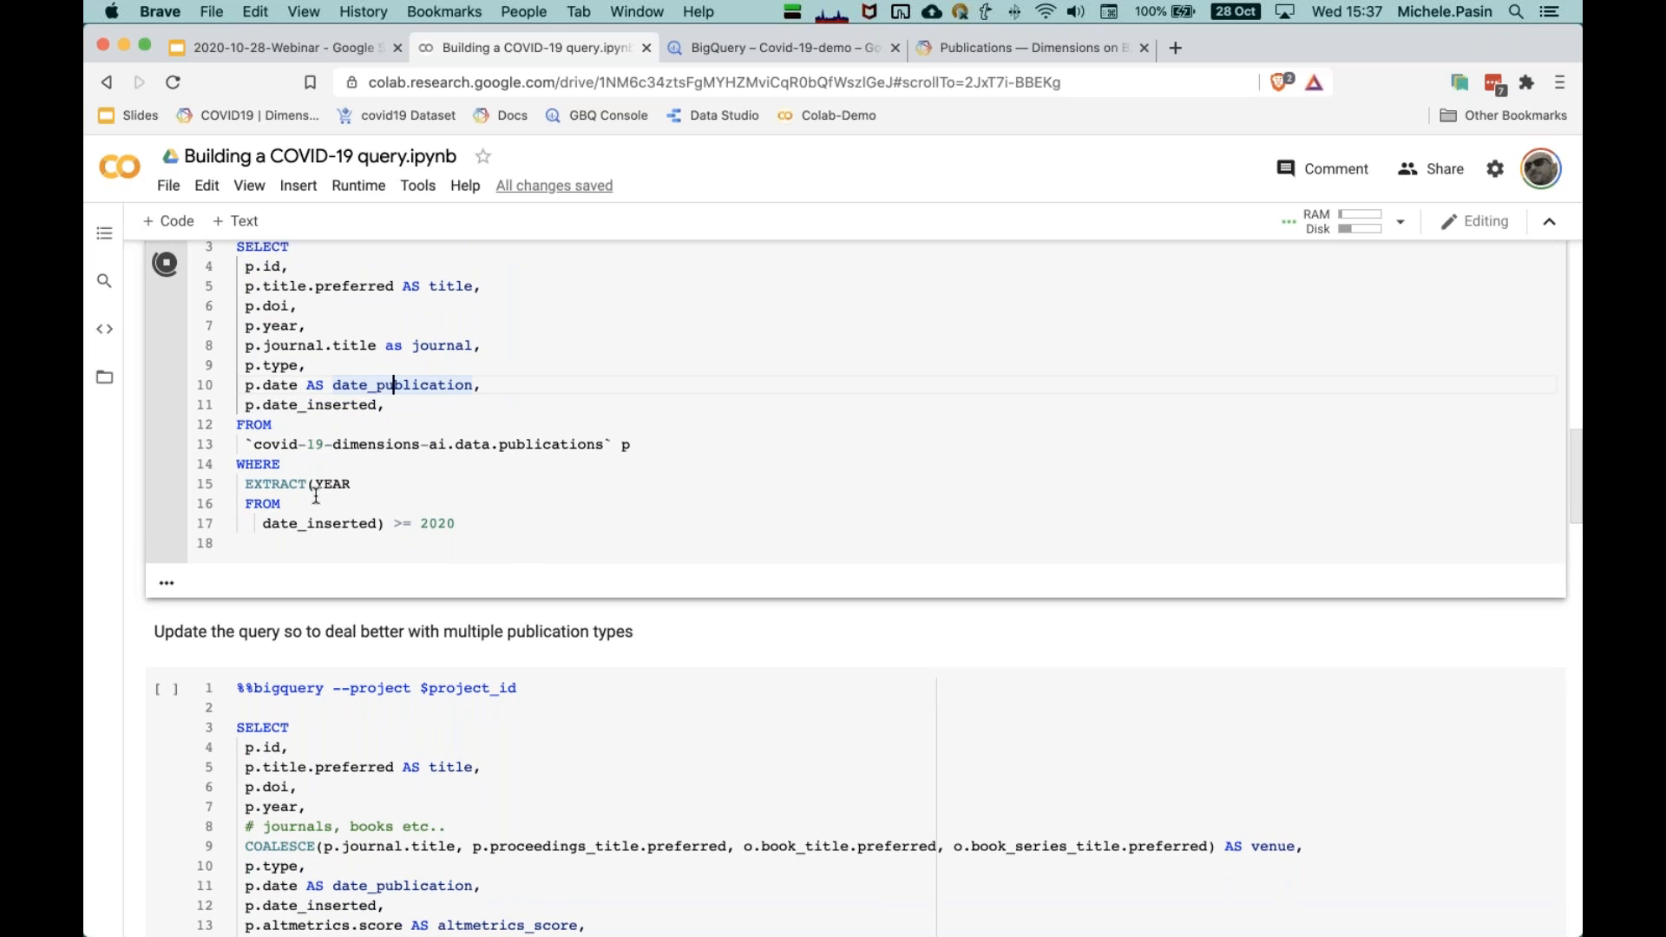
scroll(382, 477, "up", 4)
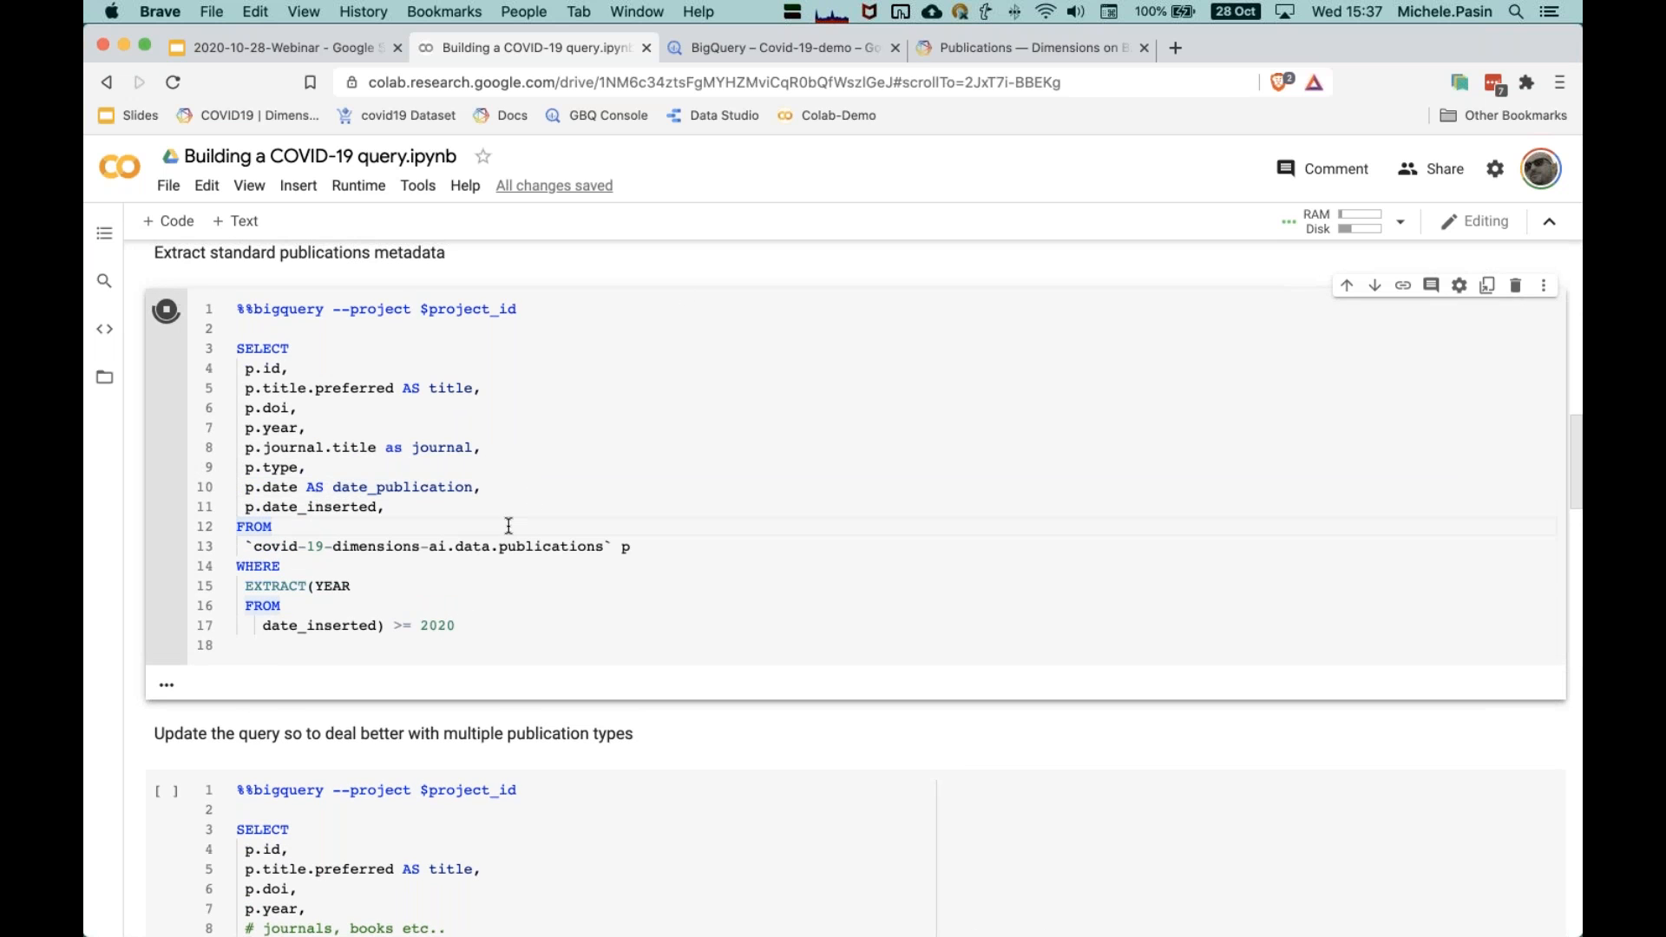
Step: Check the BigQuery console, return to the Colab notebook and select the SQL from SELECT through the date_inserted >= 2020 filter
left_click(784, 52)
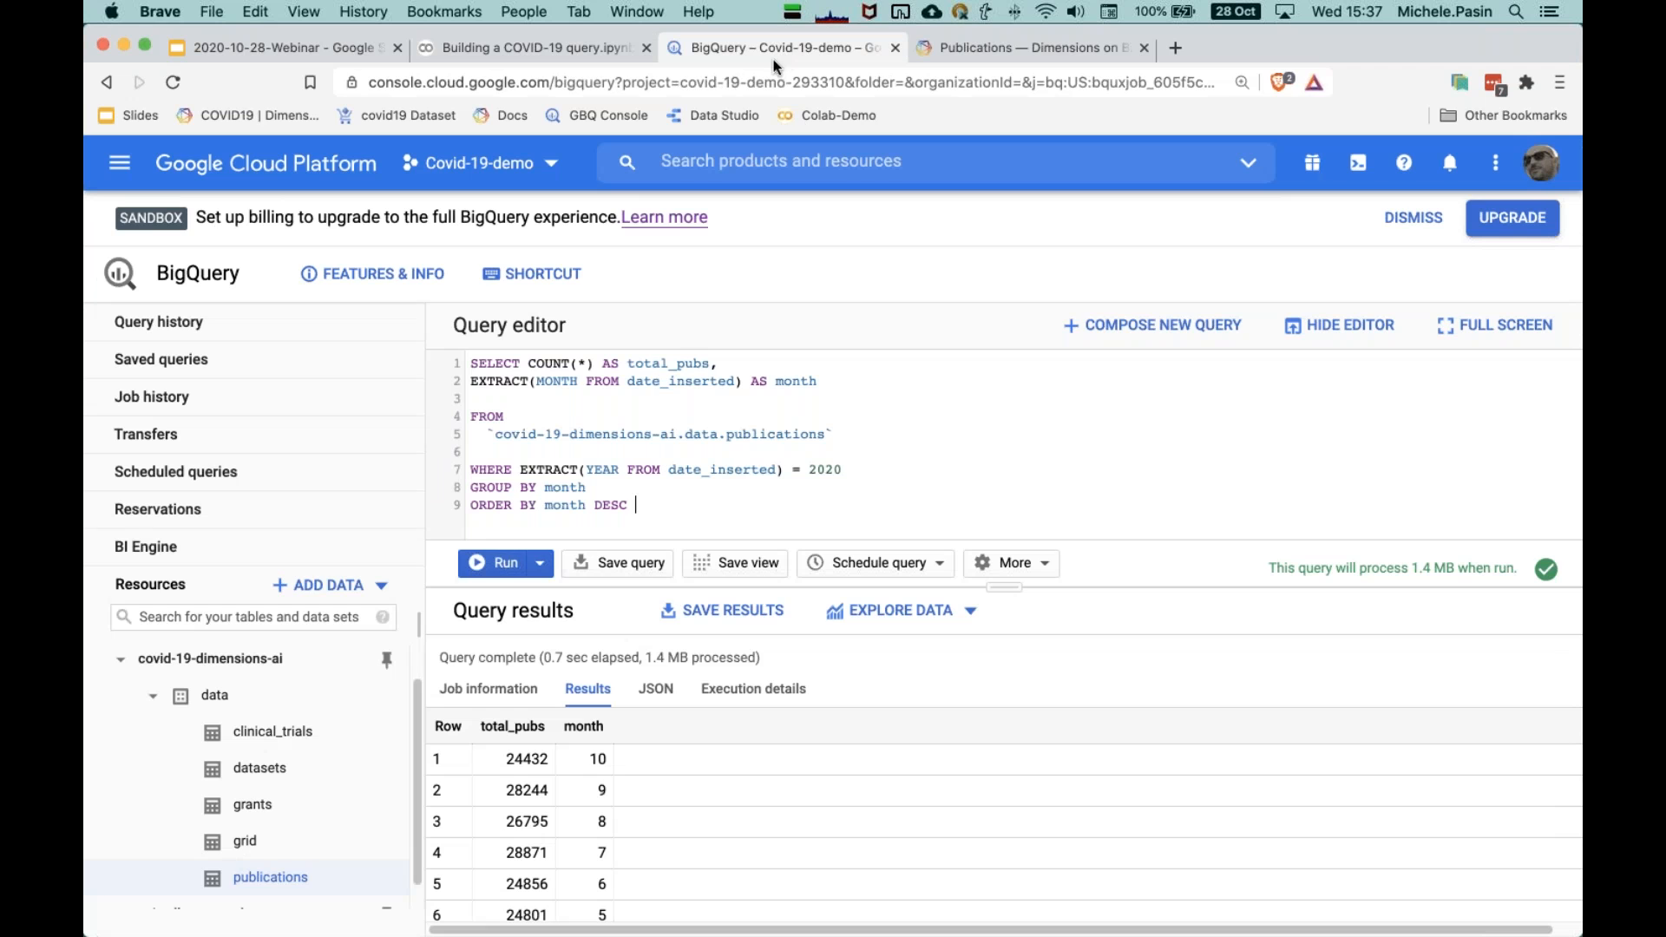
left_click(563, 49)
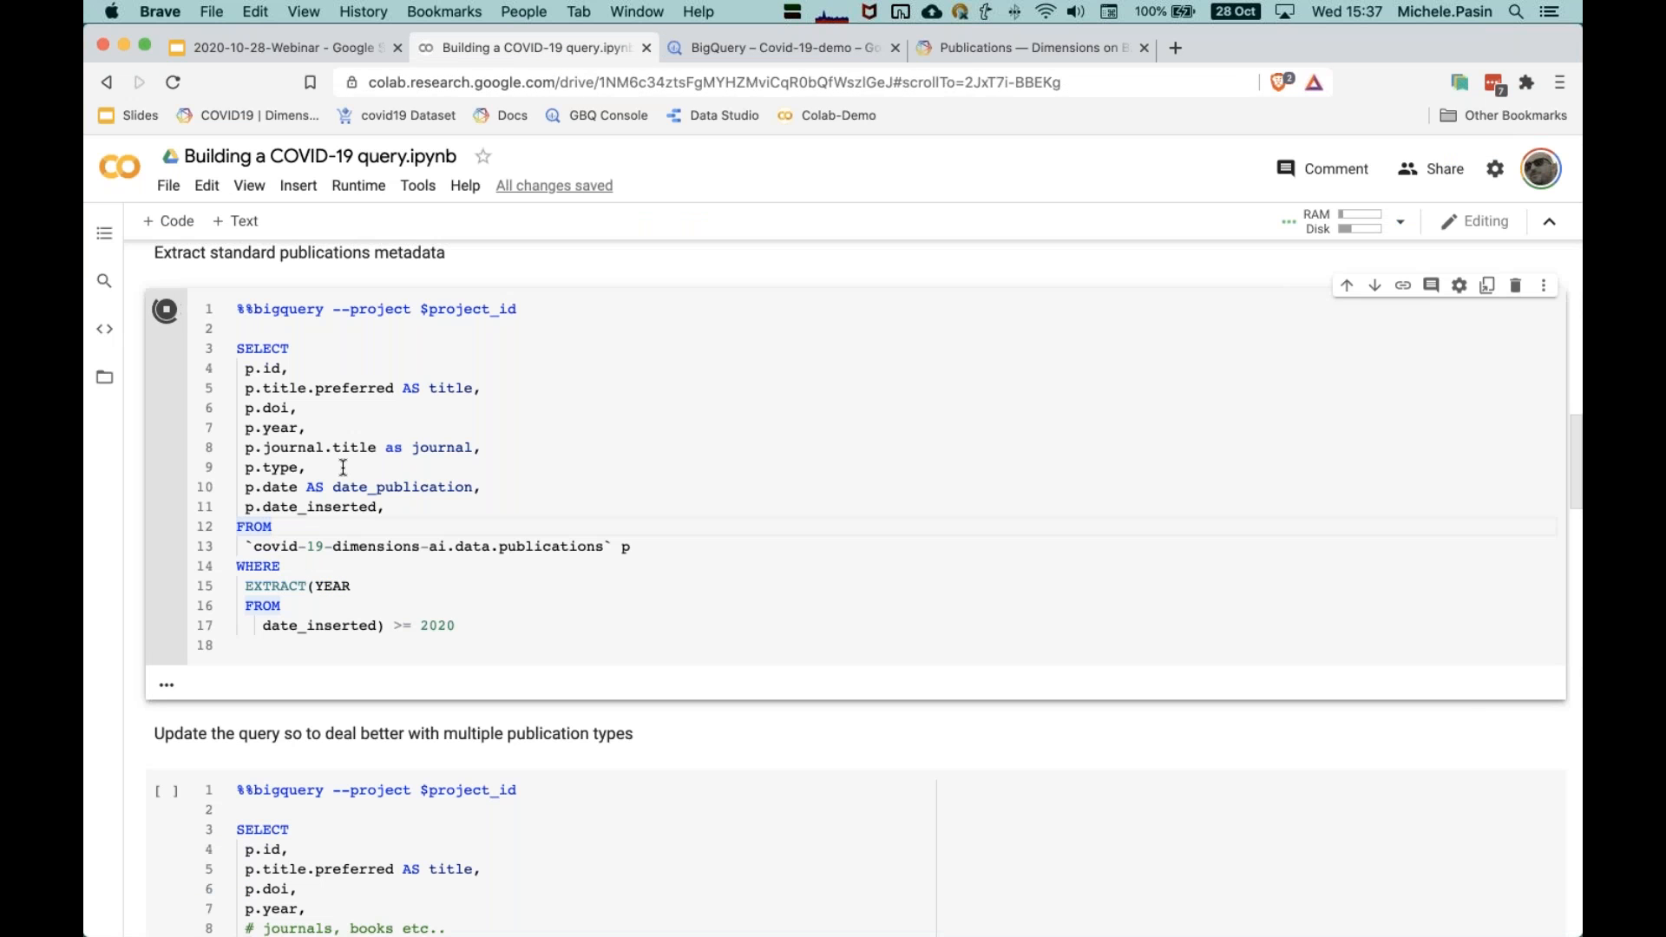
left_click_drag(464, 625, 237, 355)
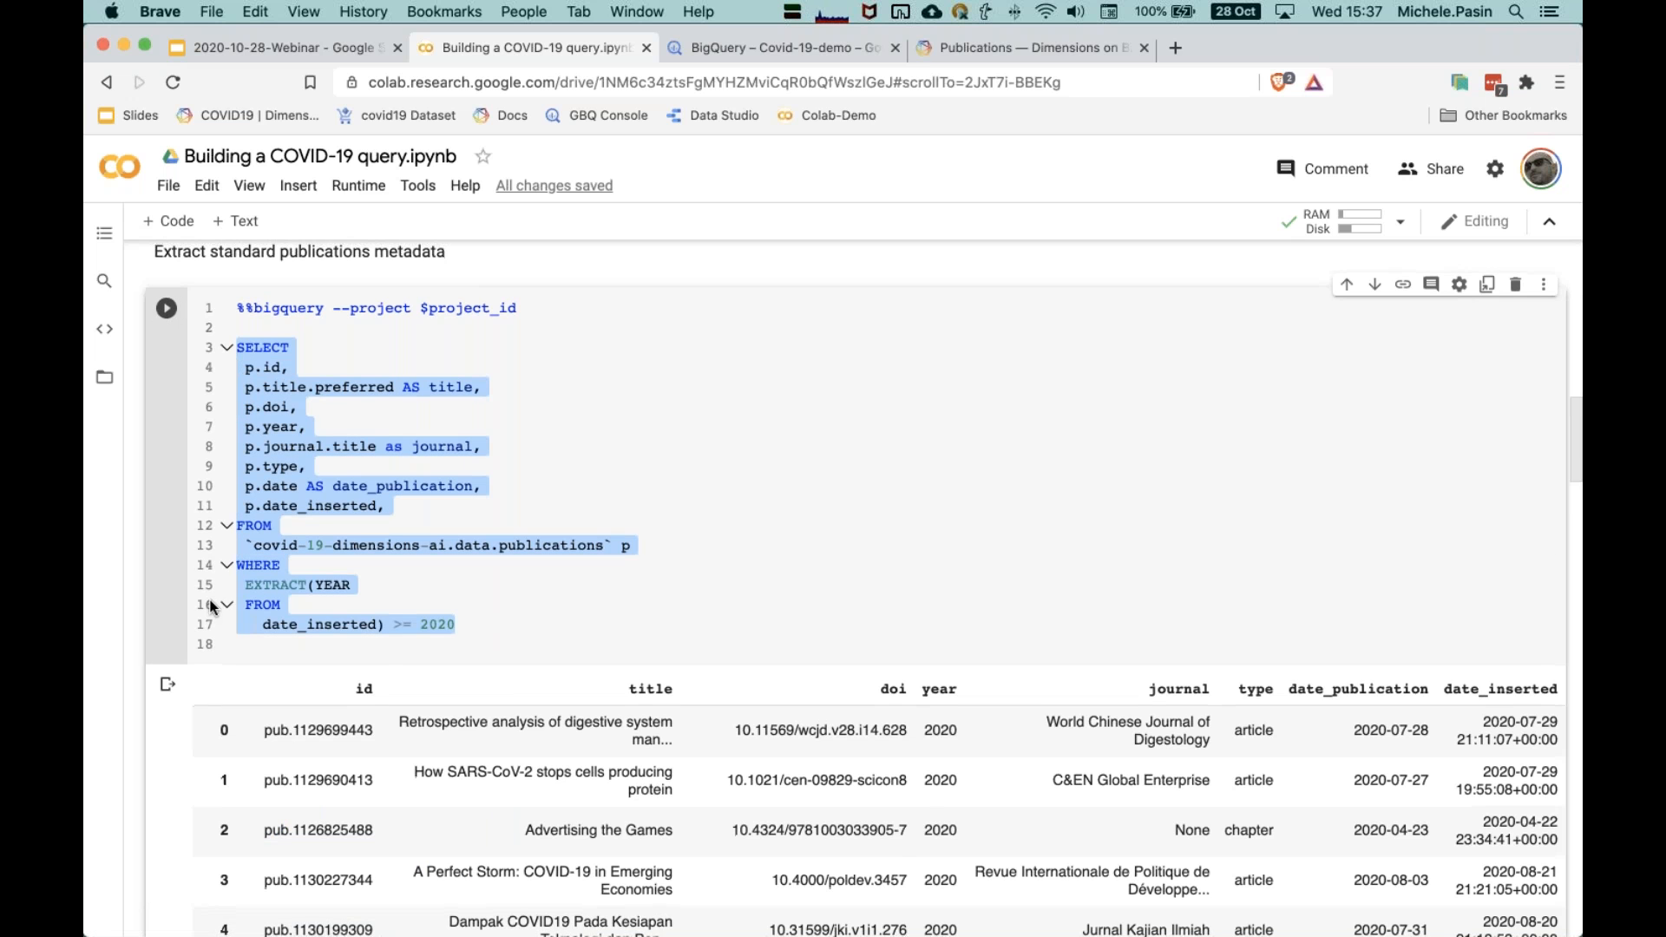
Step: Review the metadata results table and highlight the journal value of the chapter "Advertising the Games"
scroll(211, 607, "down", 5)
scroll(212, 606, "down", 1)
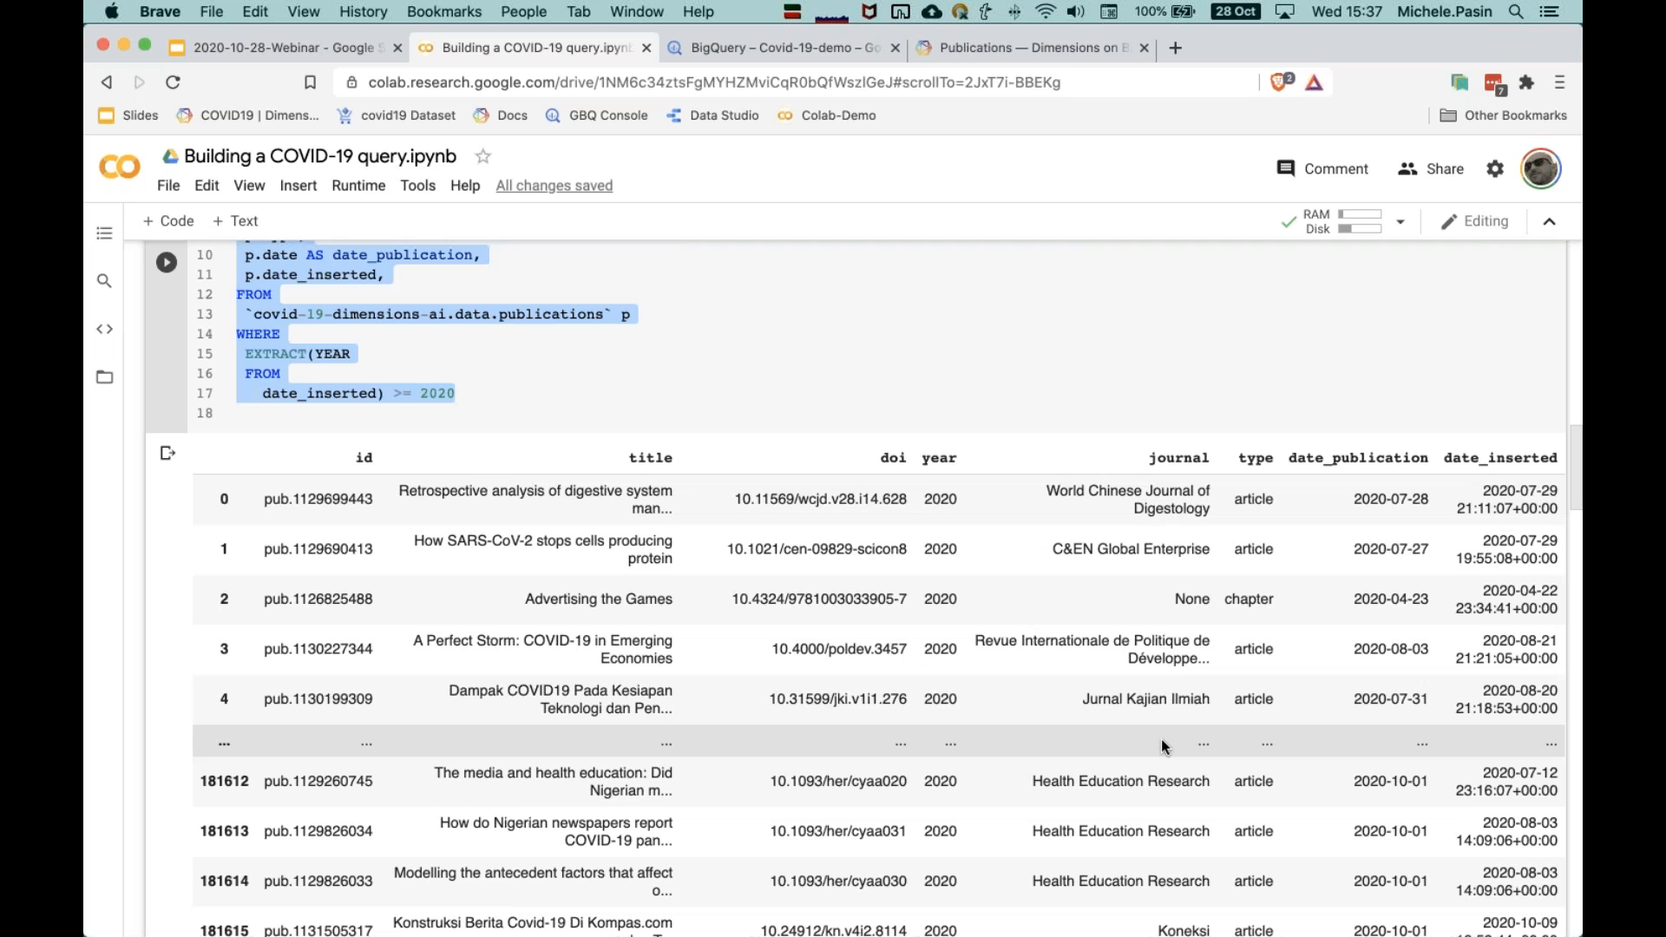
scroll(1161, 738, "down", 3)
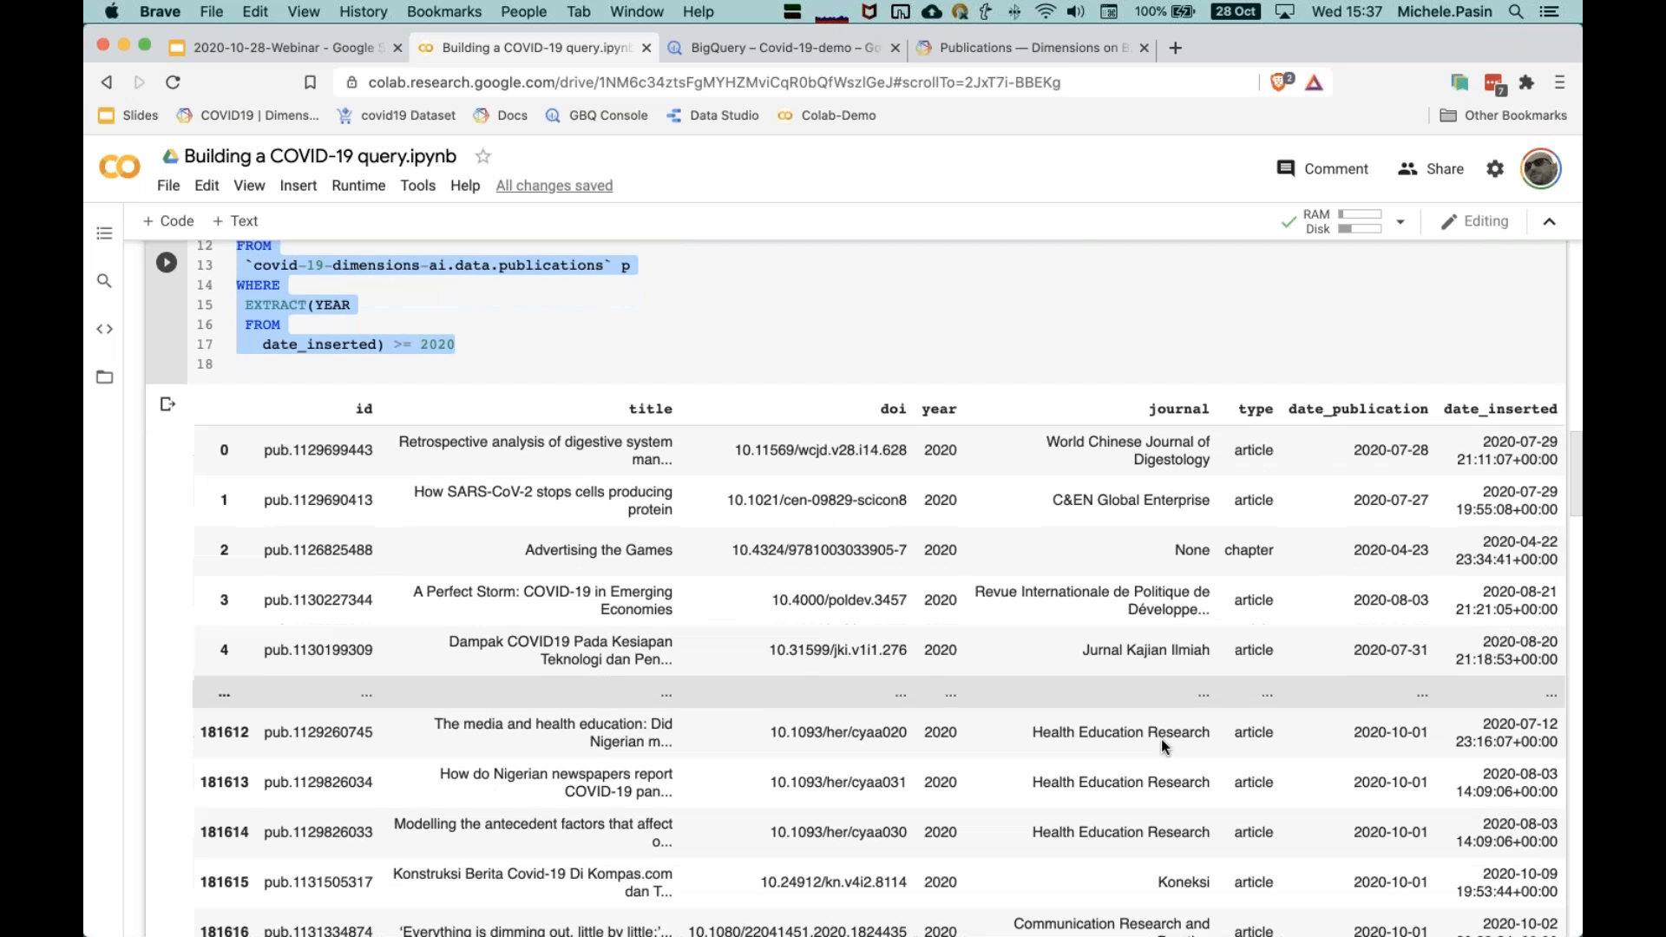
scroll(1161, 737, "up", 3)
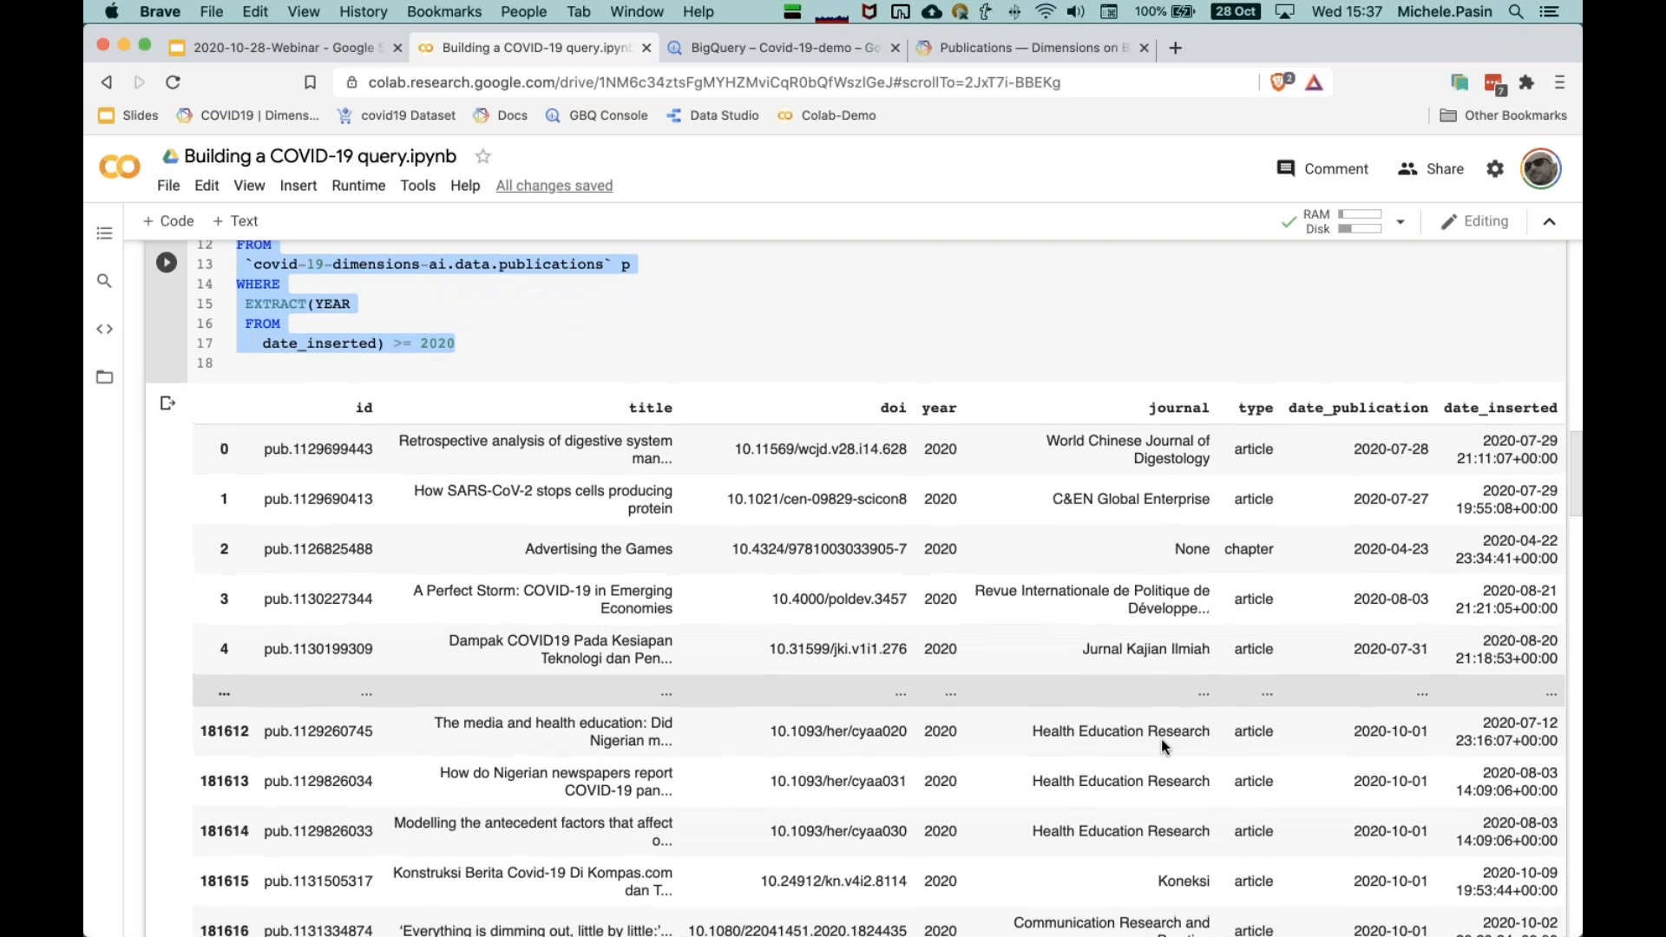
left_click_drag(1186, 617, 1207, 621)
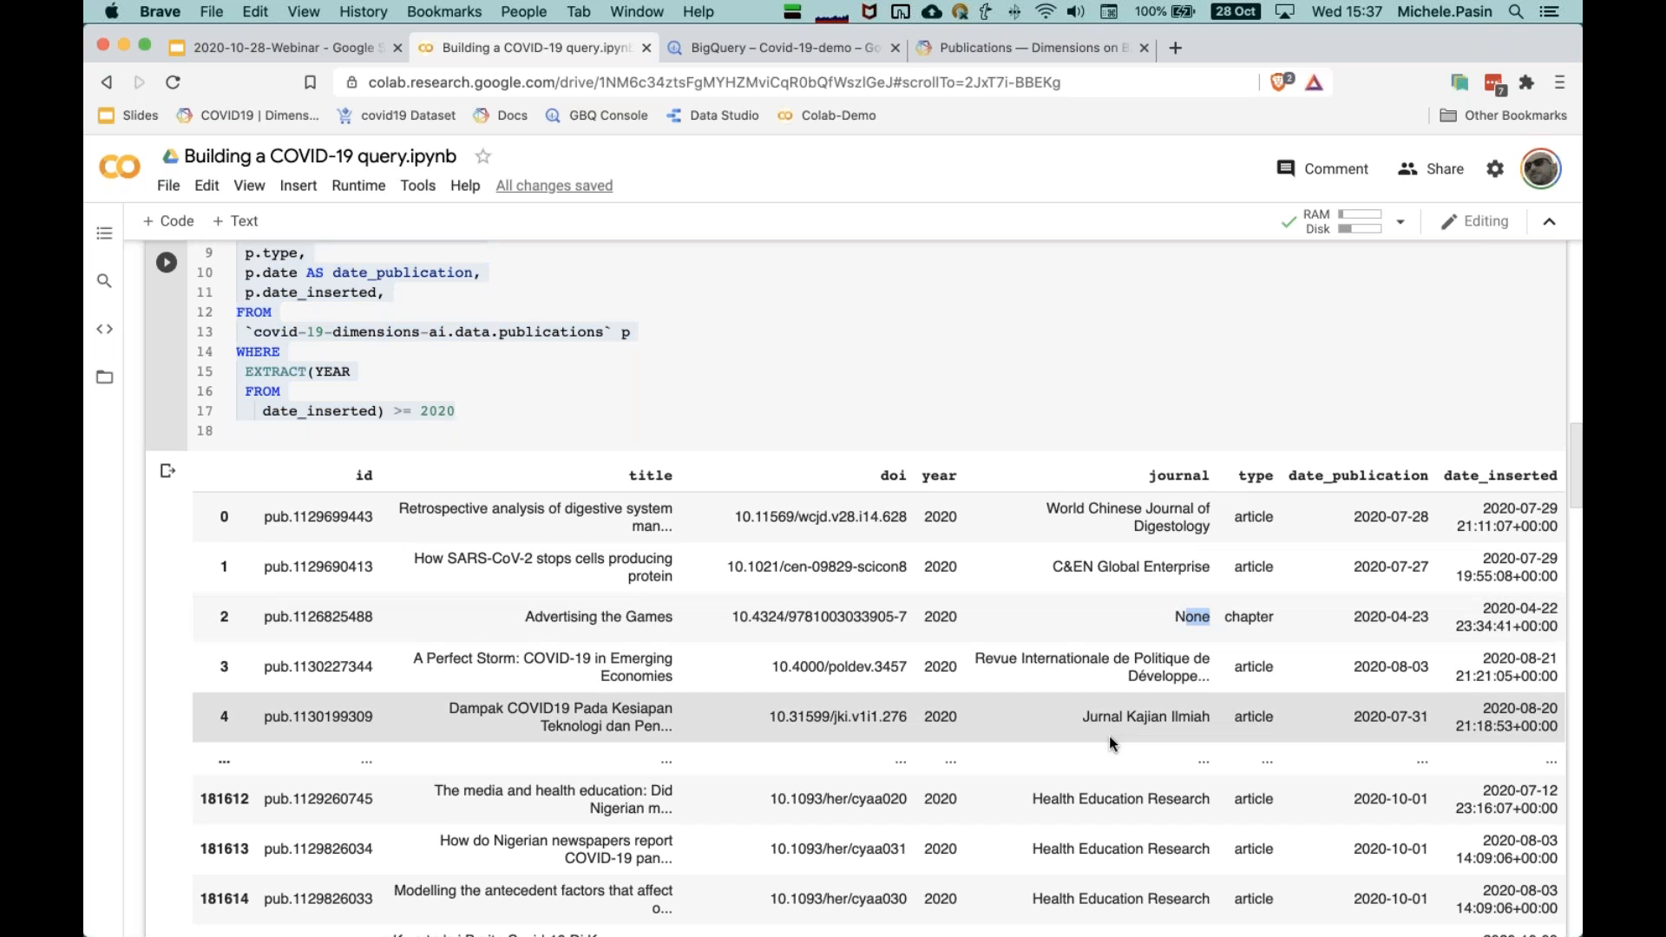
scroll(1109, 736, "up", 1)
scroll(1110, 741, "up", 5)
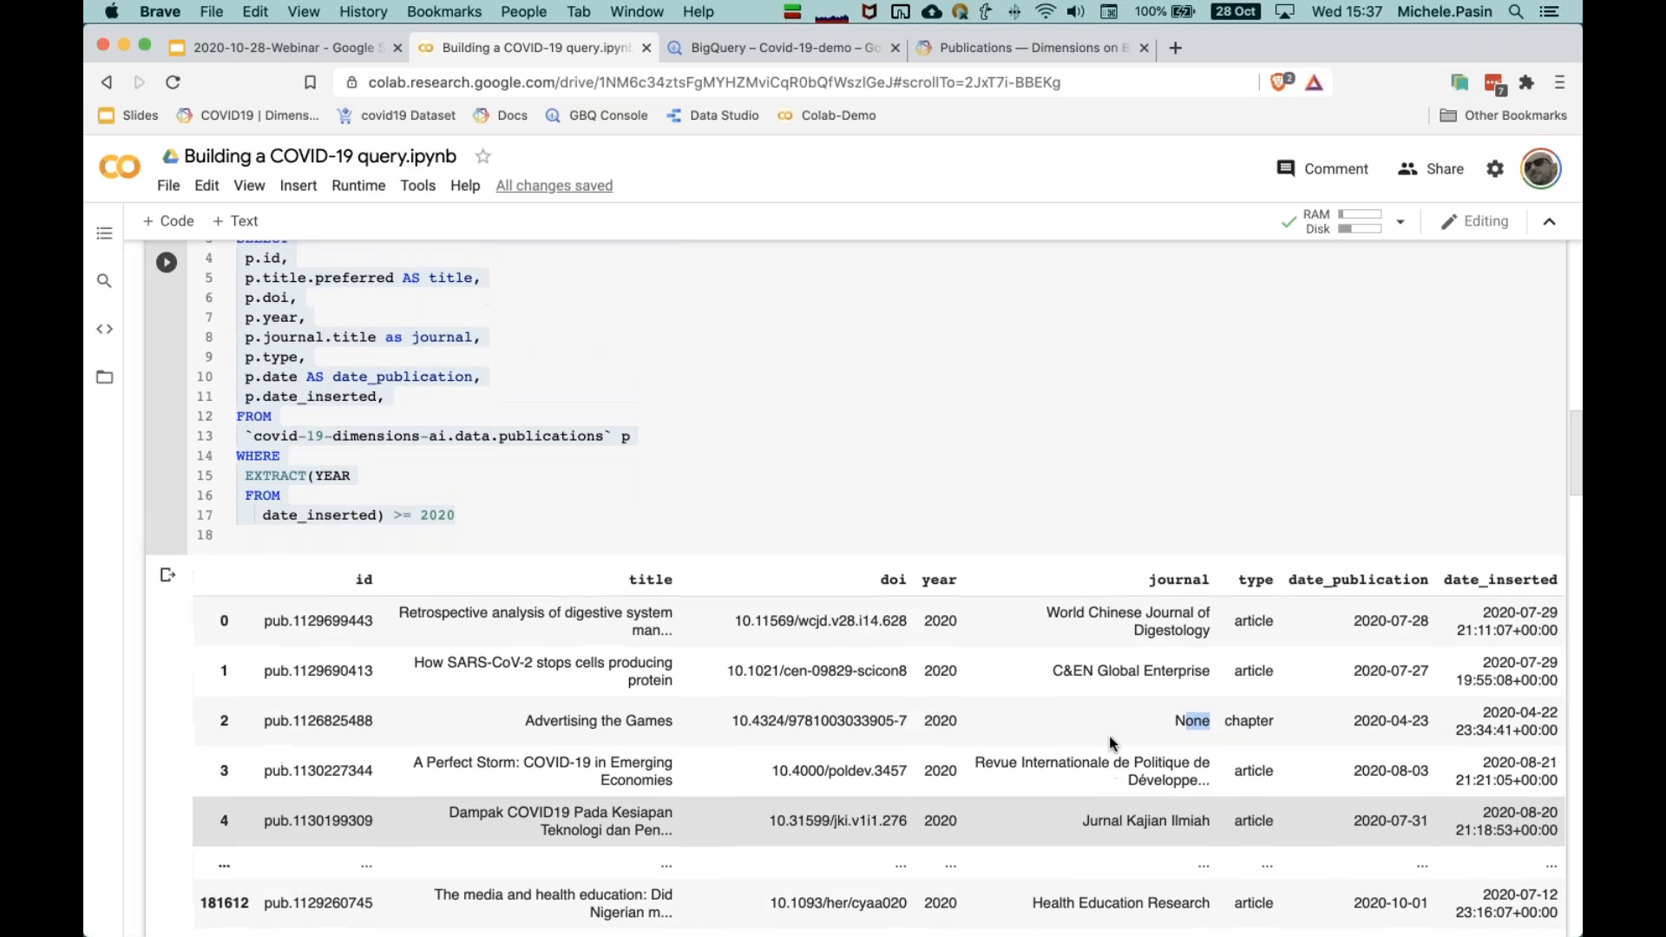
scroll(1109, 735, "down", 3)
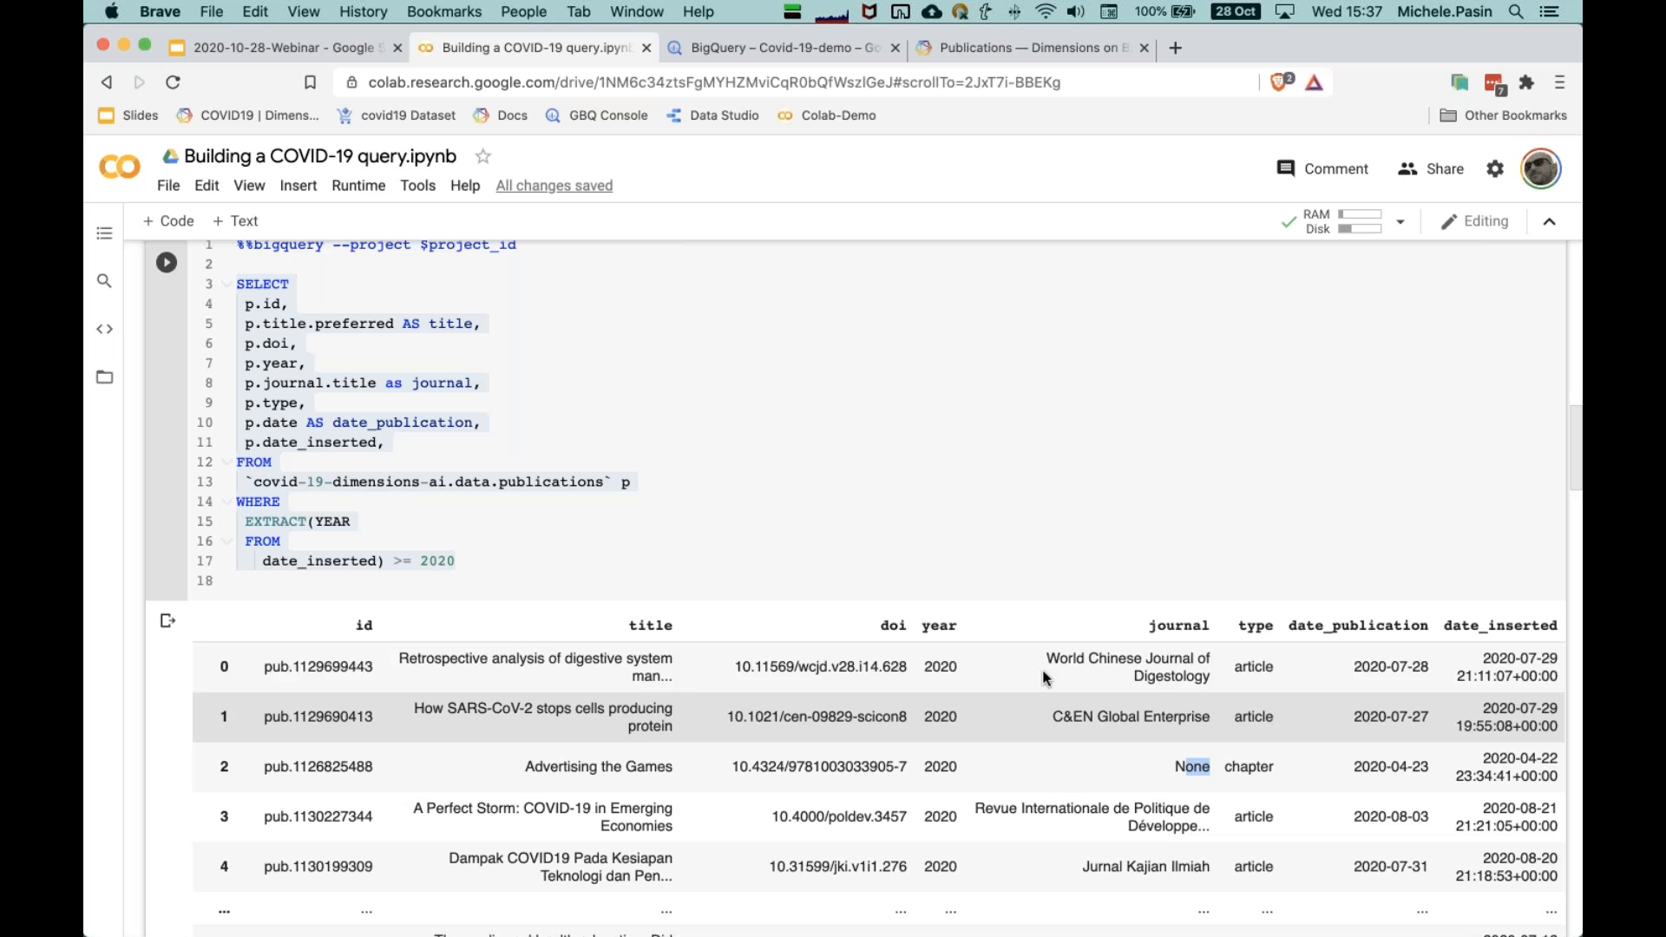
scroll(1016, 570, "up", 3)
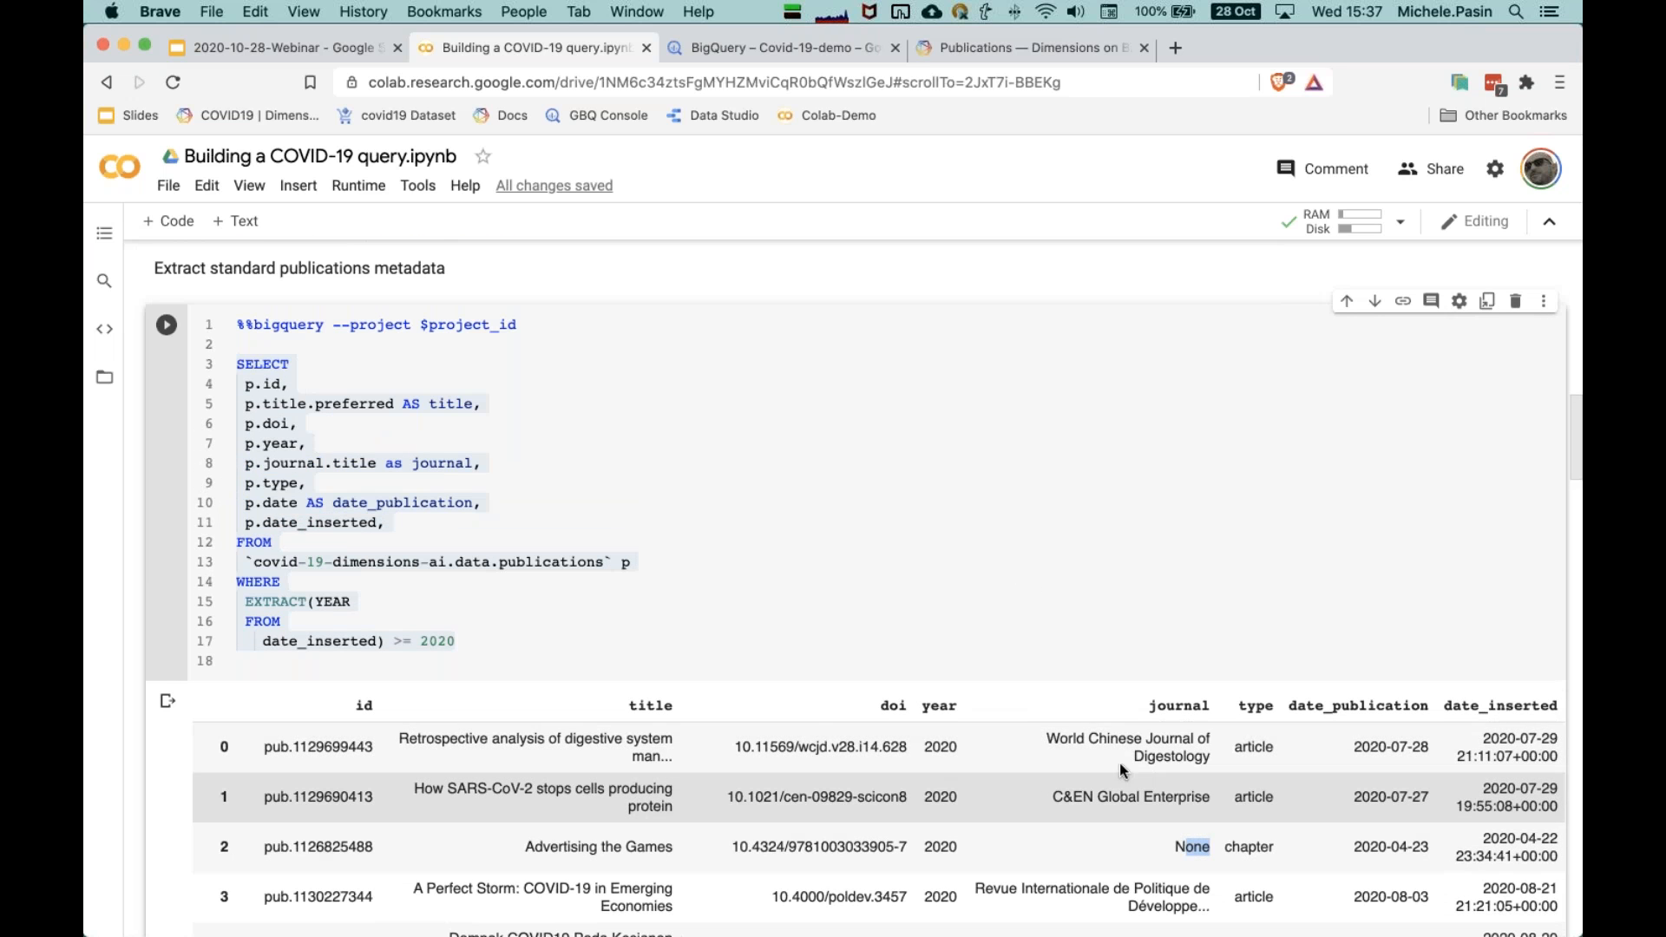
Step: Compare the query's selected fields with the columns and rows of the results table, down to its final rows
left_click(754, 506)
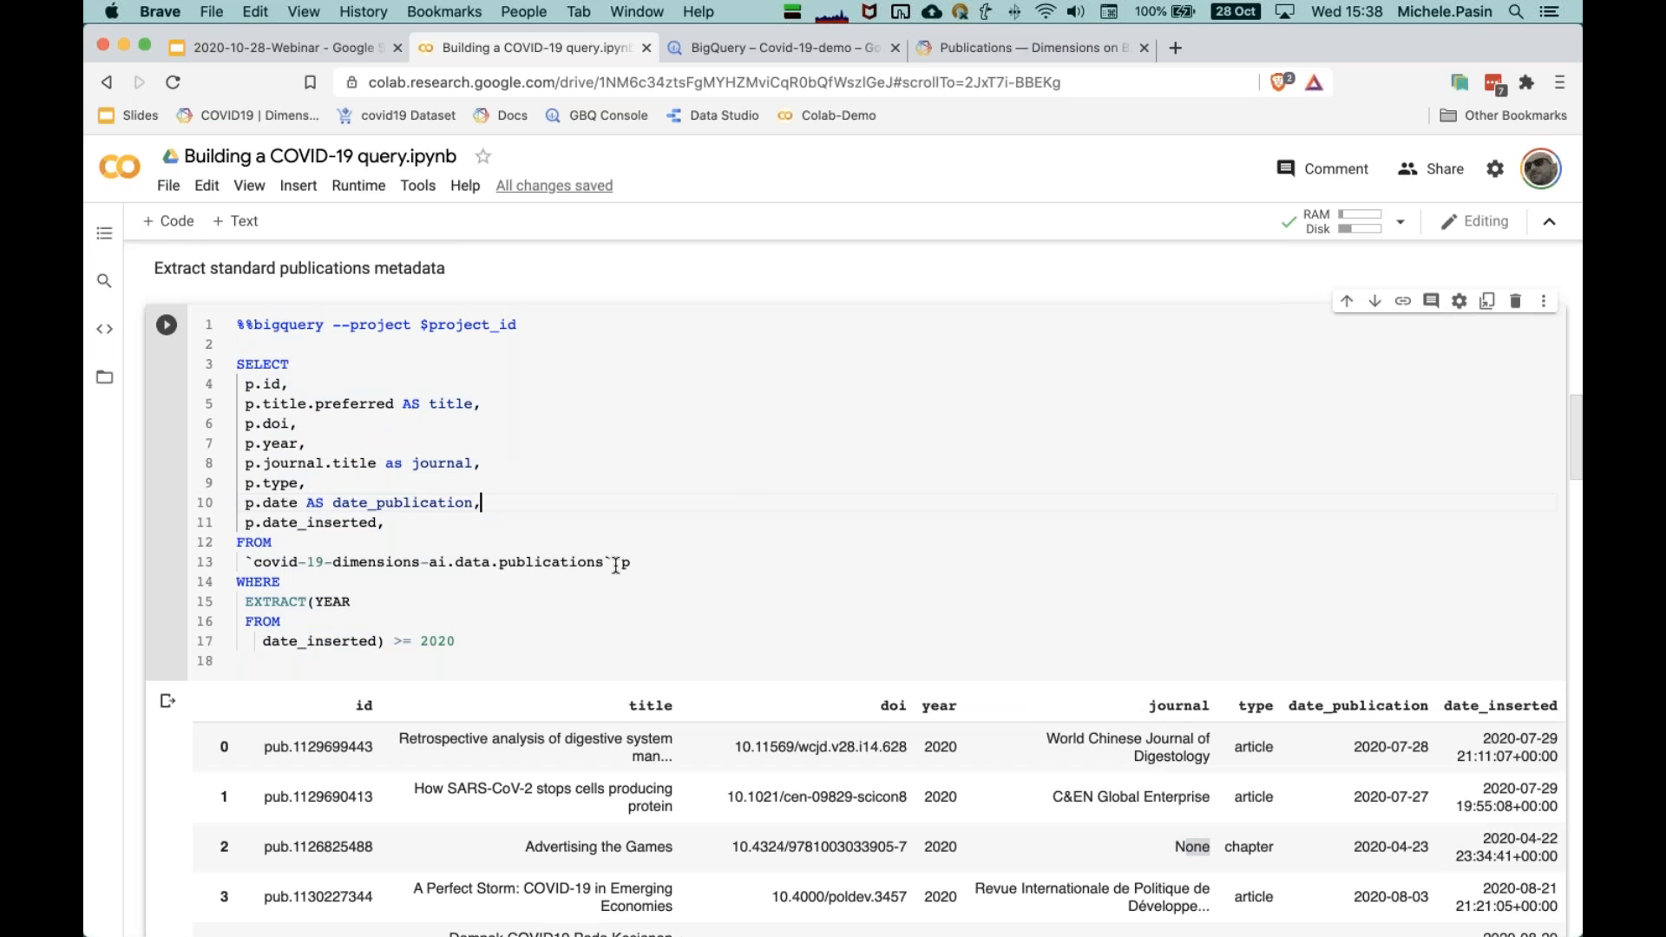
scroll(616, 566, "down", 2)
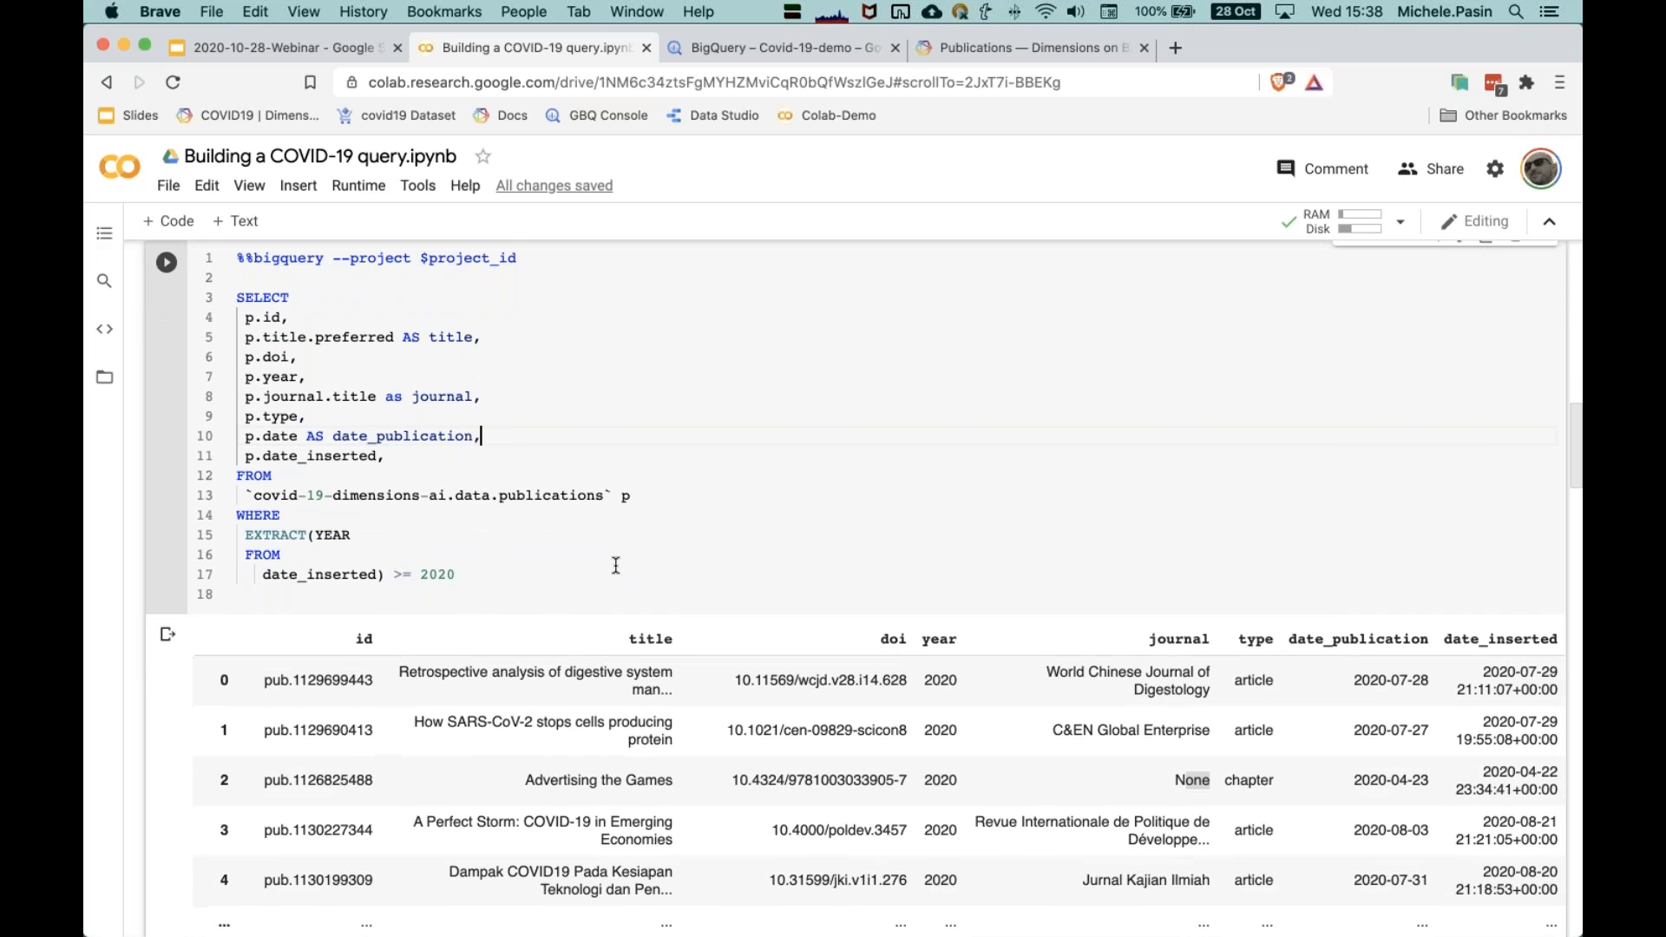
scroll(616, 566, "down", 4)
scroll(616, 566, "up", 3)
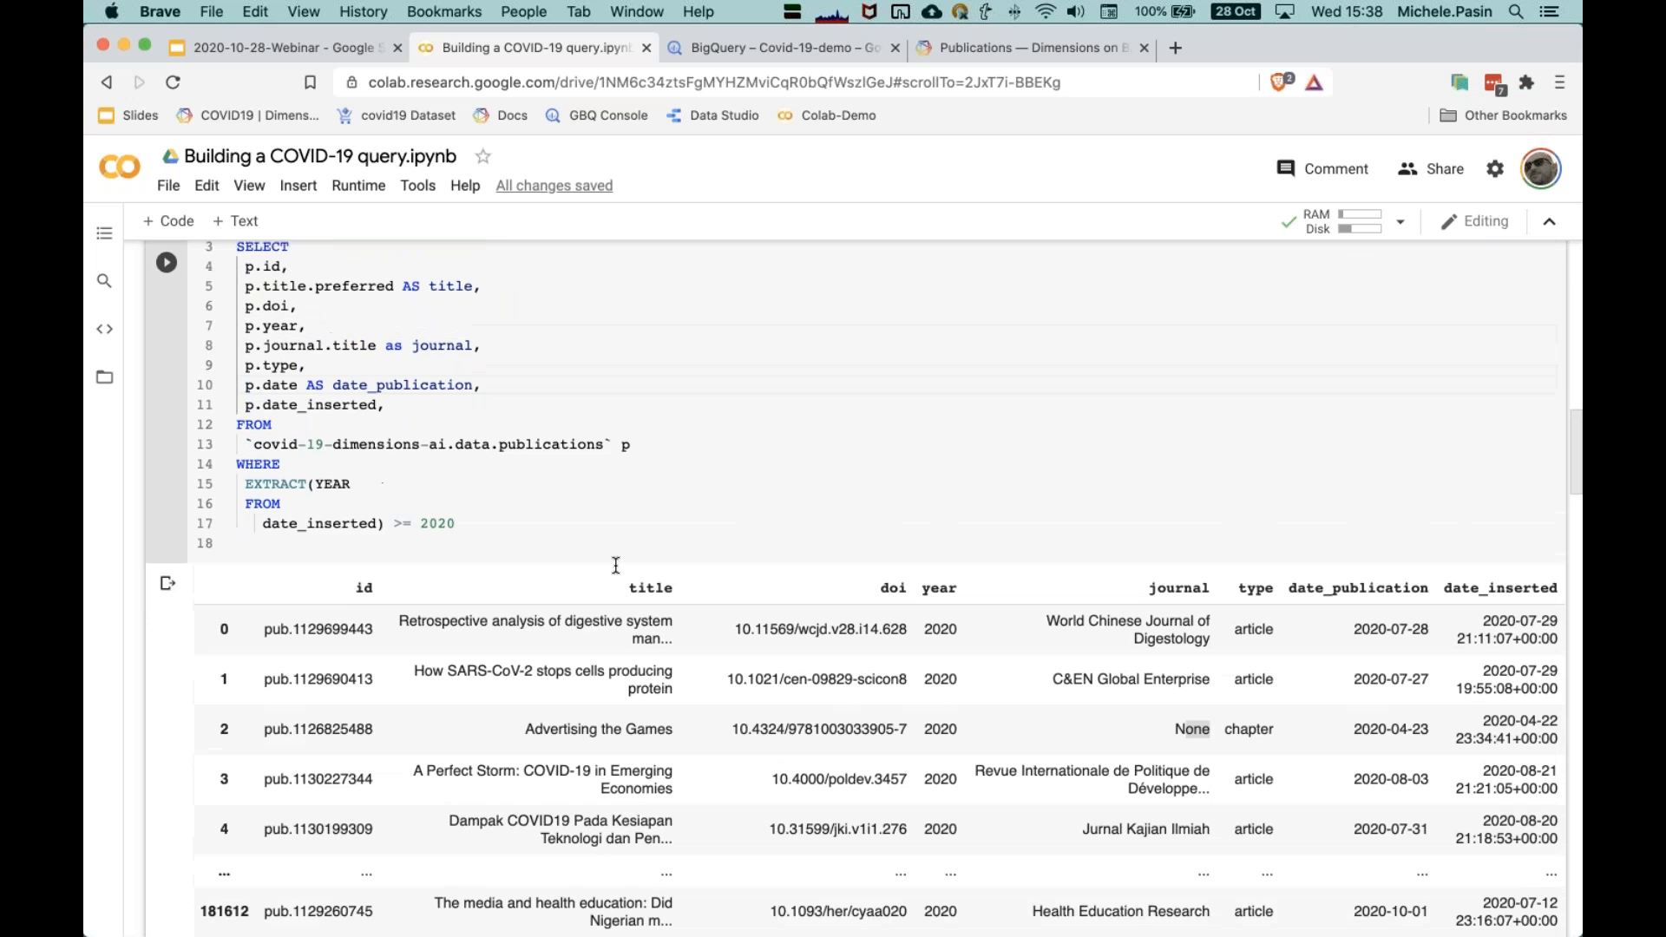
scroll(616, 566, "down", 10)
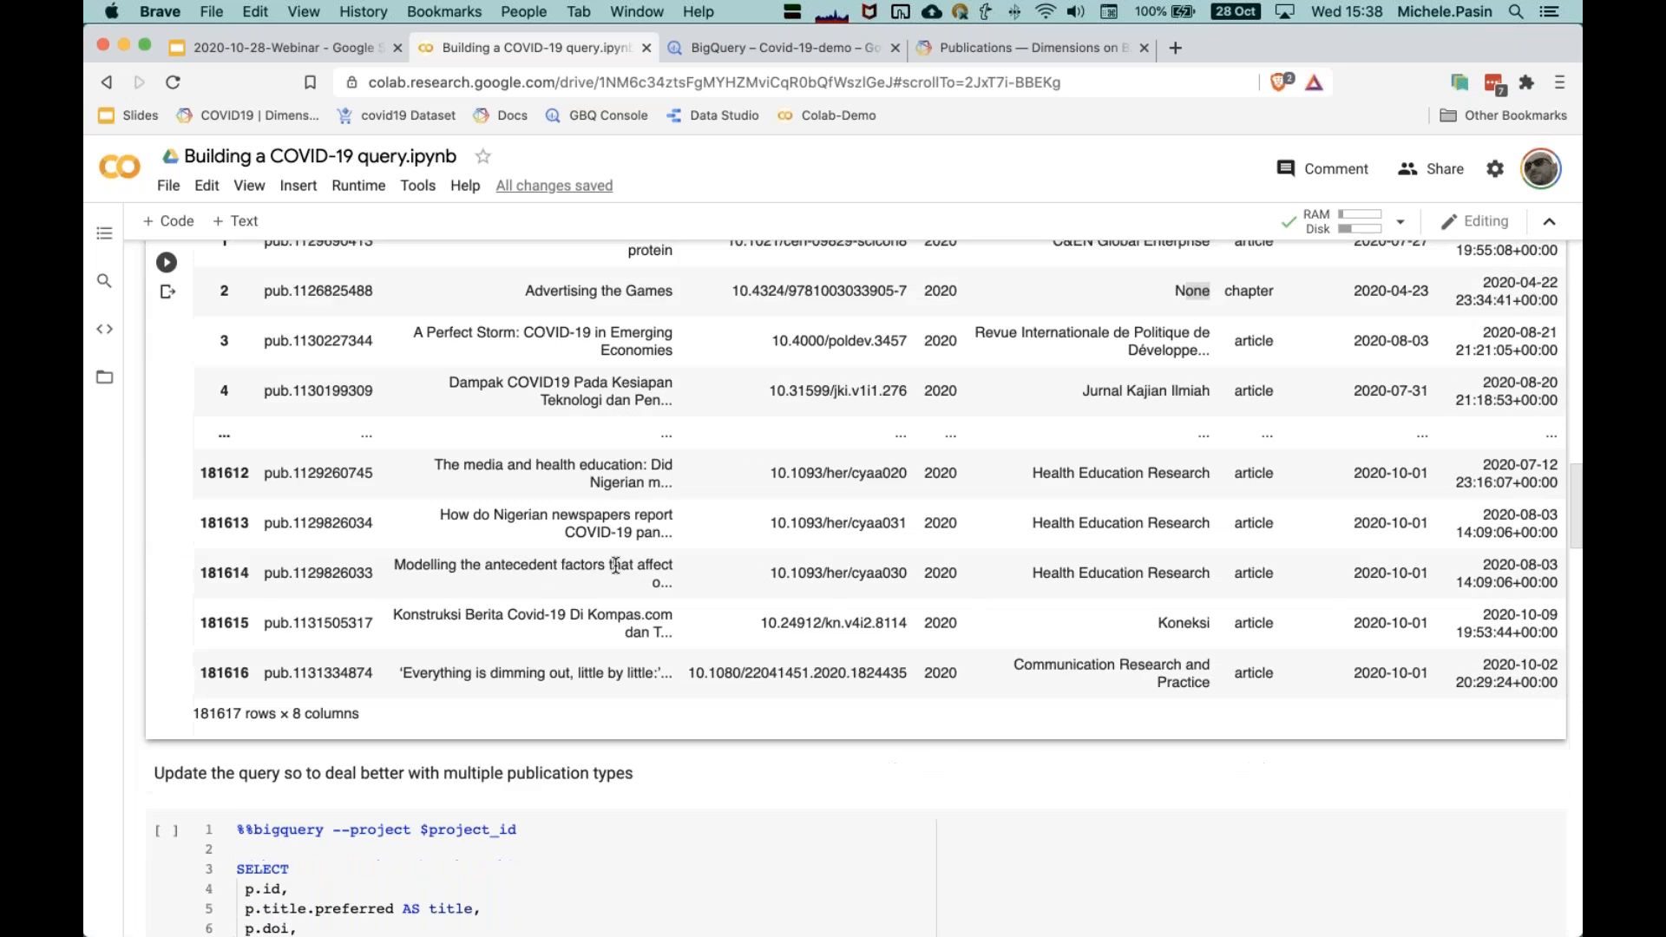
scroll(616, 566, "up", 6)
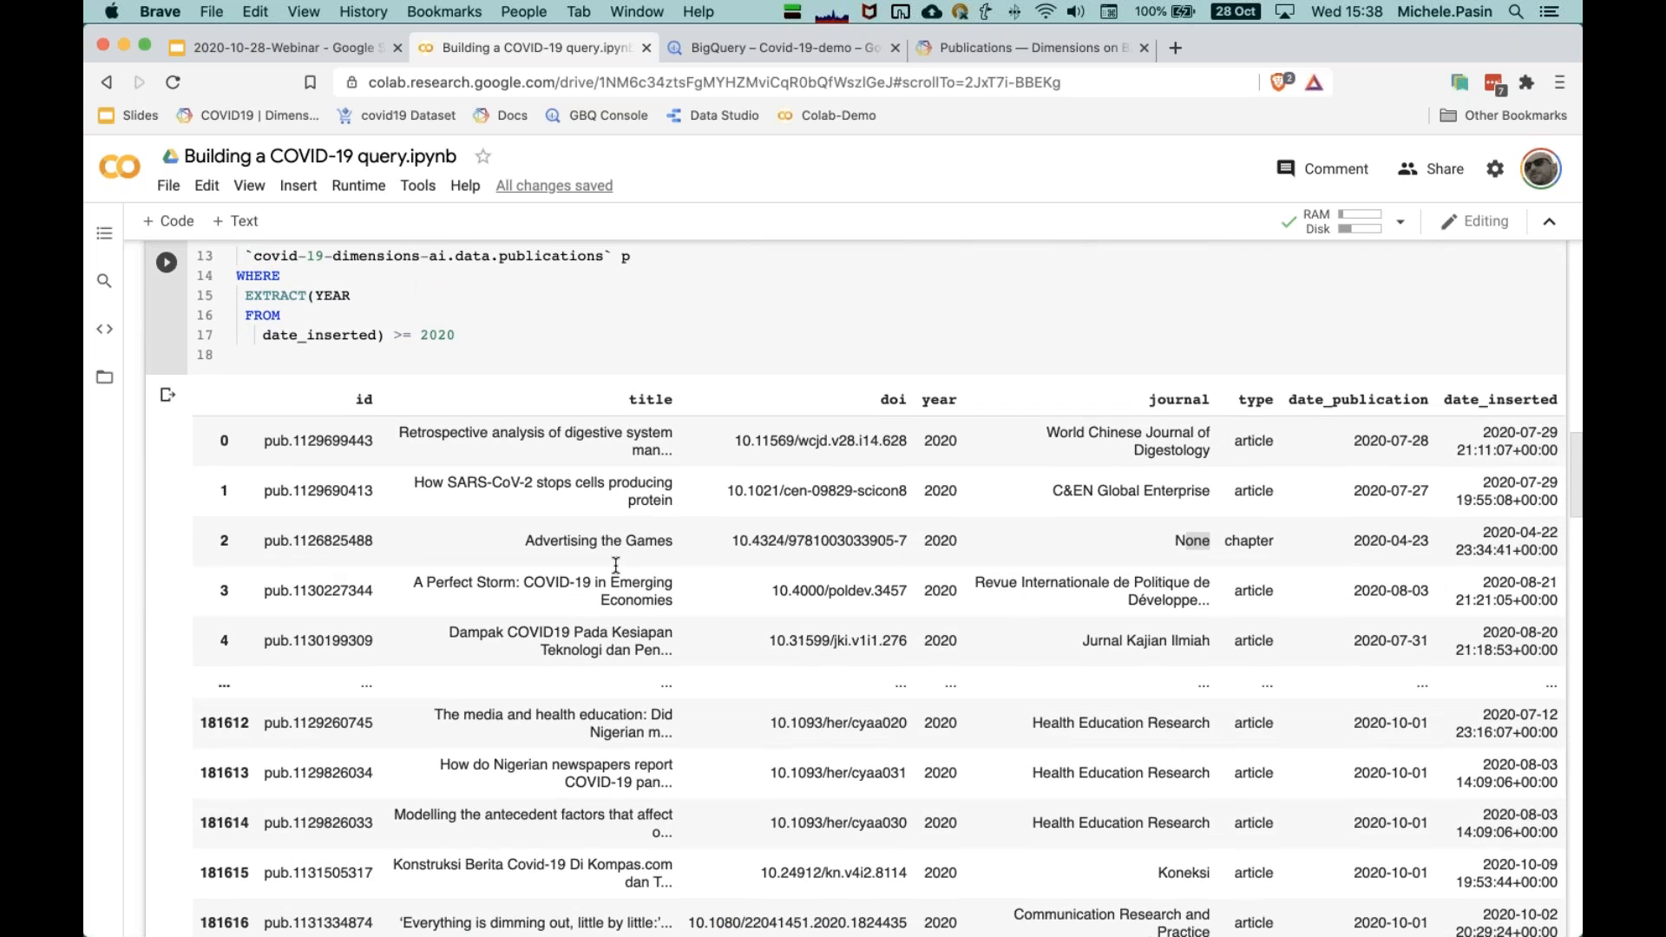
scroll(616, 566, "down", 10)
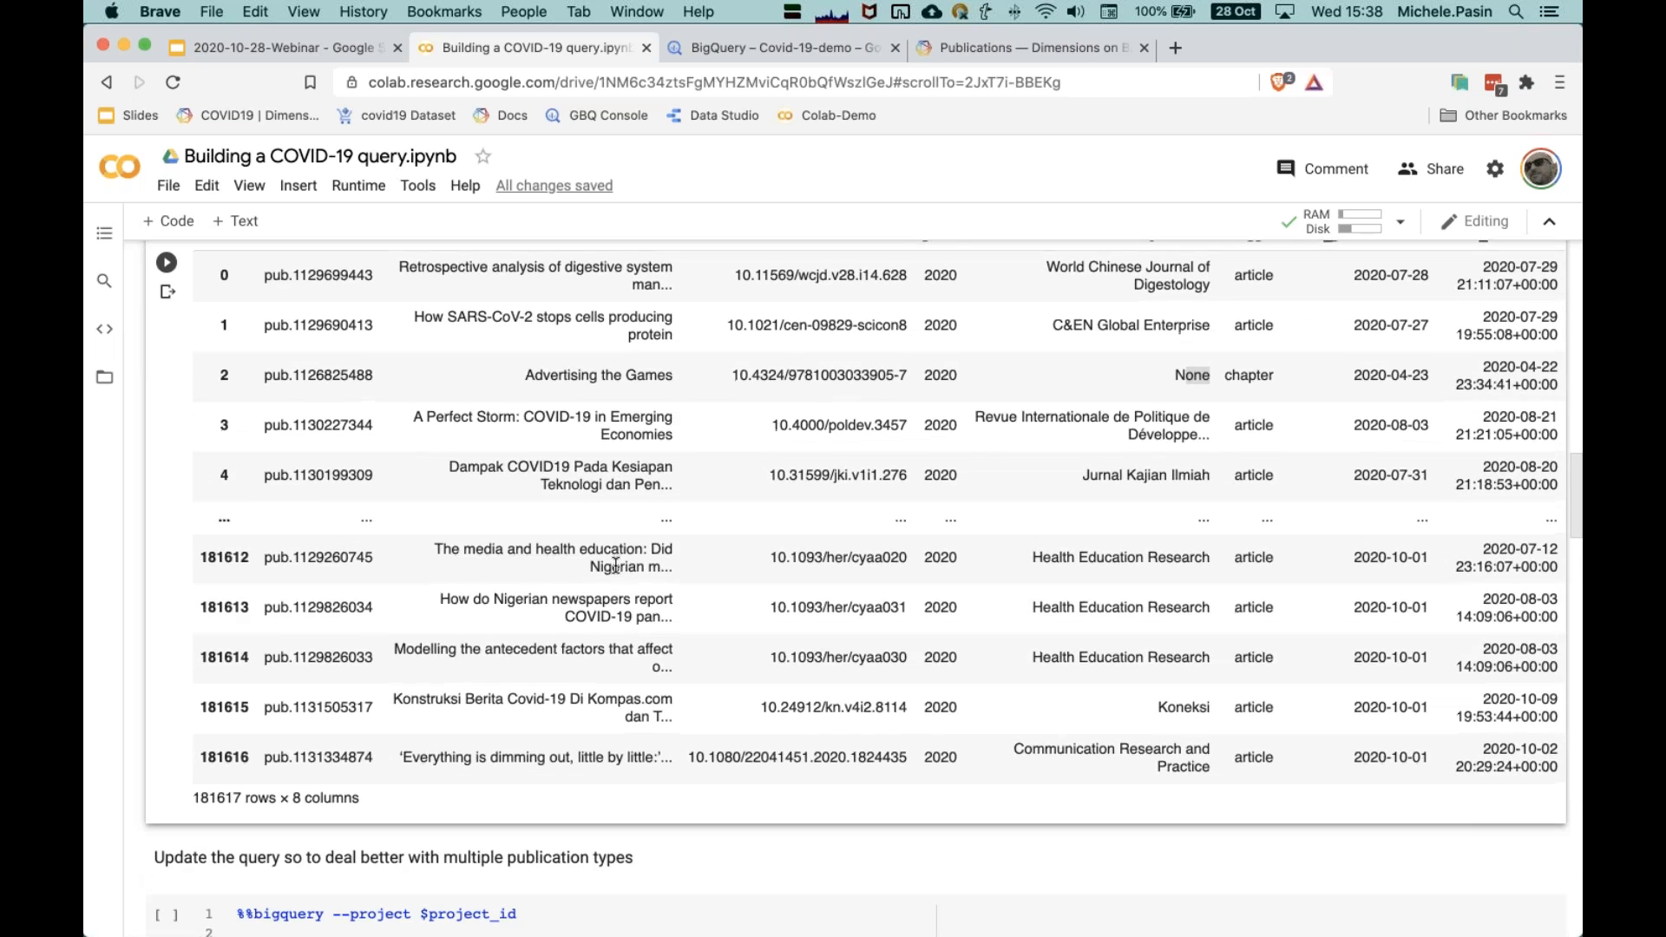
Step: Find the updated query for multiple publication types and highlight its COALESCE line that defines venue
scroll(616, 566, "down", 7)
left_click(334, 611)
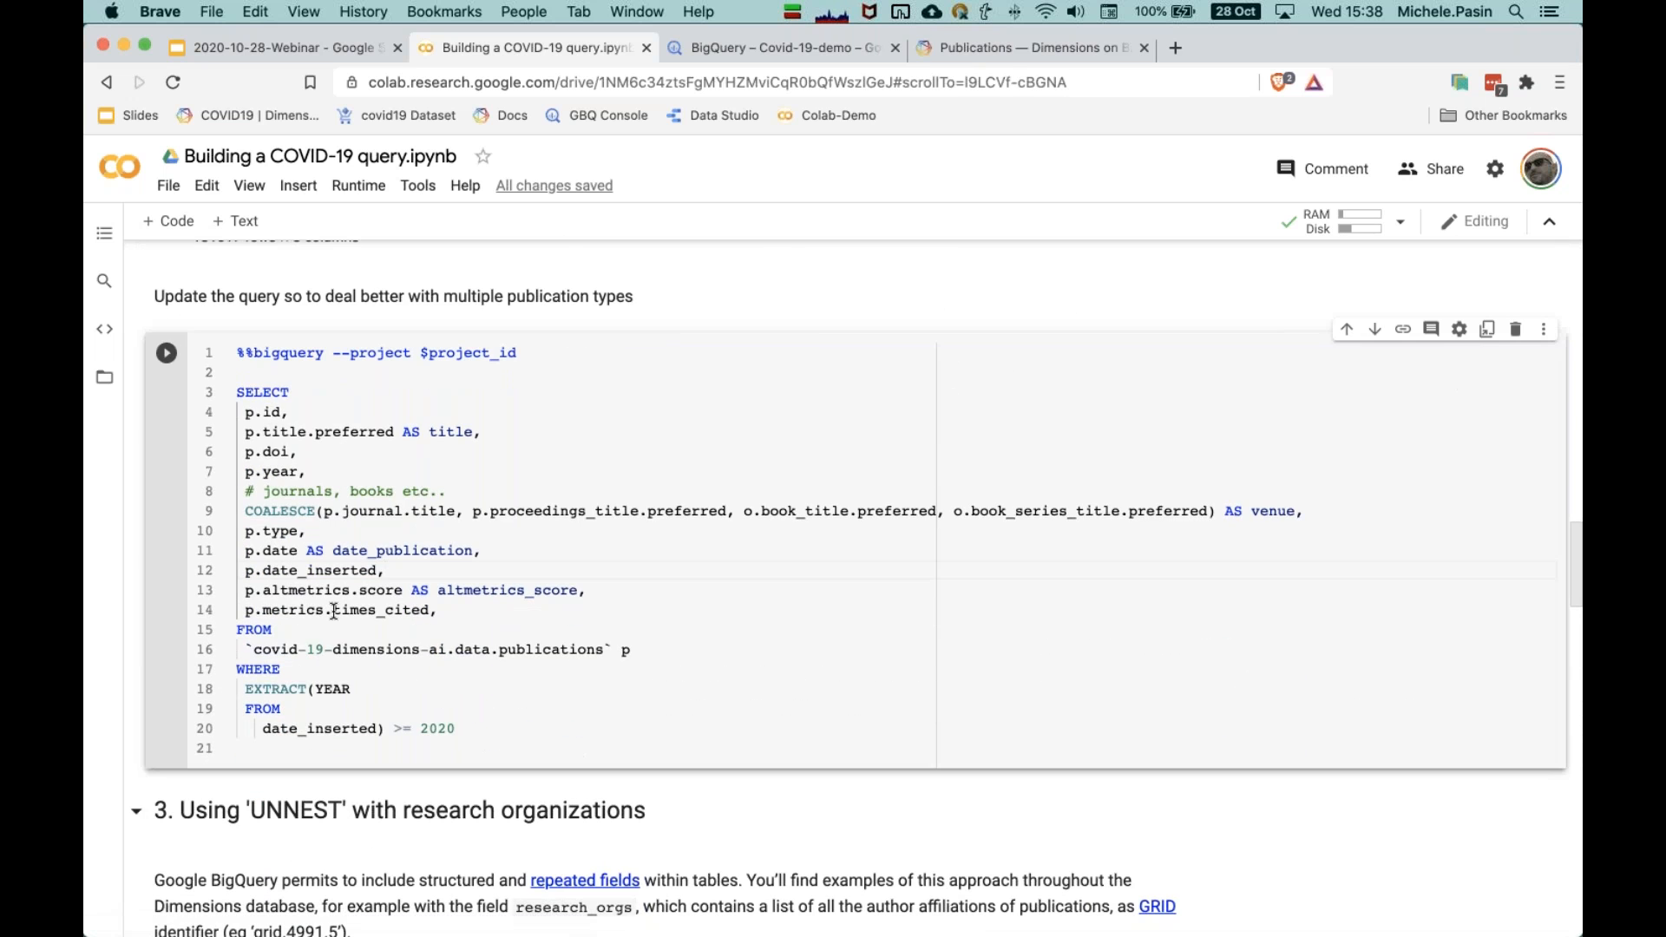
scroll(334, 611, "down", 1)
left_click(513, 626)
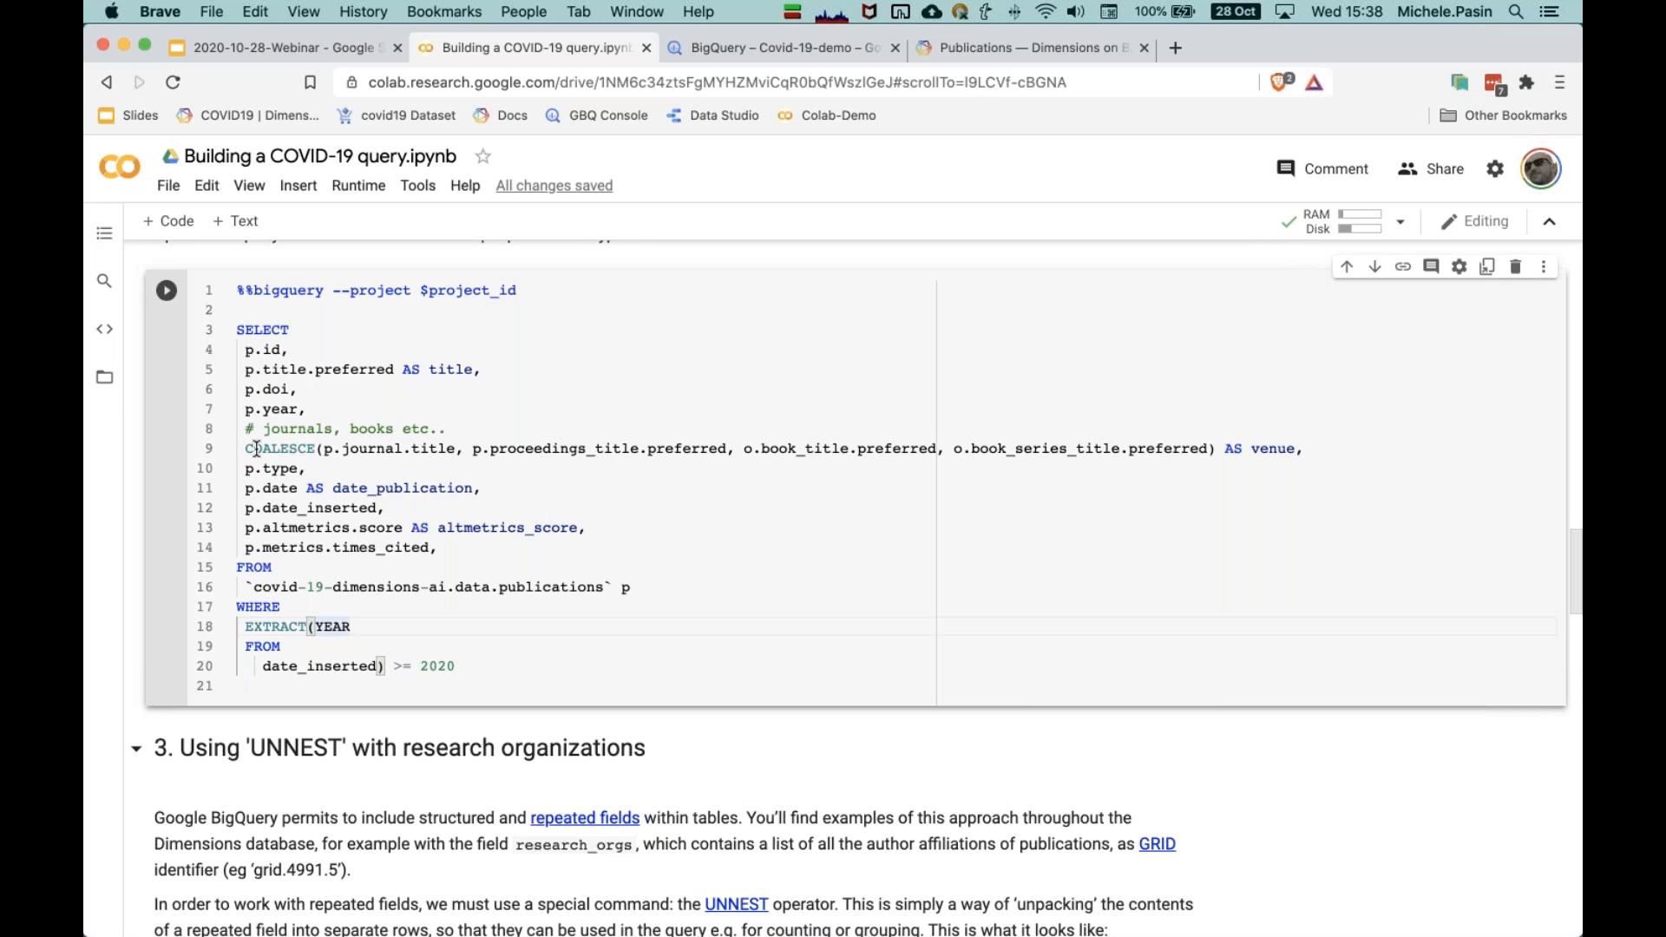
left_click_drag(247, 448, 547, 466)
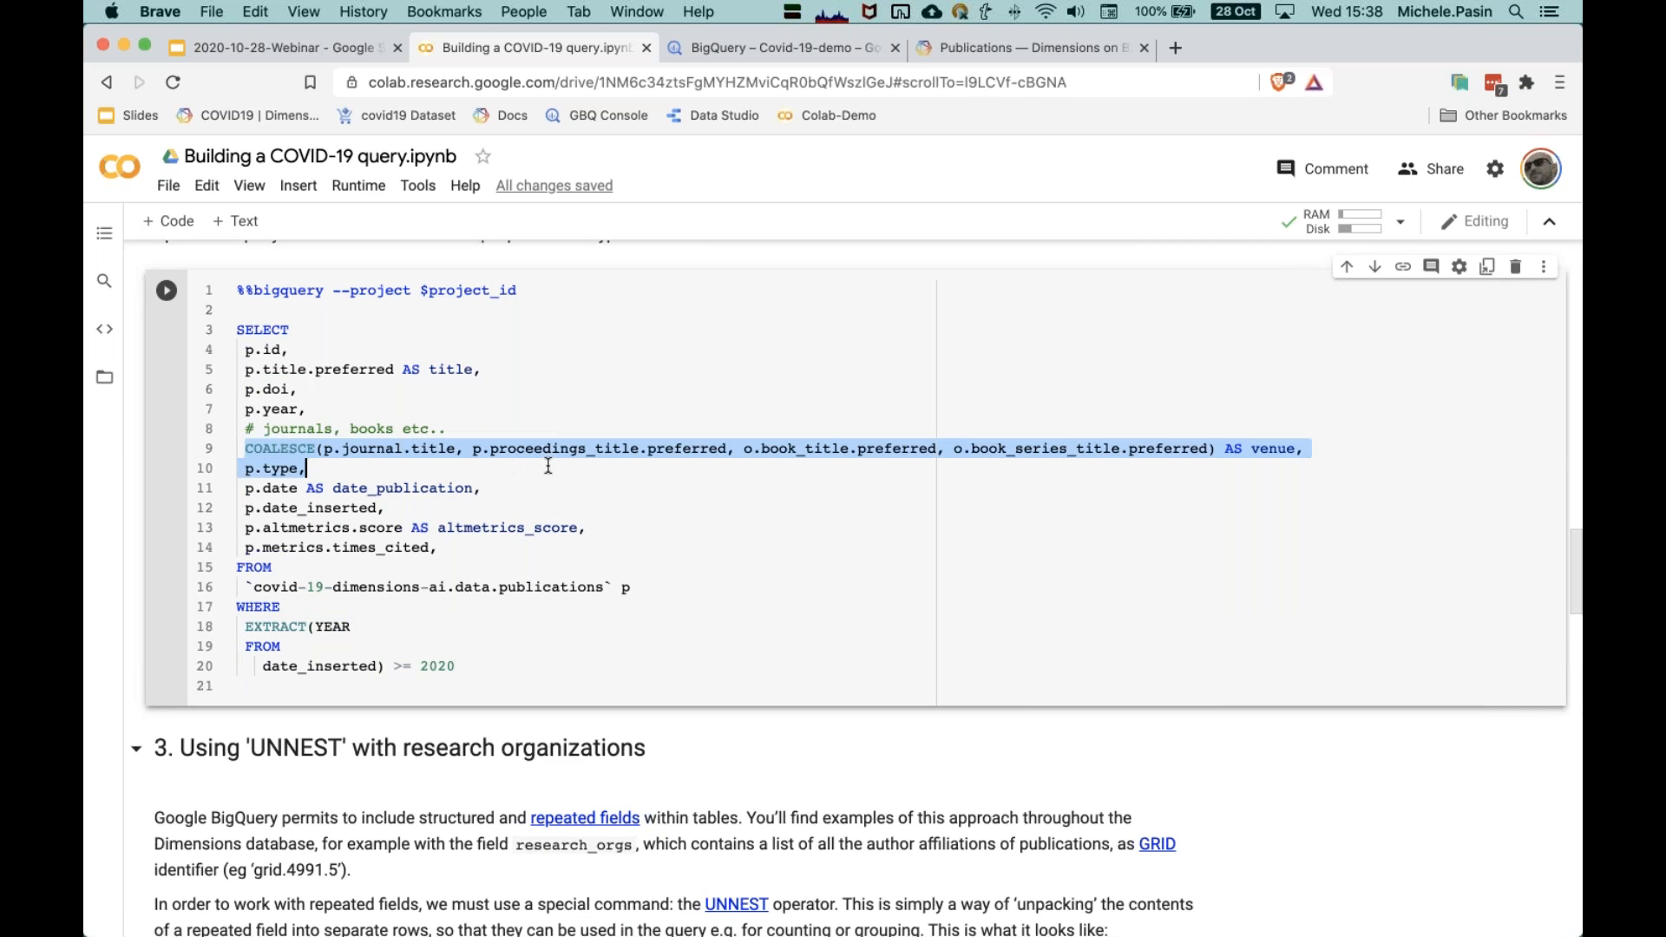
left_click_drag(1013, 458, 1300, 449)
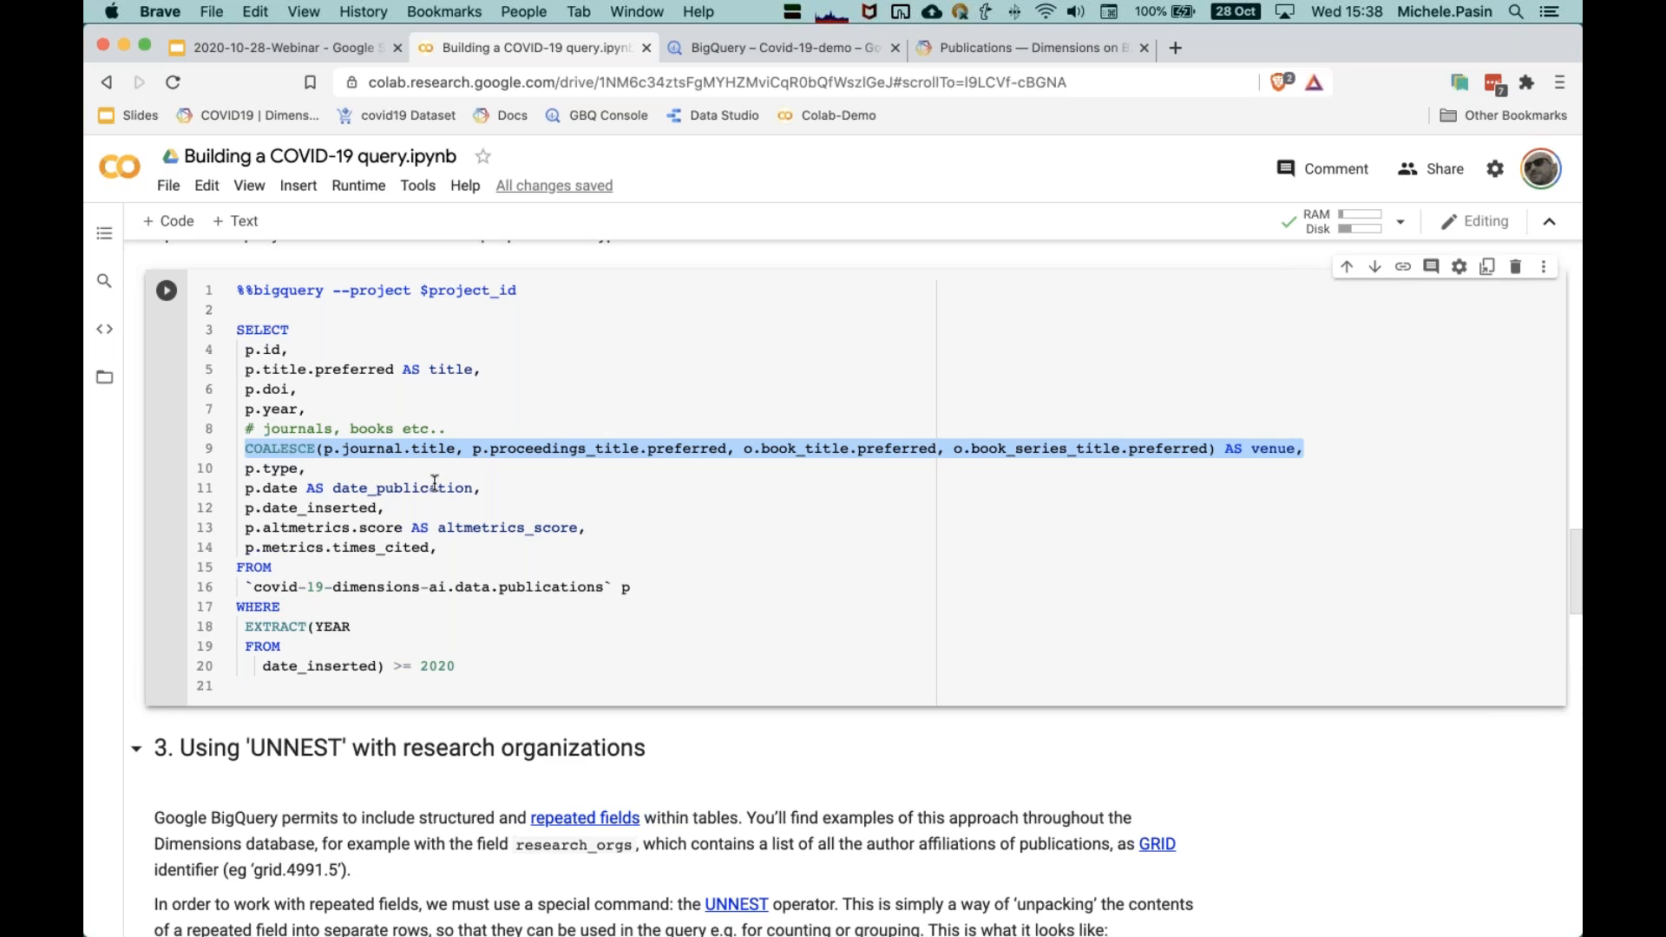
Step: Highlight the parts of the COALESCE expression in turn: the journal title, the proceedings title, the COALESCE function and the venue alias
left_click(711, 460)
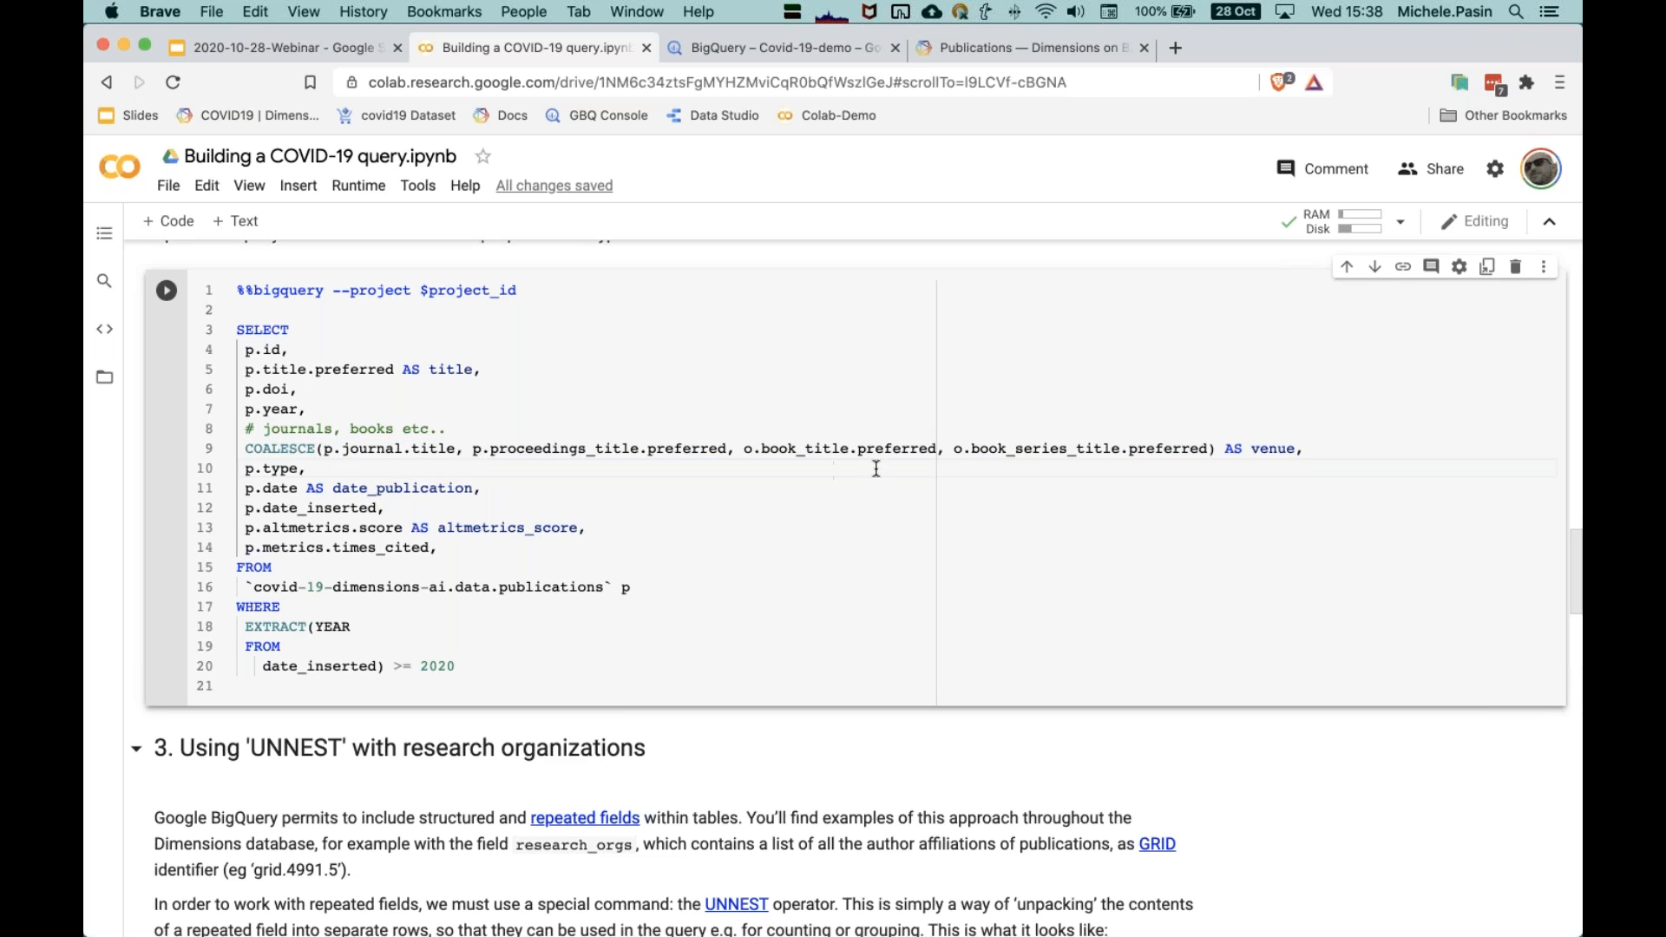
left_click_drag(463, 449, 379, 448)
double_click(613, 449)
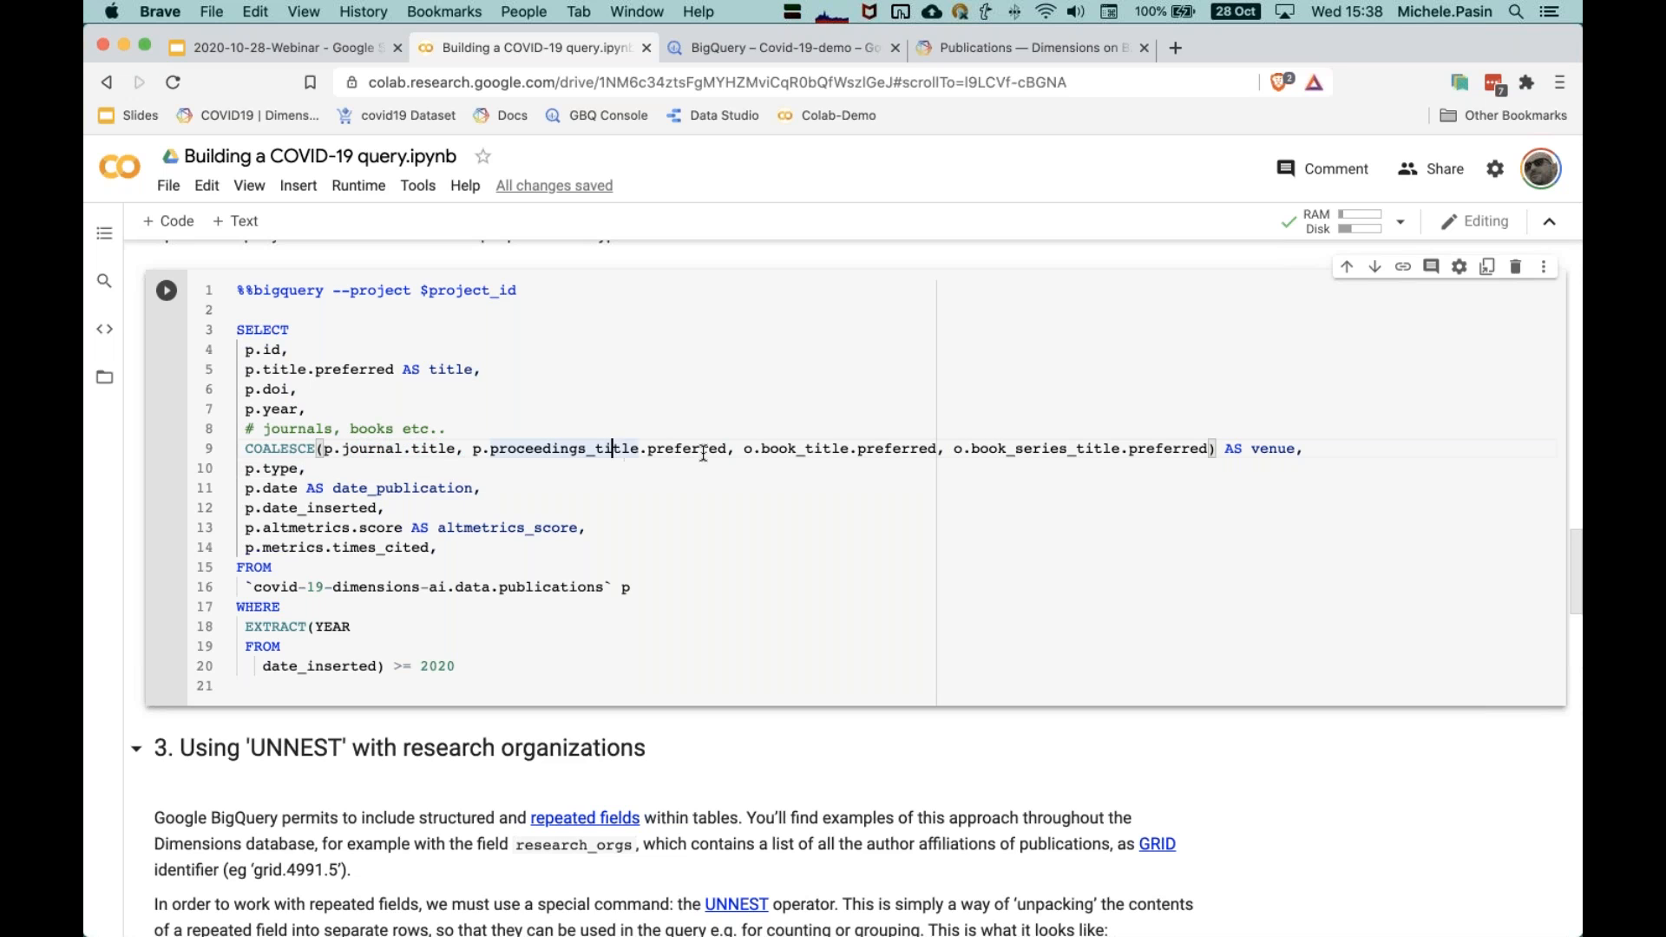
left_click_drag(734, 449, 628, 447)
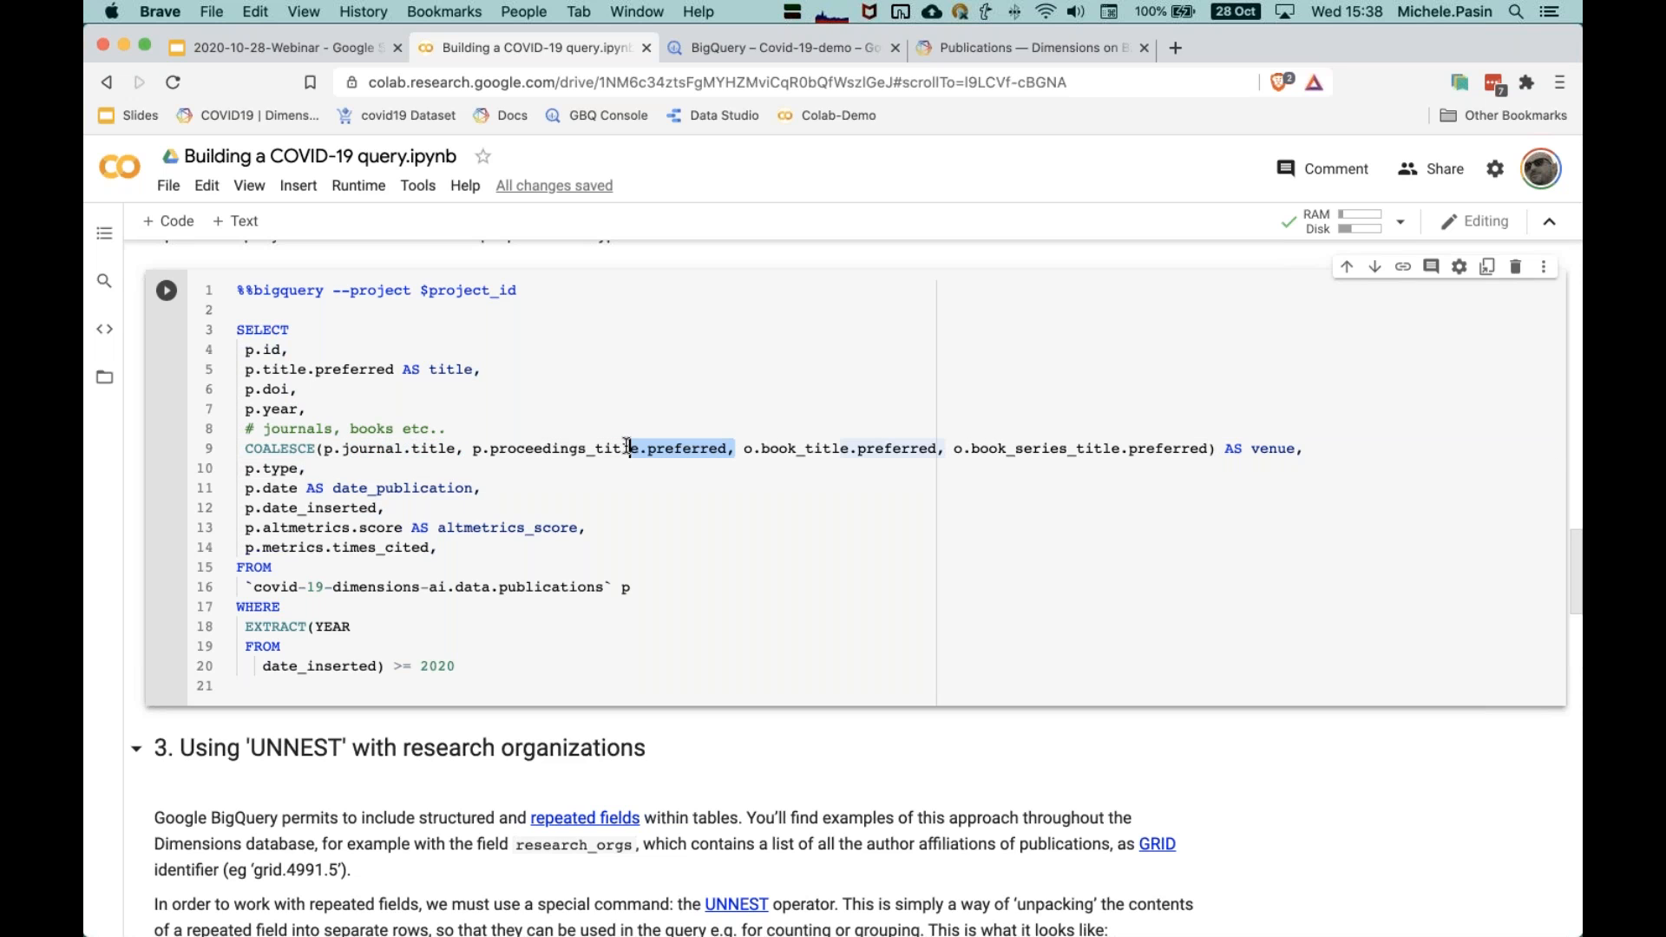
left_click(681, 448)
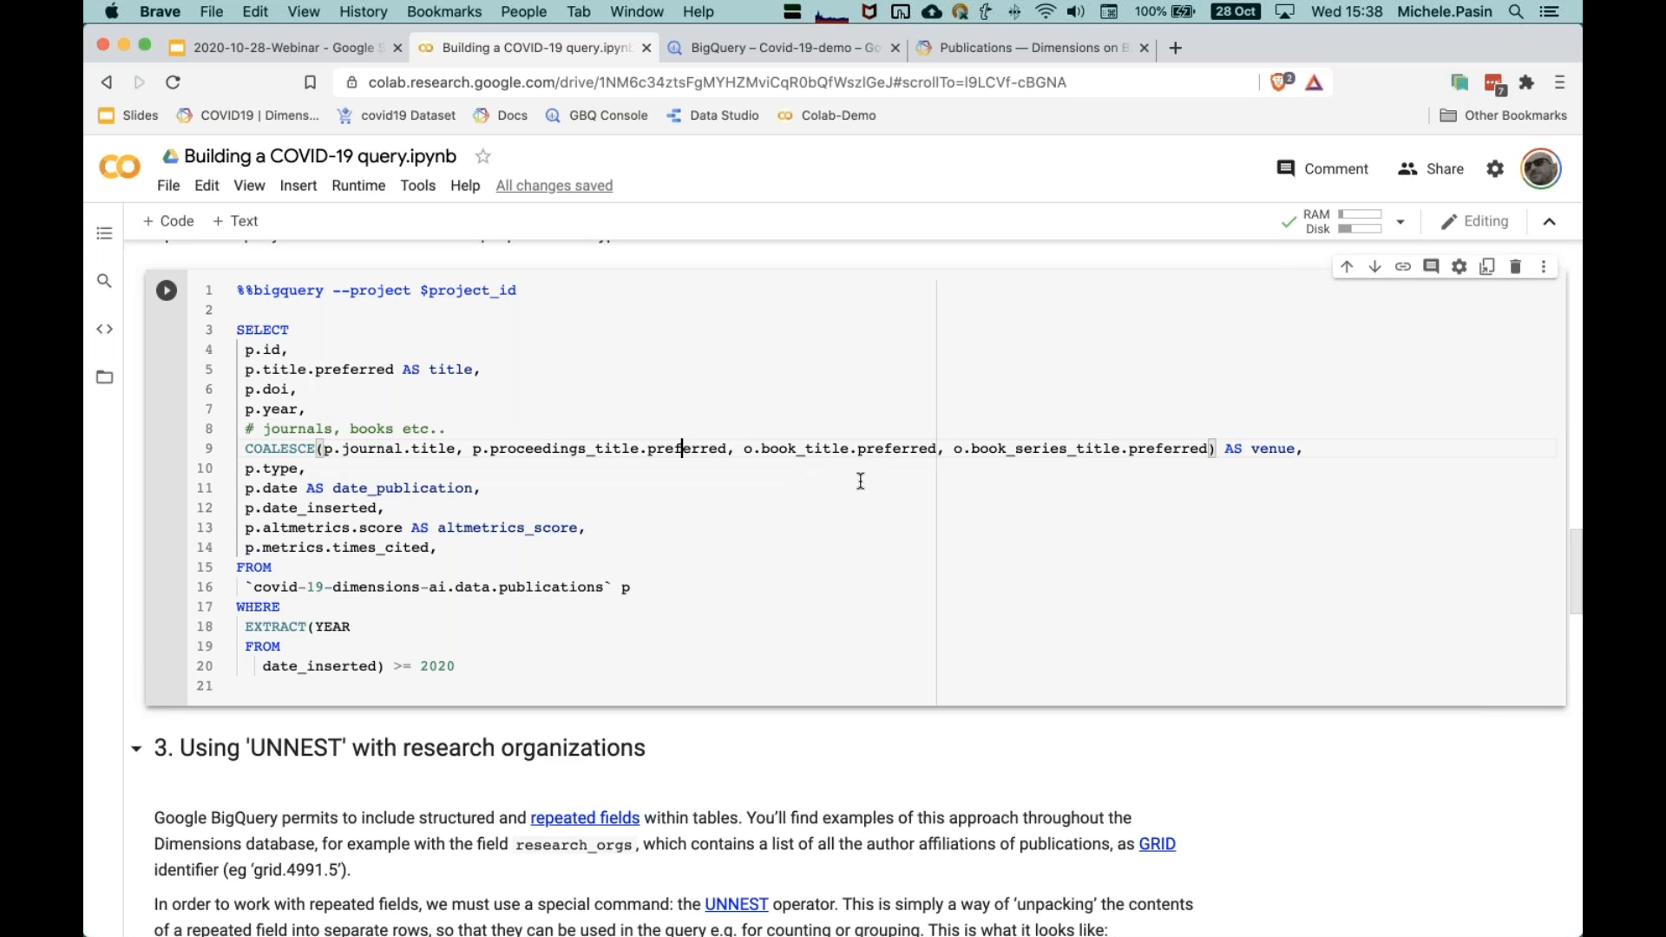
left_click(513, 543)
left_click(283, 447)
double_click(283, 446)
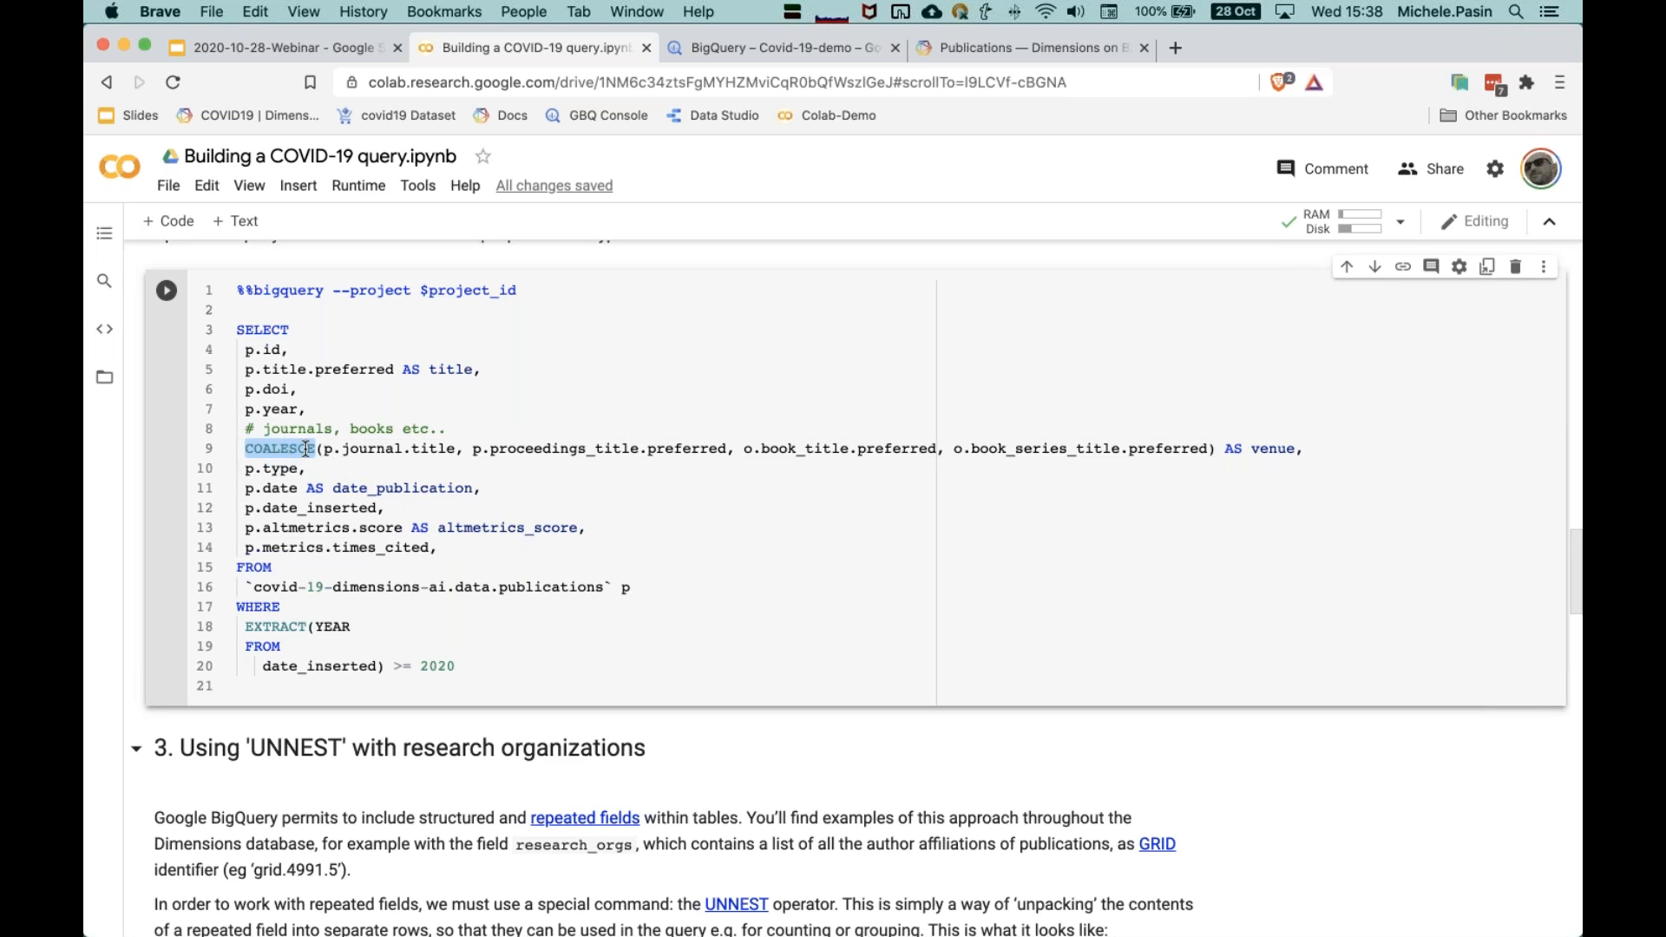
double_click(1272, 448)
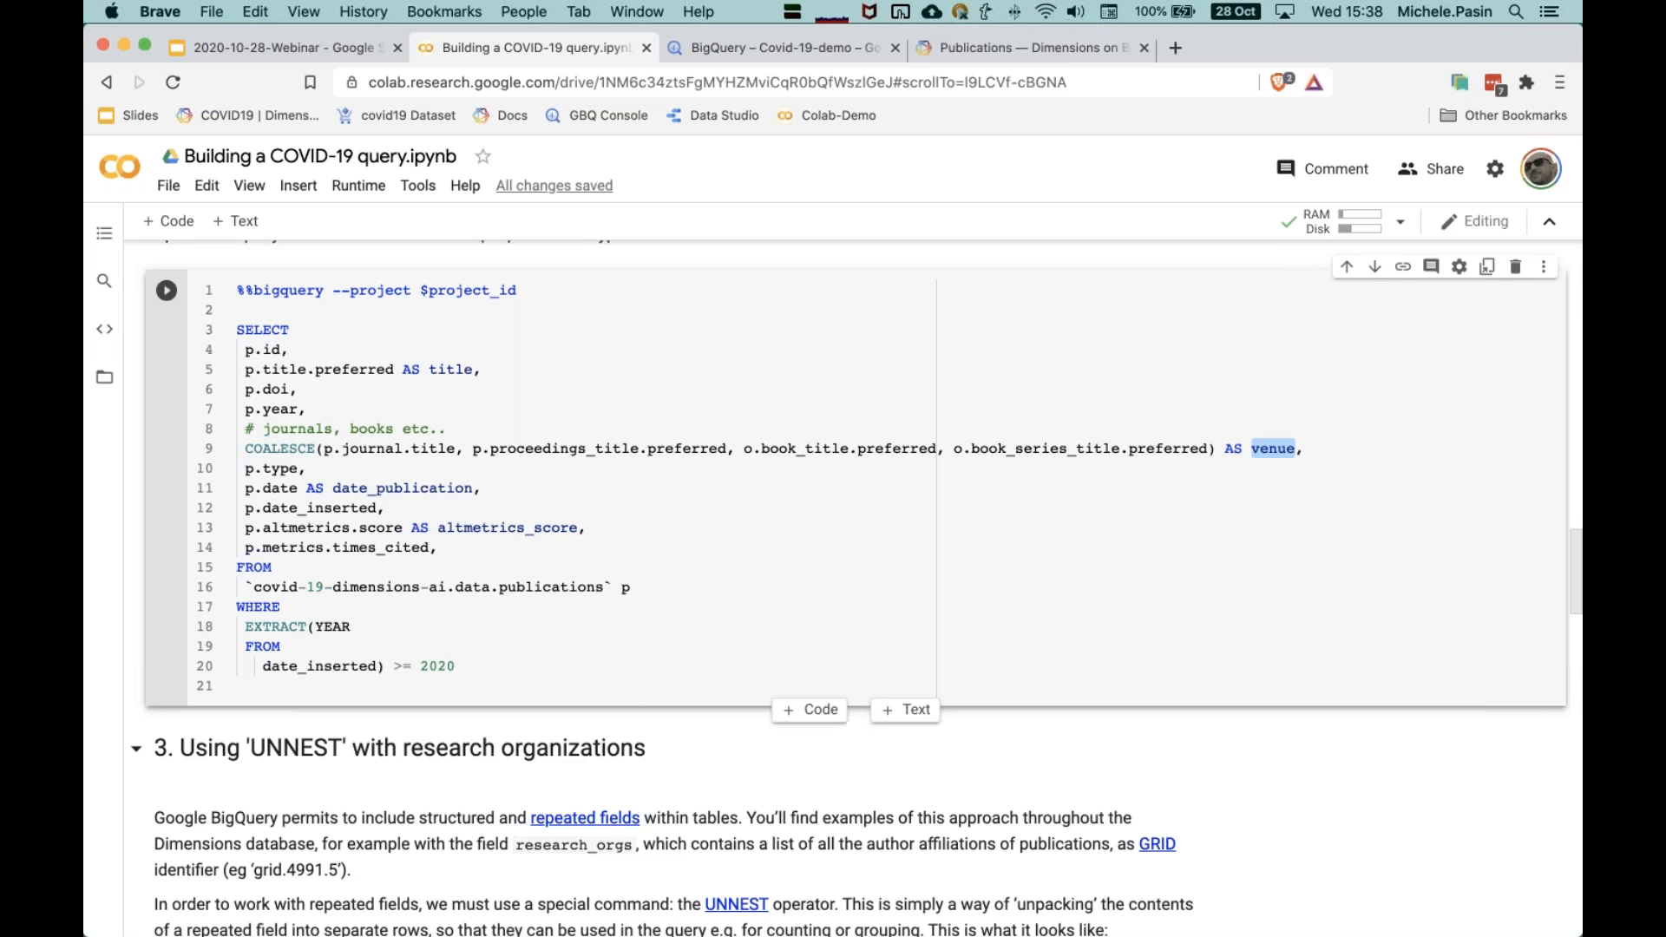
Step: Copy the notebook SQL from SELECT through the date_inserted >= 2020 filter over the existing query in the BigQuery console and run it
left_click_drag(456, 666, 228, 332)
type("c")
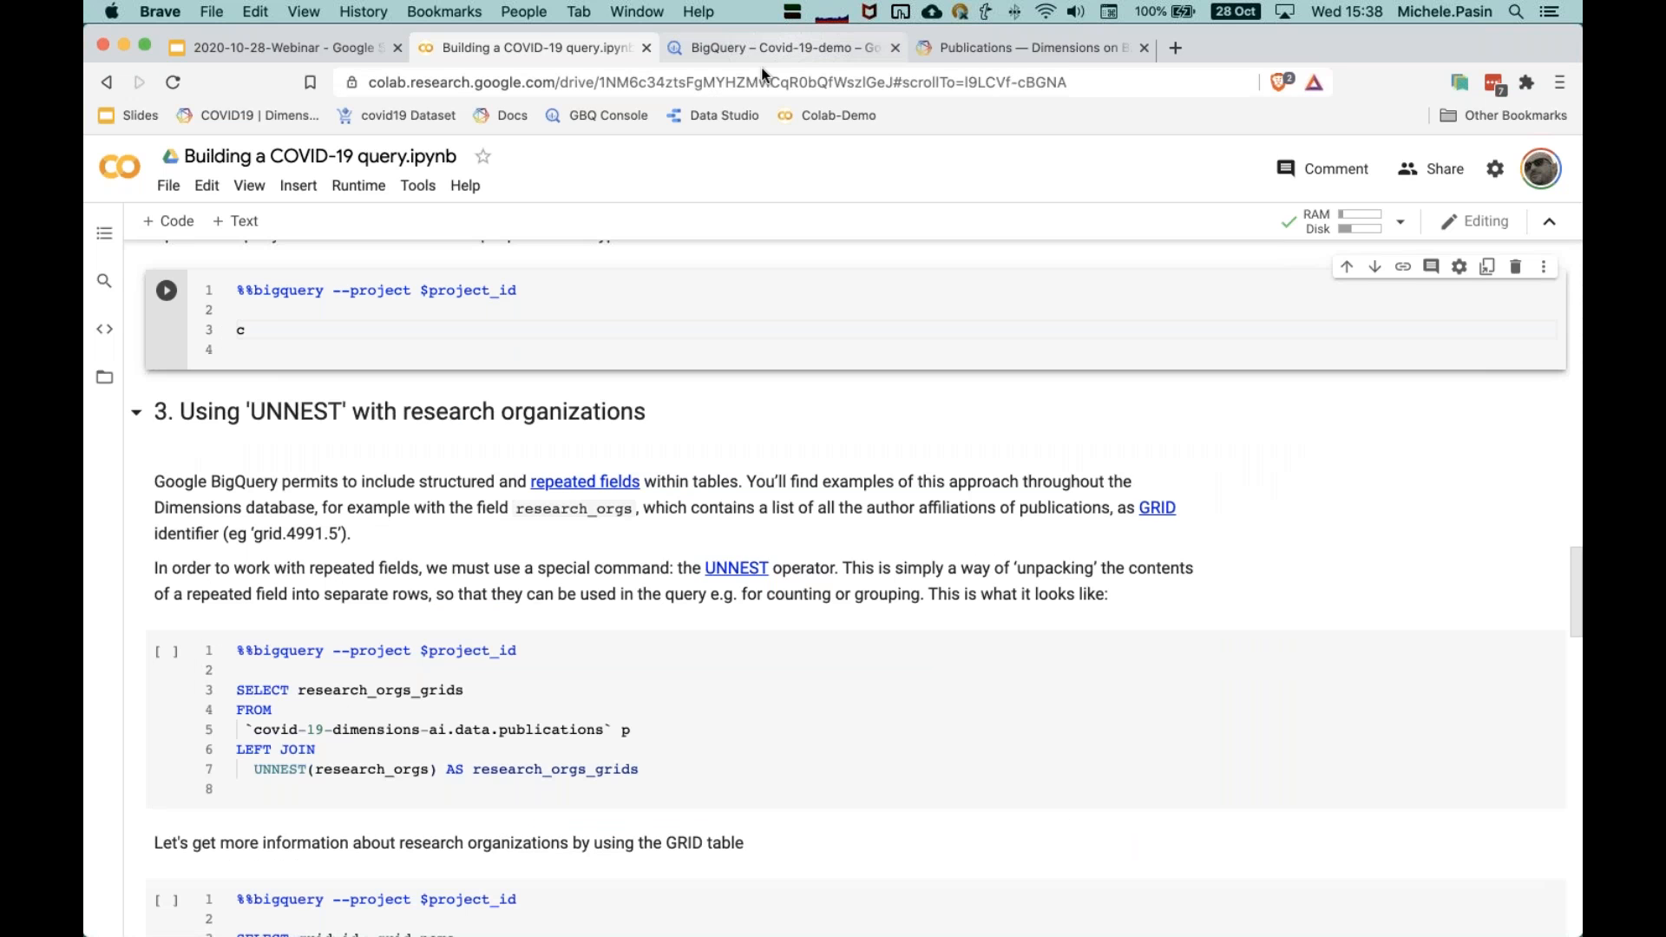
key("super+z")
key("super+c")
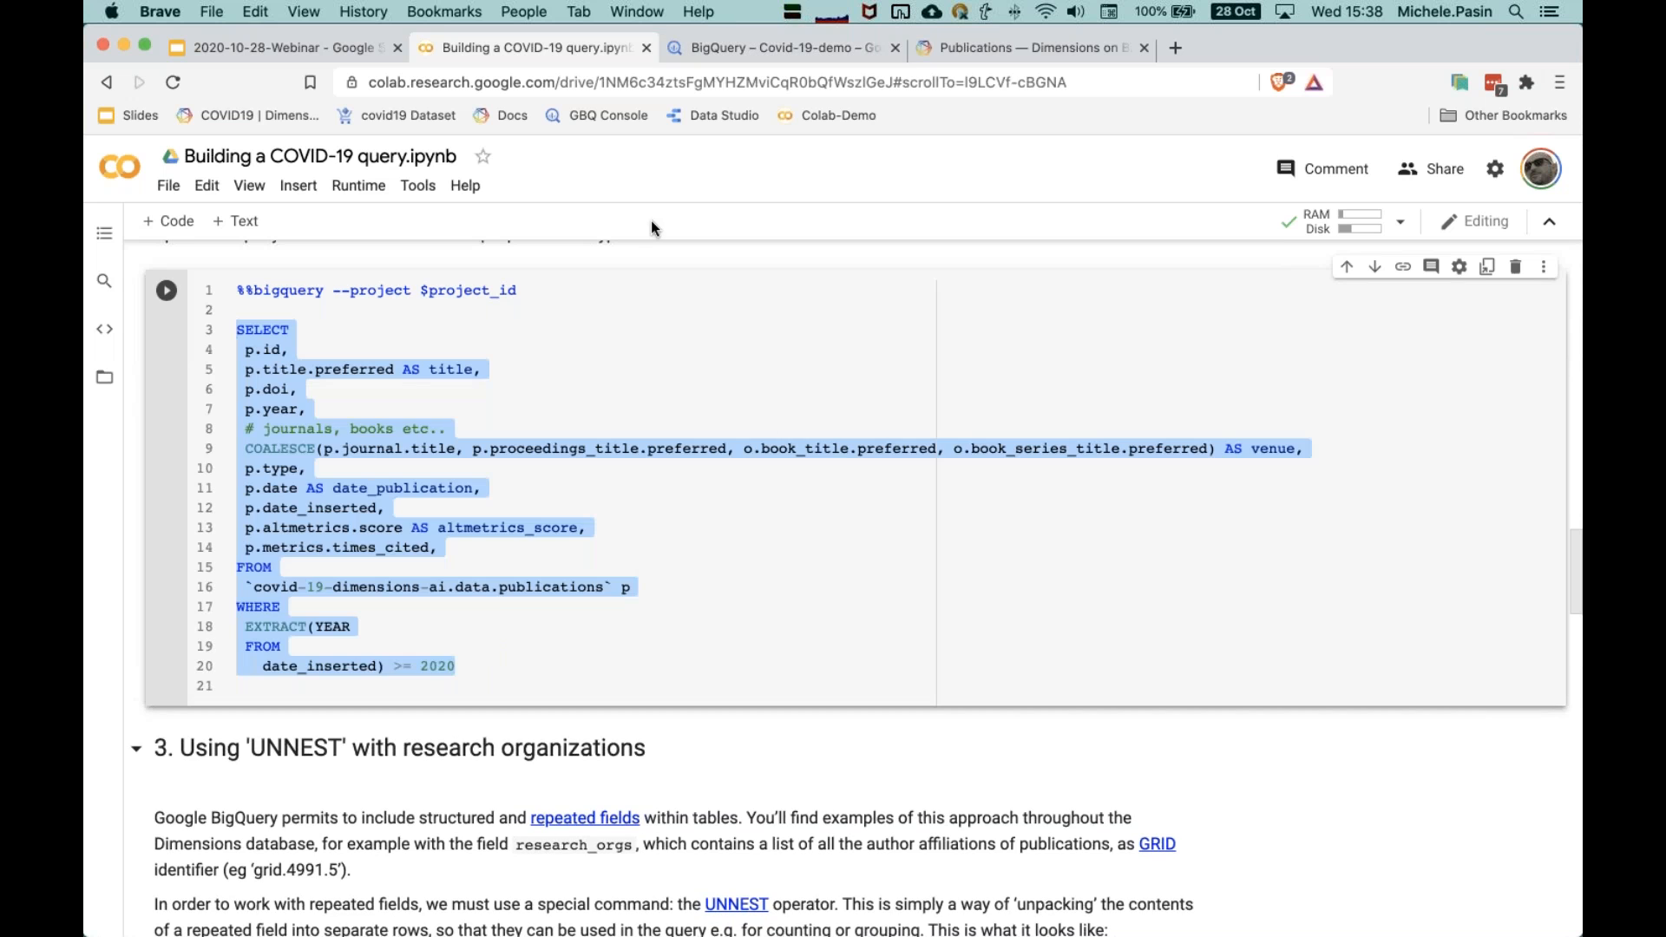
left_click(773, 59)
key("super+a")
key("super+v")
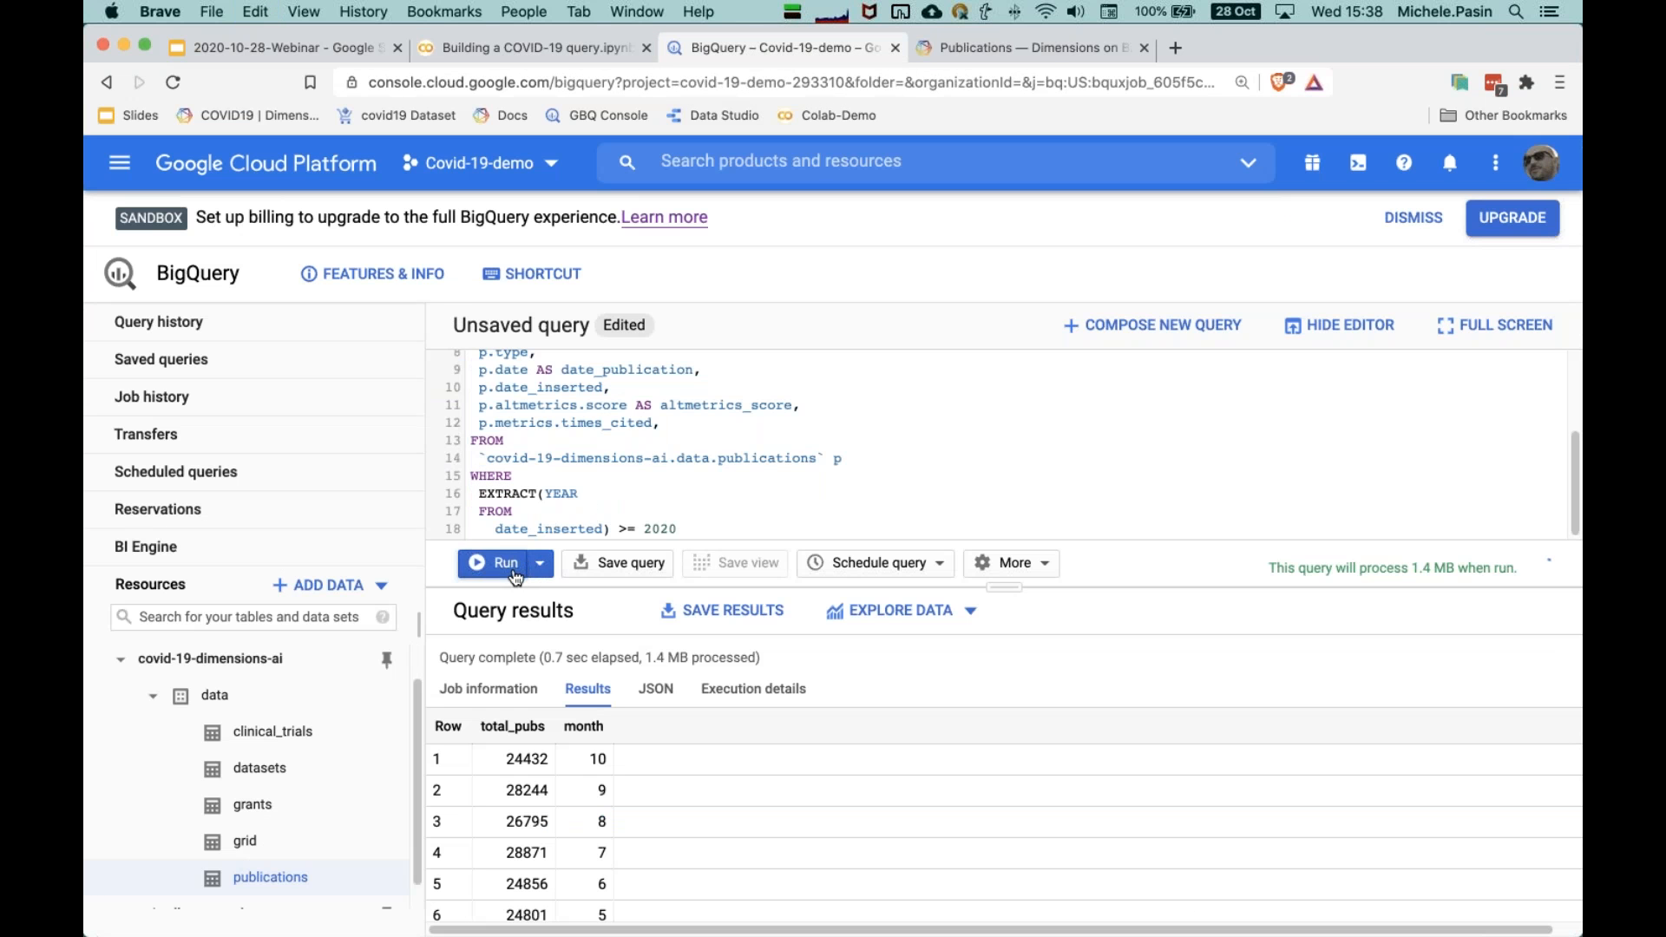
left_click(505, 563)
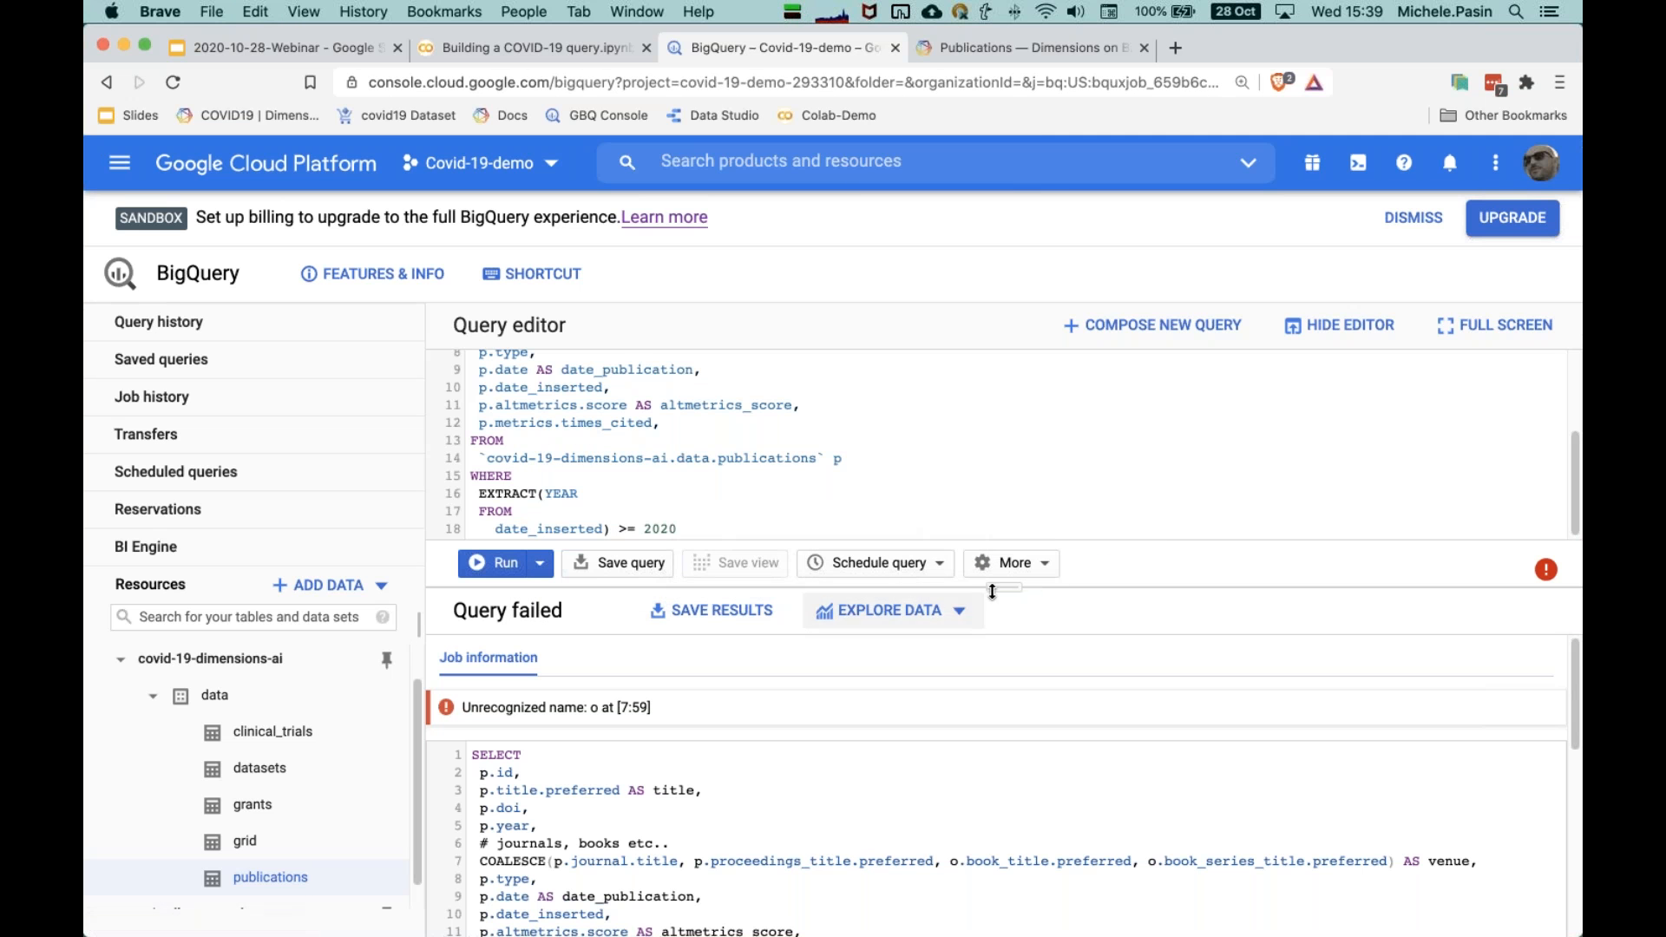
Step: Enlarge the query editor and delete the "# journals, books etc.." comment line from the query
left_click_drag(1000, 589, 1000, 718)
left_click(848, 566)
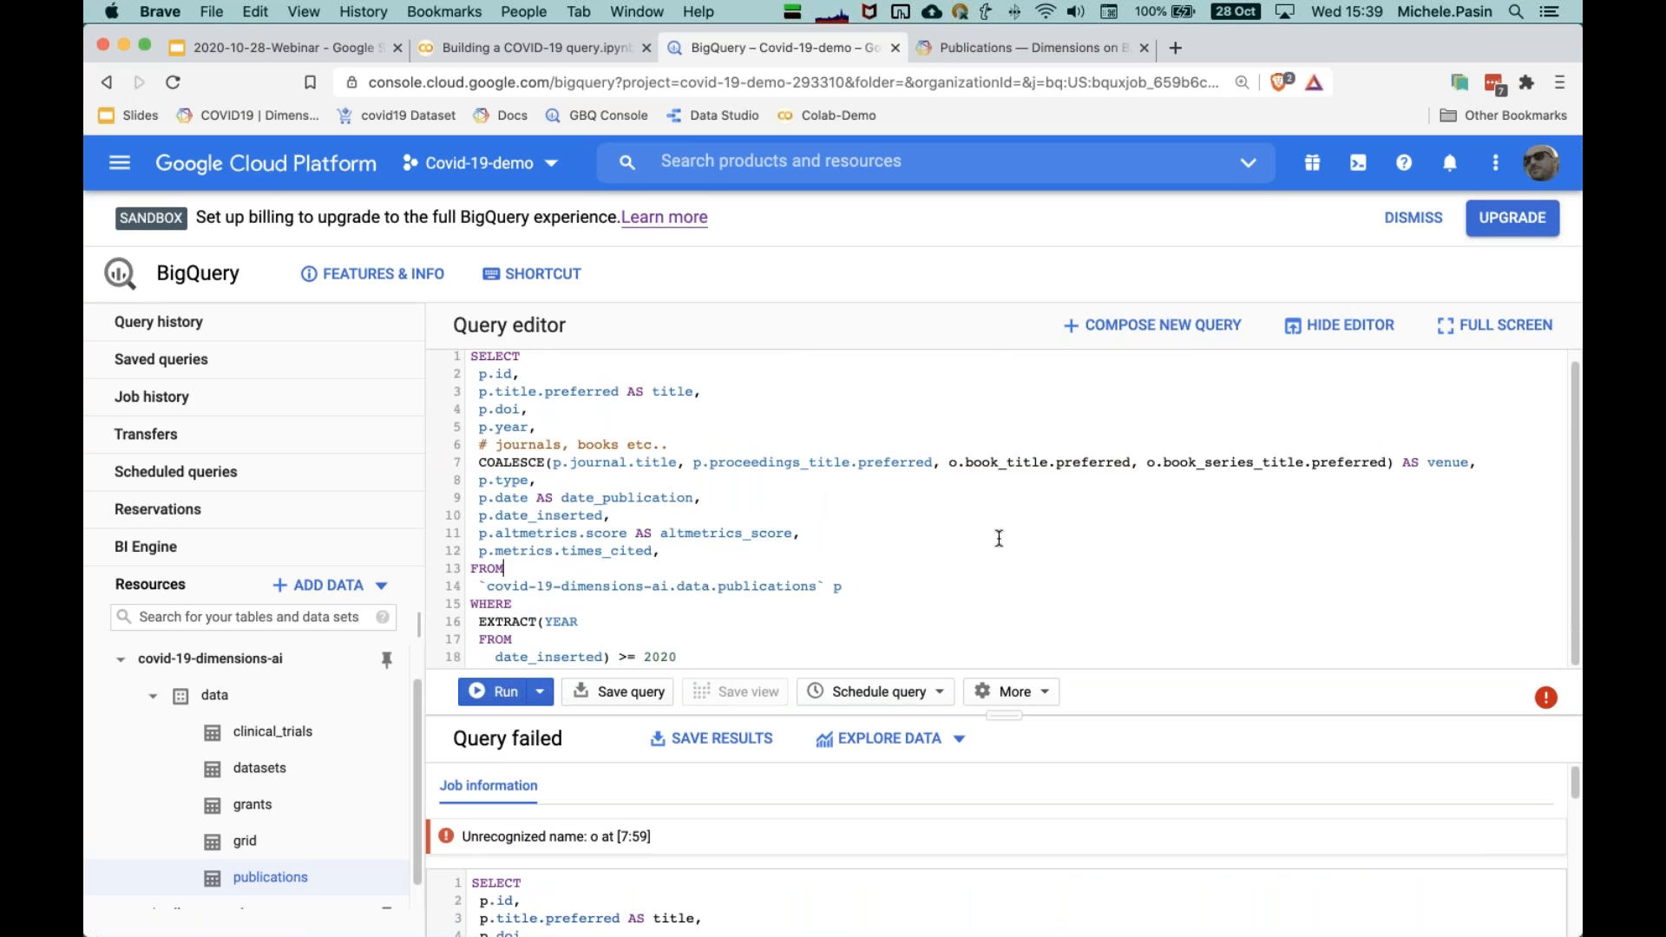
left_click_drag(699, 446, 471, 446)
key("BackSpace")
key("BackSpace")
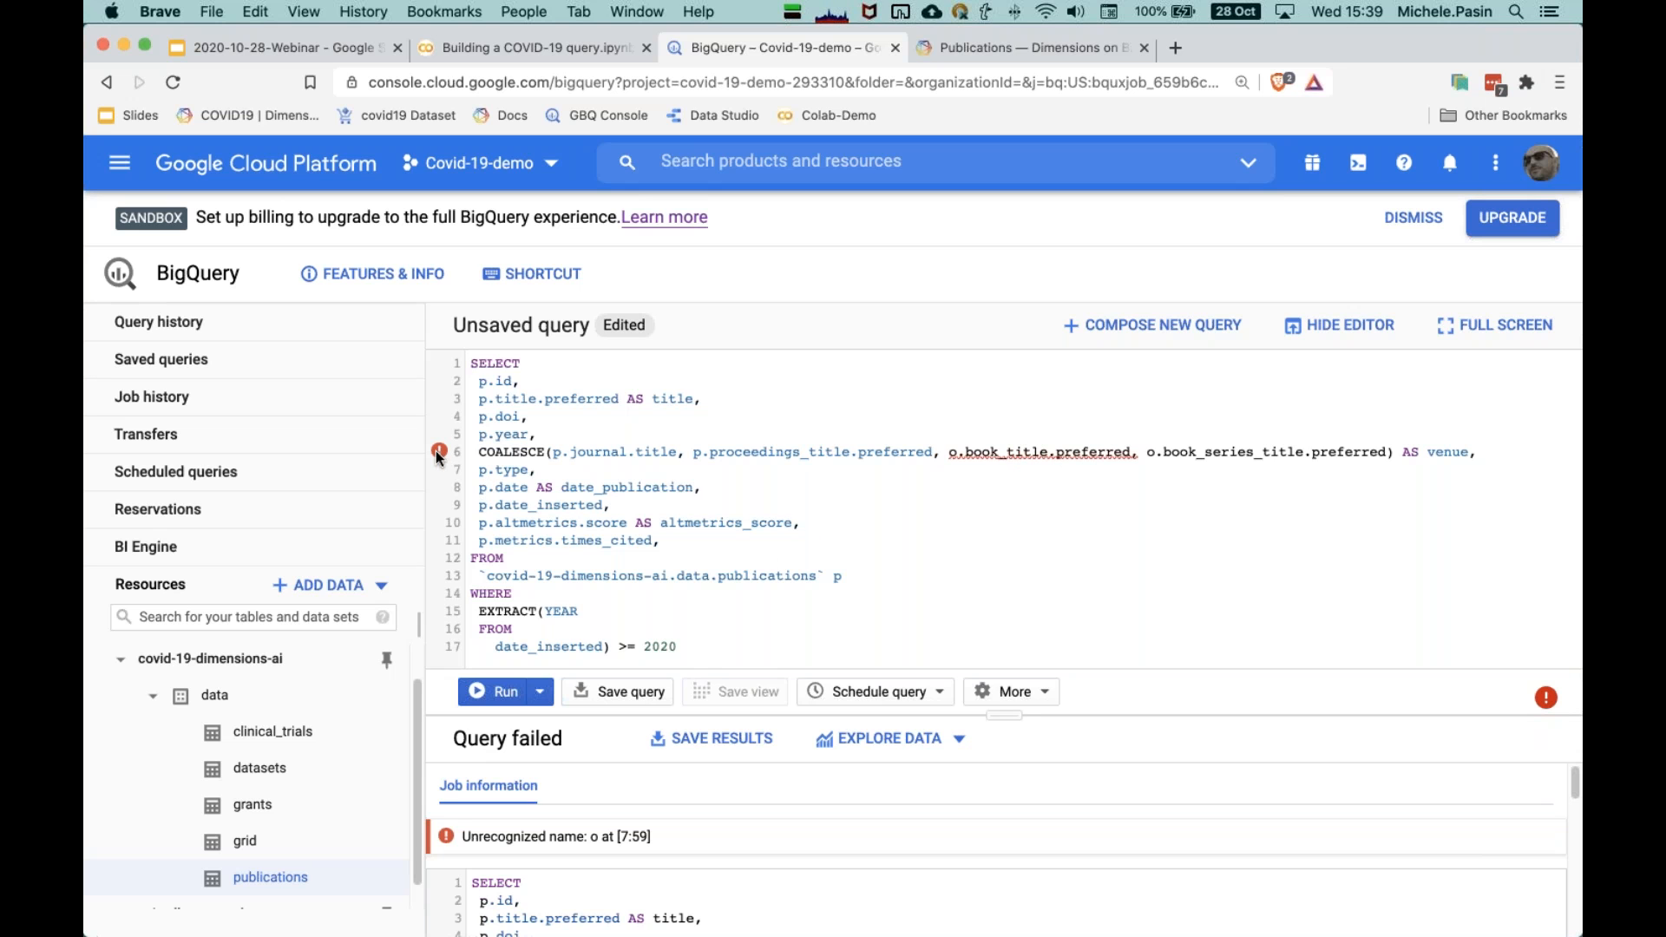
Step: Change the o alias to p for book_title and book_series_title in the COALESCE line, rerun the query and enlarge the results area
mouse_move(438, 457)
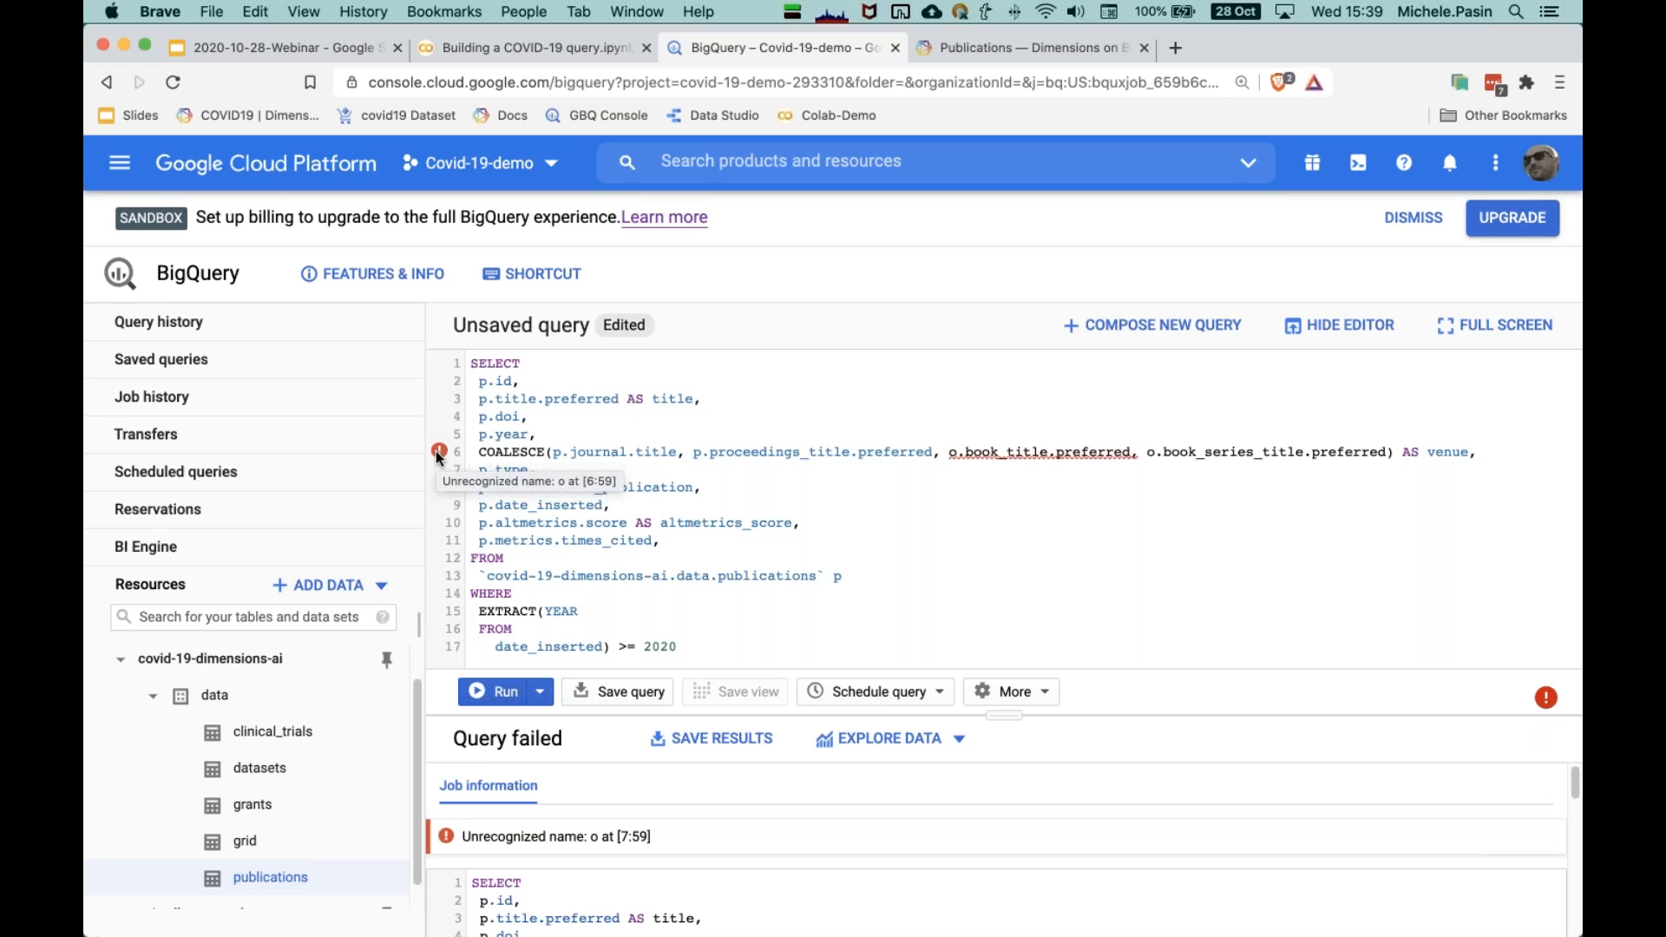
left_click(961, 507)
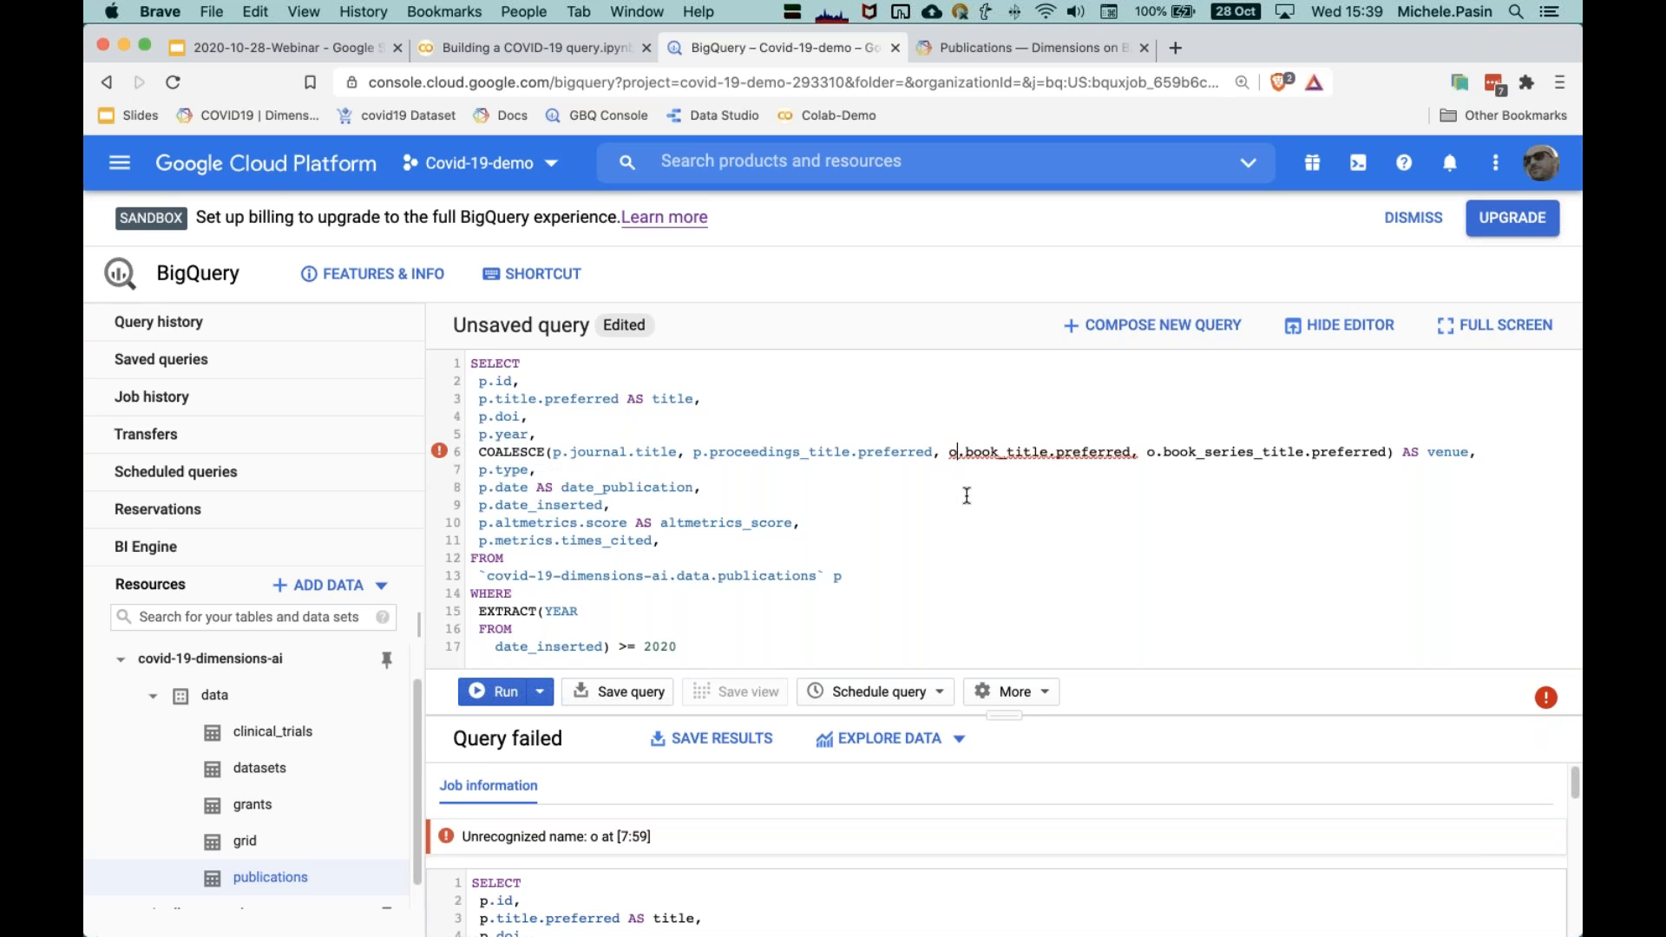
key("BackSpace")
type("p")
left_click(937, 504)
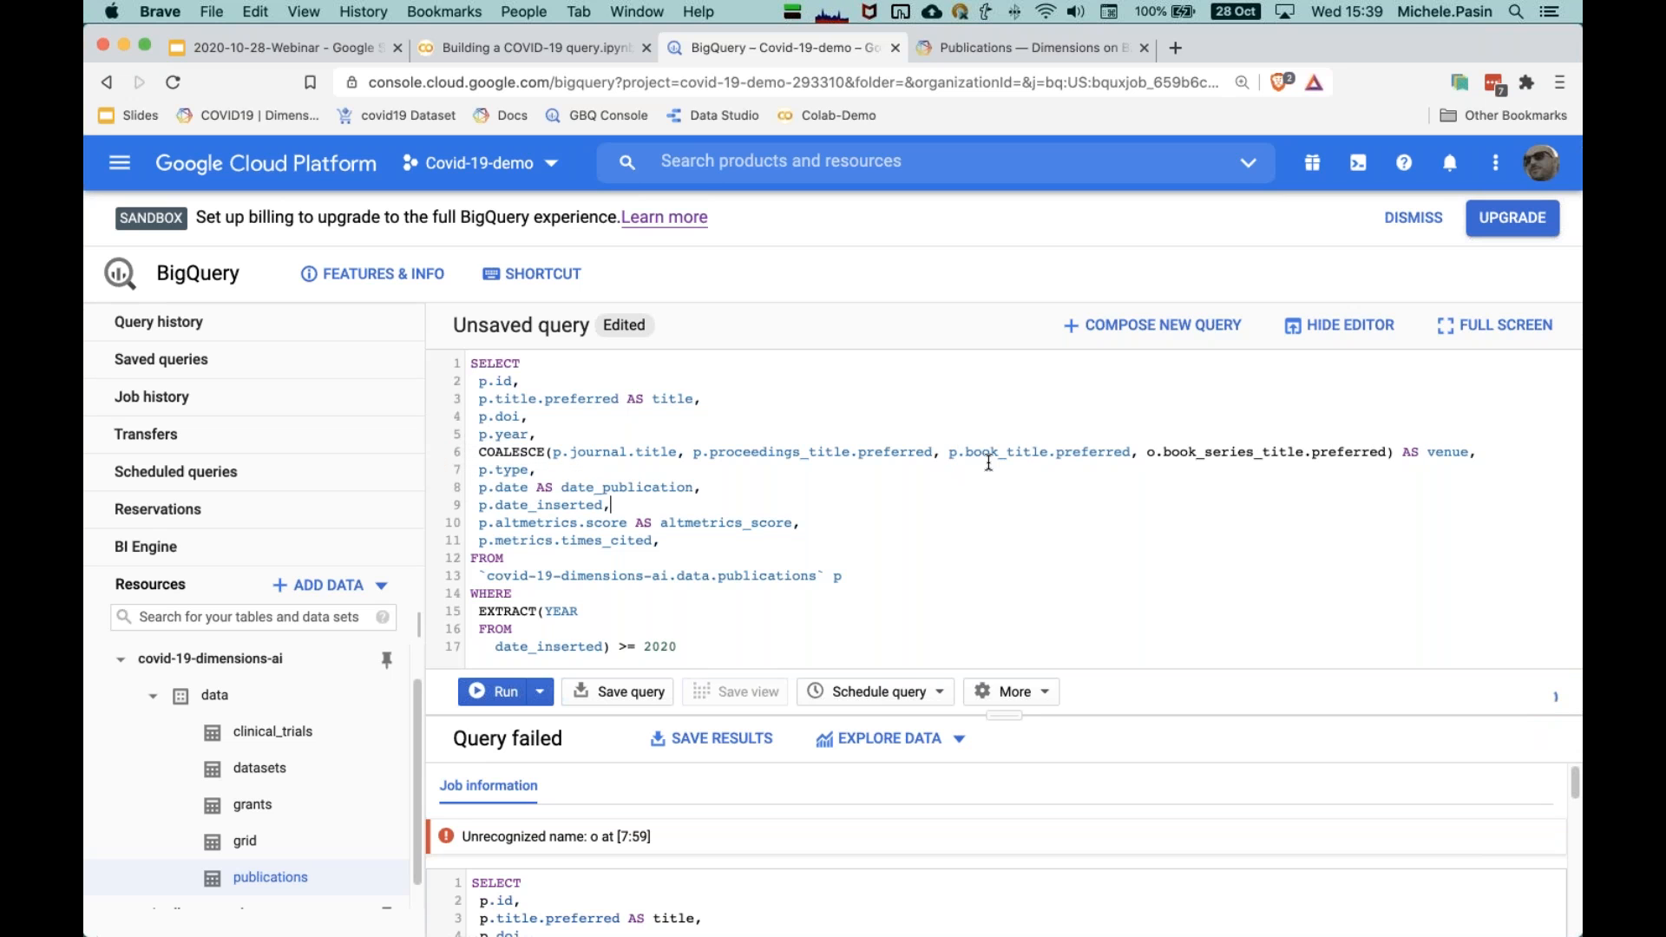
left_click(1157, 452)
key("BackSpace")
type("p")
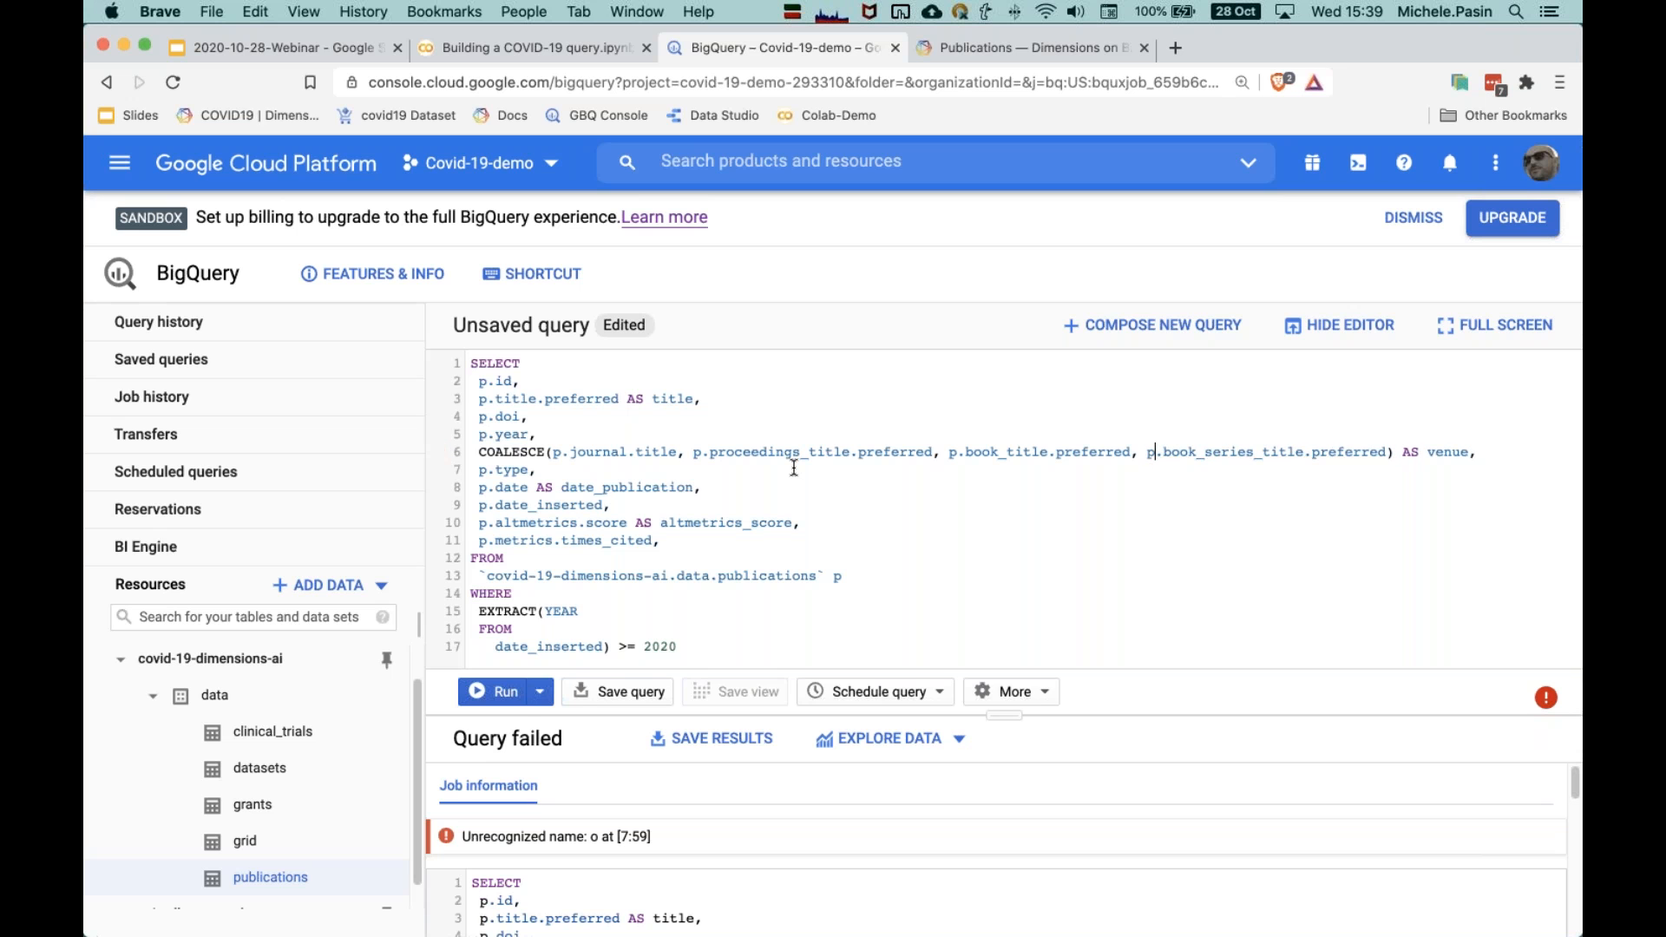
left_click(511, 696)
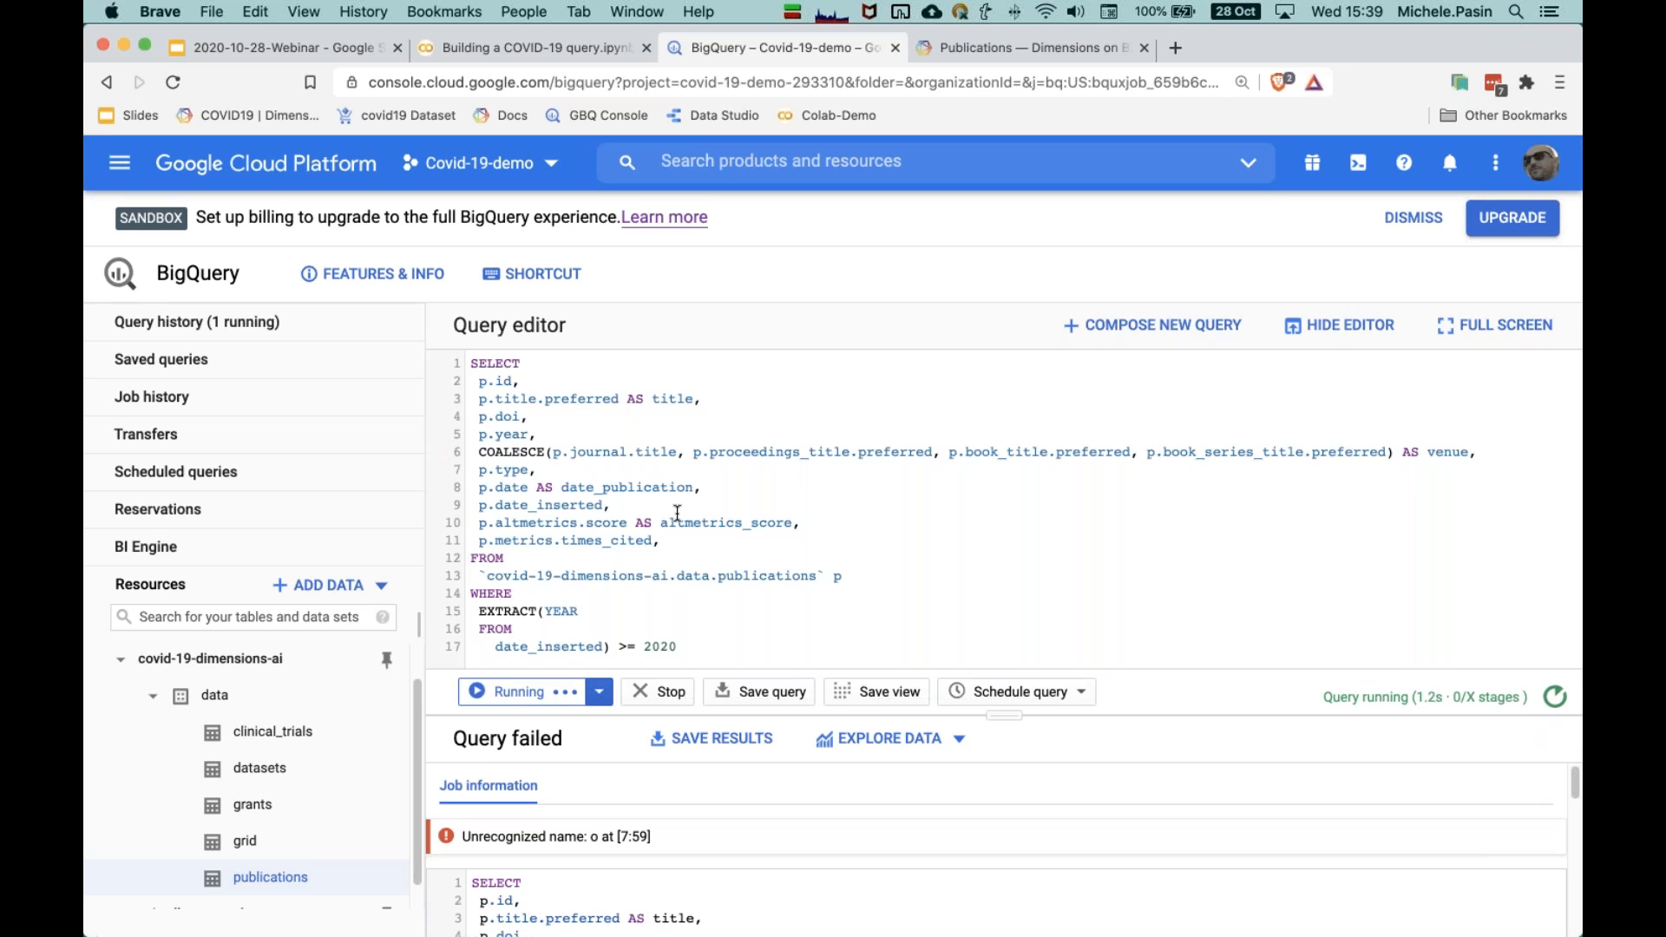
left_click_drag(1008, 712, 1007, 565)
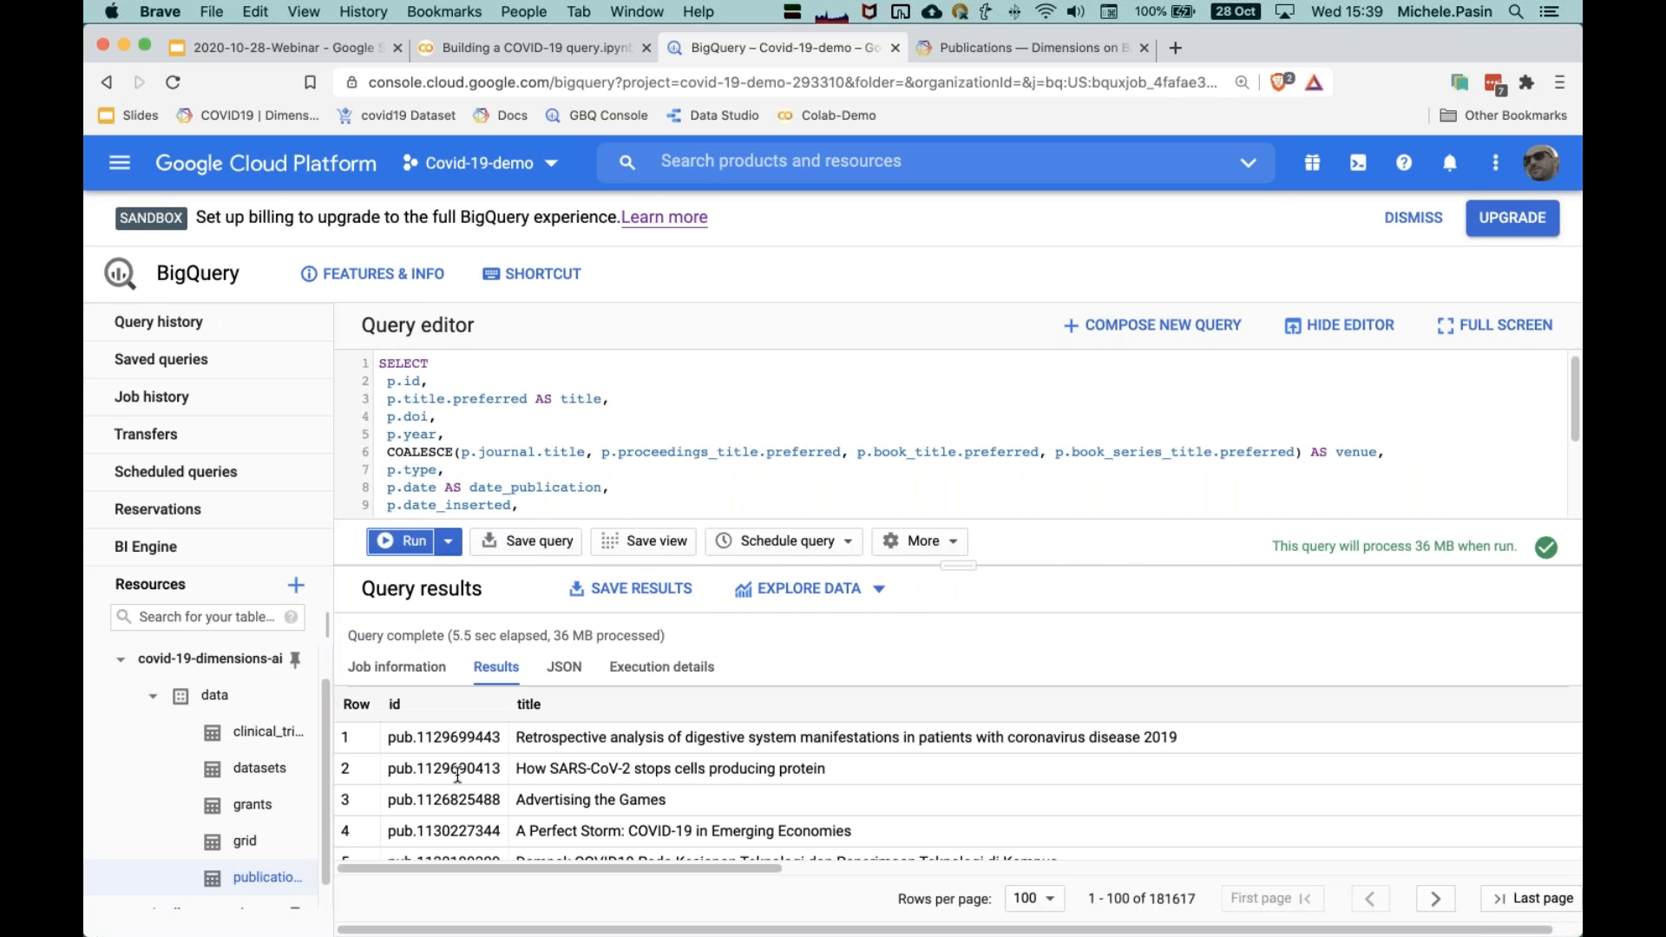
Step: Examine the venue column of the query results against the publication types, including chapters, proceedings and preprints
scroll(521, 776, "right", 5)
scroll(457, 775, "right", 8)
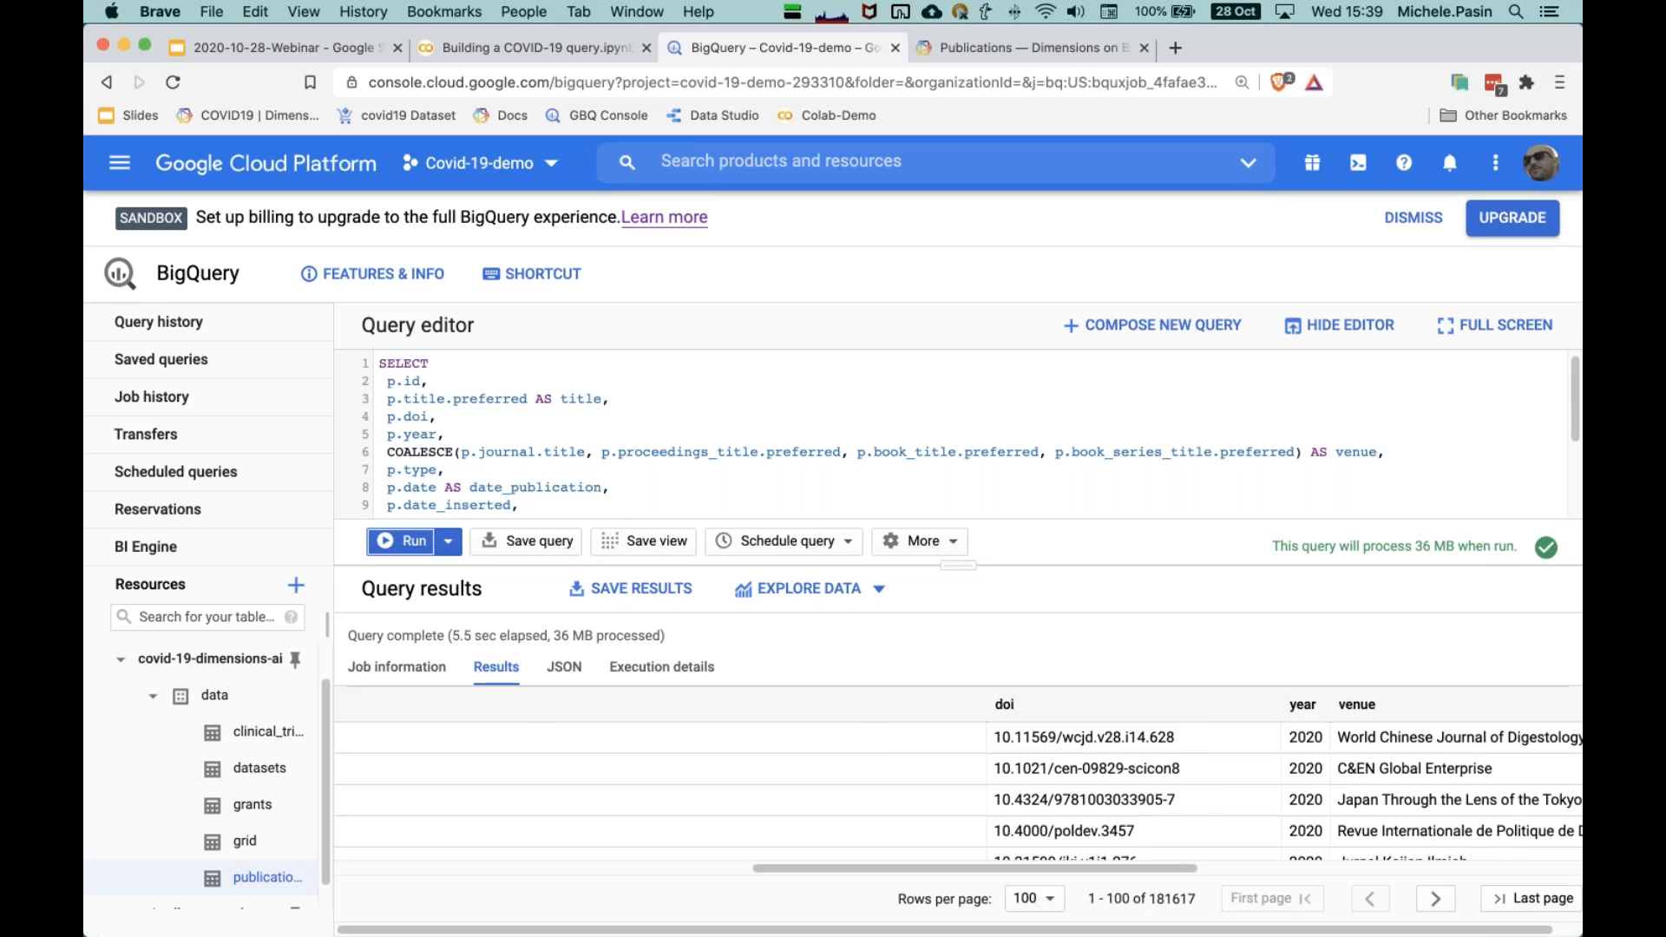
scroll(601, 793, "right", 5)
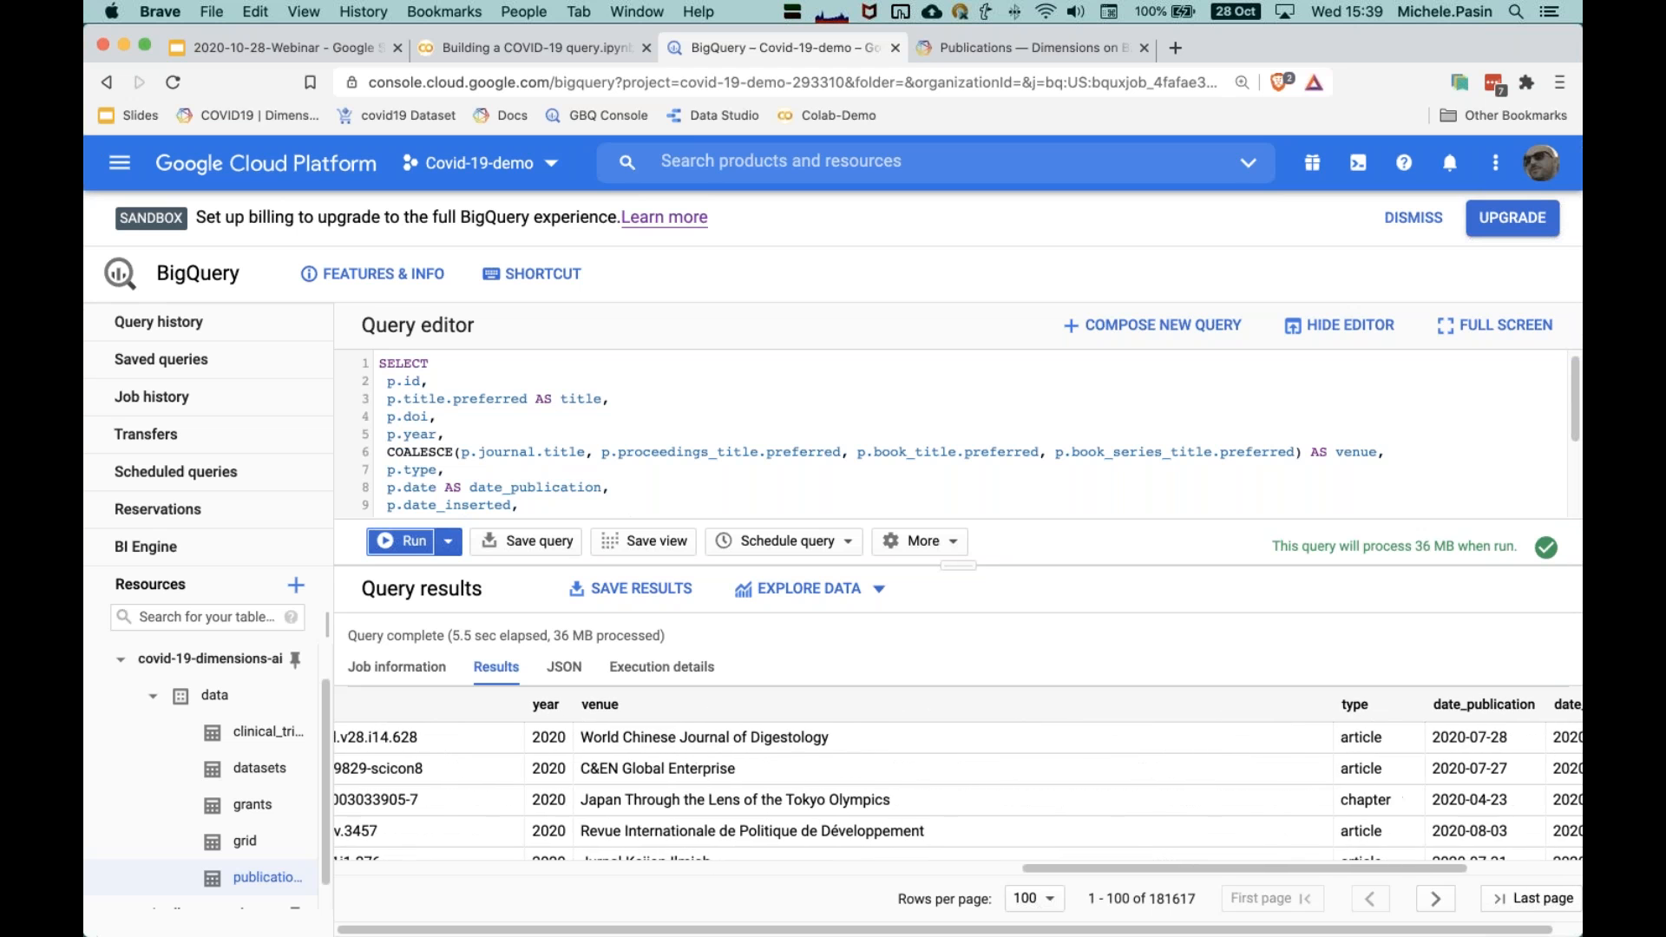
scroll(597, 785, "down", 1)
scroll(597, 785, "up", 1)
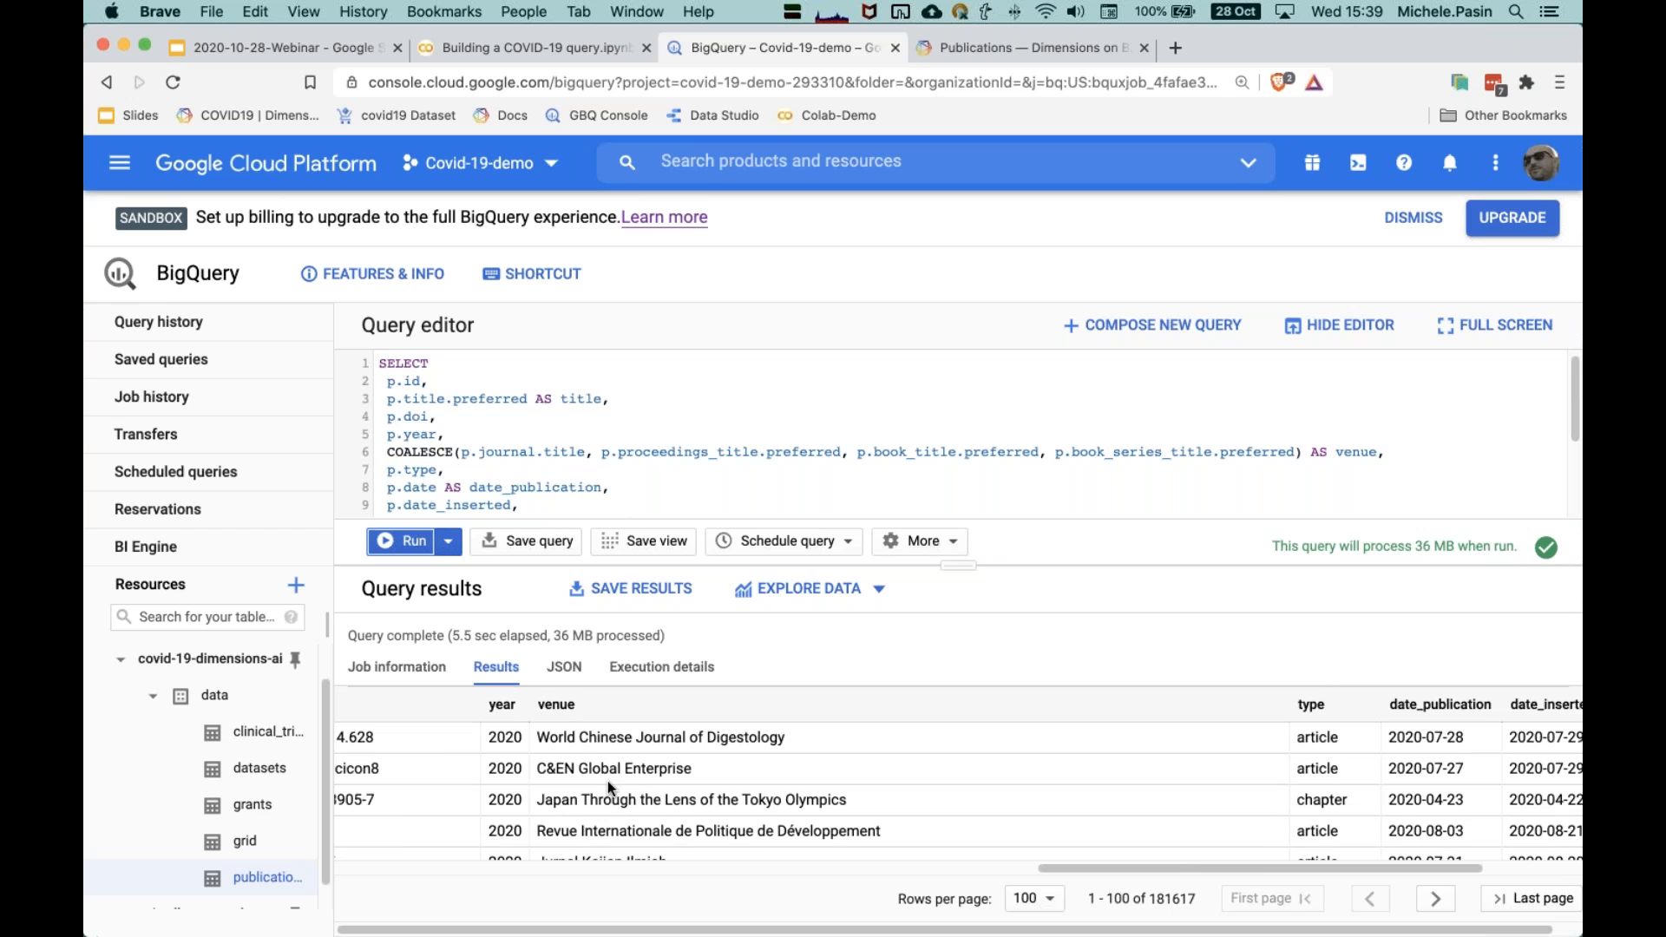
scroll(610, 788, "down", 1)
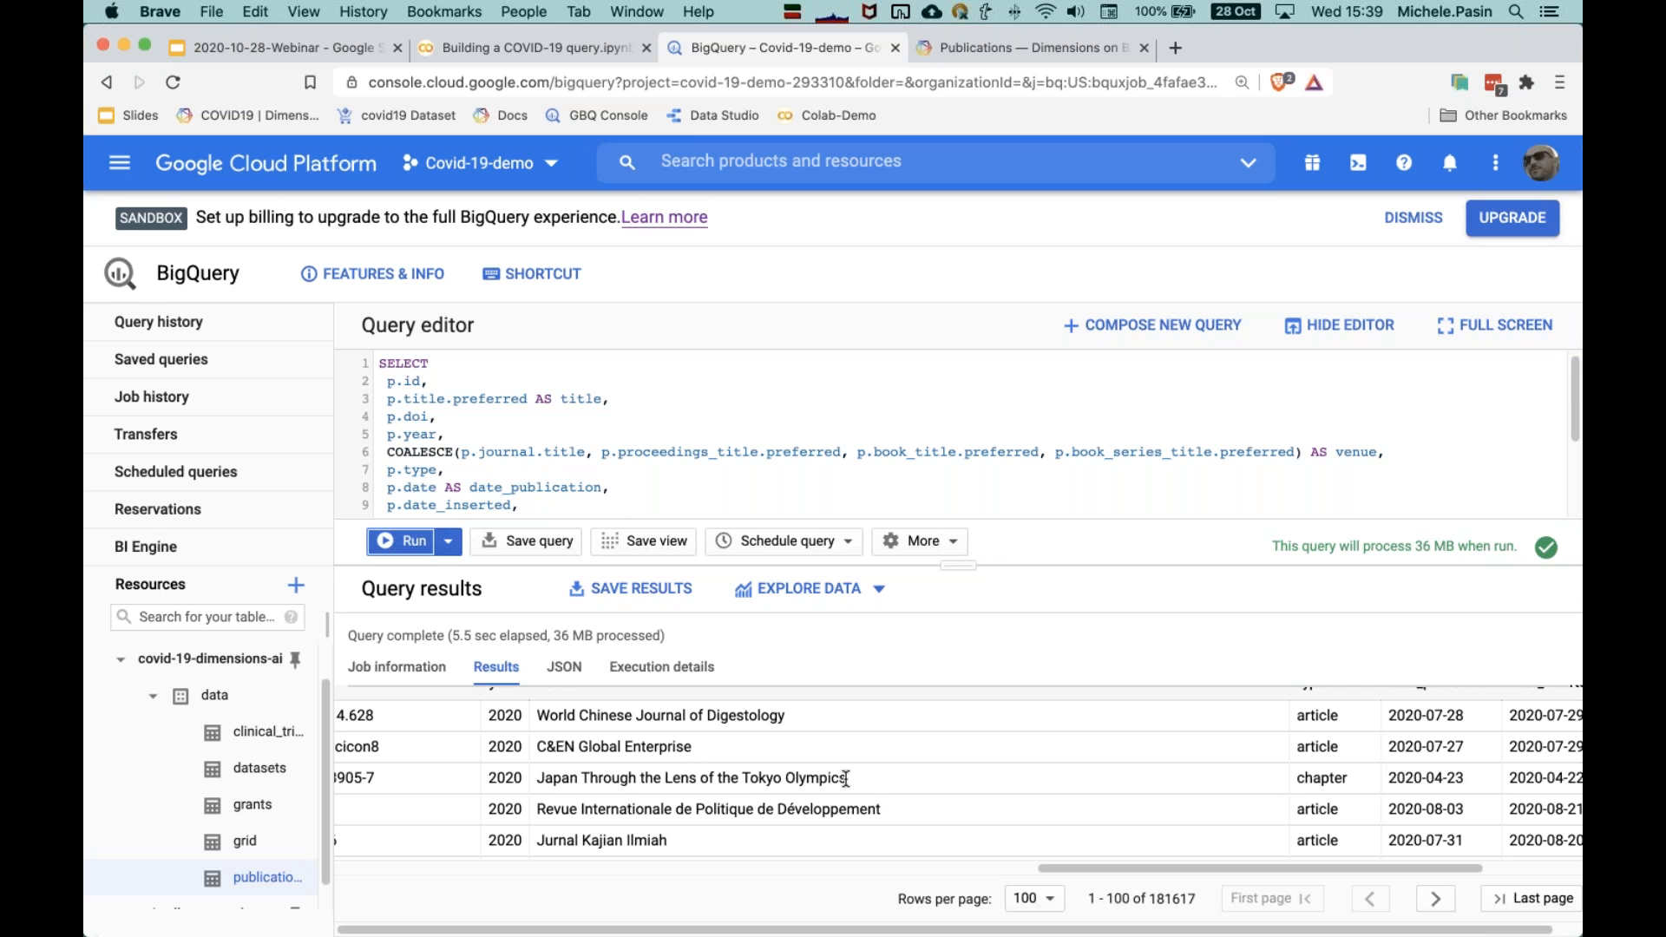
scroll(665, 774, "down", 6)
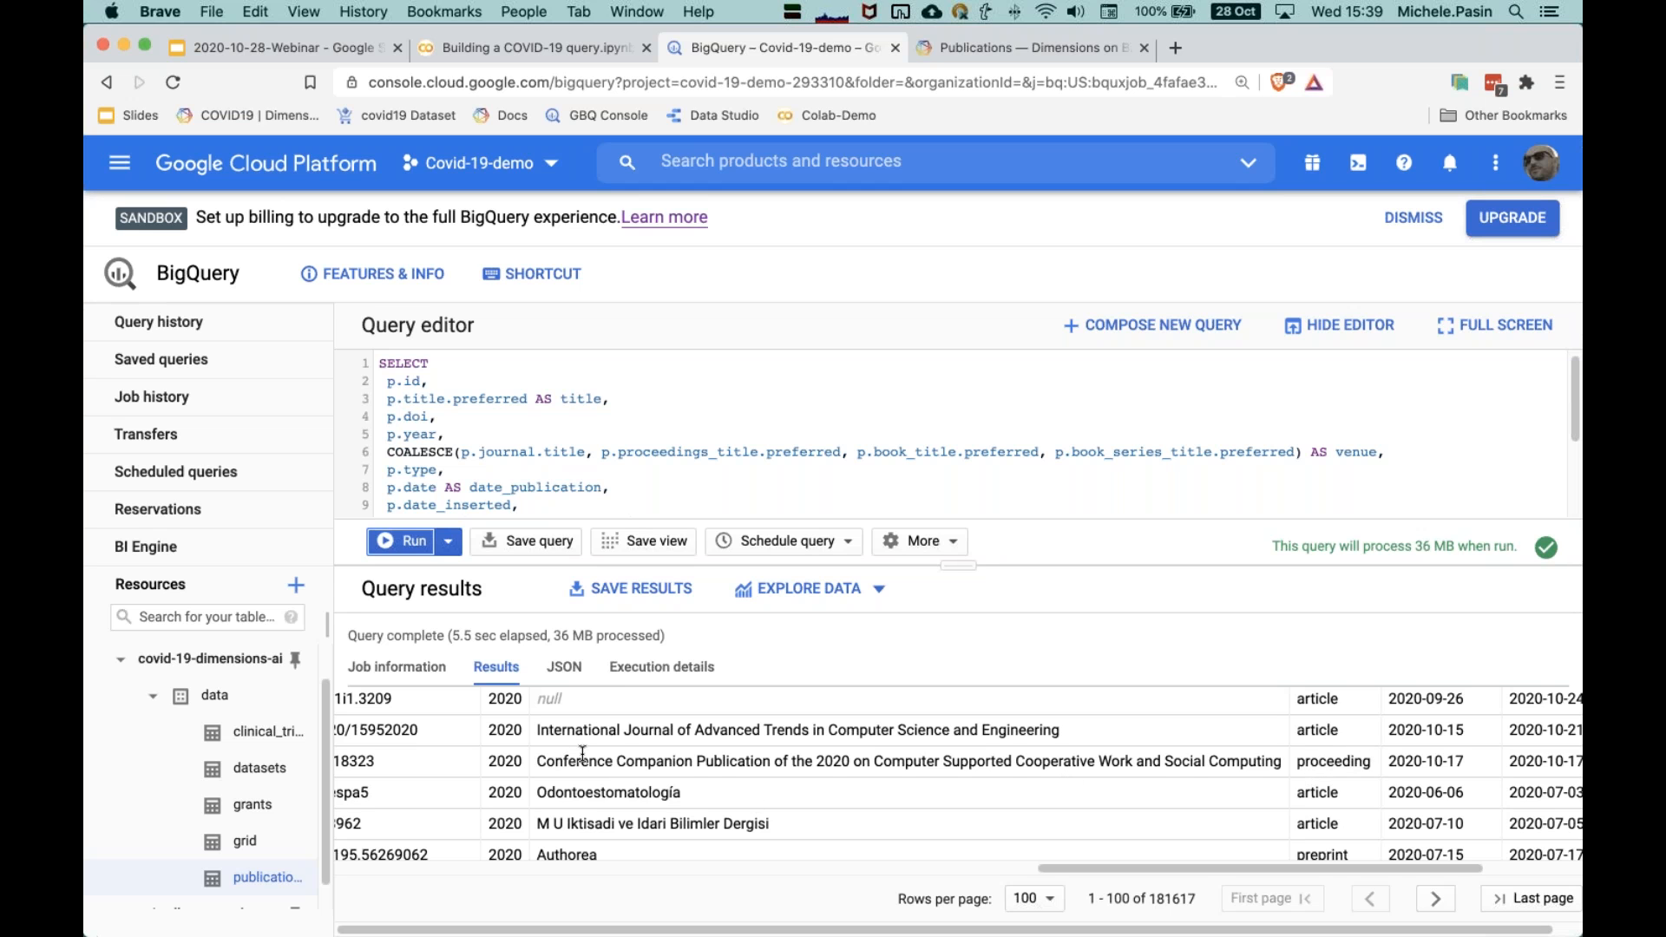
scroll(665, 761, "down", 5)
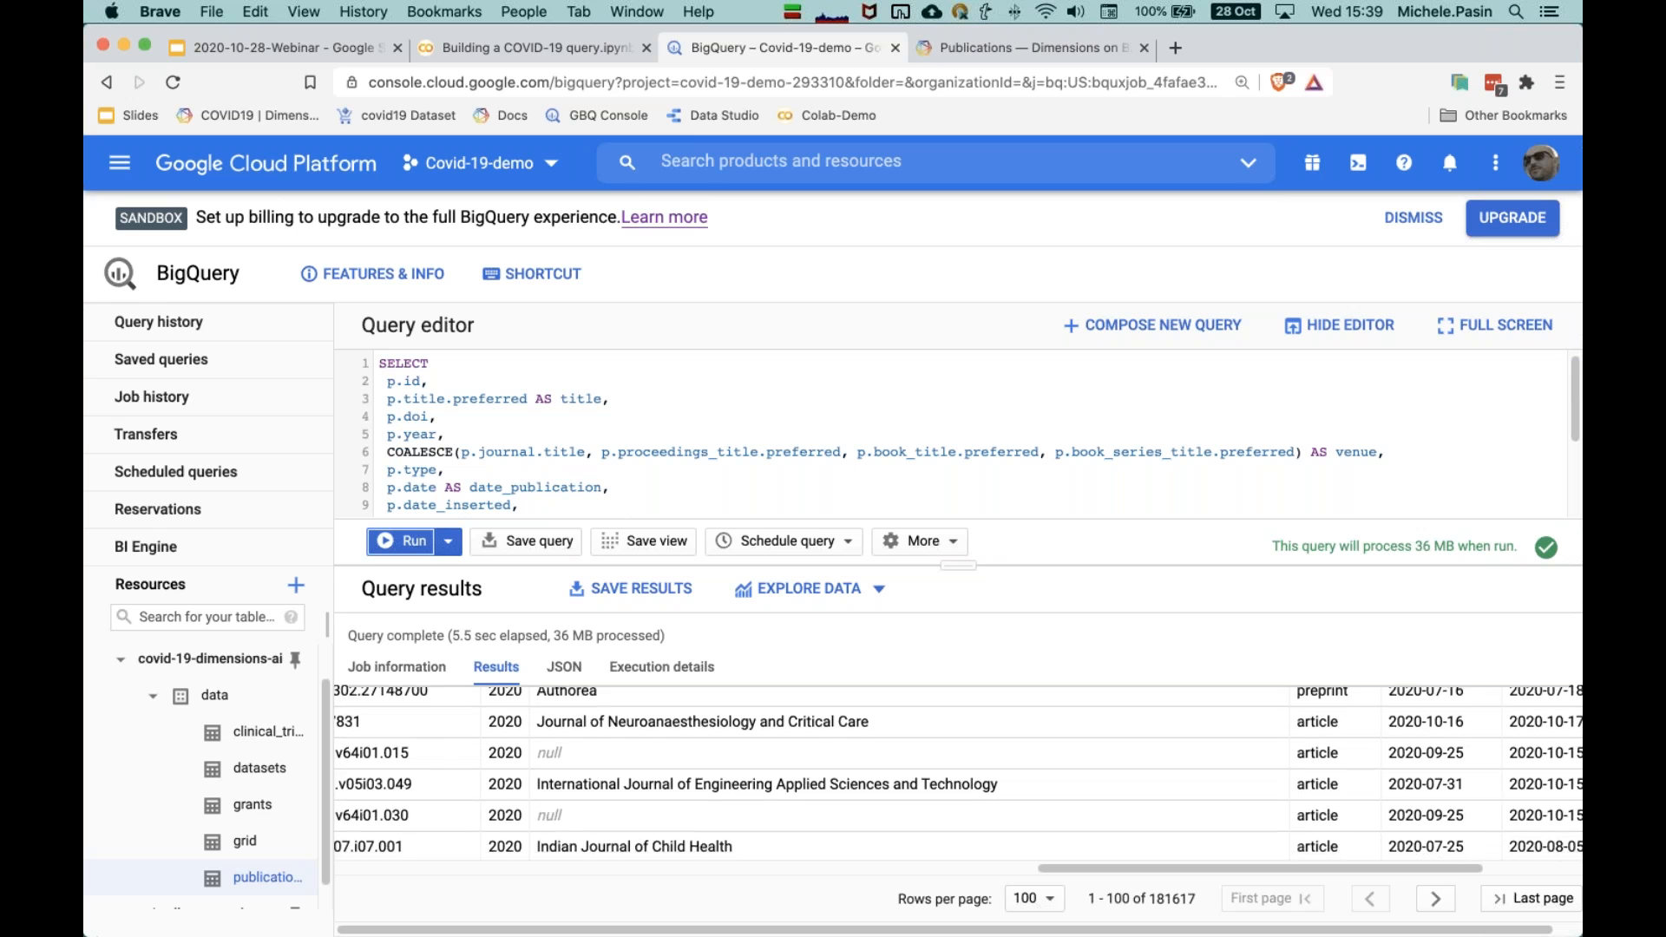
scroll(555, 746, "up", 1)
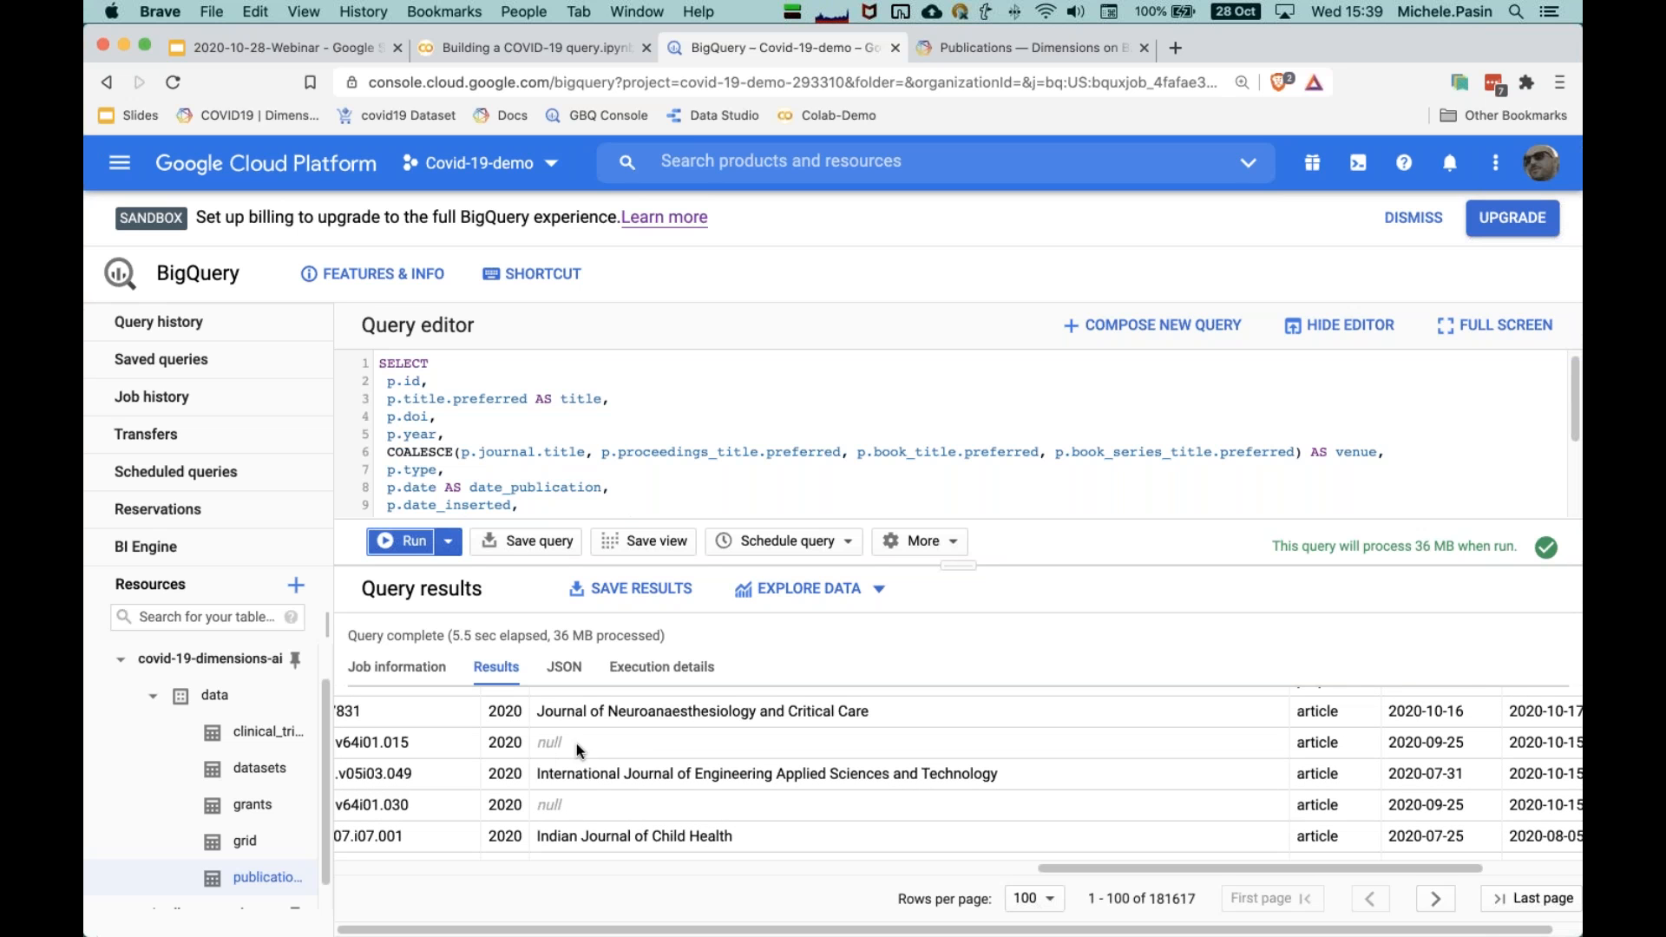
Step: Check the DOIs, titles and publication IDs of the result rows that have a null venue
scroll(956, 813, "left", 5)
scroll(956, 814, "left", 10)
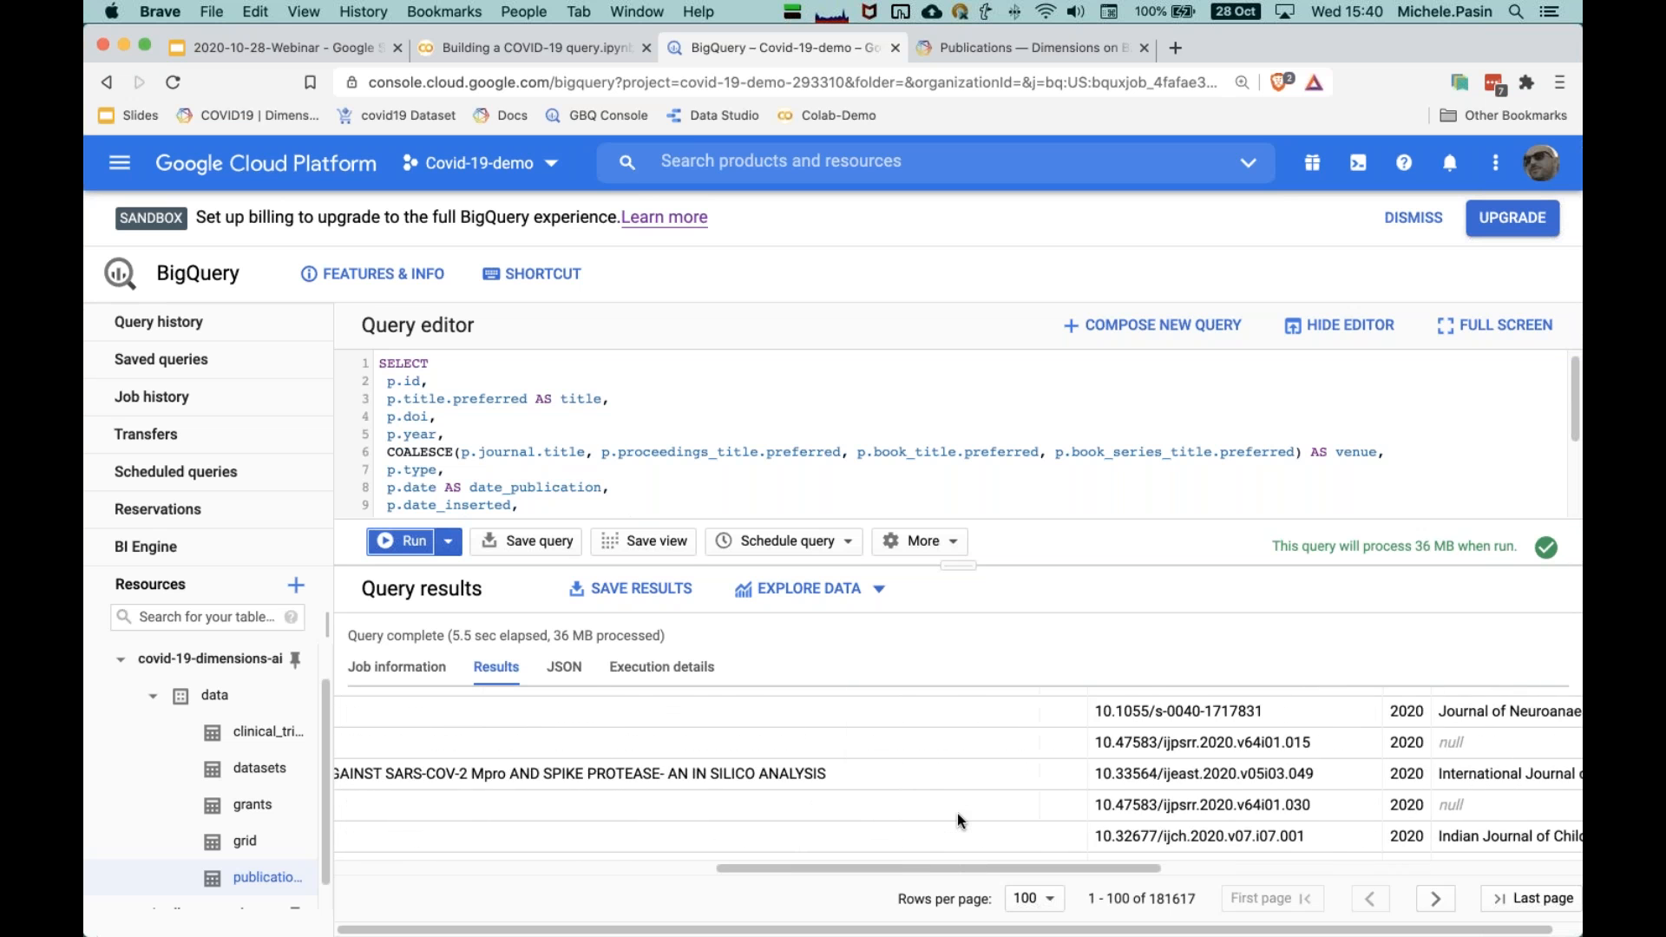
scroll(957, 813, "right", 10)
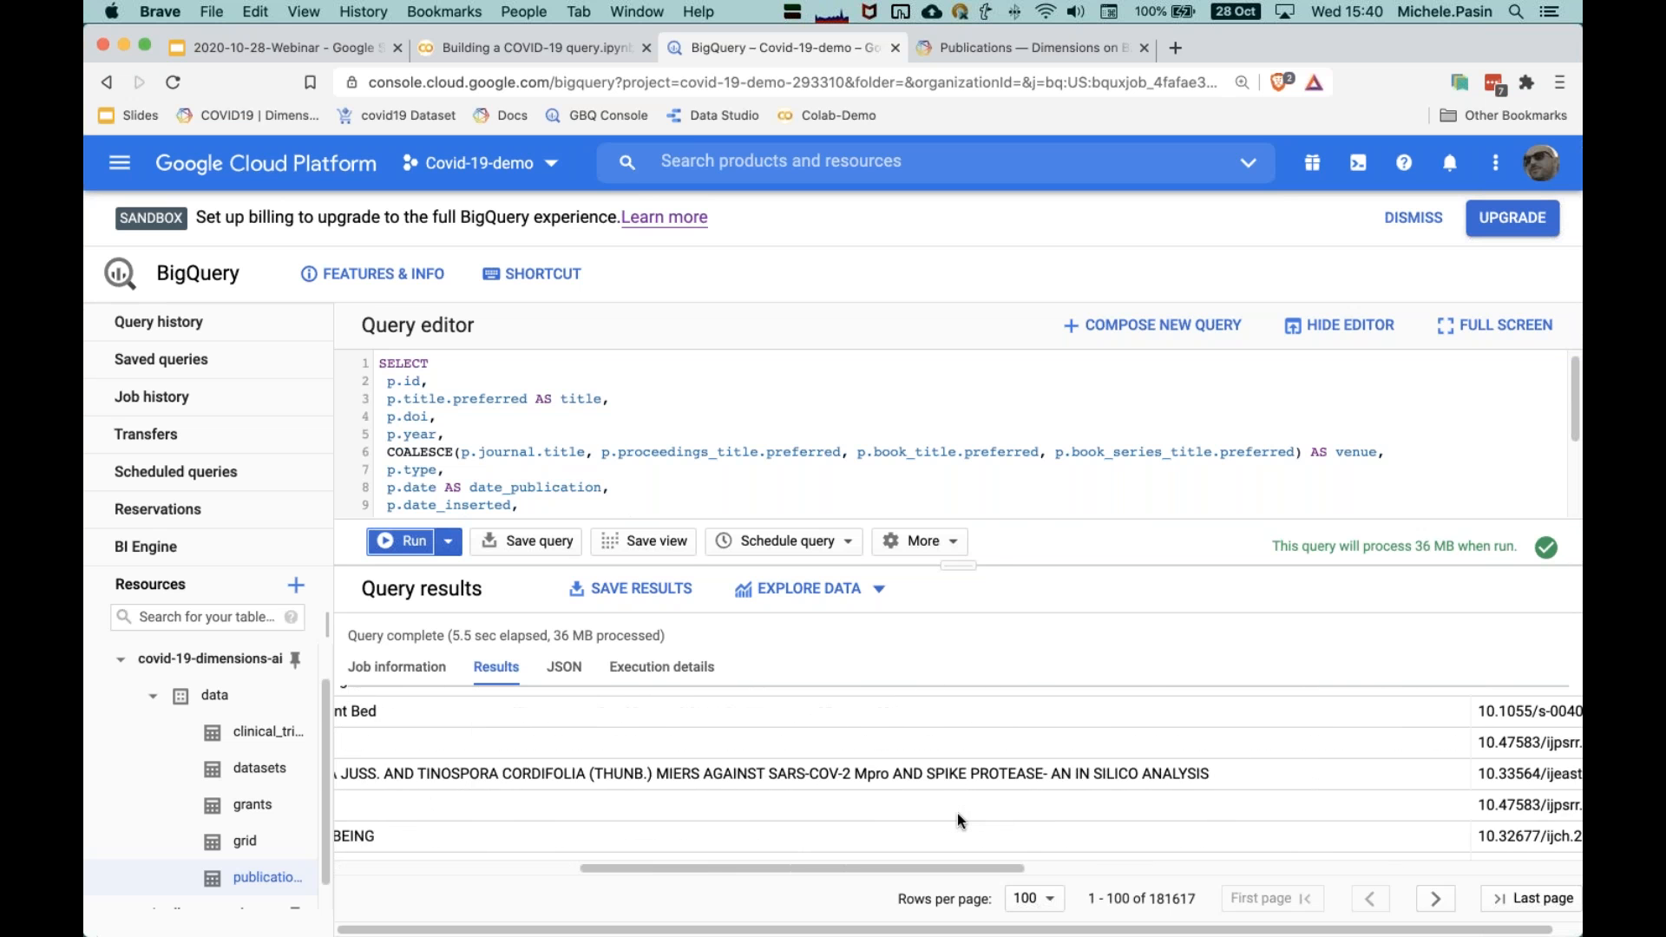
scroll(957, 814, "left", 8)
scroll(957, 816, "left", 3)
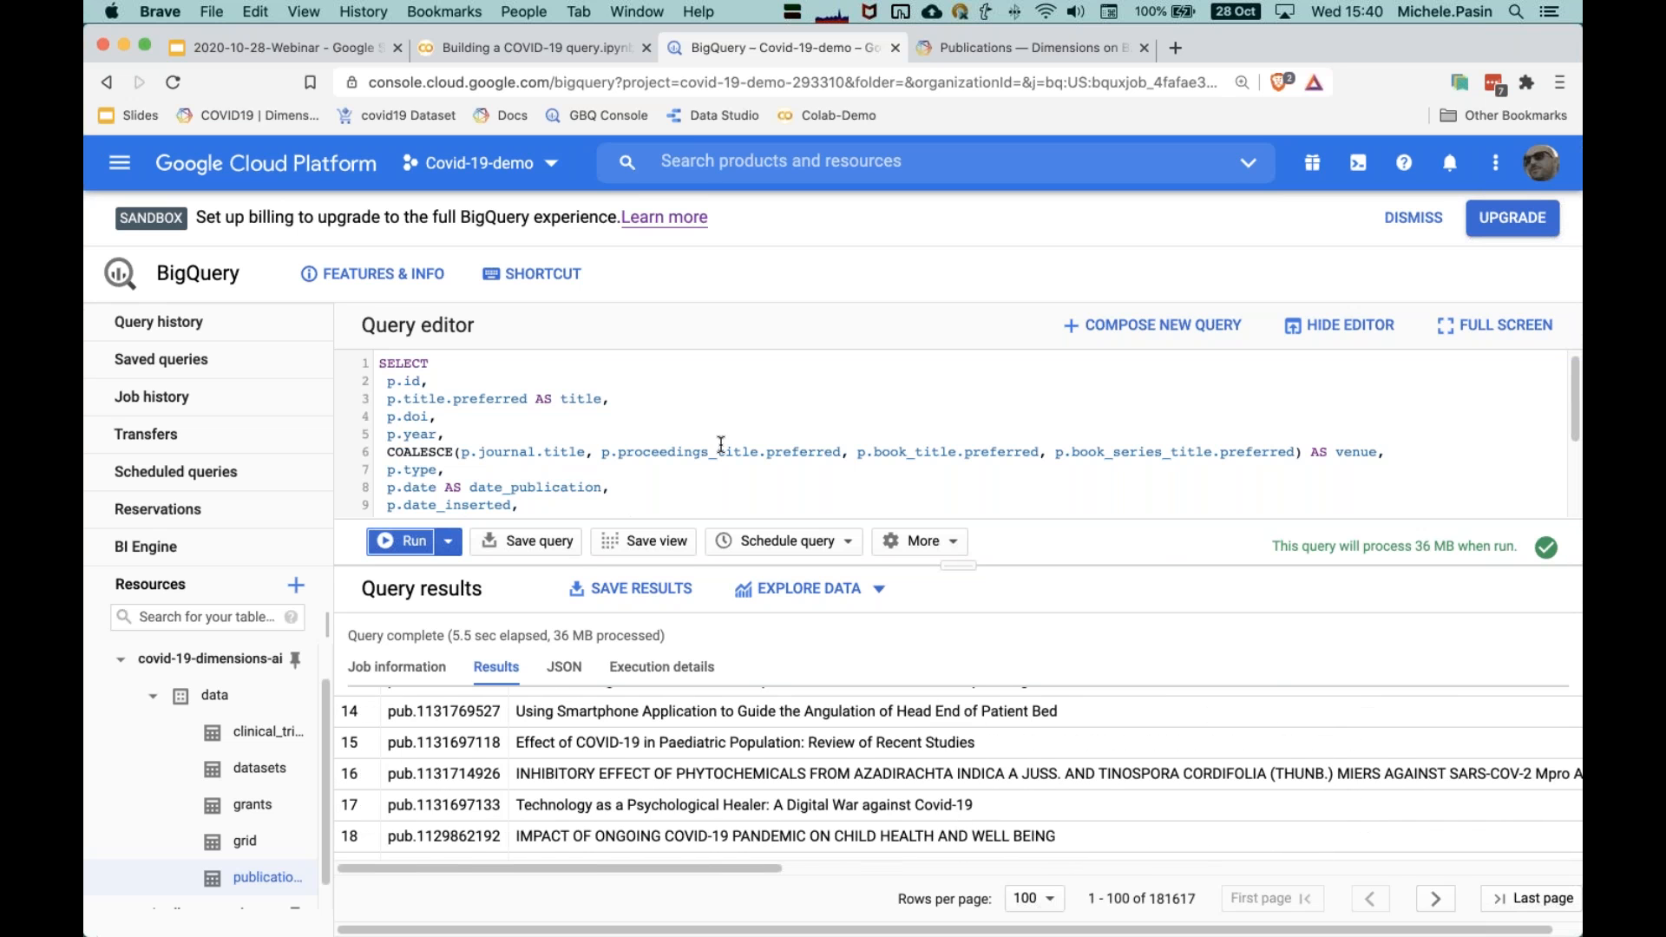
scroll(577, 439, "down", 3)
scroll(577, 440, "up", 3)
Step: Read the Colab notebook's section on using UNNEST with research organizations and its research_orgs_grids query, and switch back to the BigQuery console
left_click(566, 47)
scroll(511, 539, "down", 5)
scroll(510, 539, "up", 4)
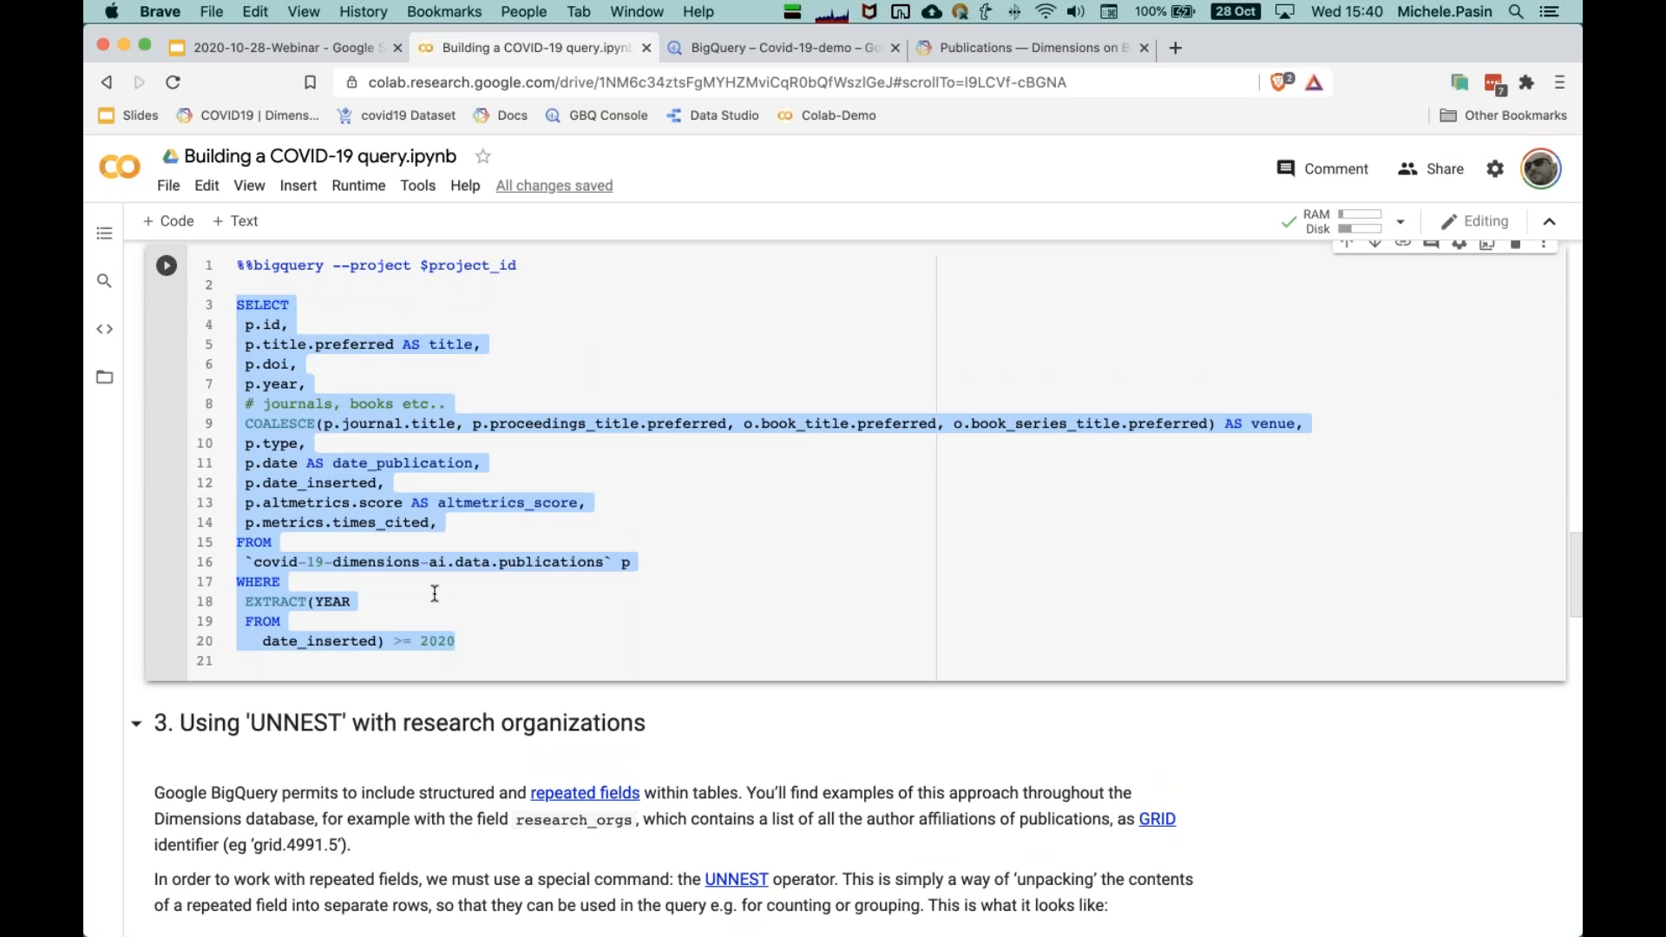
scroll(383, 865, "down", 6)
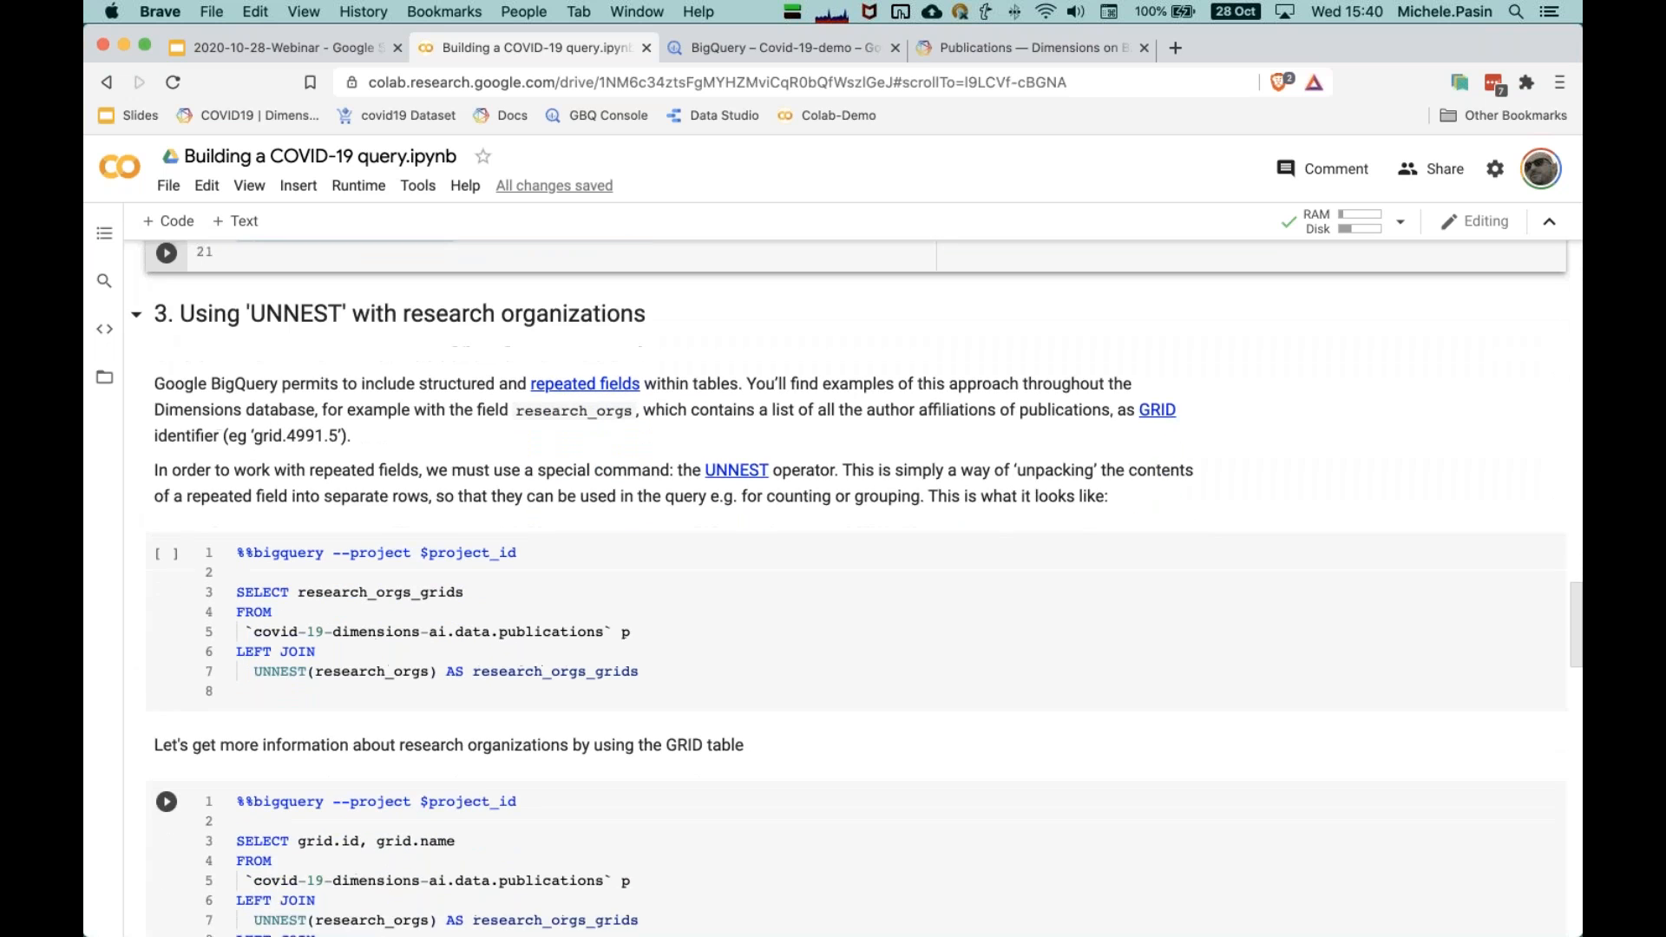
scroll(833, 590, "up", 1)
scroll(850, 586, "down", 1)
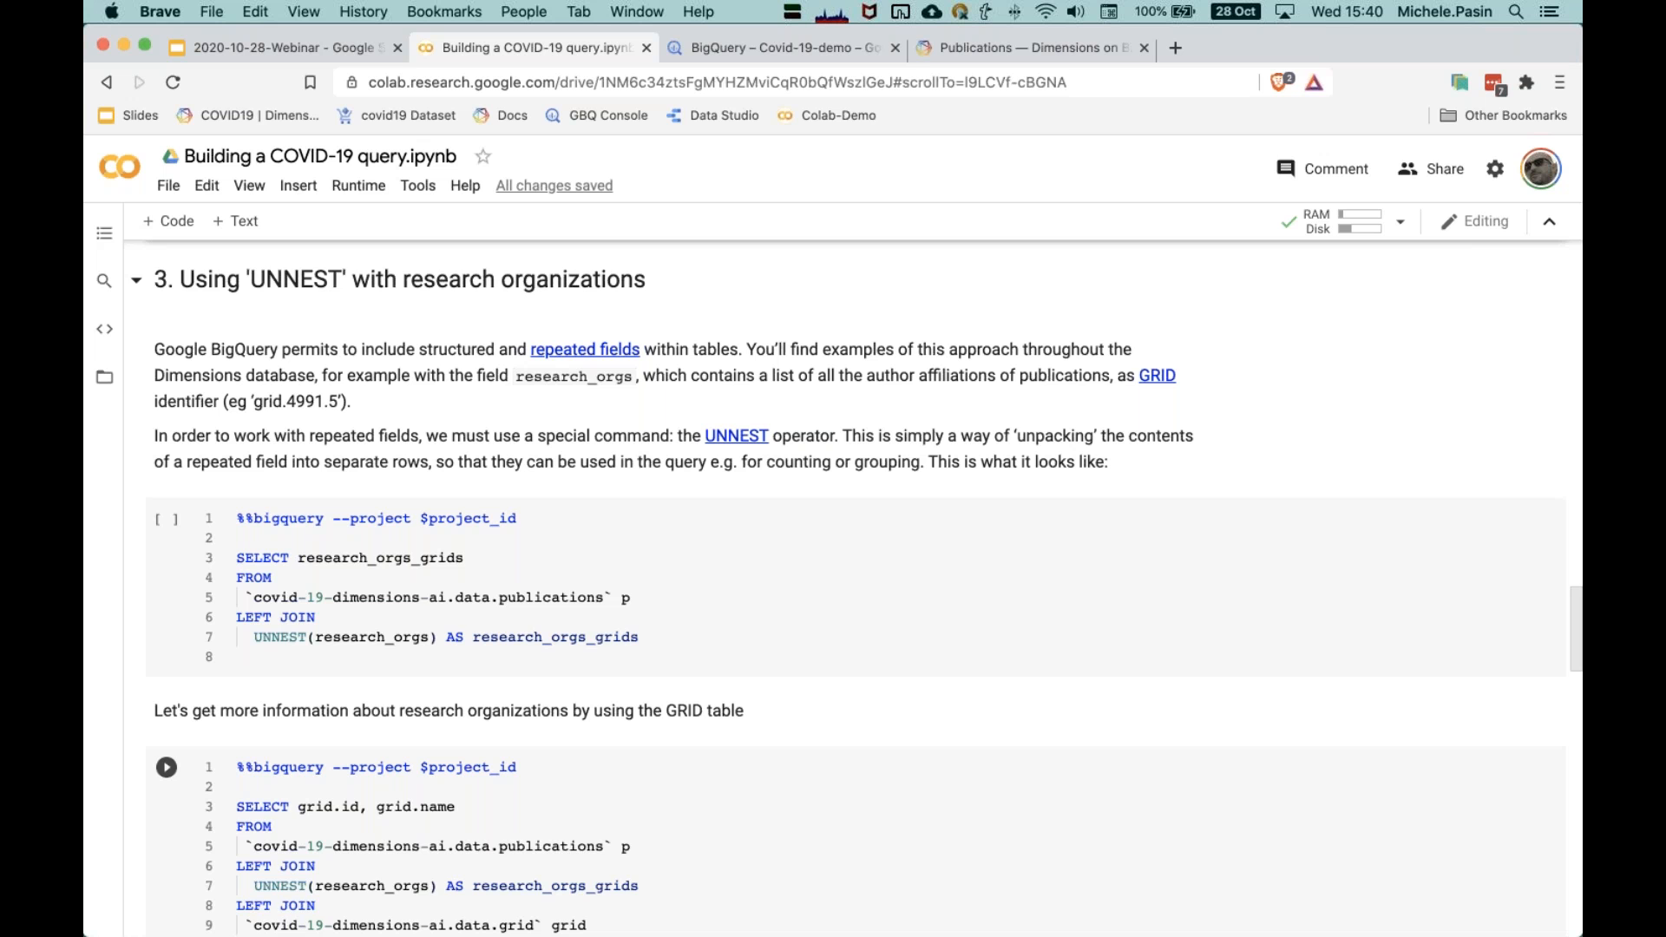
scroll(558, 513, "down", 2)
left_click(528, 534)
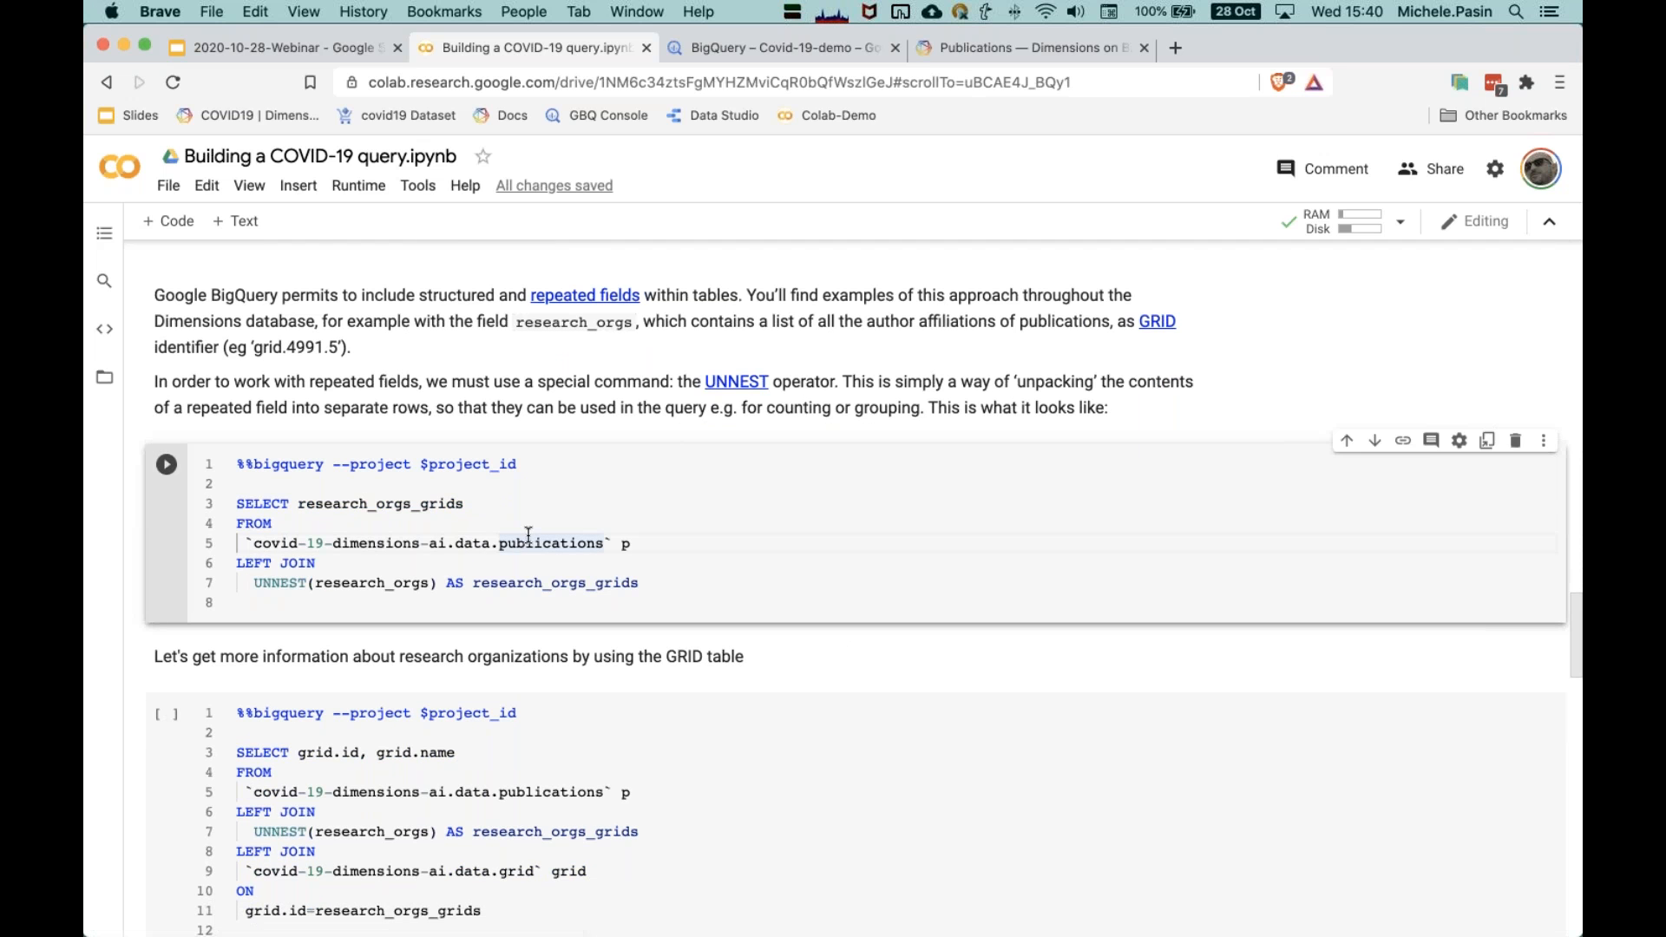
scroll(521, 547, "up", 1)
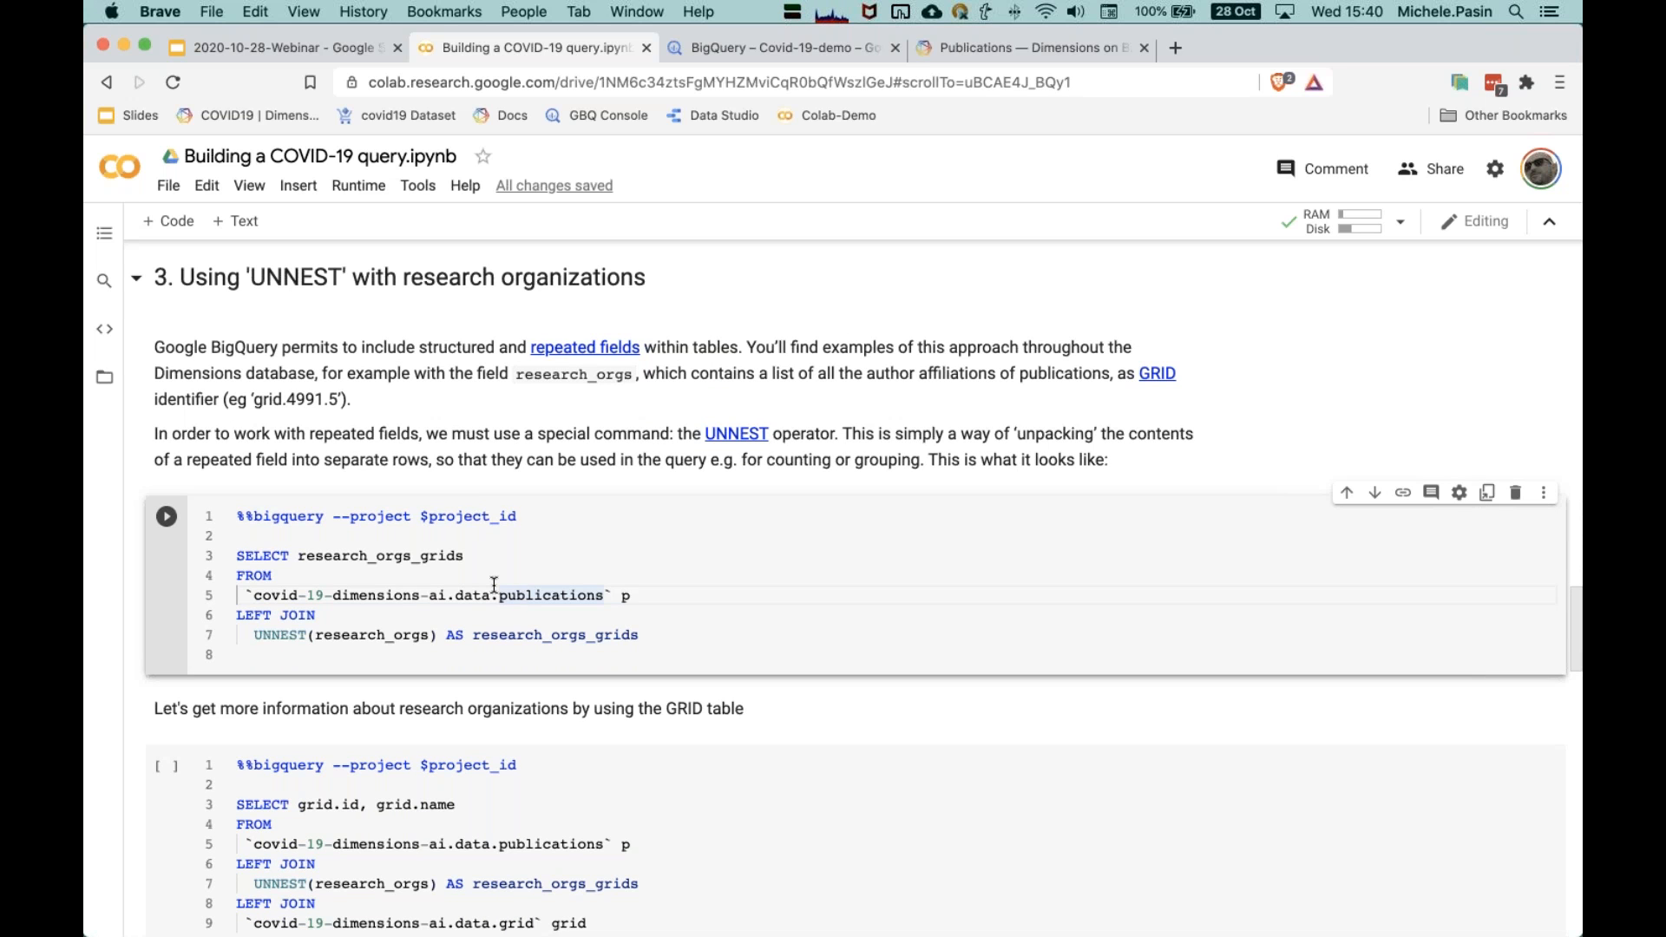
scroll(623, 404, "down", 1)
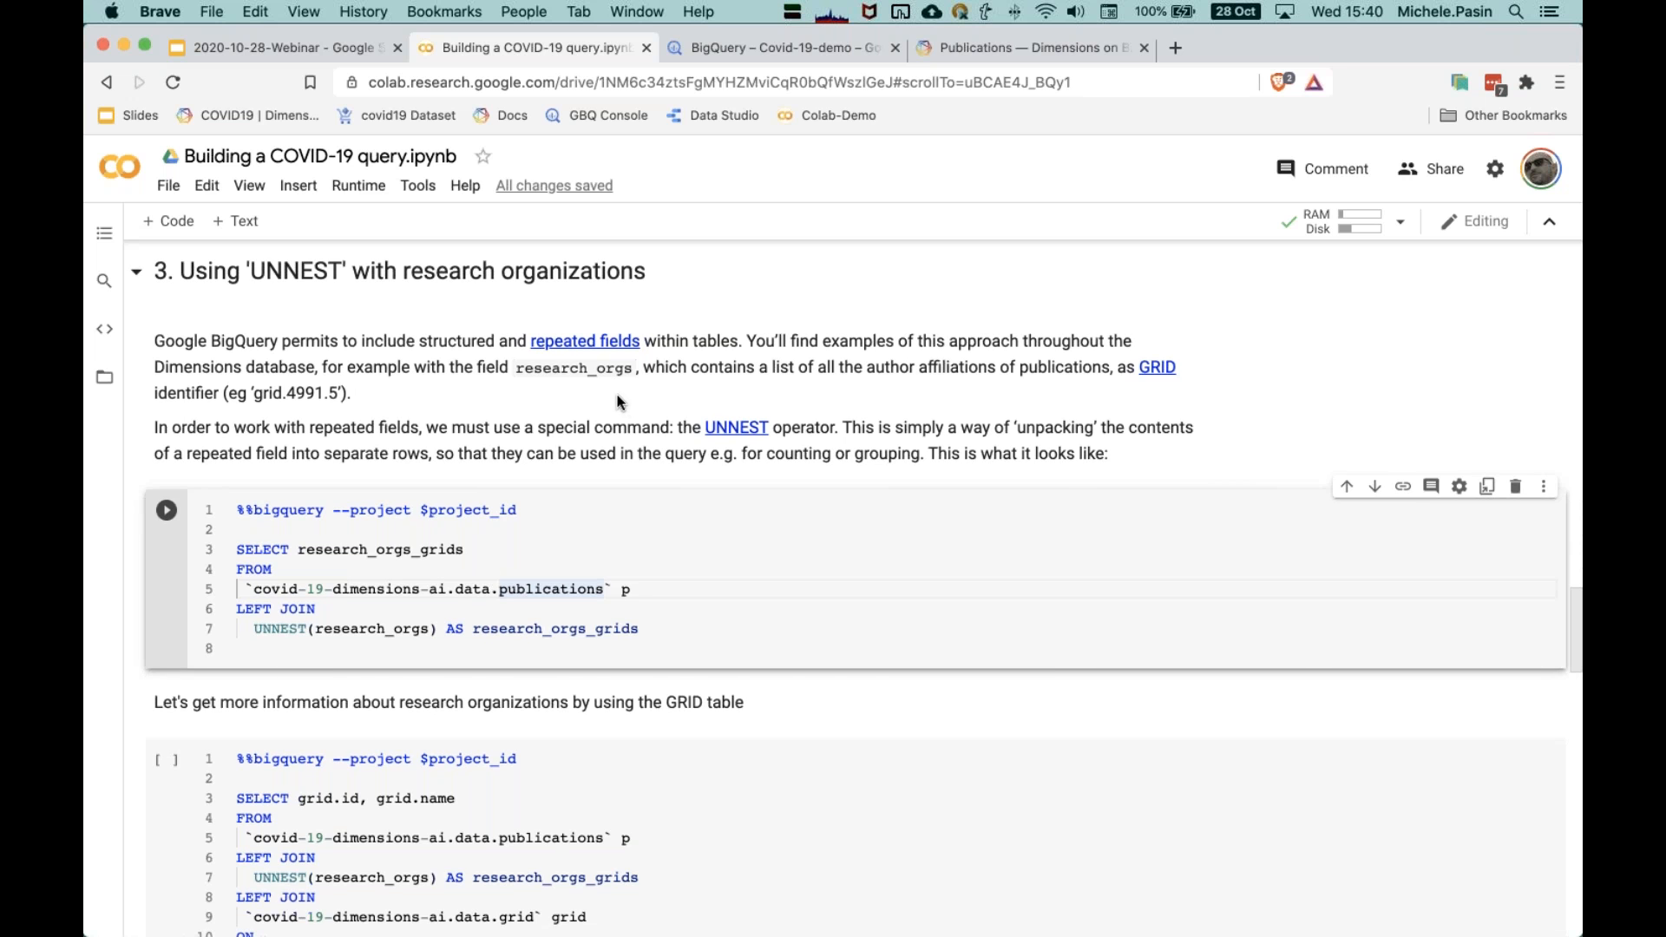
left_click(780, 47)
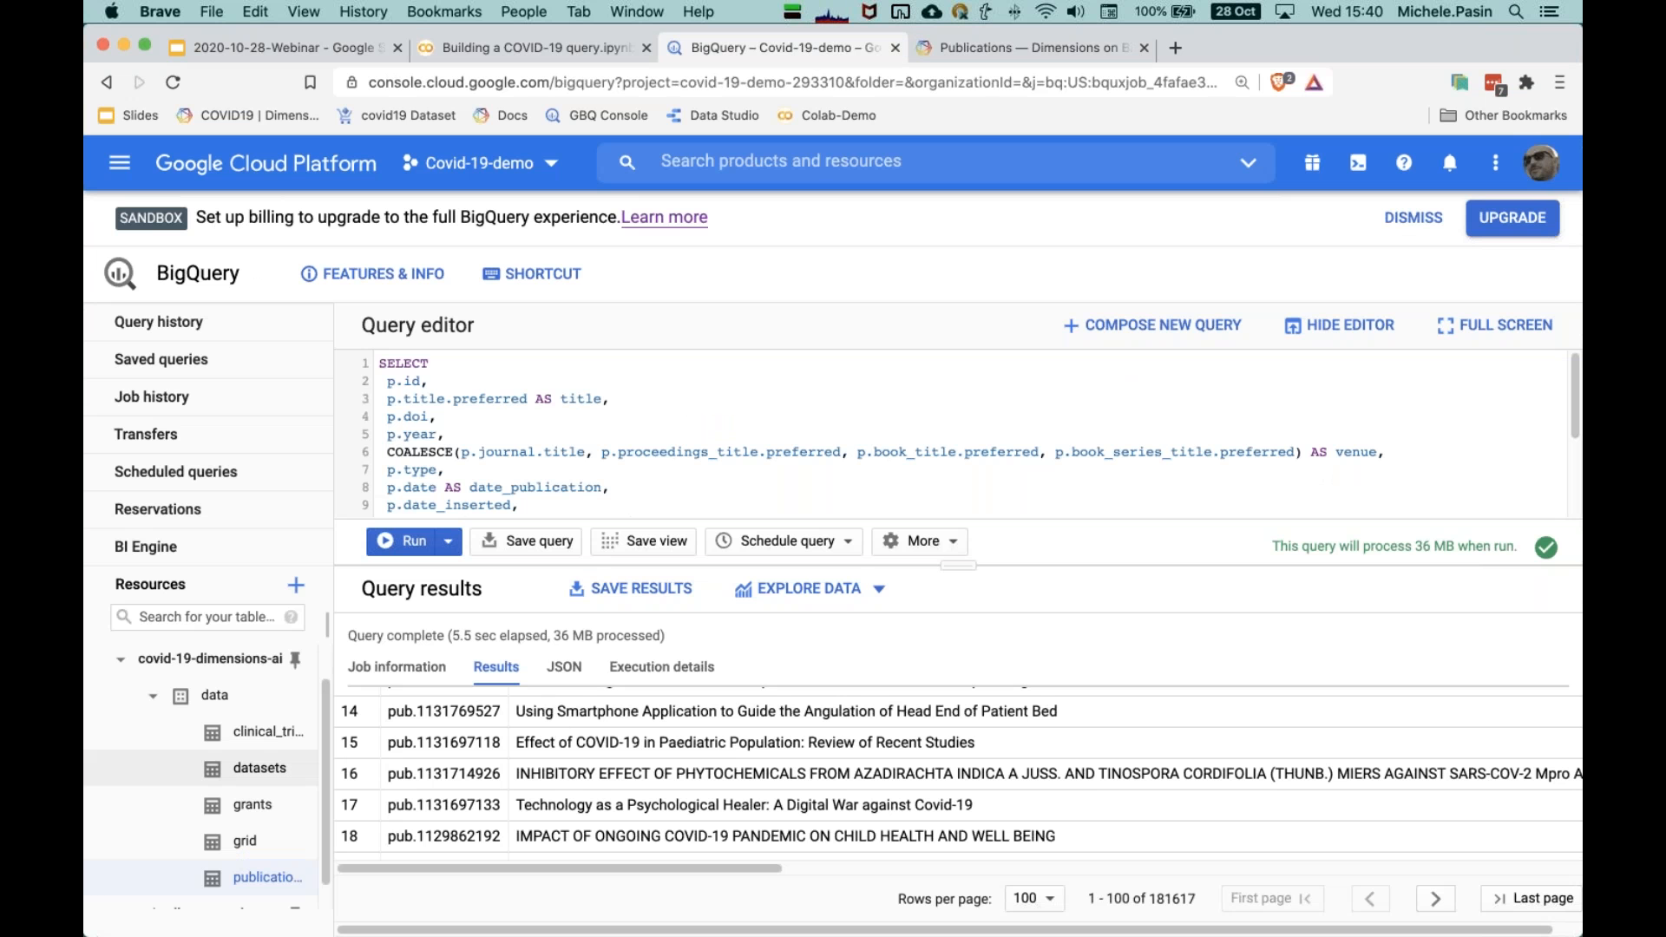
Step: Open the publications table's schema and examine the mode of the researcher_ids and research_orgs fields
left_click(277, 879)
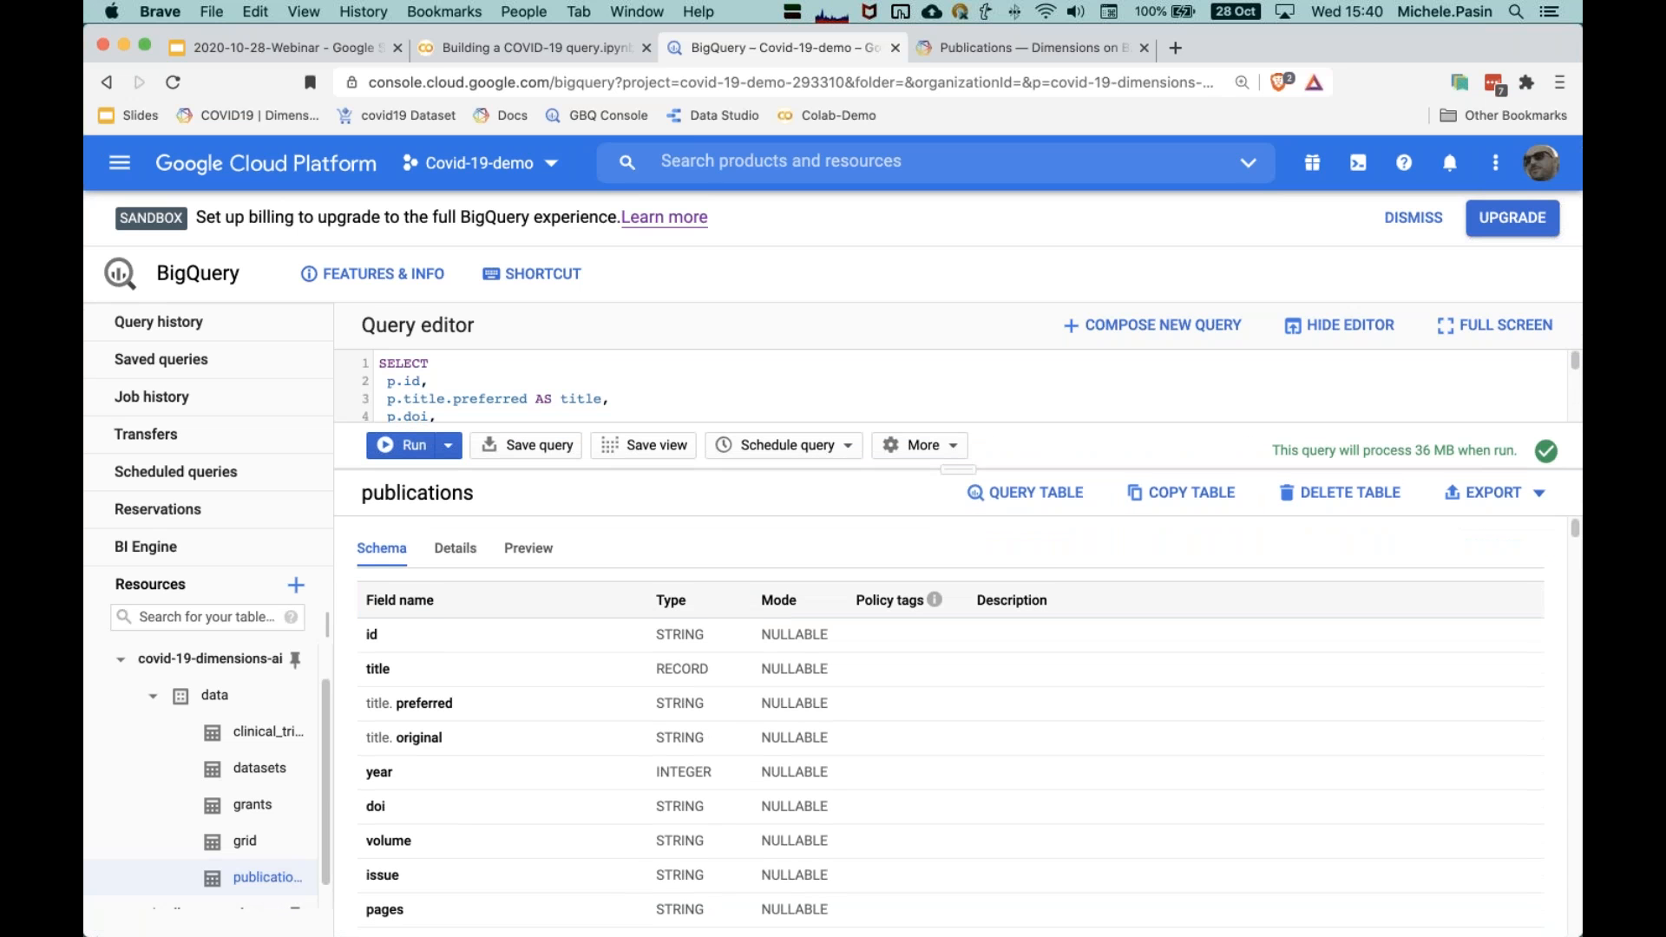
scroll(761, 540, "down", 2)
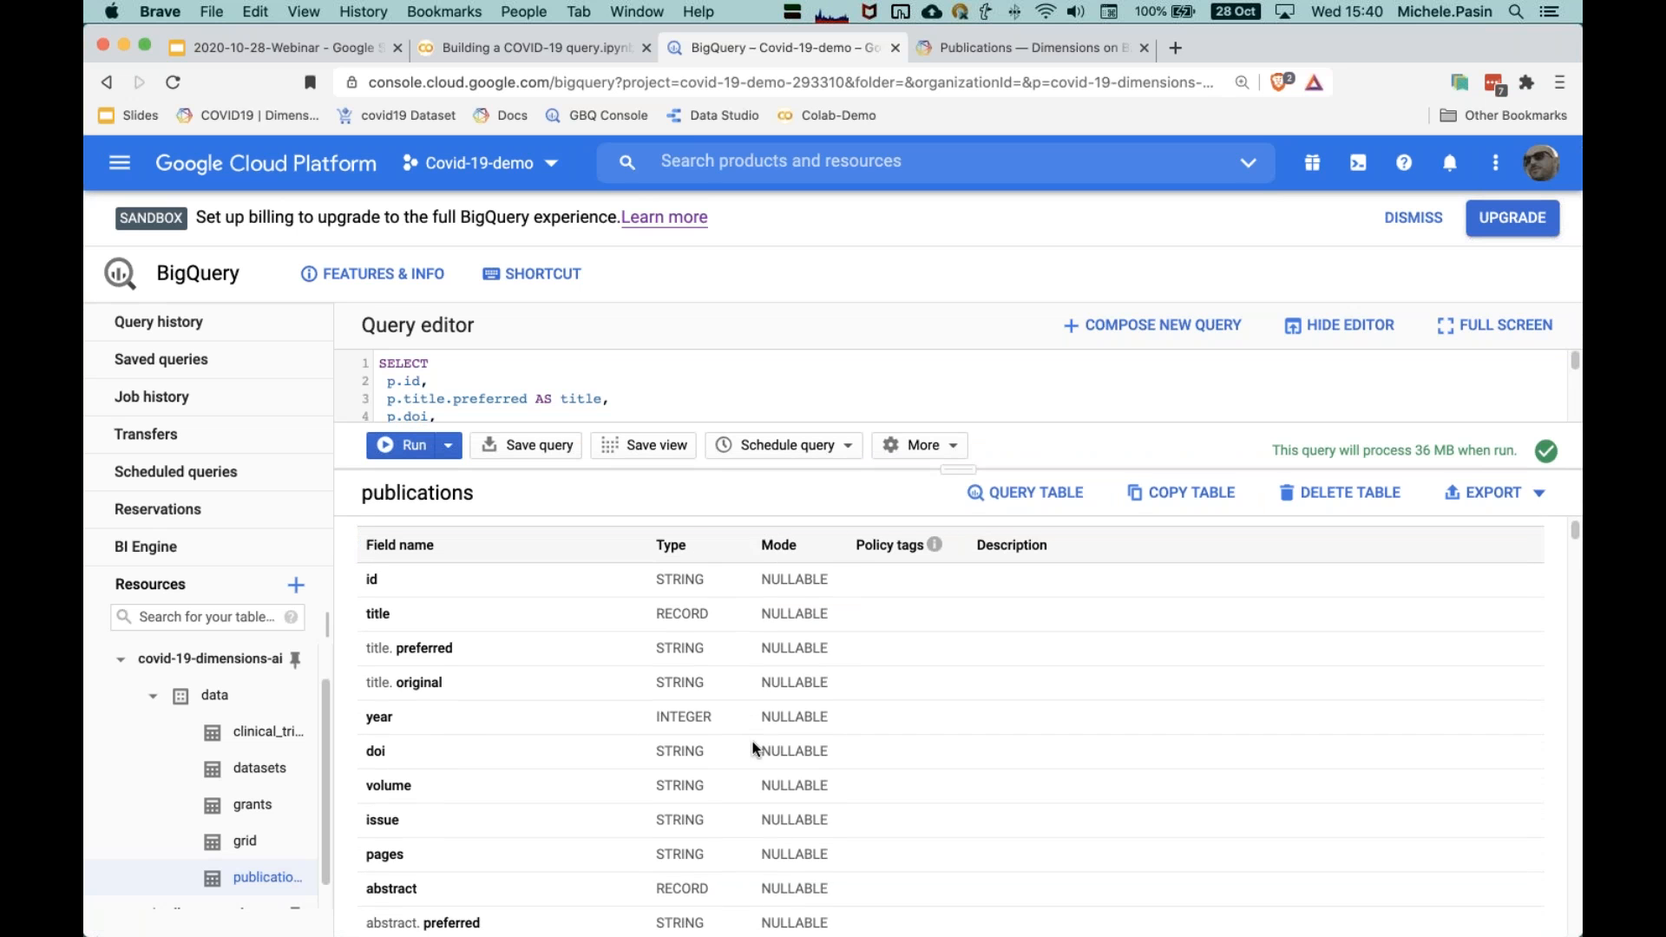
scroll(752, 741, "down", 10)
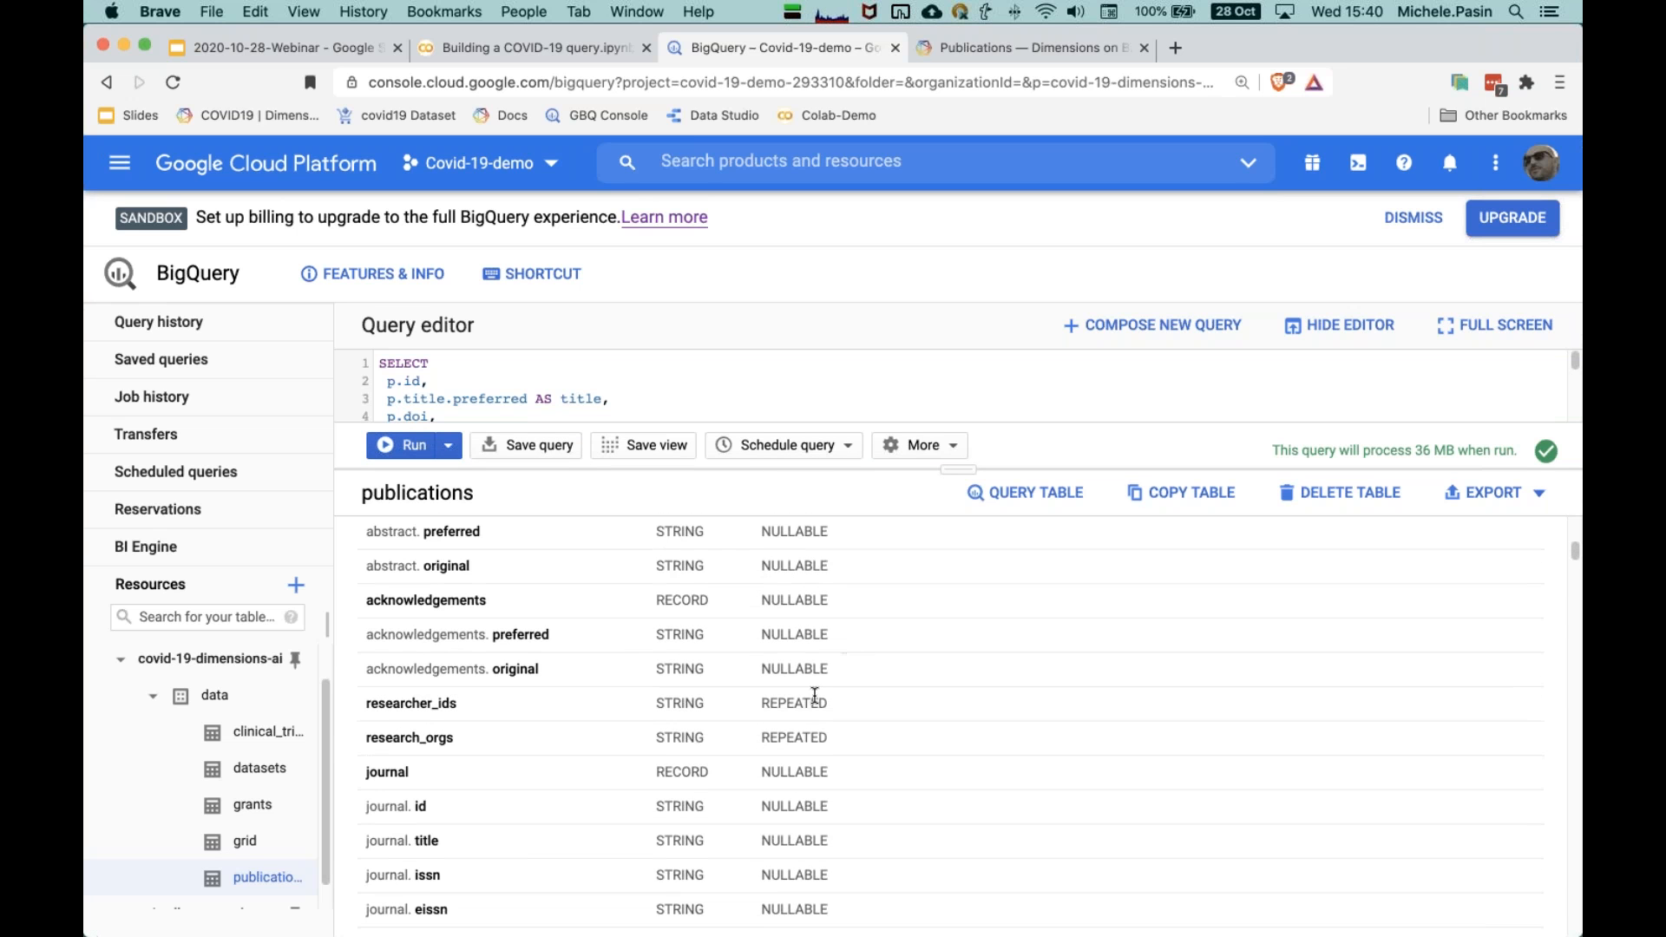
left_click_drag(831, 703, 761, 703)
double_click(804, 740)
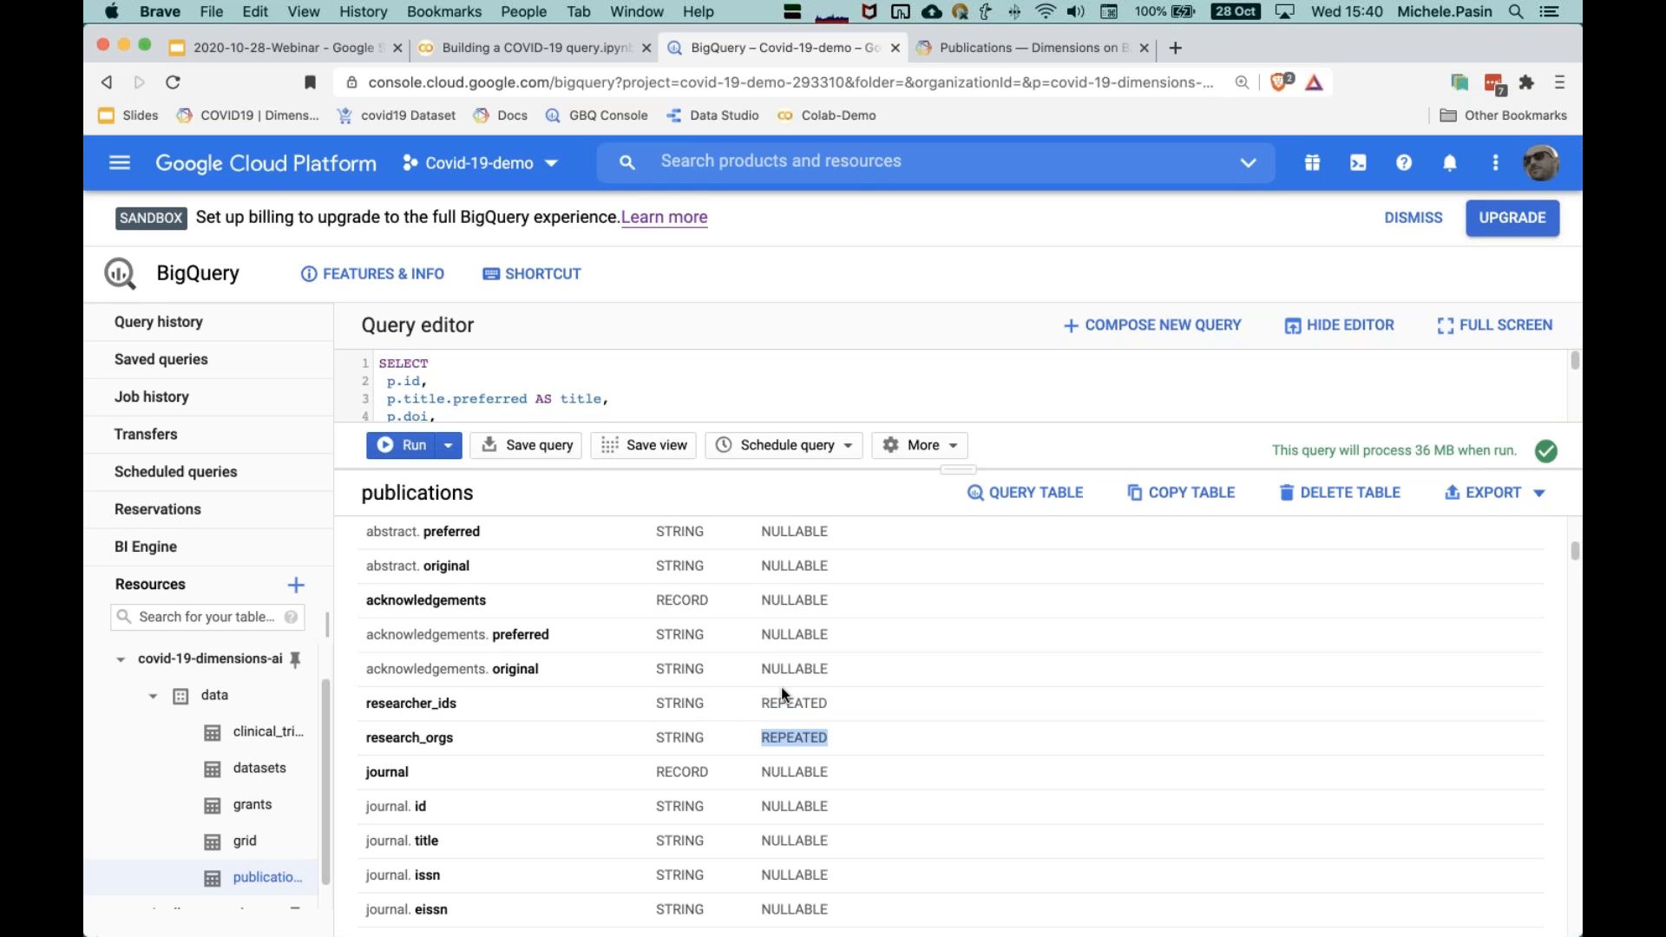
left_click(798, 706)
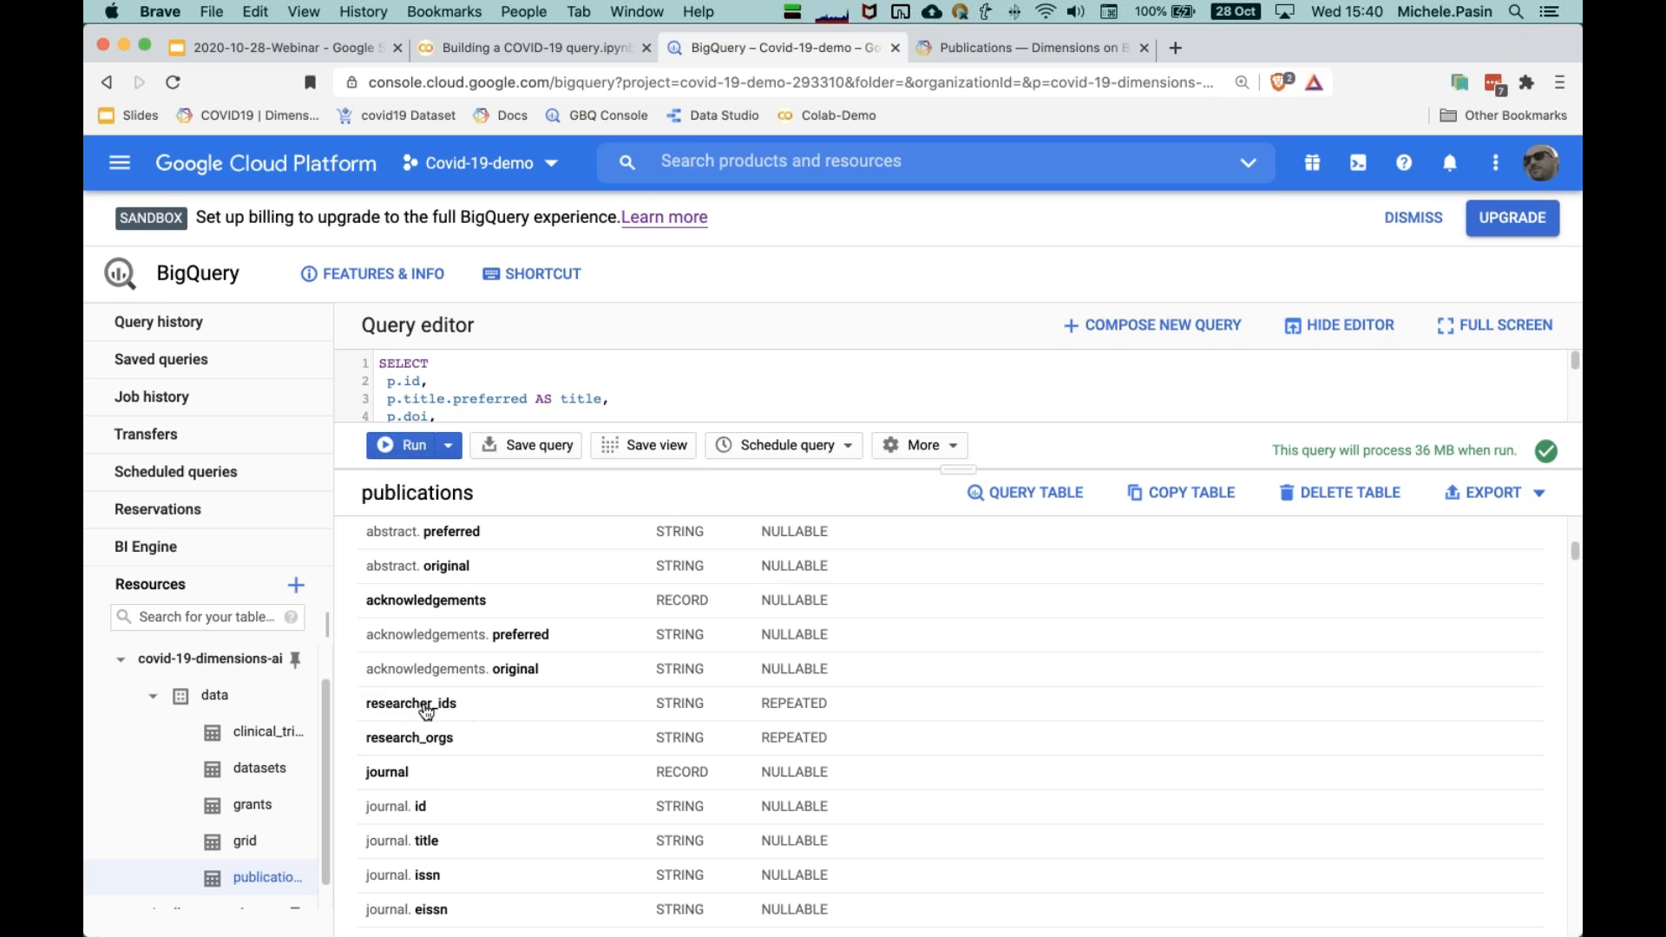
scroll(451, 794, "down", 2)
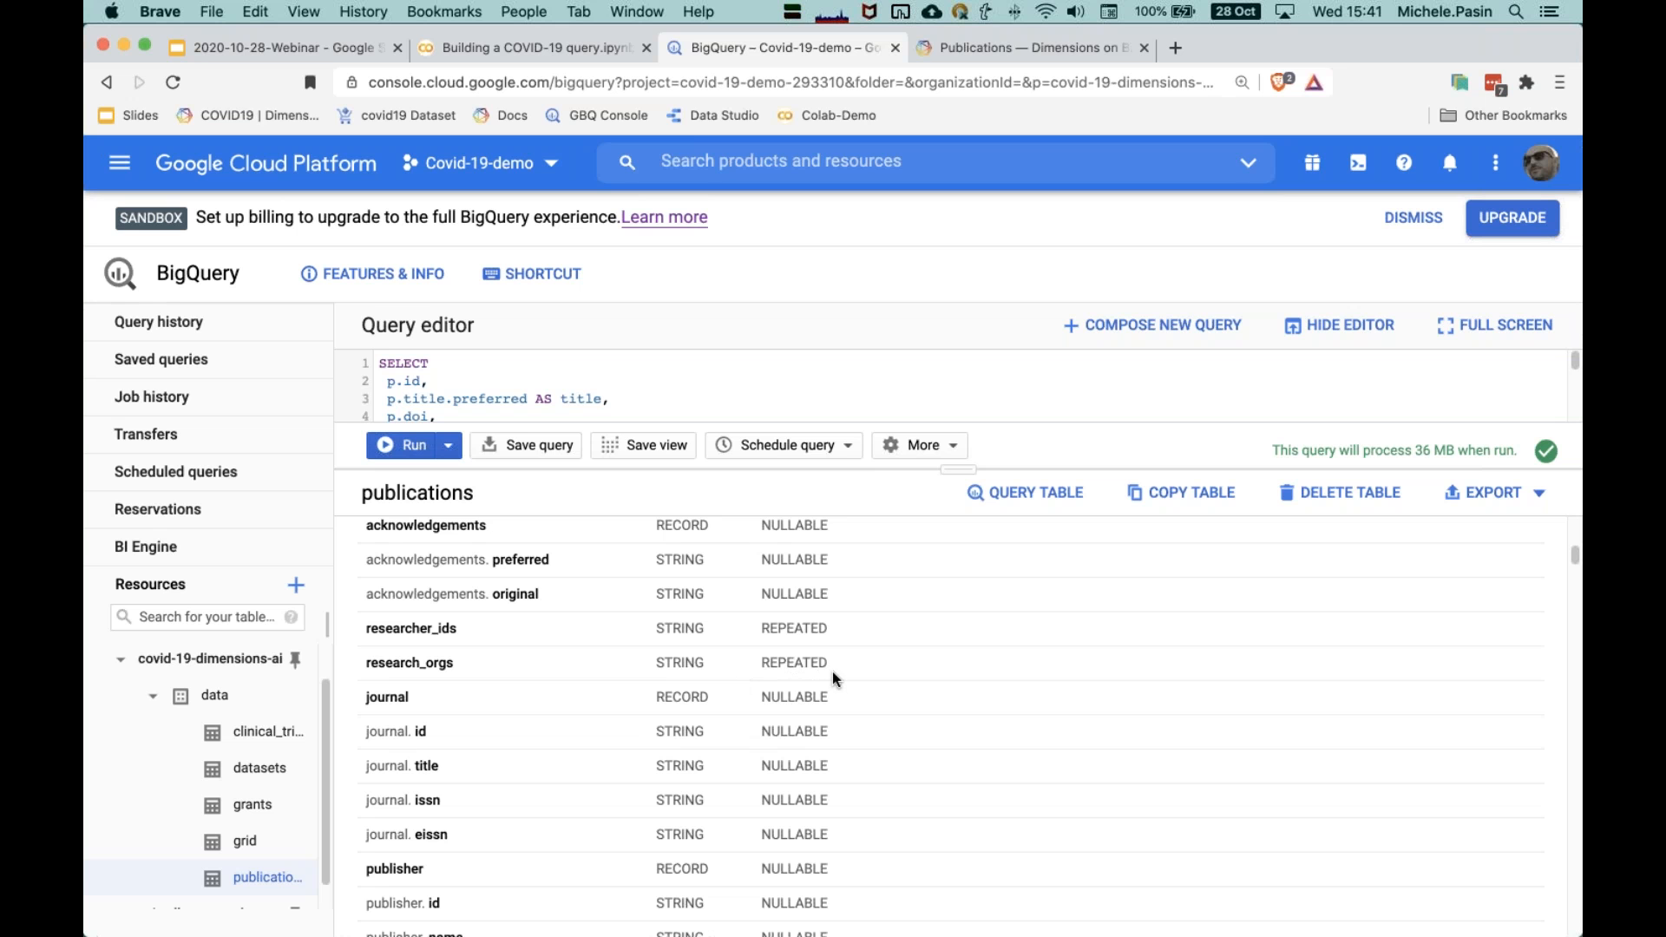
scroll(744, 833, "up", 1)
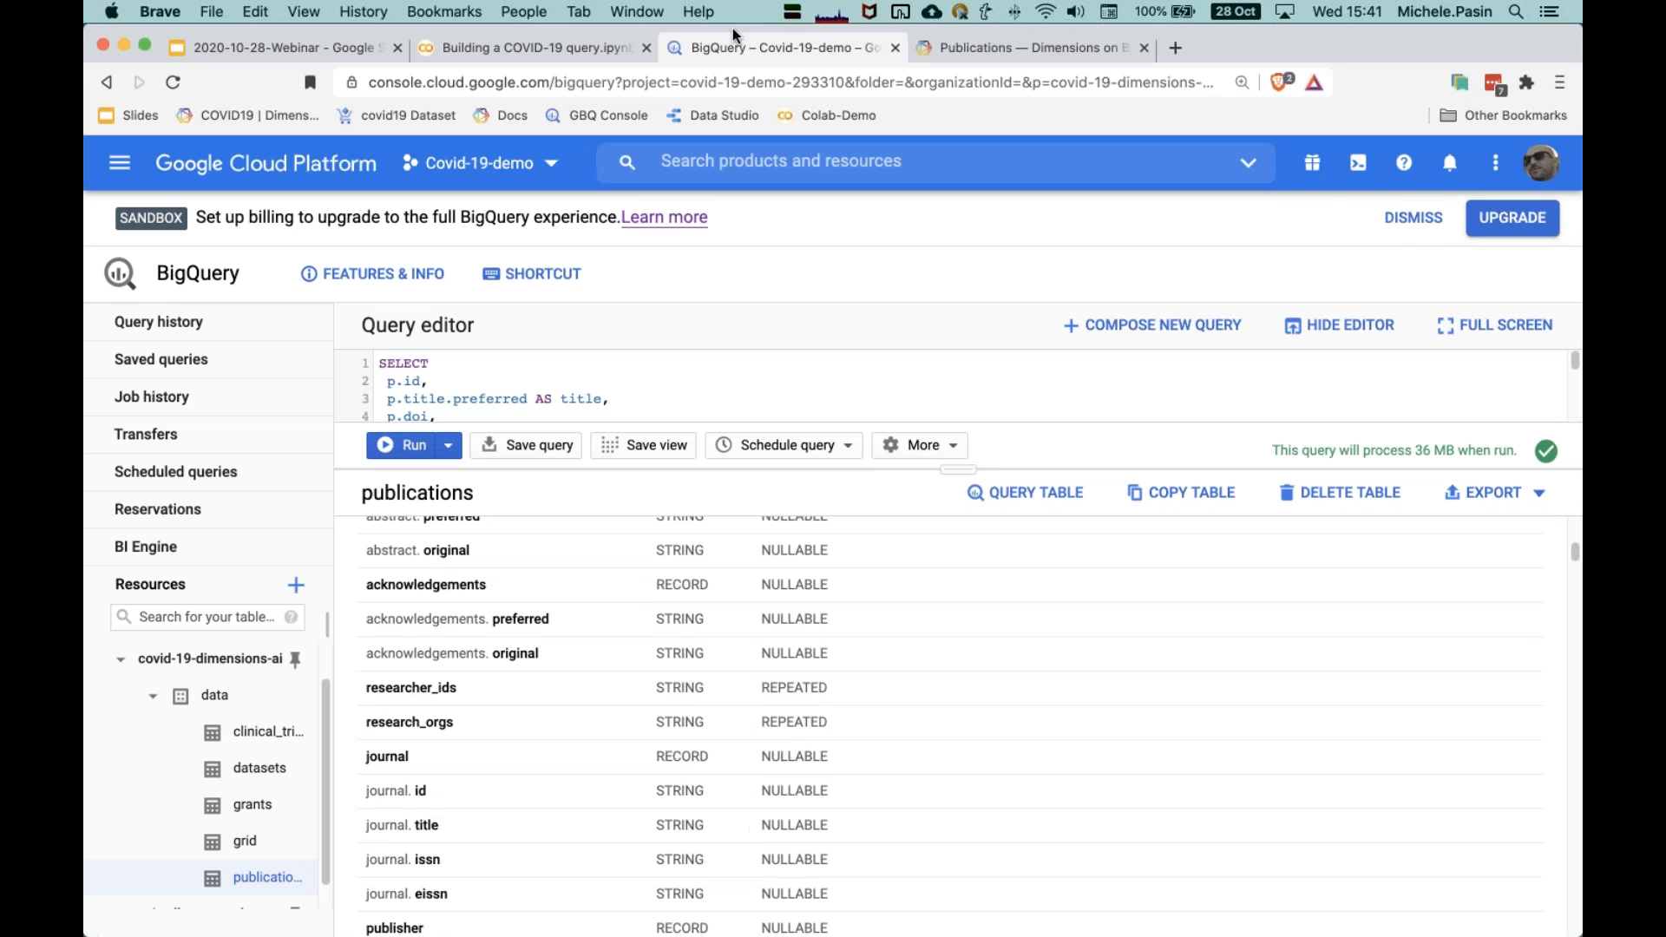
Step: Switch to the Colab notebook and read the research_orgs_grids query, focusing on its LEFT JOIN with UNNEST(research_orgs)
left_click(571, 43)
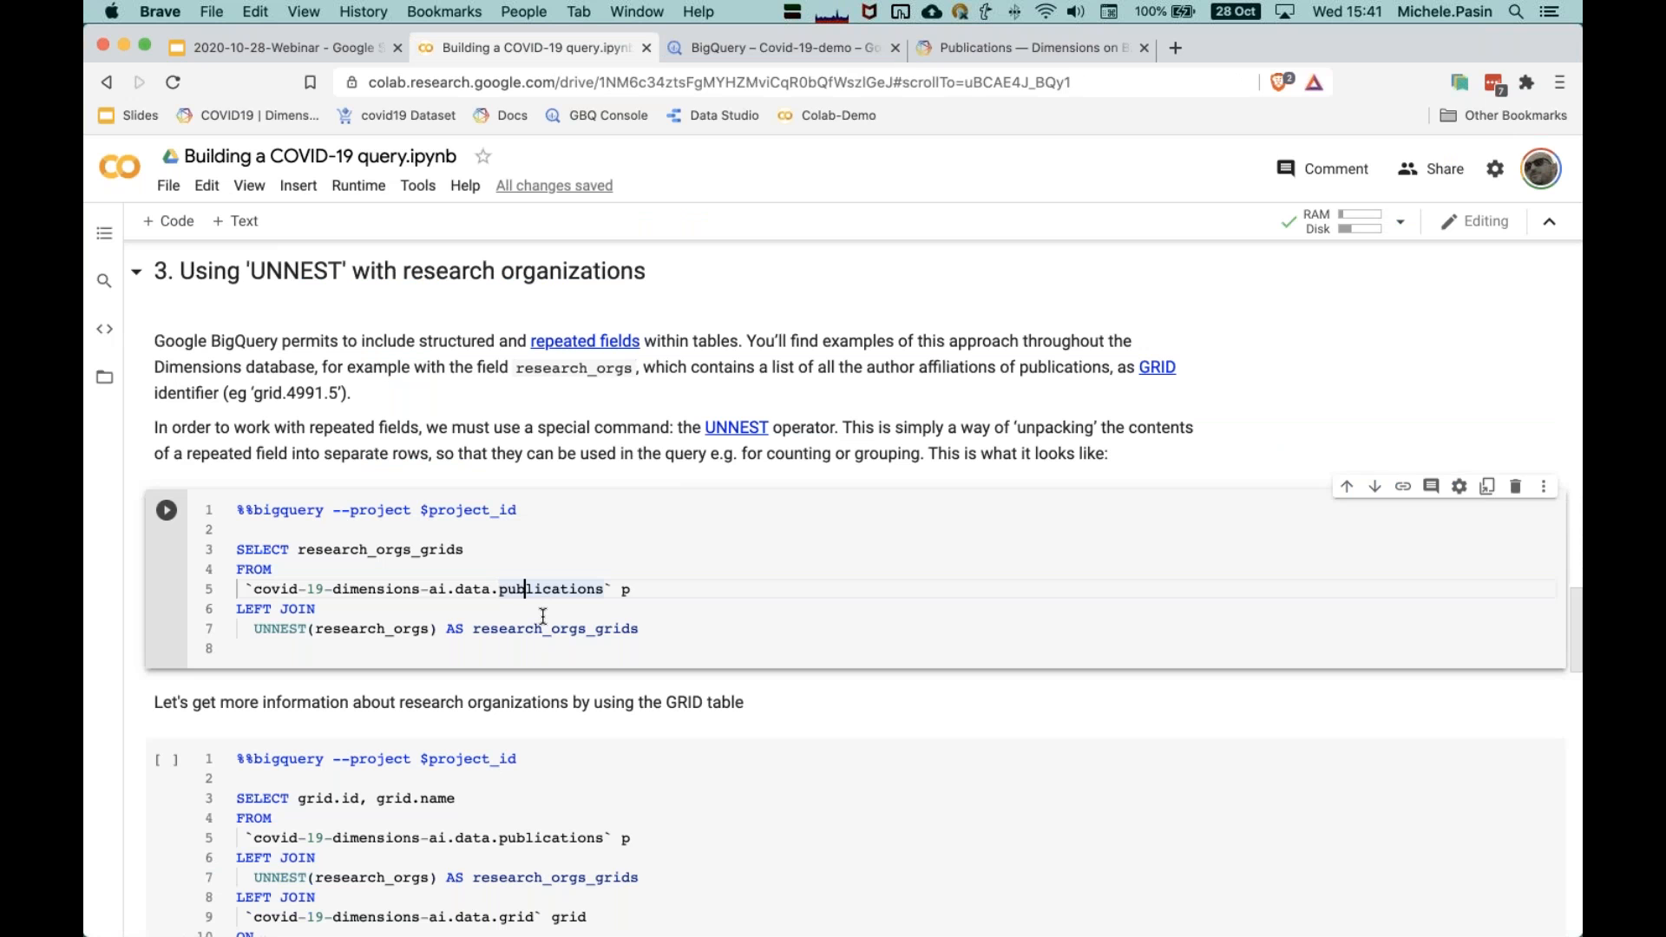
scroll(547, 607, "down", 1)
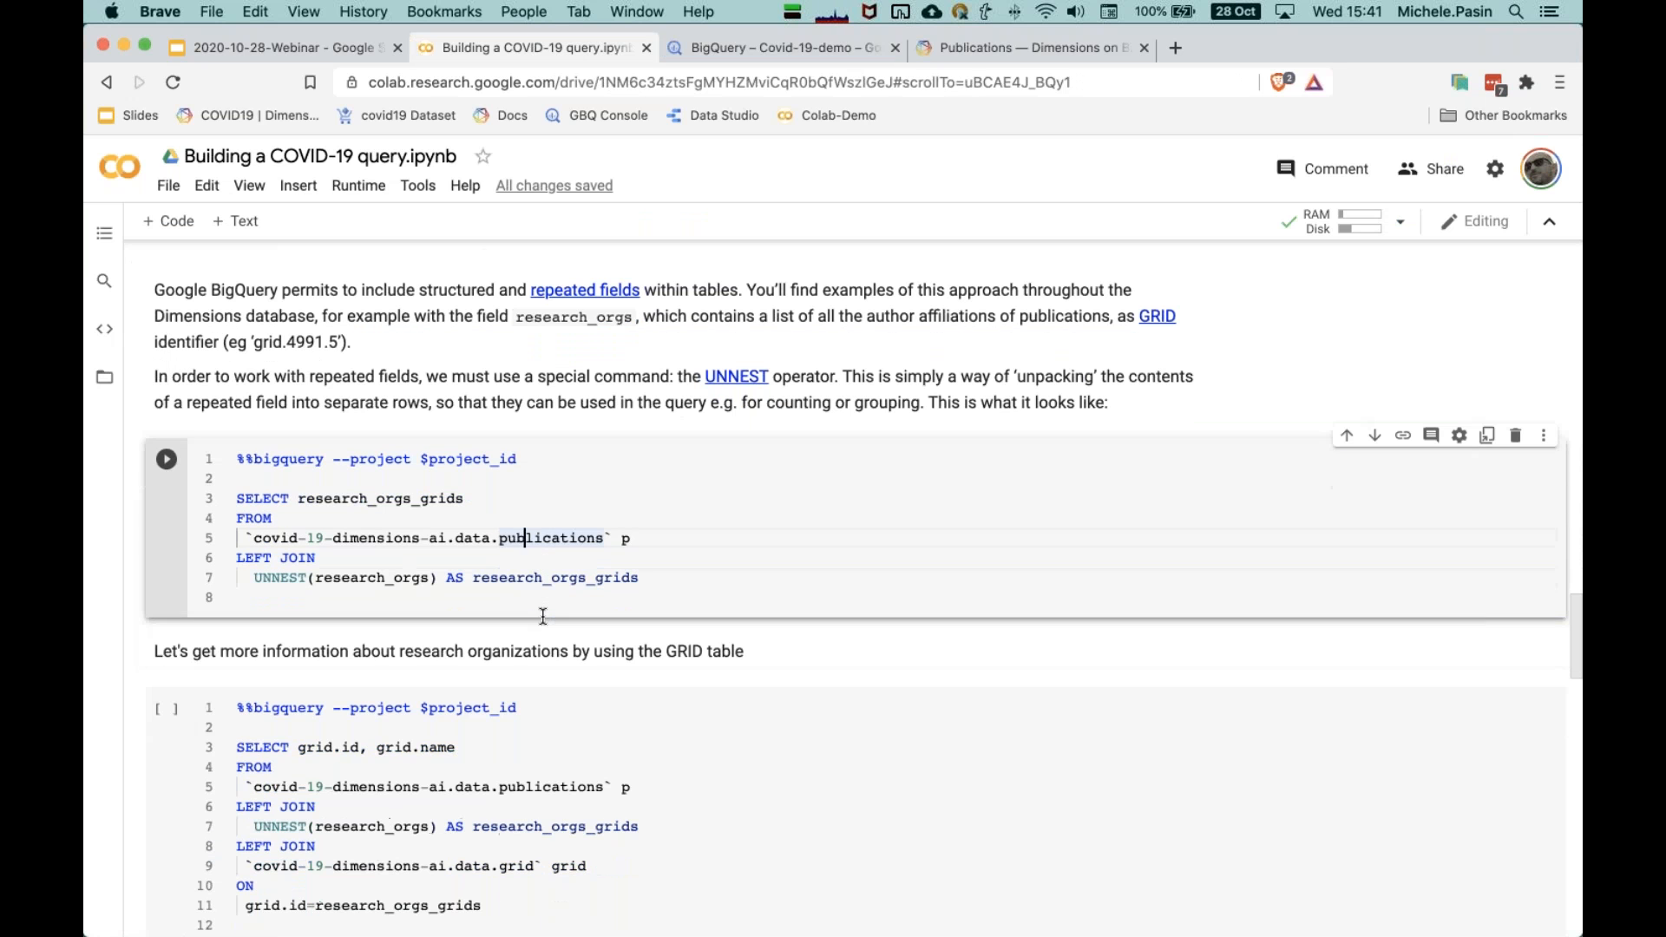
left_click(559, 554)
scroll(559, 554, "down", 1)
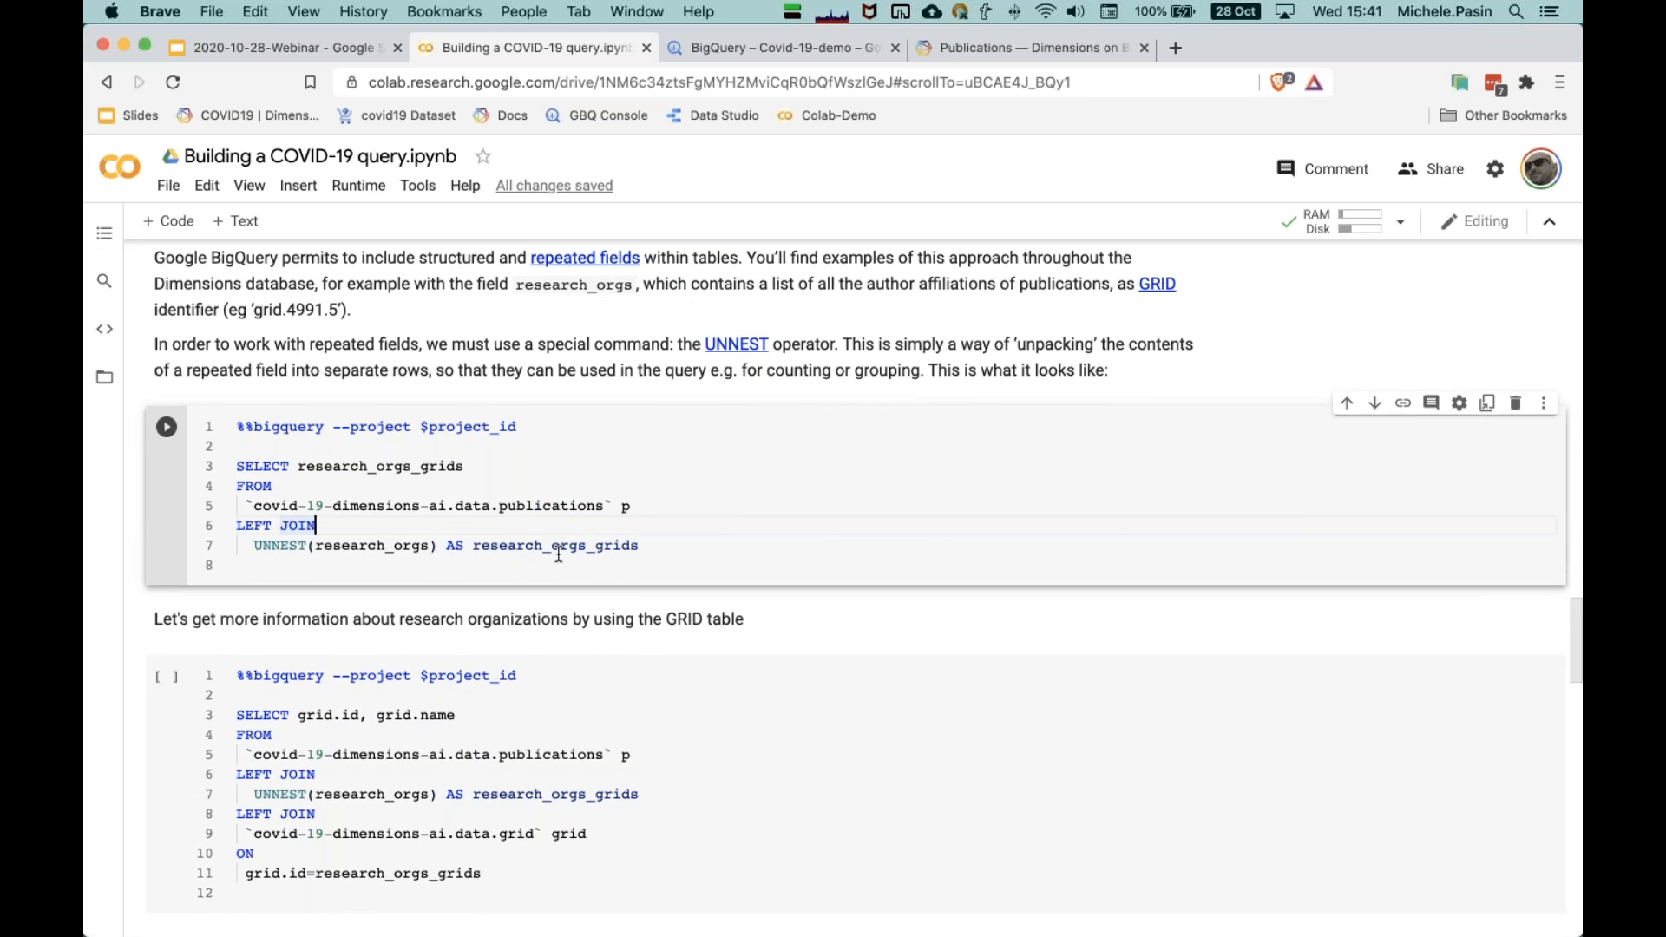
left_click(508, 487)
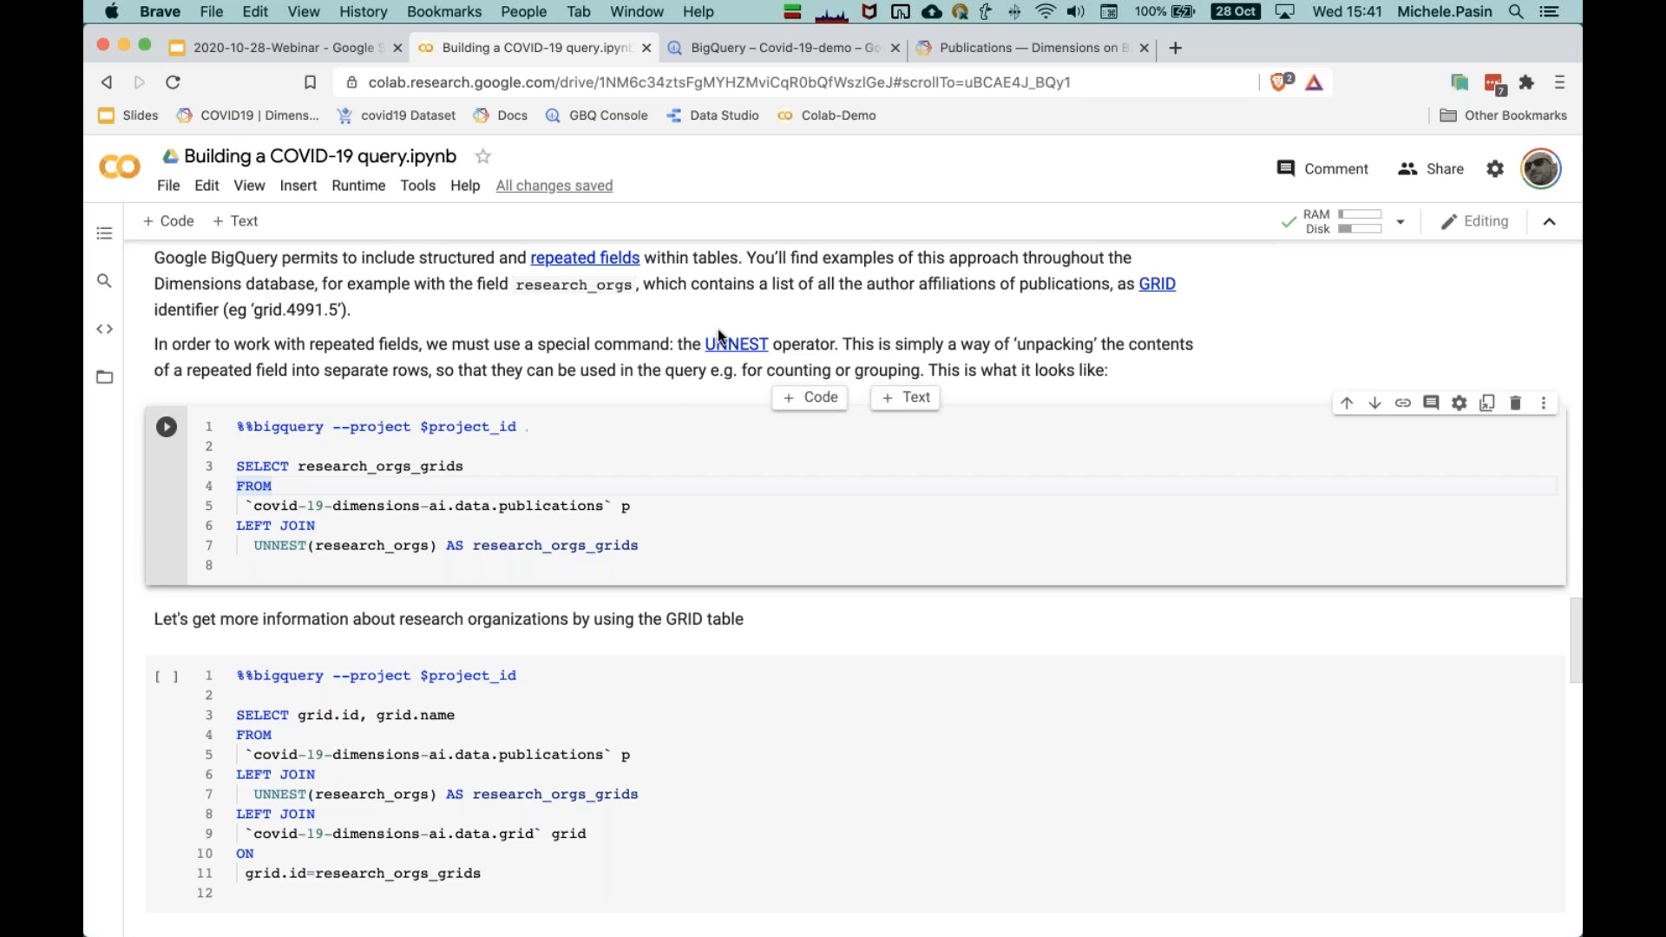
left_click(375, 526)
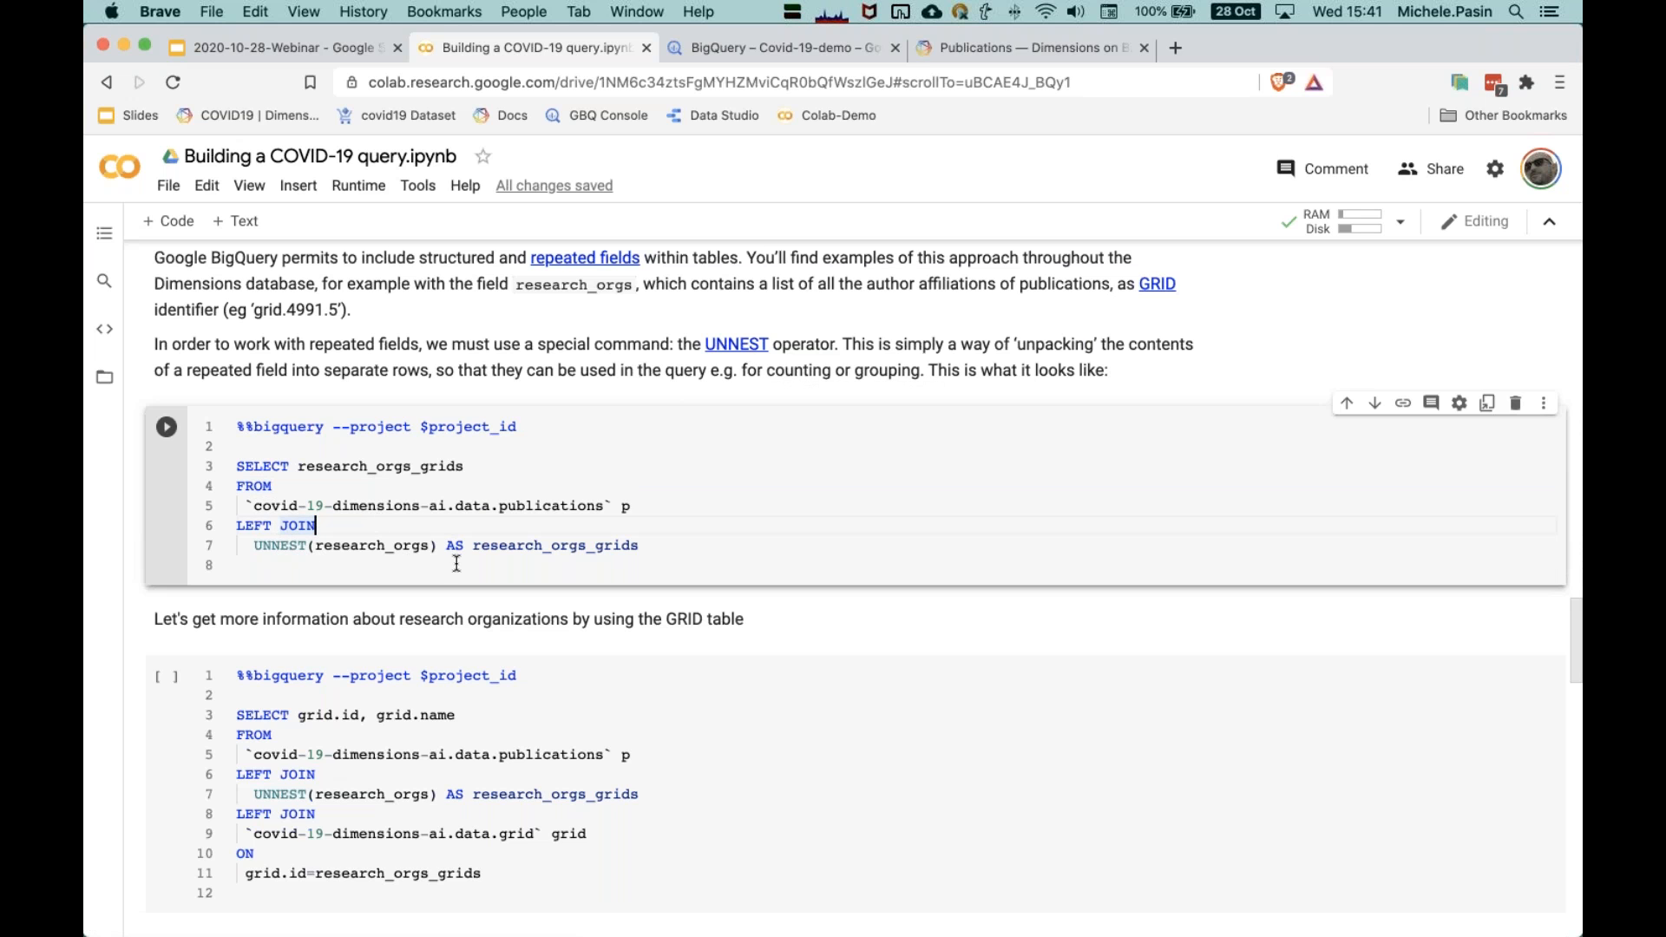
left_click_drag(436, 545, 254, 545)
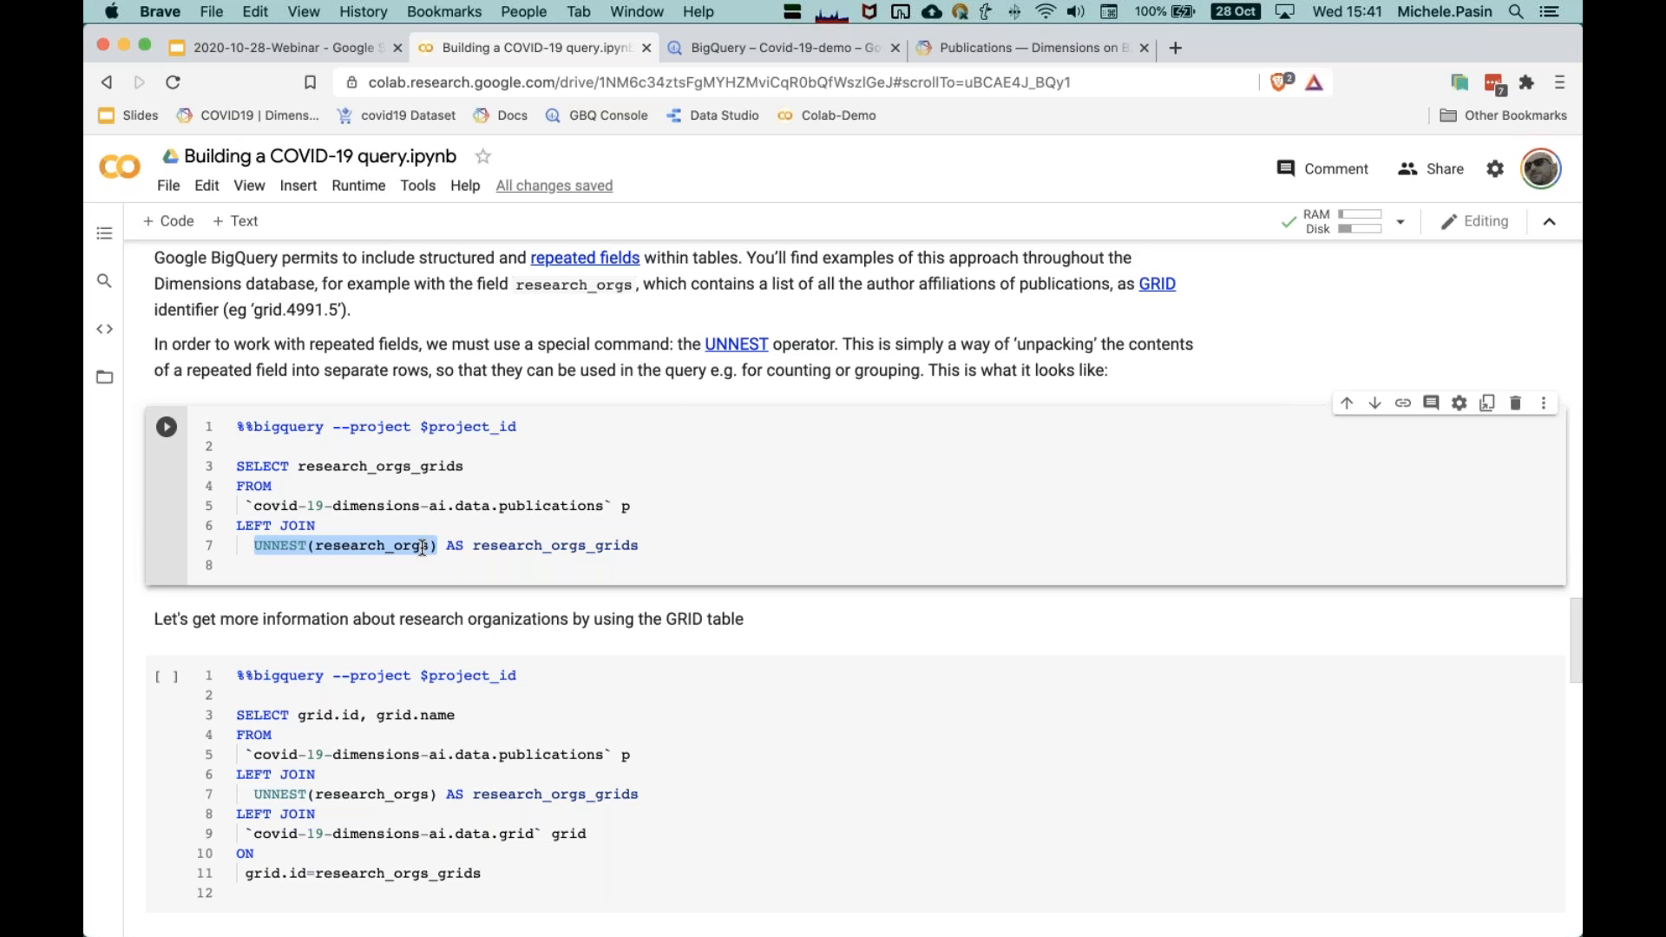
left_click(519, 545)
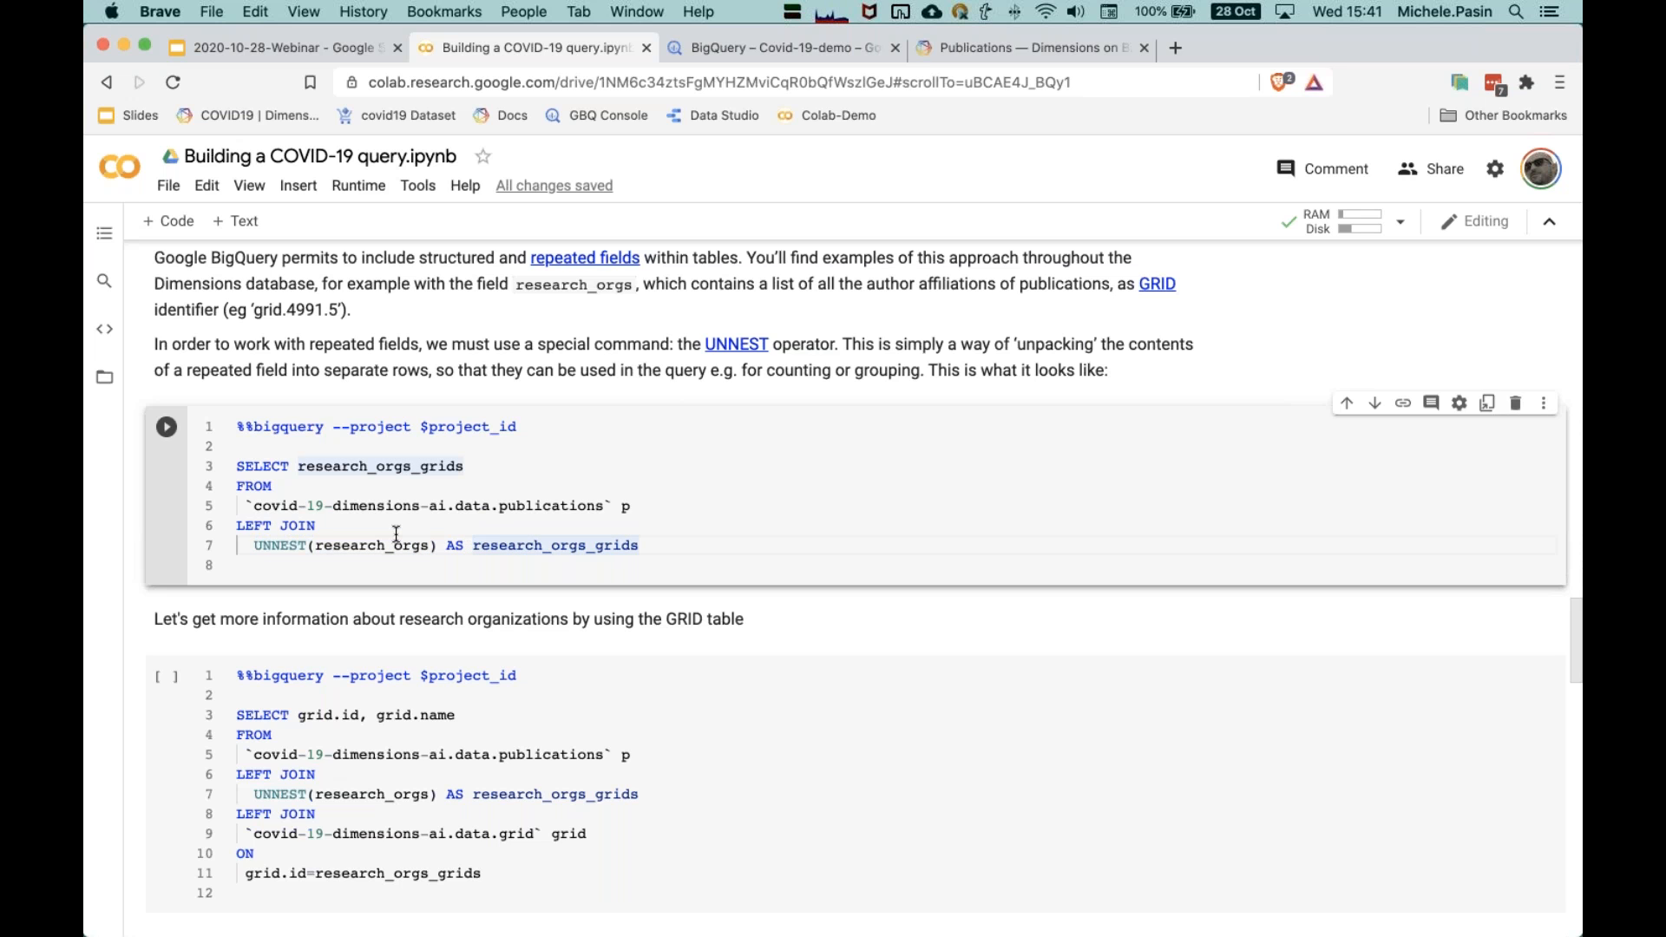
Step: Run the notebook cell containing the research_orgs_grids query
scroll(484, 512, "down", 1)
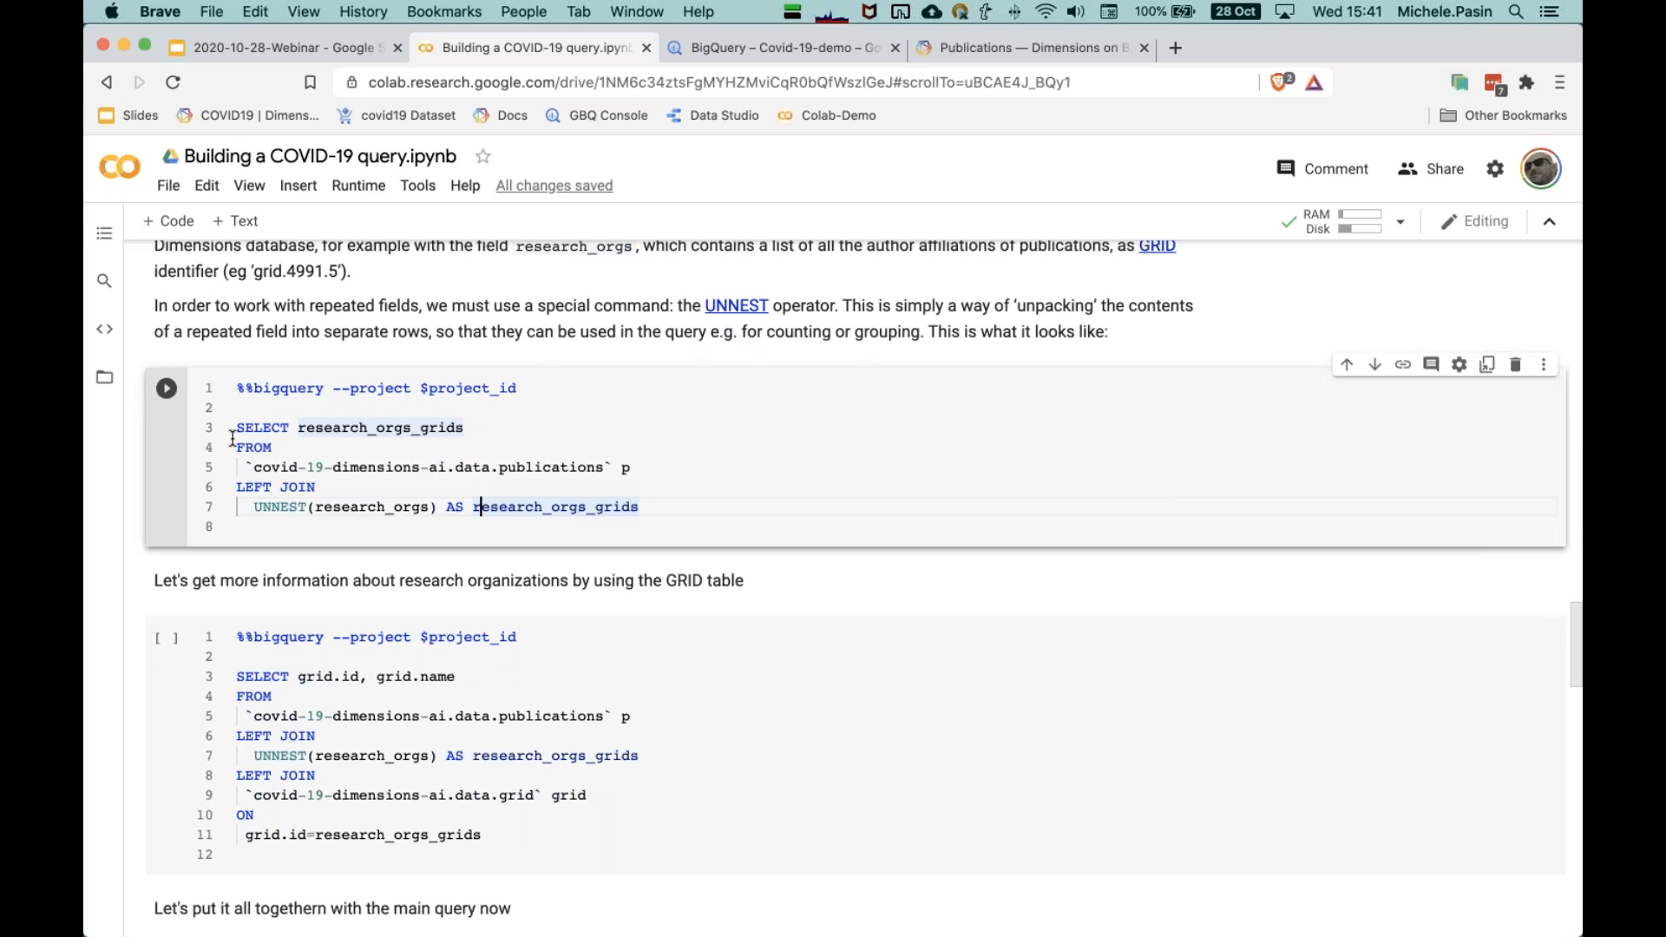
left_click(166, 388)
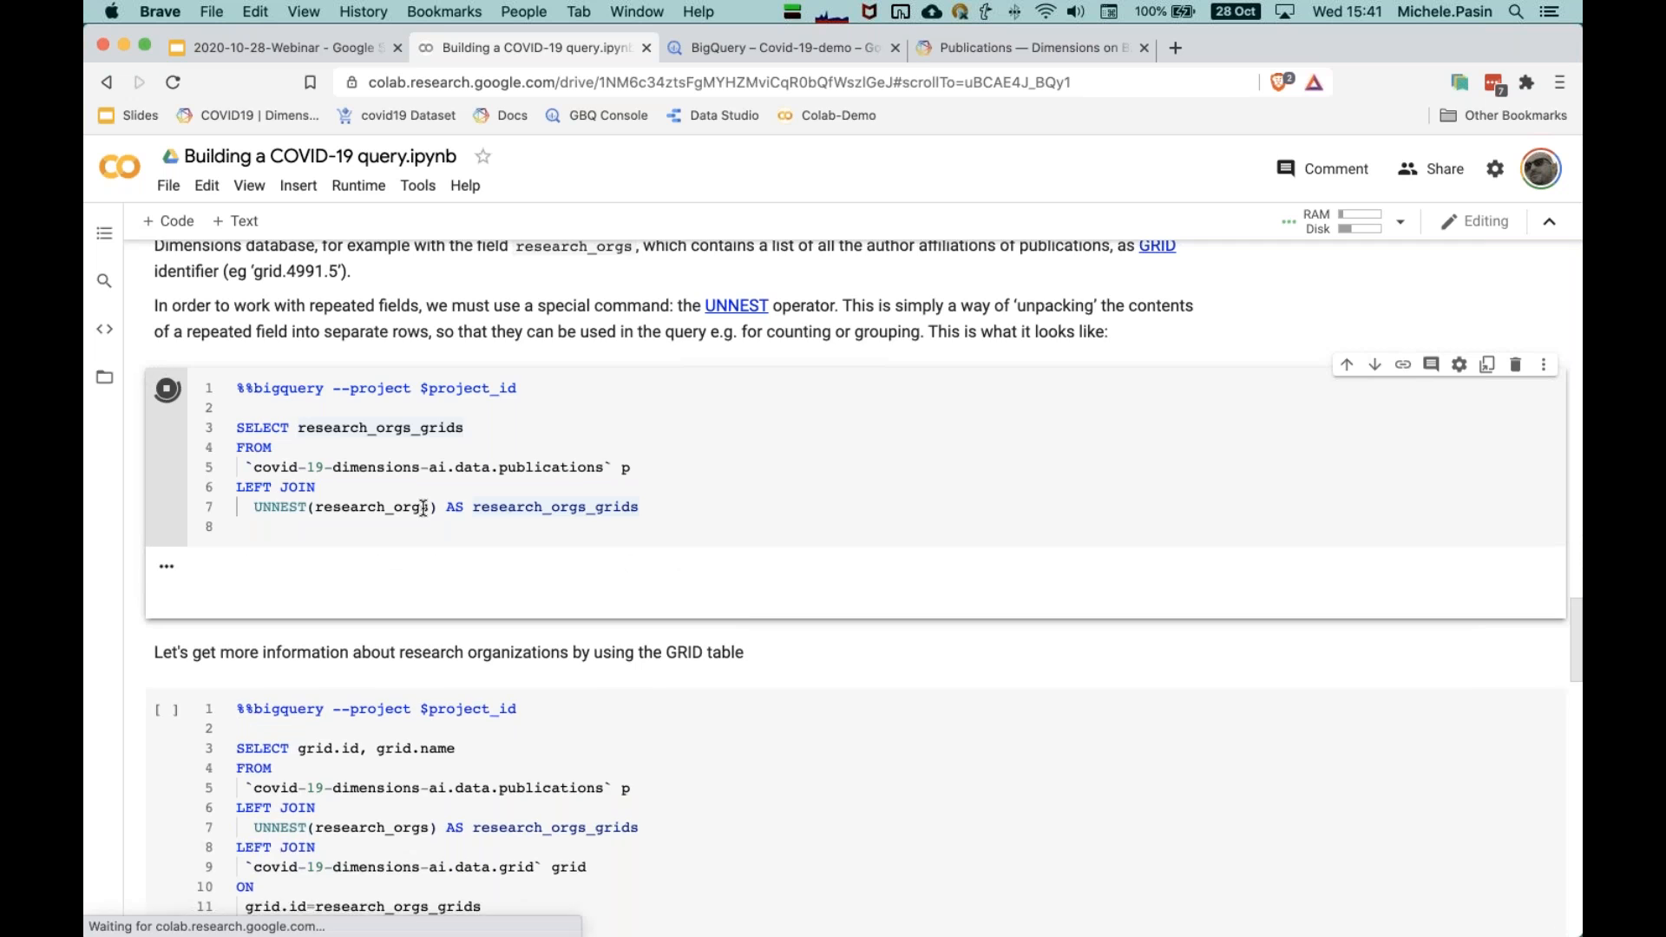
scroll(423, 509, "down", 1)
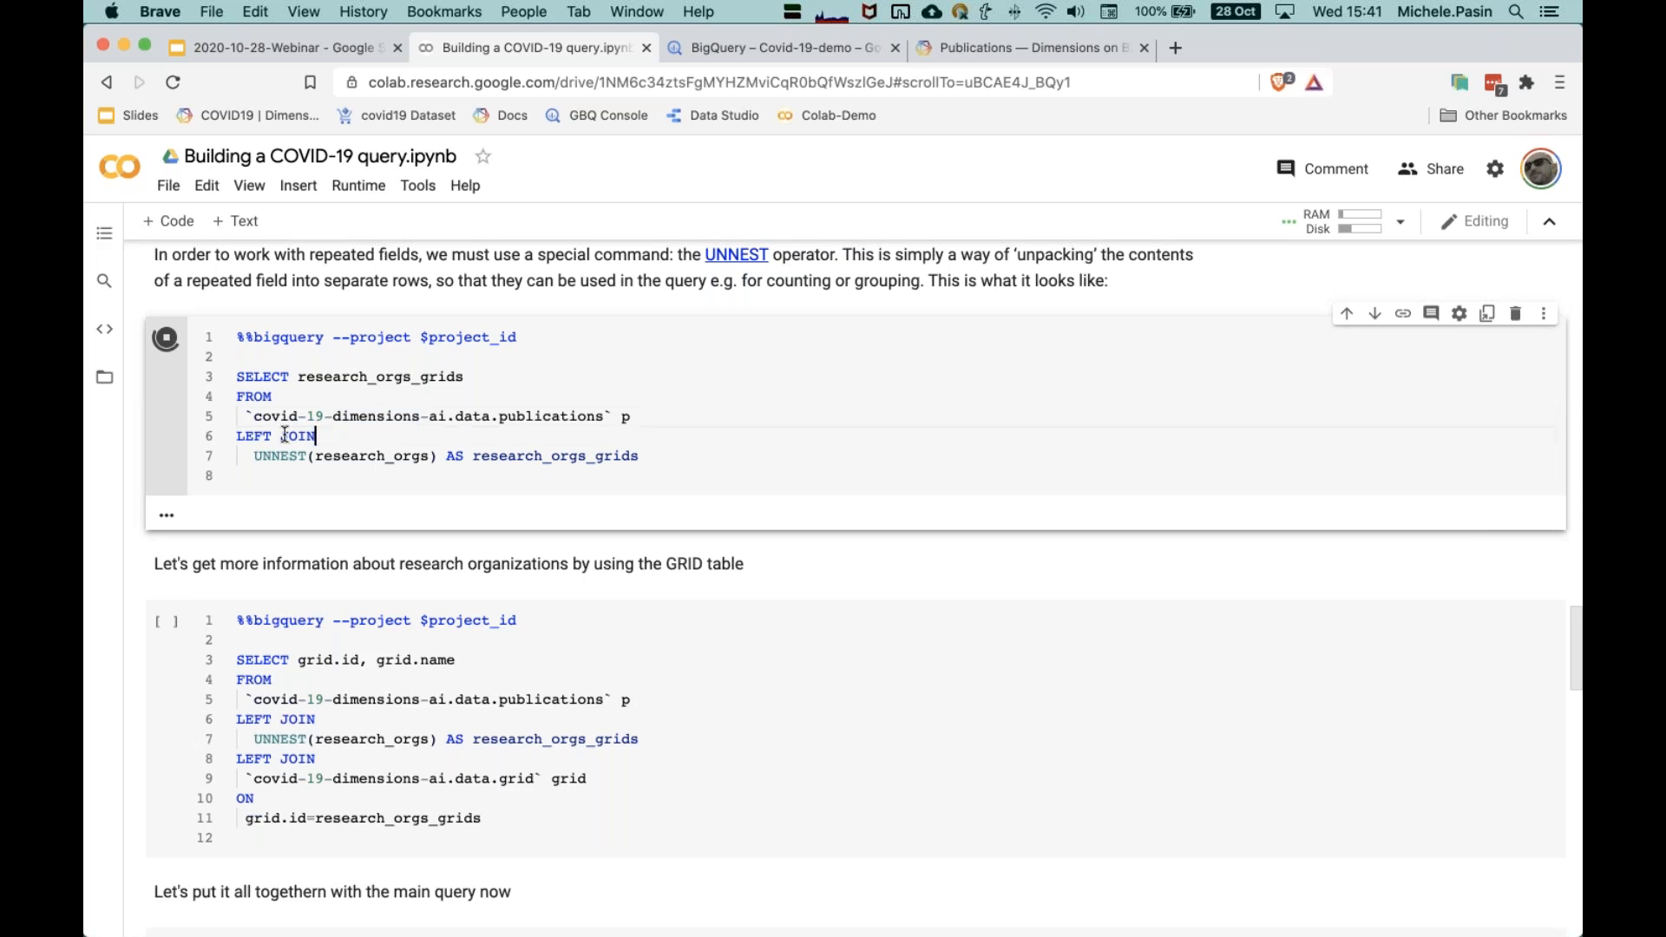
Step: Examine how the LEFT JOIN and UNNEST(research_orgs) lines relate to the research_orgs_grids output rows
left_click_drag(318, 435, 228, 438)
left_click(329, 436)
type(",")
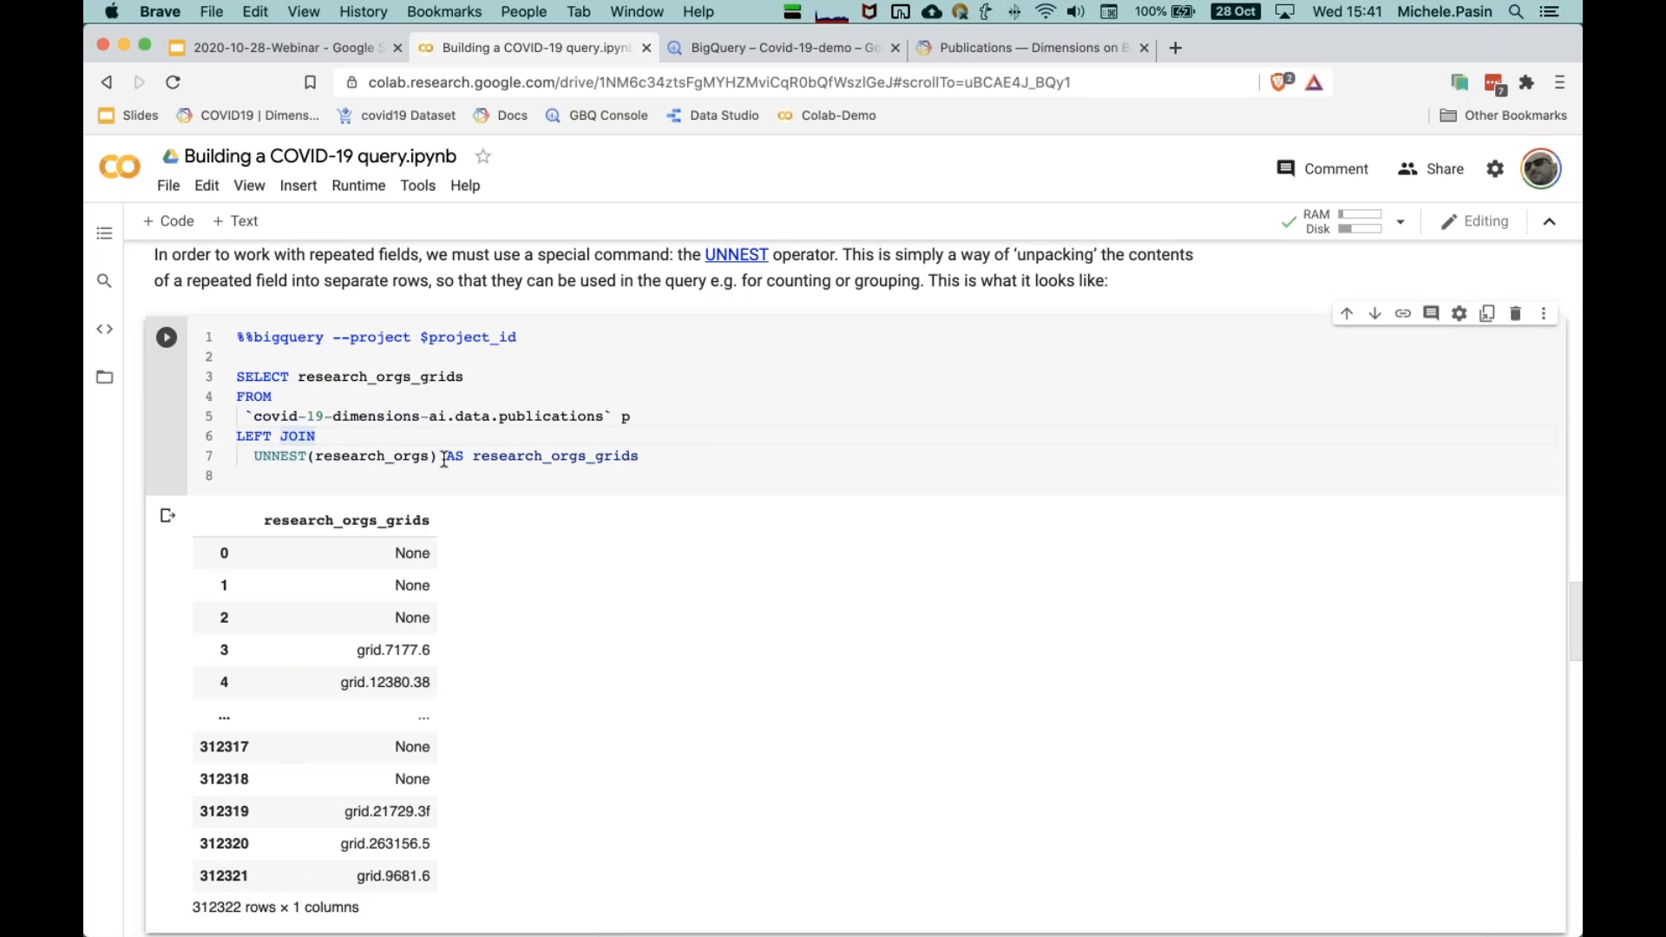
double_click(399, 455)
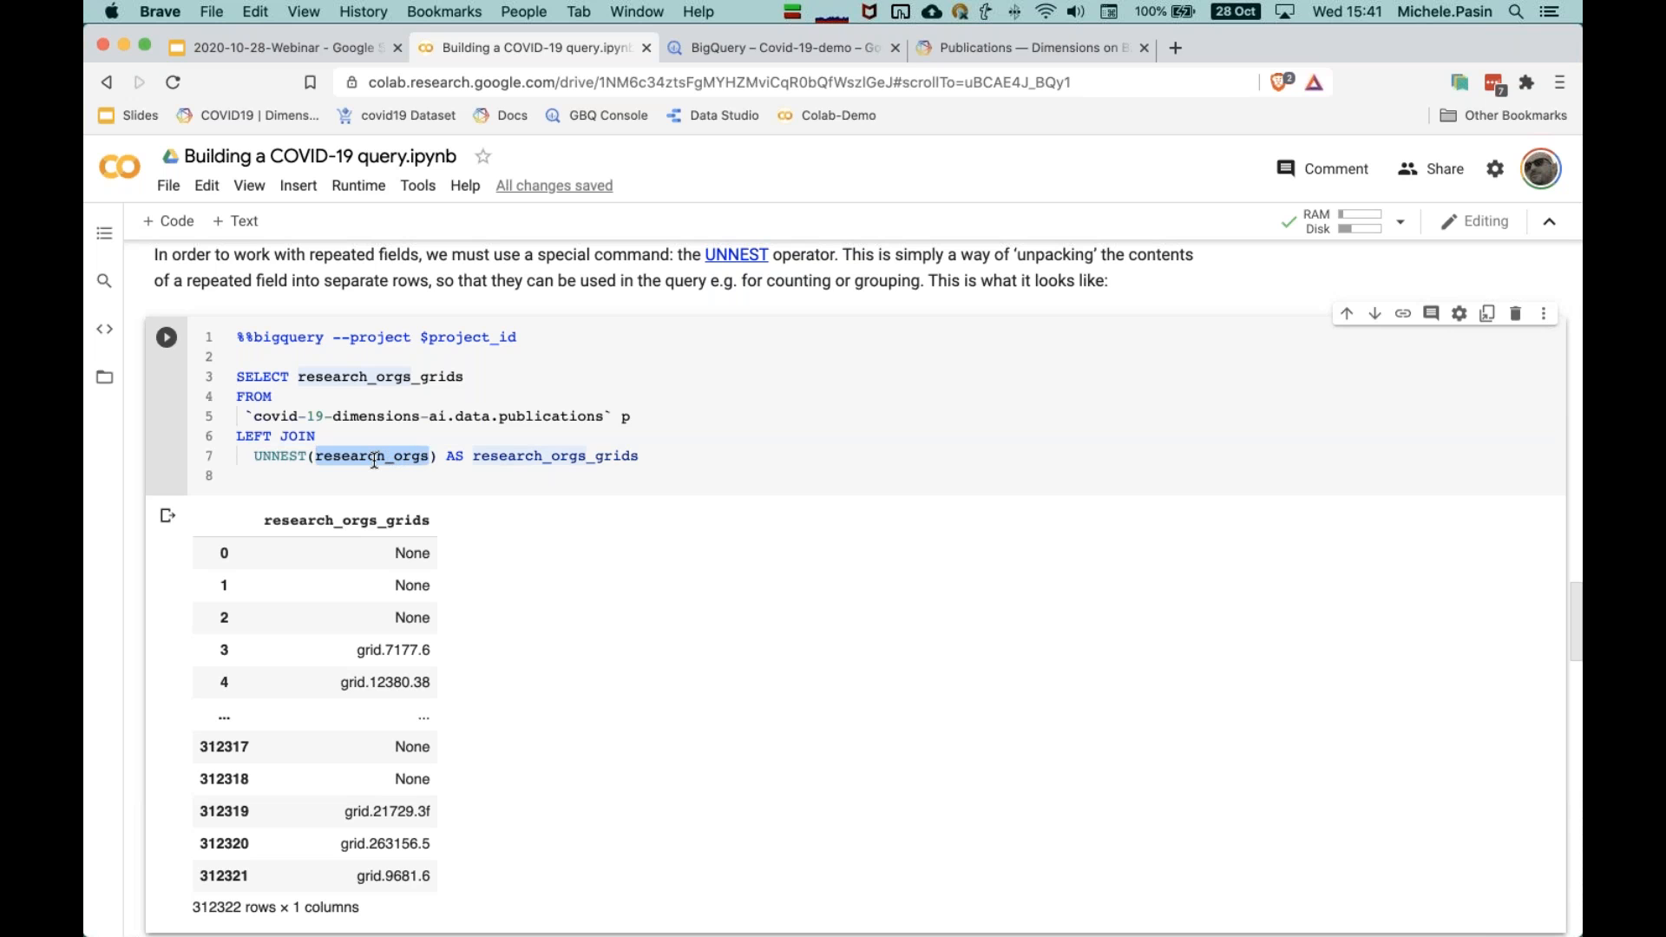
left_click(314, 436)
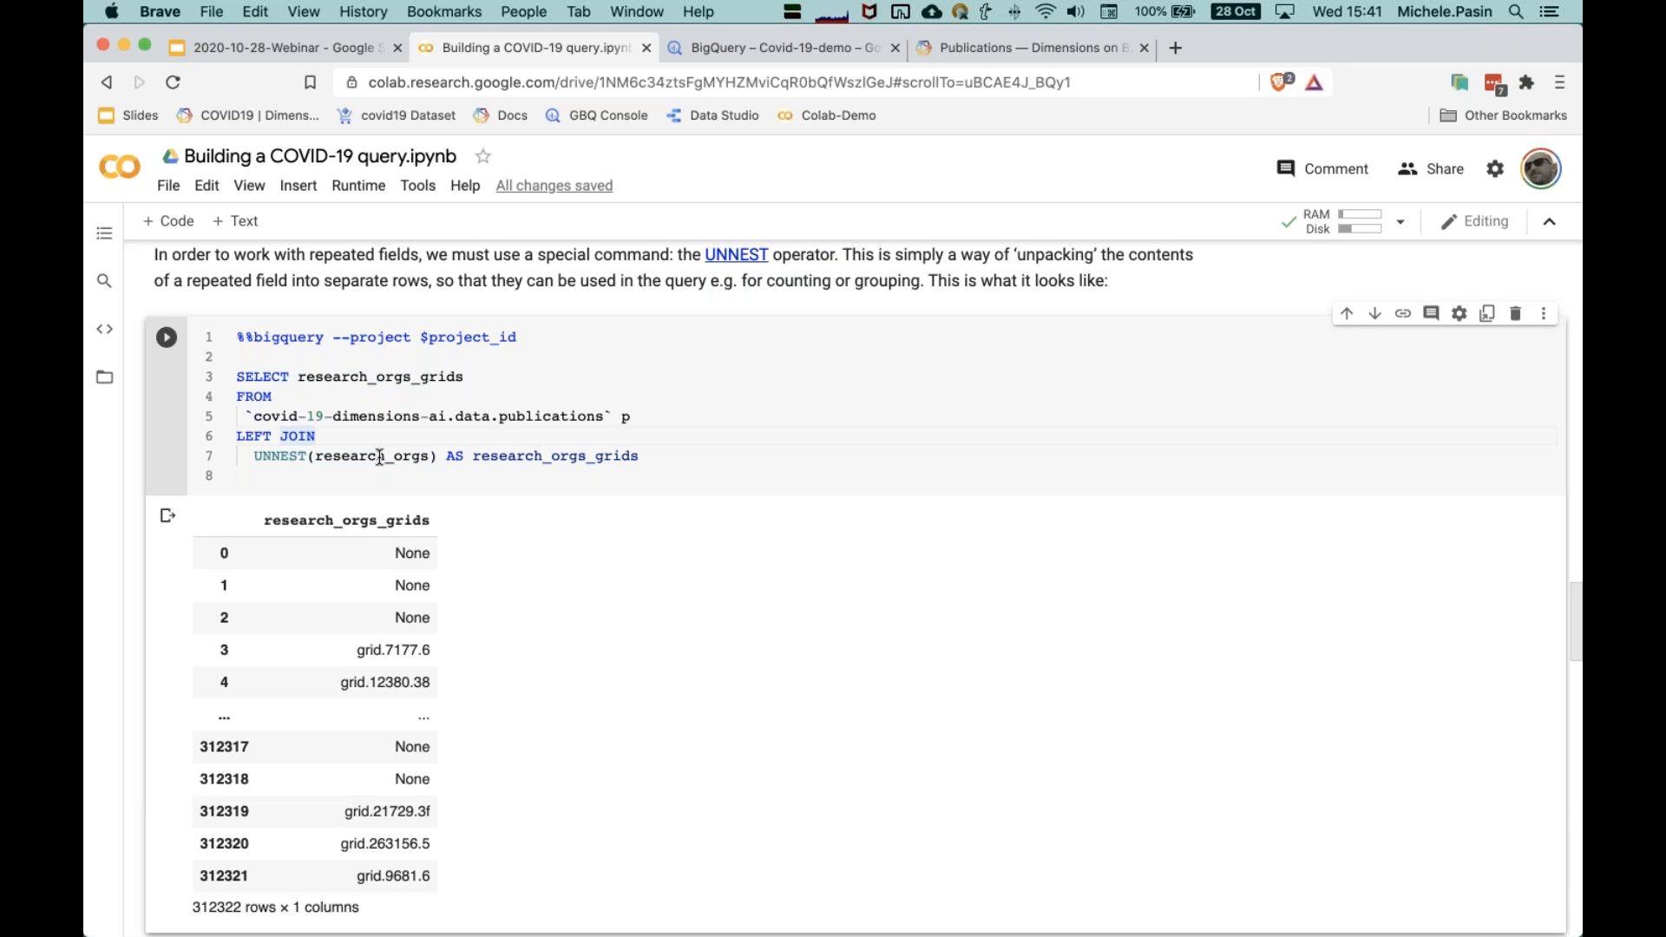
double_click(379, 457)
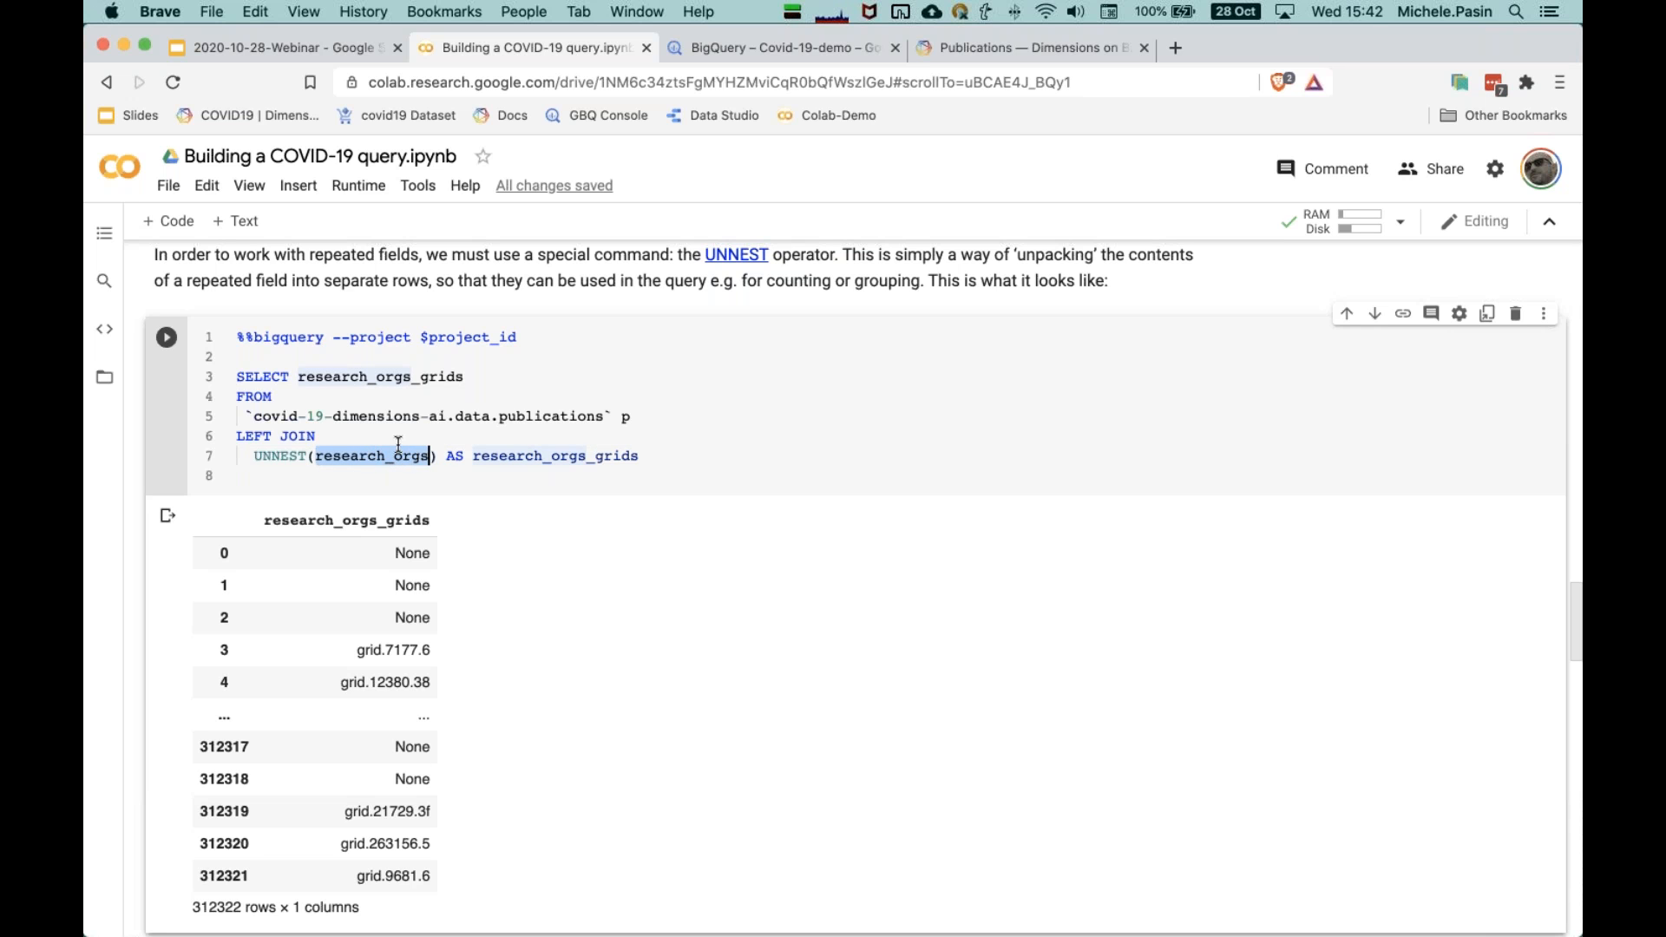
left_click(318, 437)
left_click_drag(270, 432, 236, 436)
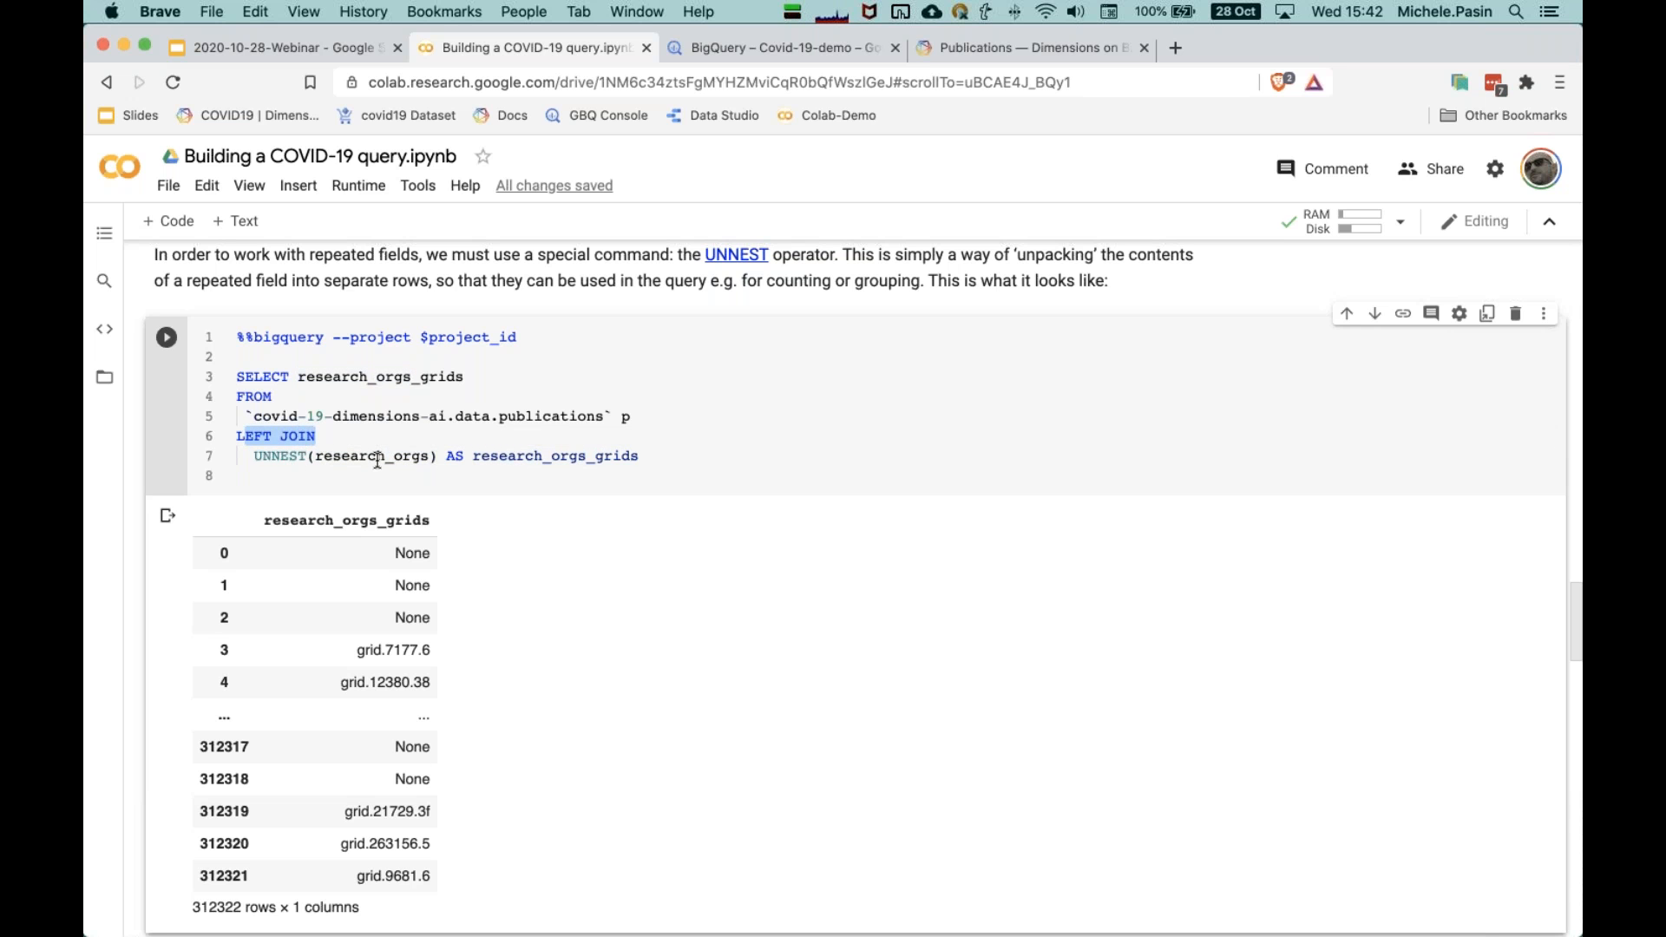
left_click_drag(446, 457, 234, 438)
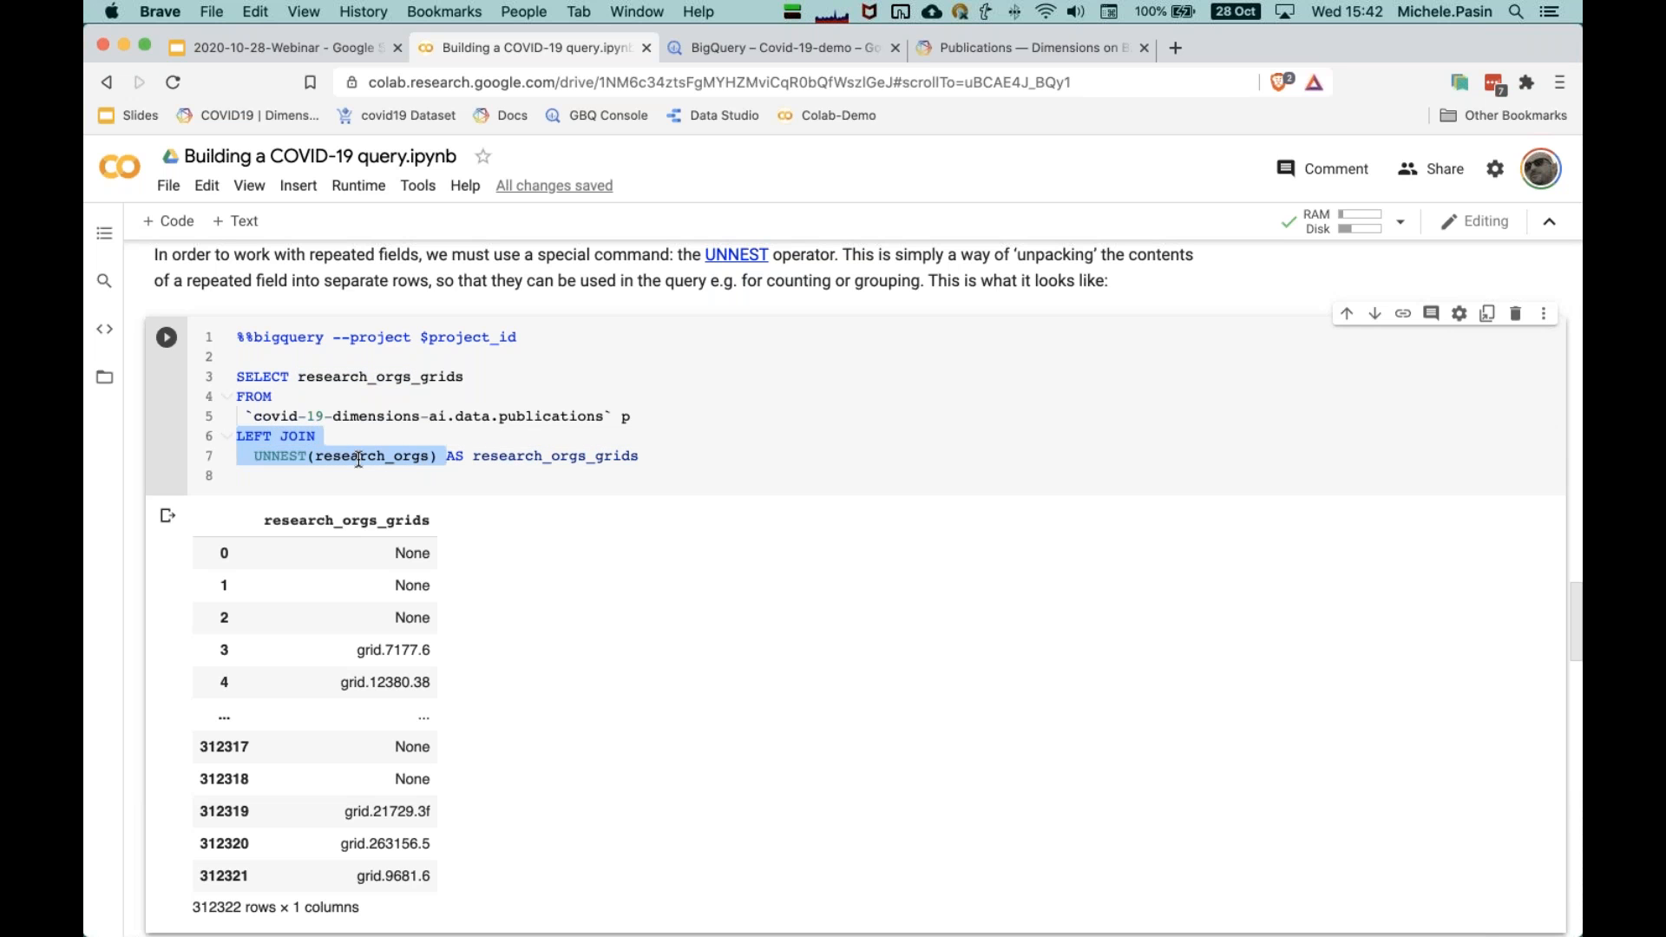
scroll(358, 459, "down", 1)
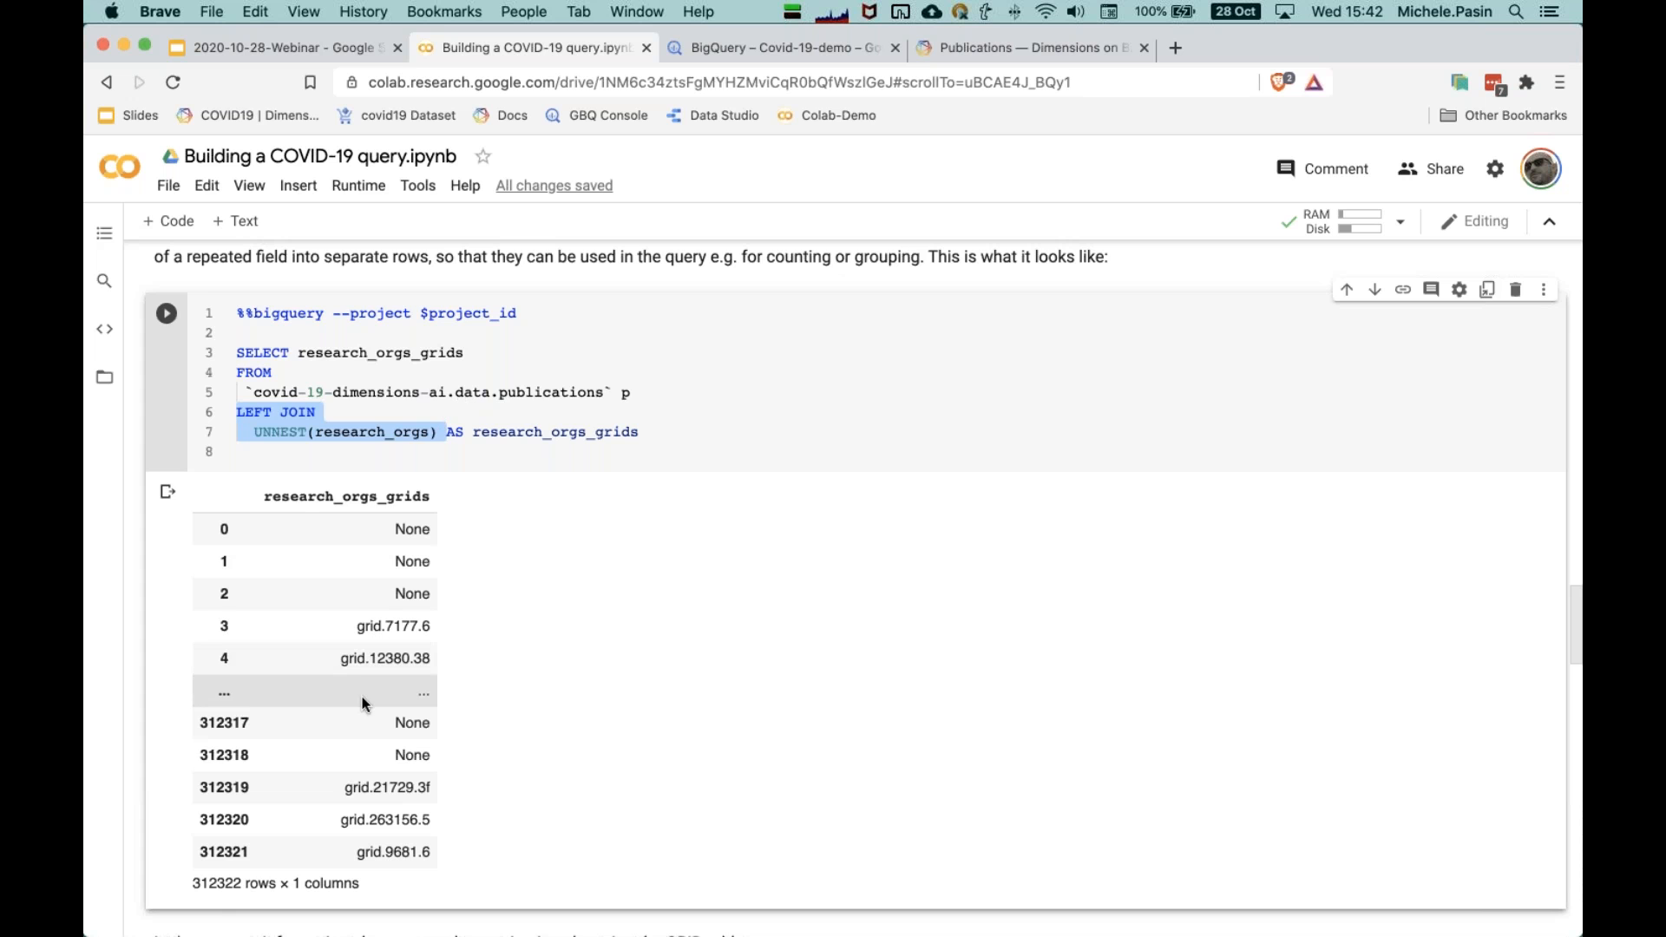
scroll(361, 699, "down", 2)
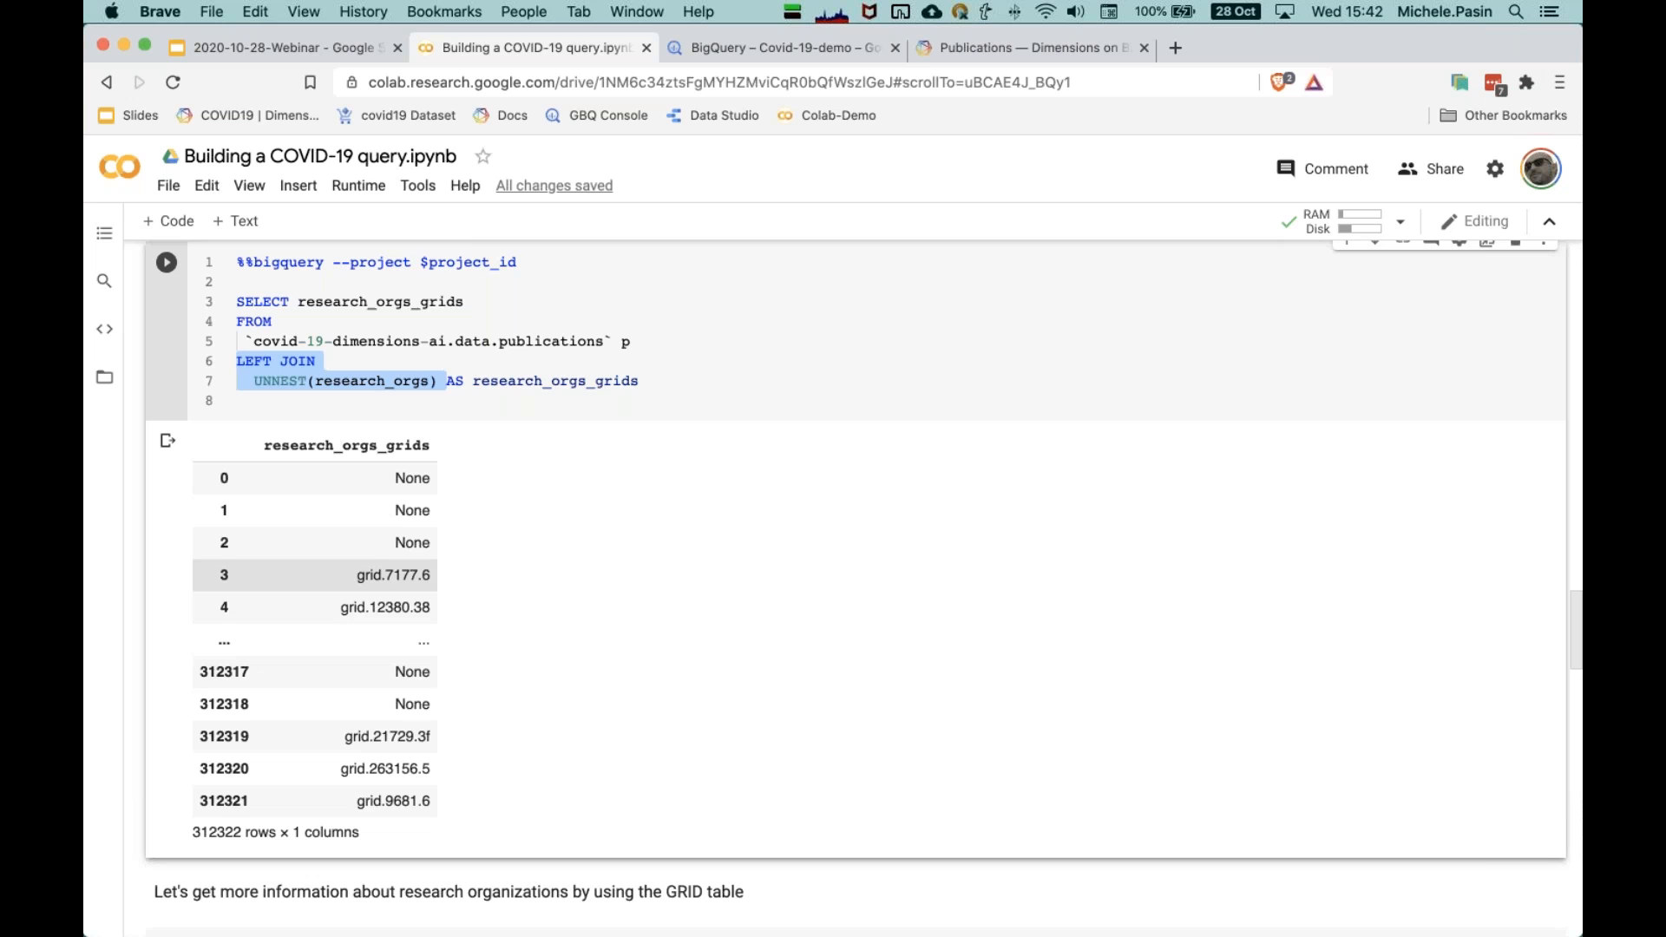
Step: Review the notebook's GRID table query and copy its SQL from the SELECT grid.id, grid.name line through the ON condition
scroll(854, 572, "down", 3)
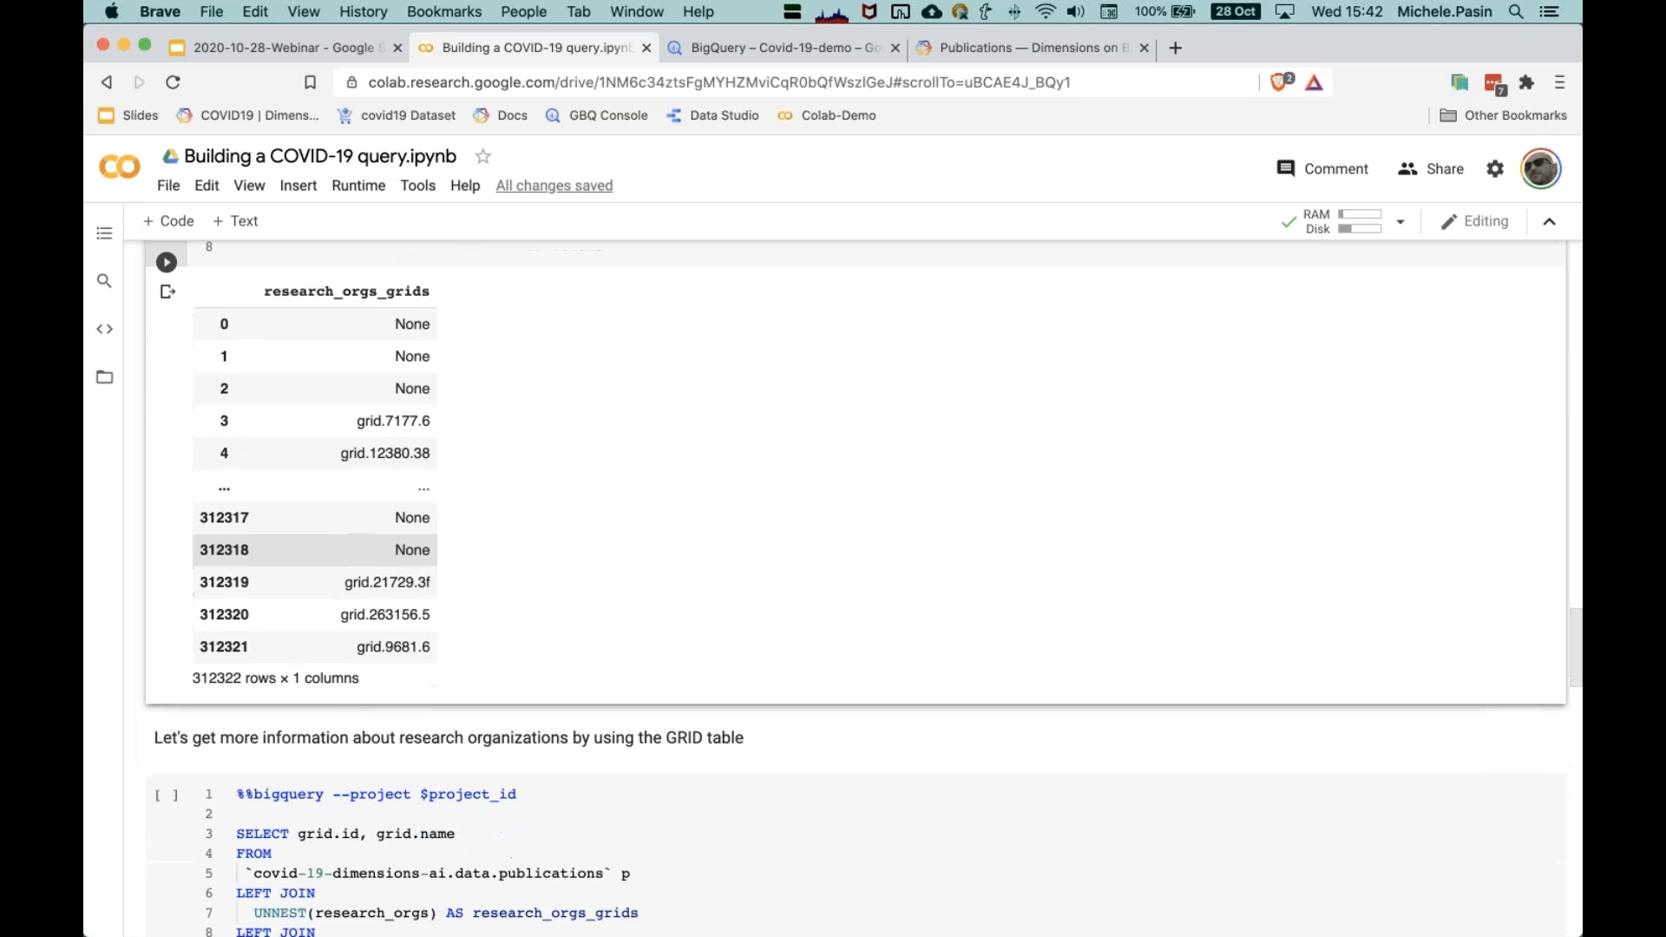
scroll(855, 572, "down", 2)
scroll(434, 507, "down", 2)
scroll(434, 507, "up", 4)
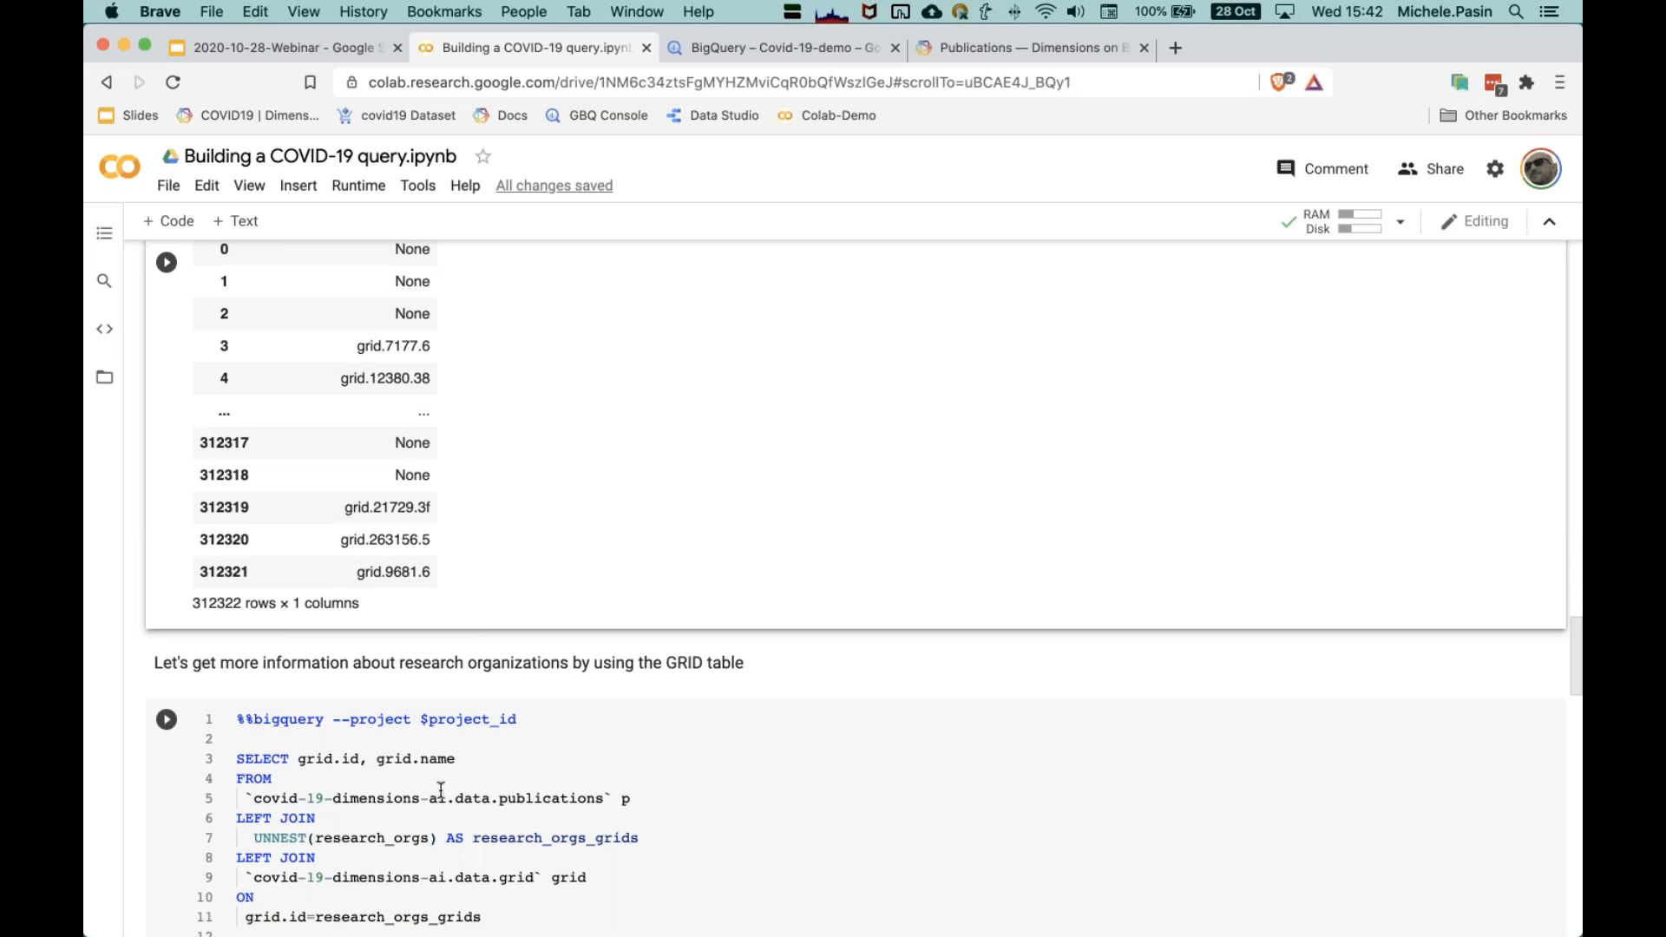
scroll(440, 789, "down", 5)
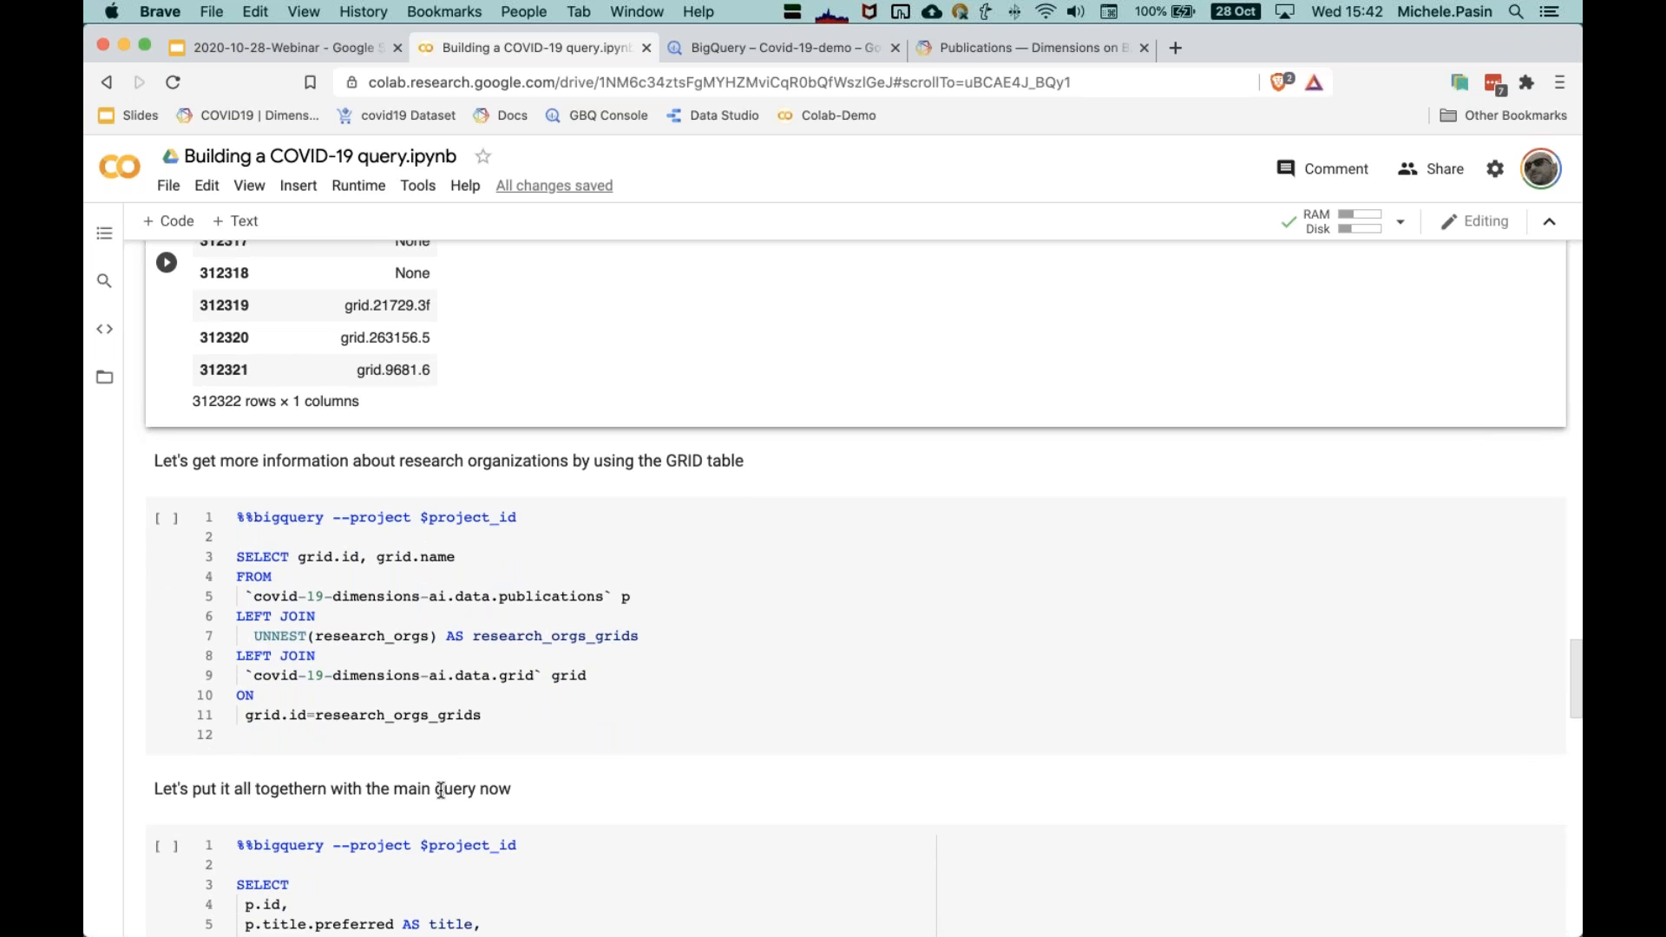
left_click(431, 609)
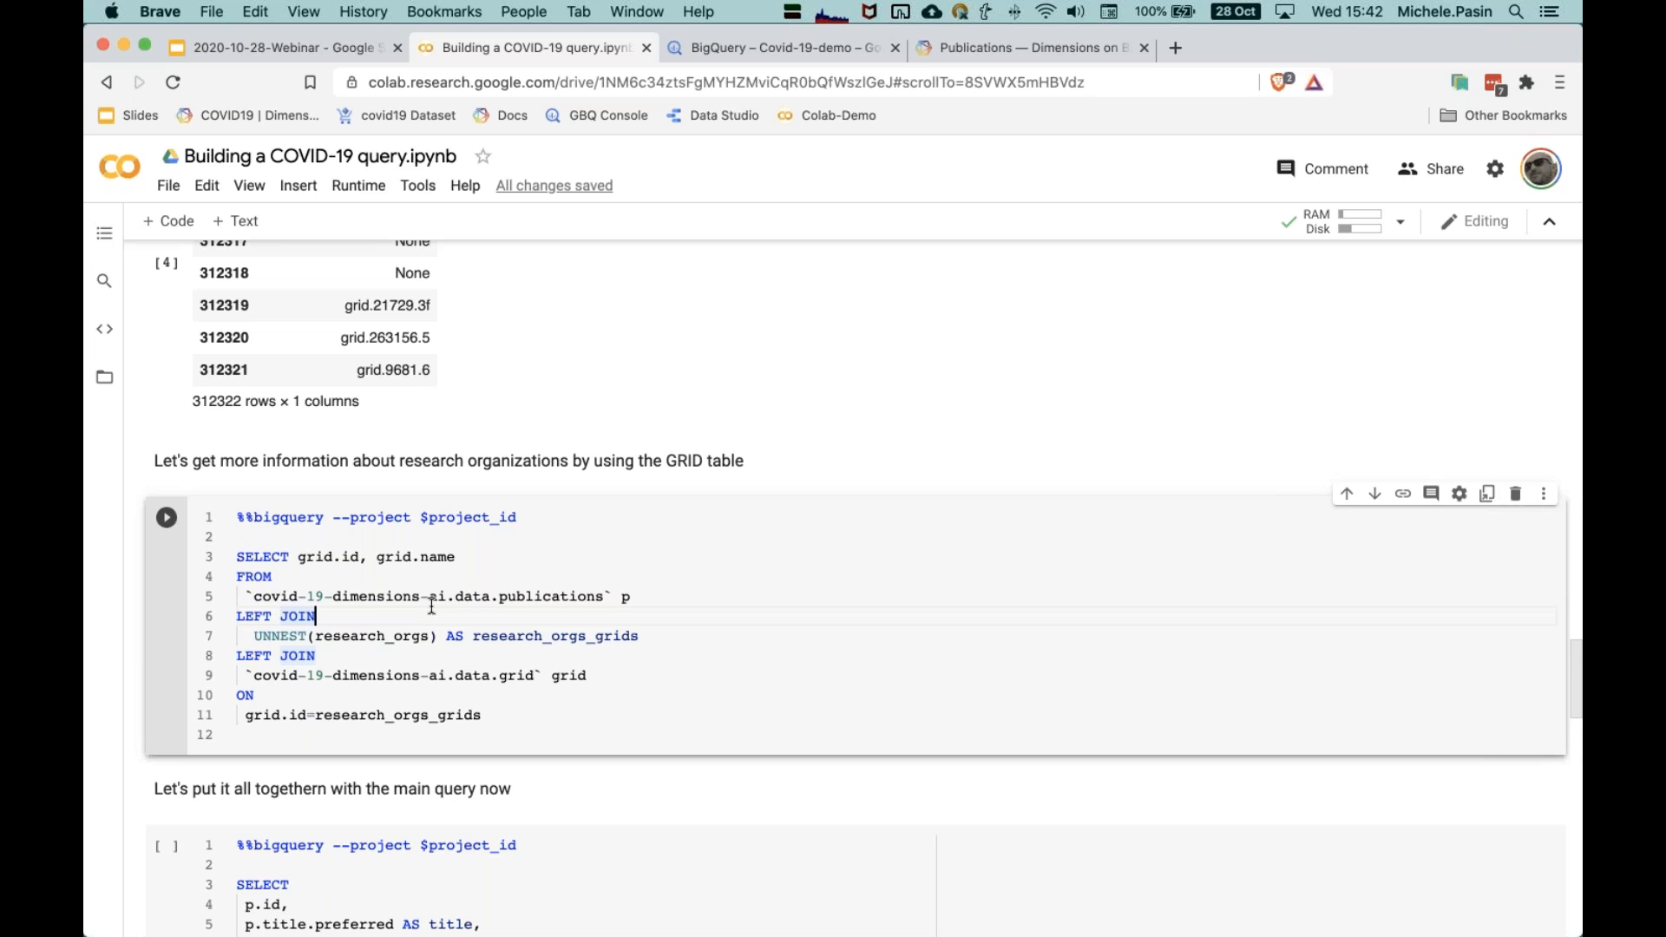
scroll(431, 606, "down", 2)
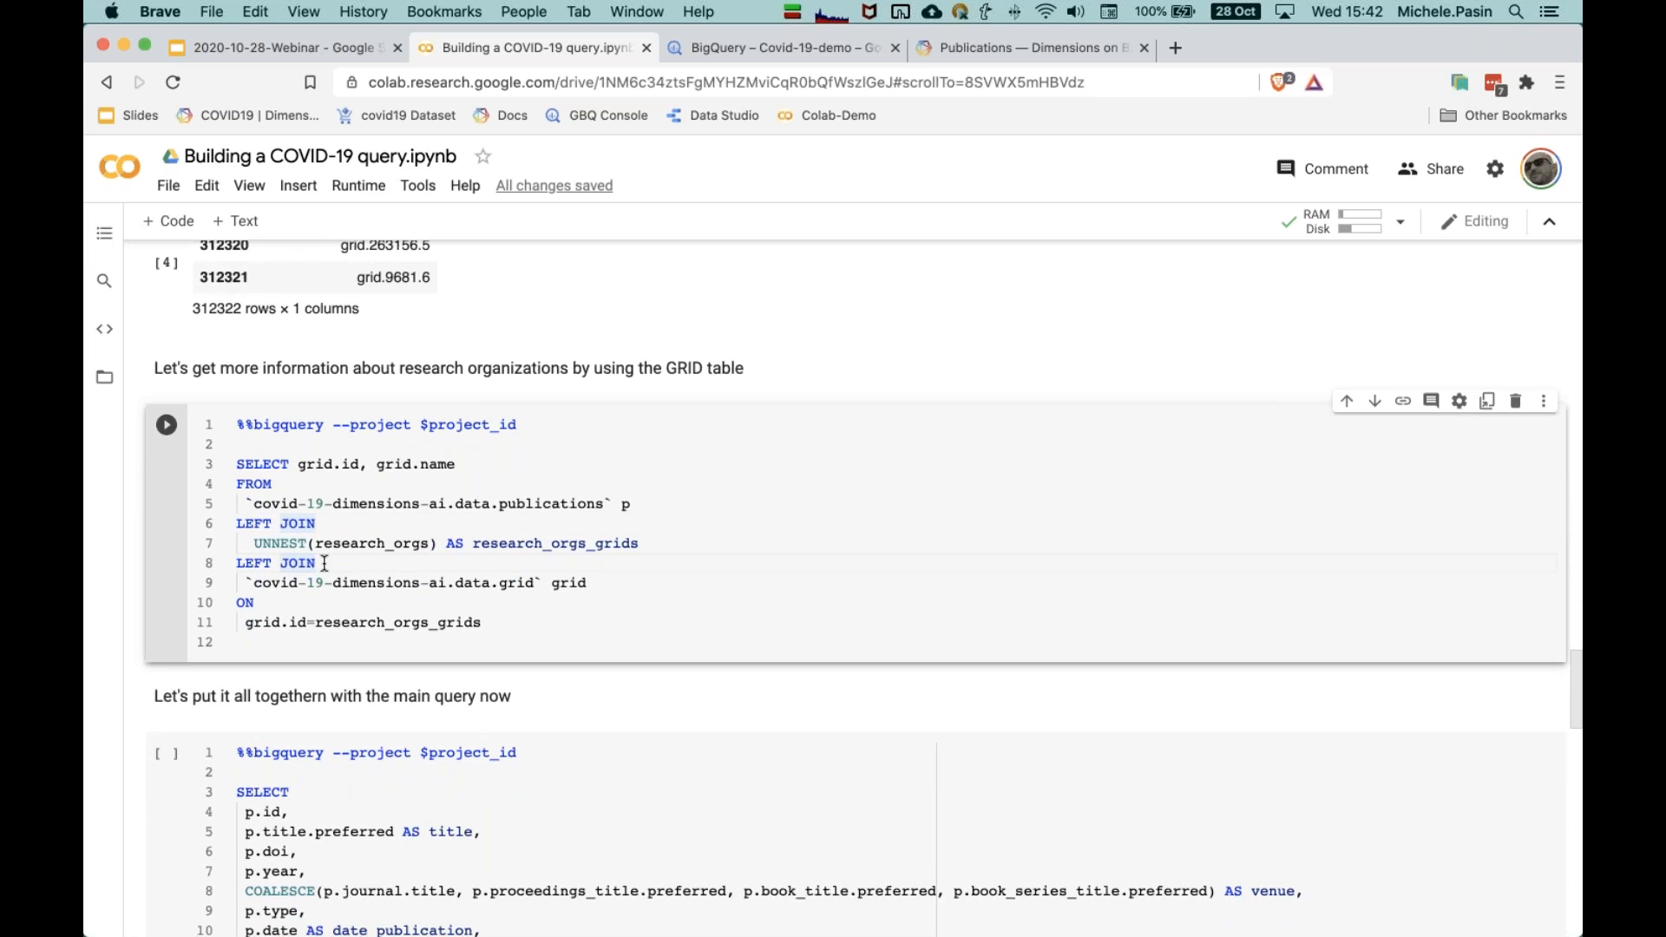
left_click_drag(254, 563, 401, 570)
double_click(521, 582)
left_click_drag(495, 622, 237, 464)
Step: Switch to the BigQuery console and look through the grid table's schema
left_click(784, 54)
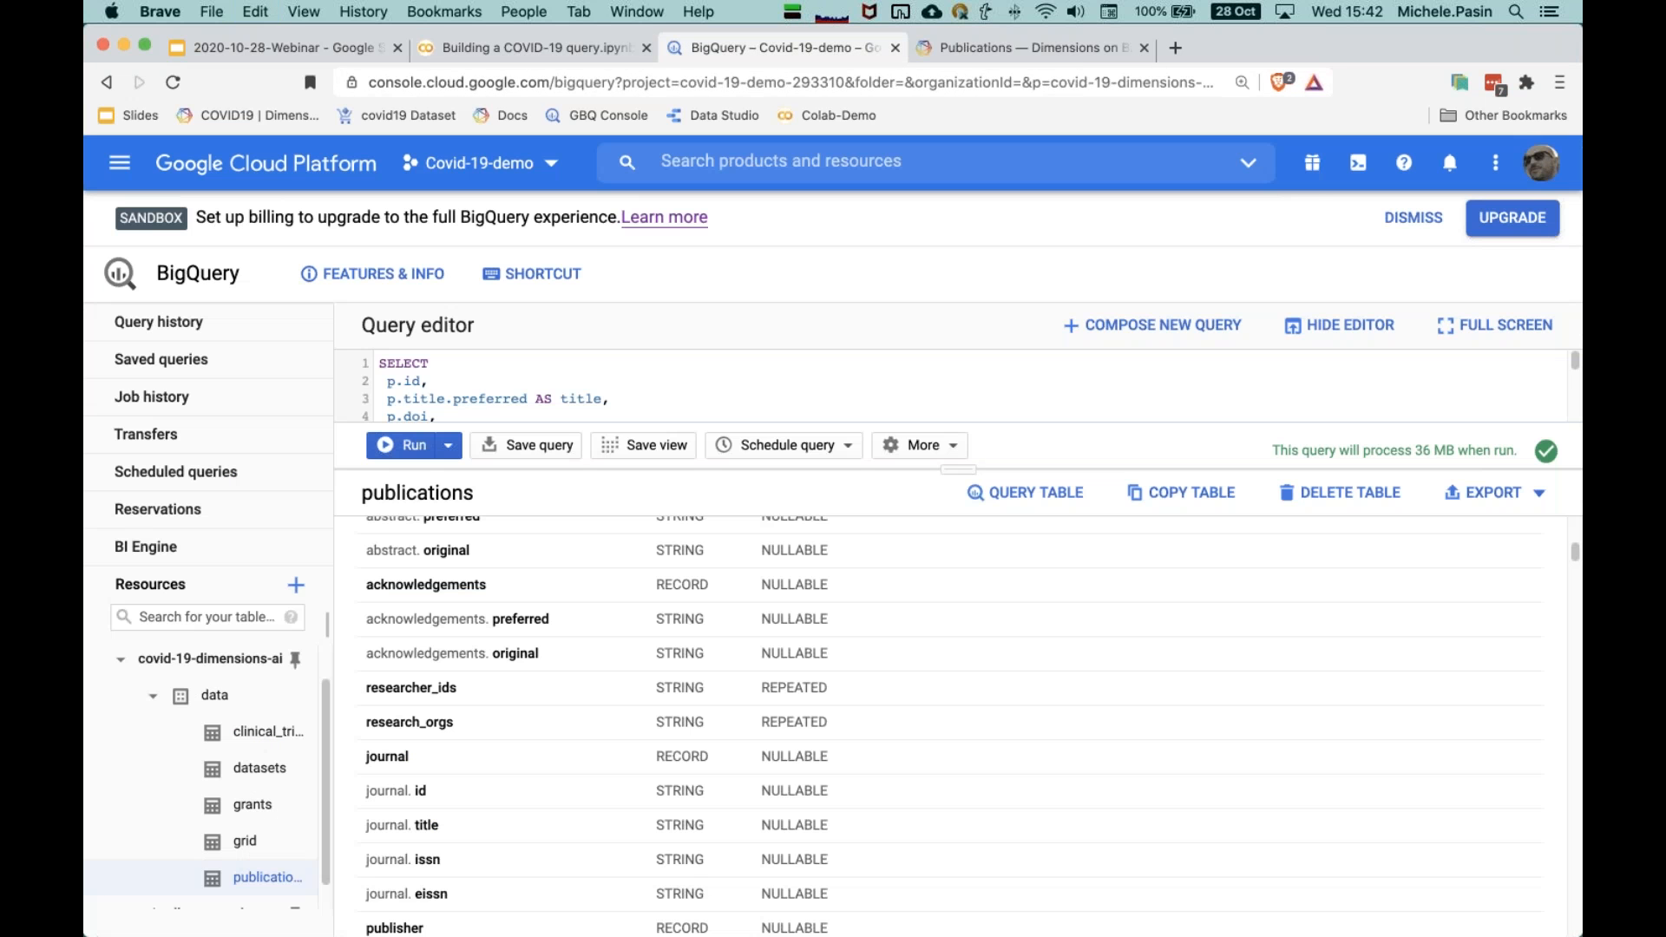
left_click(245, 843)
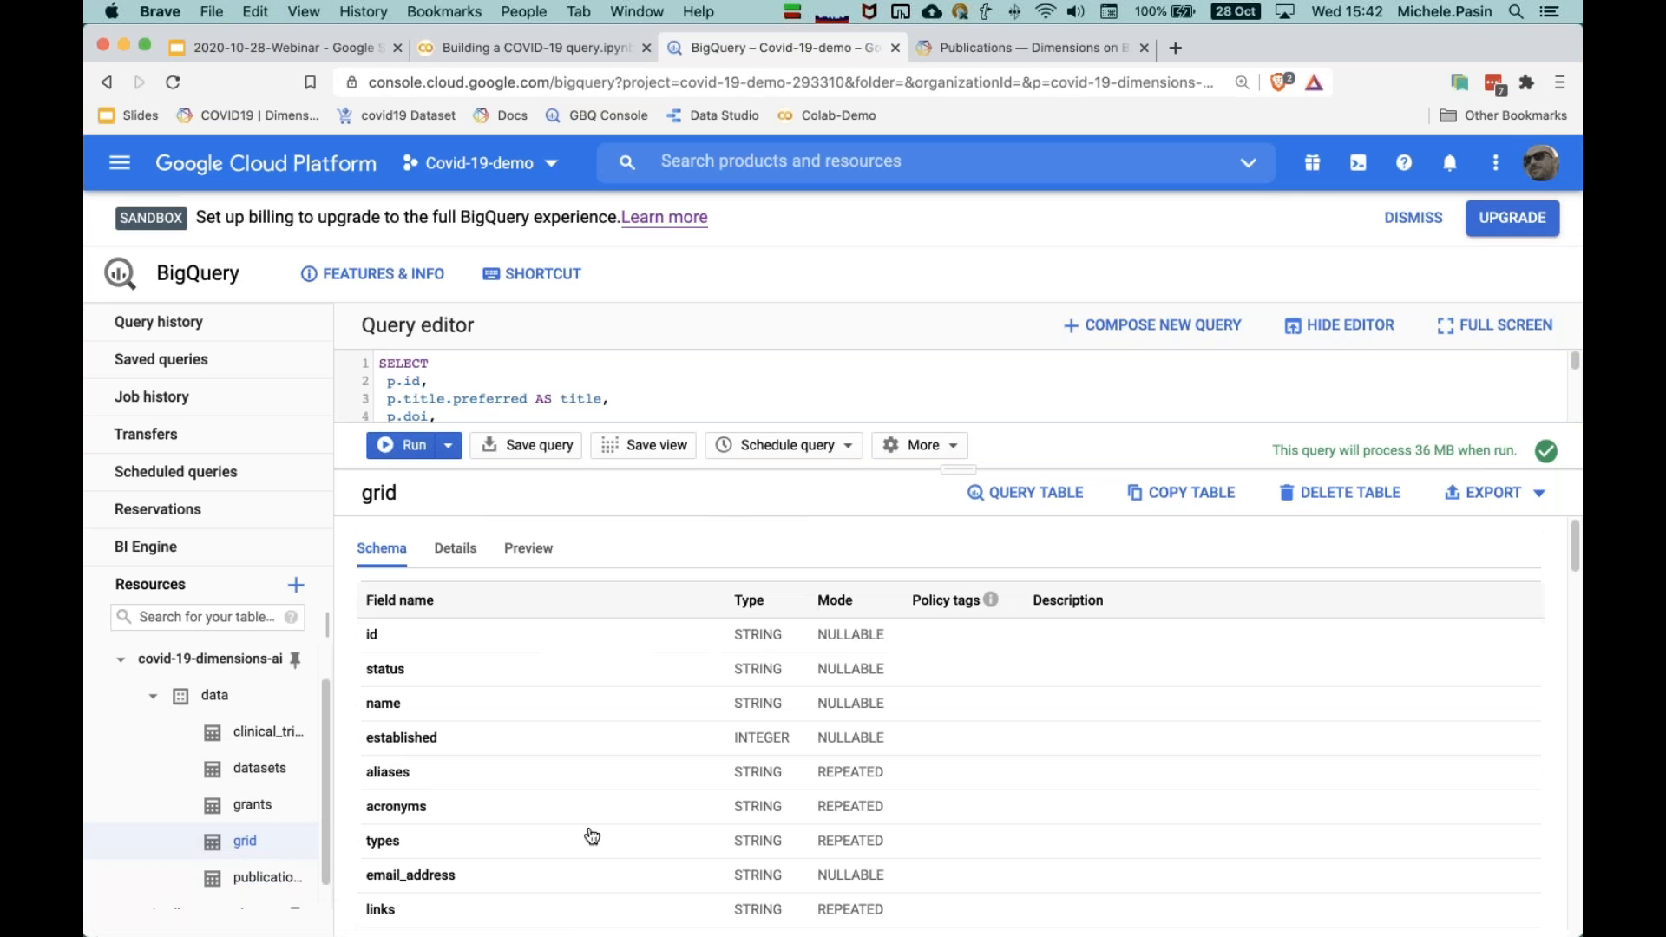
scroll(510, 840, "down", 3)
scroll(511, 841, "up", 3)
Step: Replace the editor's query with the copied grid.id and grid.name query, run it and view the organization results
left_click(669, 391)
key("super+a")
key("super+v")
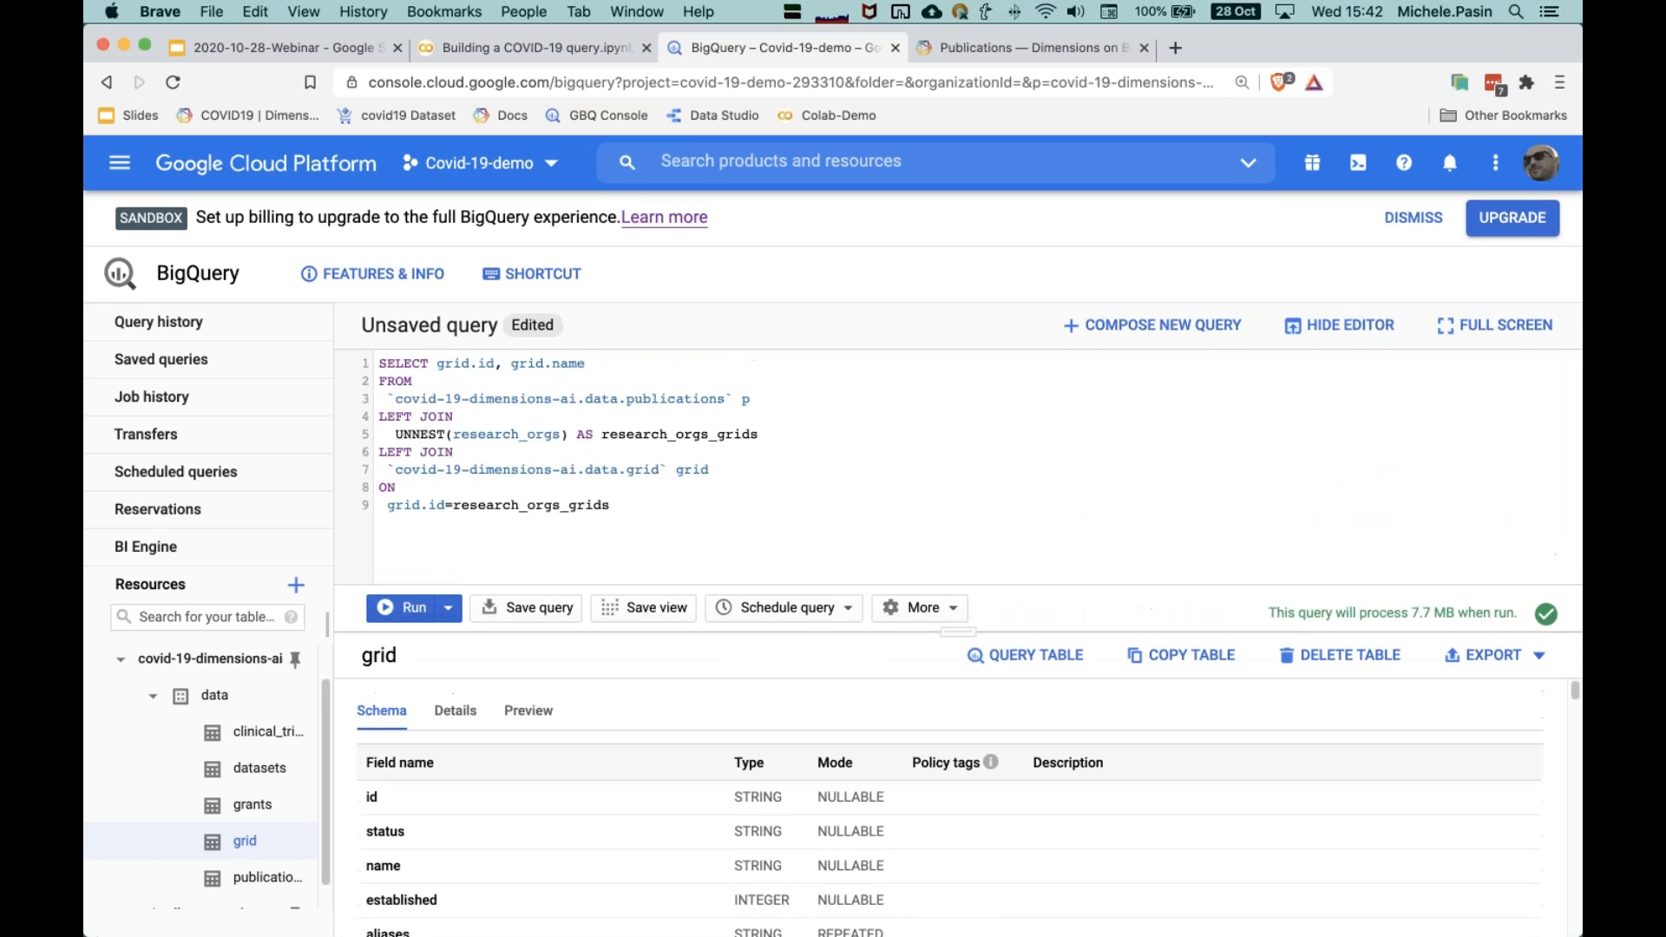
left_click(409, 611)
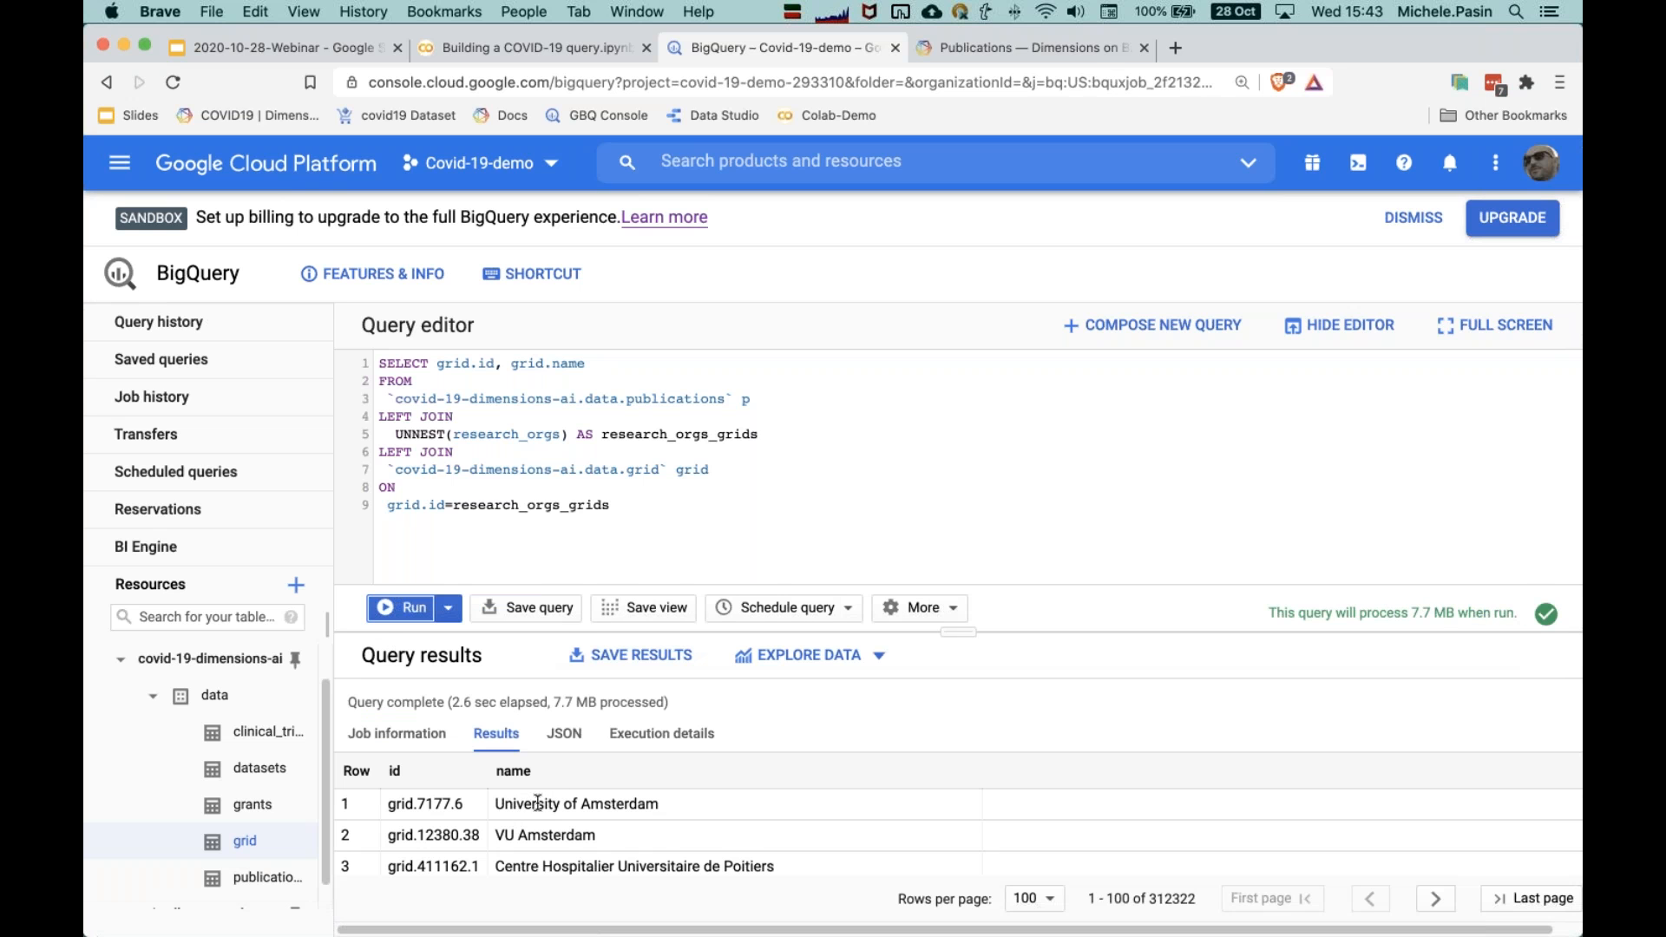
scroll(587, 803, "right", 1)
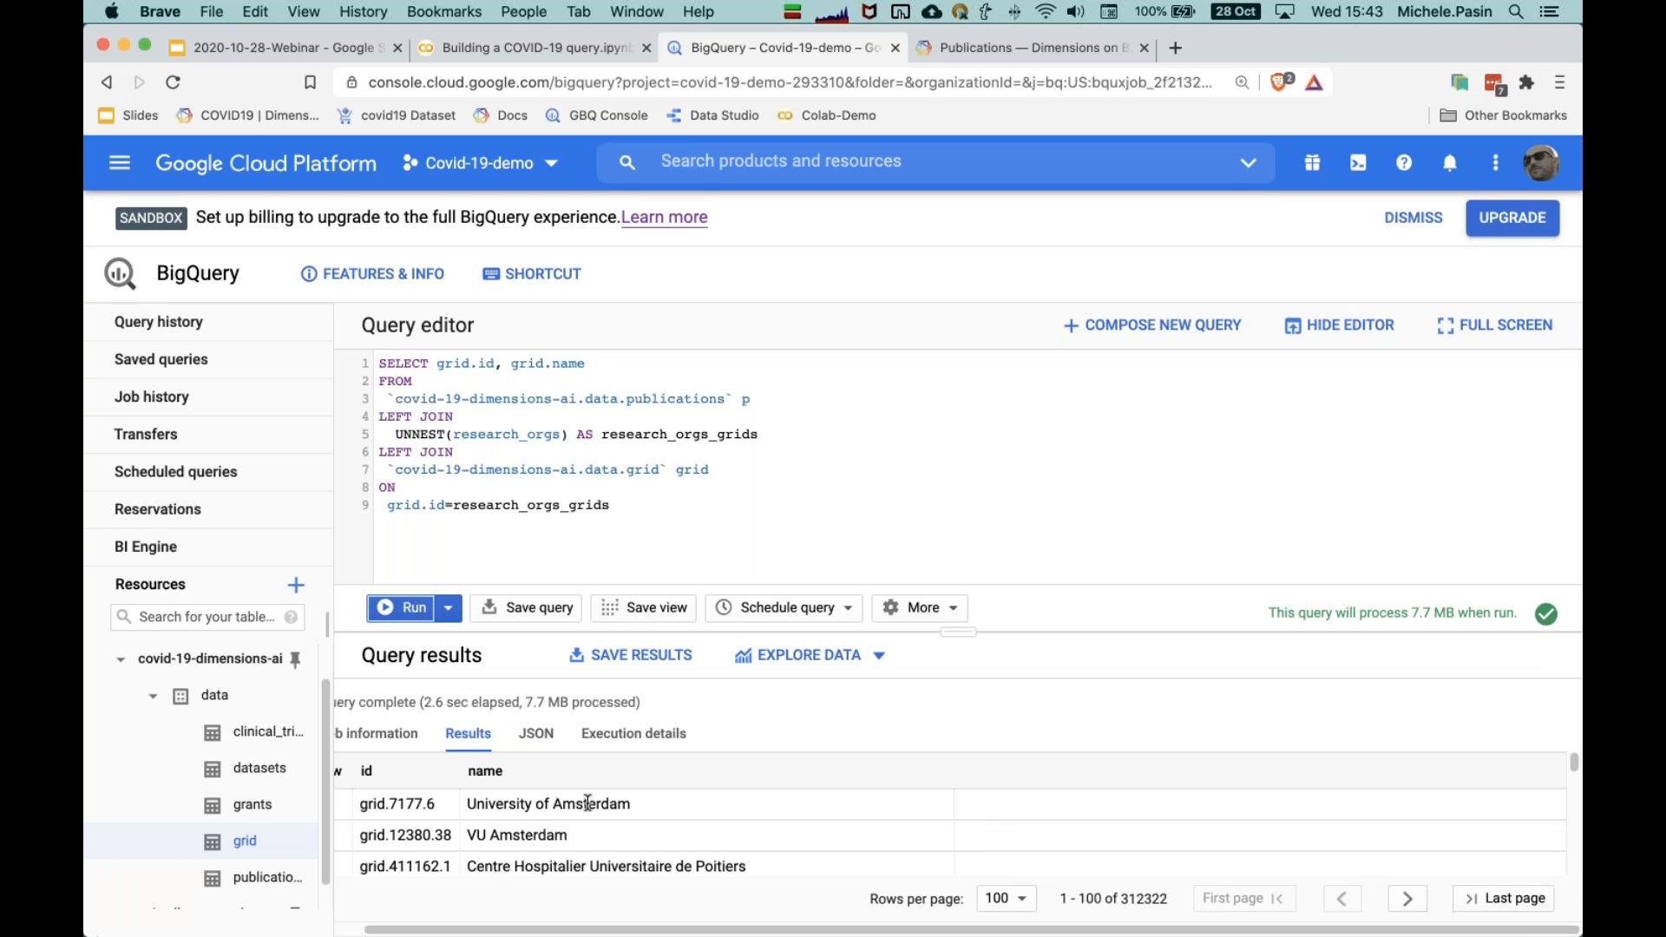
Step: Look over the organization results and add grid.country after grid.name in the query's SELECT line
scroll(588, 803, "down", 10)
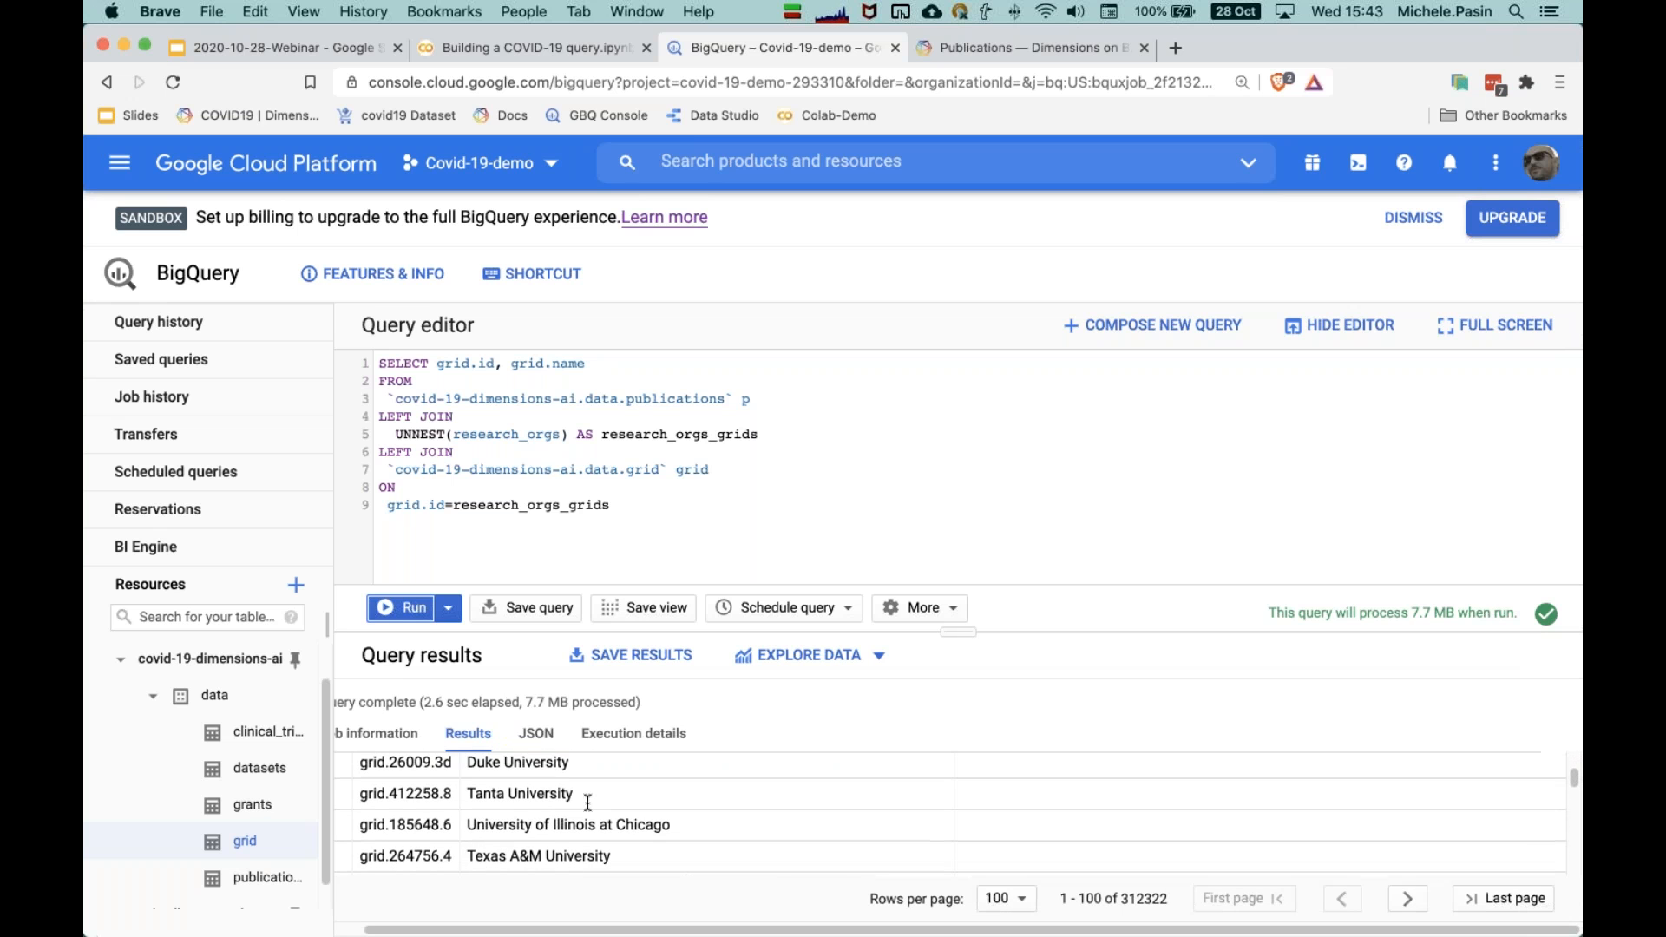
scroll(587, 803, "down", 3)
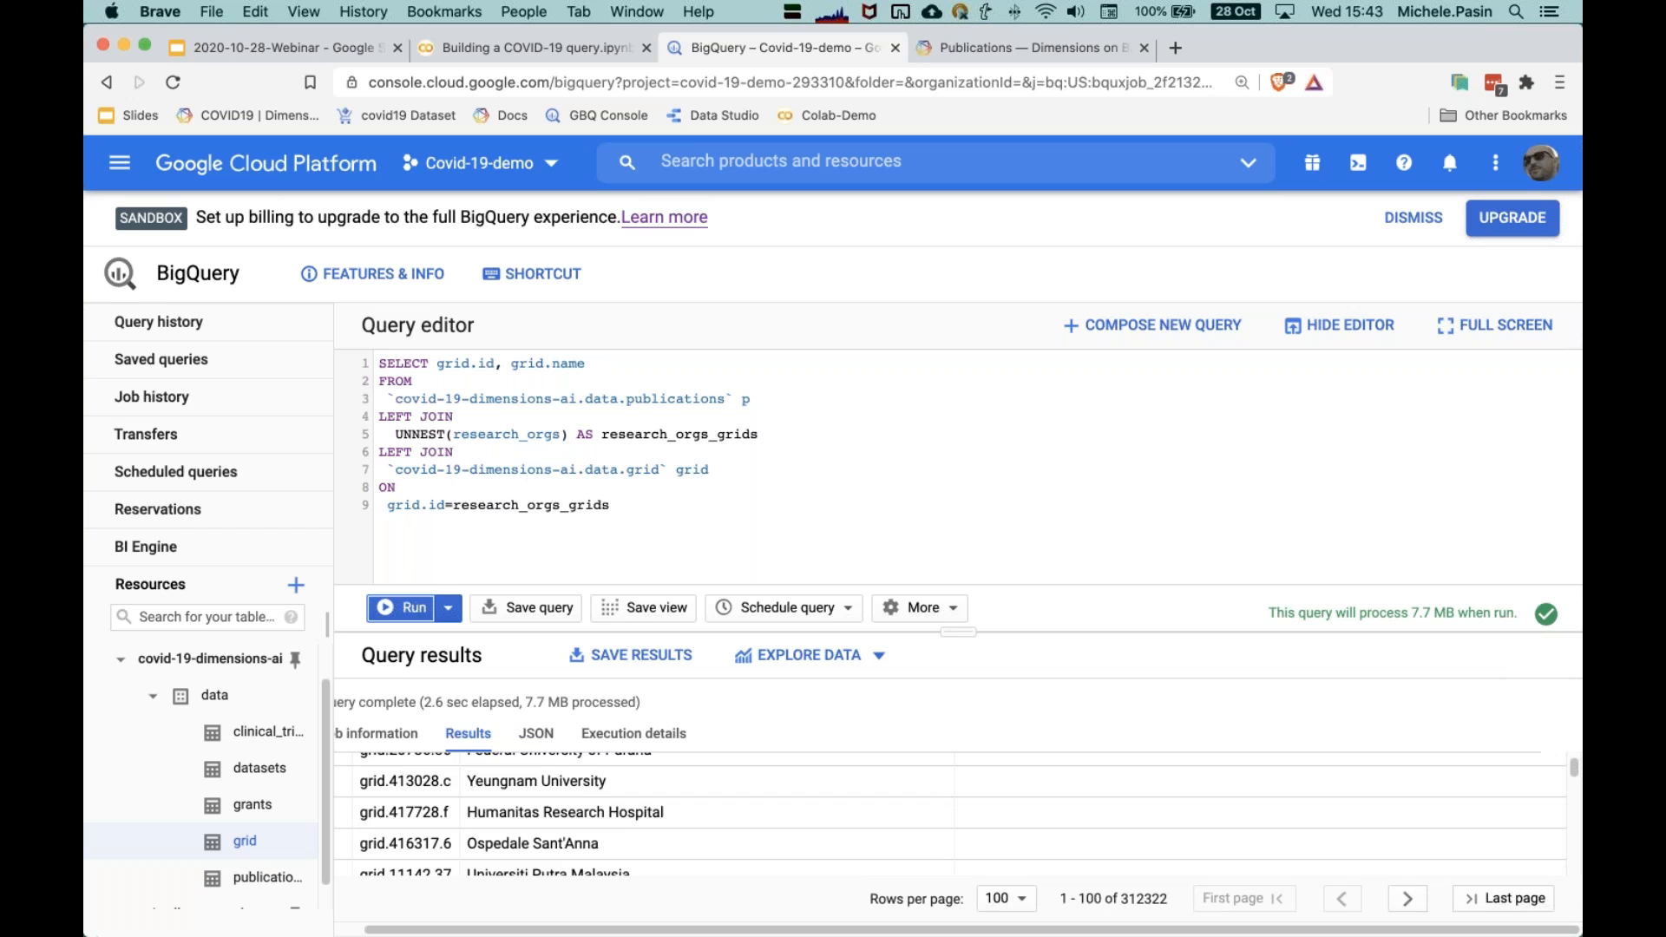
scroll(556, 815, "left", 2)
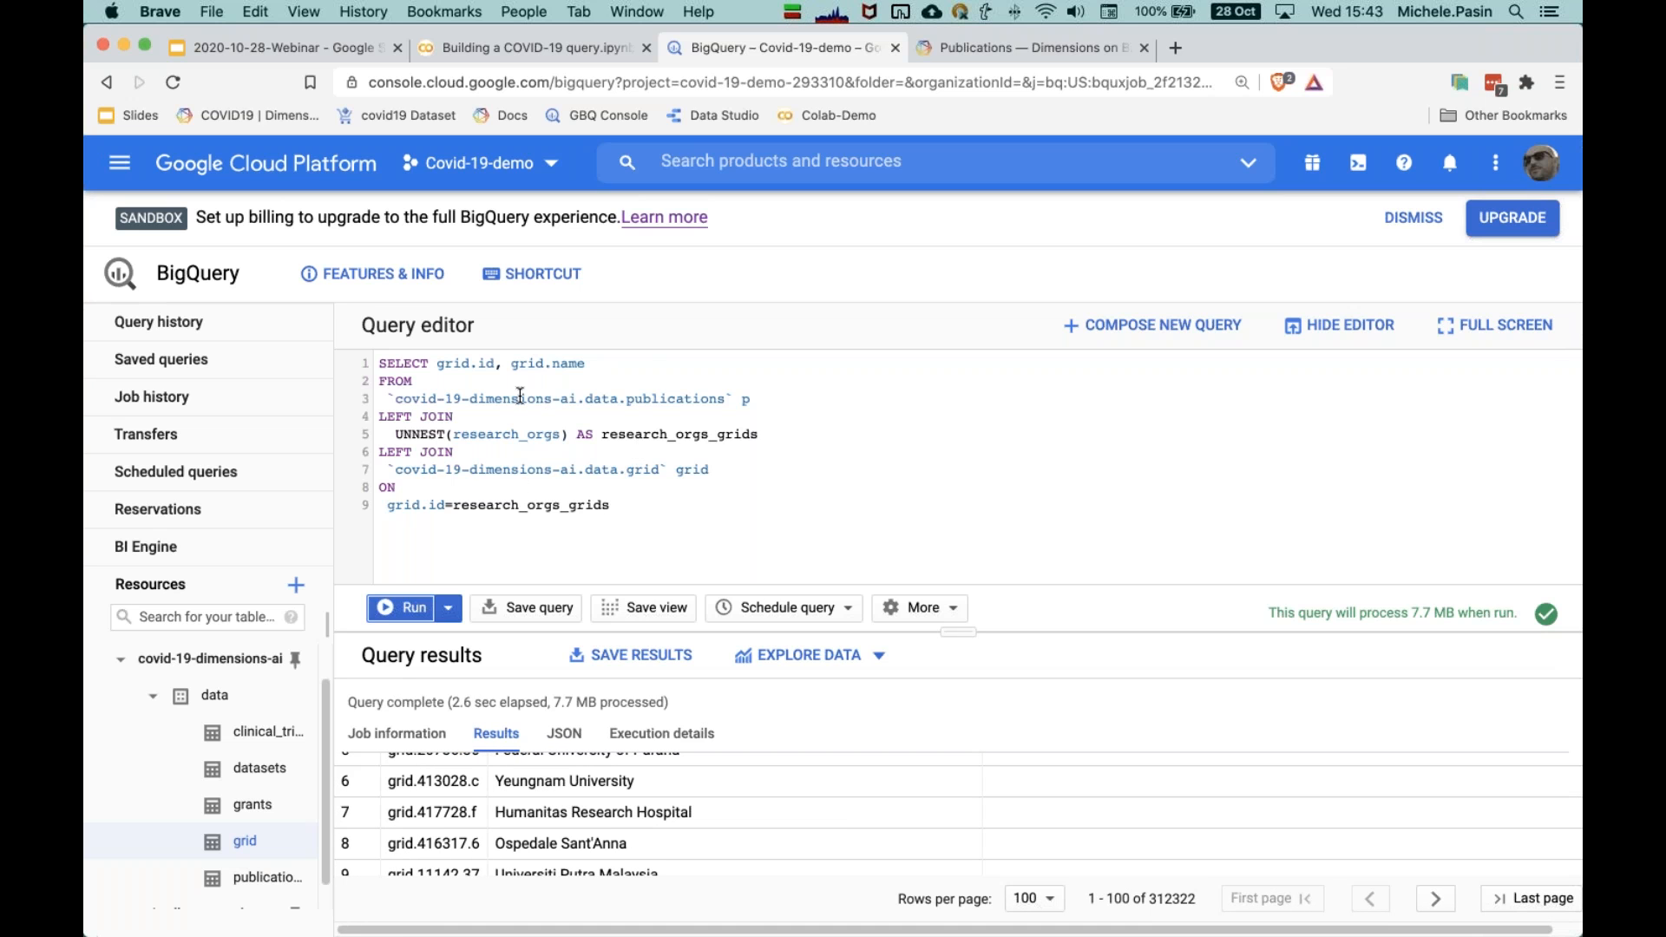
left_click(651, 365)
type(", grid.")
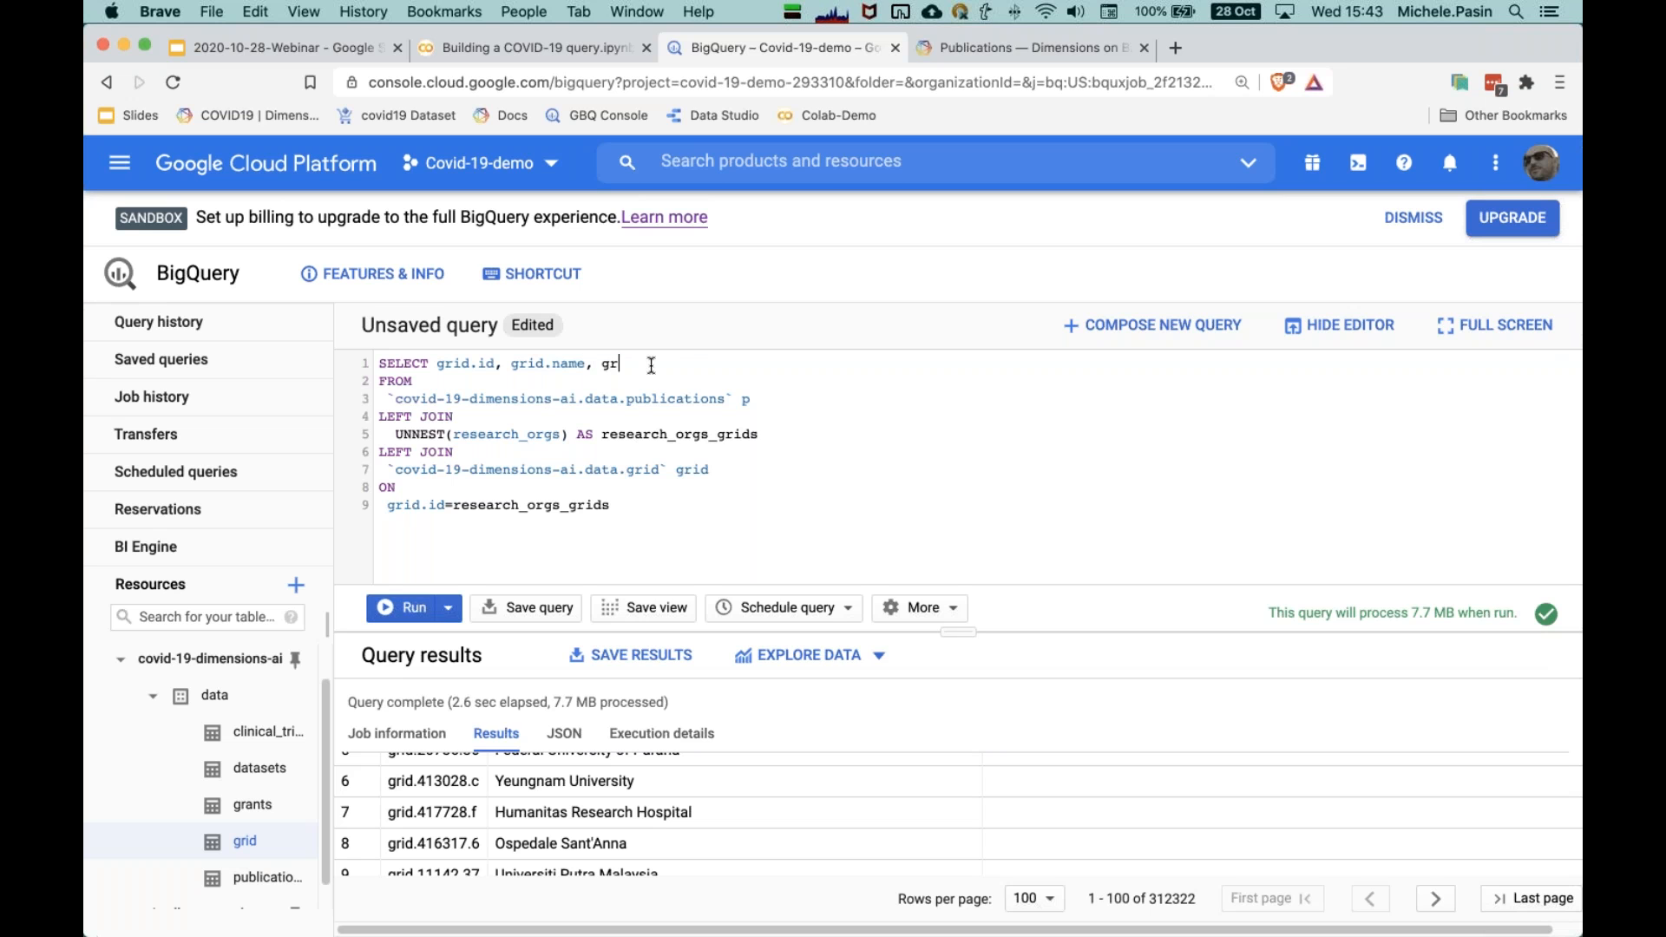
type("country")
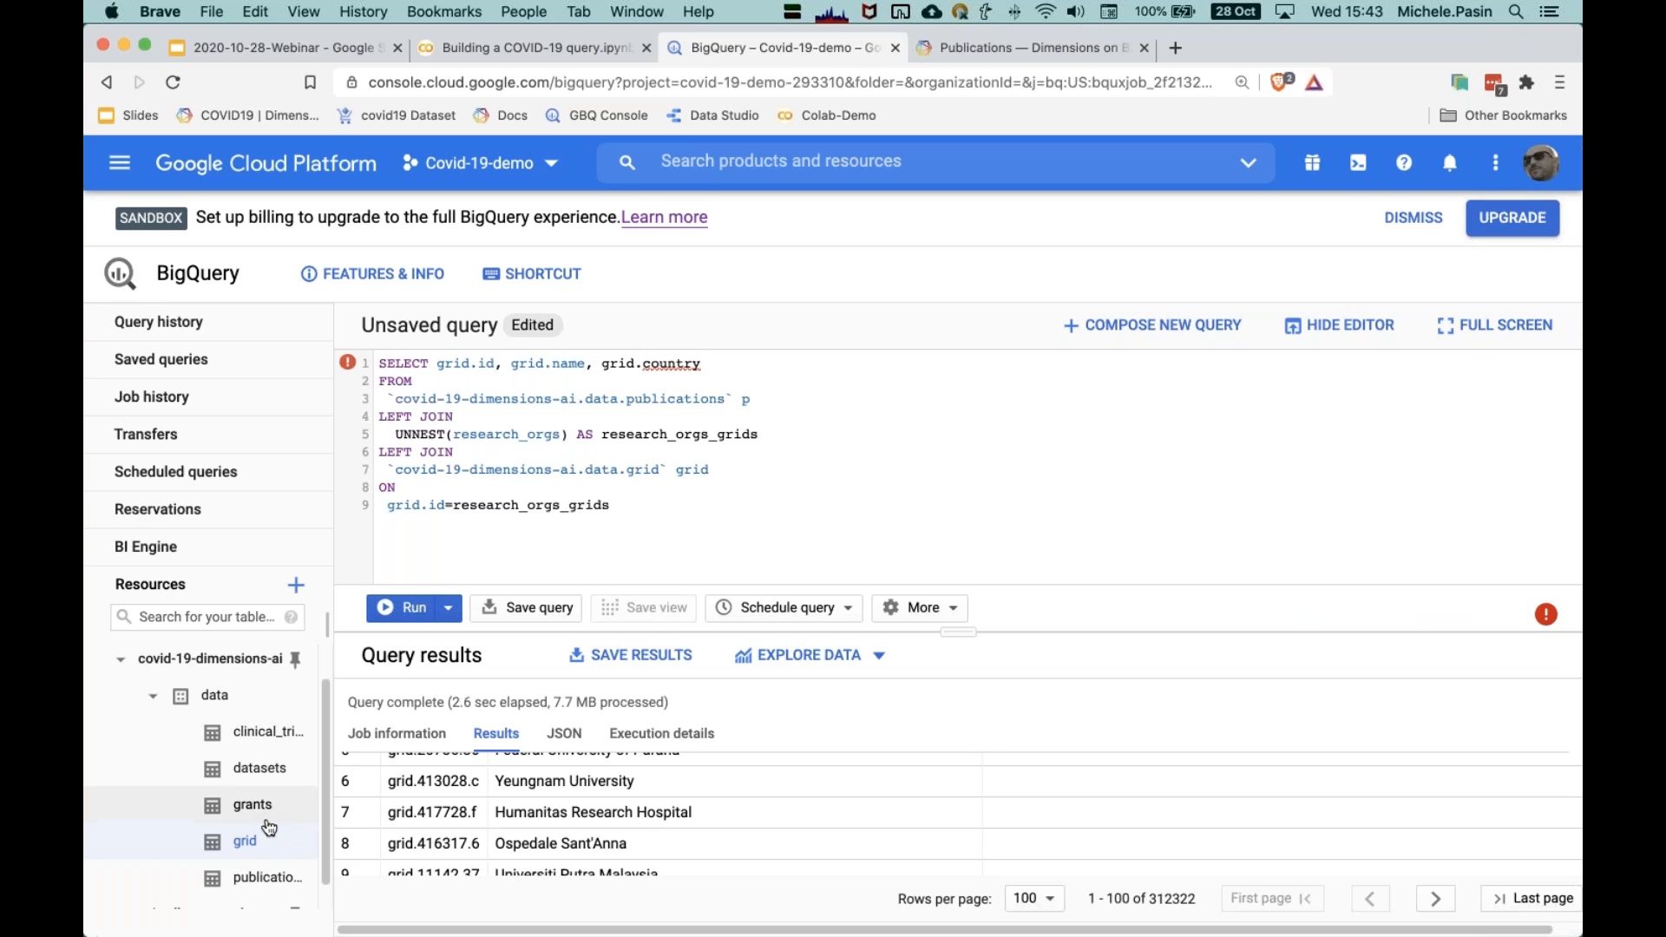
Step: Look through the grid table's schema for the country field
left_click(246, 841)
scroll(527, 840, "down", 3)
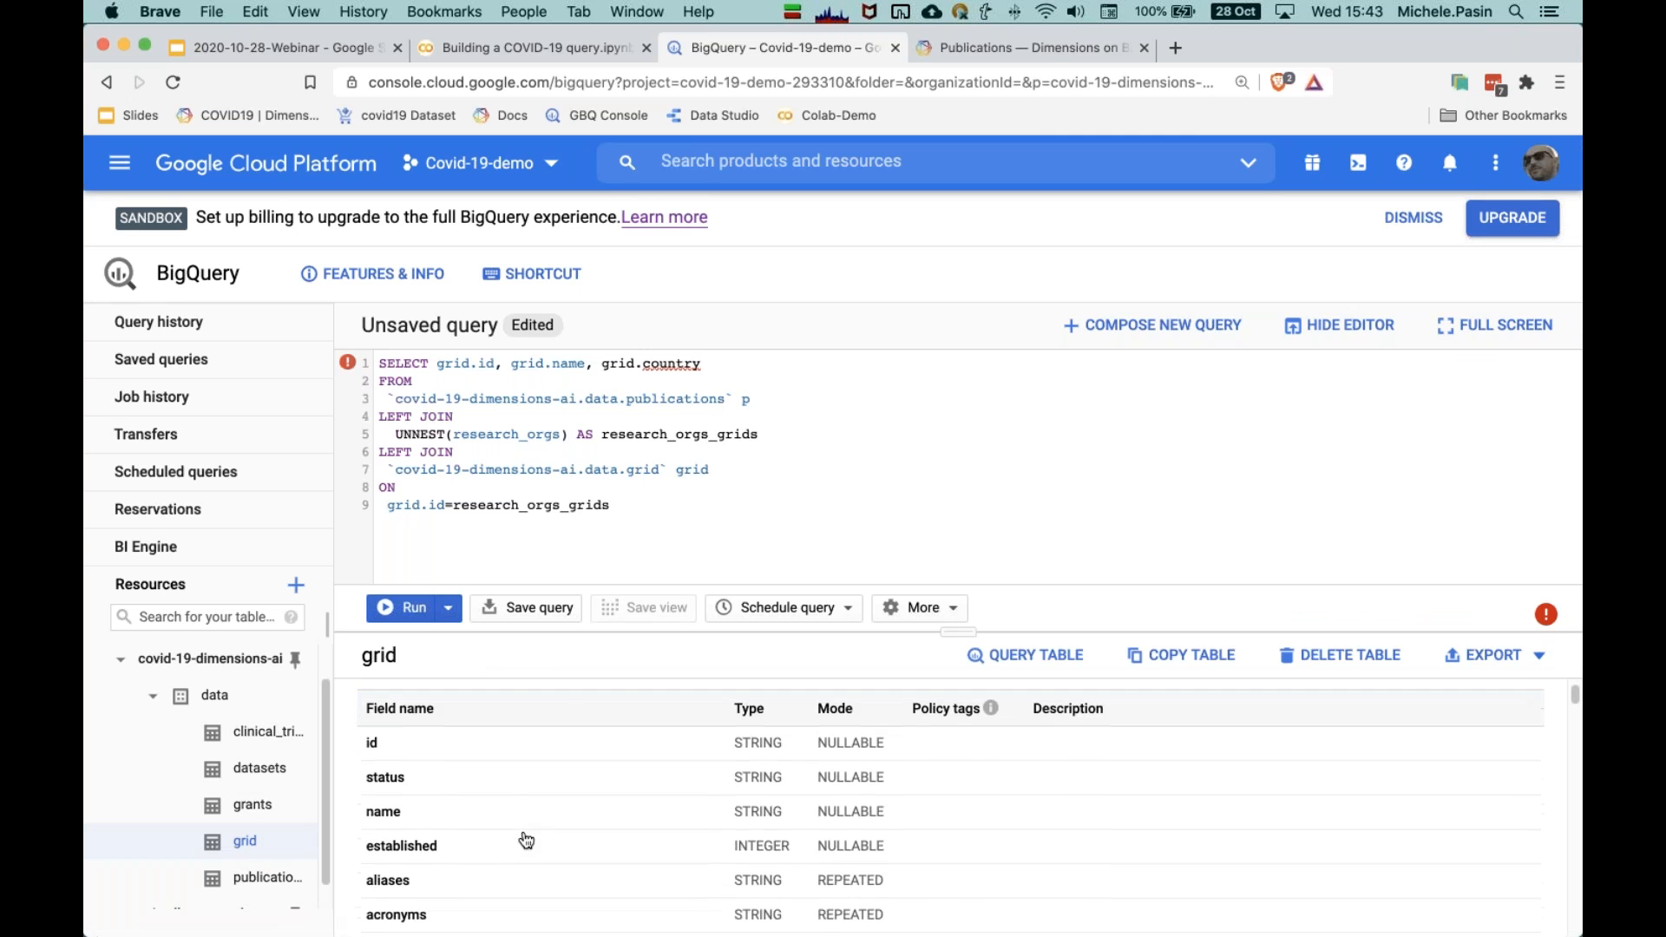
scroll(527, 840, "down", 10)
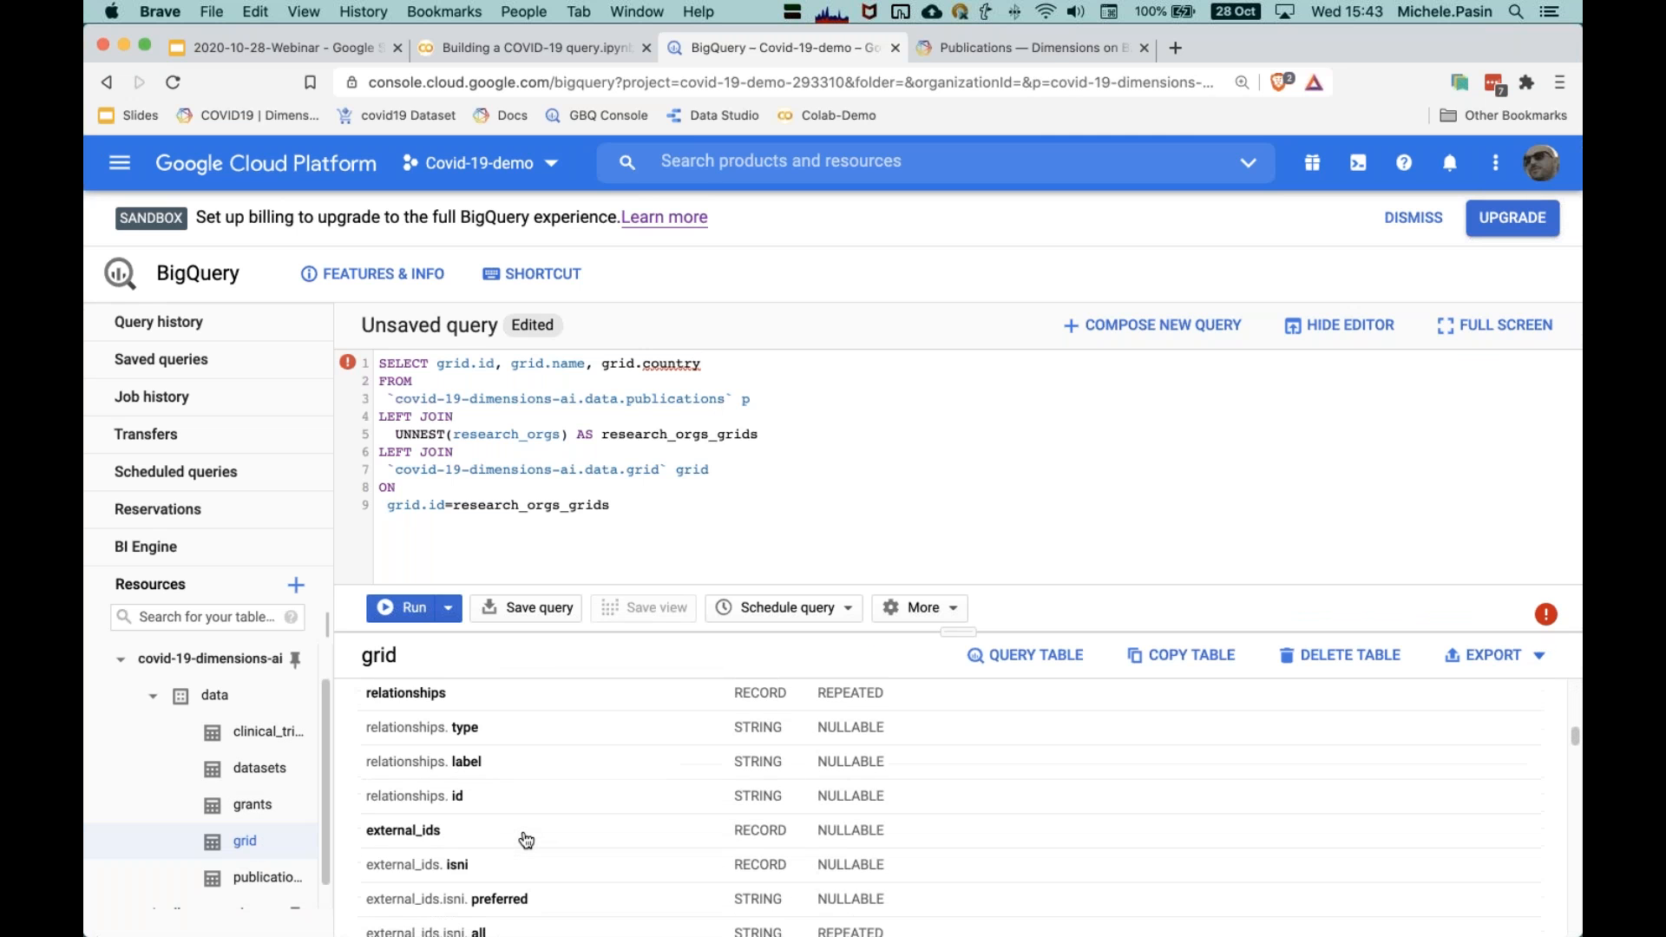
scroll(527, 839, "down", 10)
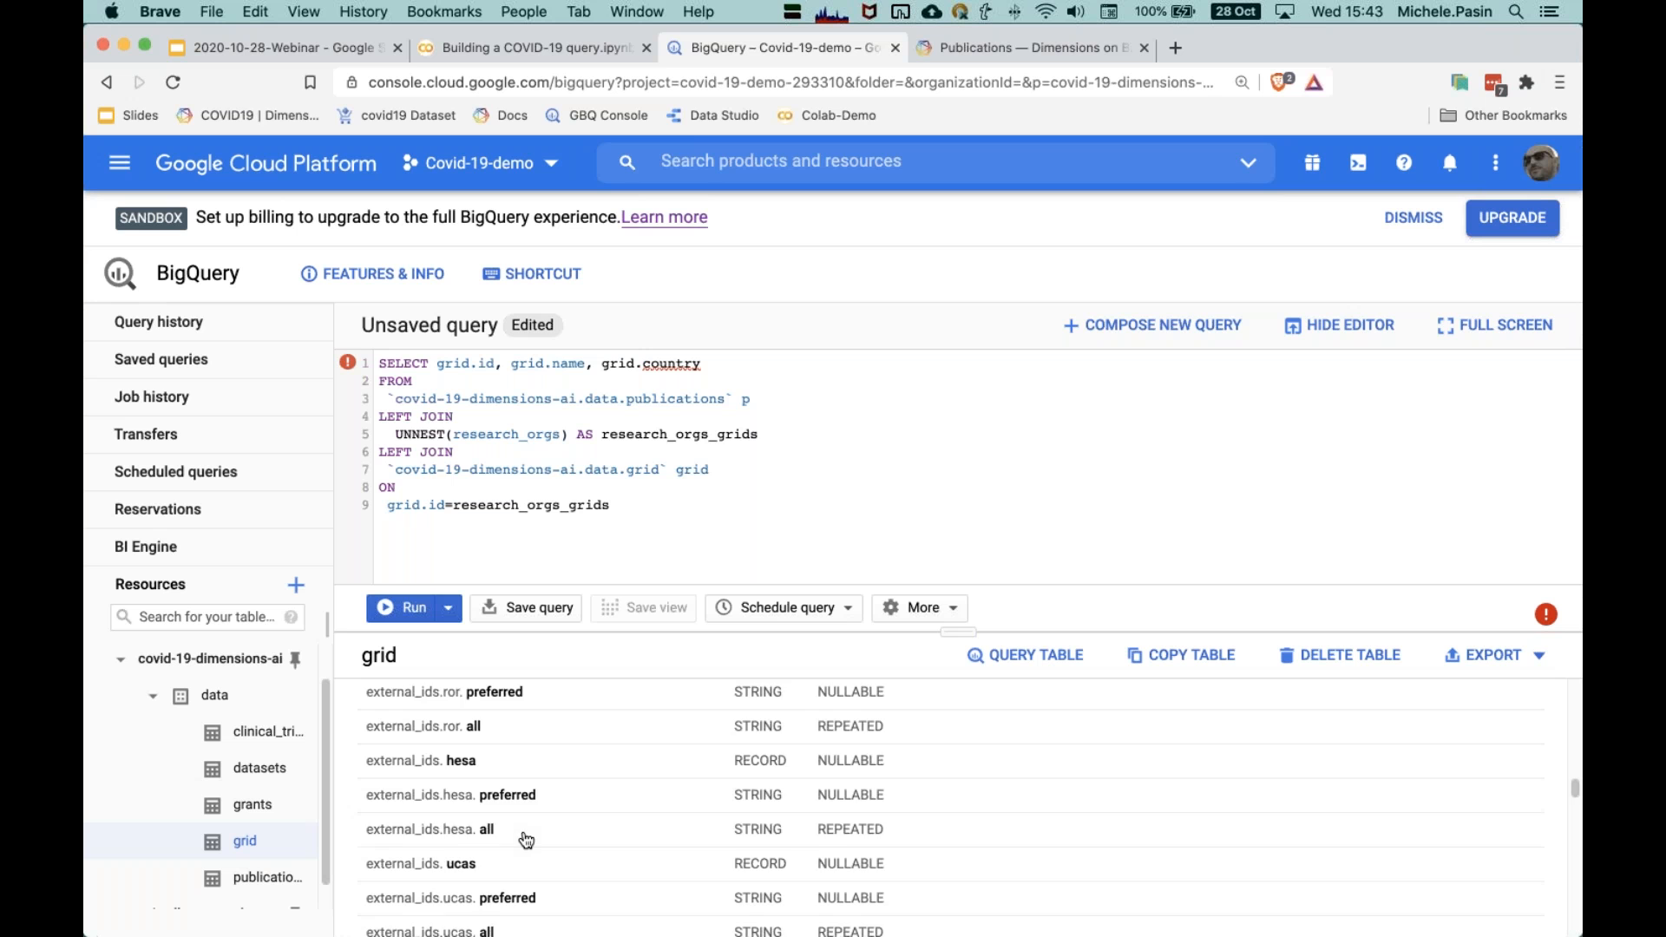
scroll(526, 840, "down", 1)
scroll(526, 840, "up", 3)
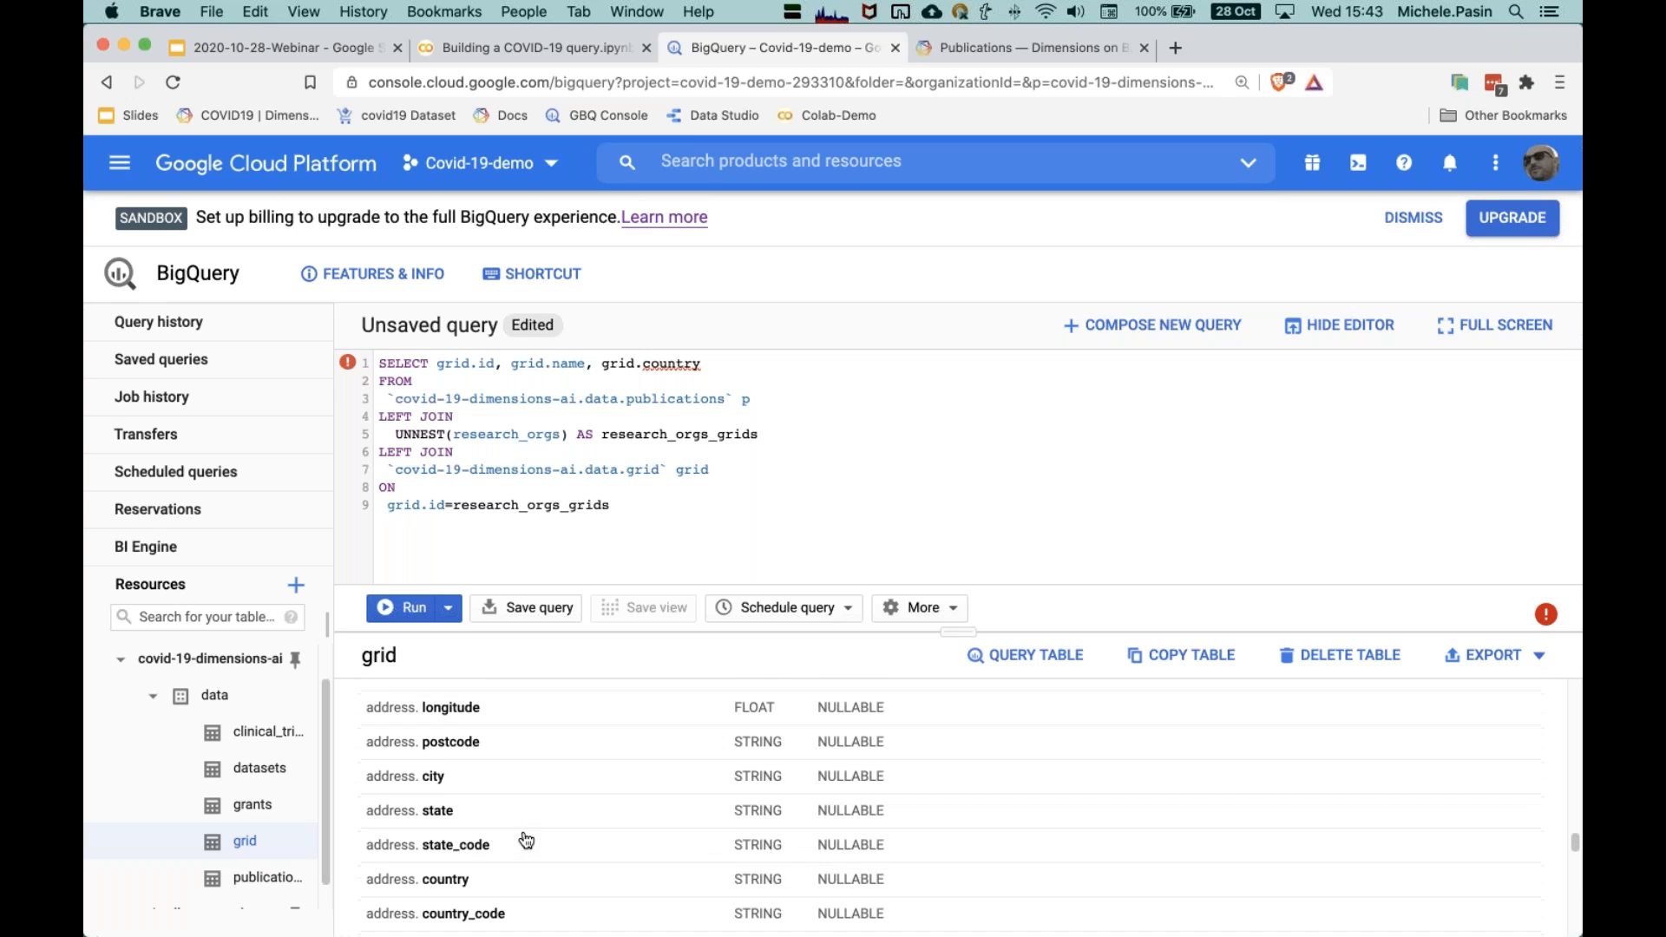
scroll(526, 840, "up", 2)
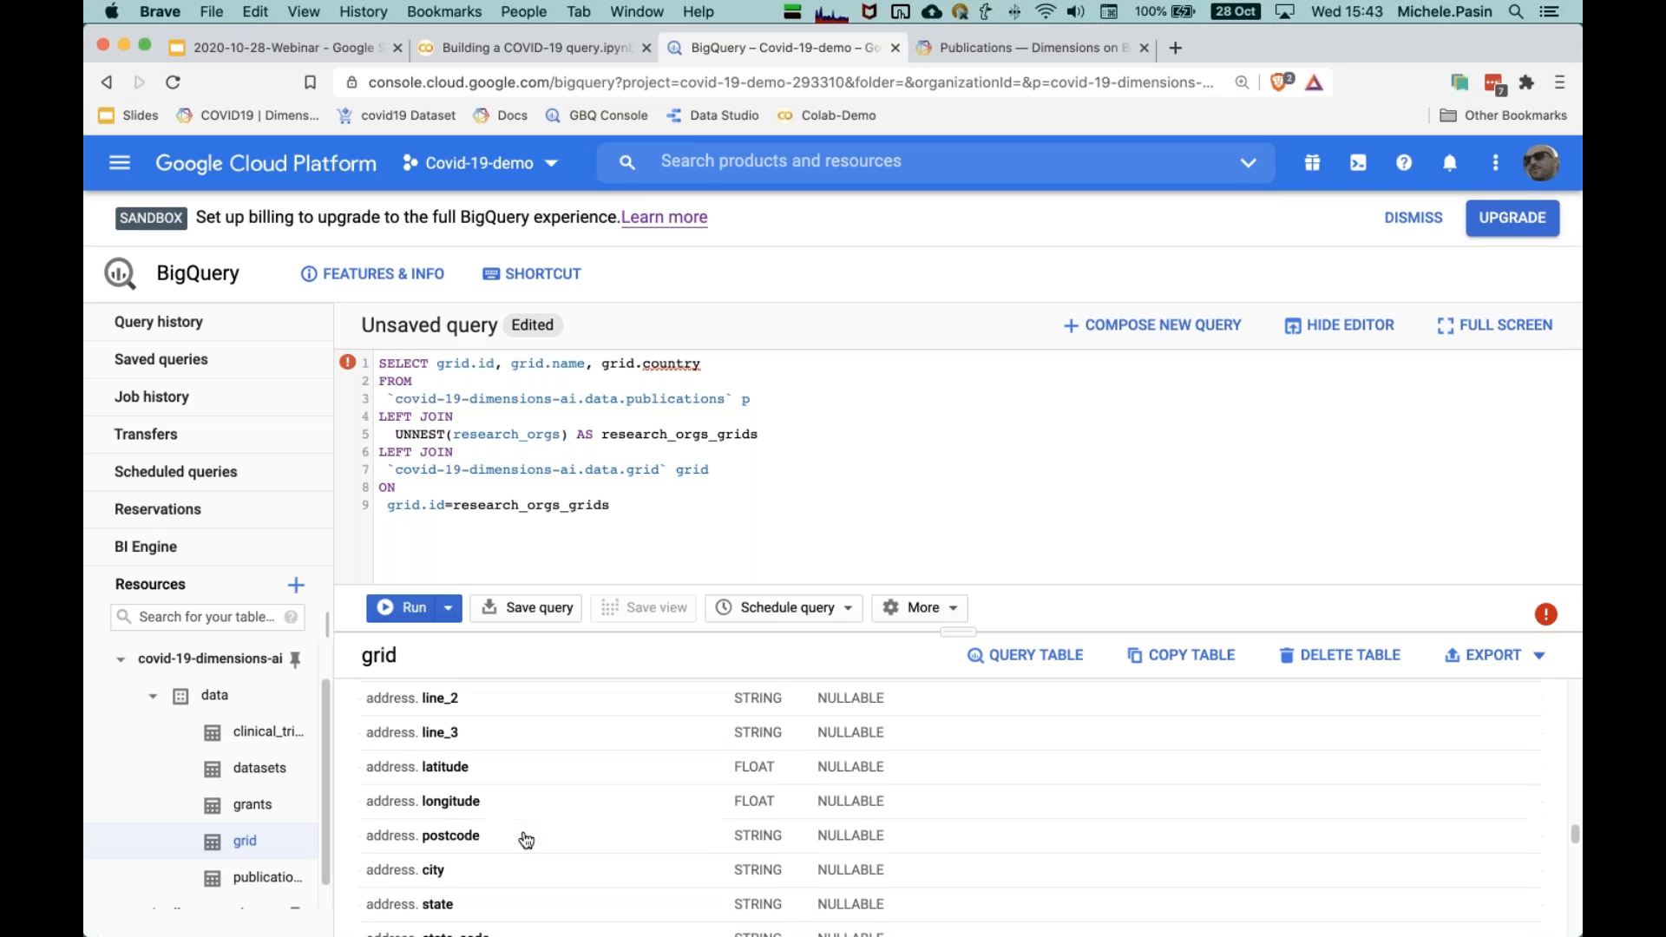
scroll(526, 840, "down", 5)
Step: Correct the third selected column to grid.address.country, run the query and view the results
double_click(668, 365)
type("address.couynt")
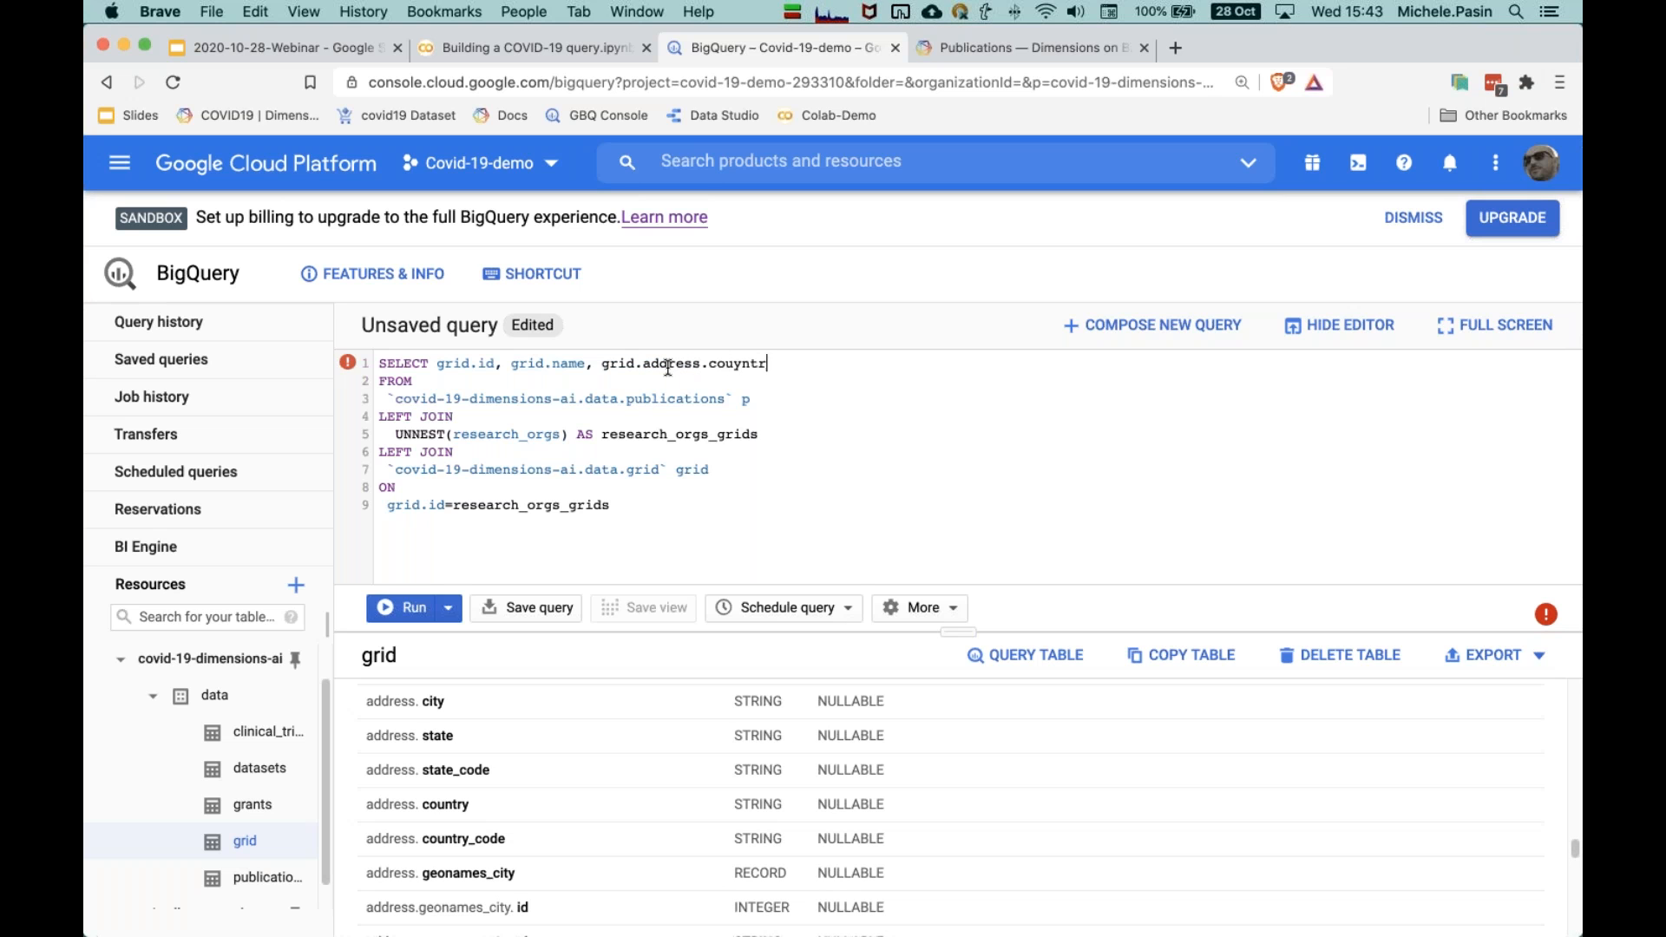
type("ntry")
key("super+Return")
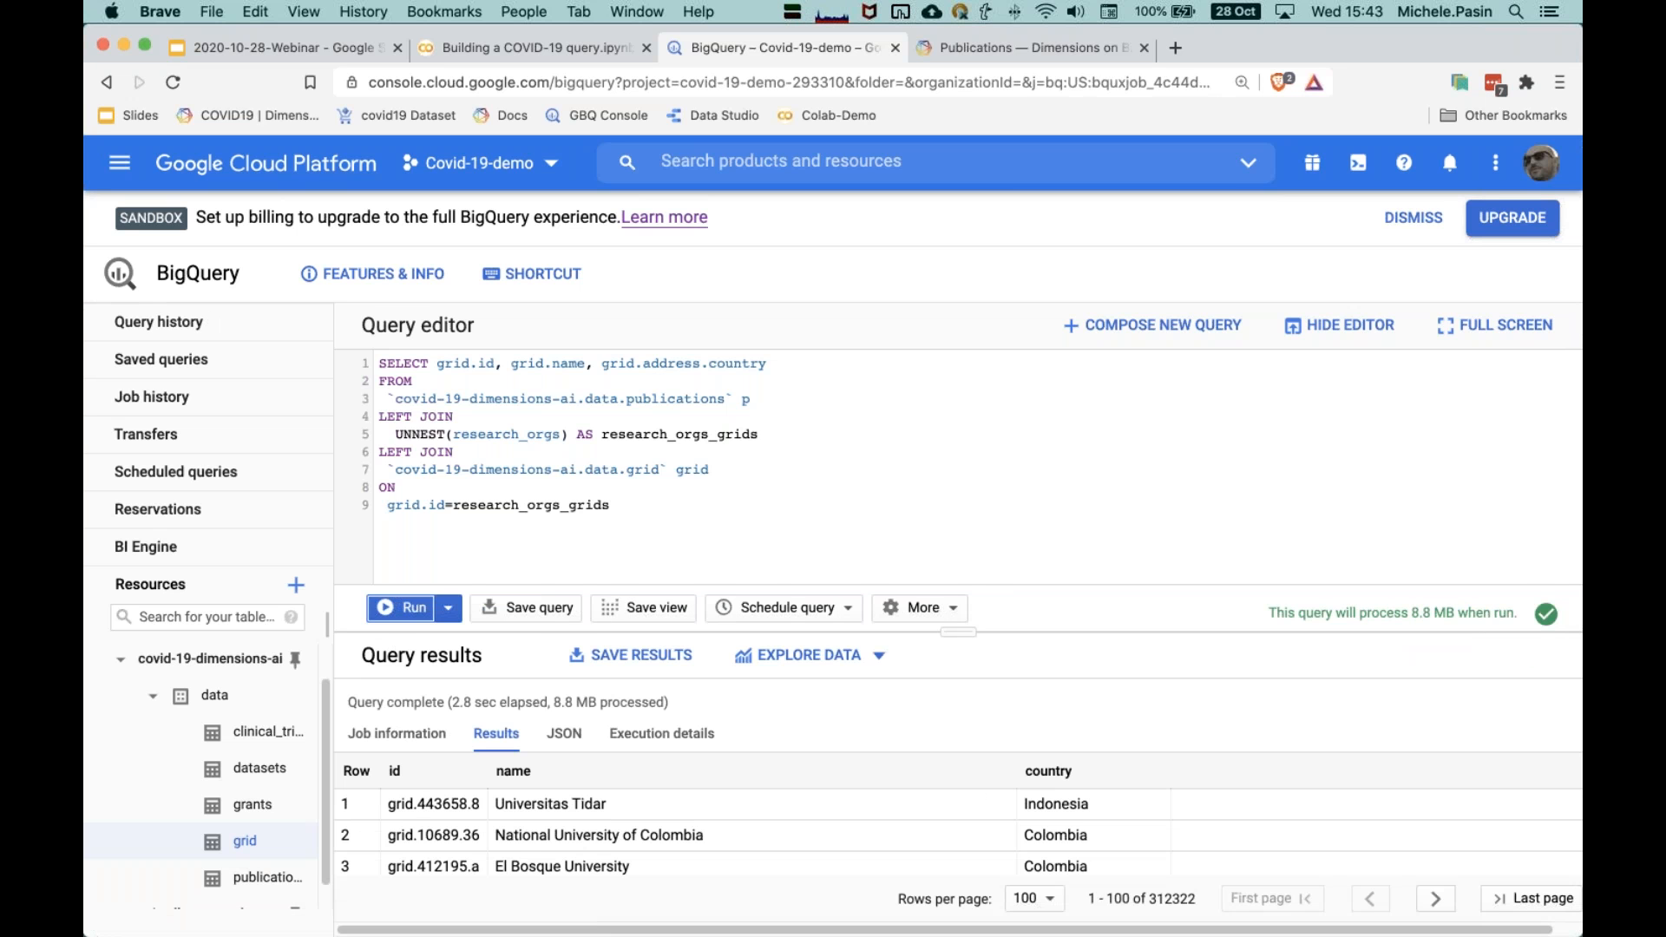
scroll(1057, 803, "down", 3)
scroll(1056, 795, "up", 3)
Step: Switch to the Building a COVID-19 query notebook and review the combined main query's research_orgs UNNEST, grid join and grid field lines
left_click(529, 46)
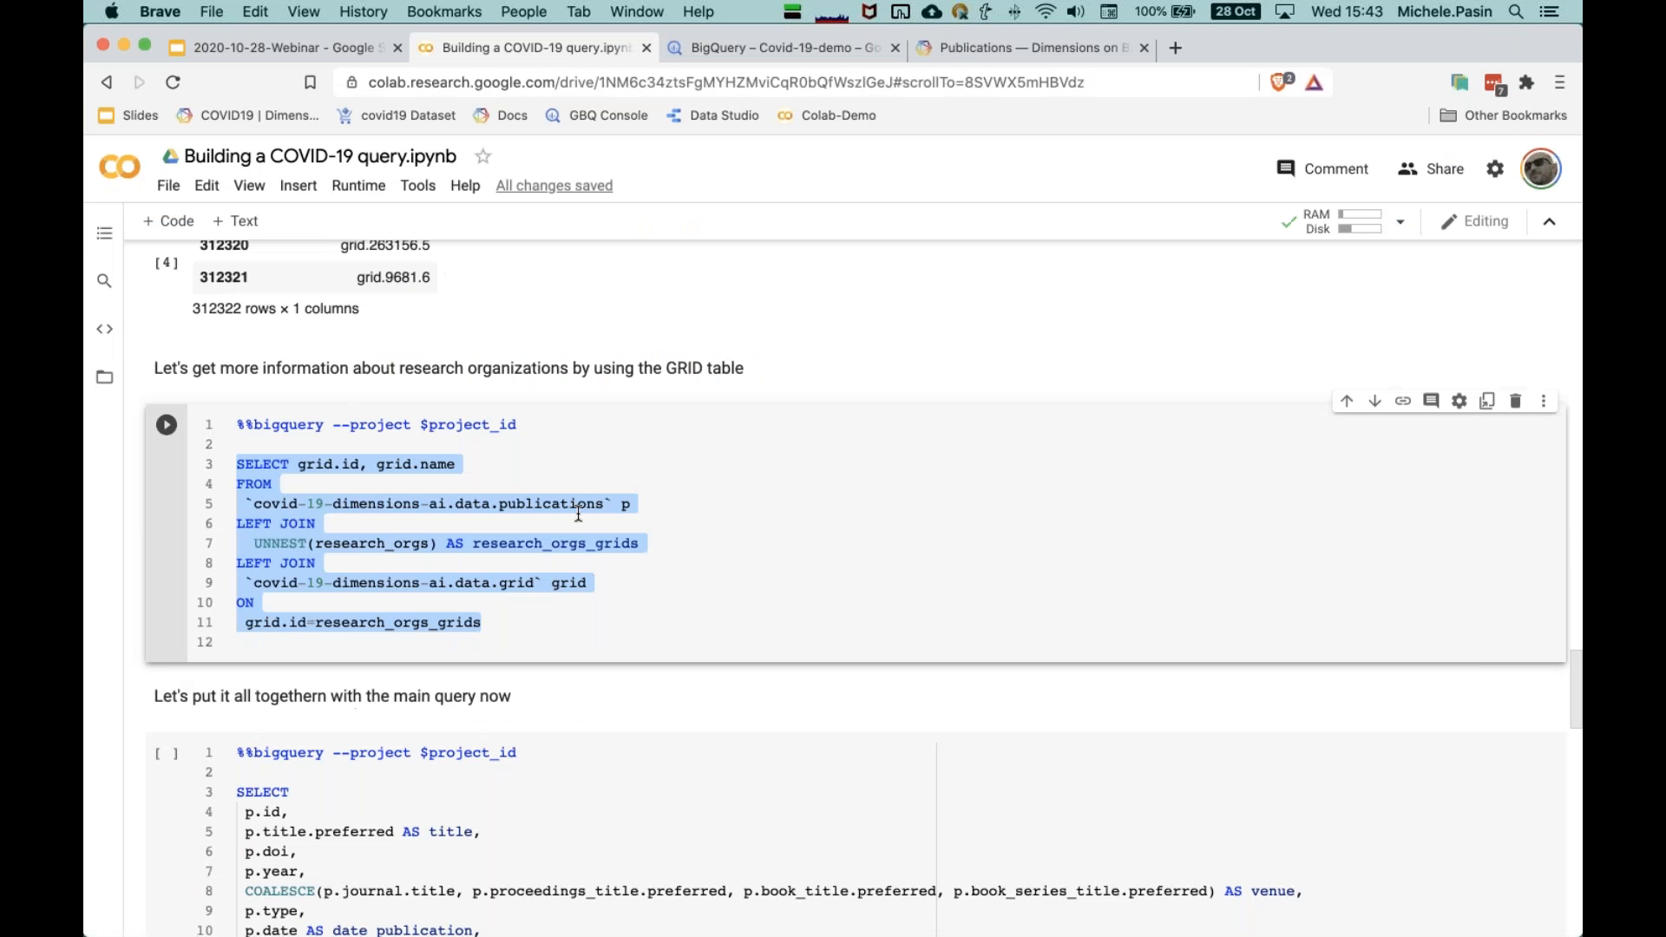
left_click(576, 497)
scroll(564, 512, "down", 5)
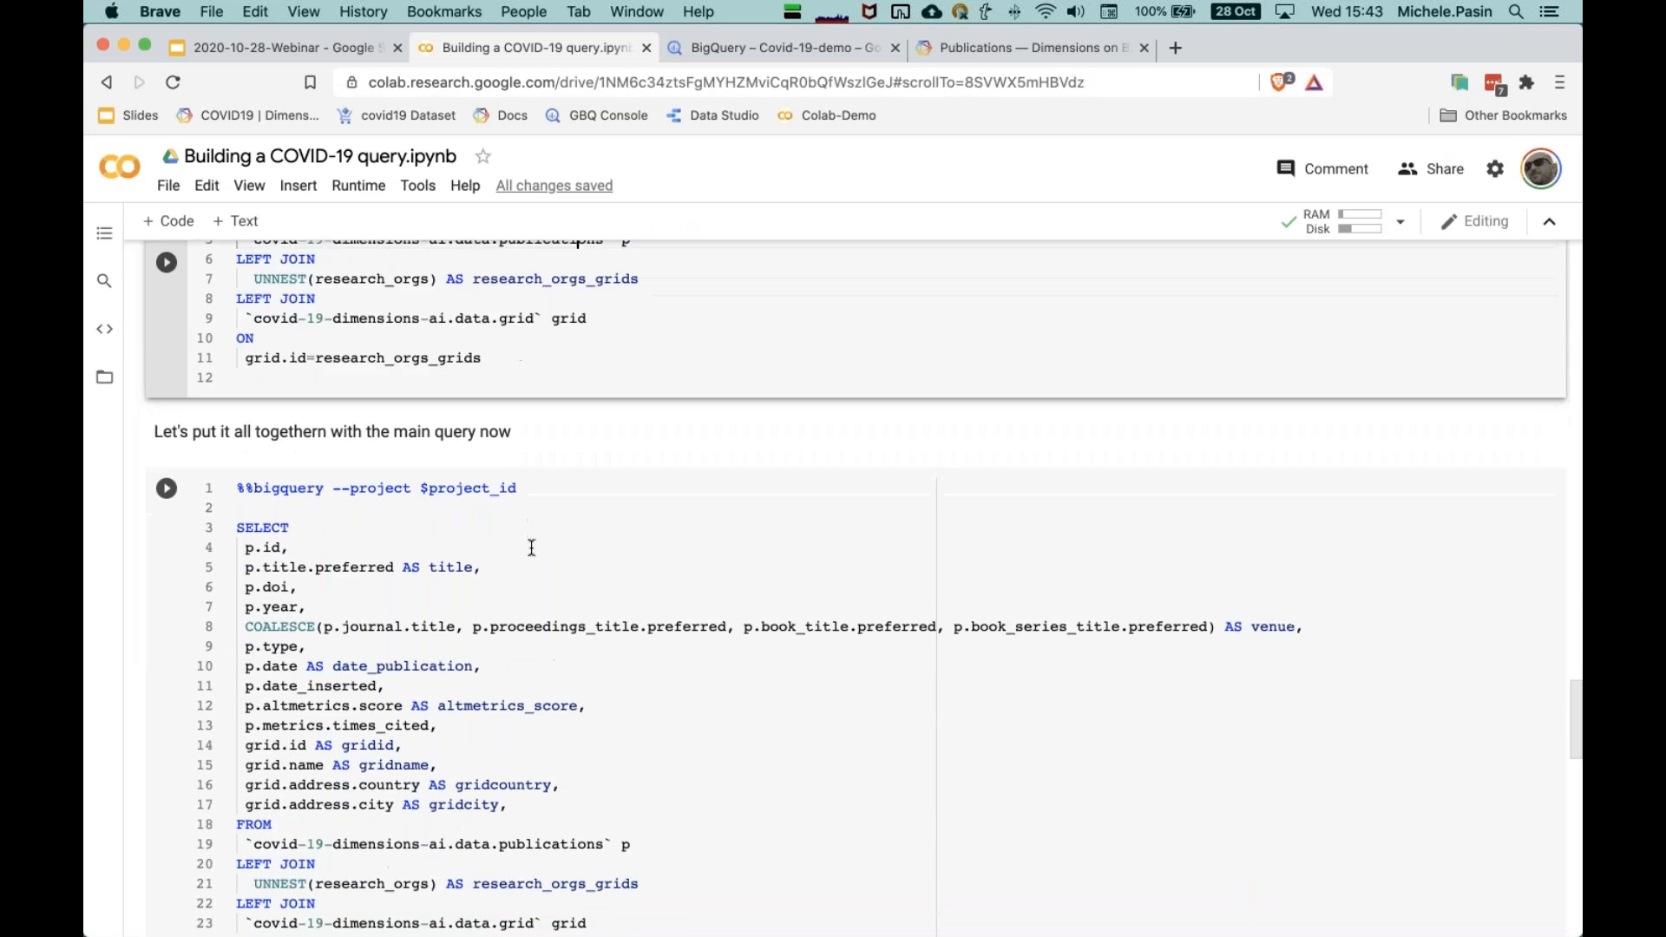
left_click(467, 828)
left_click_drag(315, 494, 237, 311)
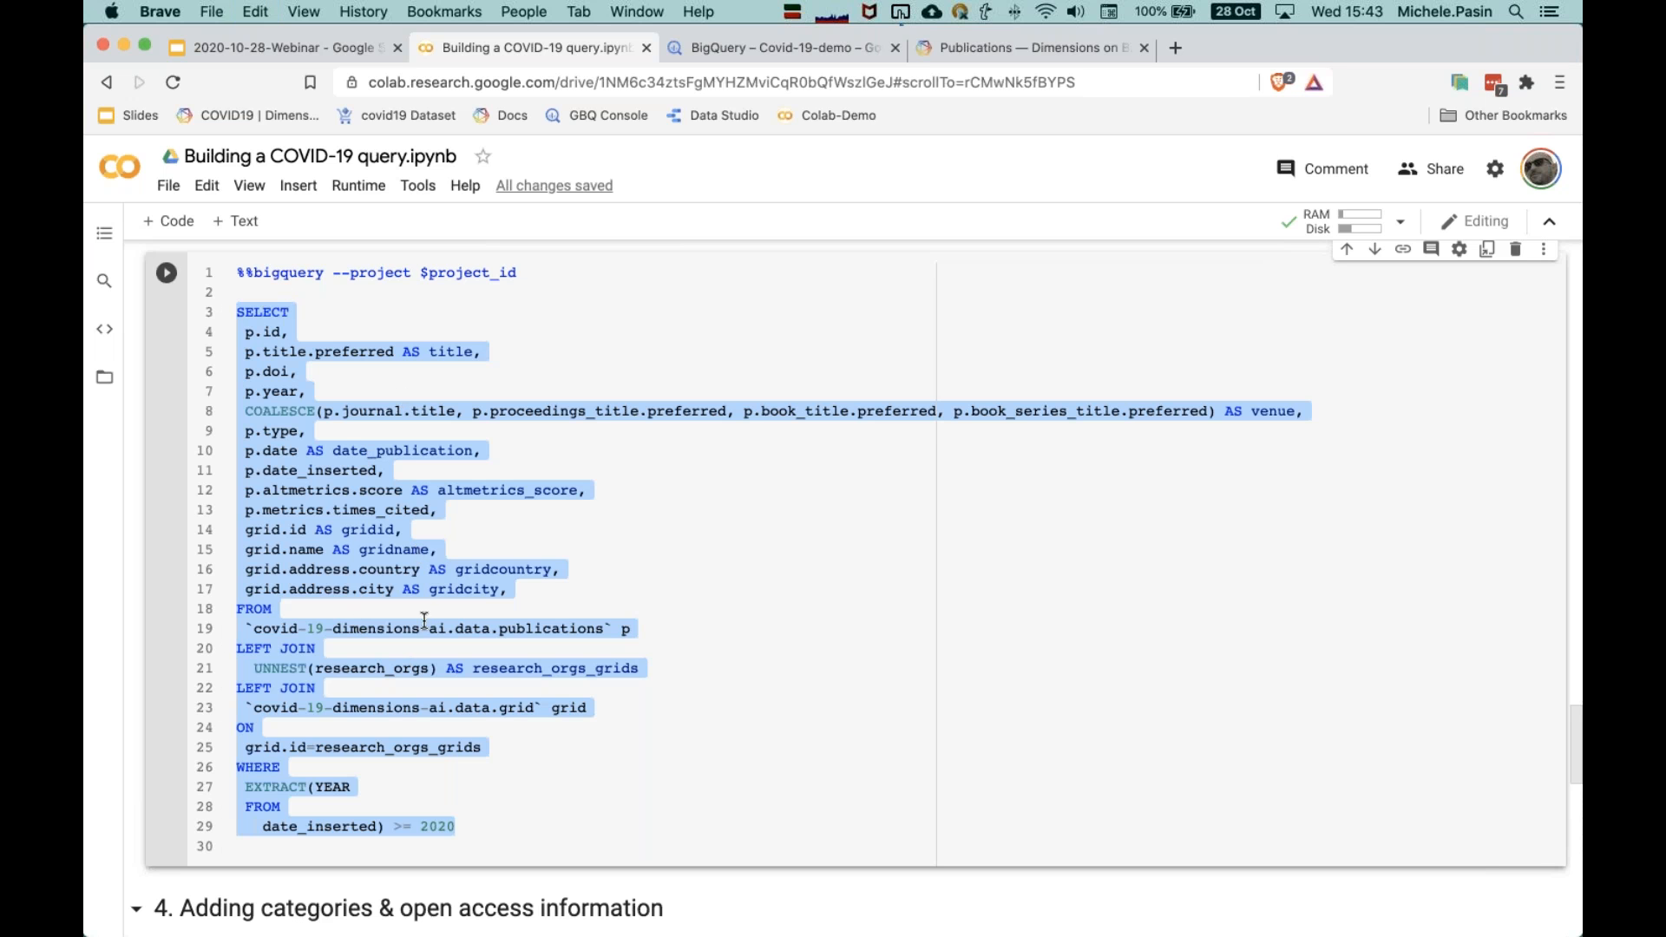
left_click(524, 610)
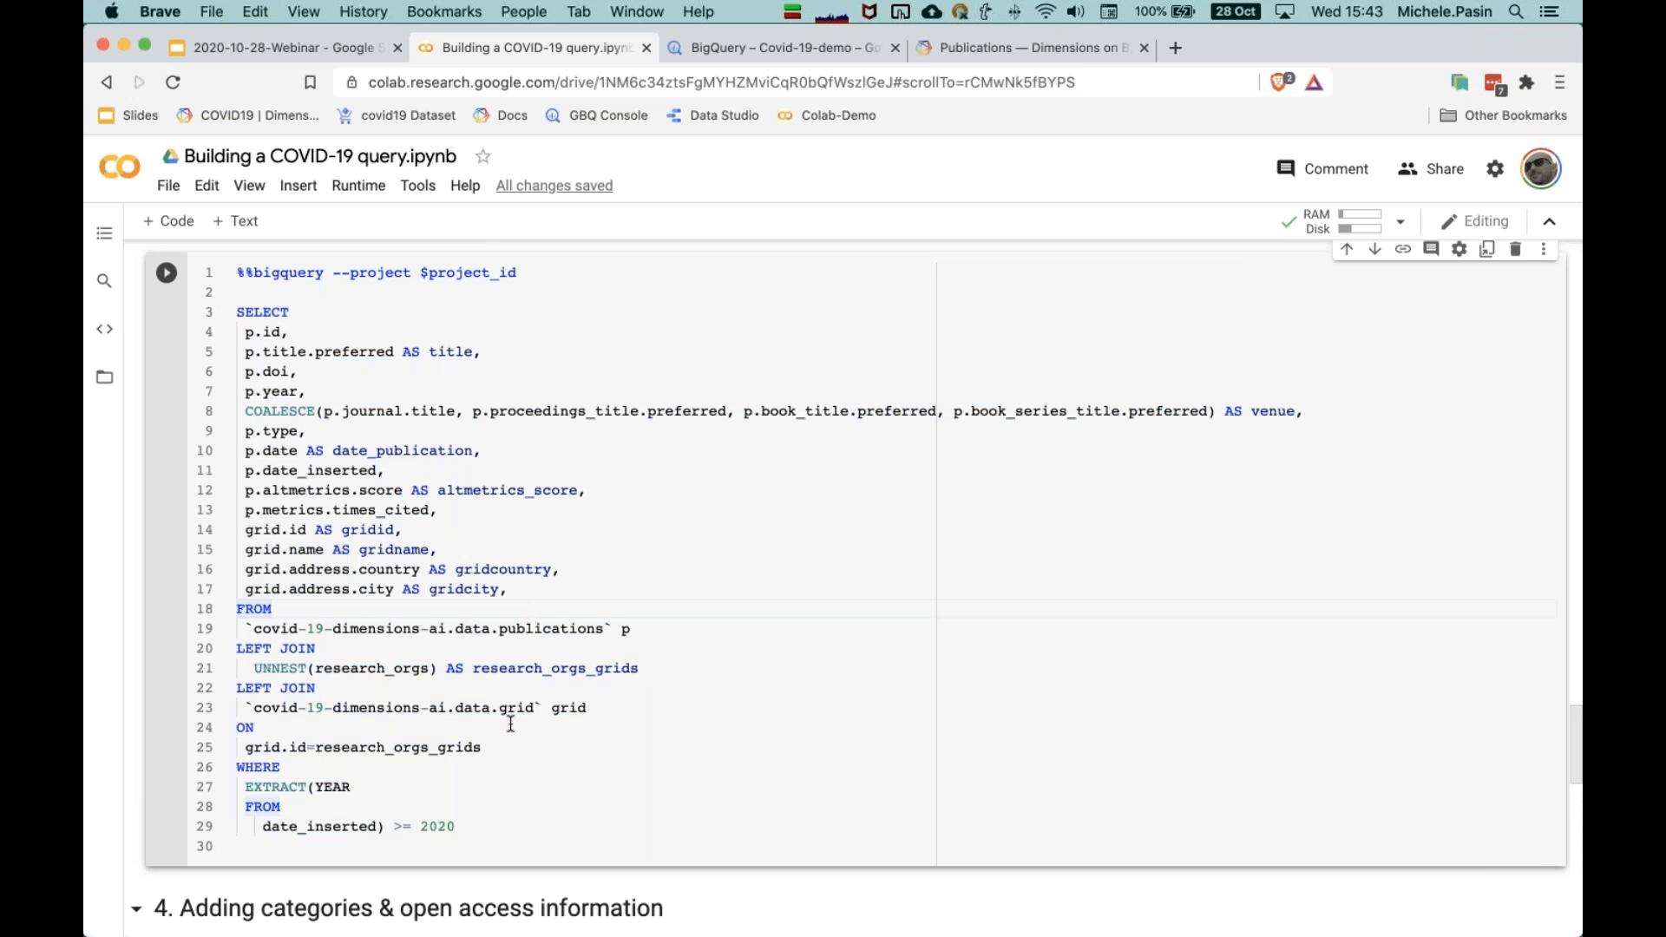
left_click_drag(642, 668, 262, 668)
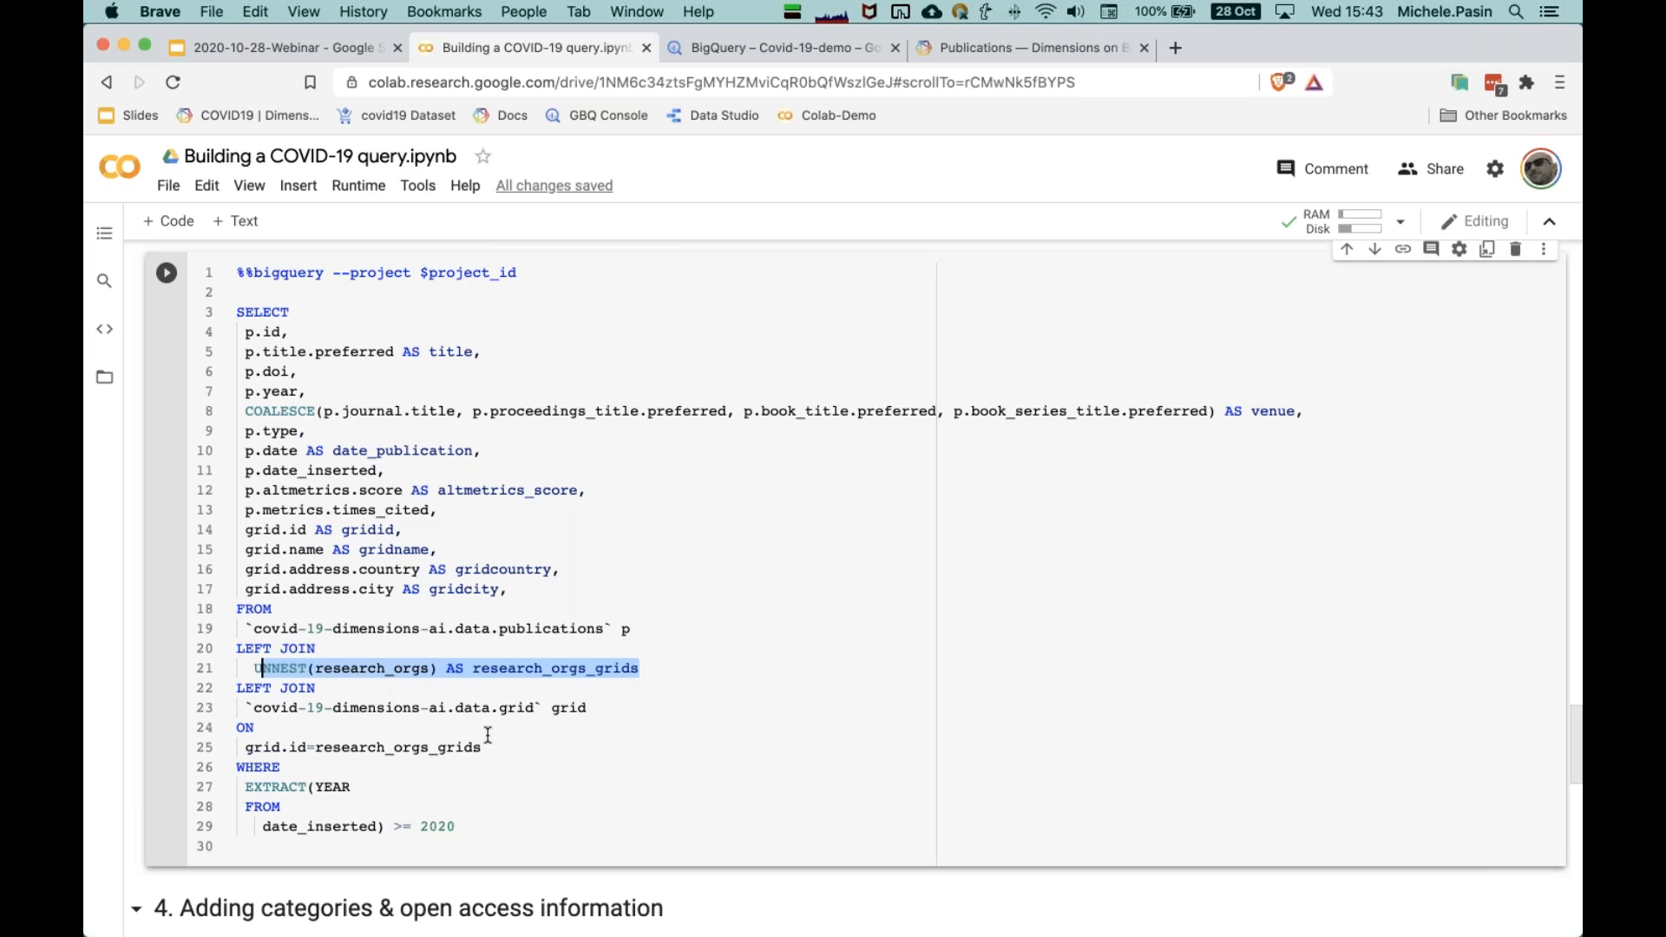
left_click(487, 732)
left_click_drag(602, 711, 250, 707)
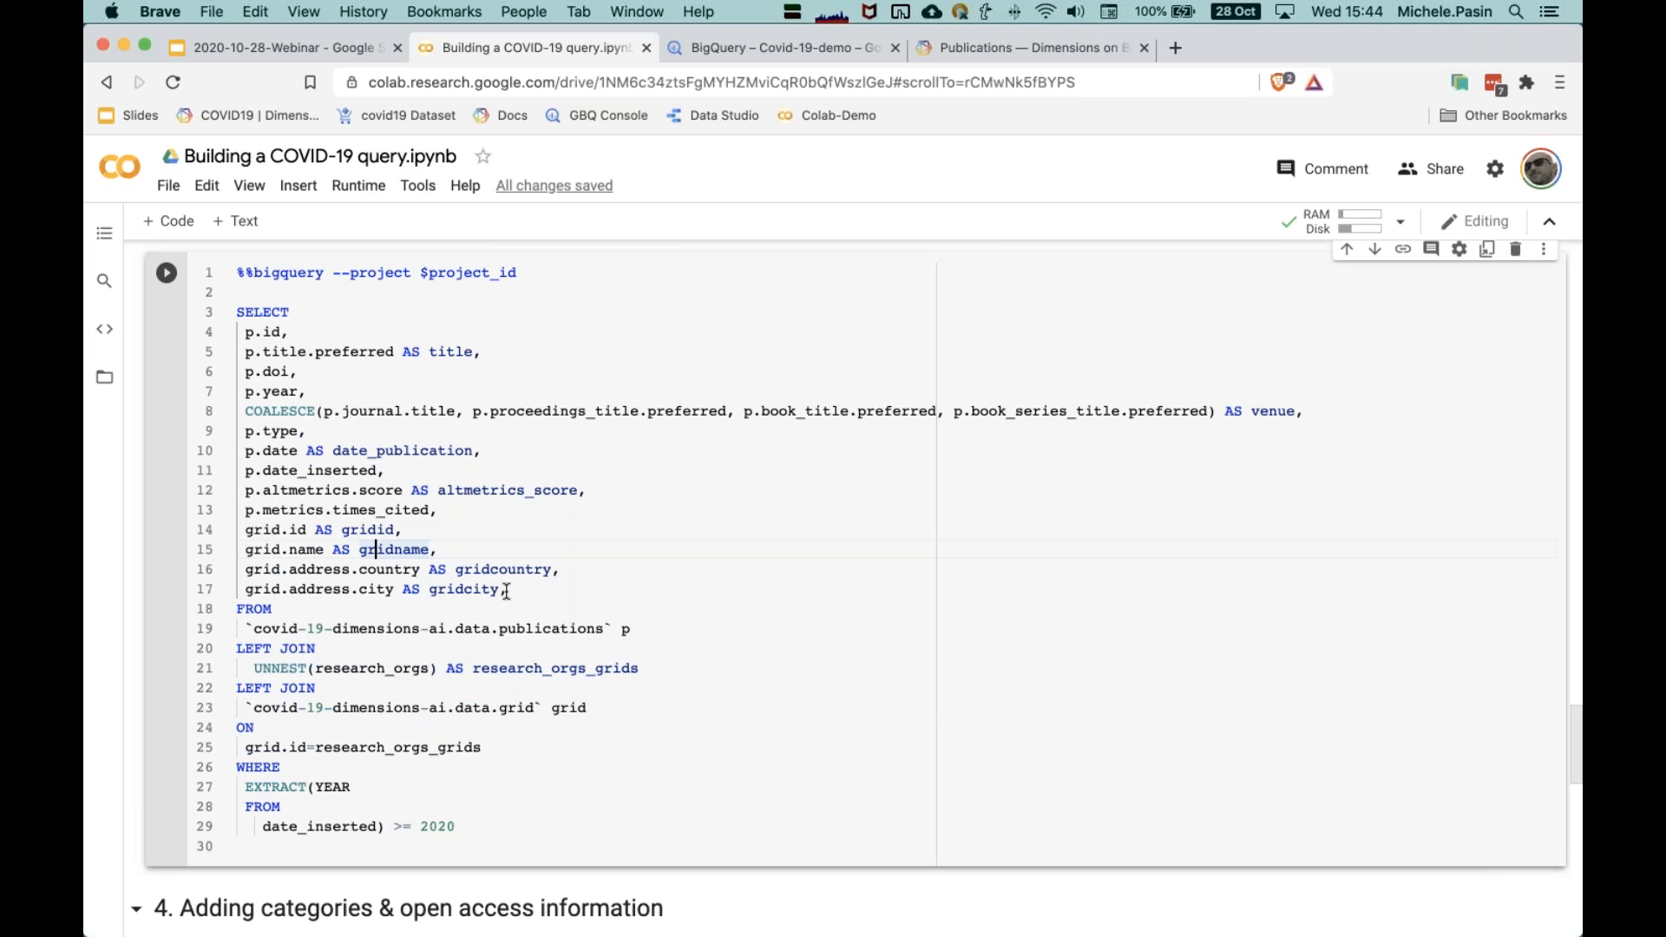
left_click_drag(526, 608, 227, 545)
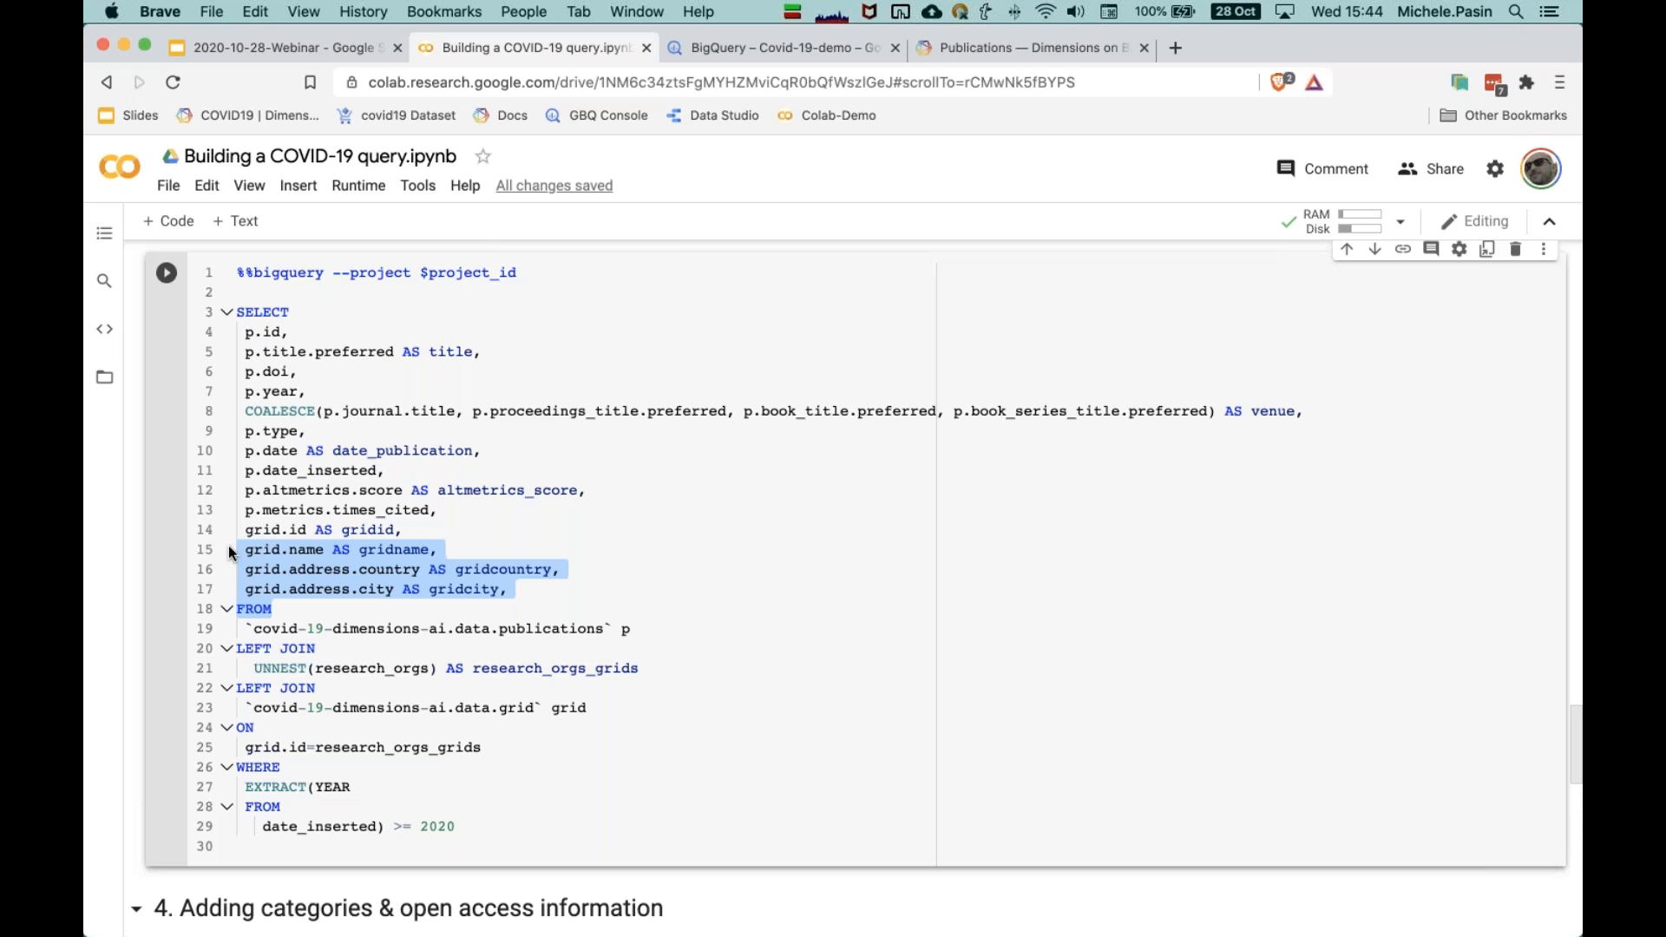
left_click(350, 568)
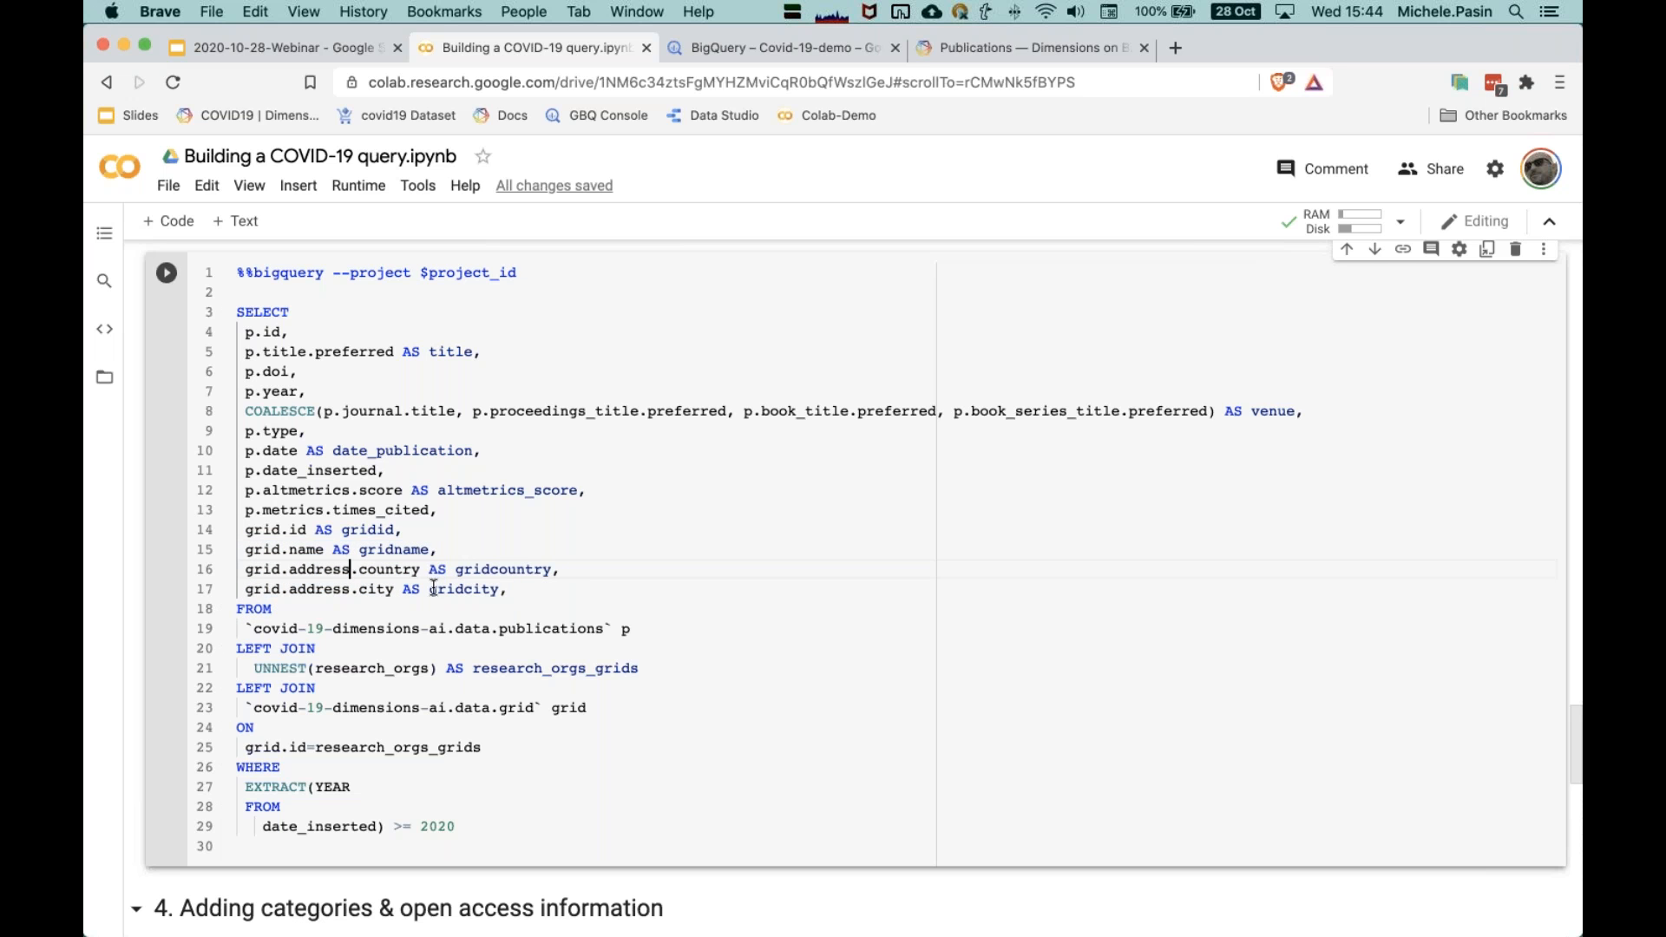
Step: Copy the notebook's combined query from SELECT through >= 2020, paste it into the BigQuery editor as the new query and run it
left_click_drag(462, 828, 224, 318)
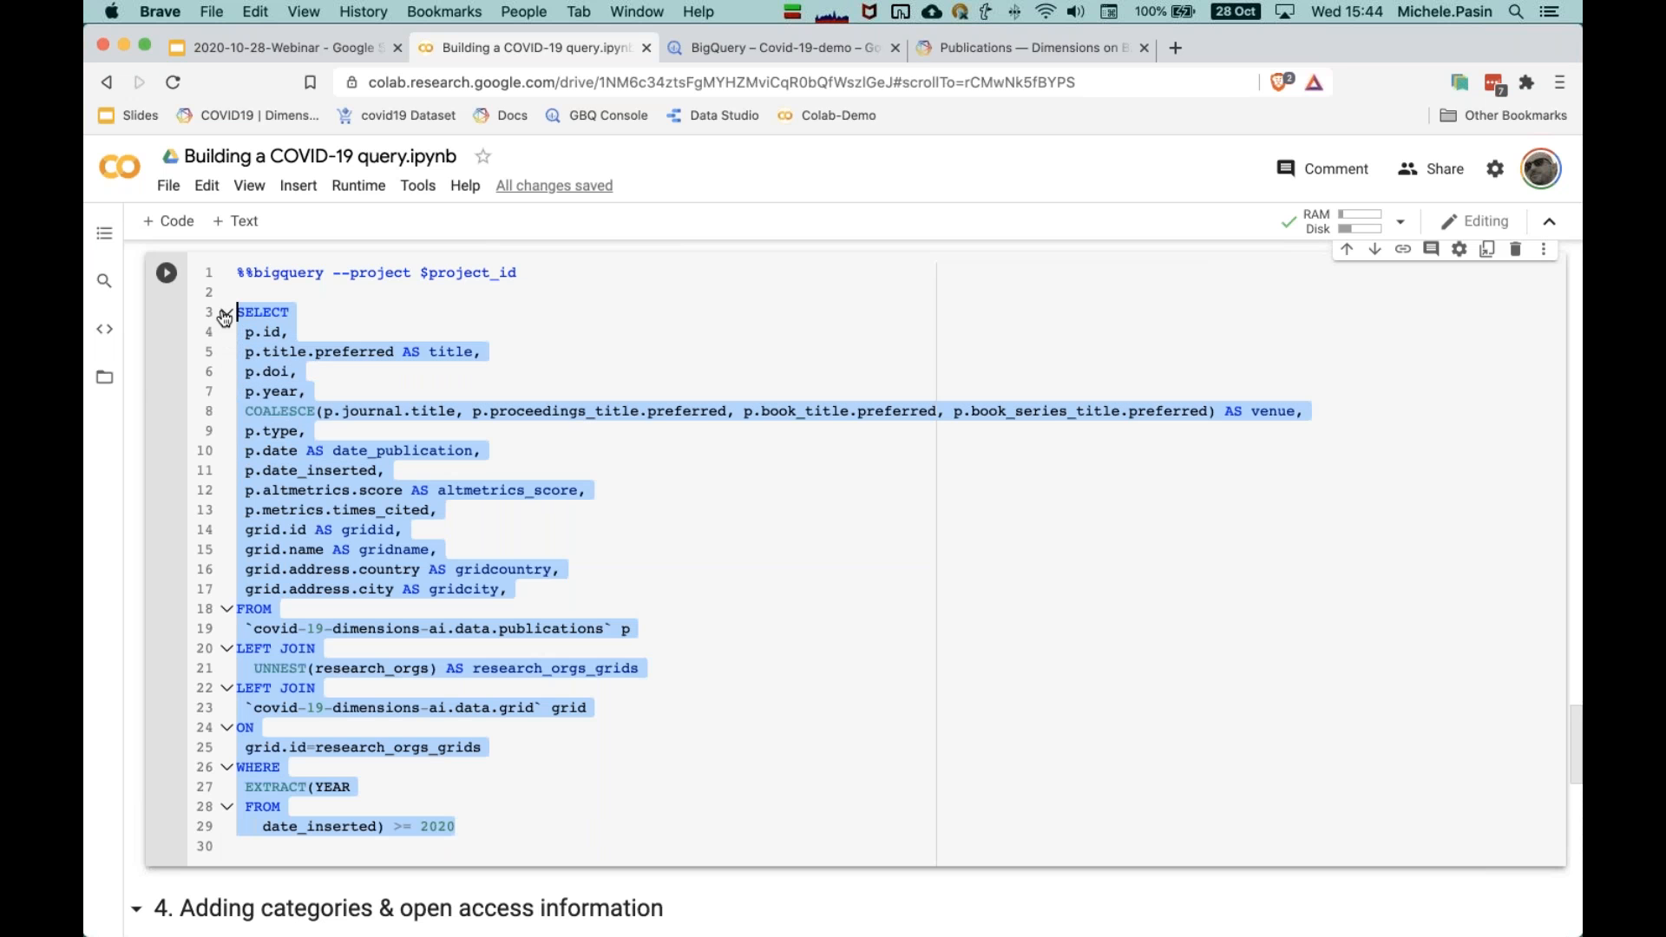
key("super+c")
key("ctrl+Tab")
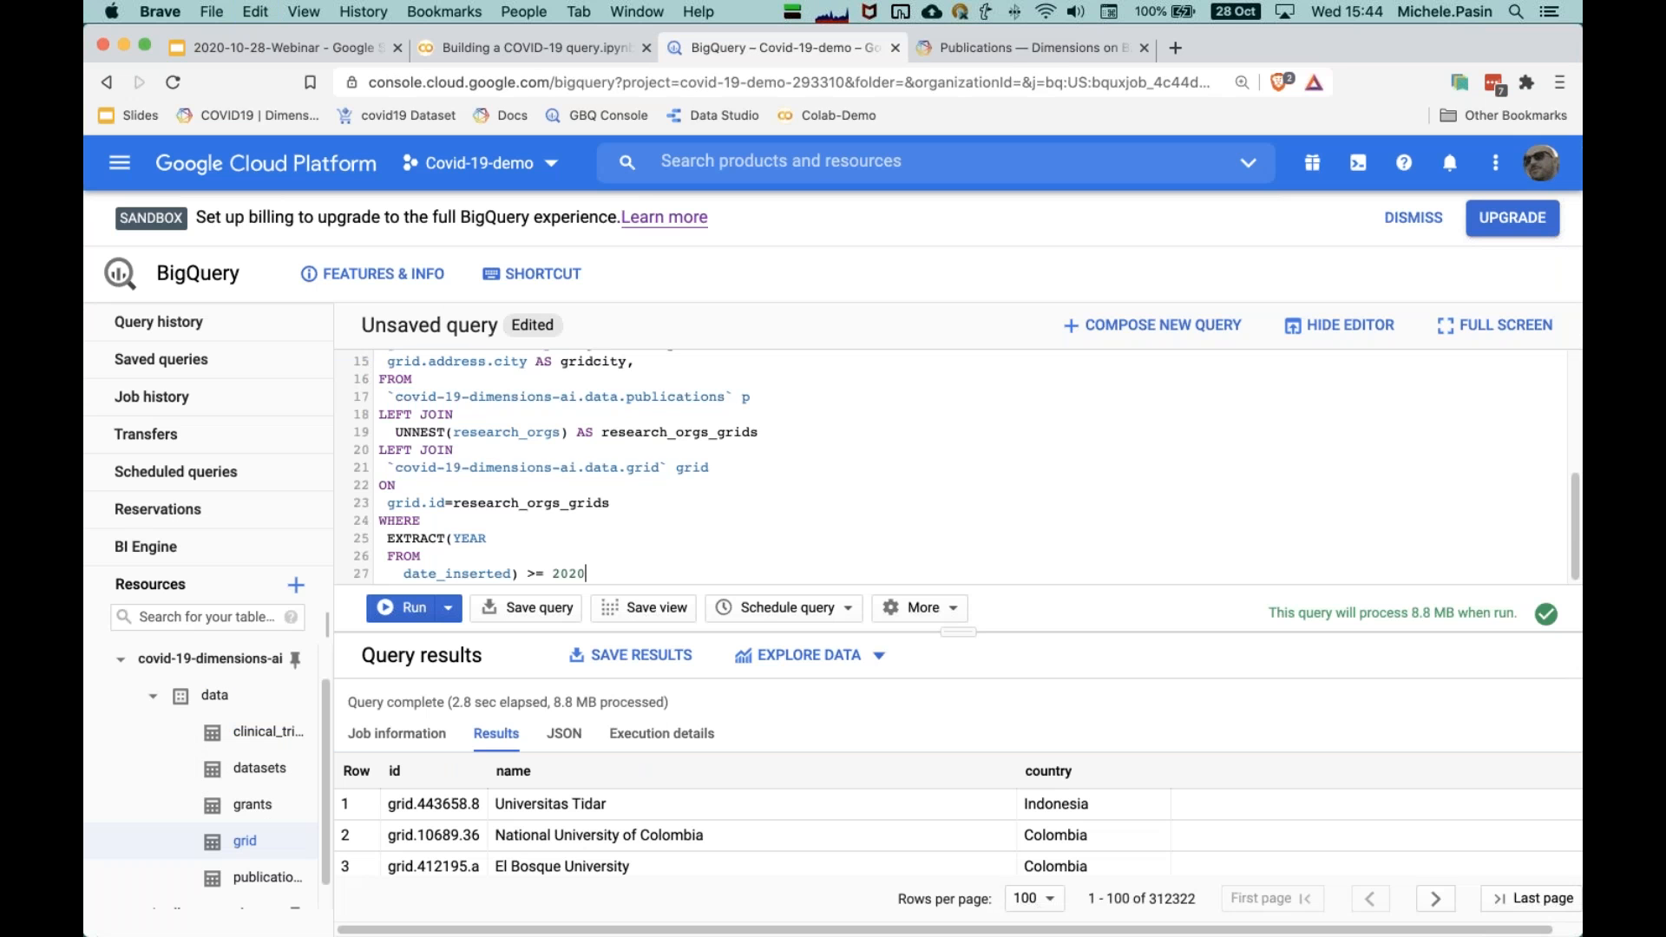
key("super+v")
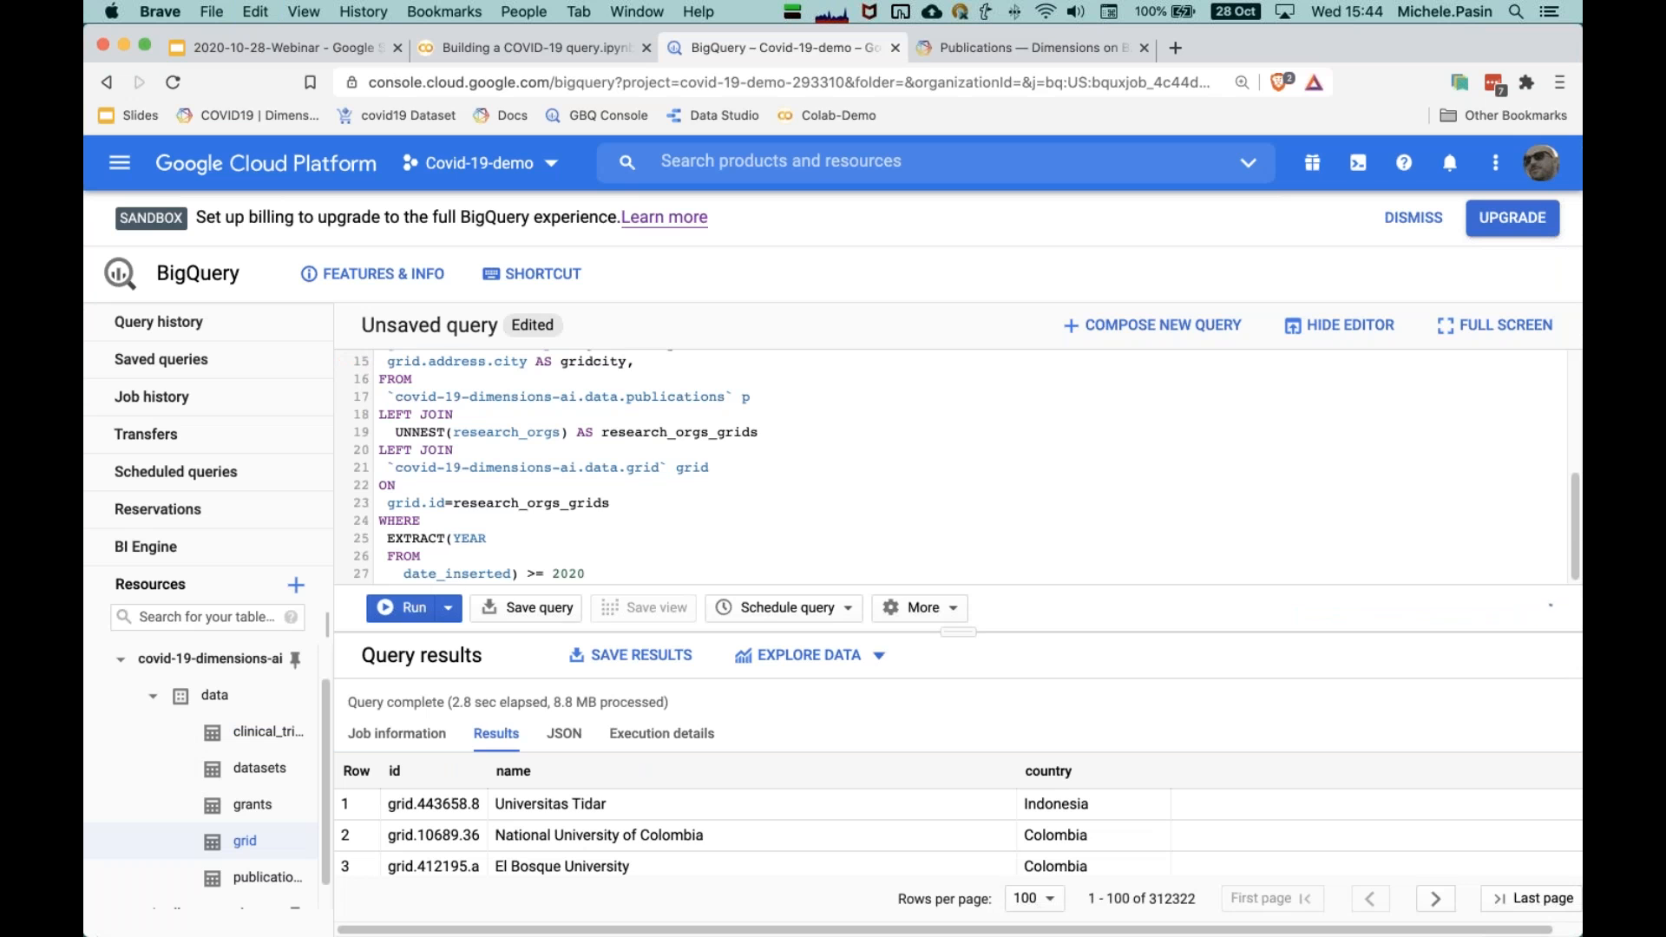
key("super+Return")
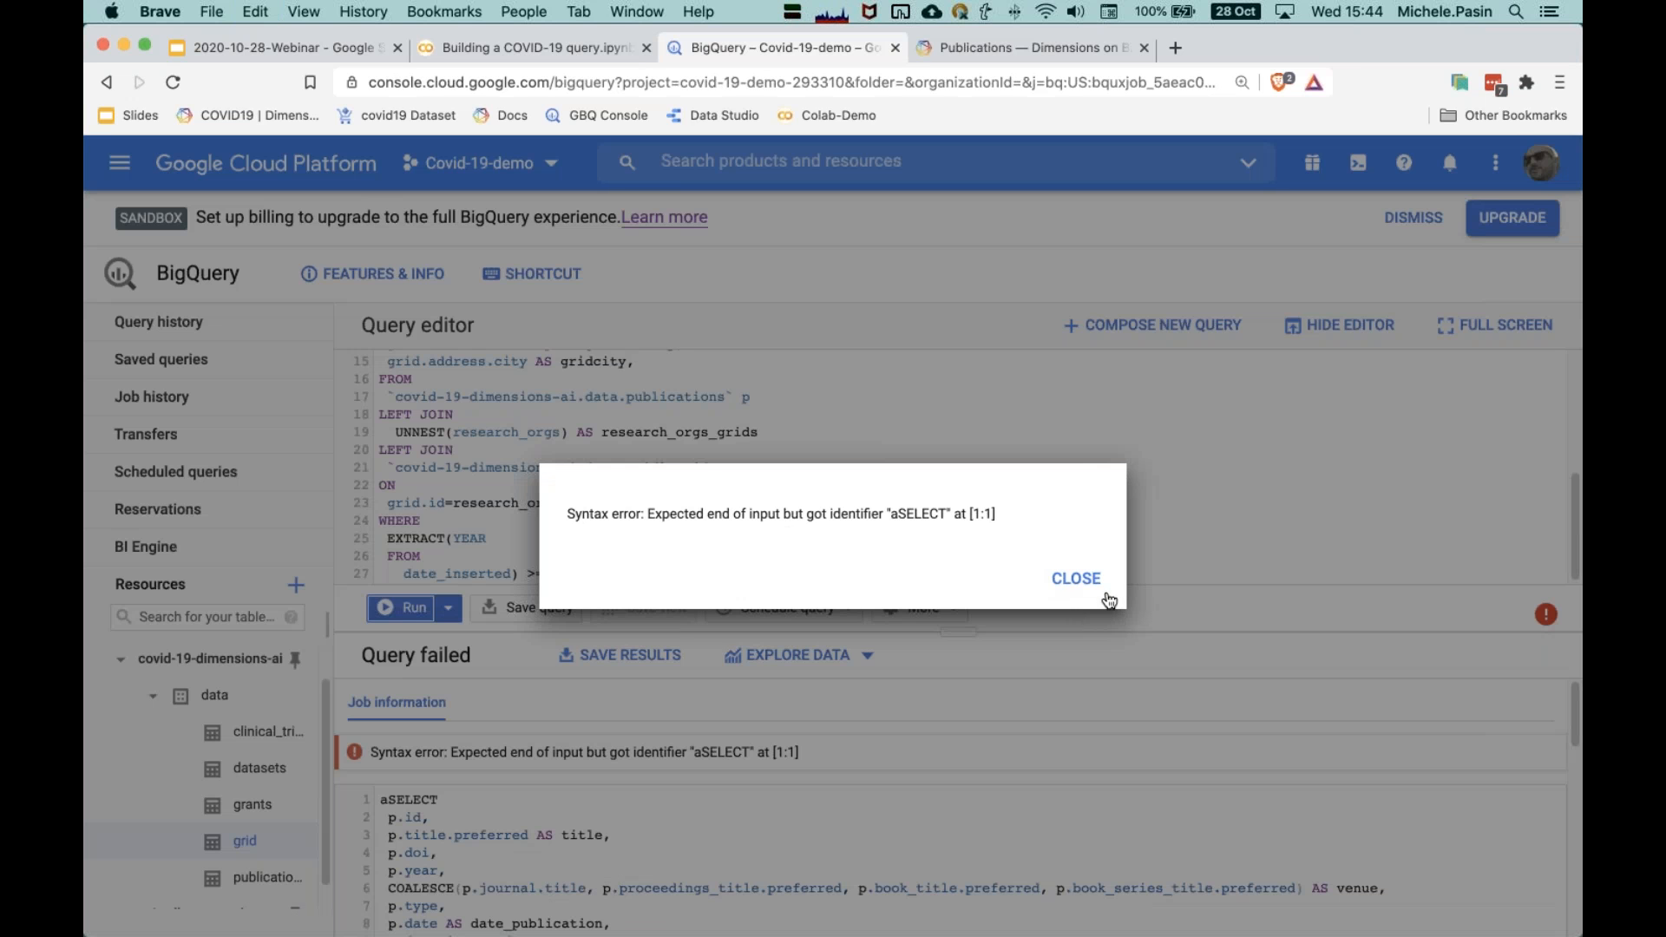
Step: Dismiss the syntax error, delete the stray "a" in front of SELECT and rerun the query
left_click(1076, 579)
scroll(527, 479, "up", 5)
left_click(388, 363)
key("BackSpace")
left_click(415, 609)
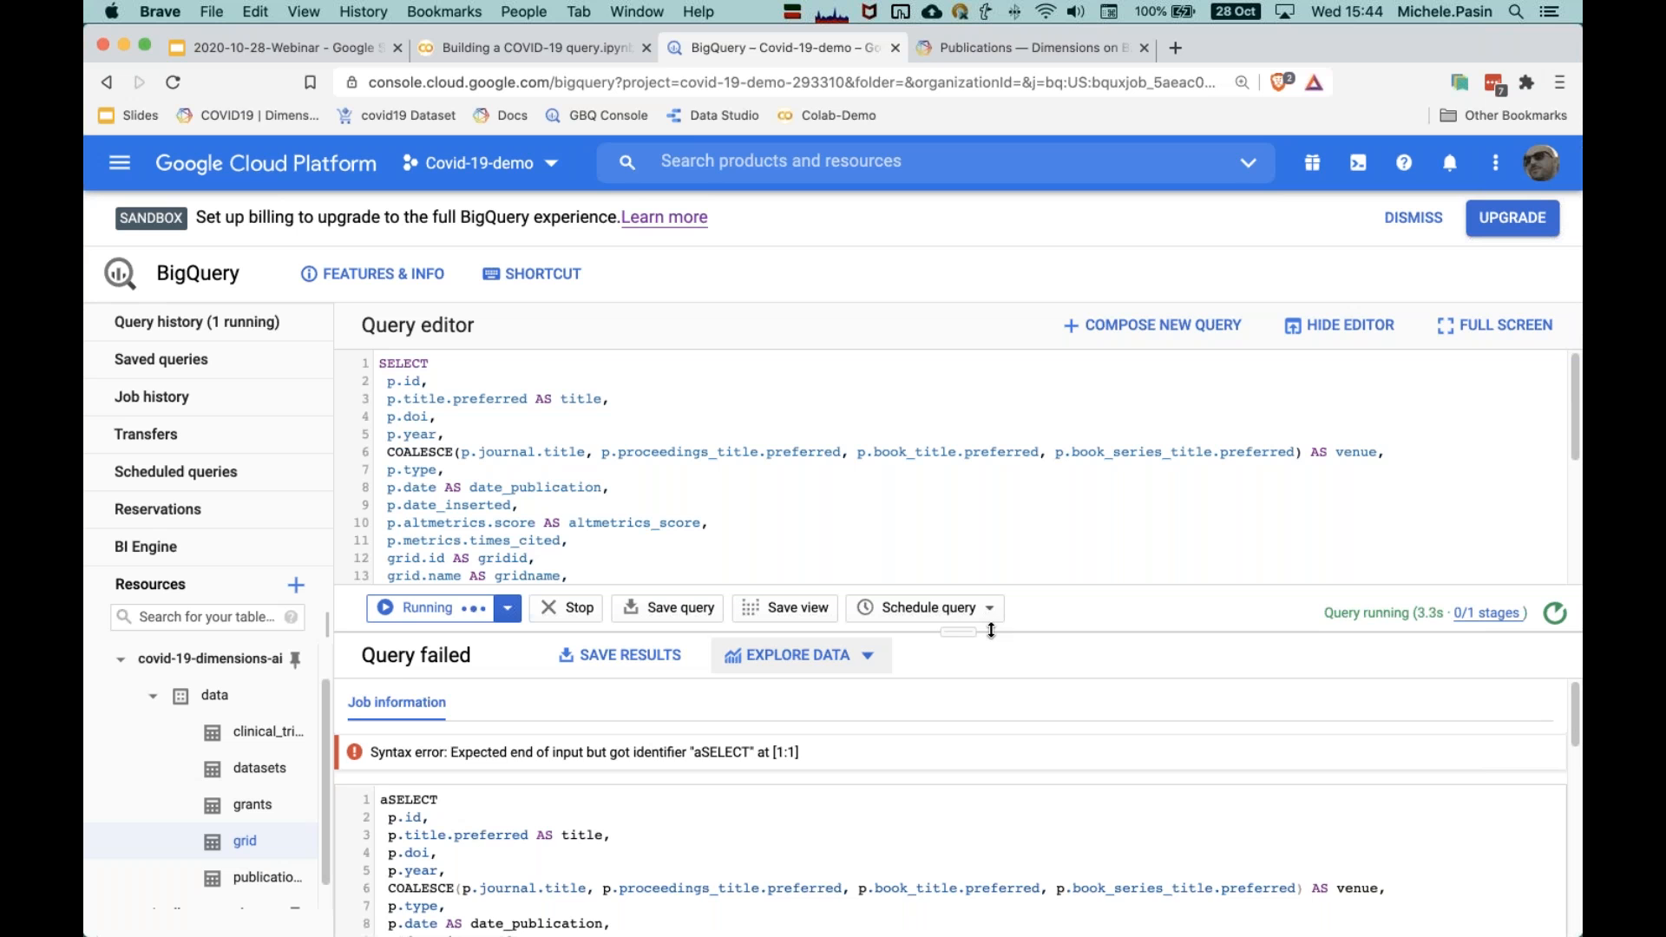
Step: Enlarge the results area and look across the columns of the combined query's output
left_click_drag(967, 630, 966, 582)
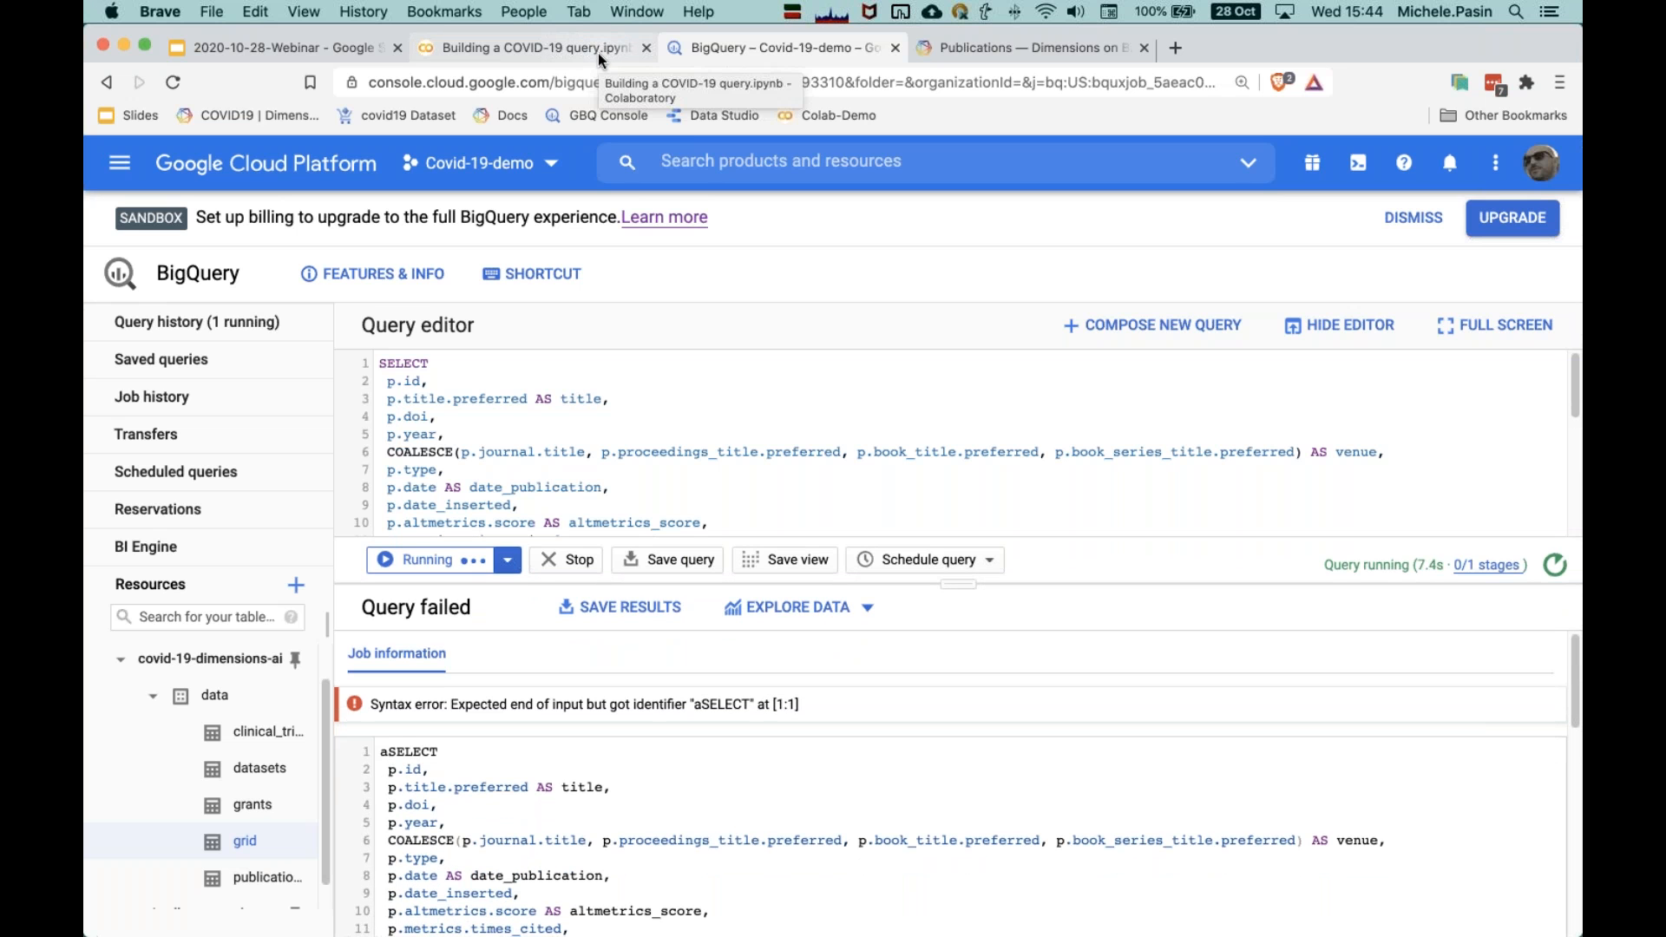
scroll(750, 492, "down", 5)
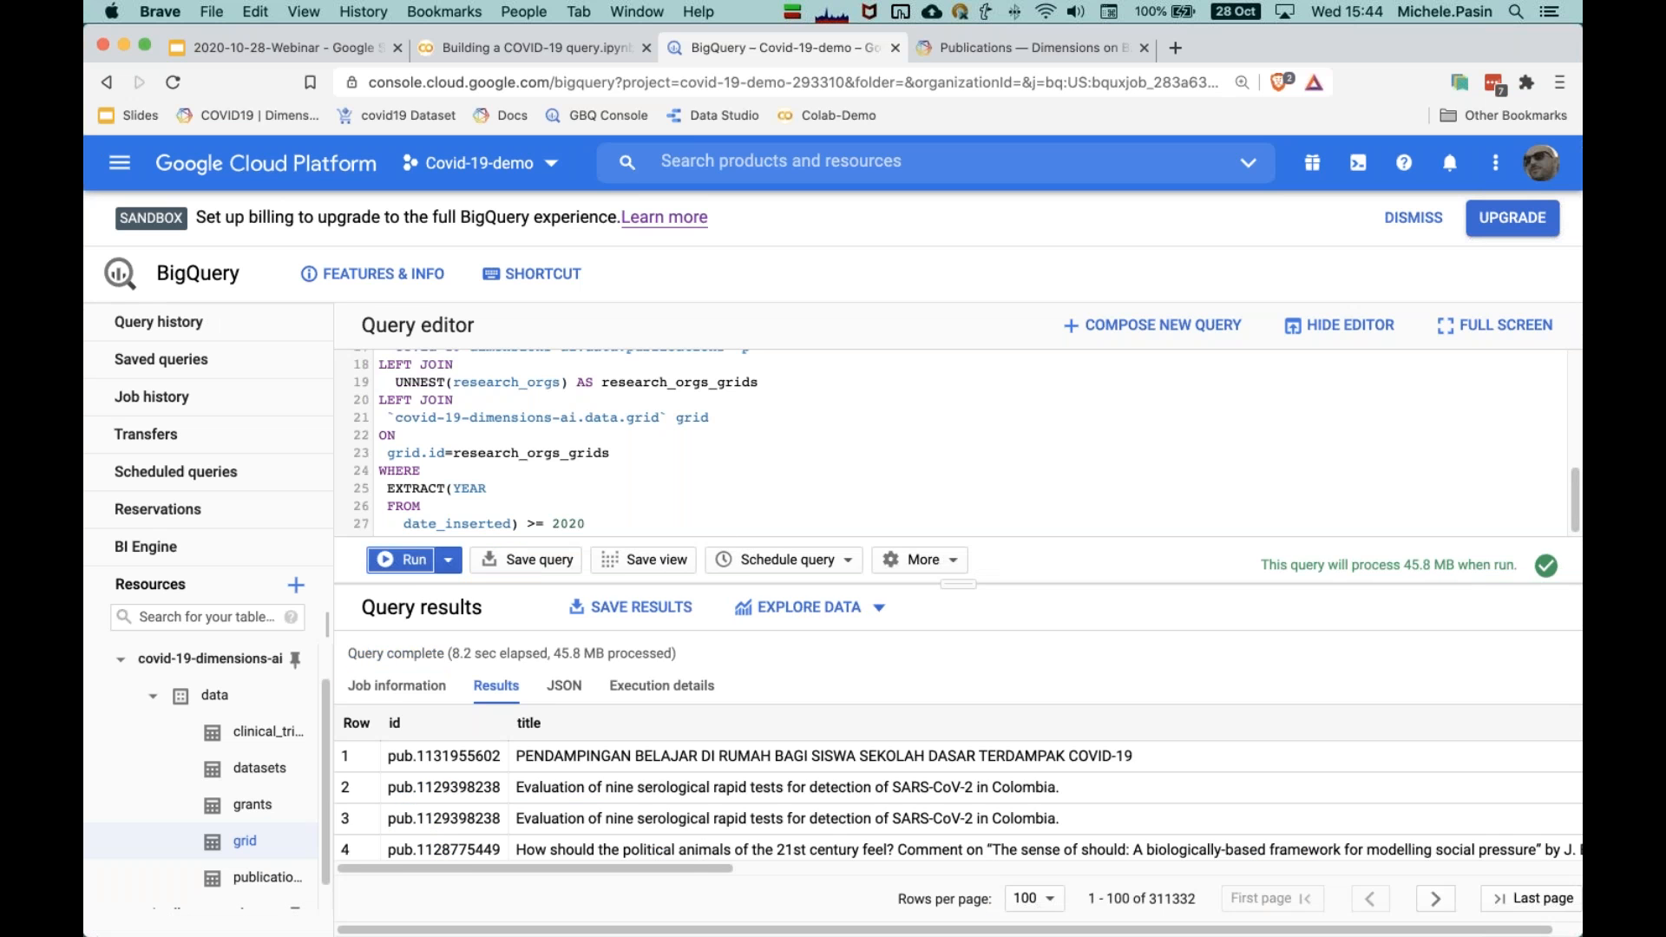
scroll(958, 795, "right", 5)
scroll(958, 795, "left", 5)
Step: Switch to the notebook and review section 4's query, including the new open_access_categories and cat_for.name fields and their UNNEST joins
left_click(538, 48)
scroll(451, 665, "down", 8)
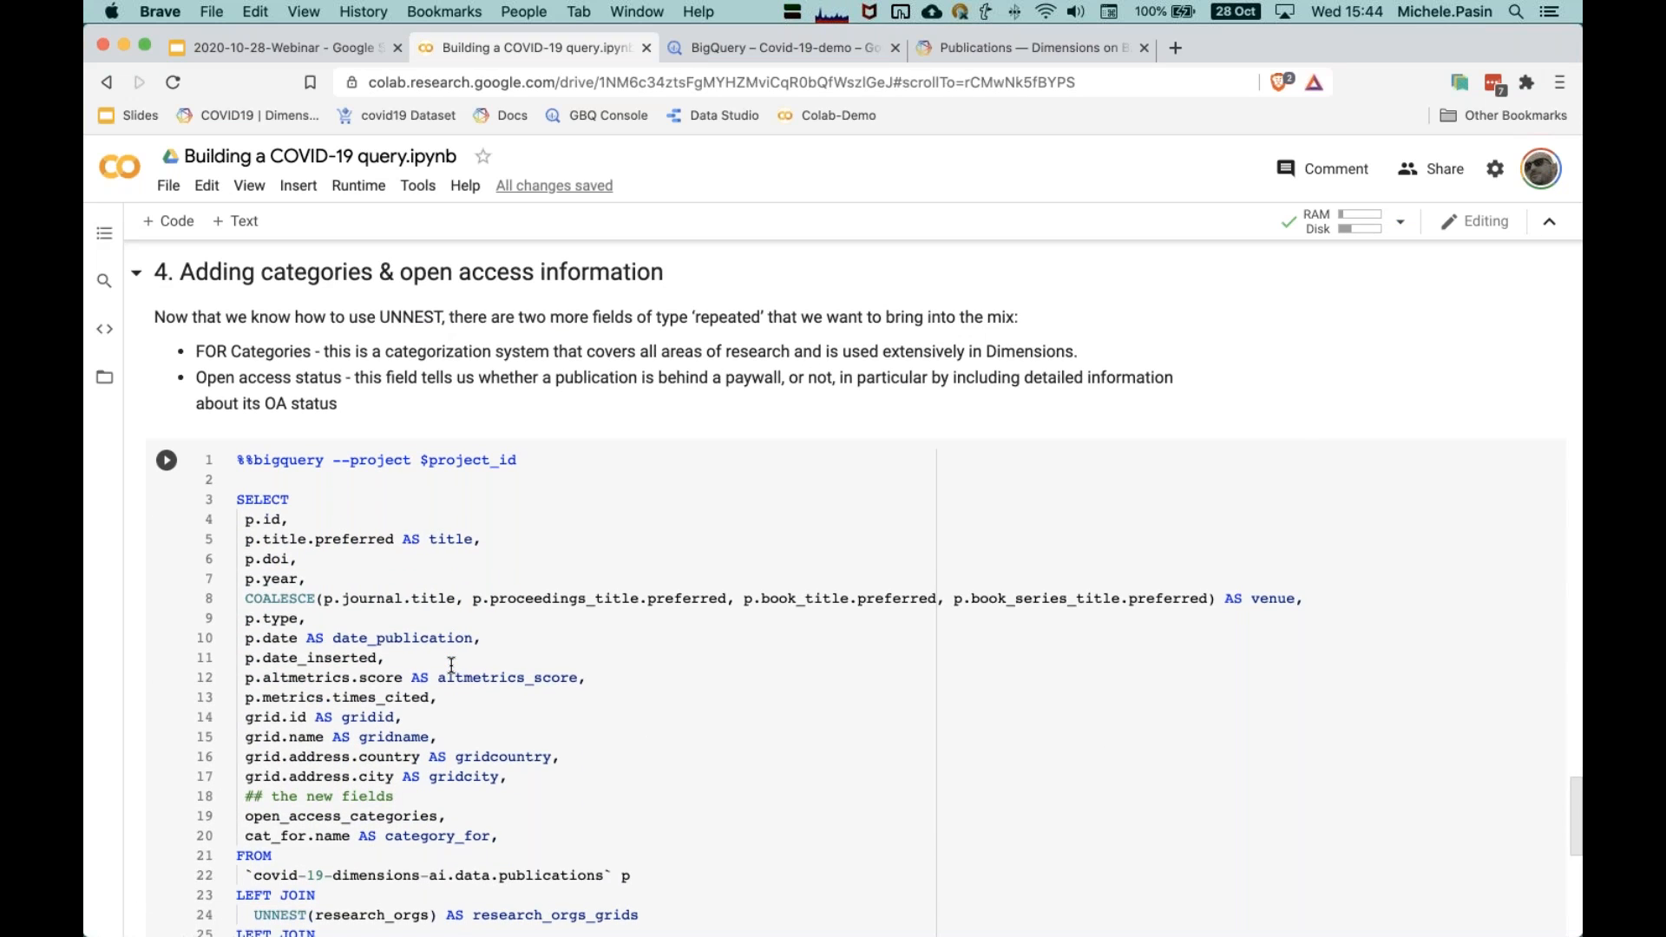
scroll(452, 666, "down", 1)
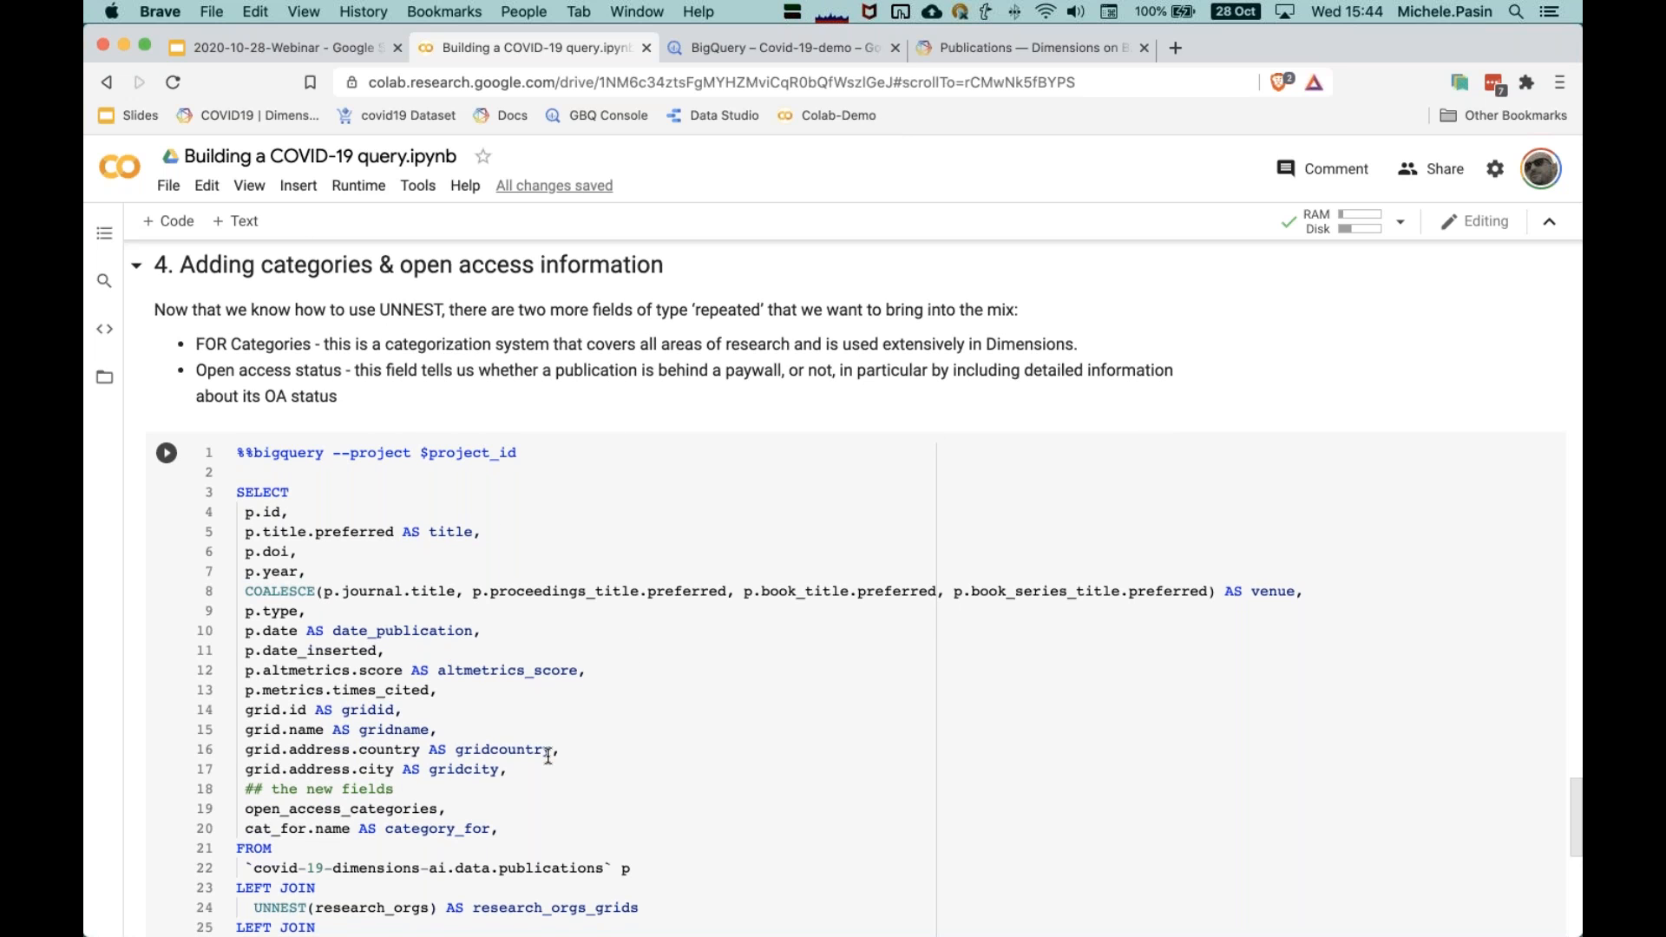
scroll(548, 756, "up", 1)
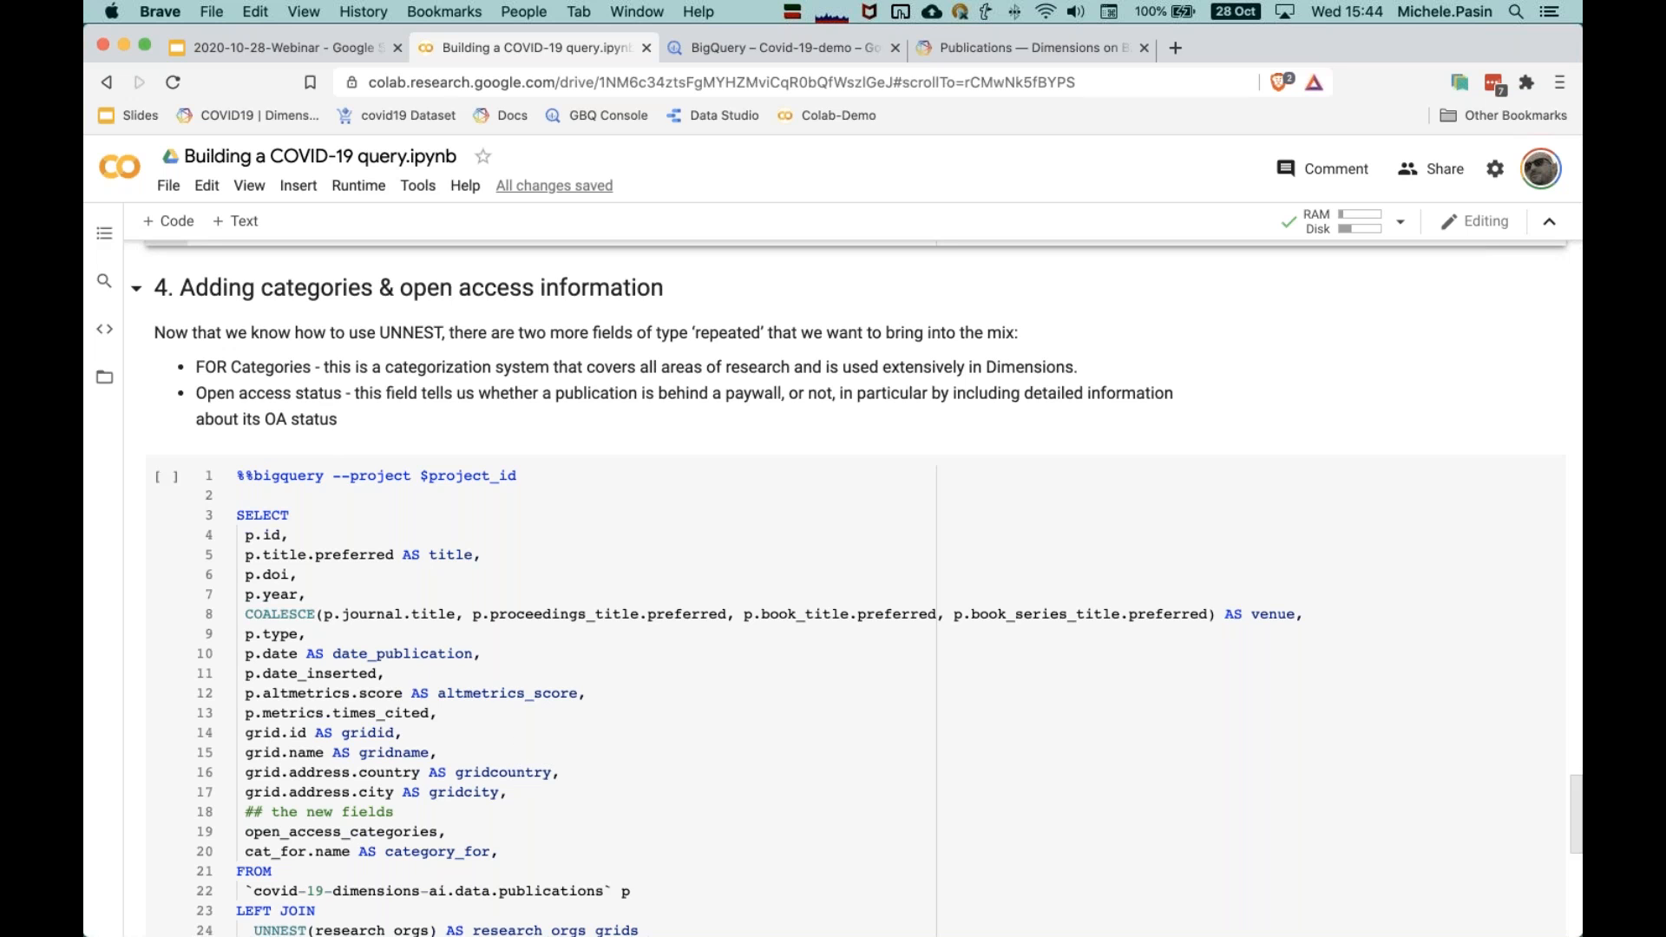
scroll(621, 680, "down", 6)
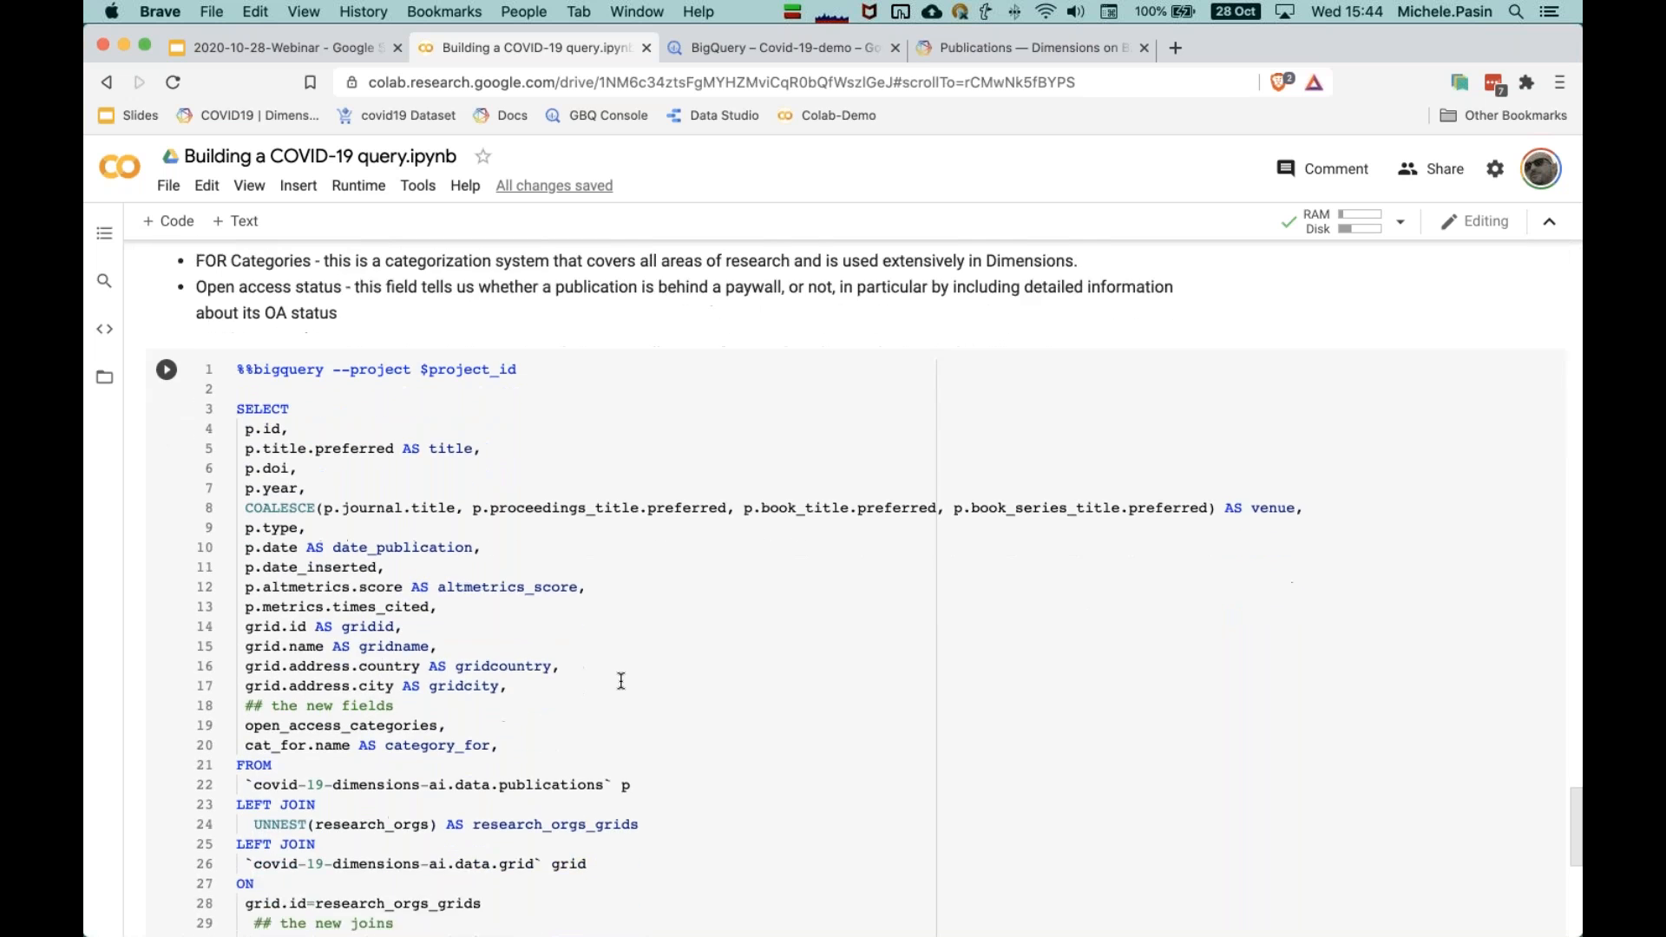
scroll(621, 680, "down", 5)
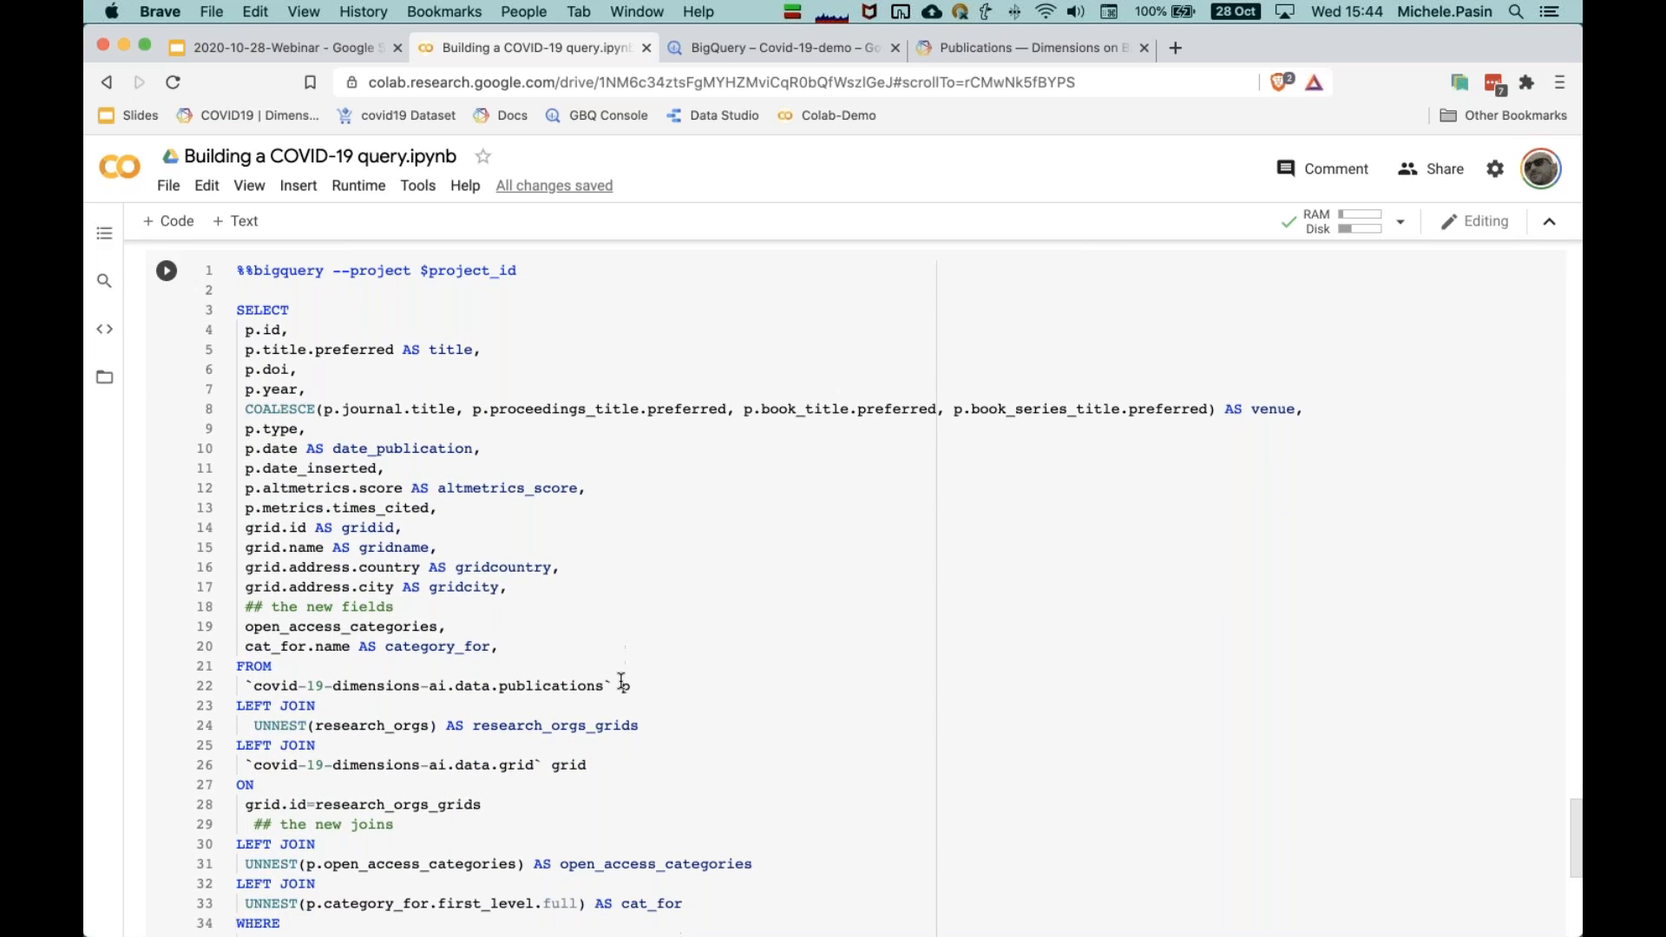
scroll(621, 680, "down", 2)
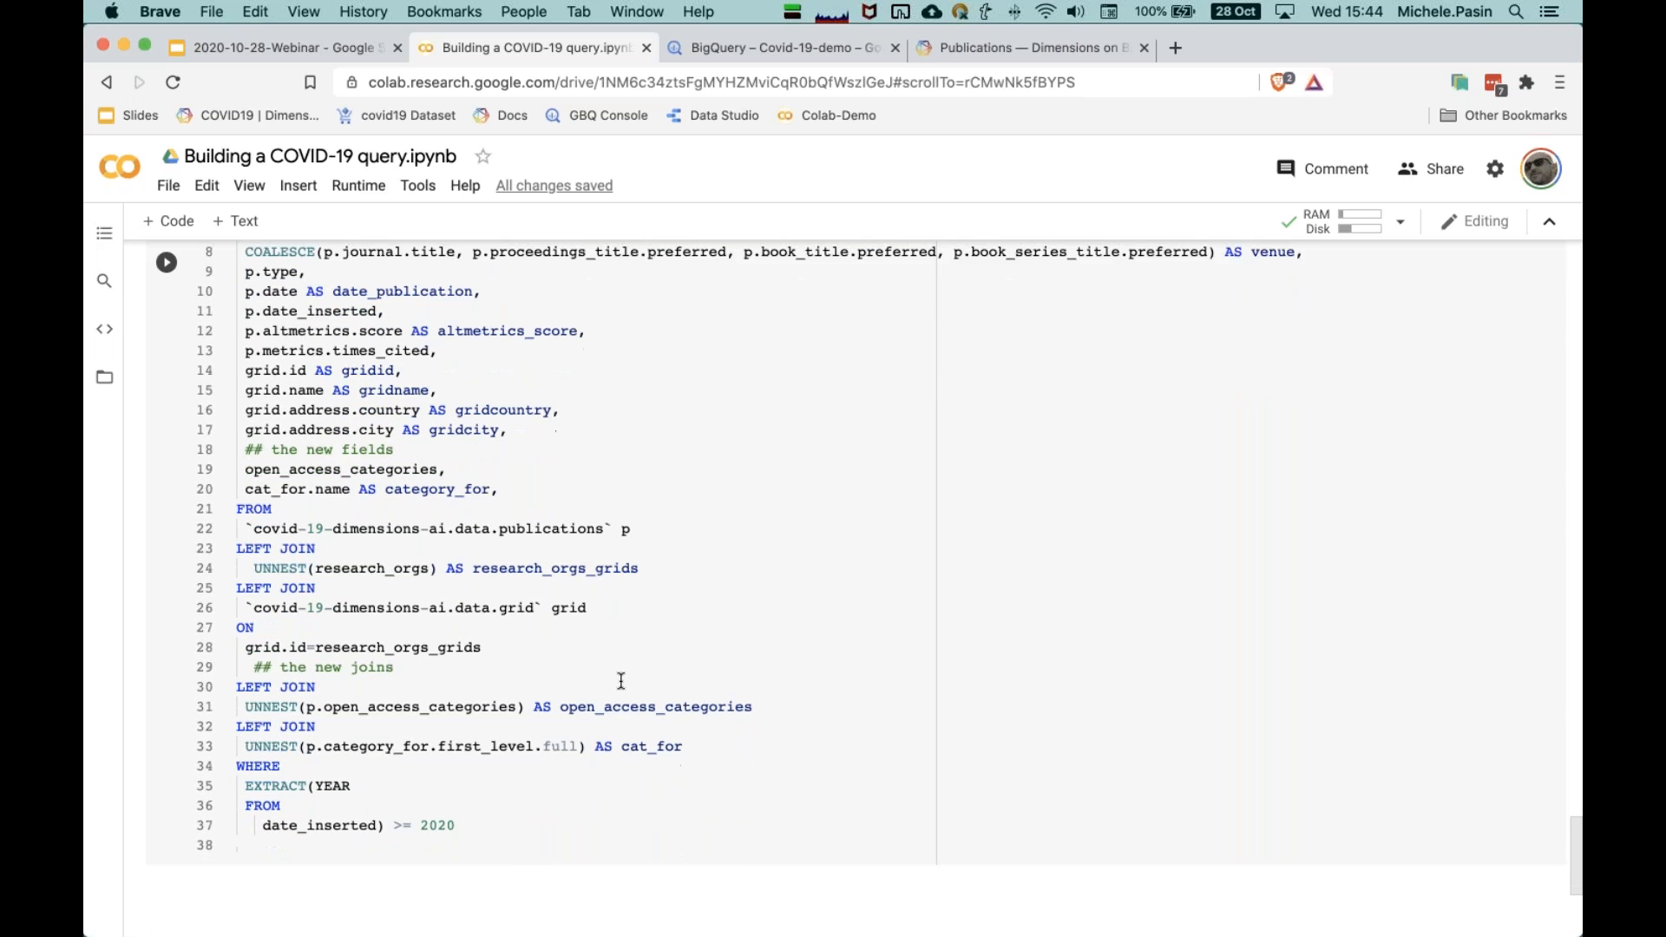
scroll(362, 487, "down", 1)
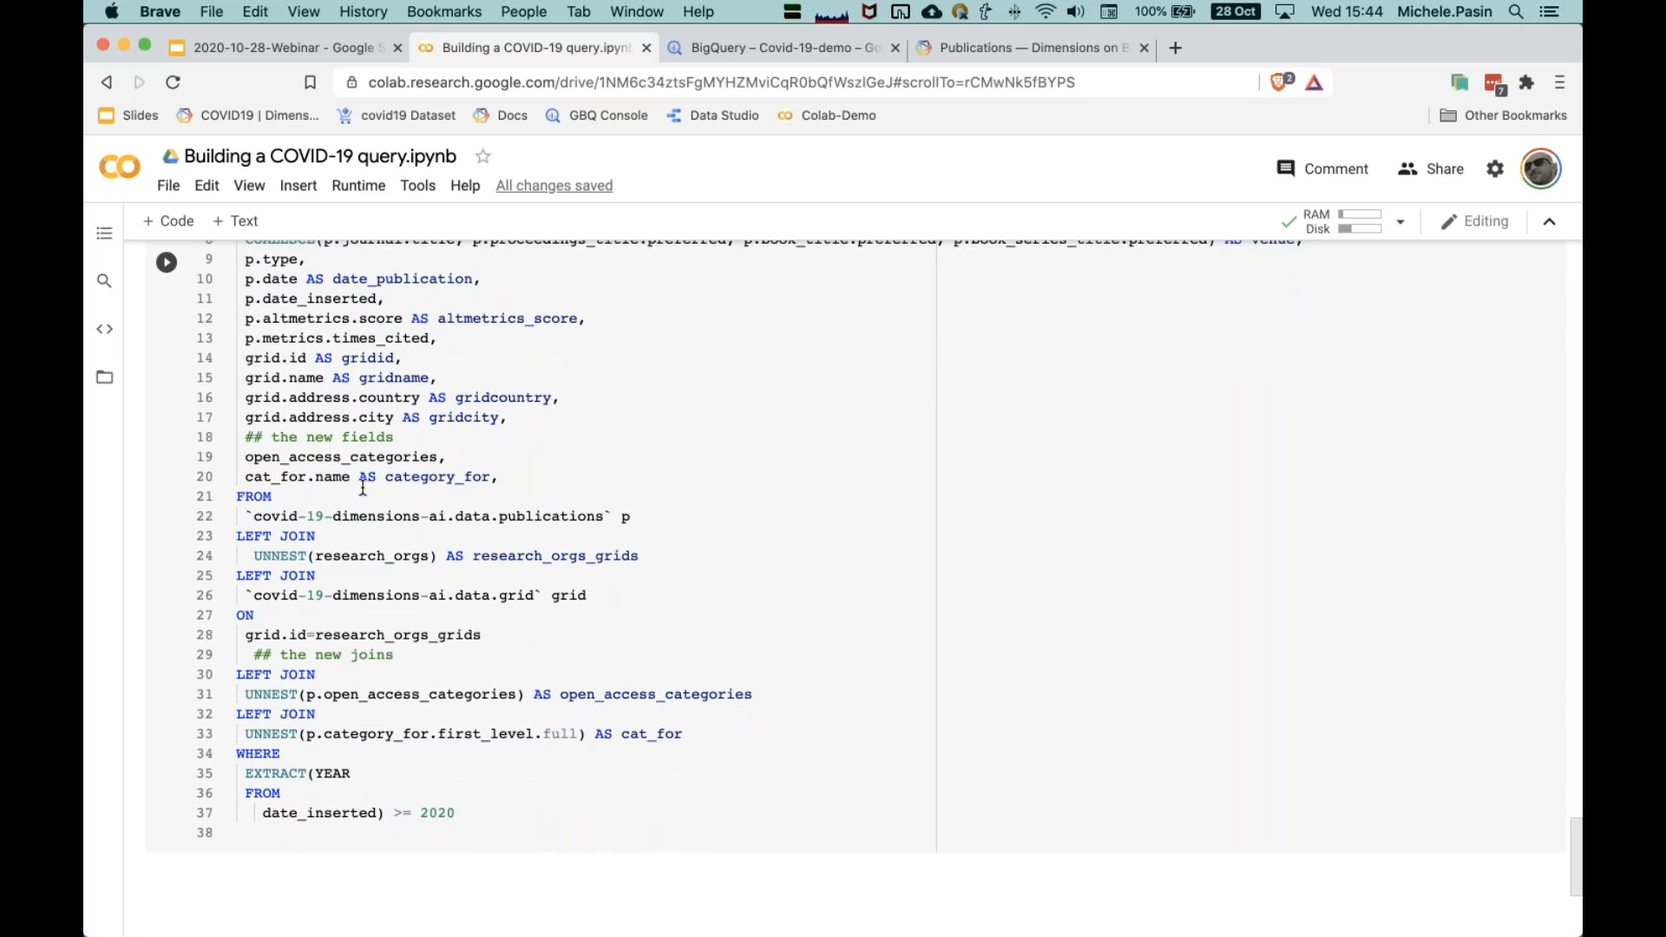
double_click(396, 754)
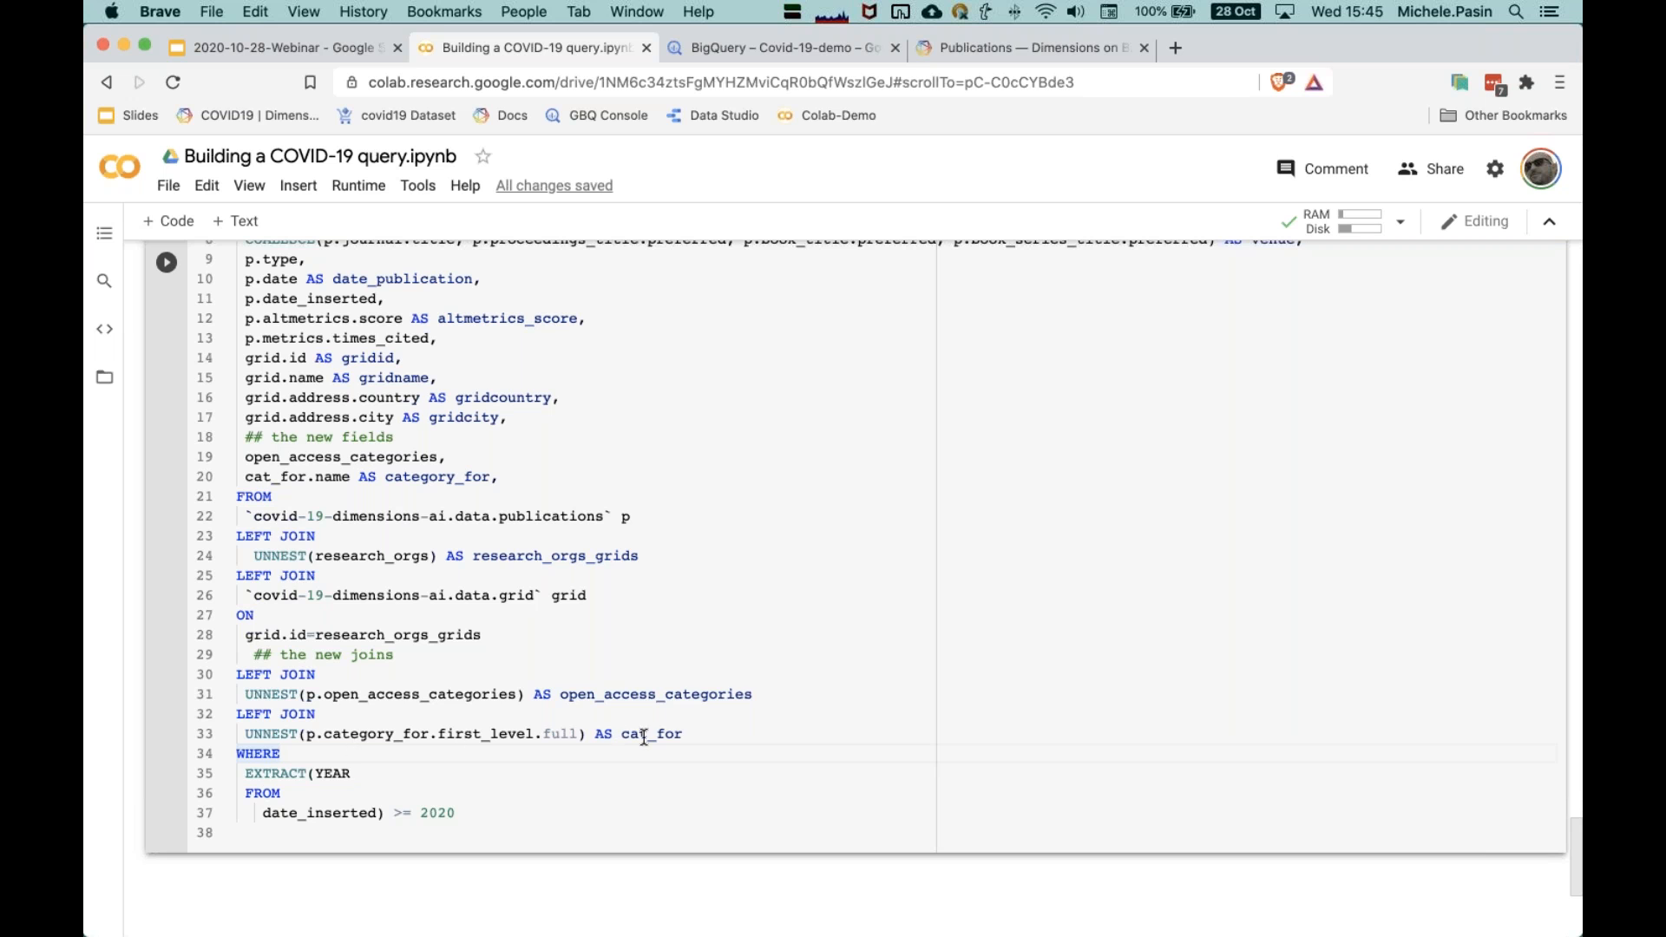
Step: Review the new open_access_categories and category_for joins and the matching new fields in the notebook's section 4 query
left_click_drag(682, 734, 203, 676)
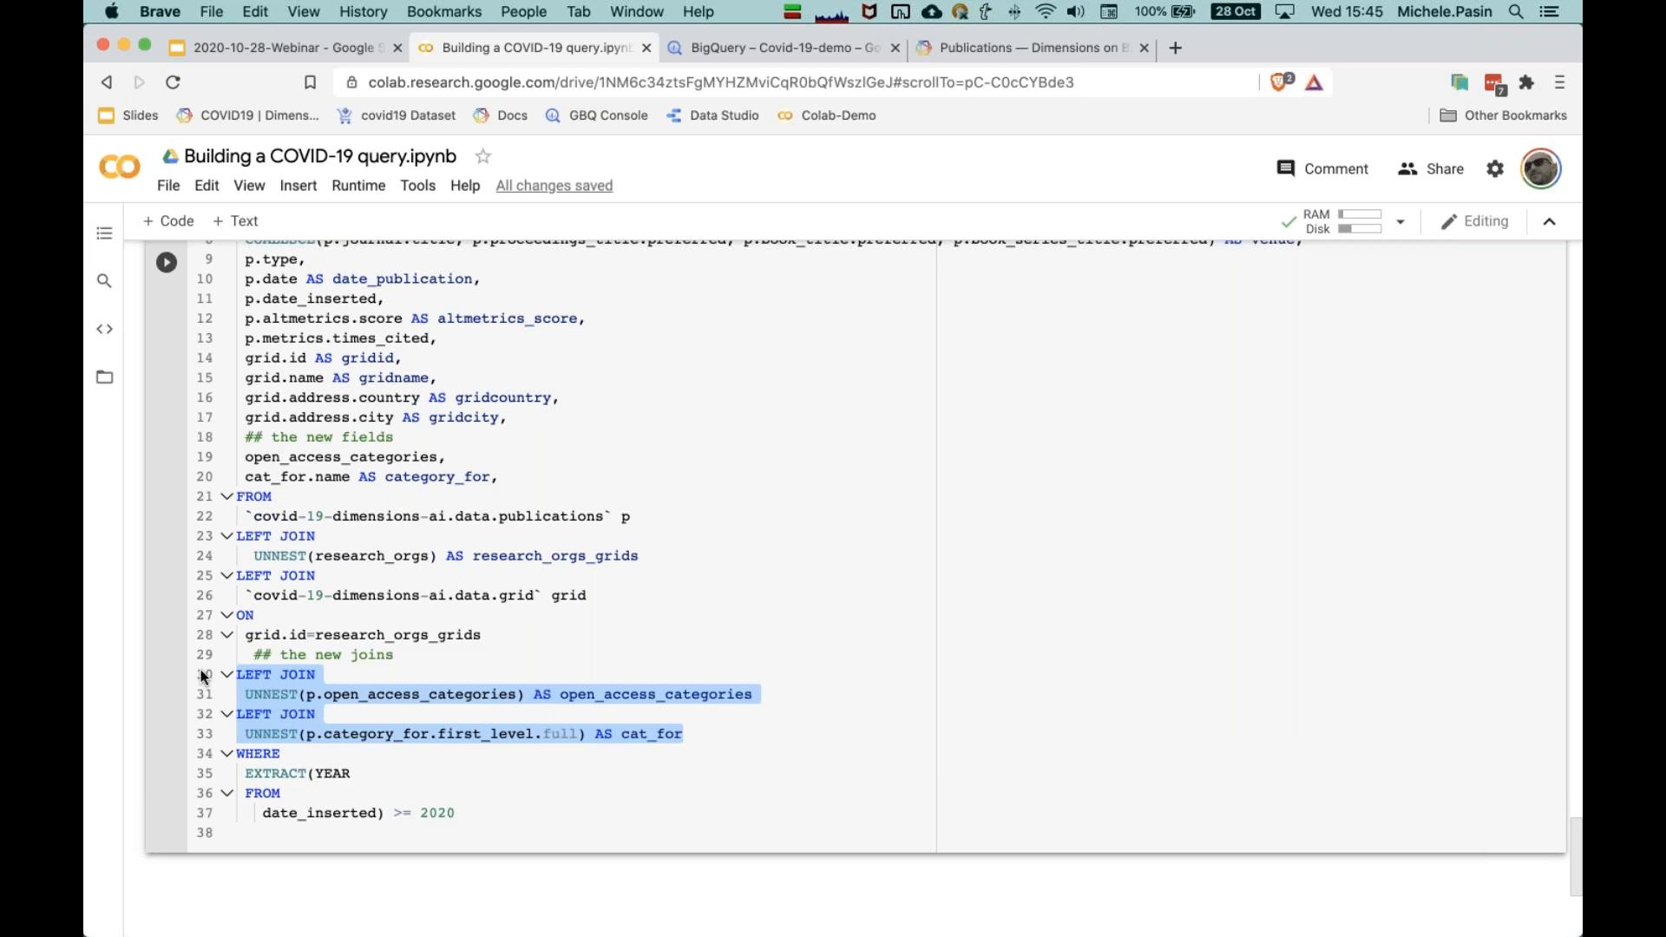
double_click(429, 696)
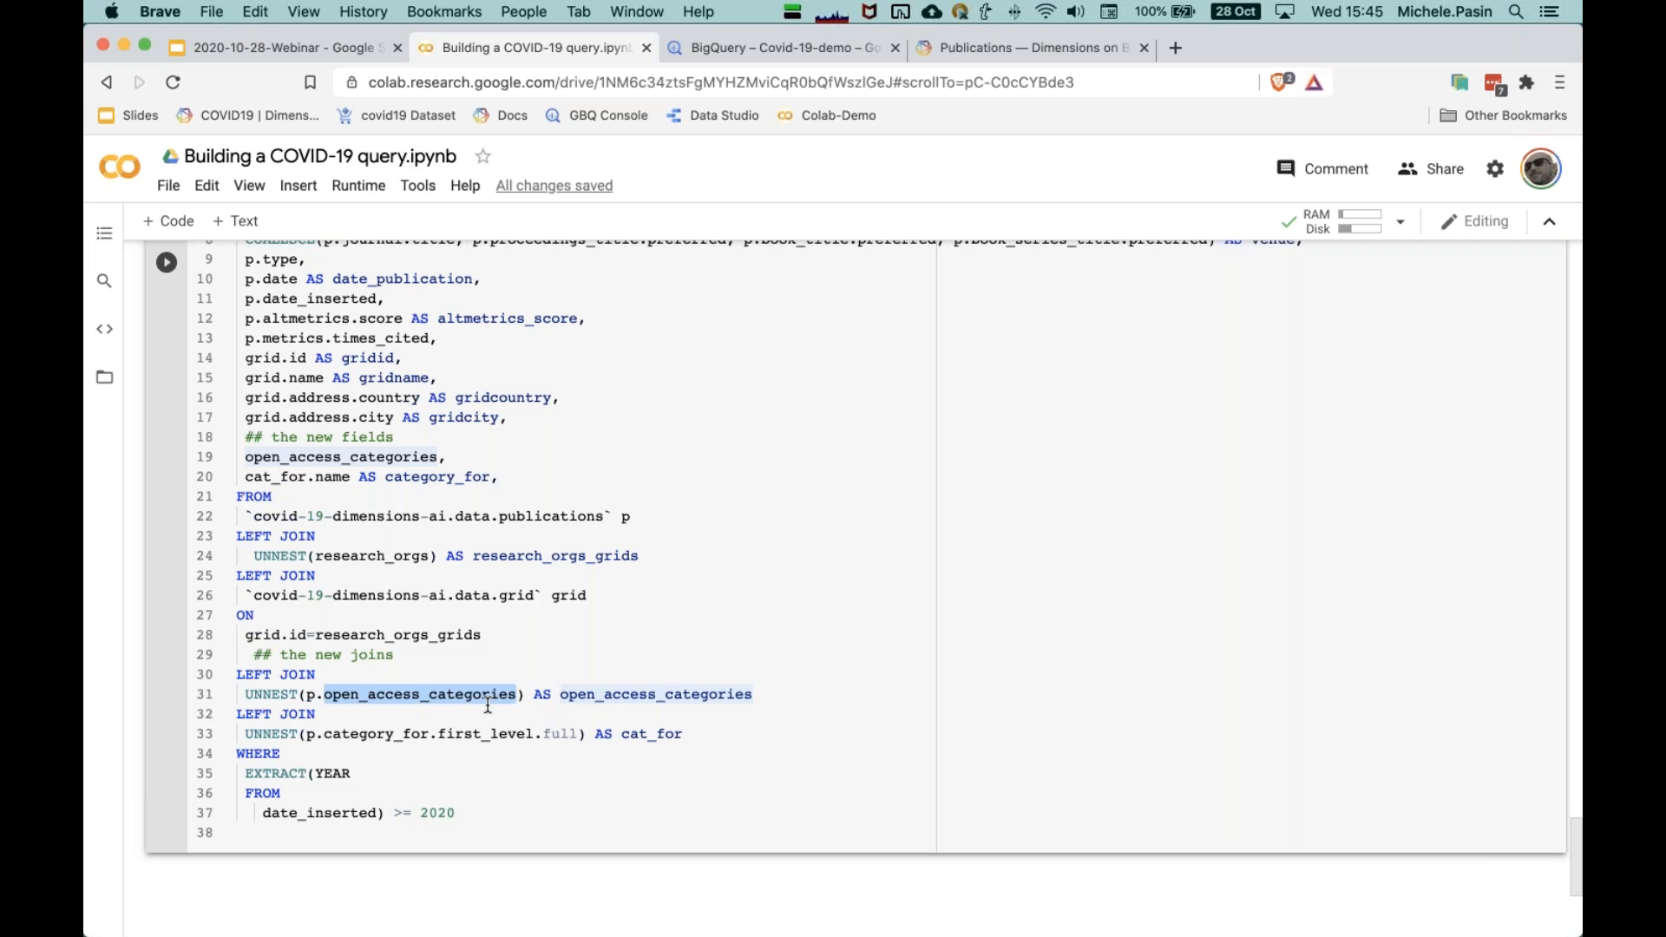
double_click(386, 733)
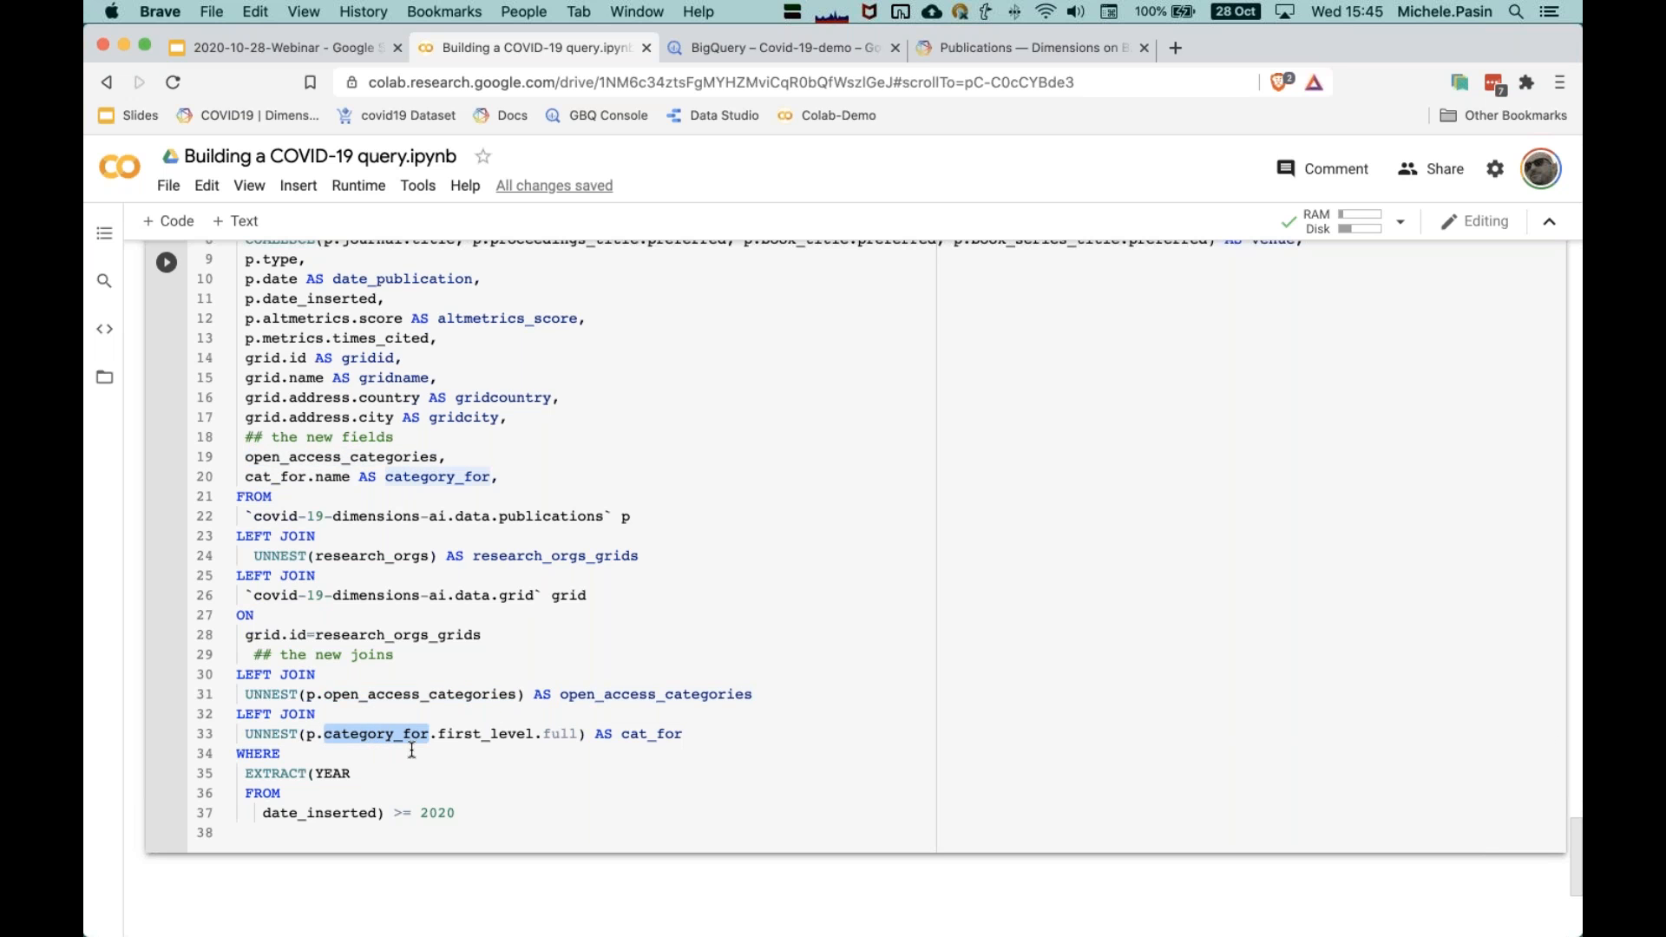
left_click(541, 750)
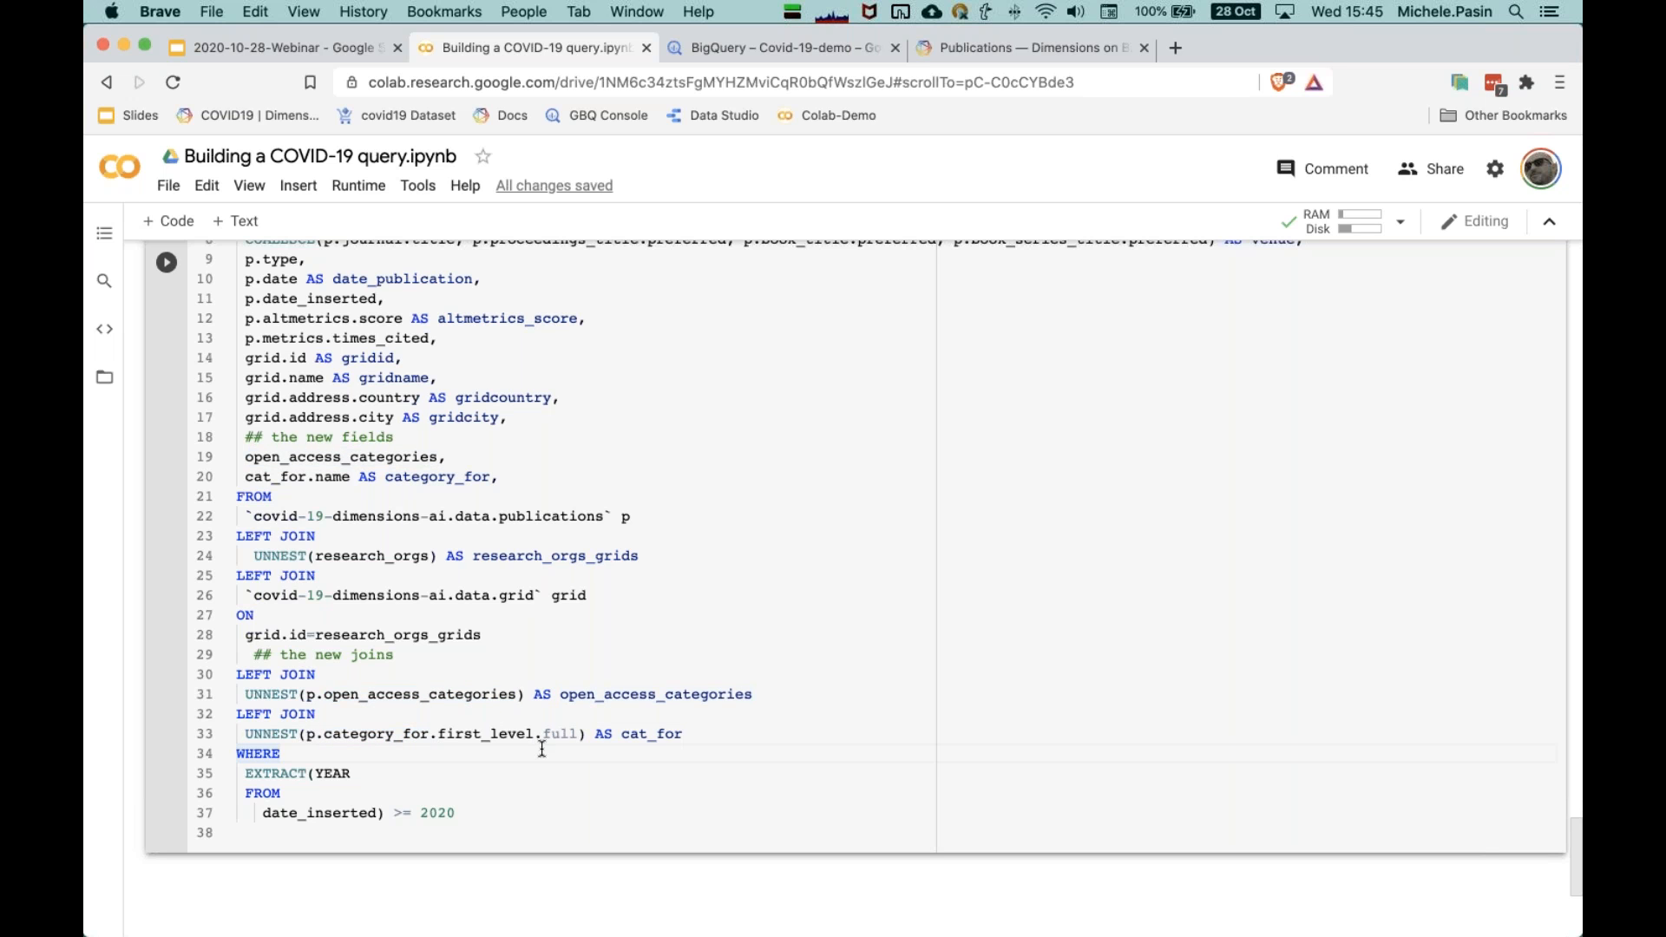
left_click_drag(695, 733, 236, 674)
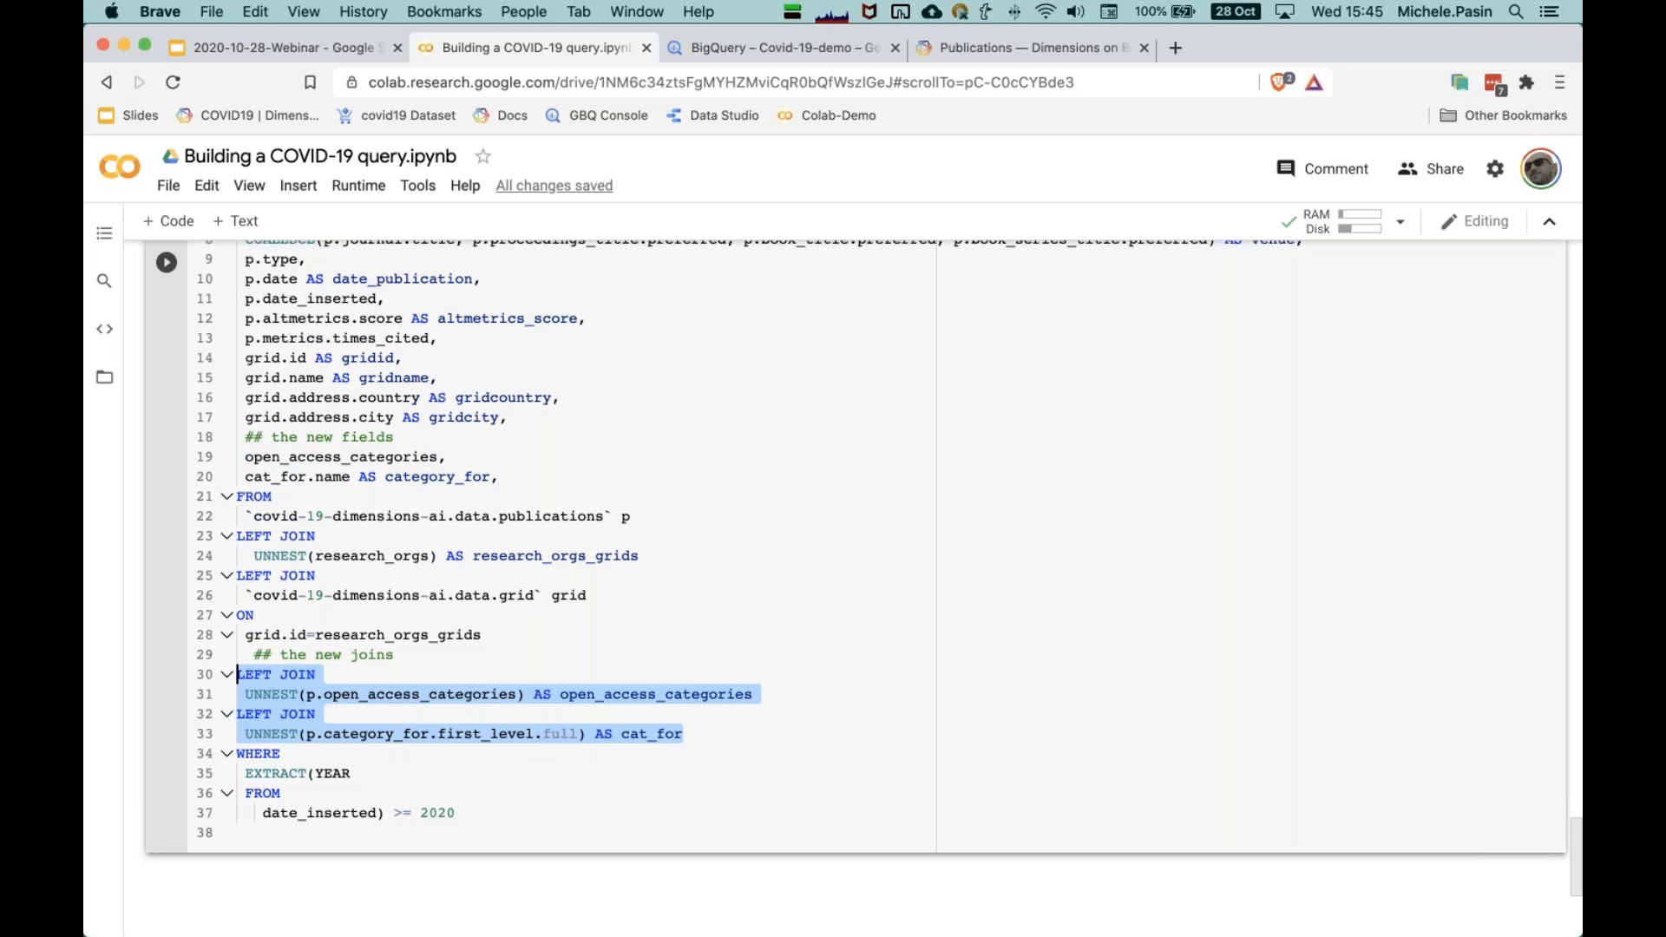
scroll(338, 710, "up", 3)
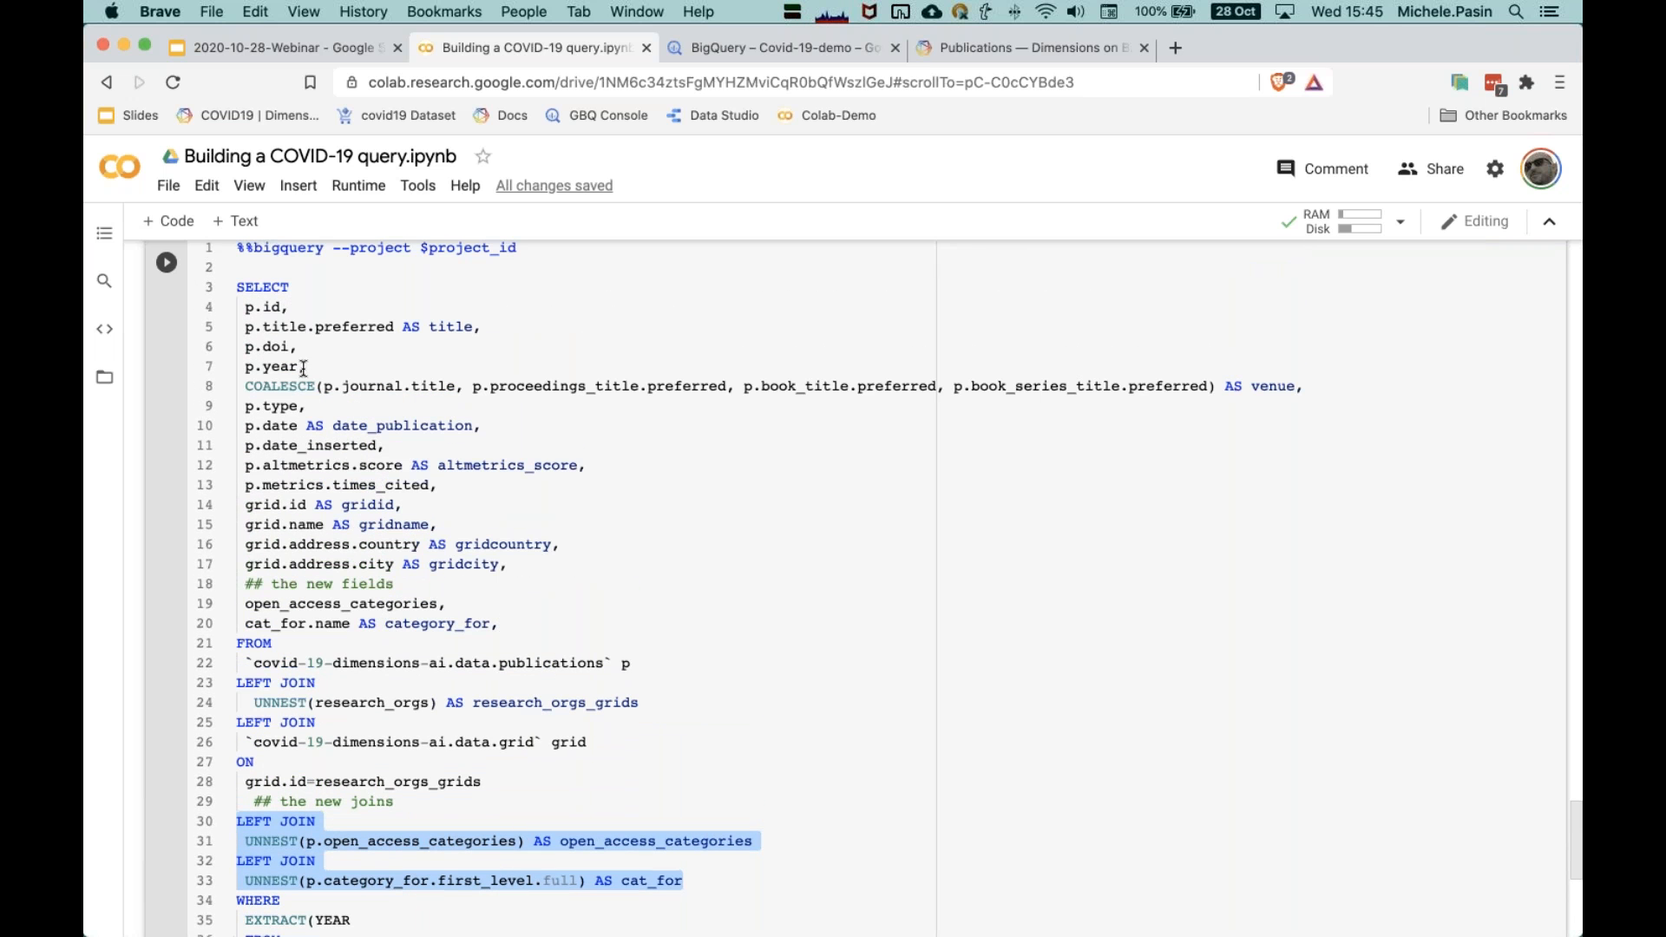
left_click_drag(518, 618, 218, 610)
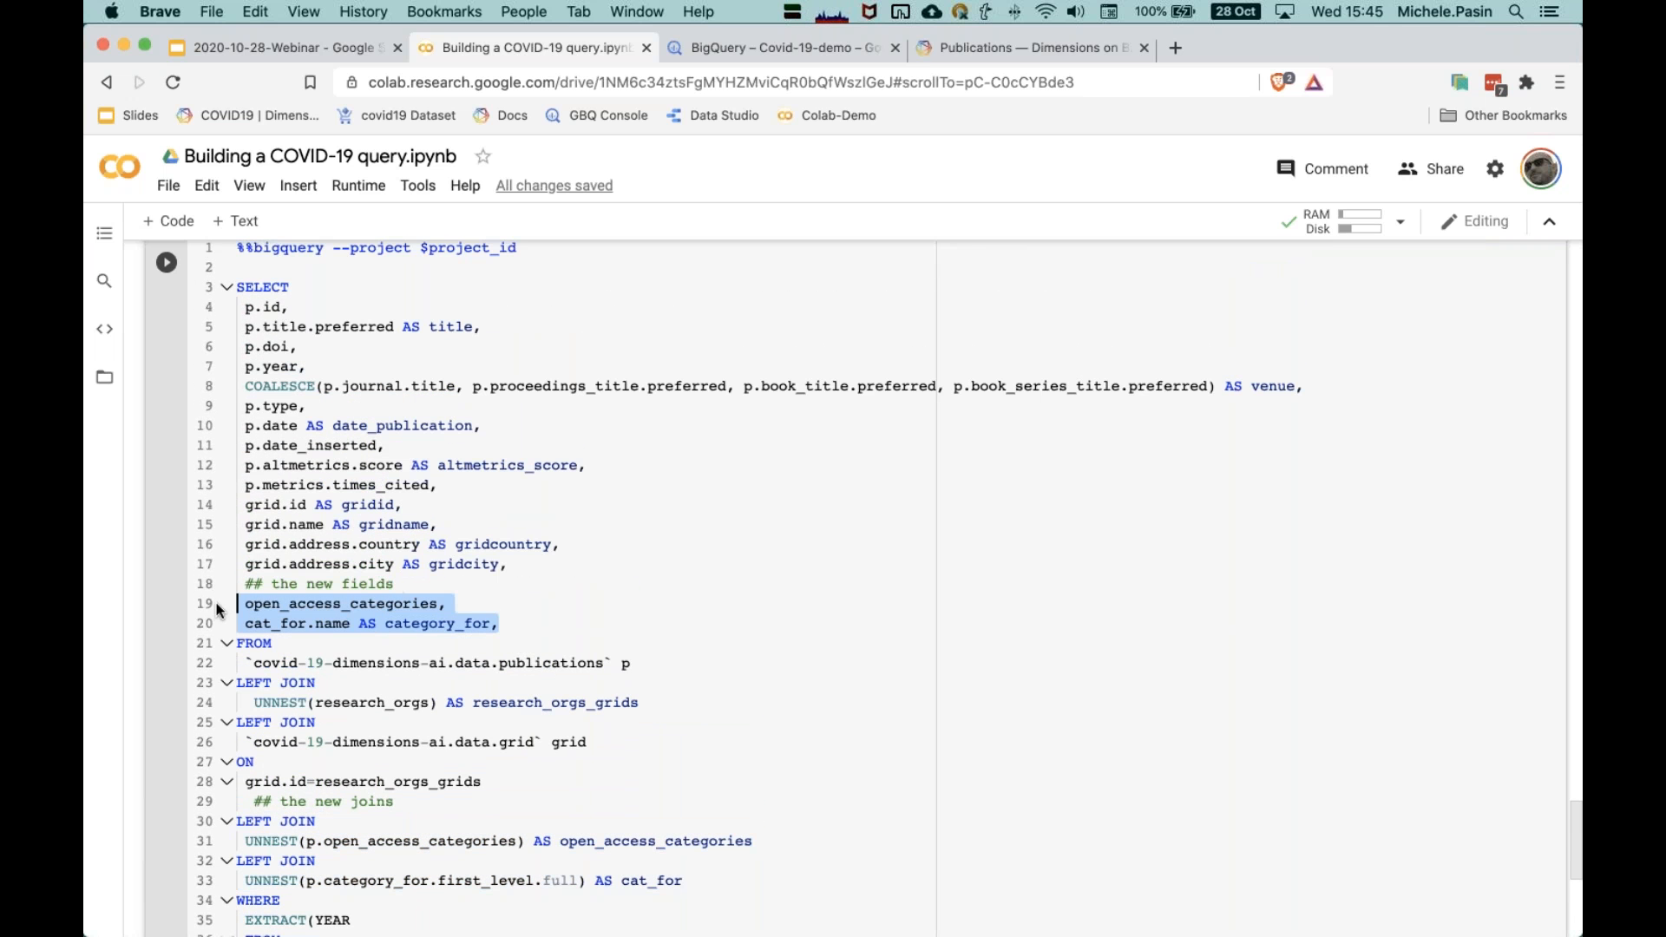
left_click(405, 644)
Step: Copy the notebook's section 4 query from SELECT through date_inserted) >= 2020
left_click_drag(240, 288, 344, 544)
scroll(538, 794, "down", 3)
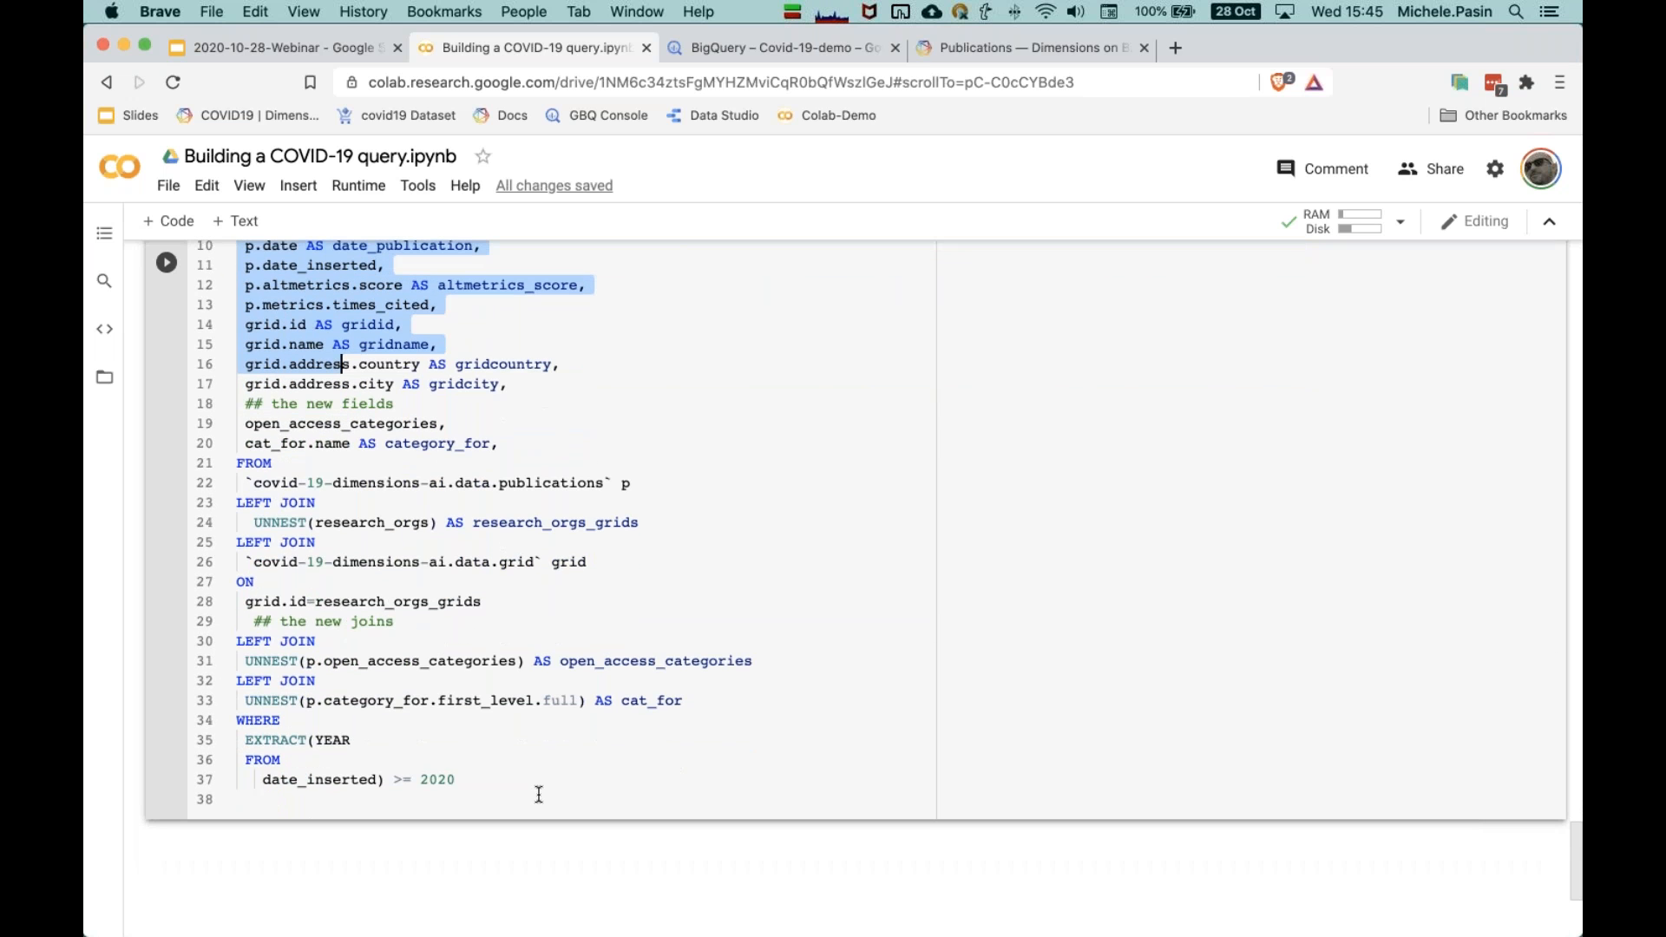
left_click_drag(539, 795, 539, 792)
key("super+c")
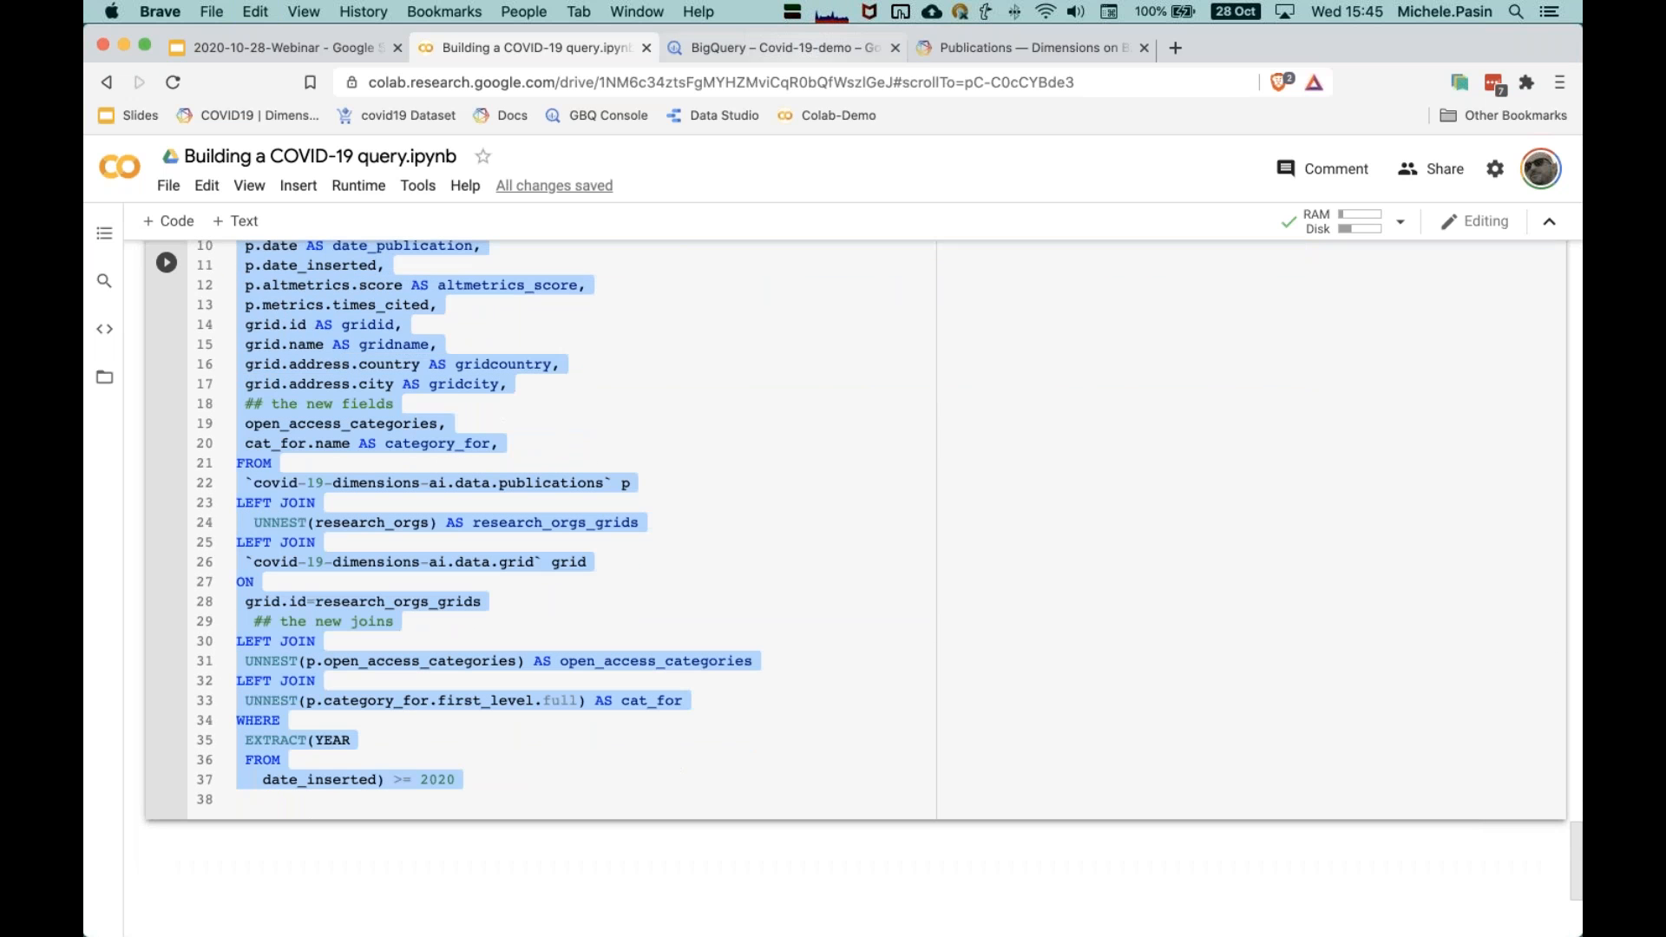
Step: Replace the query in the BigQuery editor with the copied section 4 query and run it
left_click(783, 48)
left_click(591, 436)
key("super+a")
type("v")
key("super+v")
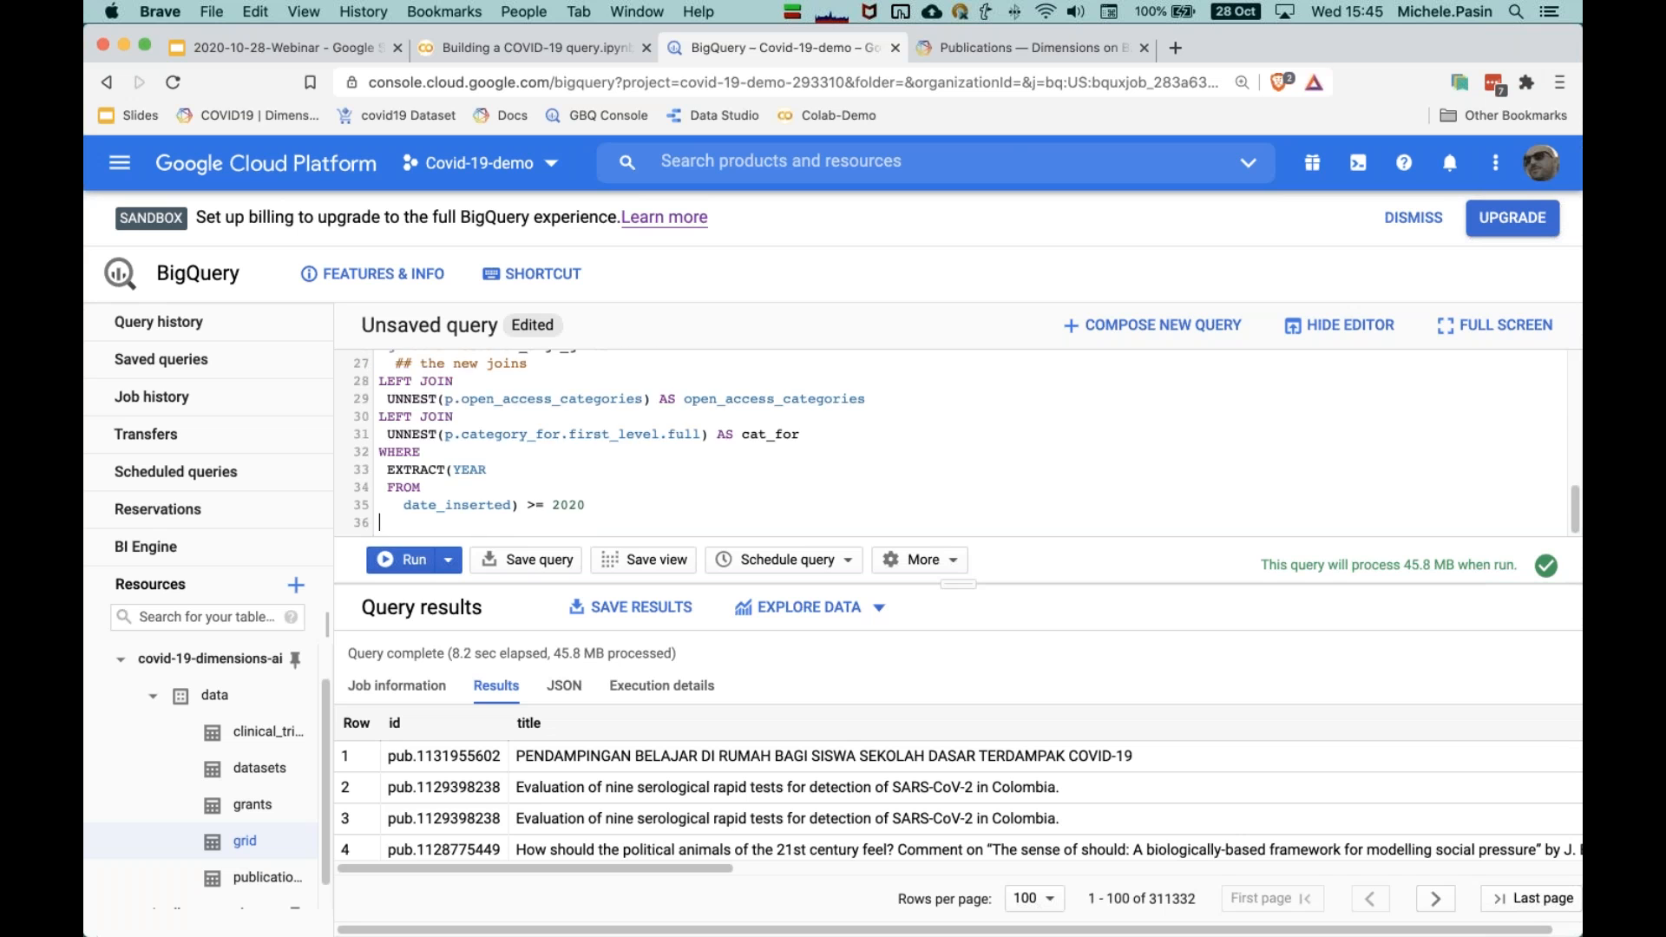
key("super+a")
left_click(618, 484)
key("super+Return")
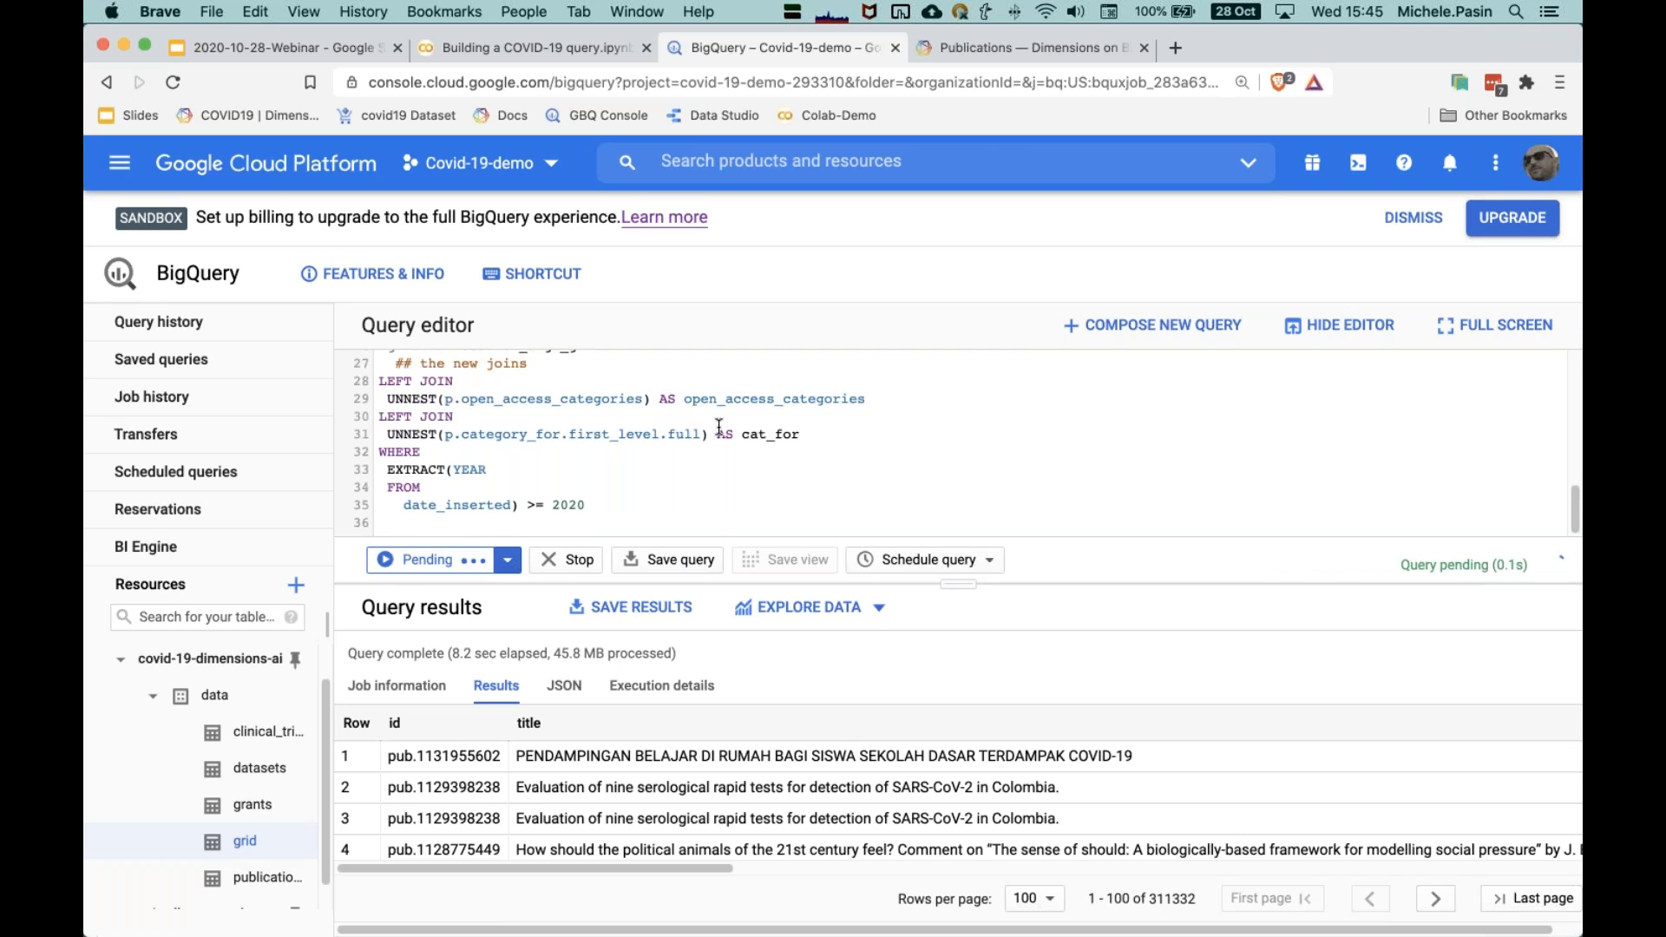
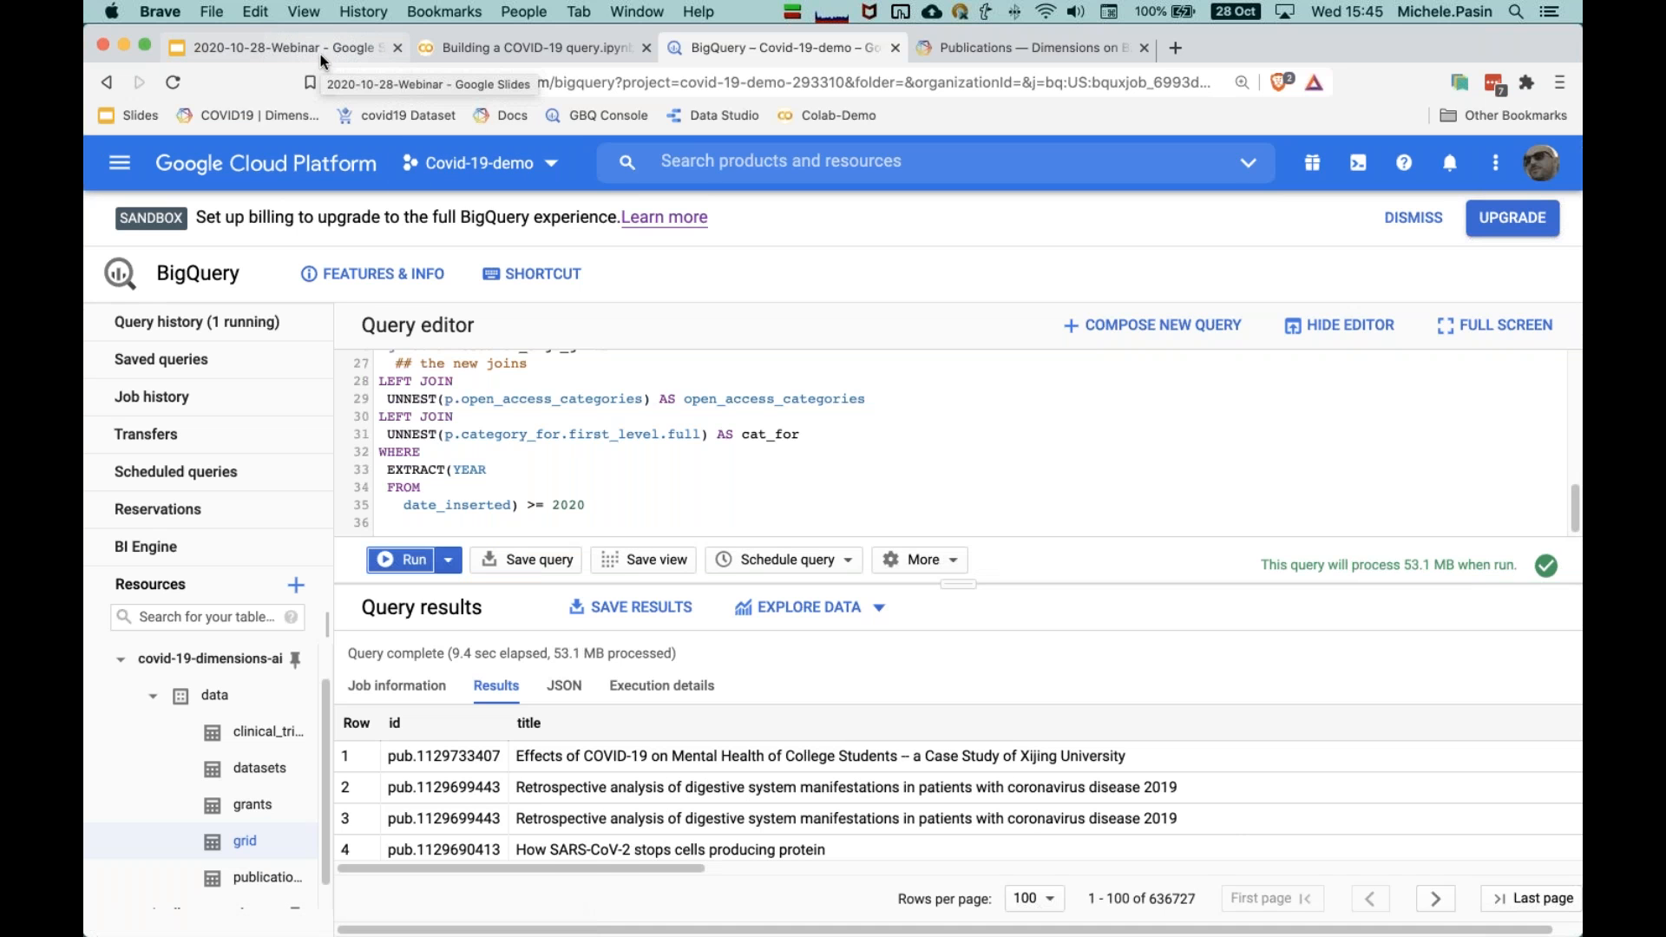
Step: Look across the result columns through open_access_categories and category_for, and look over the full query text in the editor
scroll(587, 814, "right", 15)
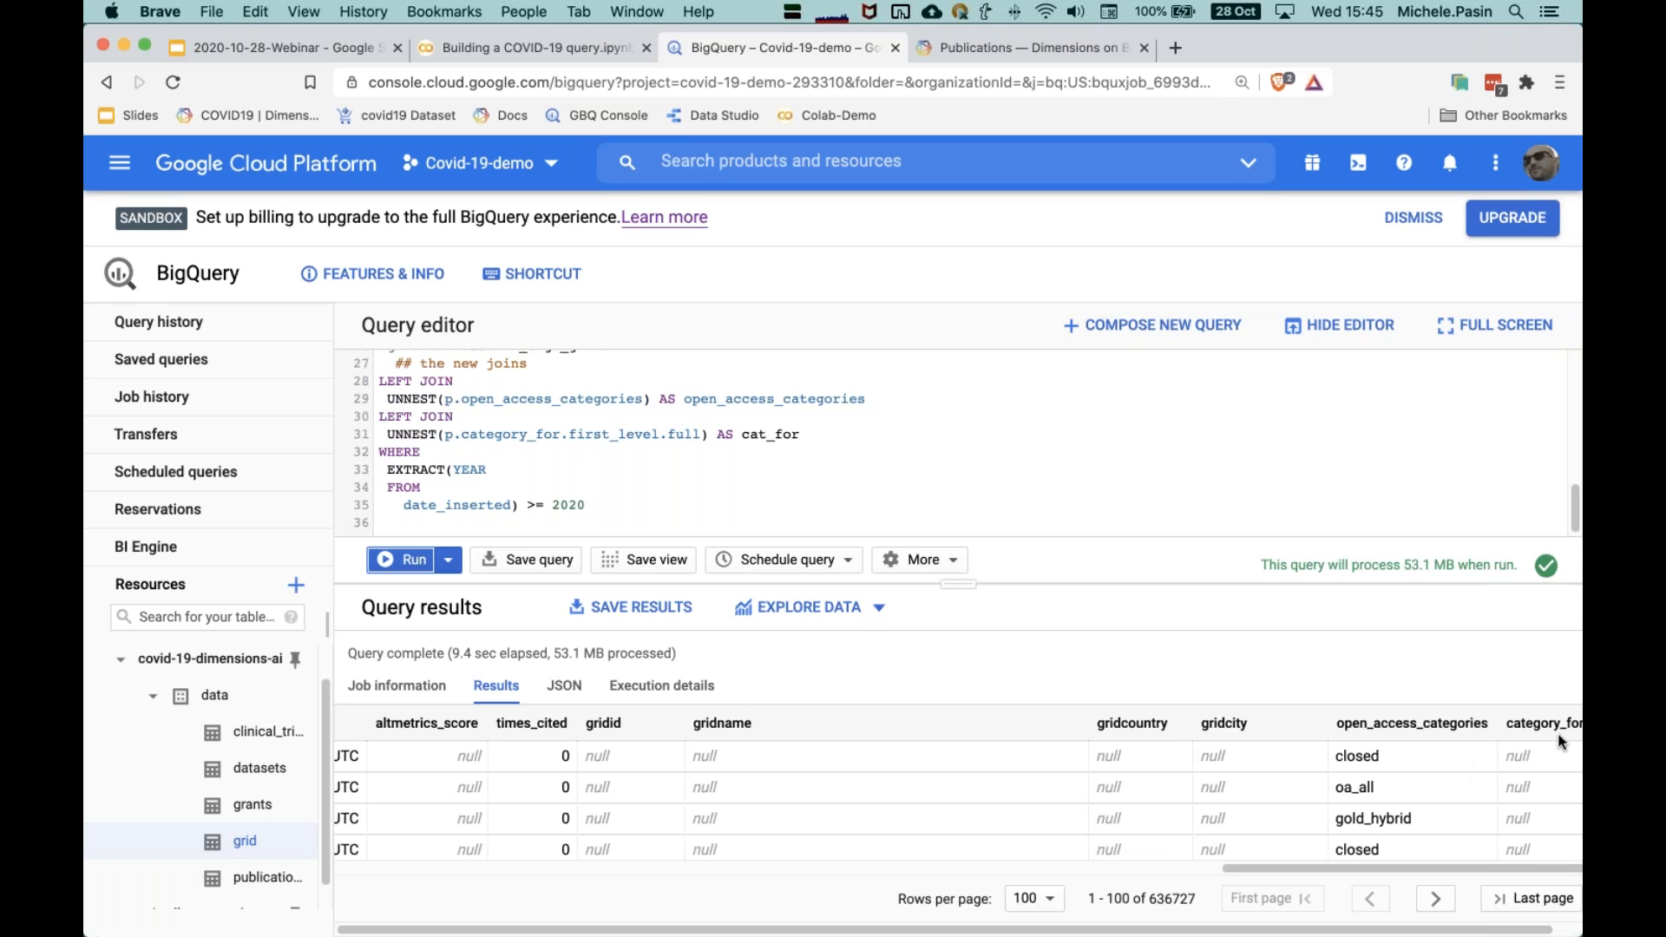
scroll(1566, 761, "down", 10)
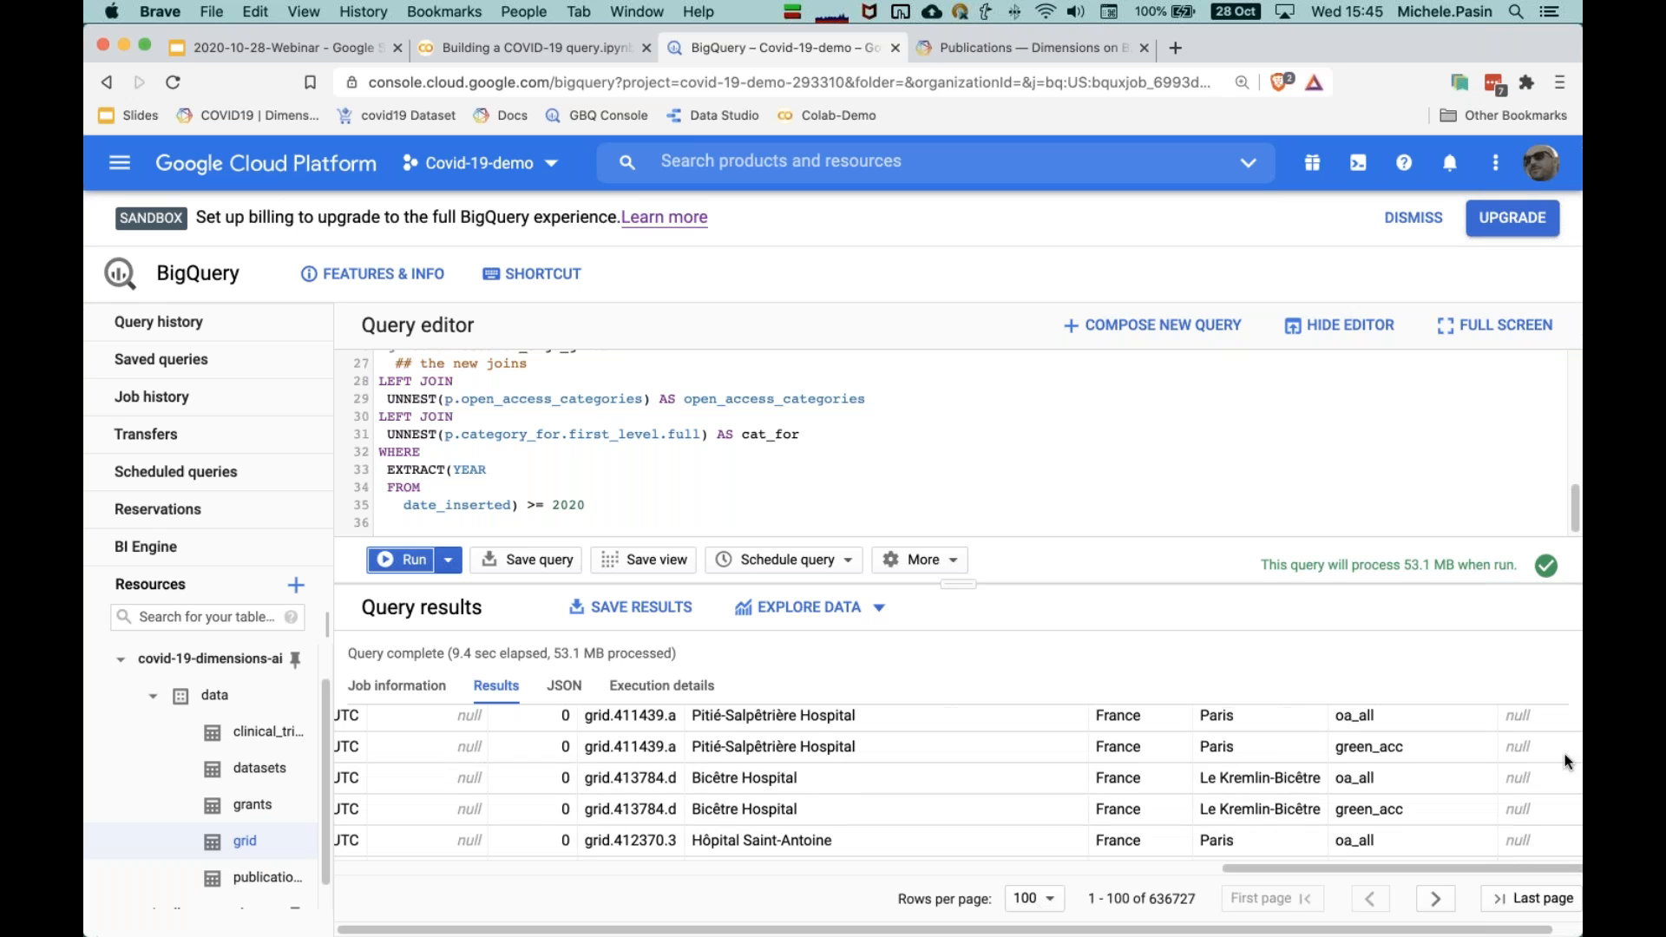
scroll(1566, 761, "up", 5)
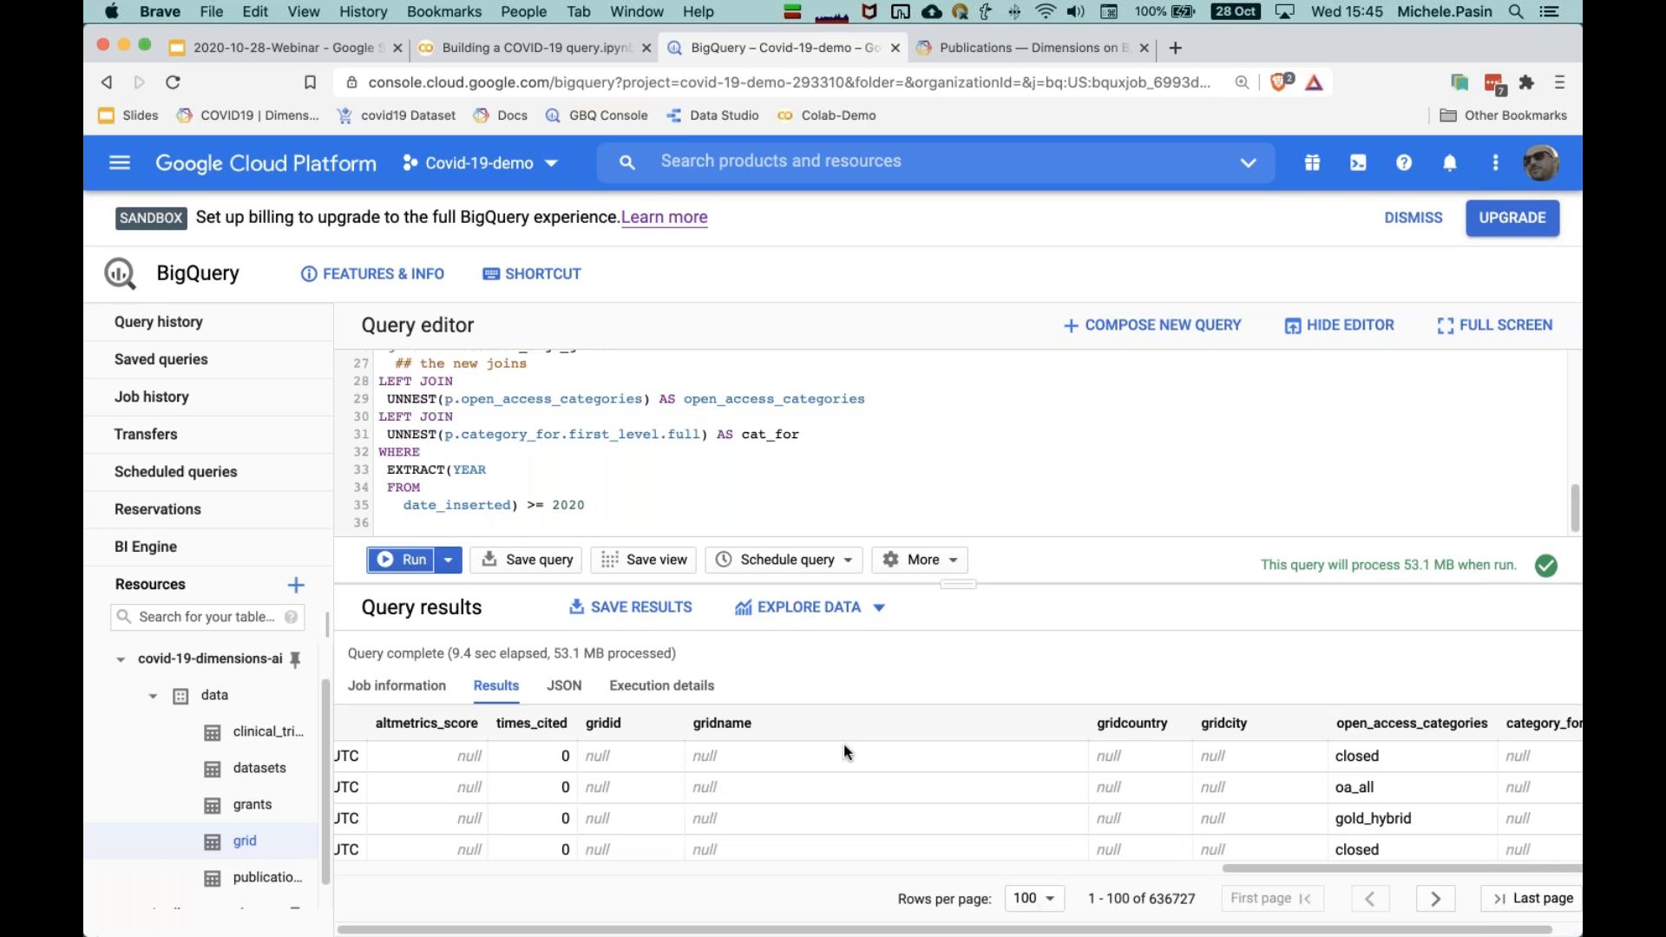
scroll(787, 787, "left", 5)
scroll(788, 788, "left", 6)
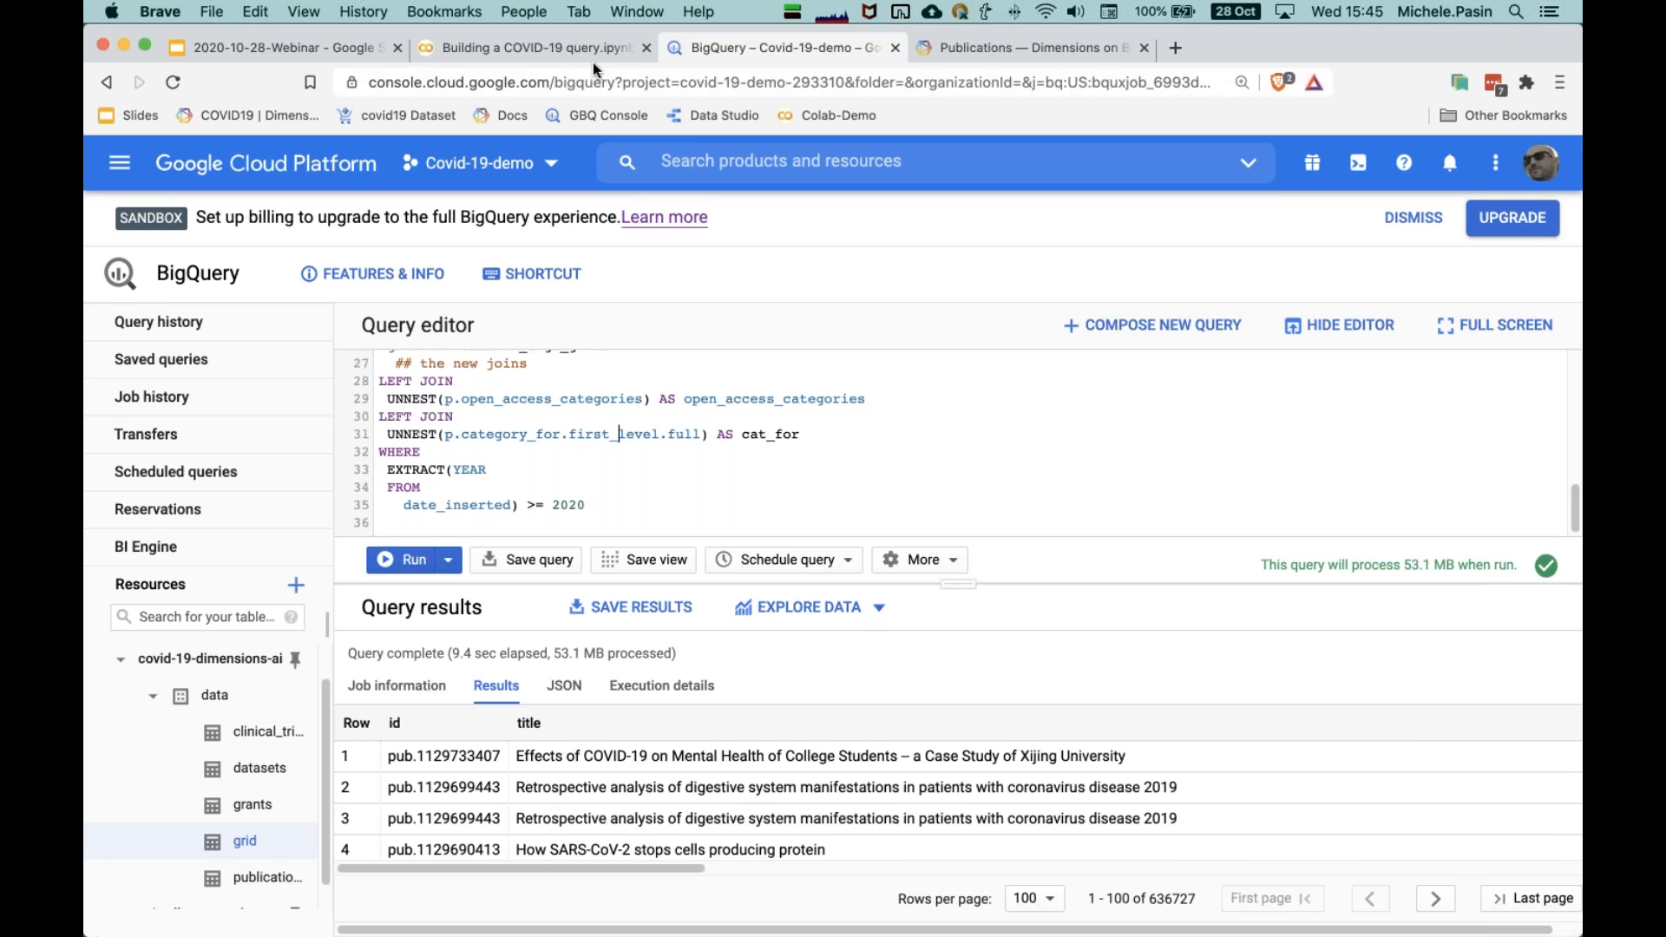
scroll(546, 410, "up", 10)
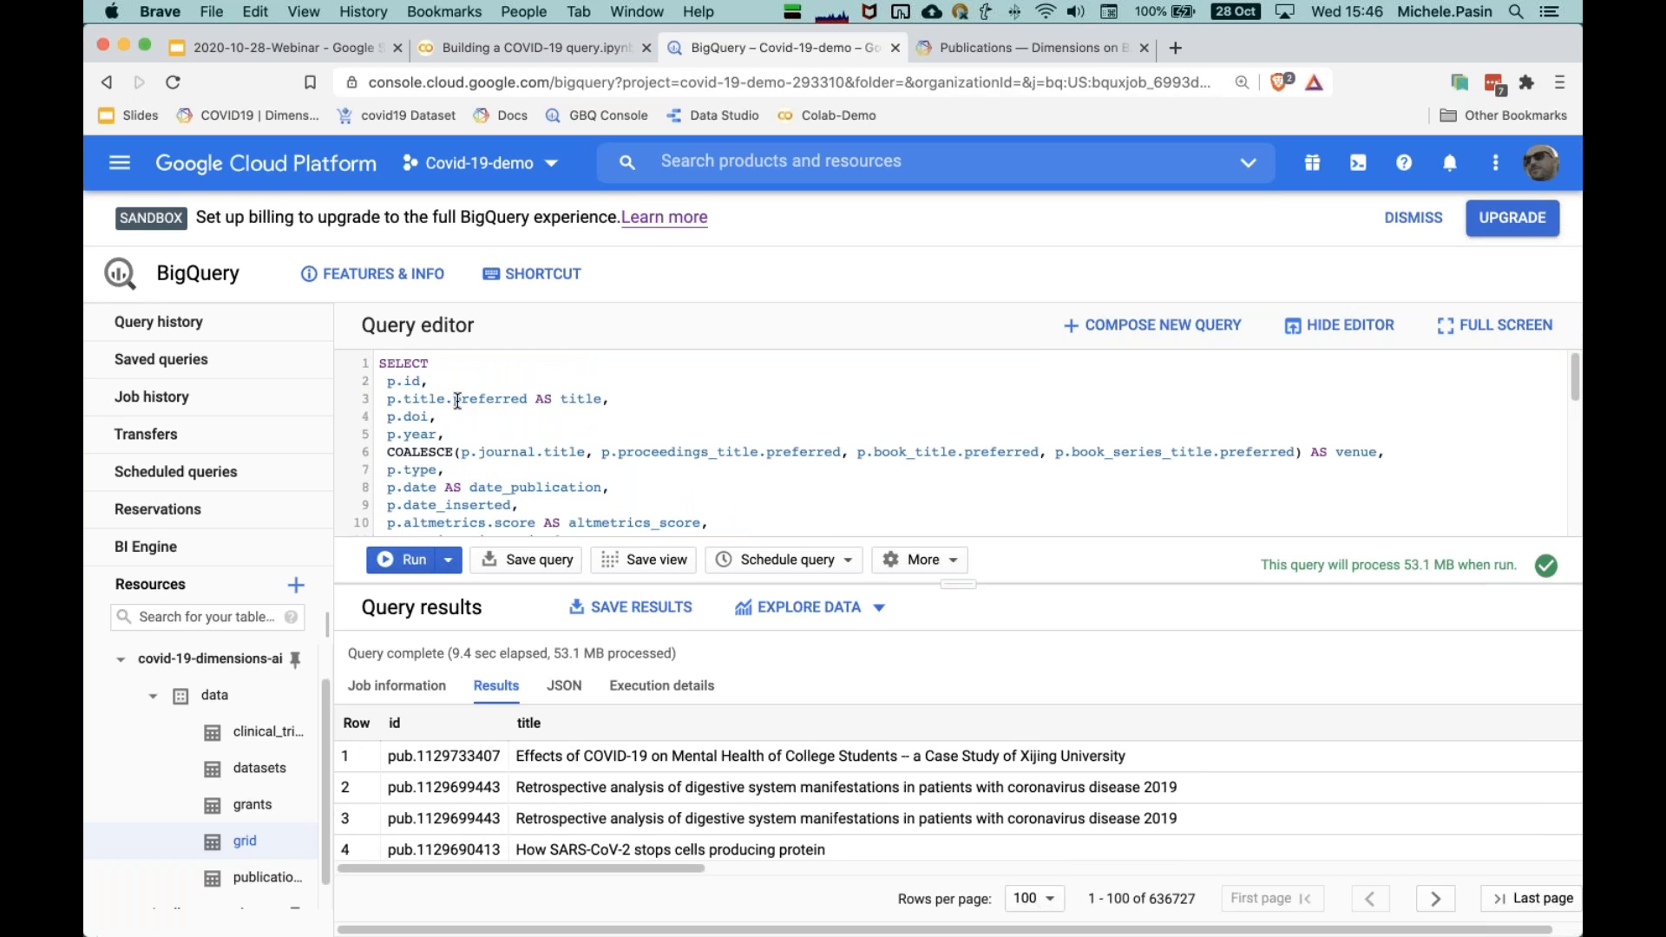
scroll(439, 418, "down", 10)
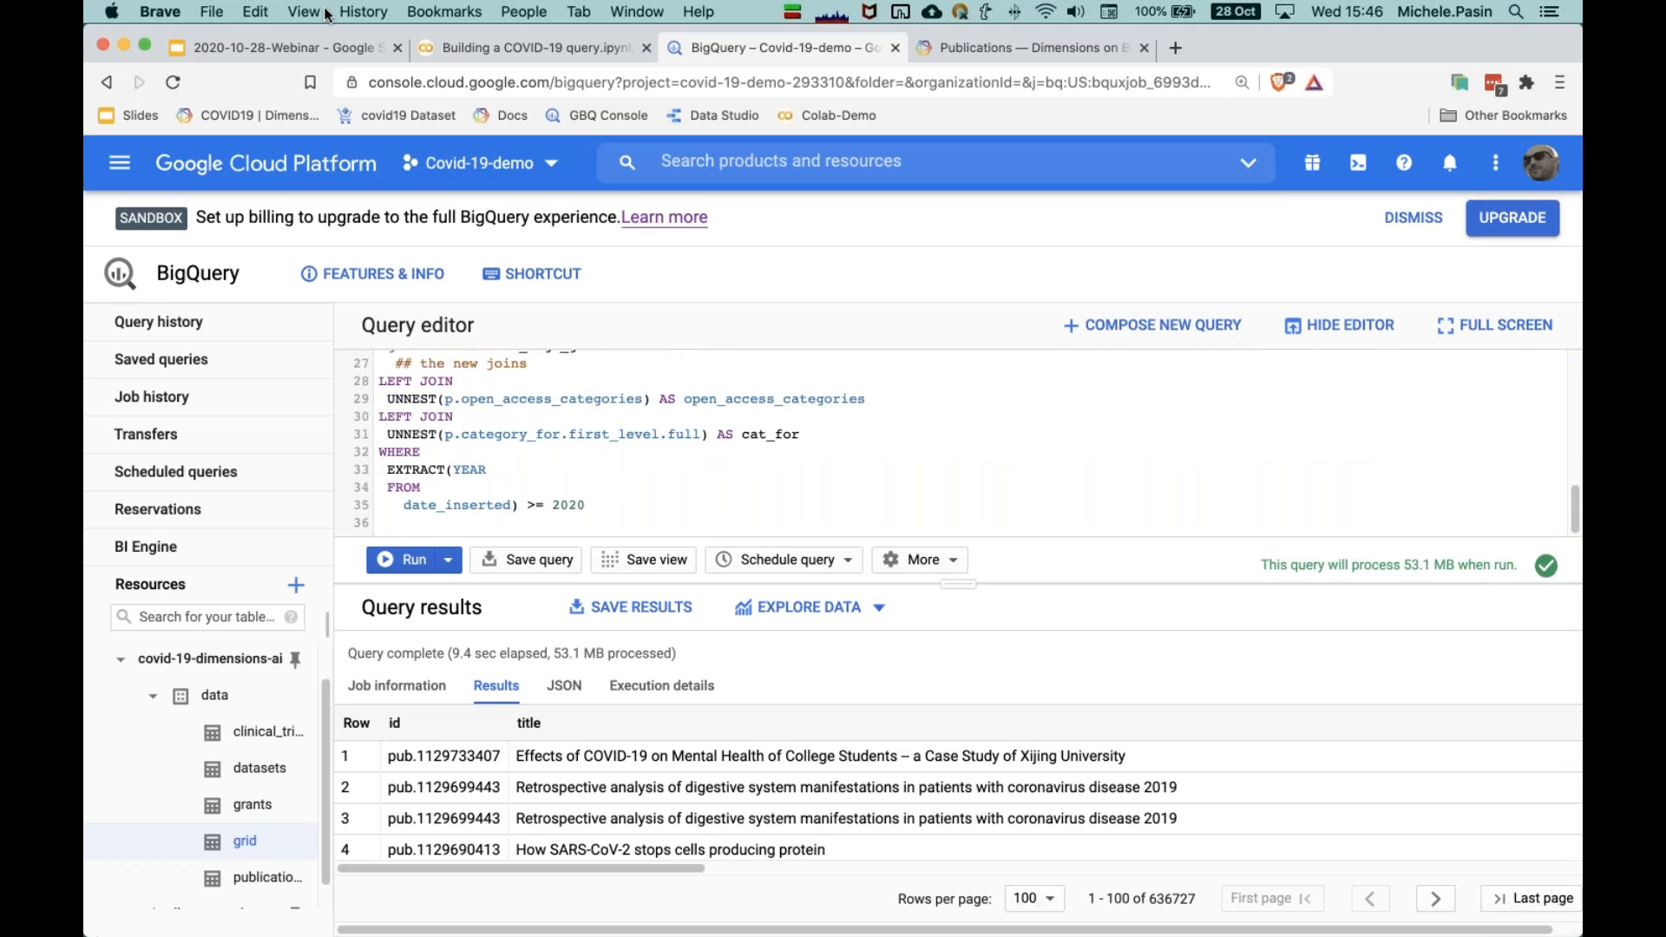
Step: Switch to the webinar slides, go to "Part 3 - Dashboard creation" and open its datastudio.google.com link
left_click(336, 49)
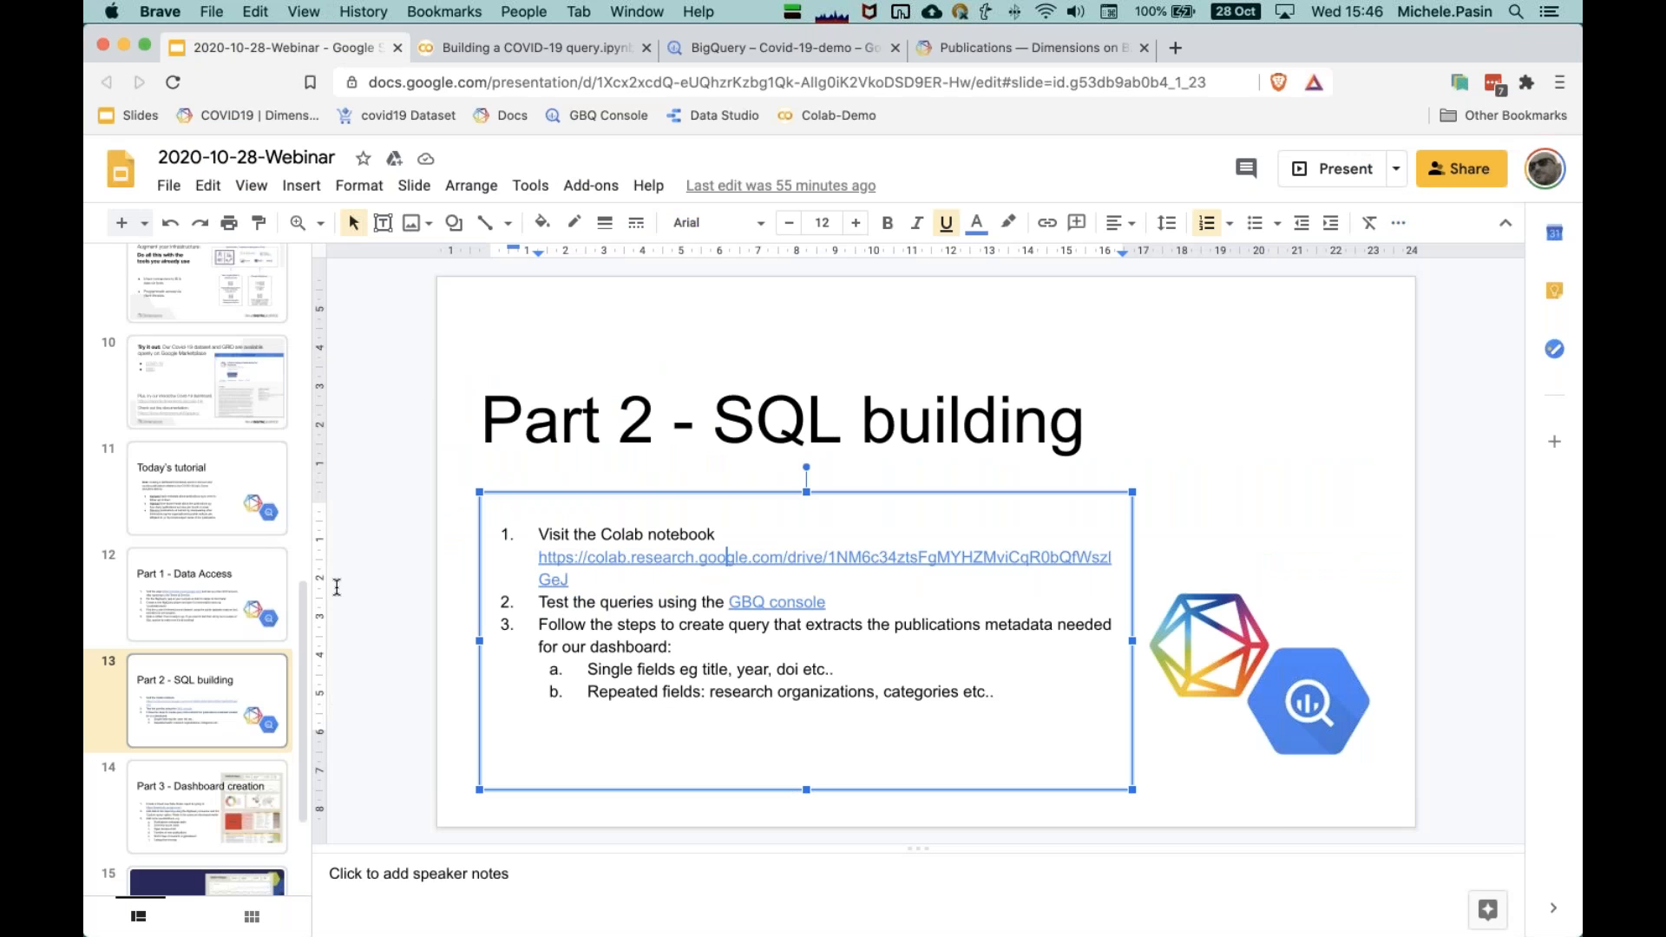
left_click(224, 814)
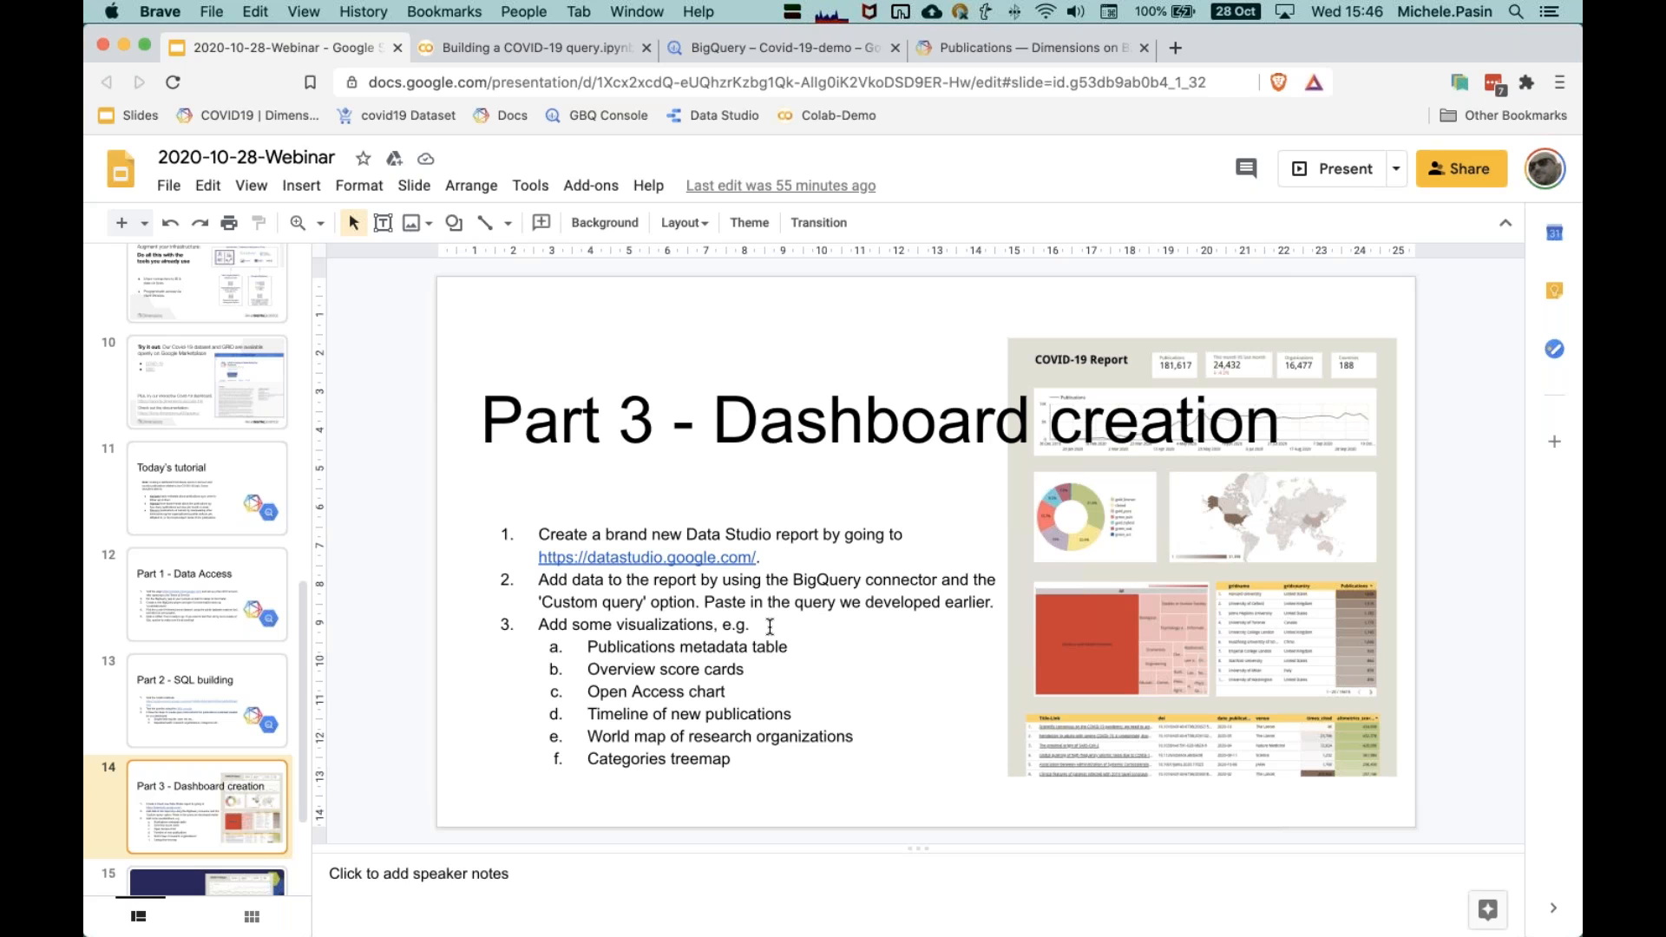
left_click(677, 557)
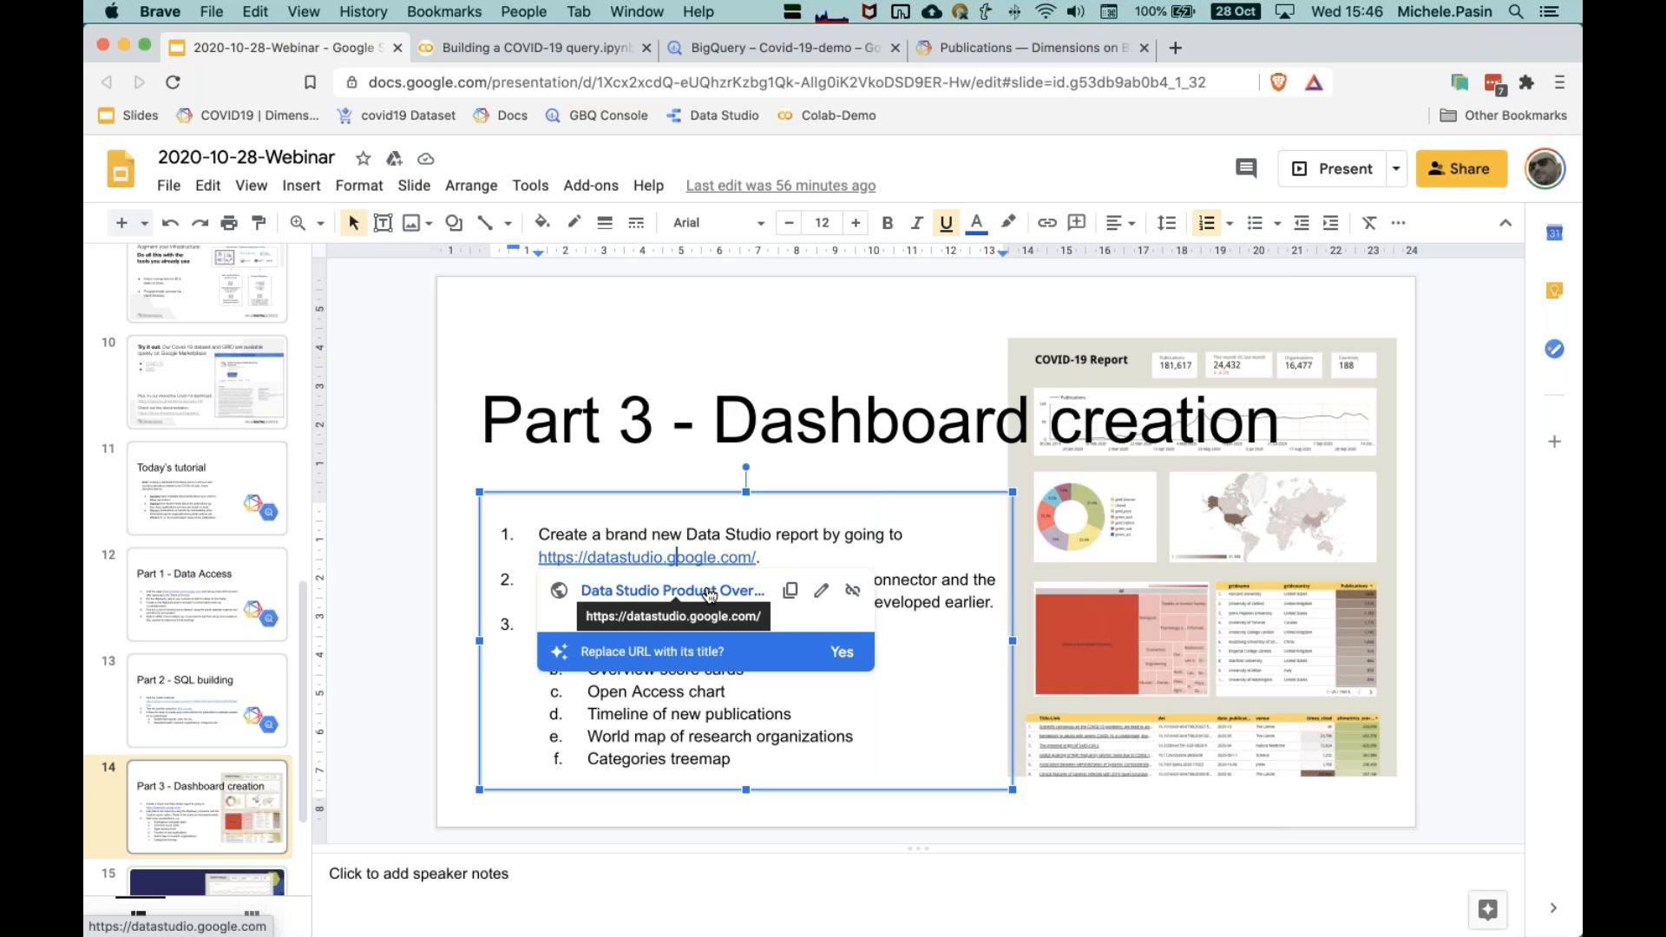
left_click(710, 591)
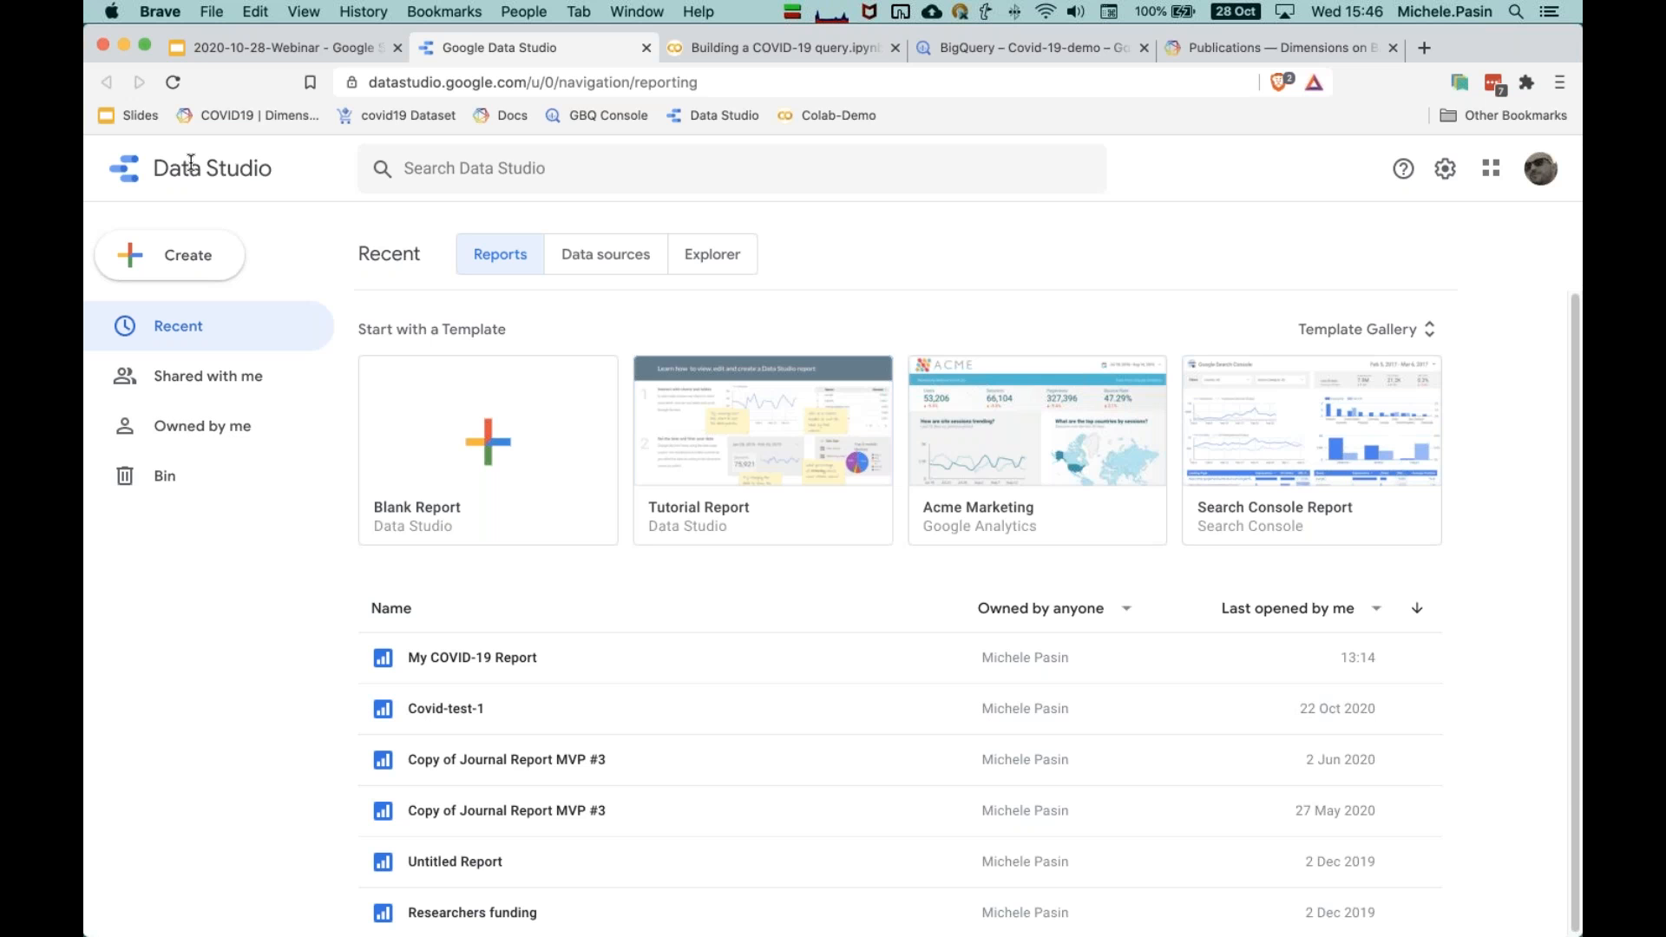
Step: Create a blank Data Studio report and choose BigQuery as its data connector
left_click(549, 482)
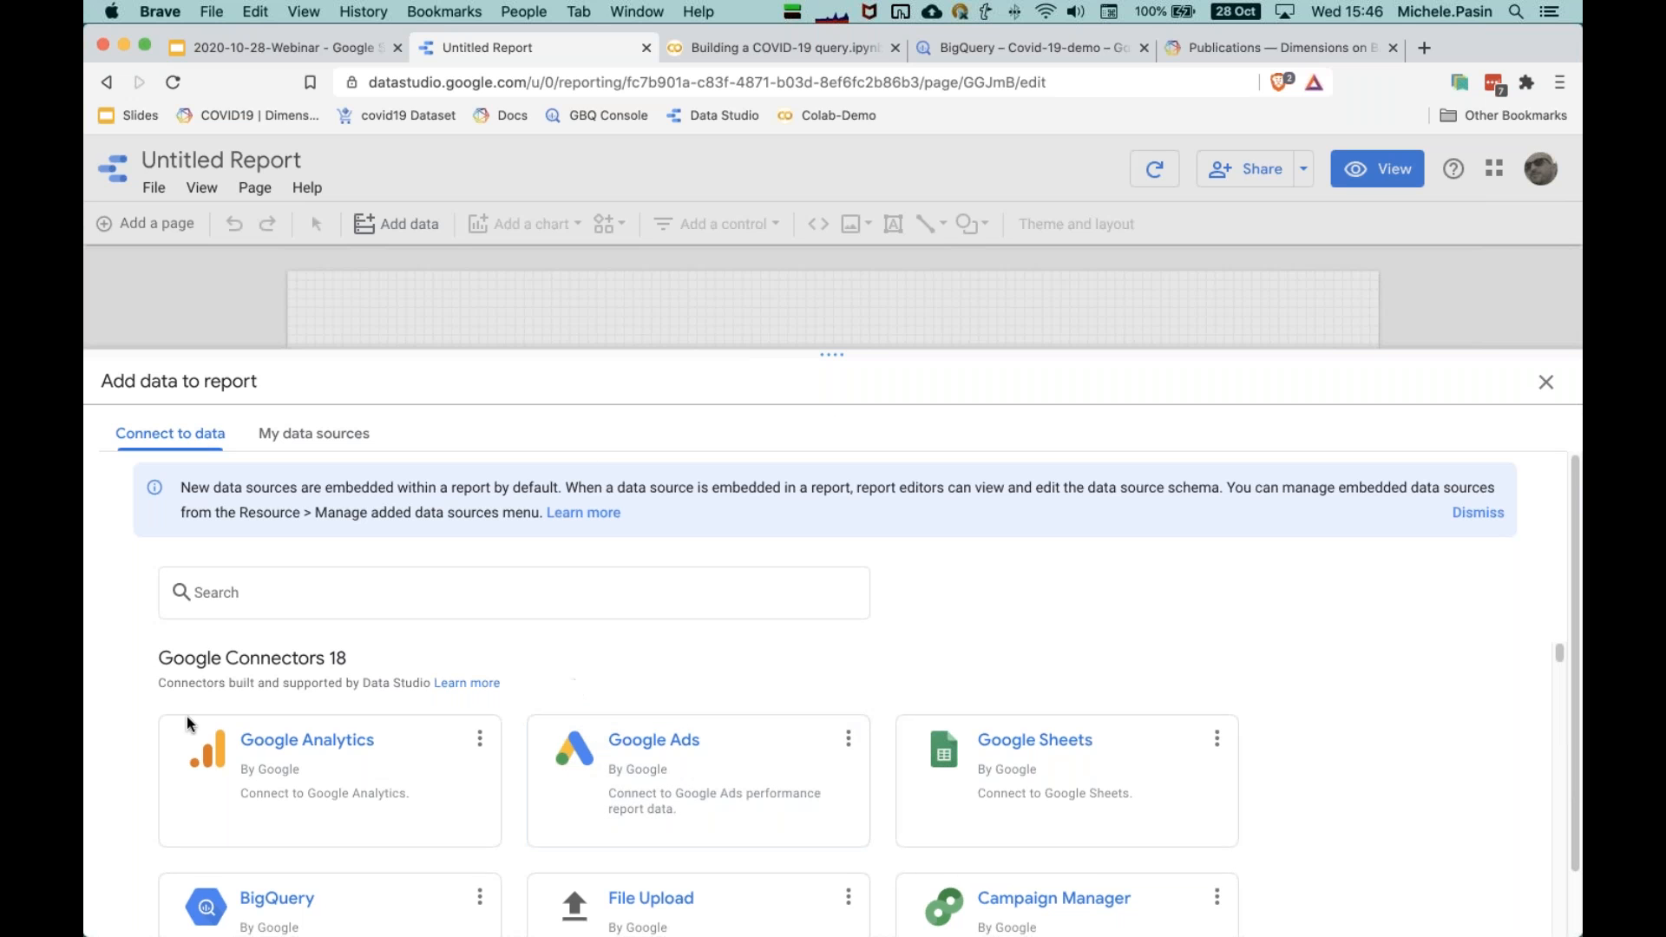
scroll(157, 792, "down", 2)
scroll(157, 791, "up", 2)
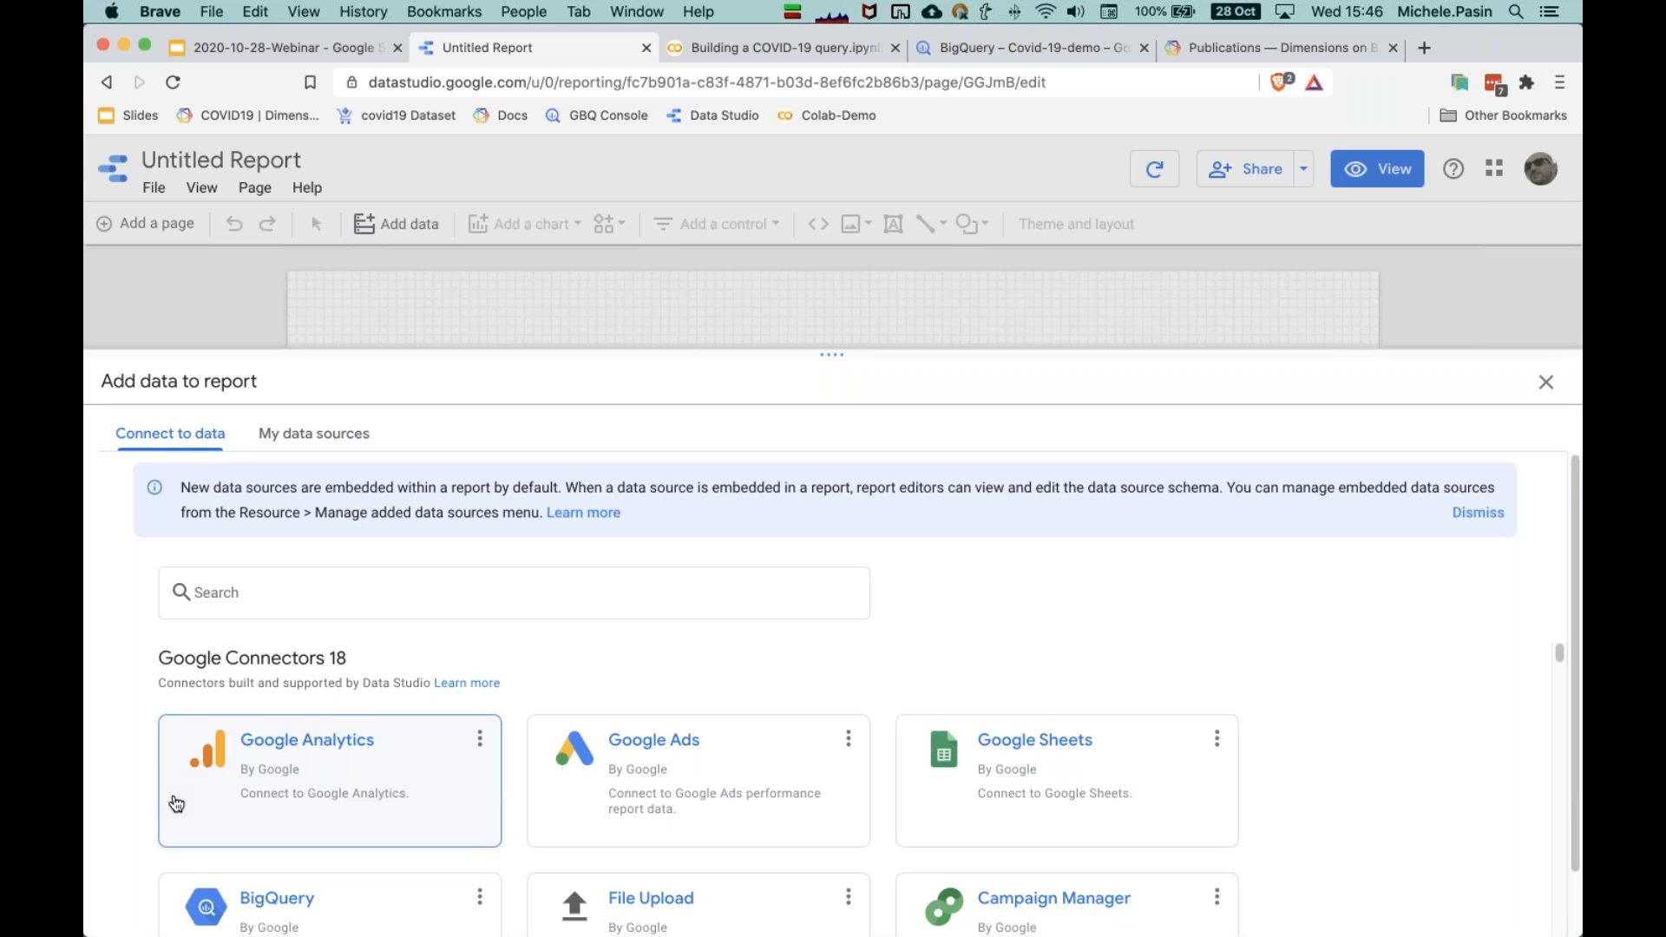
scroll(108, 798, "down", 3)
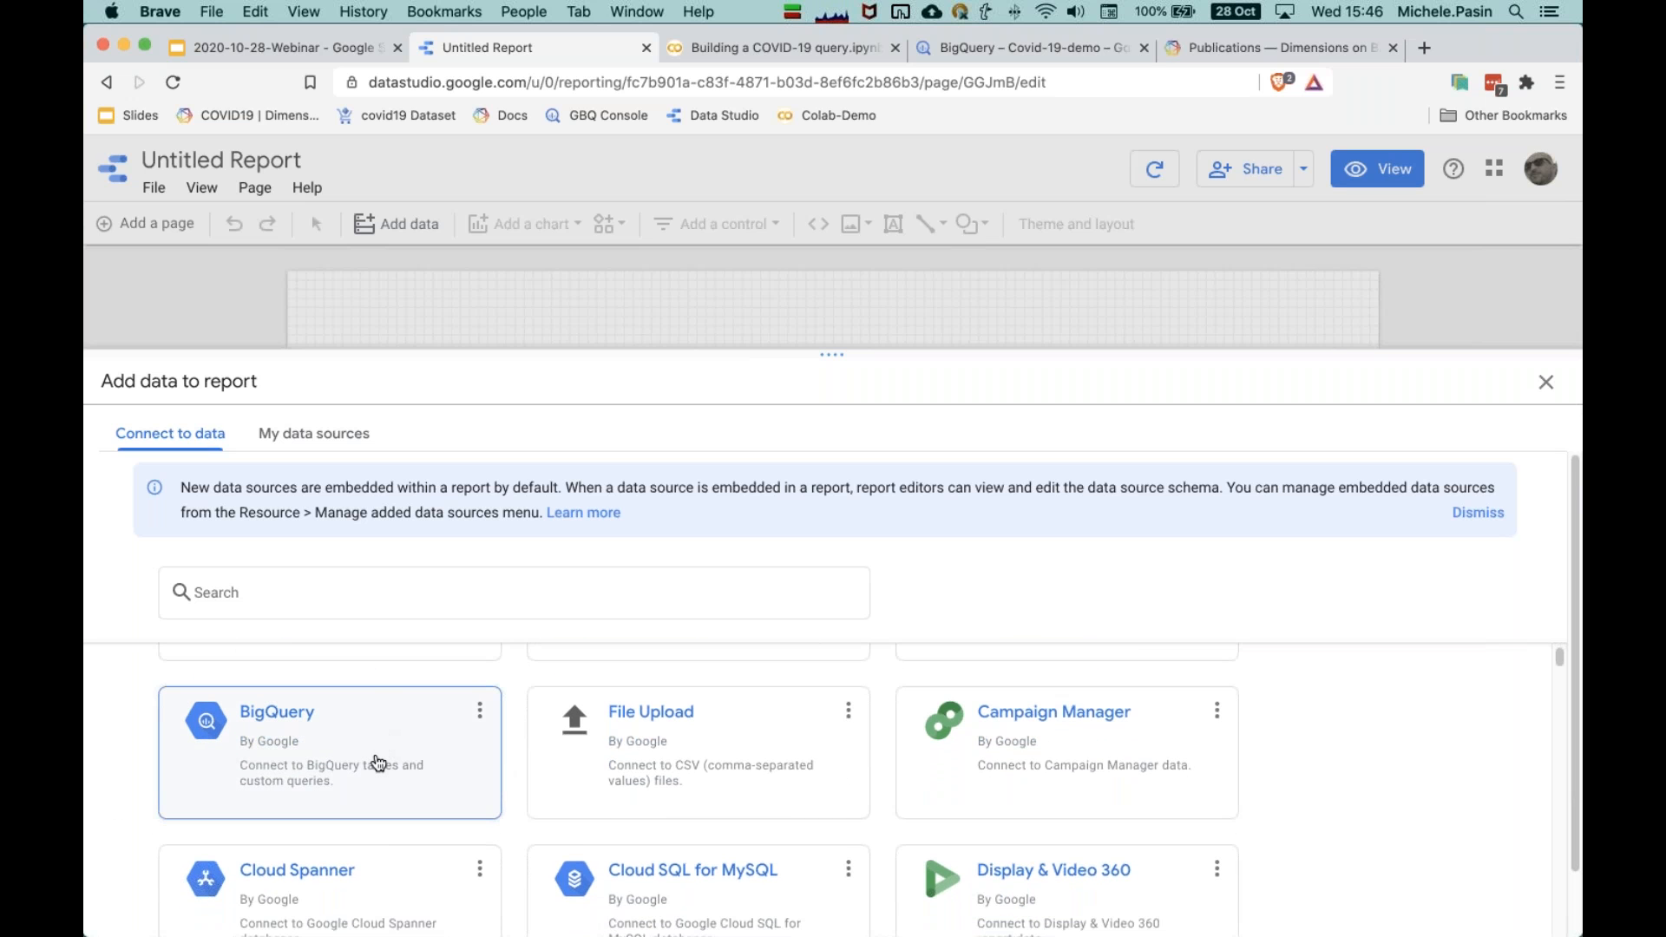
left_click(378, 763)
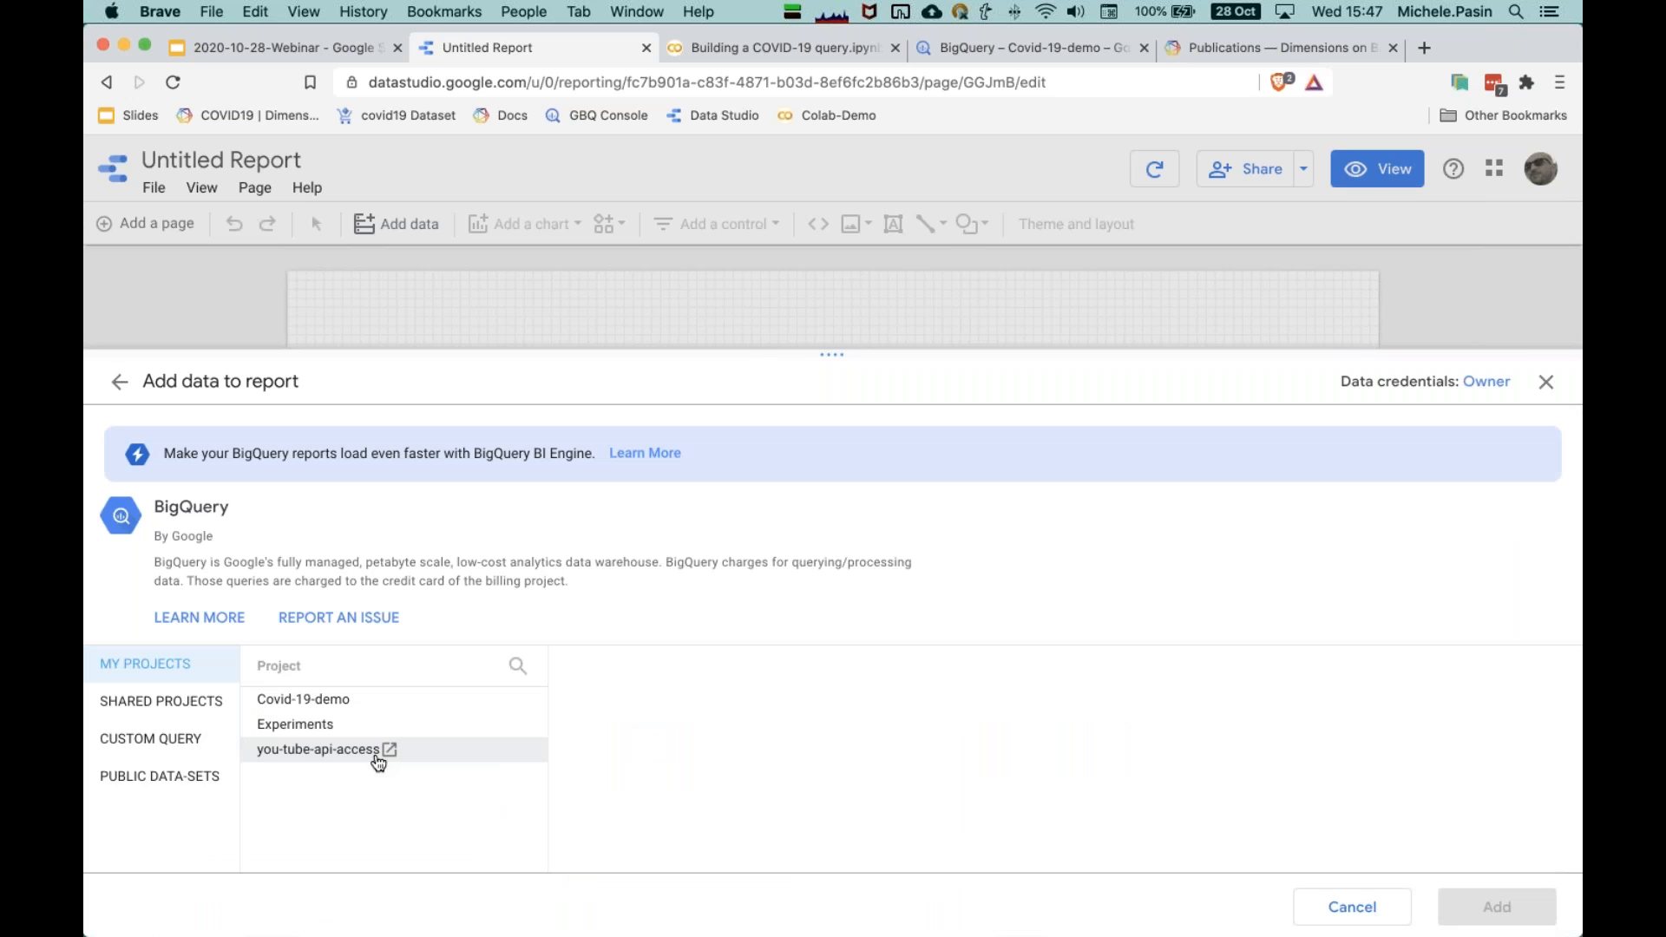
Step: Add the full query from the BigQuery editor to the report as a custom query, with Covid-19-demo as the billing project
left_click(181, 754)
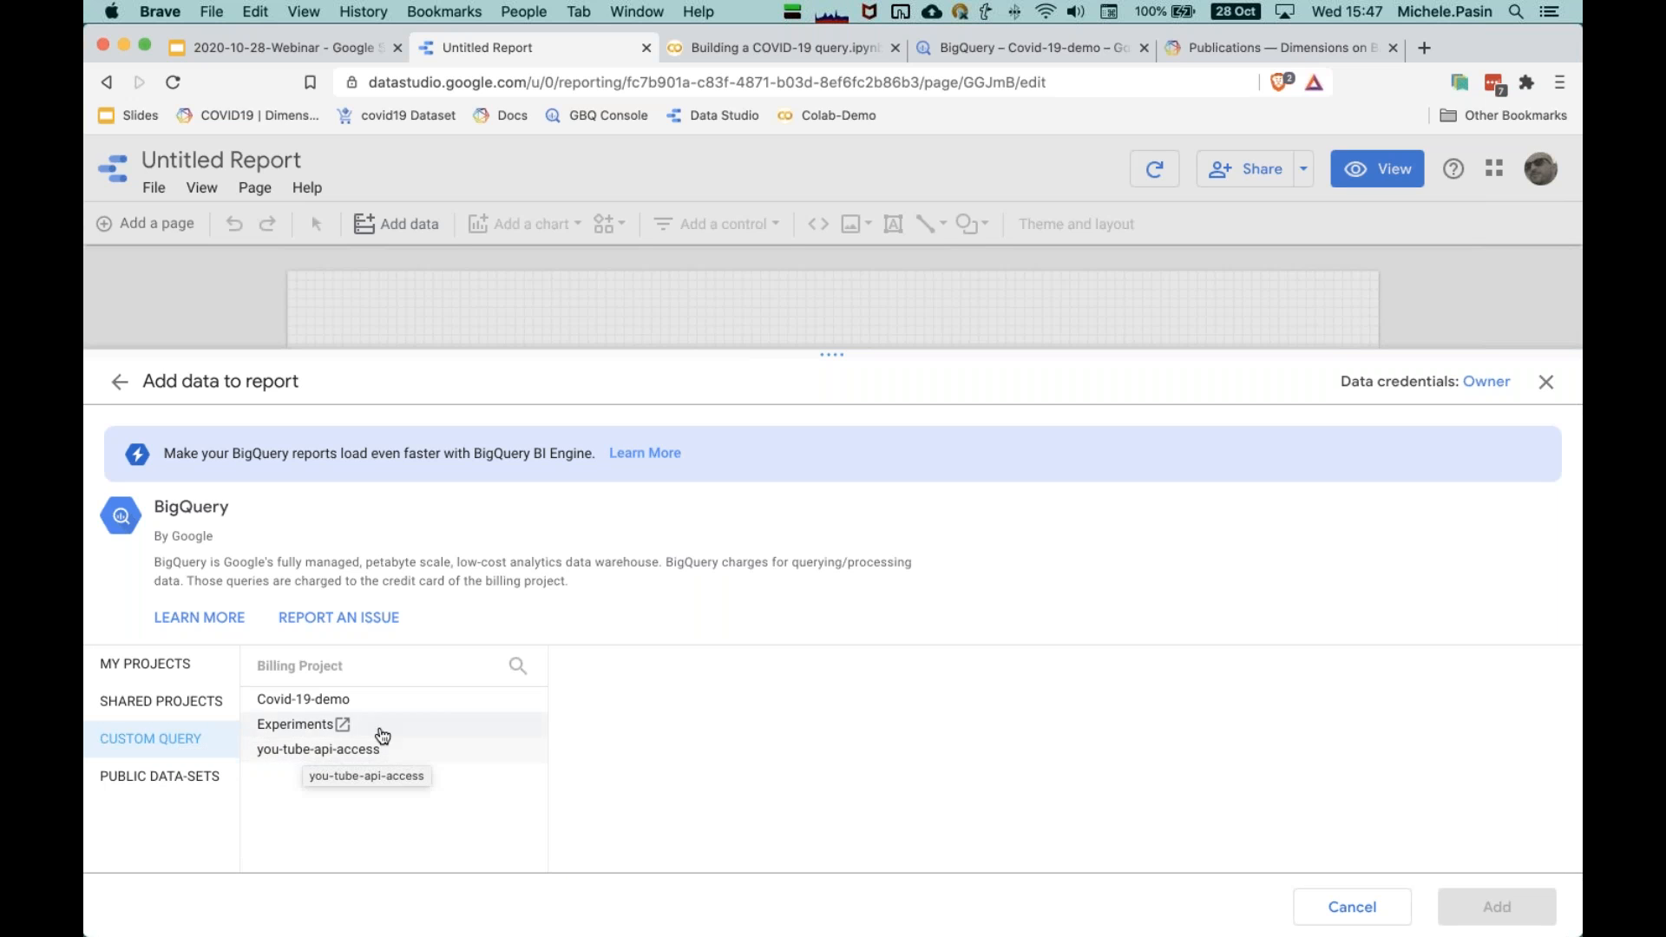
left_click(330, 699)
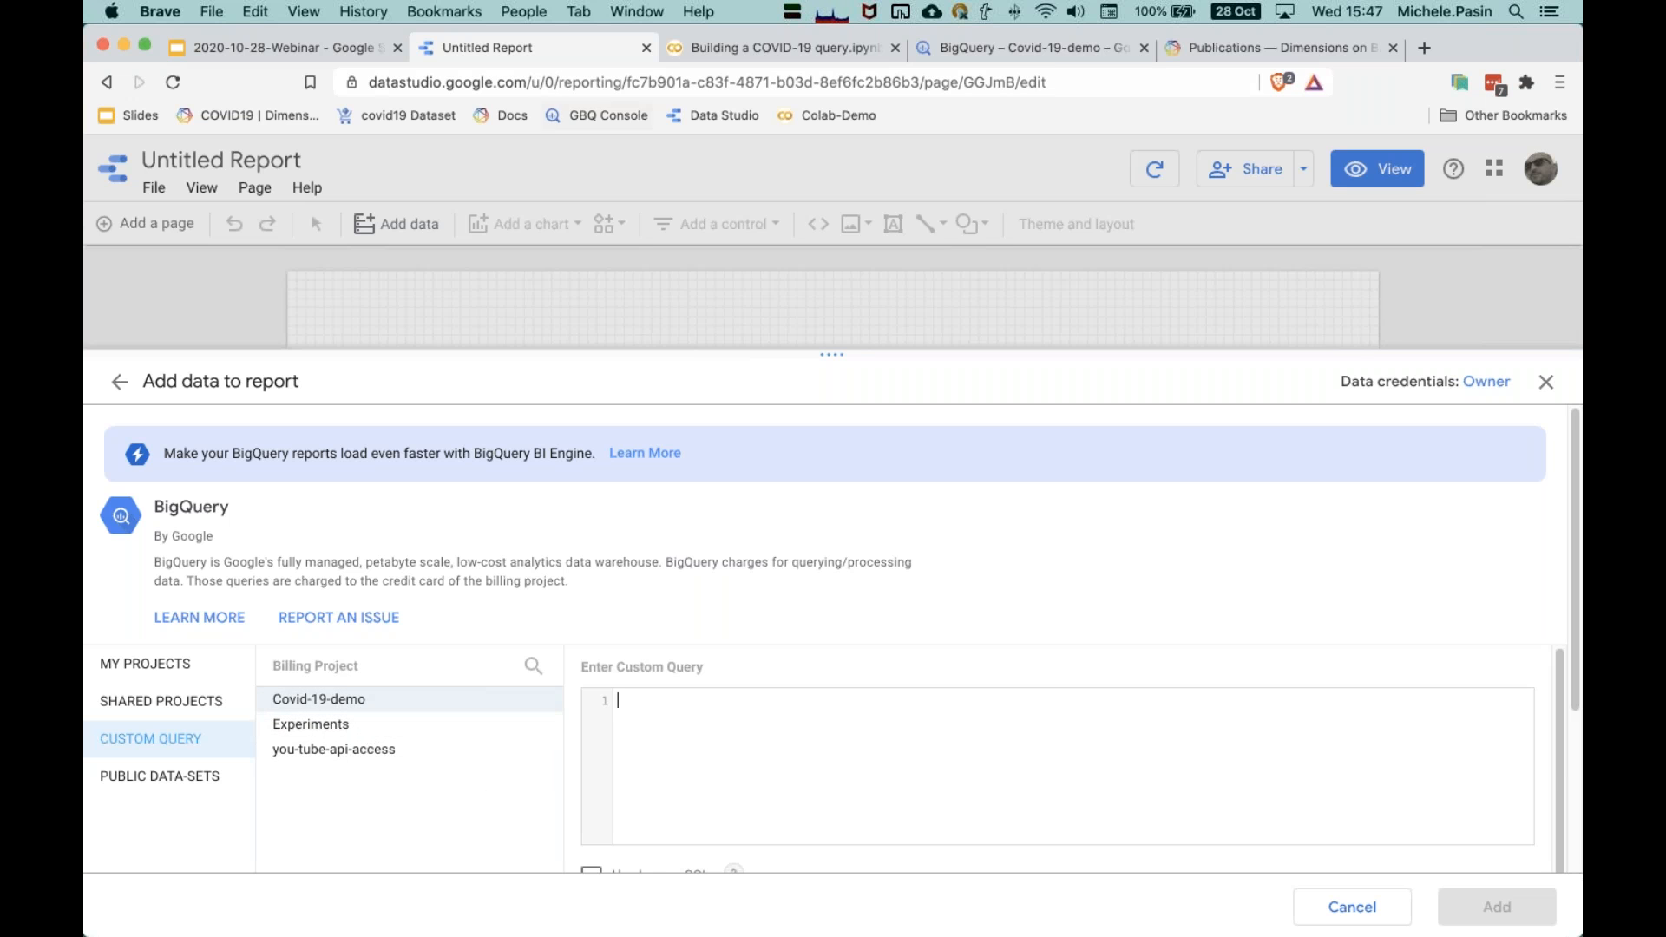
left_click(1010, 50)
key("super+a")
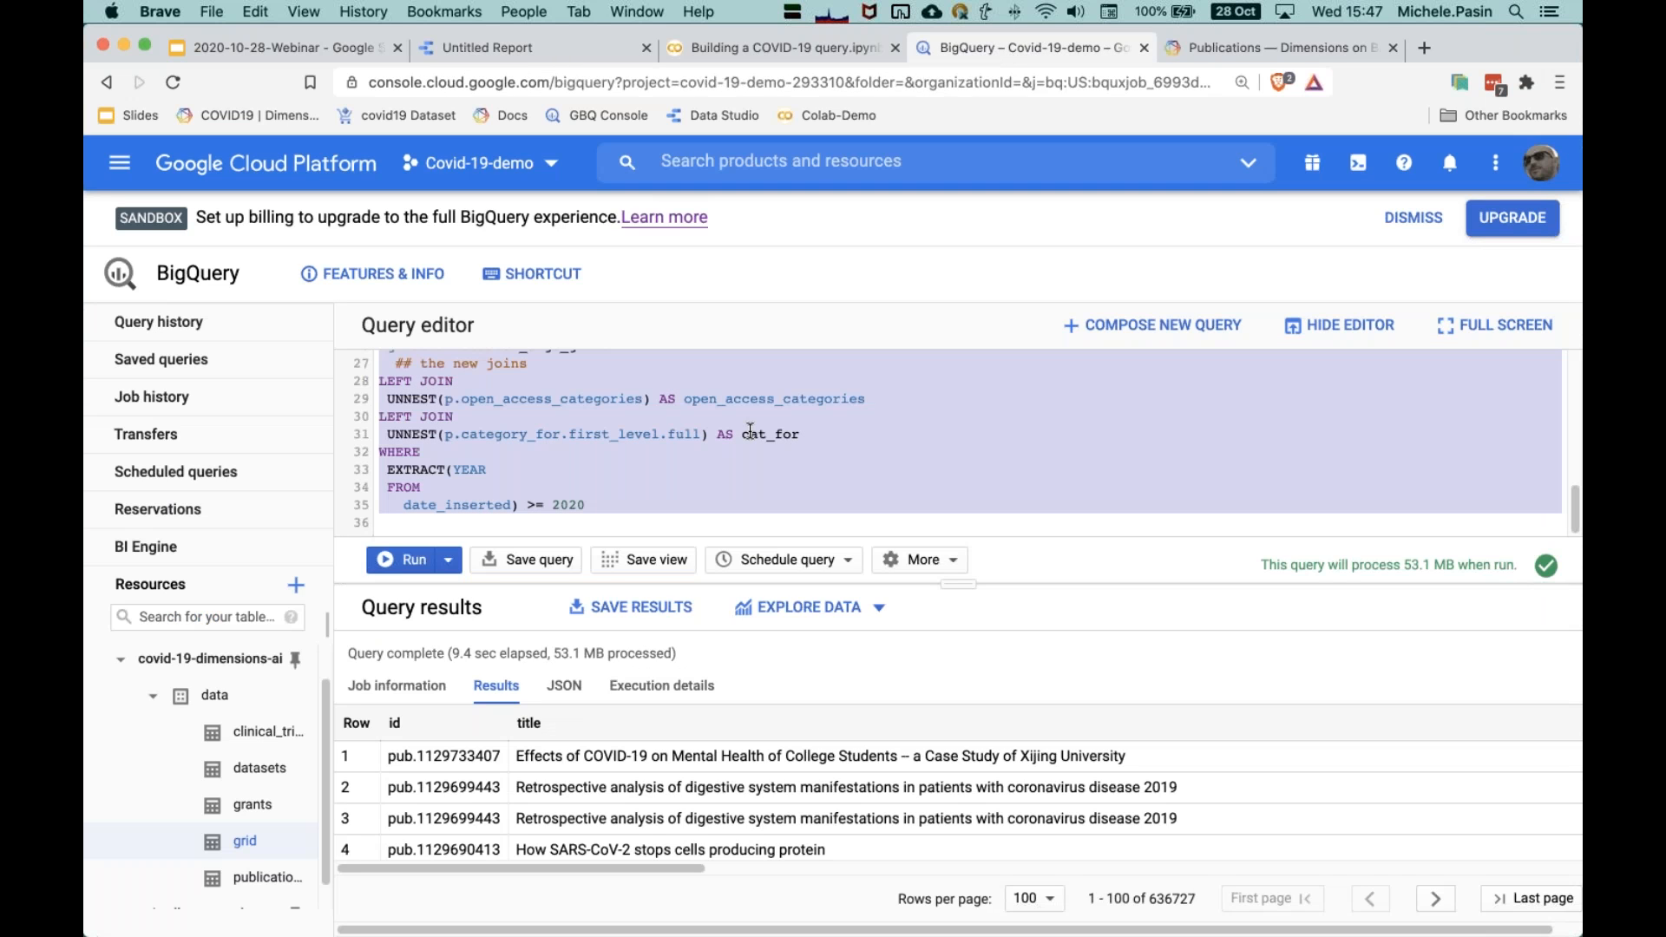
left_click(514, 50)
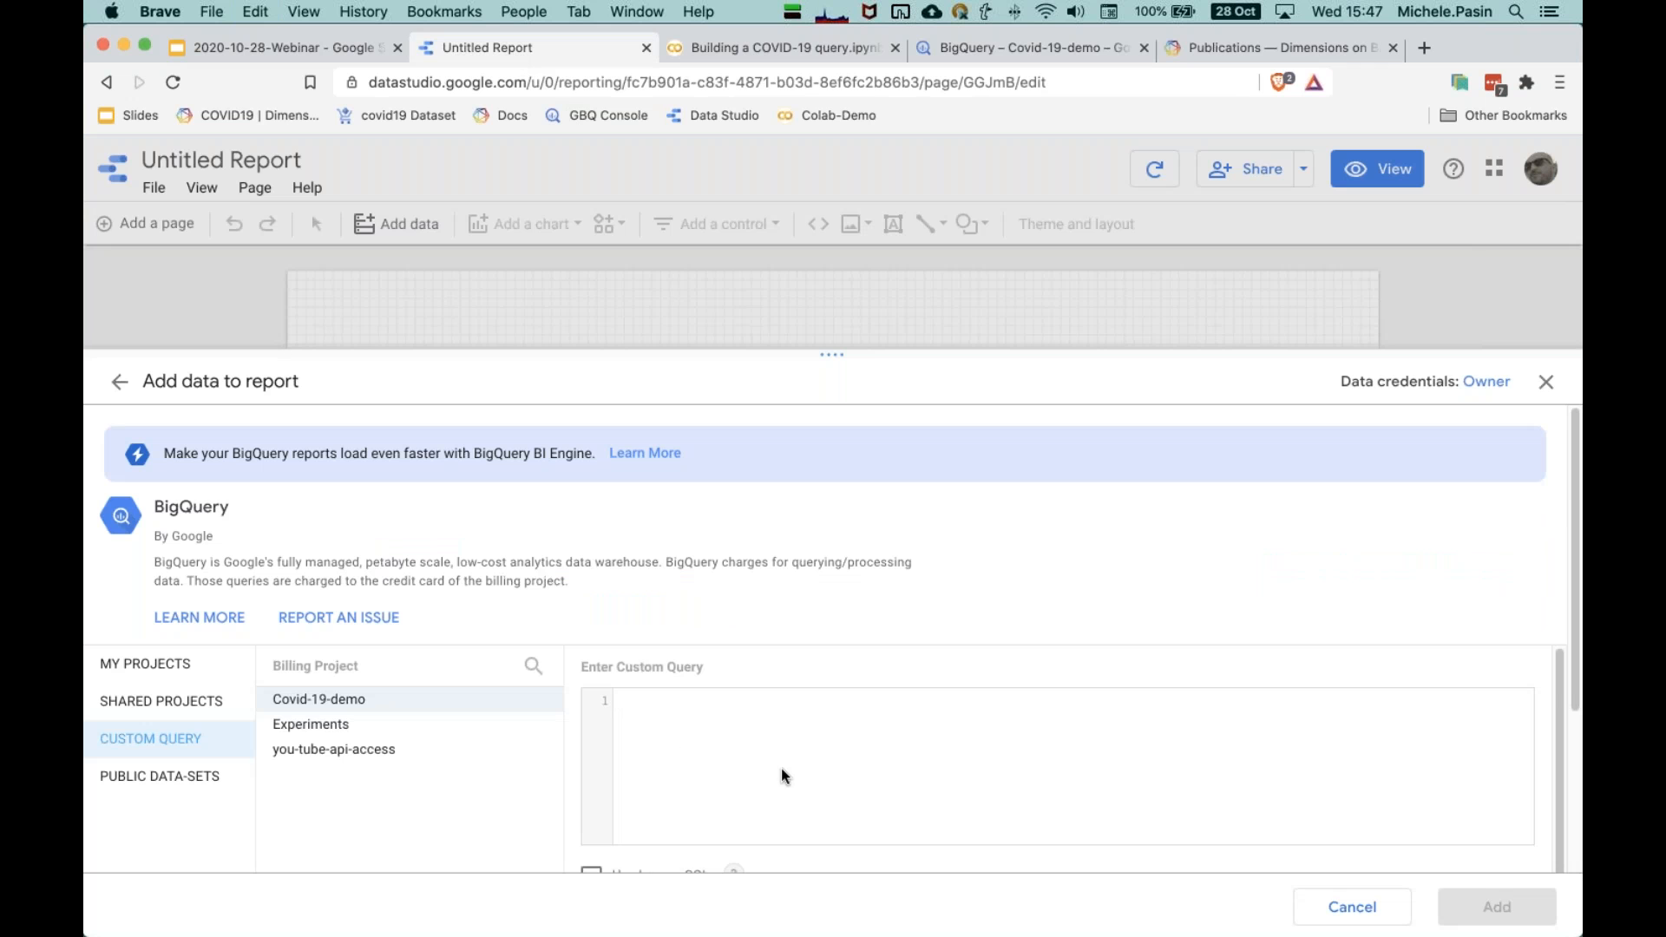
key("super+v")
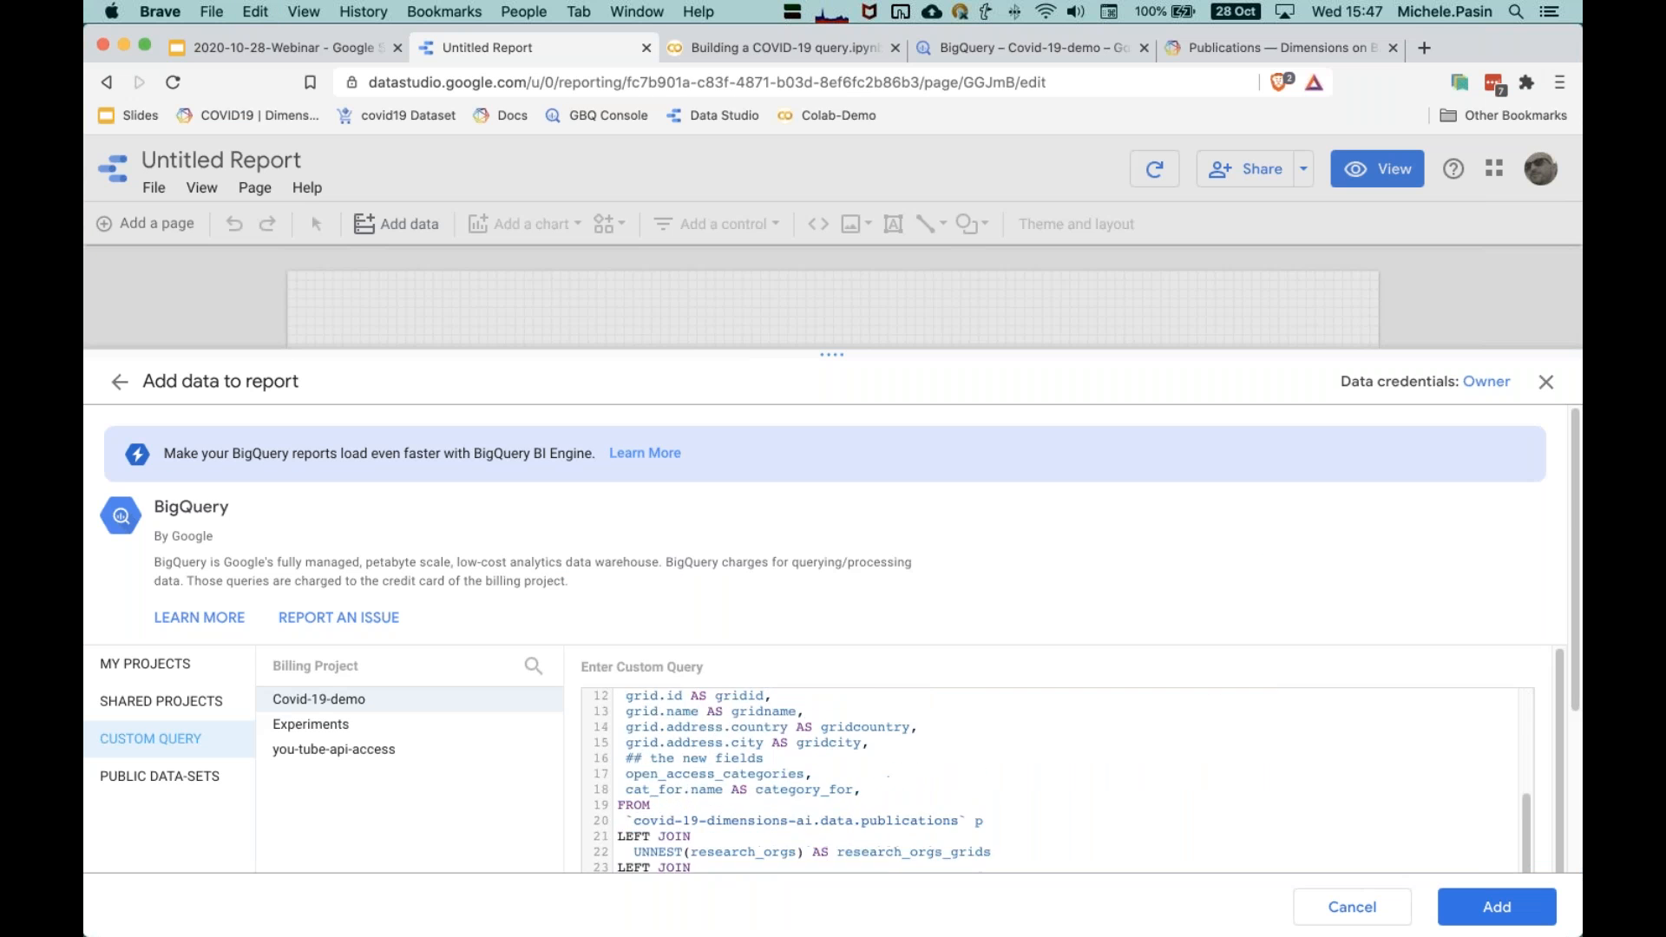
scroll(520, 754, "down", 5)
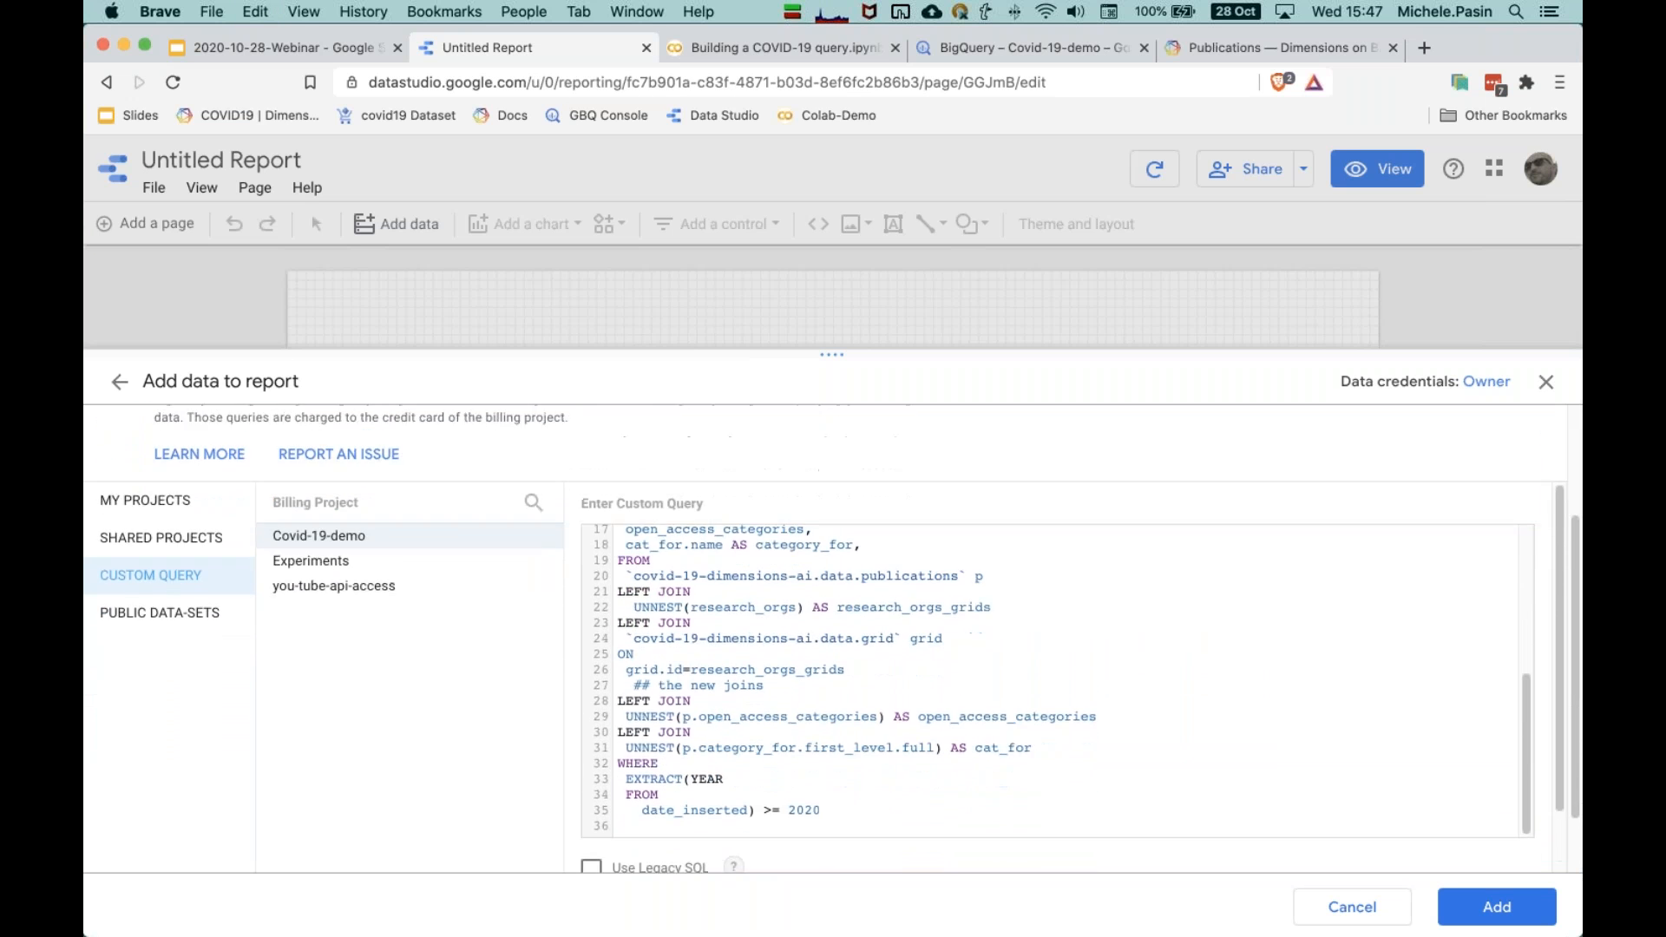
left_click(1490, 911)
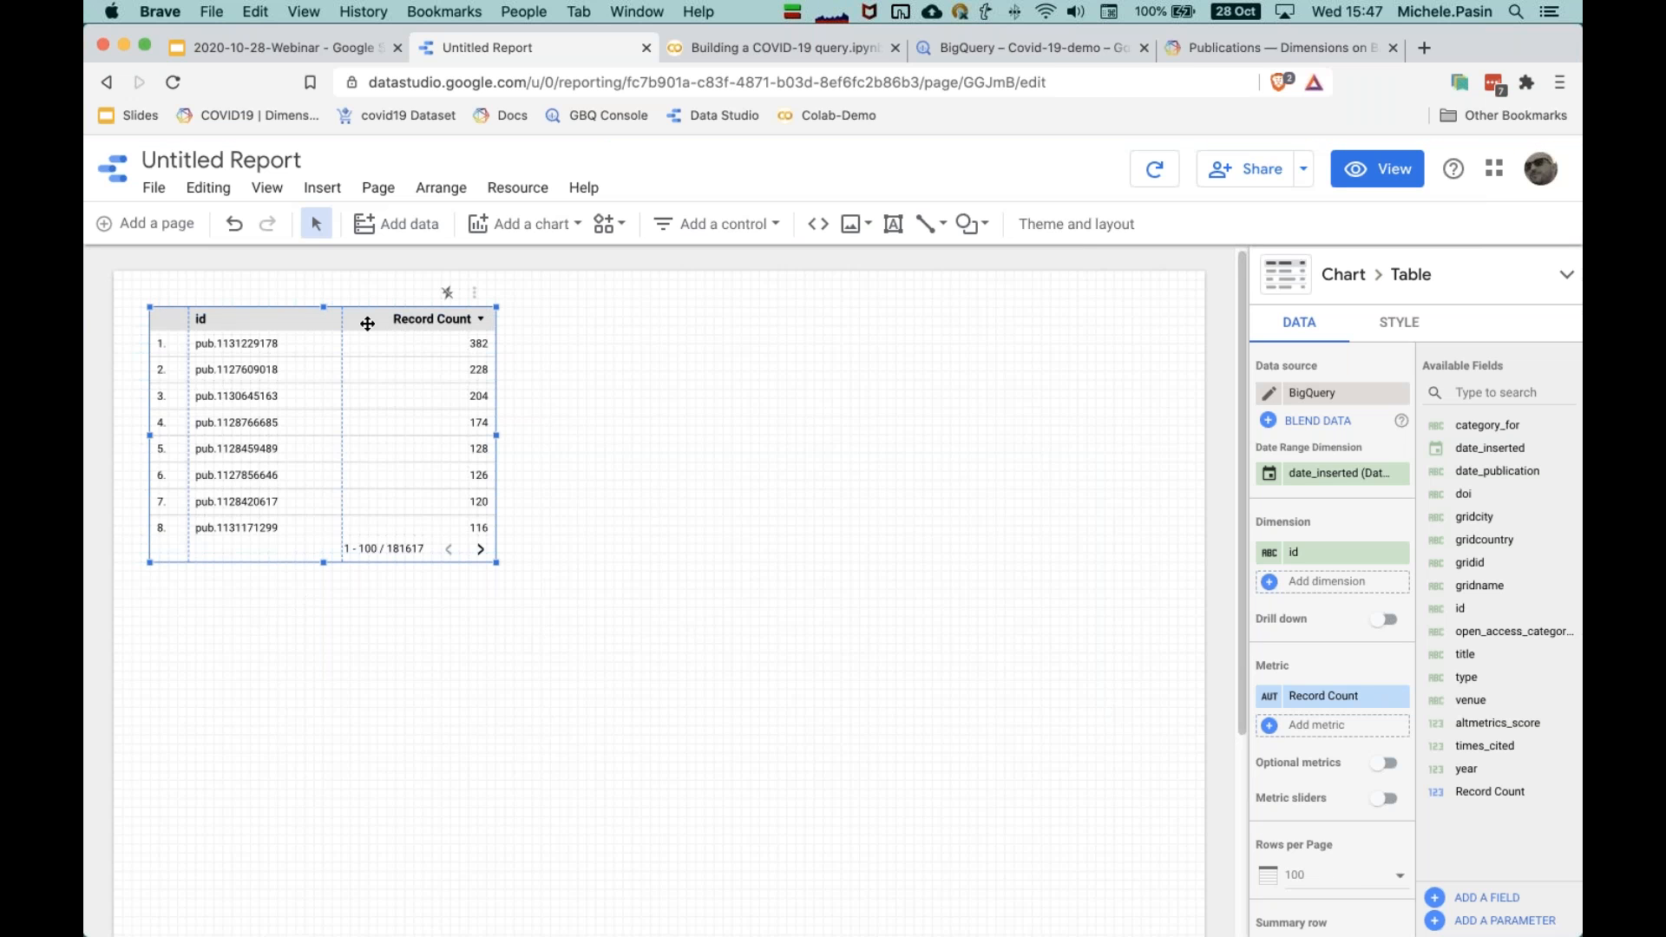
Step: Move the table to about the middle height of the page and rename the report "Demo report - covid19 tutorial"
left_click_drag(373, 321, 373, 520)
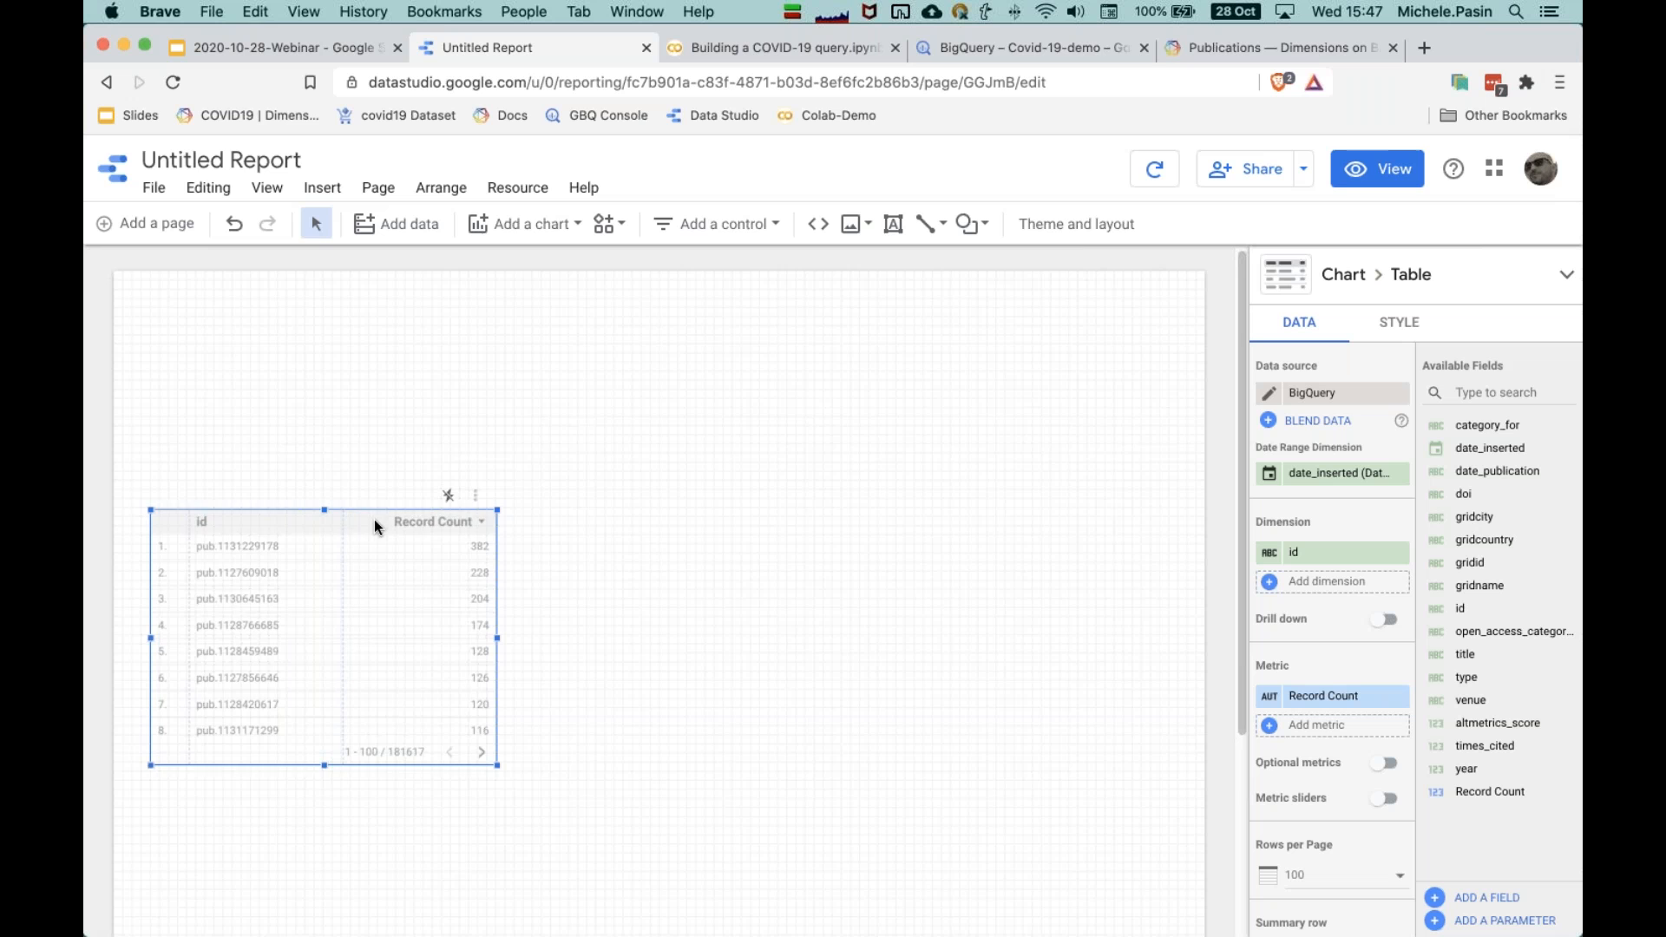
left_click(234, 159)
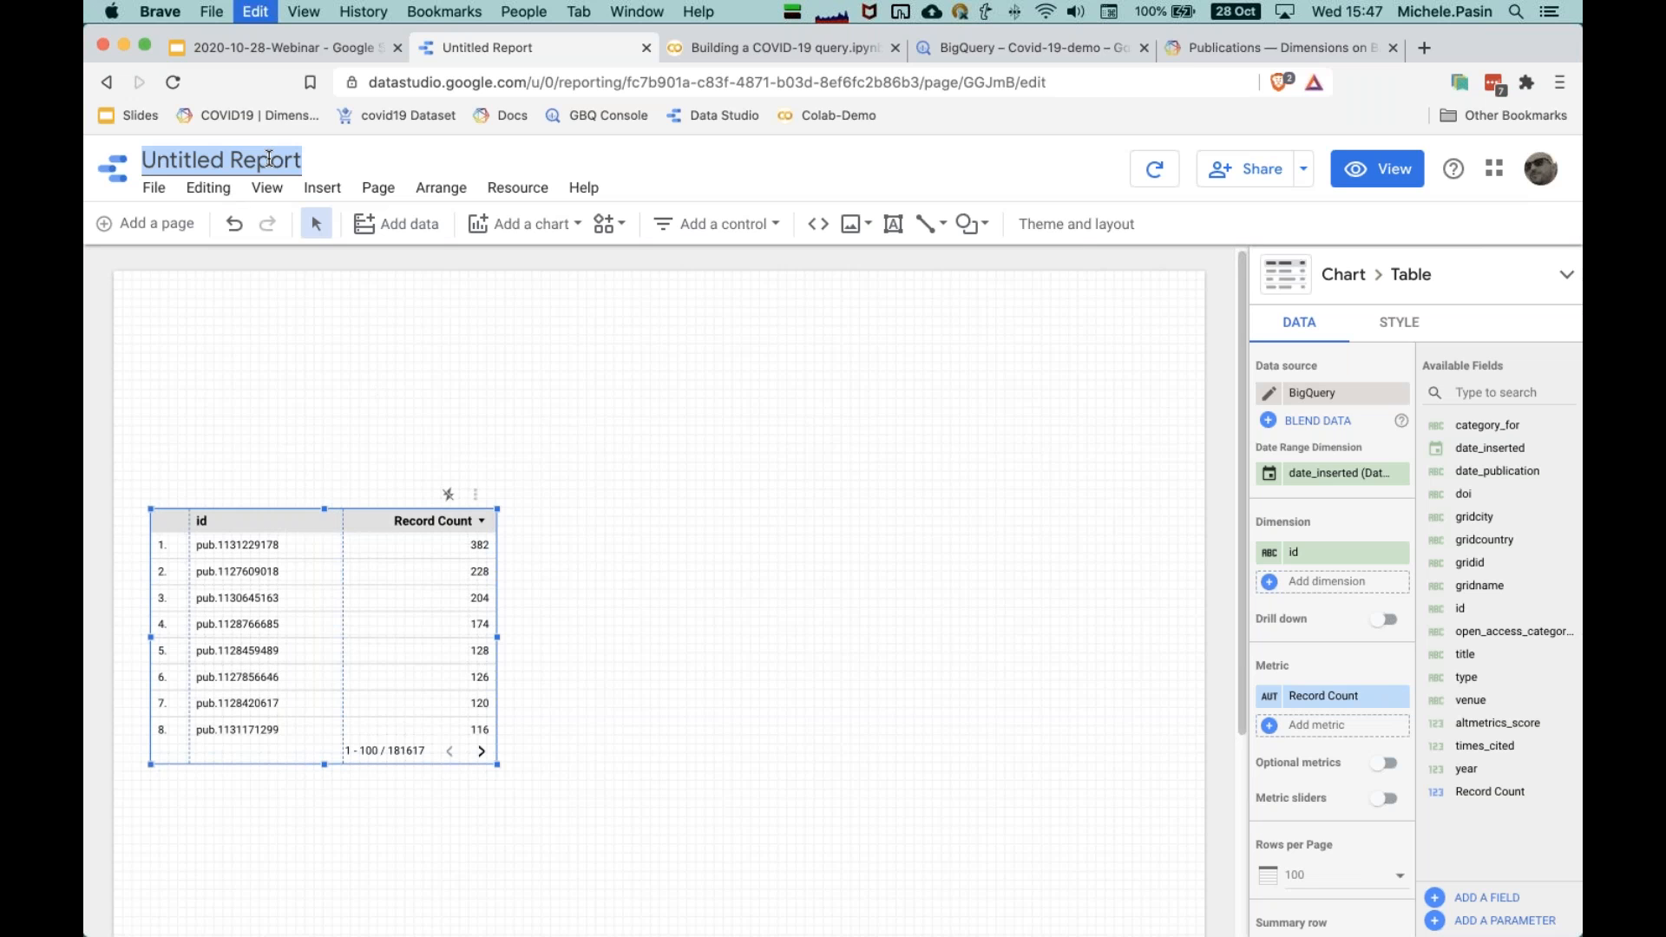
type("Demo rep")
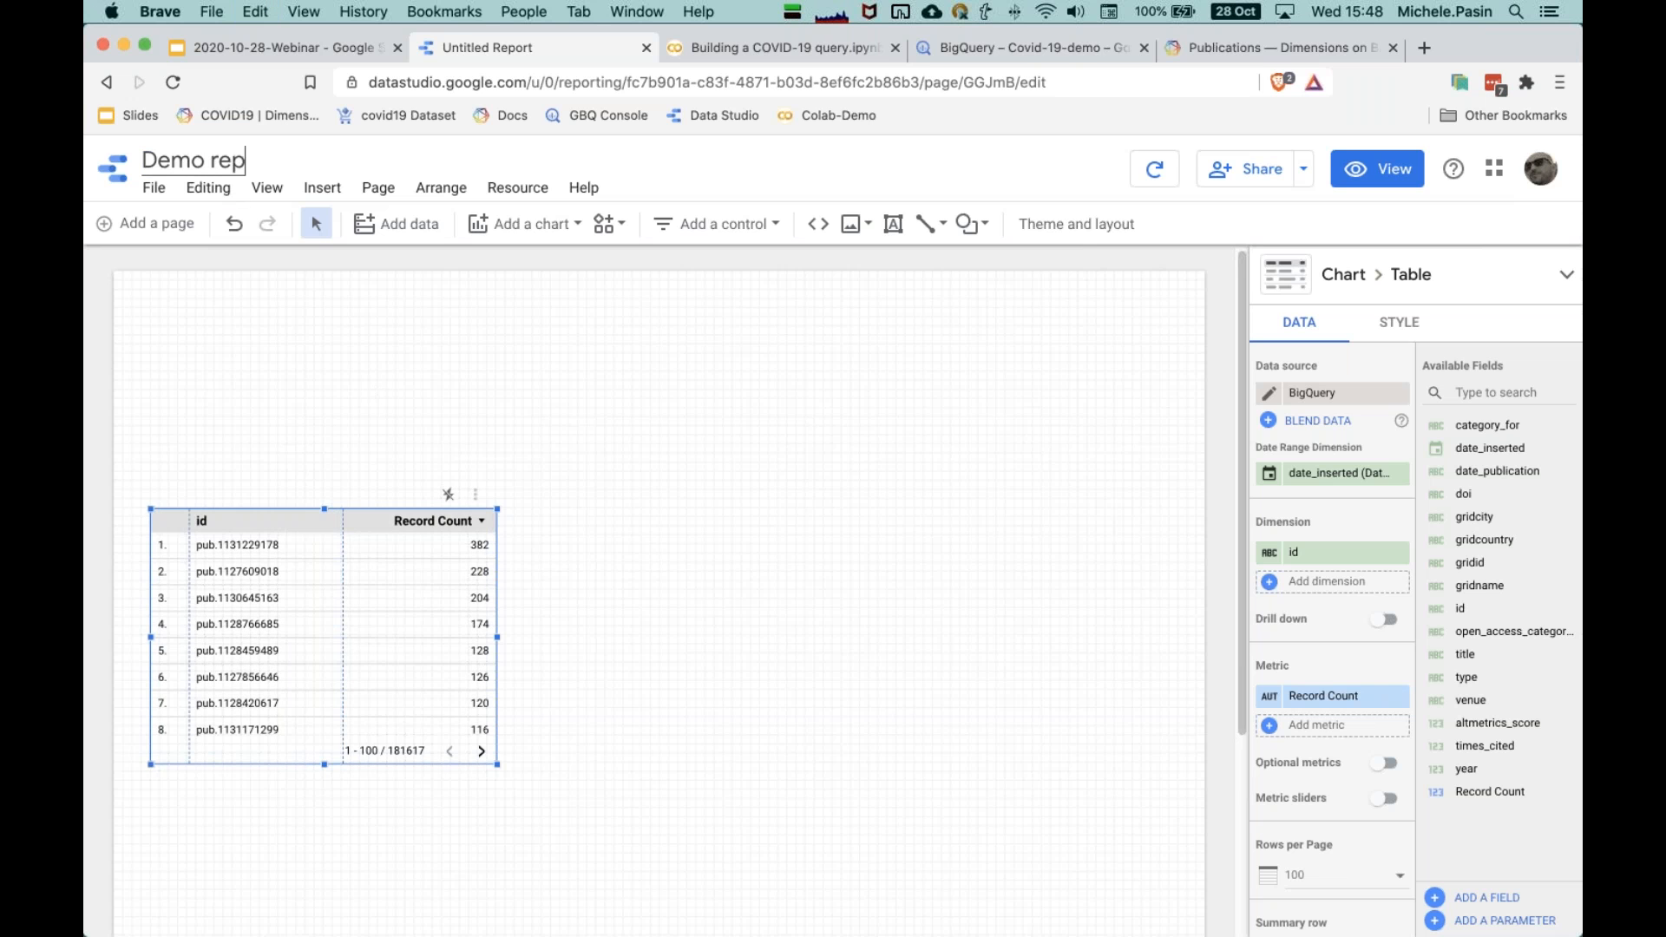
type("ort - cov id19")
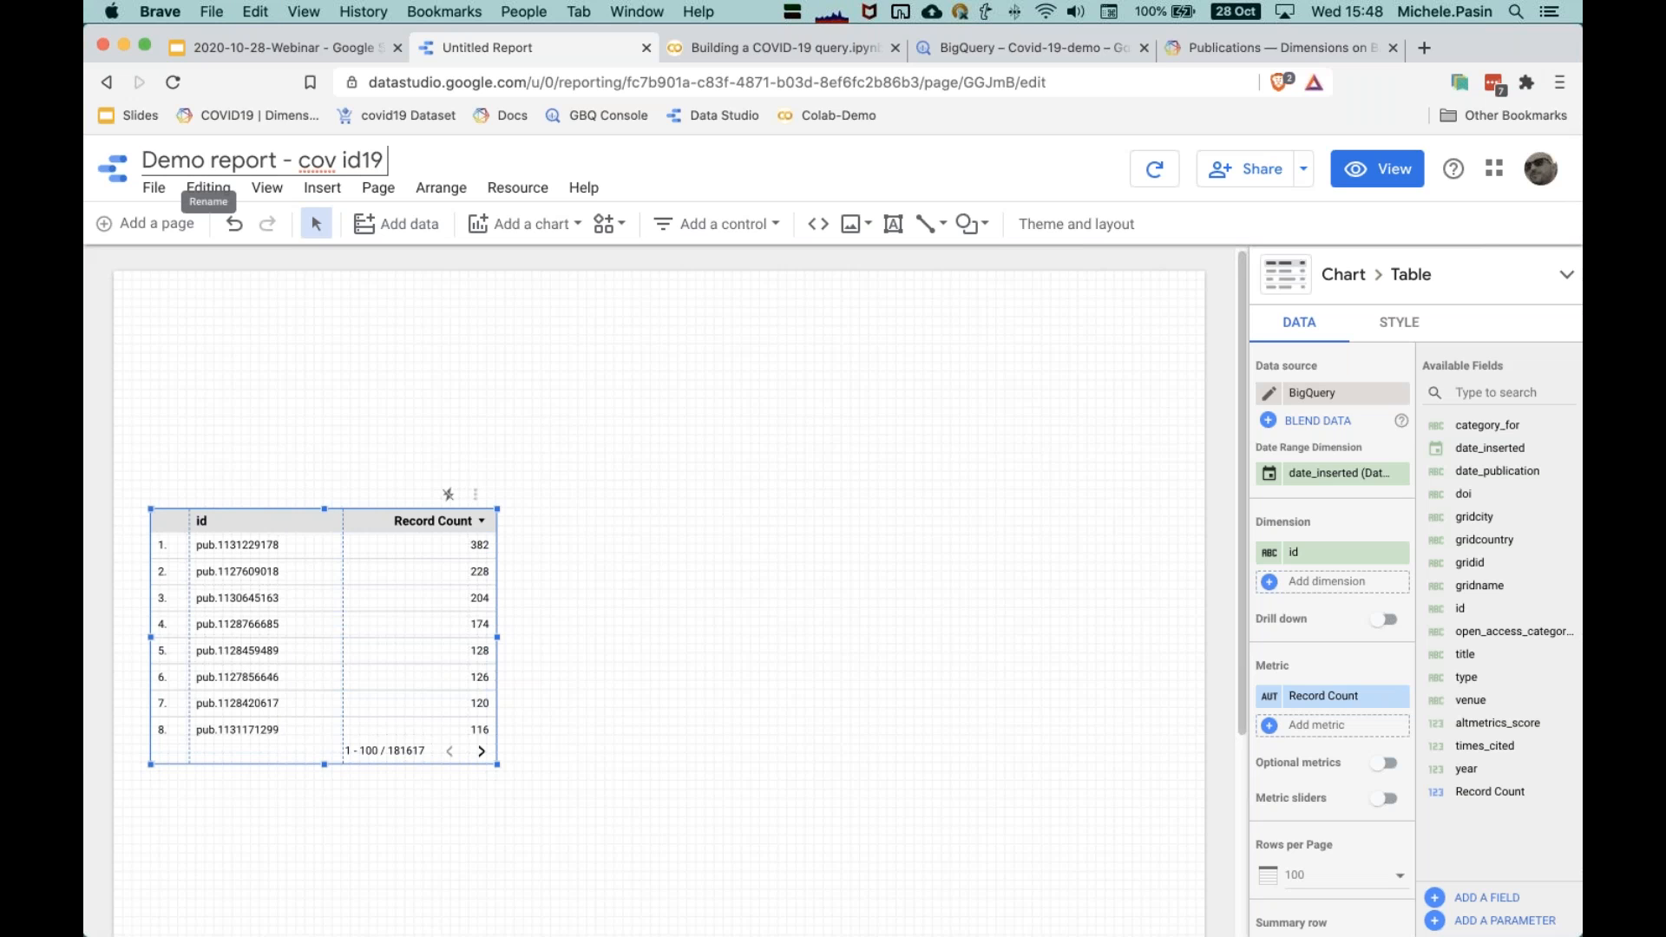
key("BackSpace")
key("BackSpace")
key("BackSpace")
type("id19 tutorial")
key("Return")
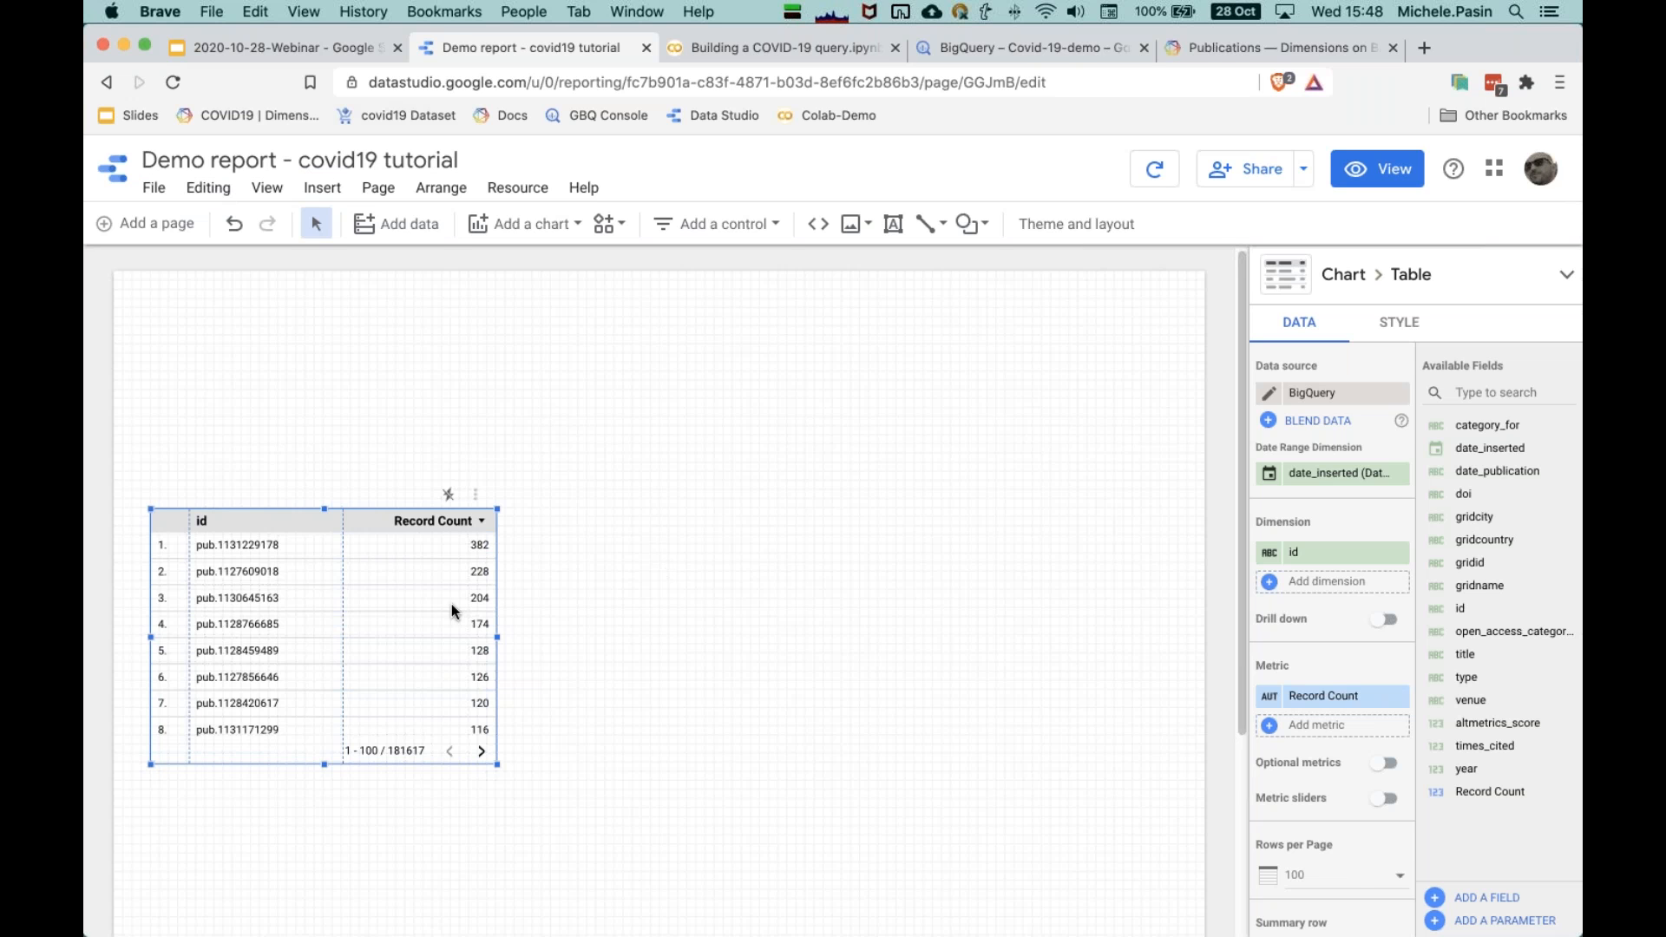
Step: Widen the table to nearly the full page width and narrow its row-number column
left_click_drag(500, 636, 1159, 727)
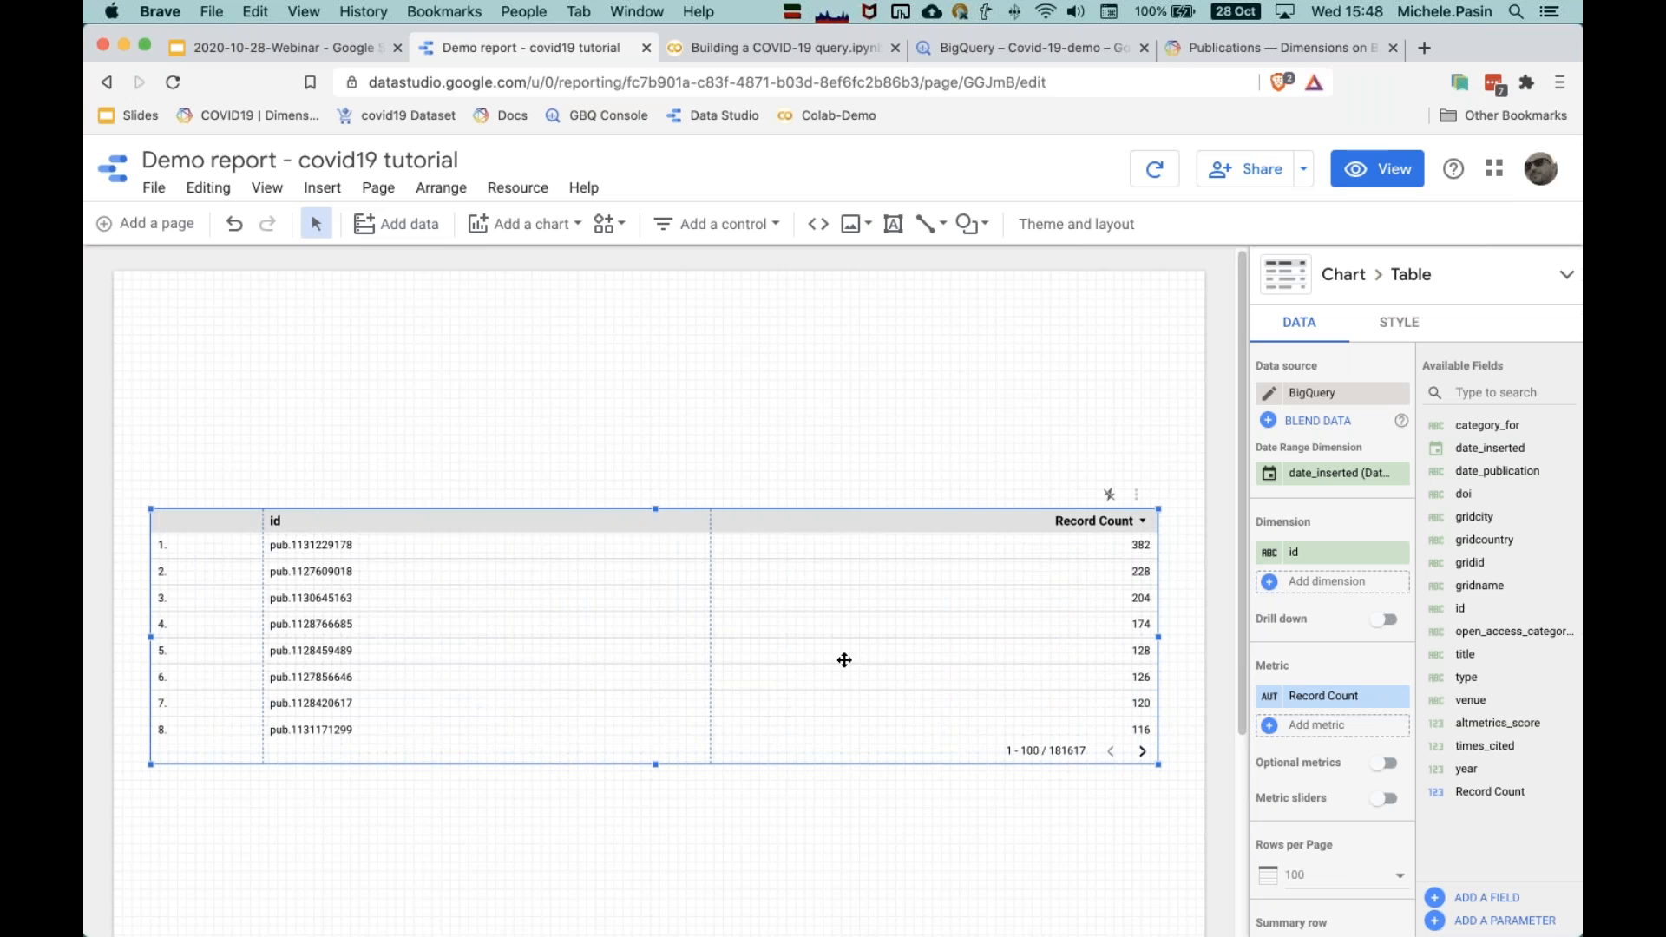
left_click_drag(263, 536, 185, 539)
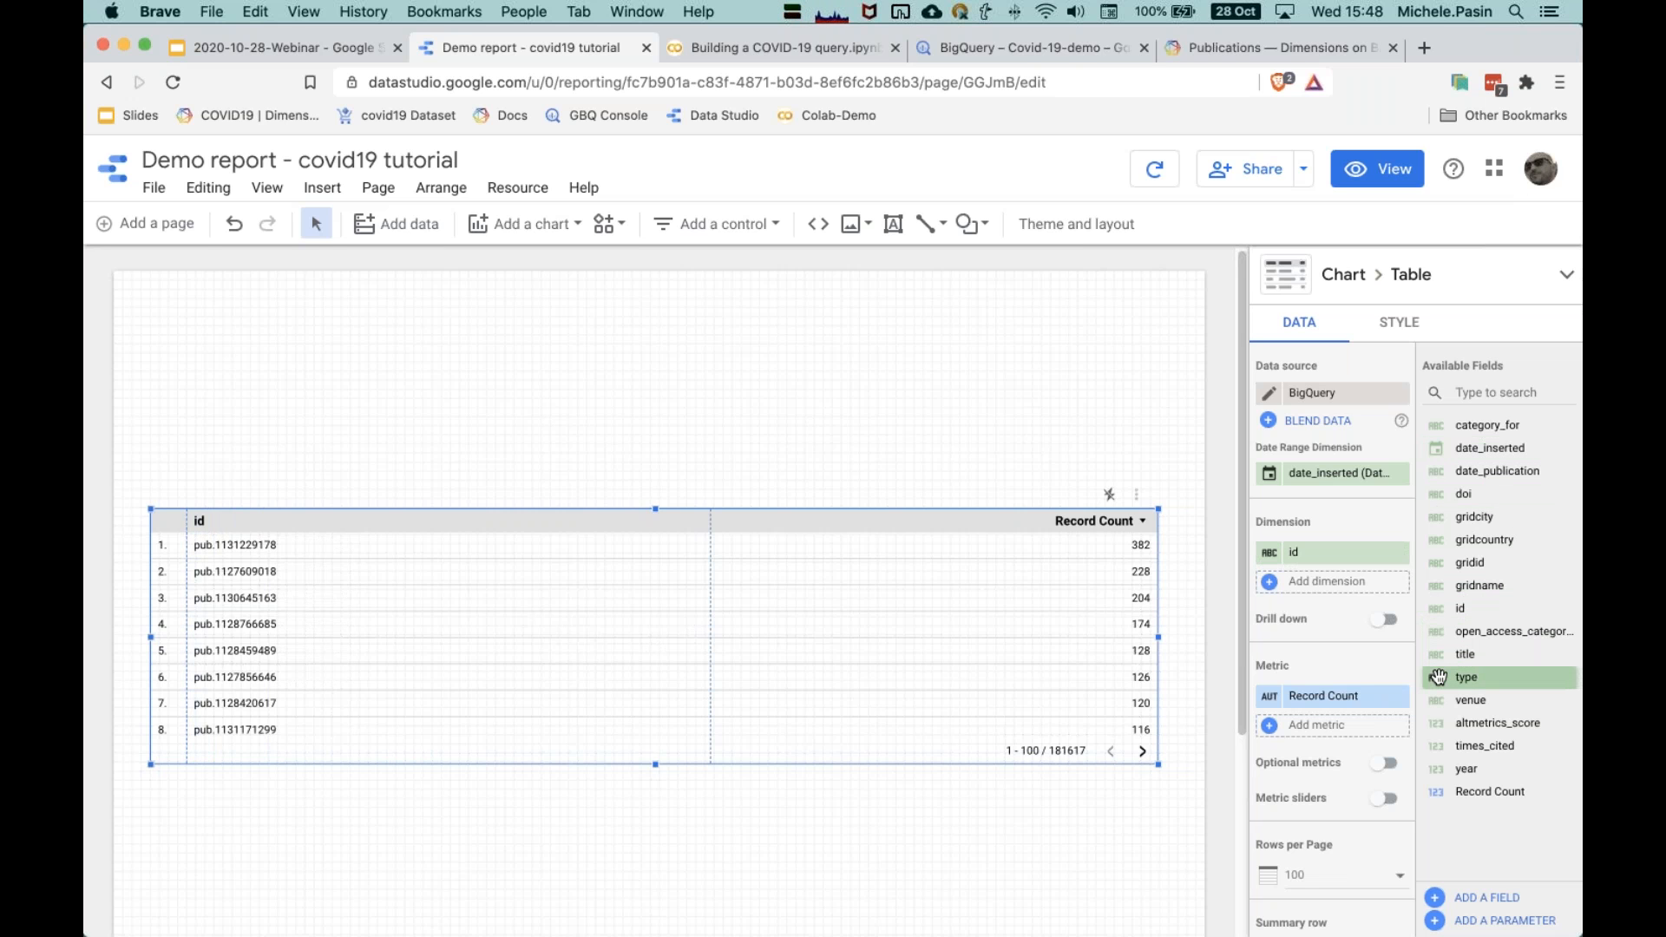
Step: Replace the table's id dimension with title, and add doi, type, venue and date_publication as dimensions in that order
left_click_drag(1469, 657, 1330, 554)
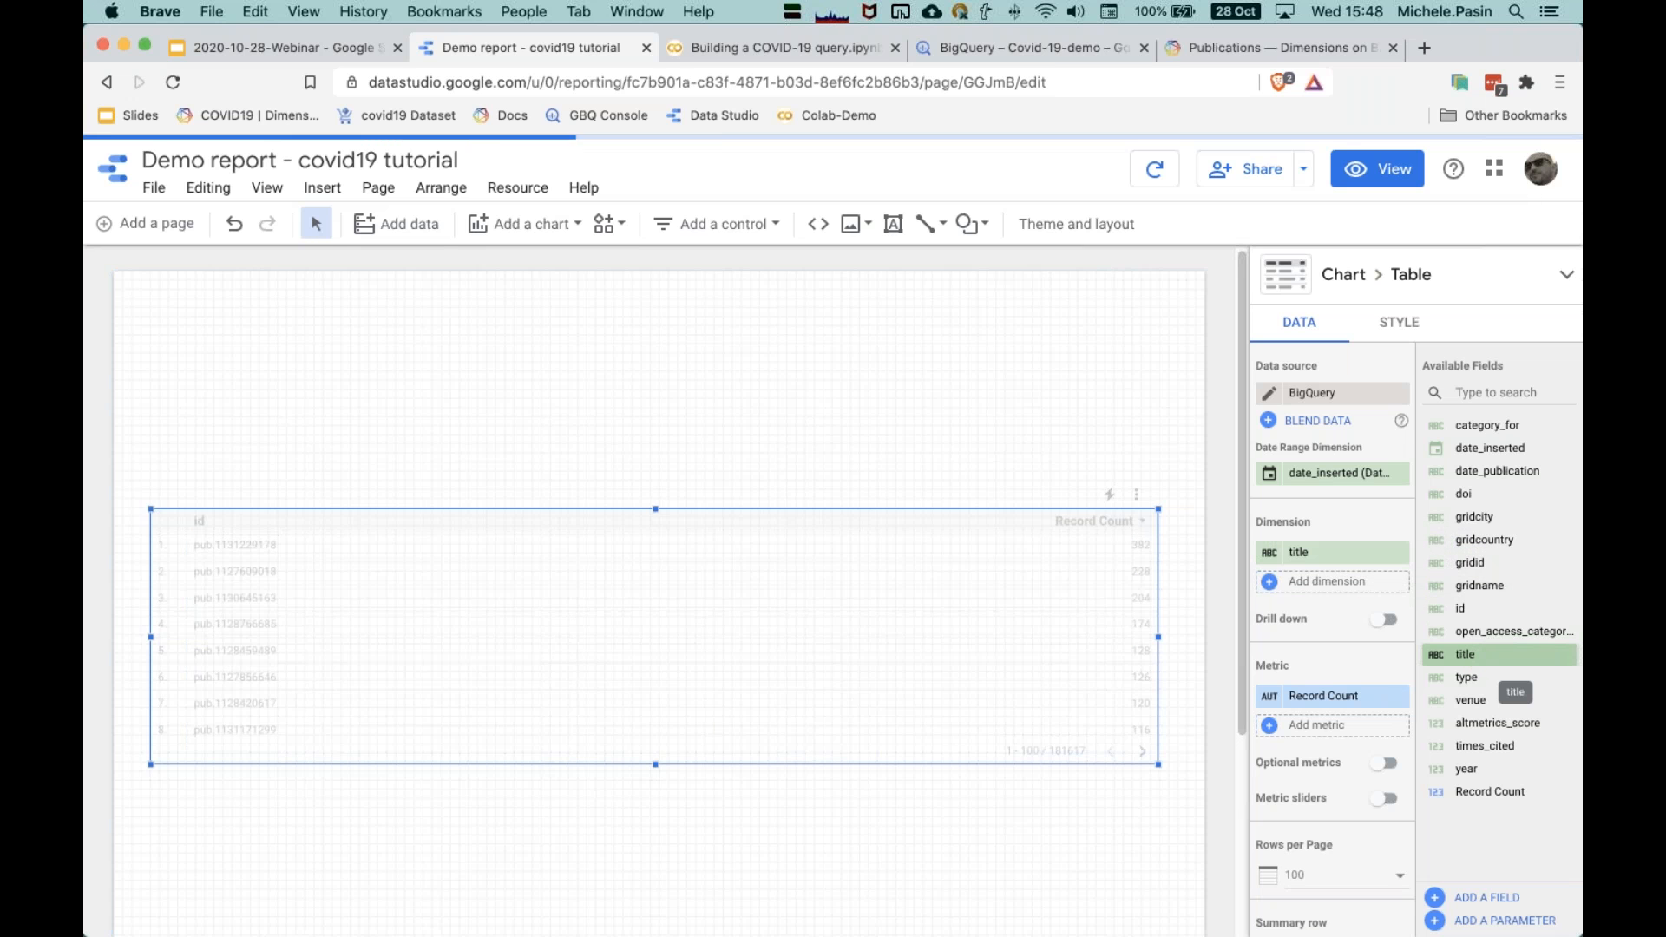
left_click_drag(1477, 677, 1340, 583)
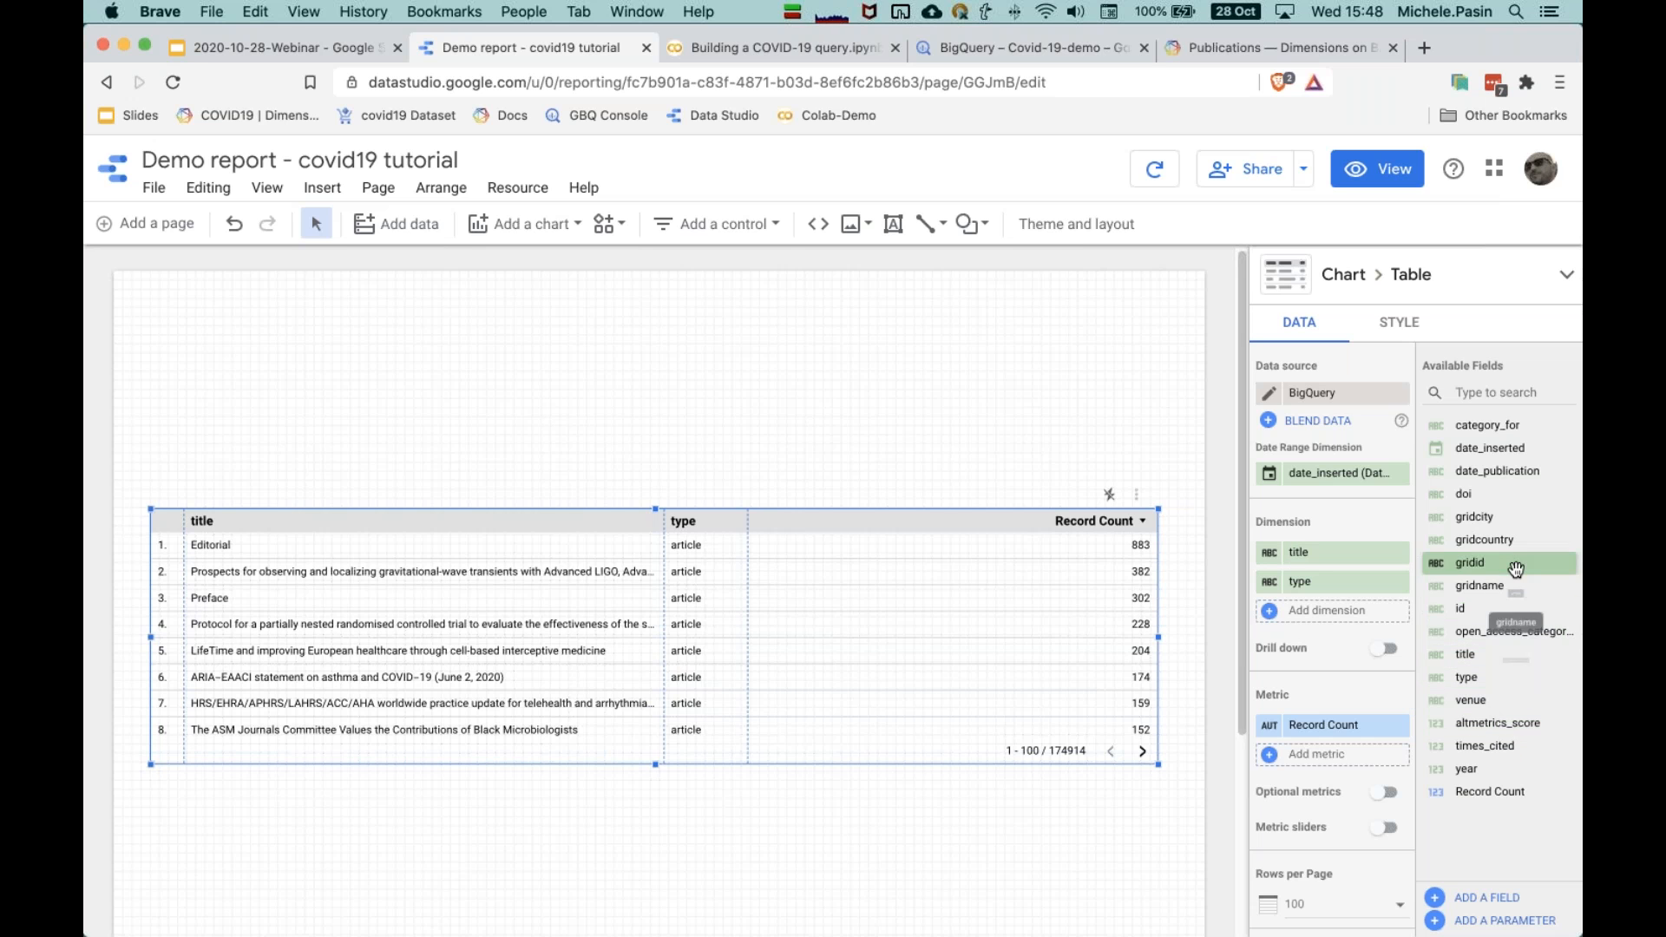
left_click_drag(1475, 701, 1345, 611)
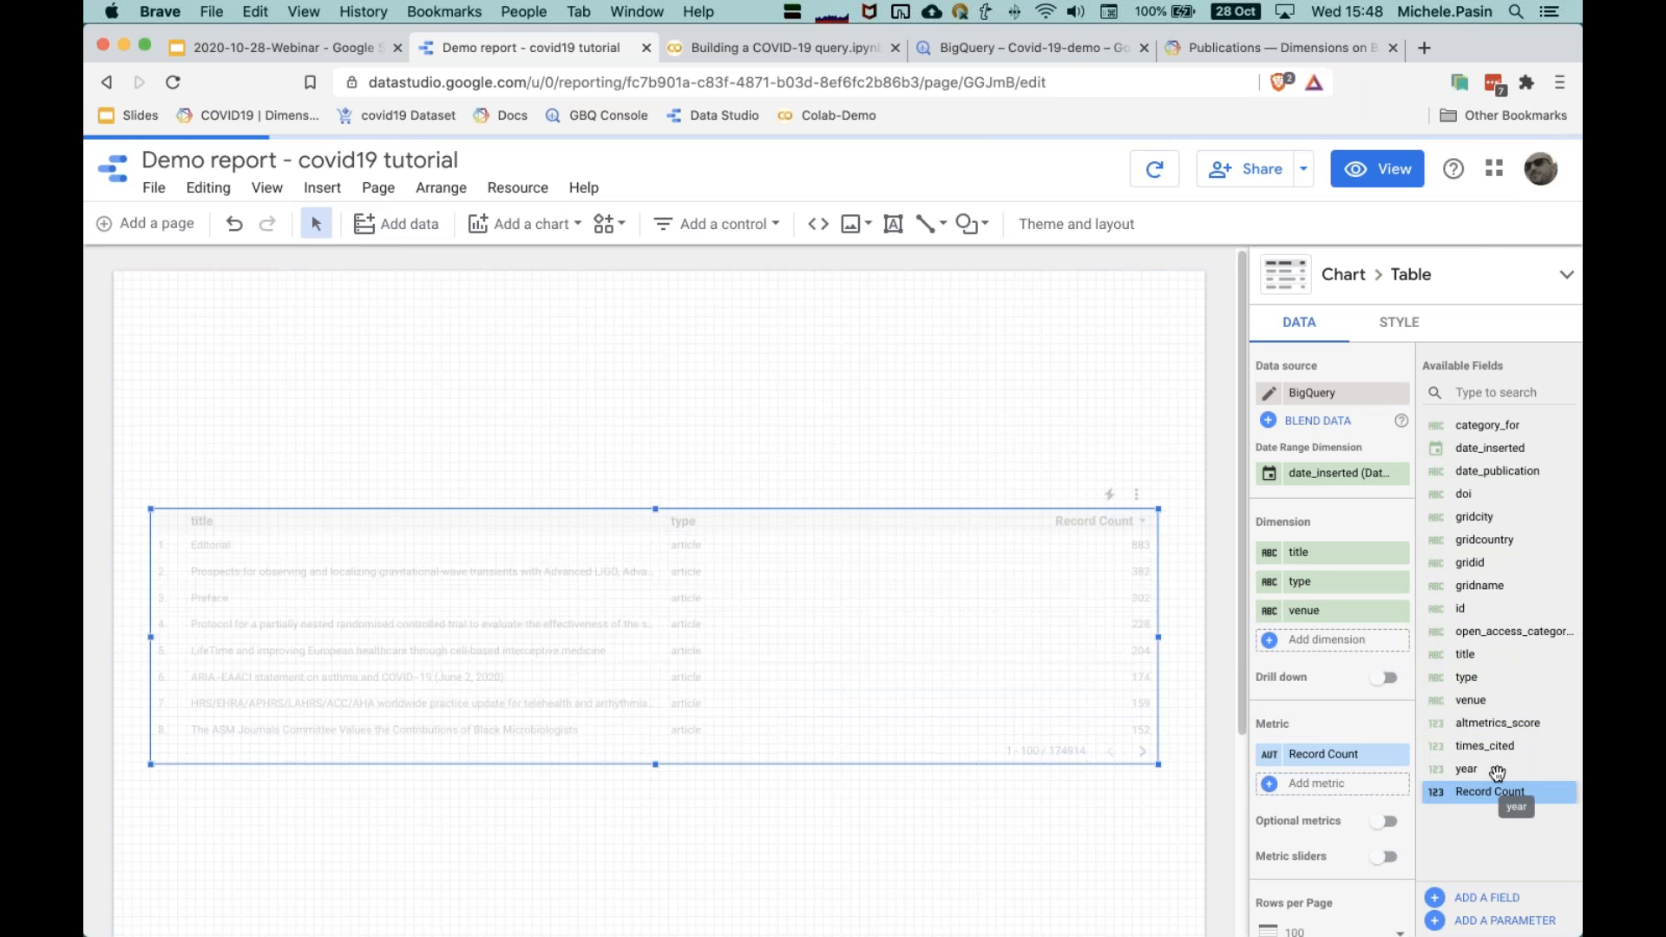
left_click_drag(1497, 470, 1345, 640)
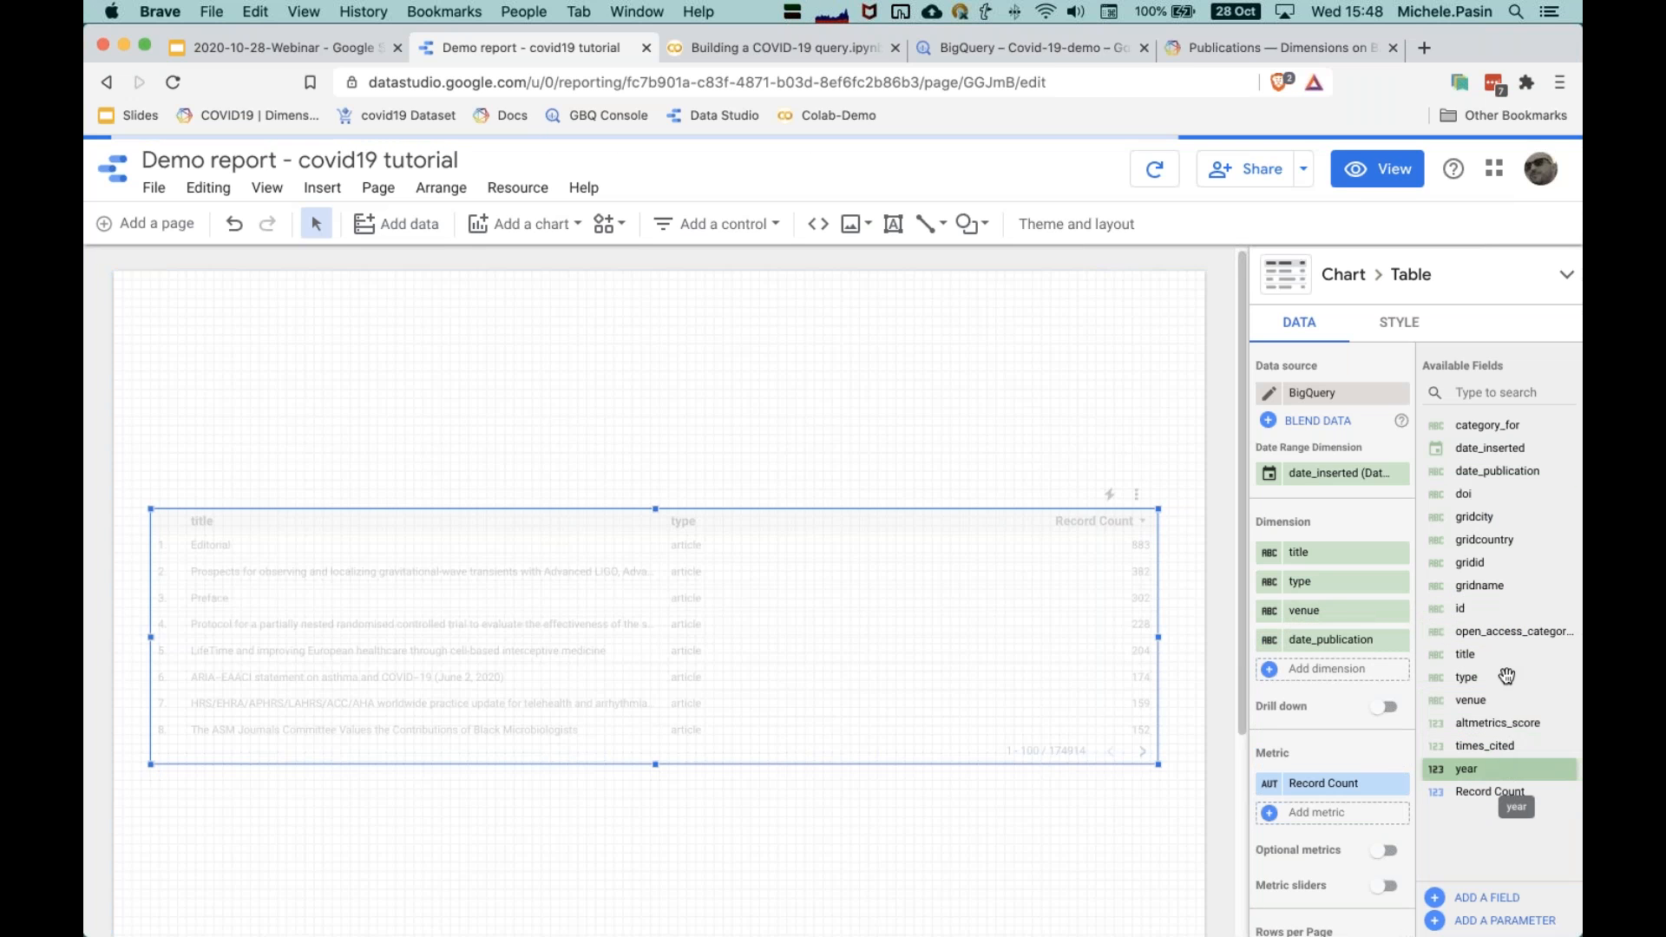
left_click_drag(1486, 505, 1336, 583)
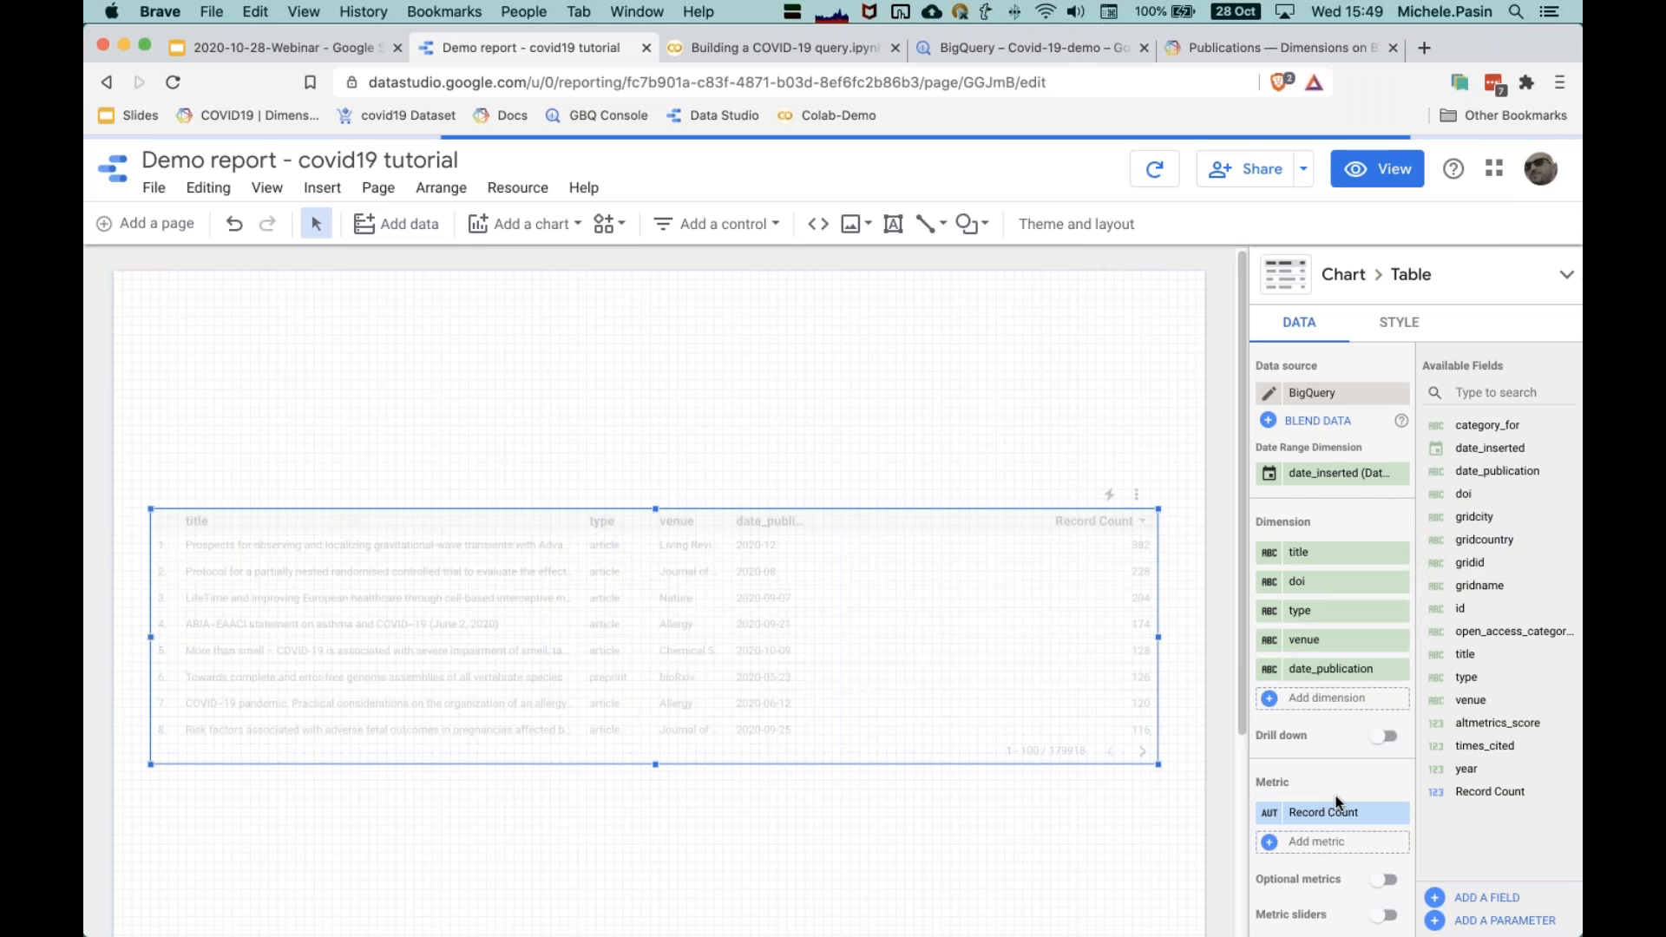
Step: Replace the table's Record Count metric with altmetrics_score and look over its aggregation options, keeping Sum
scroll(1304, 794, "down", 5)
scroll(1310, 703, "up", 2)
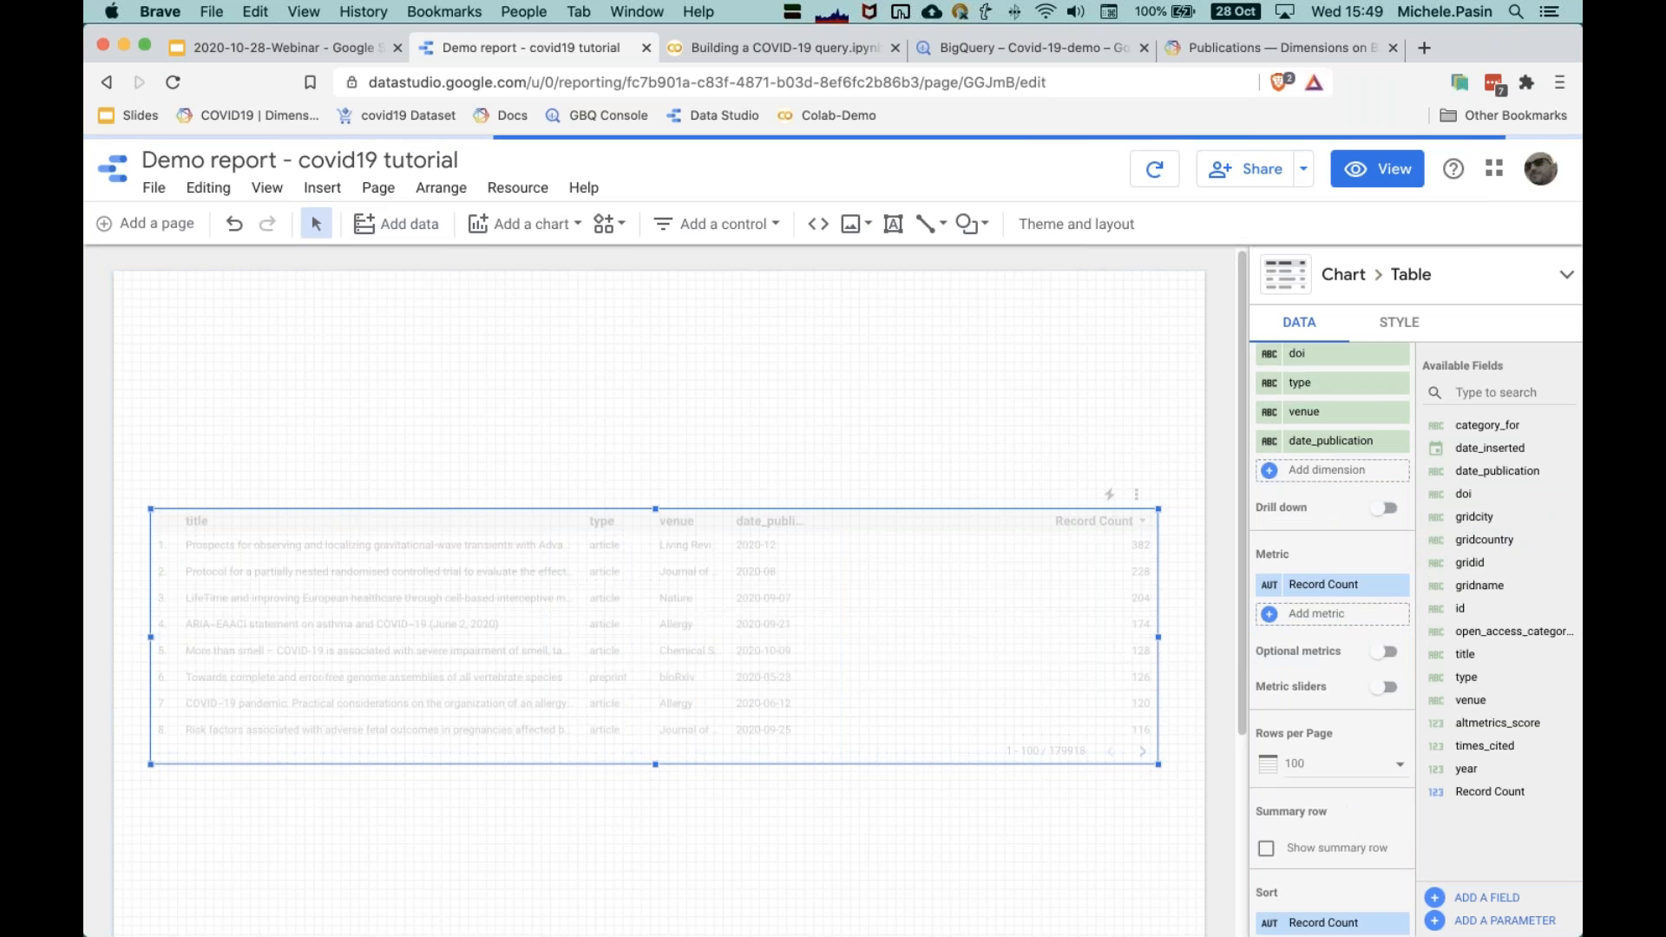
scroll(1305, 694, "up", 2)
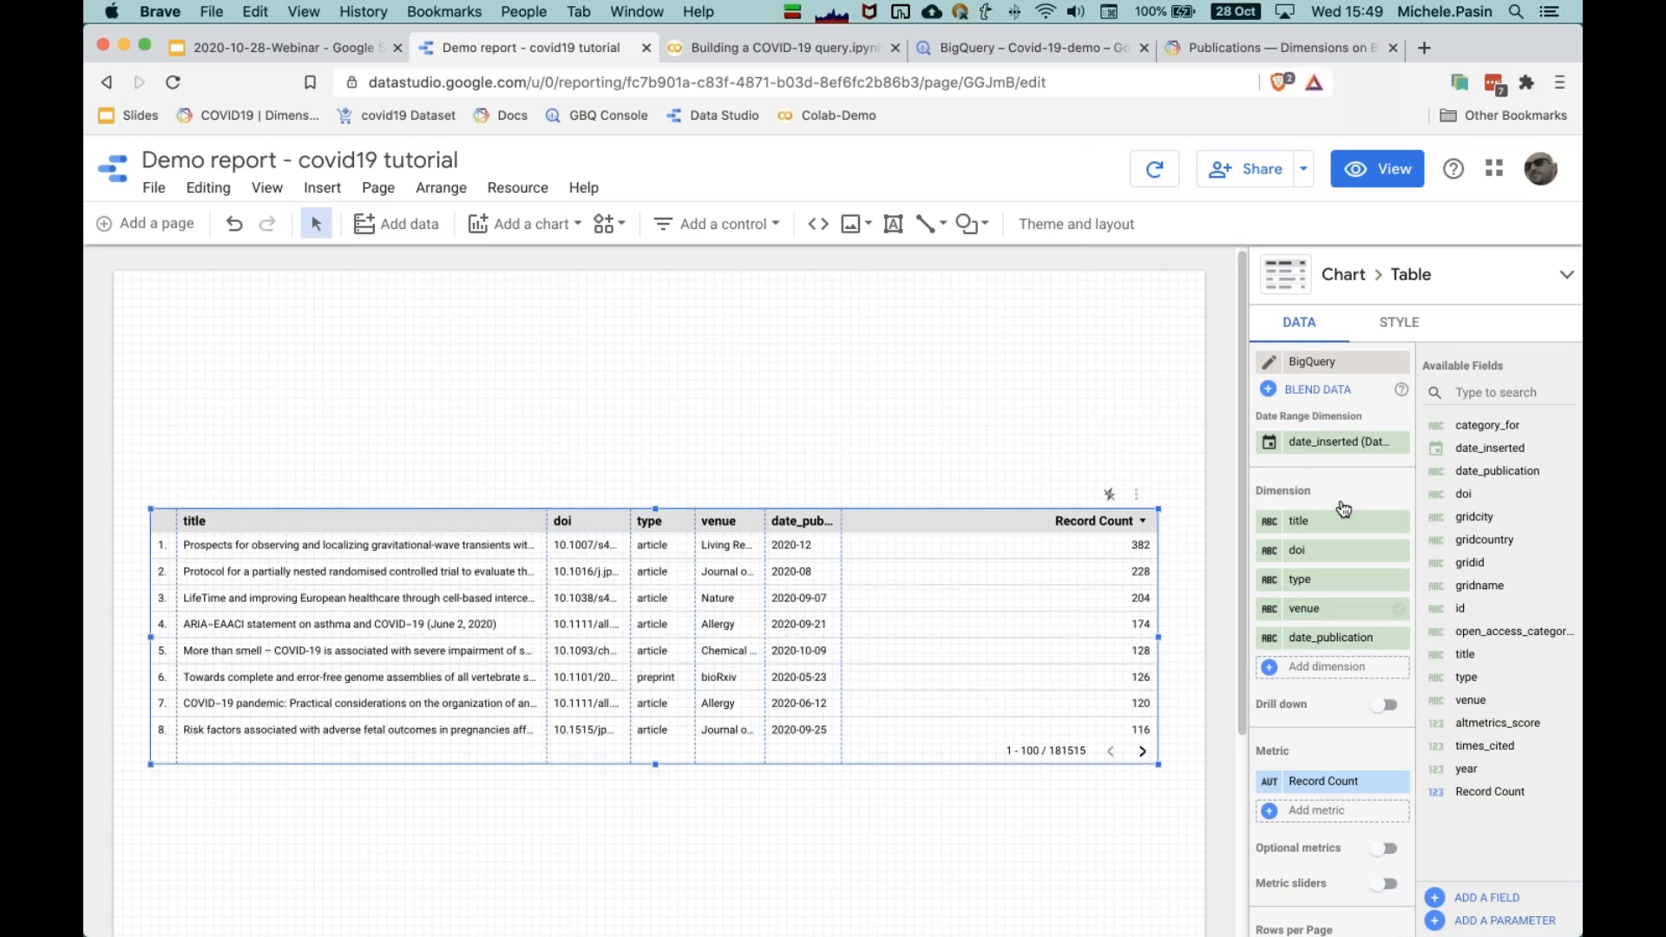
scroll(1286, 699, "down", 3)
scroll(1284, 695, "down", 1)
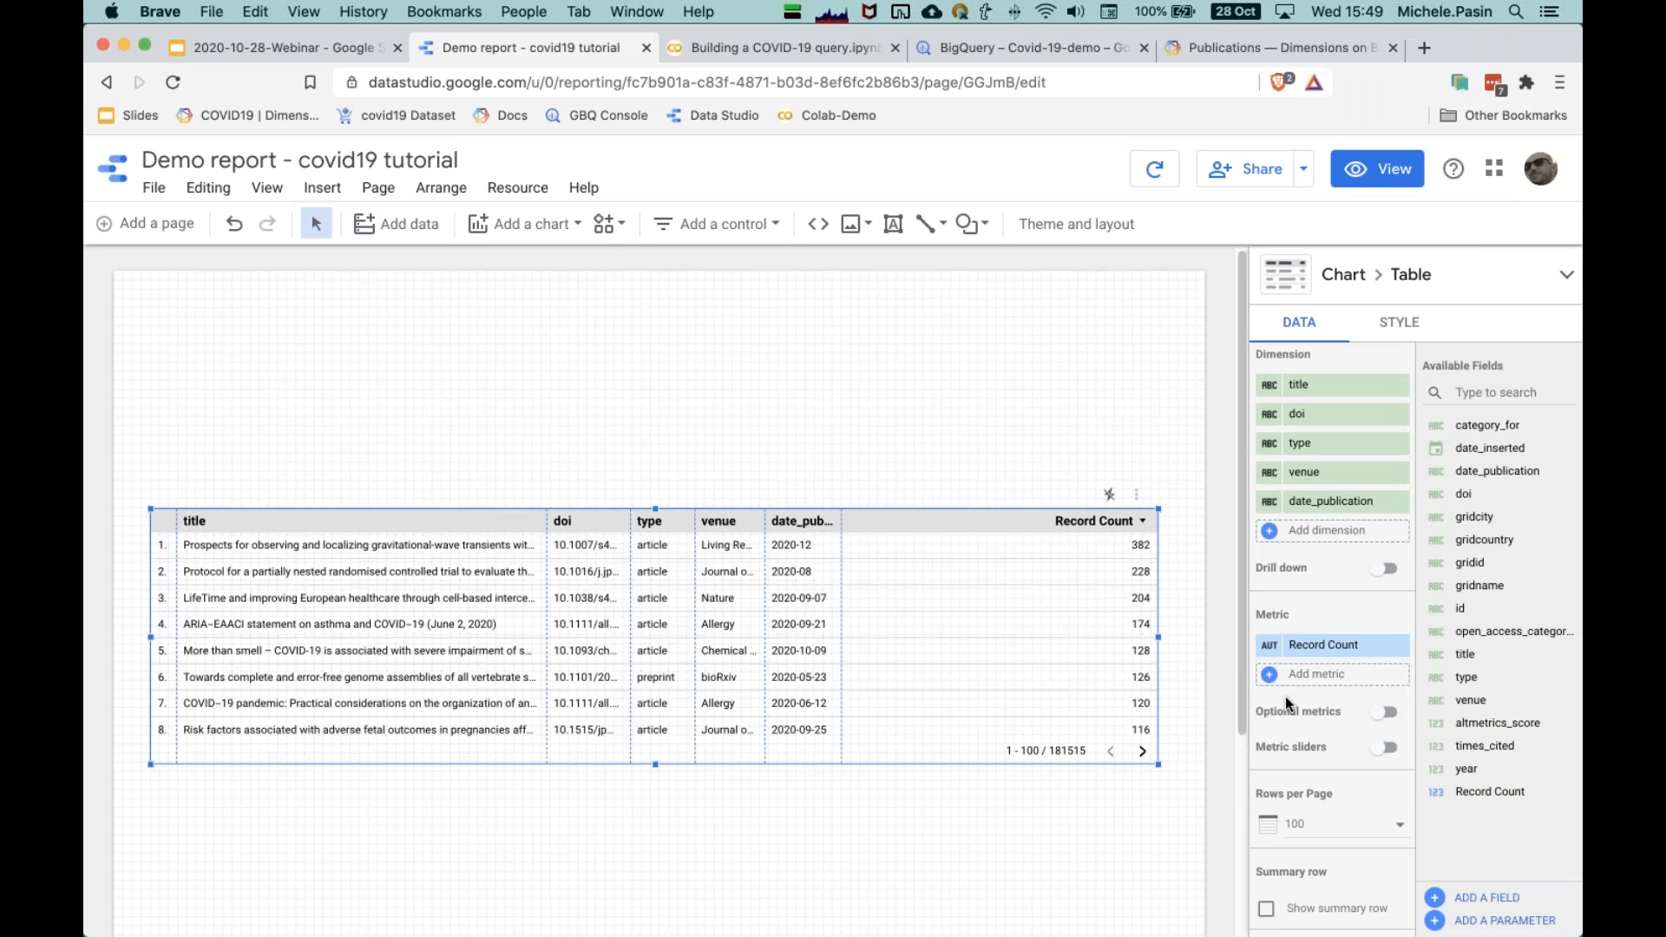
scroll(1286, 704, "down", 1)
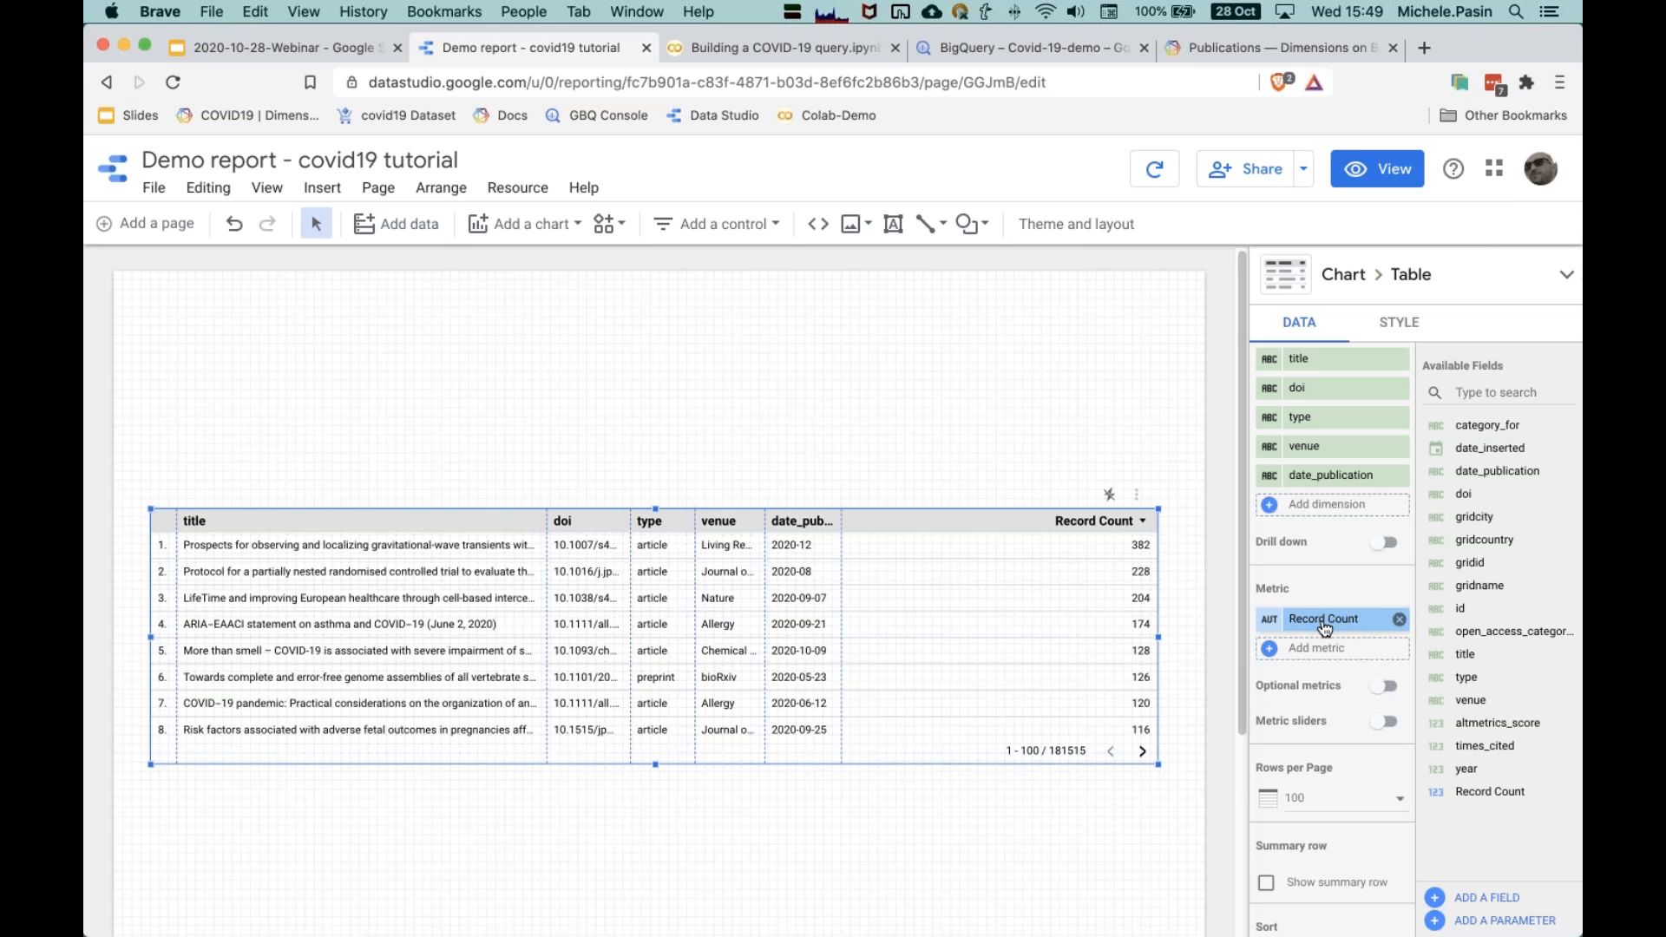
left_click(1399, 619)
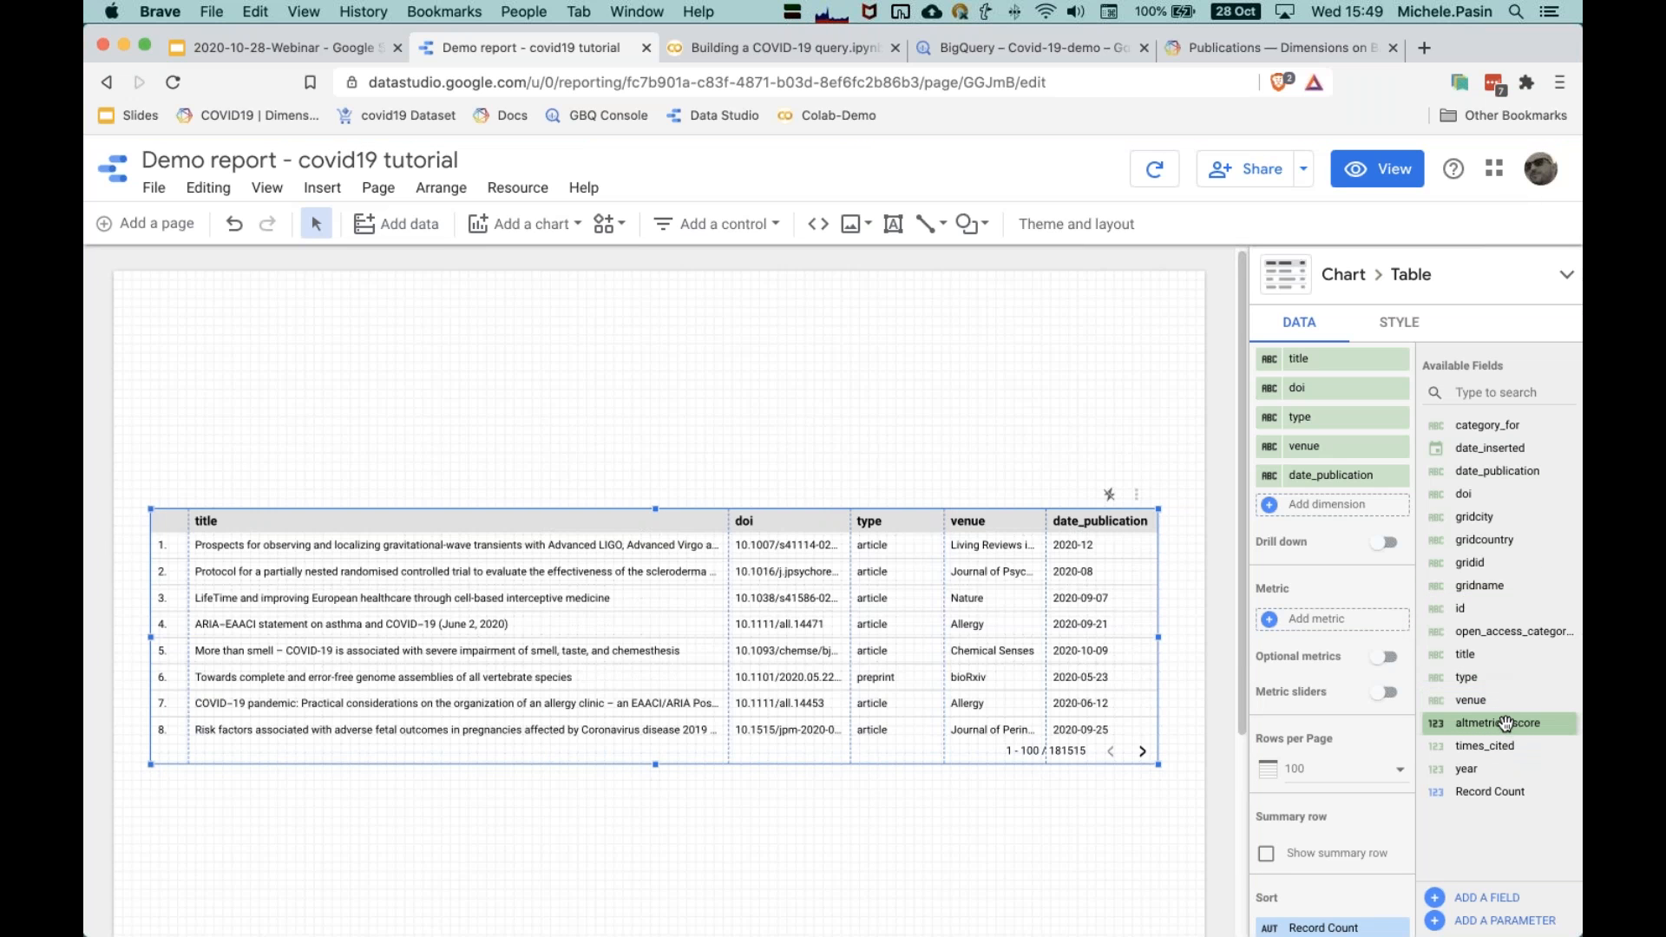
left_click_drag(1499, 723, 1336, 621)
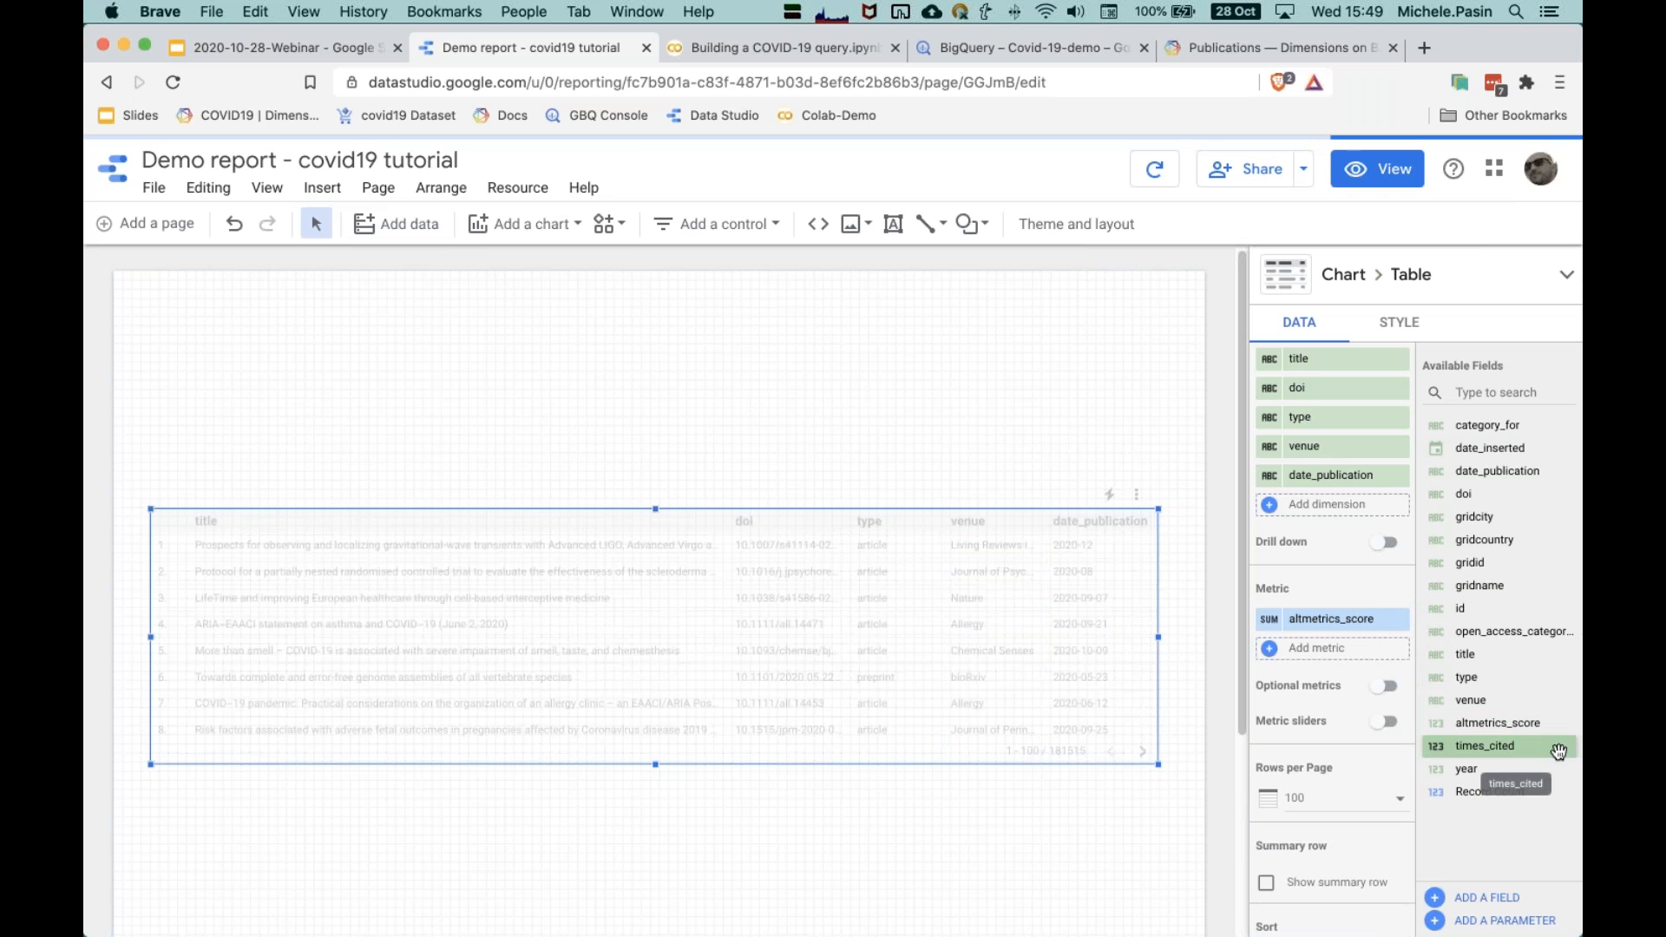
left_click(1276, 628)
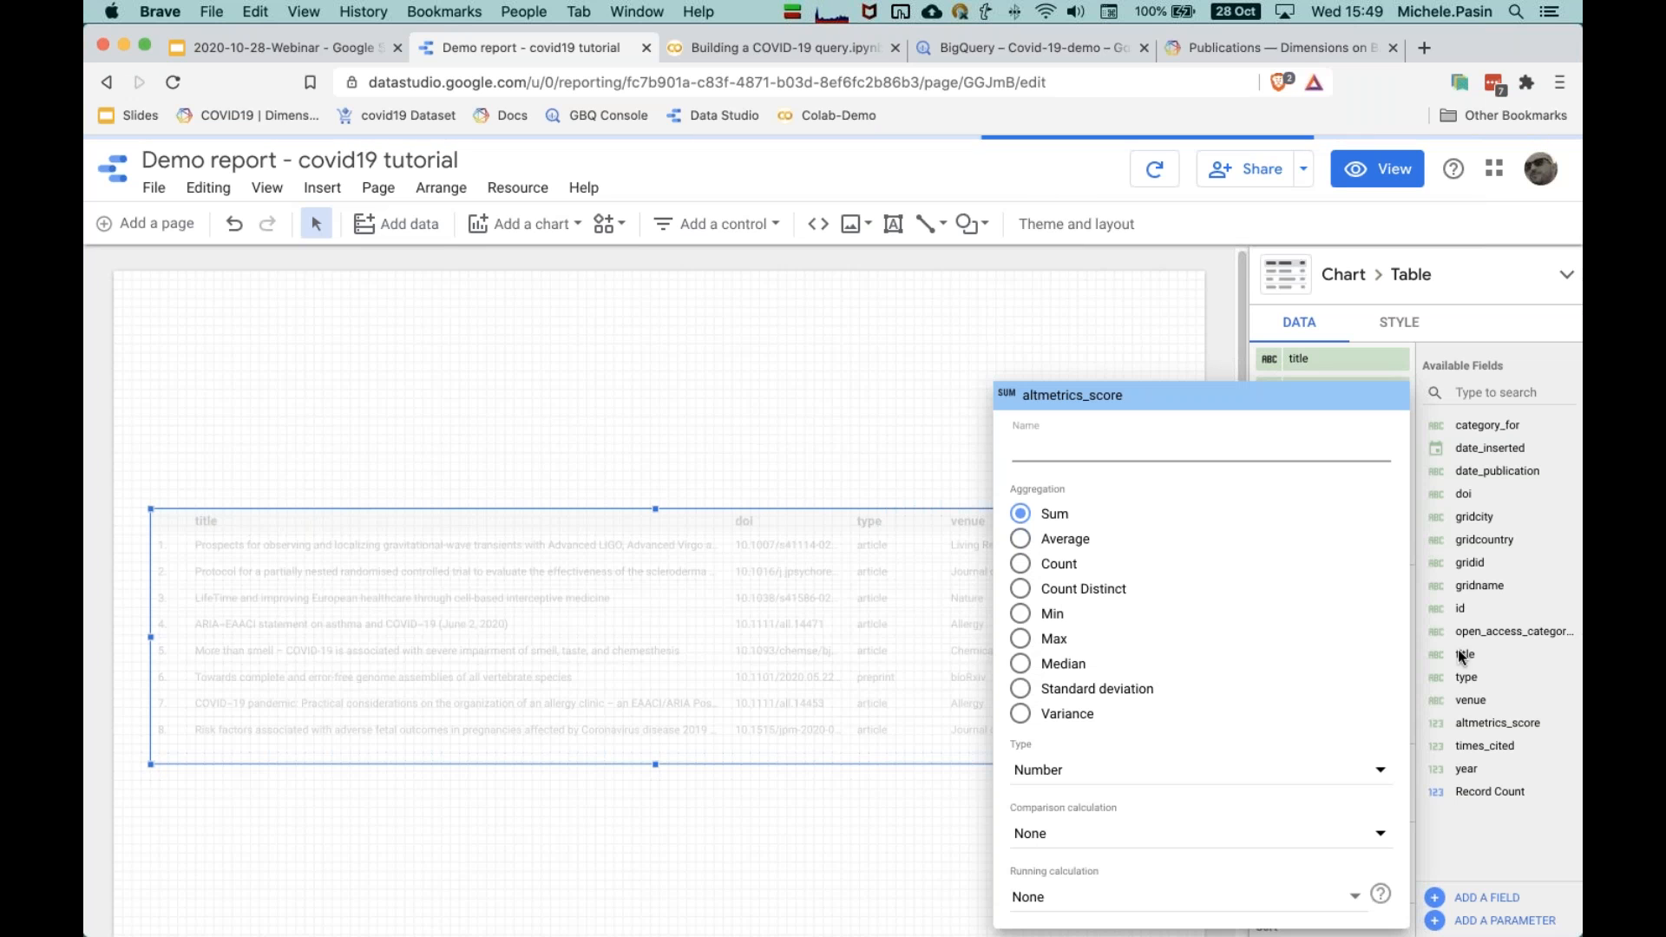
left_click(1528, 617)
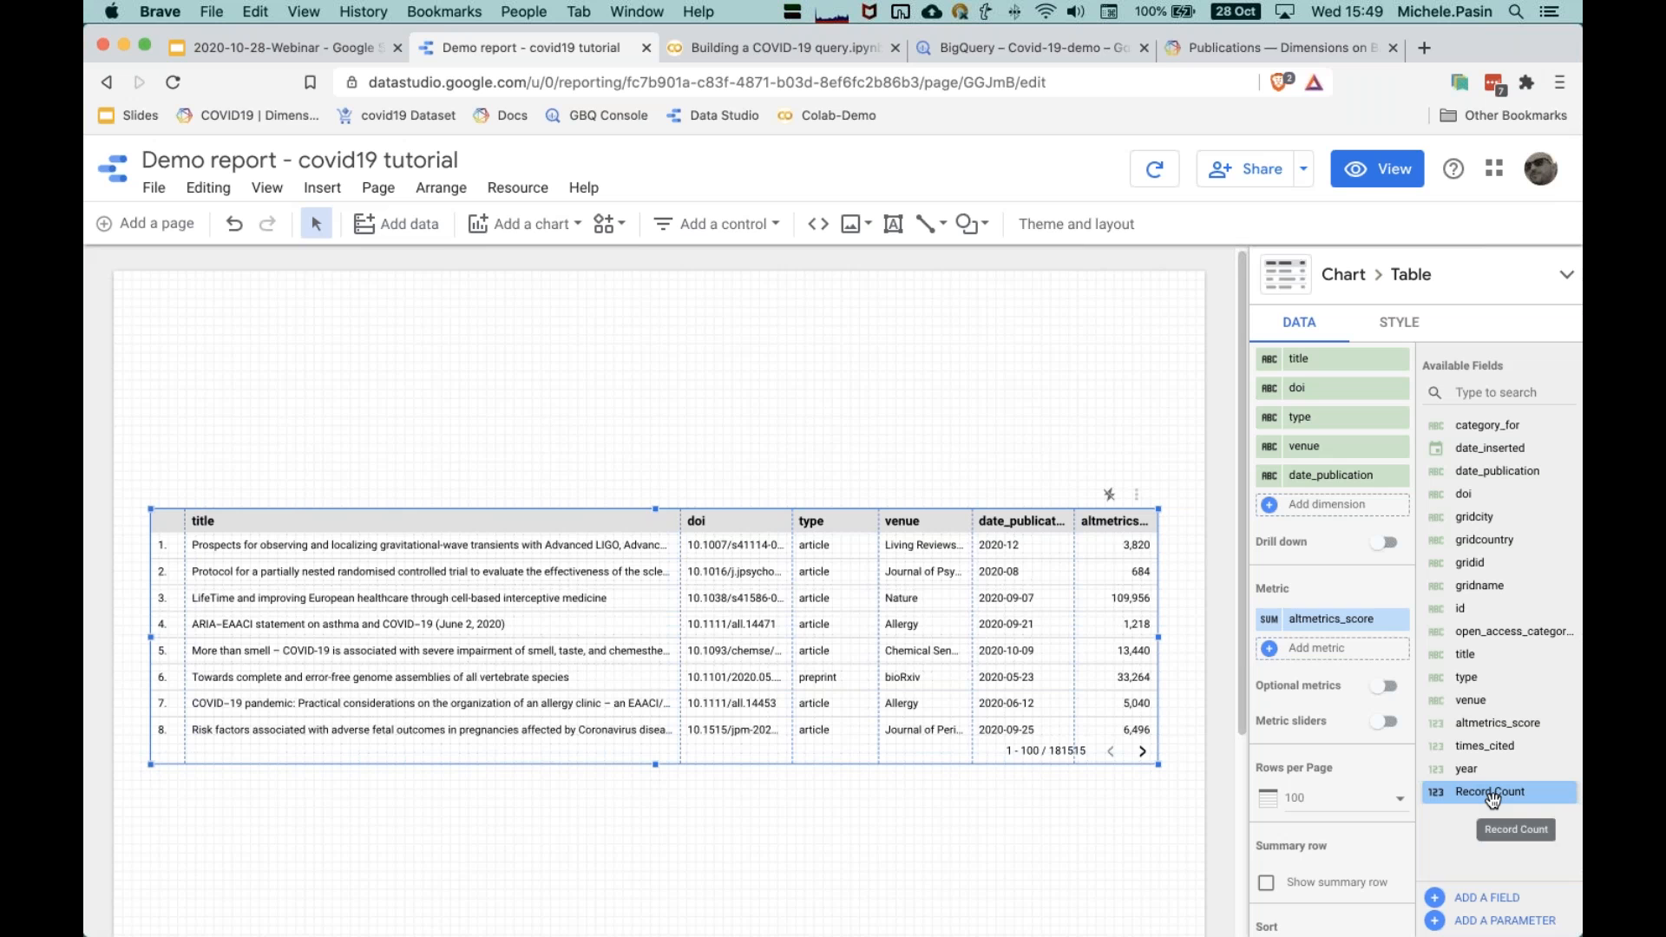
Step: Add times_cited as a second metric of the table and set both times_cited and altmetrics_score to Min aggregation
left_click_drag(1492, 748, 1328, 649)
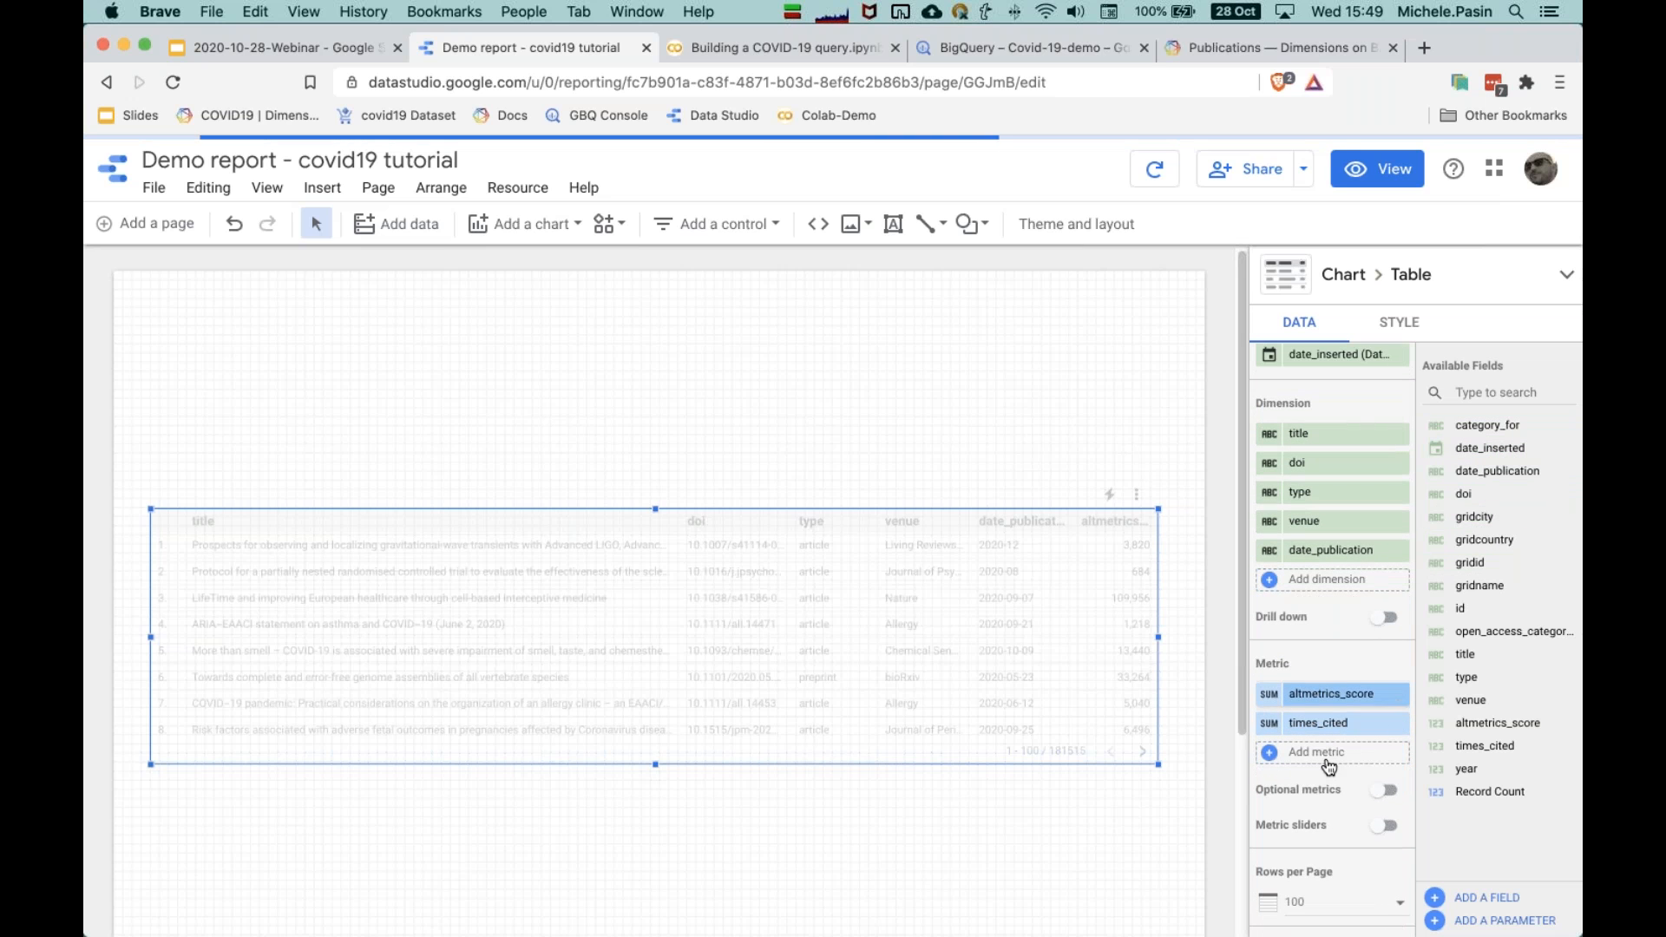
left_click(1269, 727)
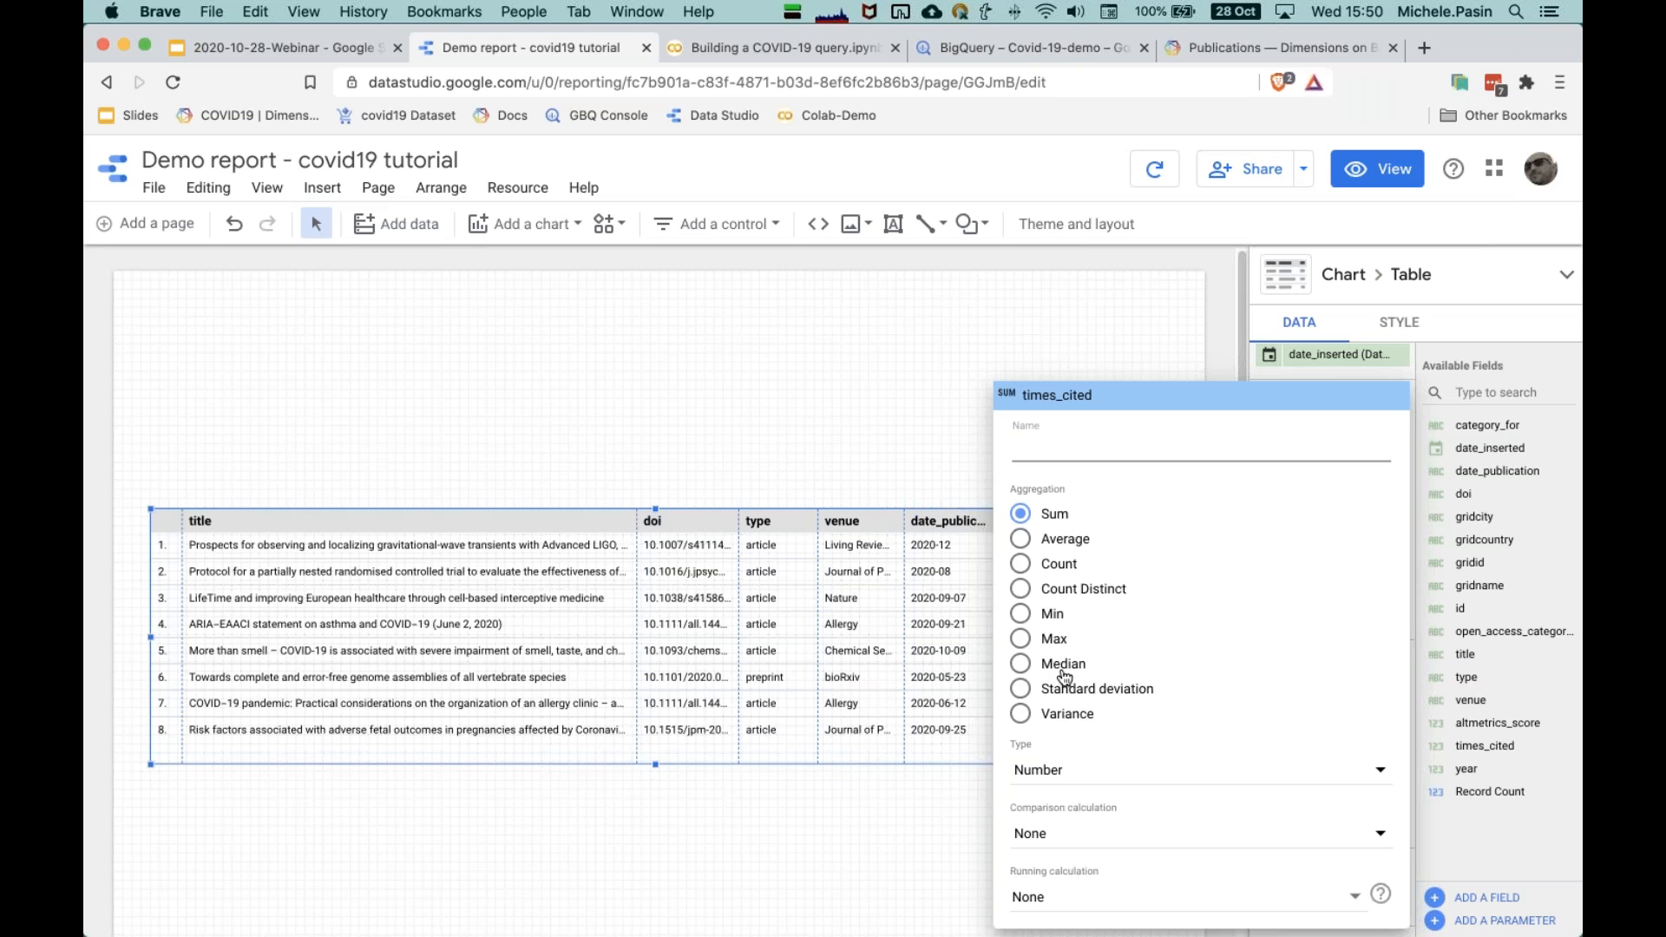
left_click(1054, 616)
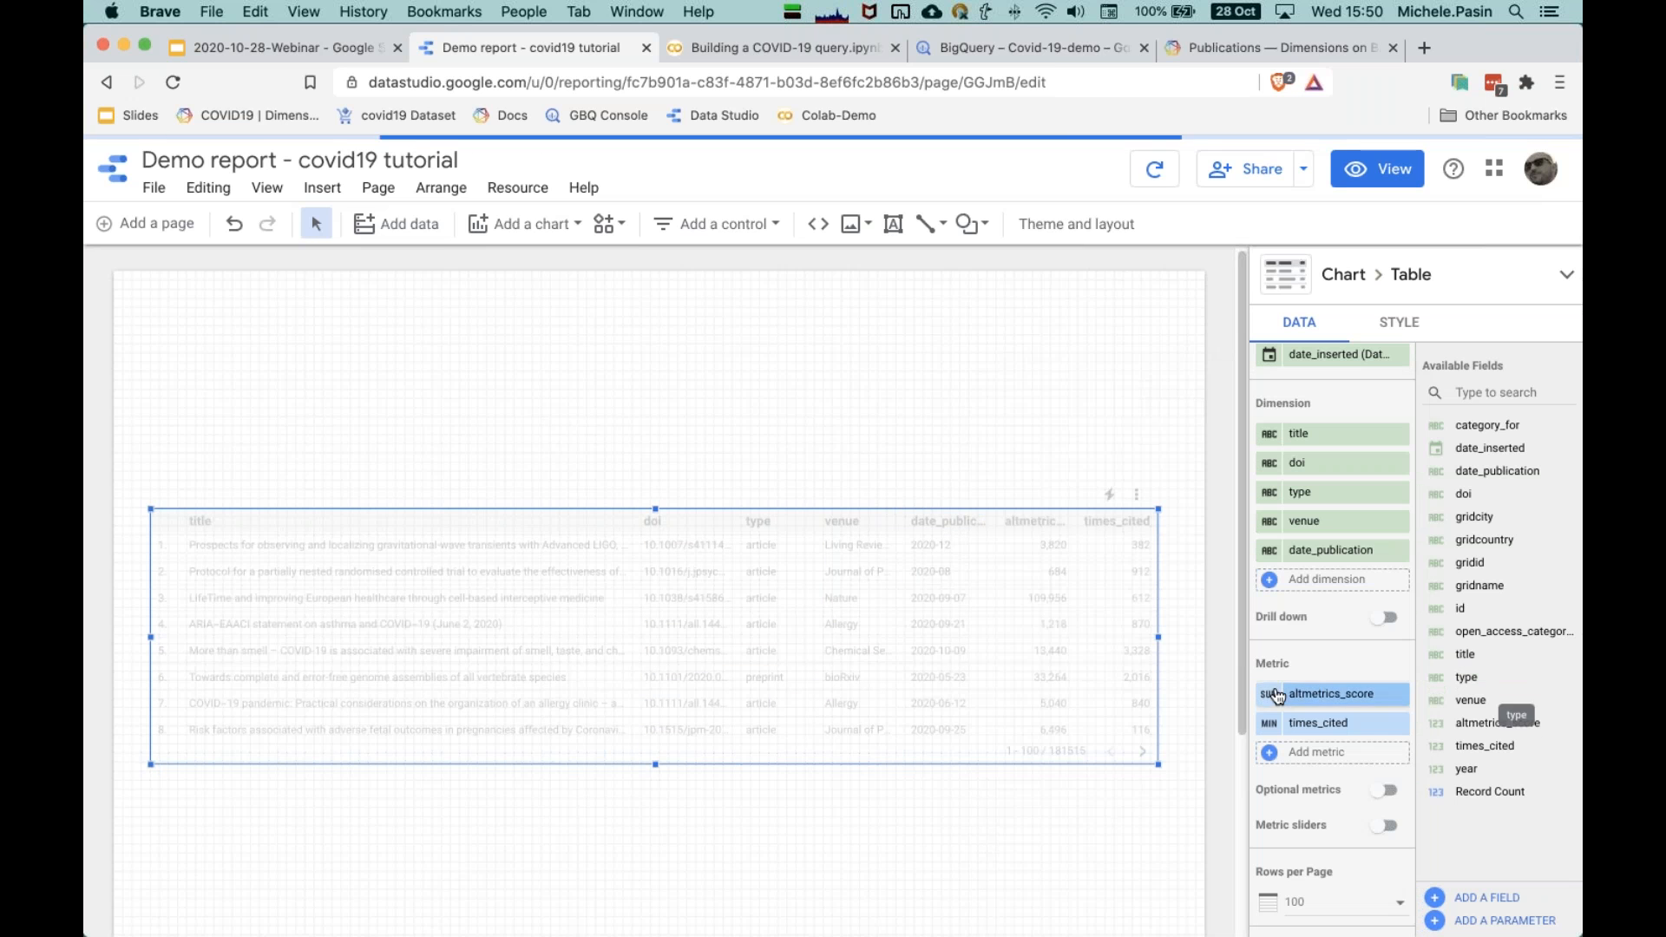
left_click(1277, 695)
left_click(1052, 614)
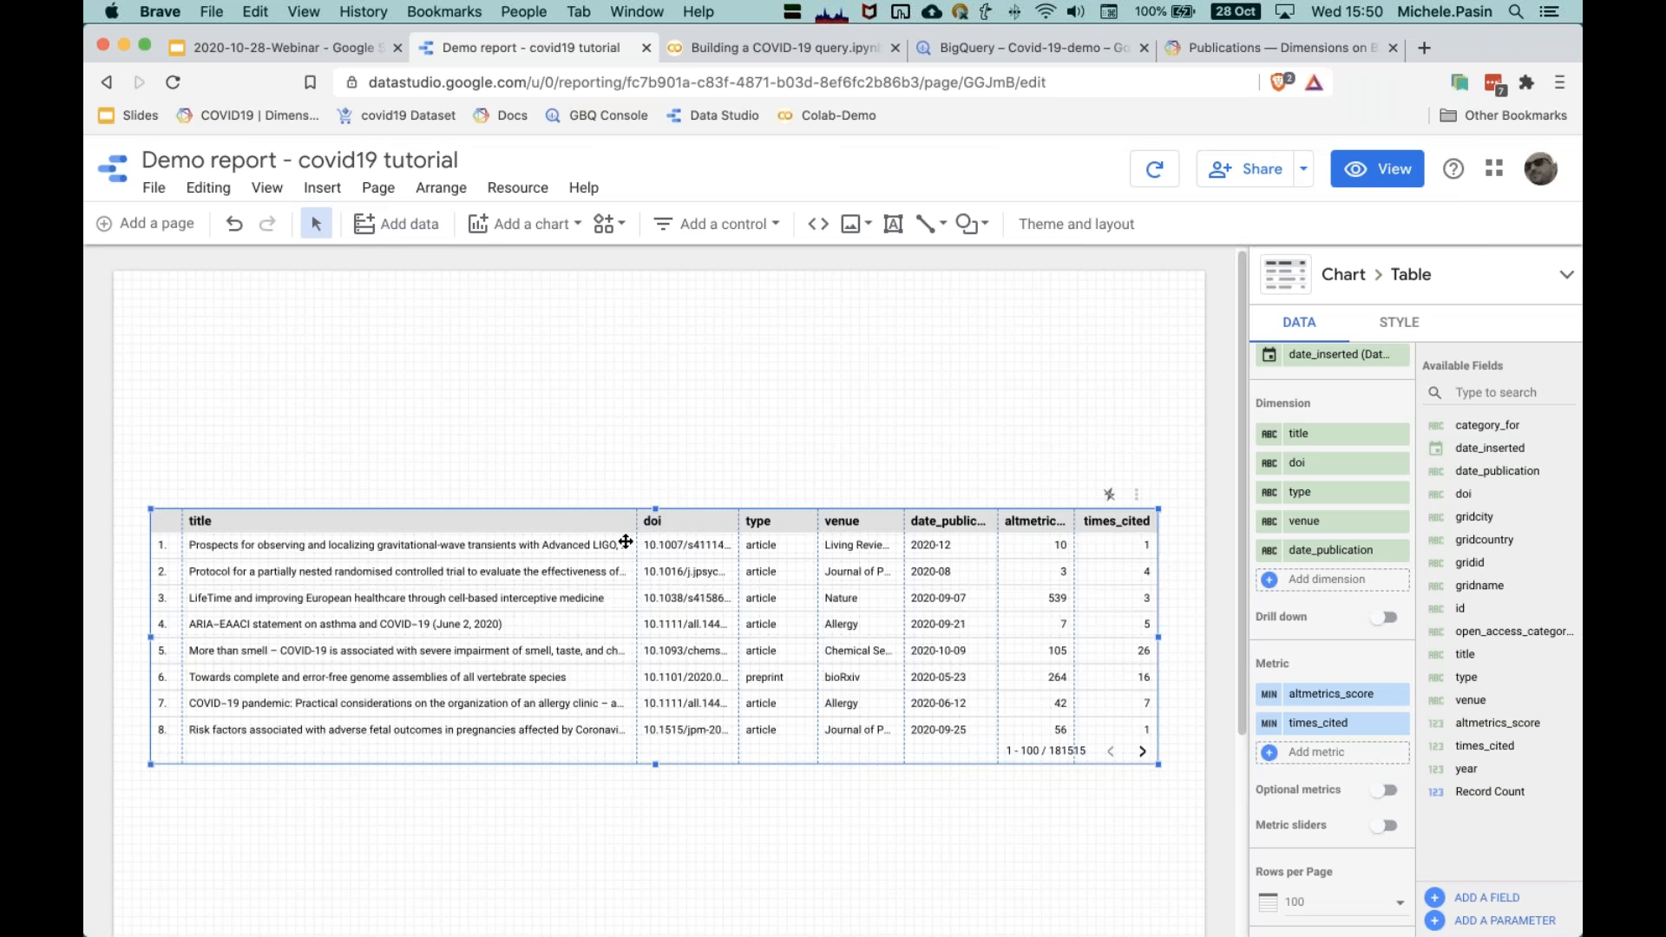
Step: Widen the table's venue column slightly and change the chart type to Table with heatmap
left_click_drag(903, 529, 915, 530)
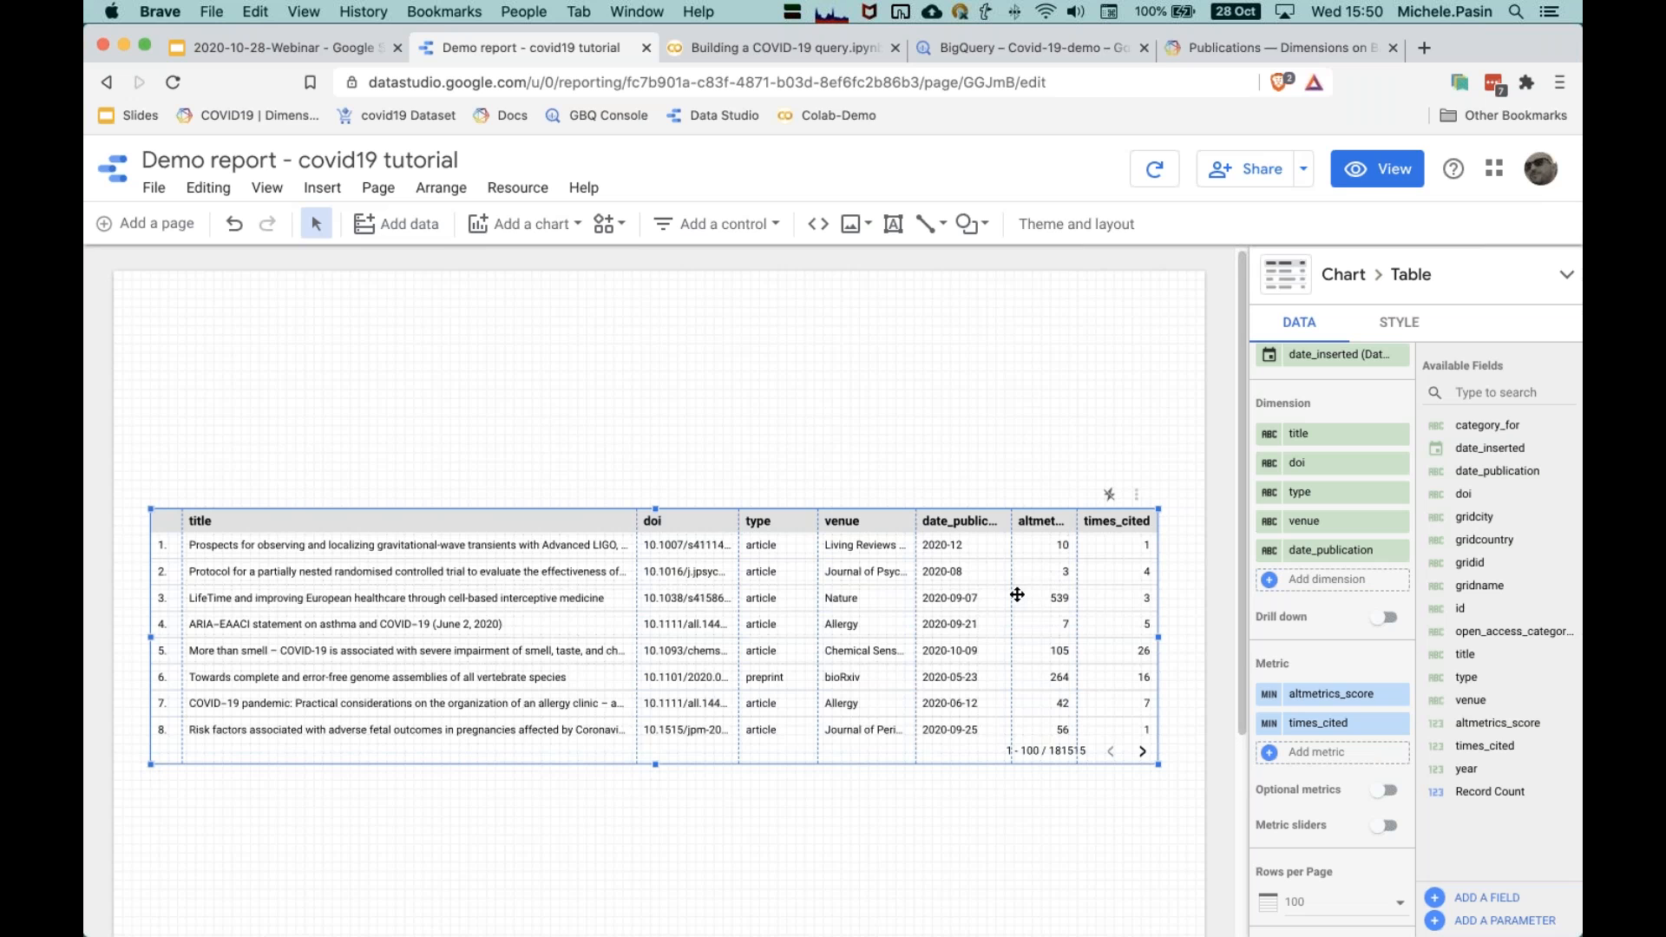
left_click(1285, 275)
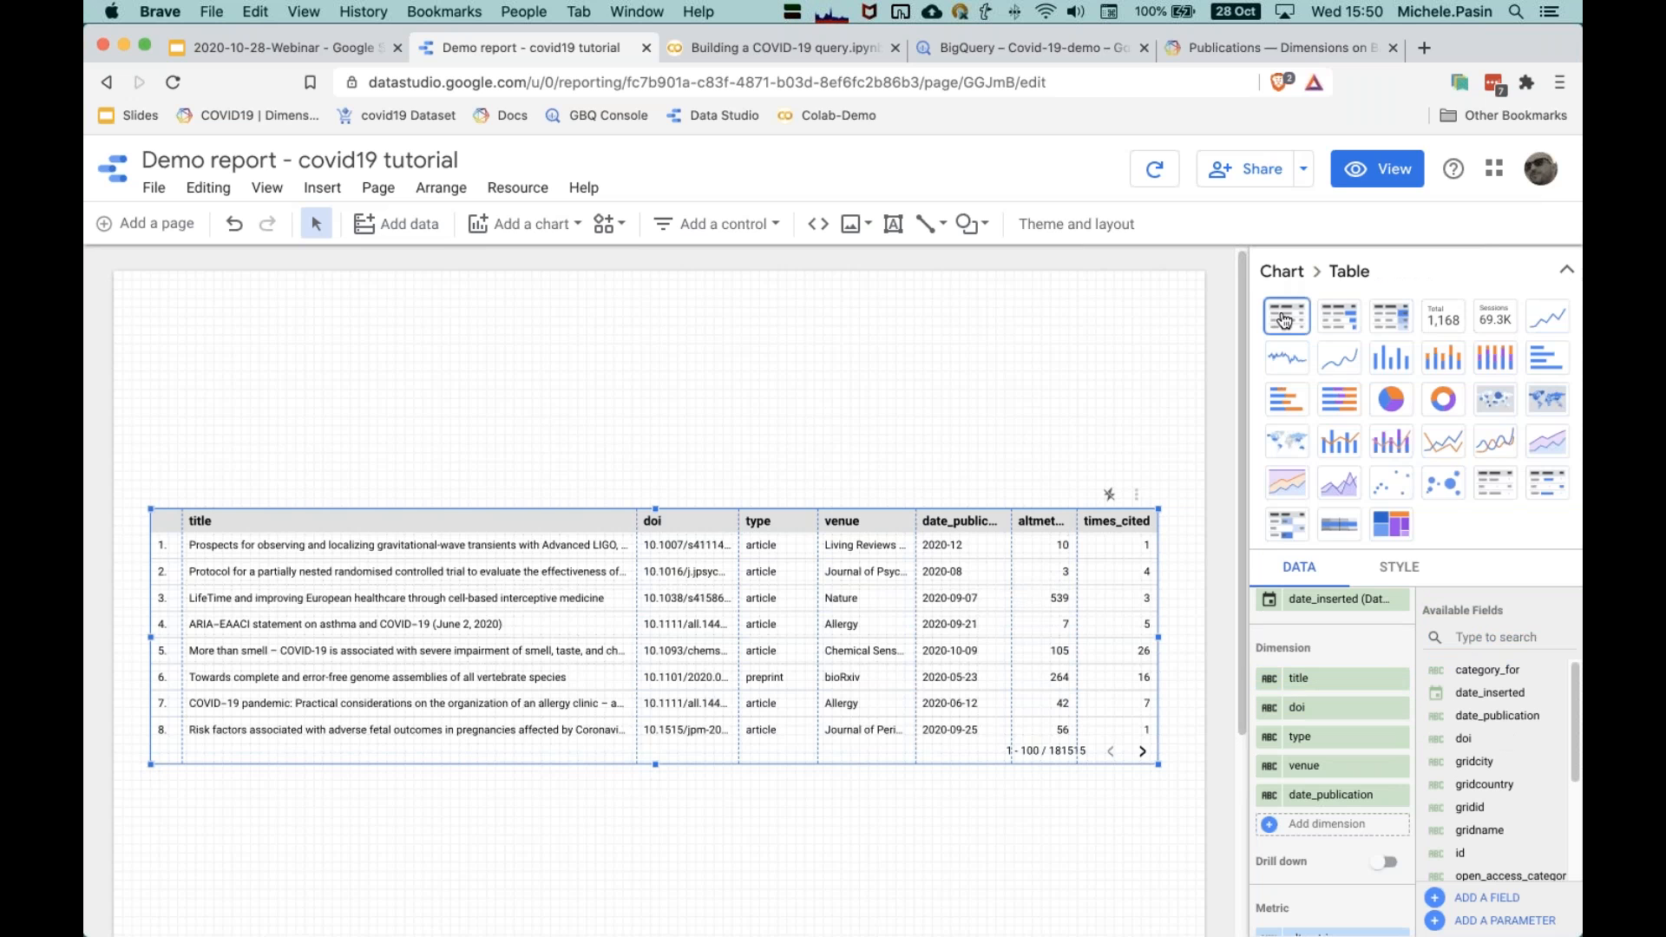
left_click(1397, 321)
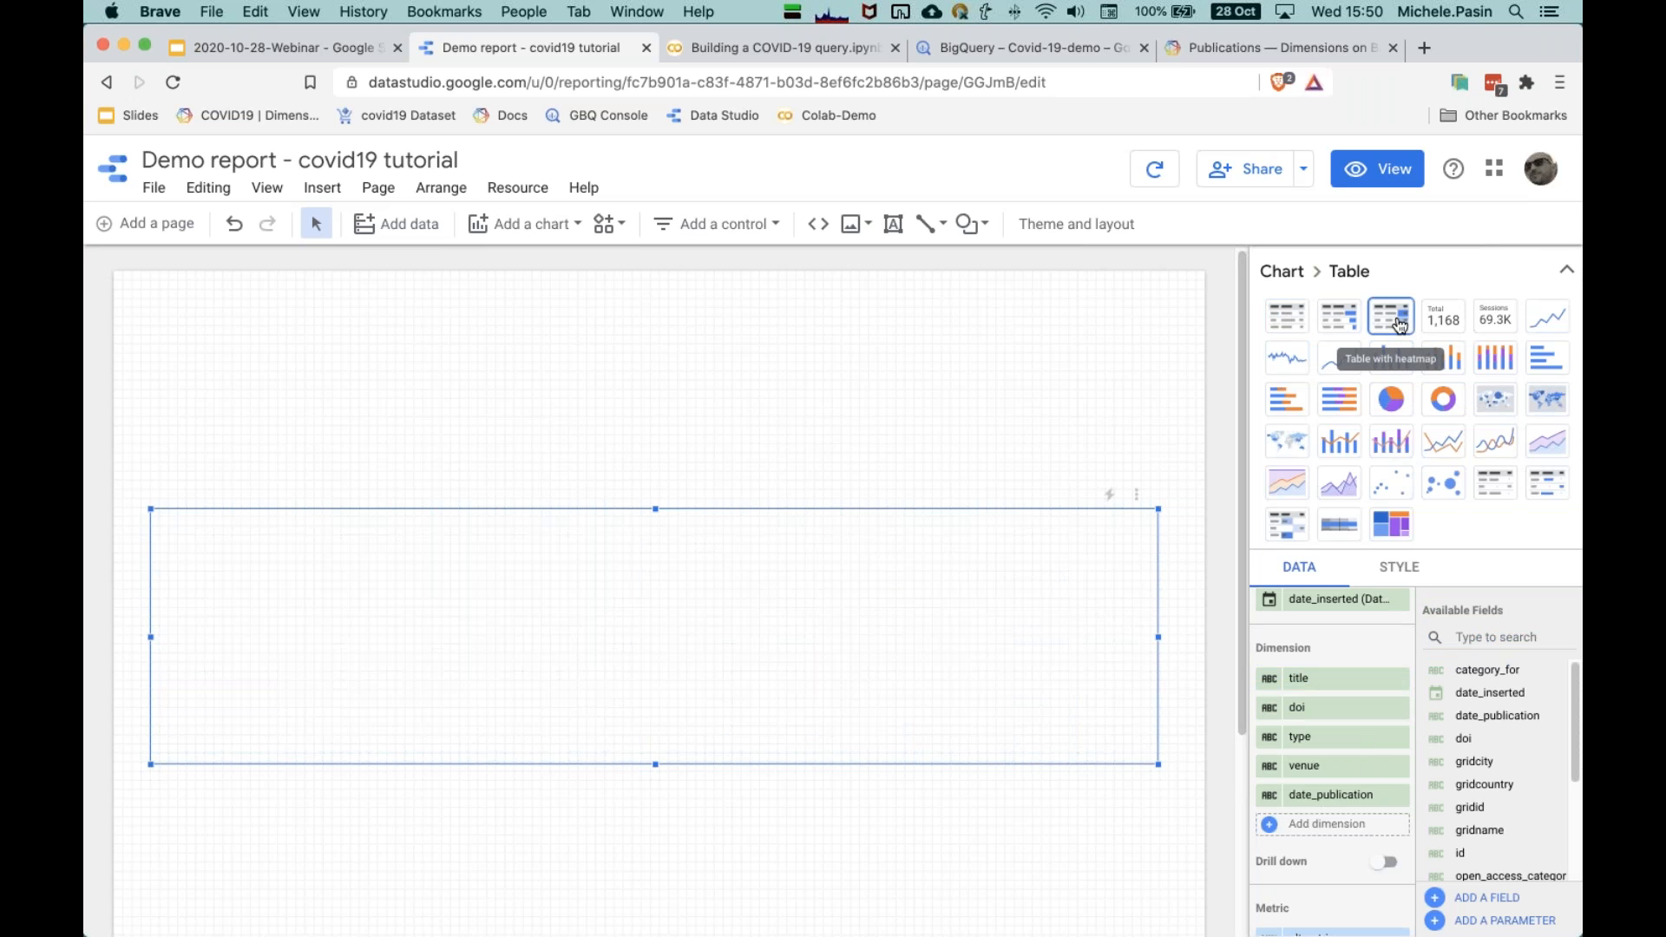
left_click(1568, 274)
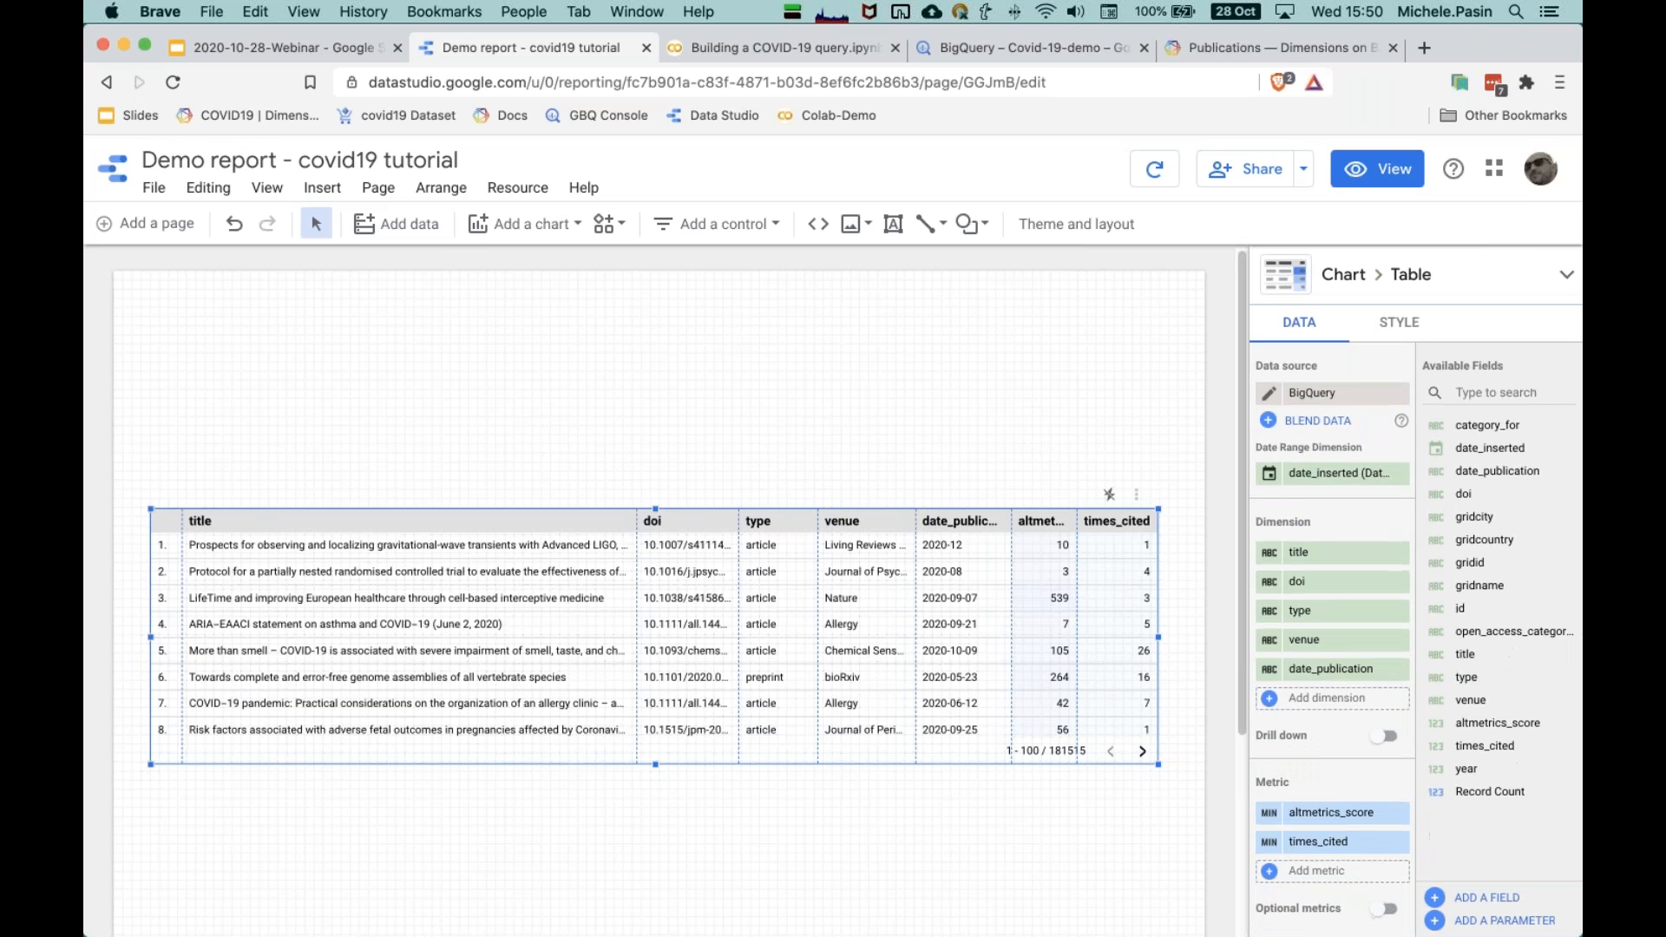
Step: Sort the table by altmetrics_score in descending order
scroll(1333, 639, "down", 5)
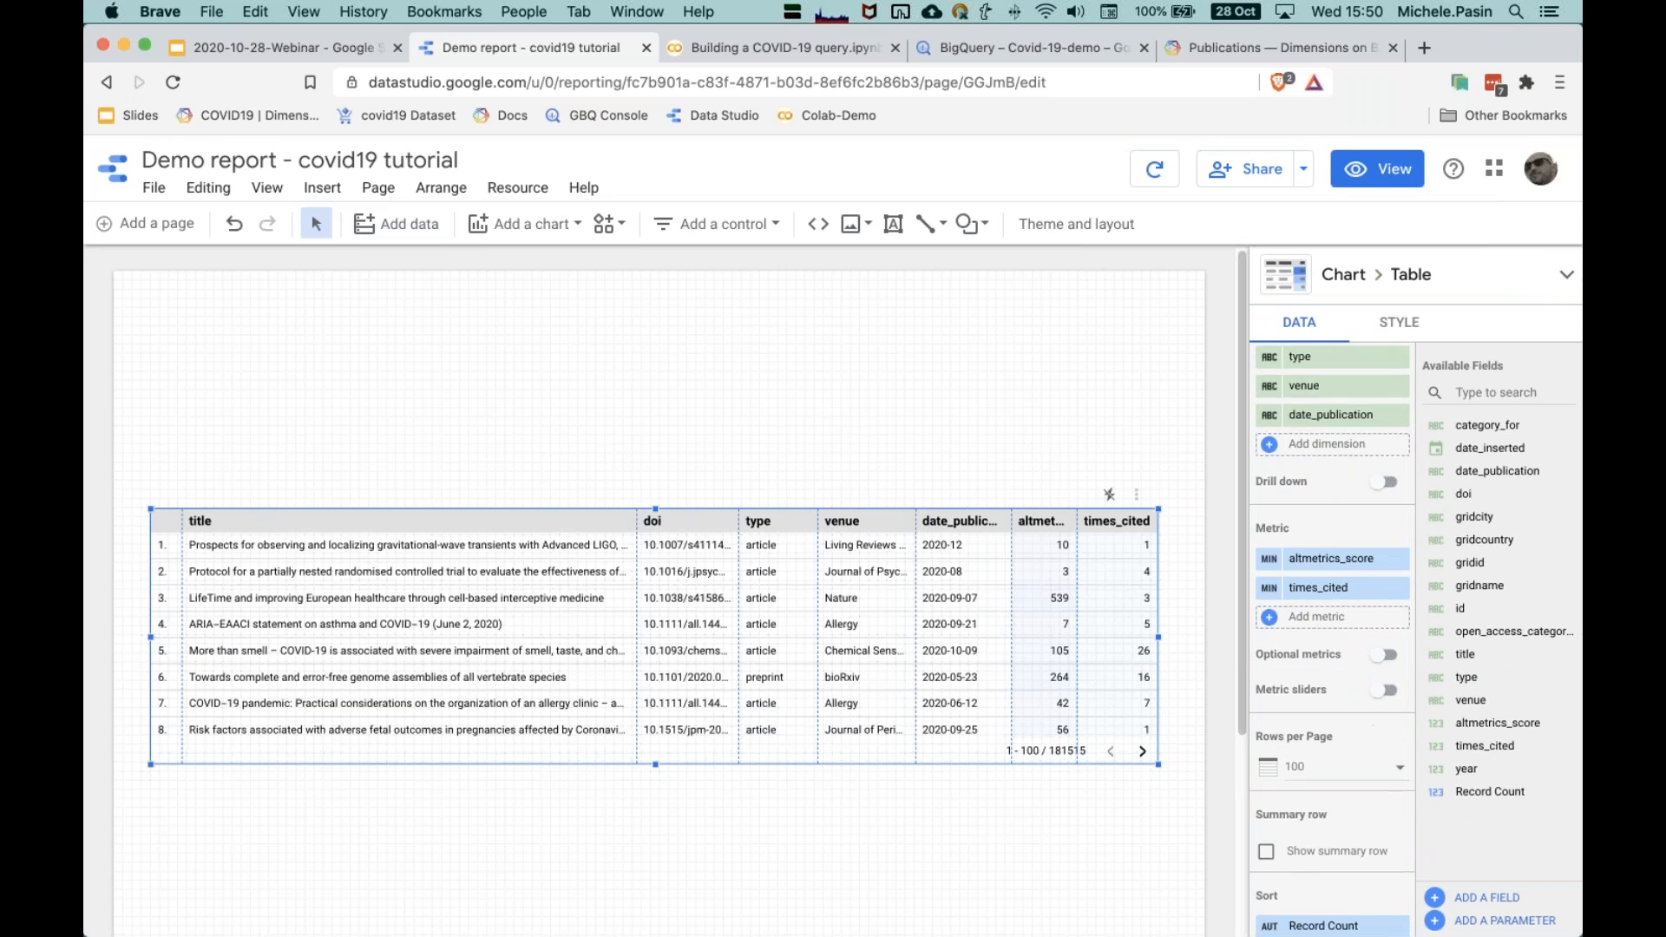
scroll(1316, 634, "down", 1)
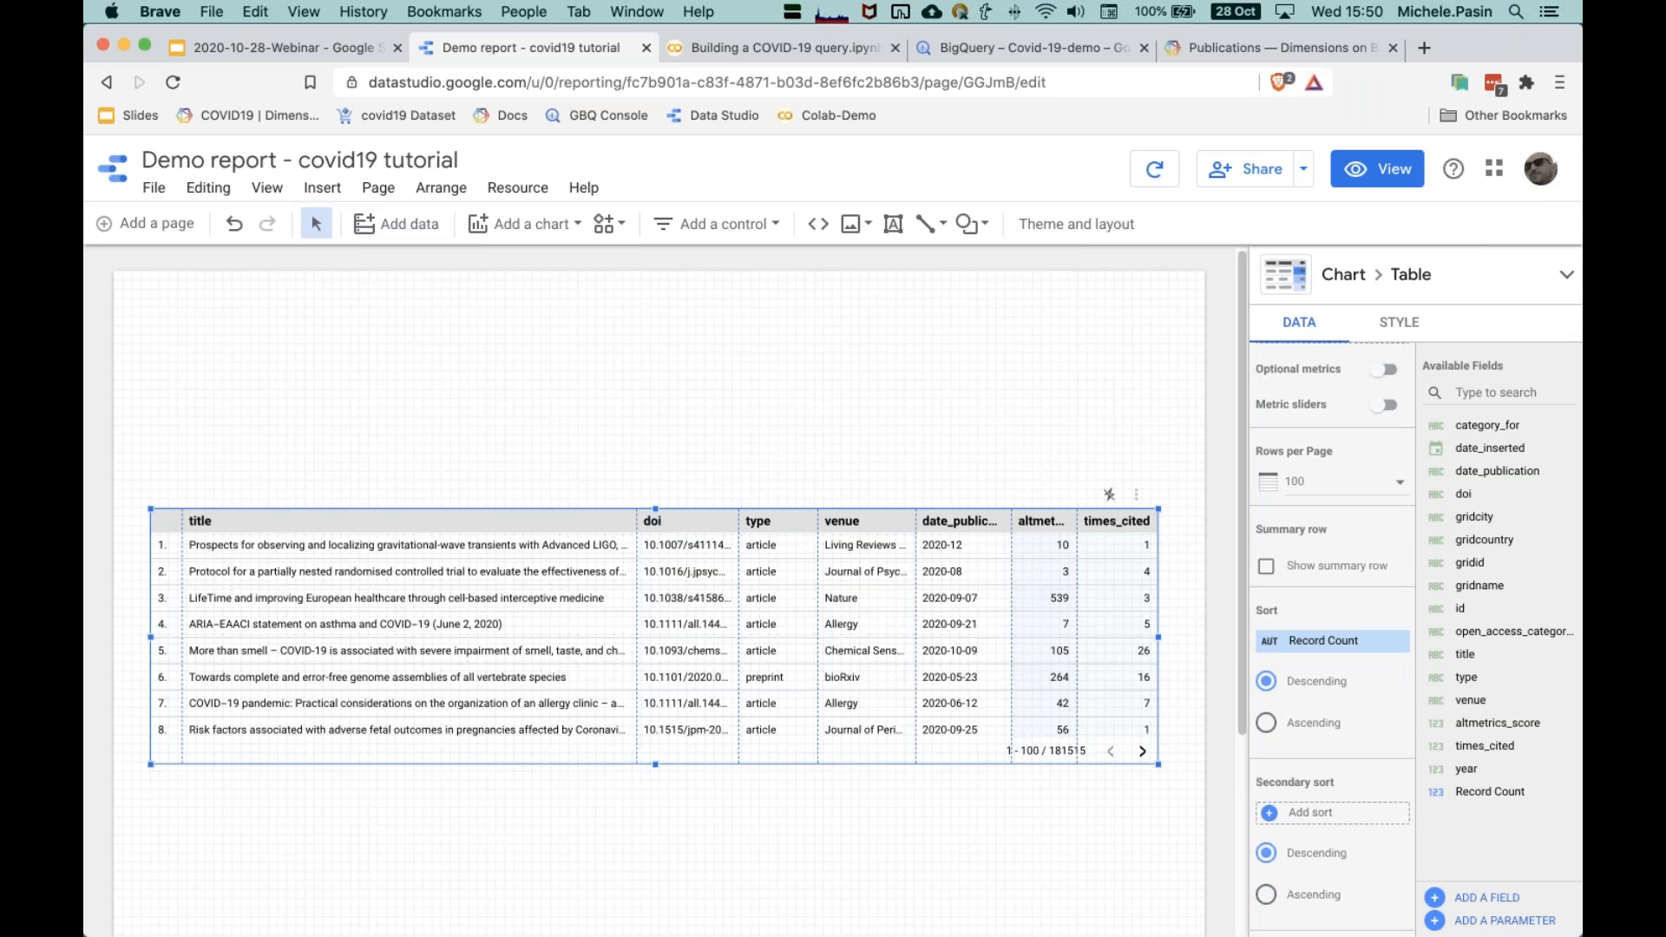
left_click(1319, 628)
left_click(1323, 703)
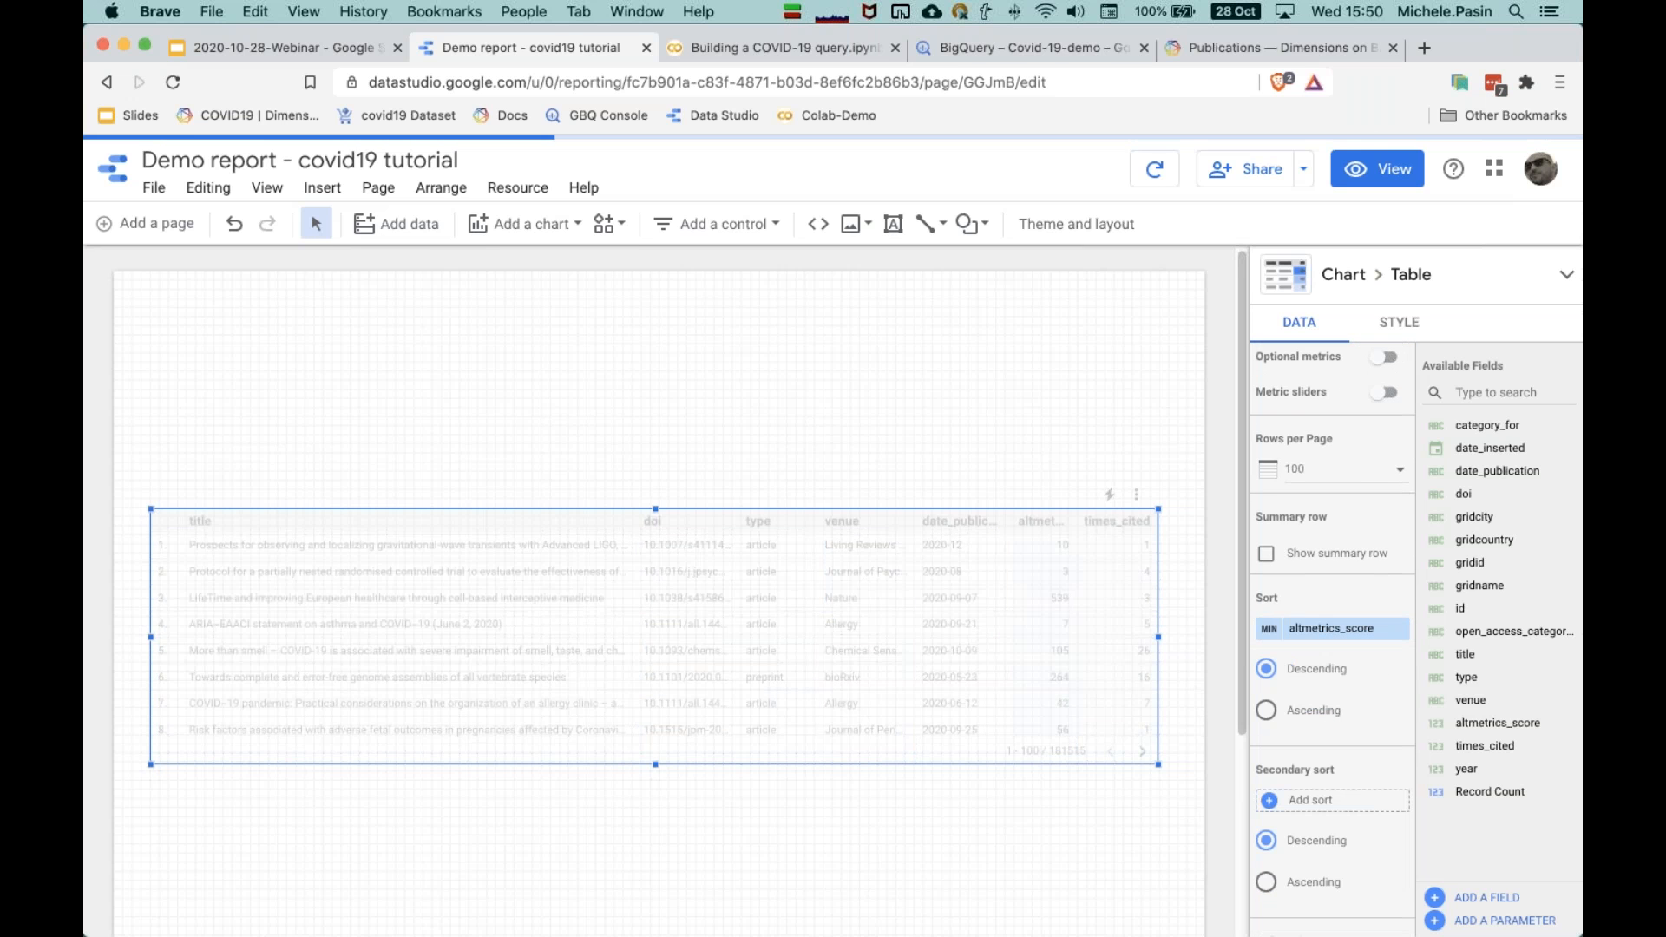
Step: Reorder the table's metrics so that altmetrics_score comes after times_cited
scroll(1332, 607, "up", 4)
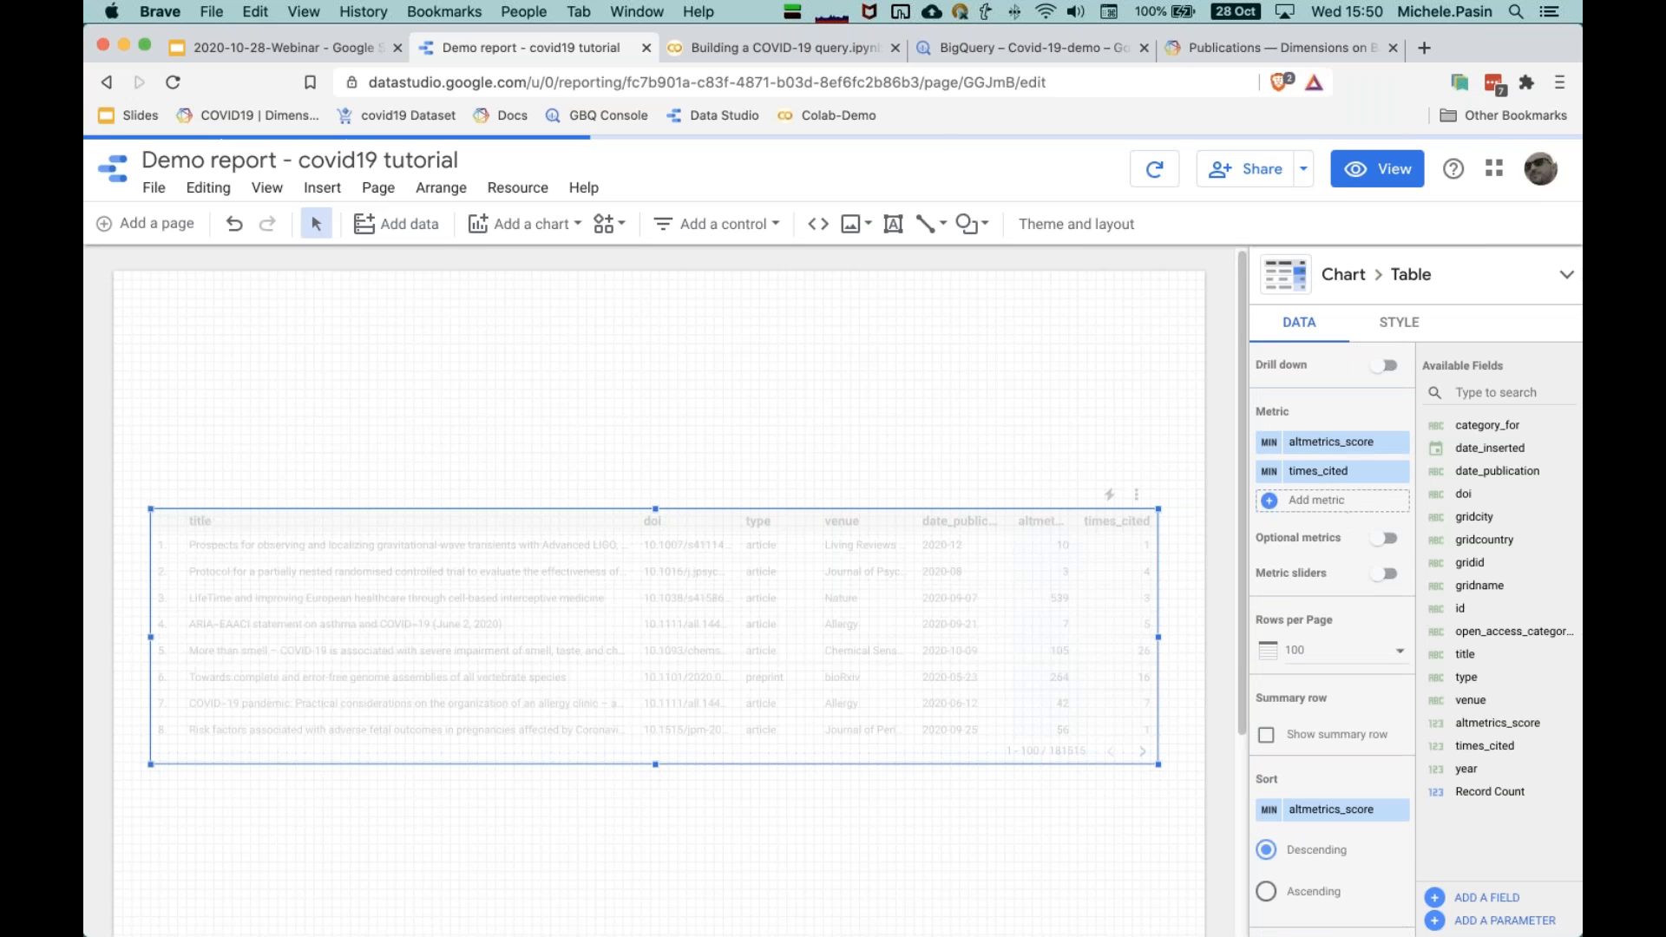
left_click(1398, 442)
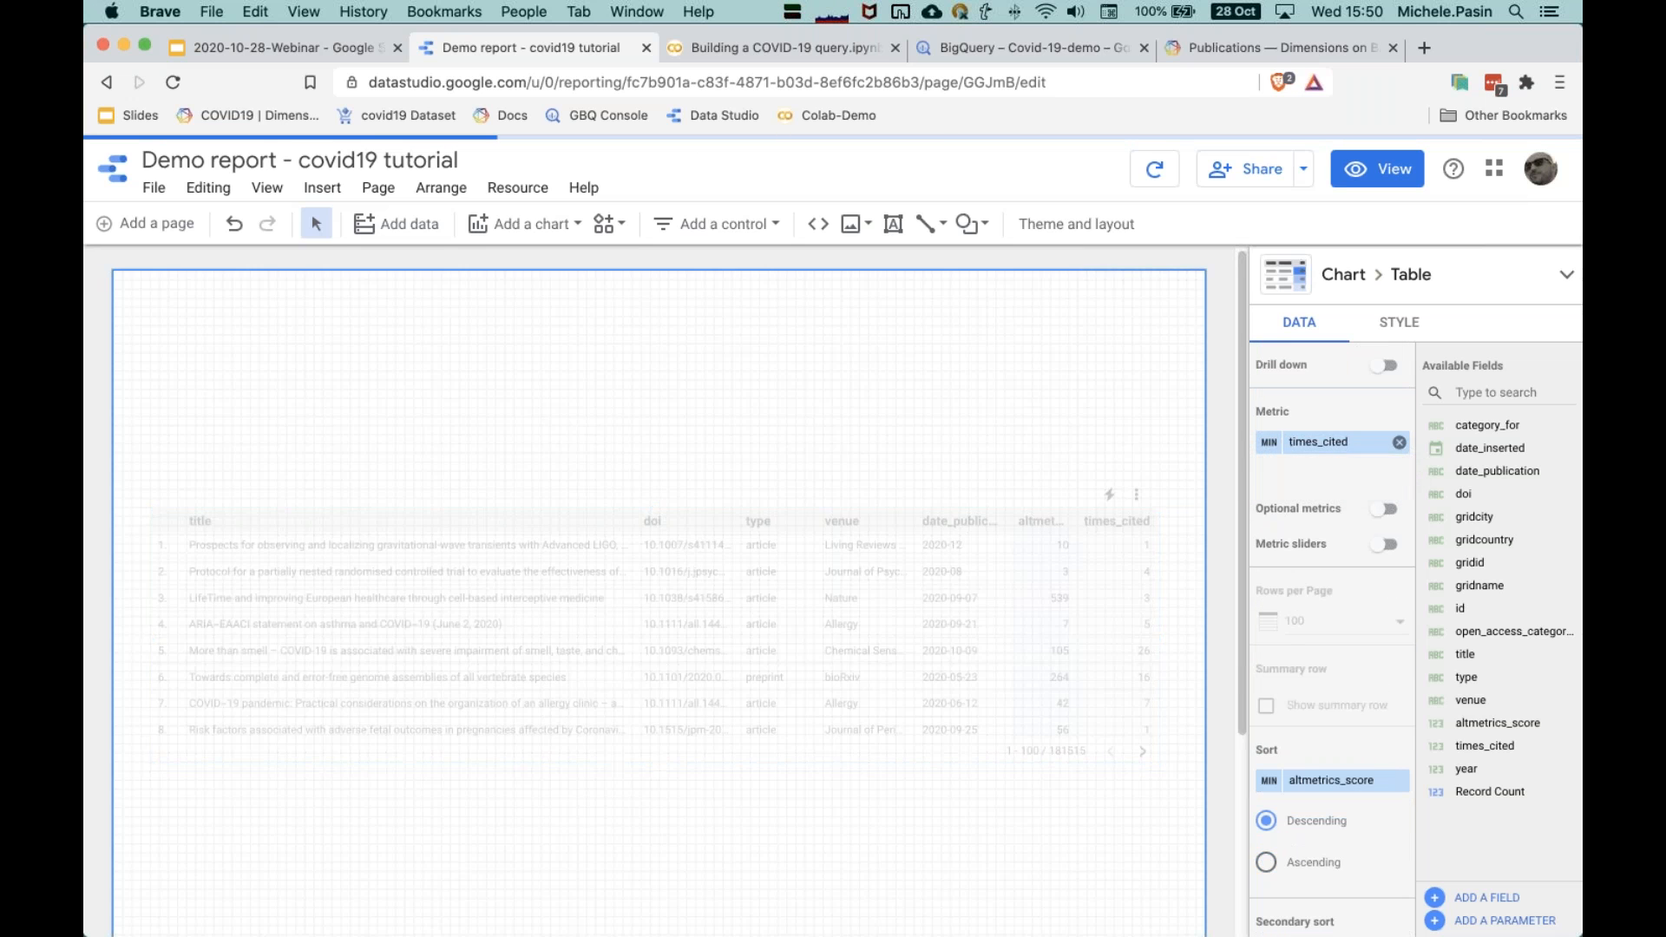
left_click_drag(1336, 442, 1343, 461)
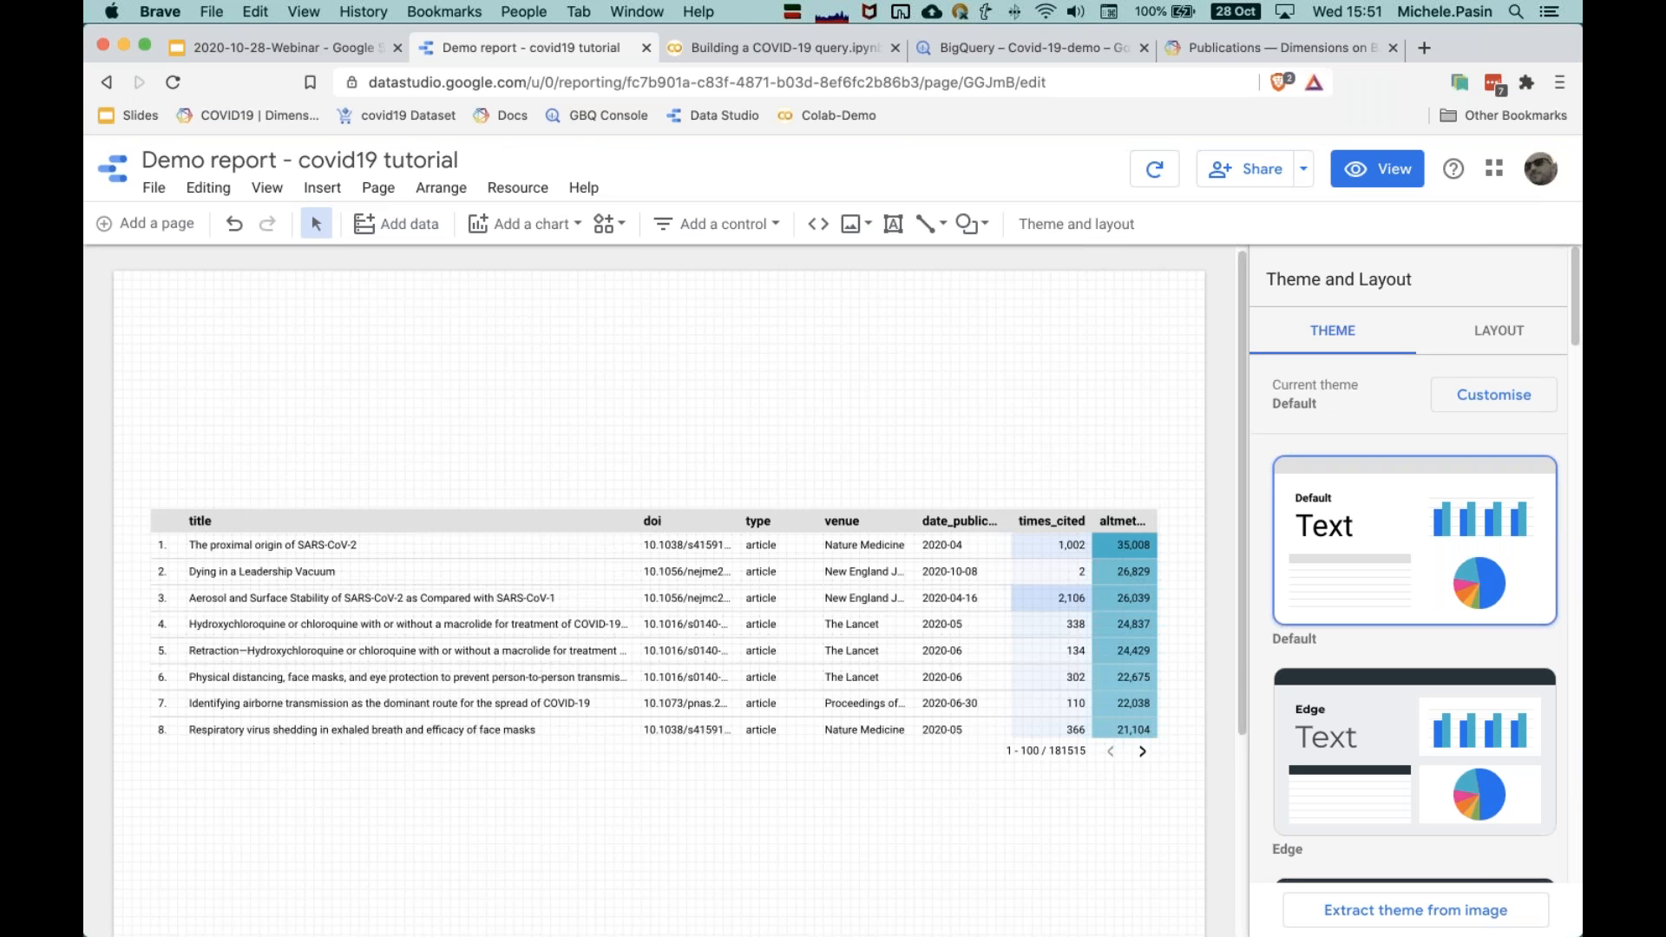
Step: Move the table lower on the page and set the current page's canvas height to 2000 px
left_click_drag(576, 521, 579, 694)
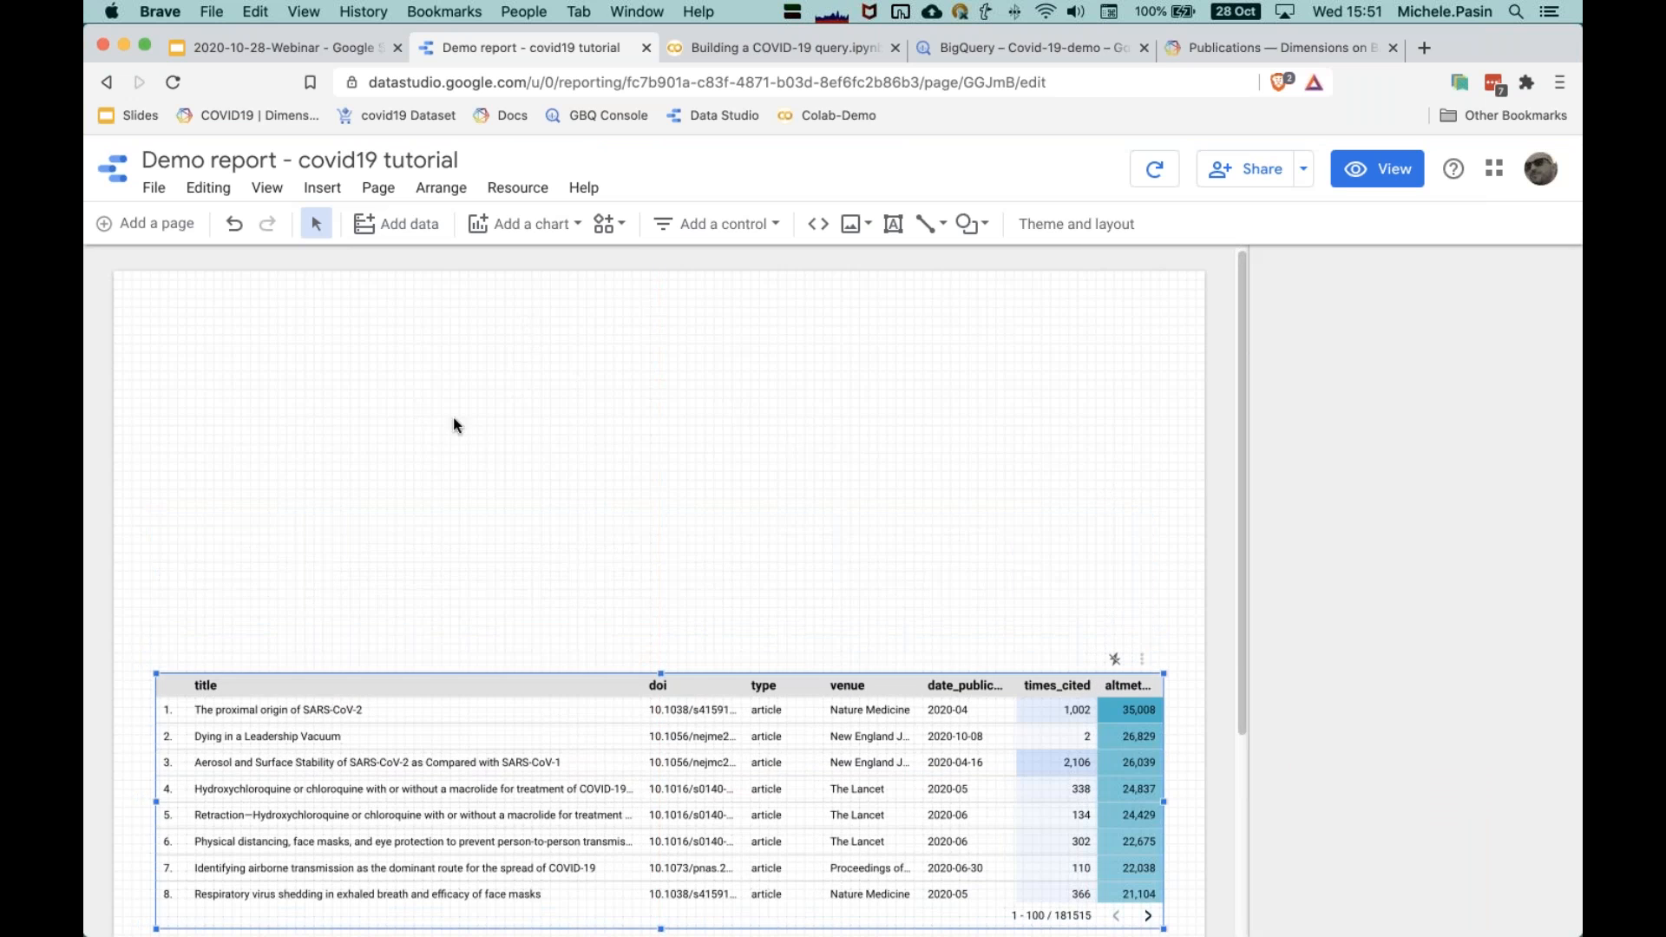
right_click(488, 443)
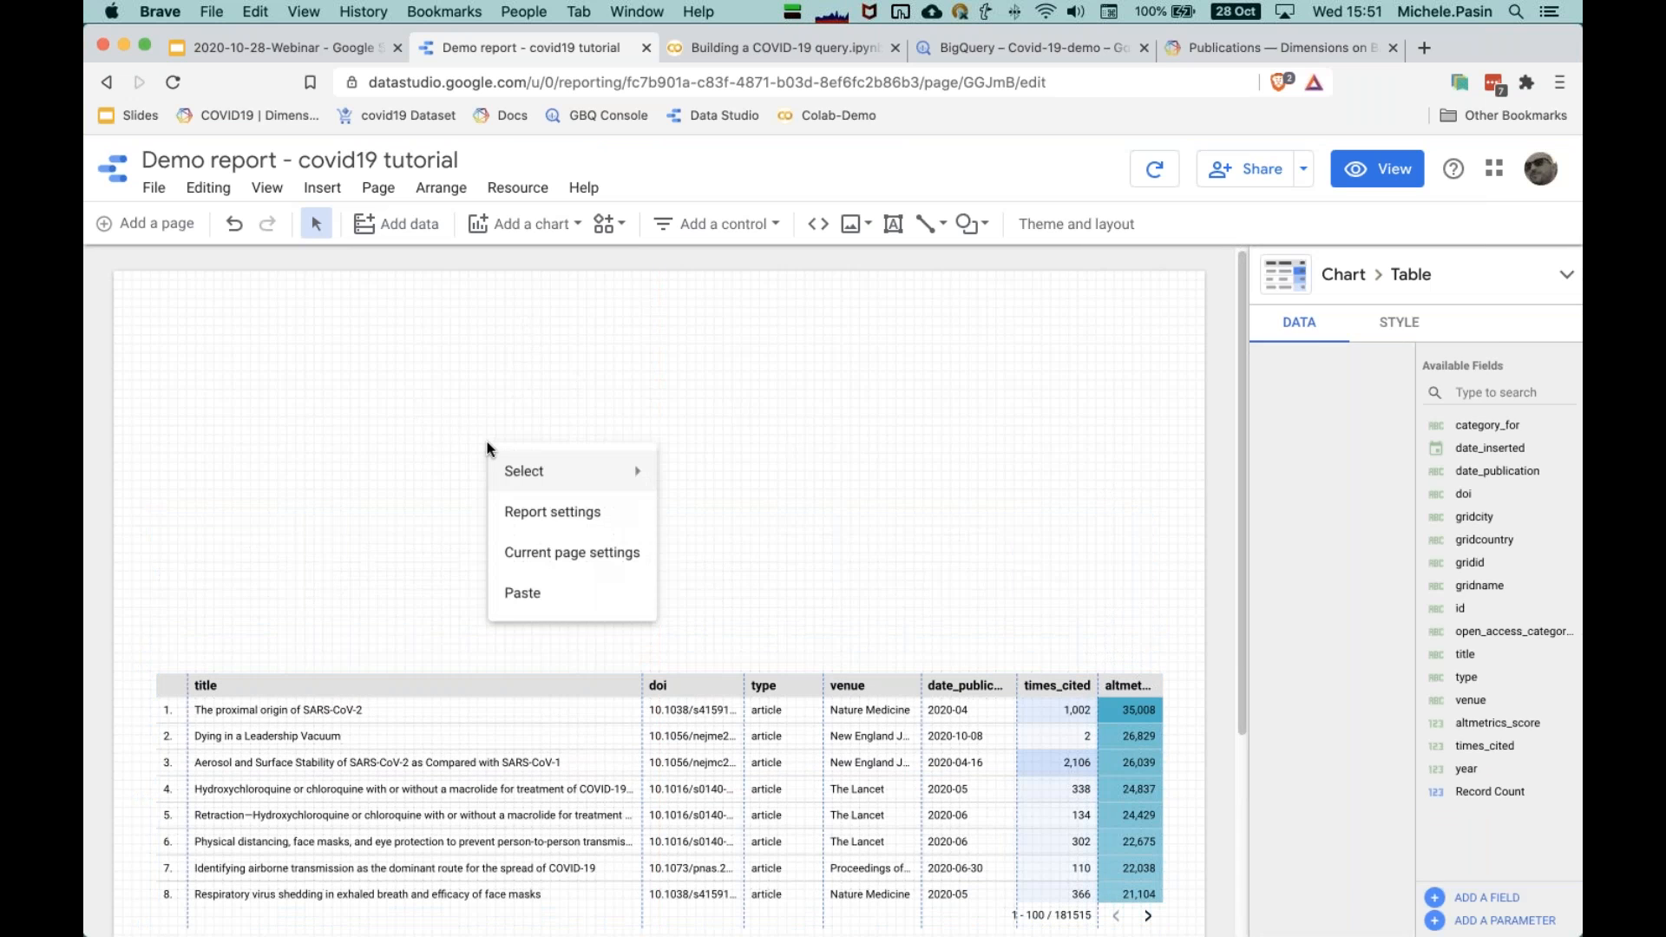
left_click(575, 556)
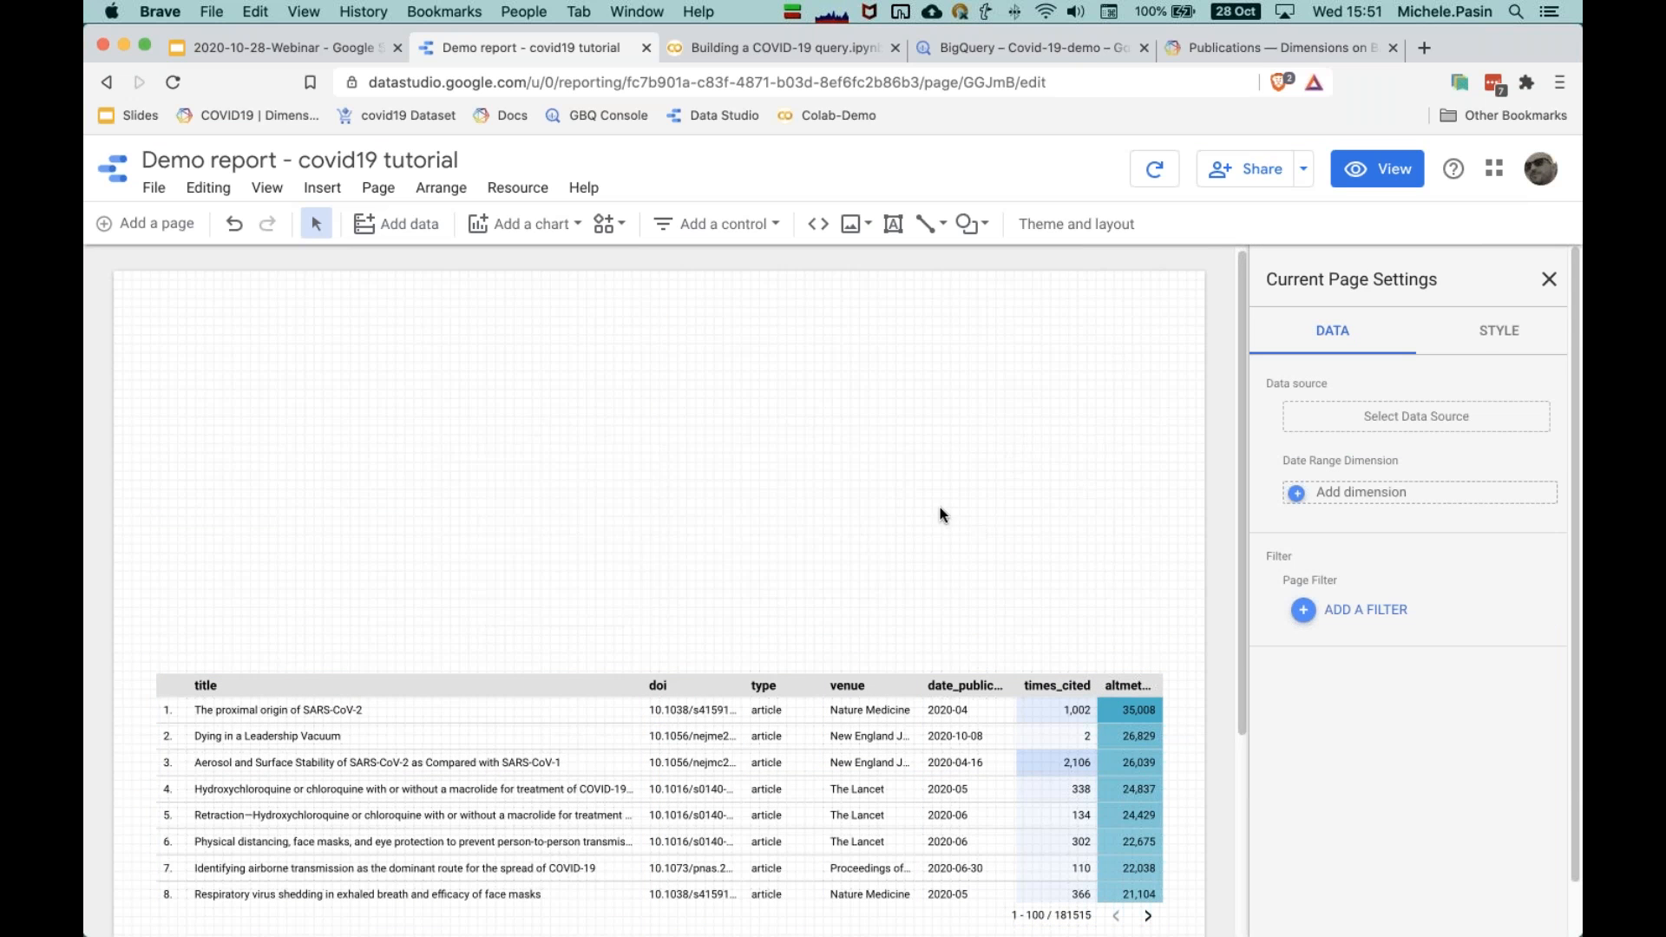
left_click(1495, 337)
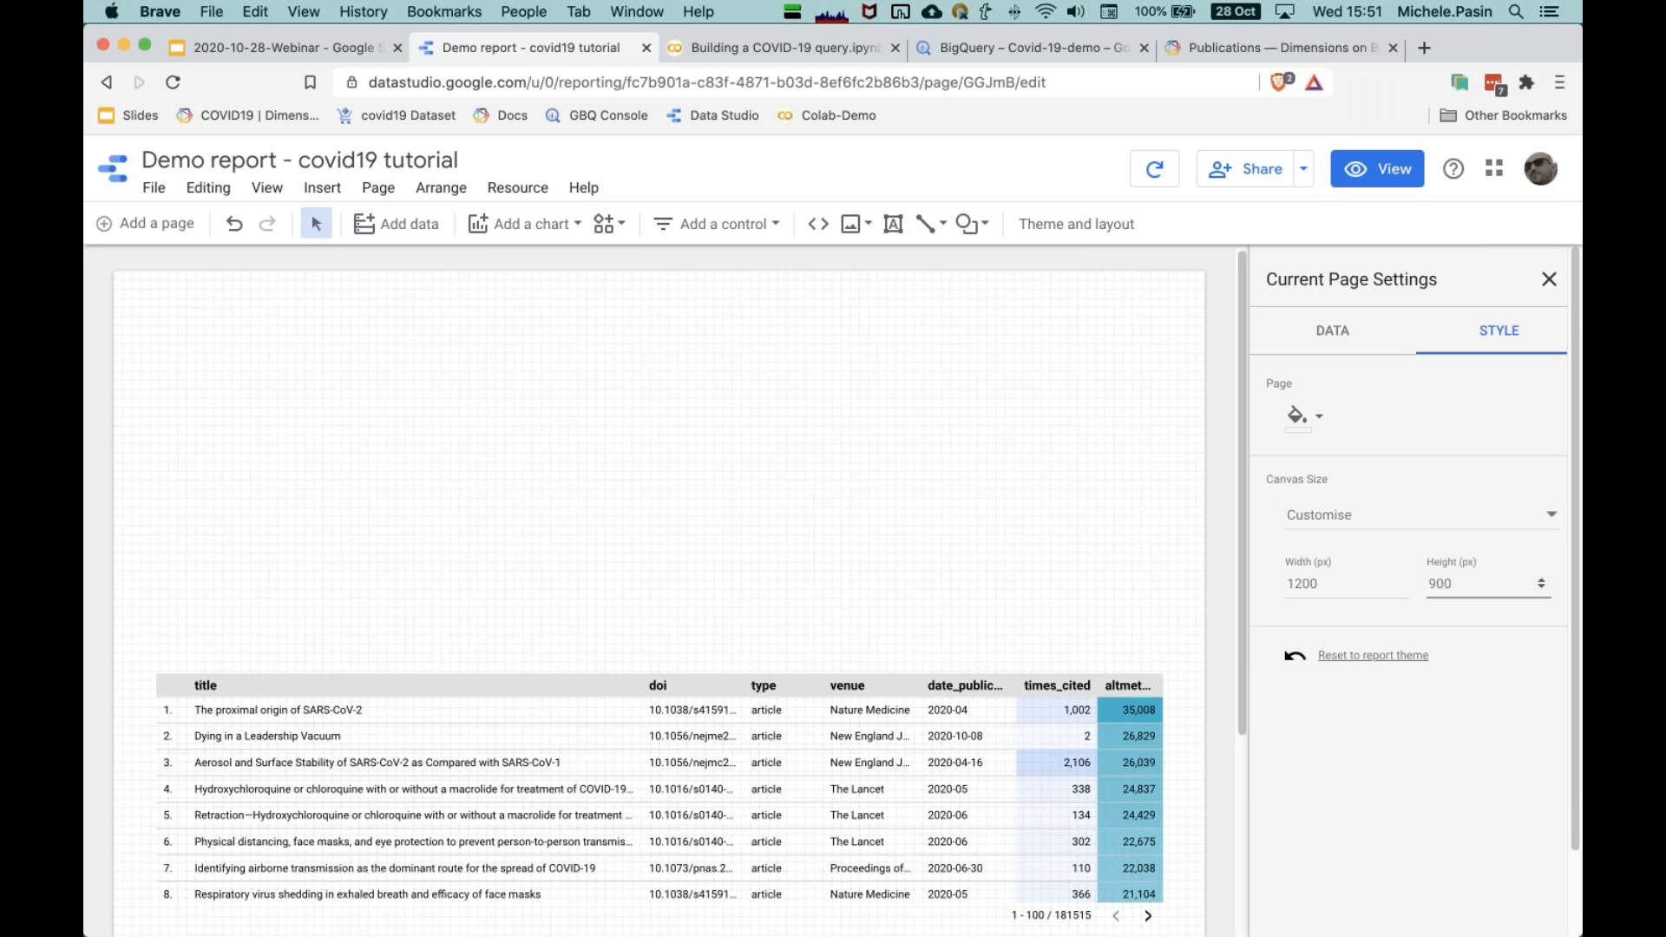
type("2000")
key("Return")
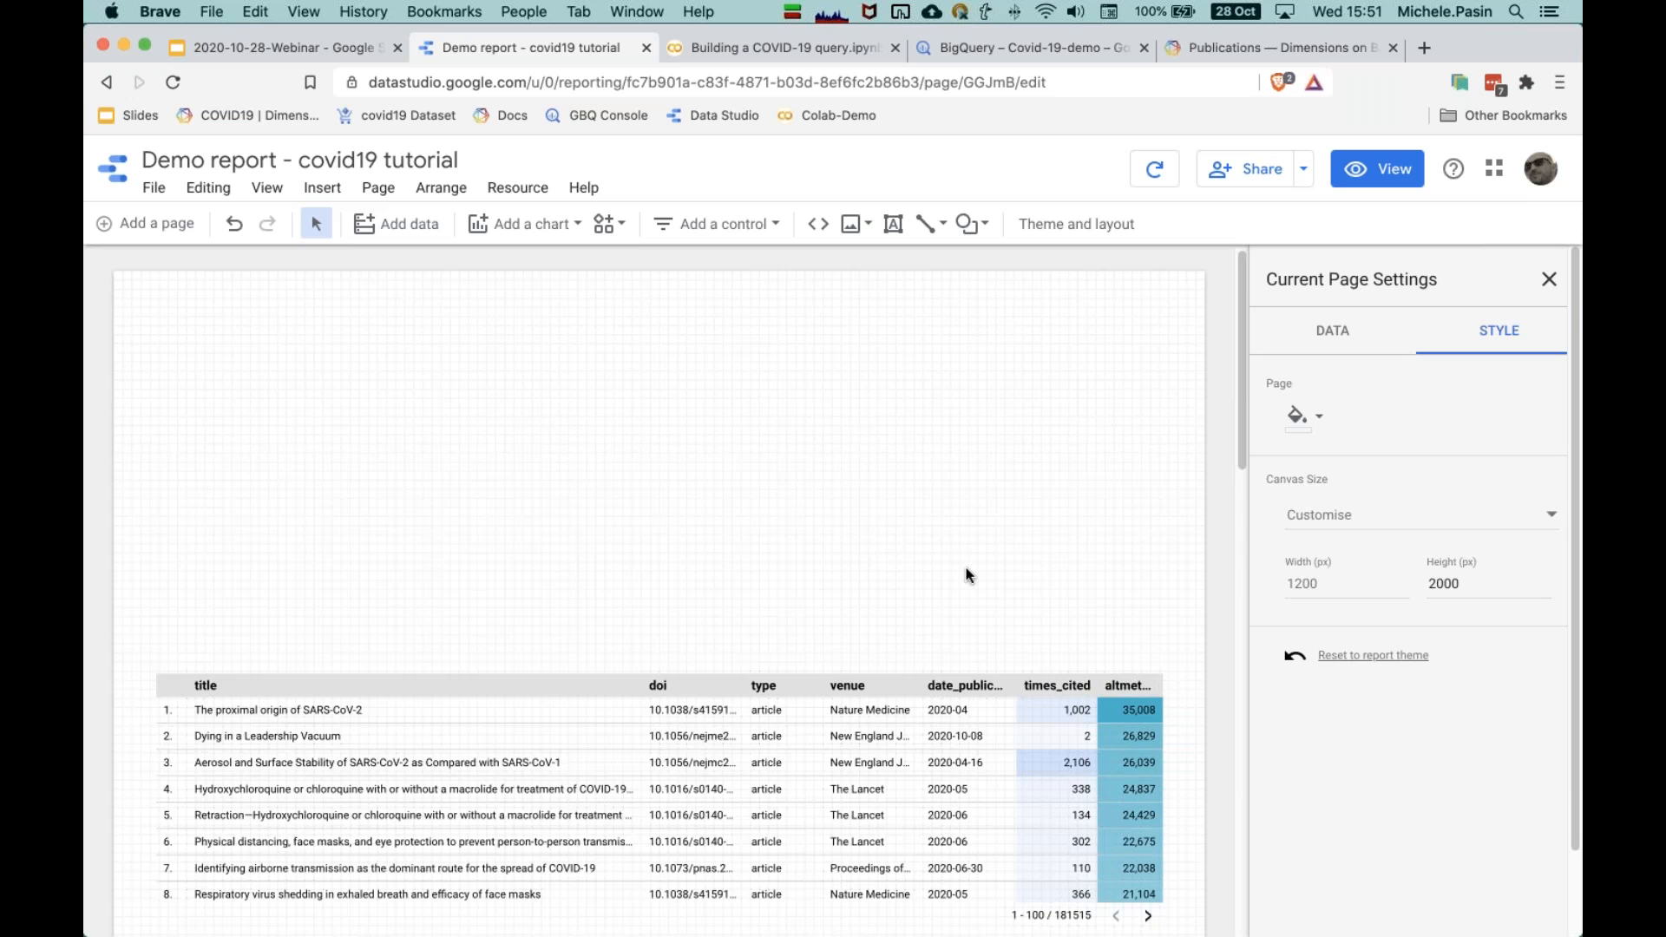
Step: Move the table further down the page and stretch it taller so that it shows 21 rows
scroll(969, 575, "down", 5)
left_click_drag(882, 328, 868, 659)
scroll(708, 819, "down", 3)
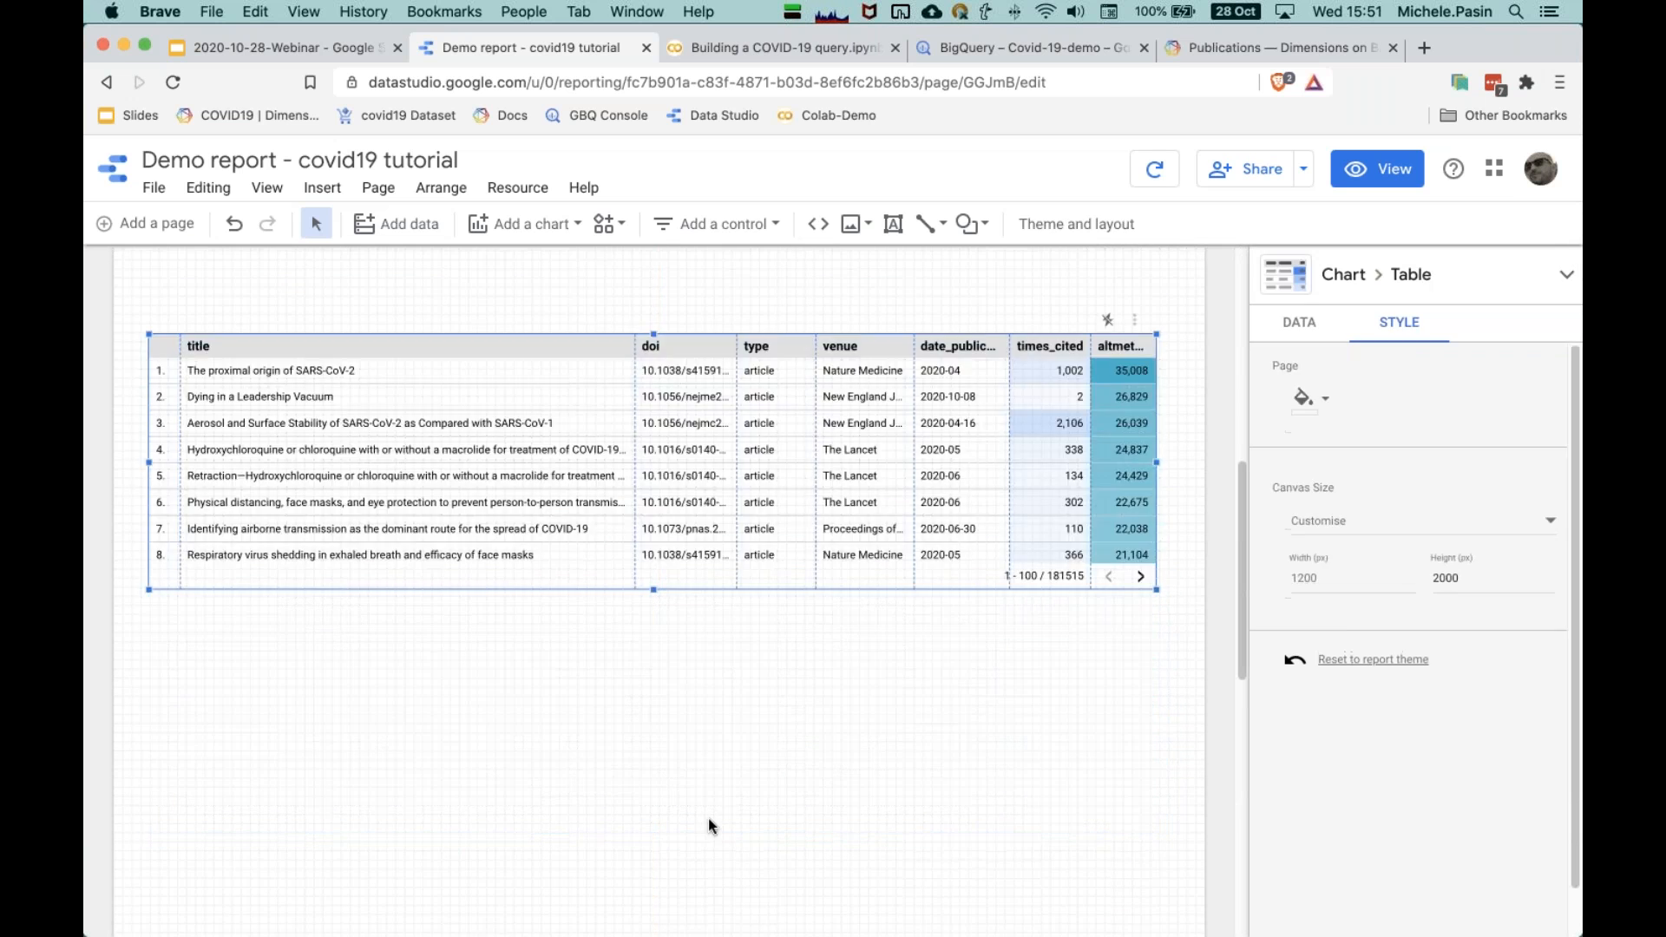
scroll(708, 819, "down", 1)
left_click_drag(653, 560, 669, 899)
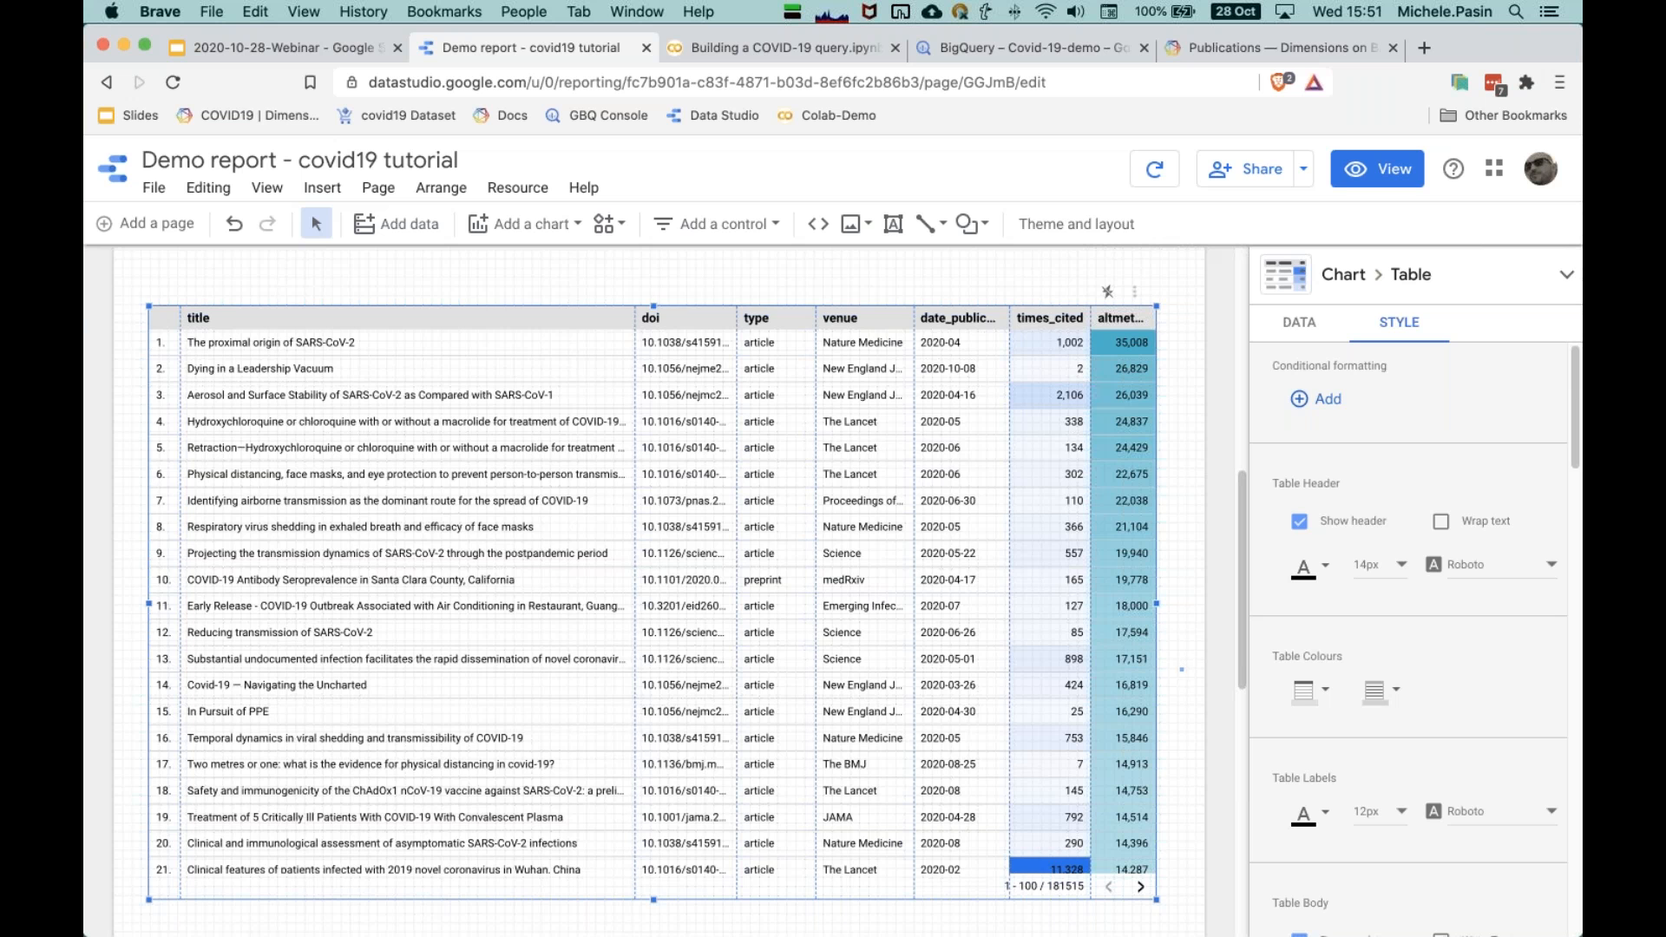
left_click(1182, 669)
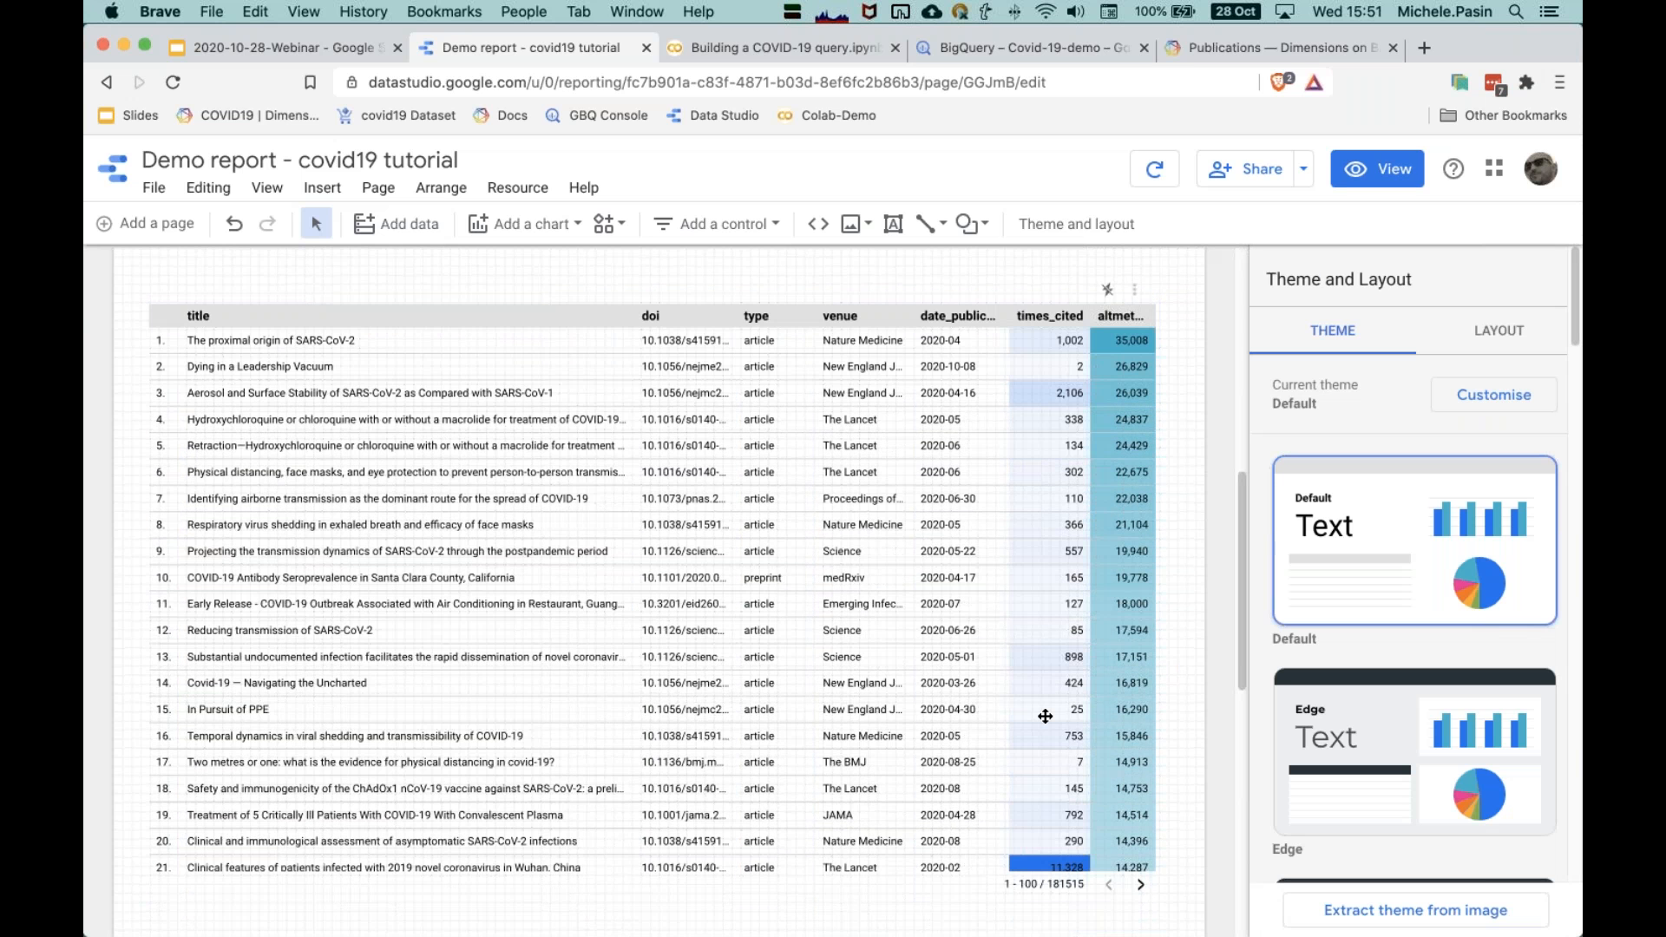
scroll(1046, 716, "down", 3)
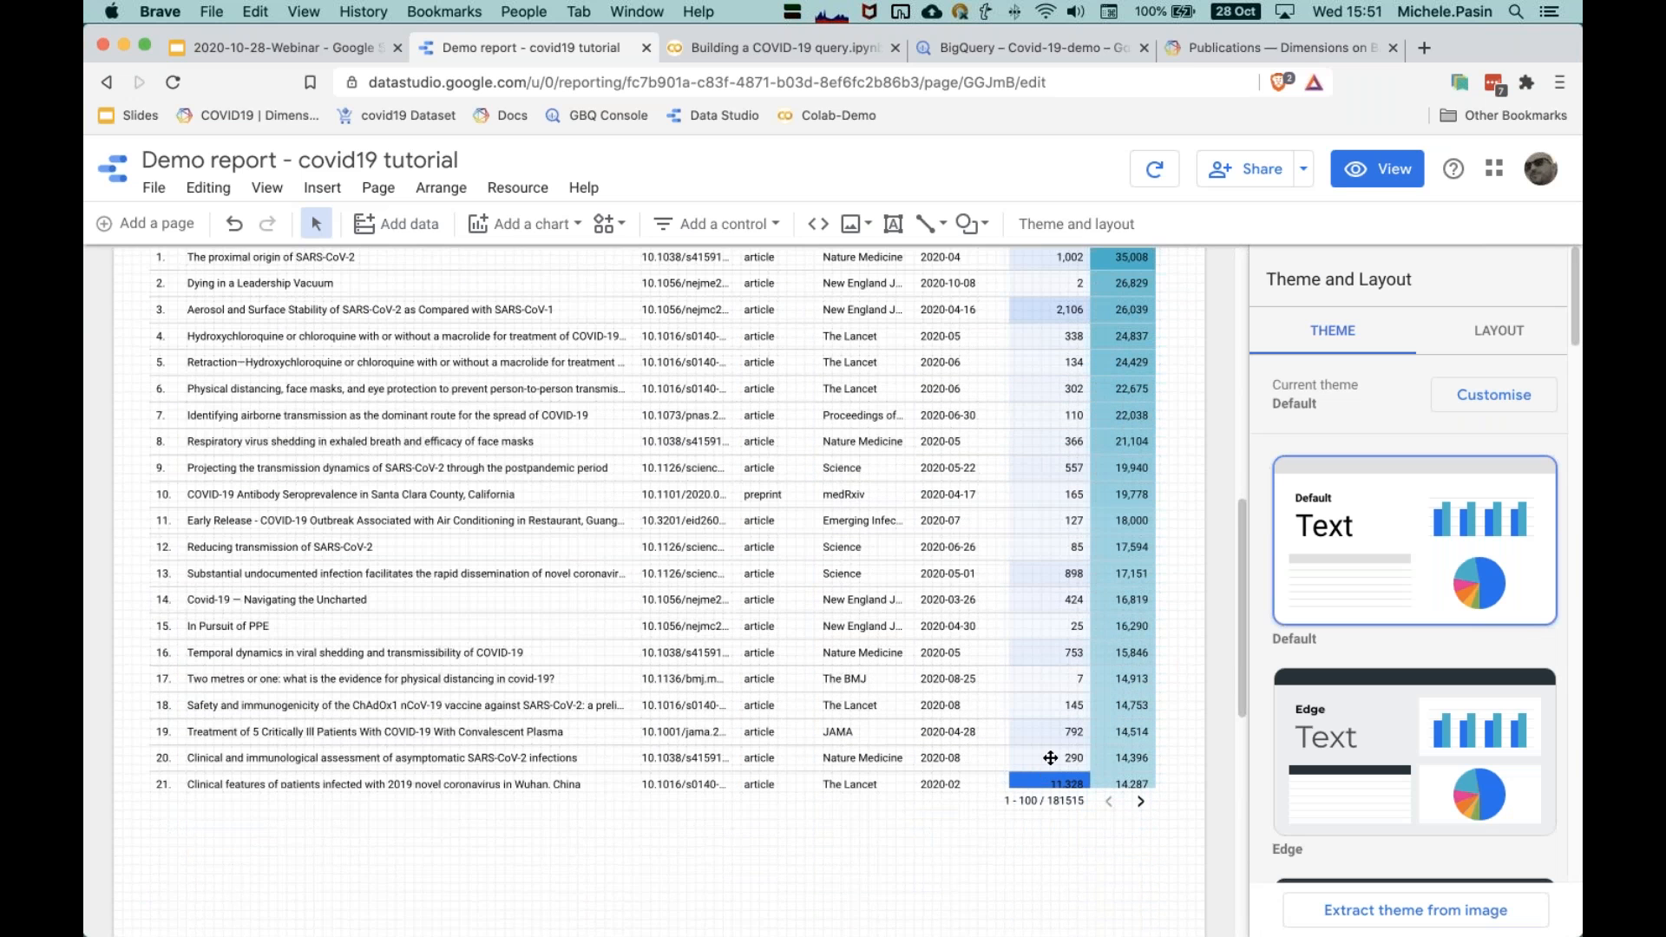
scroll(1114, 738, "up", 3)
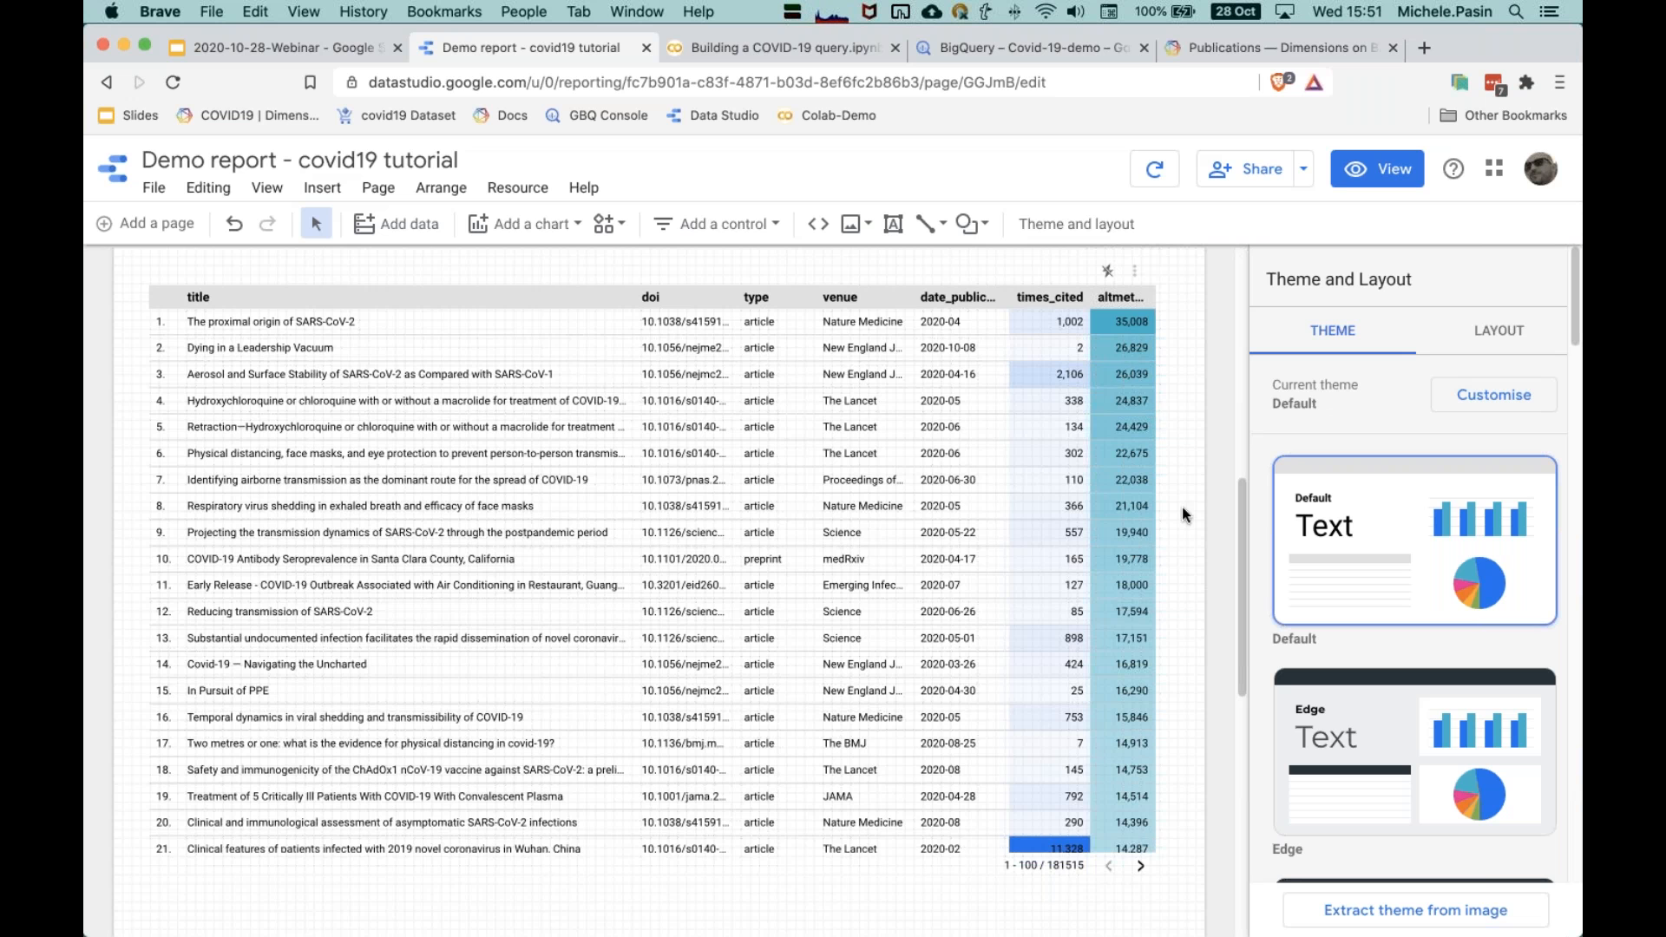
Step: Add a text box near the page's upper-left corner with the title "COVID-19 Report"
scroll(1180, 535, "up", 10)
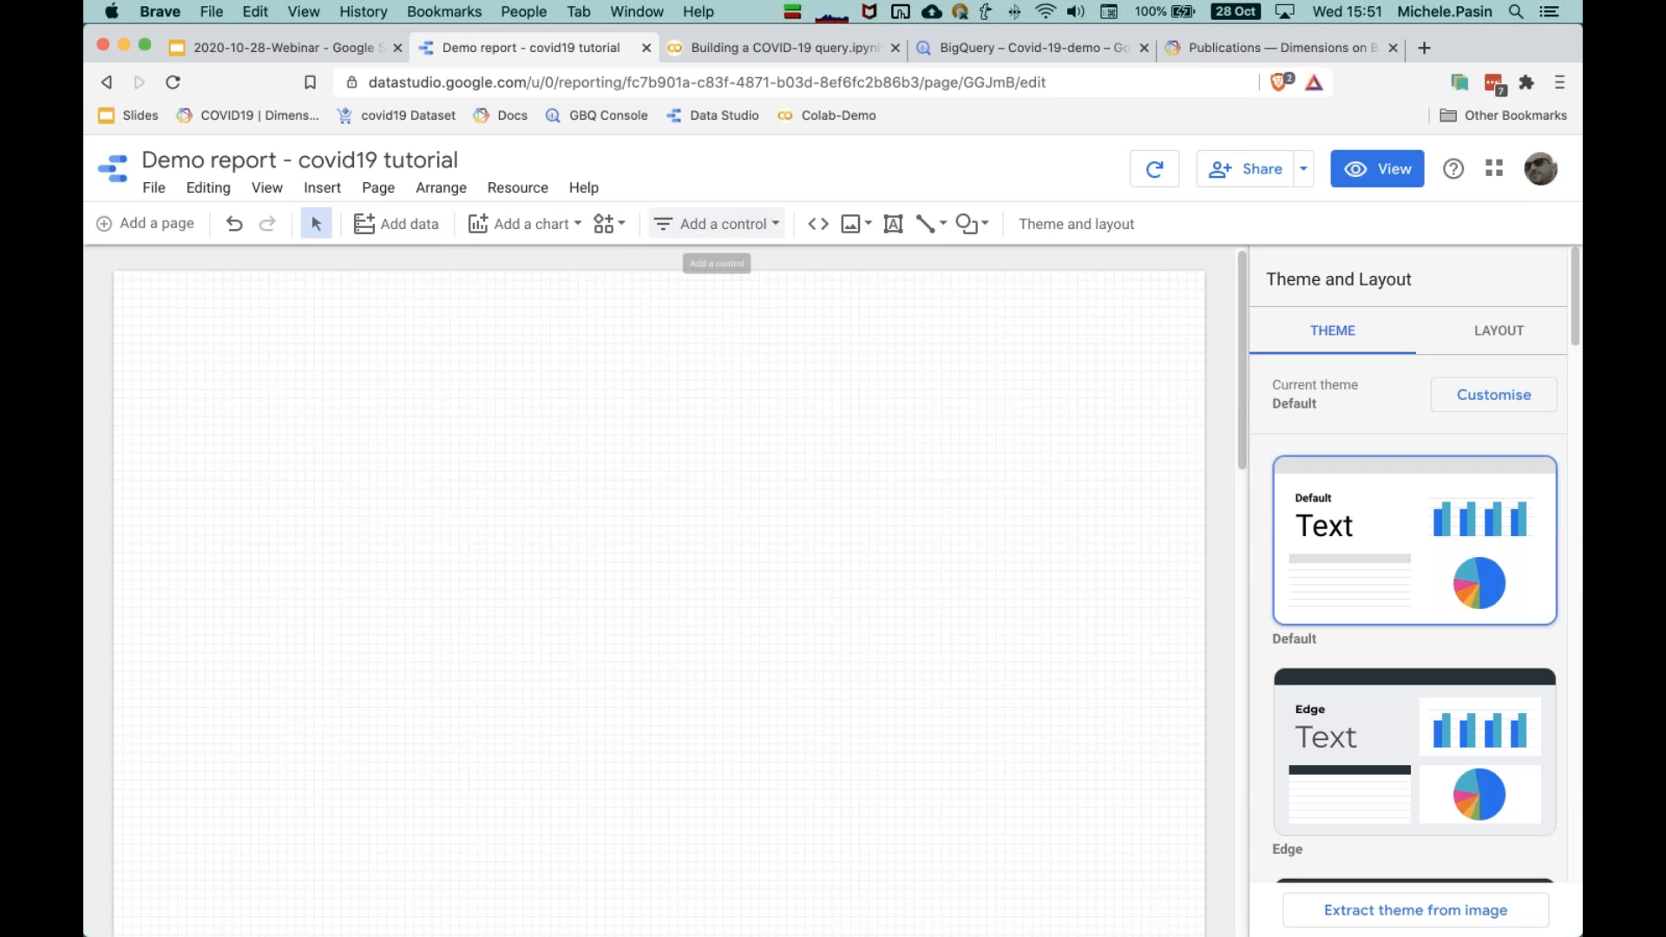
left_click(893, 224)
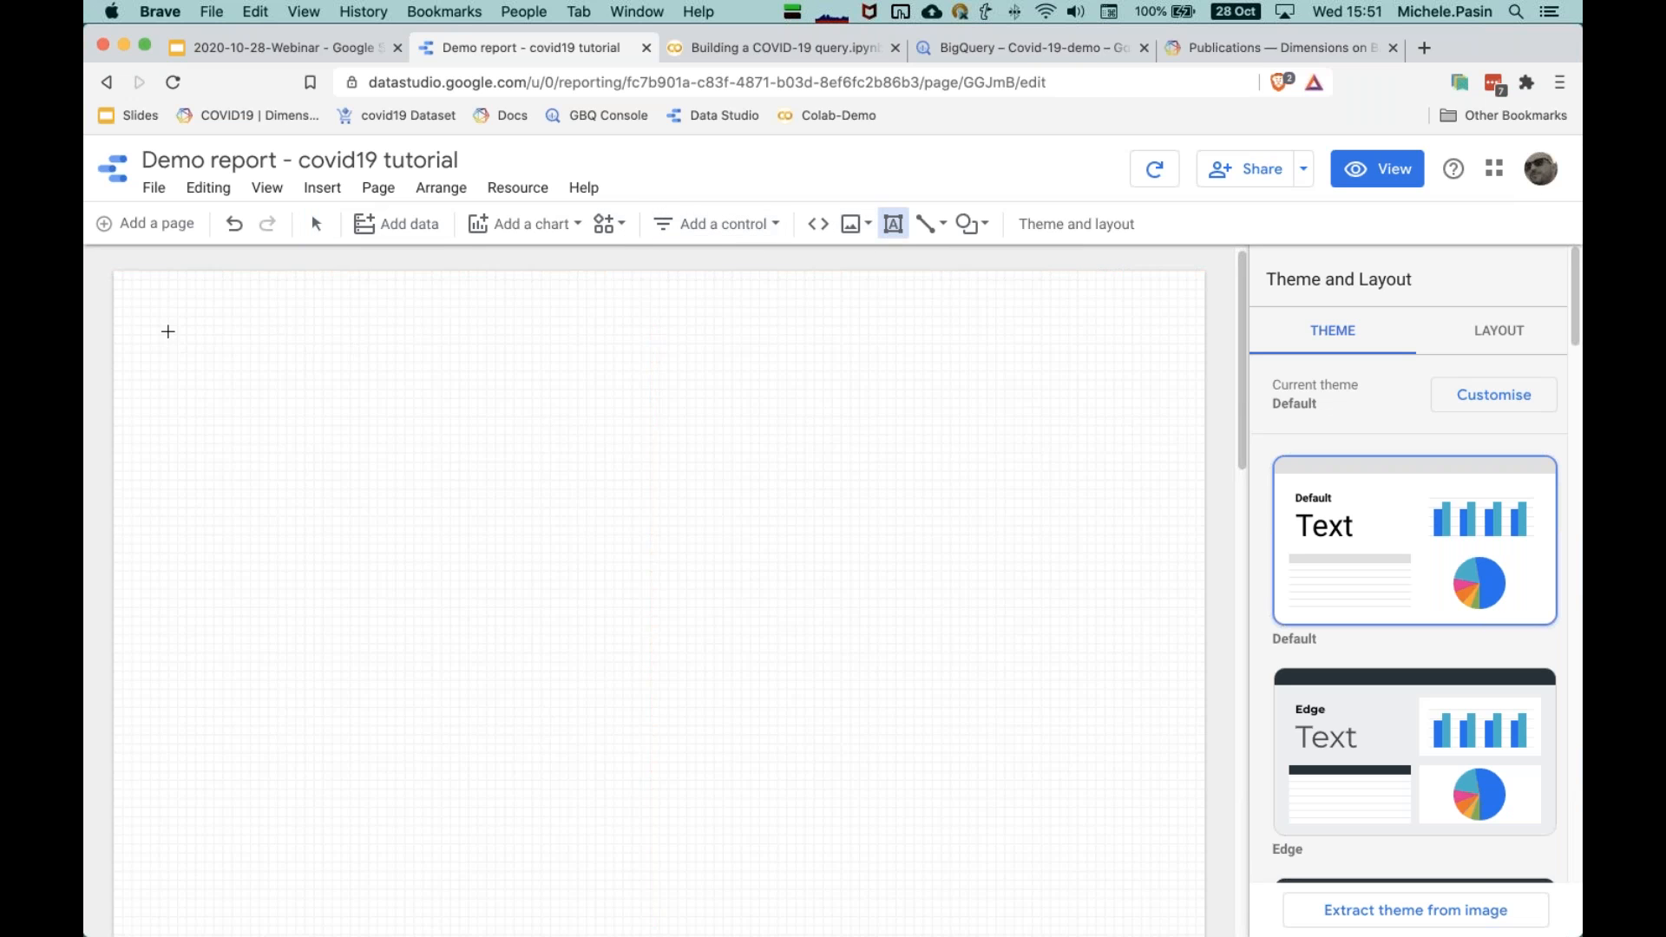
left_click_drag(167, 331, 514, 358)
type("c")
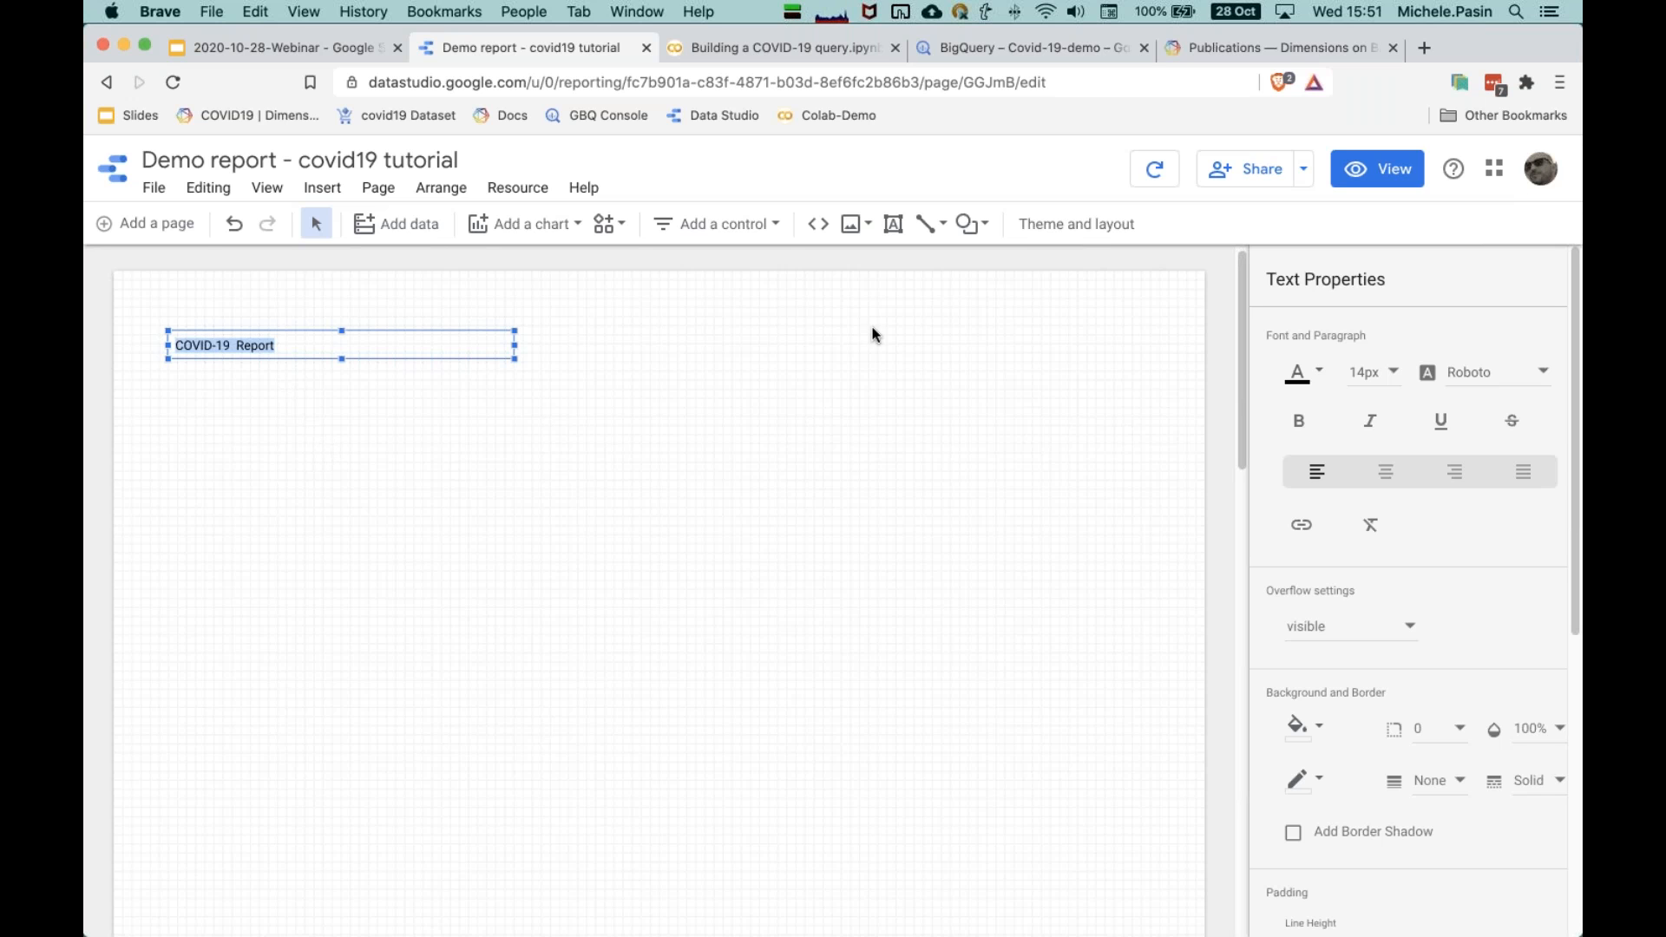
Step: Set the font size of the "COVID-19 Report" title to 32px
left_click(1389, 373)
scroll(1392, 486, "down", 3)
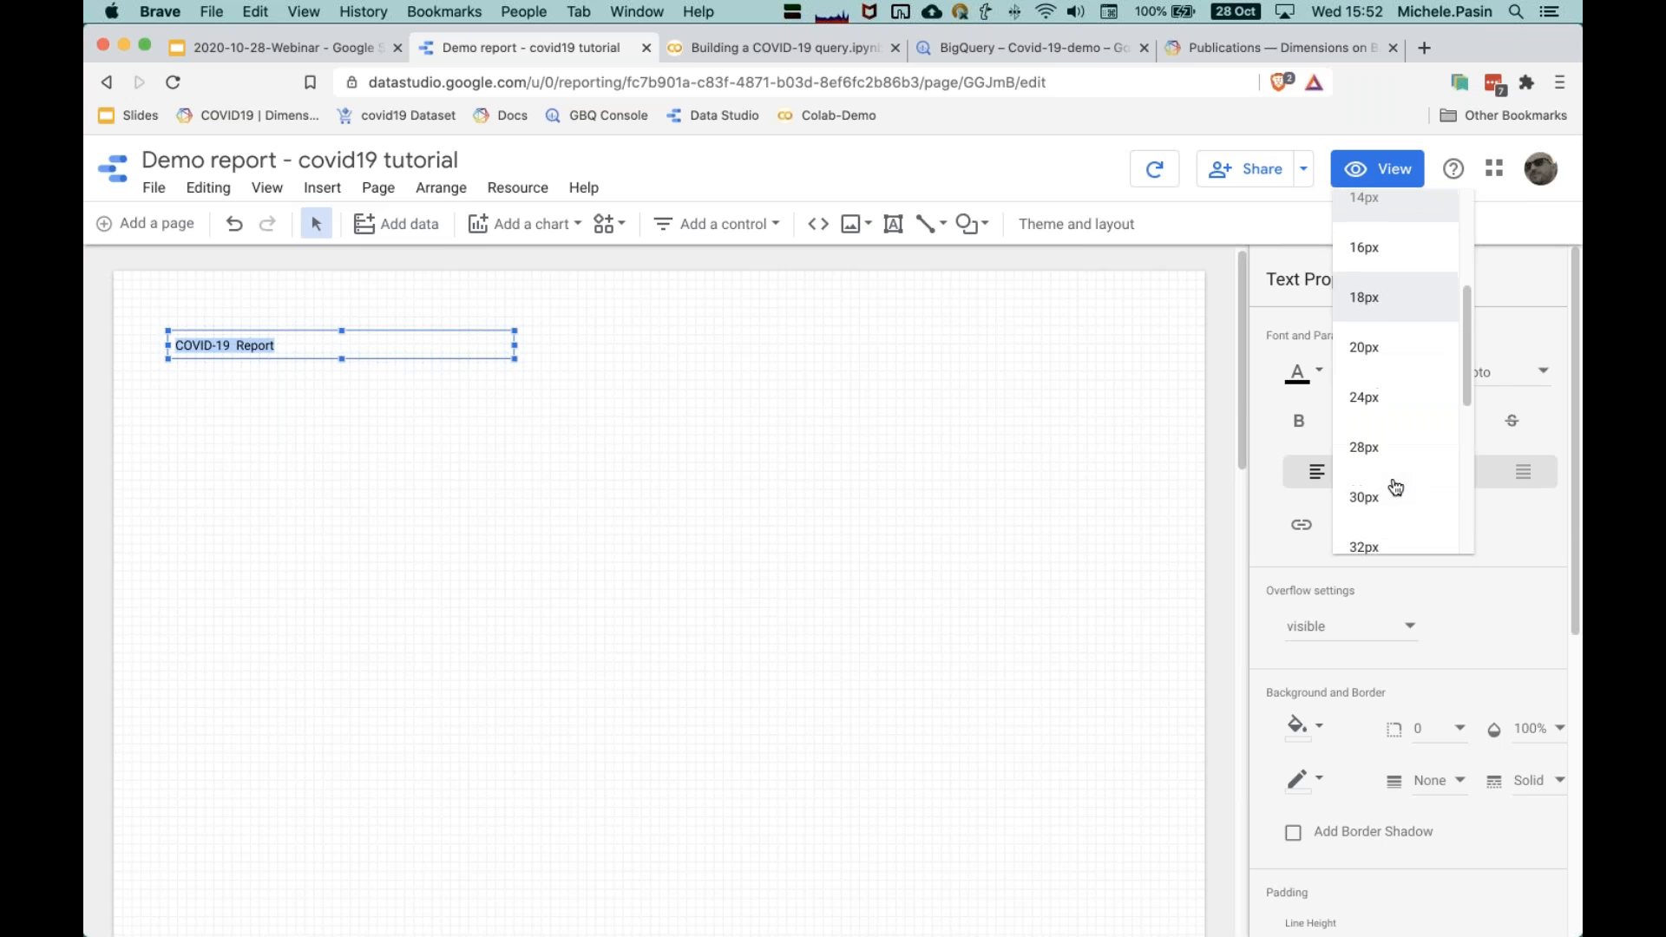
left_click(1394, 503)
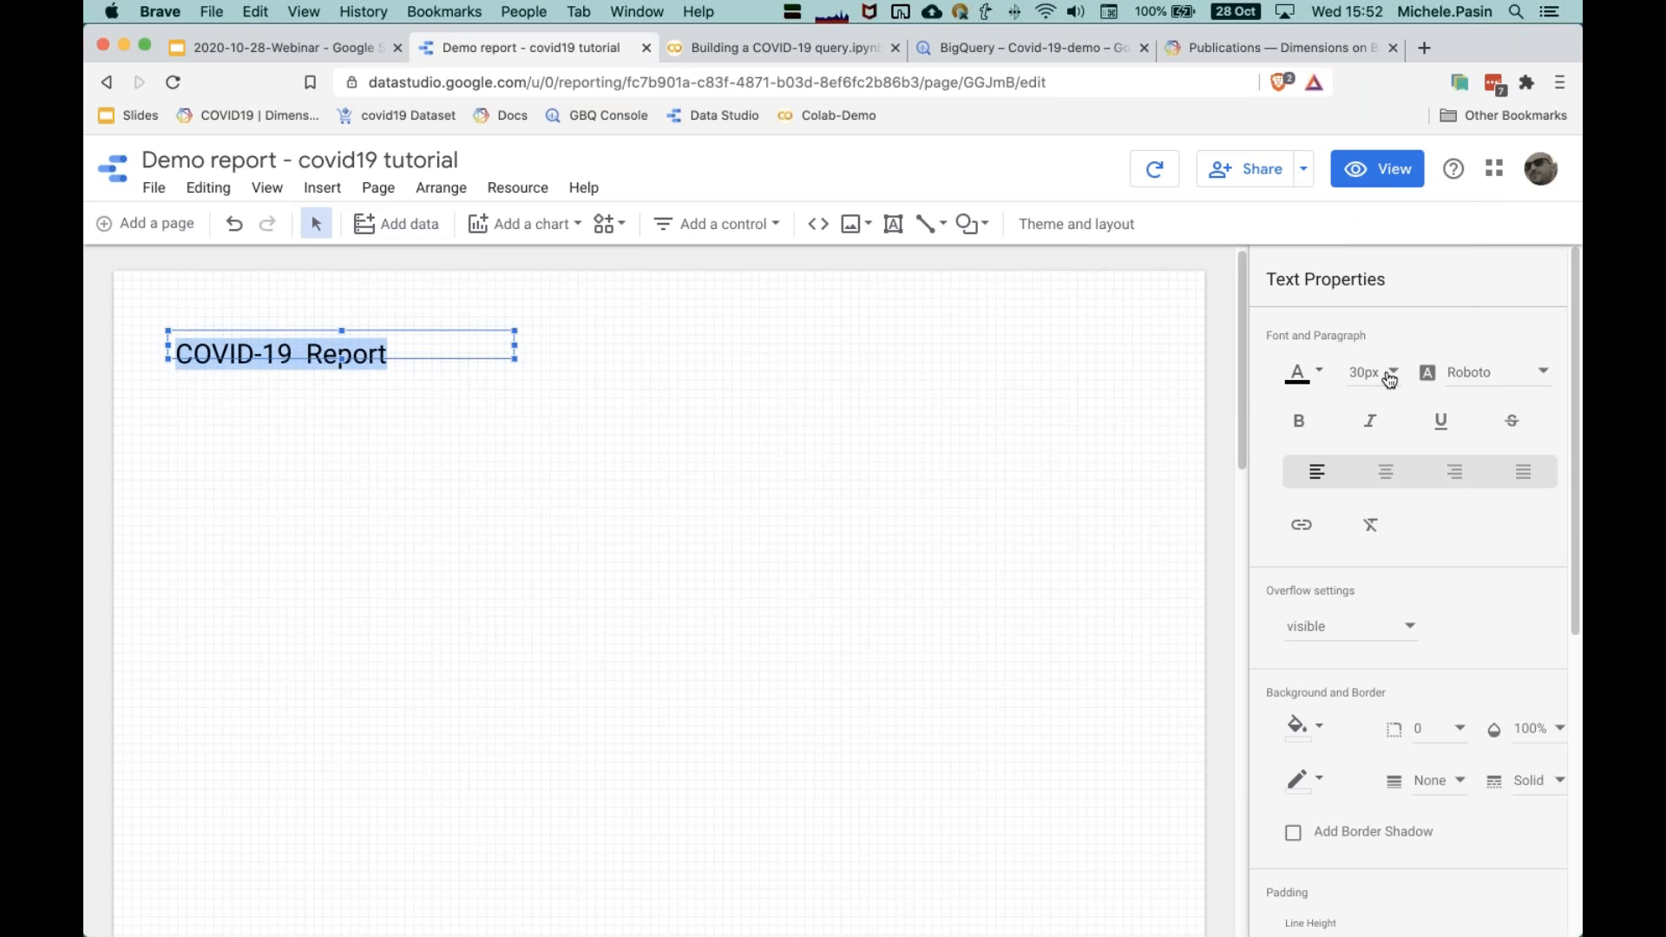
left_click(1383, 375)
left_click(1391, 422)
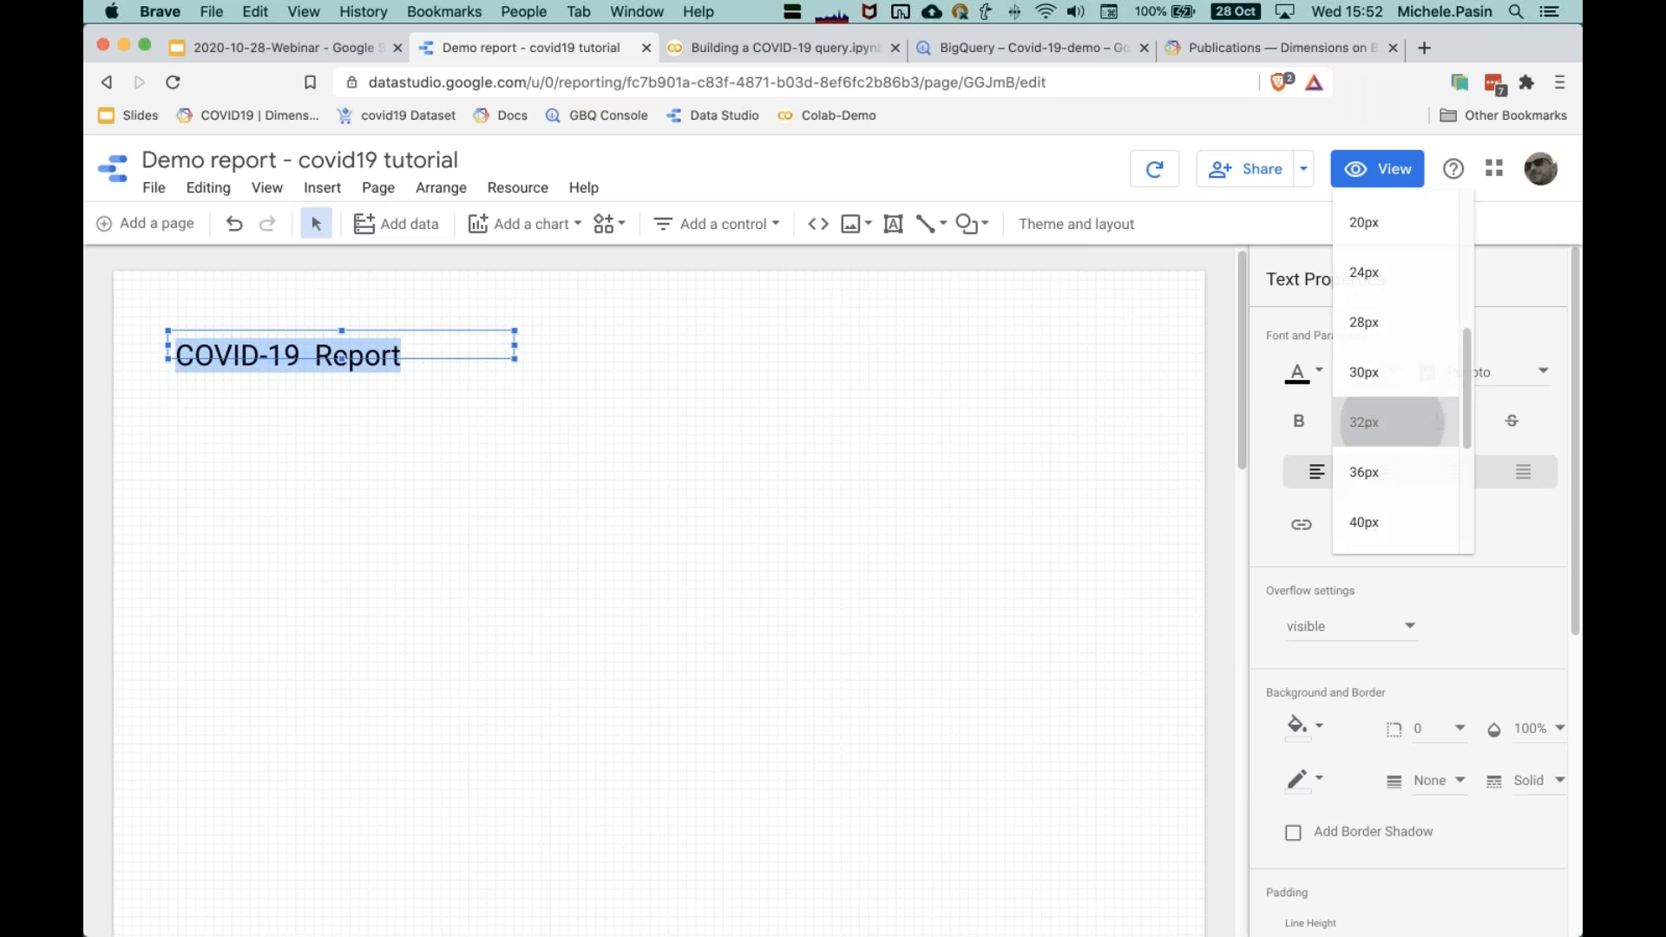
Step: Make the title's text box taller to fit the text and nudge it slightly up and left
left_click(420, 581)
left_click(303, 340)
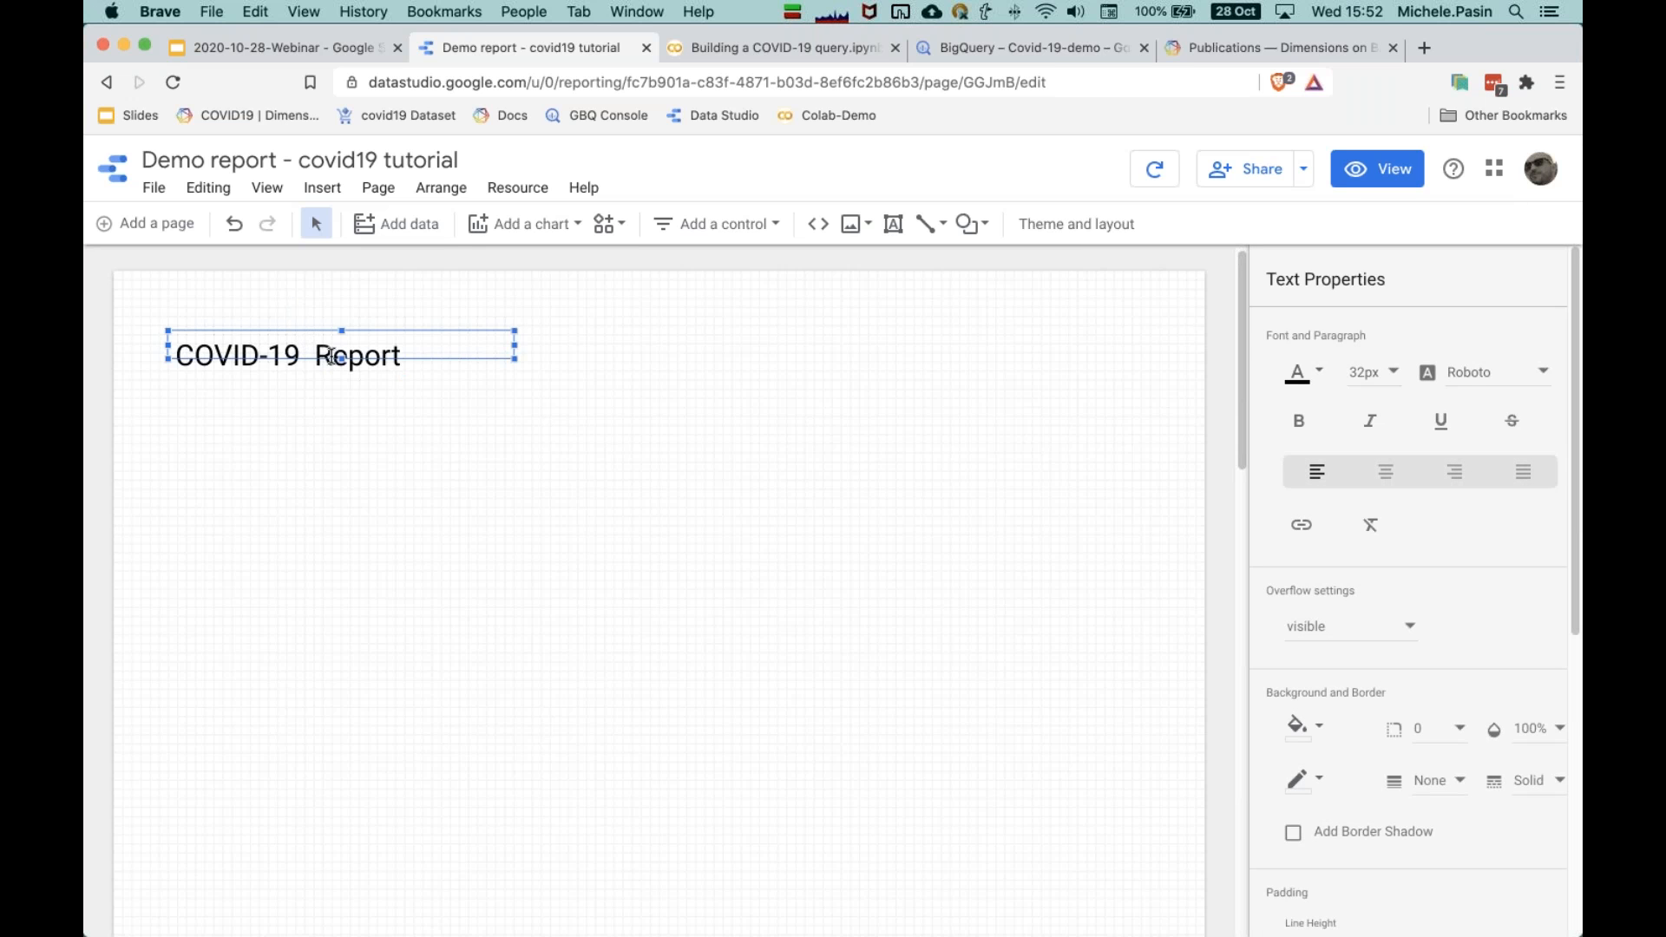
left_click_drag(341, 360, 341, 387)
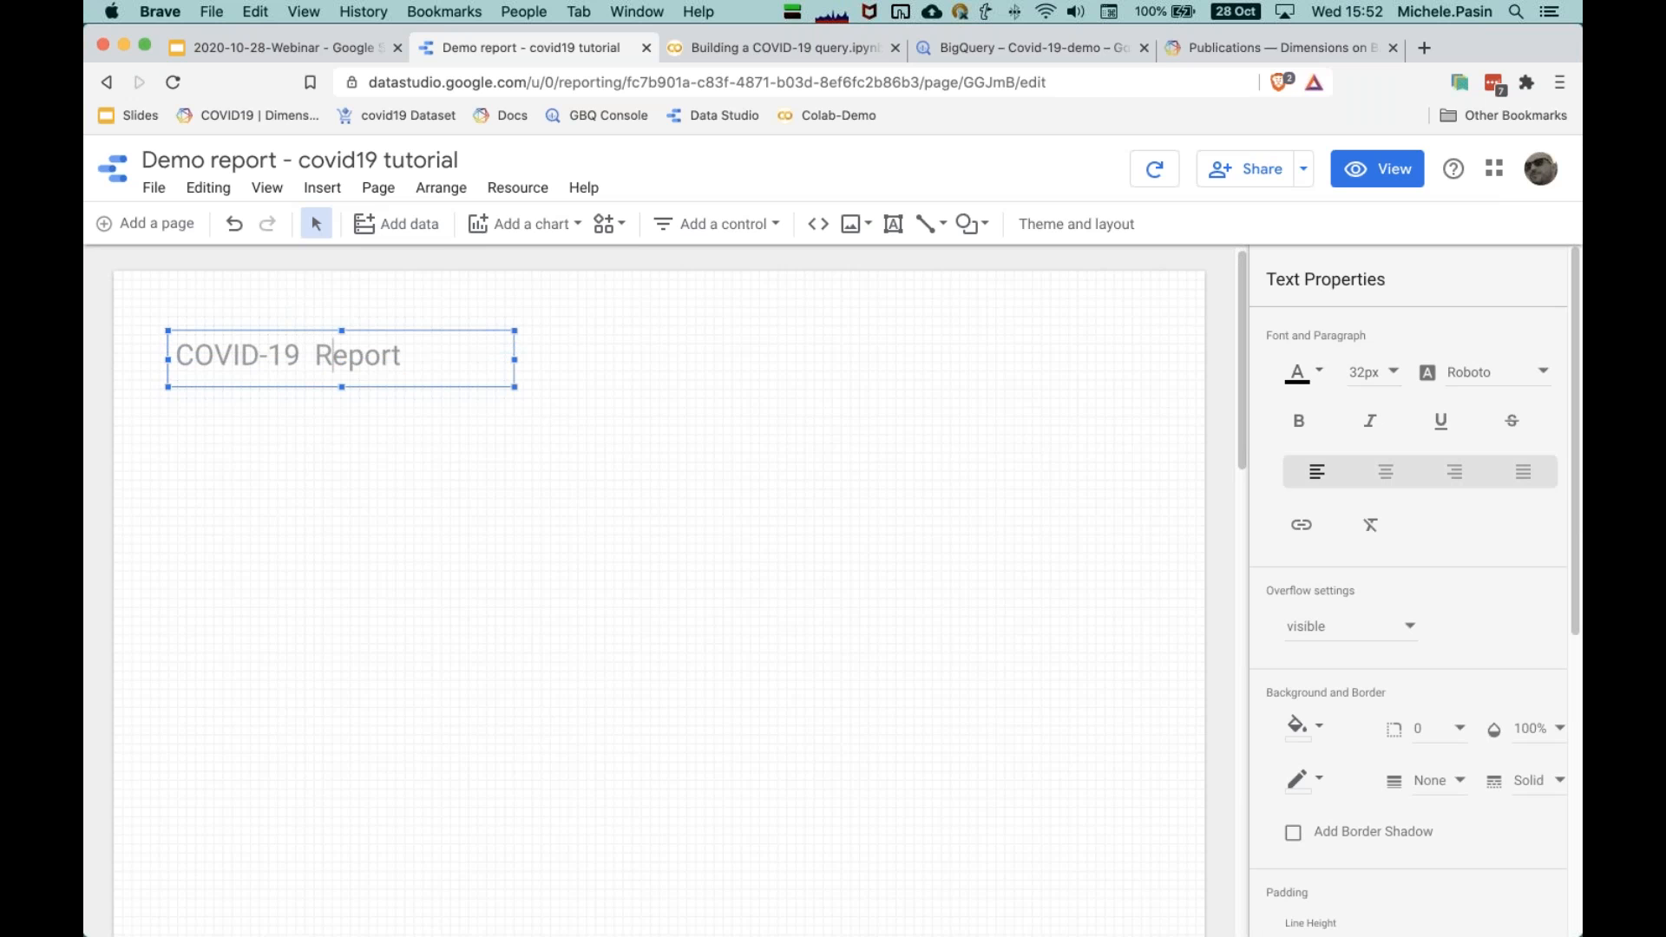
left_click_drag(239, 326, 231, 316)
left_click(712, 523)
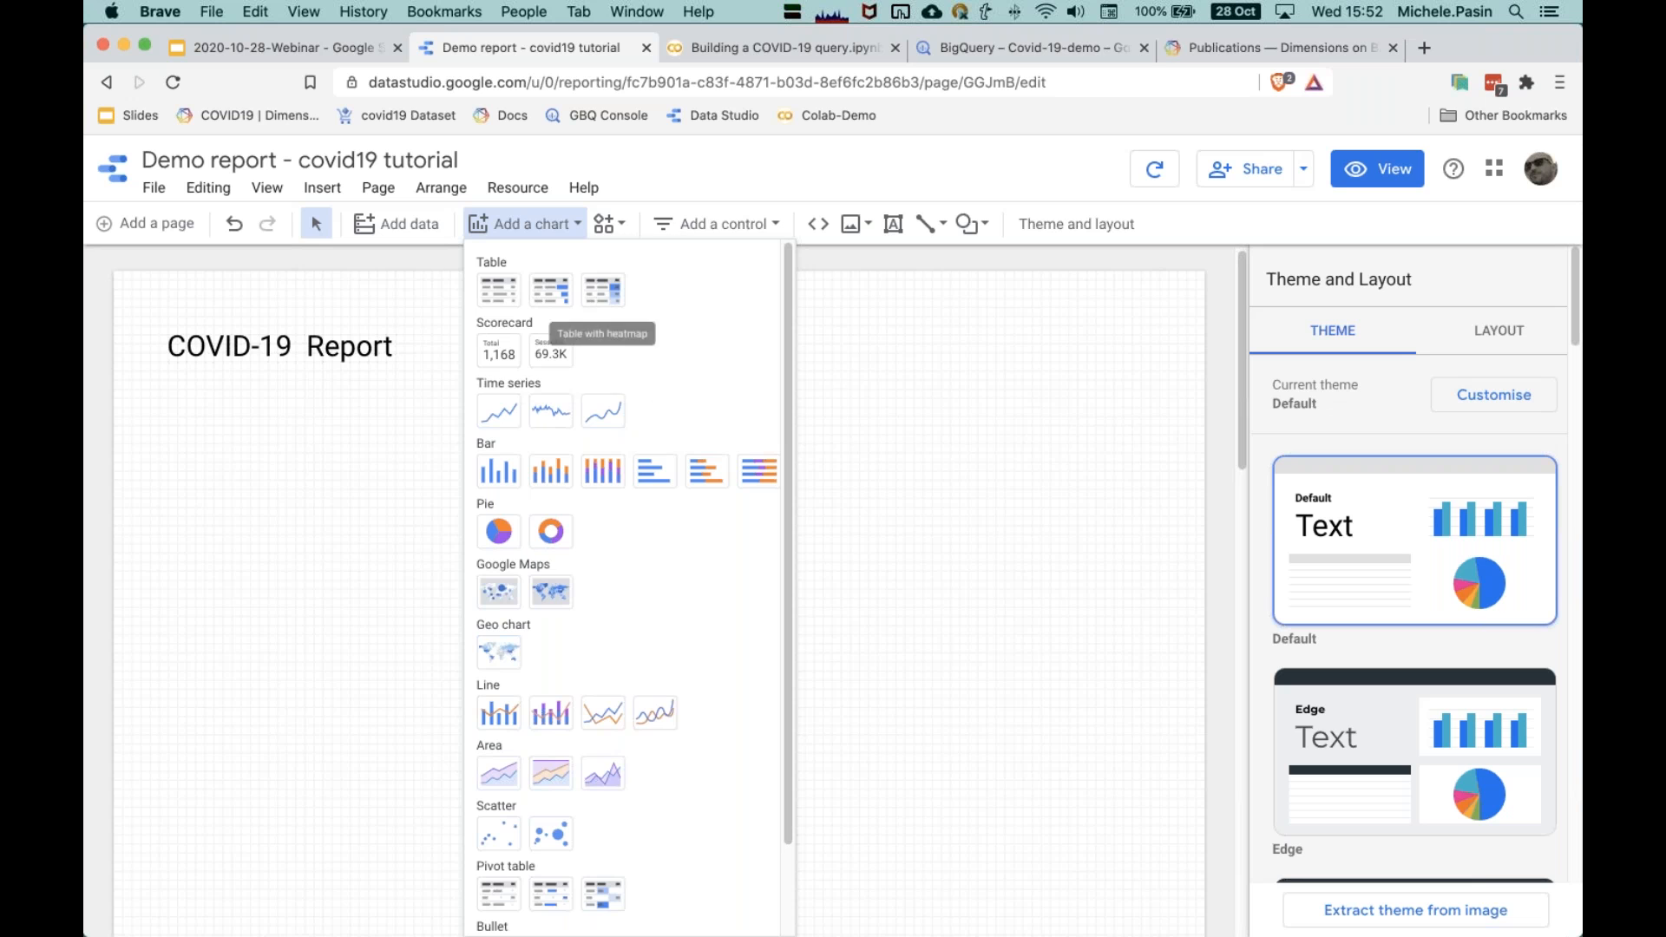
Step: Insert a Total scorecard on the page beside the "COVID-19 Report" title, aligned with its upper edge
left_click(506, 361)
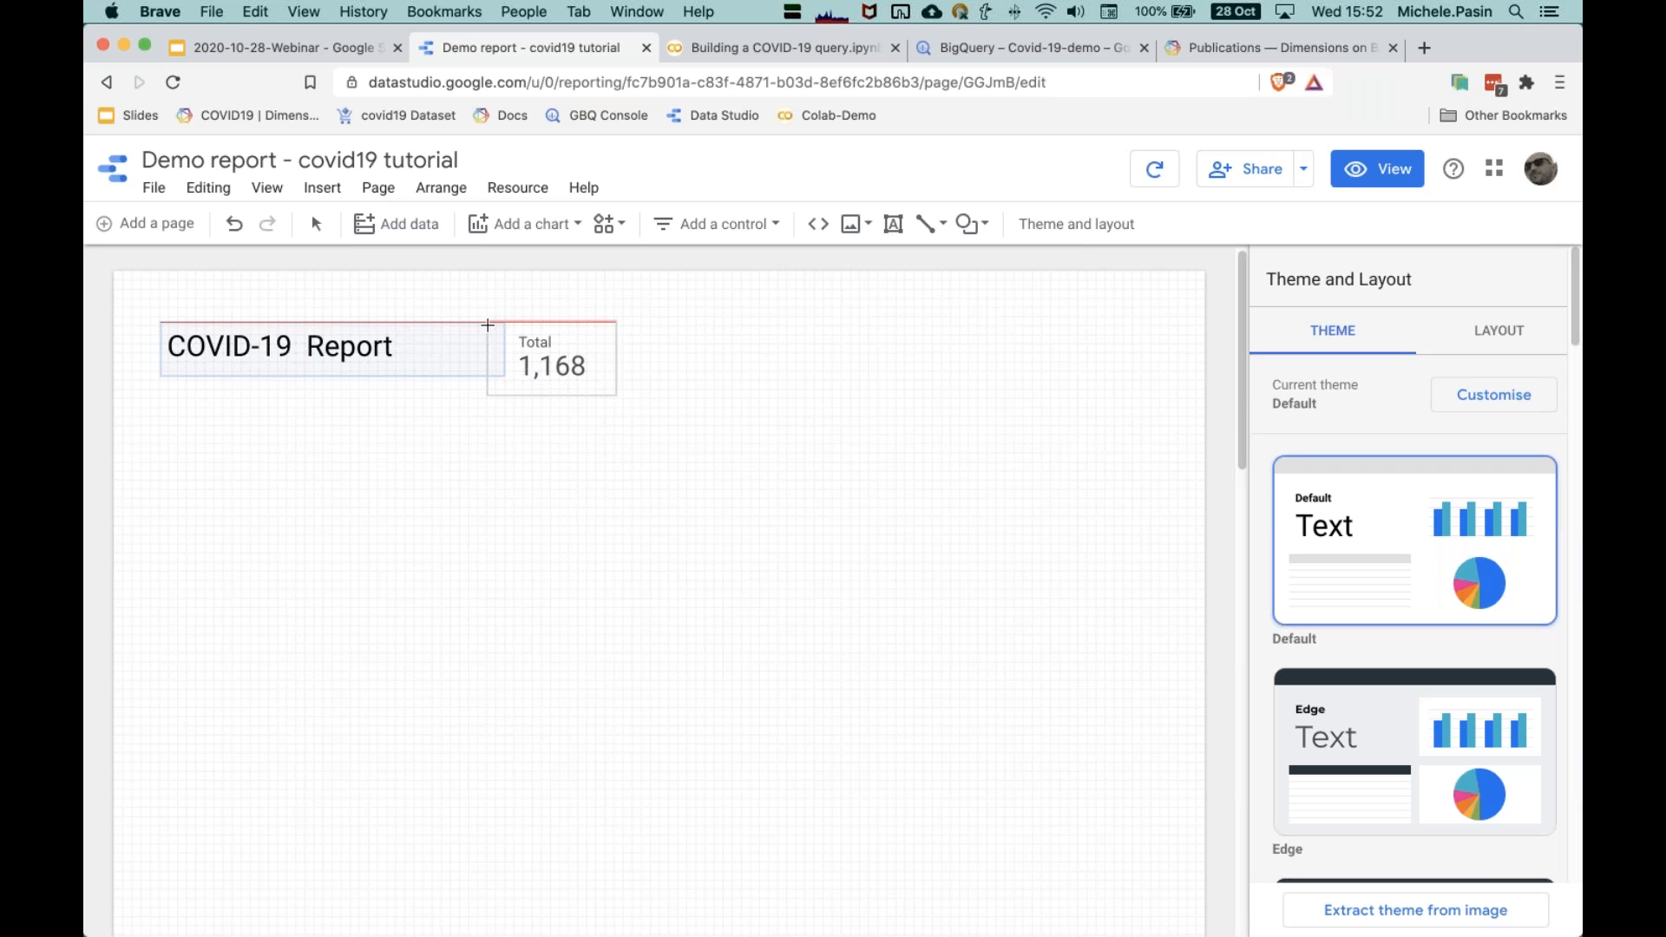
left_click(478, 322)
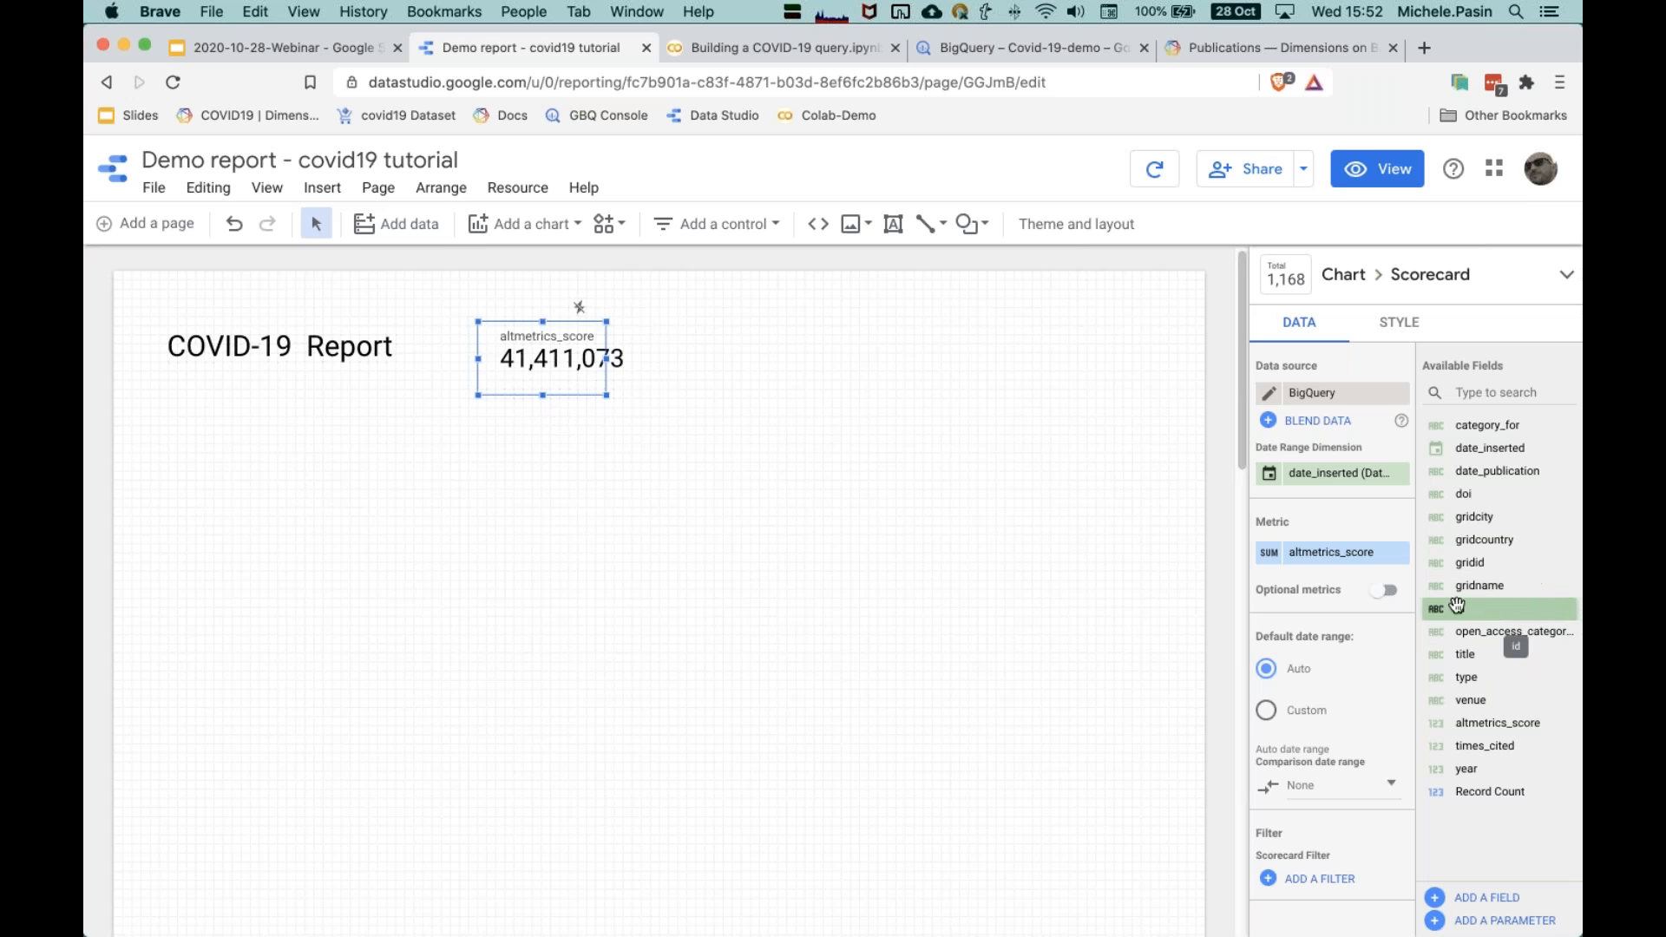
Step: Replace the scorecard's metric with the id field and name the metric "Publications"
left_click_drag(1475, 610, 1328, 557)
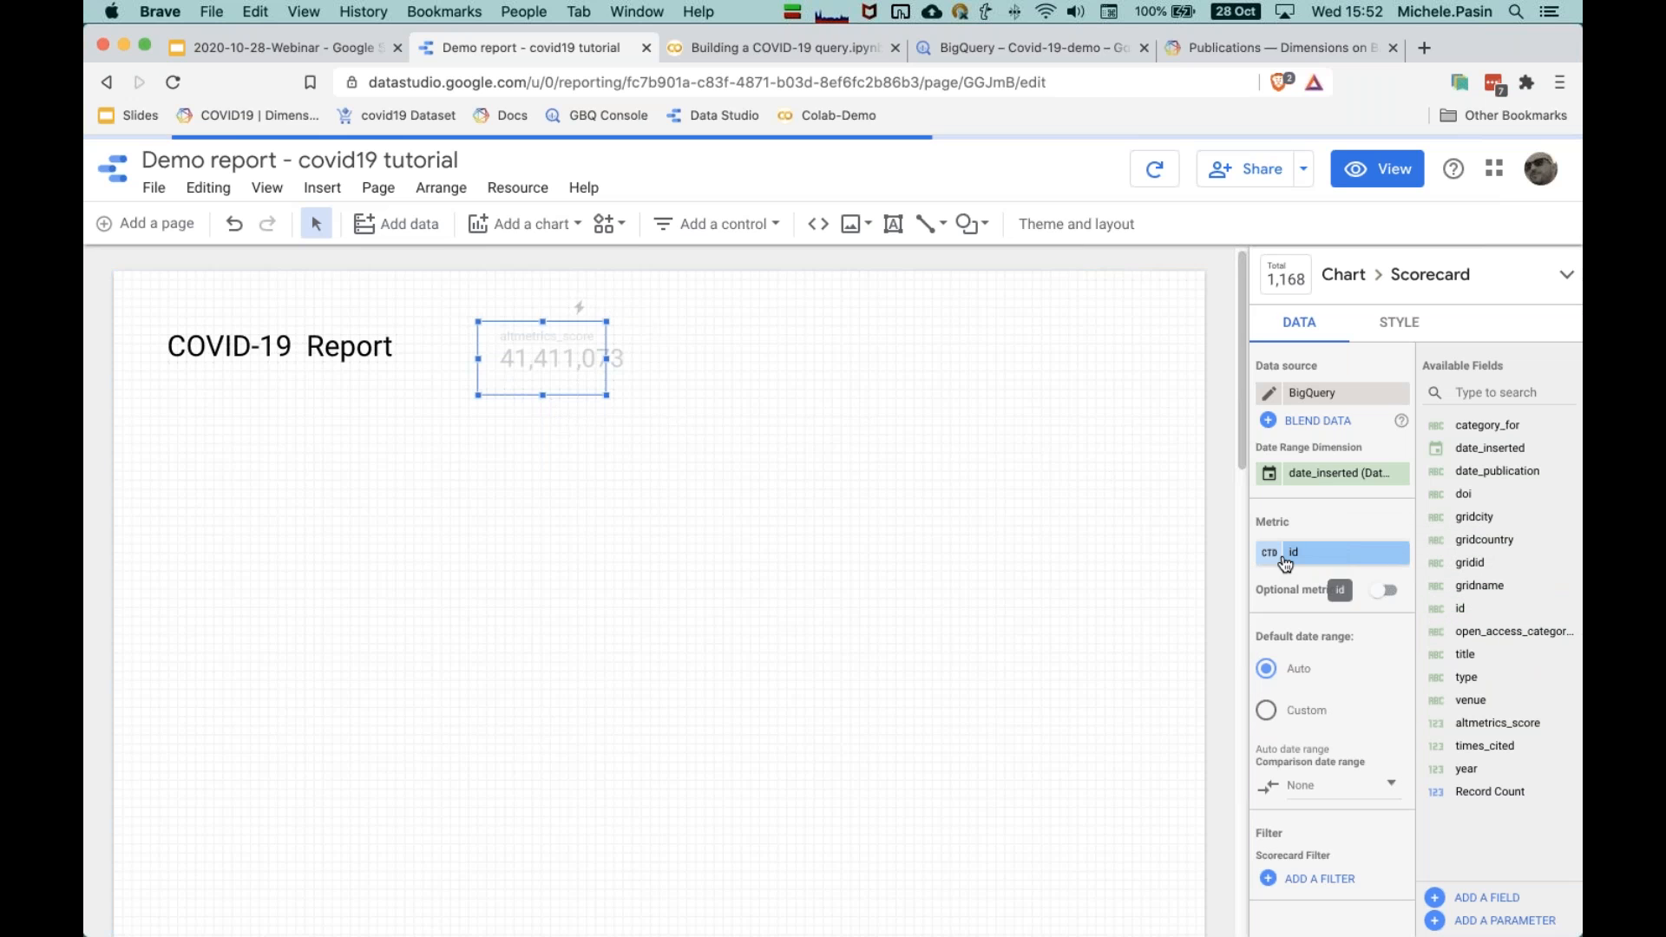
left_click(1272, 555)
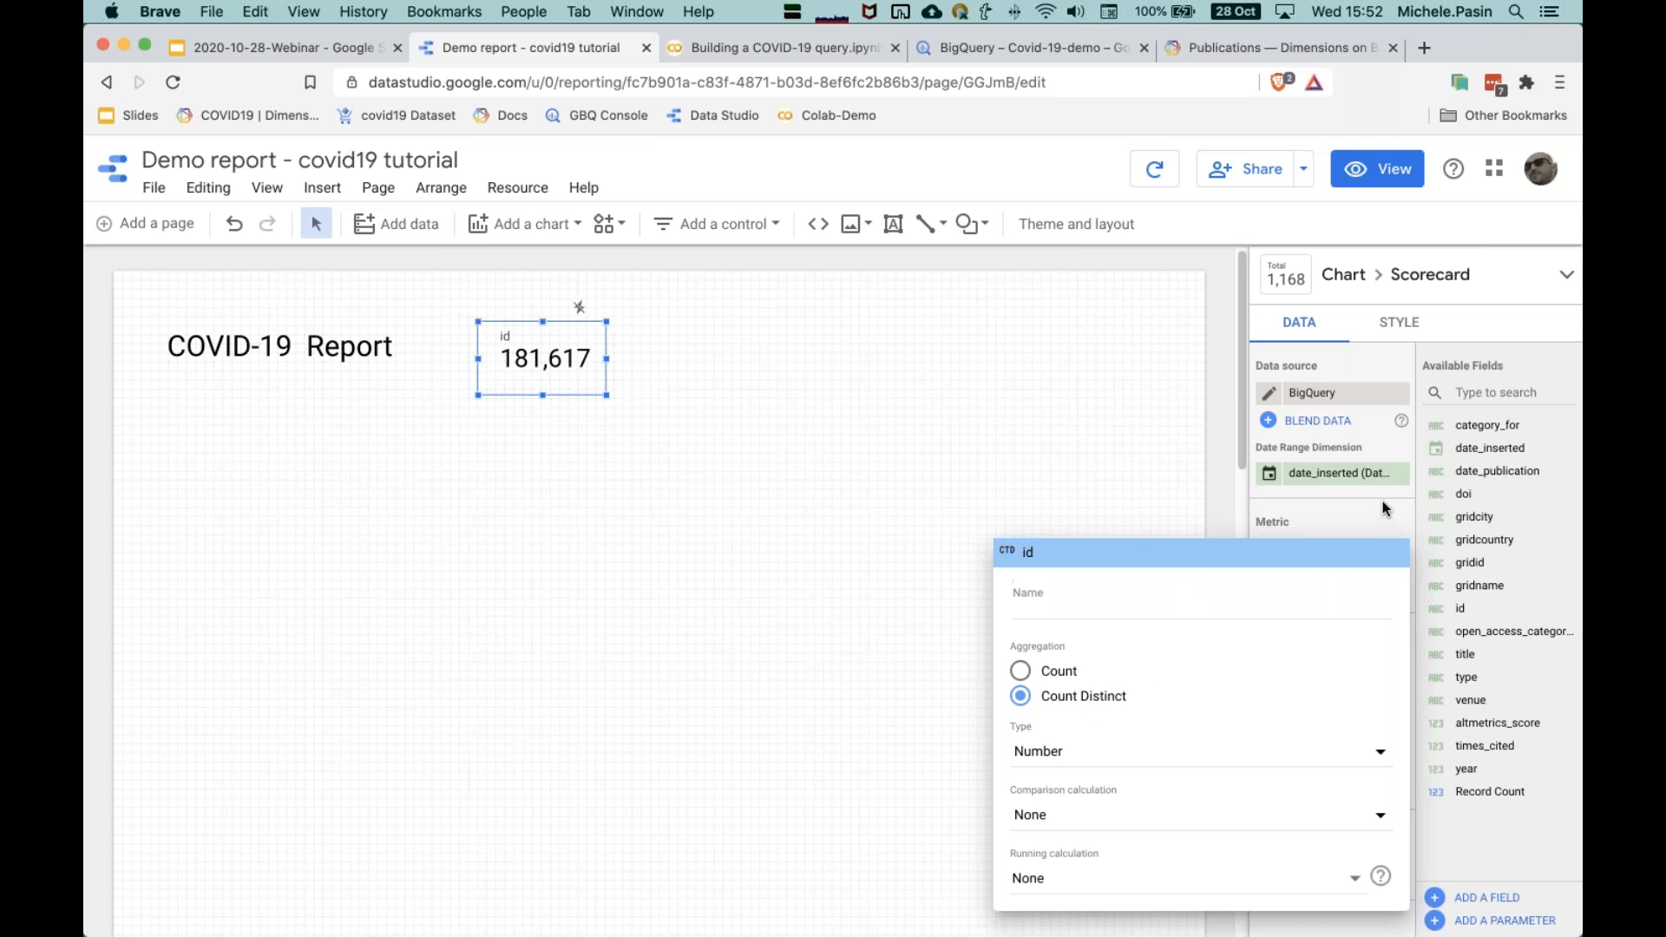
left_click(1270, 556)
left_click(1269, 555)
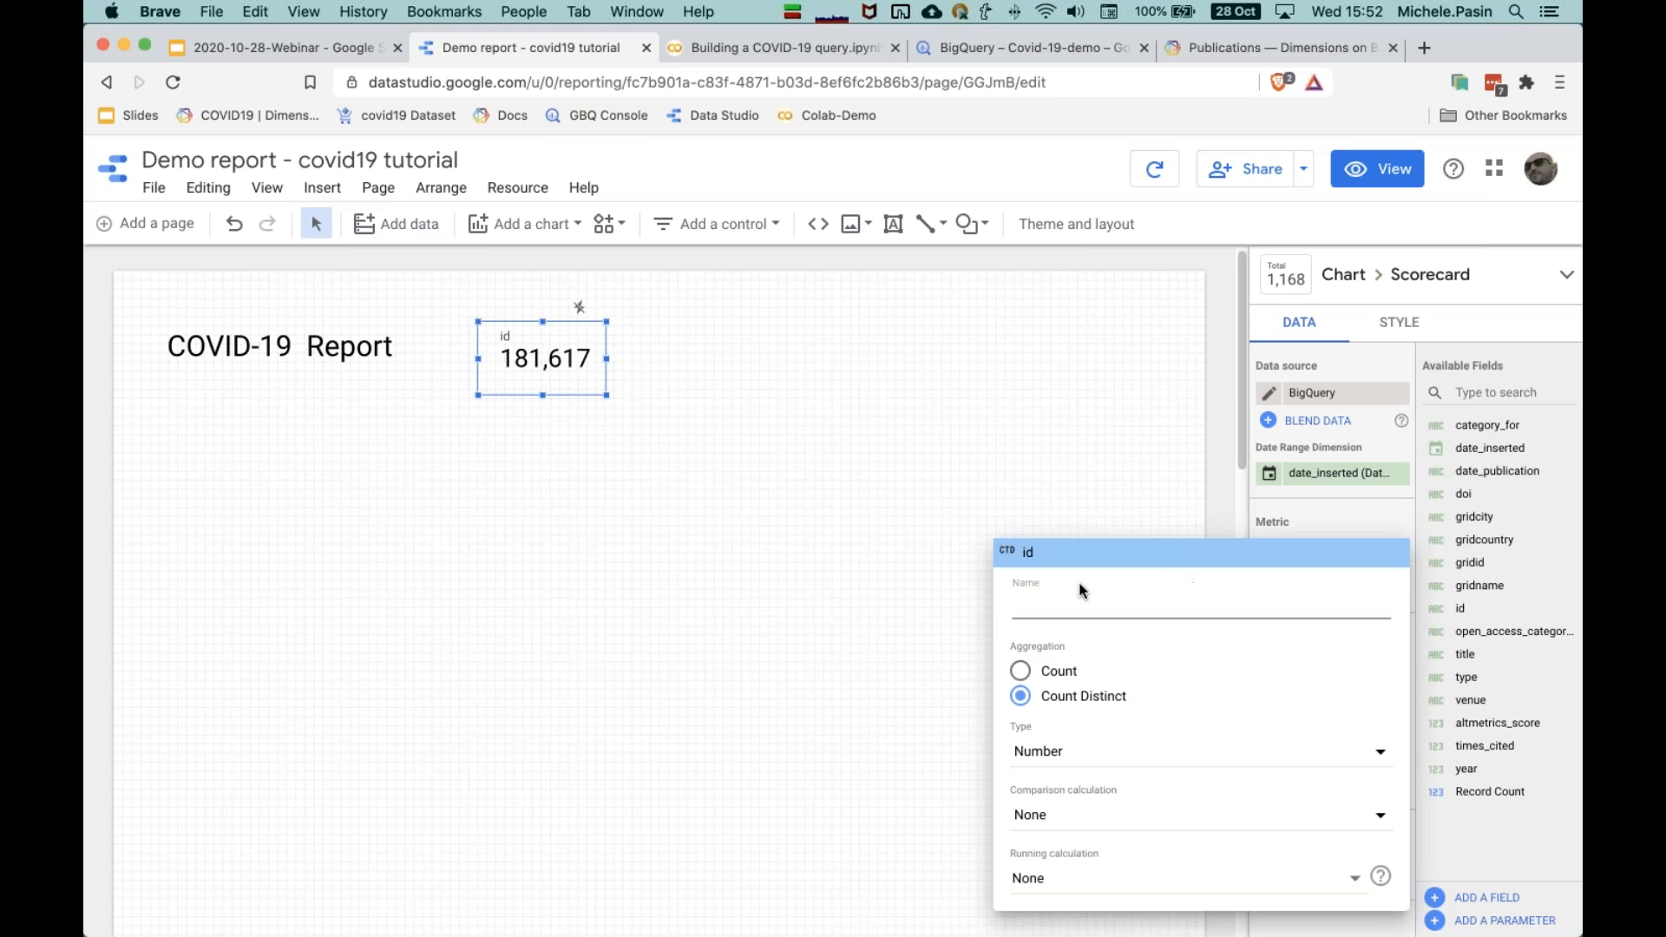
type("Publications")
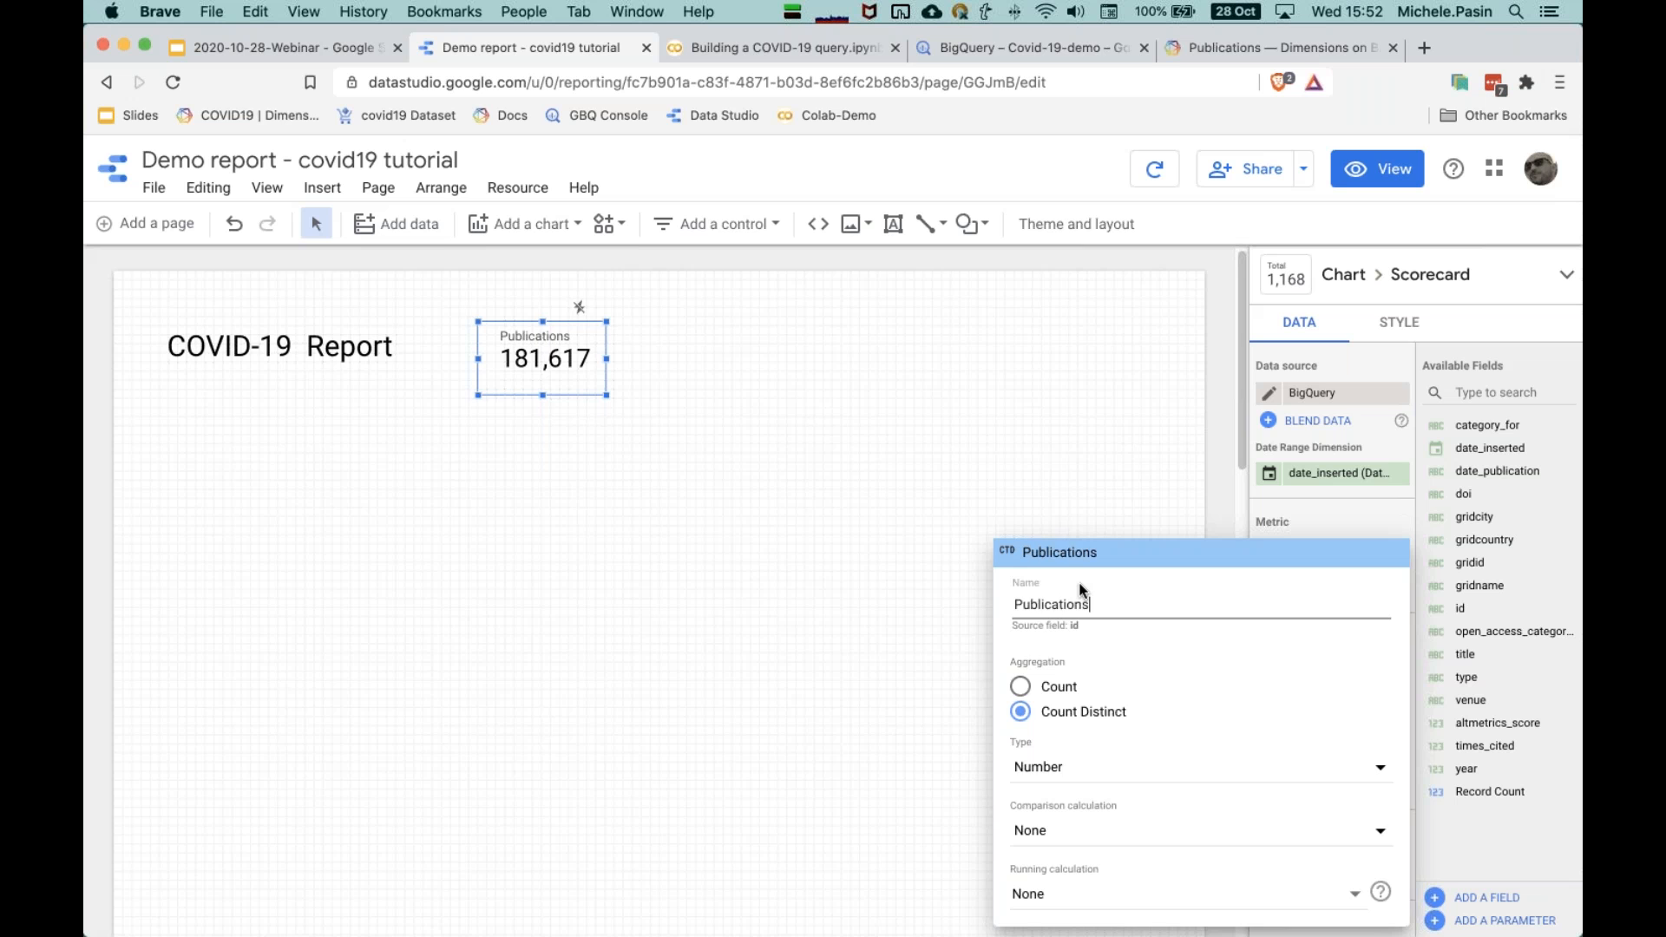
key("Return")
left_click(578, 308)
Step: Insert a second Total scorecard on the page beside the Publications scorecard, level with it
left_click(555, 231)
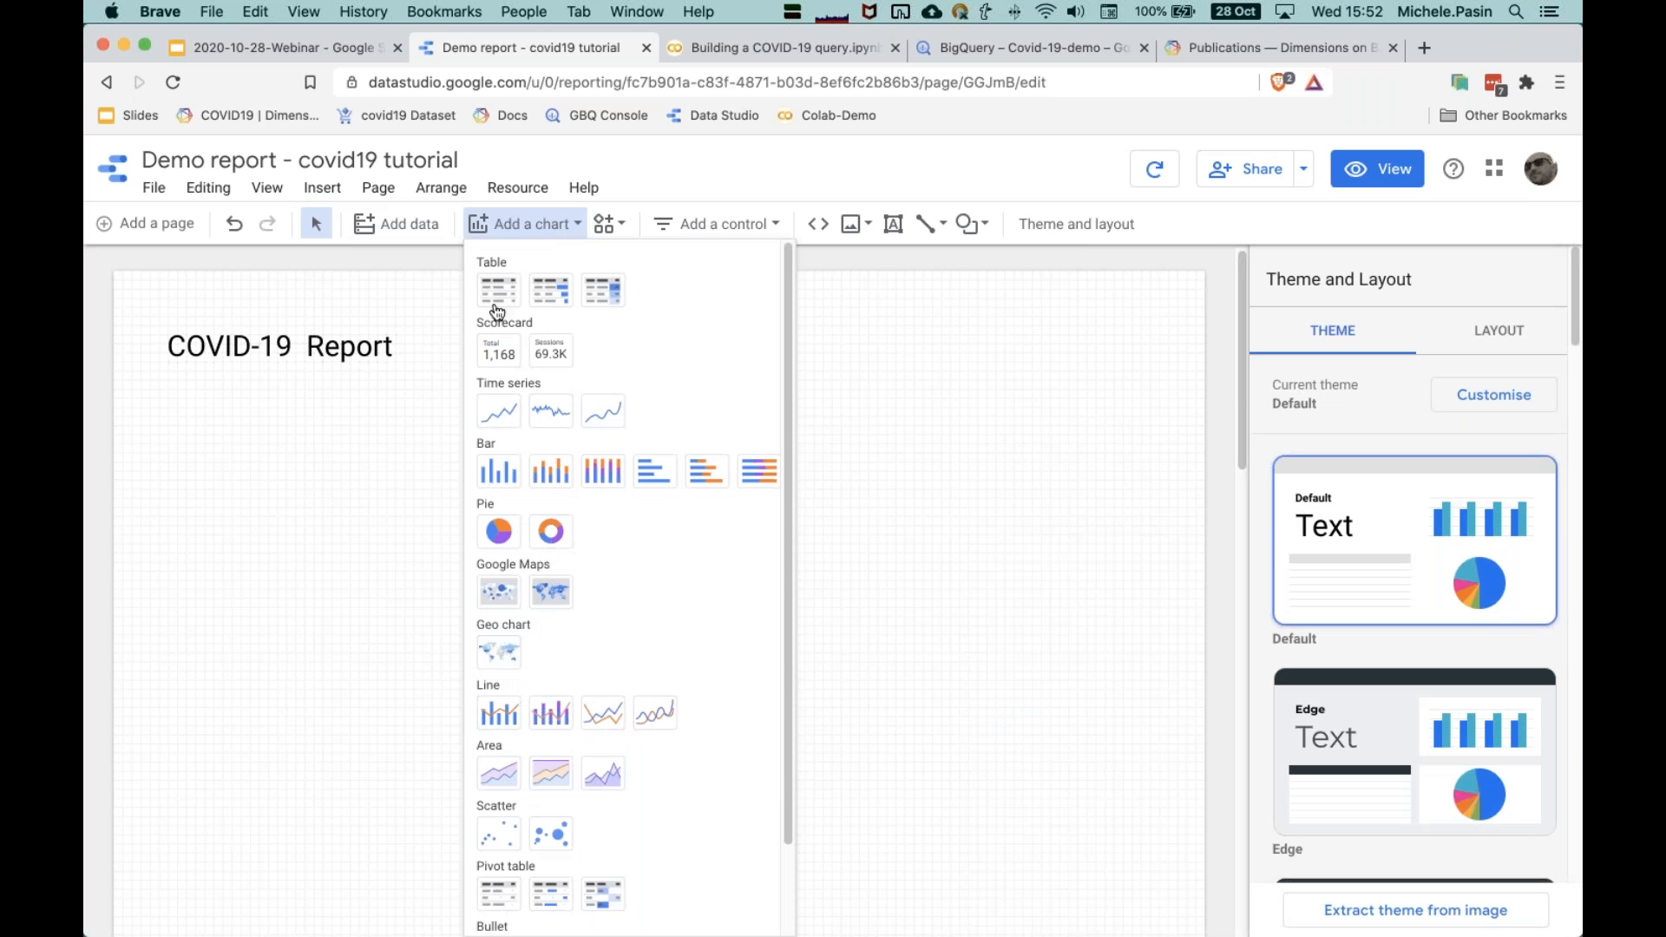
left_click(499, 350)
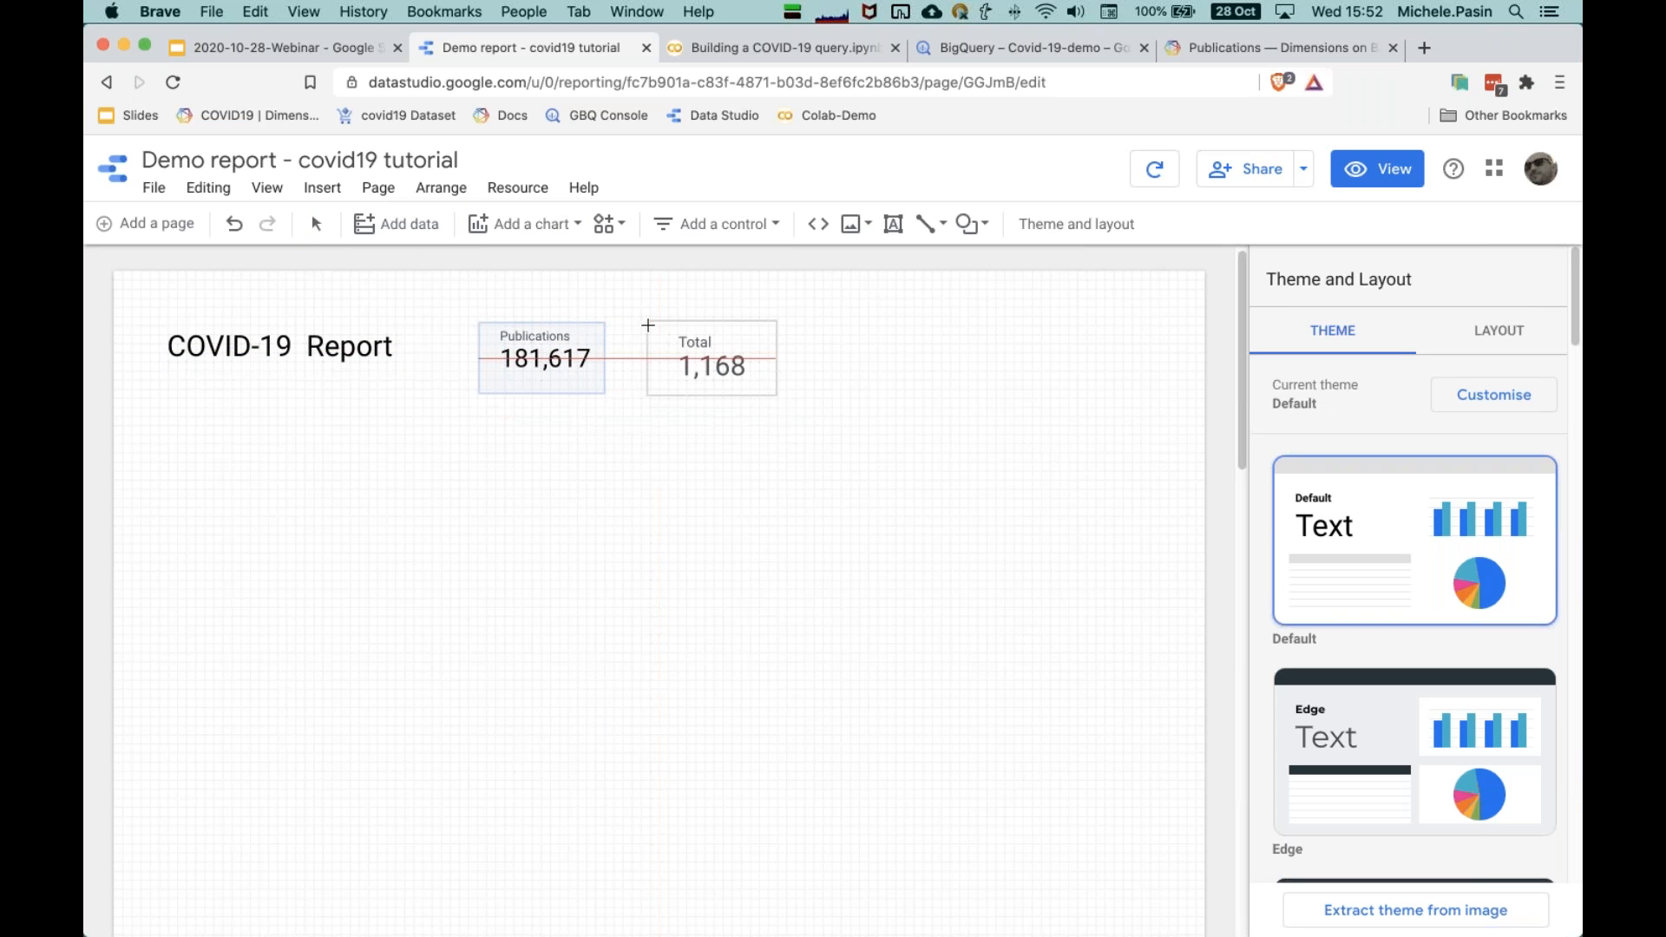
left_click(648, 324)
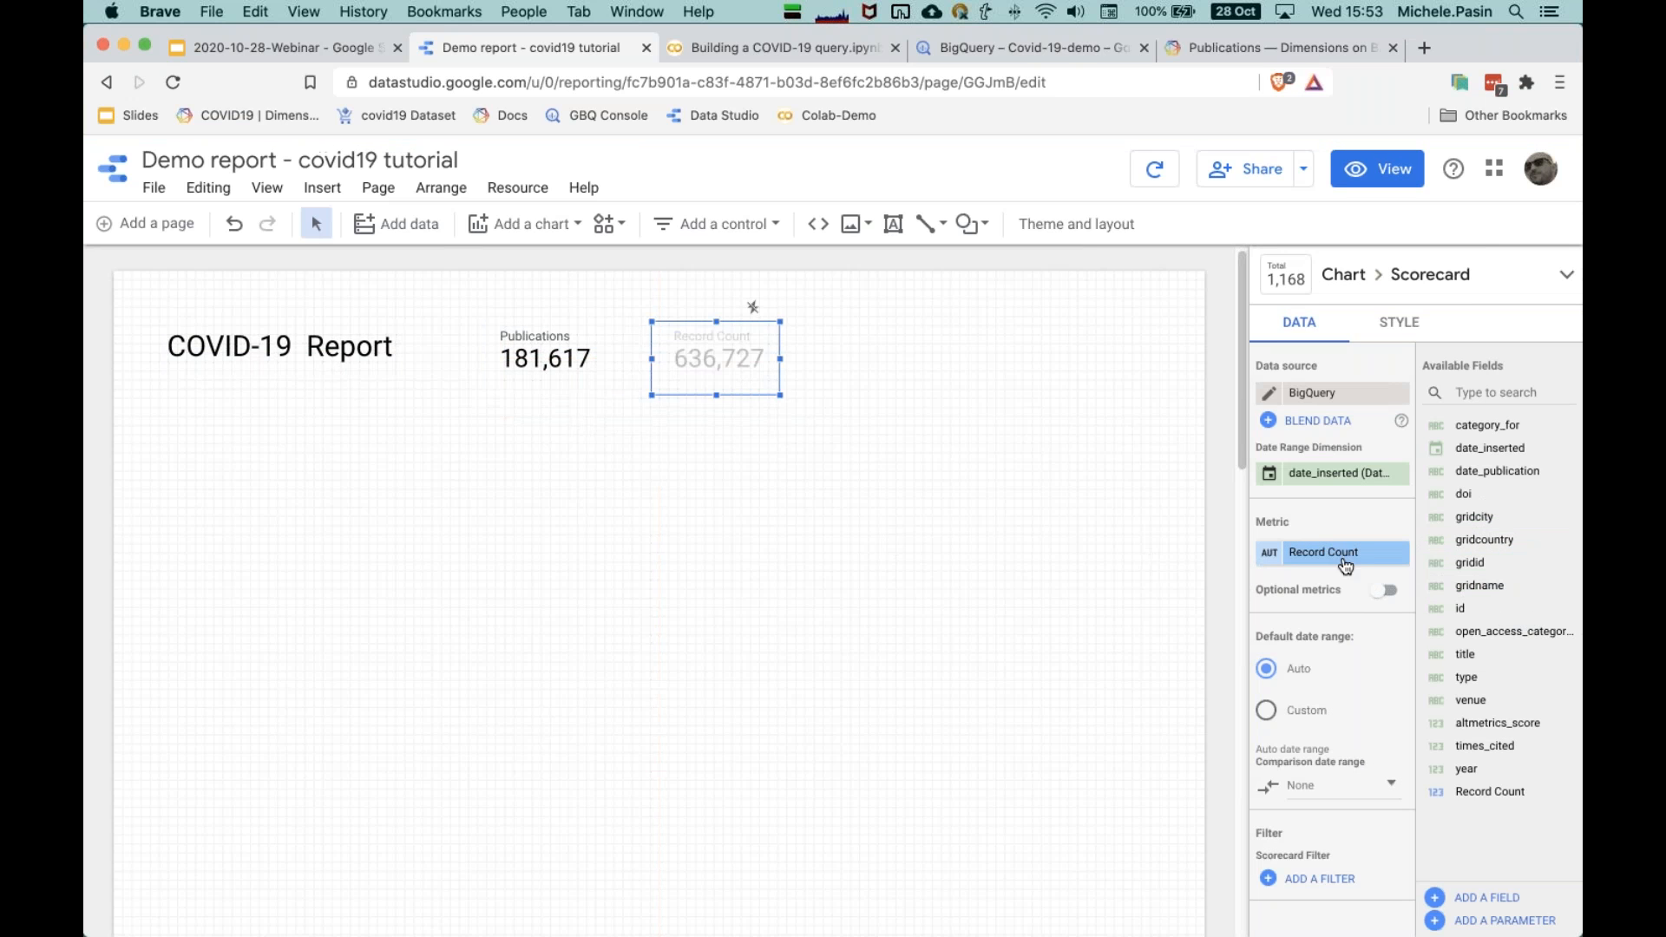
Step: Replace the second scorecard's metric with the id field and name the metric "This month VS last"
left_click_drag(1466, 608, 1327, 553)
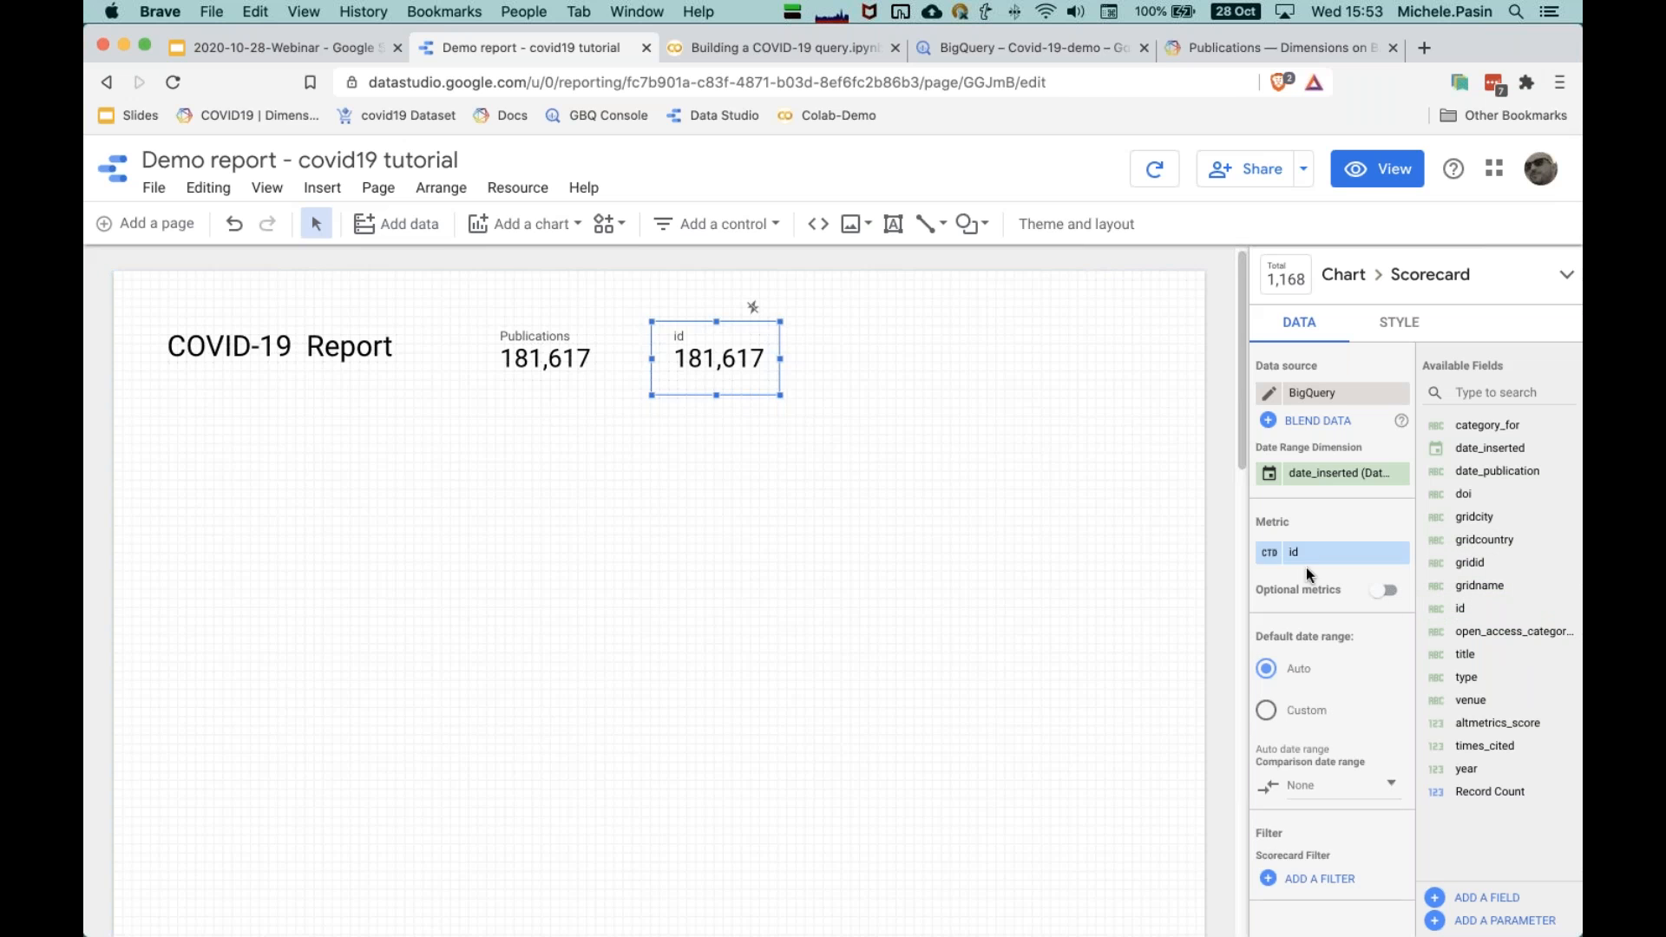
scroll(1331, 684, "down", 2)
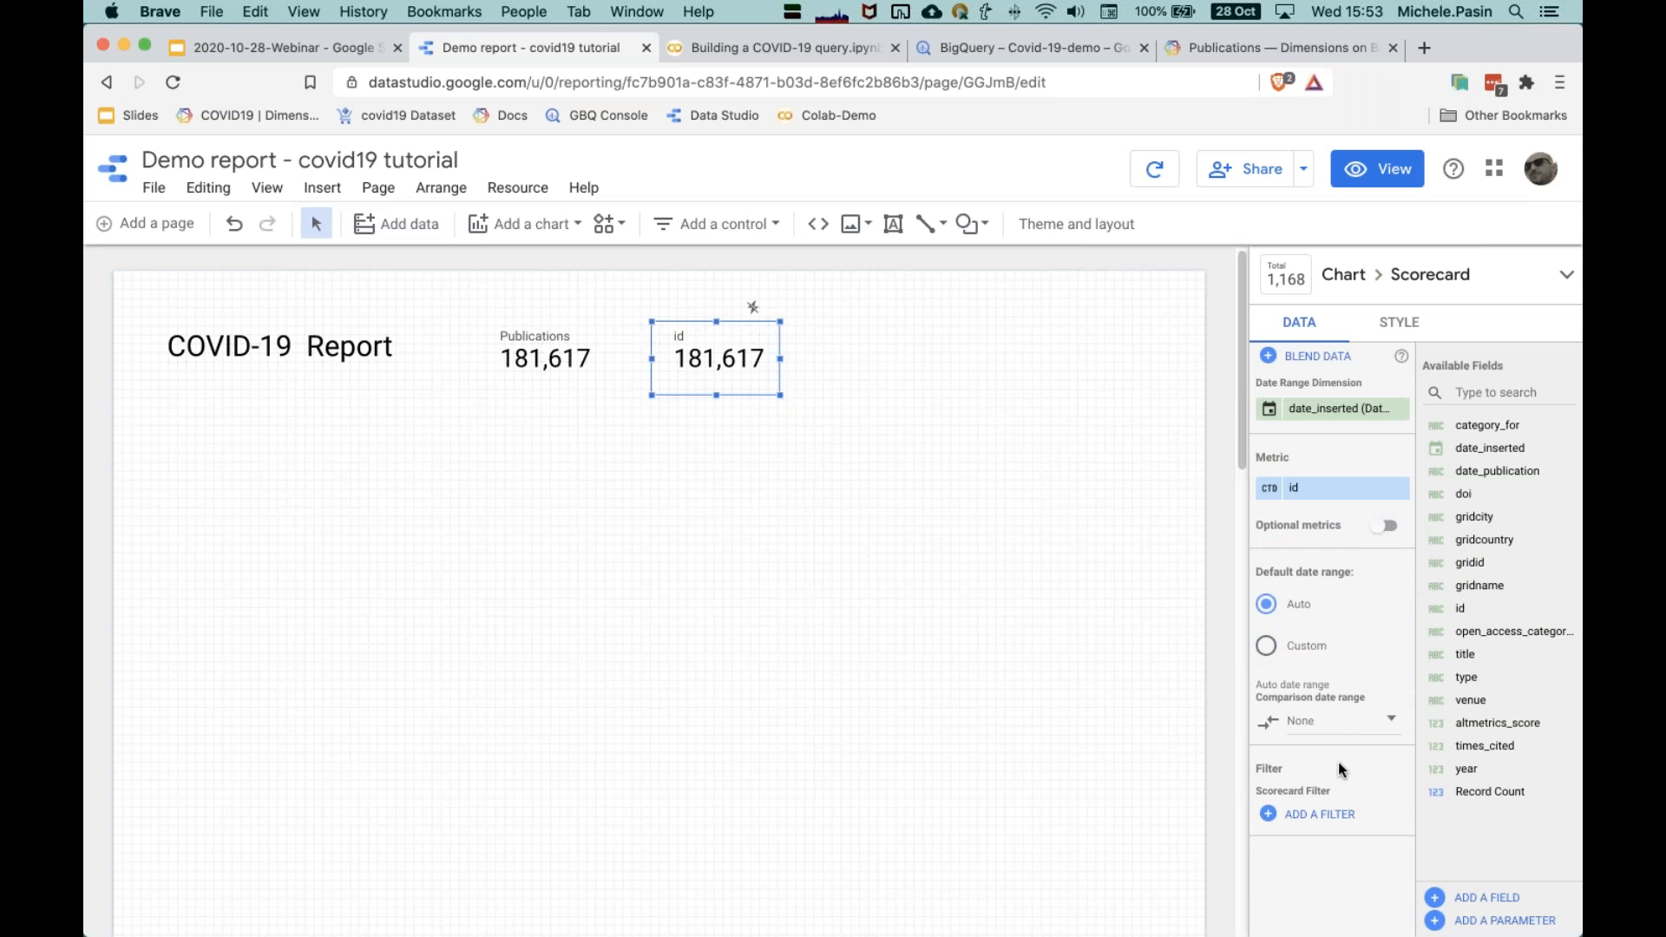
left_click(1270, 476)
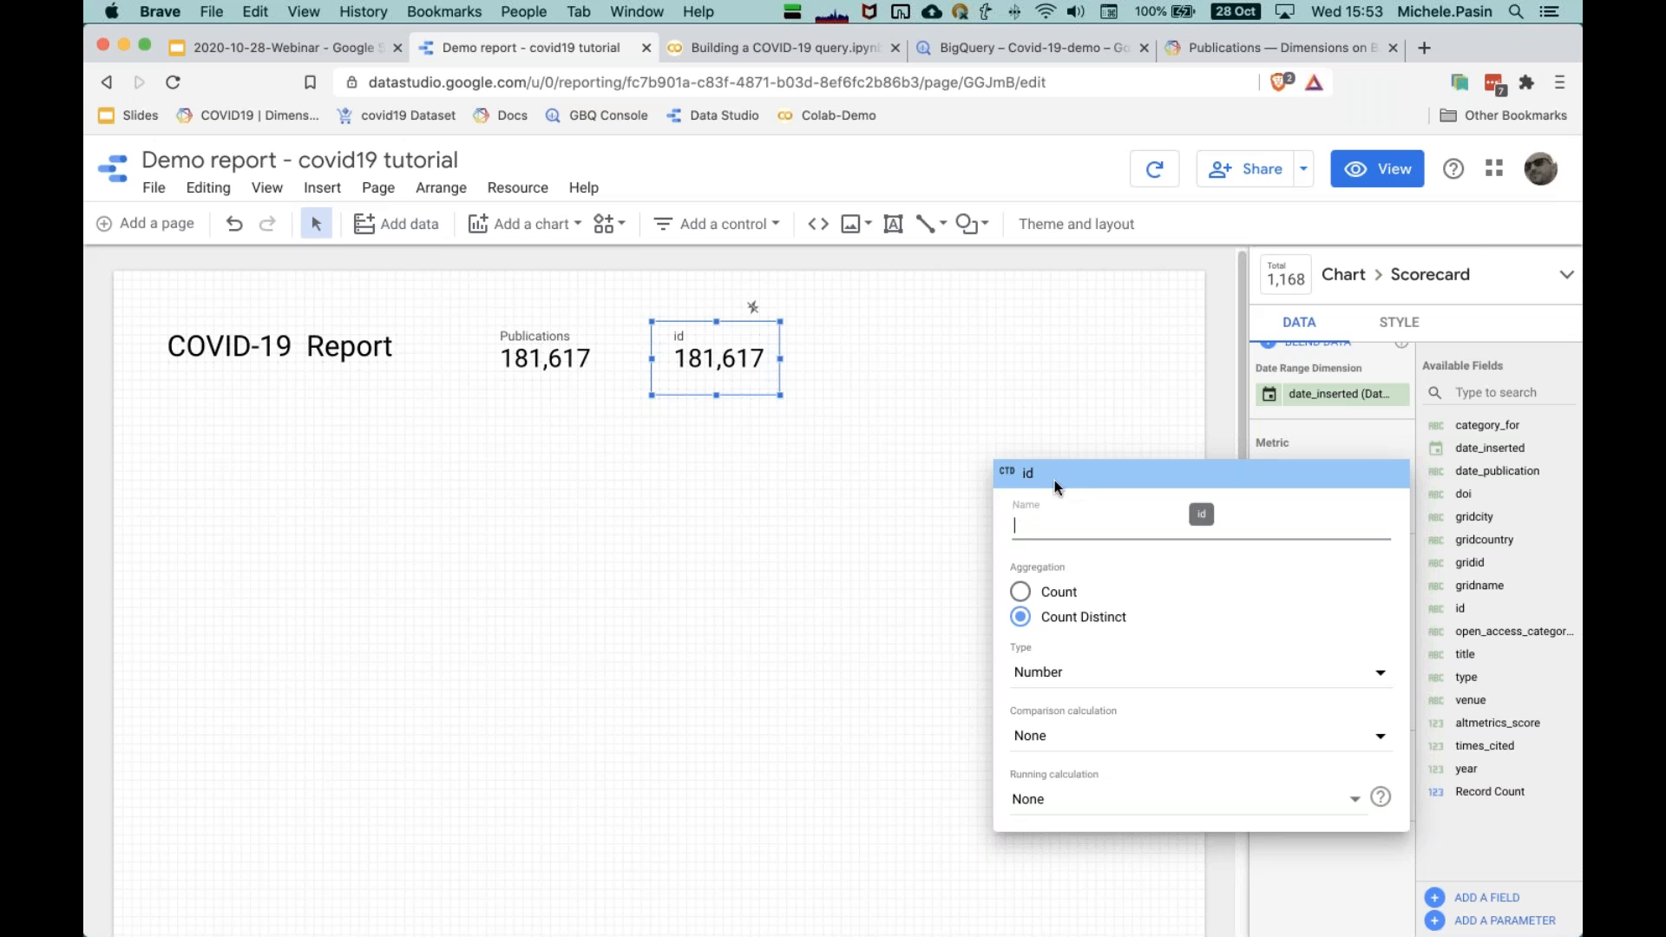
type("Last mo")
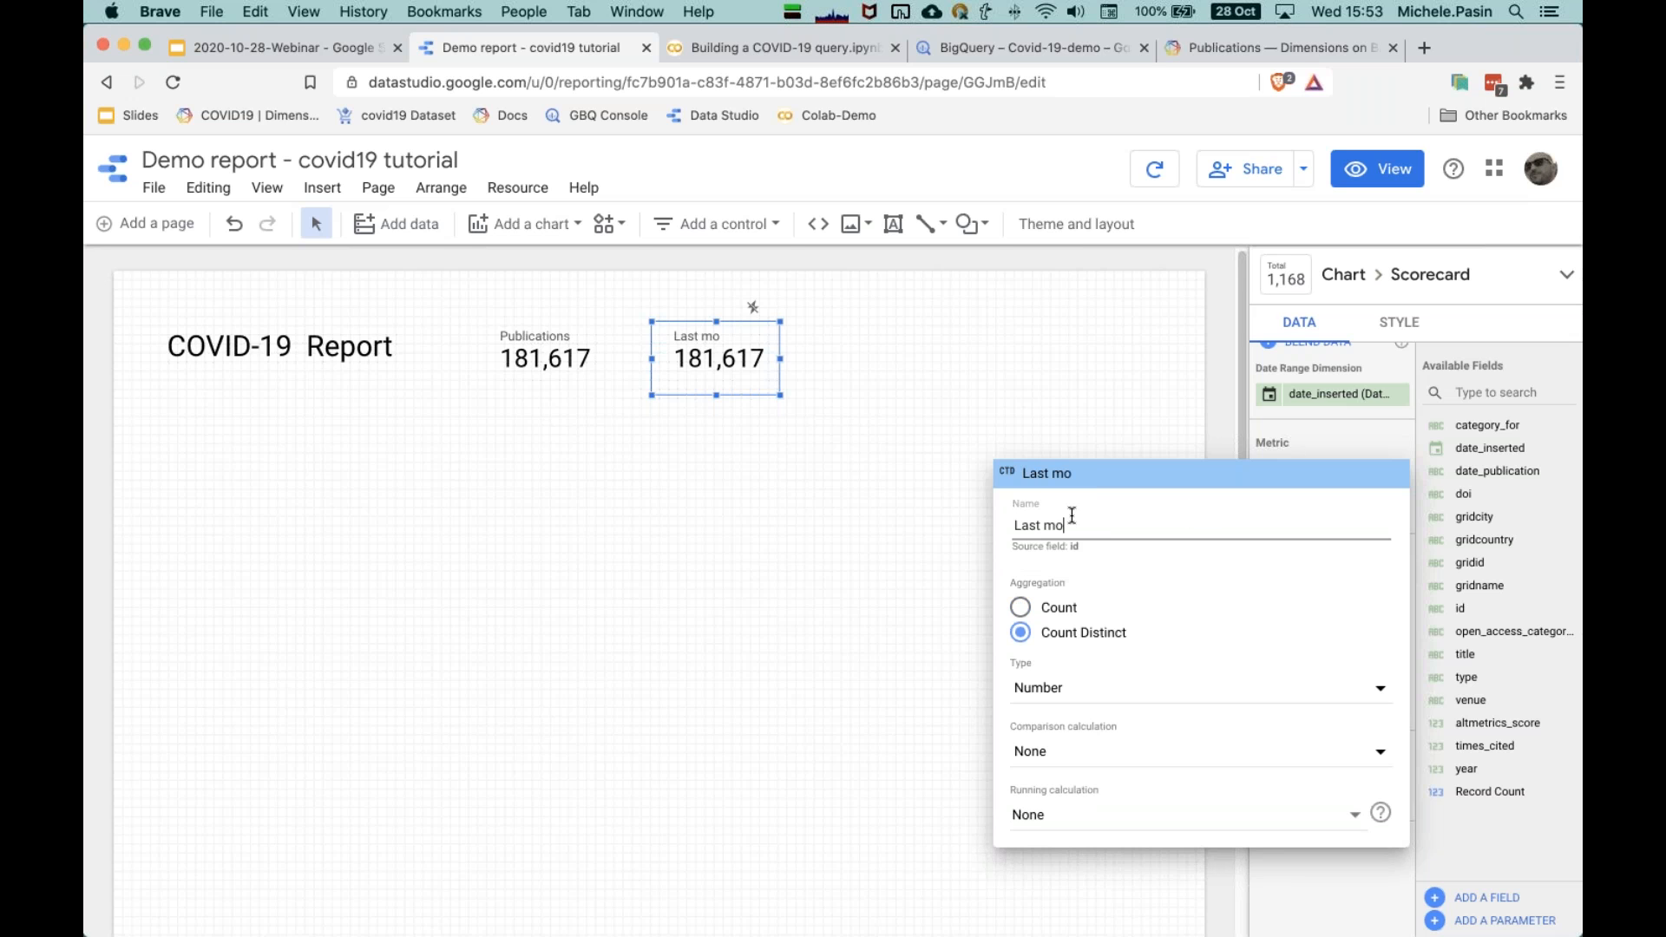
triple_click(1072, 514)
type("This month VS last")
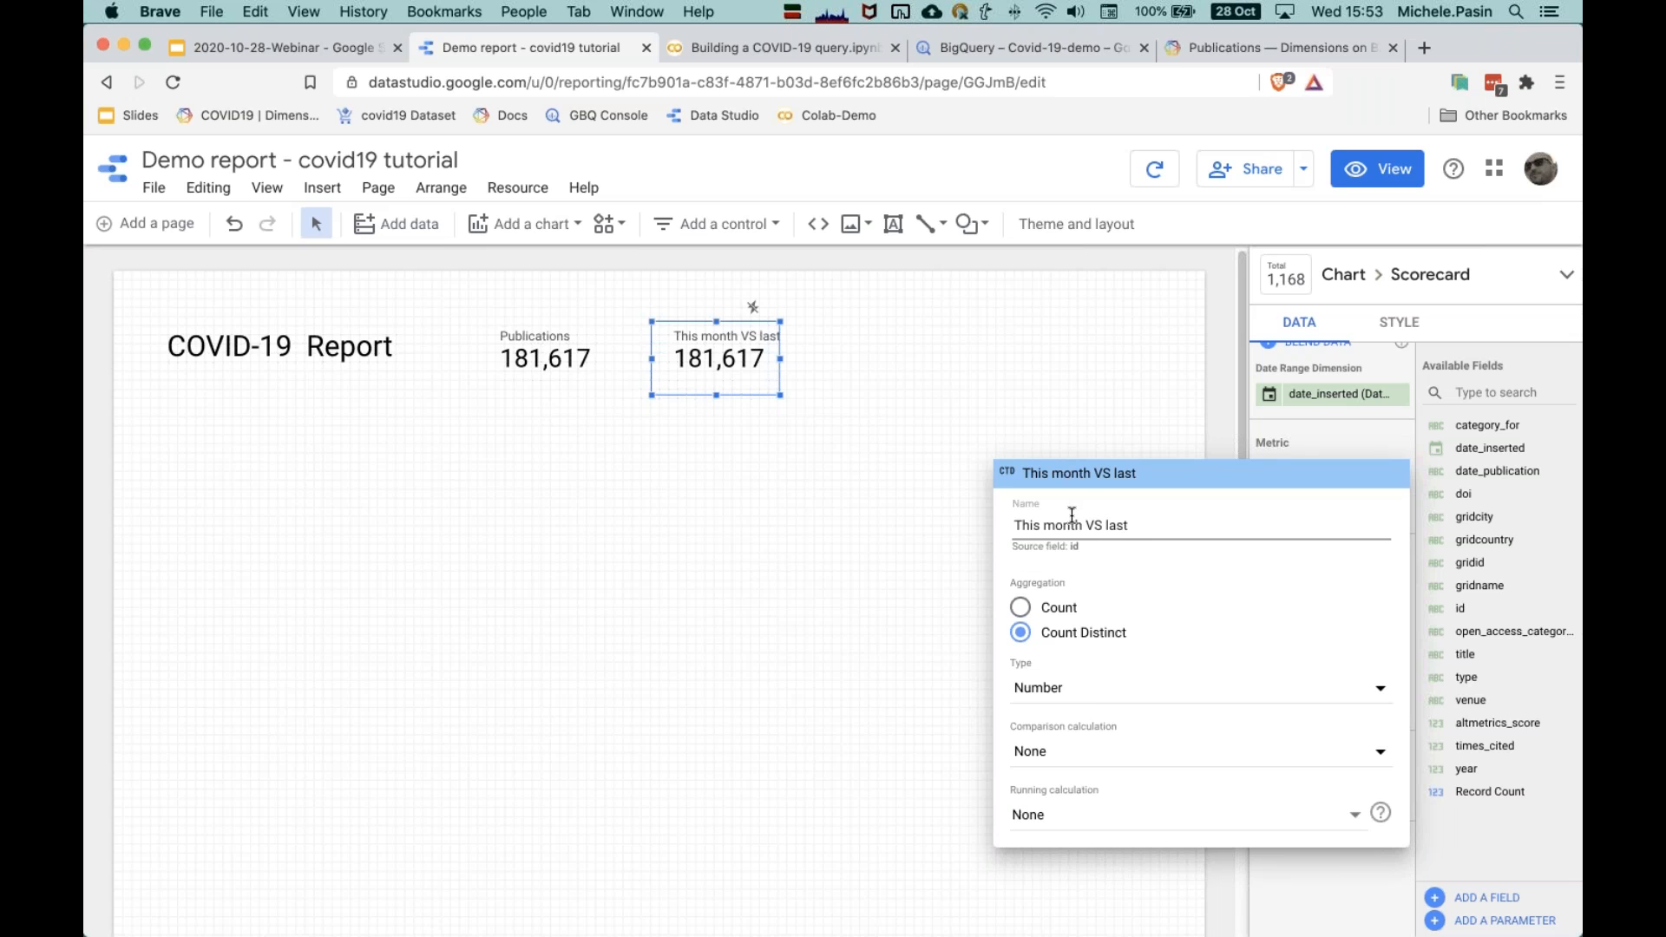
key("Return")
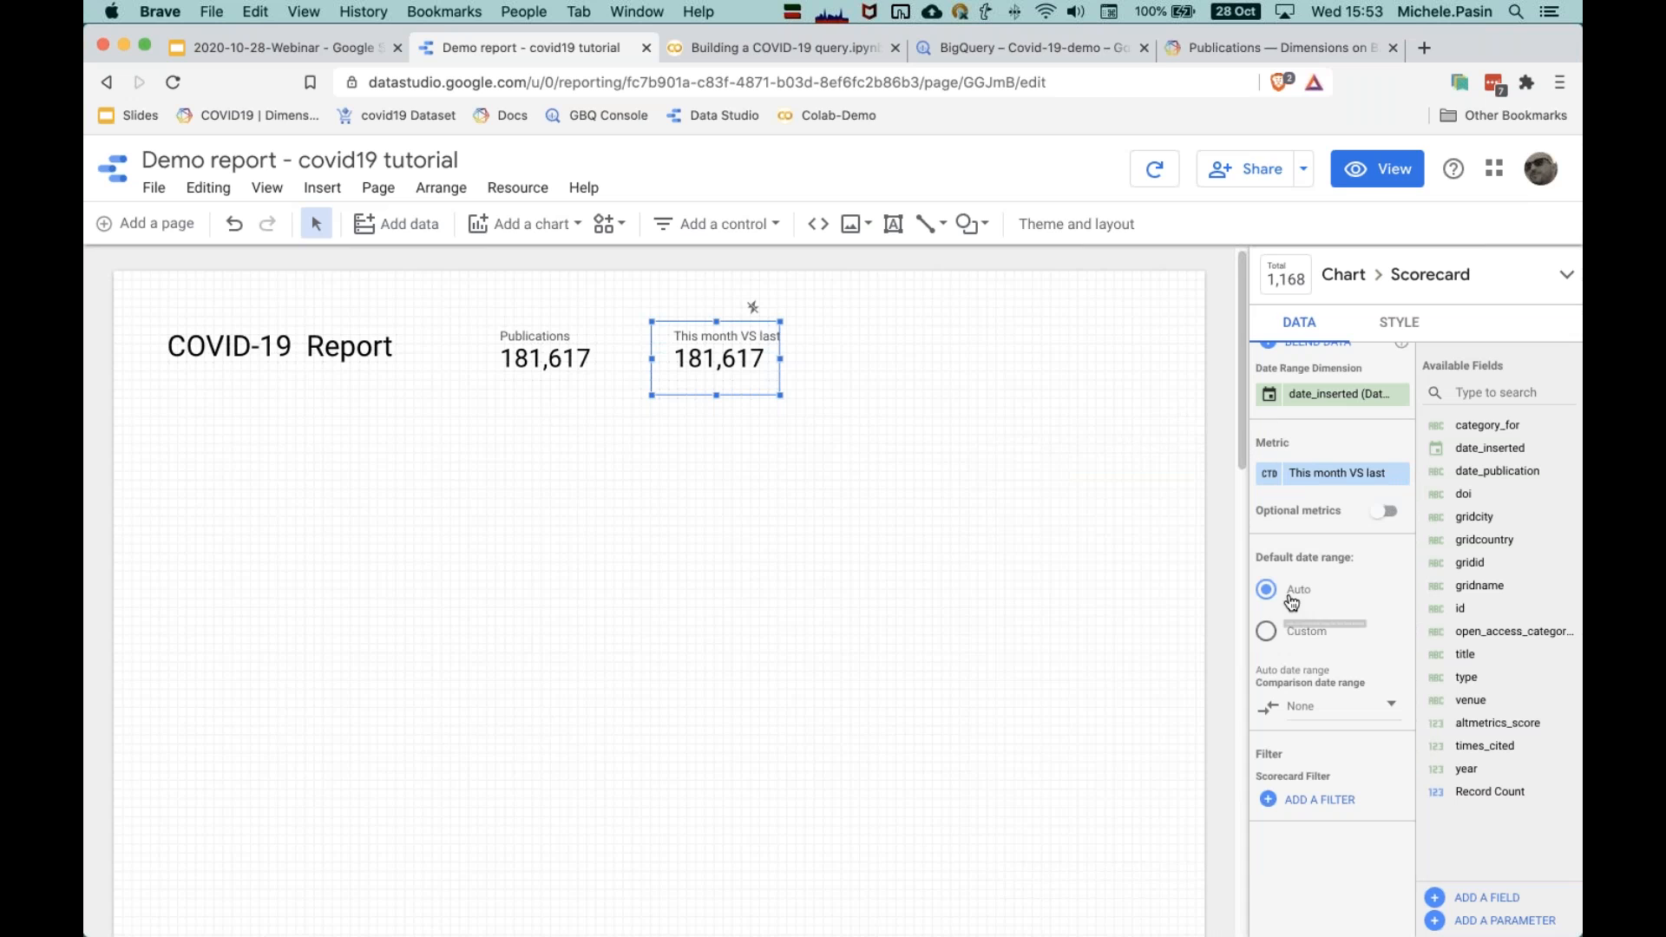
Step: Give the "This month VS last" scorecard a custom default date range of This month to date, without including today
left_click(1268, 633)
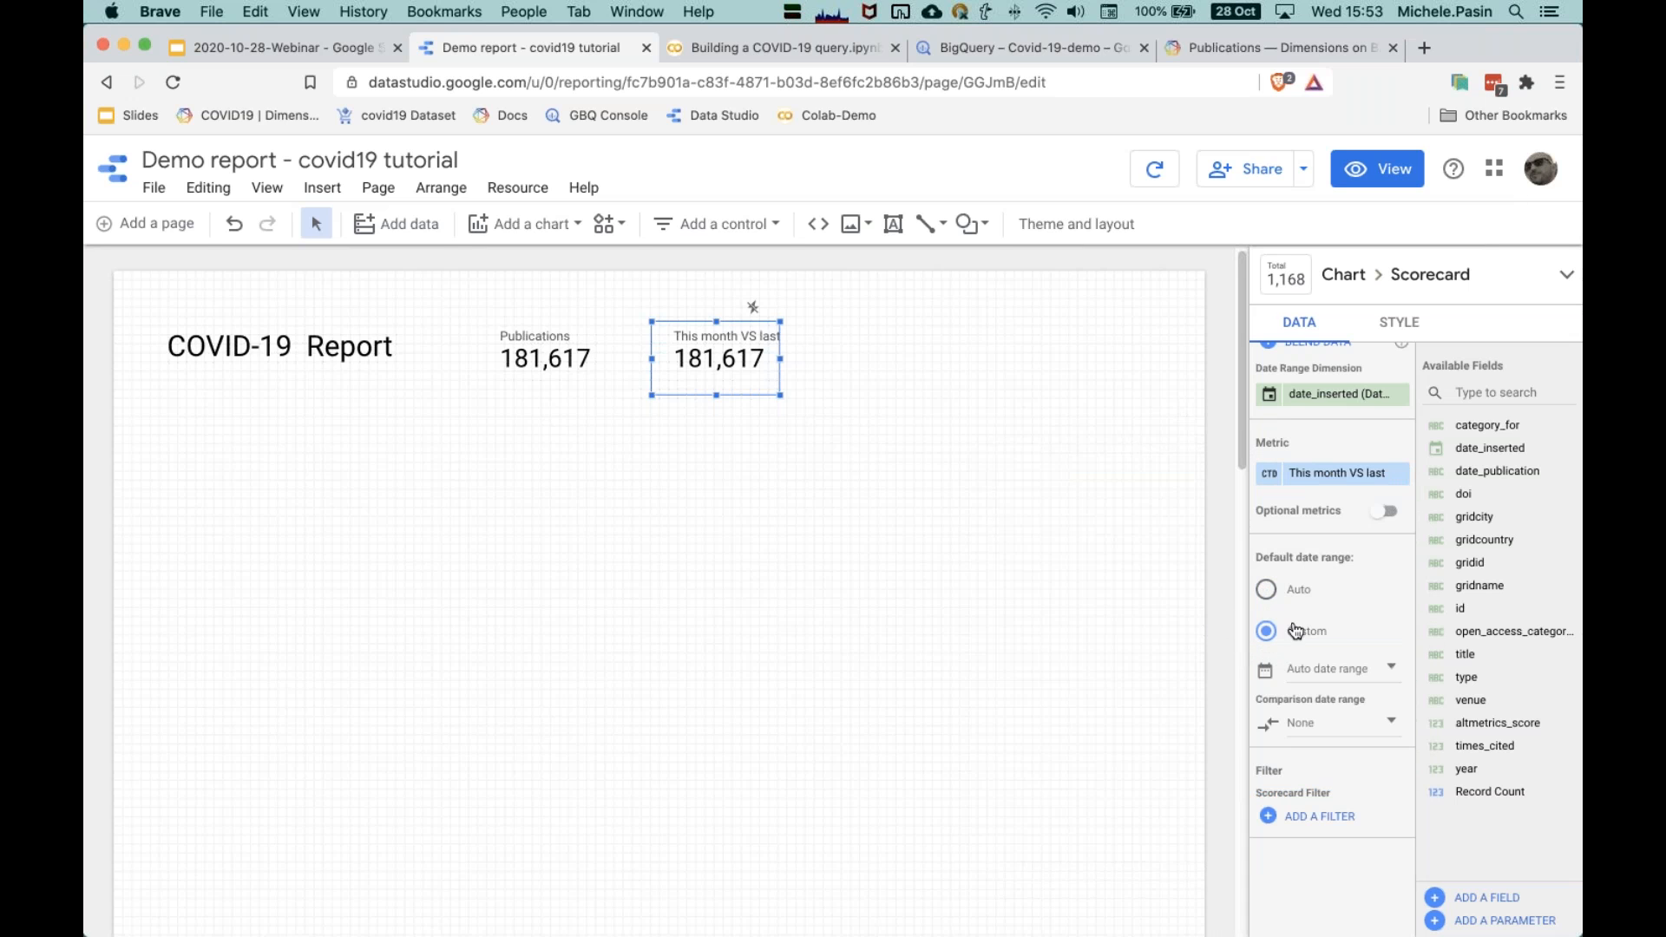
scroll(1299, 606, "down", 3)
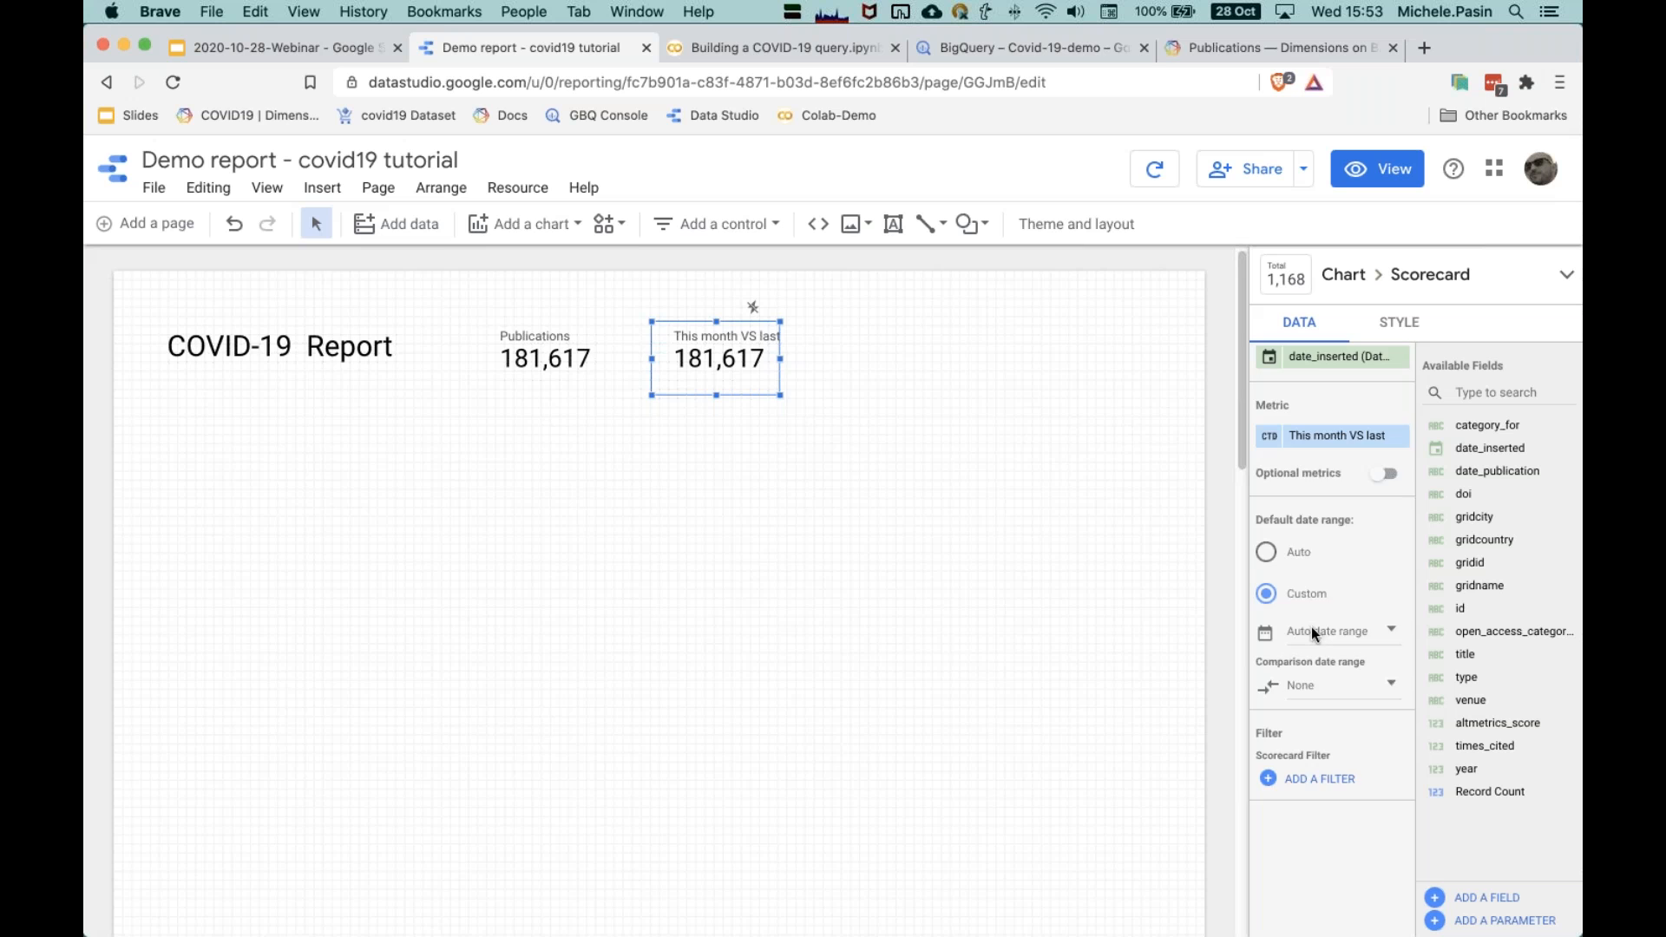
left_click(1366, 567)
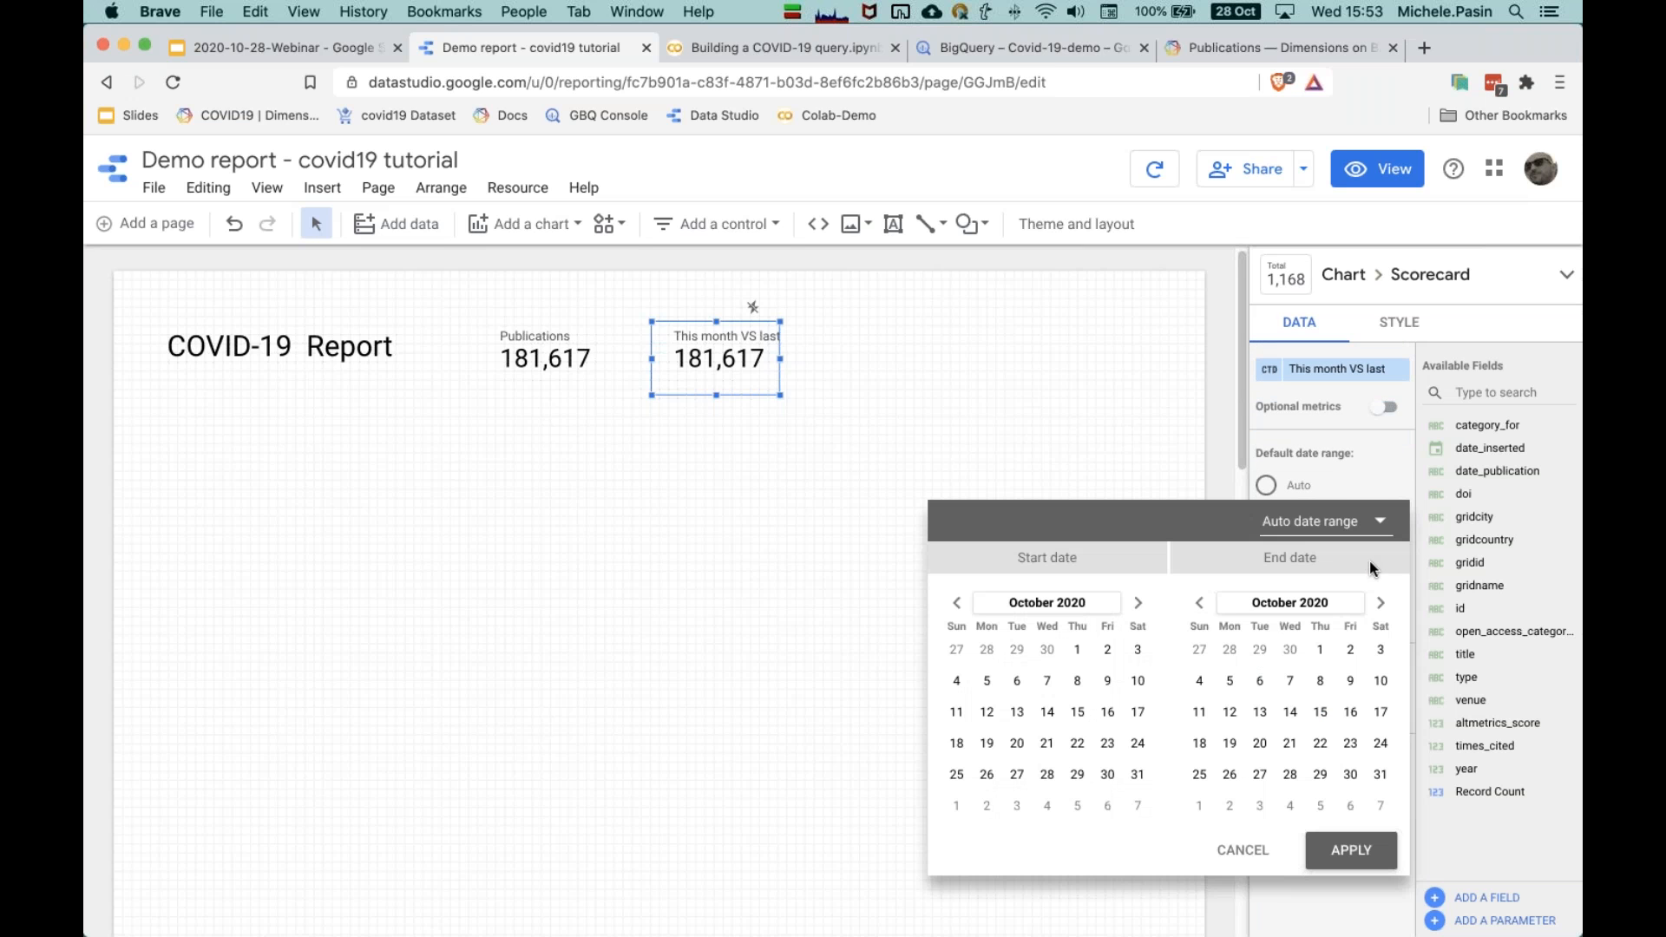
left_click(1370, 525)
scroll(1354, 492, "up", 1)
scroll(1353, 492, "up", 5)
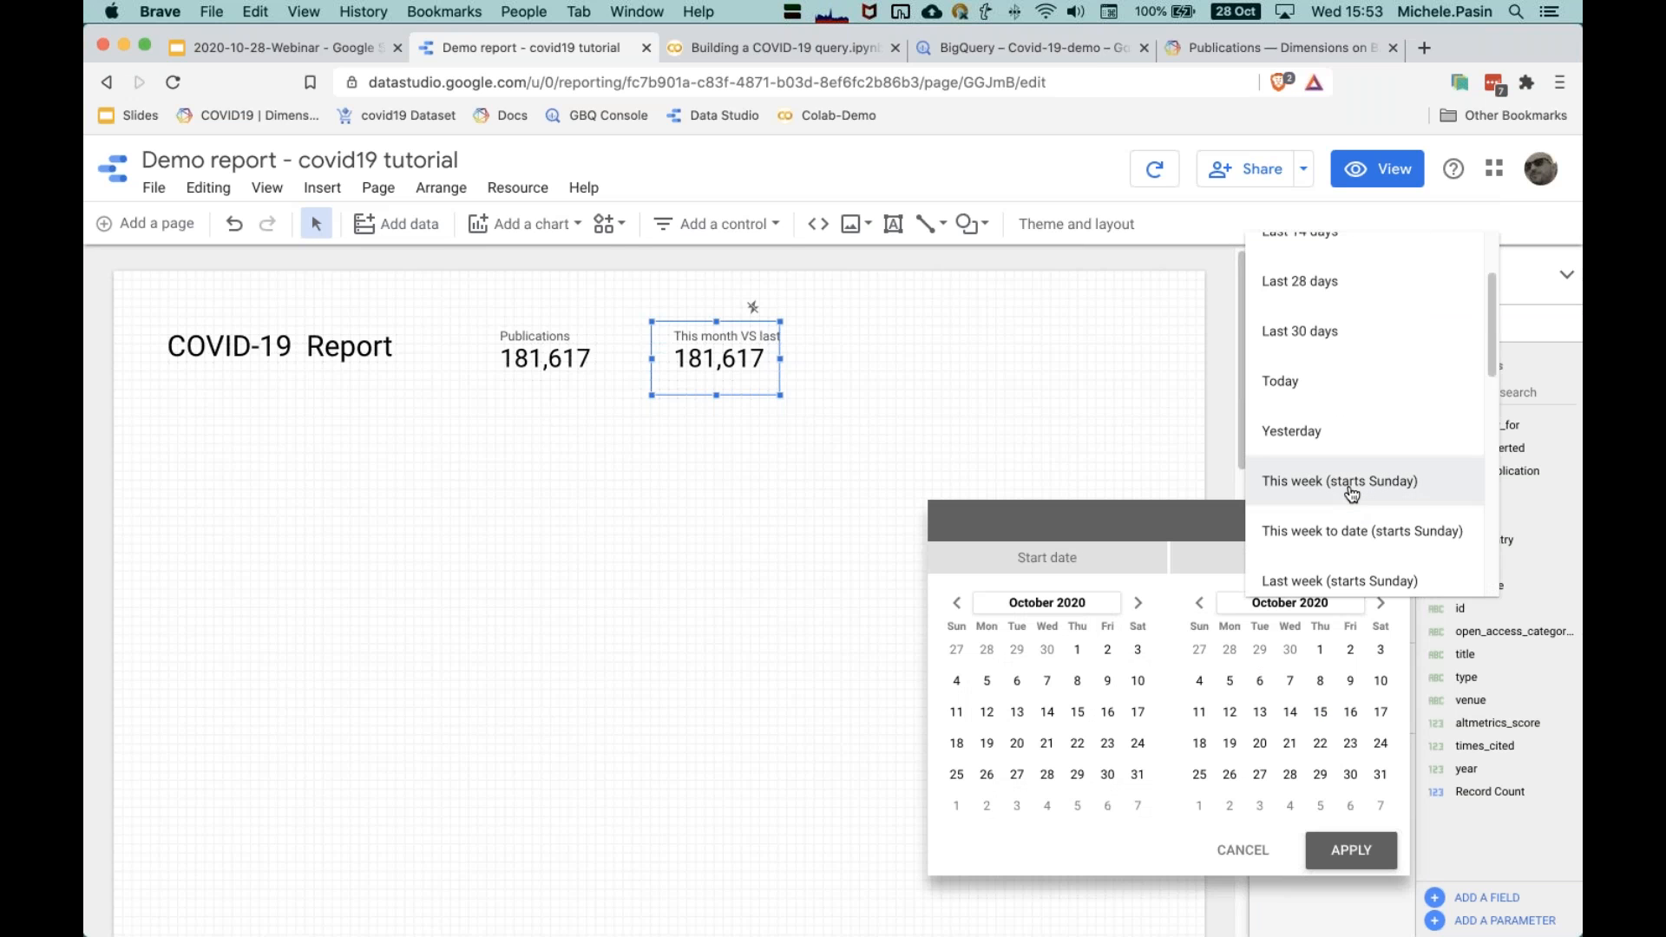
scroll(1374, 511, "down", 5)
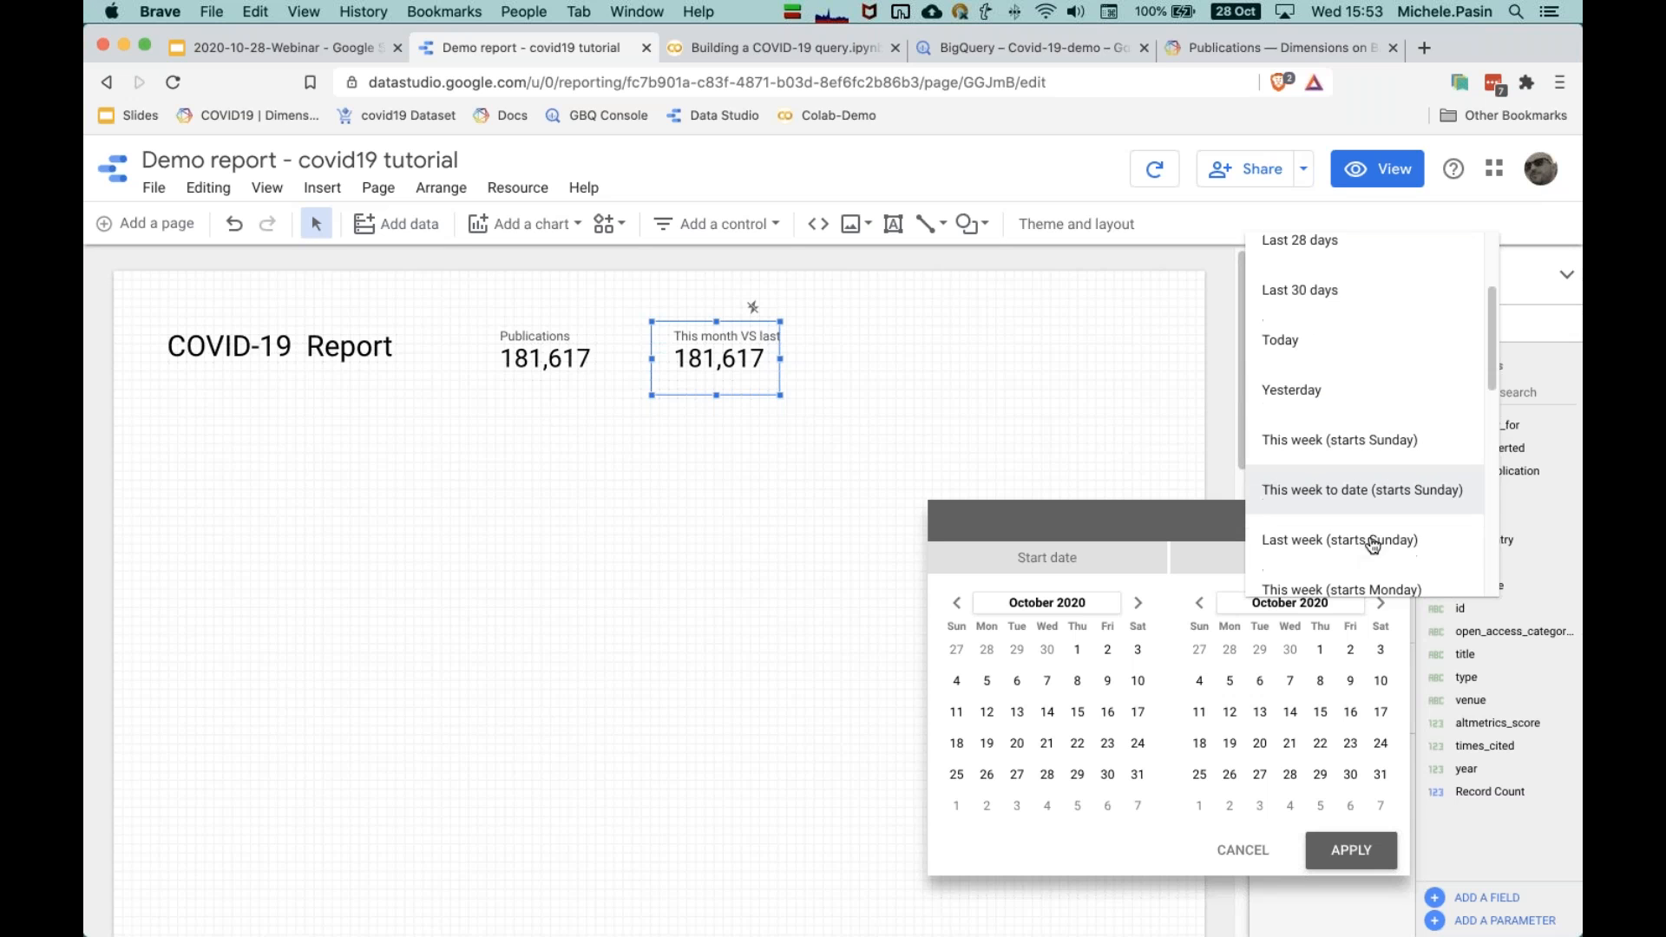
left_click(1360, 541)
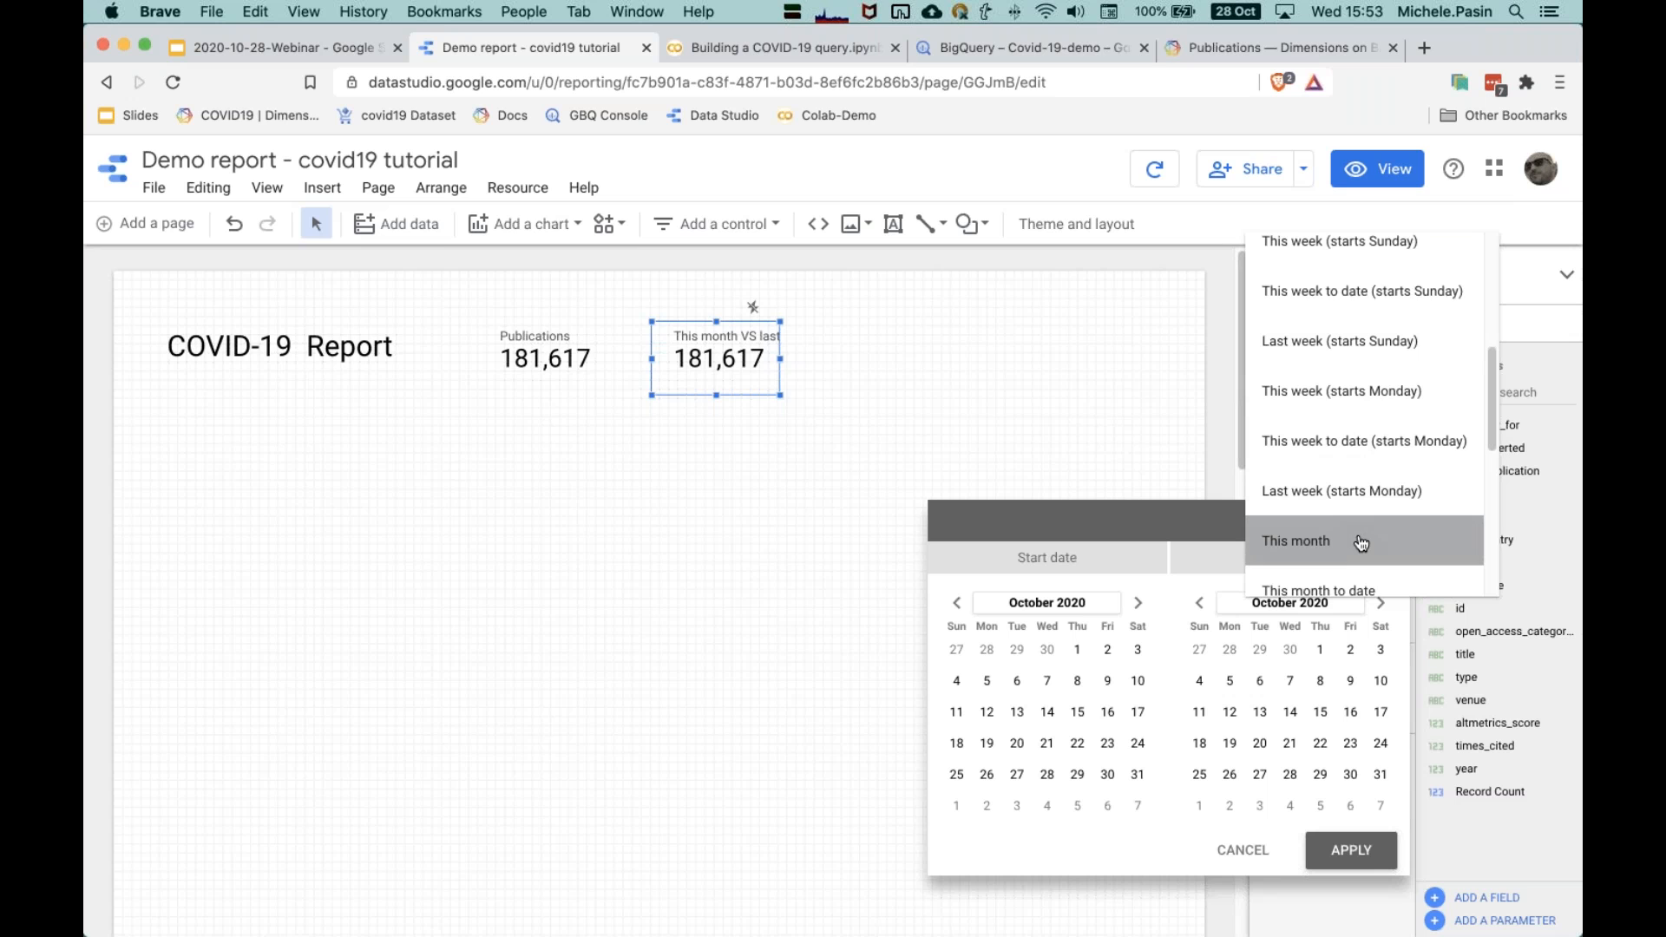
left_click(1360, 542)
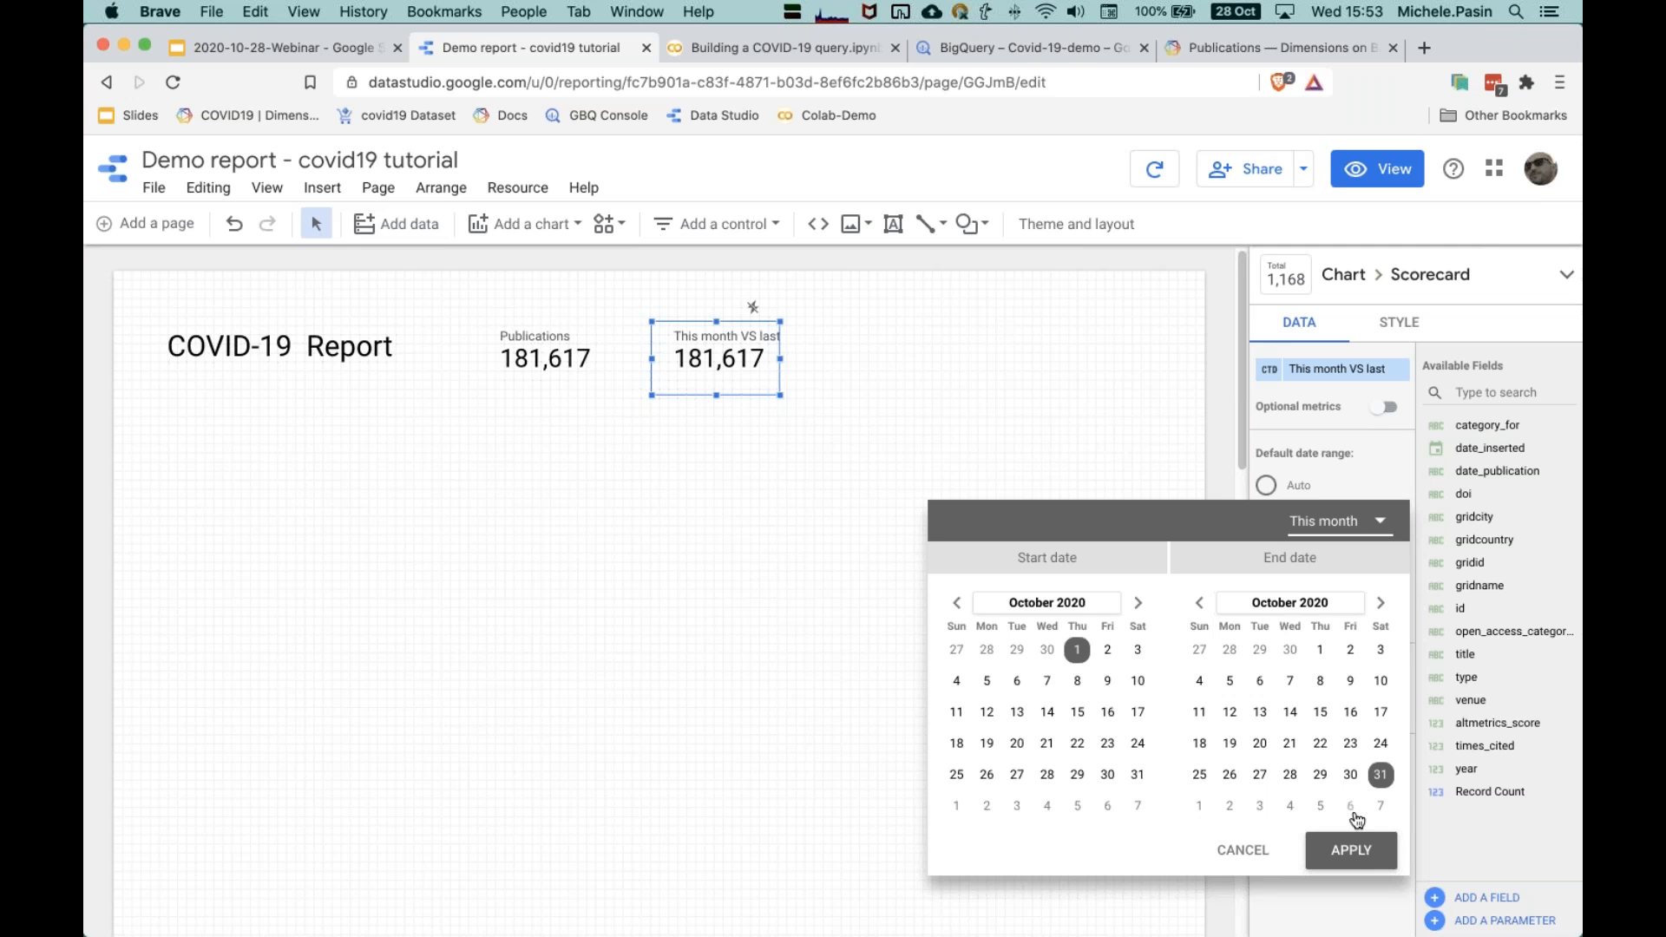
left_click(1366, 526)
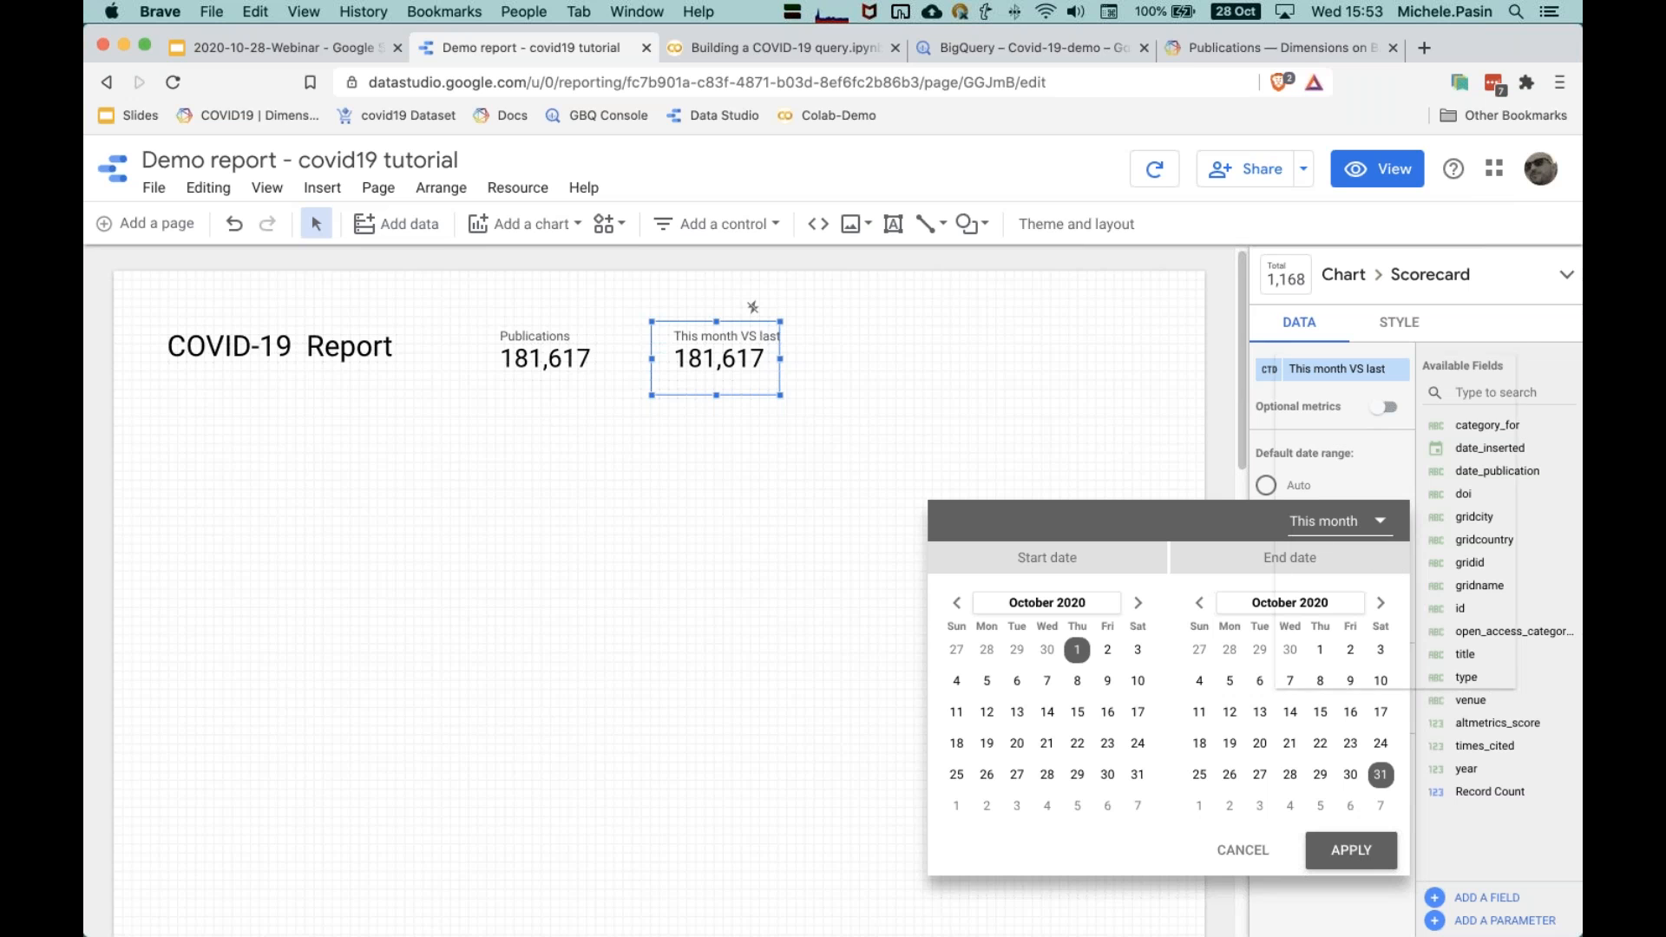
left_click(1381, 569)
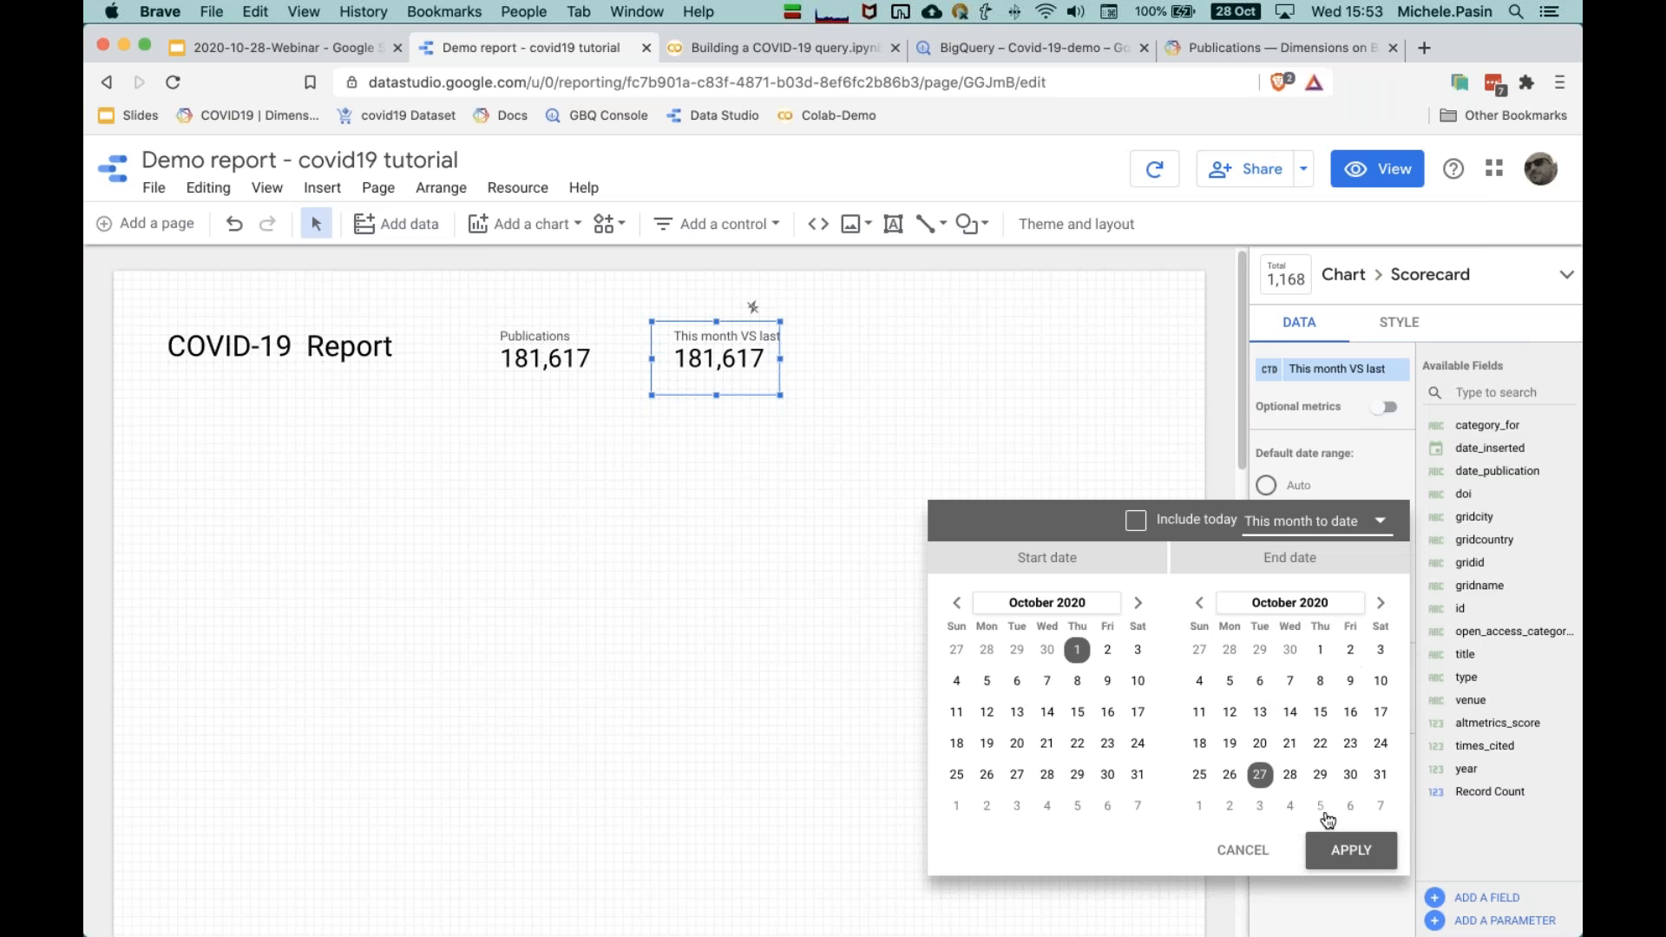
left_click(1359, 847)
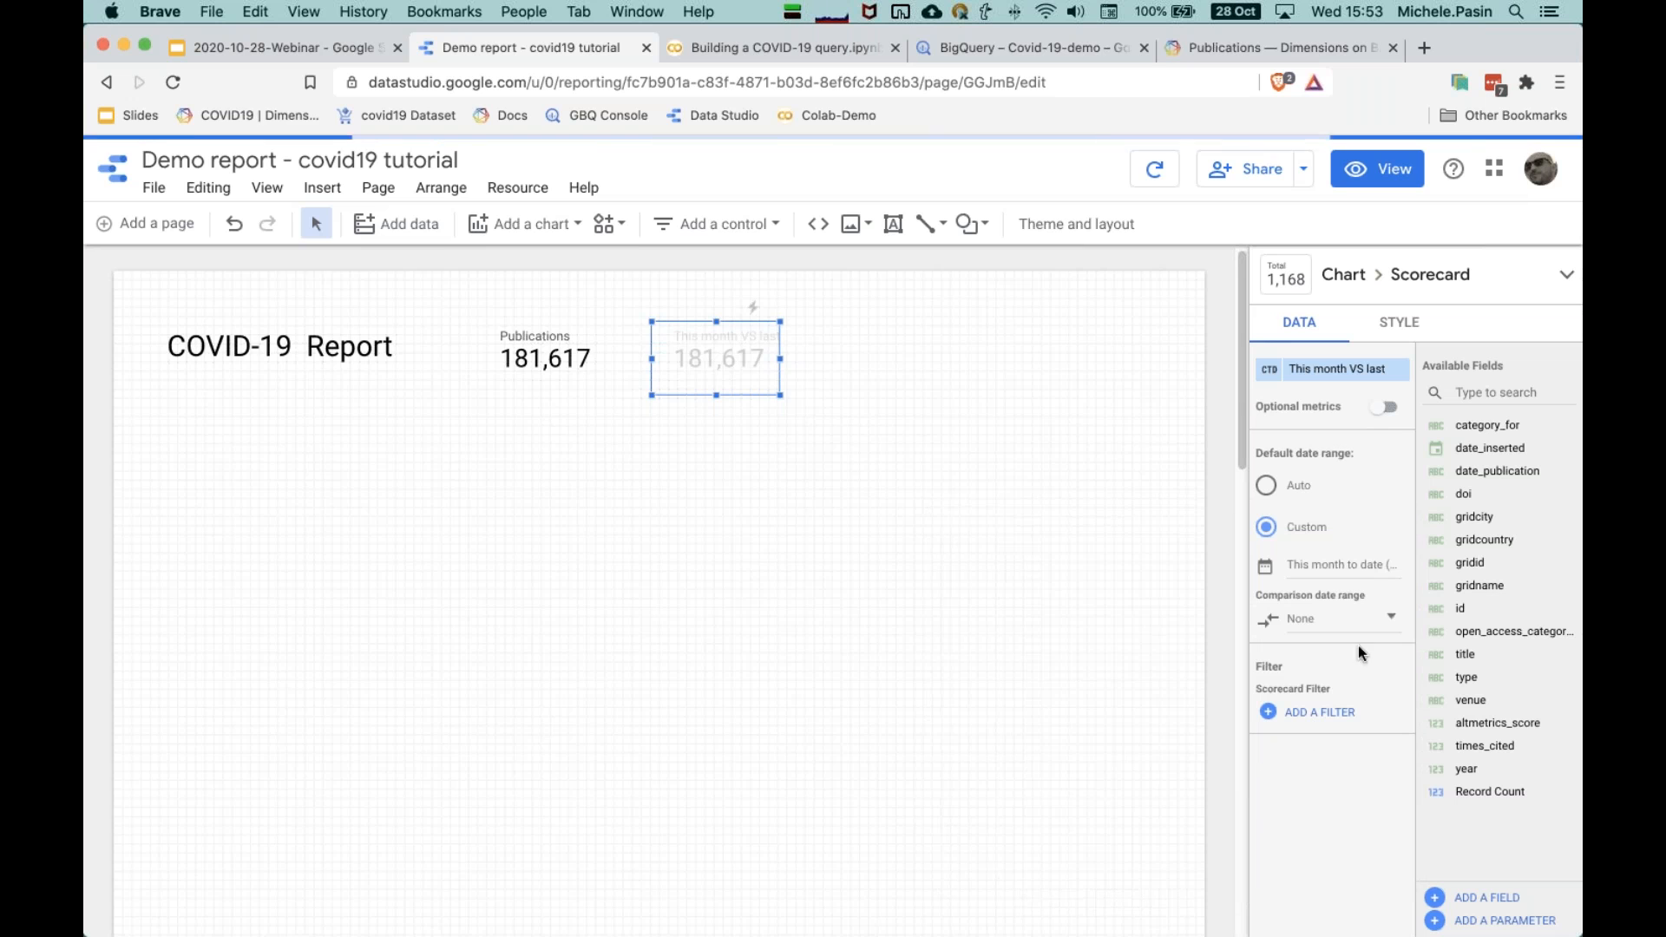
Step: Set the comparison date range of the "This month VS last" scorecard to Previous period
left_click(1362, 618)
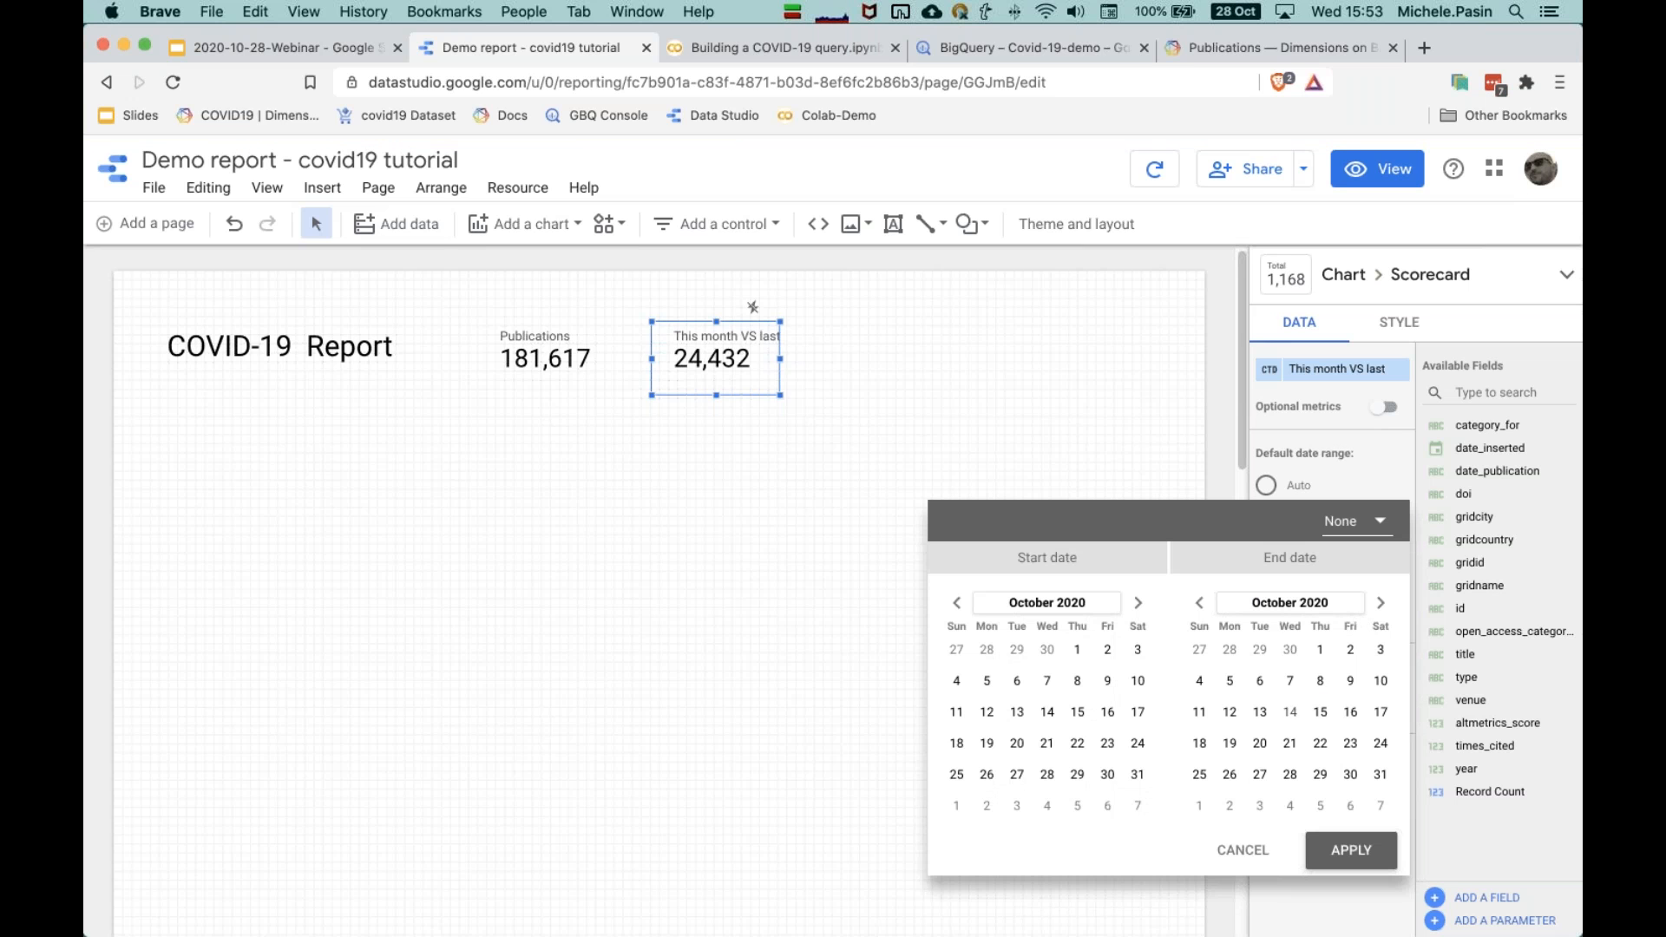
left_click(1353, 520)
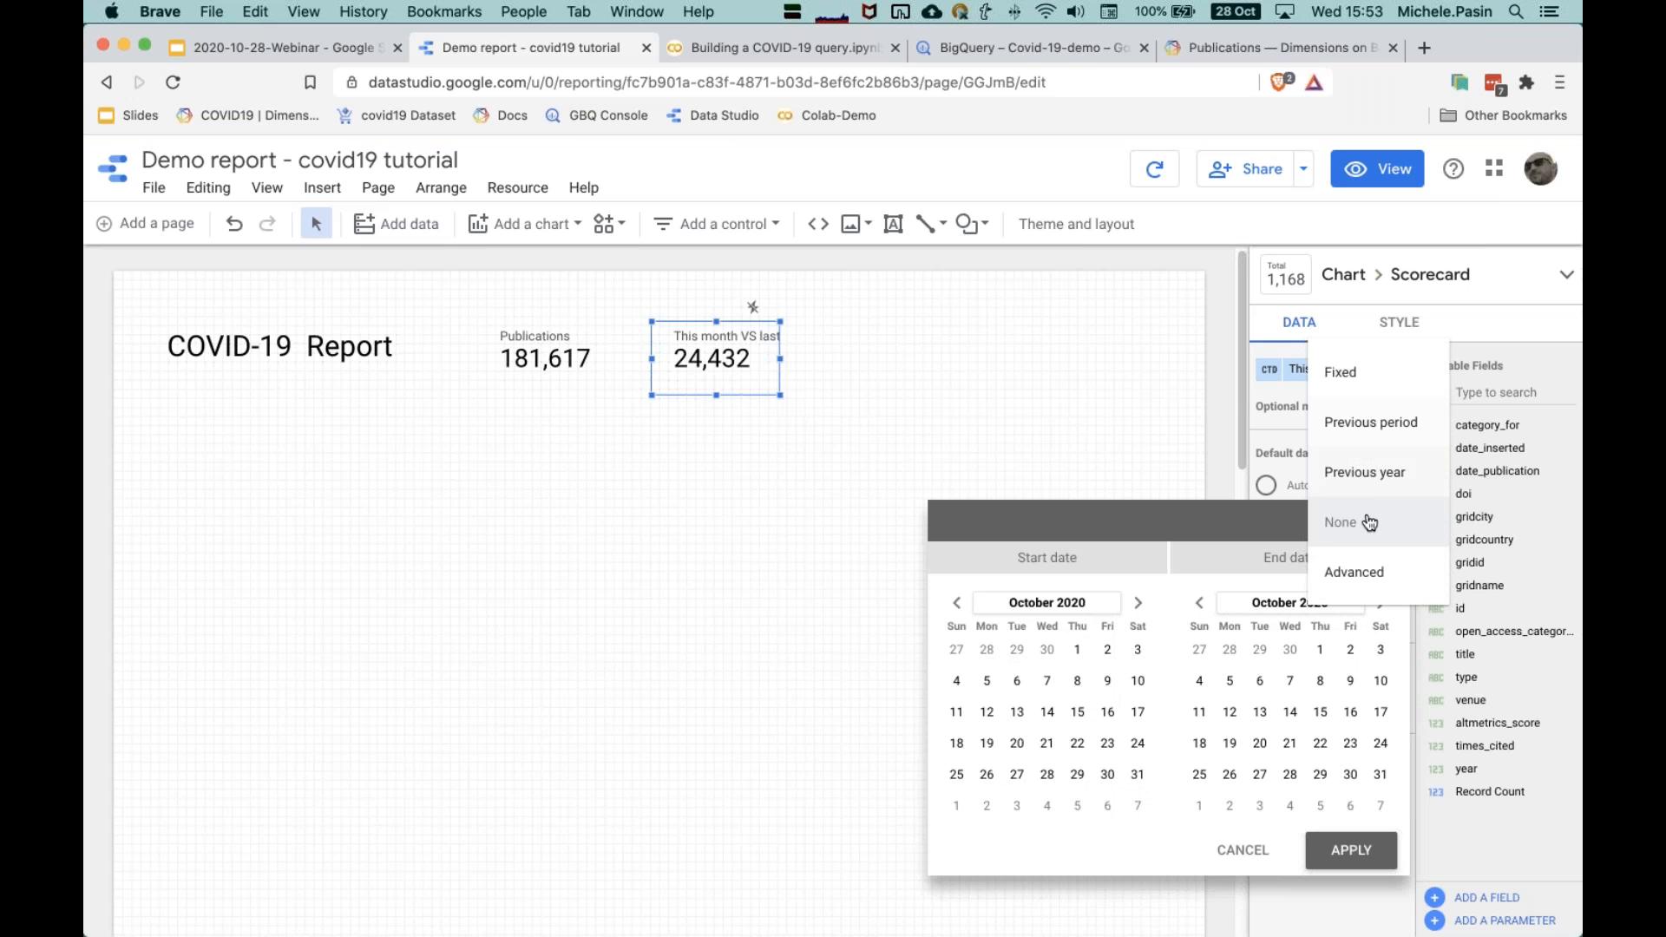
left_click(1353, 421)
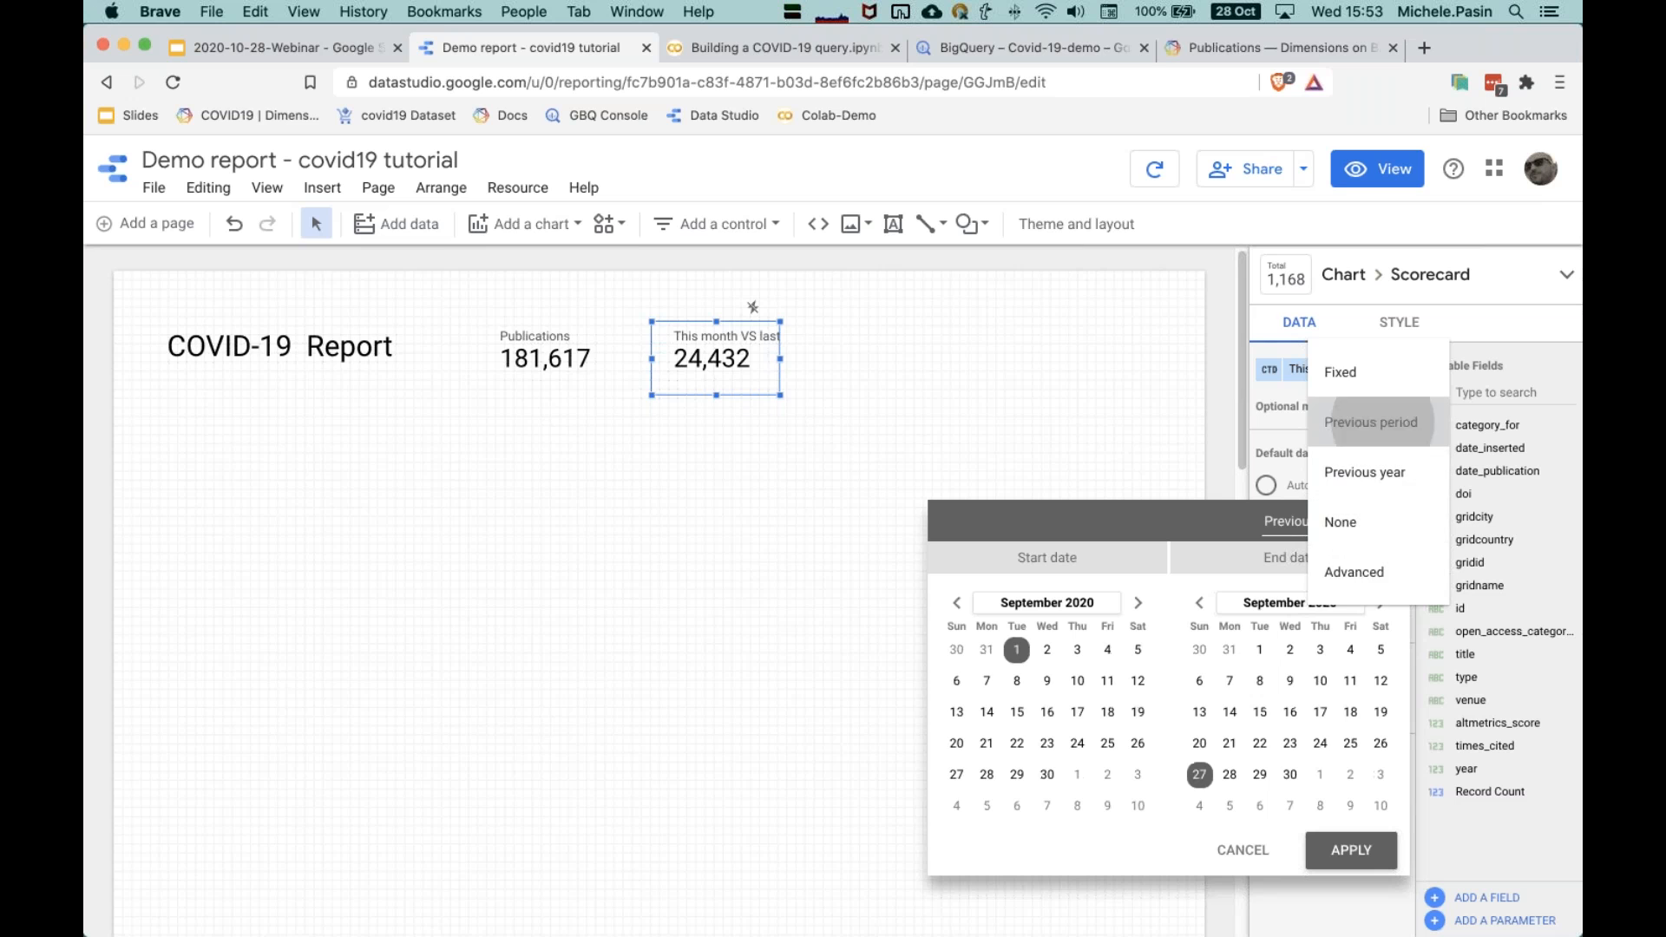
left_click(1351, 851)
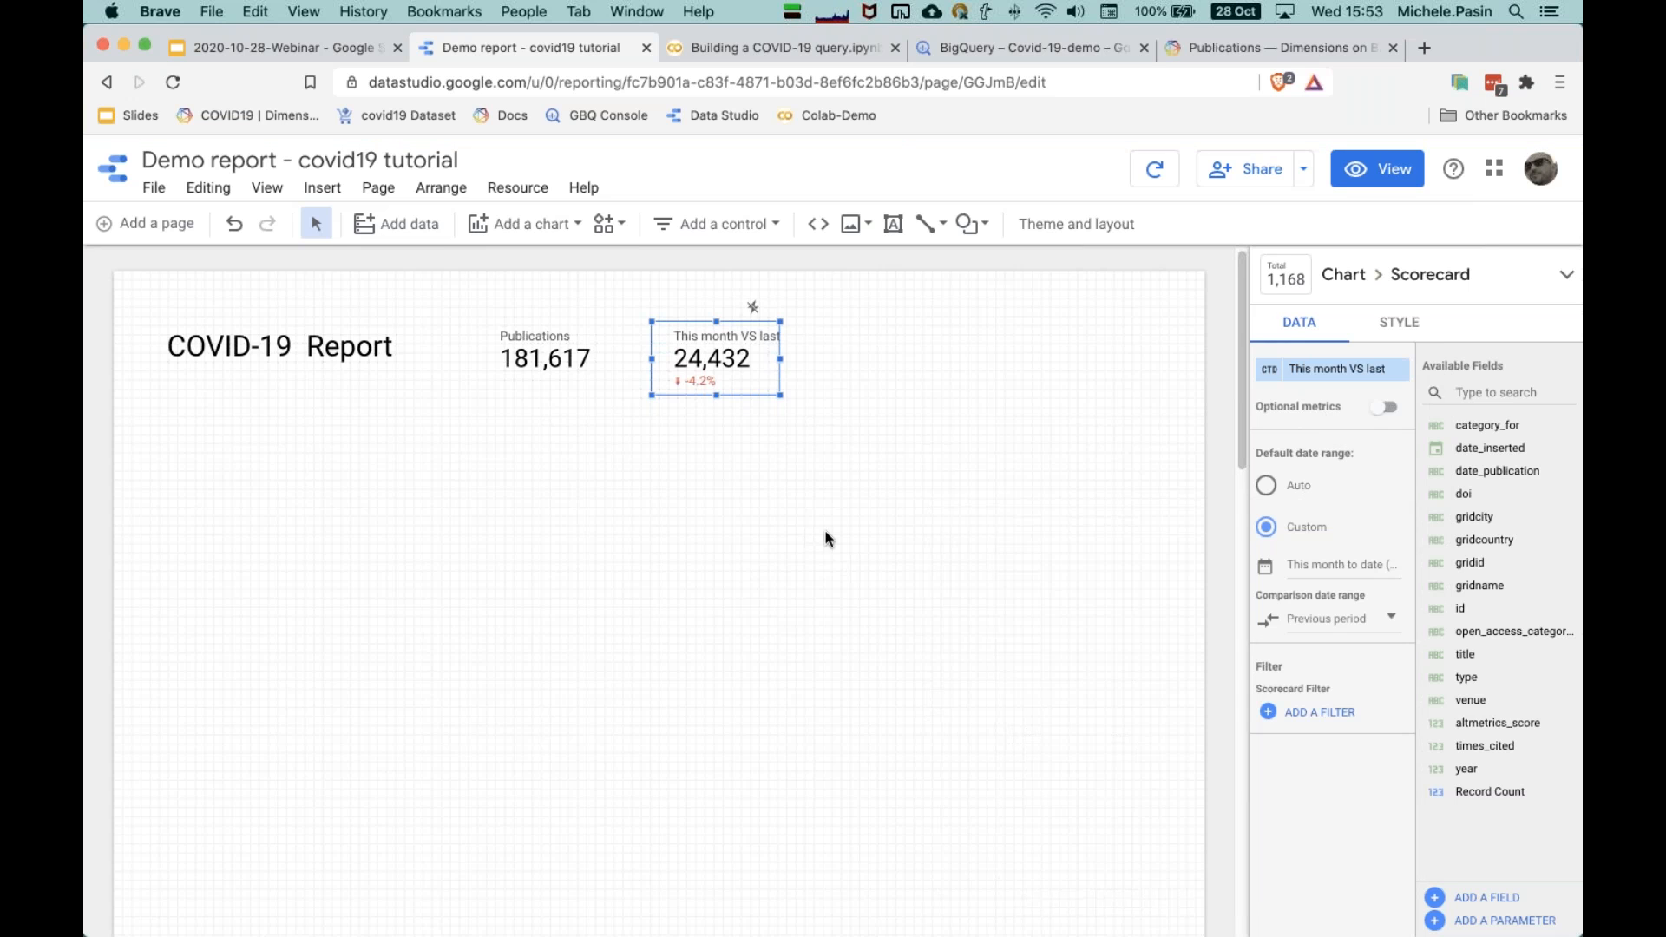
Step: Widen the "This month VS last" scorecard to fit its label and move it slightly closer to the Publications scorecard
left_click_drag(780, 359, 807, 358)
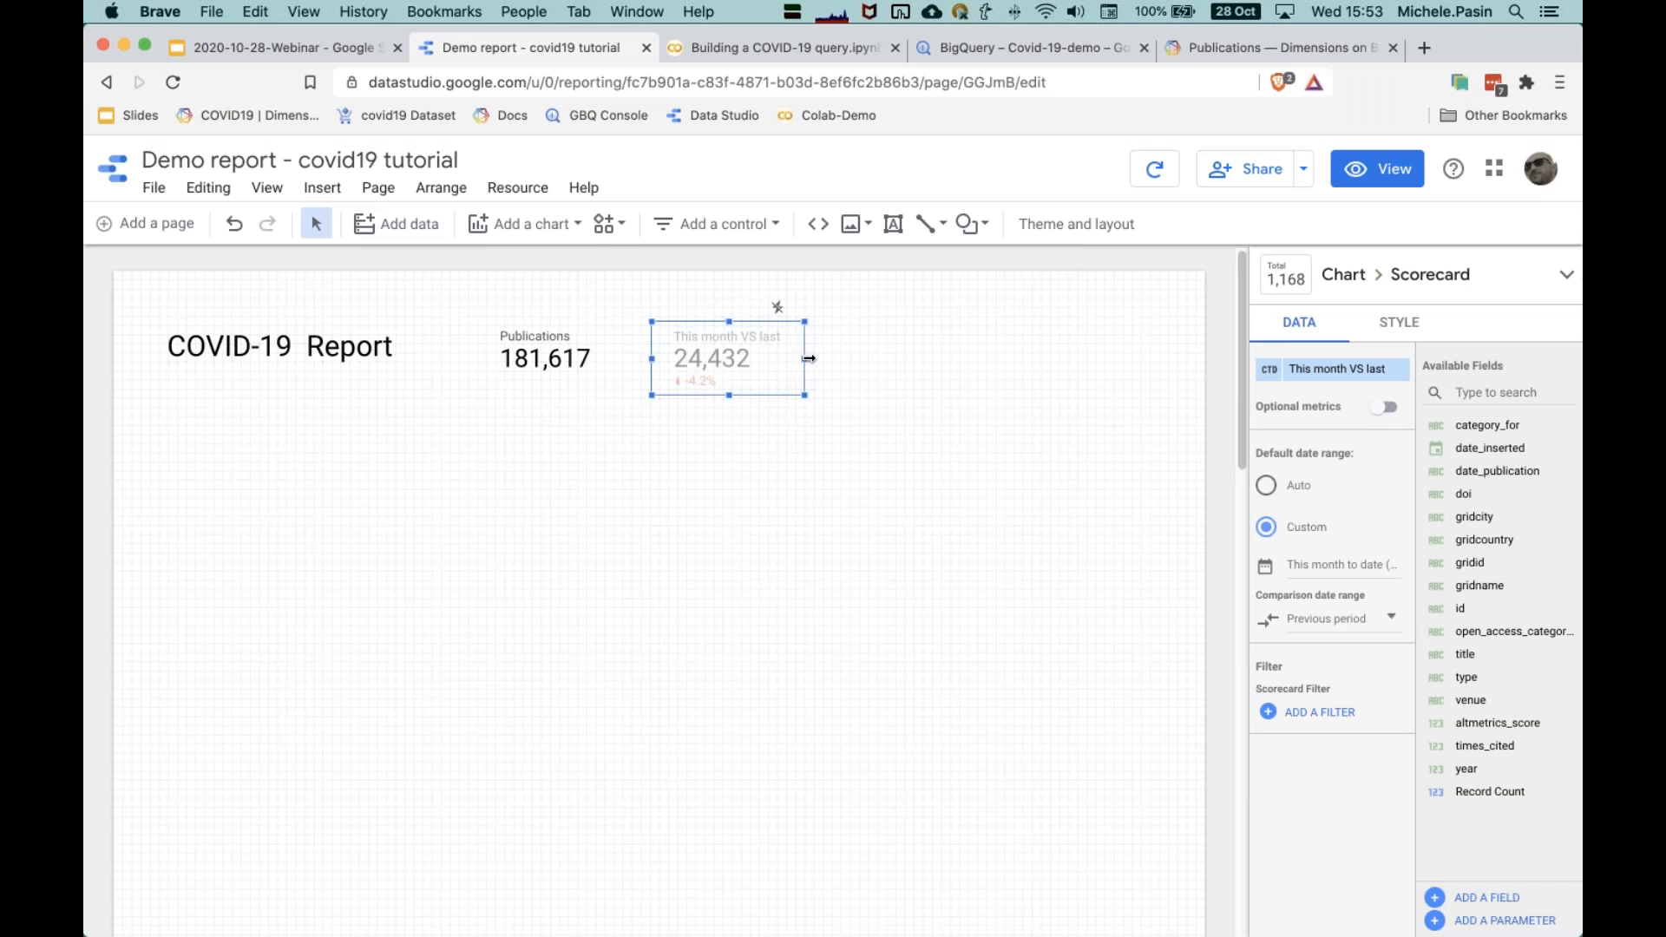
left_click(737, 460)
left_click_drag(698, 368, 708, 362)
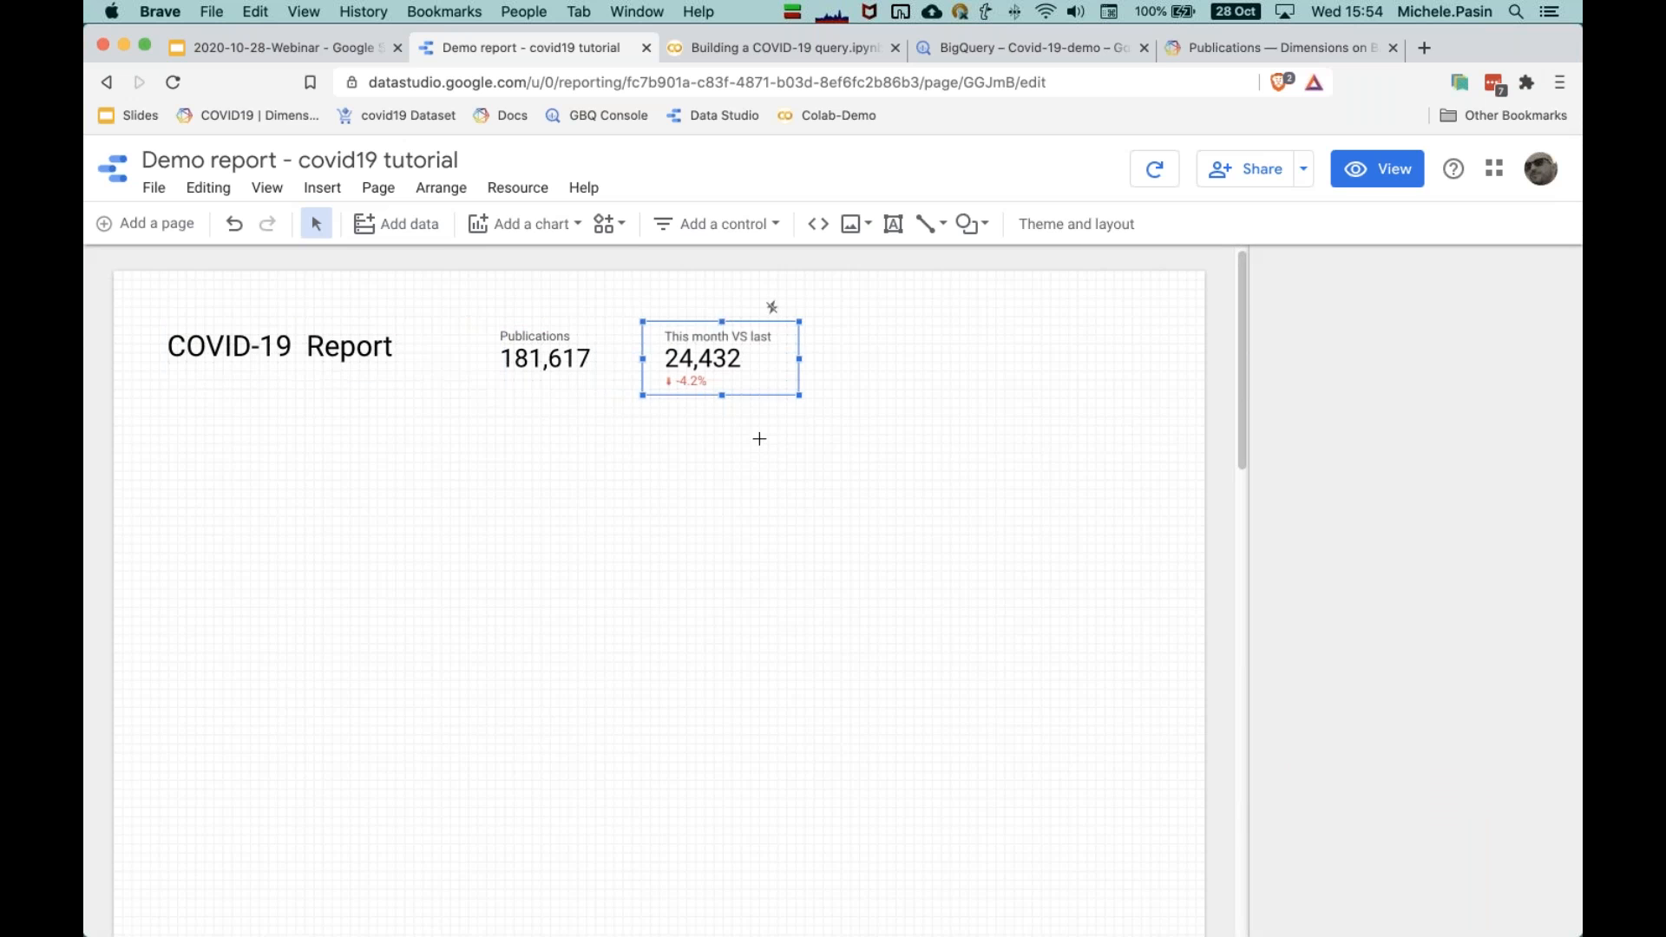
left_click(727, 434)
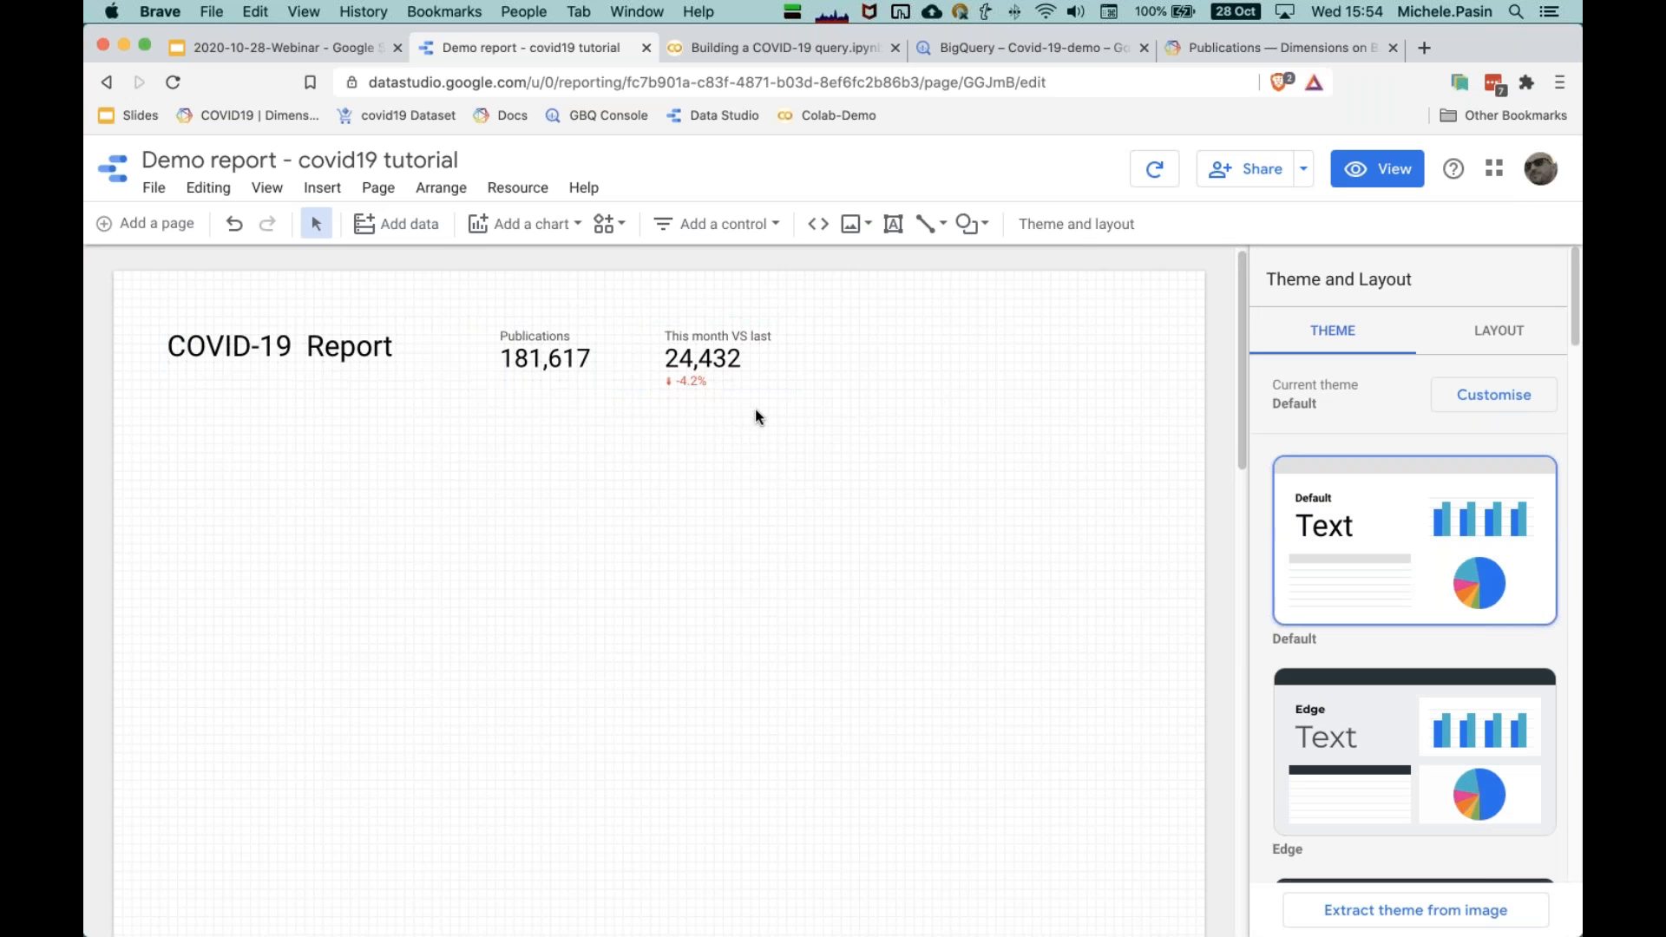
Step: Insert a third Total scorecard on the page beside the "This month VS last" scorecard, aligned with its upper edge
left_click(527, 224)
left_click(509, 347)
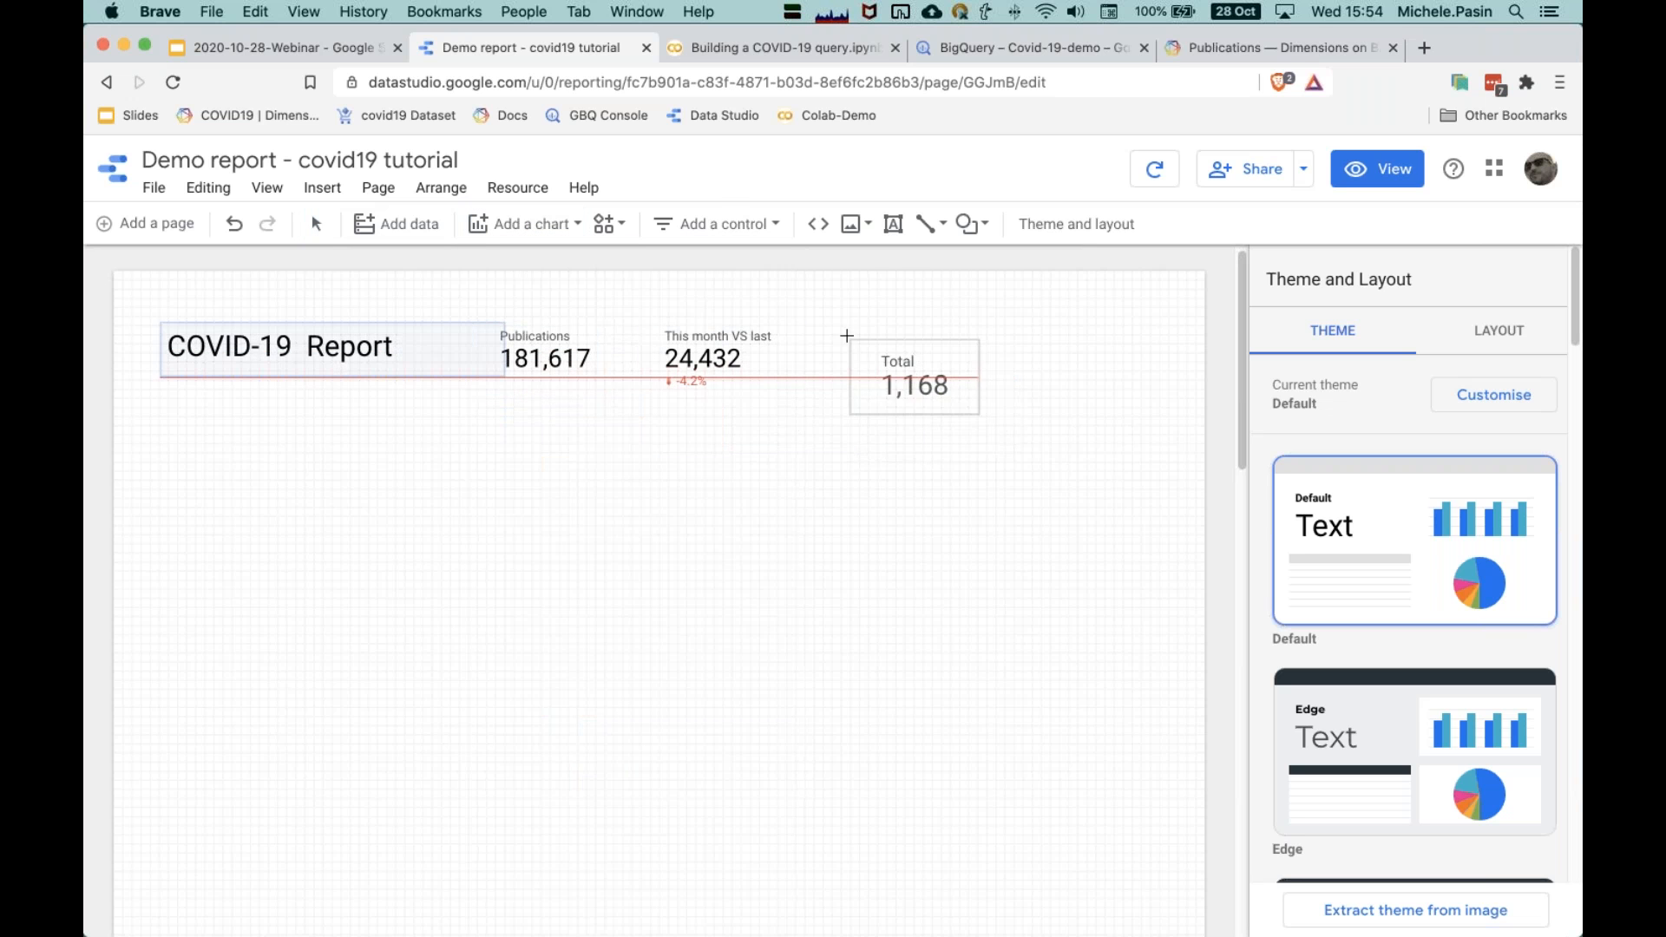
left_click(833, 323)
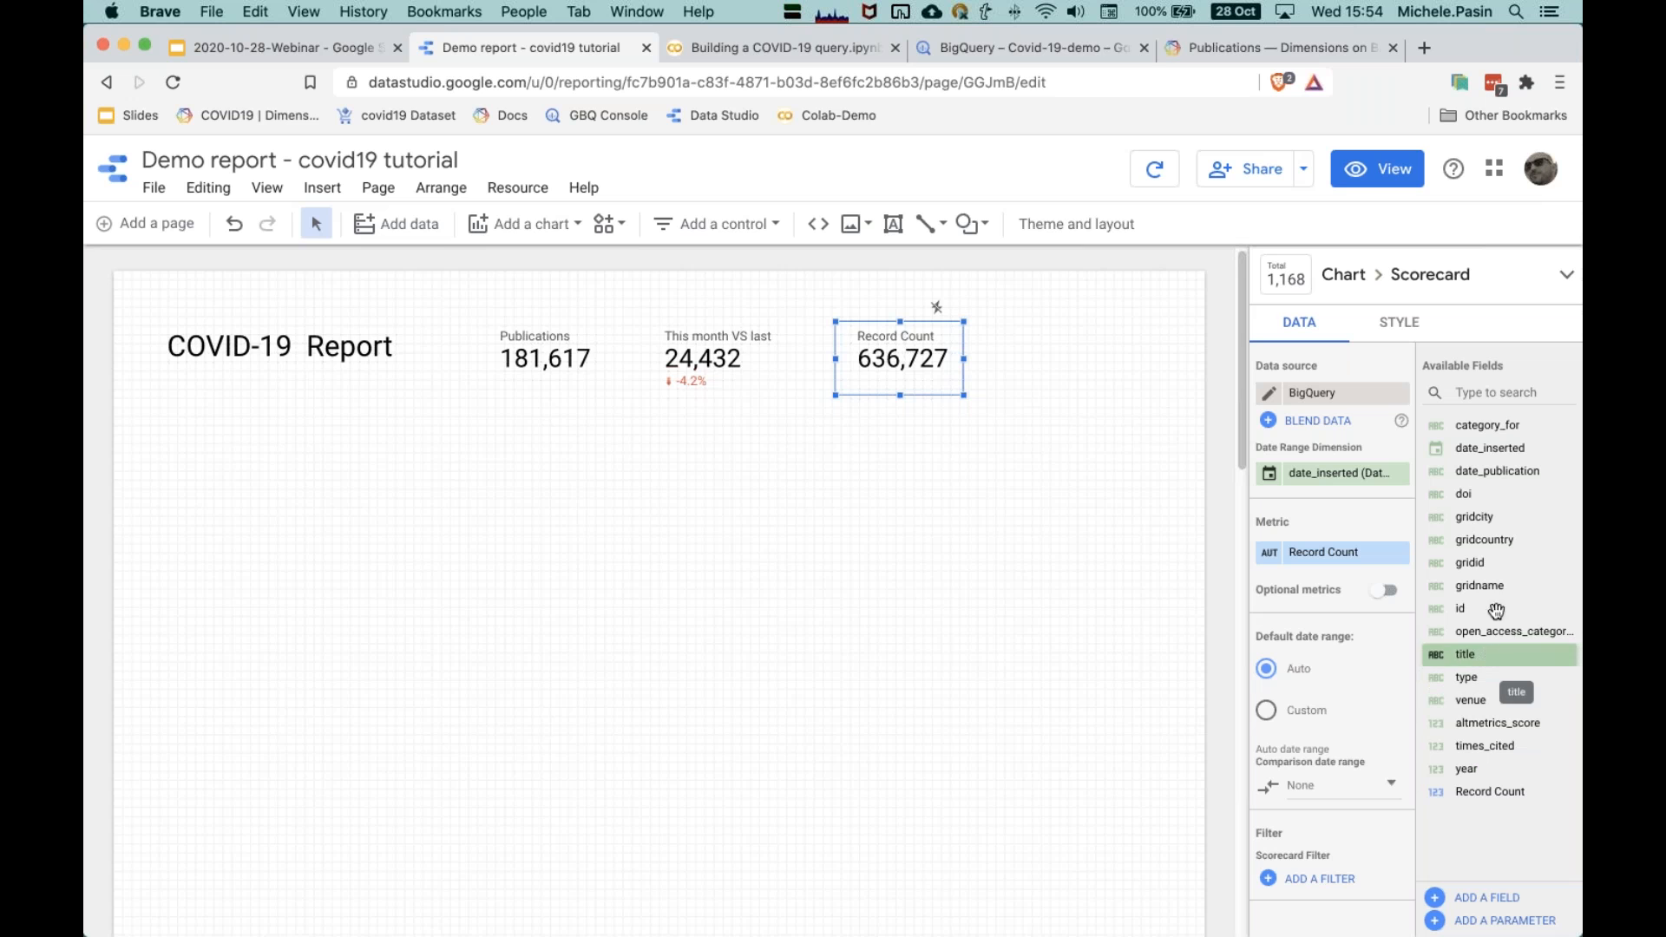
Step: Set the third scorecard's metric to gridname with distinct counting and name it Organizations
left_click_drag(1479, 585, 1354, 553)
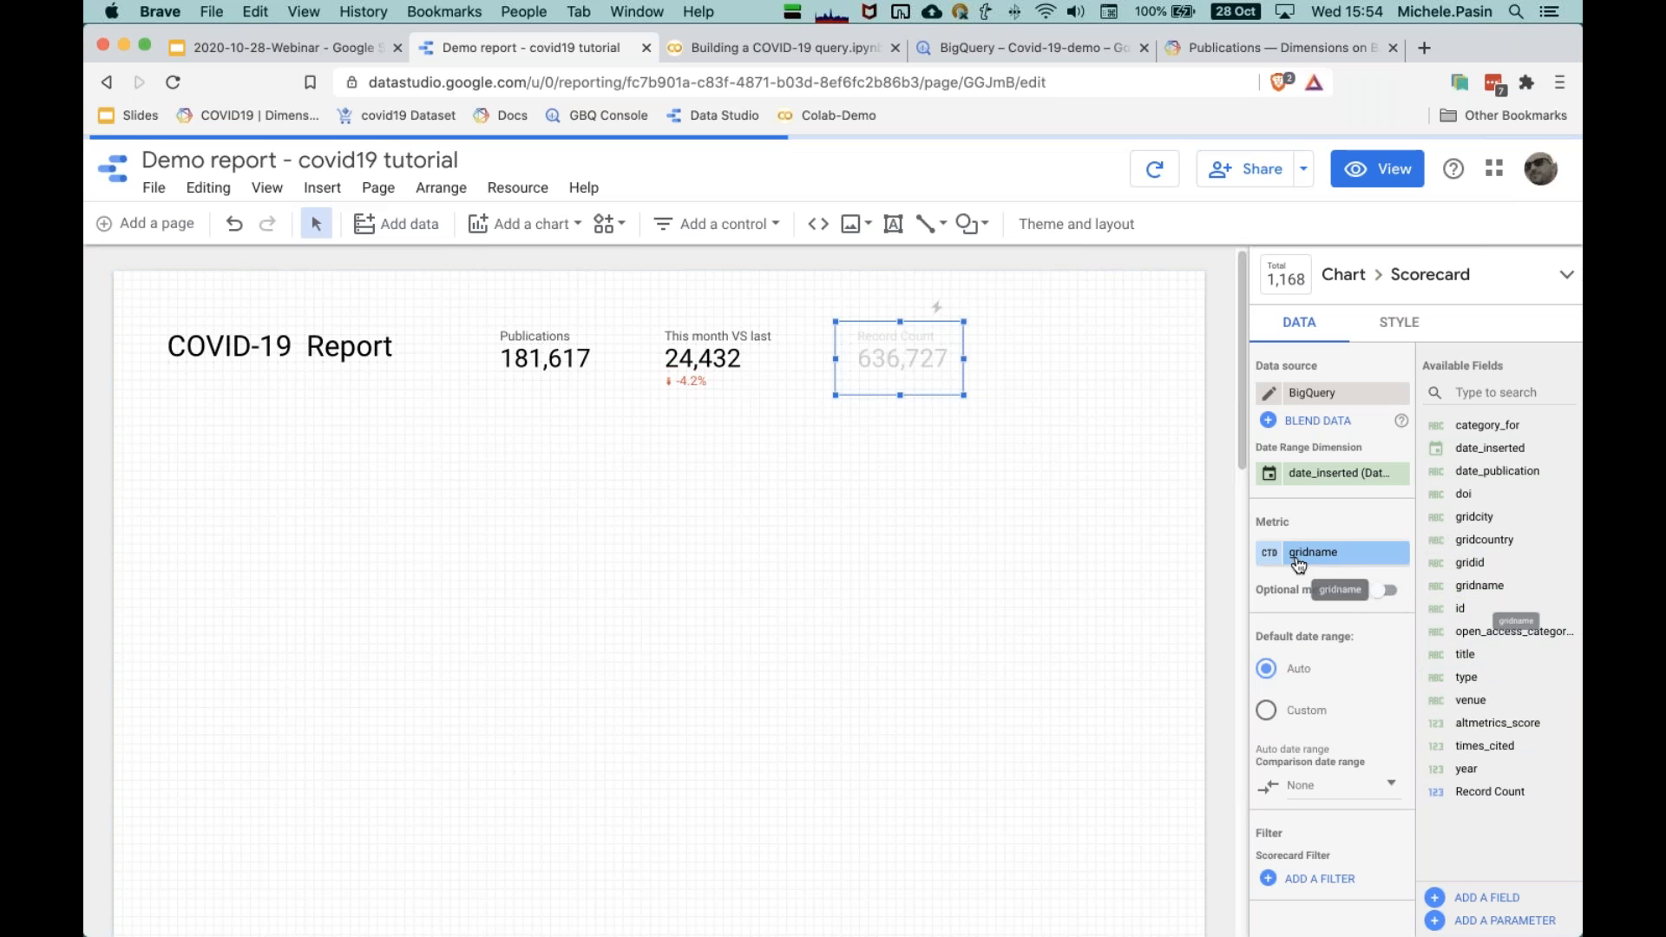
left_click(1269, 553)
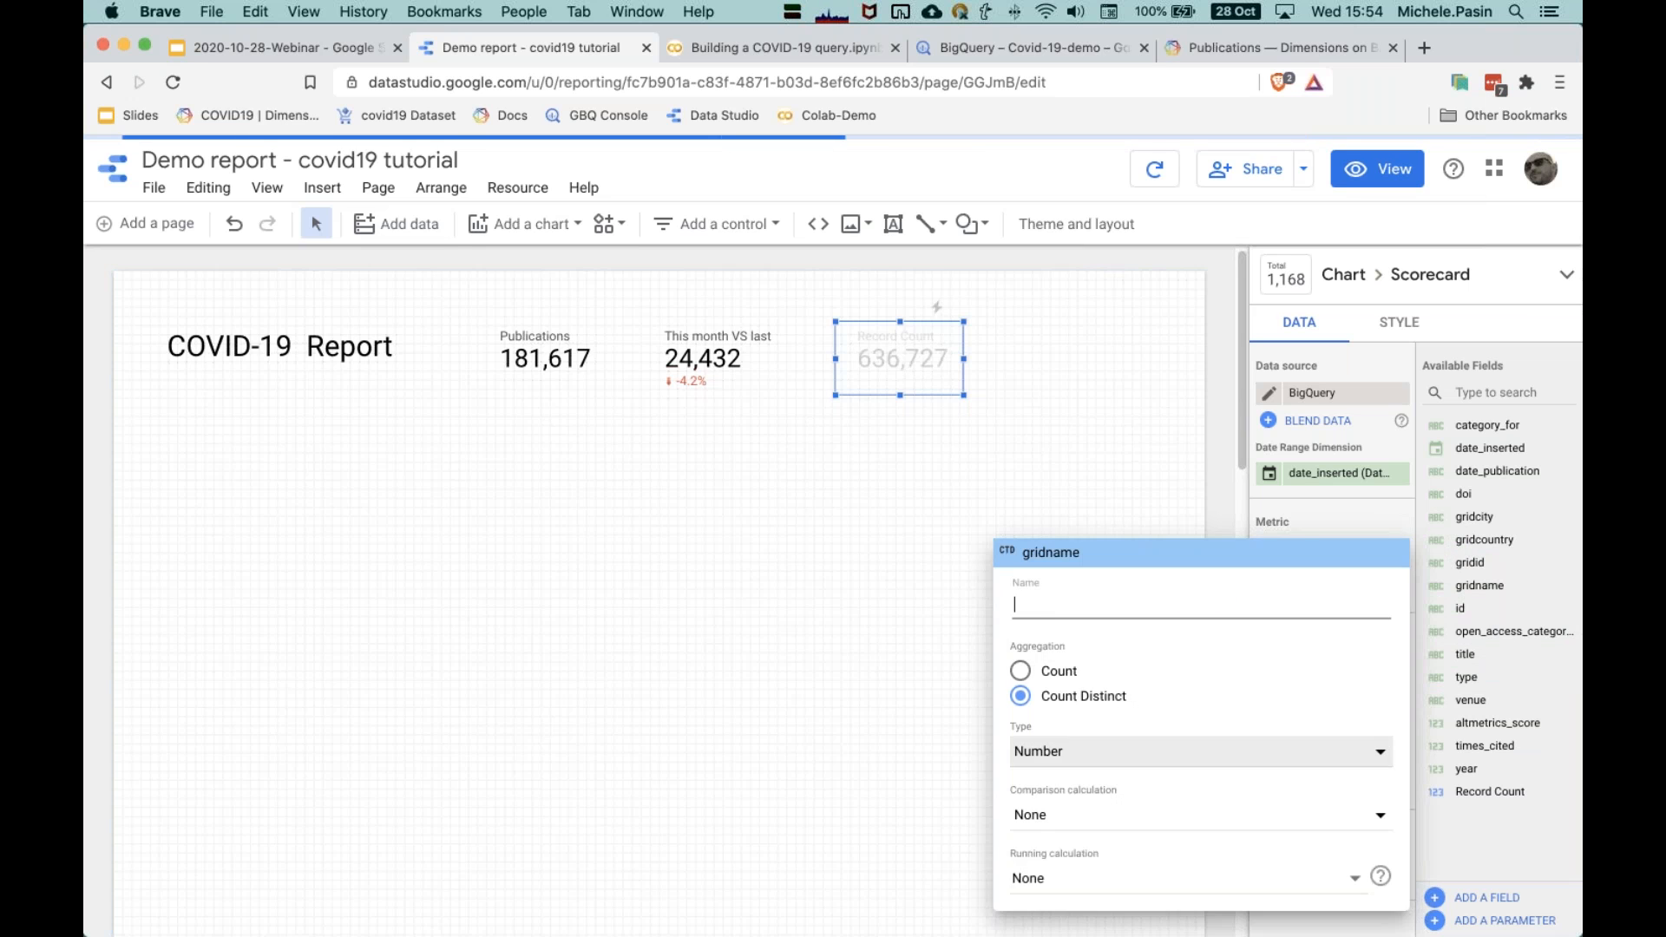
left_click(1250, 531)
left_click(1271, 554)
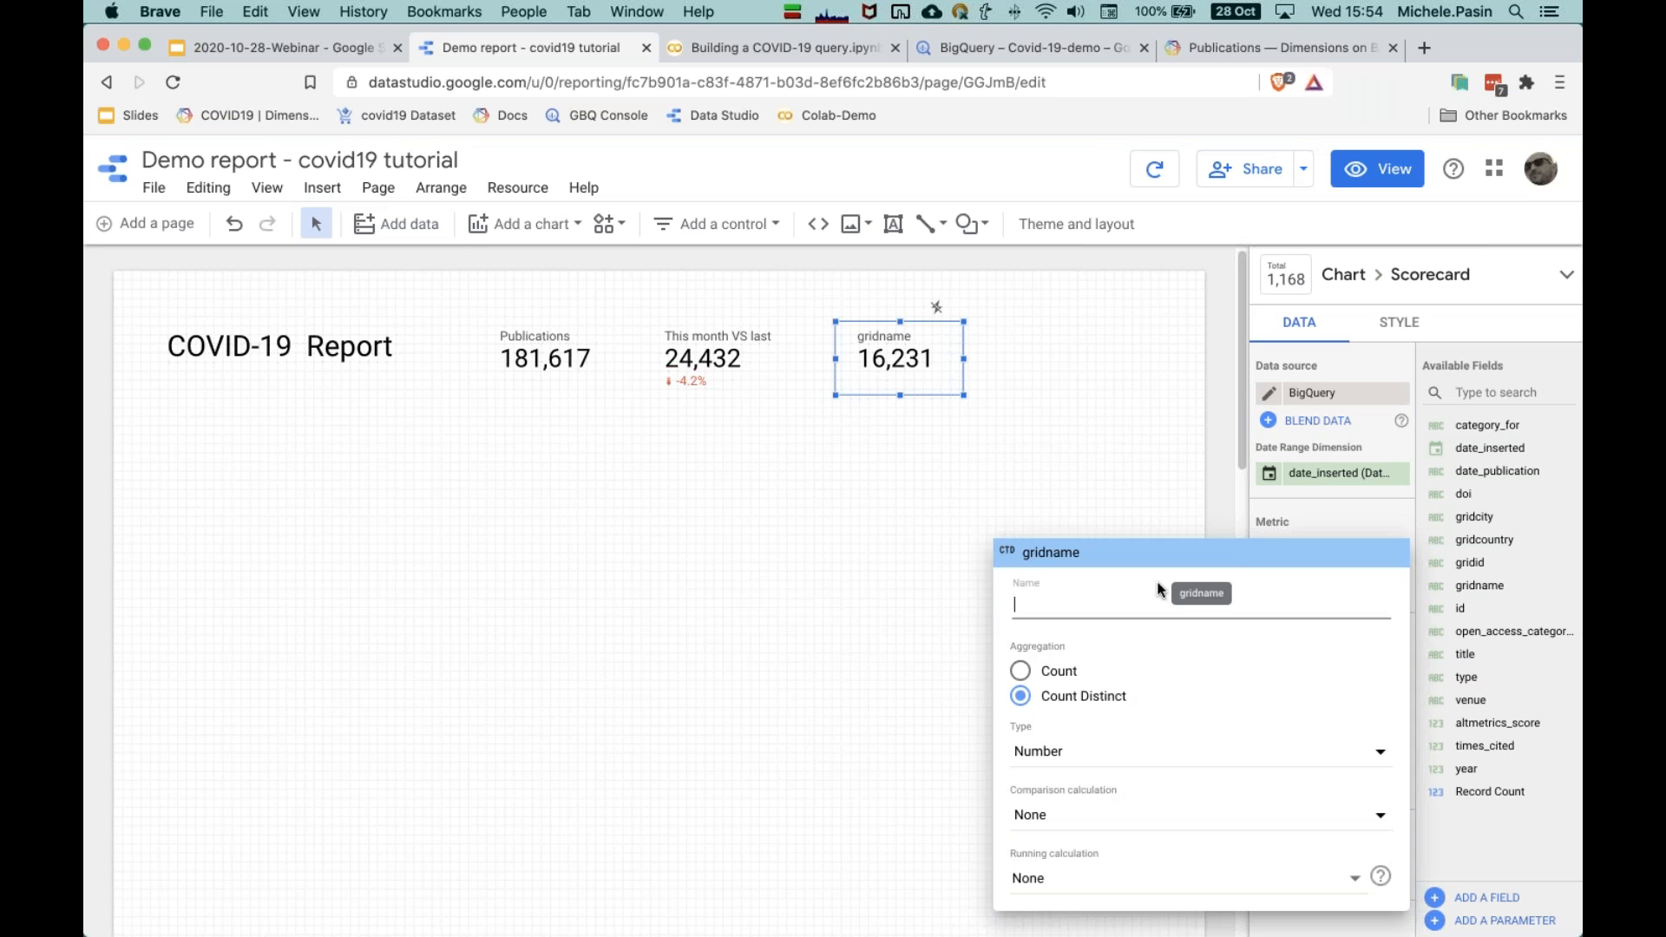
type("Organizations")
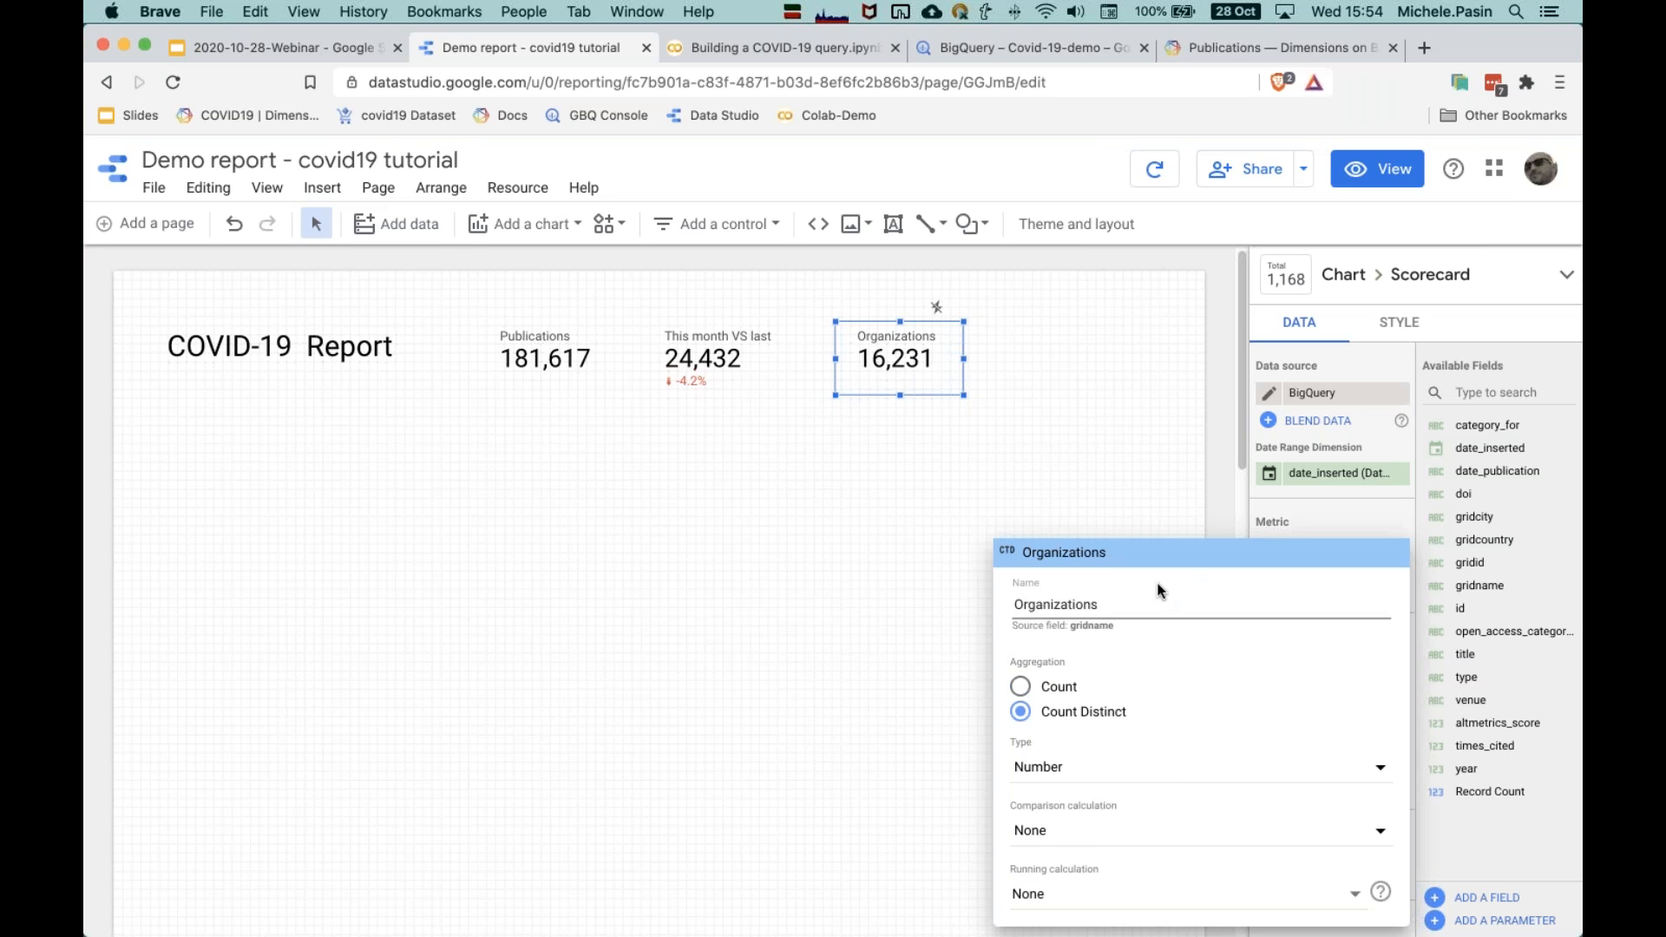
key("Return")
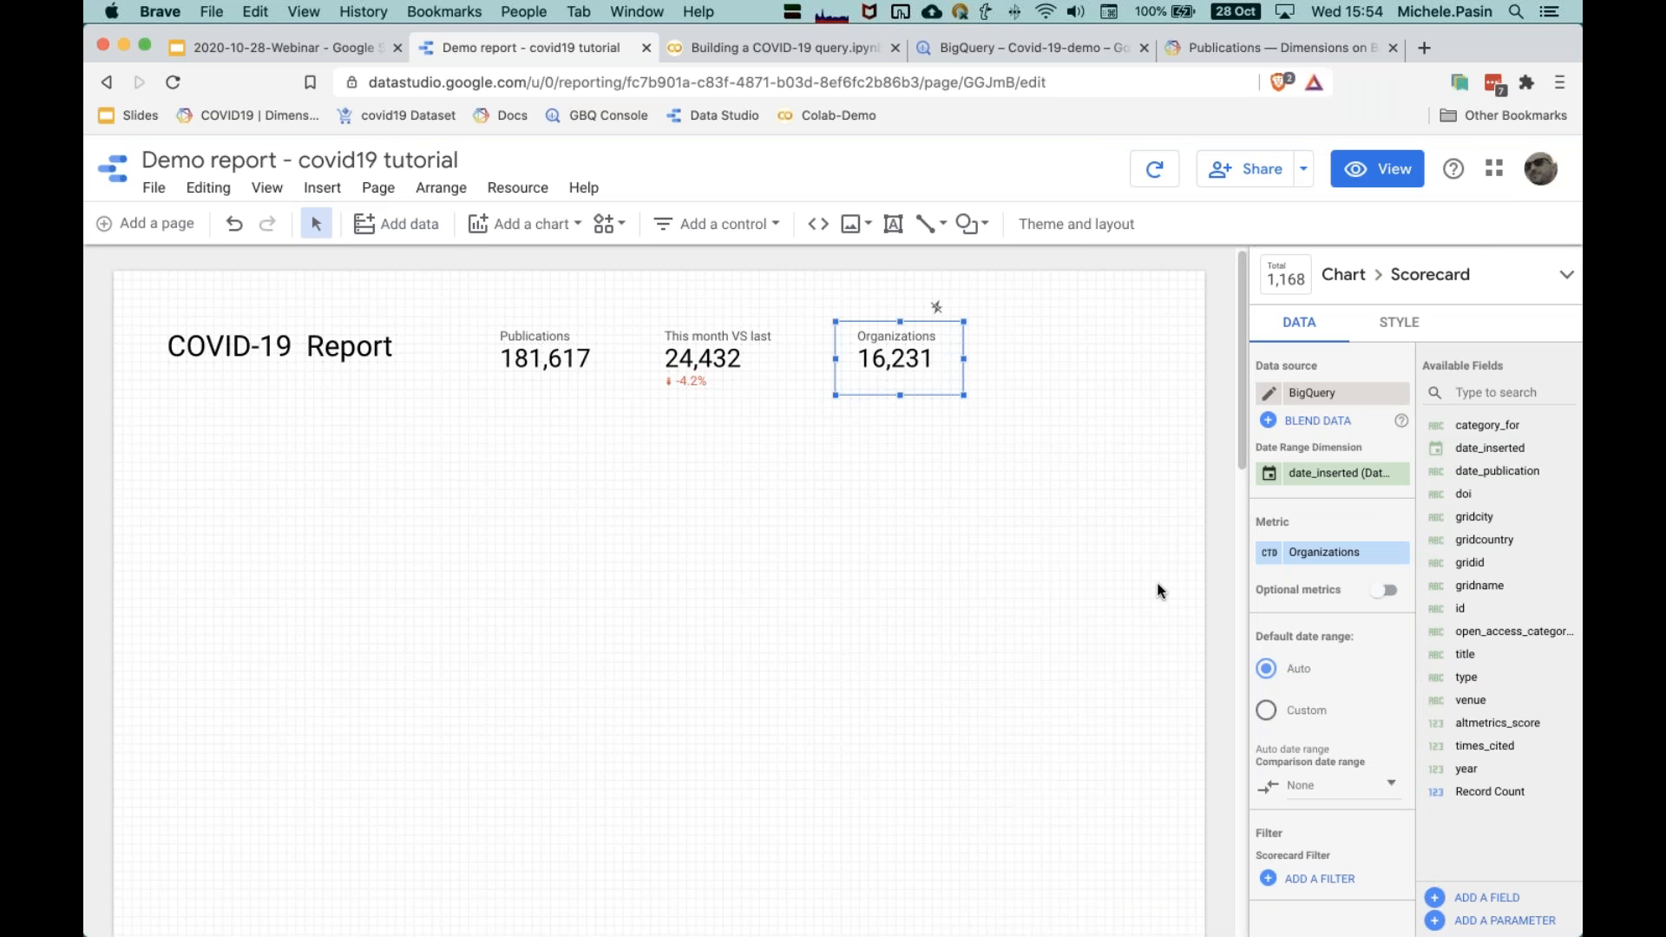
Step: Insert a fourth Total scorecard beside the Organizations scorecard, aligned with the row and evenly spaced
left_click(1017, 359)
left_click(565, 227)
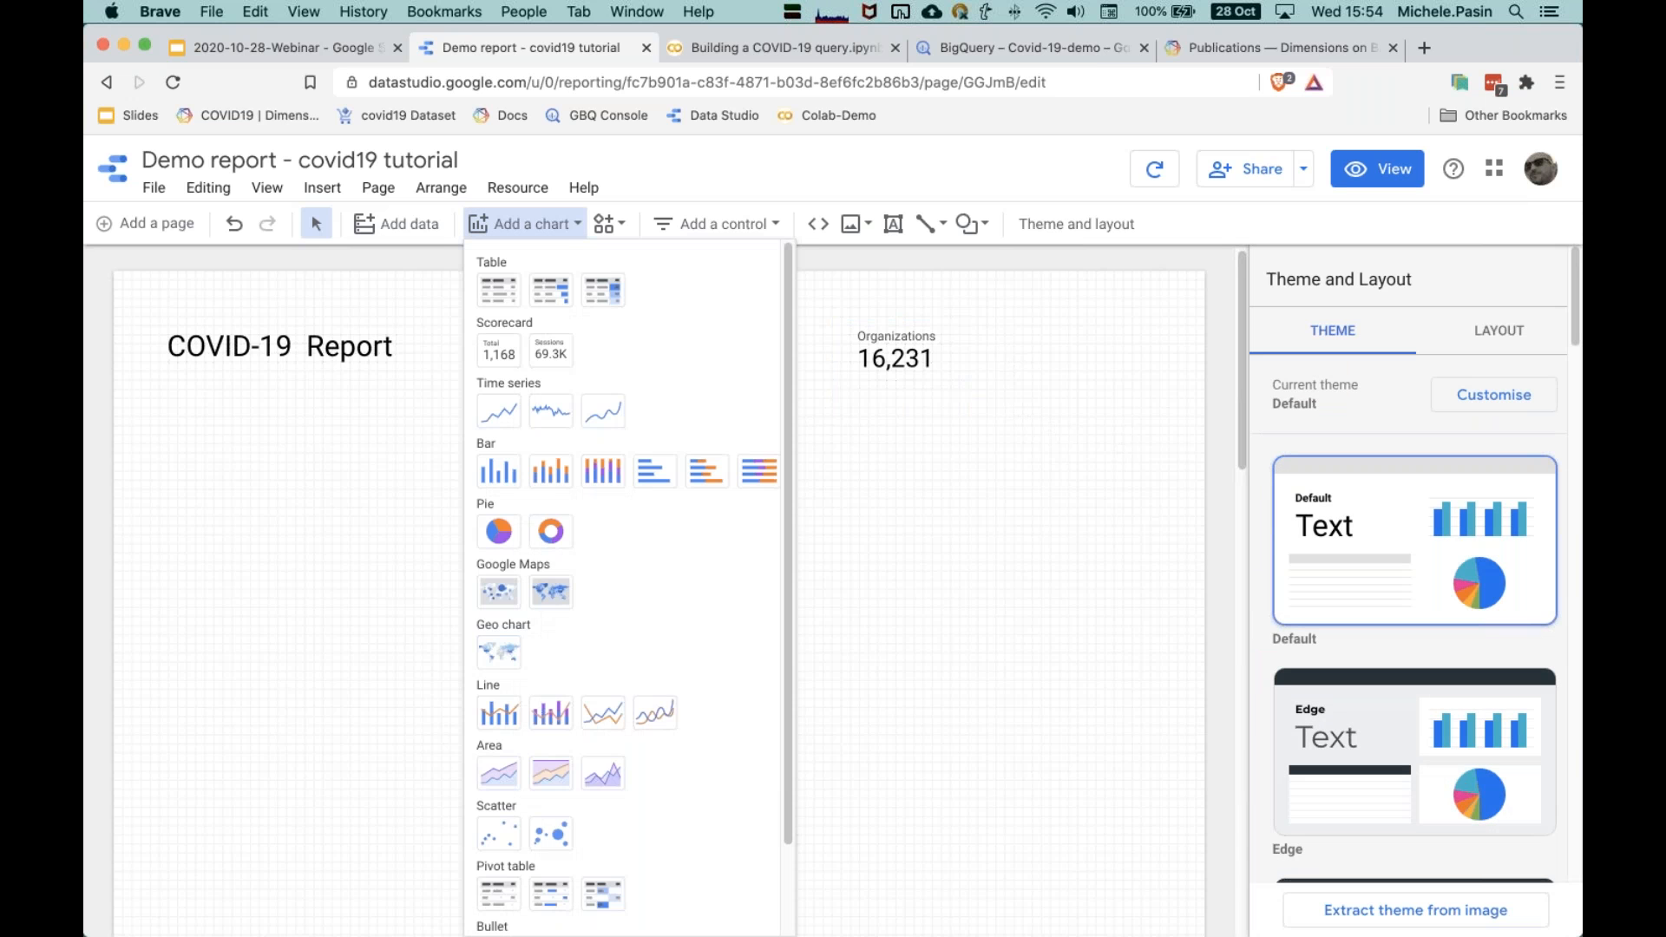
left_click(494, 352)
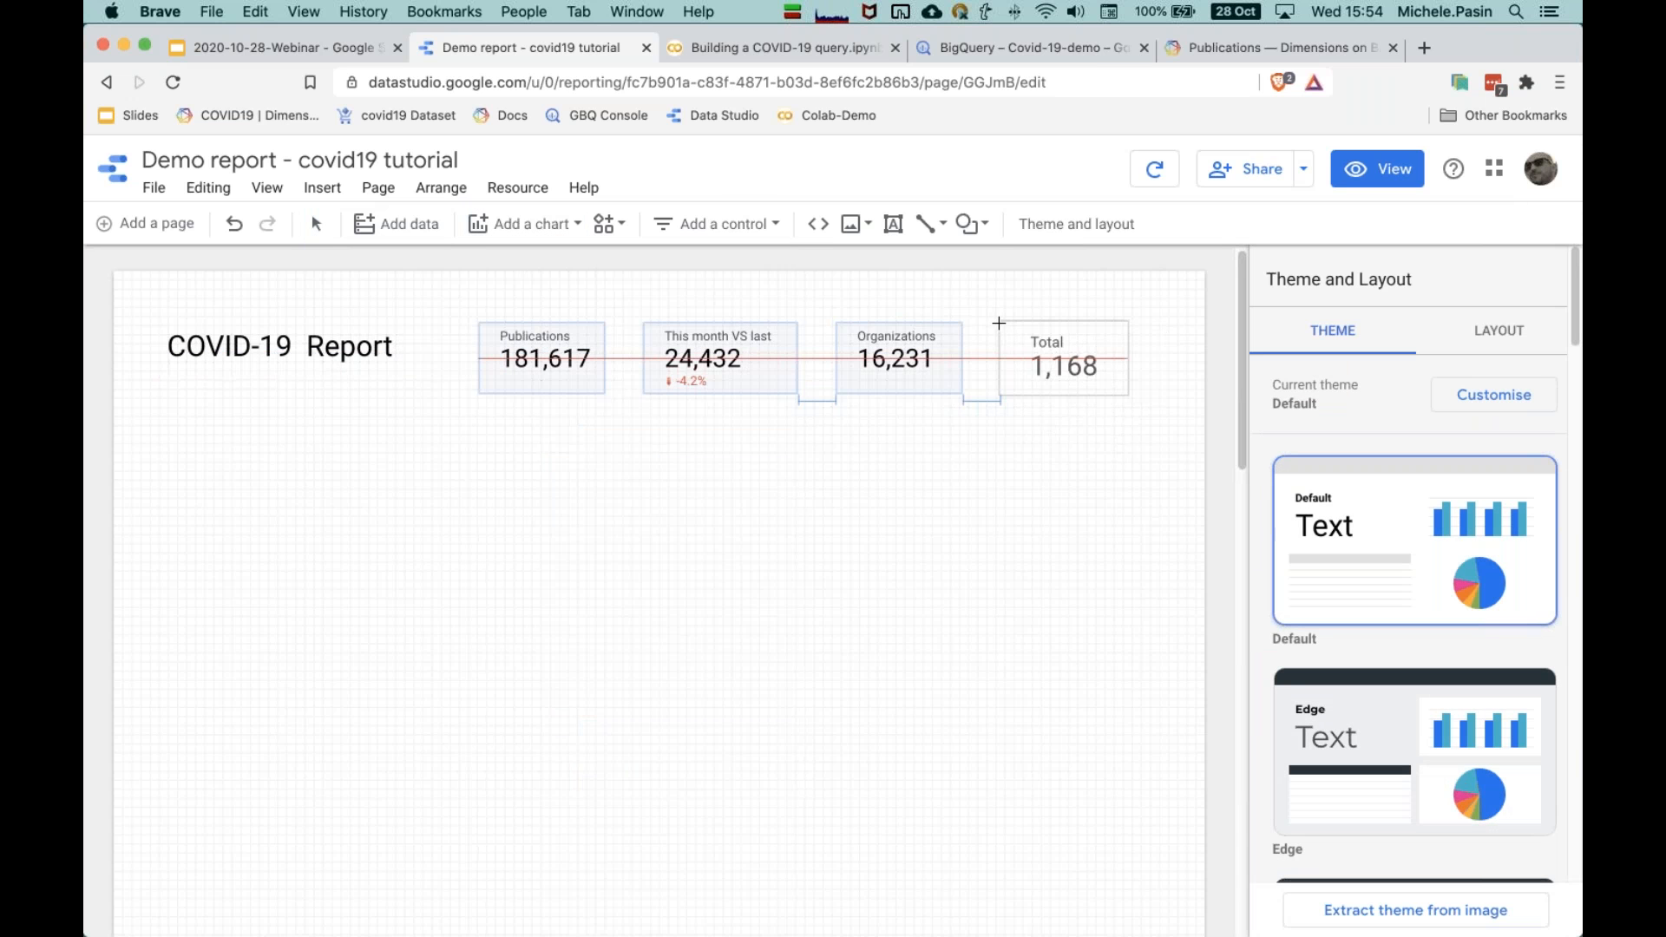
left_click(998, 322)
Step: Set the fourth scorecard's metric to gridcountry and name it Countries
left_click_drag(1479, 585, 1532, 643)
left_click_drag(1494, 539, 1331, 552)
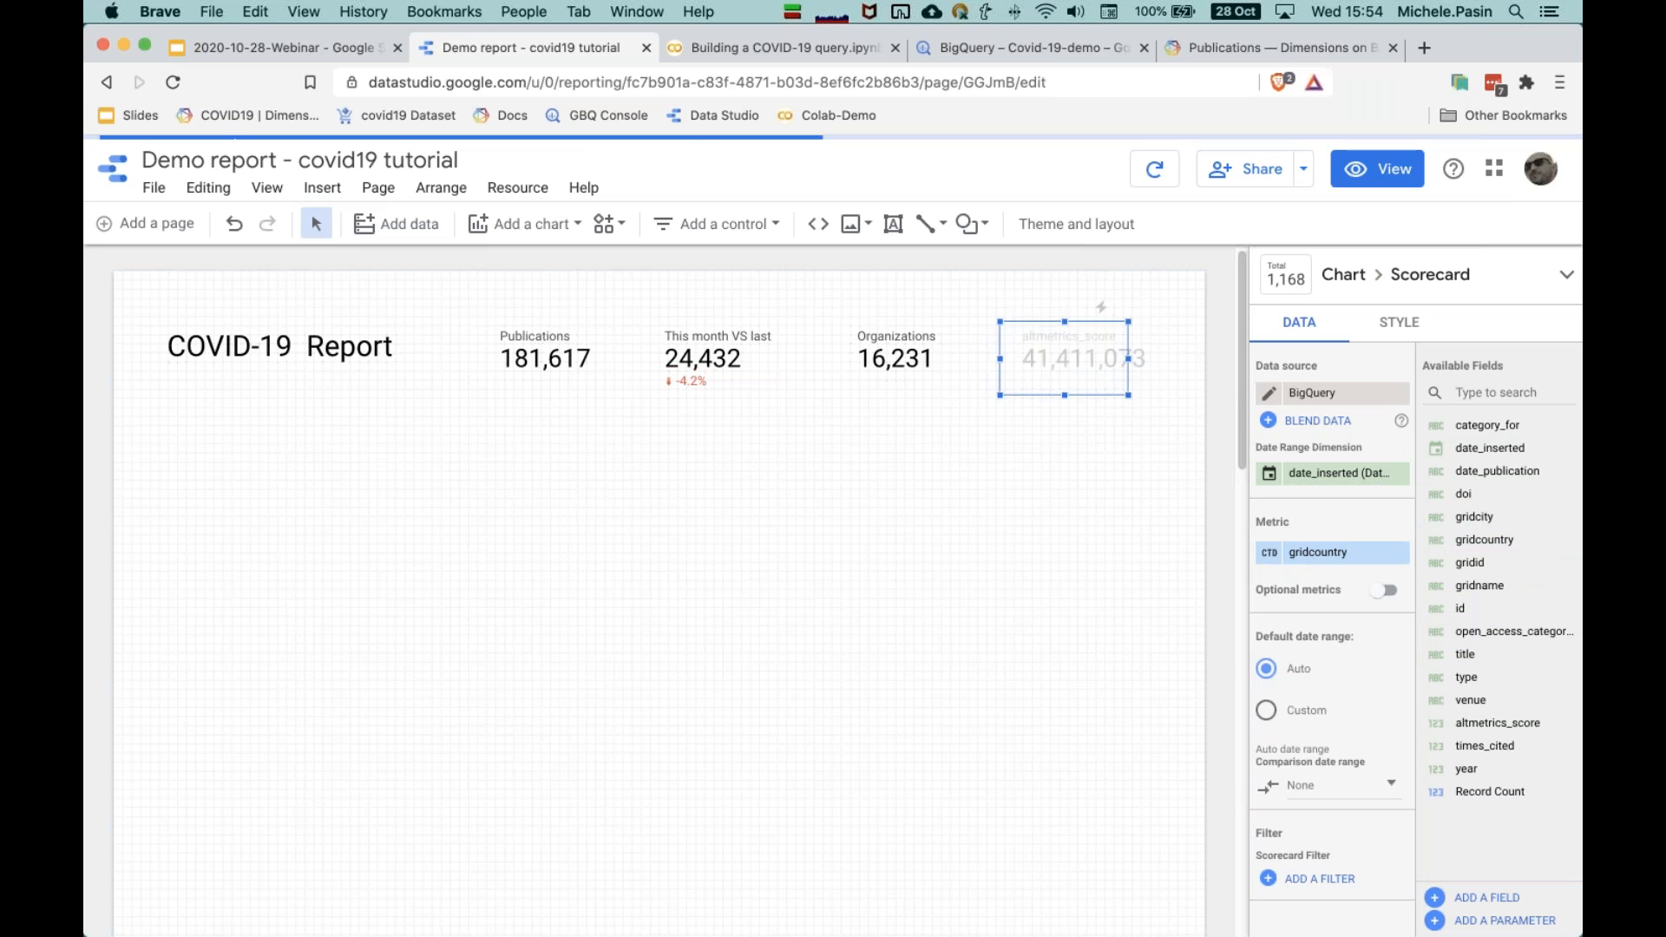
left_click(1331, 552)
type("Countries")
key("Return")
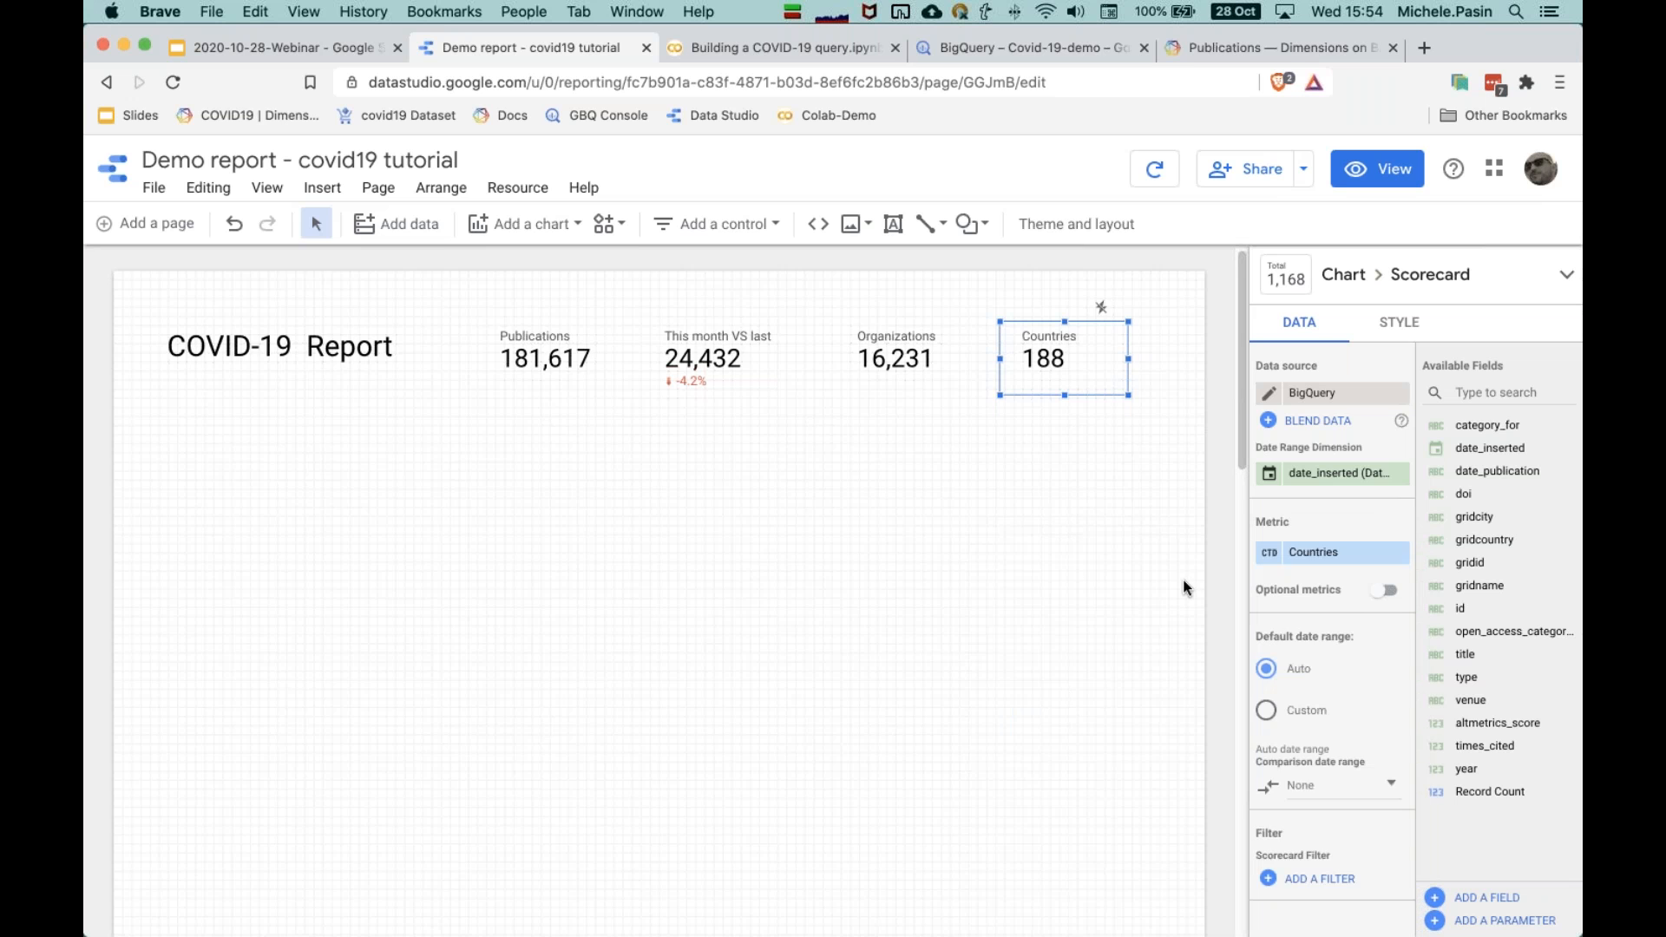
left_click(1114, 588)
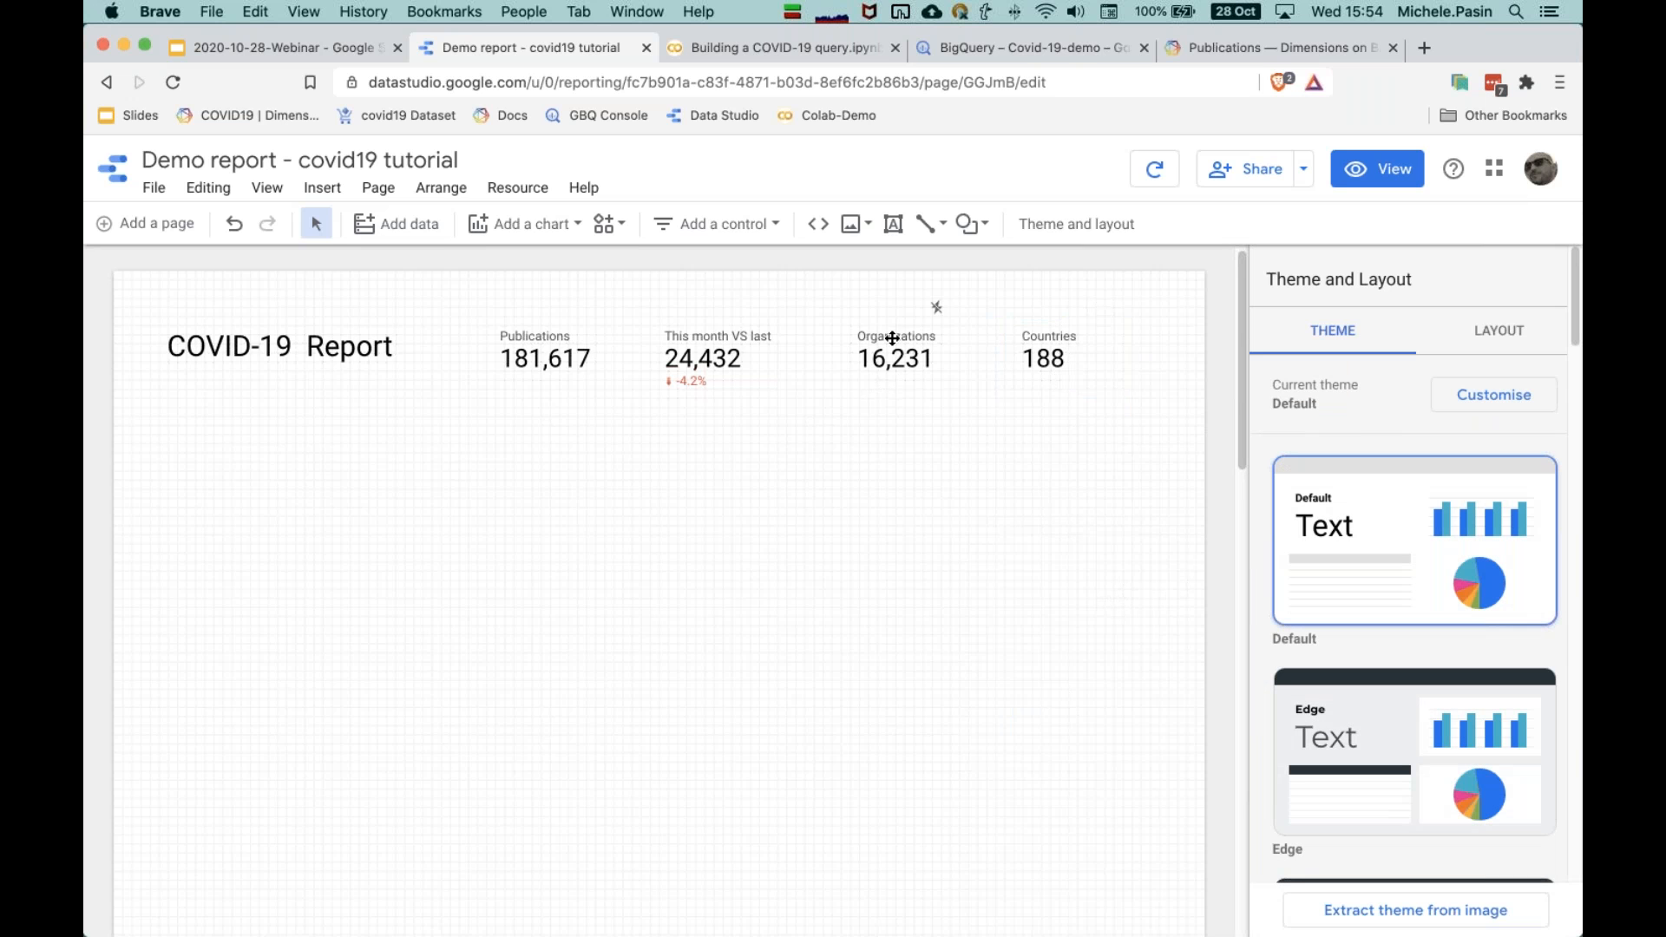
Step: Increase the "COVID-19 Report" title's font size to 36px and nudge the title slightly into line with the scorecards
scroll(375, 598, "down", 1)
left_click(299, 357)
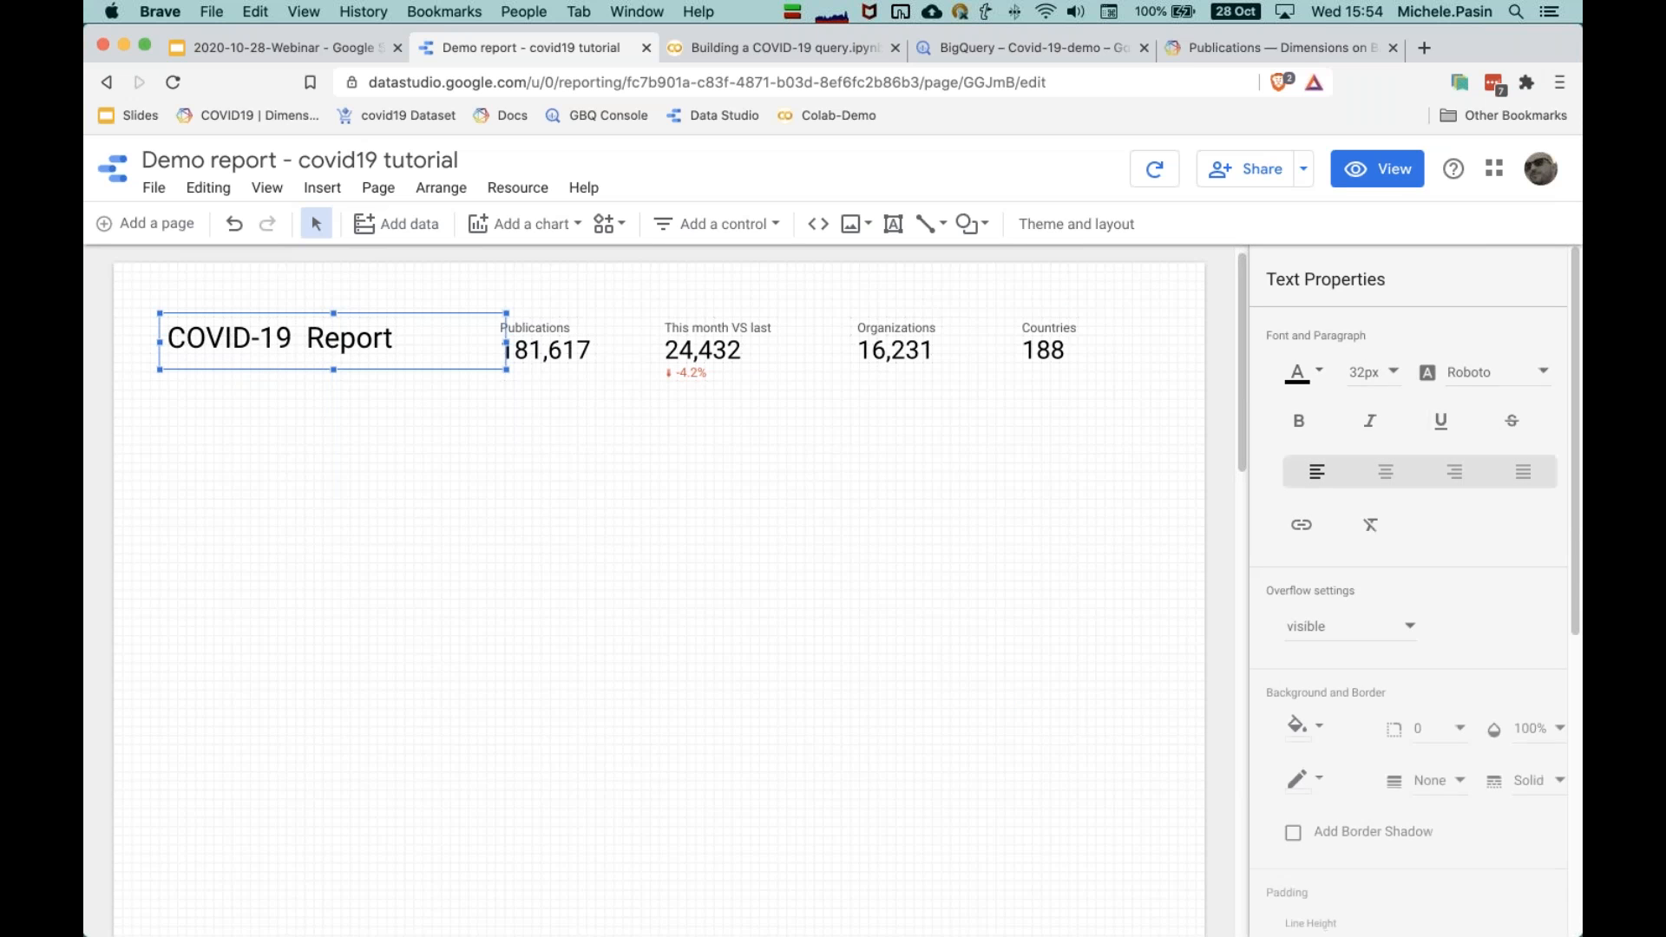
left_click(1375, 371)
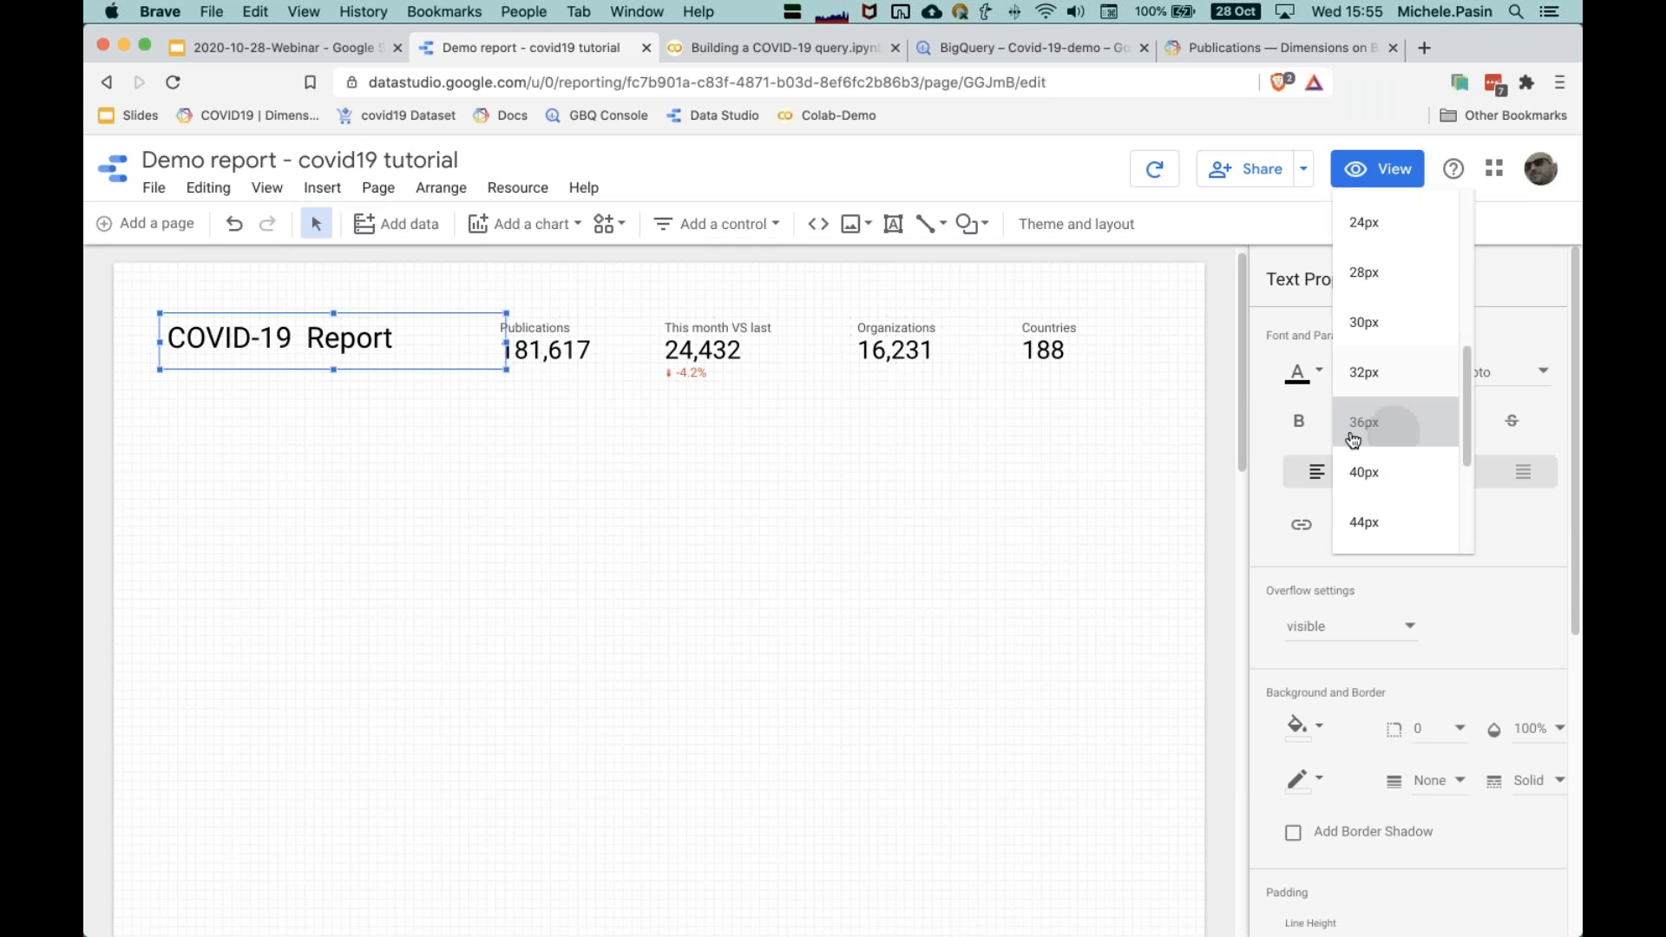
left_click(1352, 423)
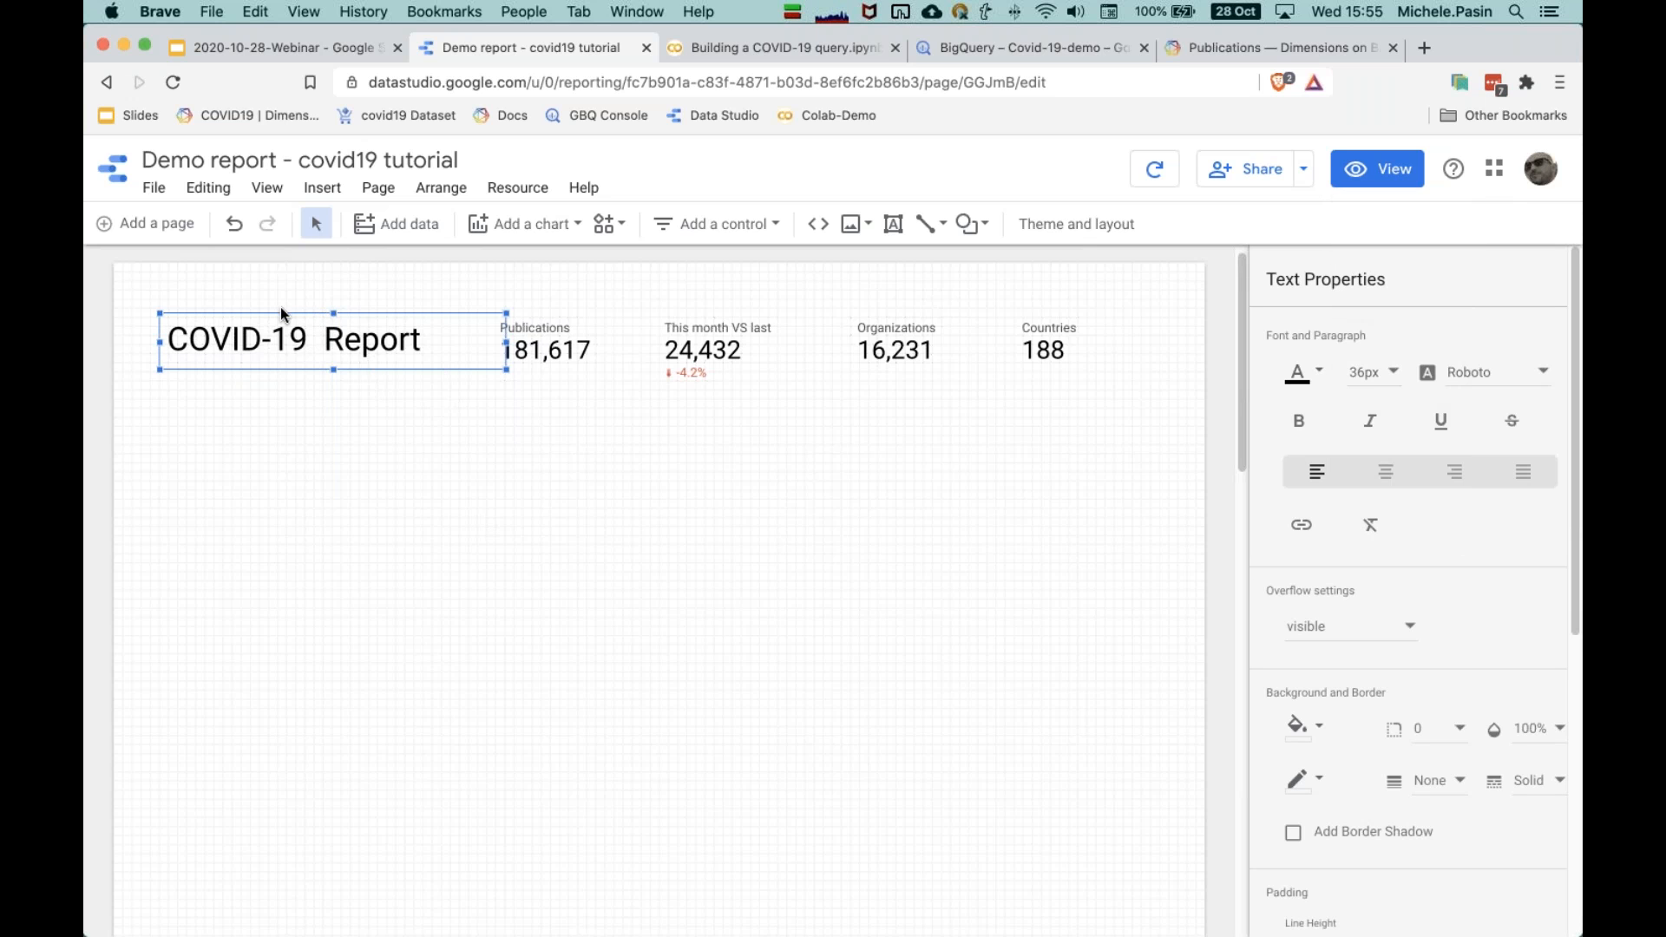
left_click_drag(281, 314, 278, 321)
left_click(576, 529)
scroll(576, 529, "down", 6)
scroll(576, 529, "up", 8)
scroll(589, 541, "down", 6)
scroll(589, 541, "up", 6)
scroll(588, 545, "down", 5)
scroll(589, 544, "up", 5)
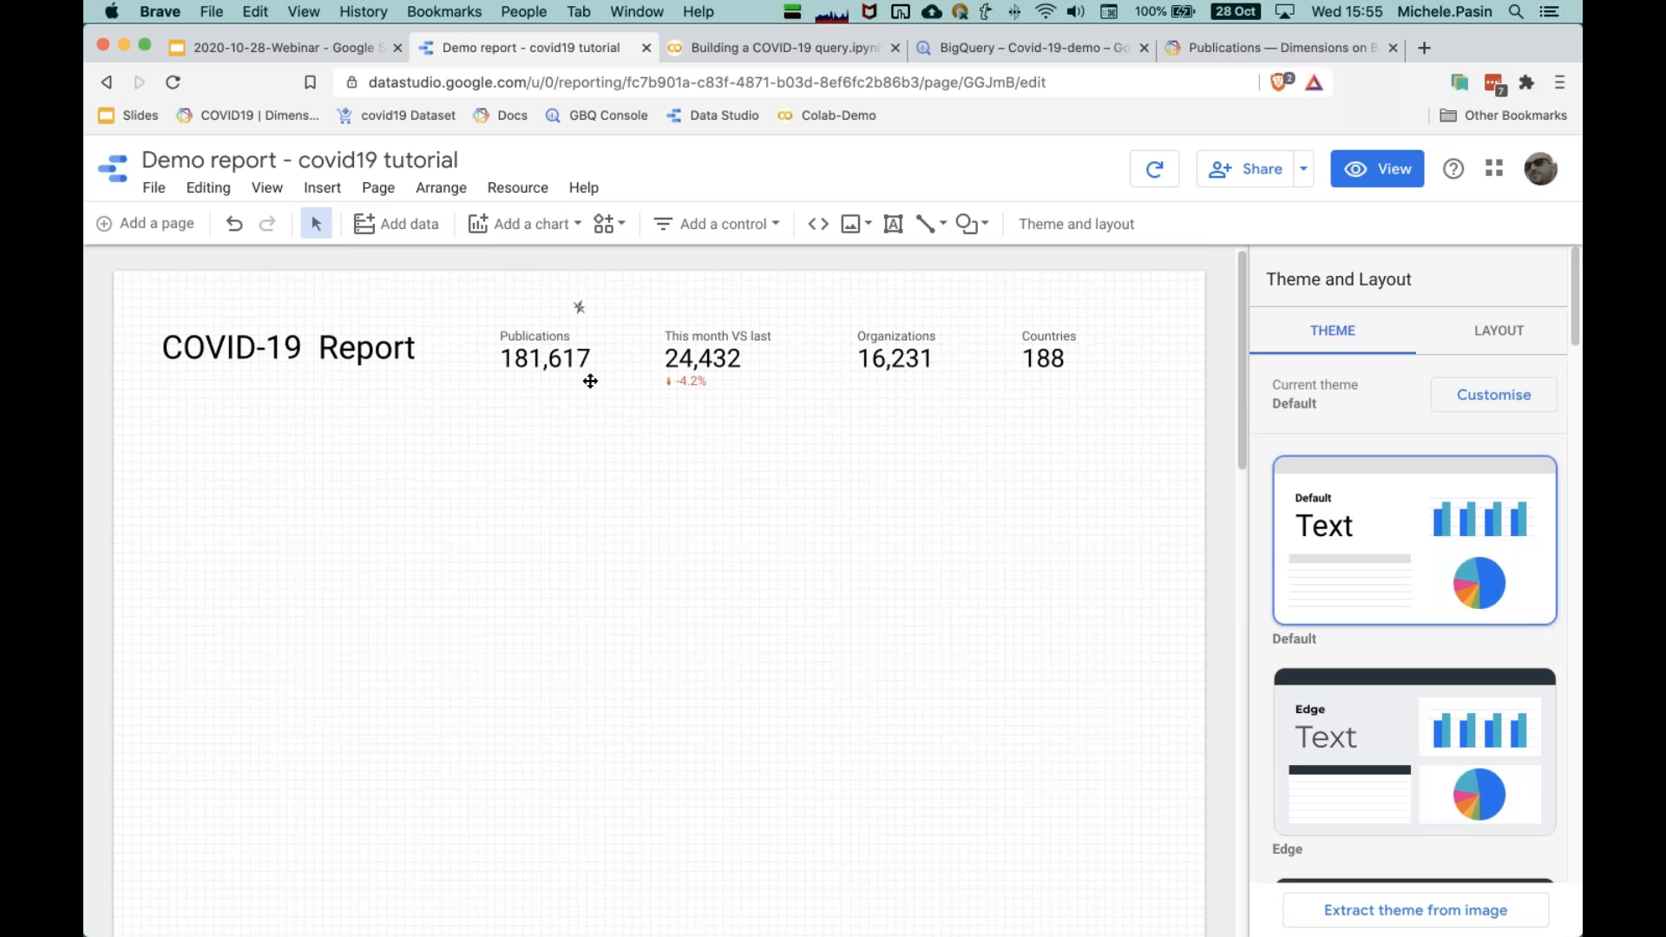
Step: Insert a time series chart below the title, stretch it across the width of the scorecard row, and reduce its height
left_click(565, 227)
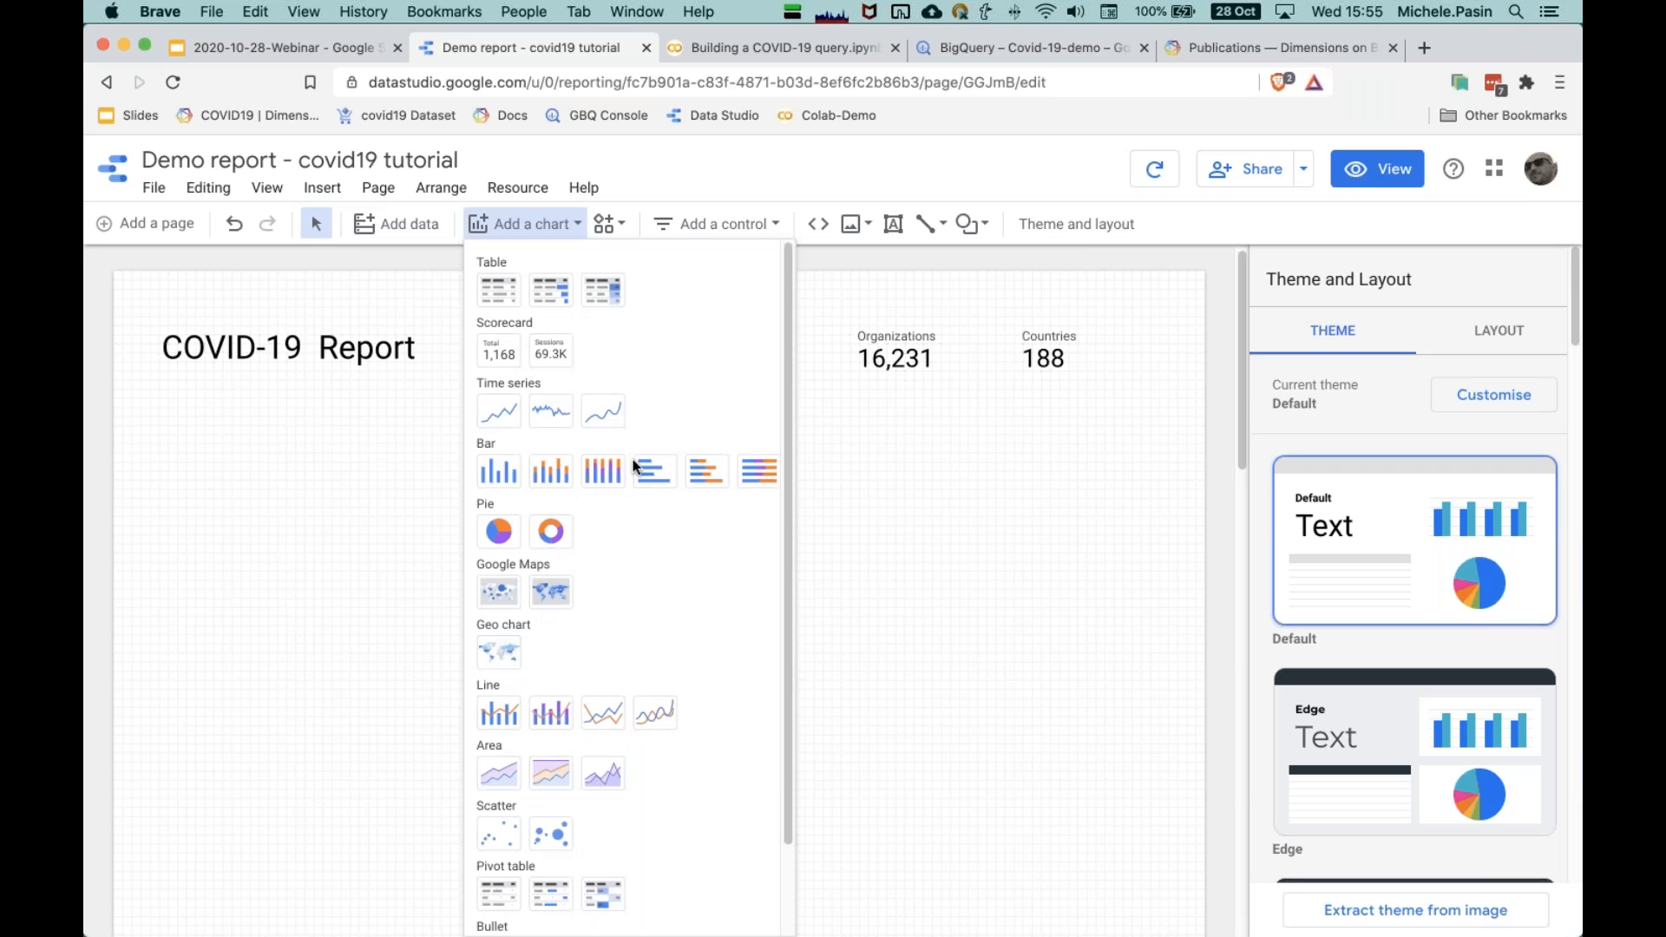
left_click(500, 419)
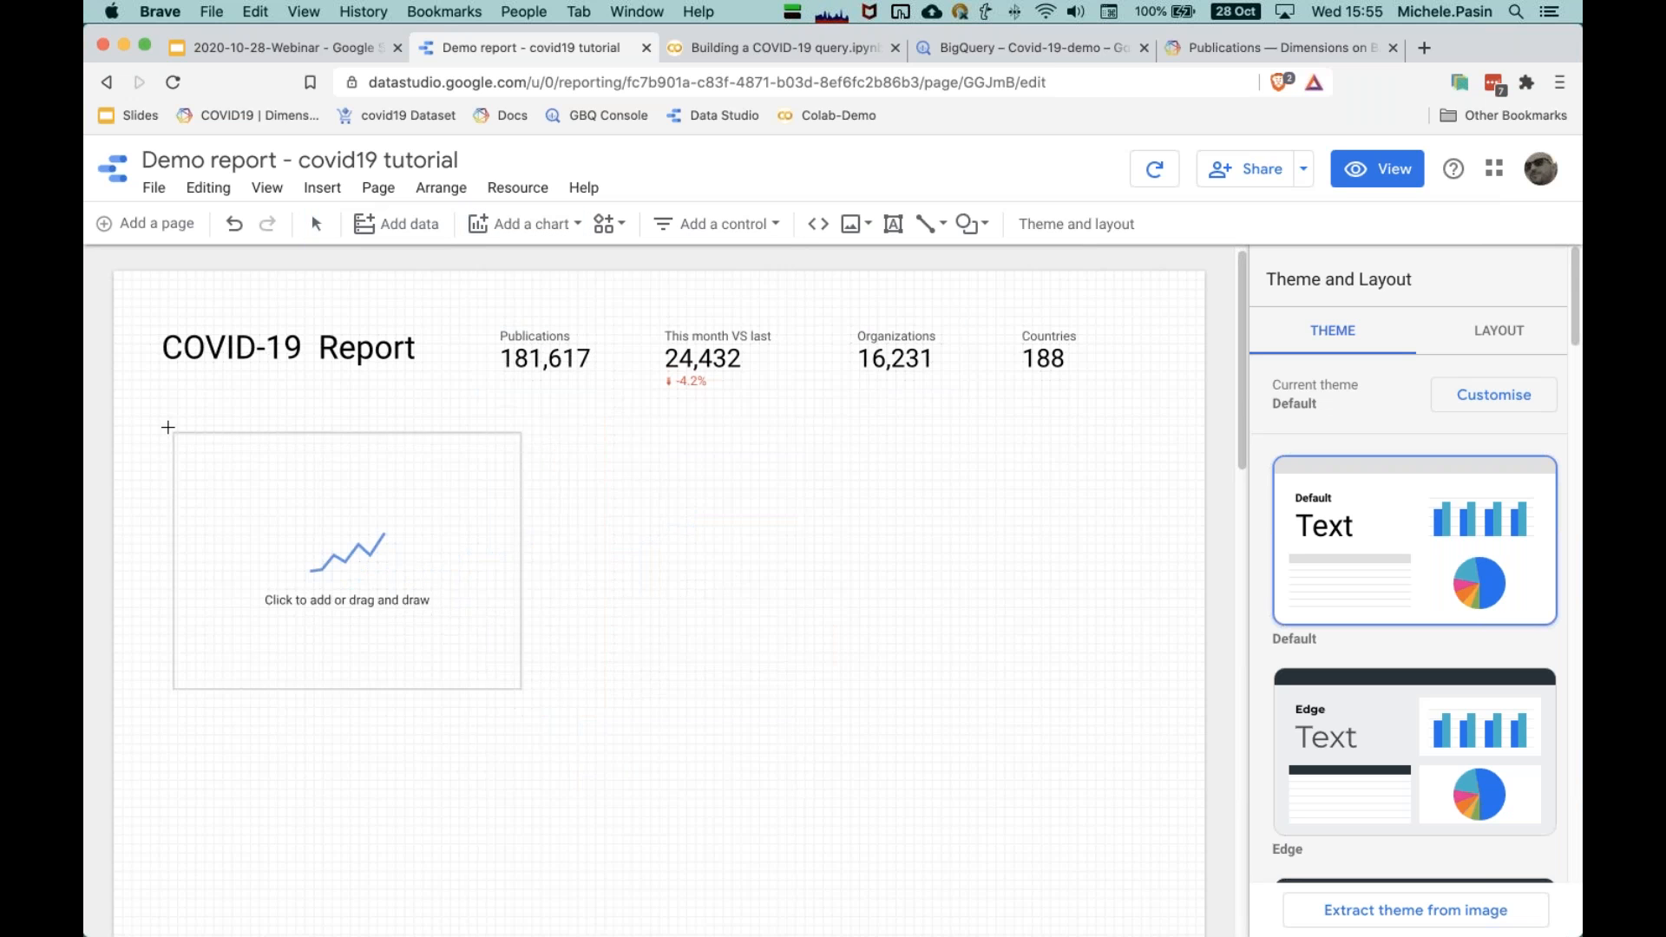
left_click(166, 416)
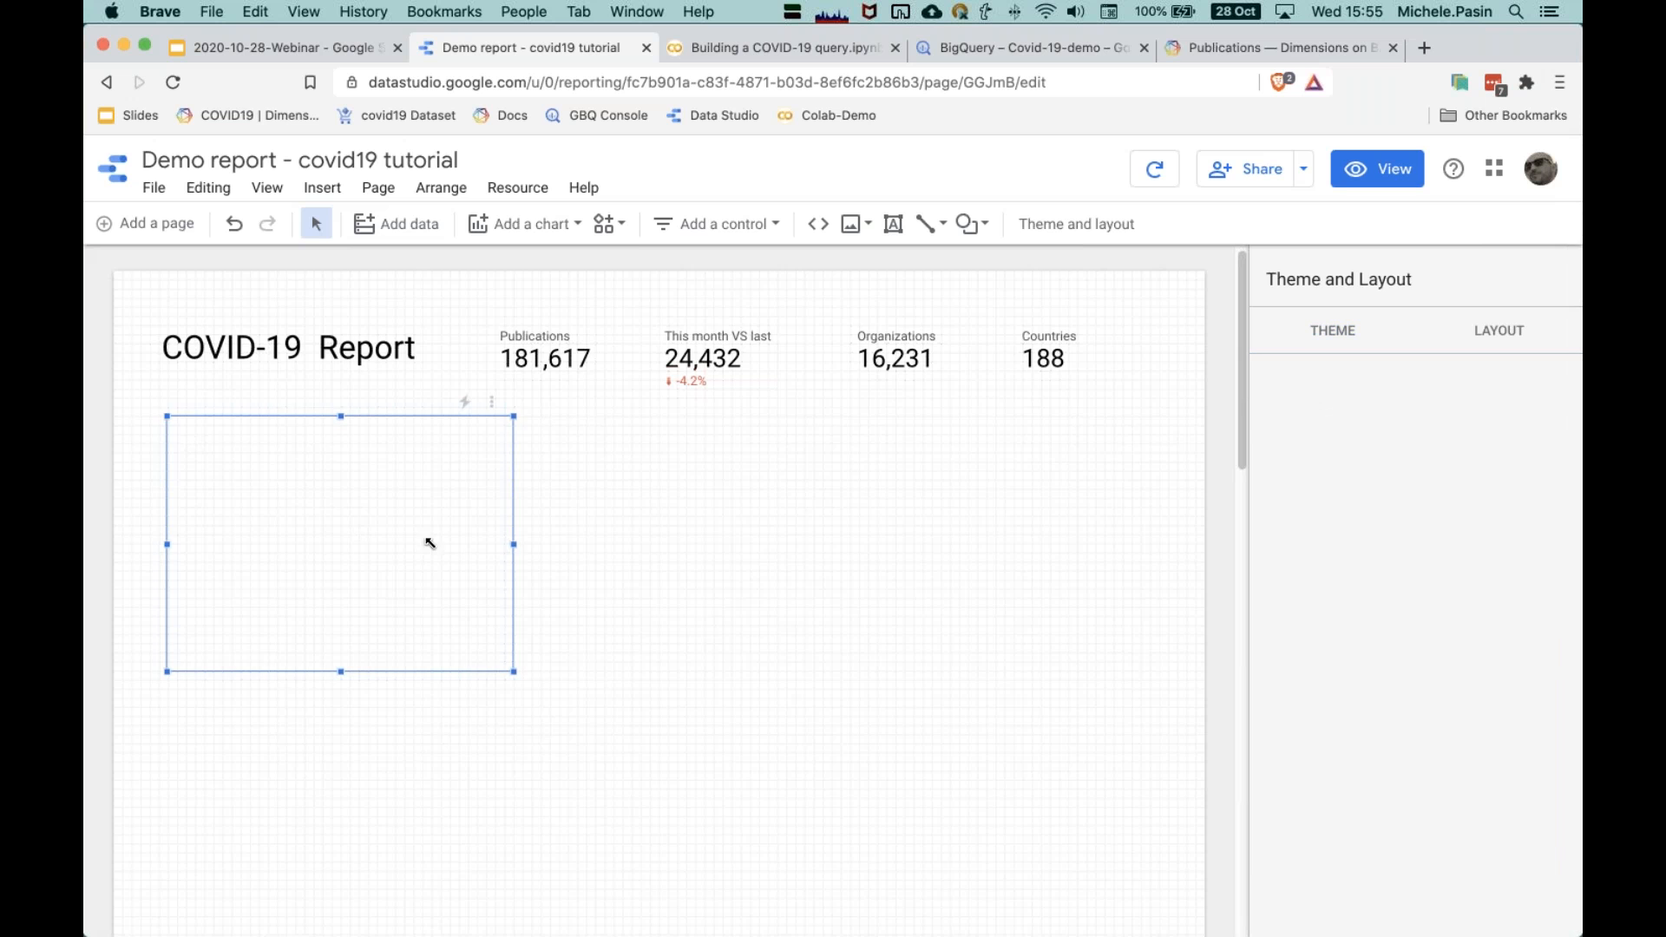
left_click_drag(760, 562, 1128, 591)
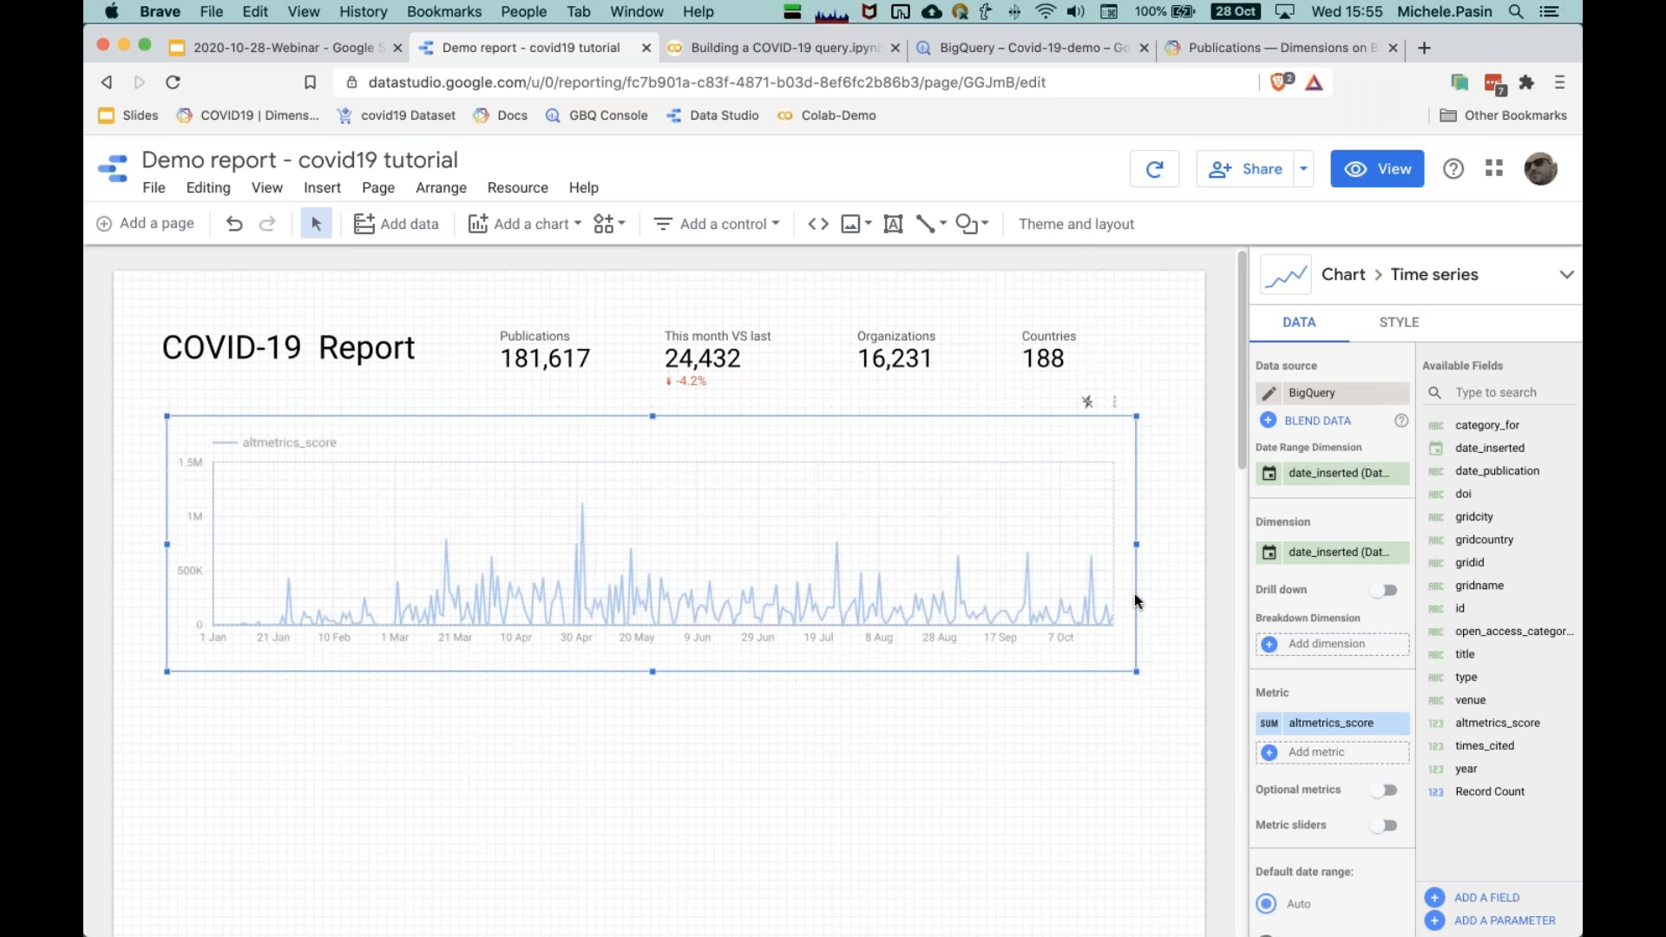
left_click_drag(654, 672, 658, 627)
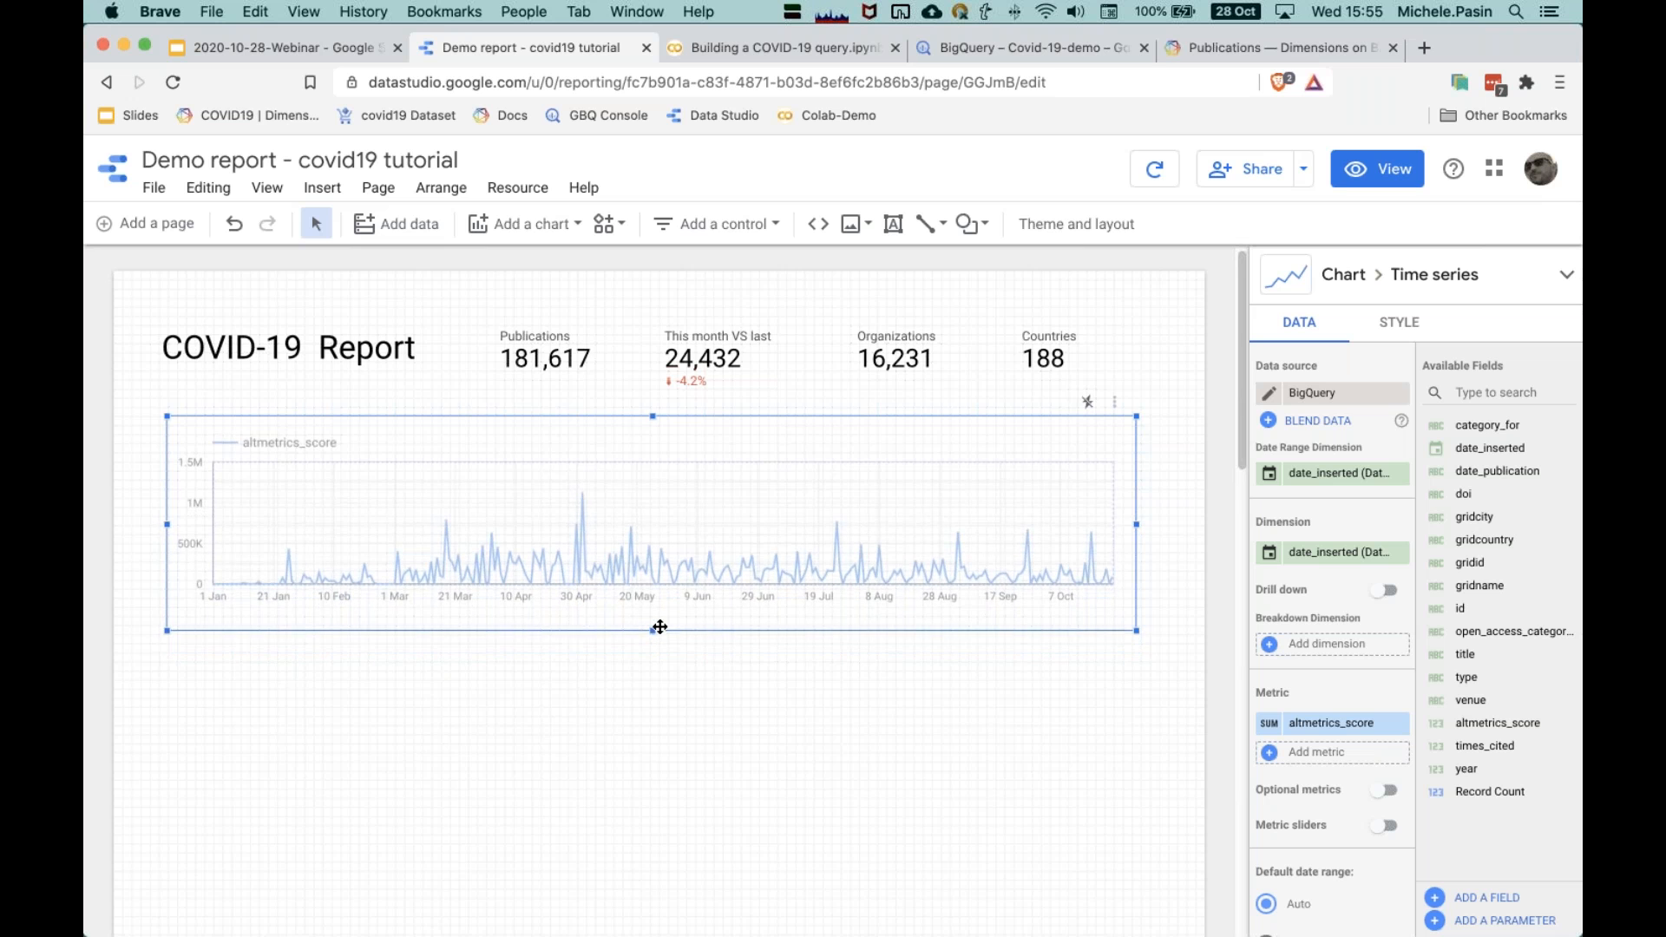
left_click(662, 692)
Step: Replace the time series chart's altmetrics_score metric with a distinct count of id
left_click(887, 608)
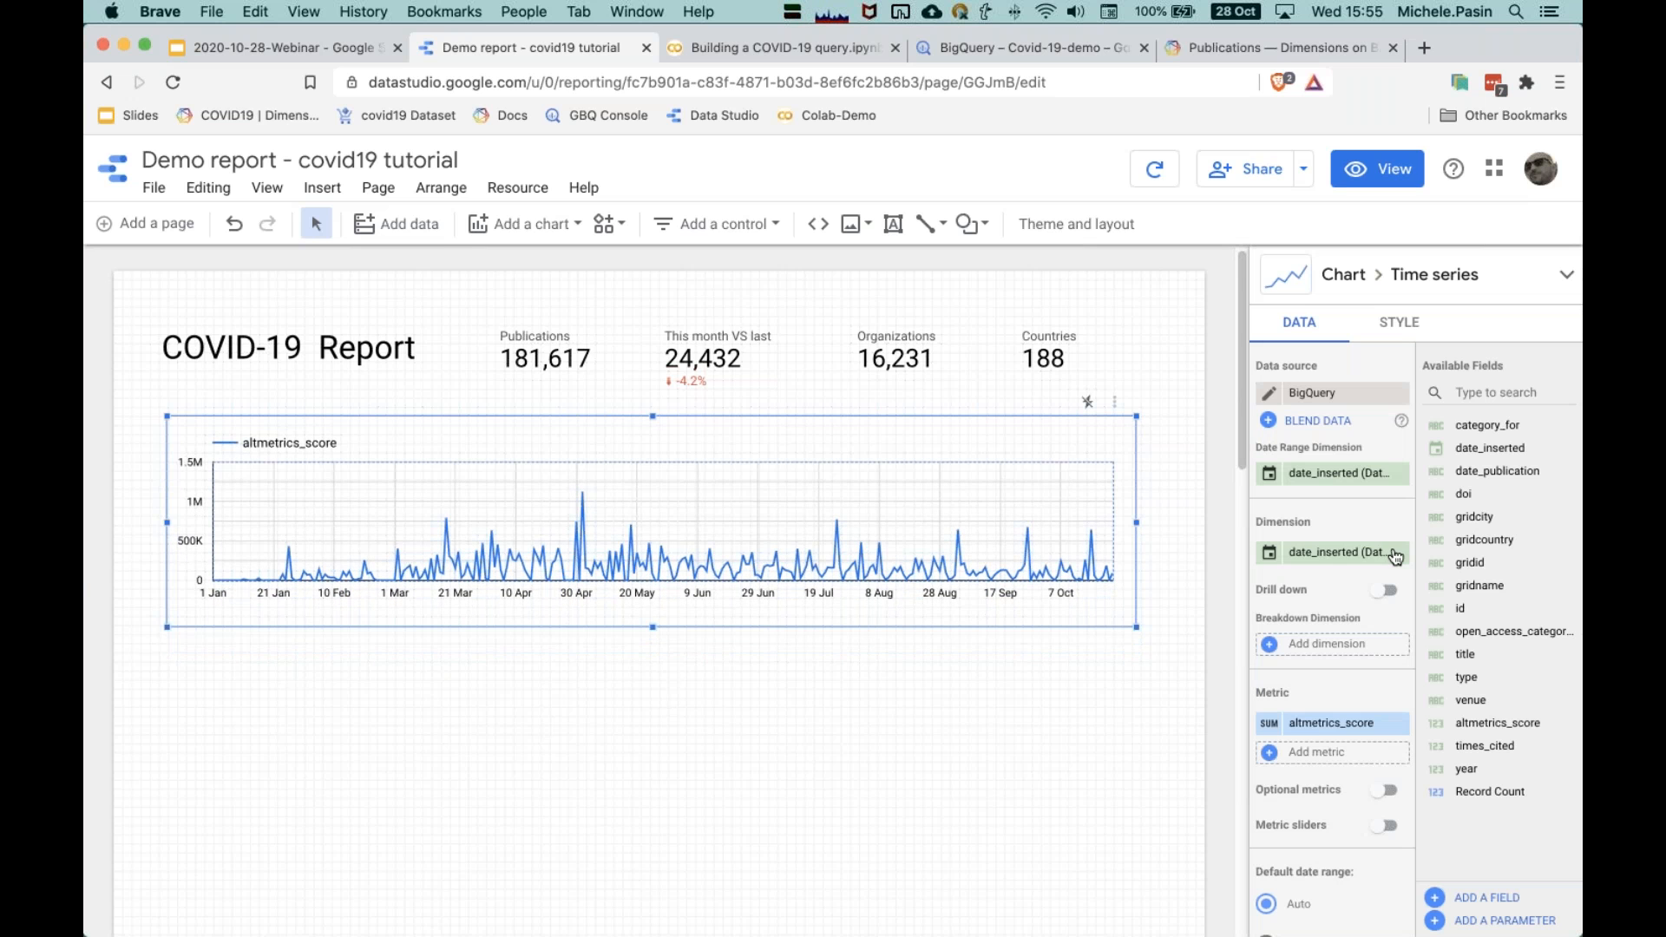
scroll(1326, 539, "down", 1)
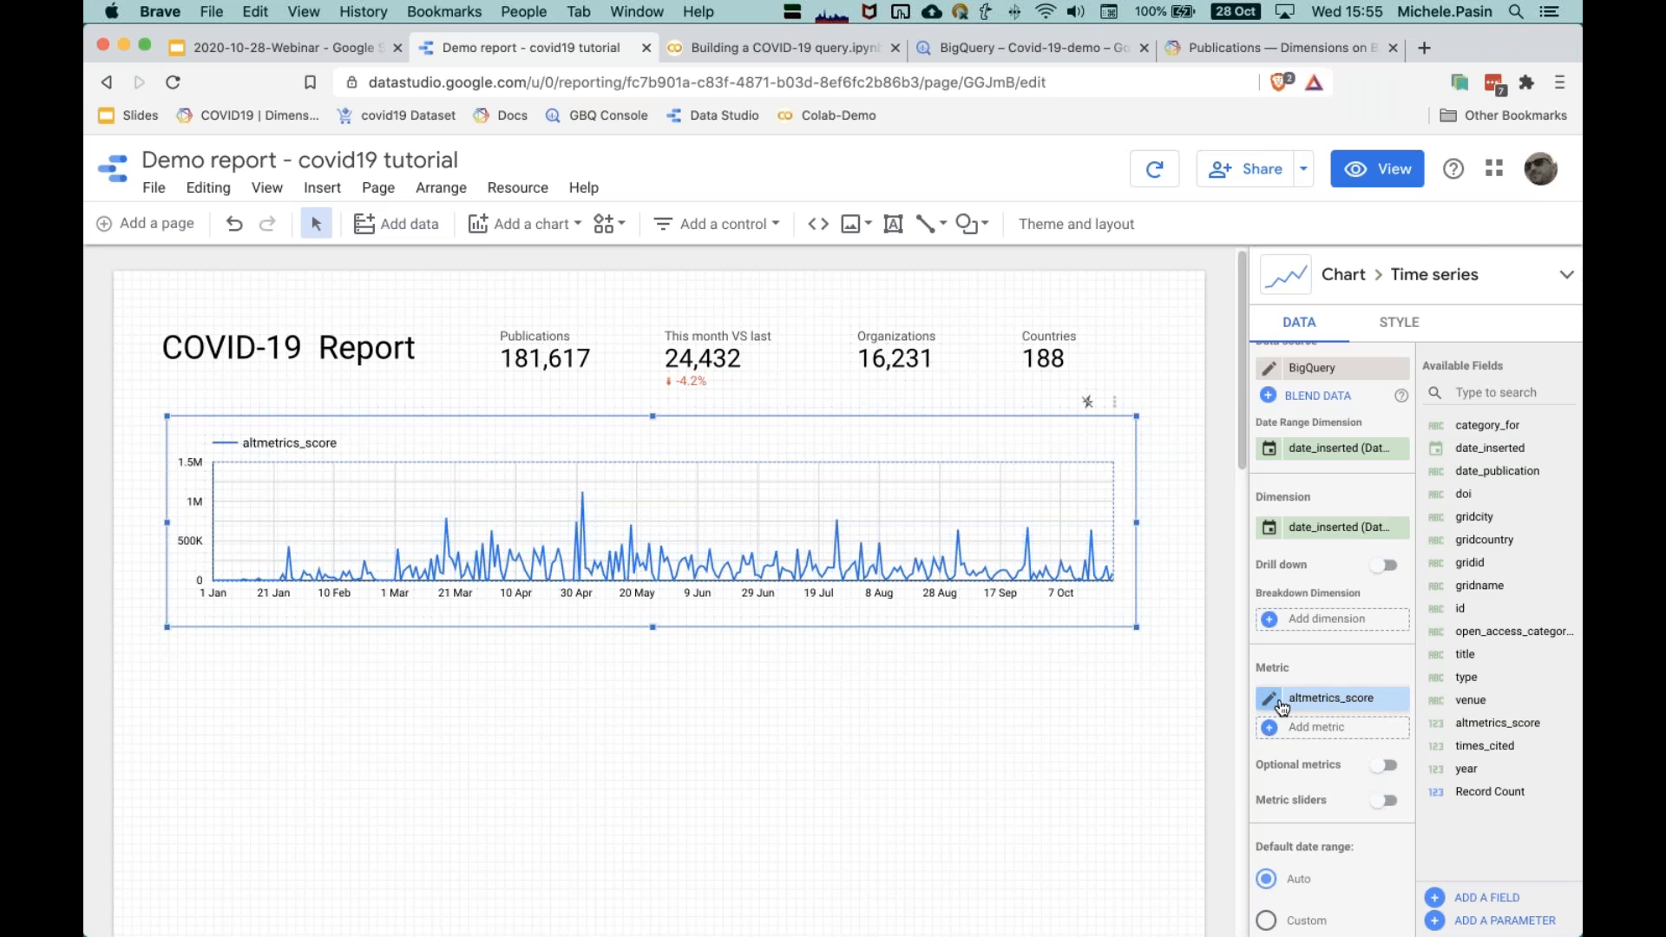
scroll(1289, 705, "down", 1)
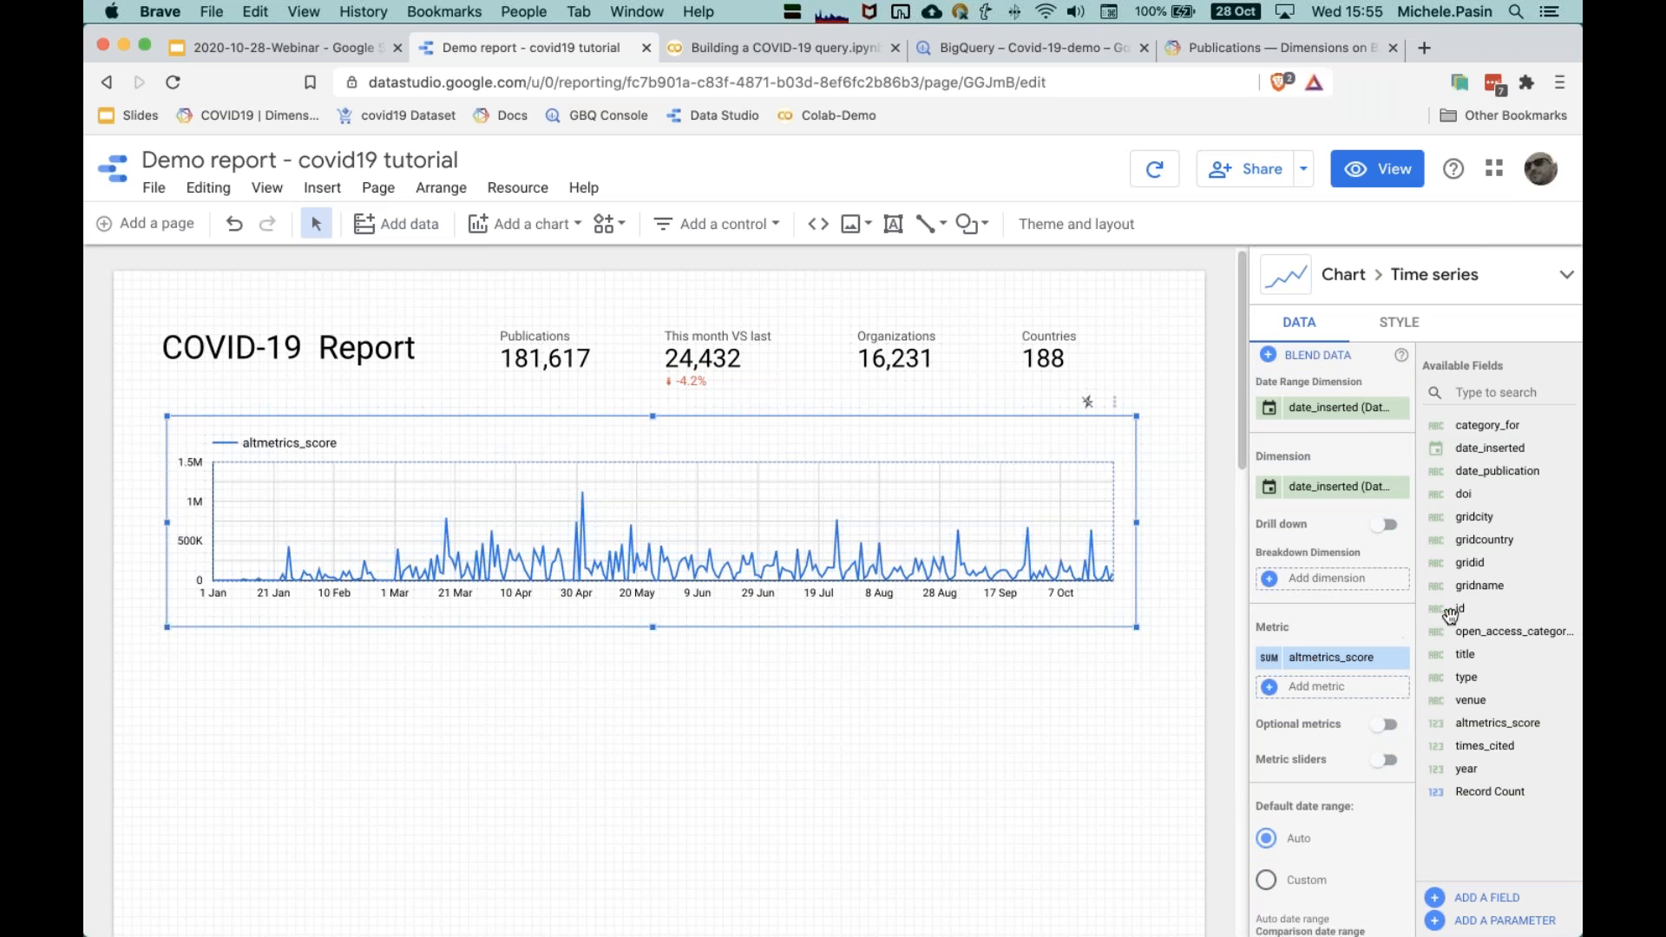
left_click_drag(1505, 610, 1323, 668)
left_click_drag(1319, 681, 1301, 666)
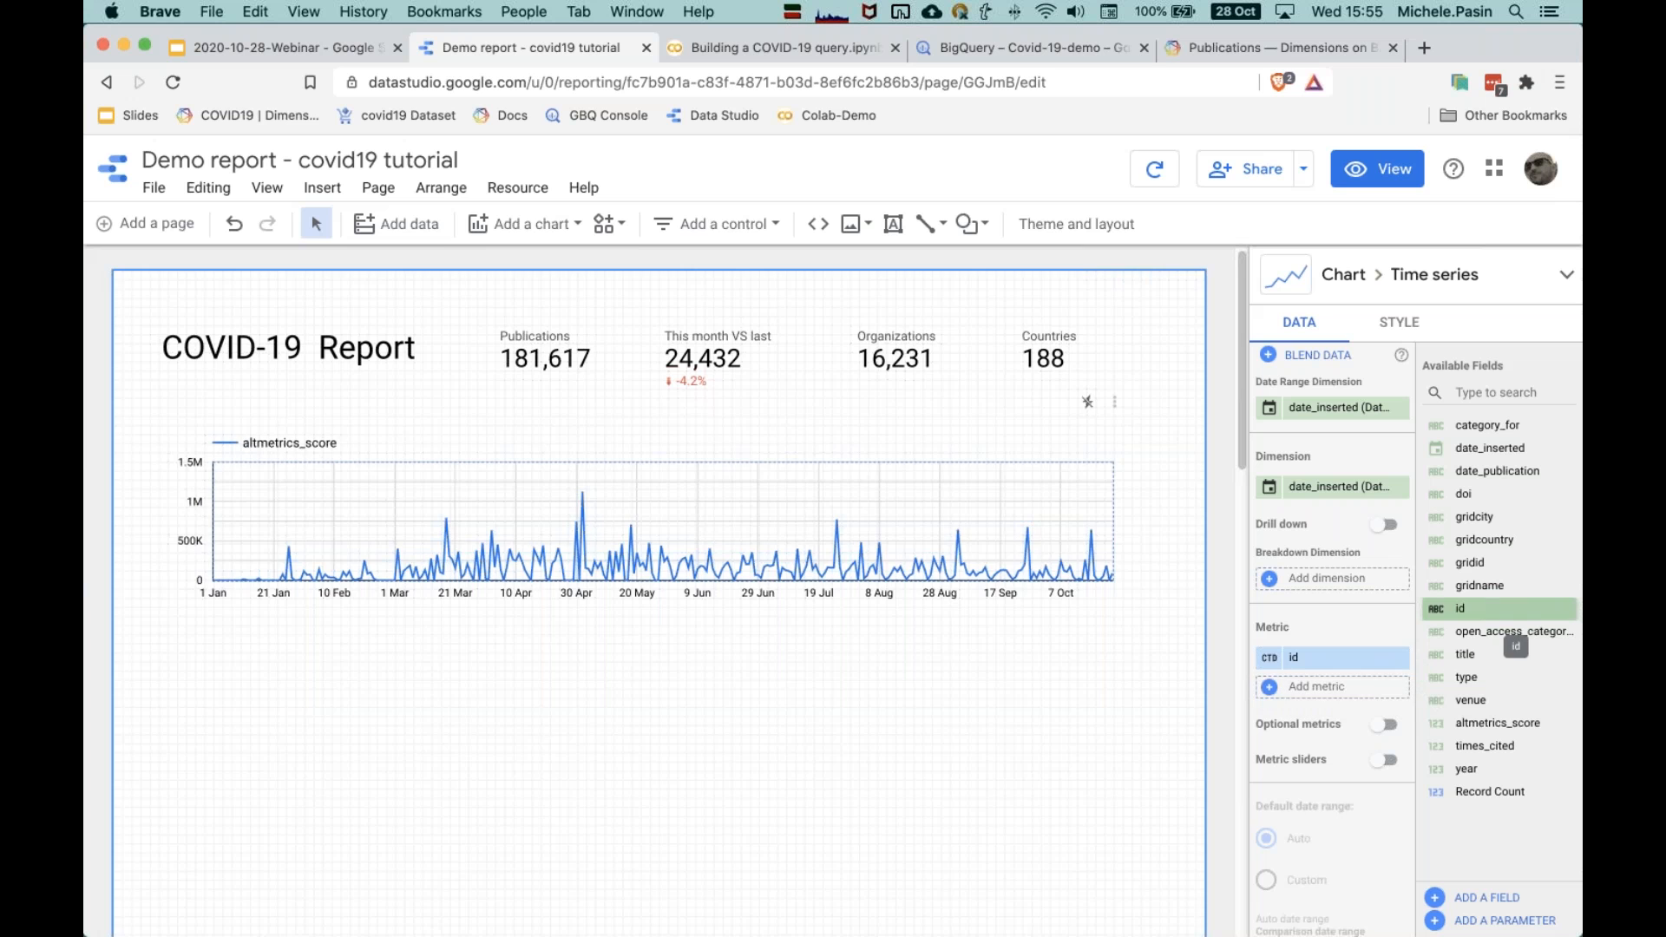
left_click(1271, 660)
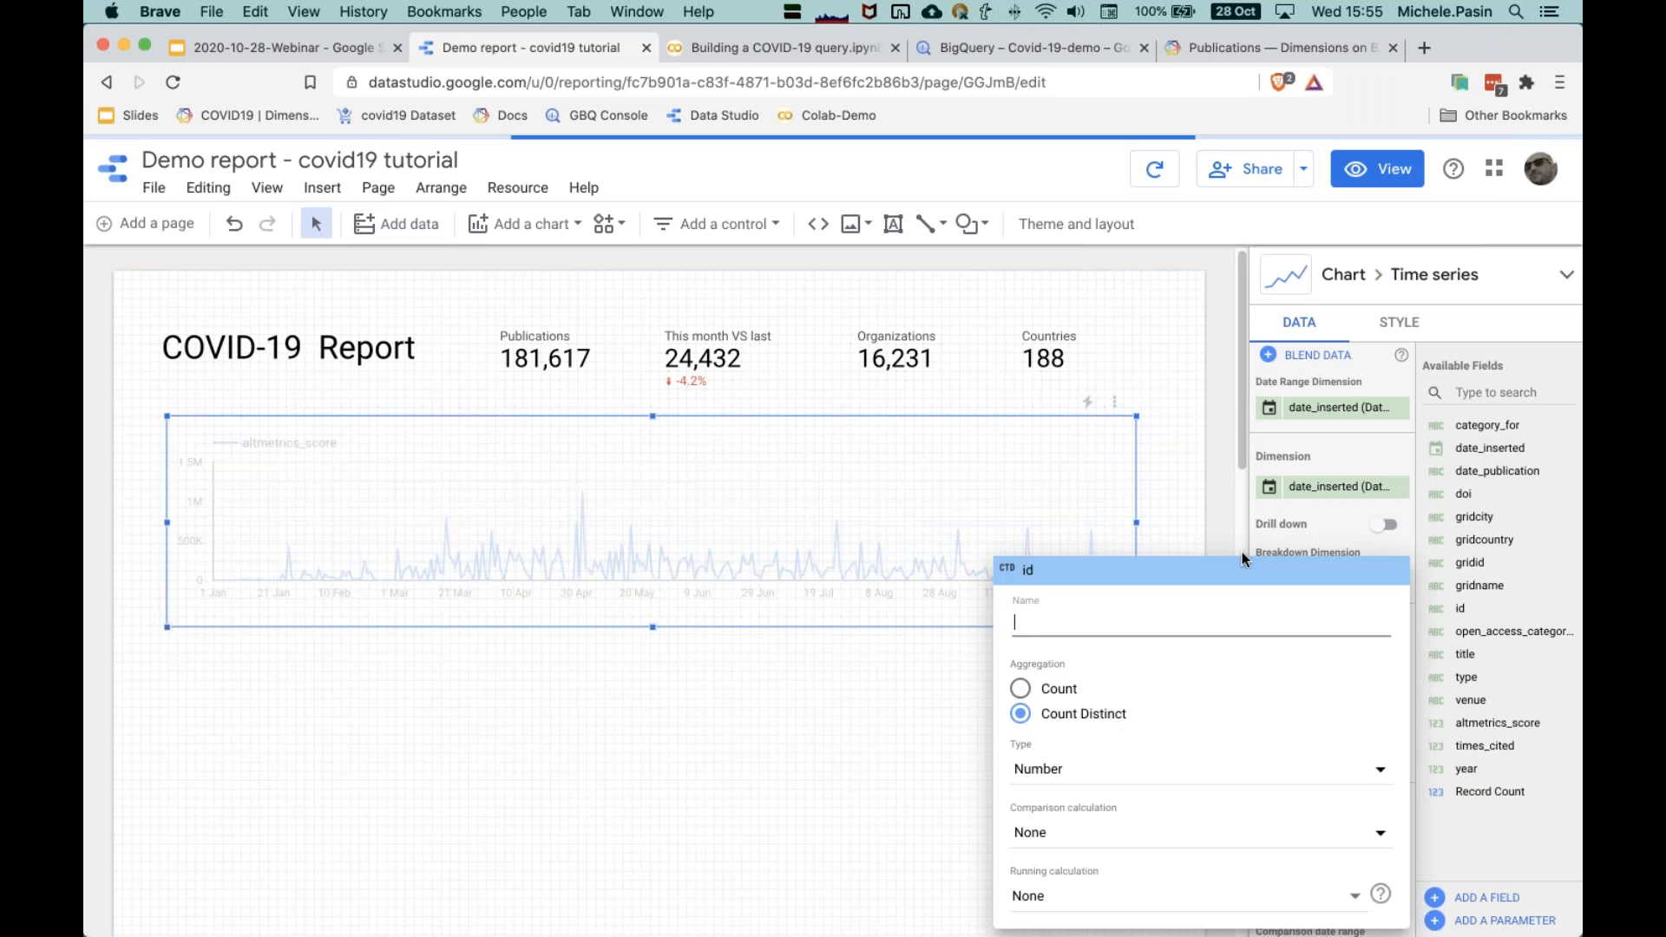
left_click(1186, 524)
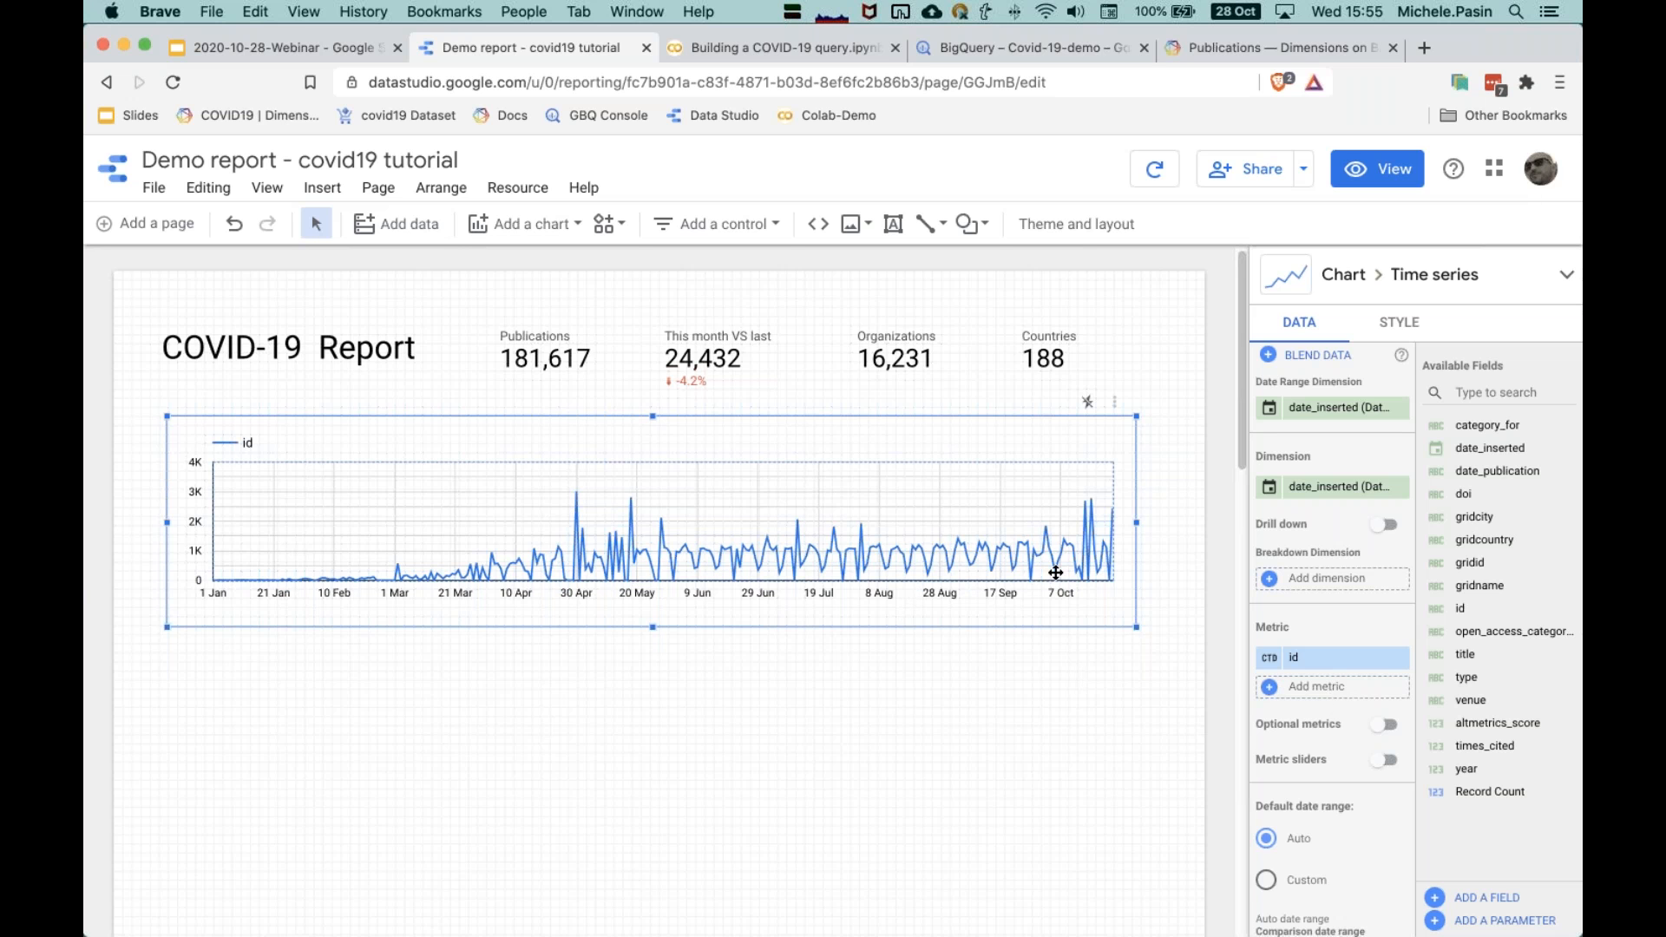
Step: Name the time series chart's id metric Publications
left_click(1274, 660)
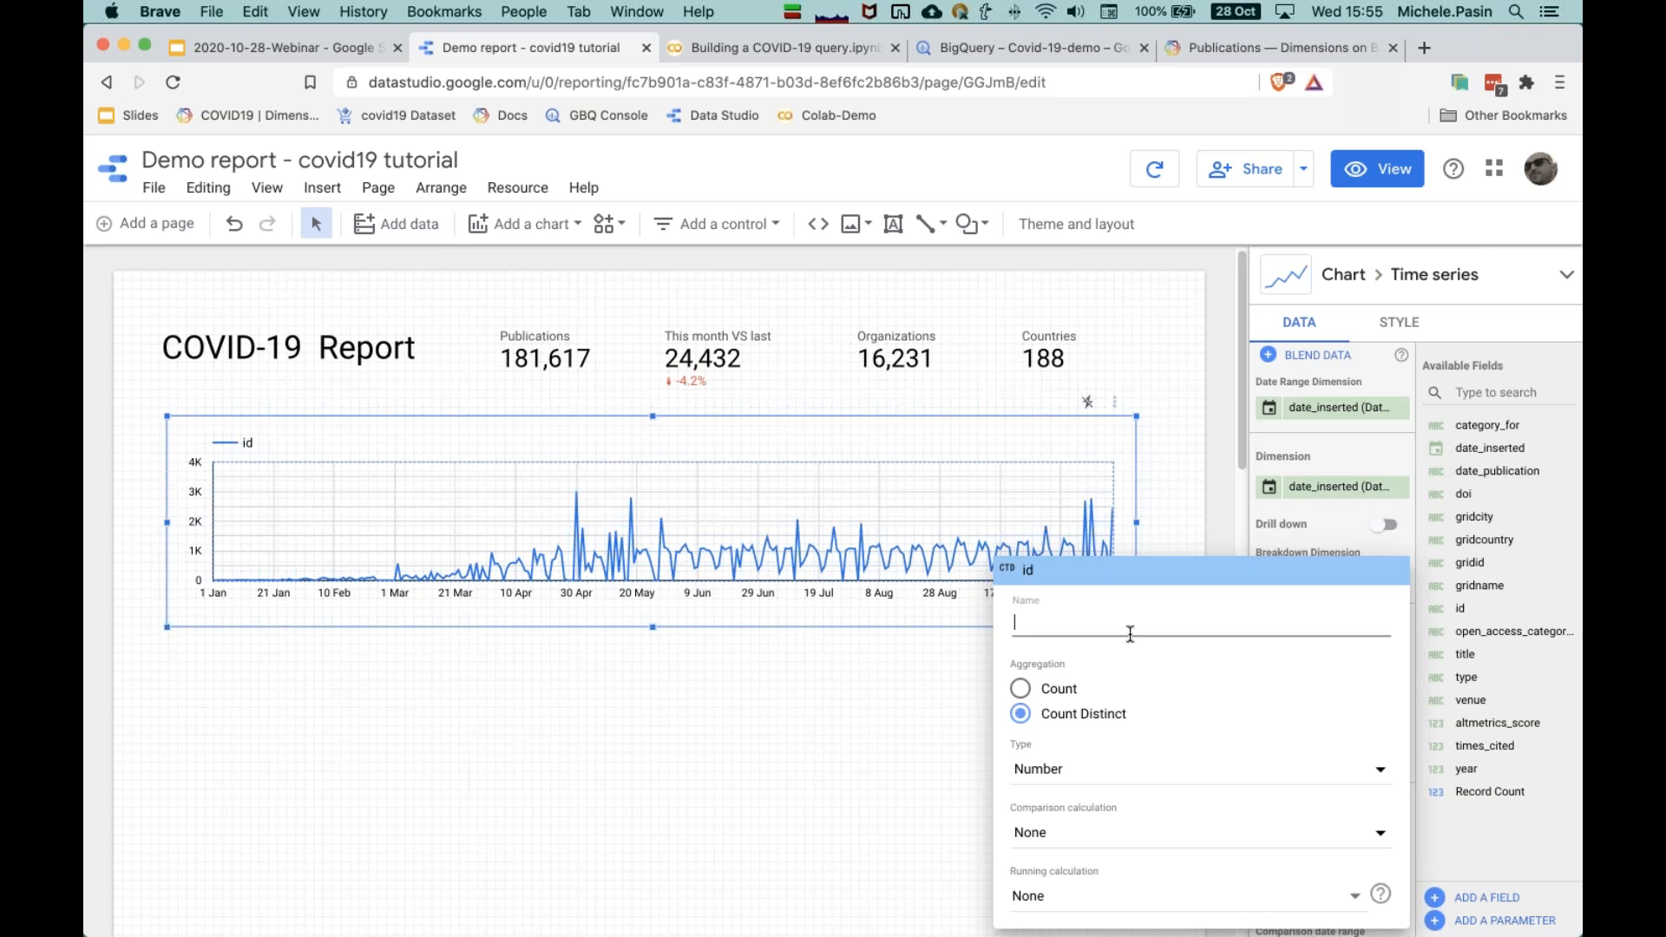
type("Publication")
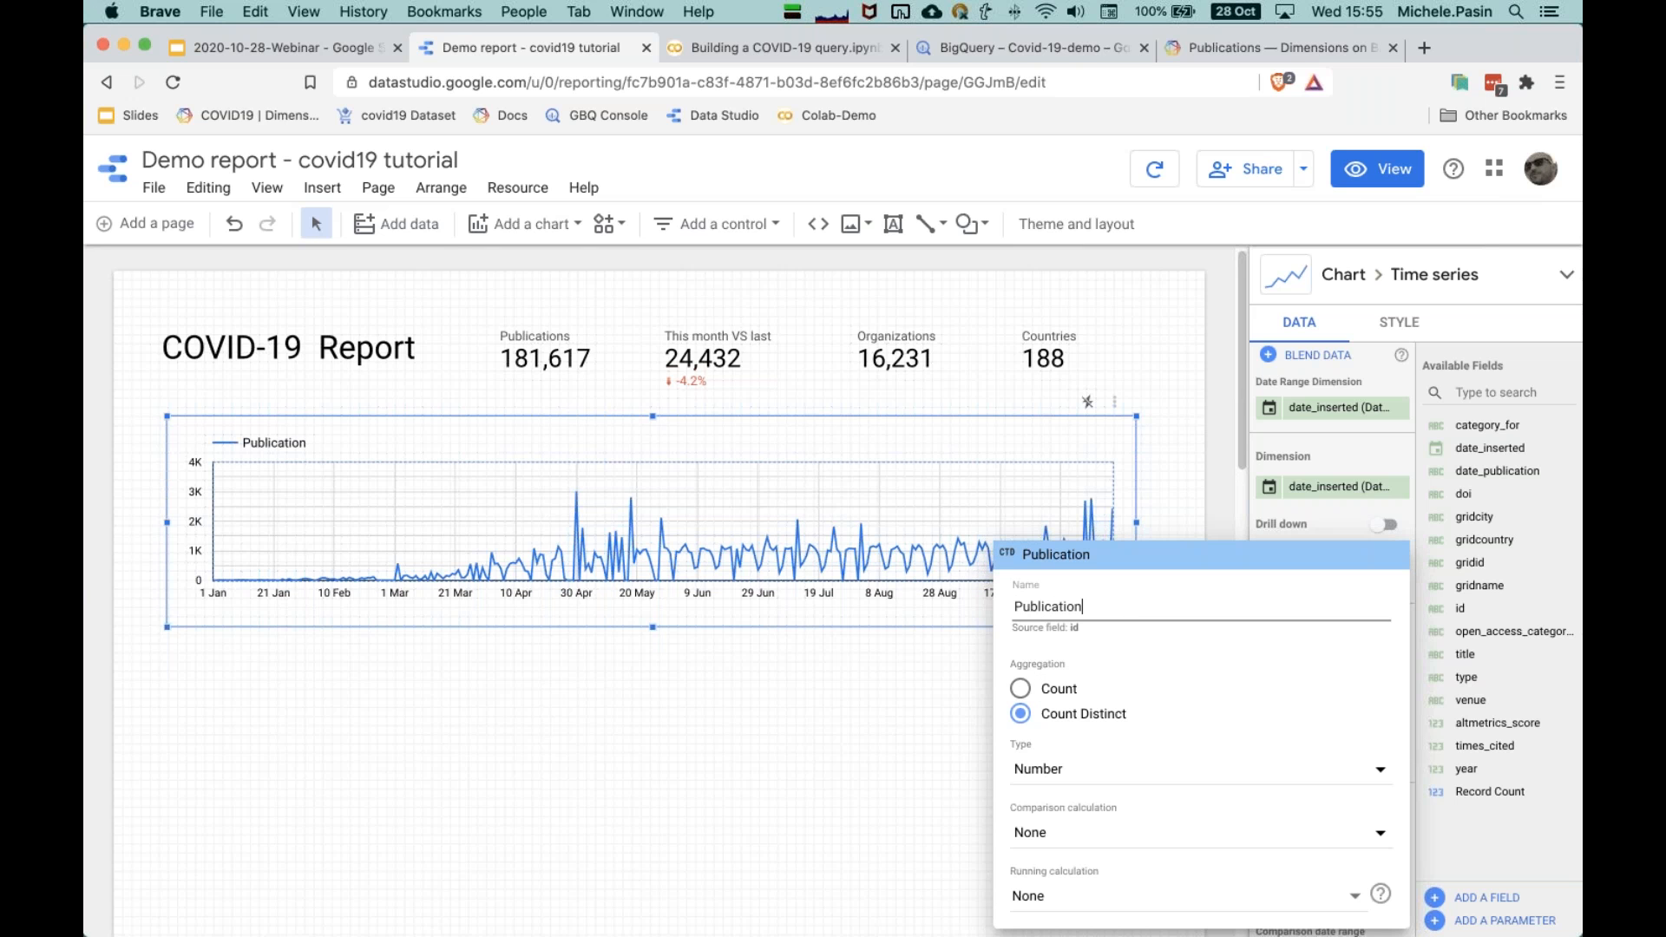
type("s")
key("Return")
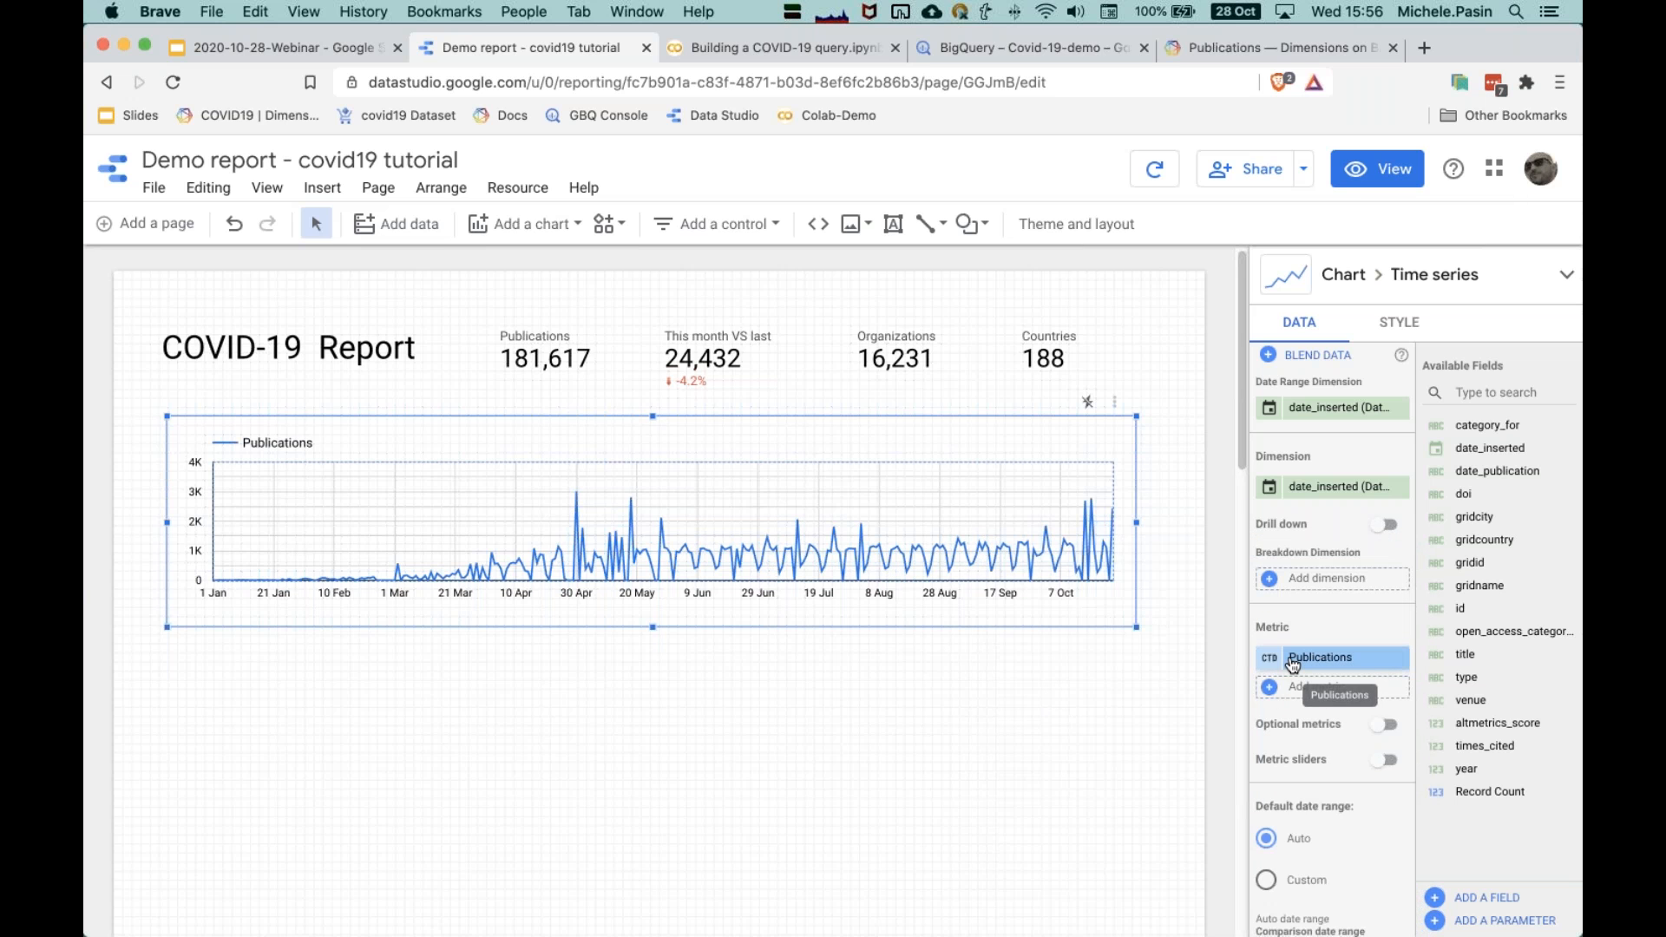
Step: Change the type of the time series chart's date_inserted dimension to ISO Year Week
left_click(1273, 493)
left_click(1312, 611)
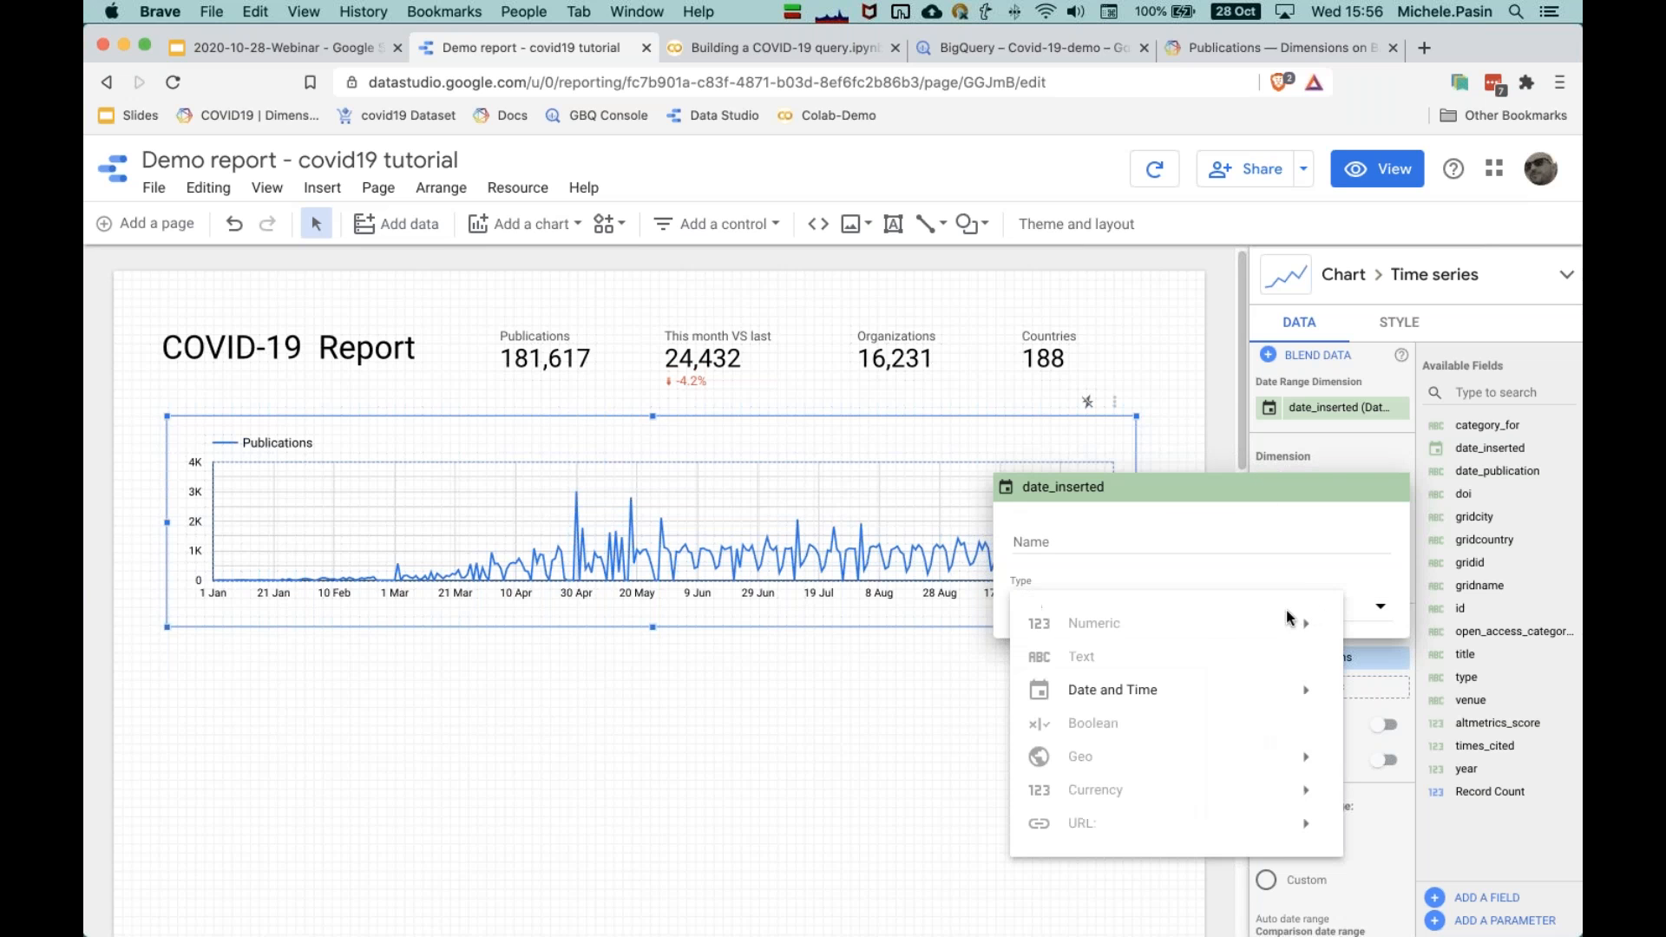
mouse_move(1227, 699)
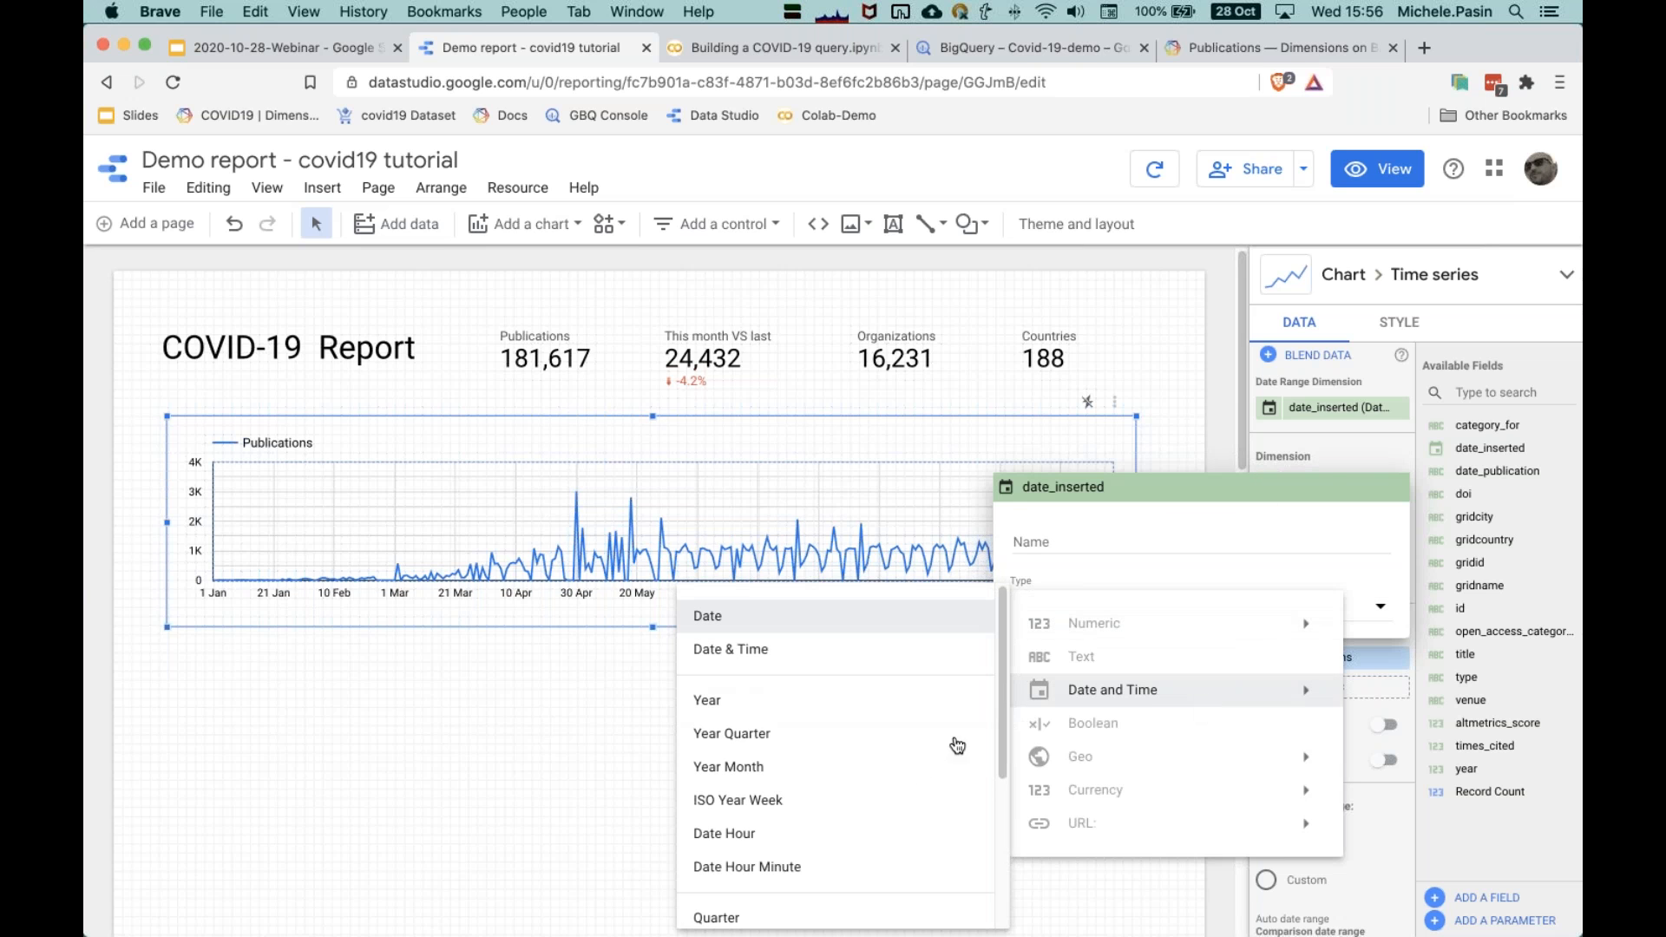
left_click(855, 798)
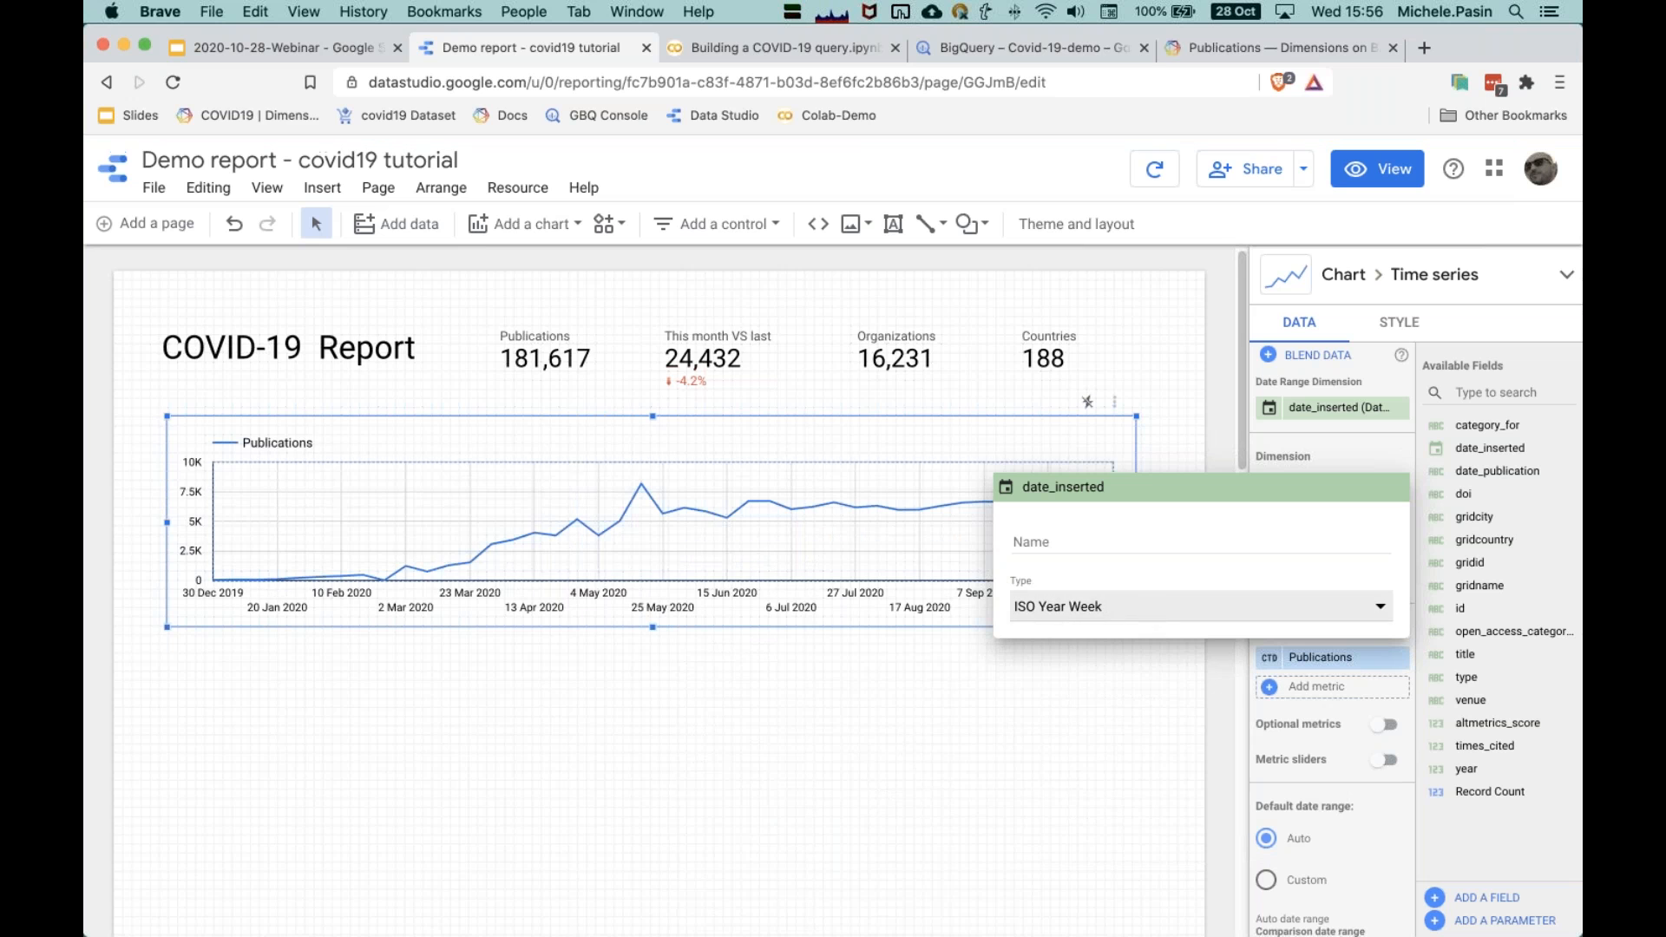
left_click(1242, 679)
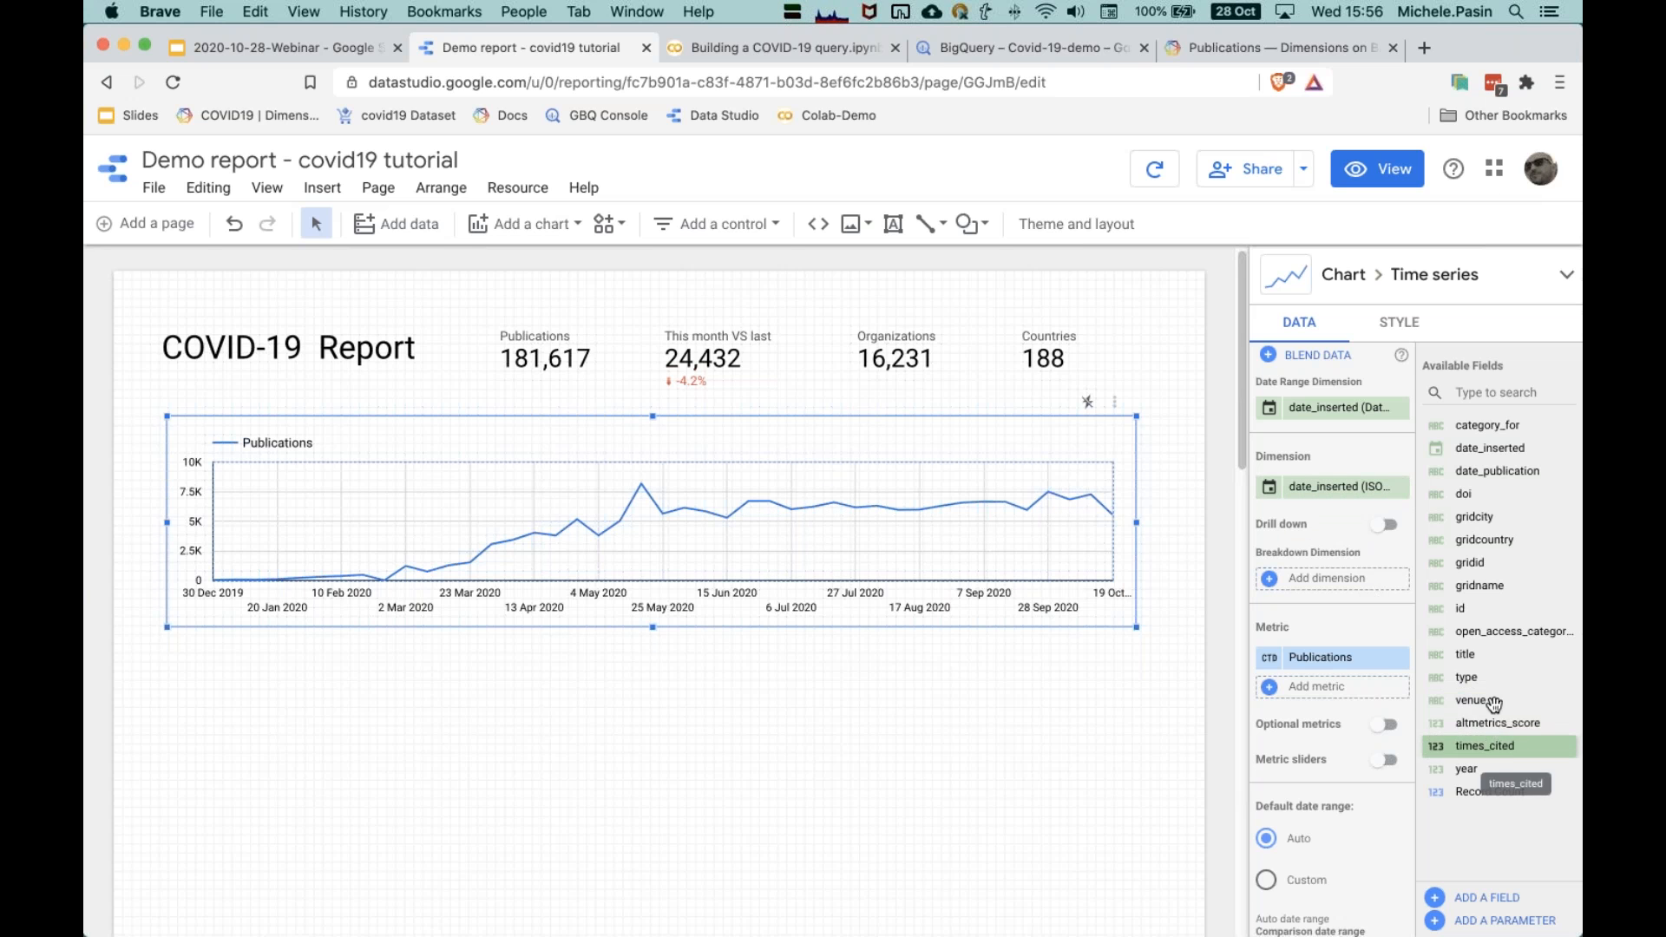
Step: Break the time series chart down by type, using the type field as its breakdown dimension
left_click_drag(1480, 679, 1325, 580)
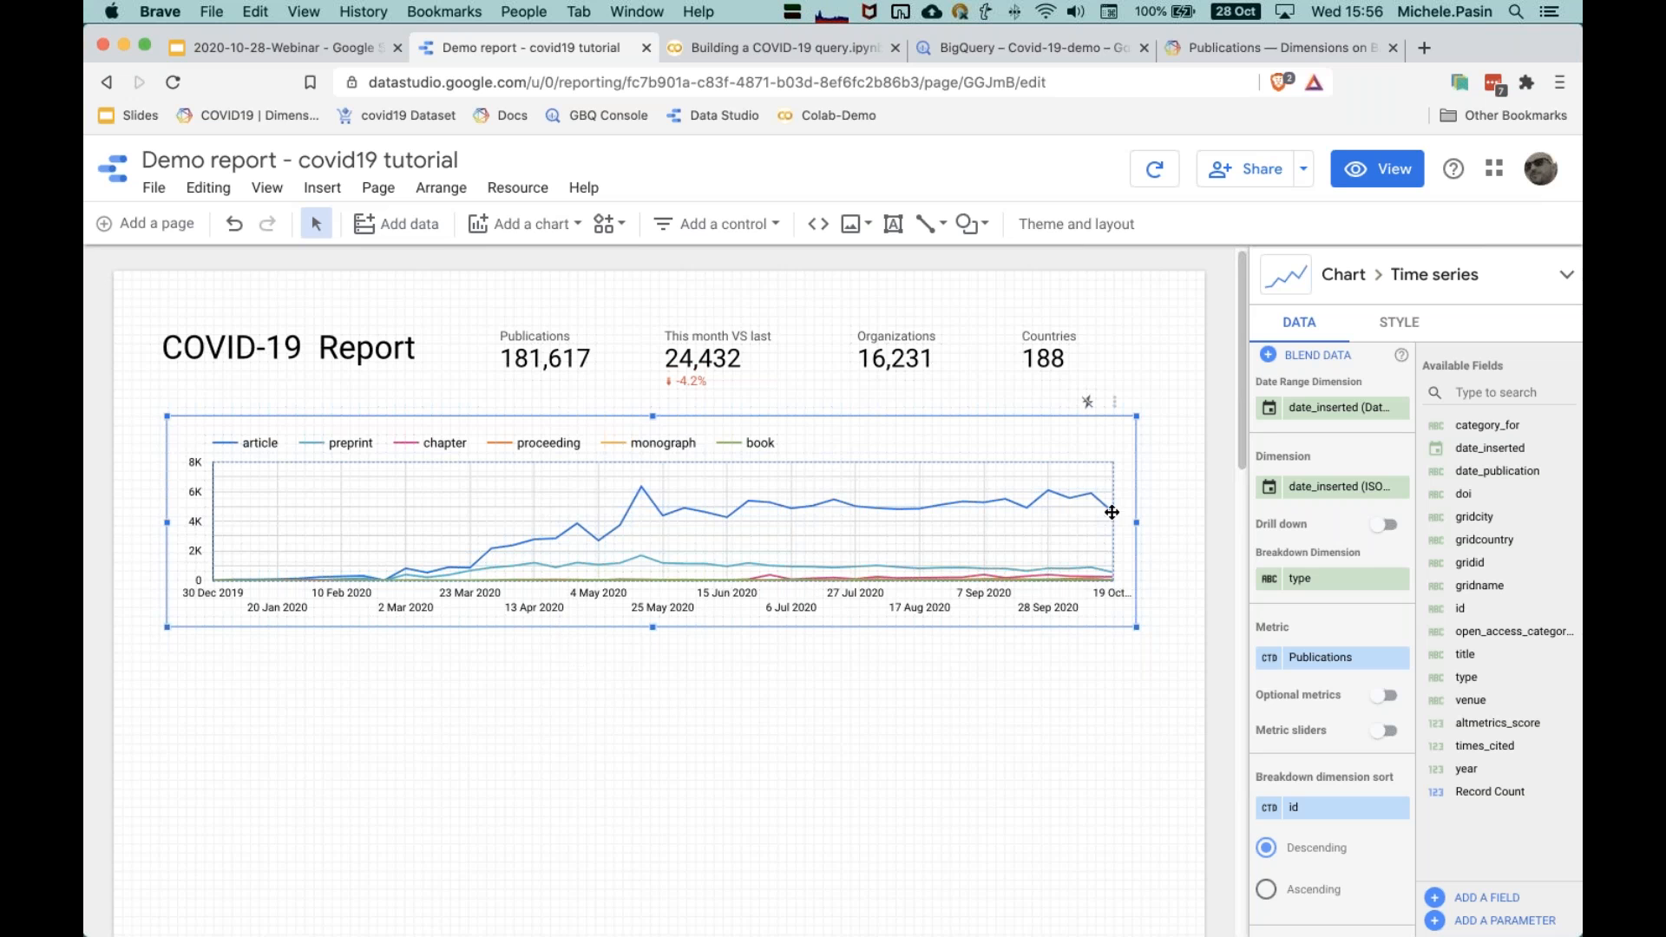
left_click(1150, 703)
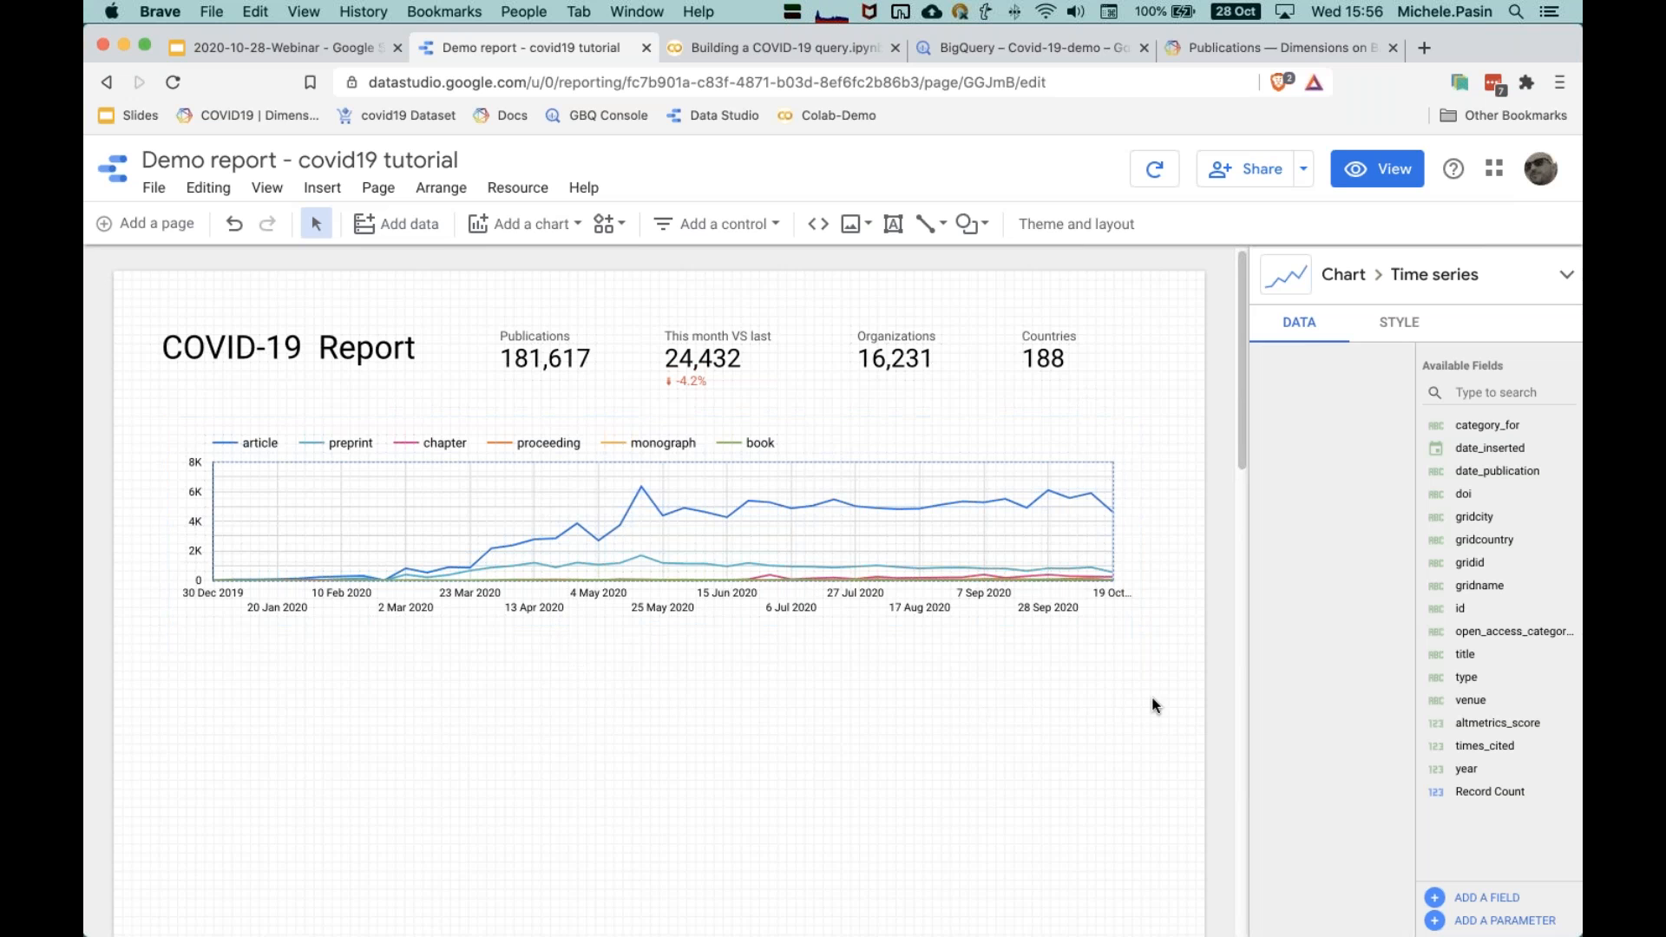
scroll(1143, 710, "down", 3)
scroll(1143, 709, "up", 1)
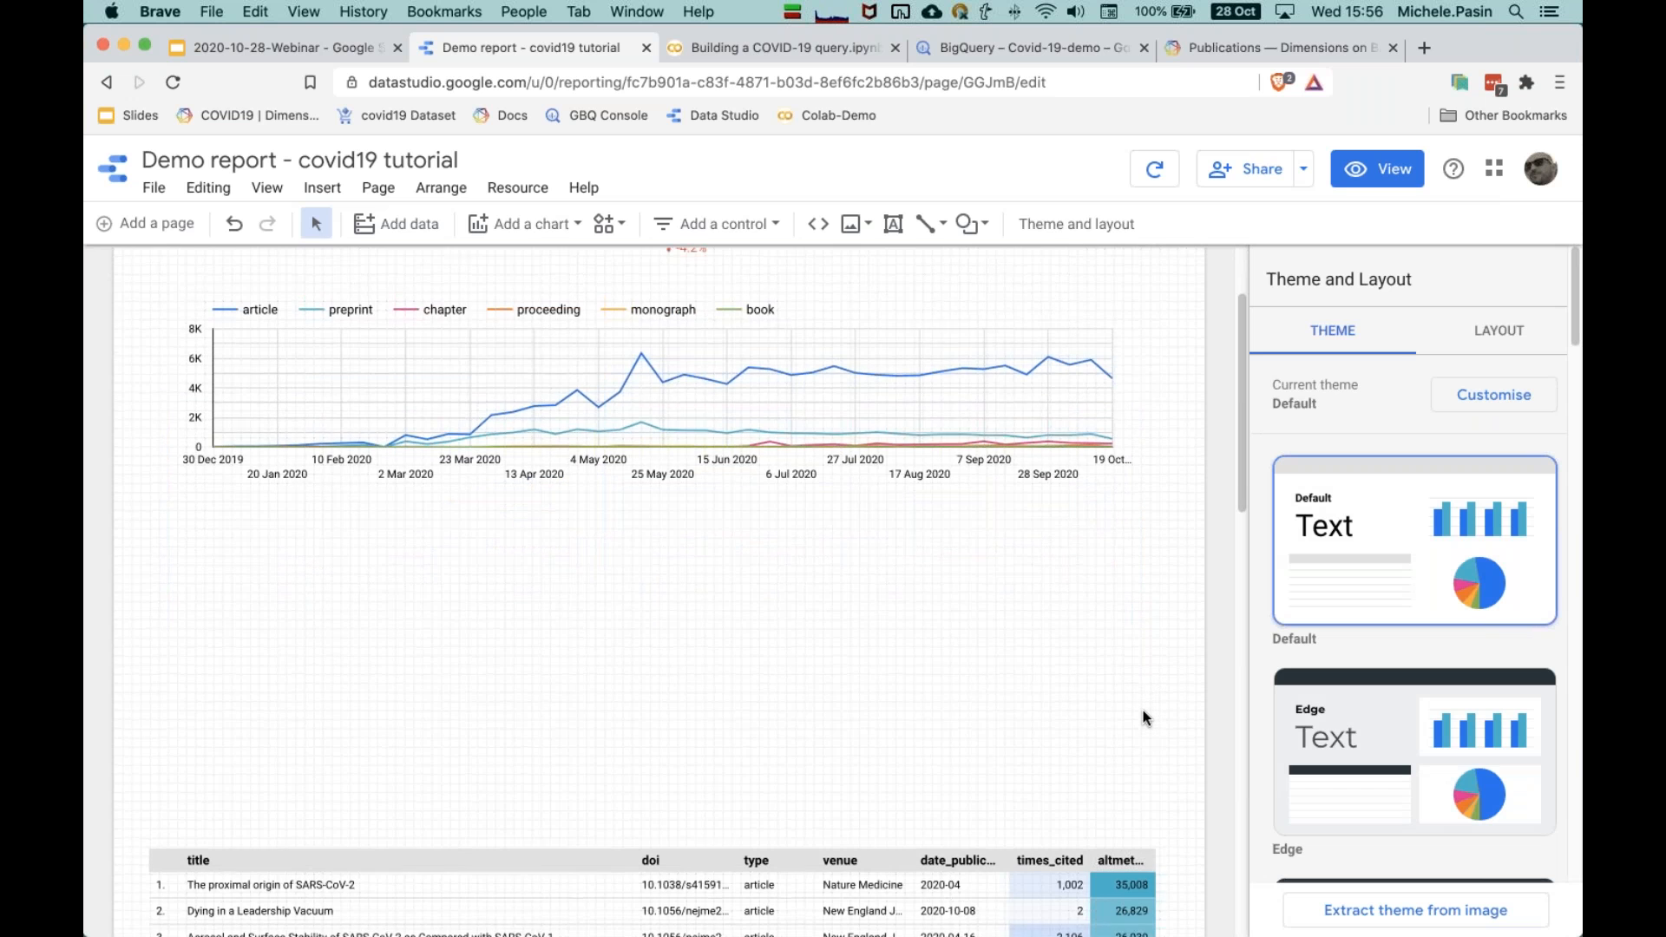
Step: Insert a doughnut chart in the empty area between the time series chart and the table
scroll(1143, 710, "up", 1)
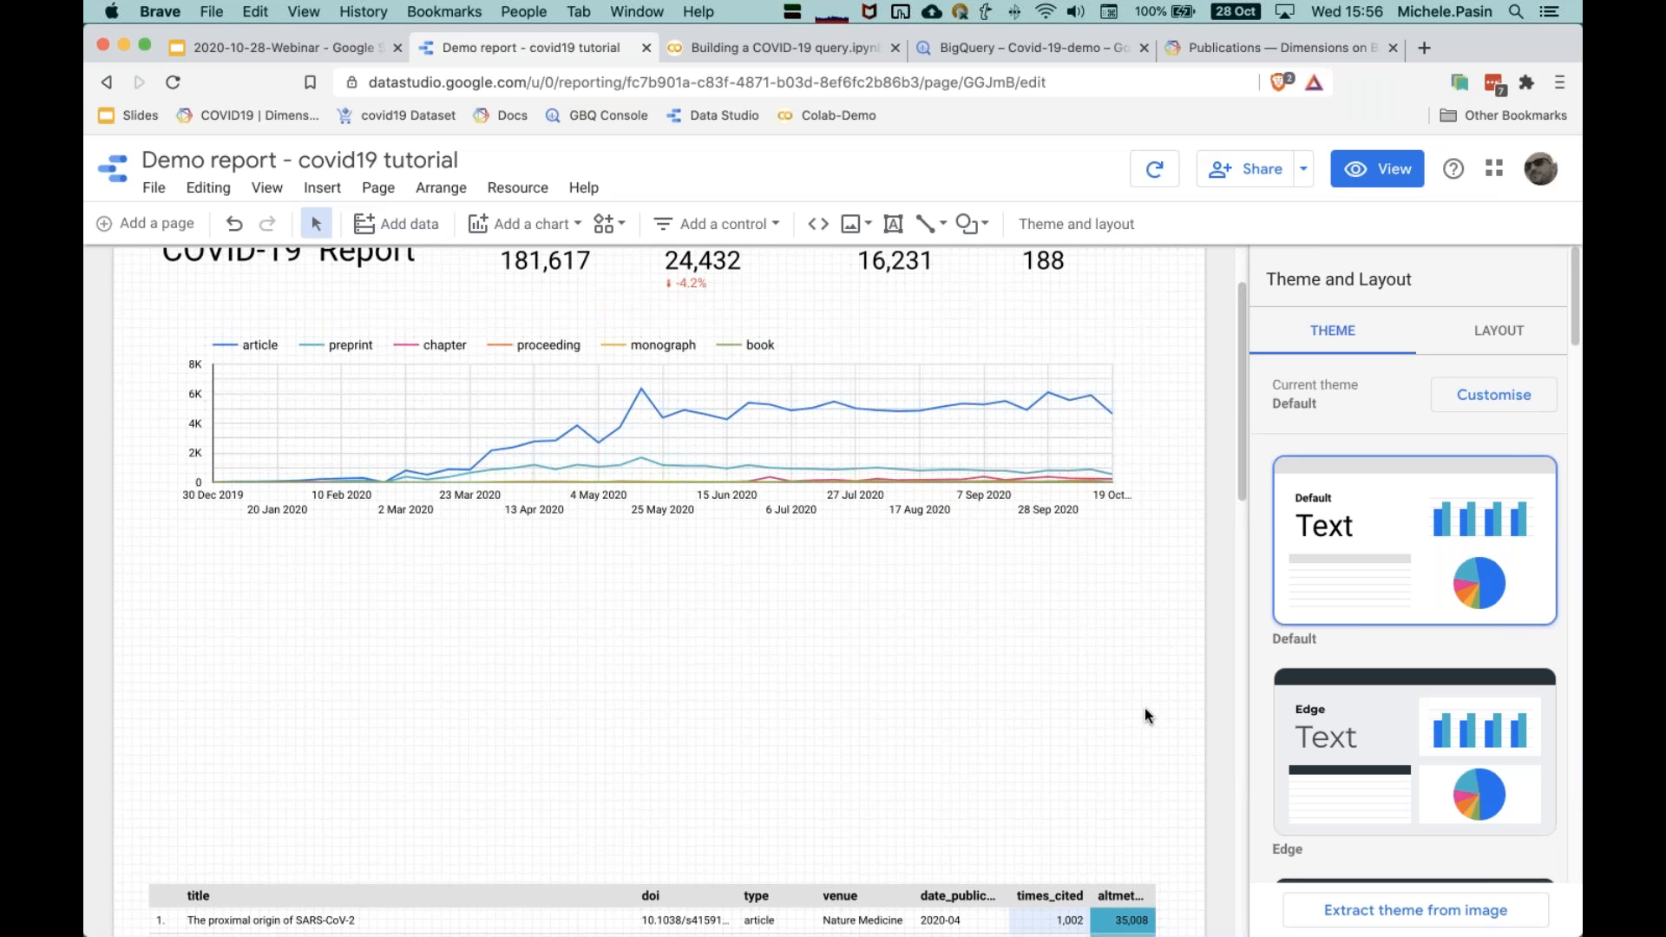
scroll(1159, 694, "up", 1)
scroll(716, 627, "down", 4)
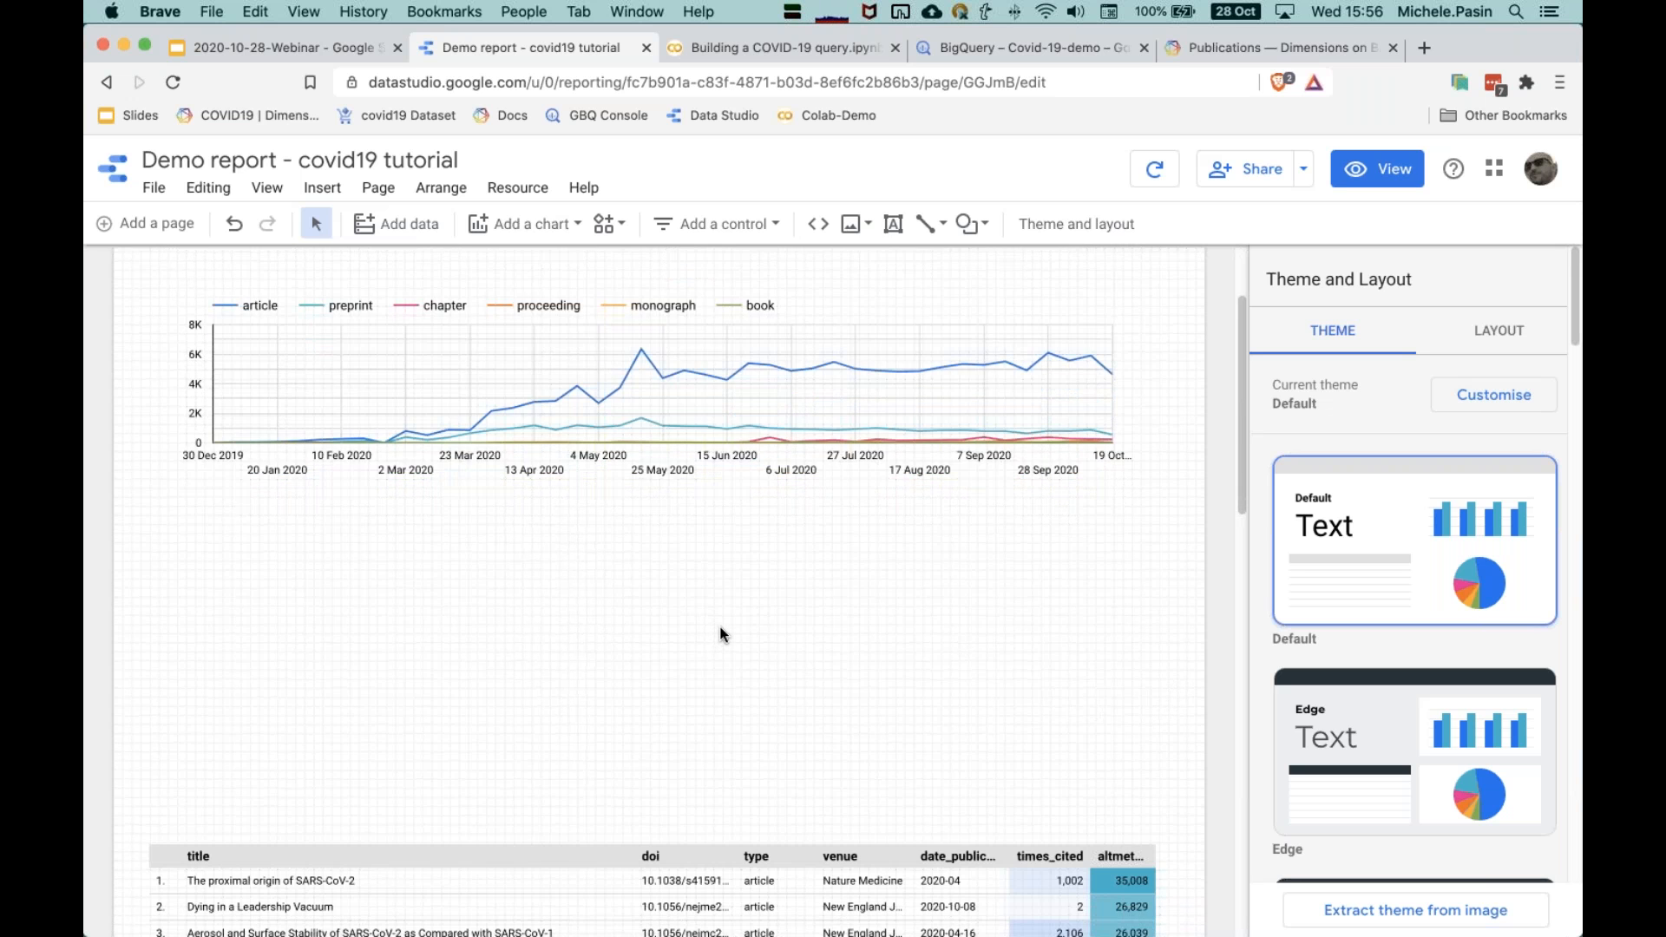
left_click(545, 225)
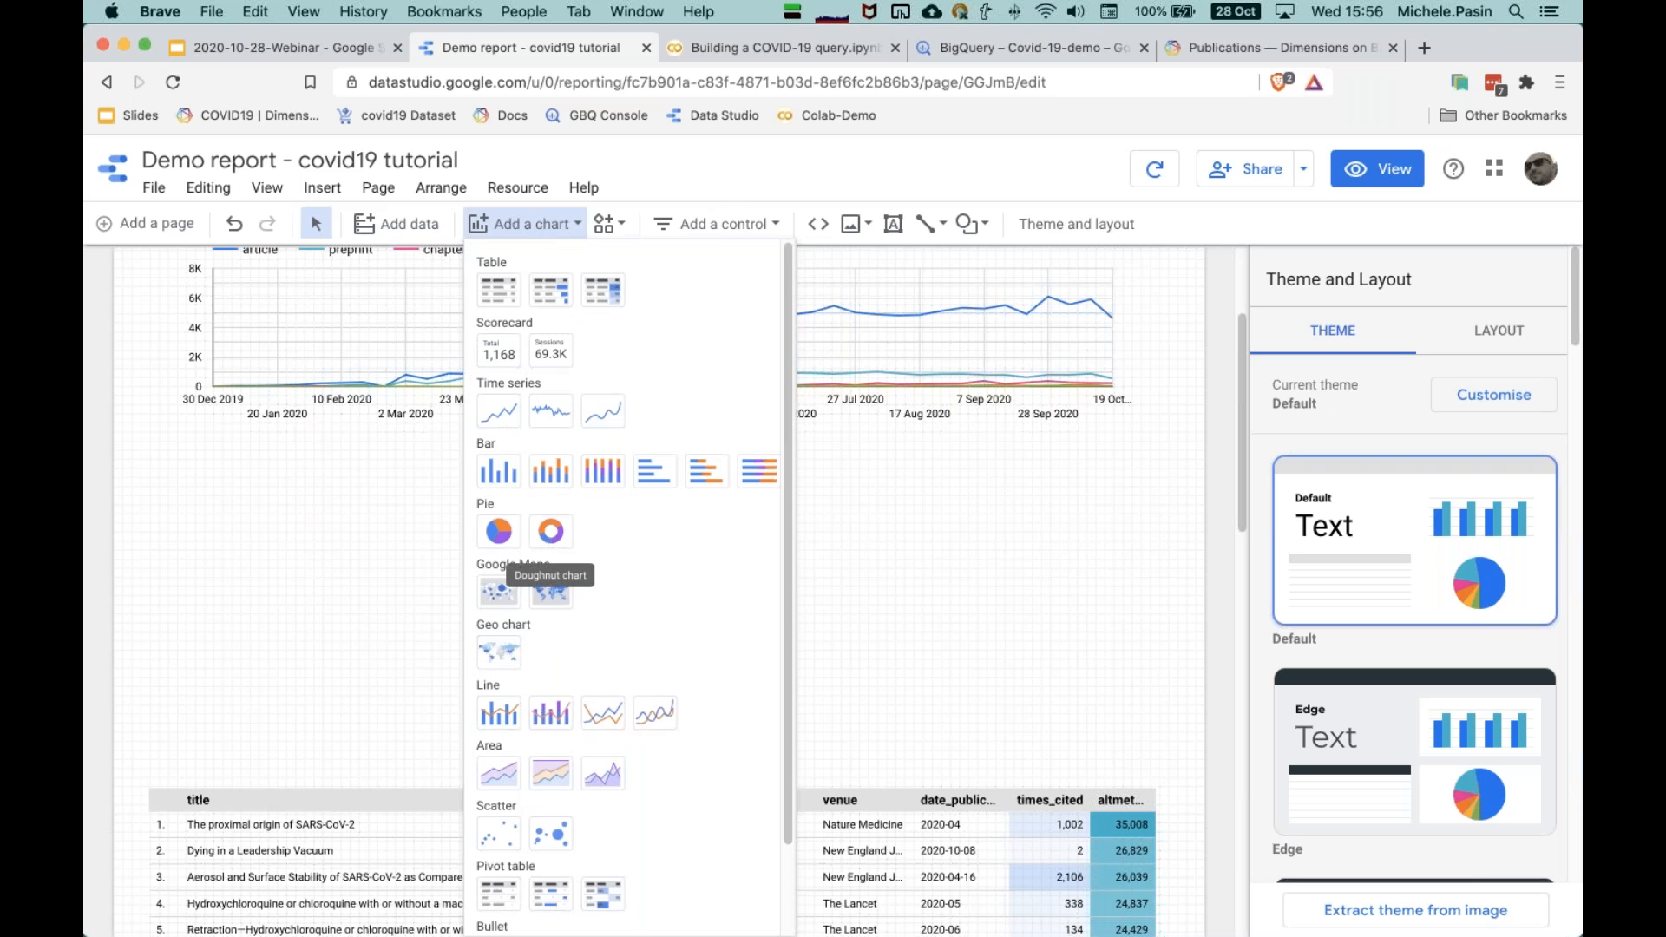
left_click(551, 531)
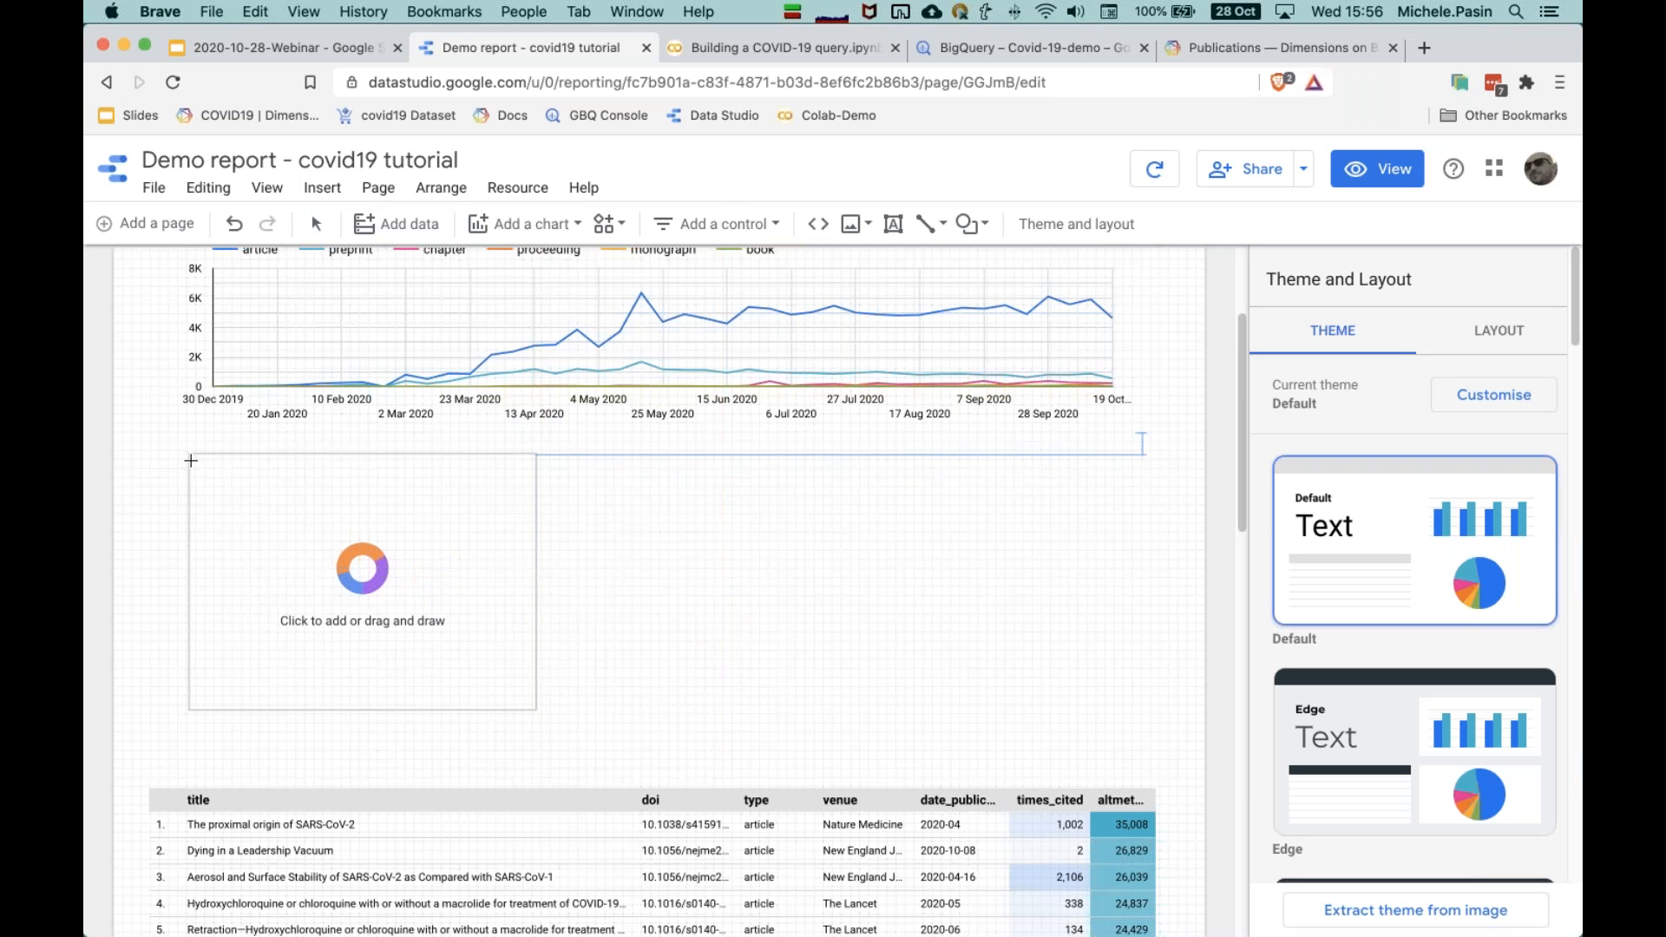
left_click(195, 458)
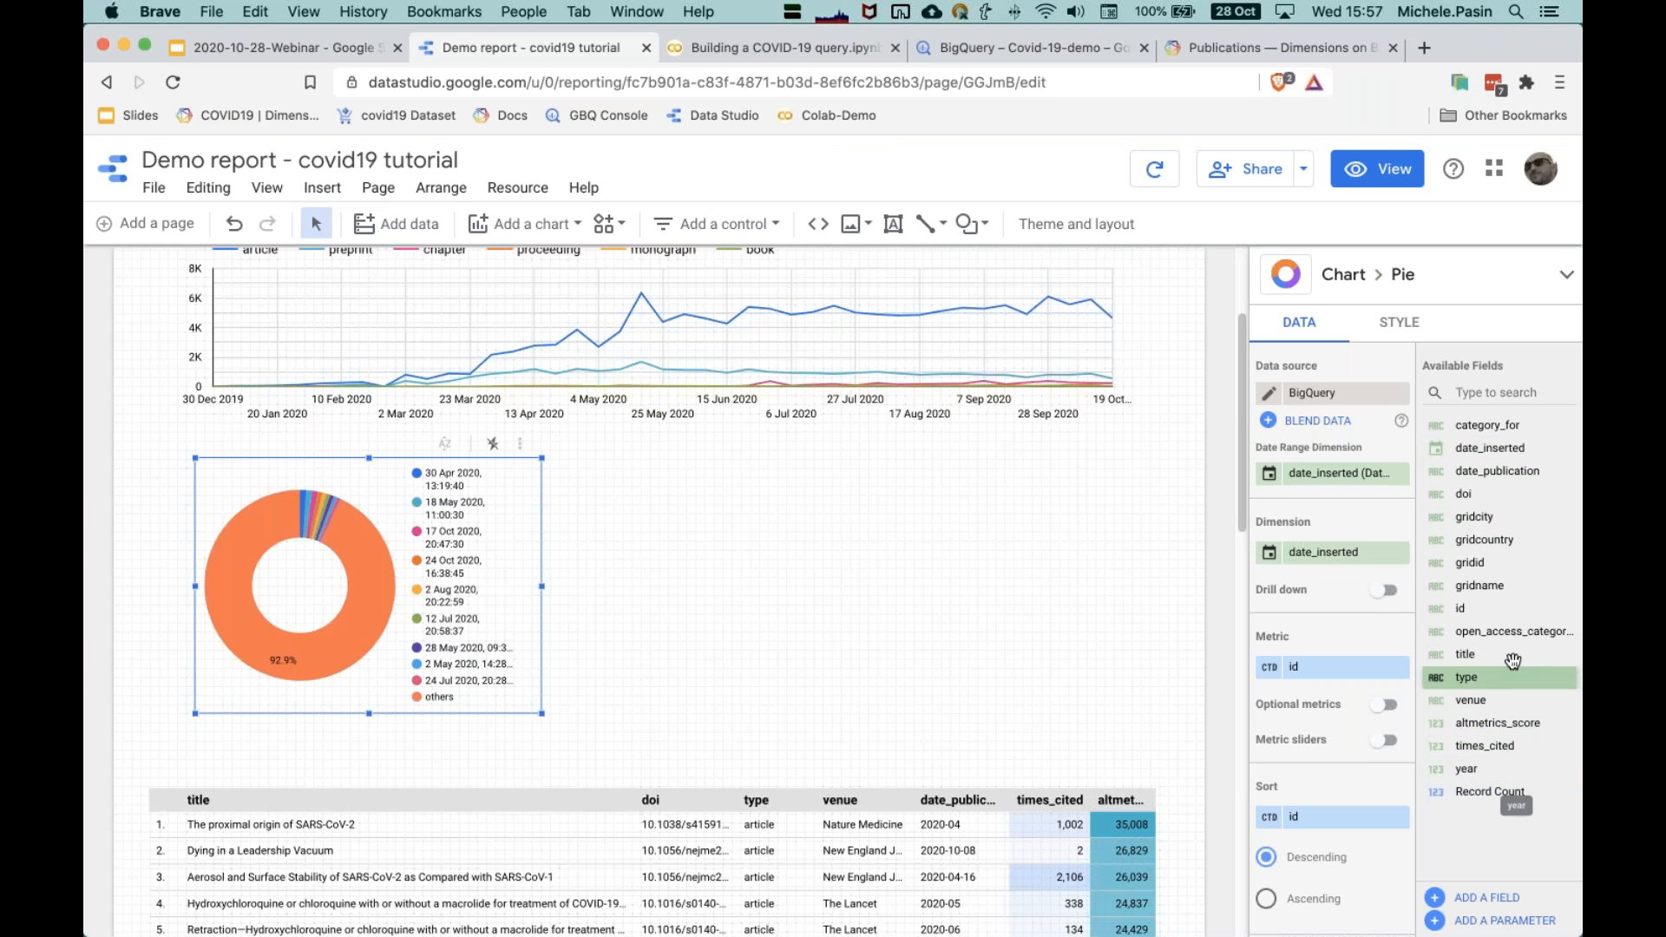
Step: Set the doughnut chart's dimension to the open access categories field
left_click_drag(1484, 630, 1388, 556)
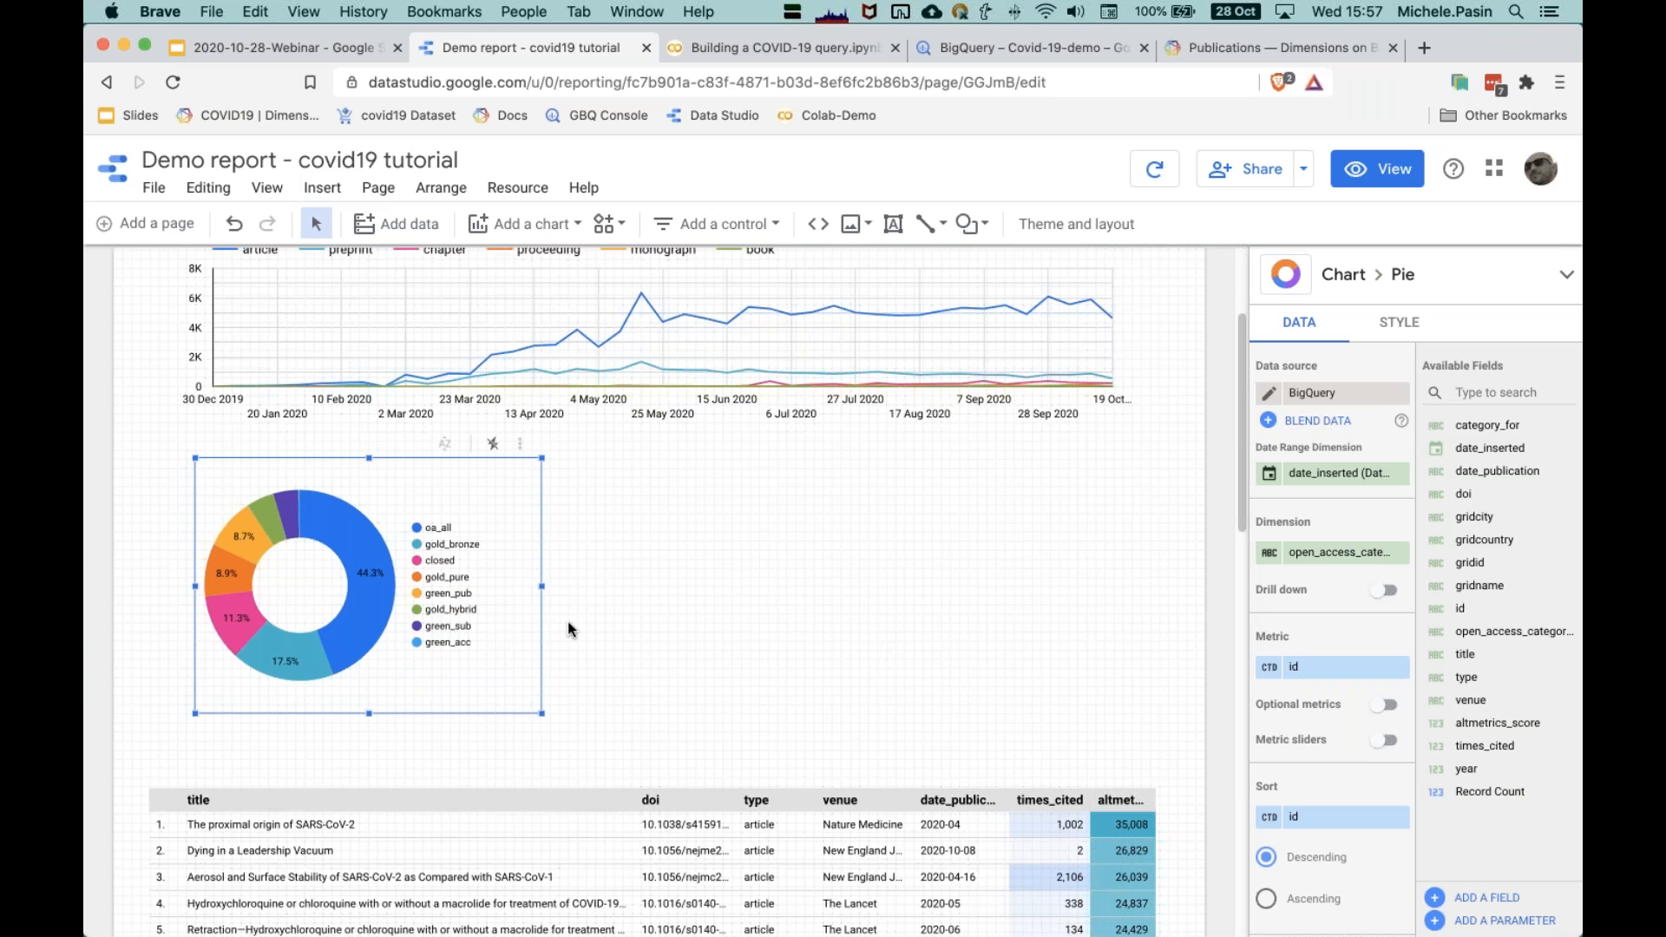
scroll(568, 629, "up", 1)
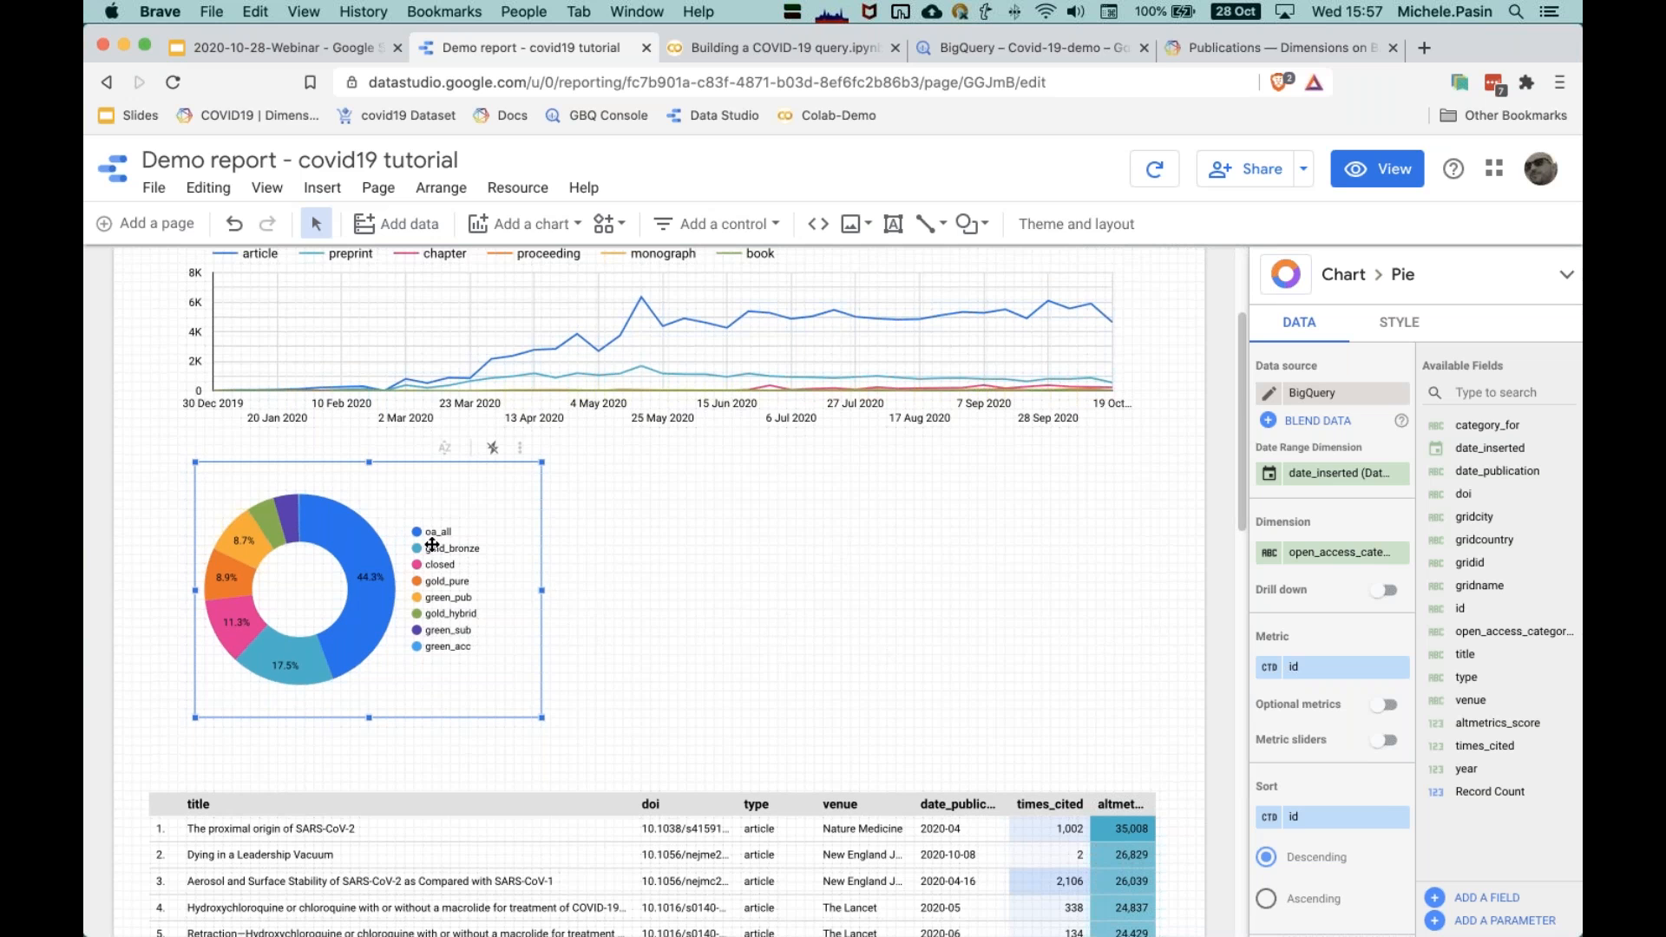
scroll(459, 631, "down", 1)
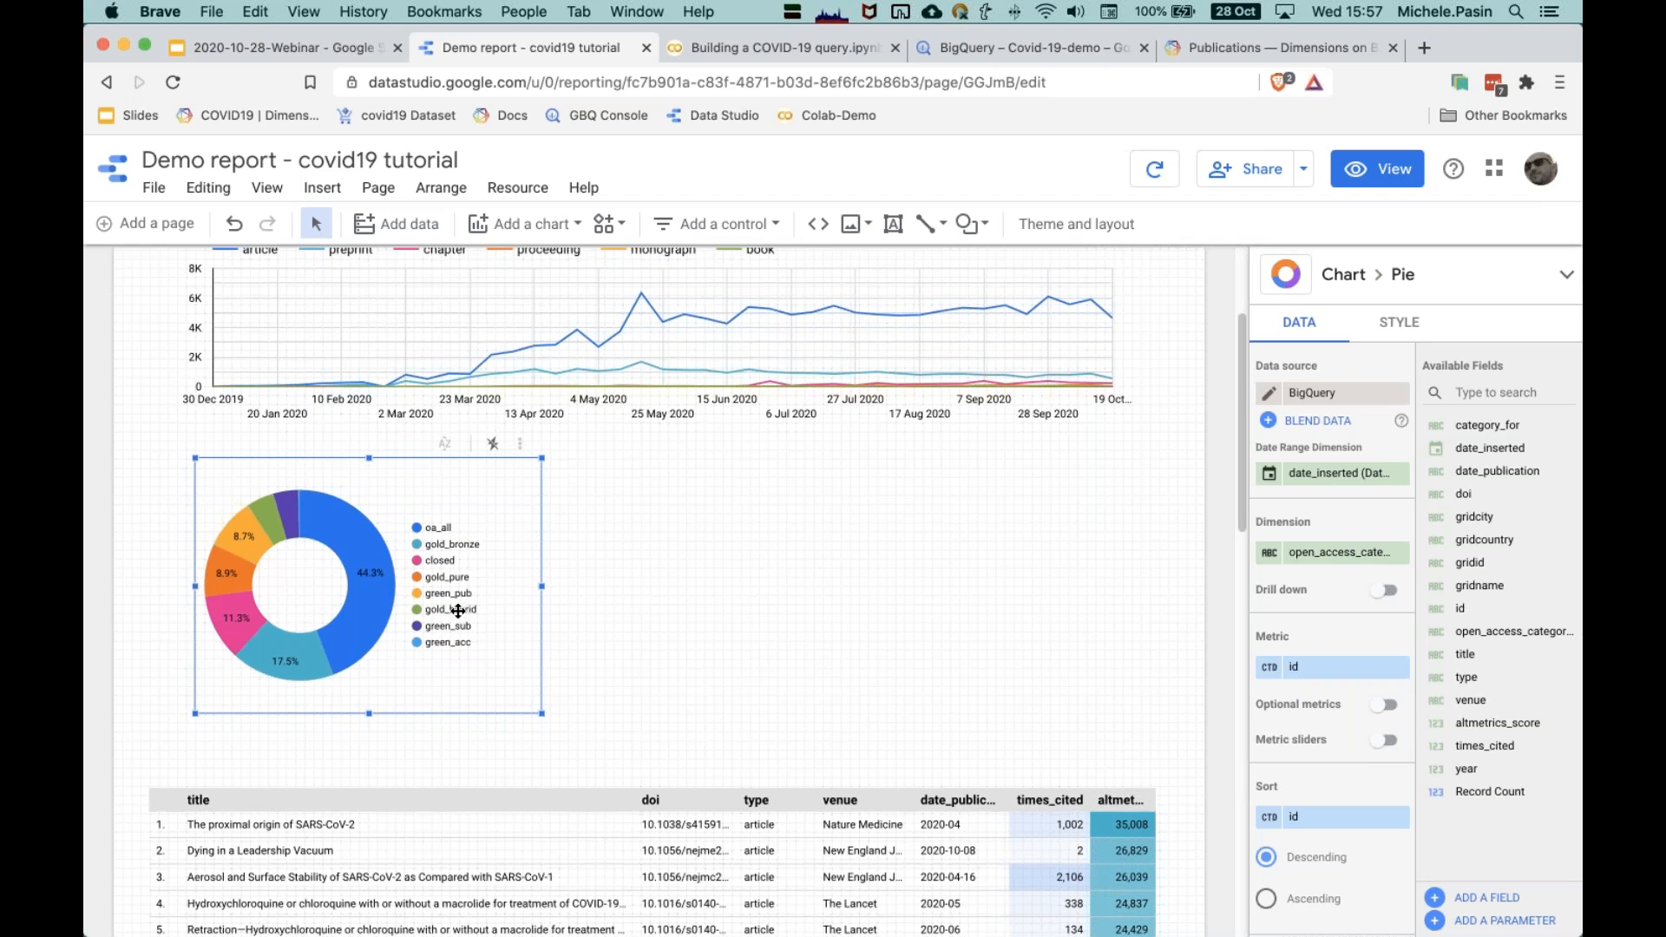
scroll(439, 581, "down", 2)
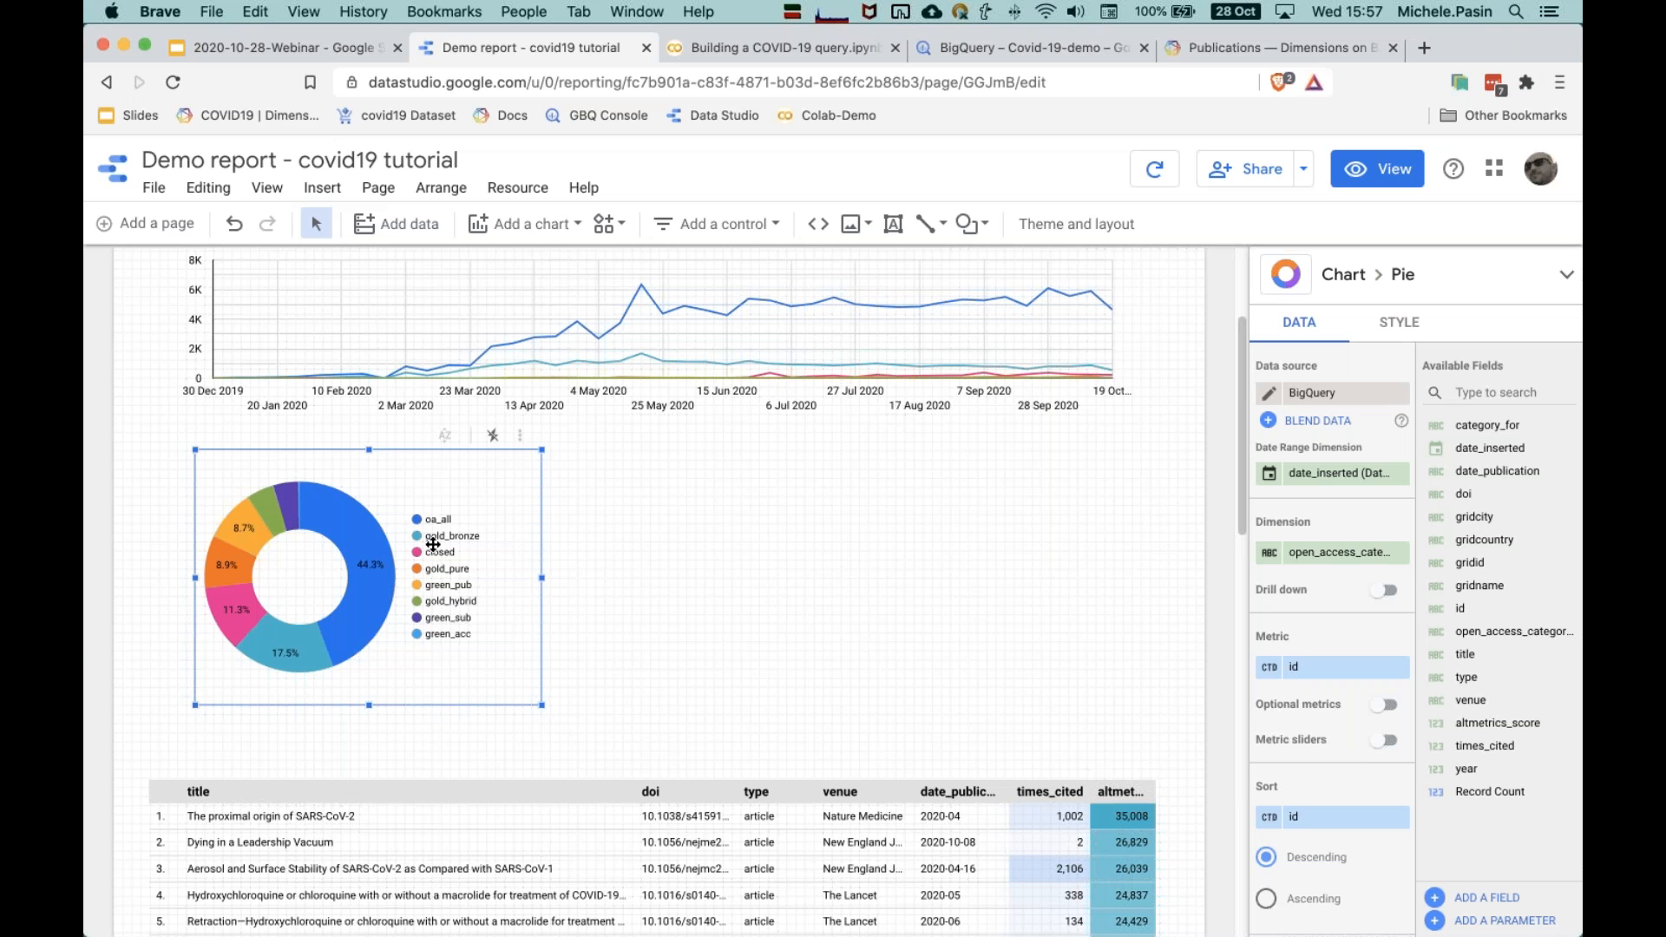
Step: Add a filter to the doughnut chart that excludes records where open_access_categories is equal to oa_all
scroll(1302, 703, "down", 6)
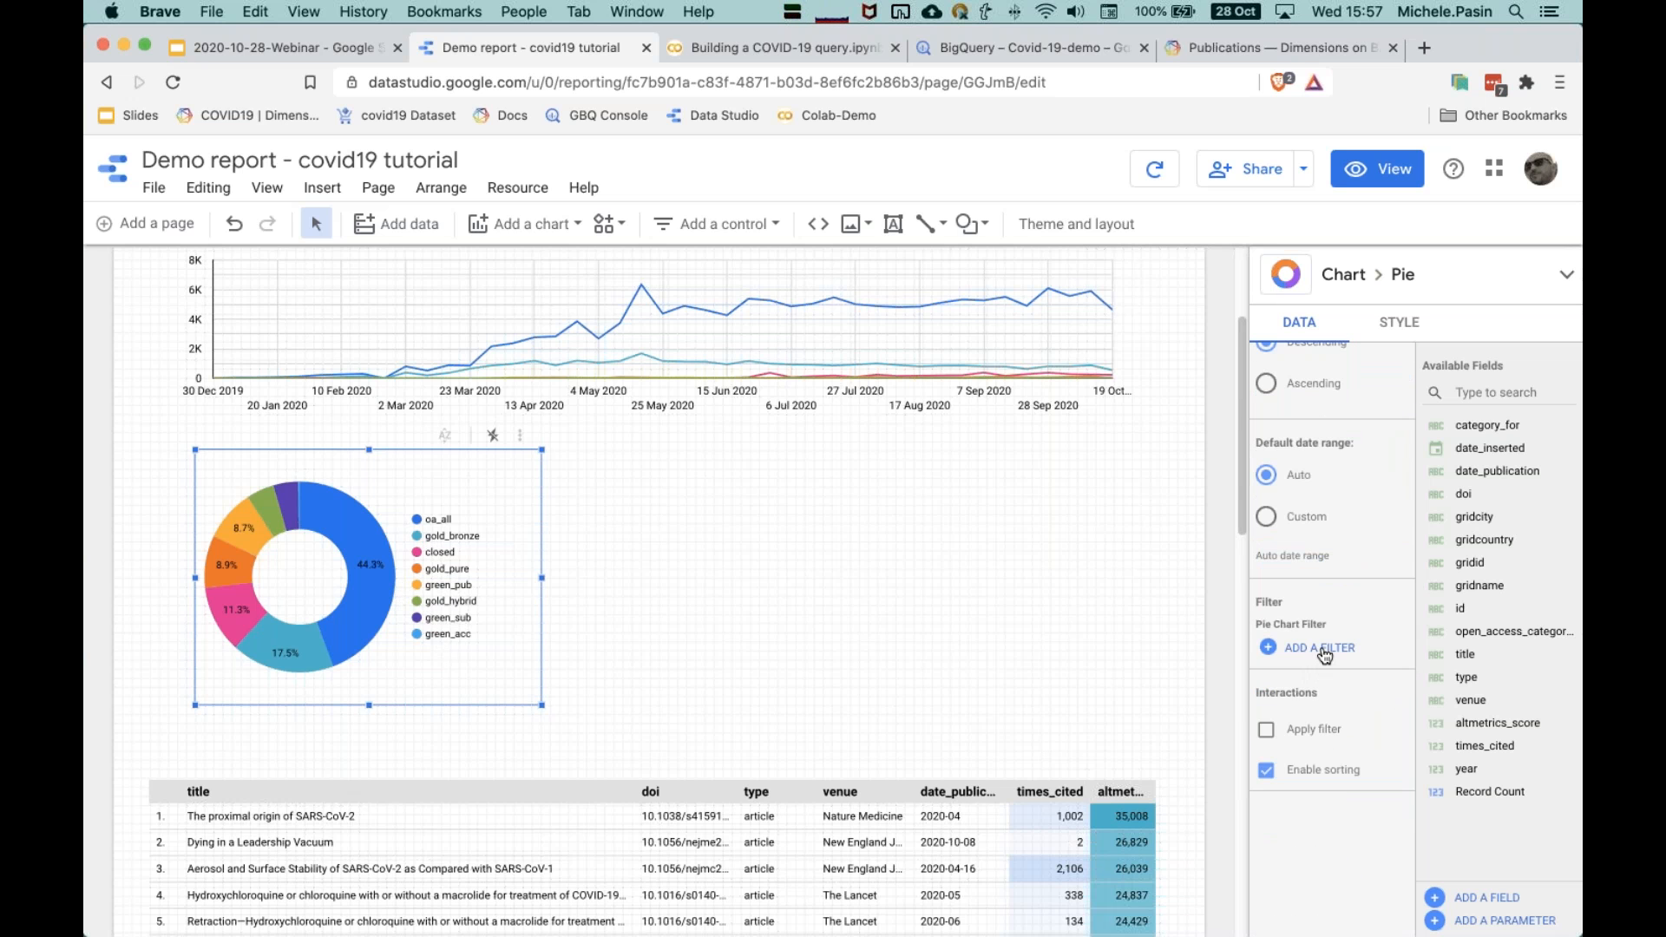
left_click(1317, 648)
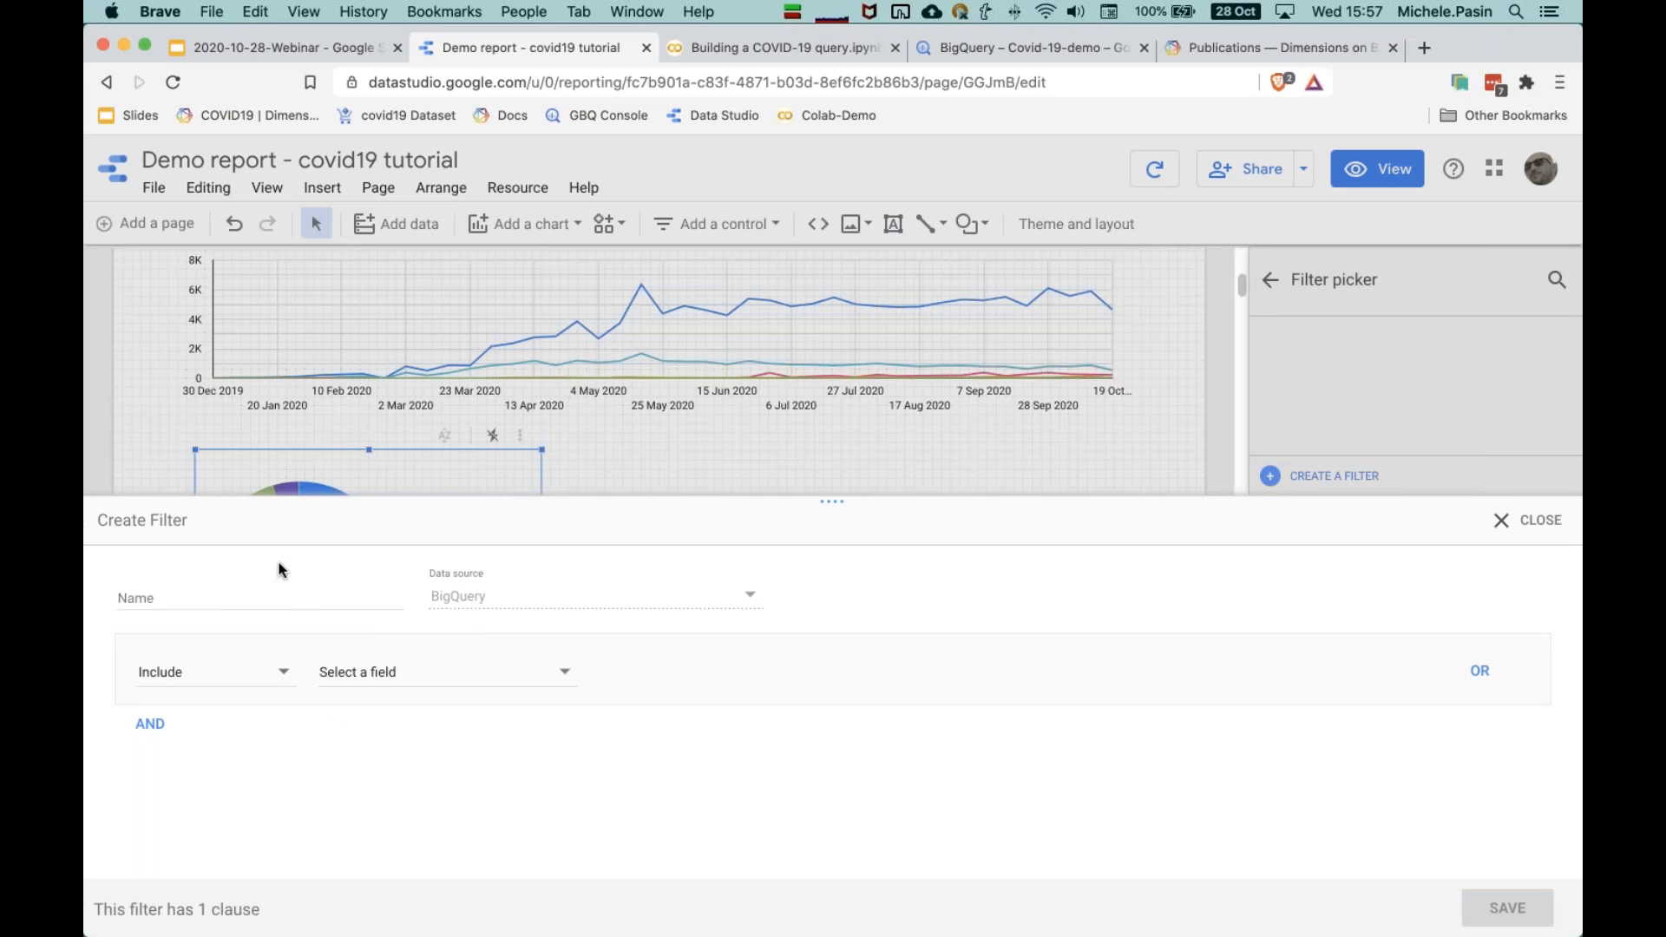
left_click(244, 680)
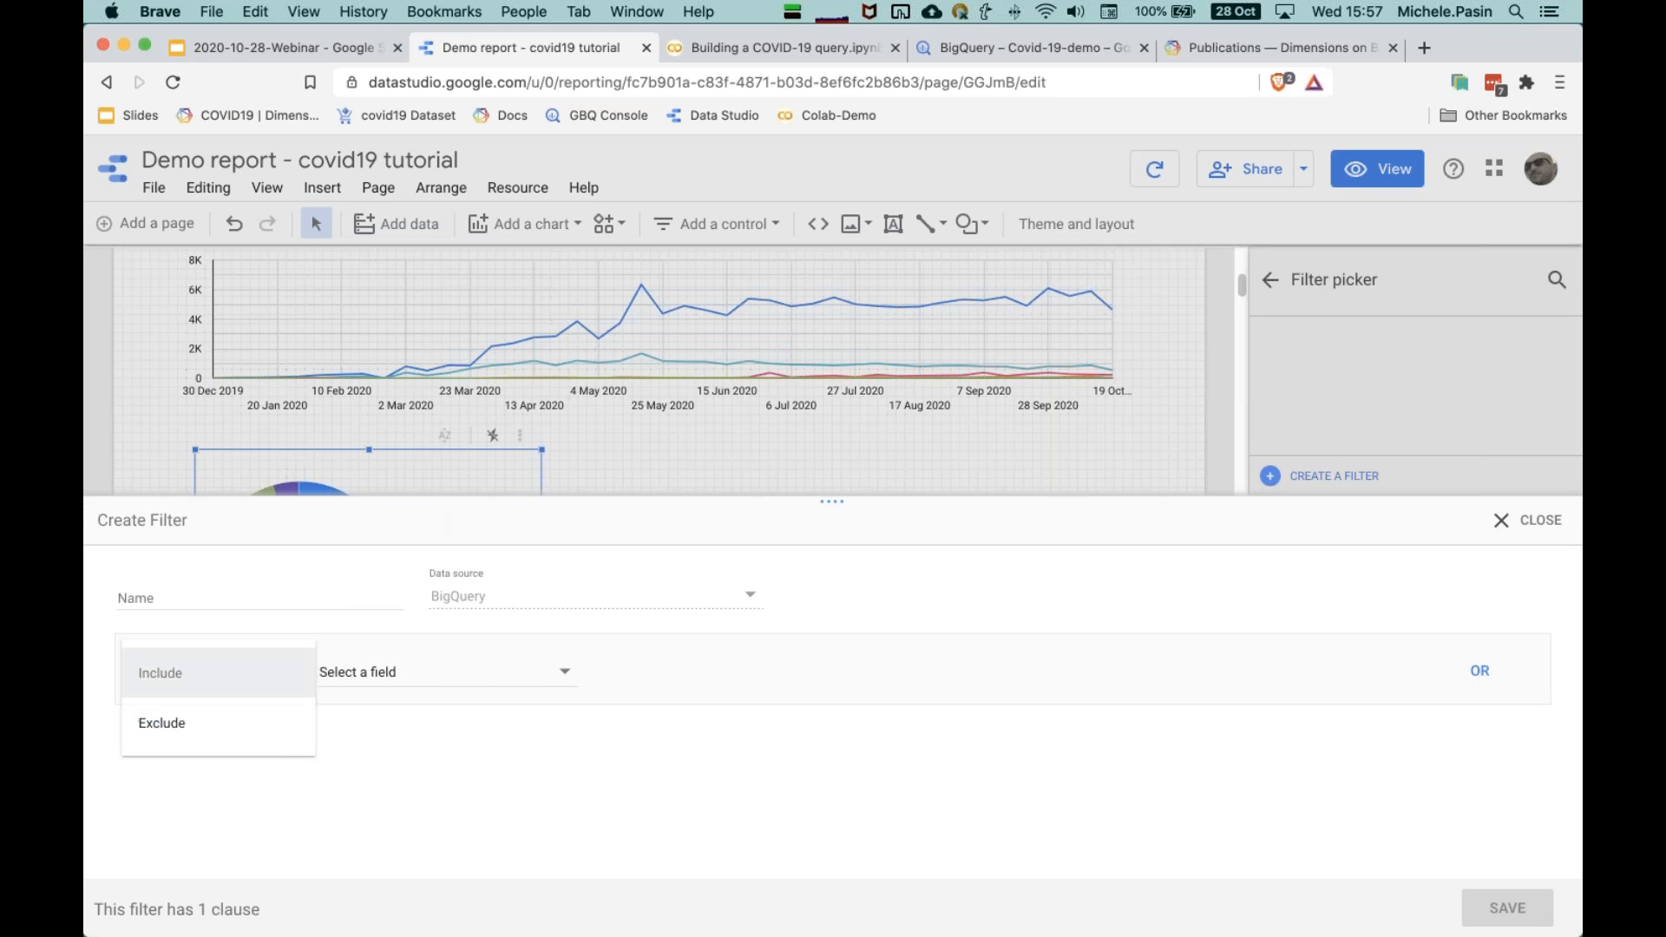
left_click(223, 725)
left_click(478, 683)
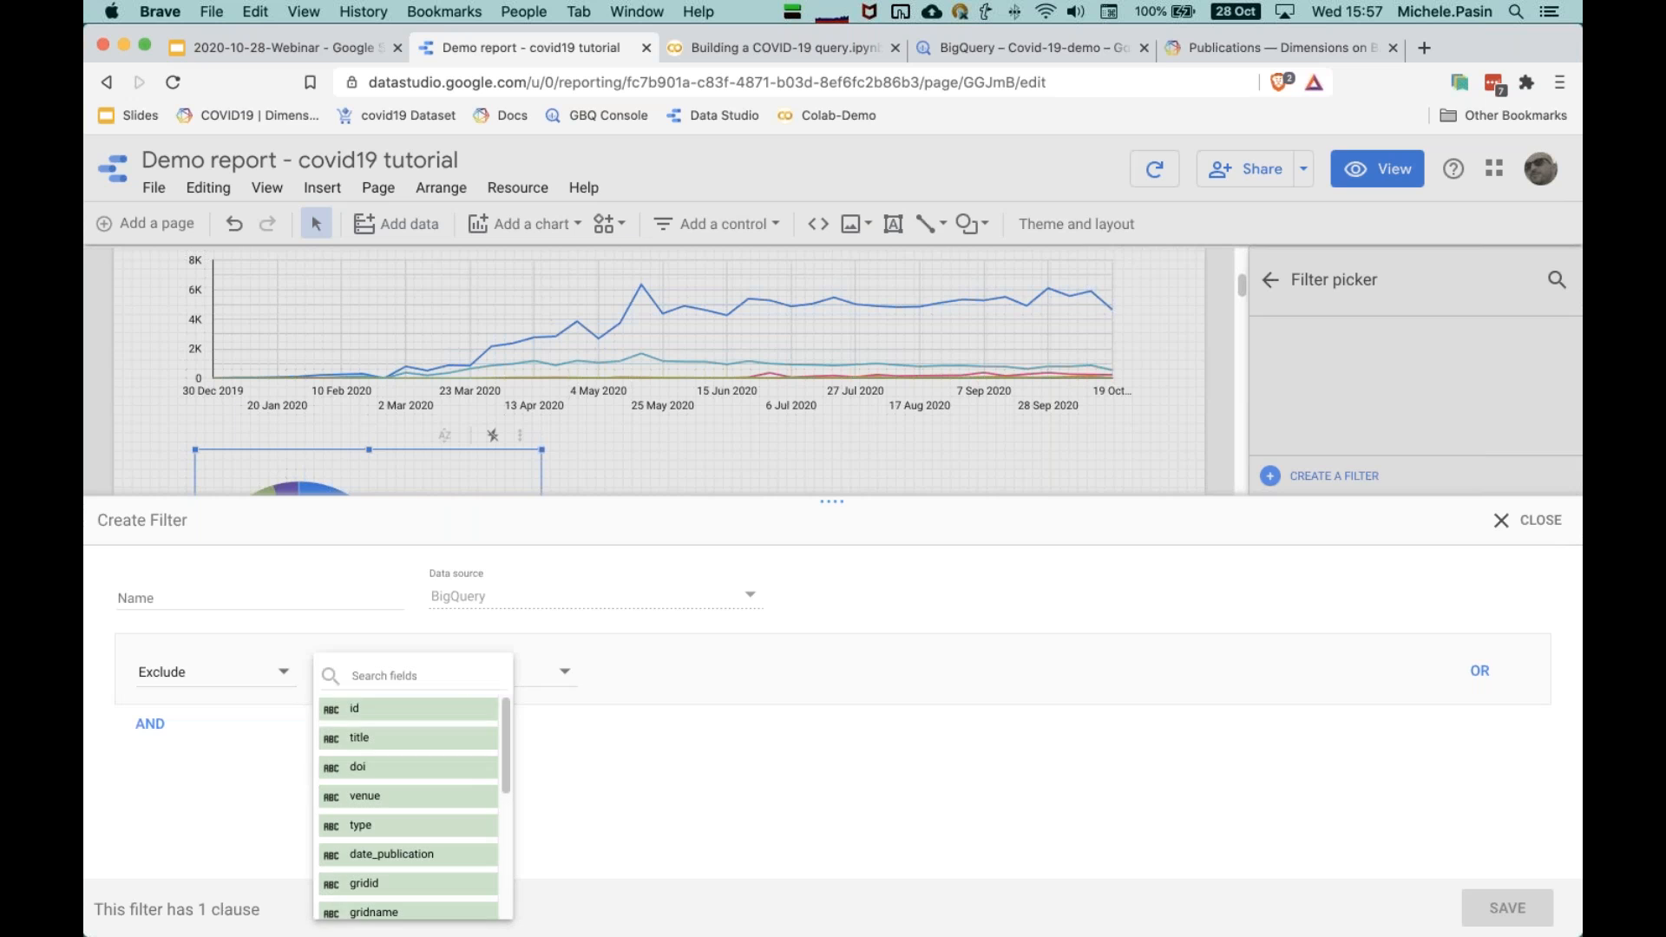
scroll(458, 774, "down", 3)
scroll(463, 782, "down", 1)
left_click(461, 858)
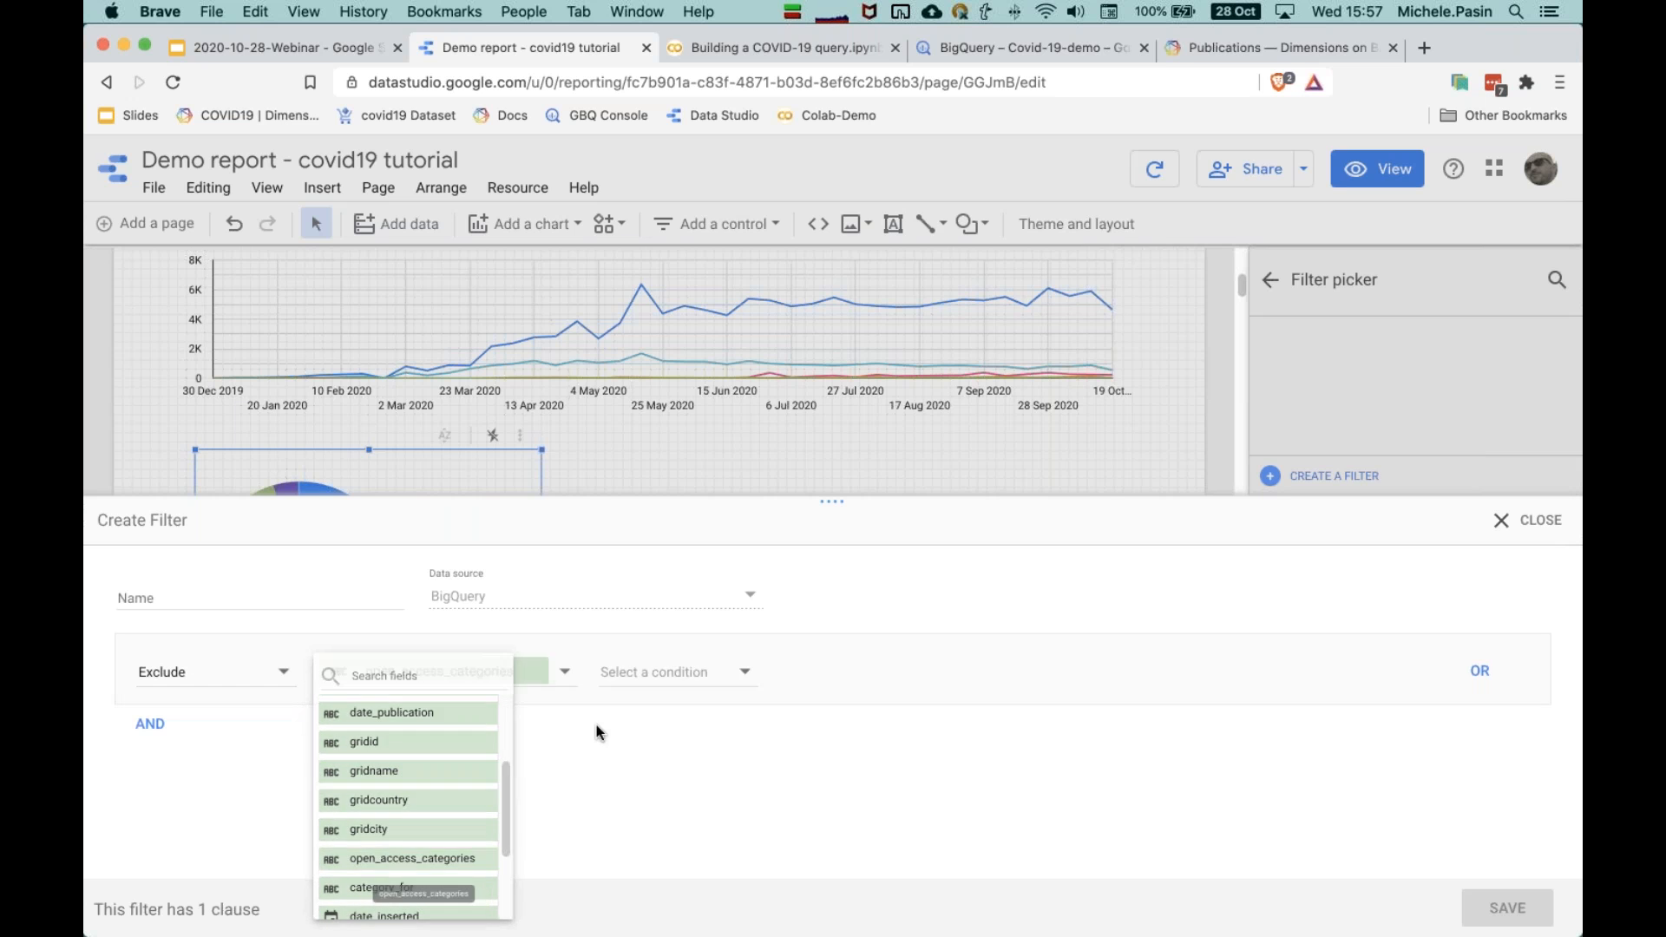
left_click(694, 673)
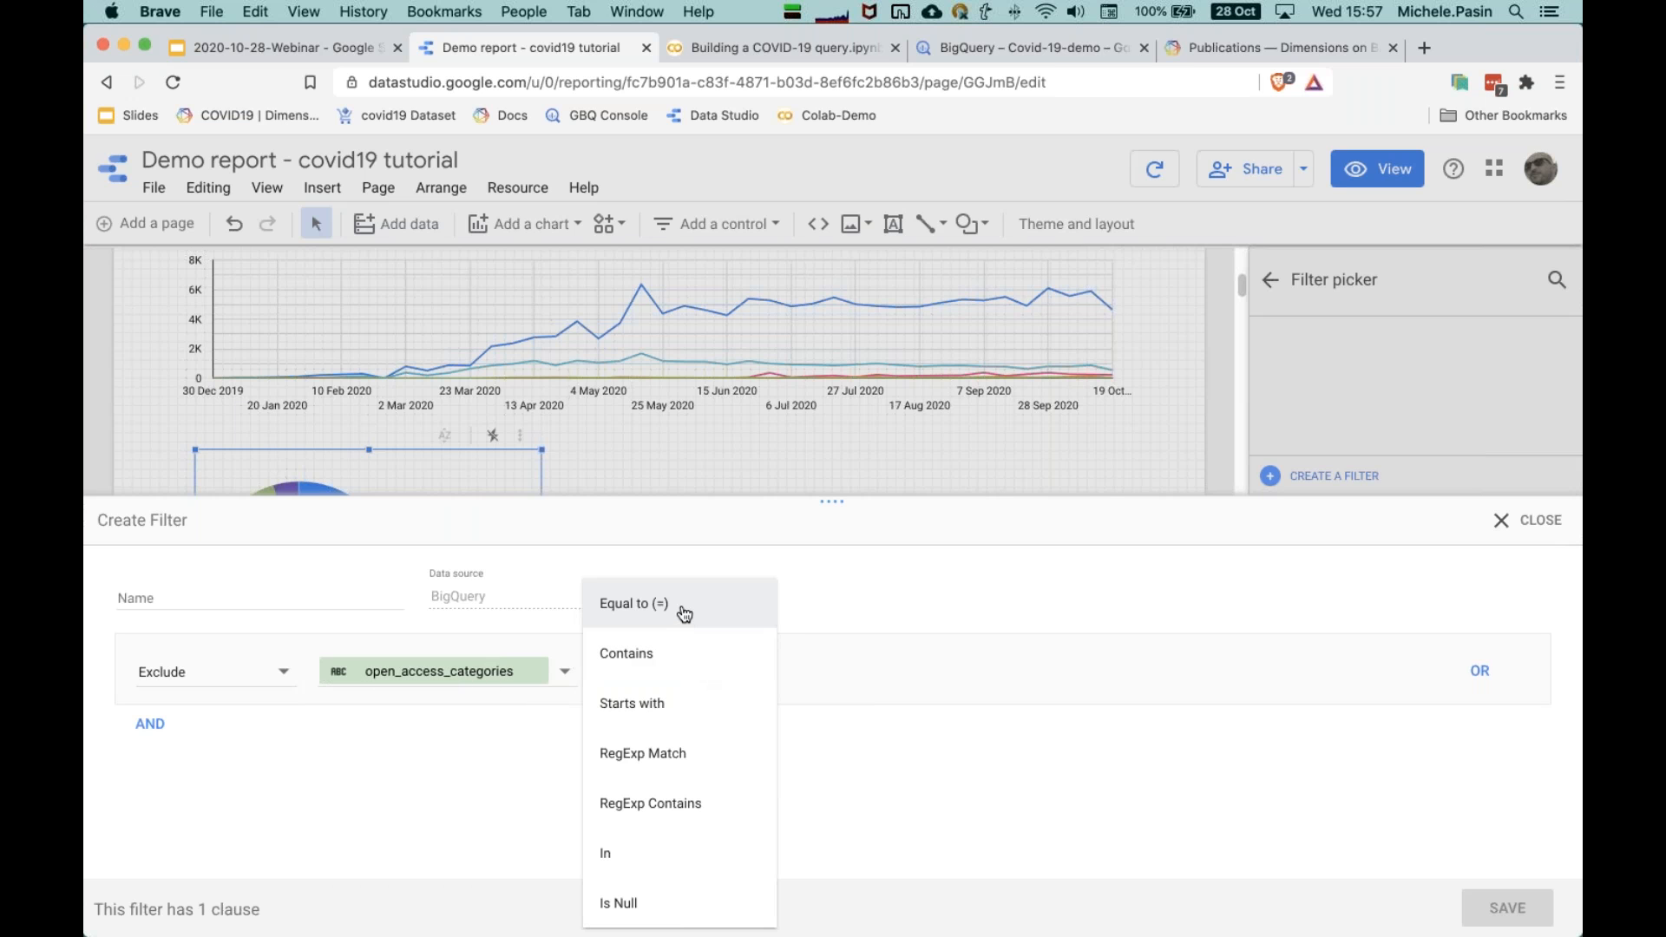
left_click(748, 603)
type("oa_all")
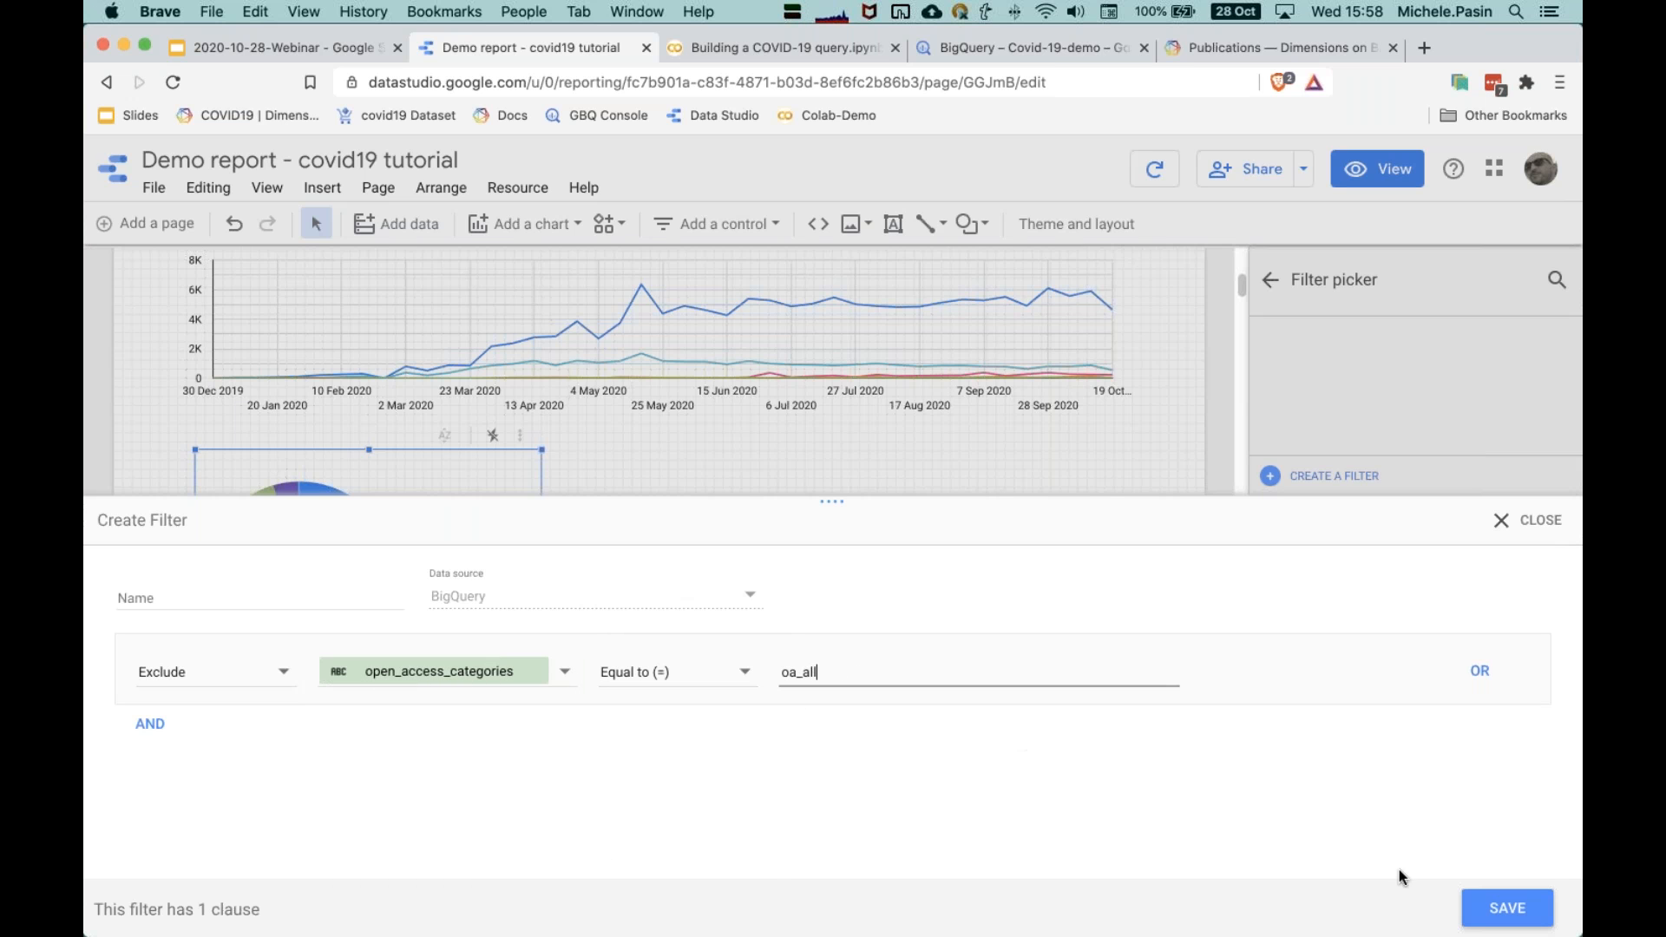
left_click(1507, 908)
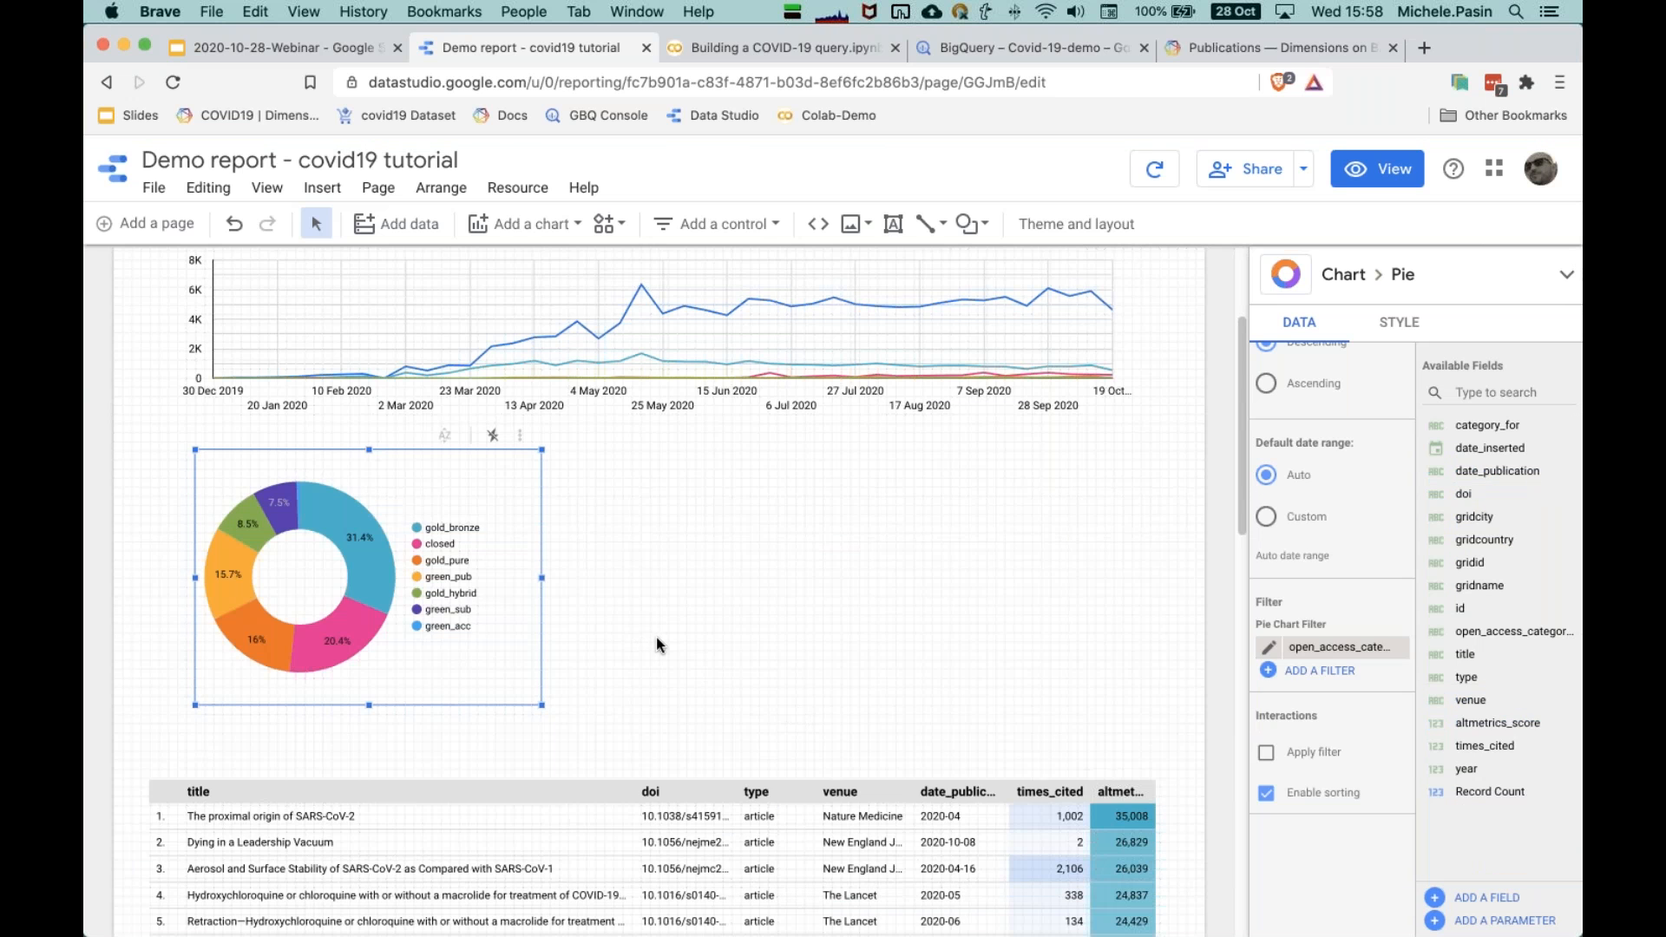
left_click(628, 631)
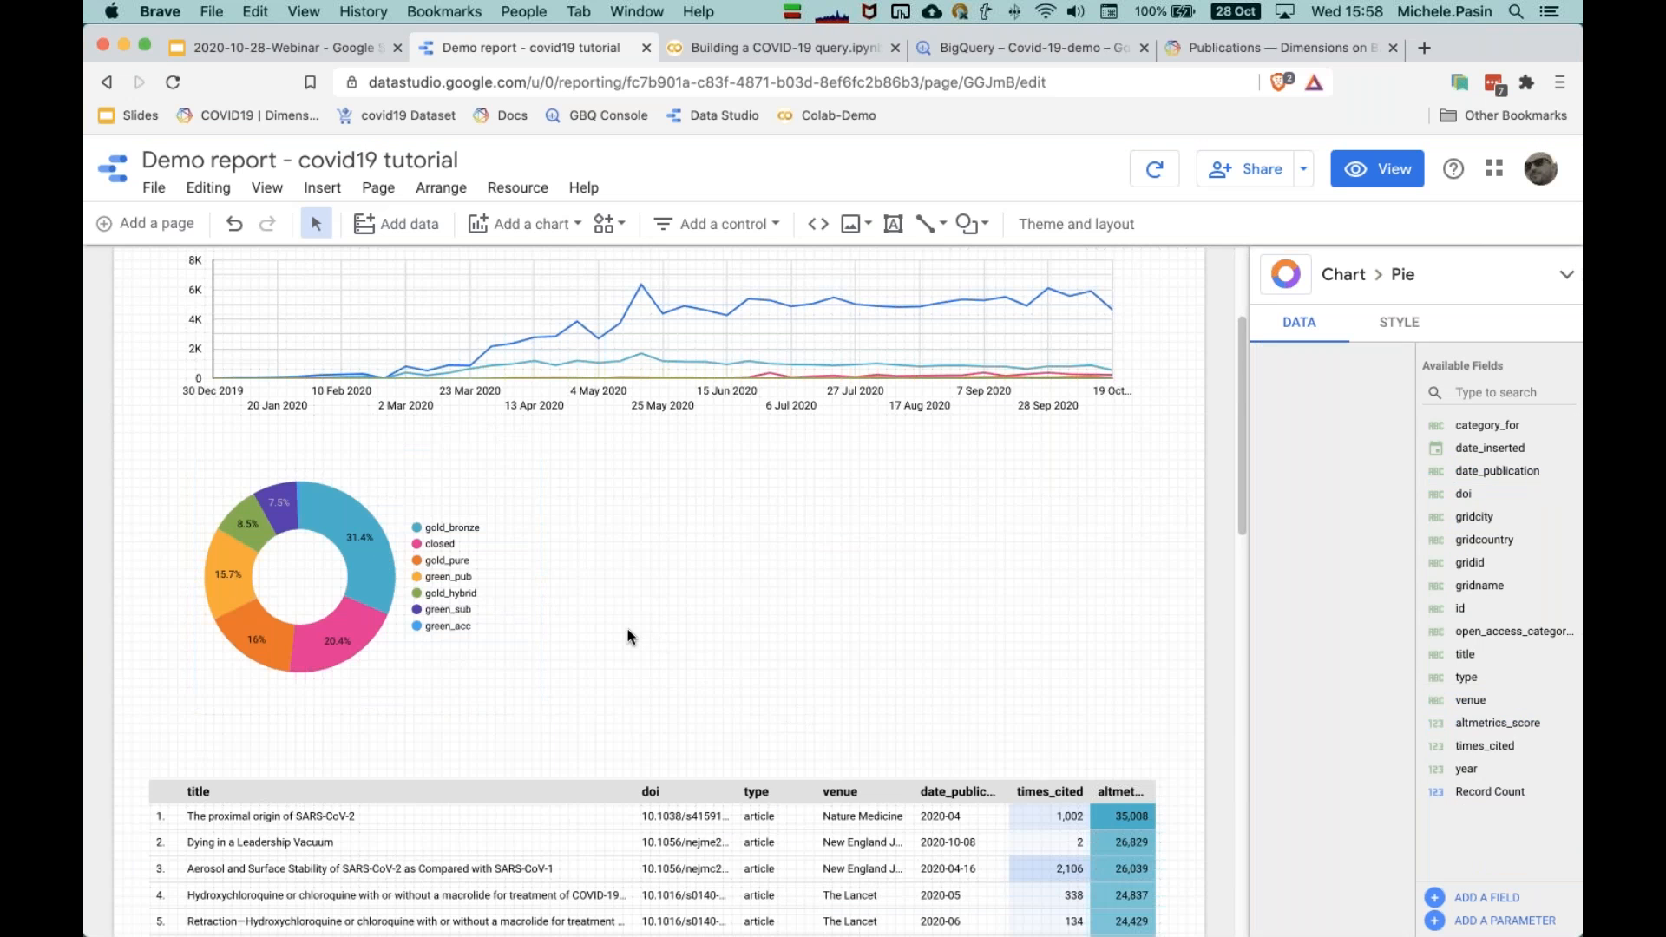
Step: Insert a geo chart beside the doughnut chart and widen it to about the end of the time series plot
left_click(363, 584)
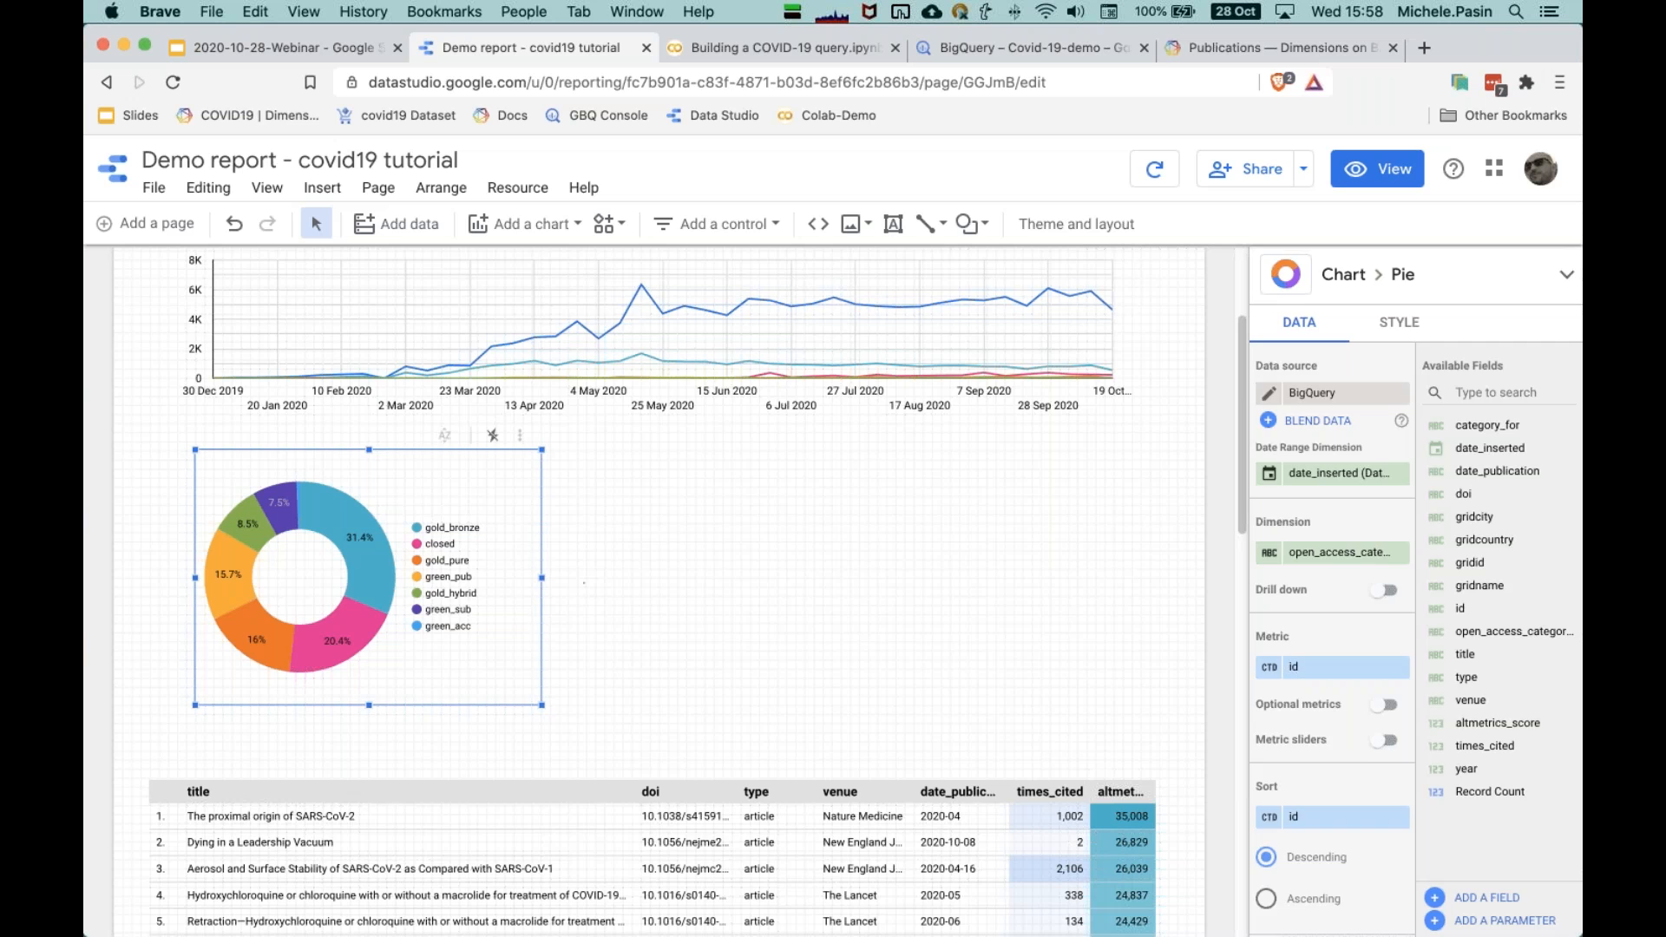
left_click(582, 582)
left_click(518, 226)
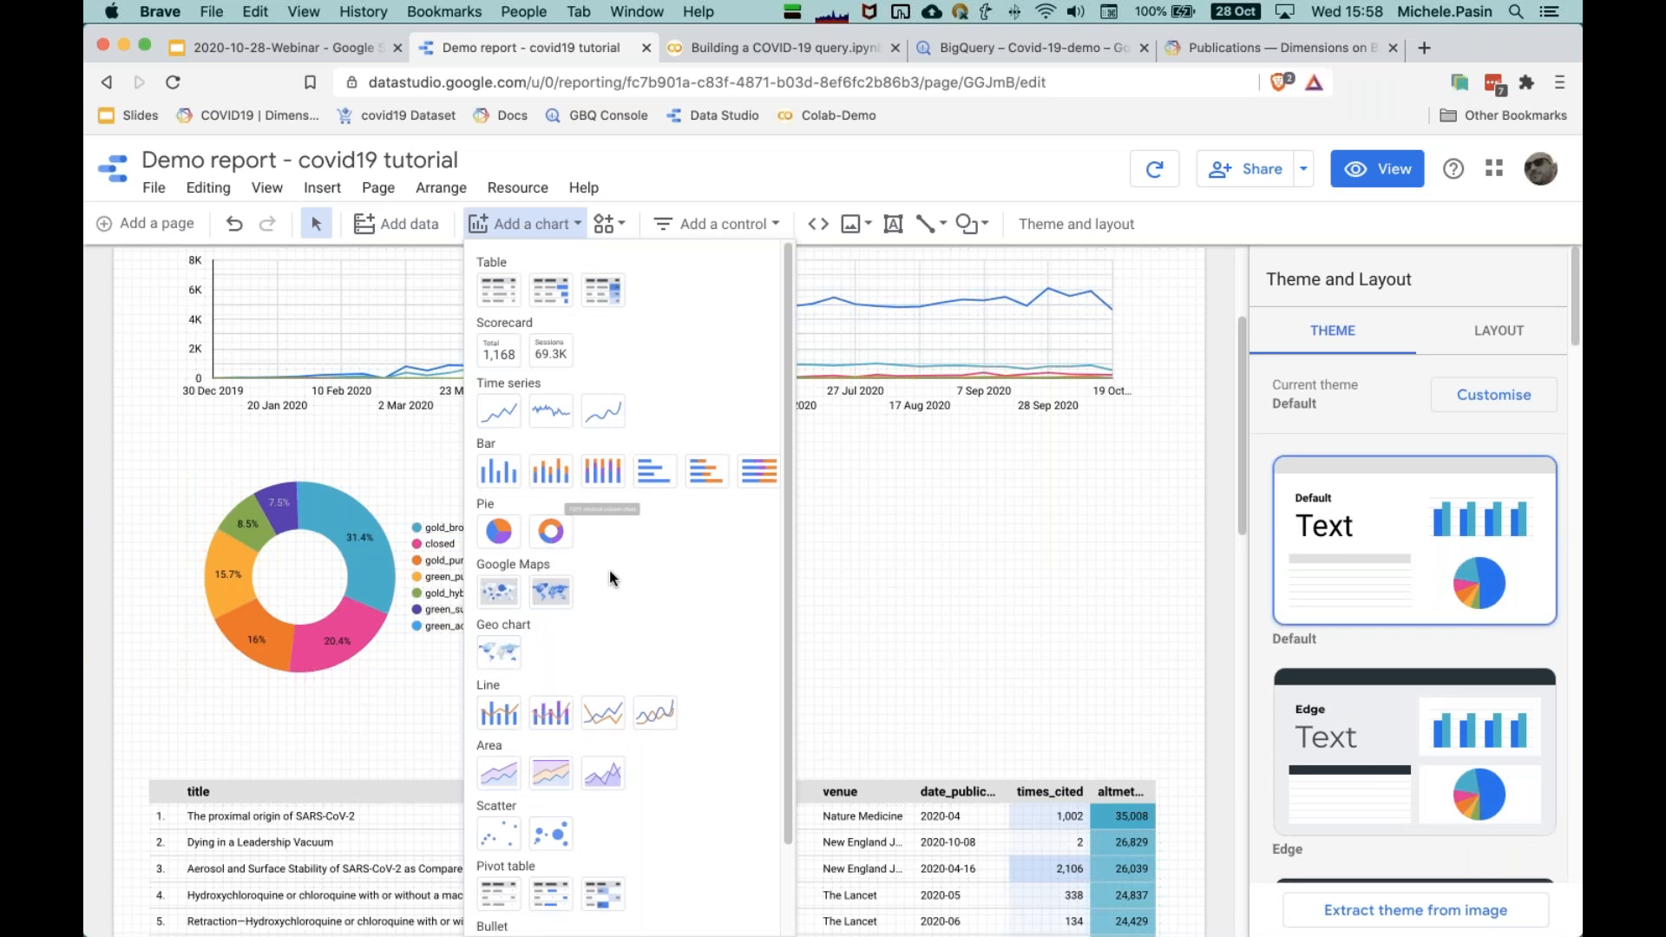
scroll(502, 573, "down", 1)
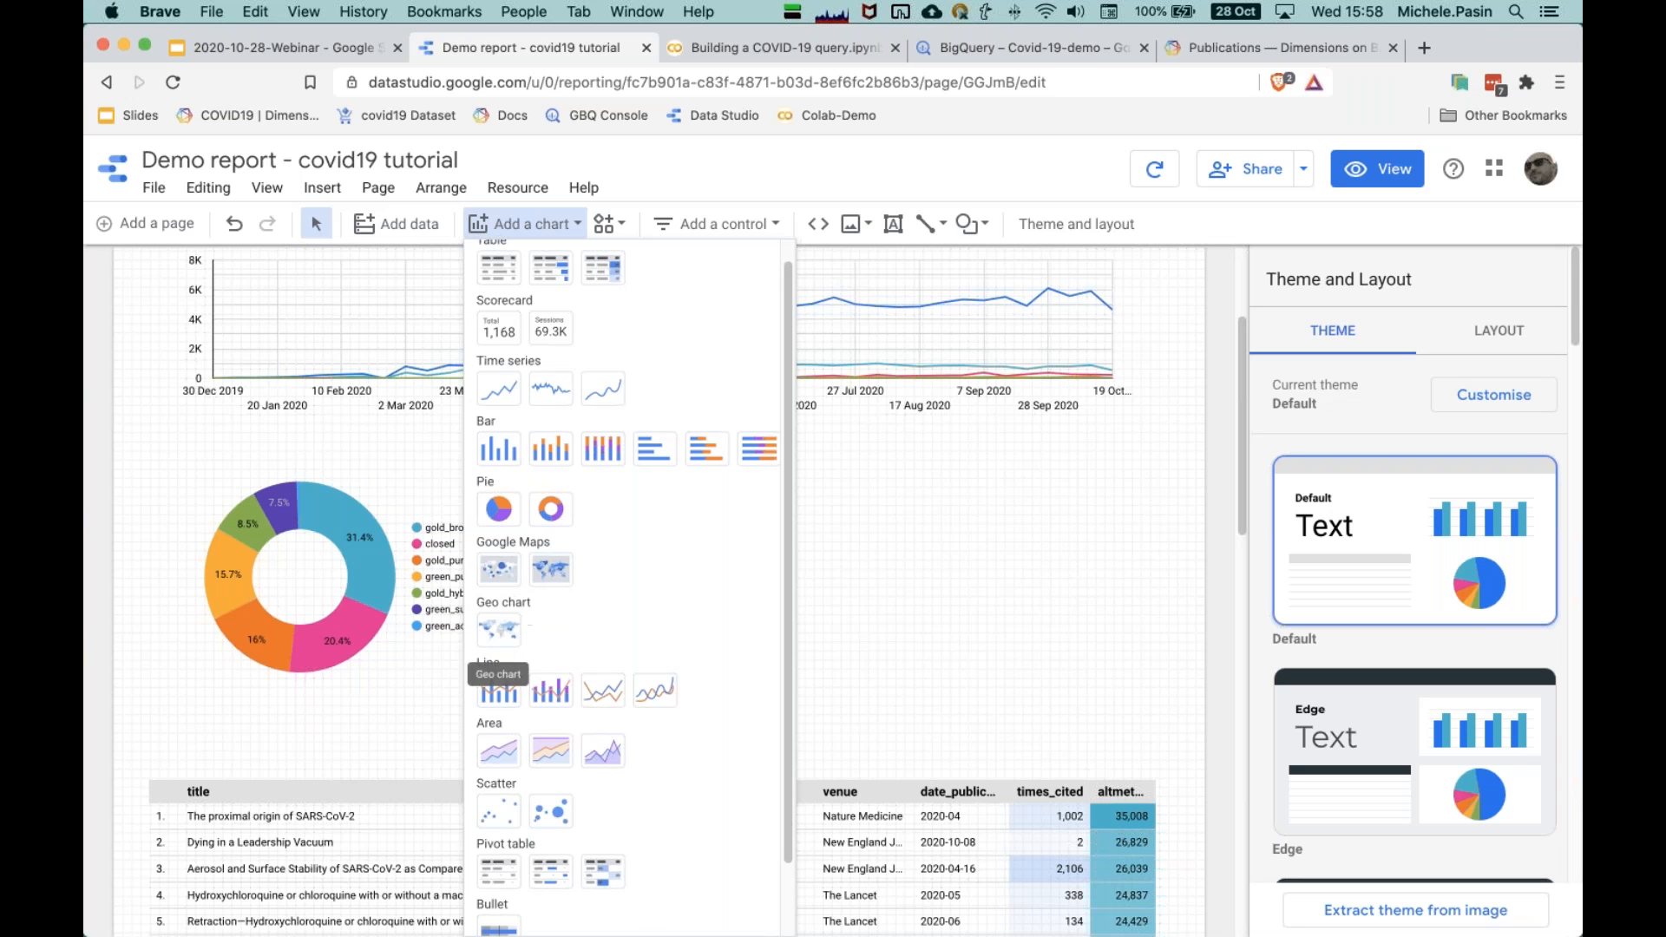
left_click(504, 643)
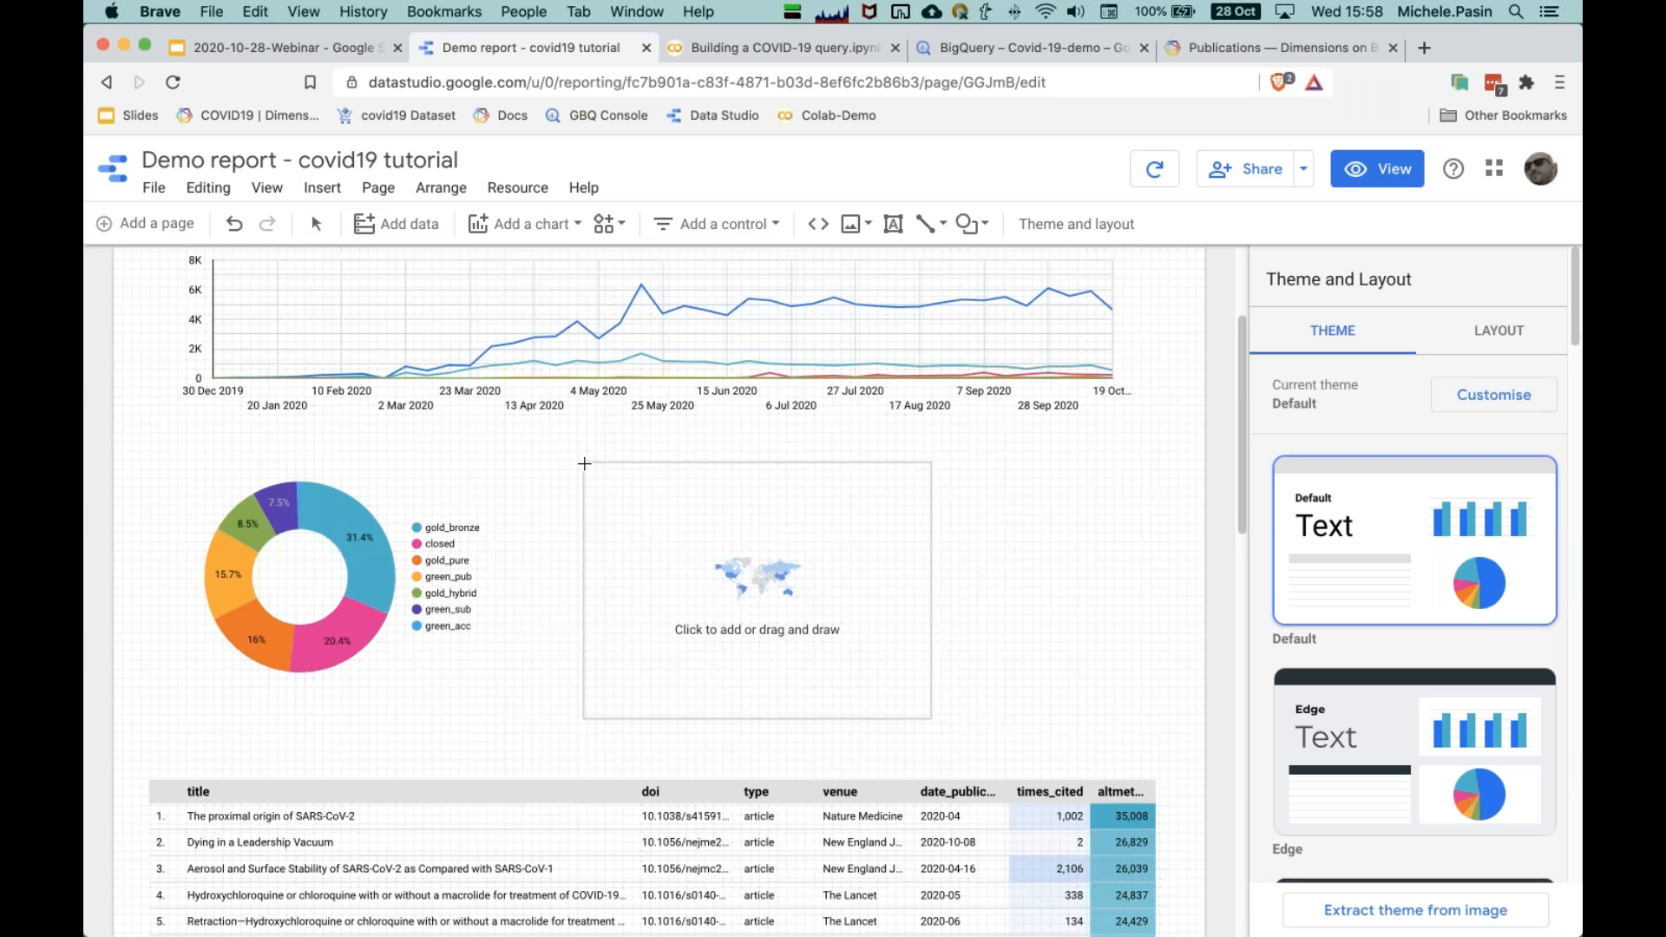
left_click(584, 464)
left_click_drag(931, 591, 1116, 591)
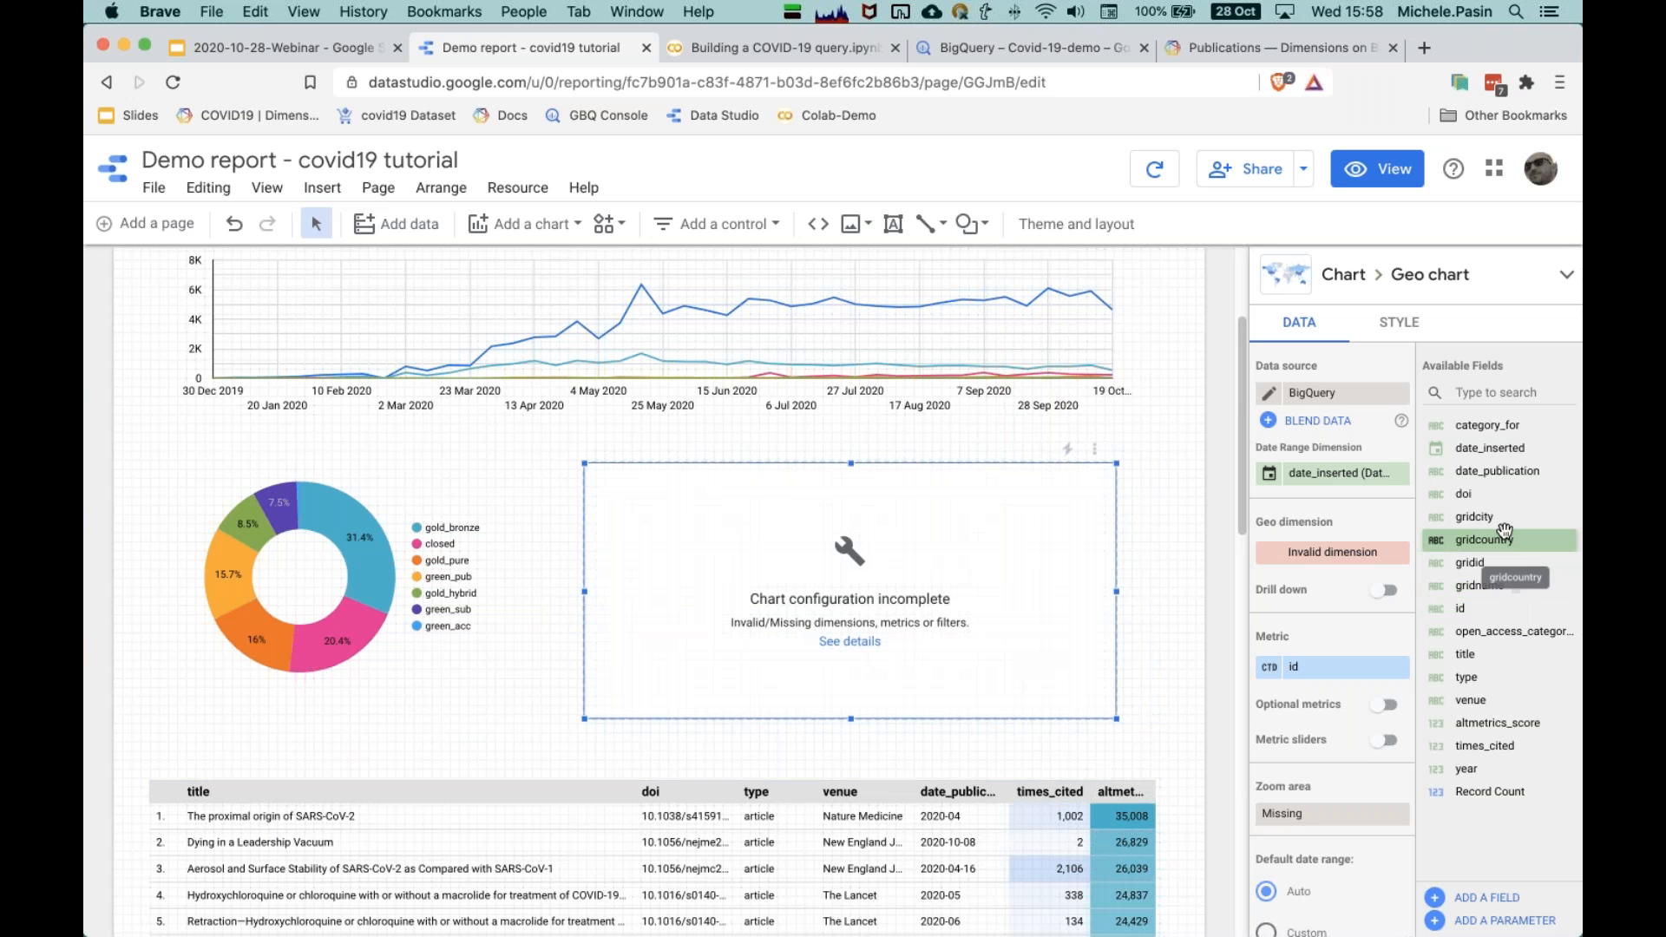
Step: Set gridcountry as the geo chart's dimension and enable drill down with gridcity as the second level
left_click_drag(1378, 553, 1330, 543)
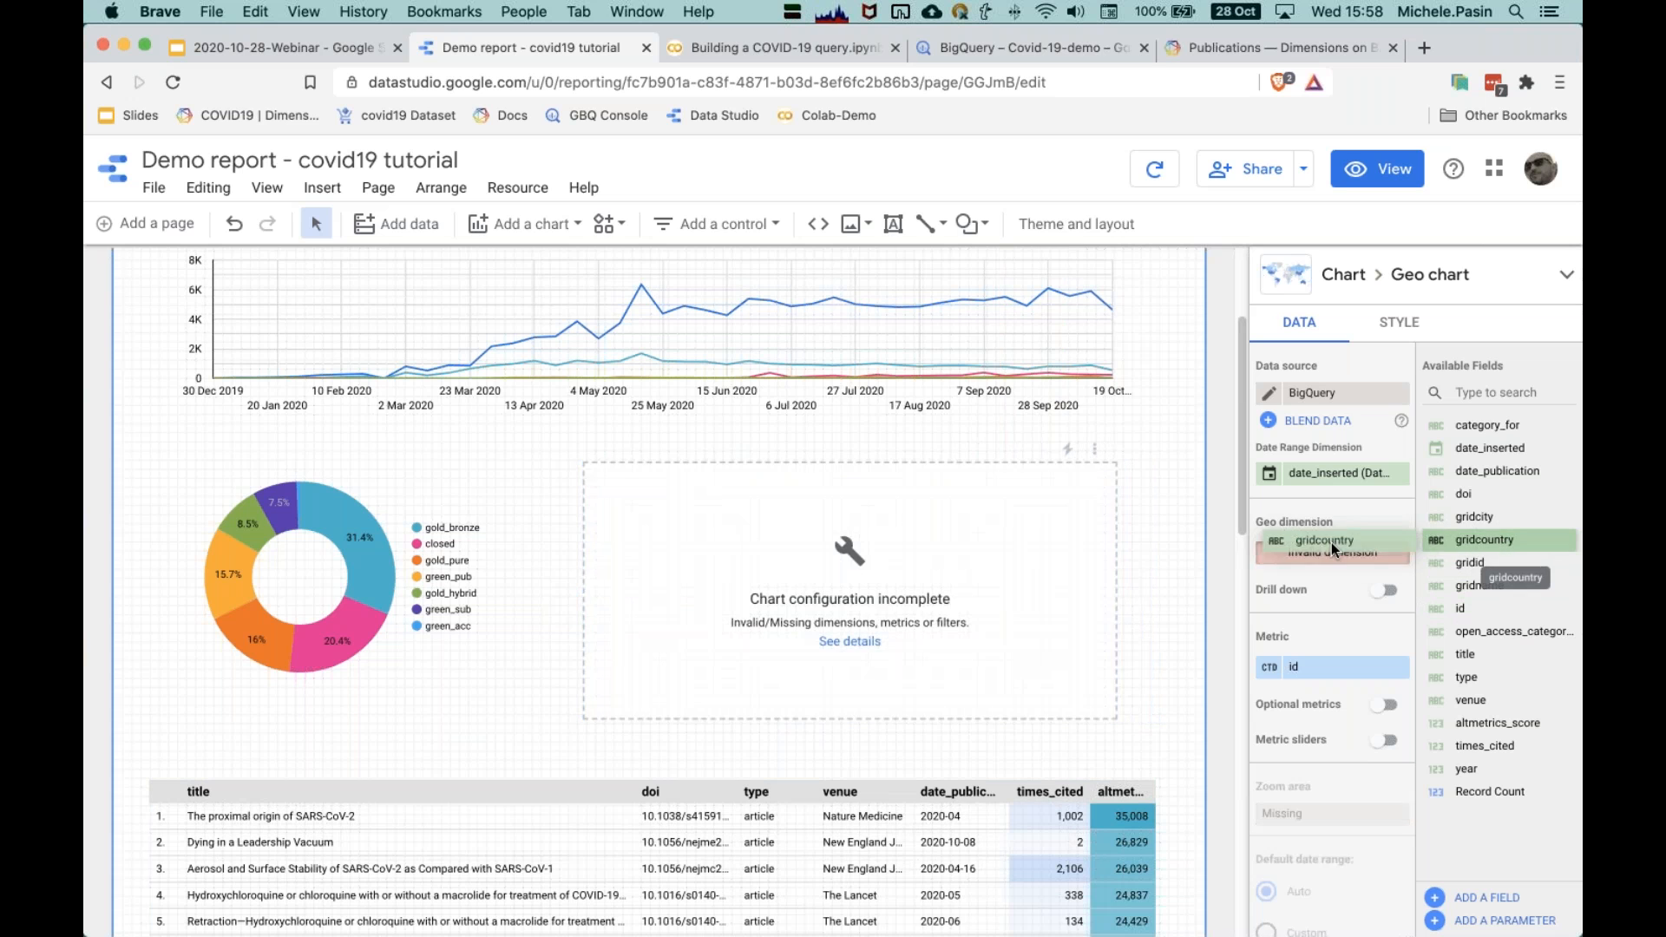
left_click_drag(1474, 517, 1380, 574)
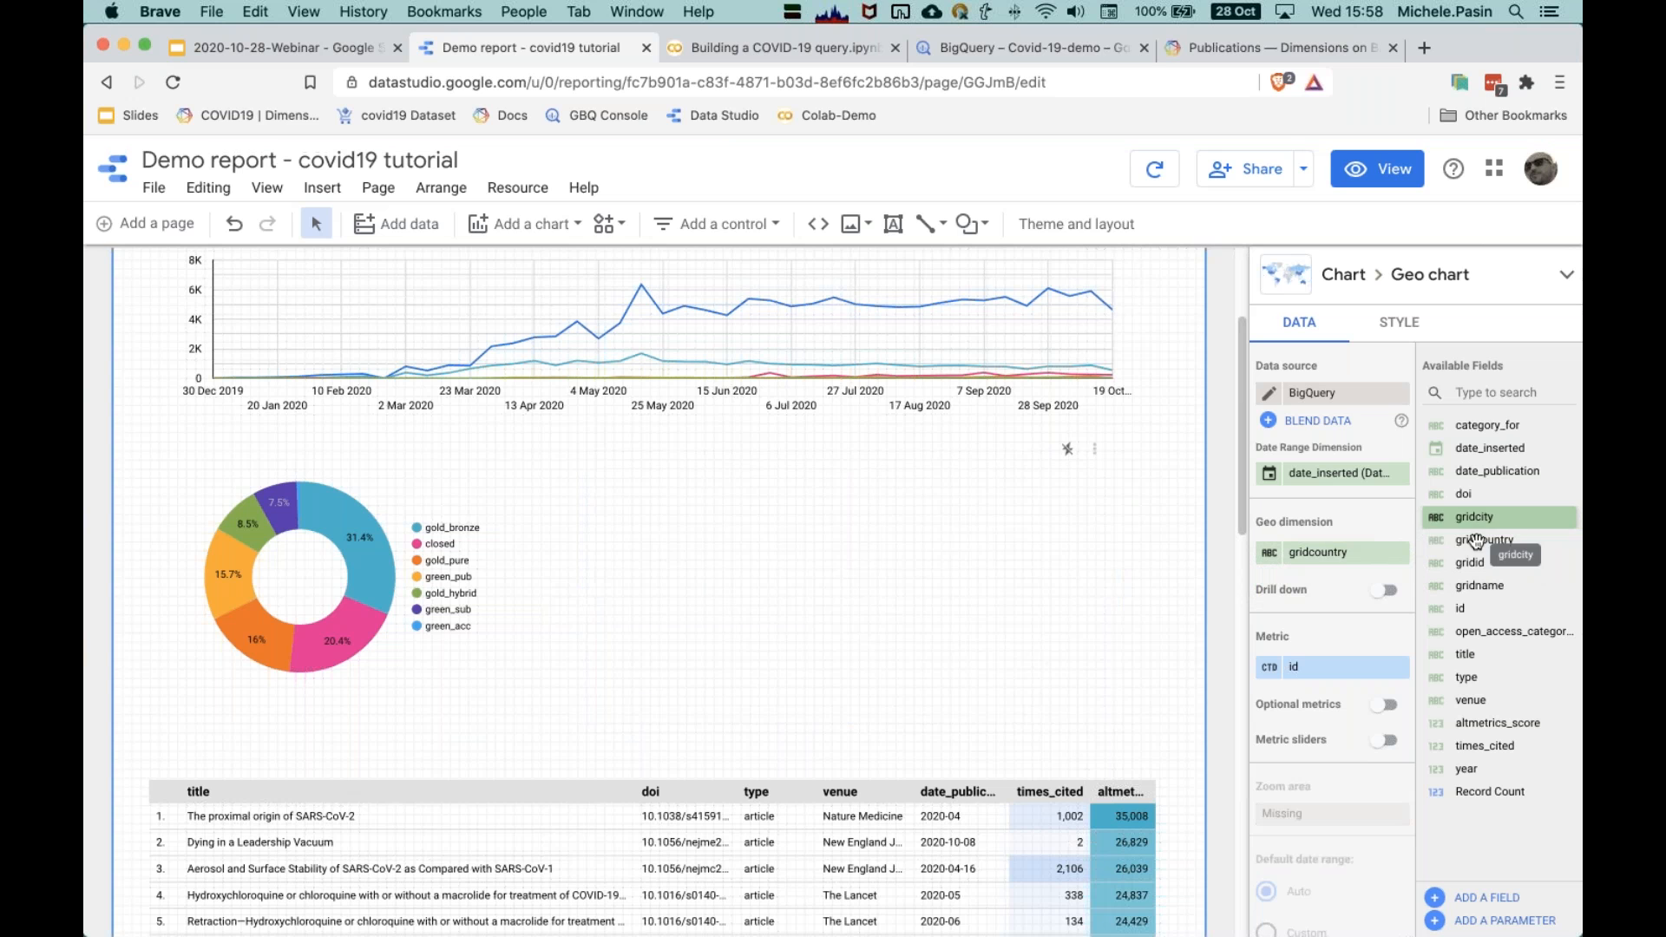
left_click(1388, 591)
left_click_drag(1474, 517, 1325, 590)
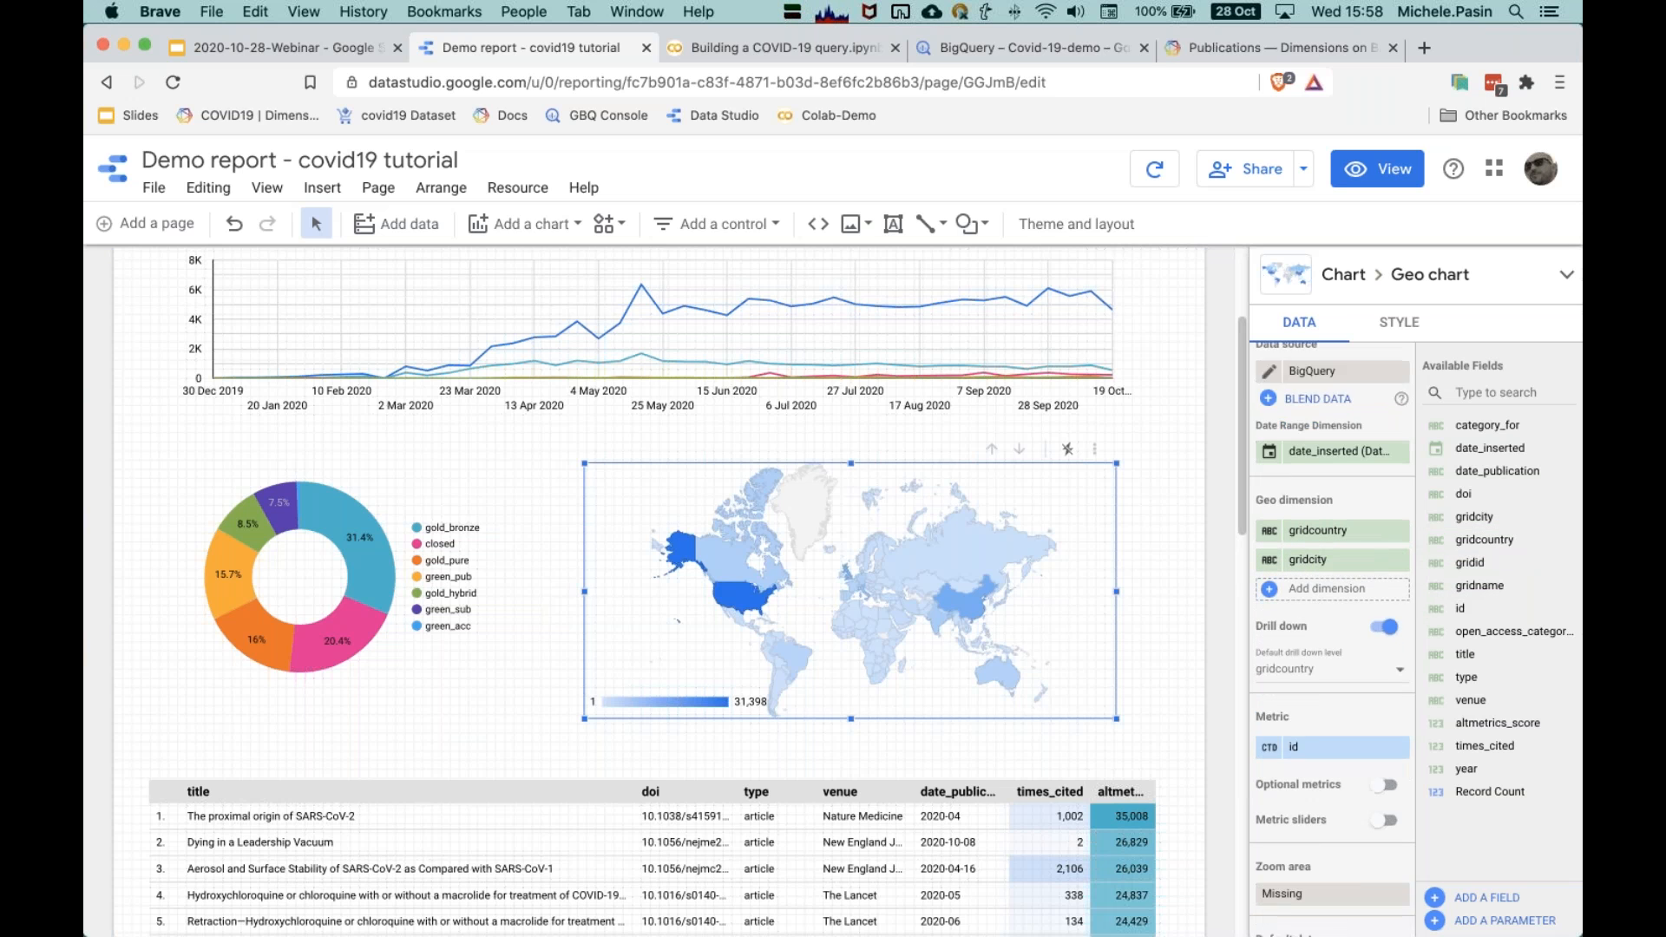
Step: Examine the geo chart's zoom area, filter options and id metric settings
scroll(1388, 703, "down", 3)
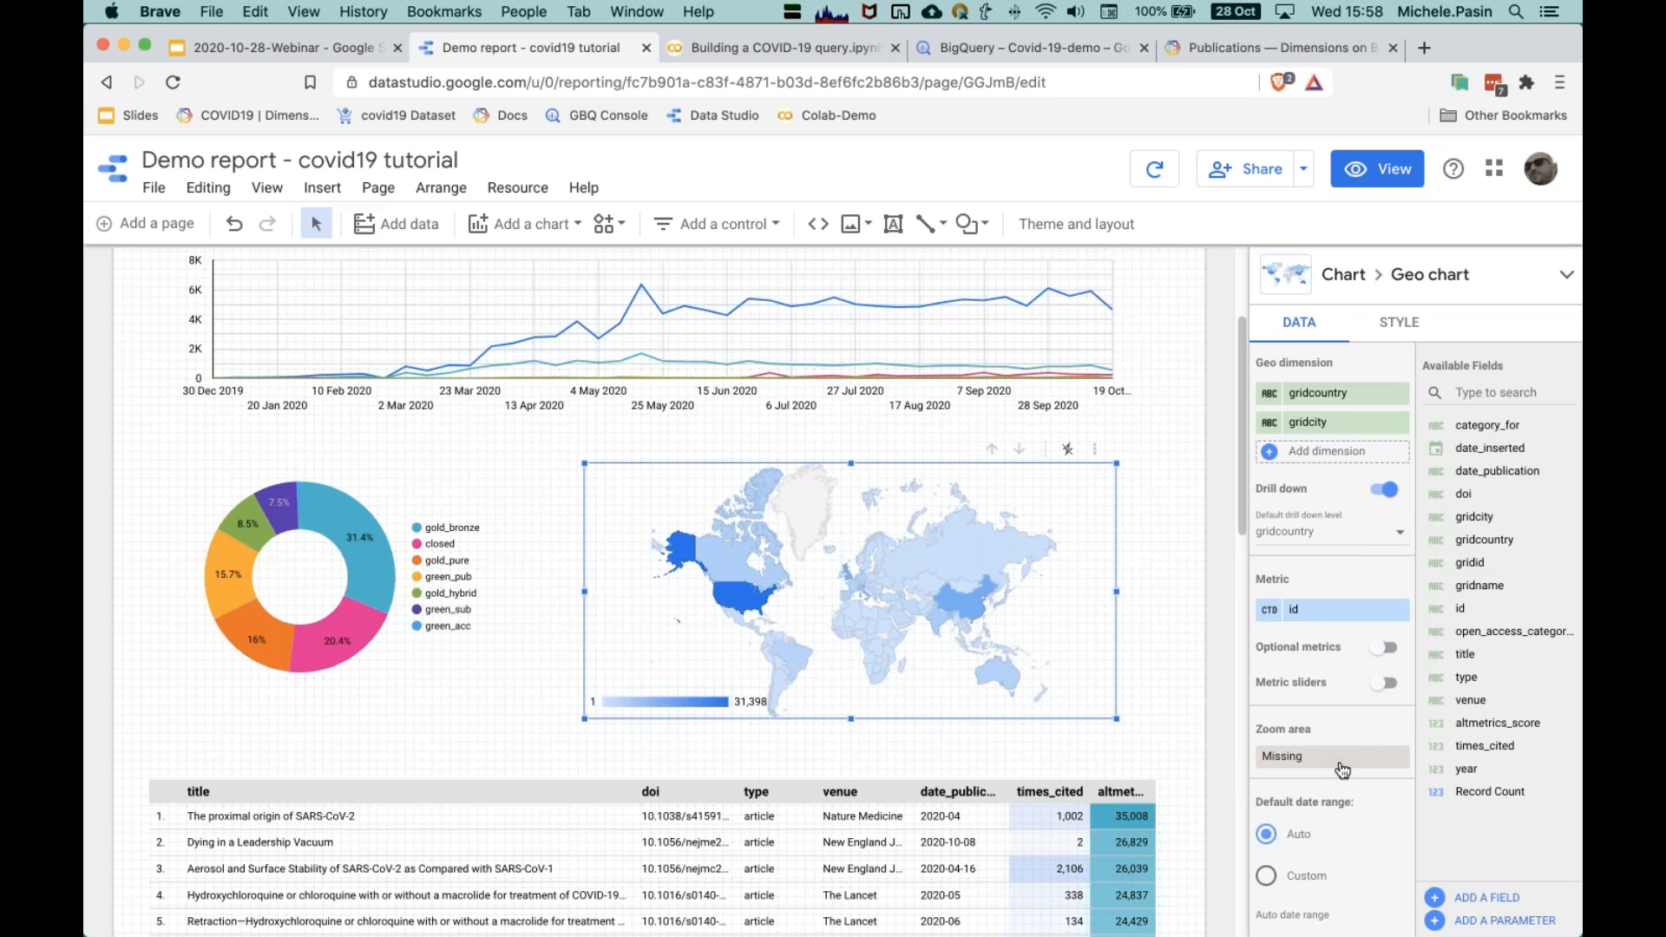
left_click(1343, 770)
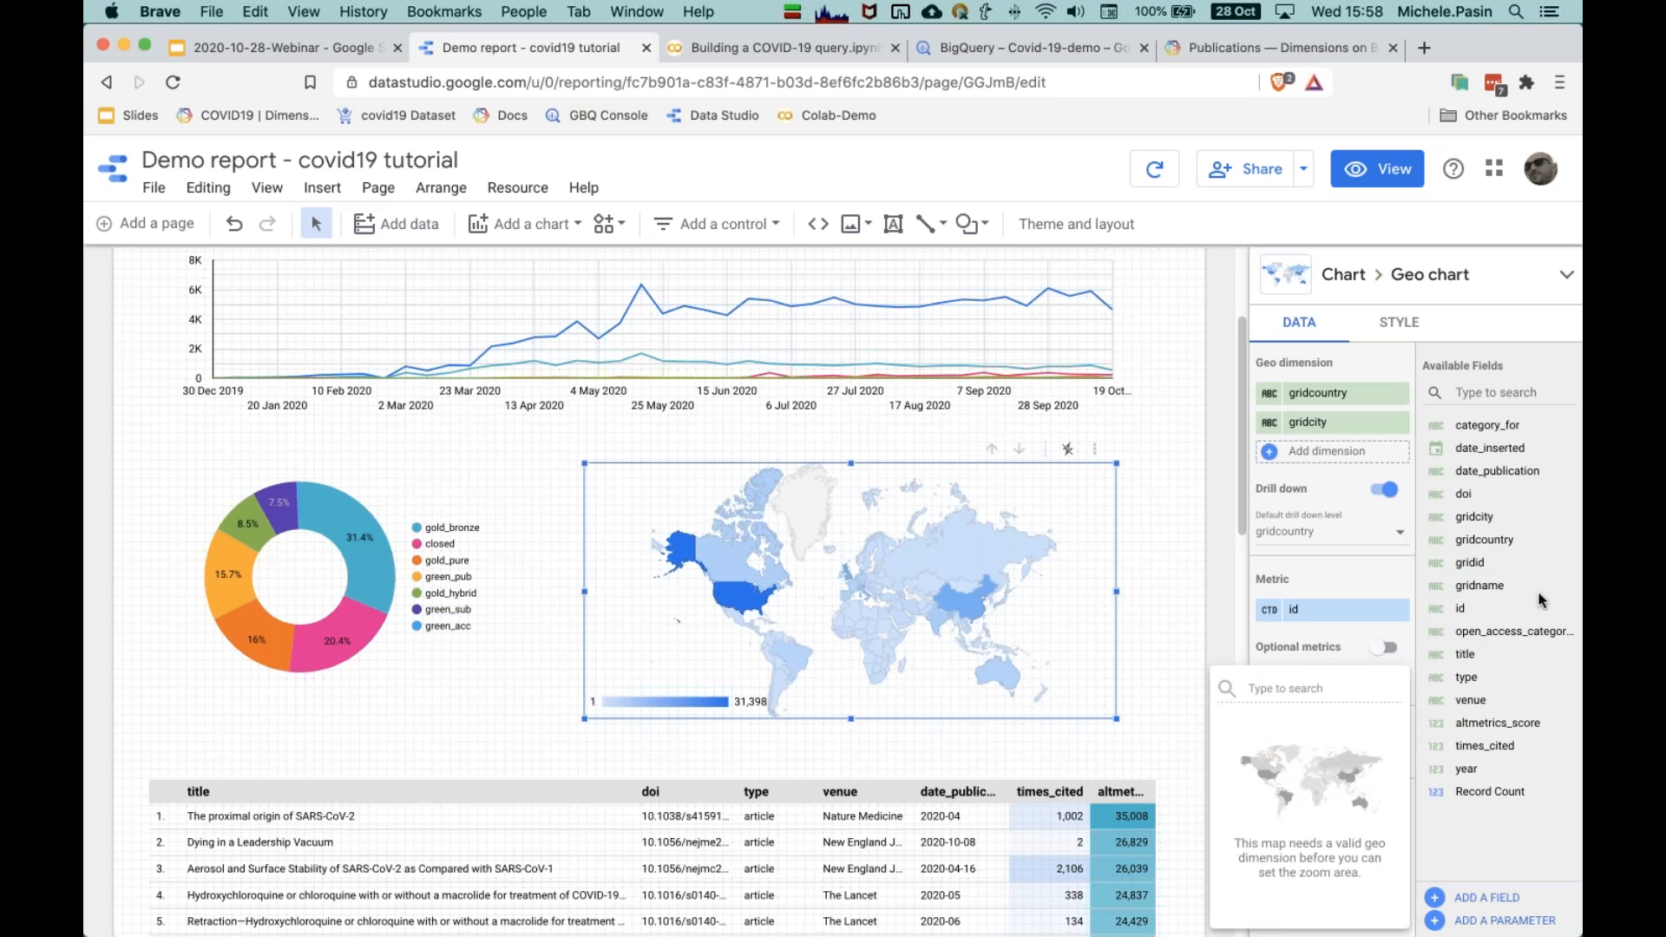
left_click(1510, 626)
scroll(1316, 736, "down", 5)
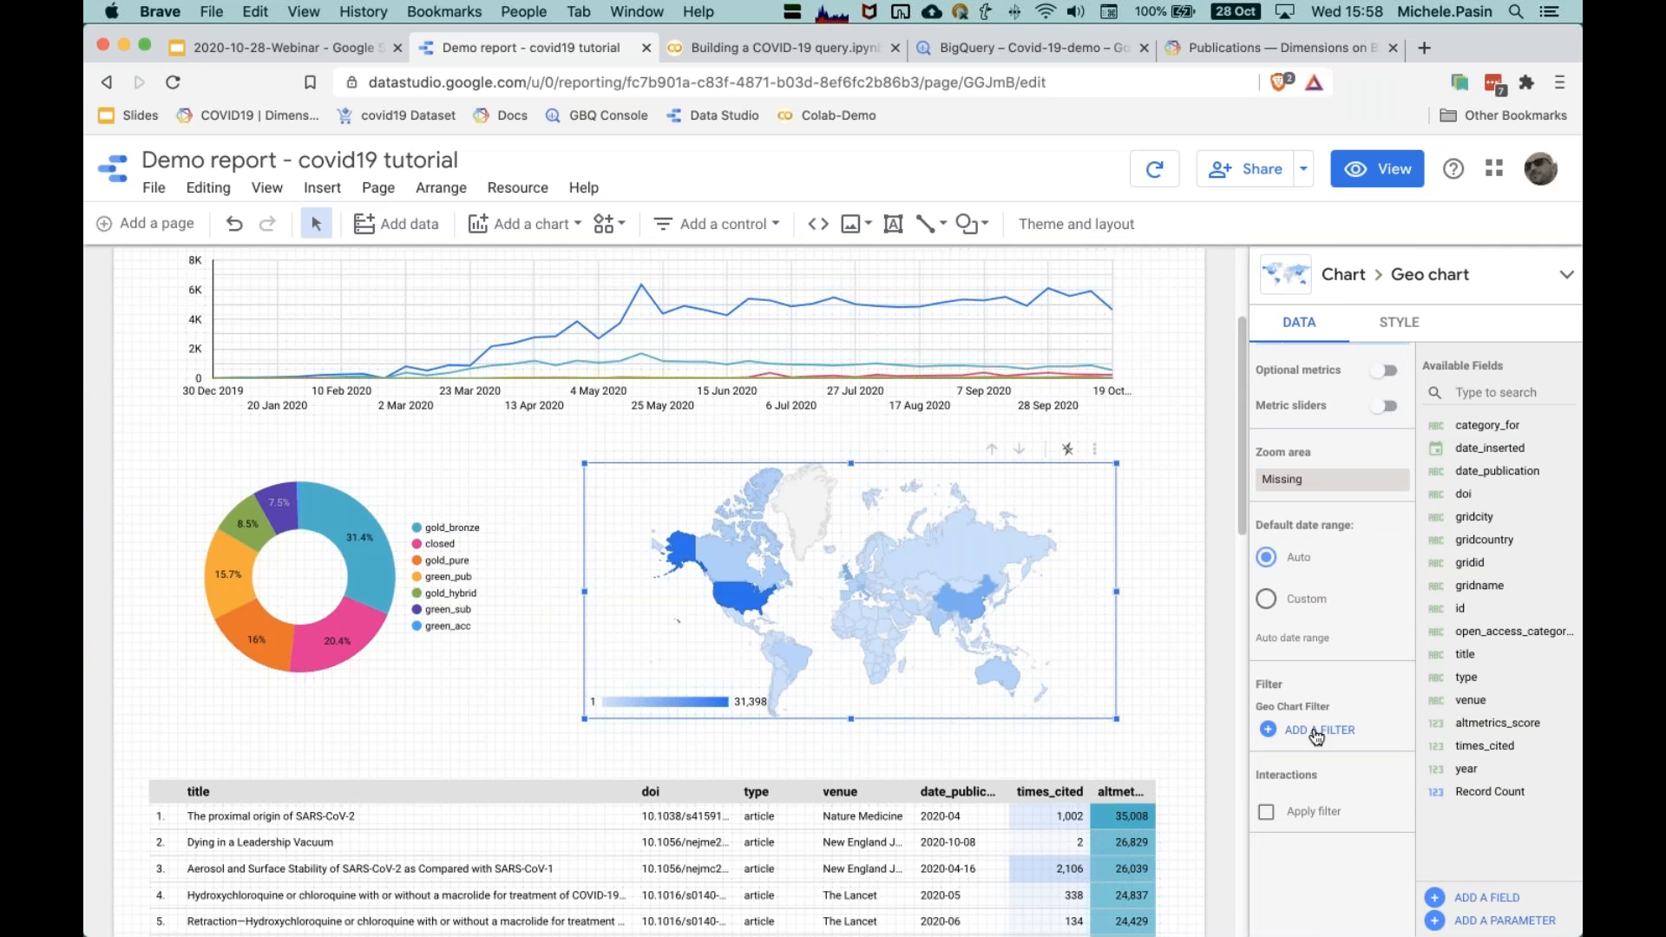
scroll(1316, 735, "up", 5)
scroll(1314, 704, "up", 2)
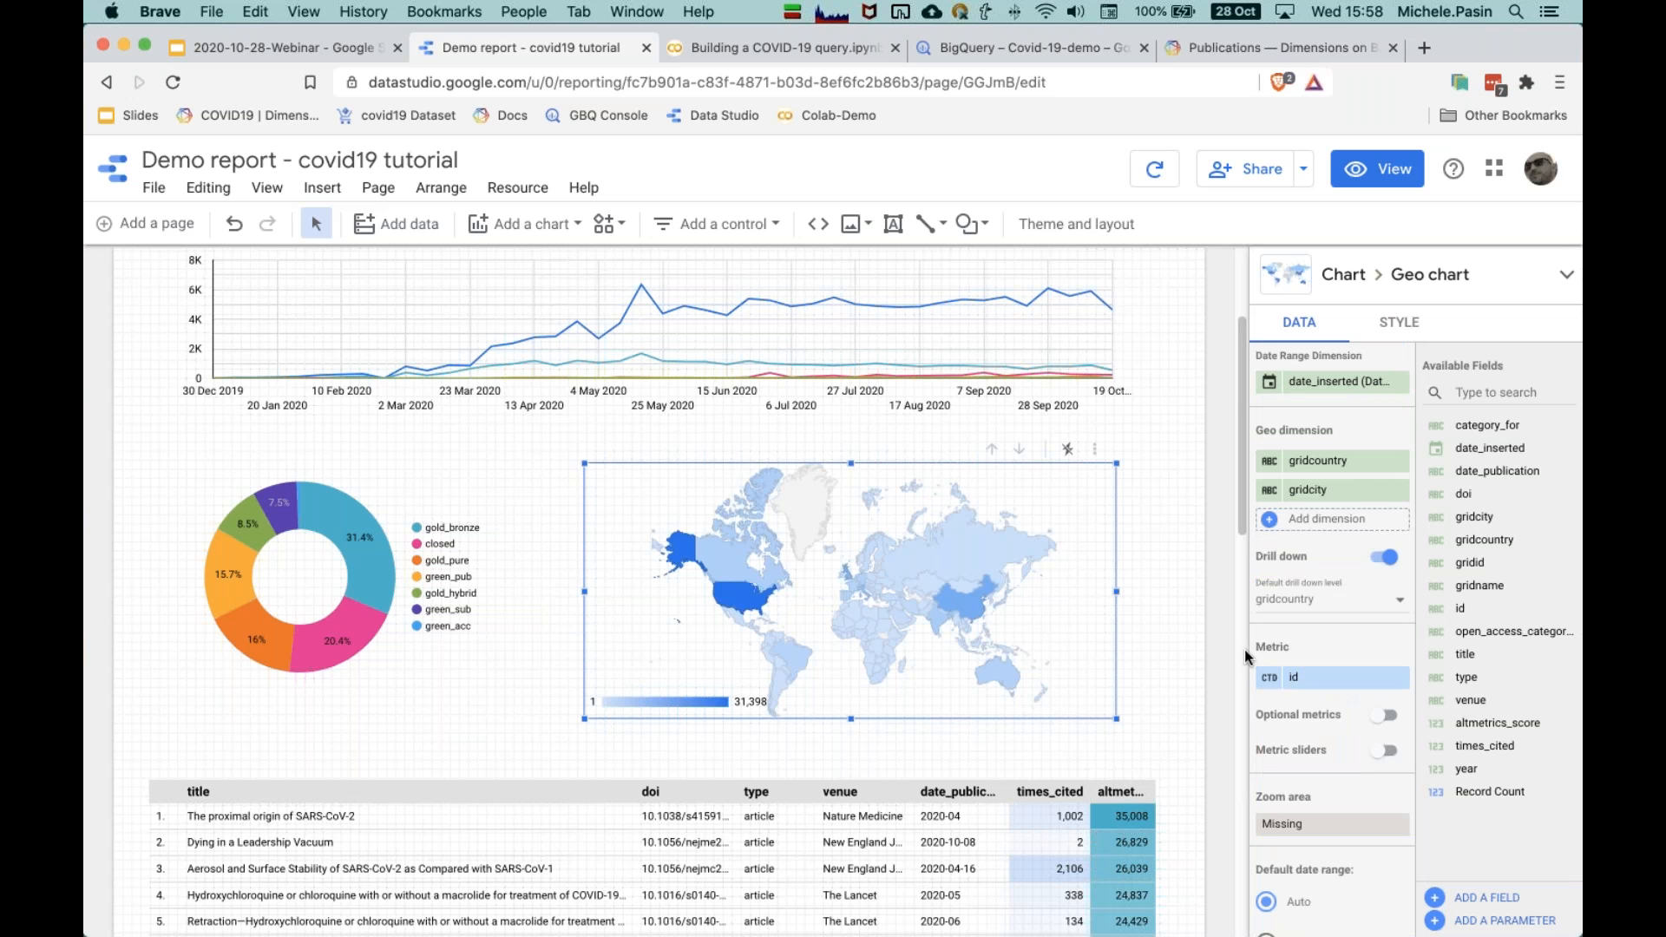
left_click(1315, 679)
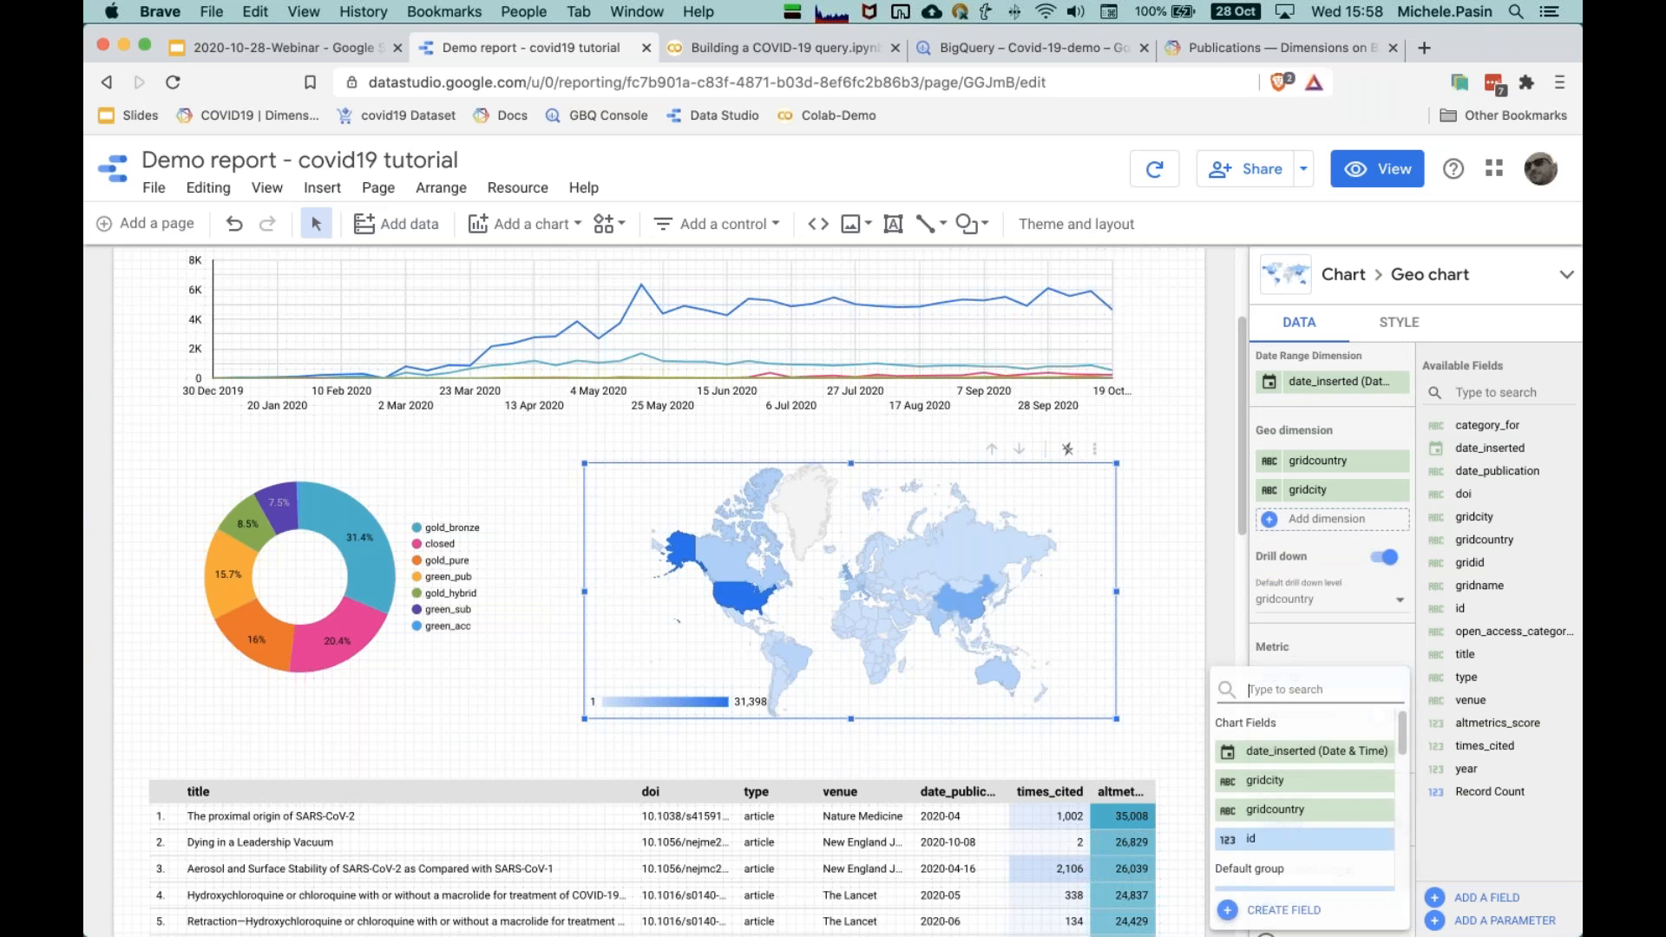
left_click(1414, 656)
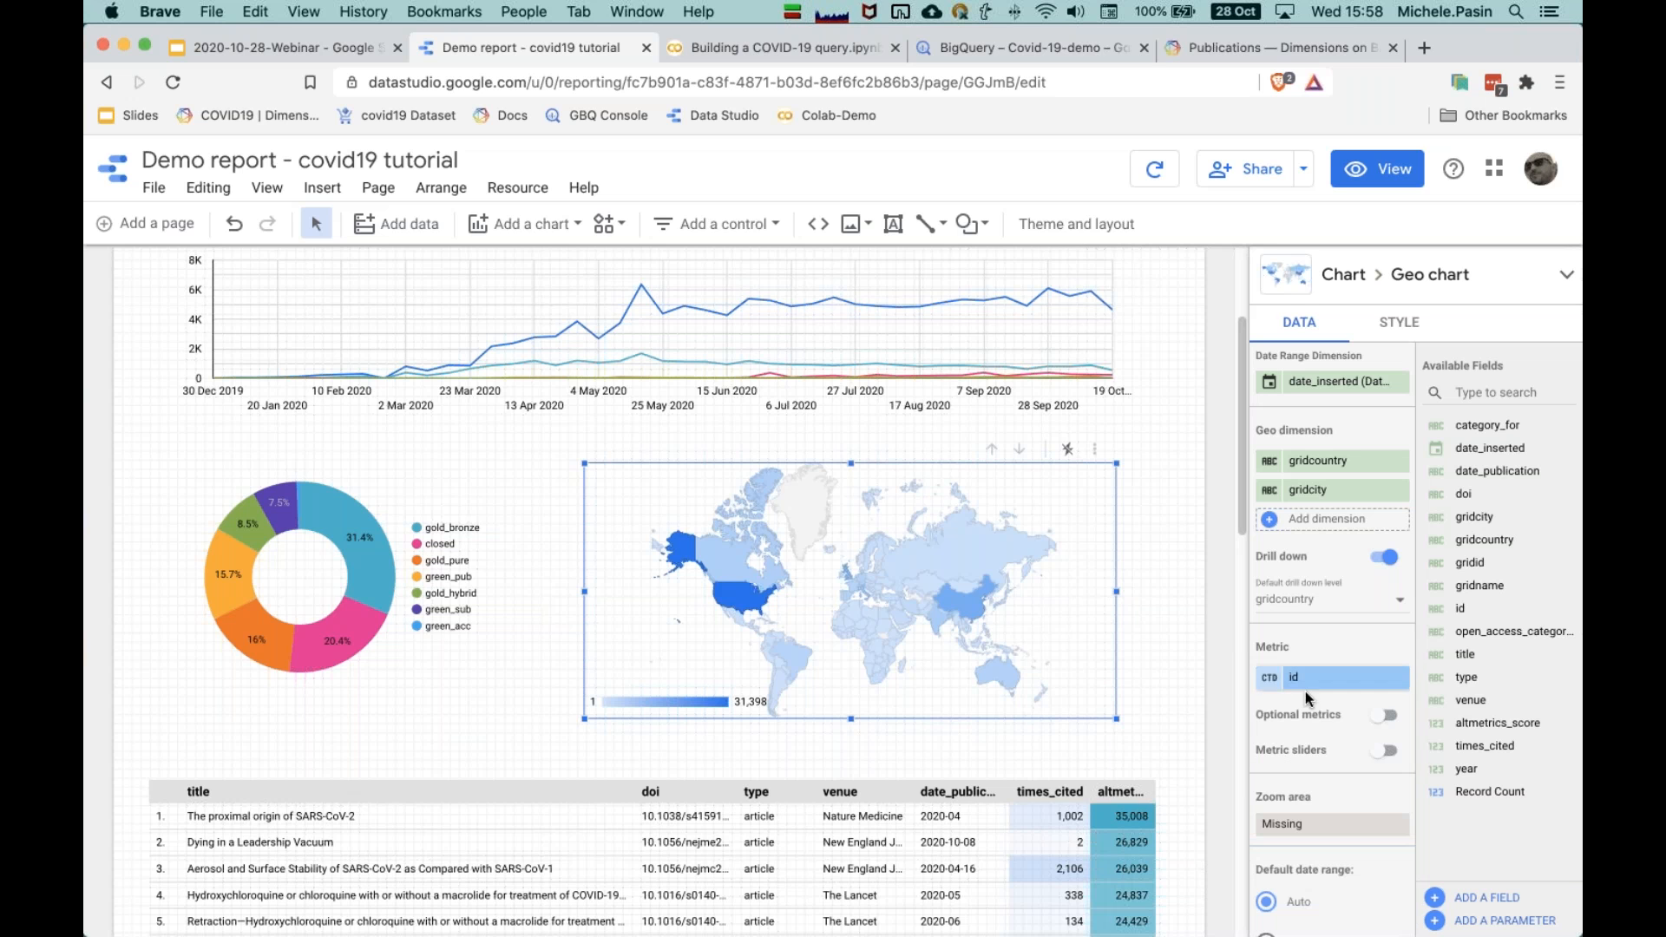
left_click(1268, 681)
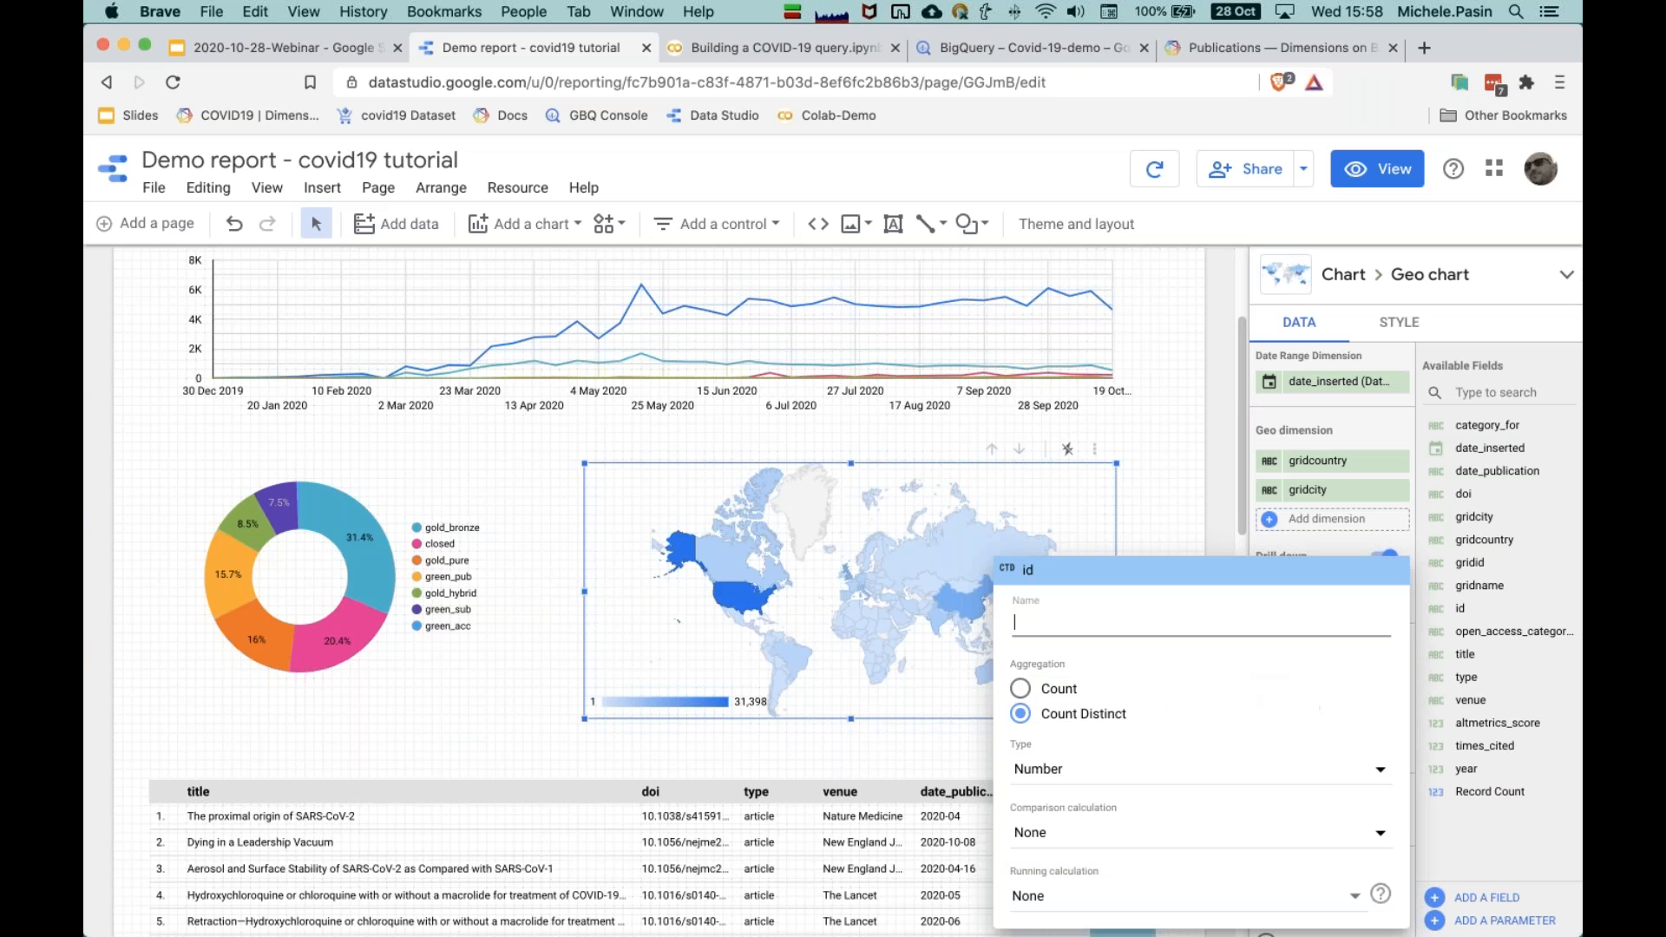
Step: Widen the geo chart slightly towards the doughnut chart
left_click(1100, 539)
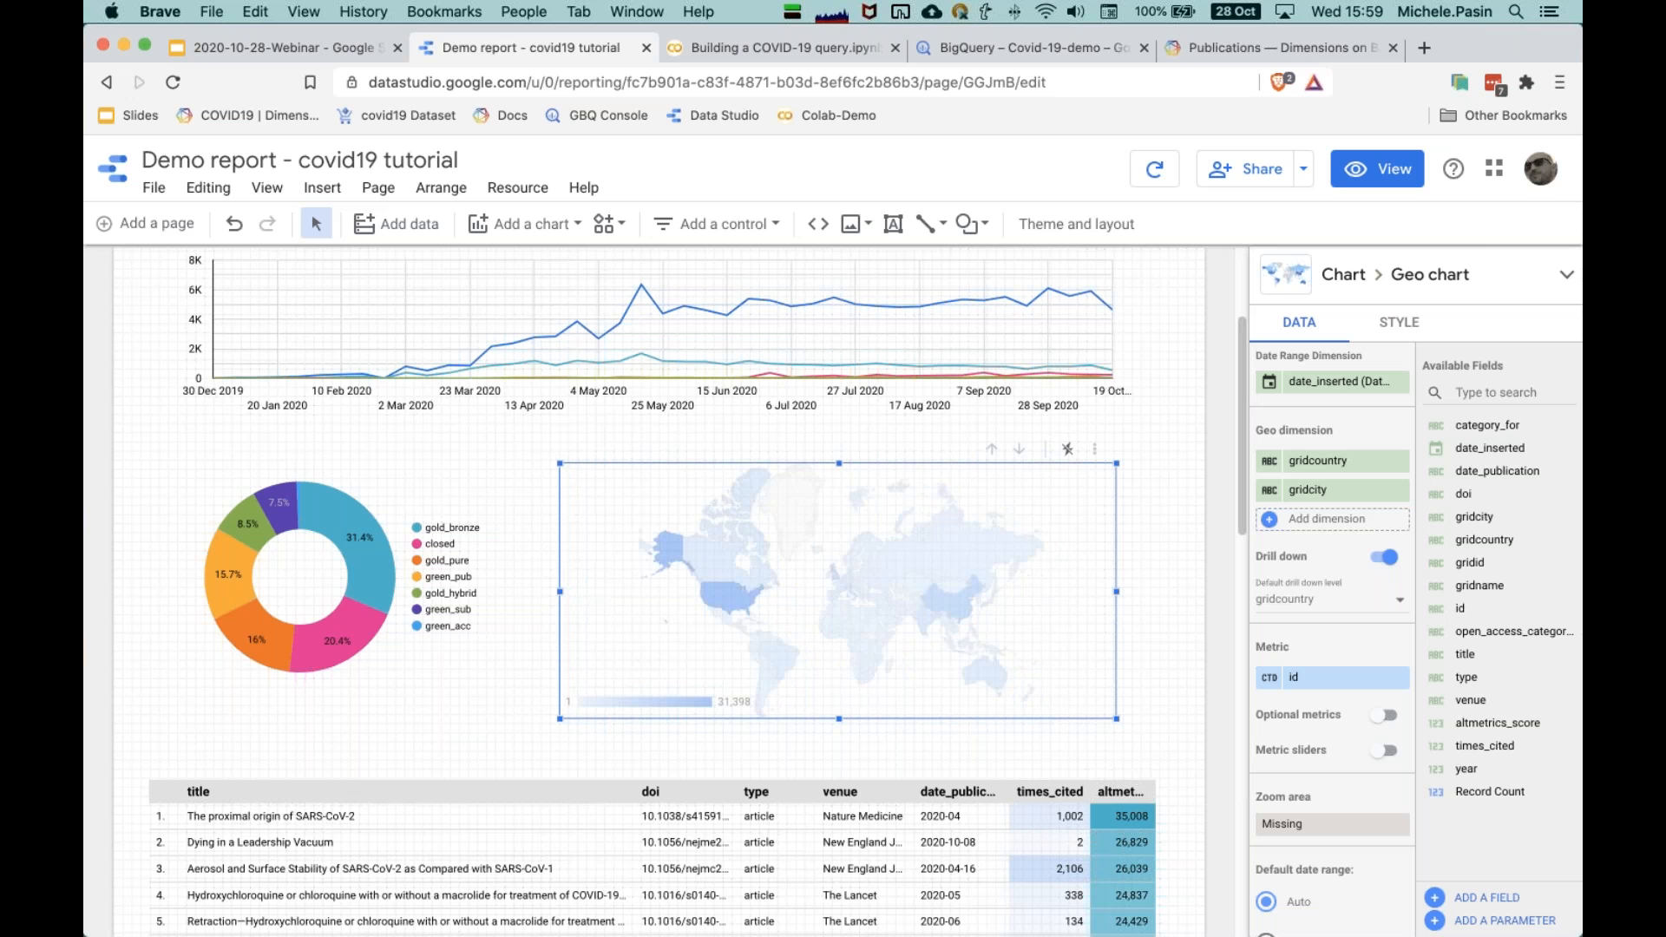
left_click(498, 651)
left_click(1175, 736)
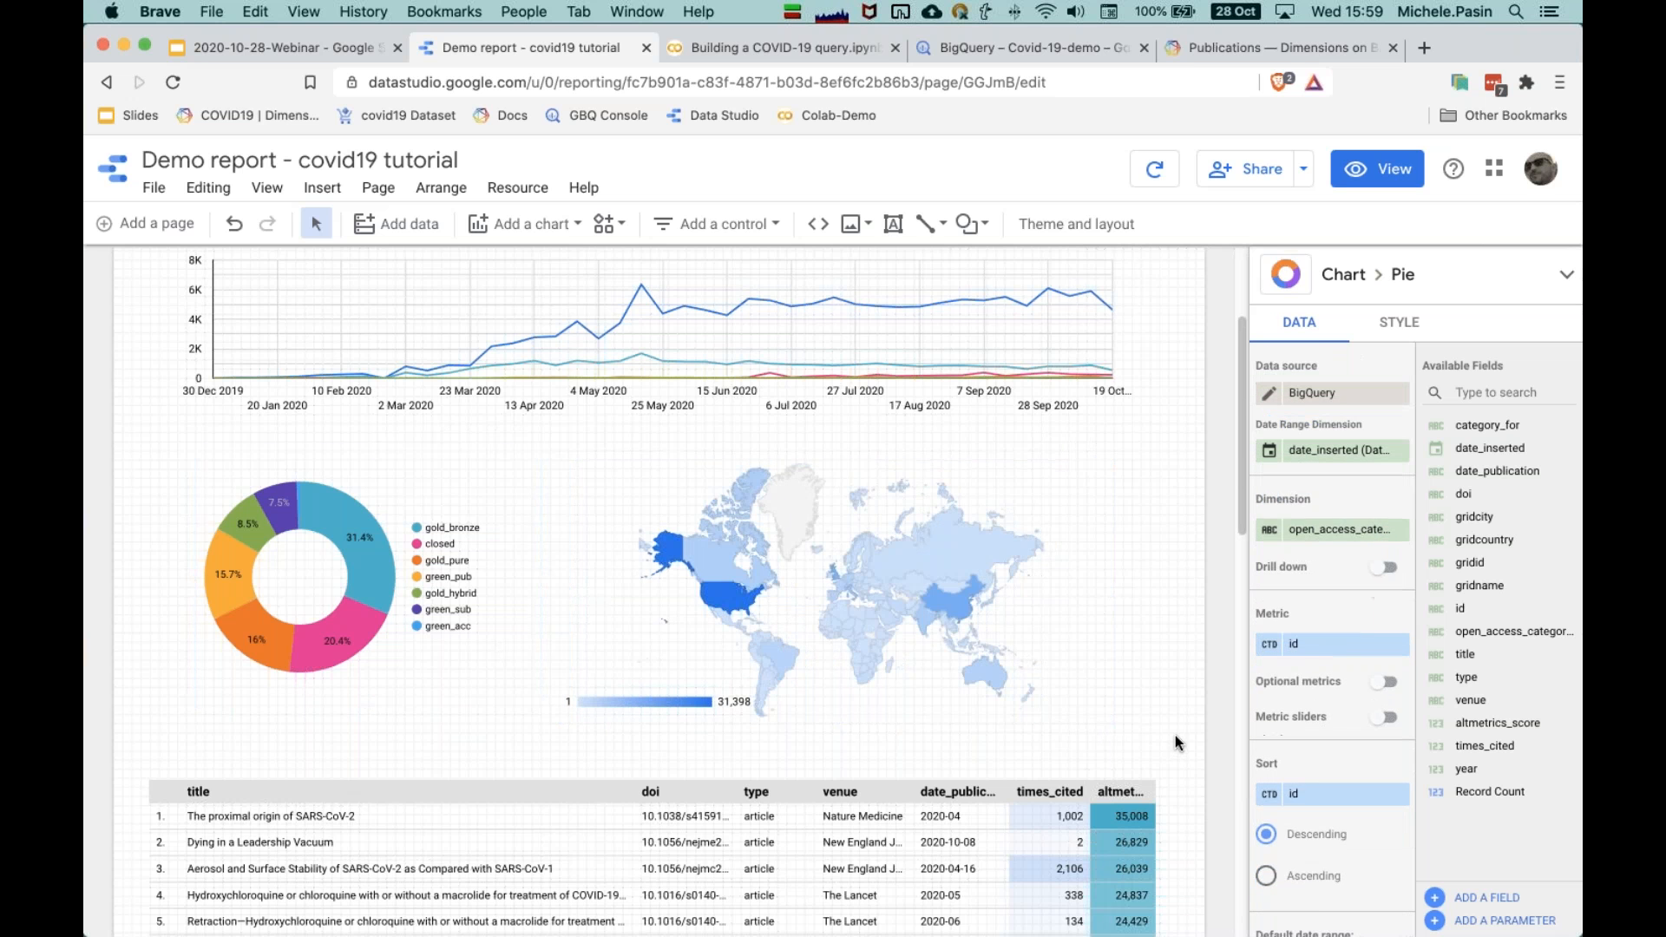
Step: Move the publications table further down the page to leave an empty area below the doughnut and geo charts
scroll(1176, 732, "down", 5)
left_click_drag(150, 331, 570, 584)
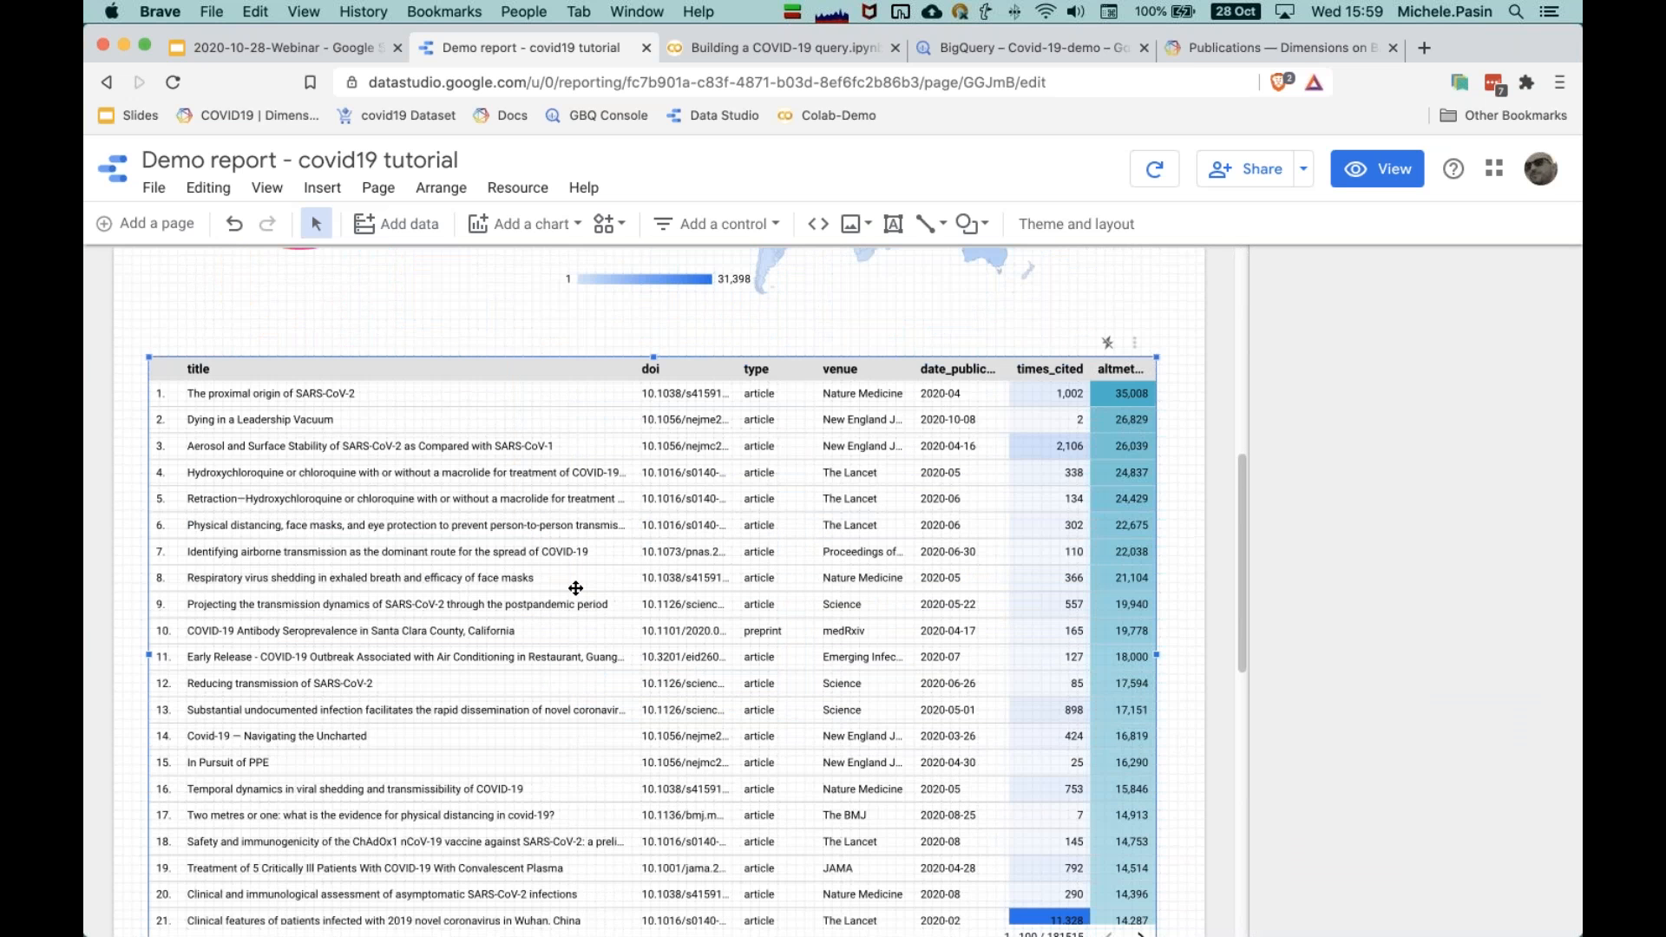
scroll(640, 599, "down", 3)
scroll(651, 607, "down", 2)
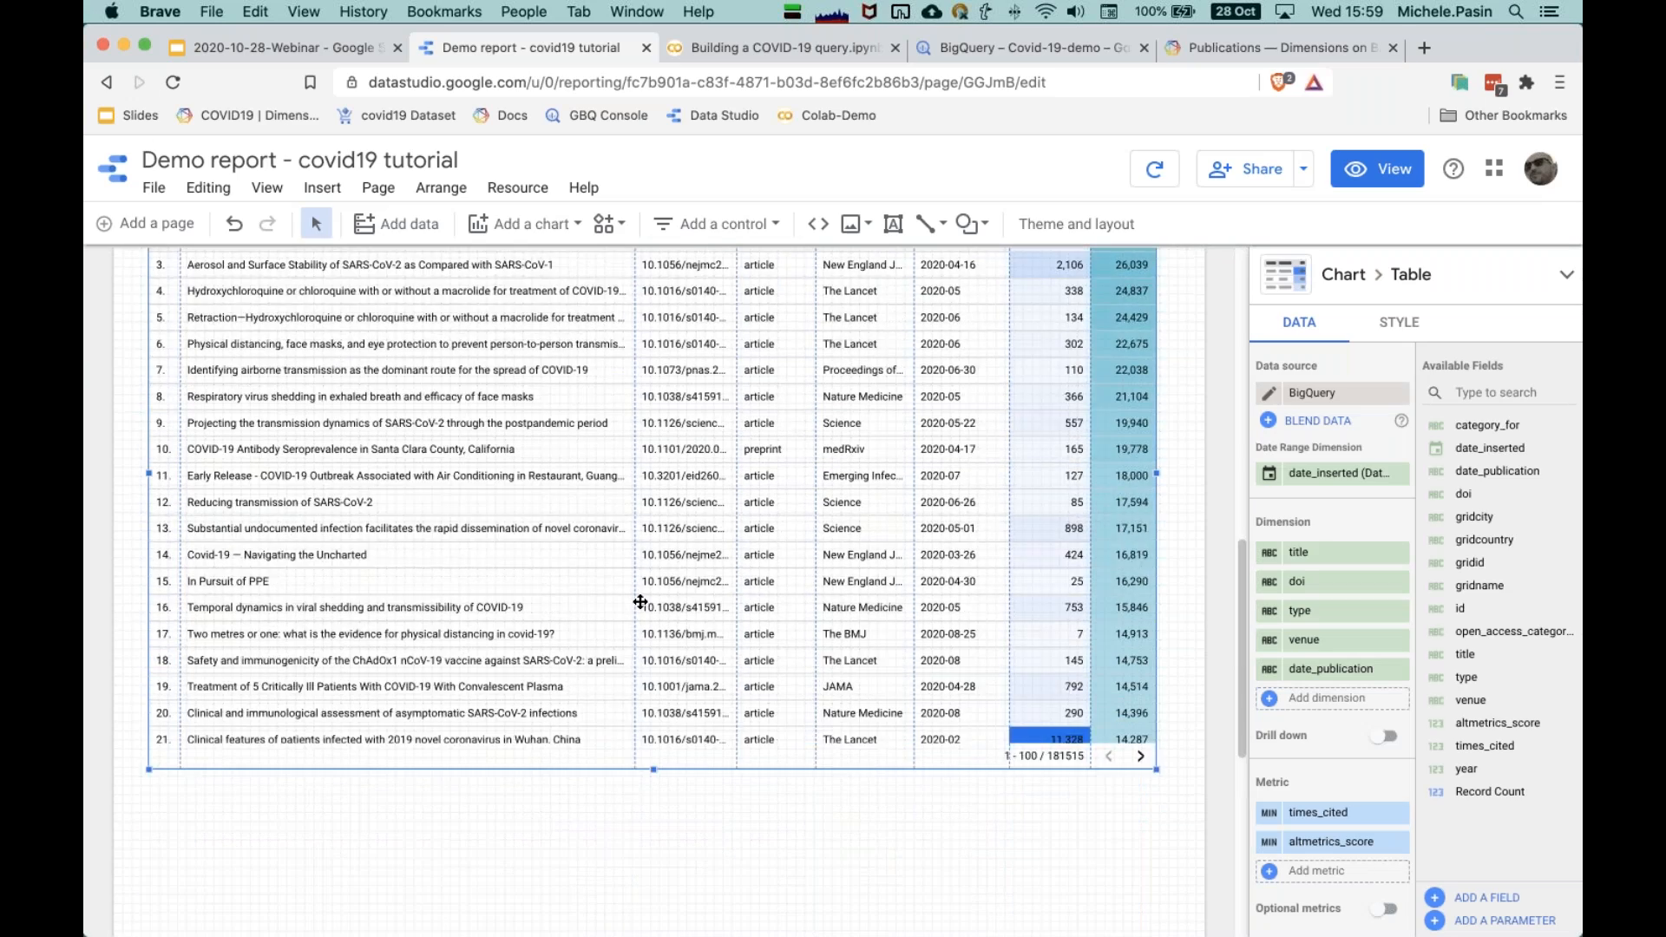
scroll(673, 649, "up", 10)
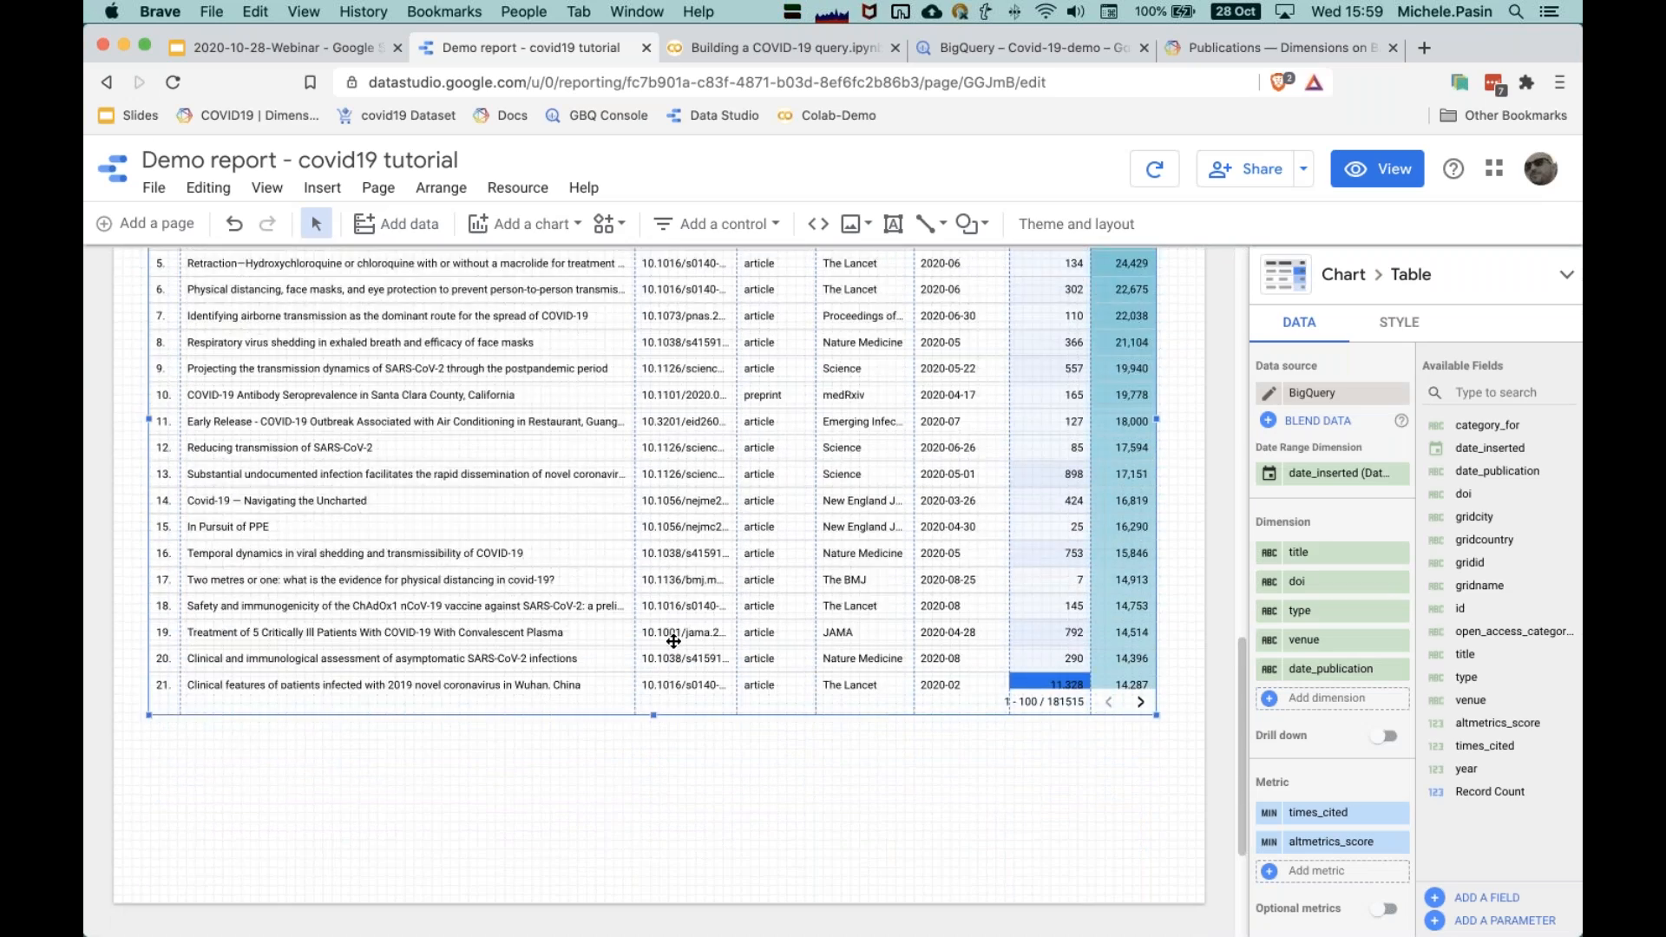
scroll(673, 641, "down", 6)
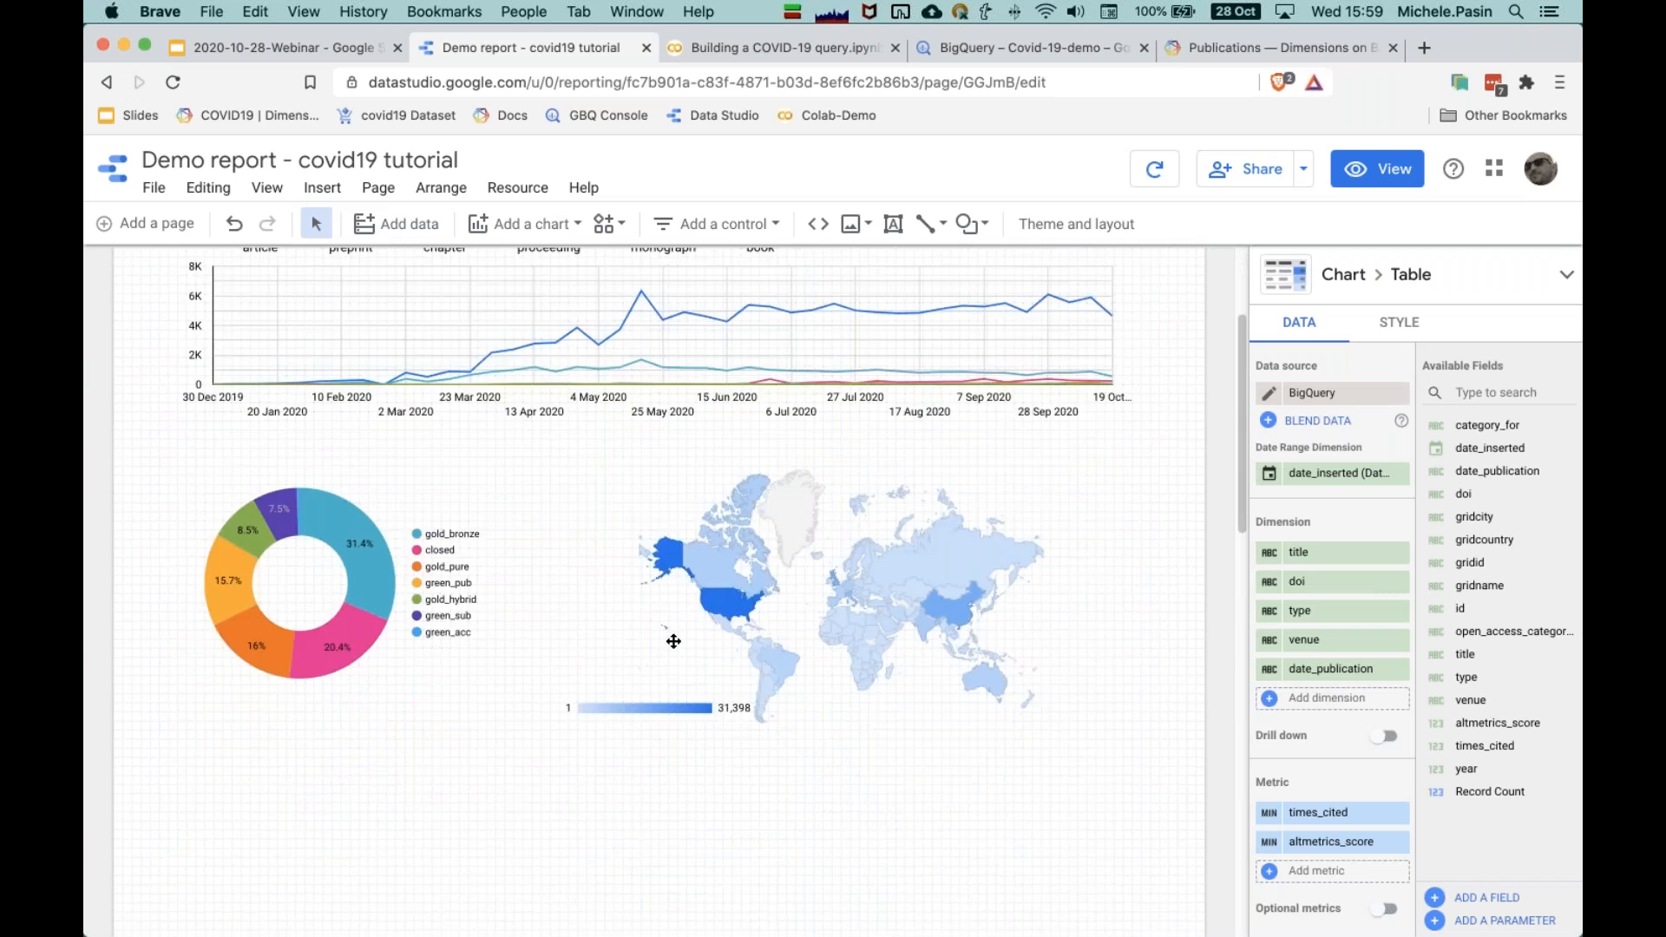
left_click(396, 581)
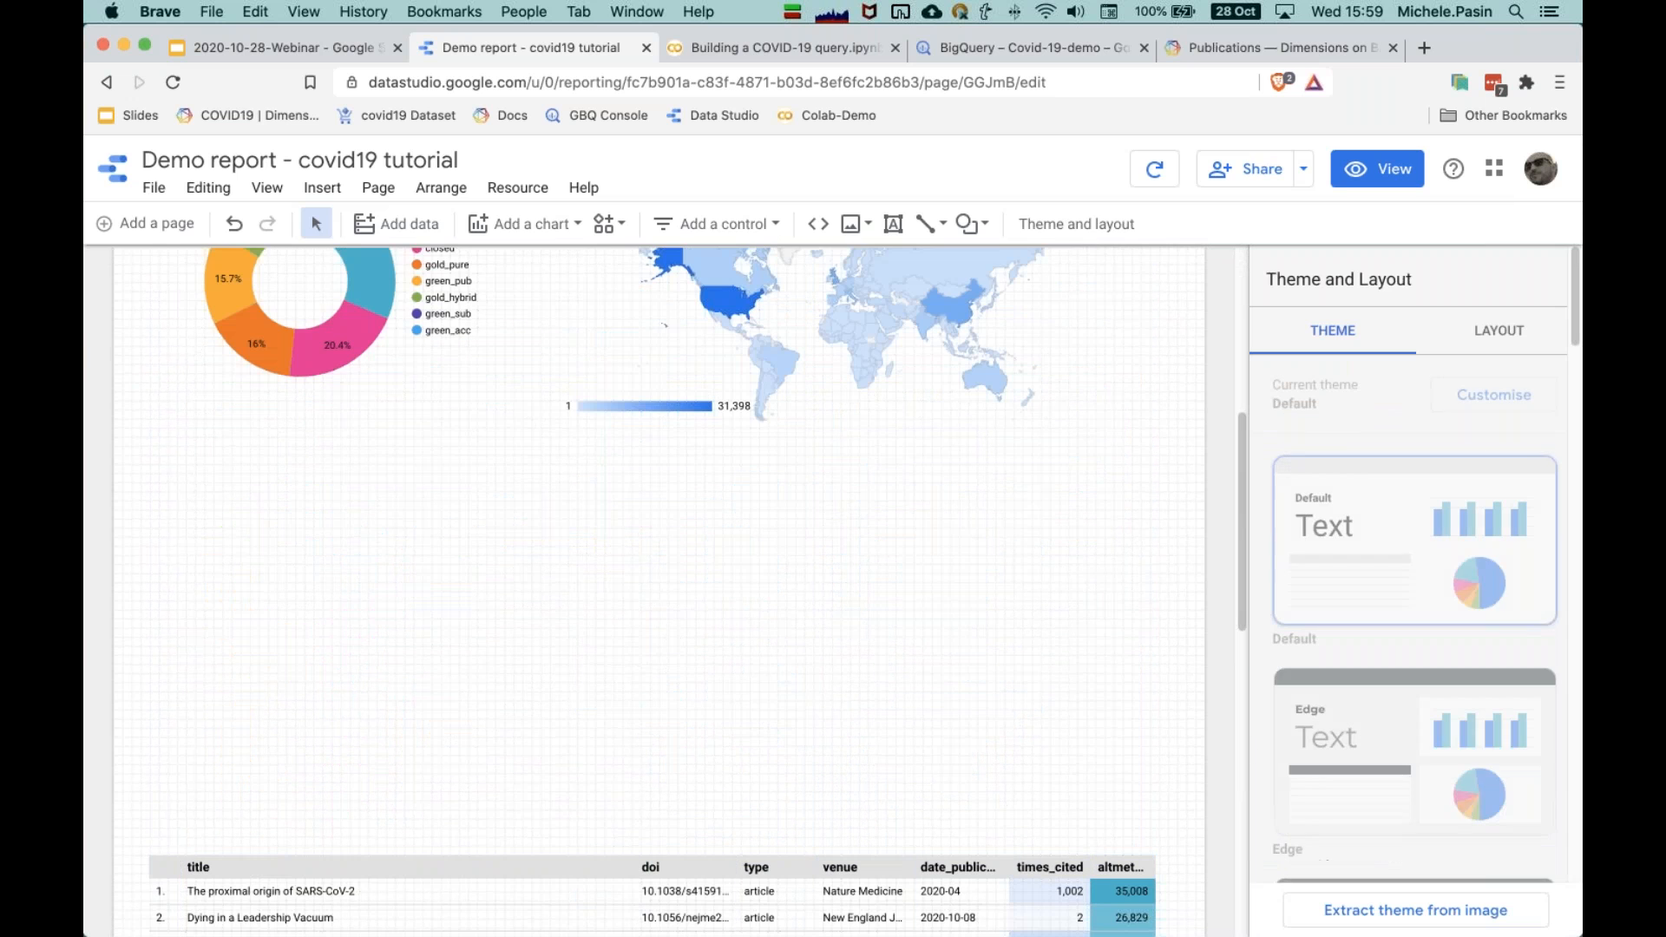
Step: Insert a treemap below the doughnut chart, enlarged to fill the row height, with category_for as its dimension
left_click(562, 227)
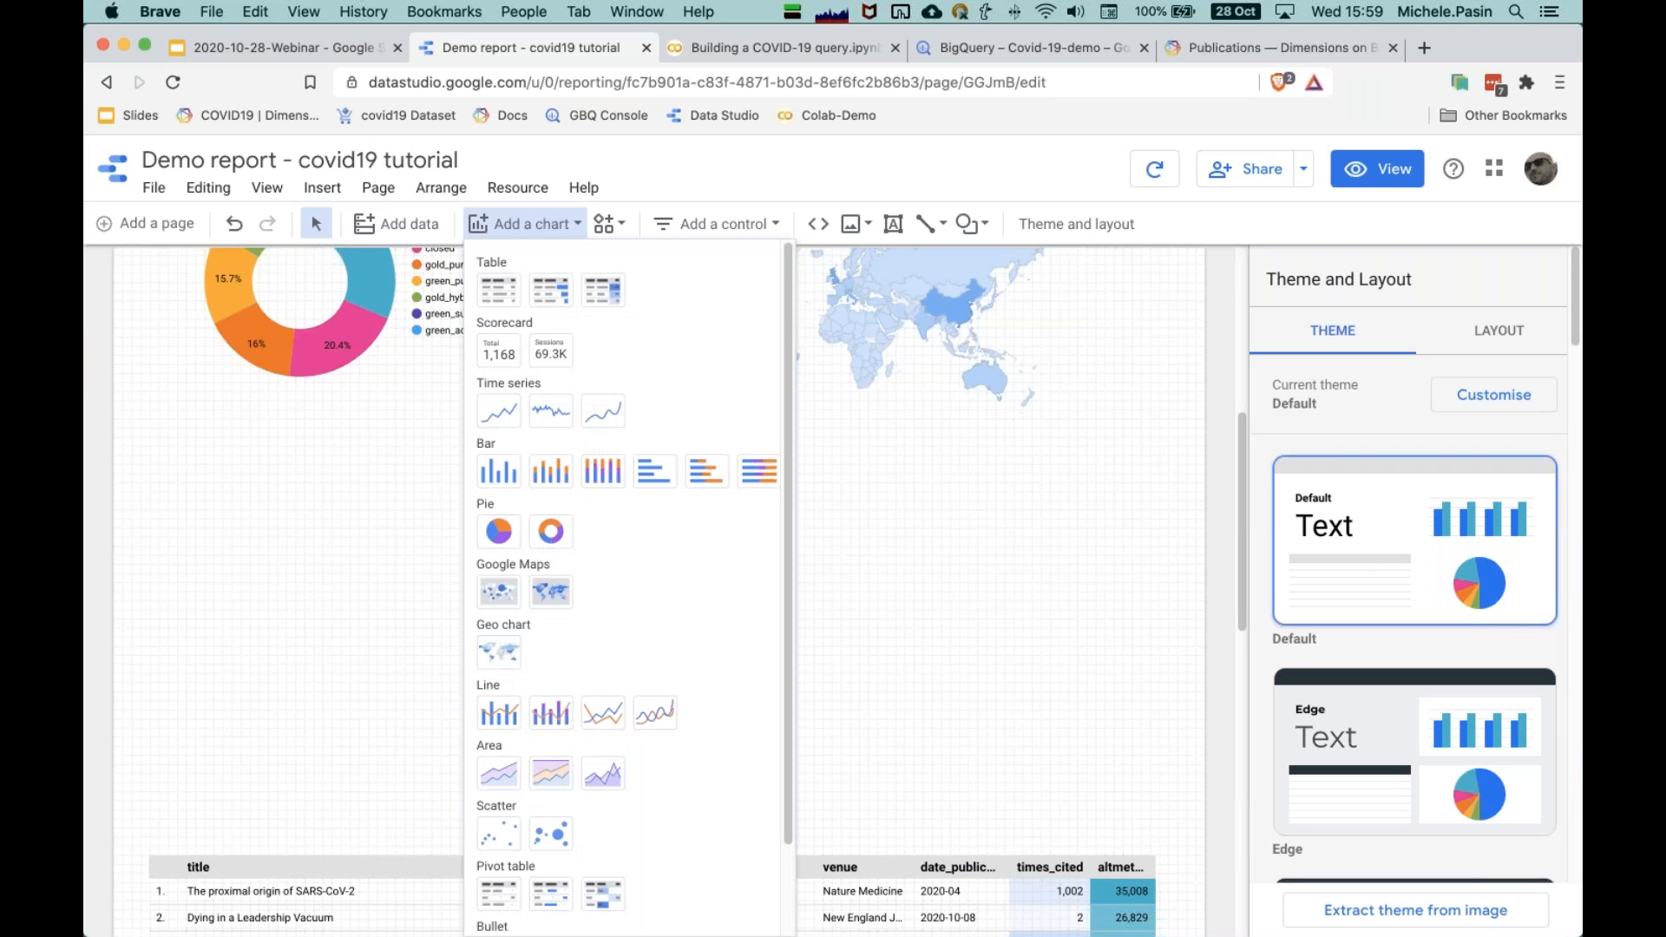
scroll(609, 517, "down", 2)
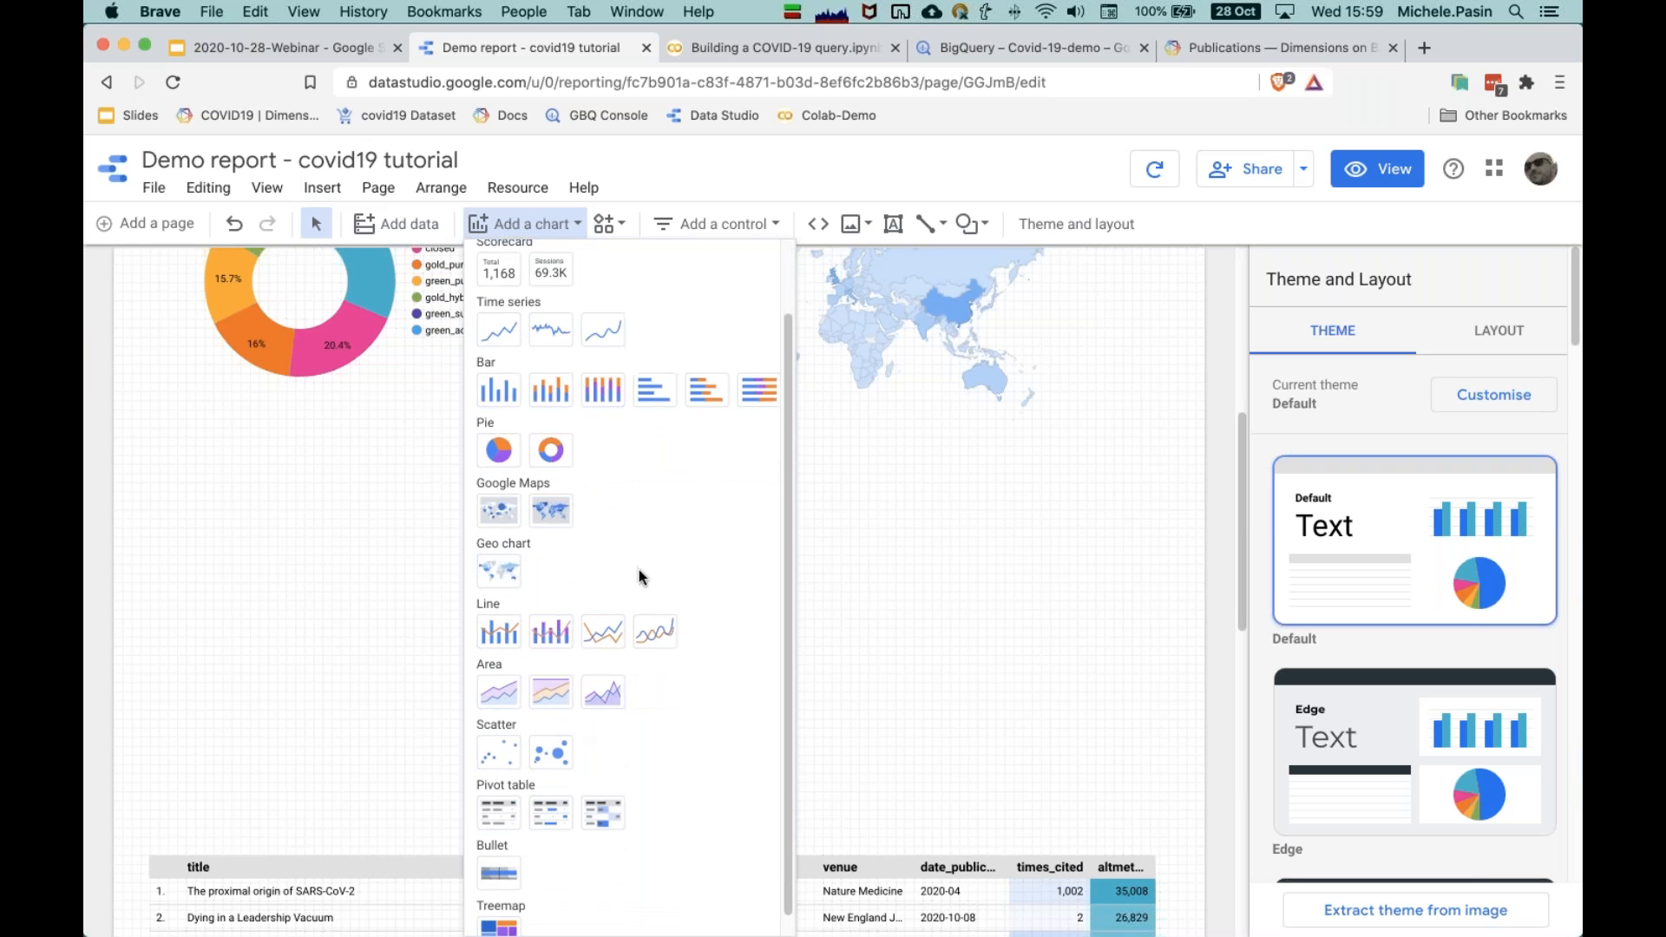
left_click(488, 913)
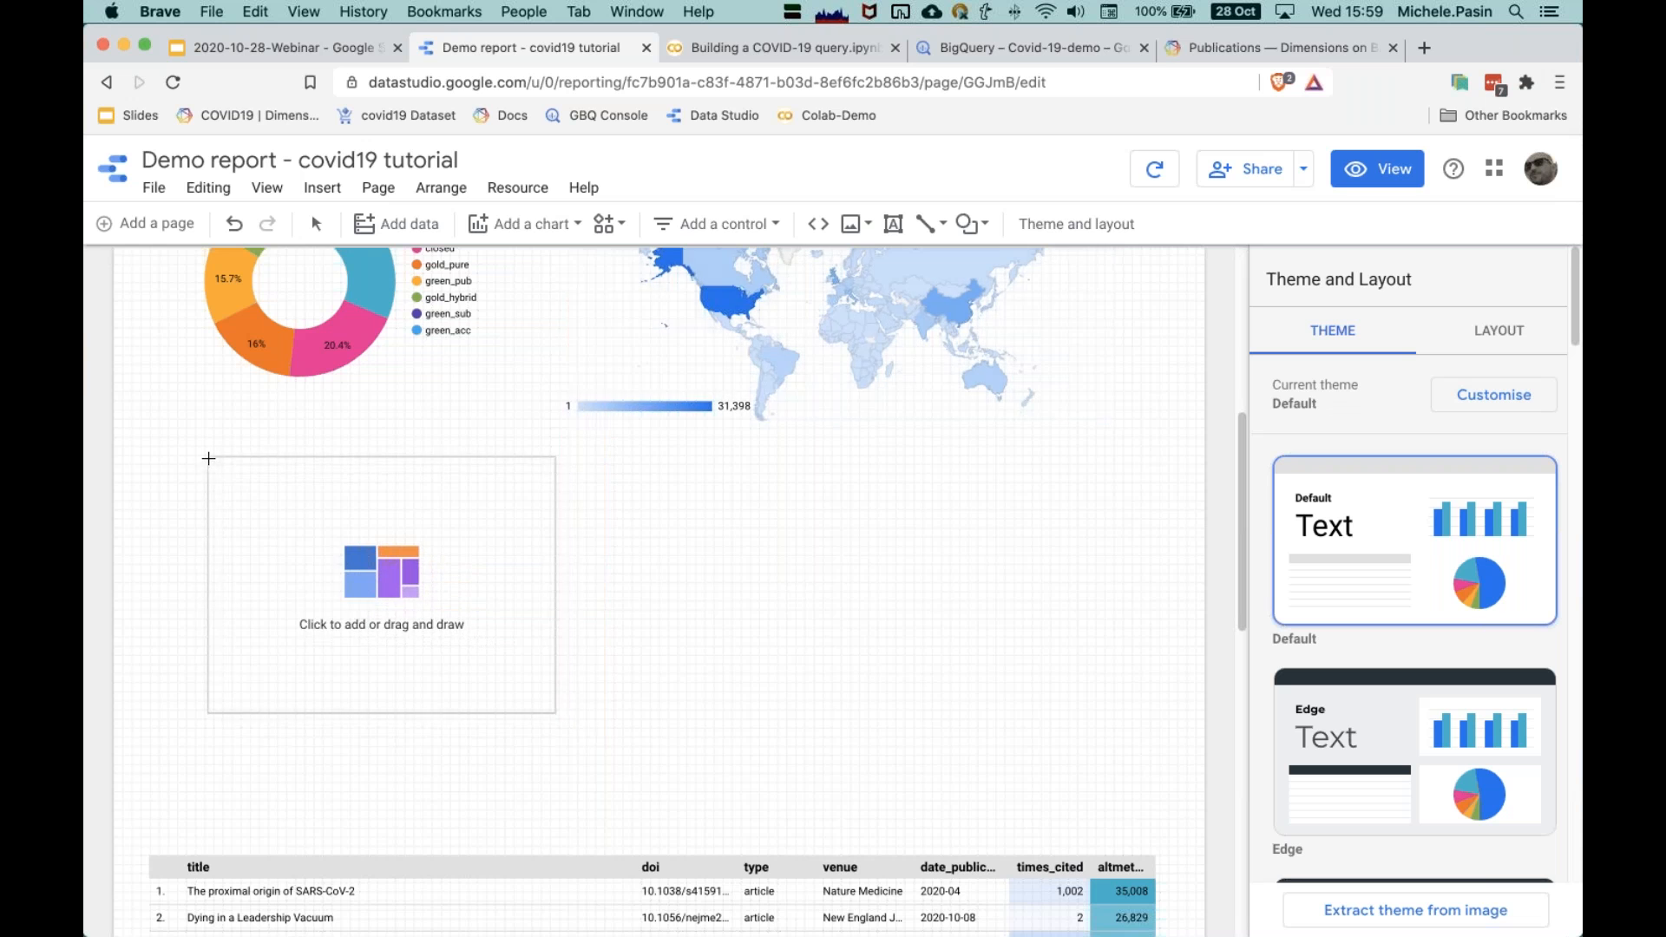
left_click(203, 458)
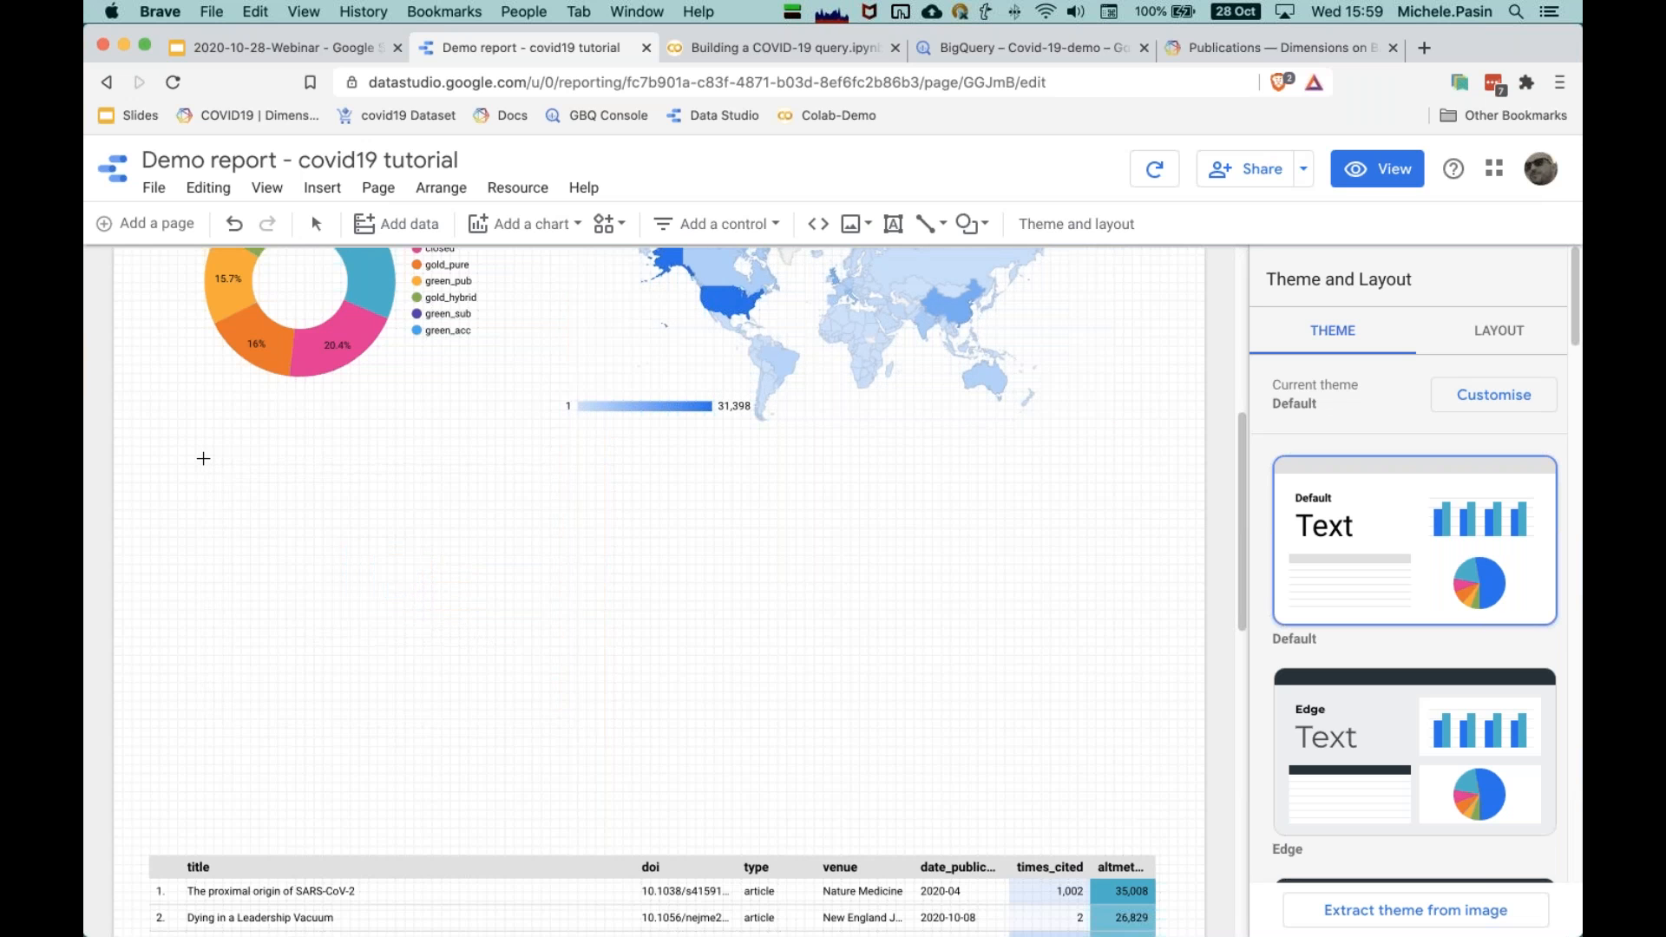
left_click_drag(551, 713, 702, 793)
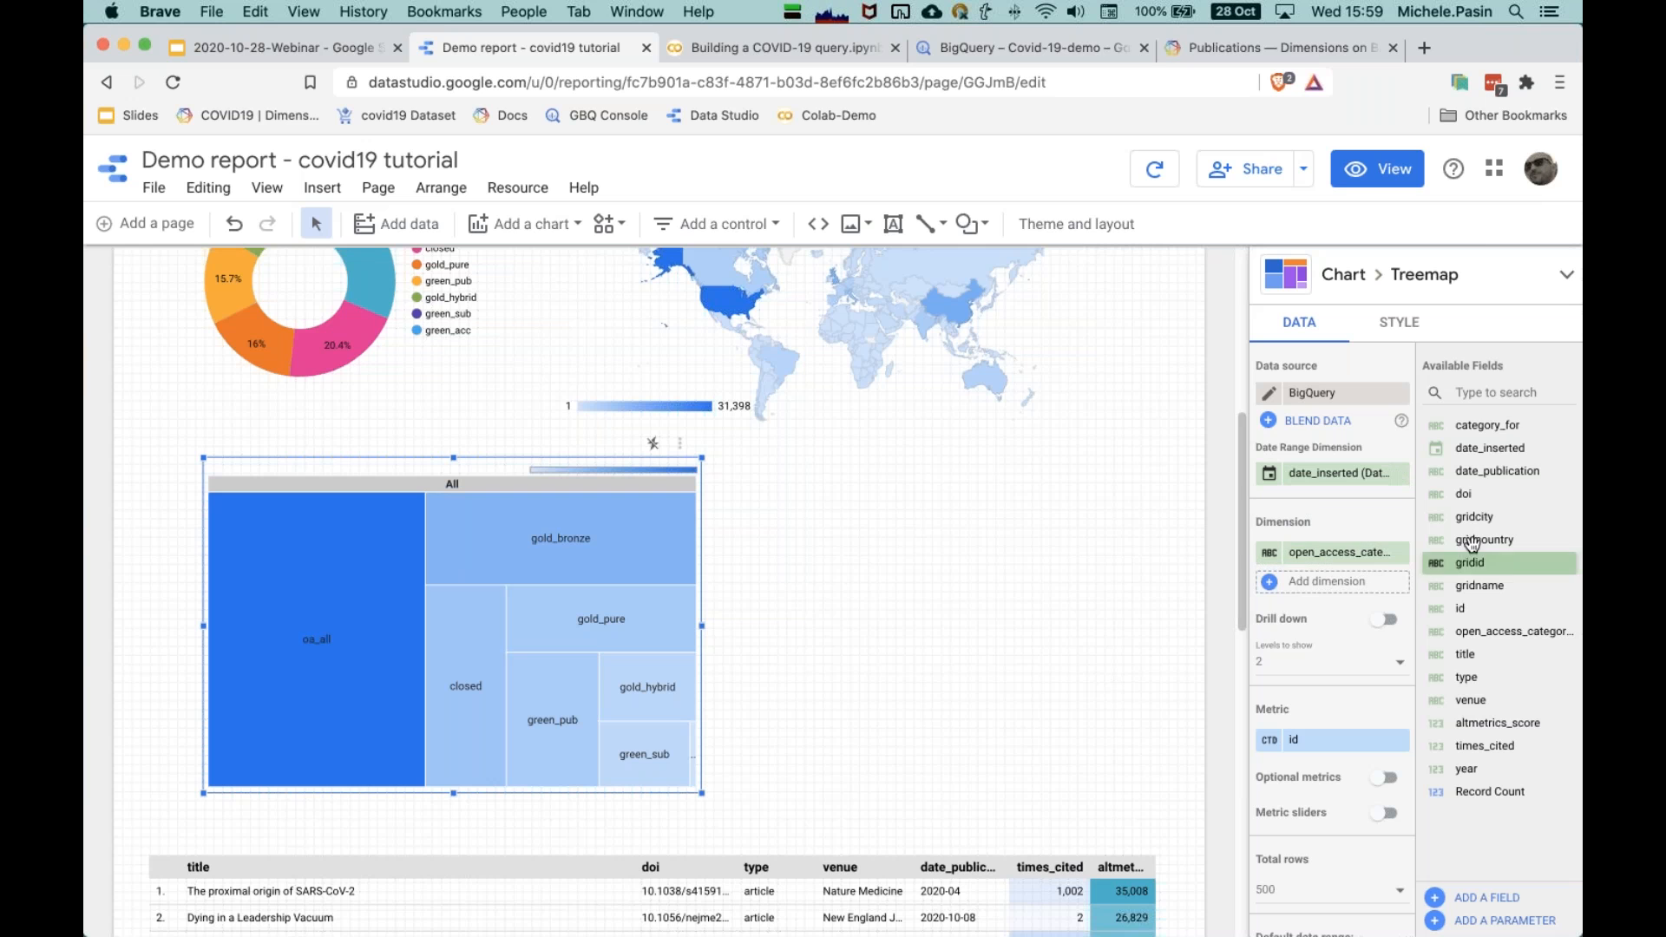
left_click_drag(1491, 427, 1337, 580)
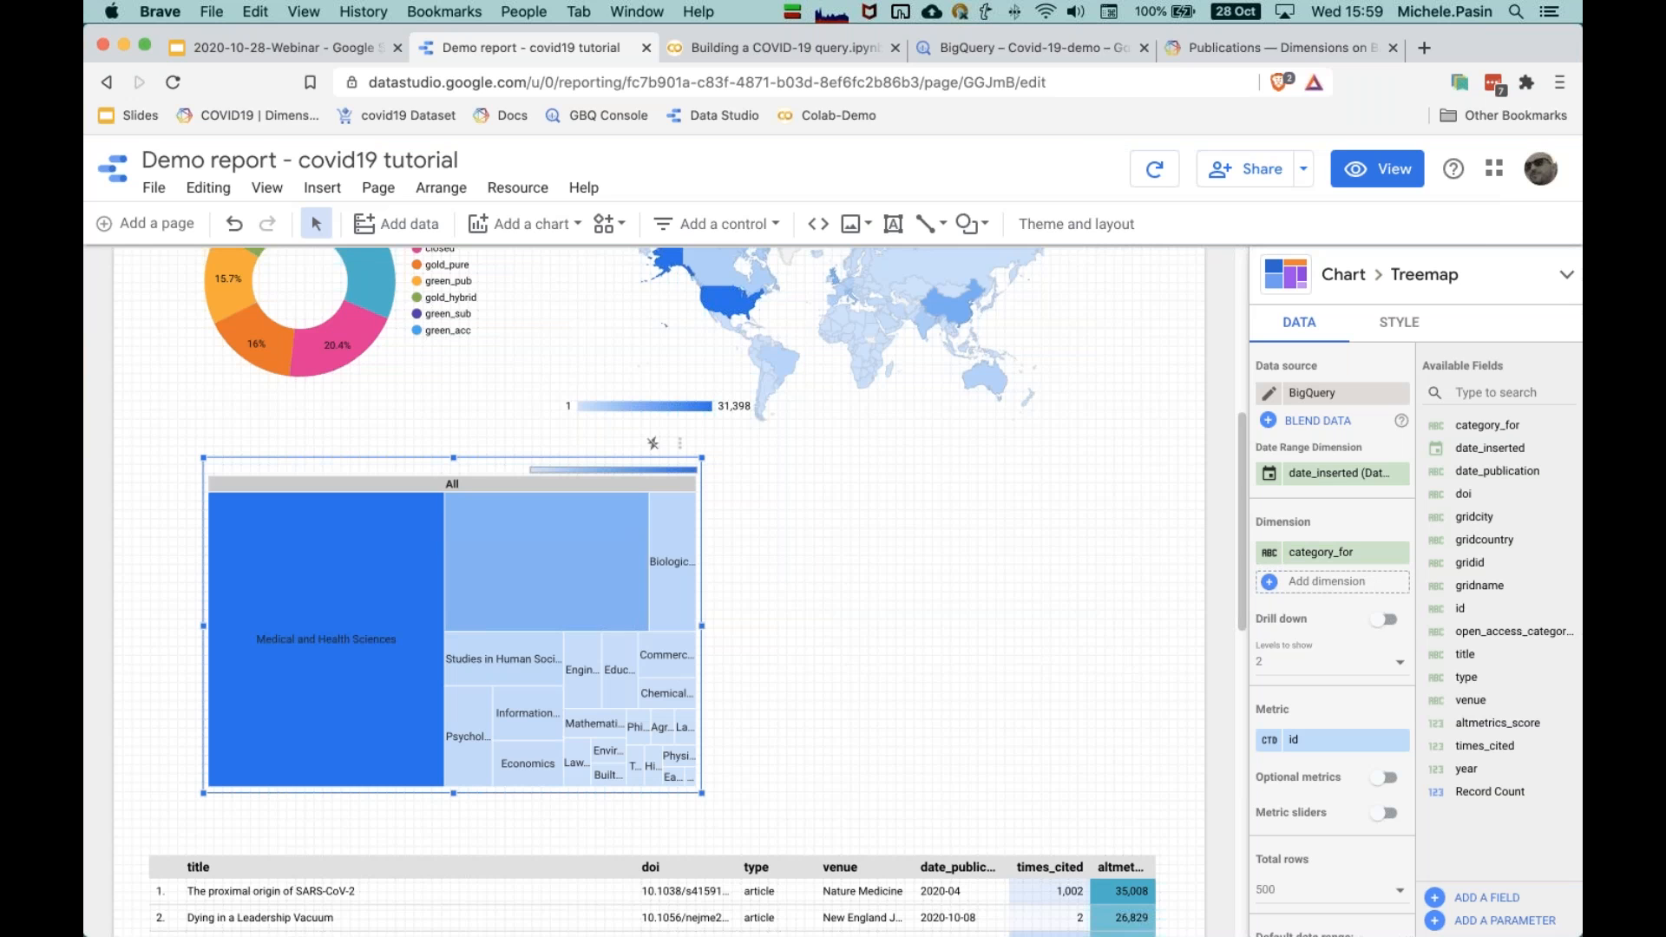
Step: Try red and green as the treemap's maximum colour
left_click(1420, 333)
left_click(1306, 402)
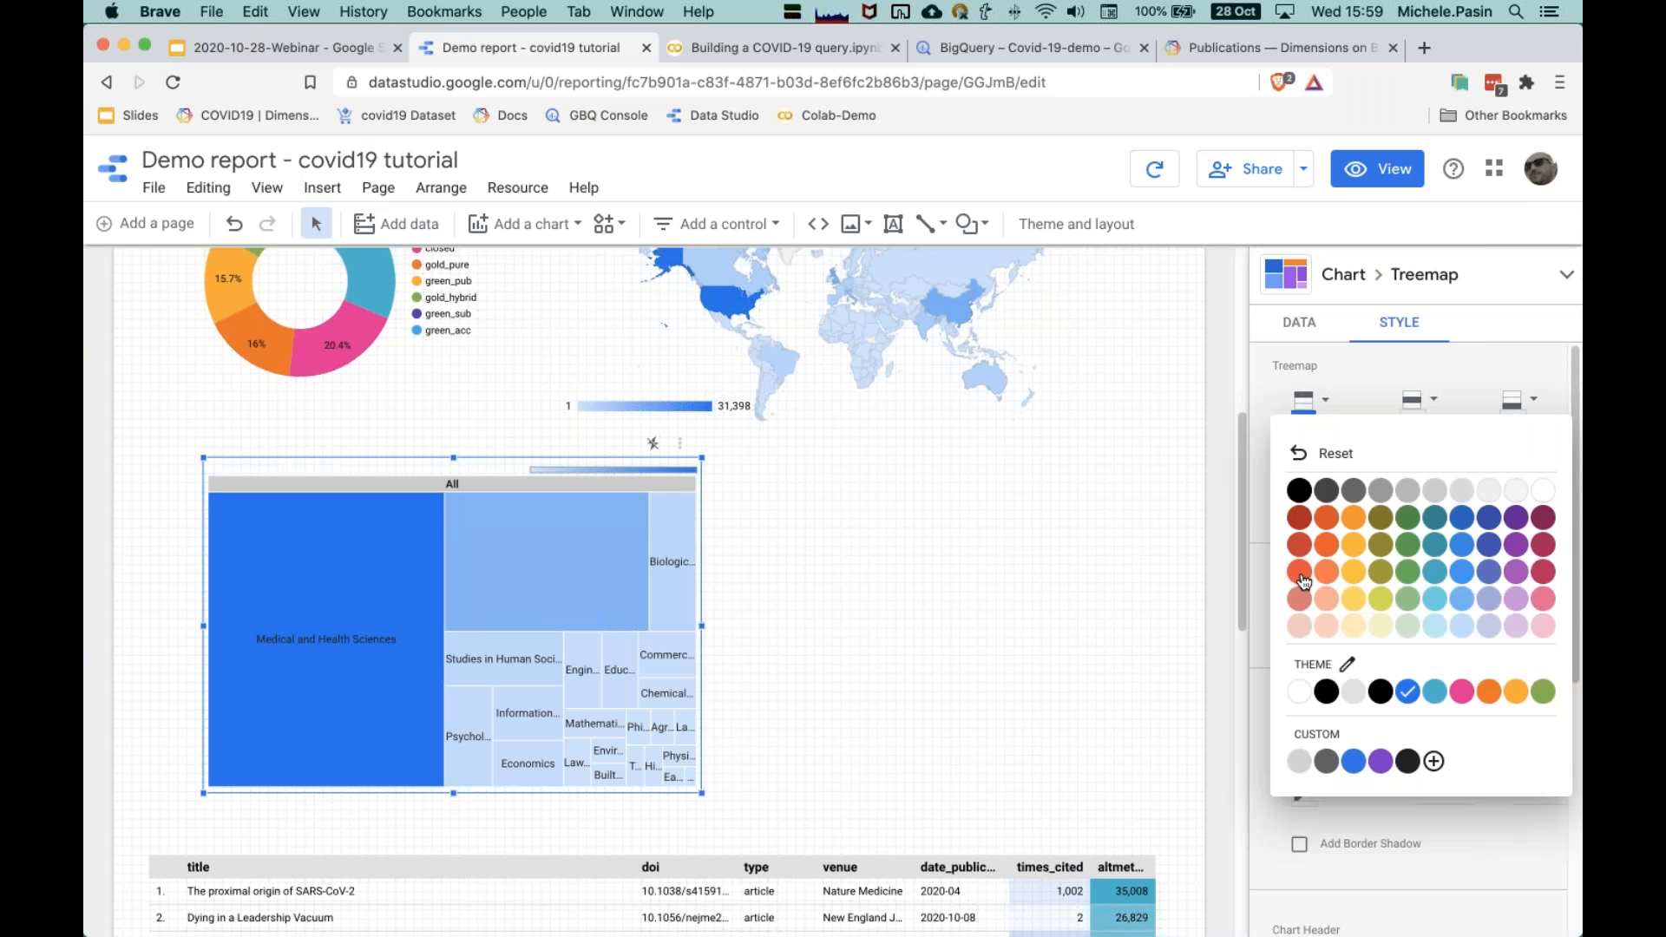
left_click(1300, 574)
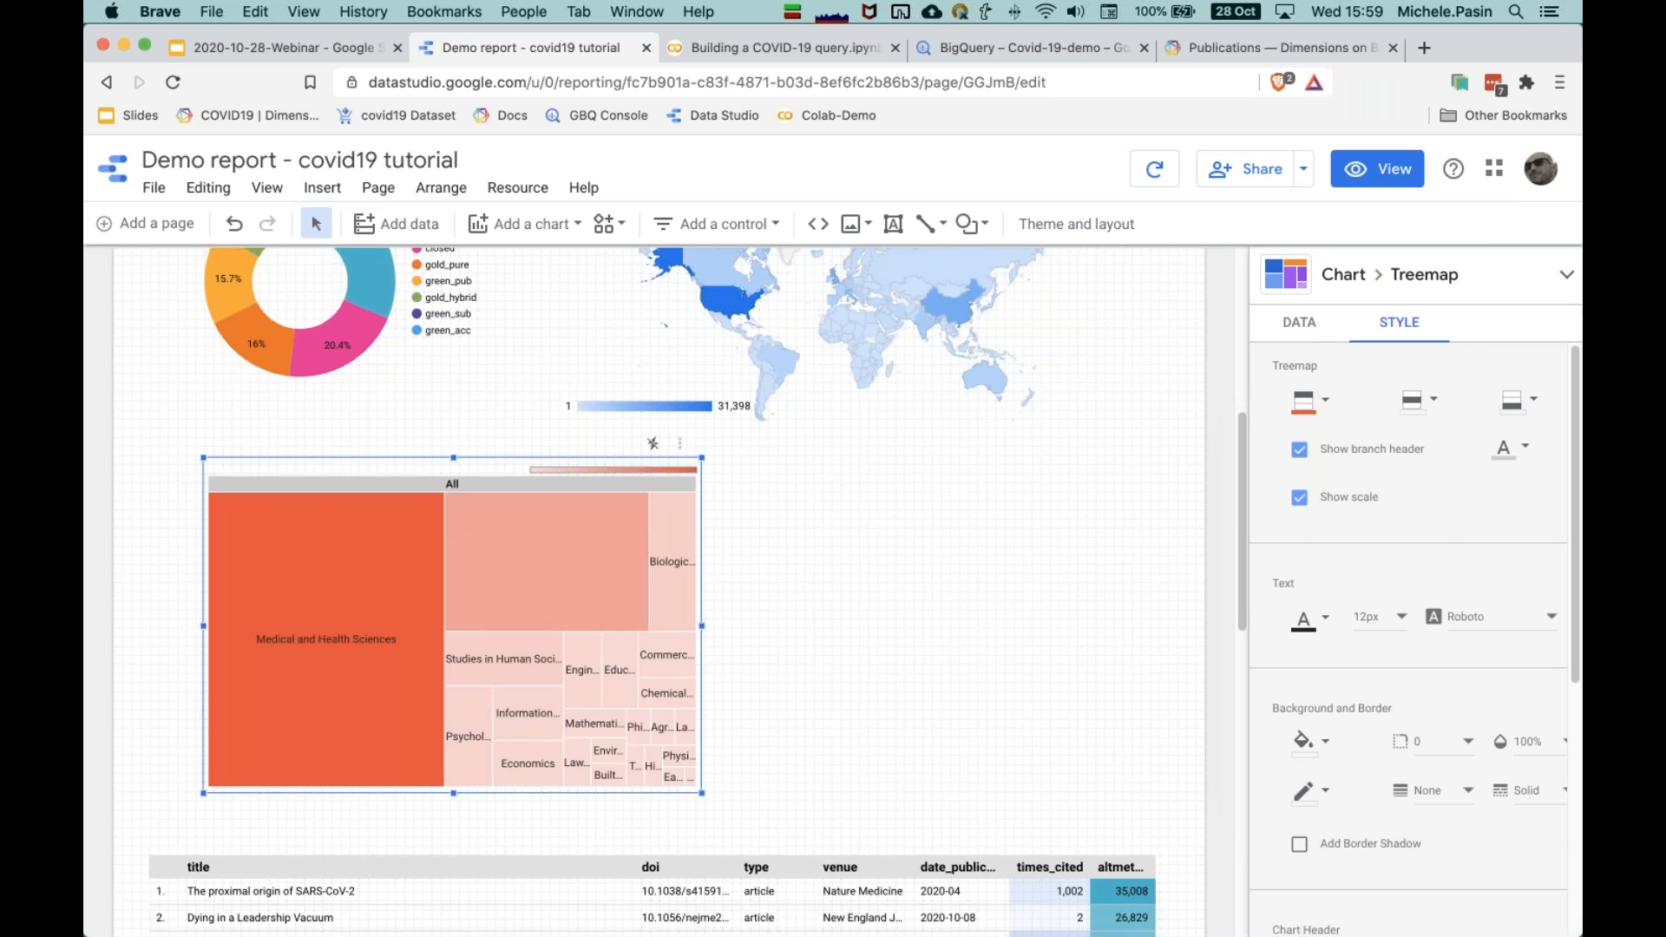
left_click(1306, 402)
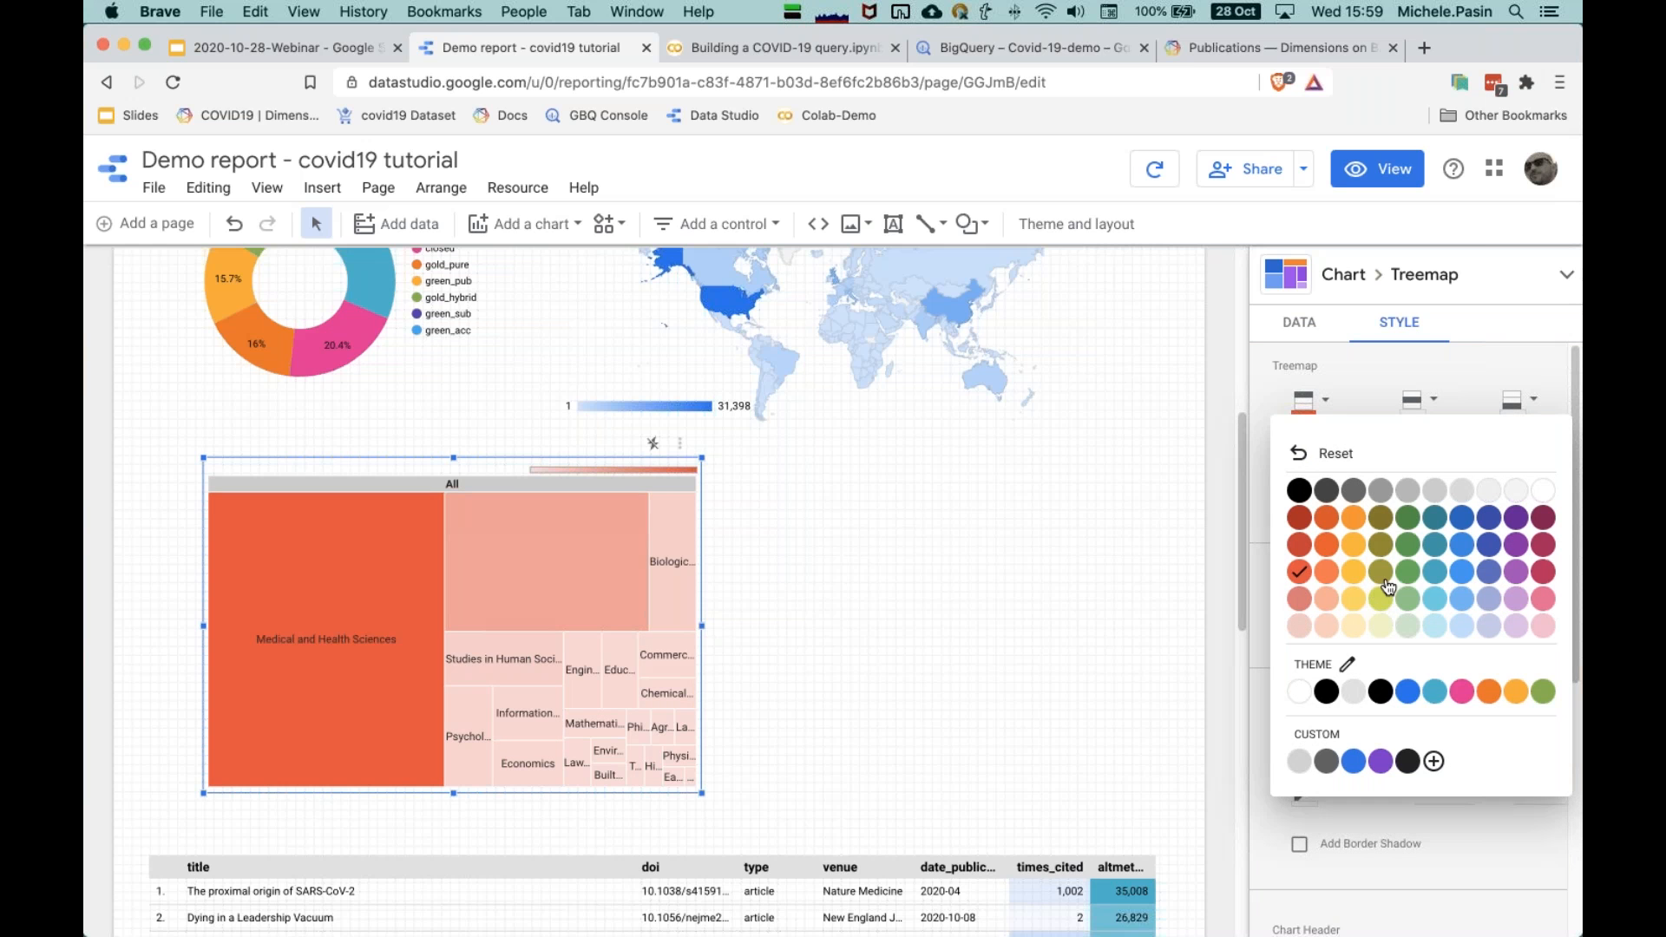
Step: Set the treemap's minimum colour to light indigo after trying blue
left_click(1514, 401)
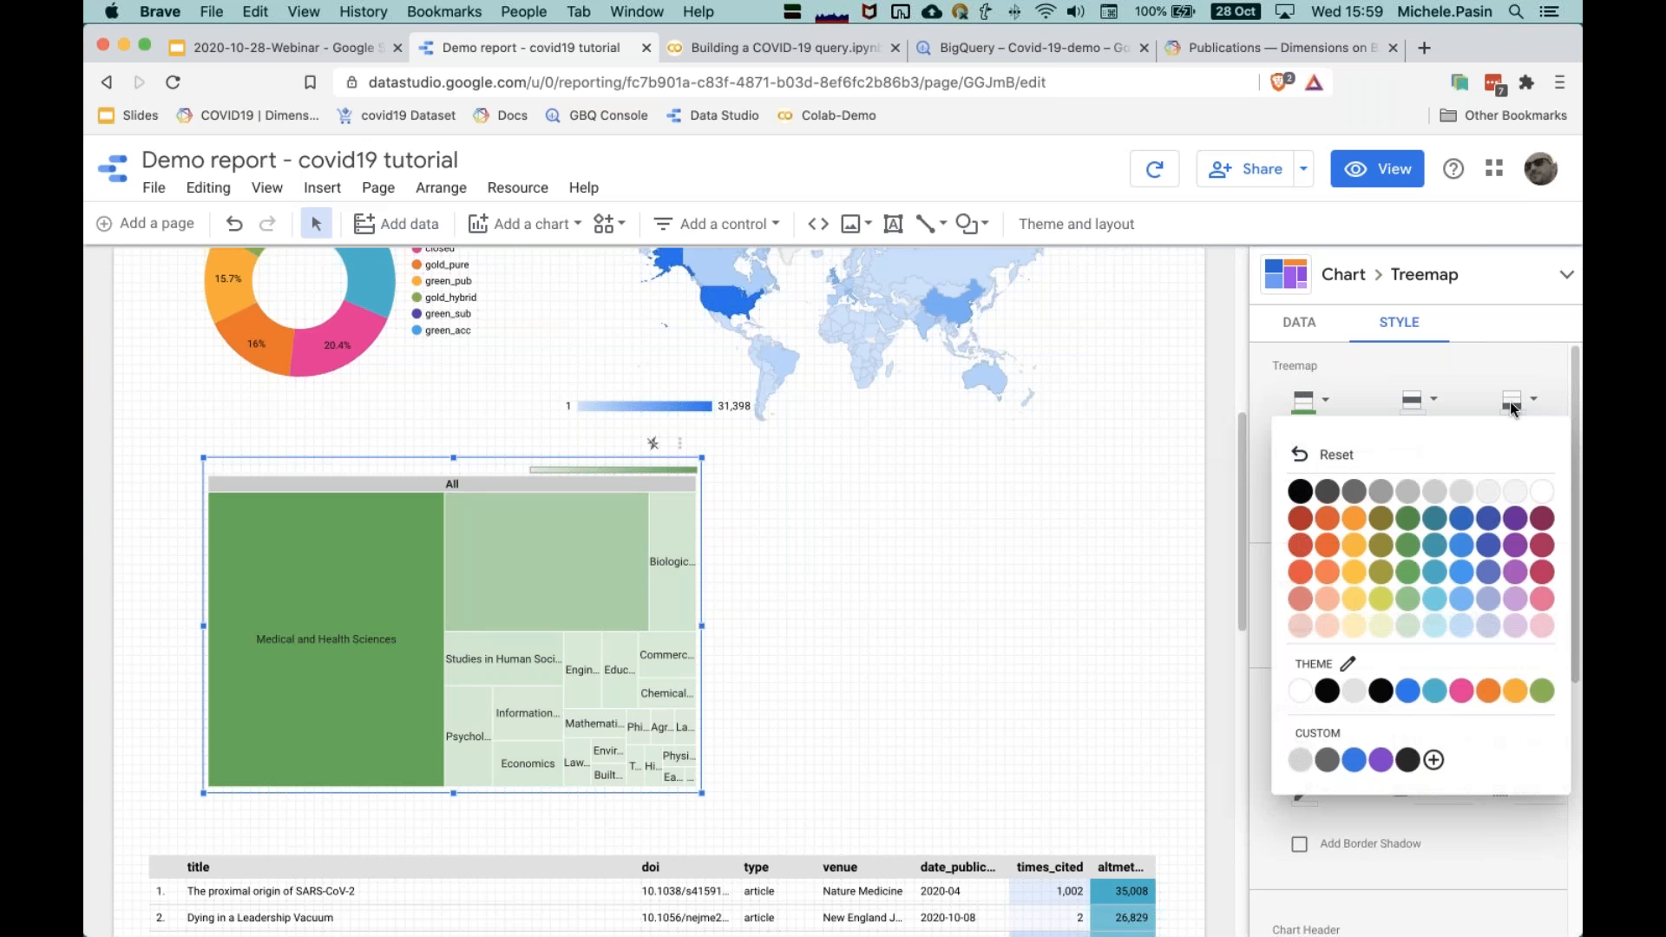
left_click(1461, 574)
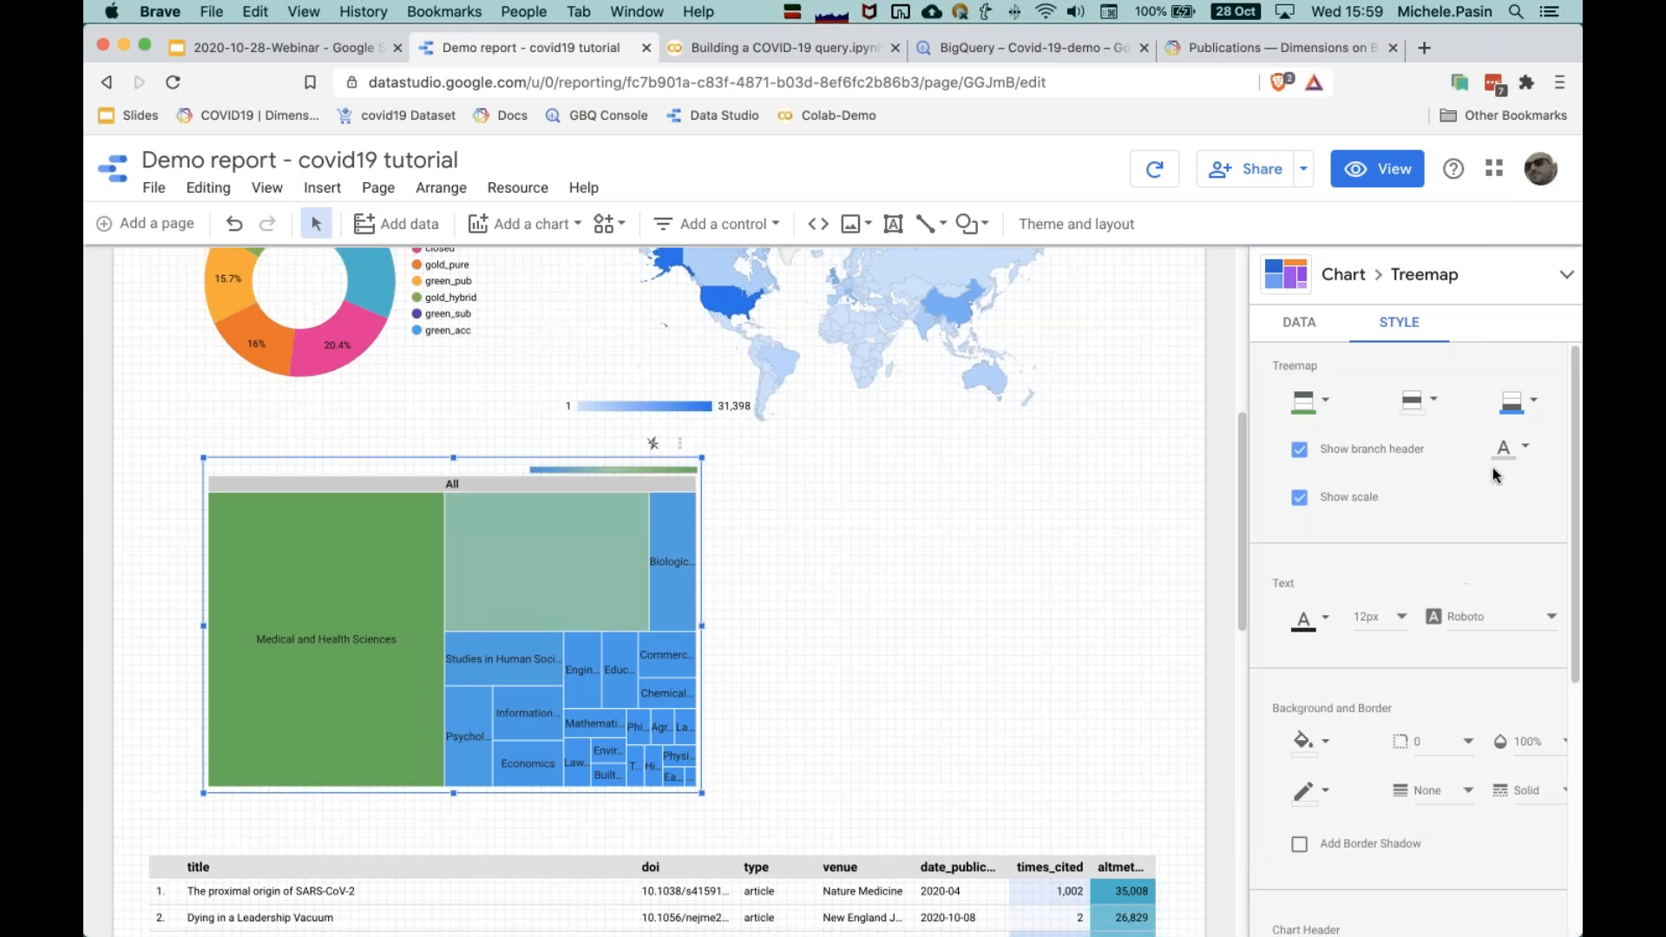
left_click(1514, 403)
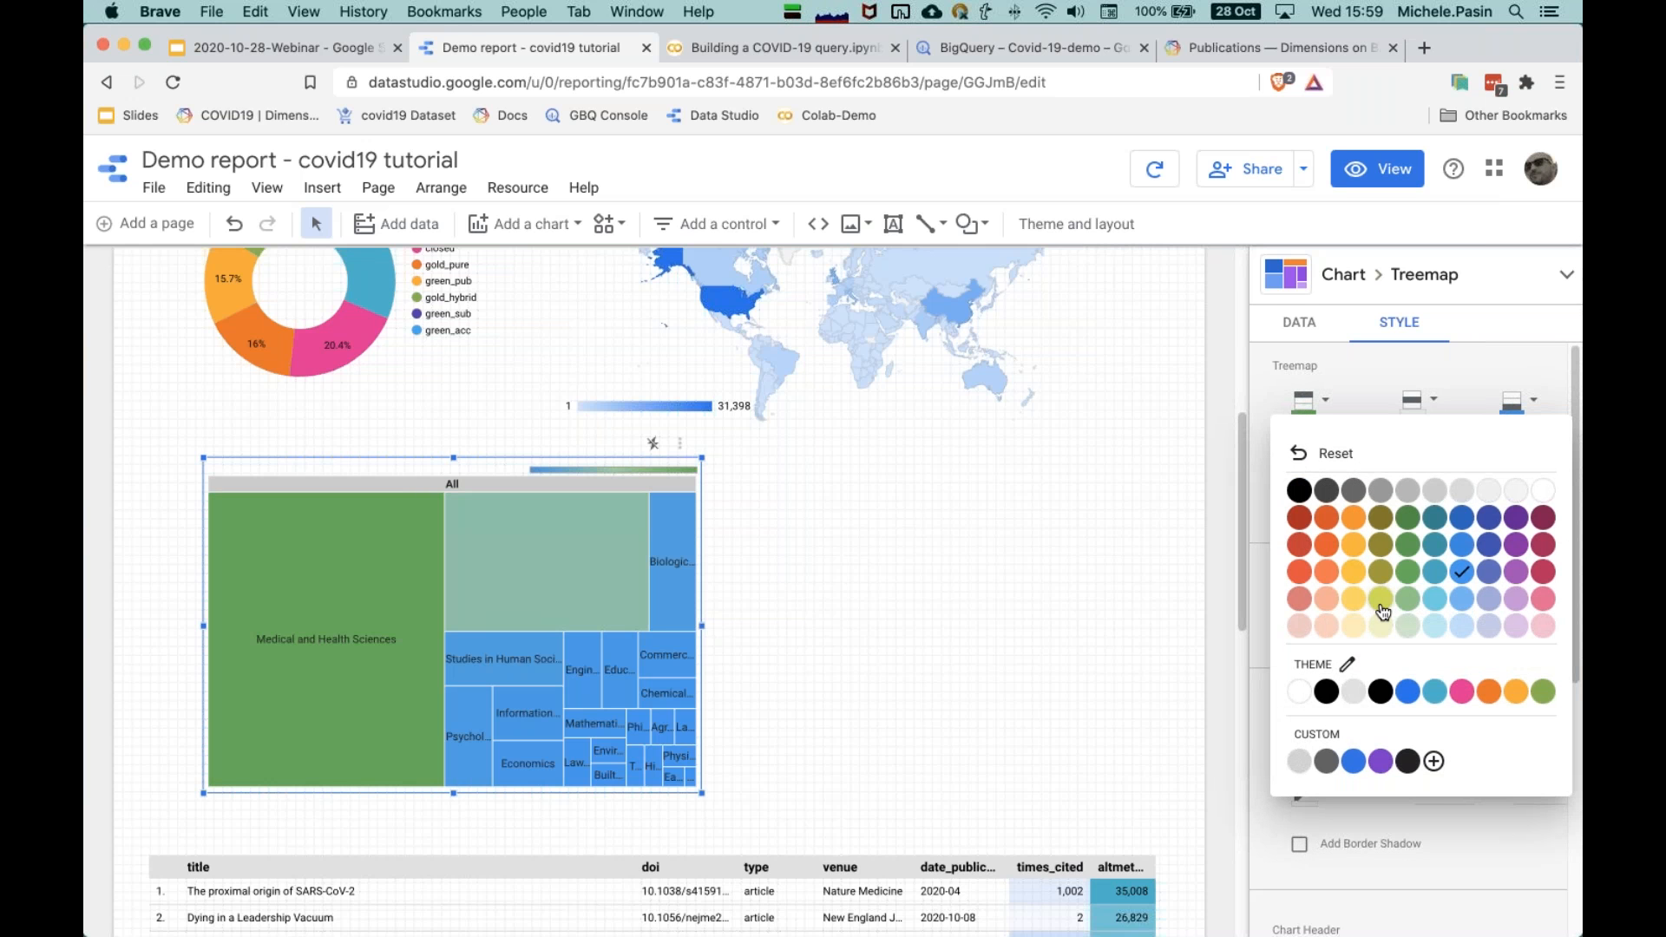
left_click(1488, 598)
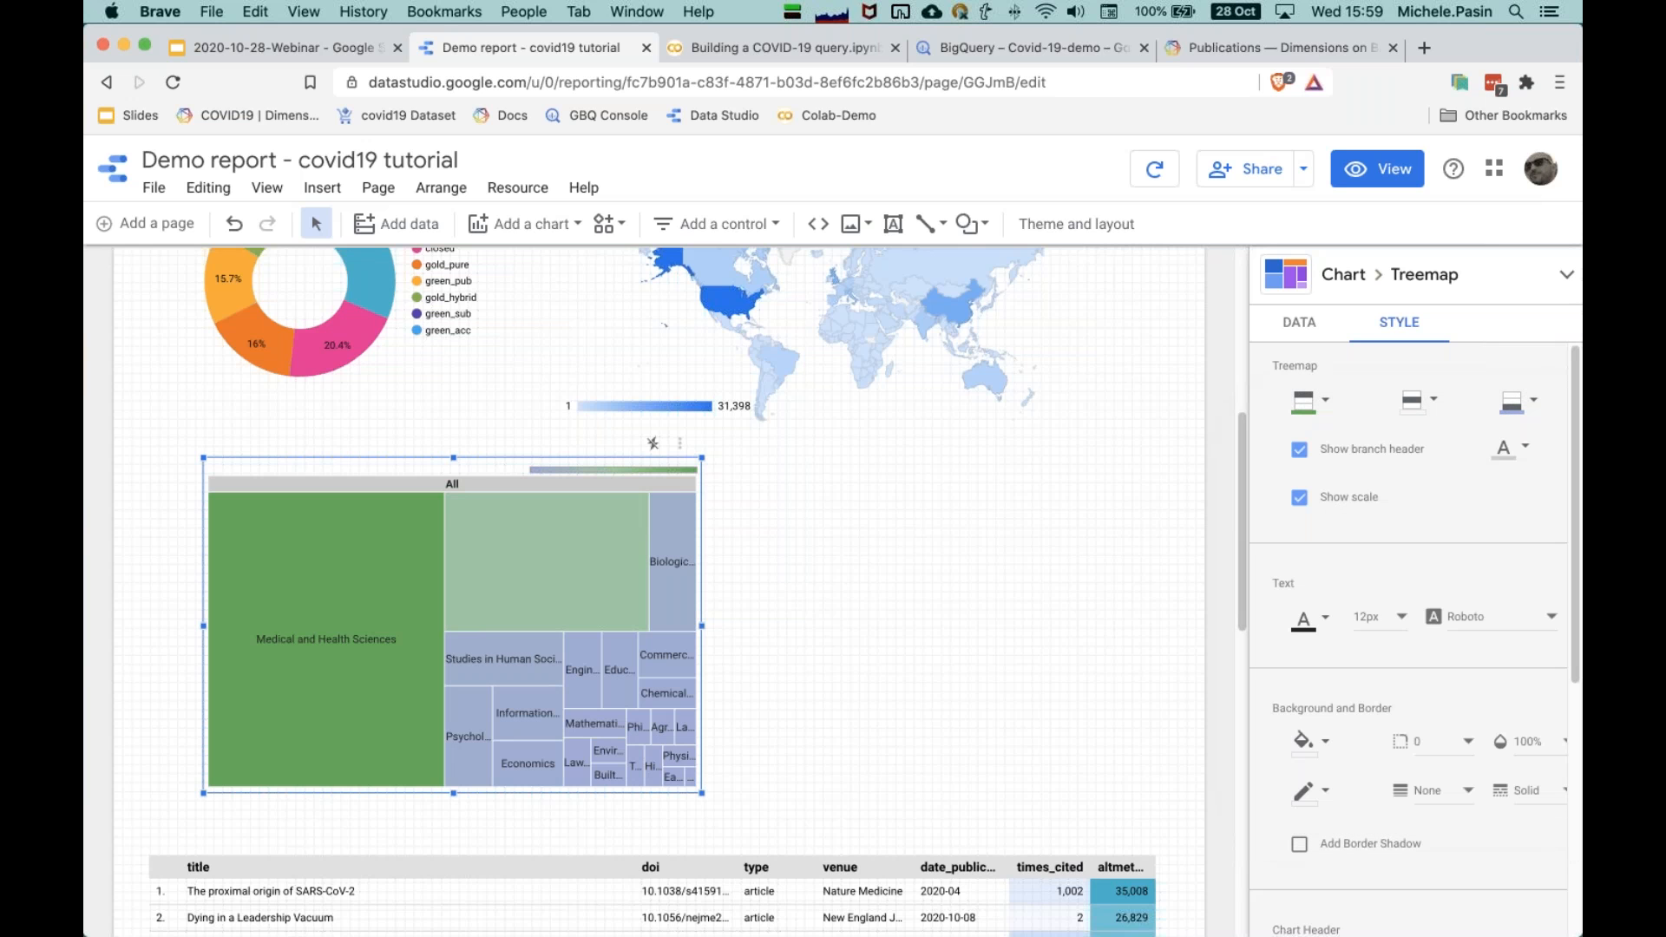
left_click(802, 642)
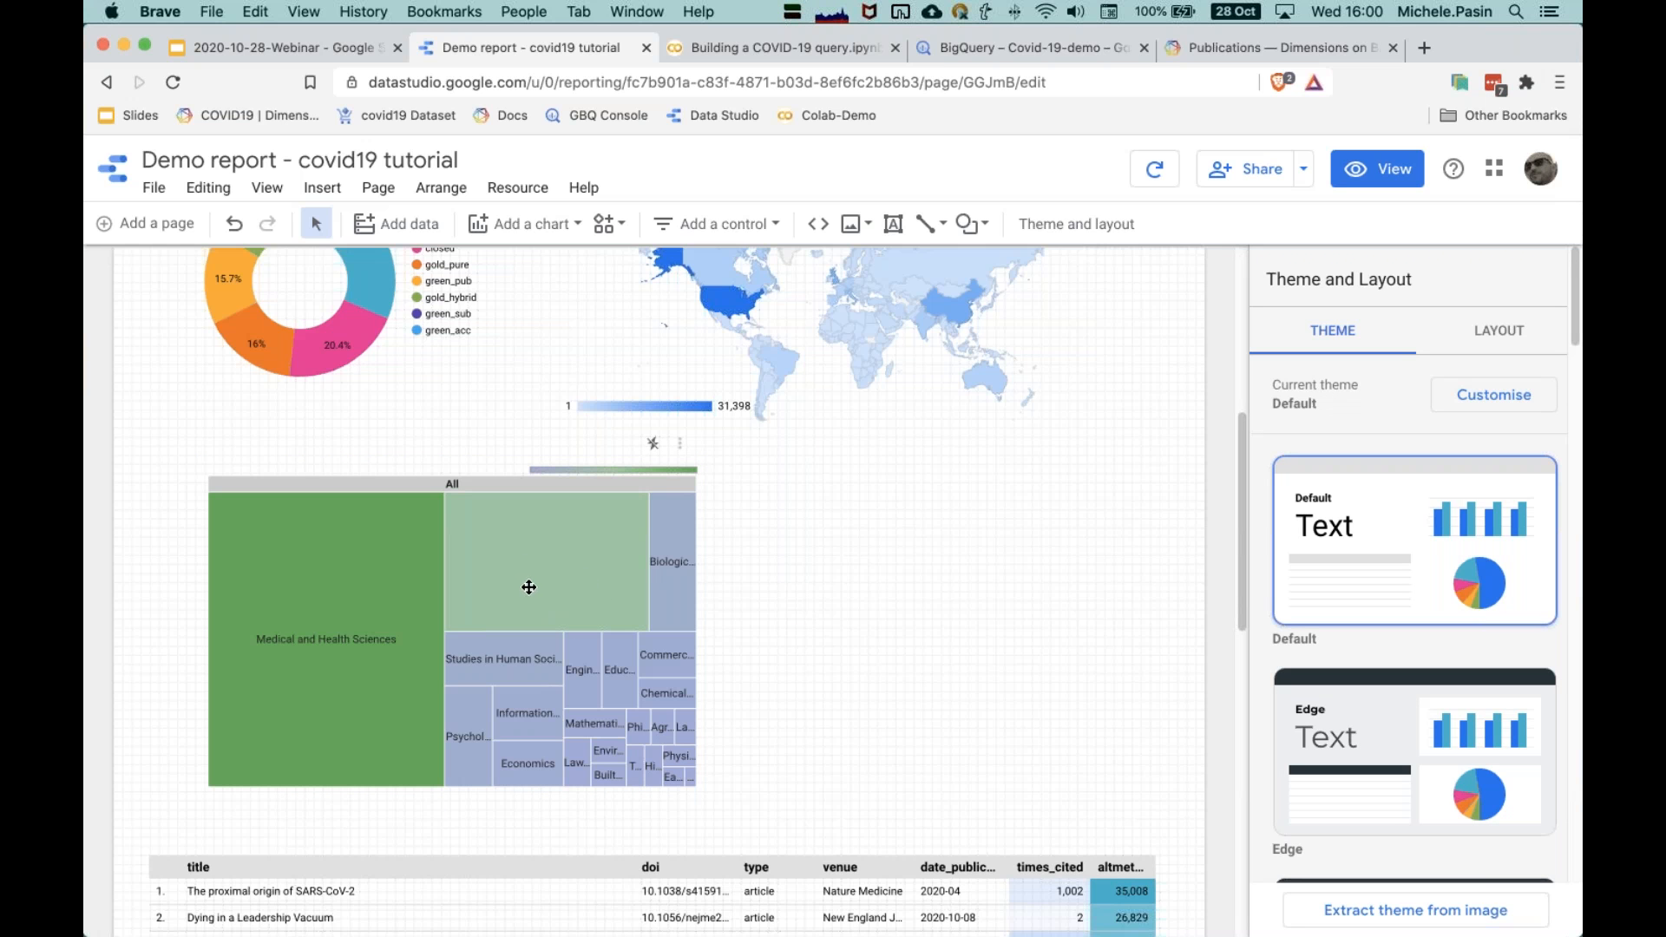
Step: Start a new filter for the treemap and set its clause to Exclude
left_click(549, 609)
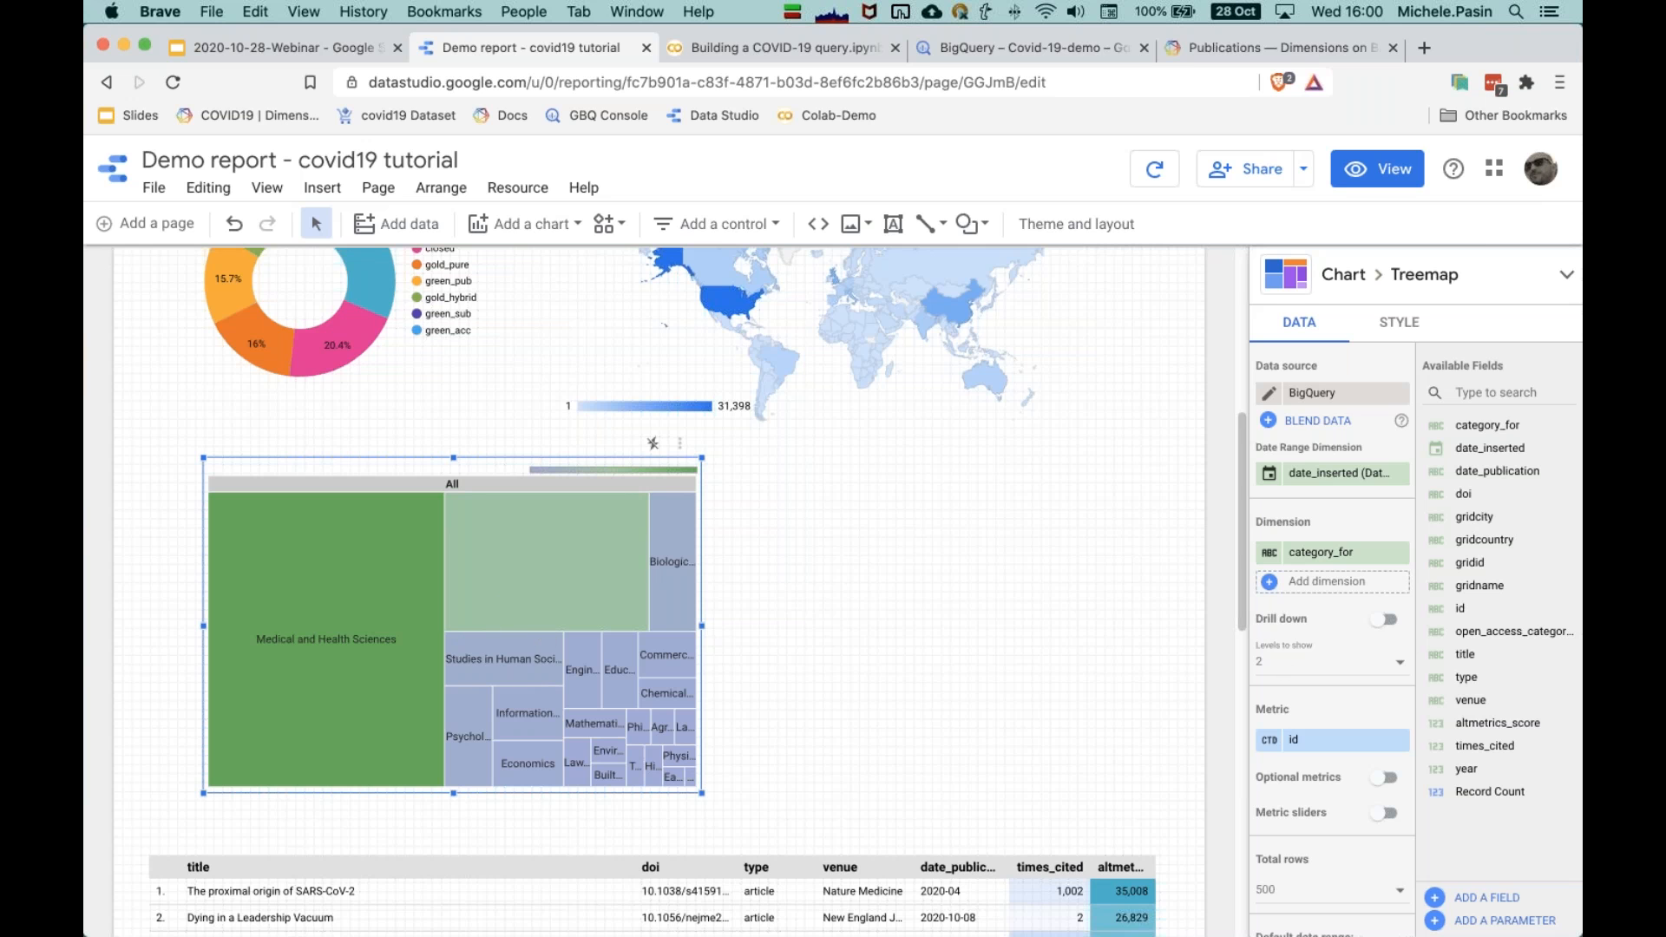
scroll(1320, 695, "down", 5)
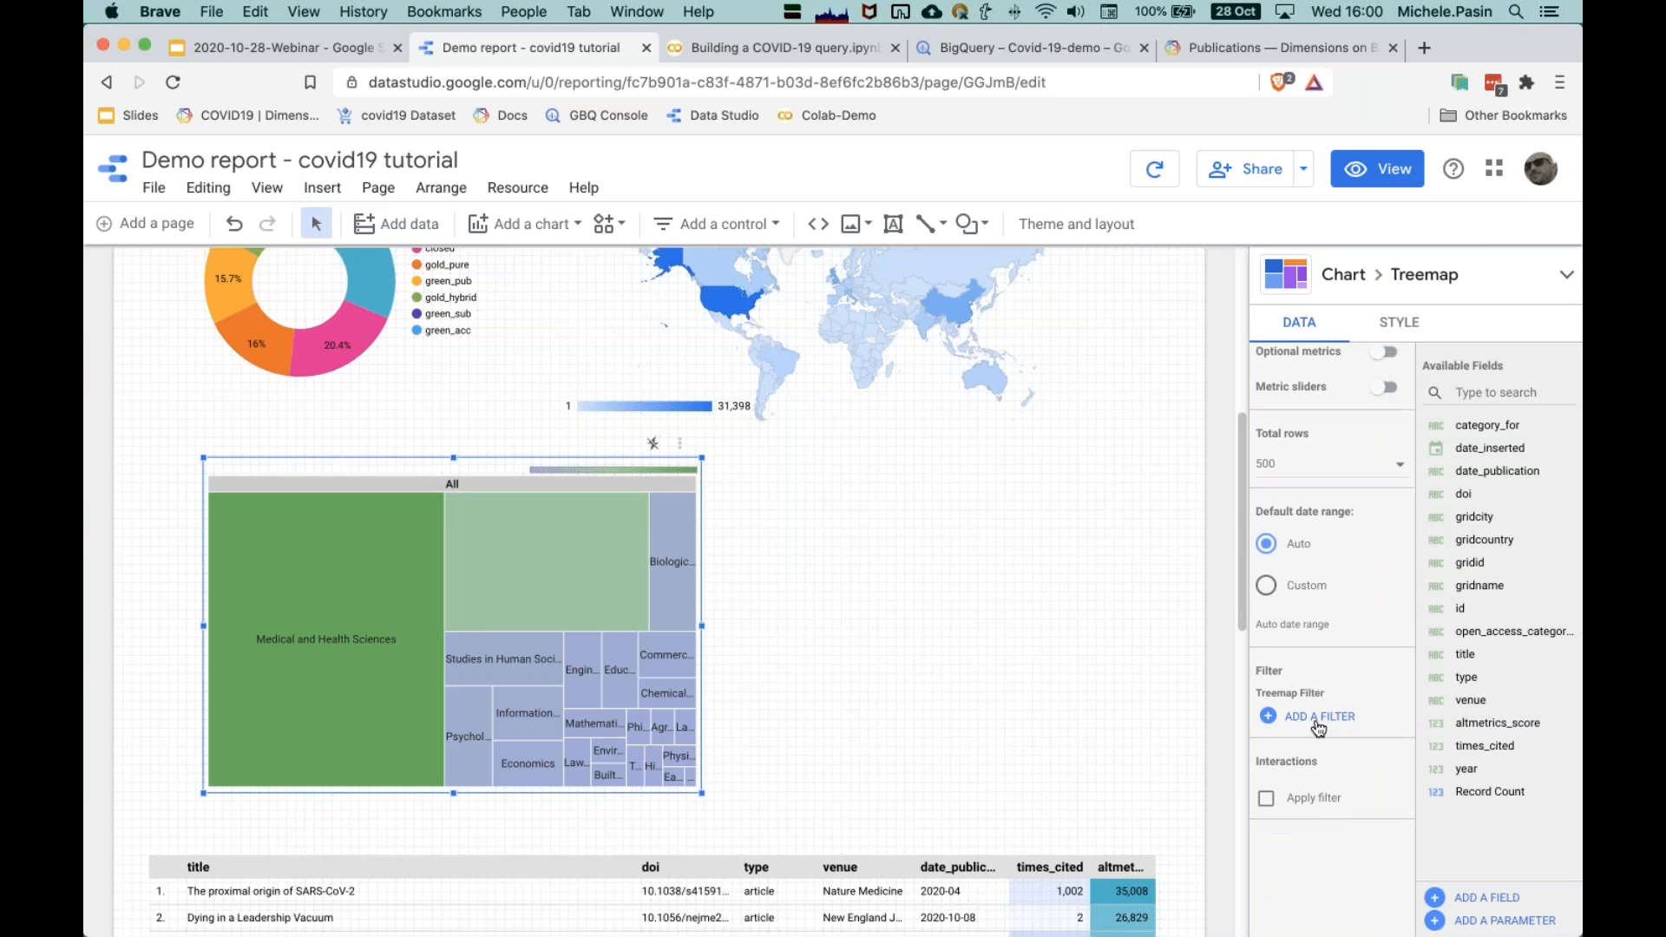
left_click(1318, 718)
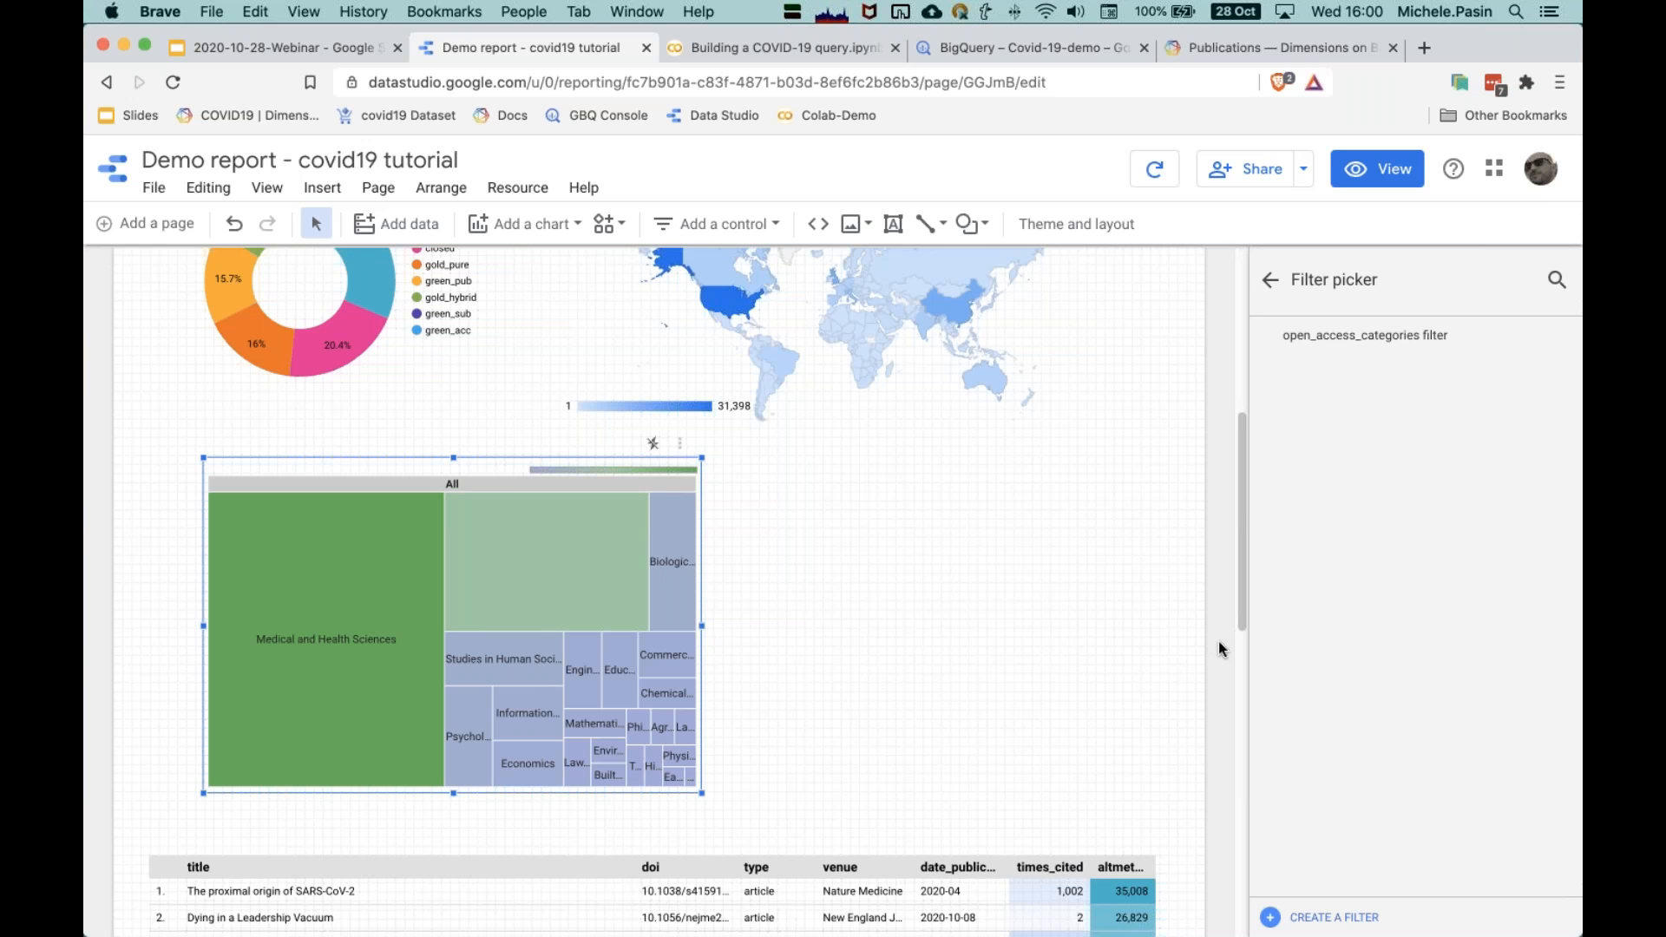
left_click(1332, 912)
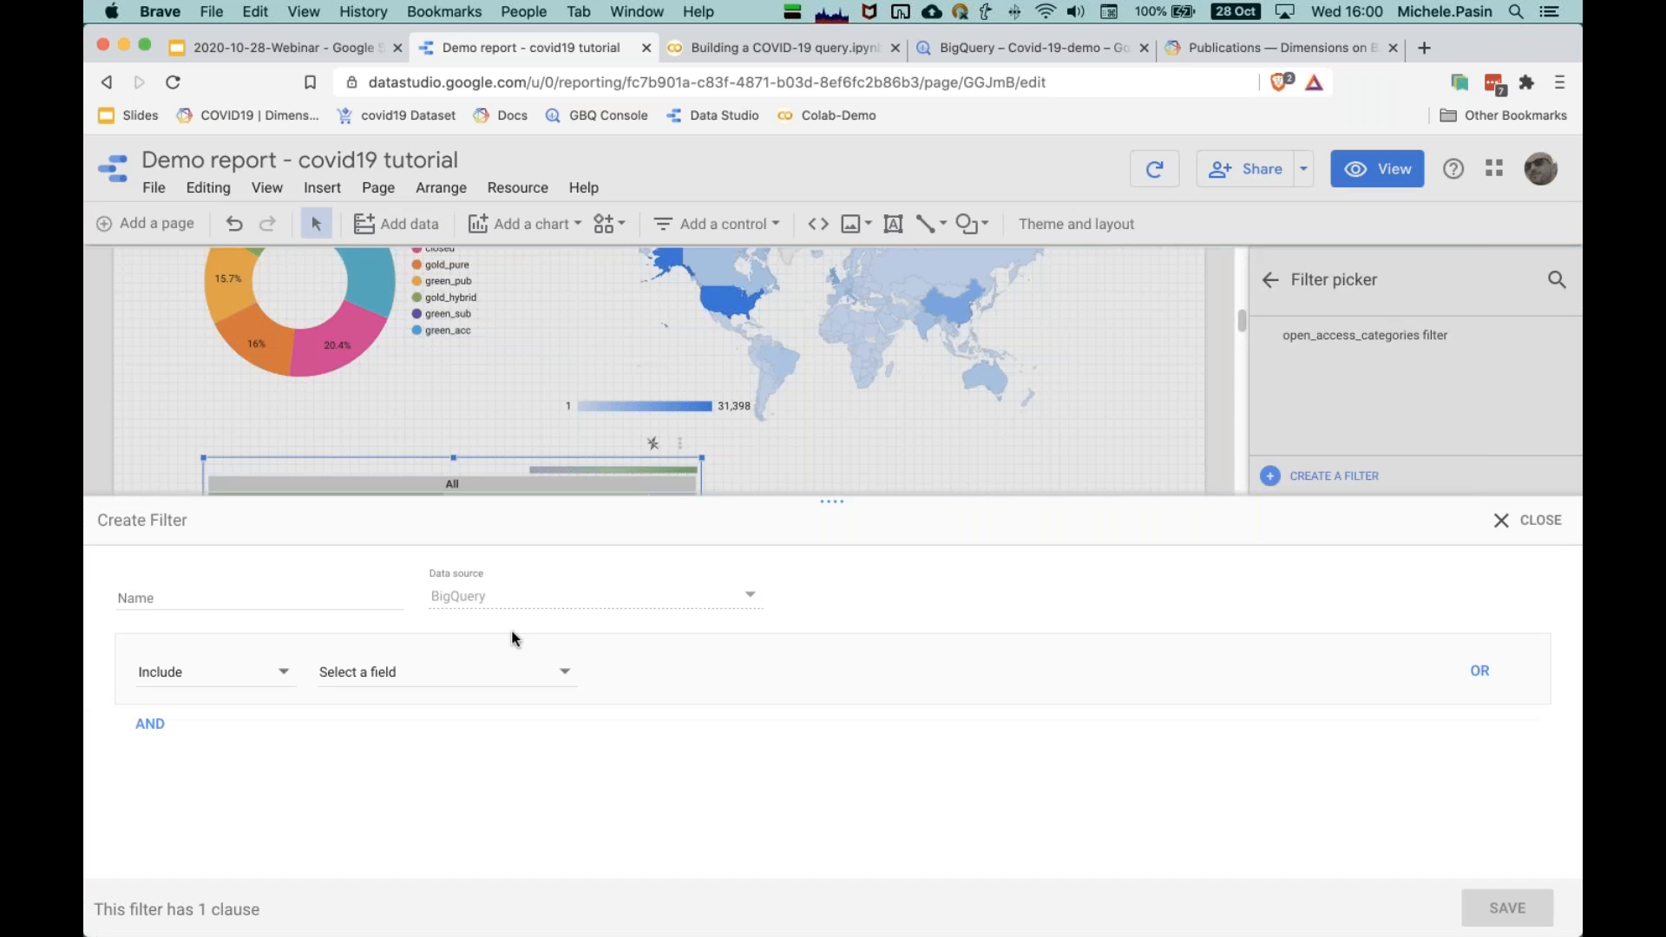
left_click(288, 675)
left_click(194, 724)
Step: Make the filter exclude records whose category_for field Is Null and save it to the treemap
left_click(496, 685)
scroll(425, 770, "down", 3)
scroll(427, 776, "up", 3)
scroll(414, 807, "up", 2)
scroll(415, 811, "down", 4)
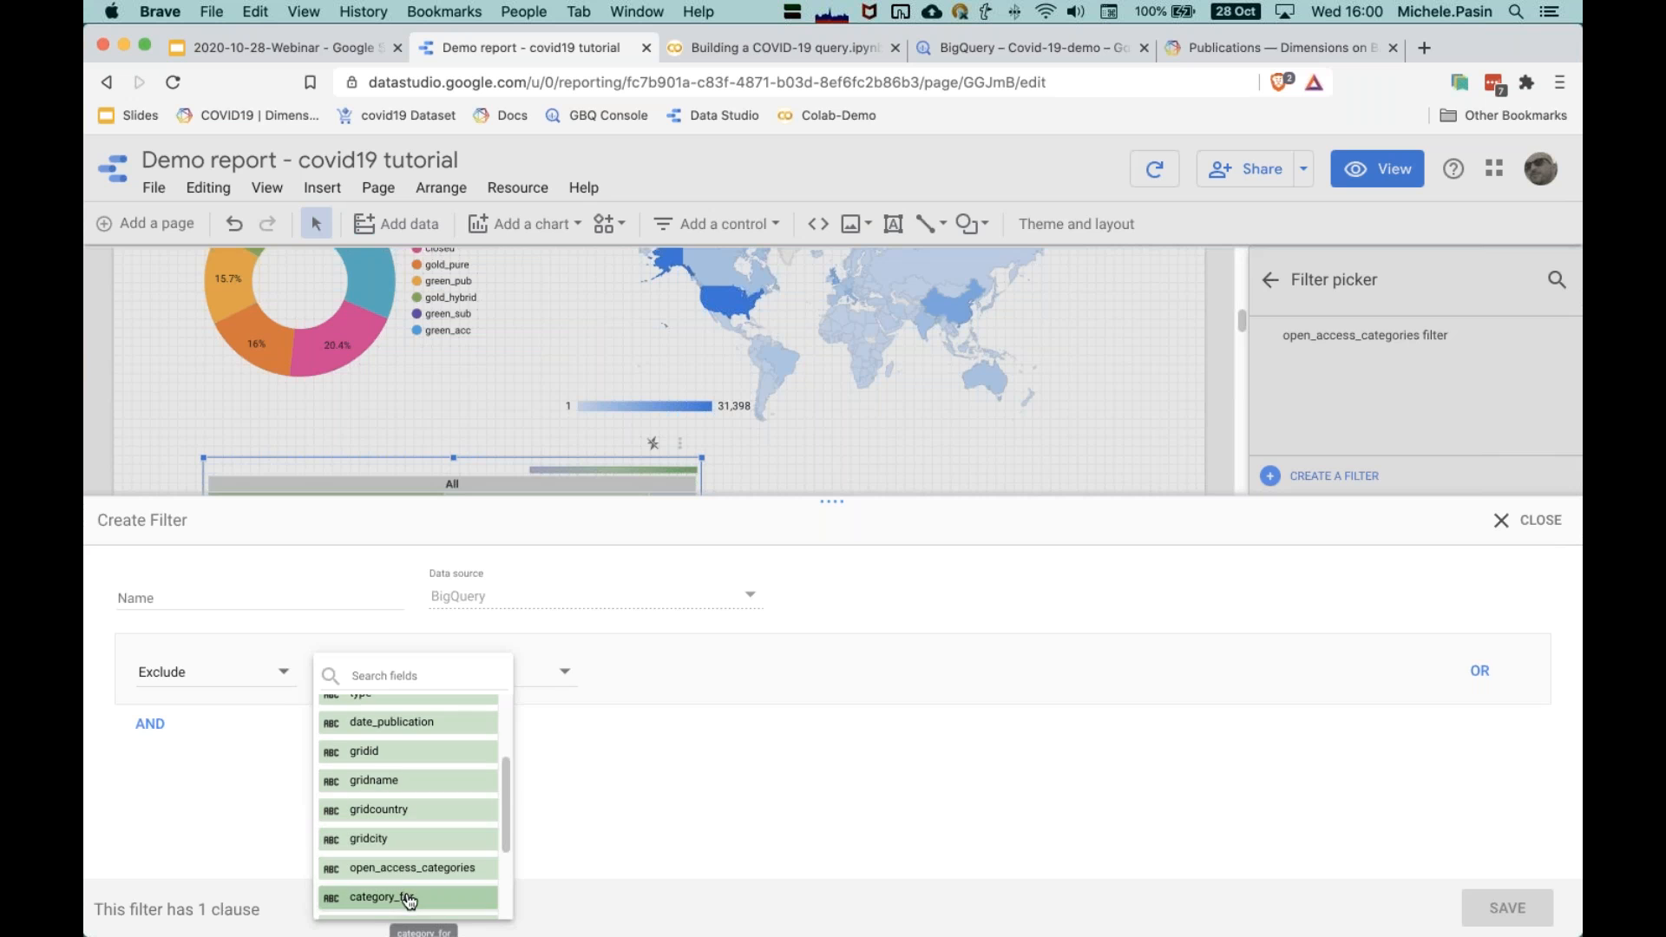
left_click(407, 897)
left_click(708, 675)
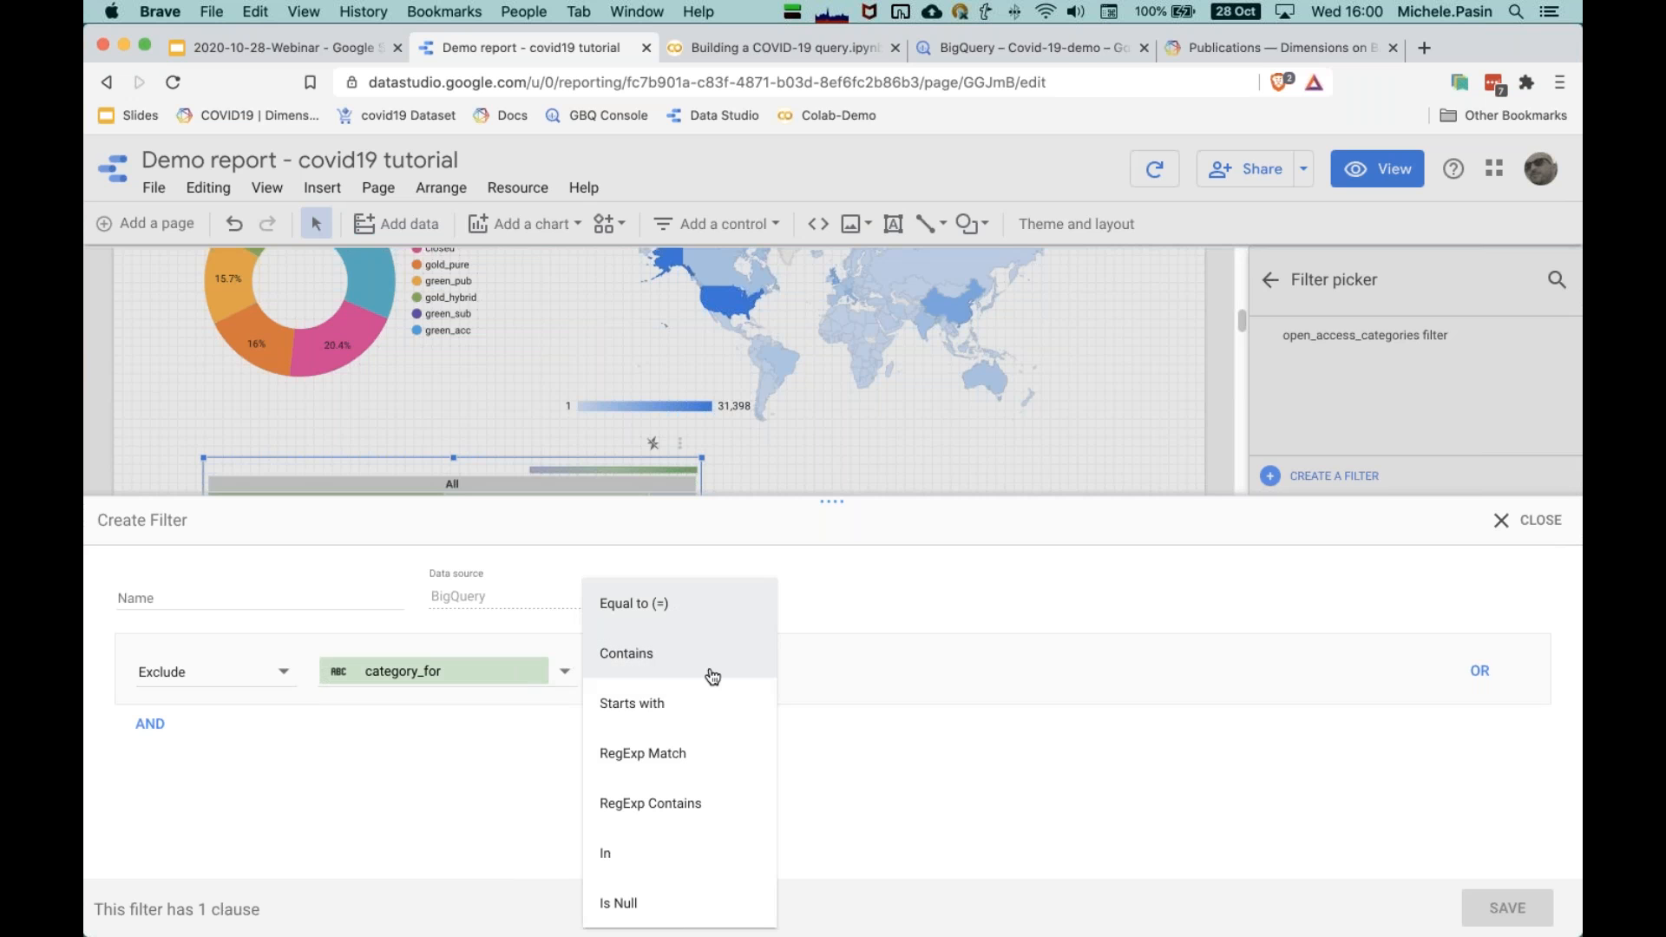
left_click(636, 903)
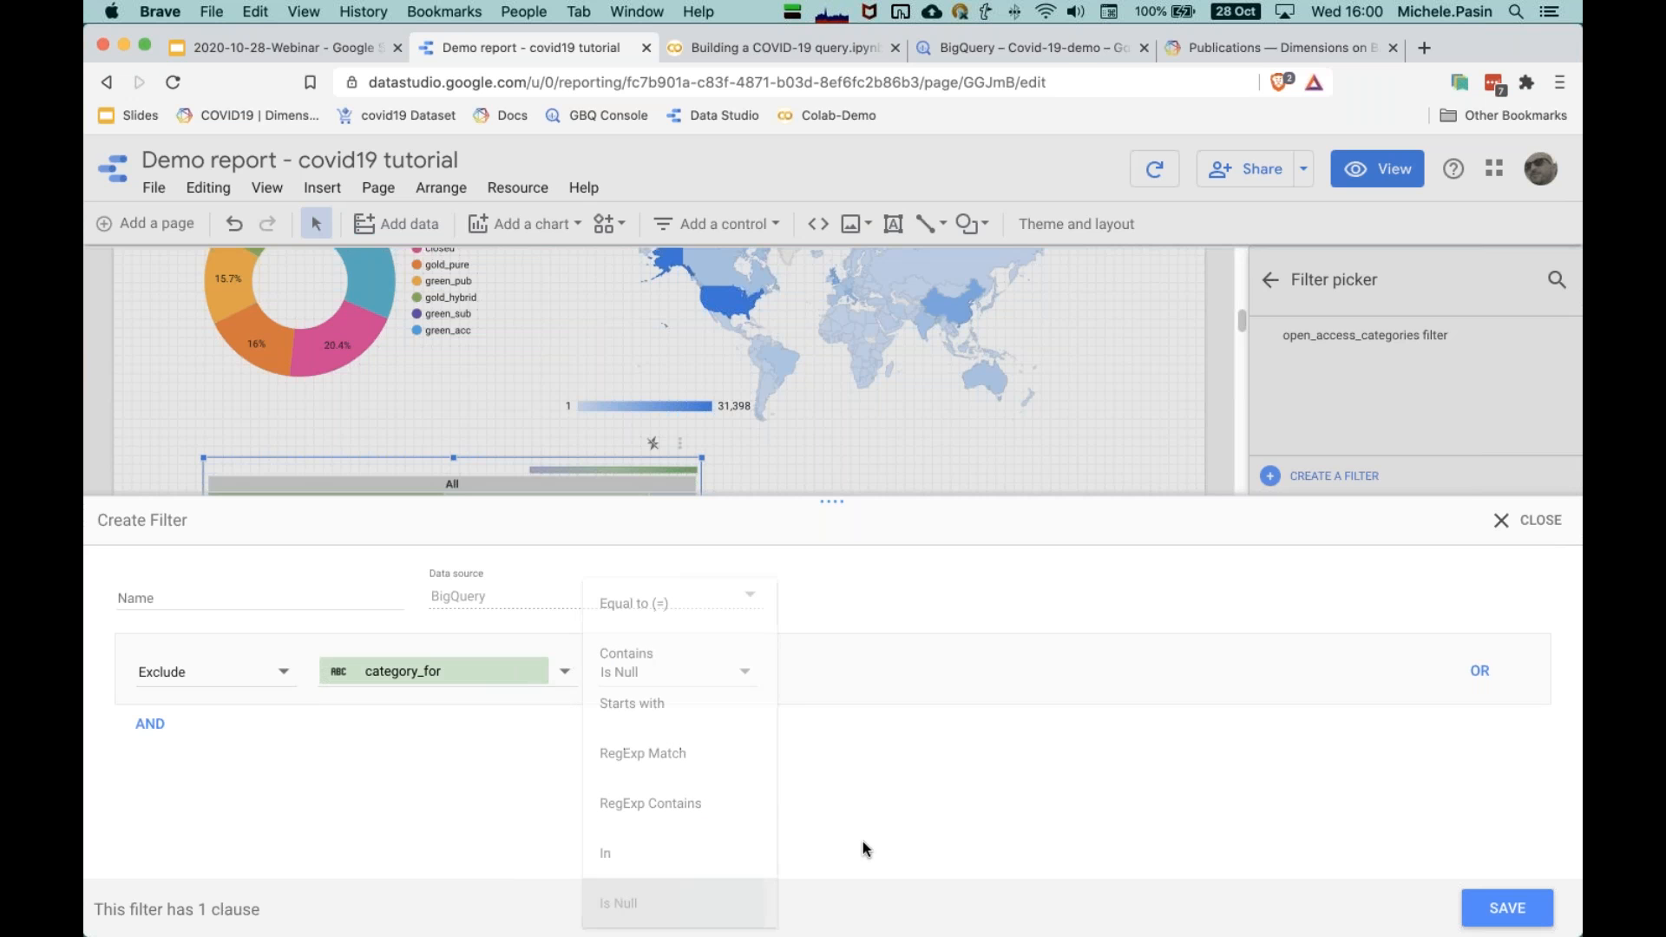
left_click(1475, 909)
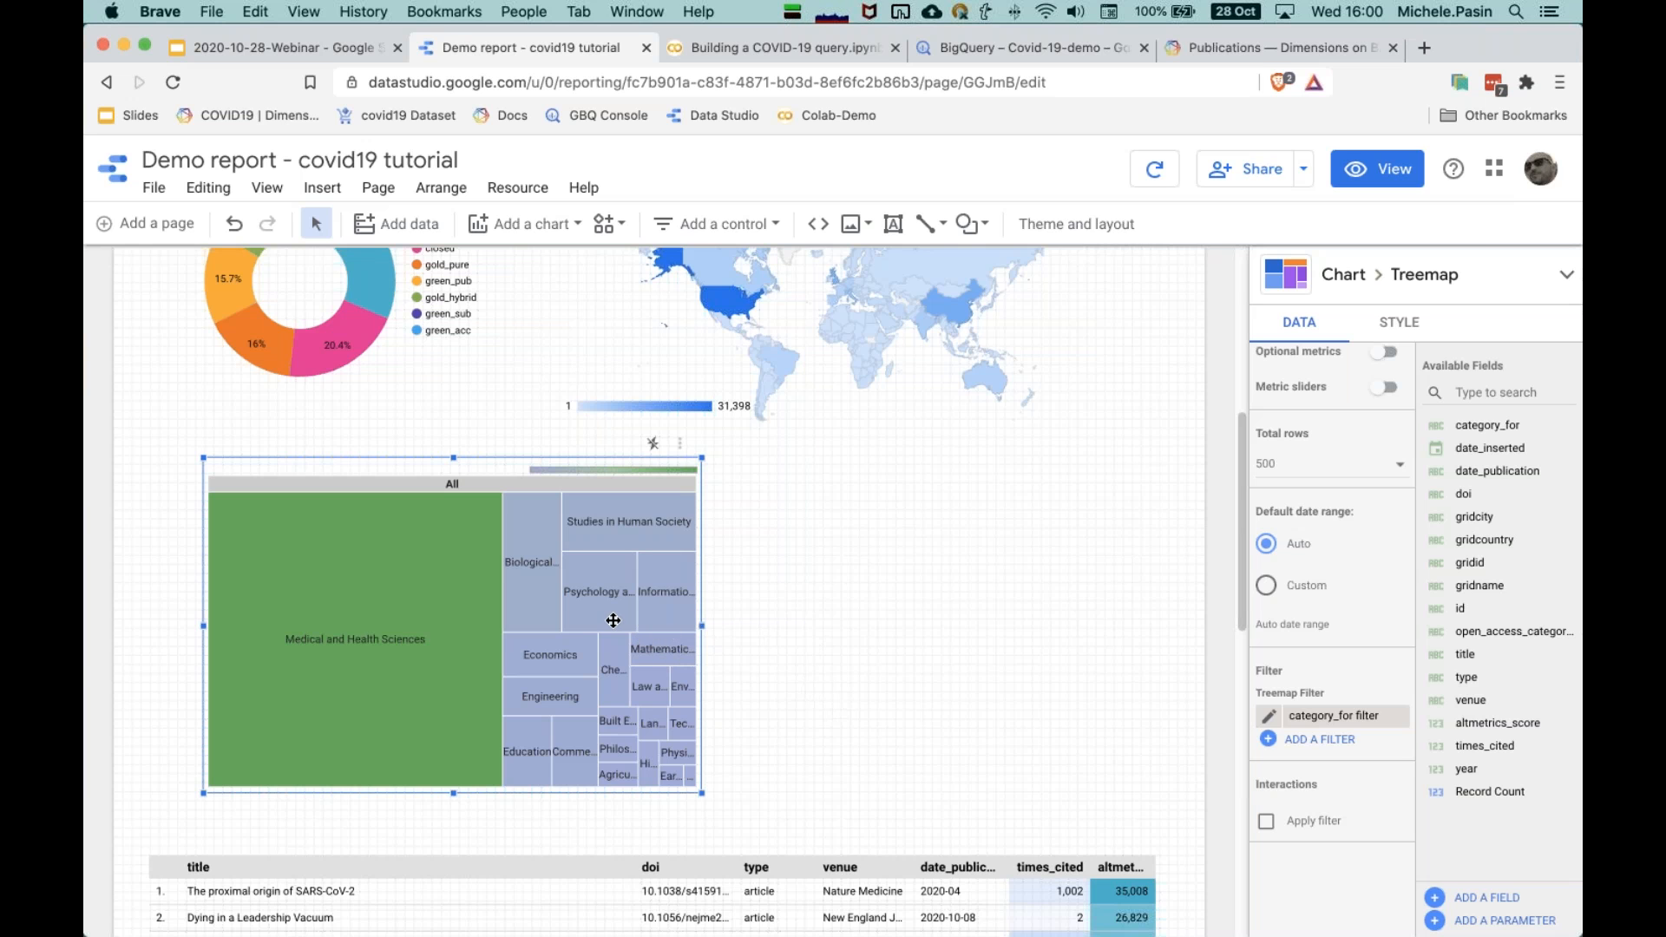
Step: Set the treemap's maximum colour to dark indigo after trying orange
left_click(1417, 335)
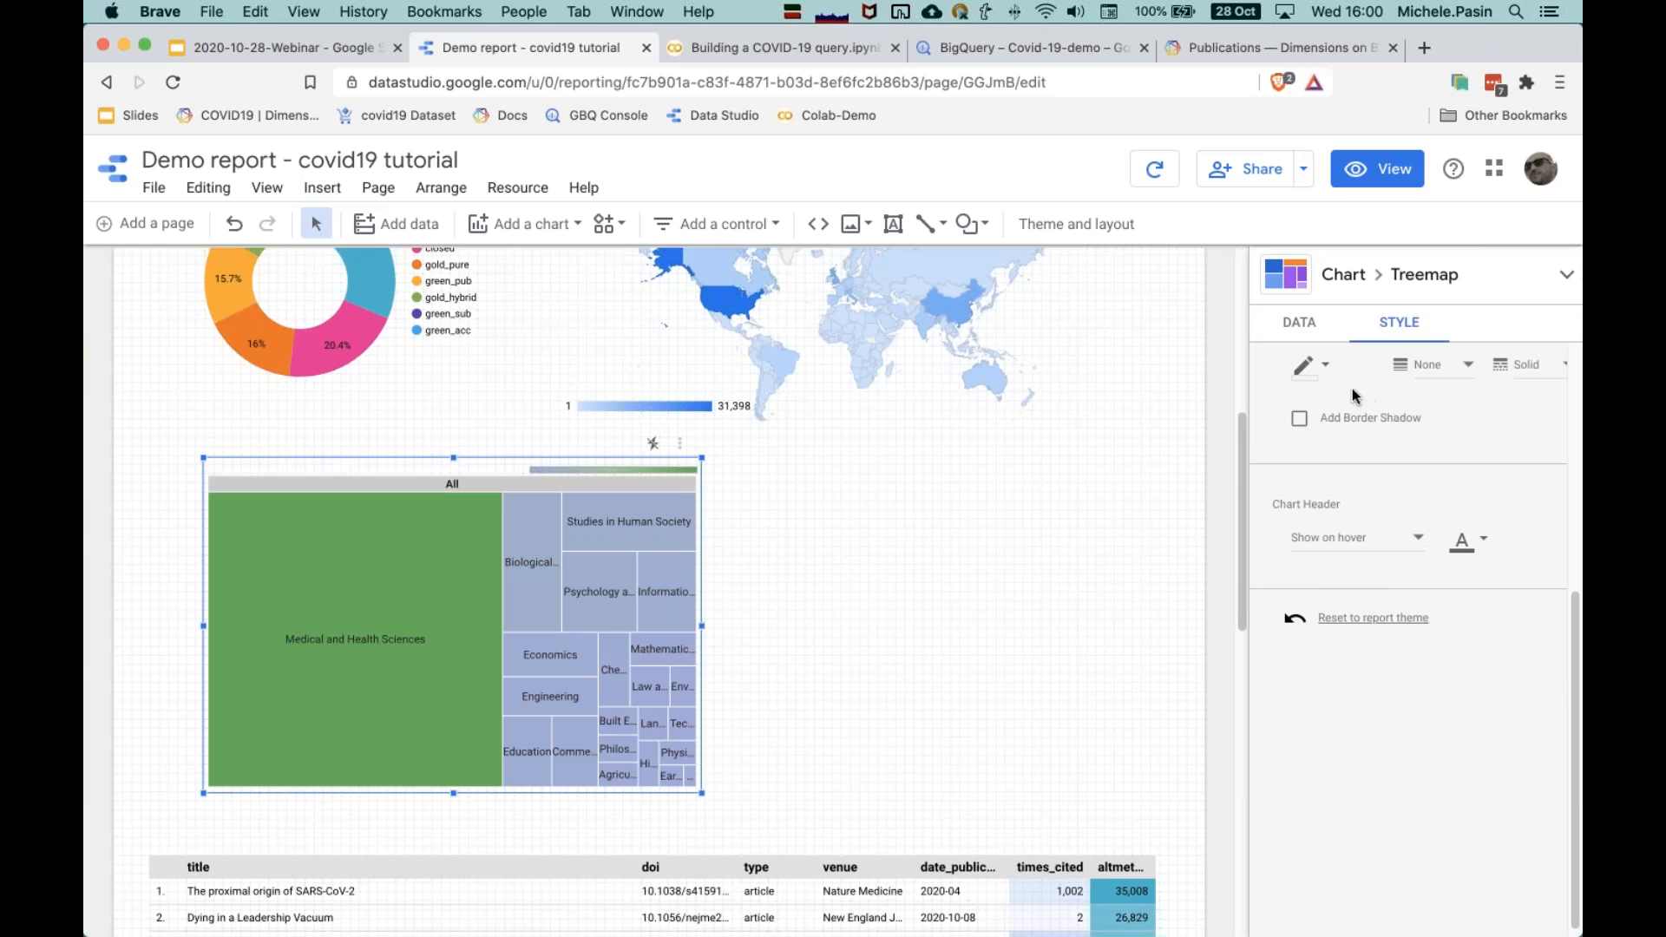
left_click(1325, 404)
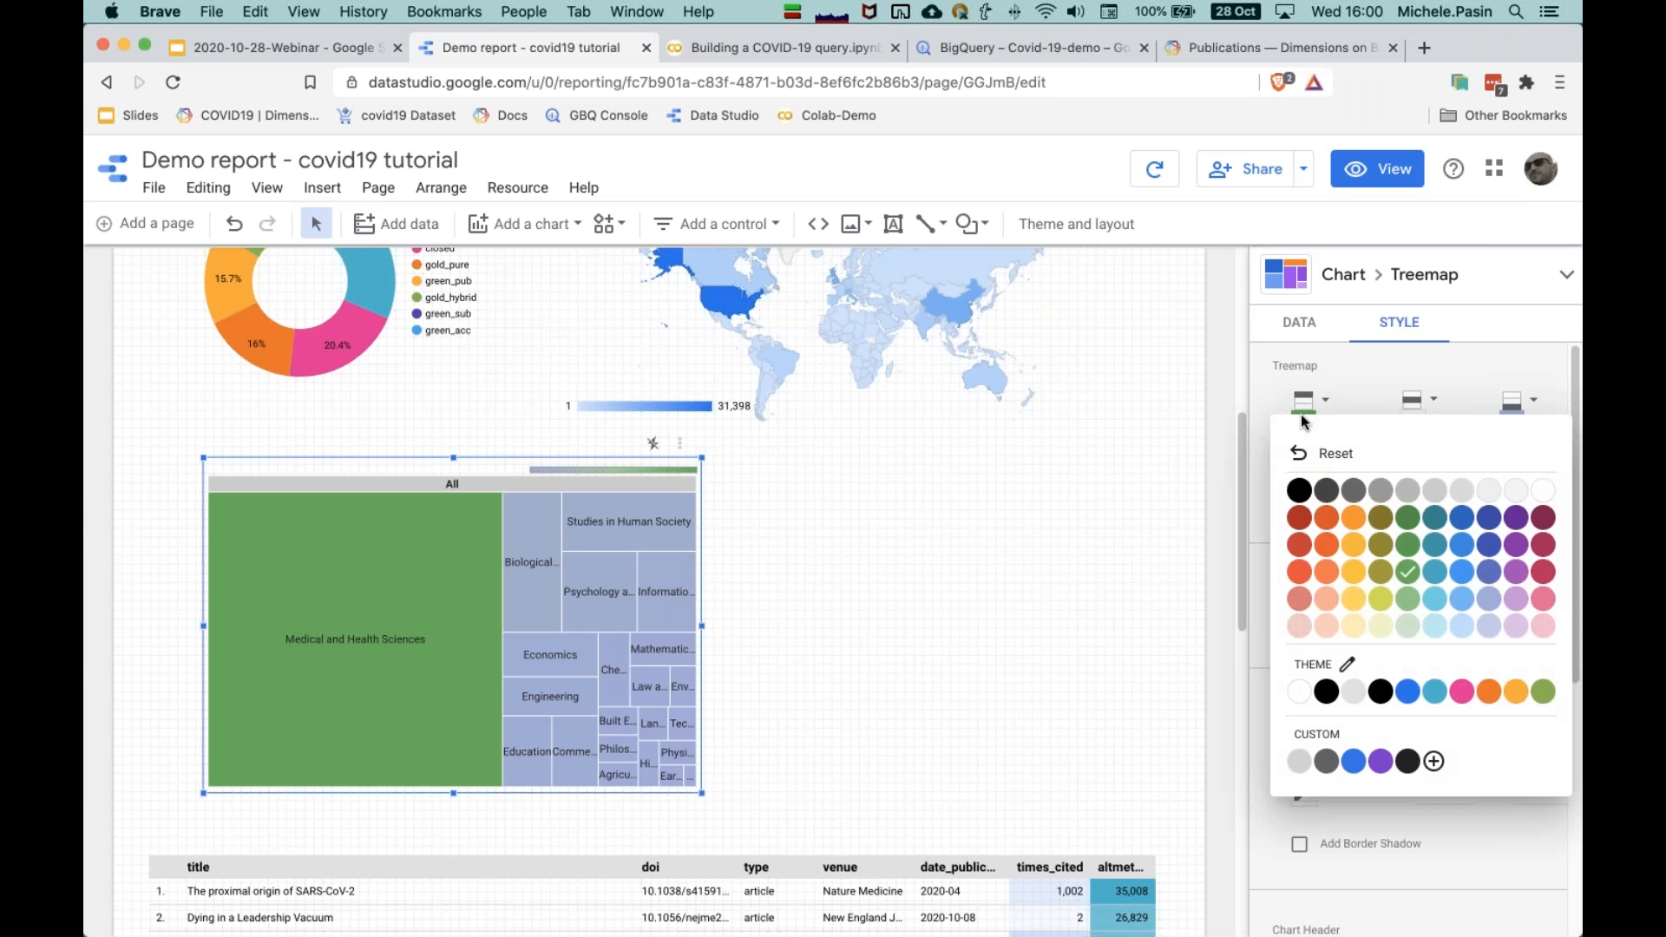
left_click(1327, 572)
left_click(1310, 402)
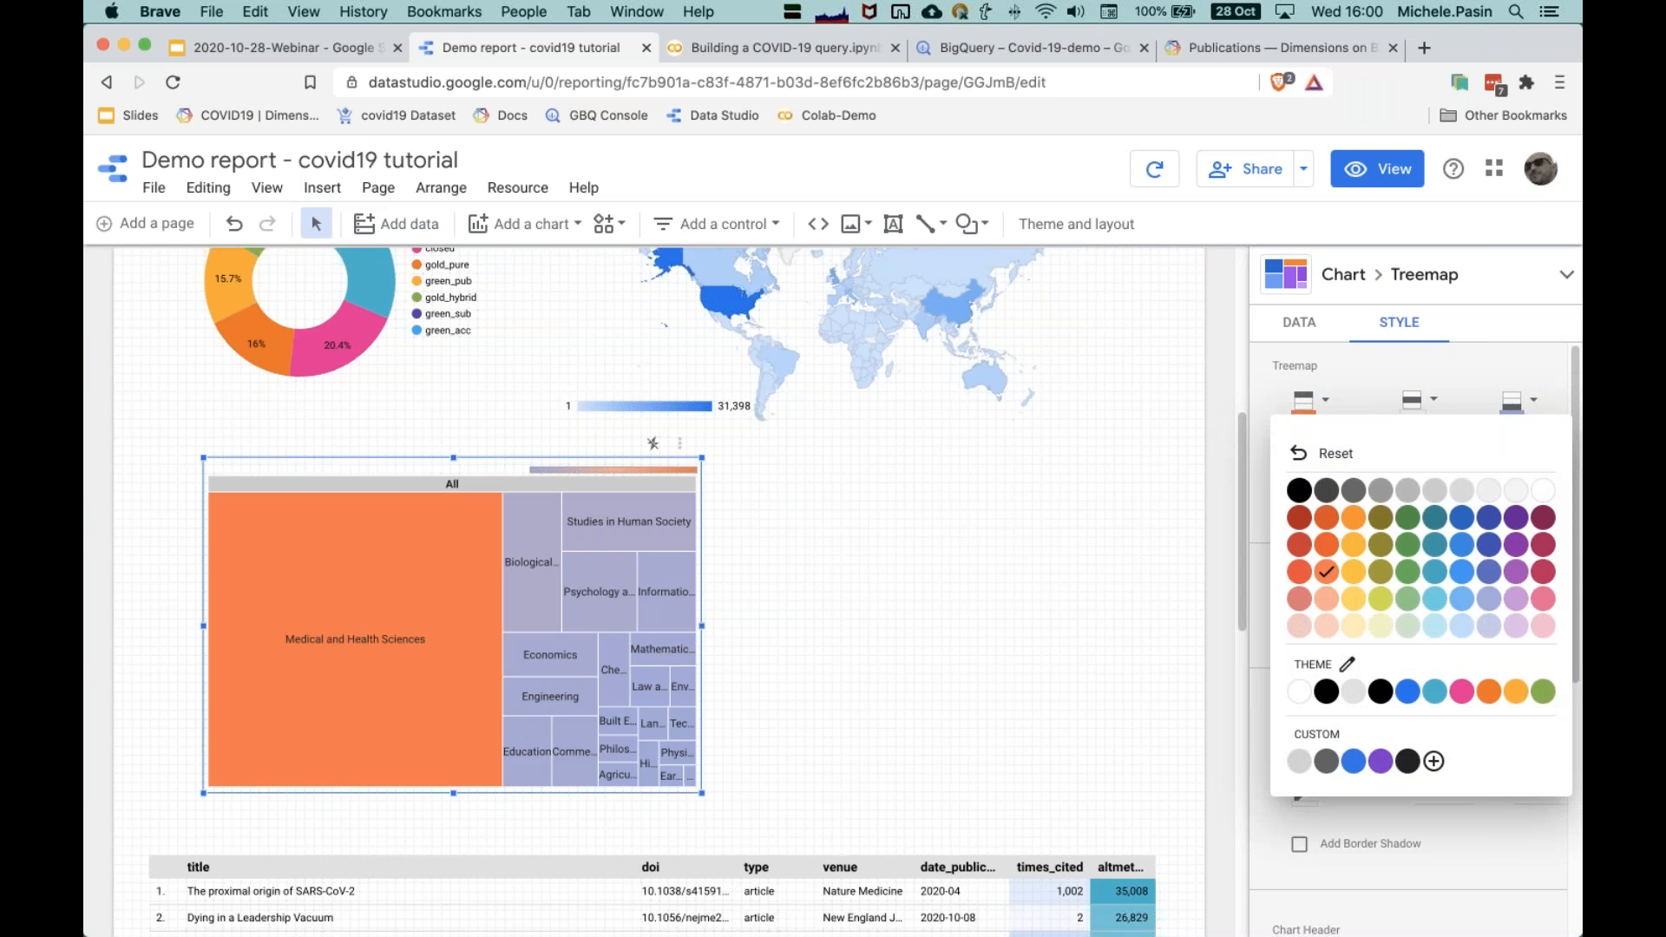
left_click(1489, 518)
left_click(1000, 657)
Step: Shift the treemap slightly to the left below the doughnut chart
scroll(821, 679, "up", 4)
scroll(823, 694, "down", 4)
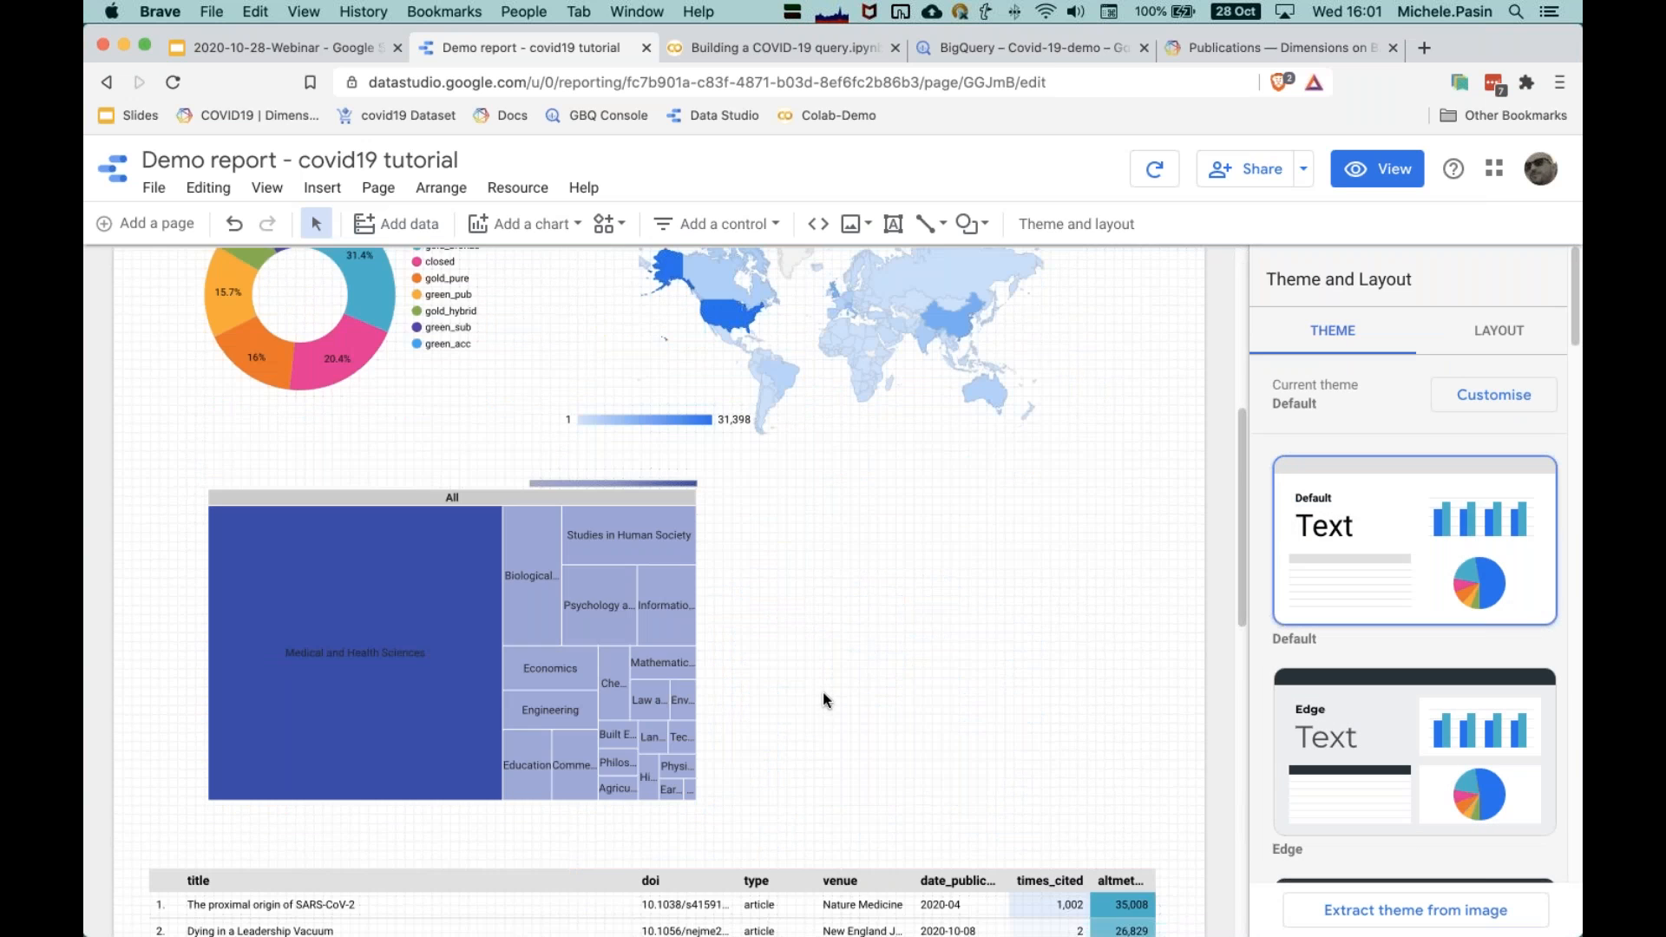
scroll(855, 677, "down", 1)
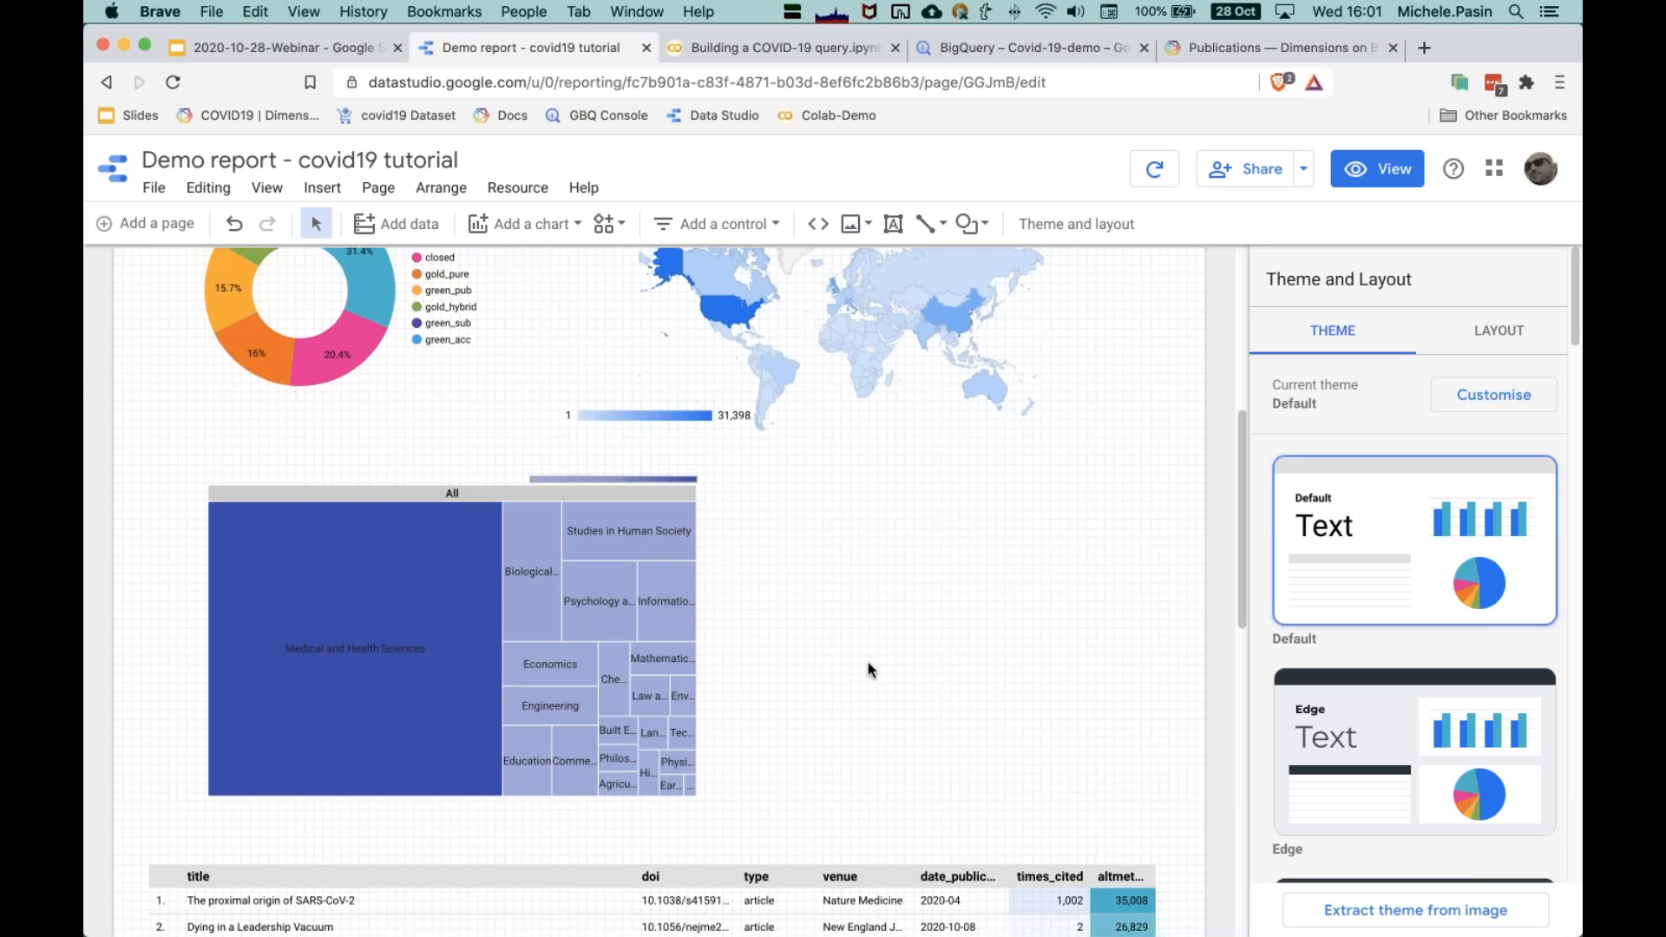
scroll(866, 661, "down", 1)
left_click_drag(539, 609, 503, 612)
left_click(963, 609)
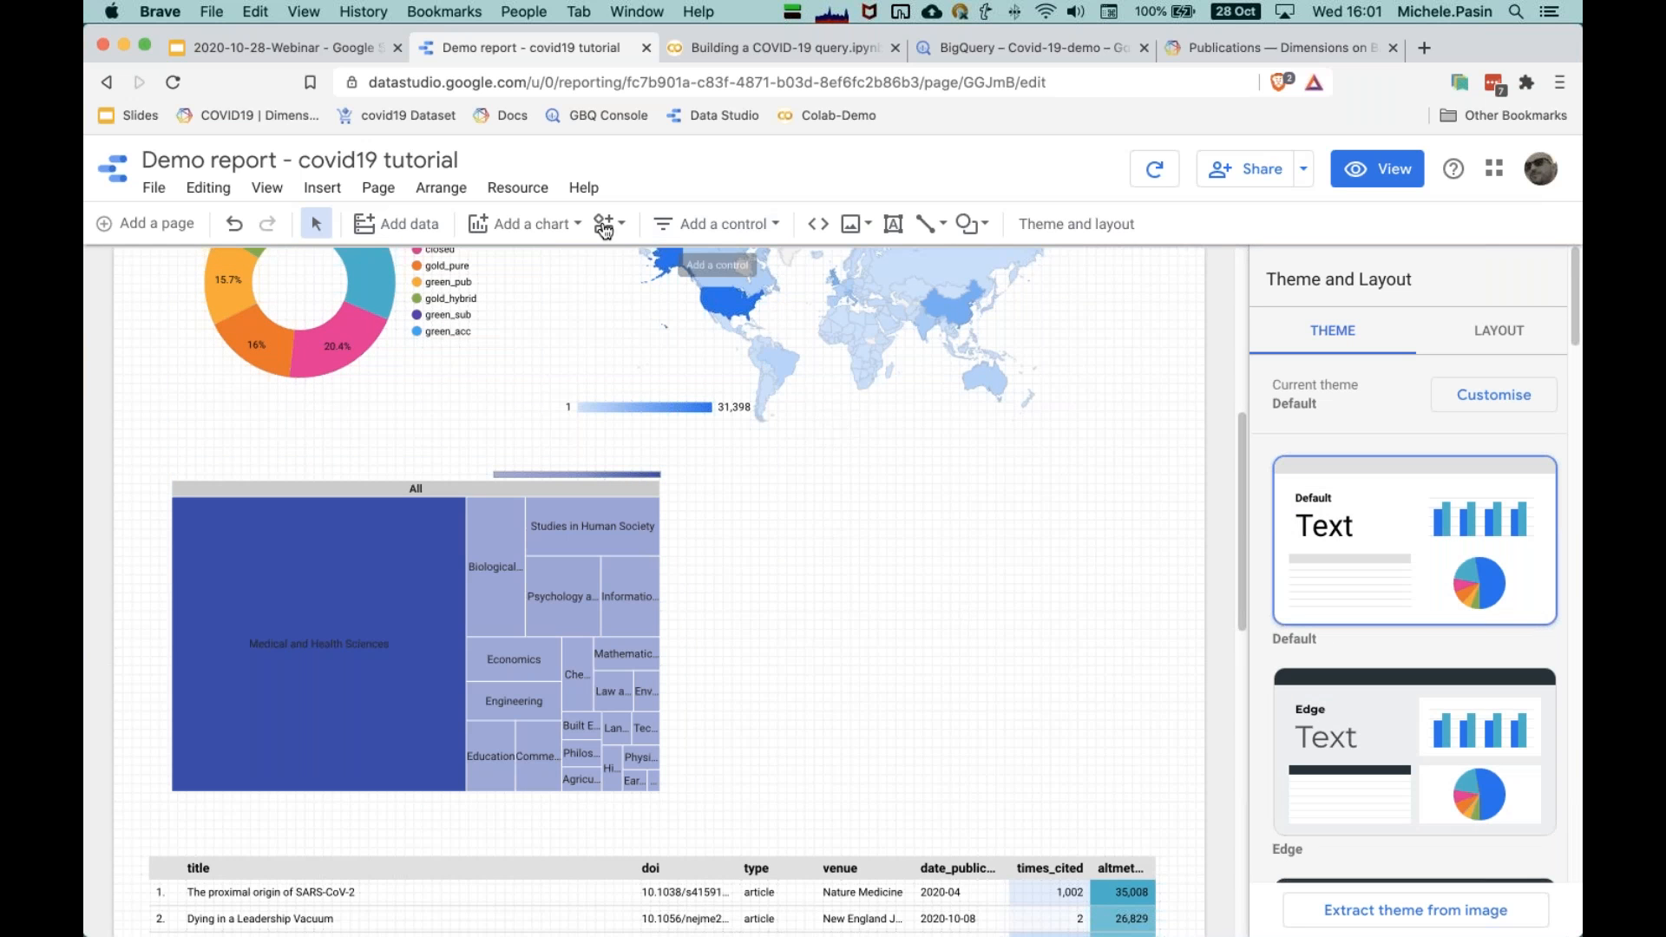
Step: Add a heatmap table beside the treemap below the geo chart and enlarge it to roughly the treemap's height
scroll(919, 658, "up", 2)
scroll(902, 668, "down", 1)
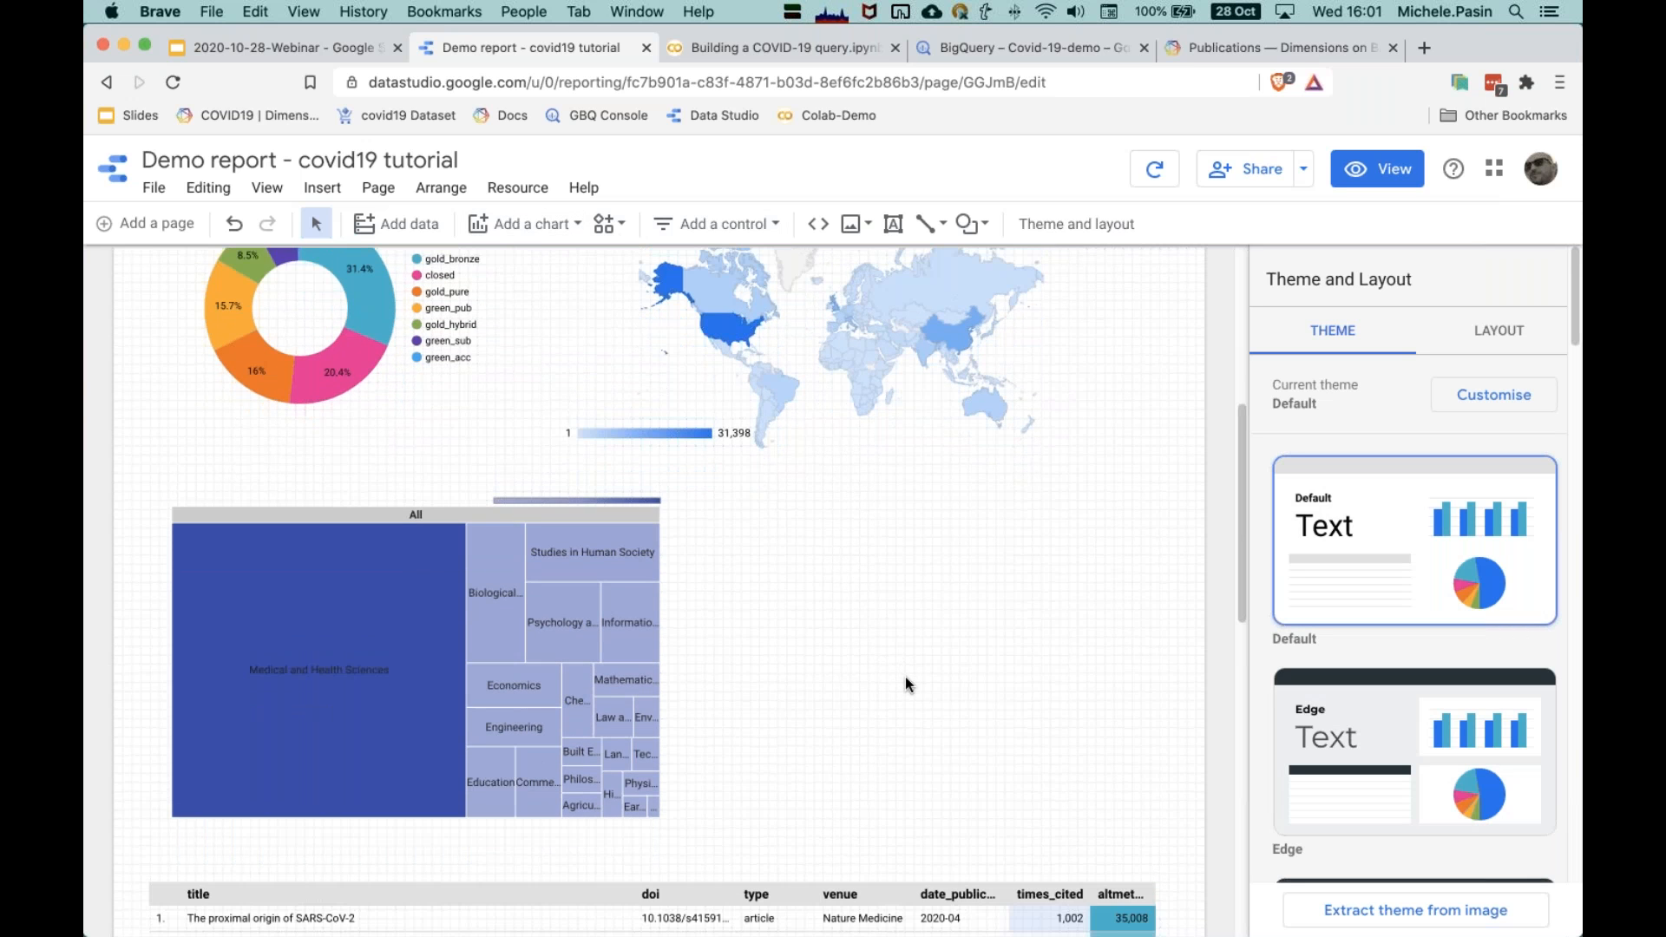
left_click(551, 226)
left_click(599, 299)
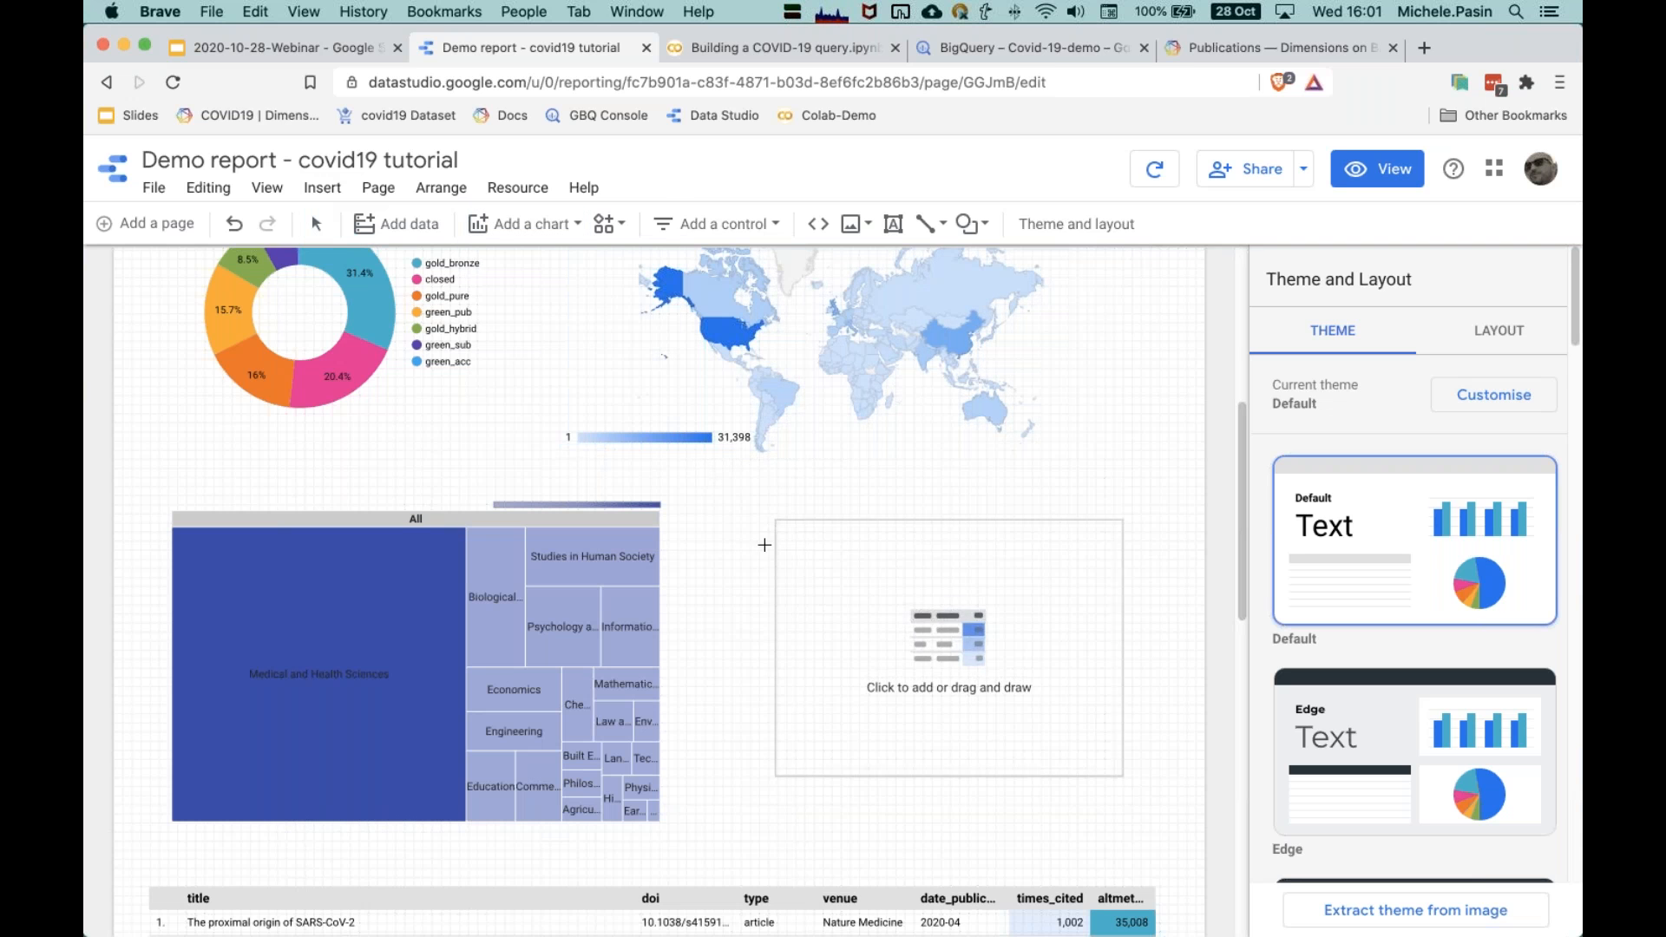
left_click(705, 507)
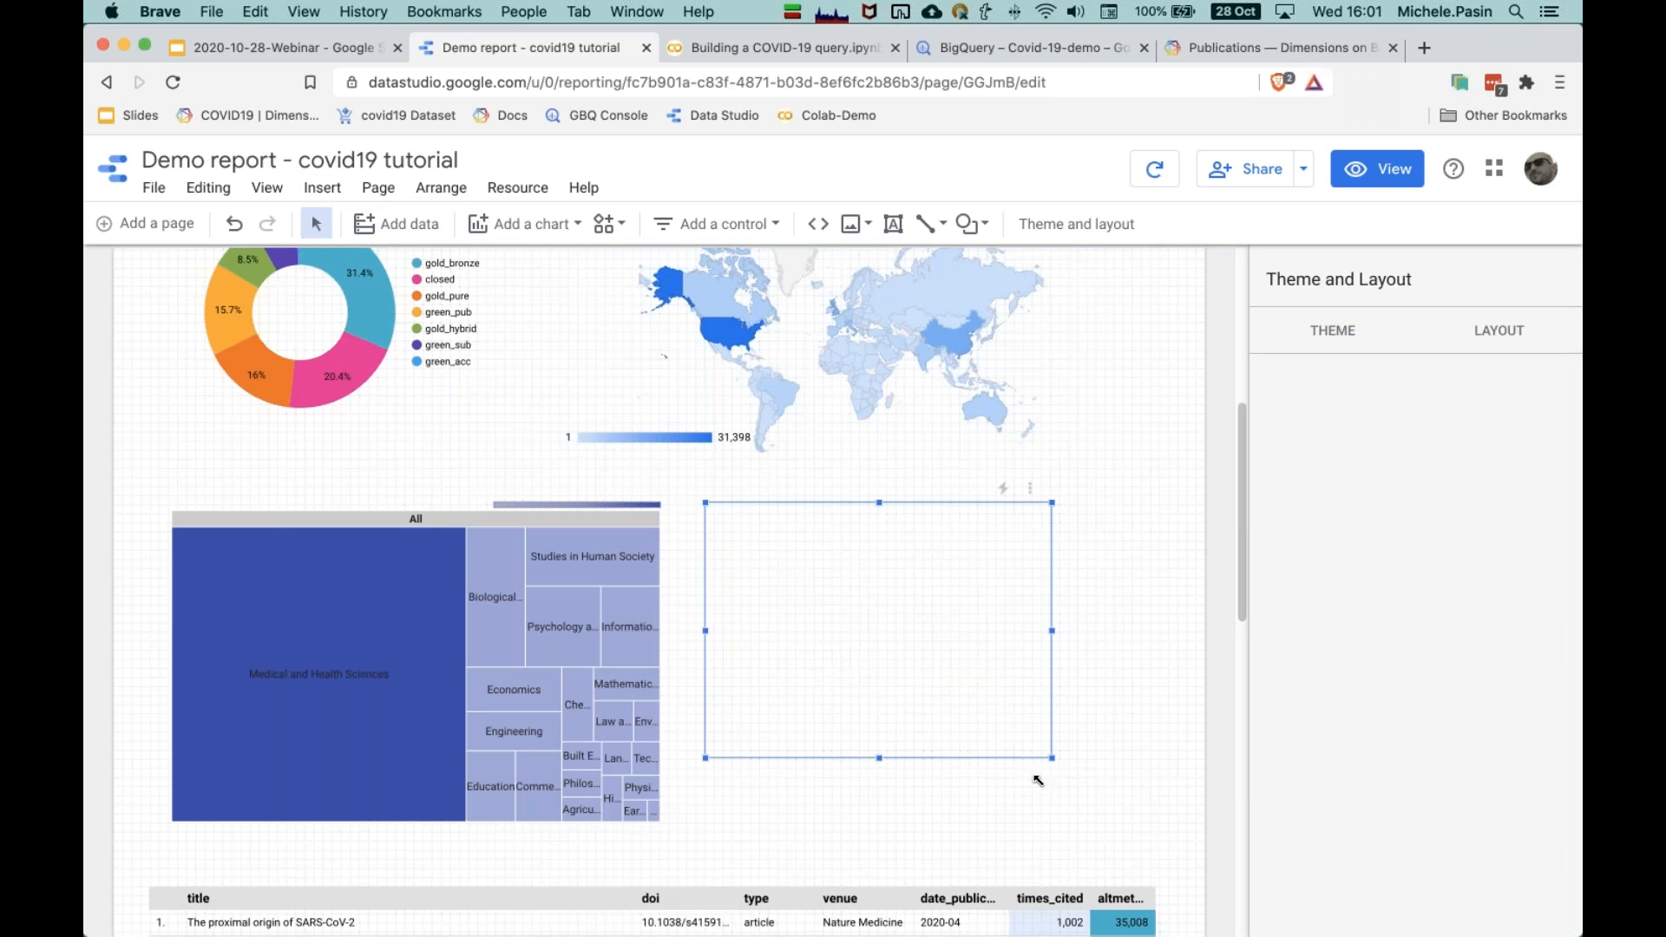
left_click_drag(1051, 758, 1151, 818)
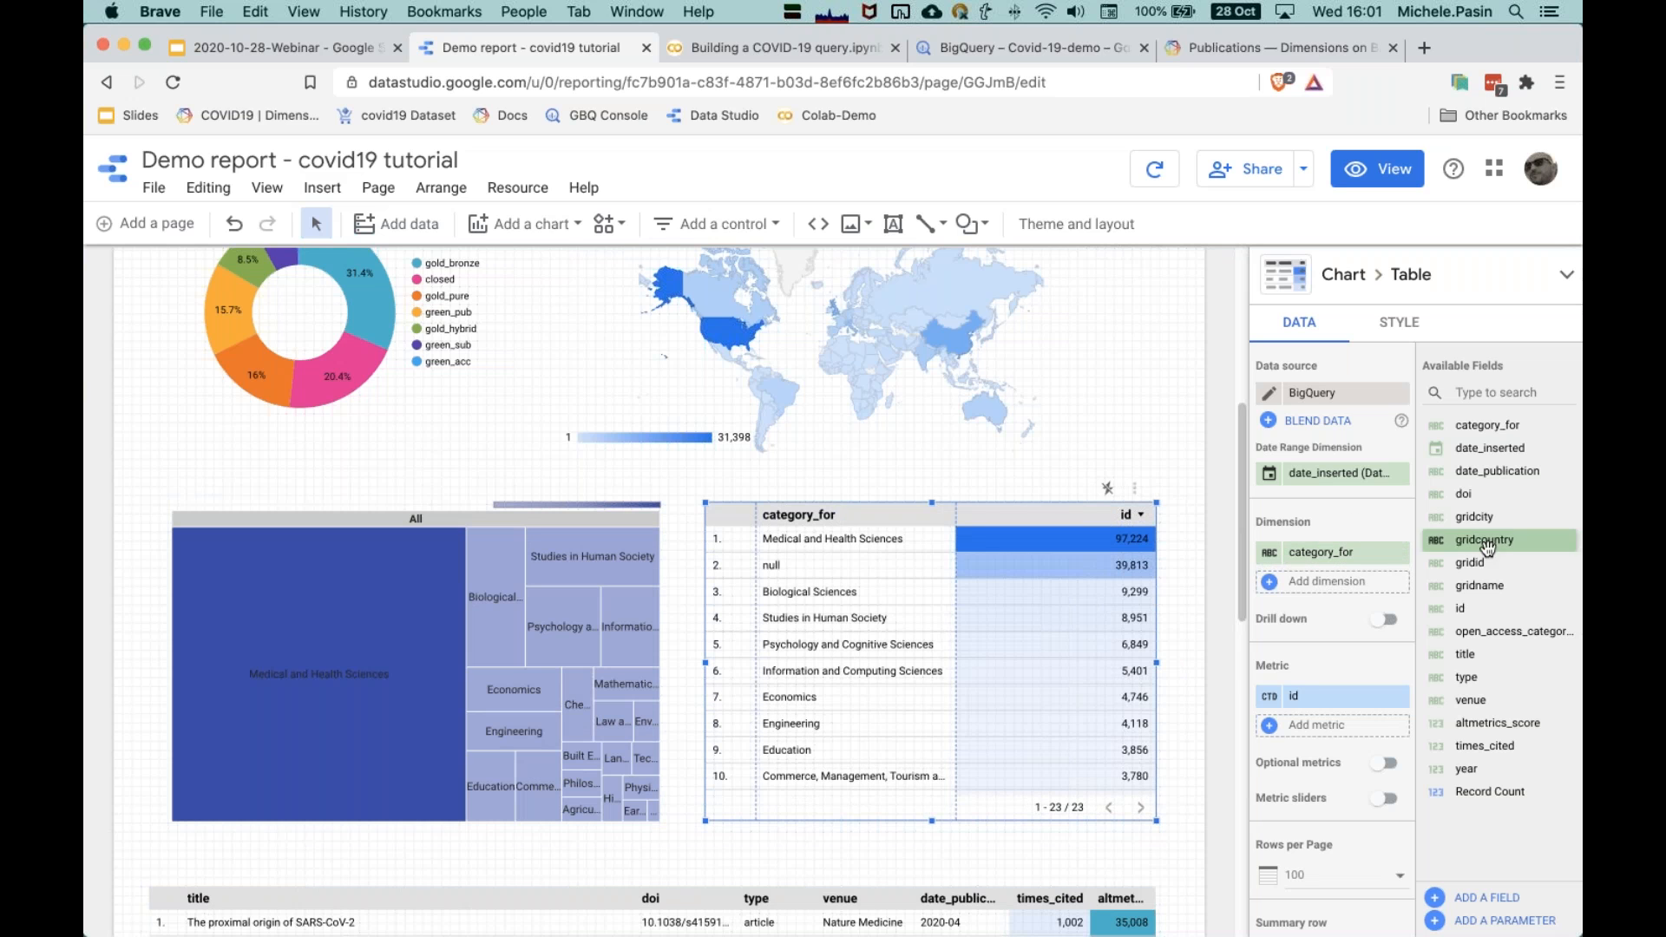
Step: Use gridname and gridcountry as the new table's dimensions and widen both columns, leaving a narrow id column
left_click_drag(1482, 590, 1328, 551)
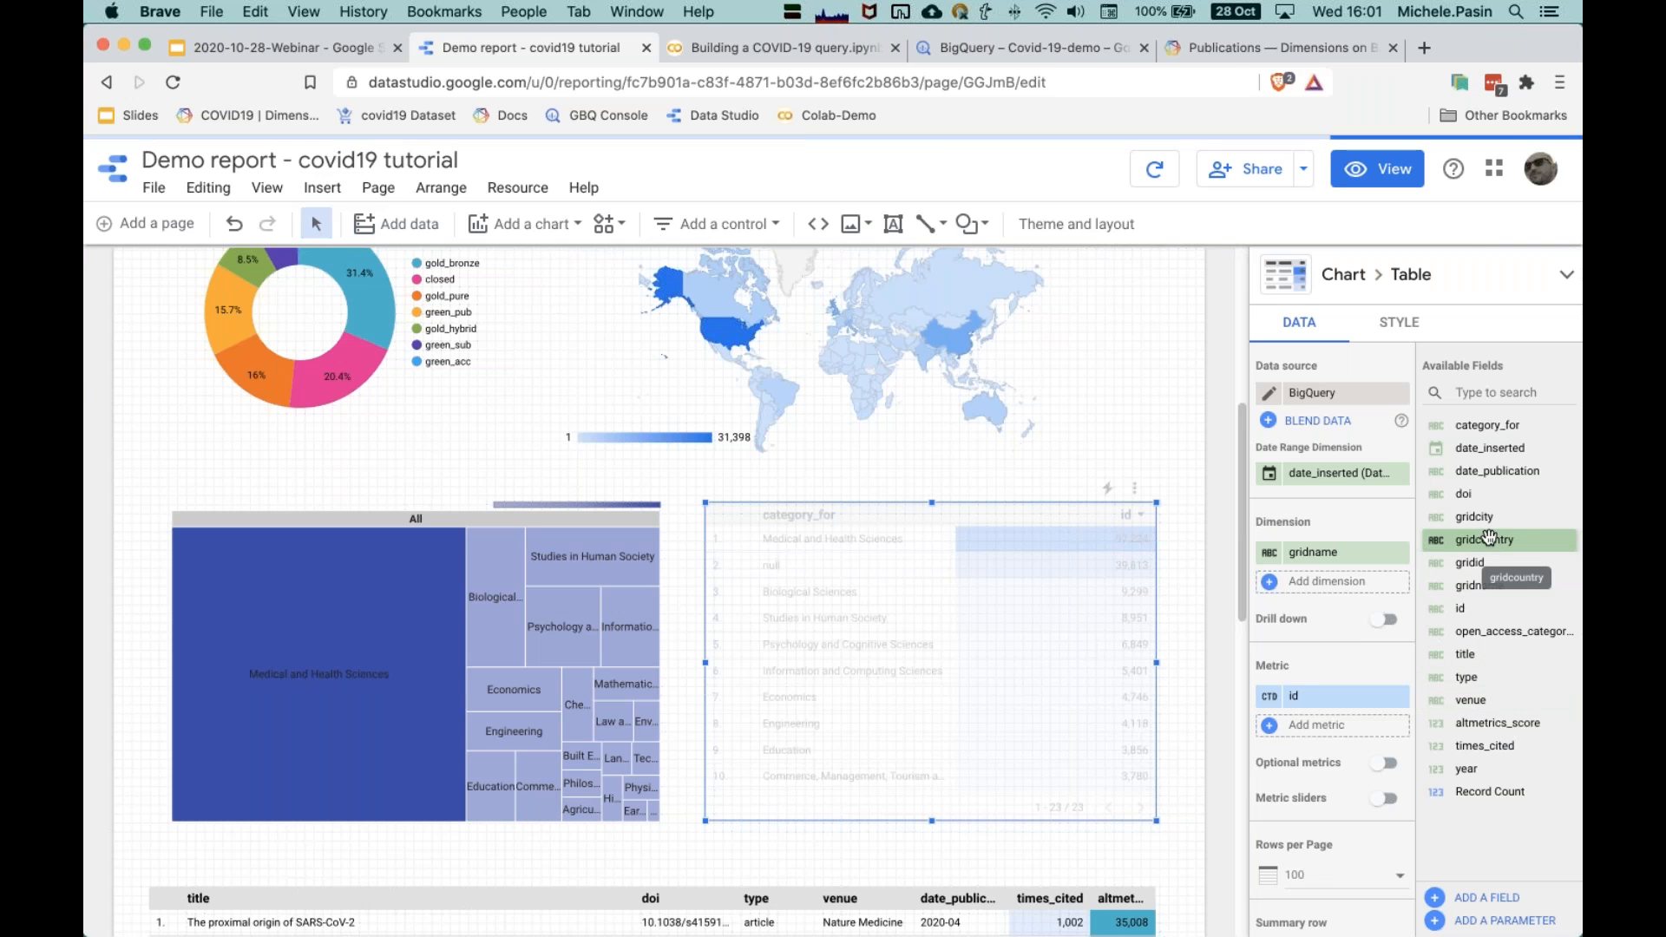
left_click_drag(1484, 539, 1332, 584)
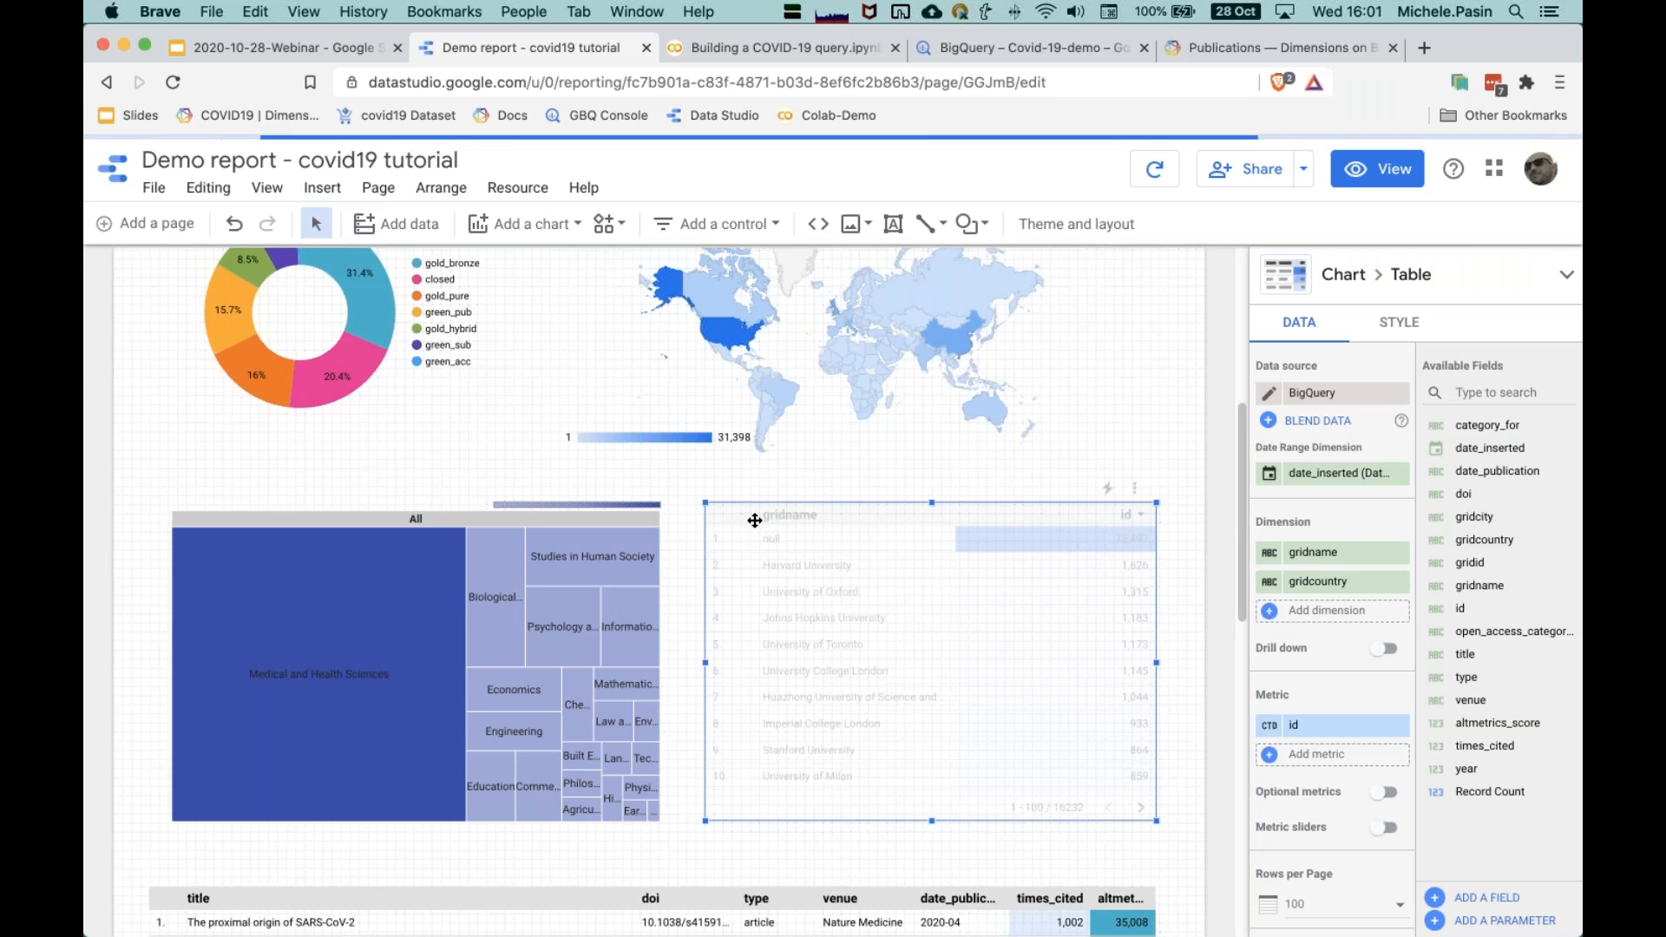
left_click_drag(748, 521, 740, 520)
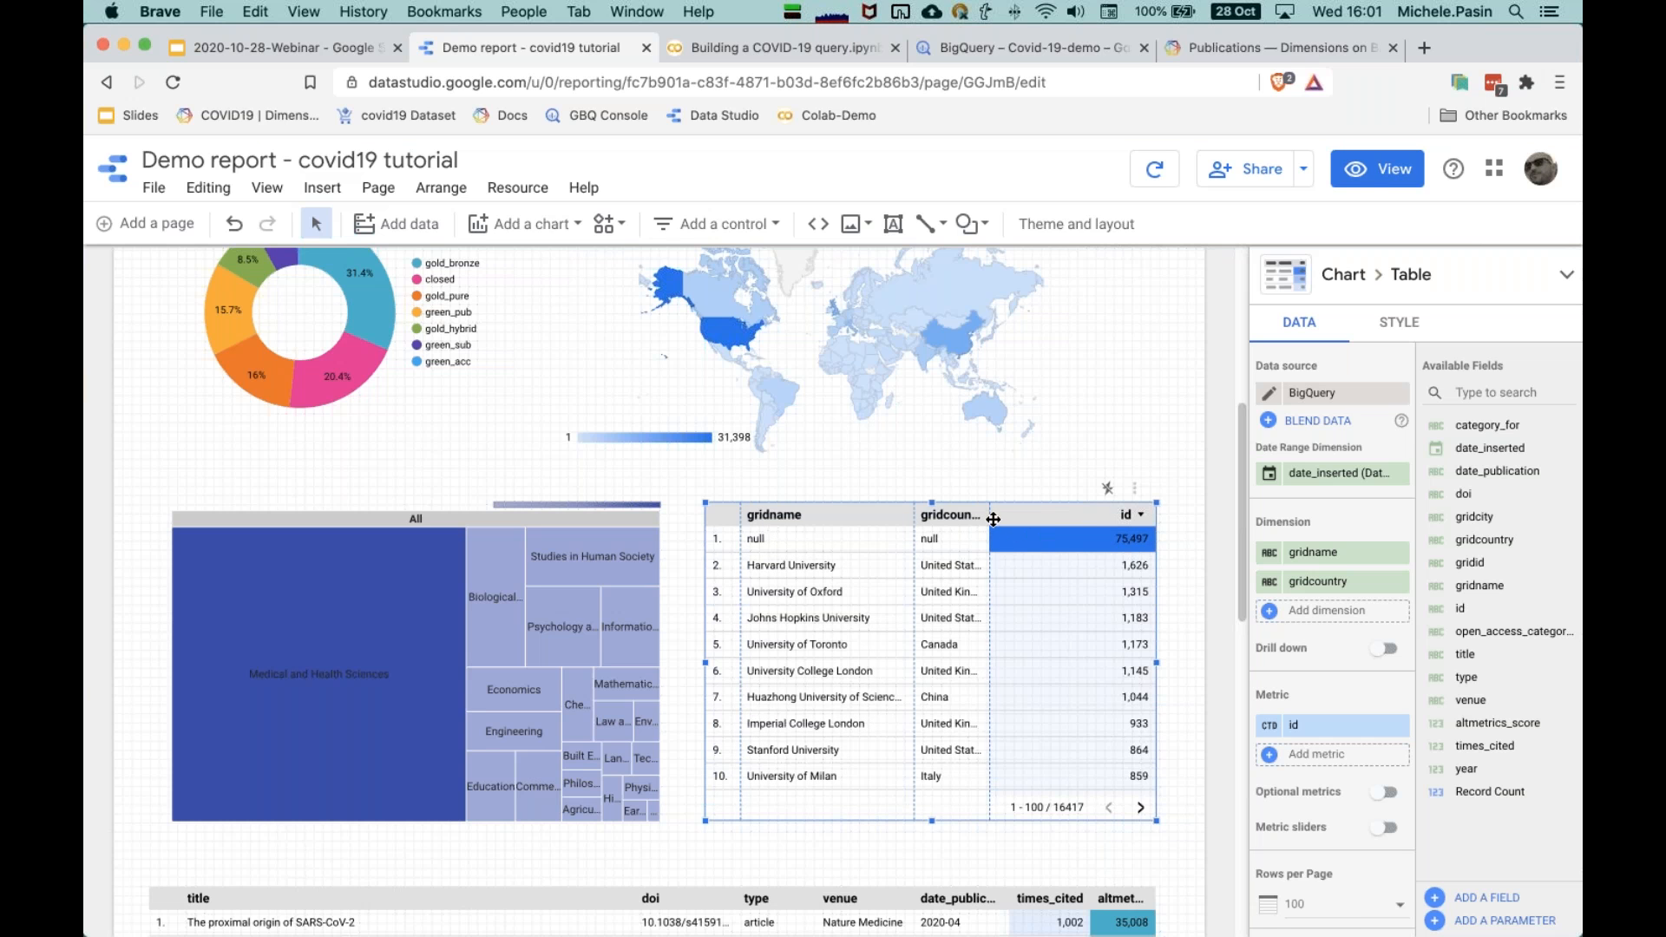
left_click_drag(989, 515, 1099, 516)
left_click_drag(913, 518, 975, 522)
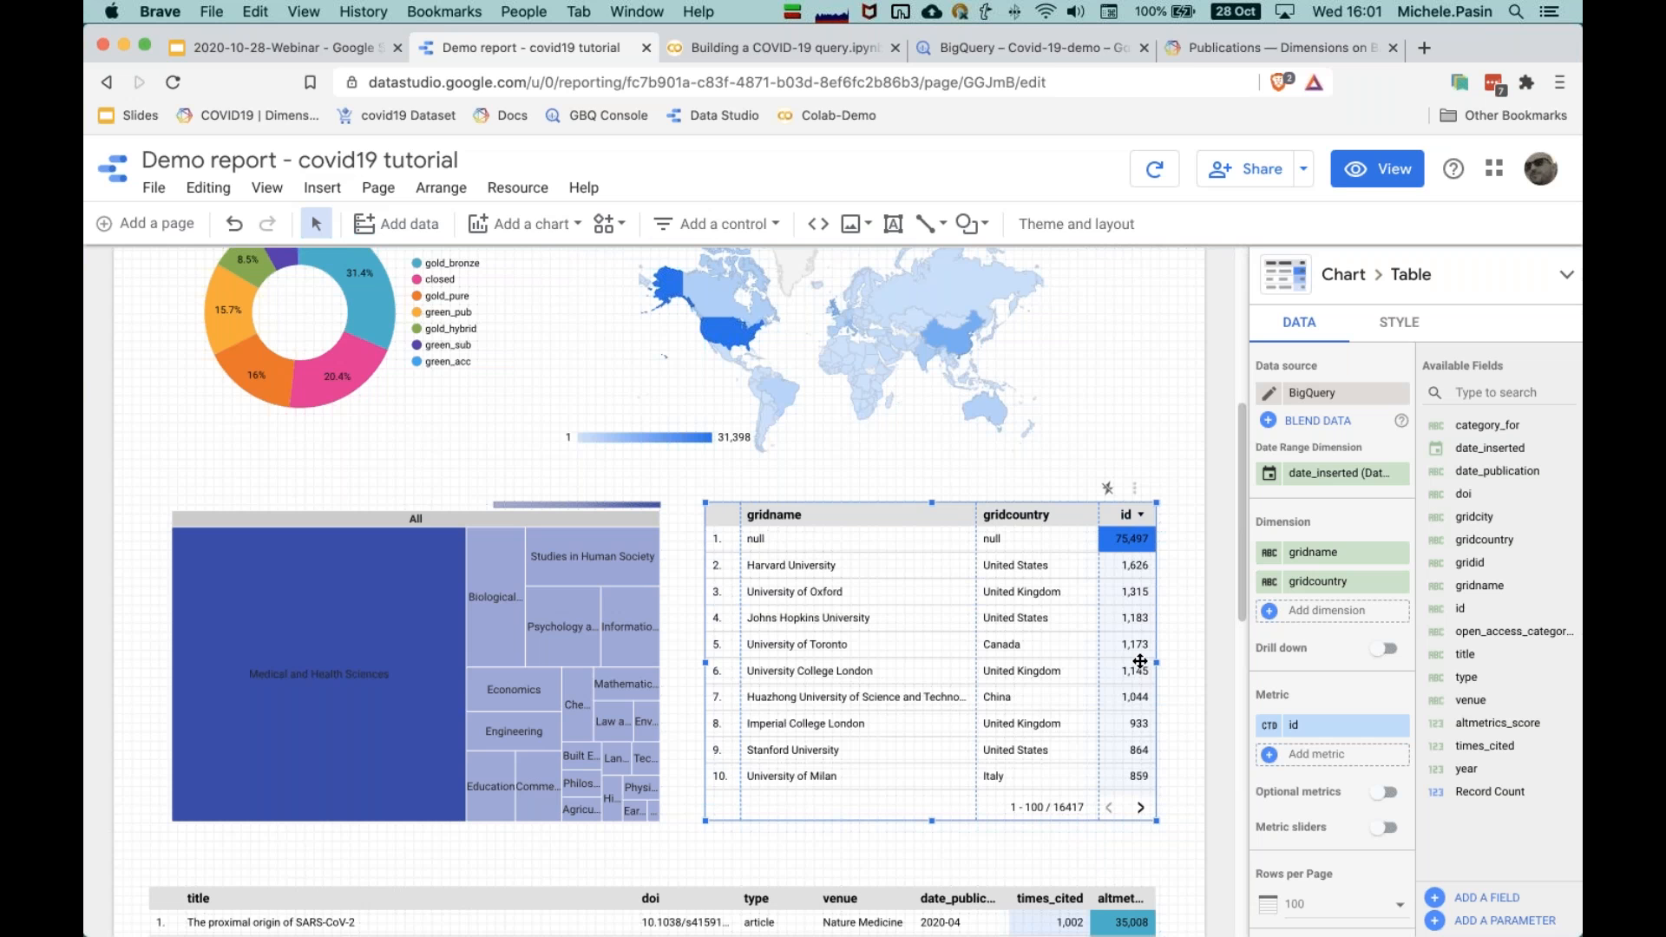
Step: Stretch the organisations table slightly downwards so its lower edge reaches just below the treemap
left_click(1166, 782)
scroll(1165, 785, "up", 3)
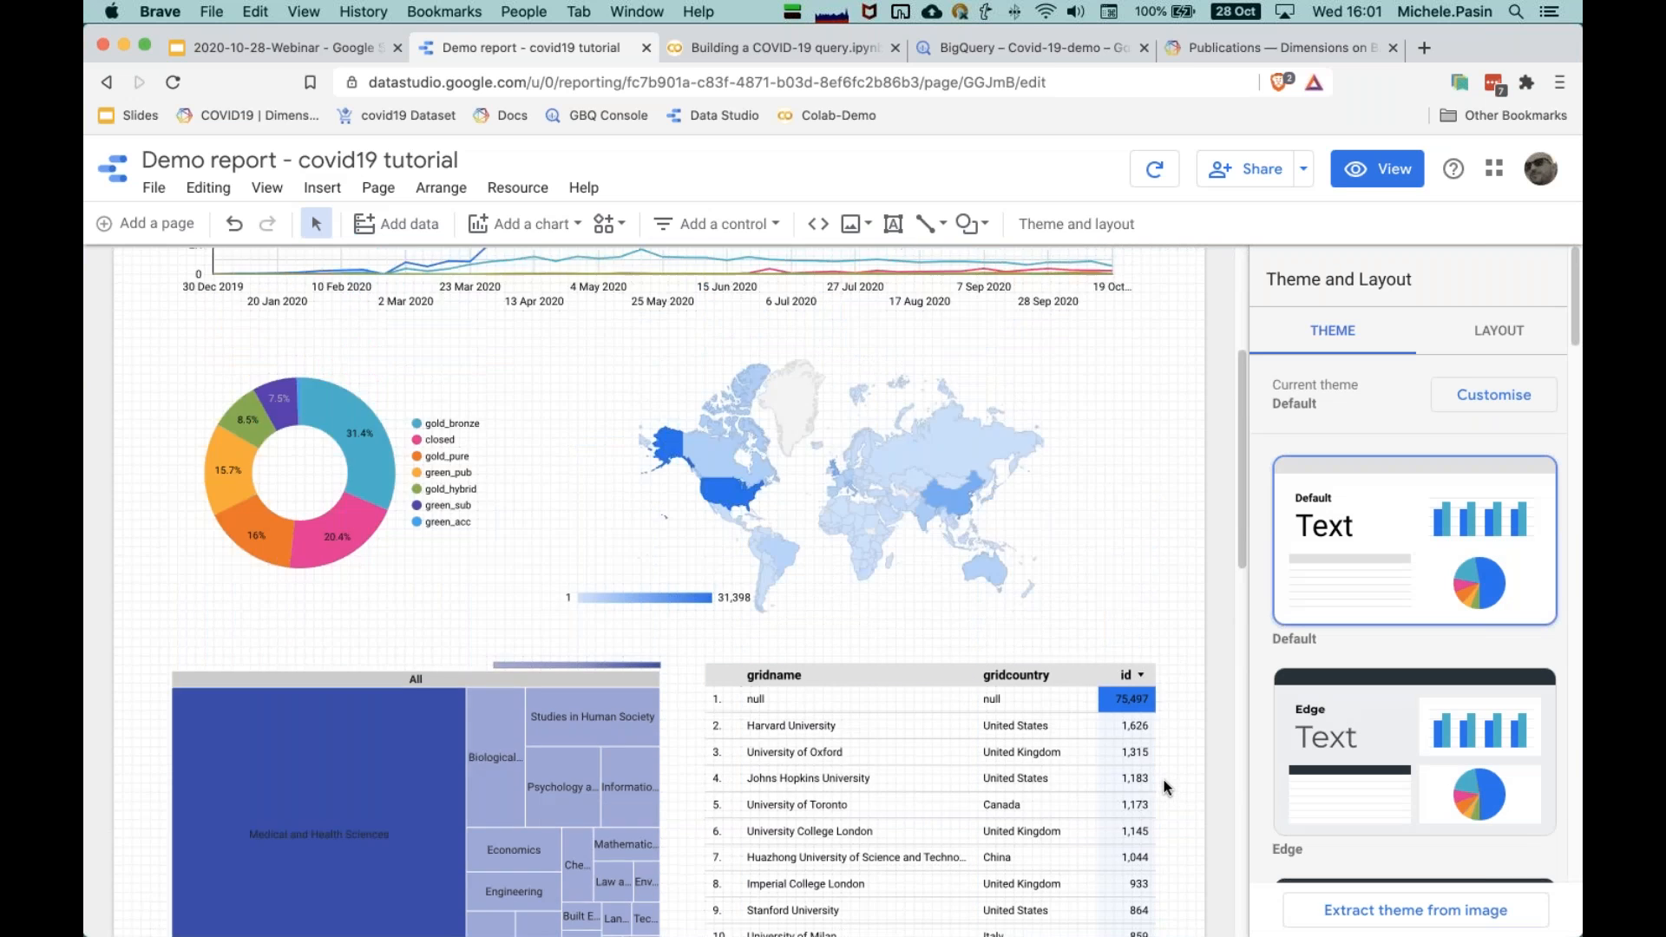
scroll(1165, 786, "down", 3)
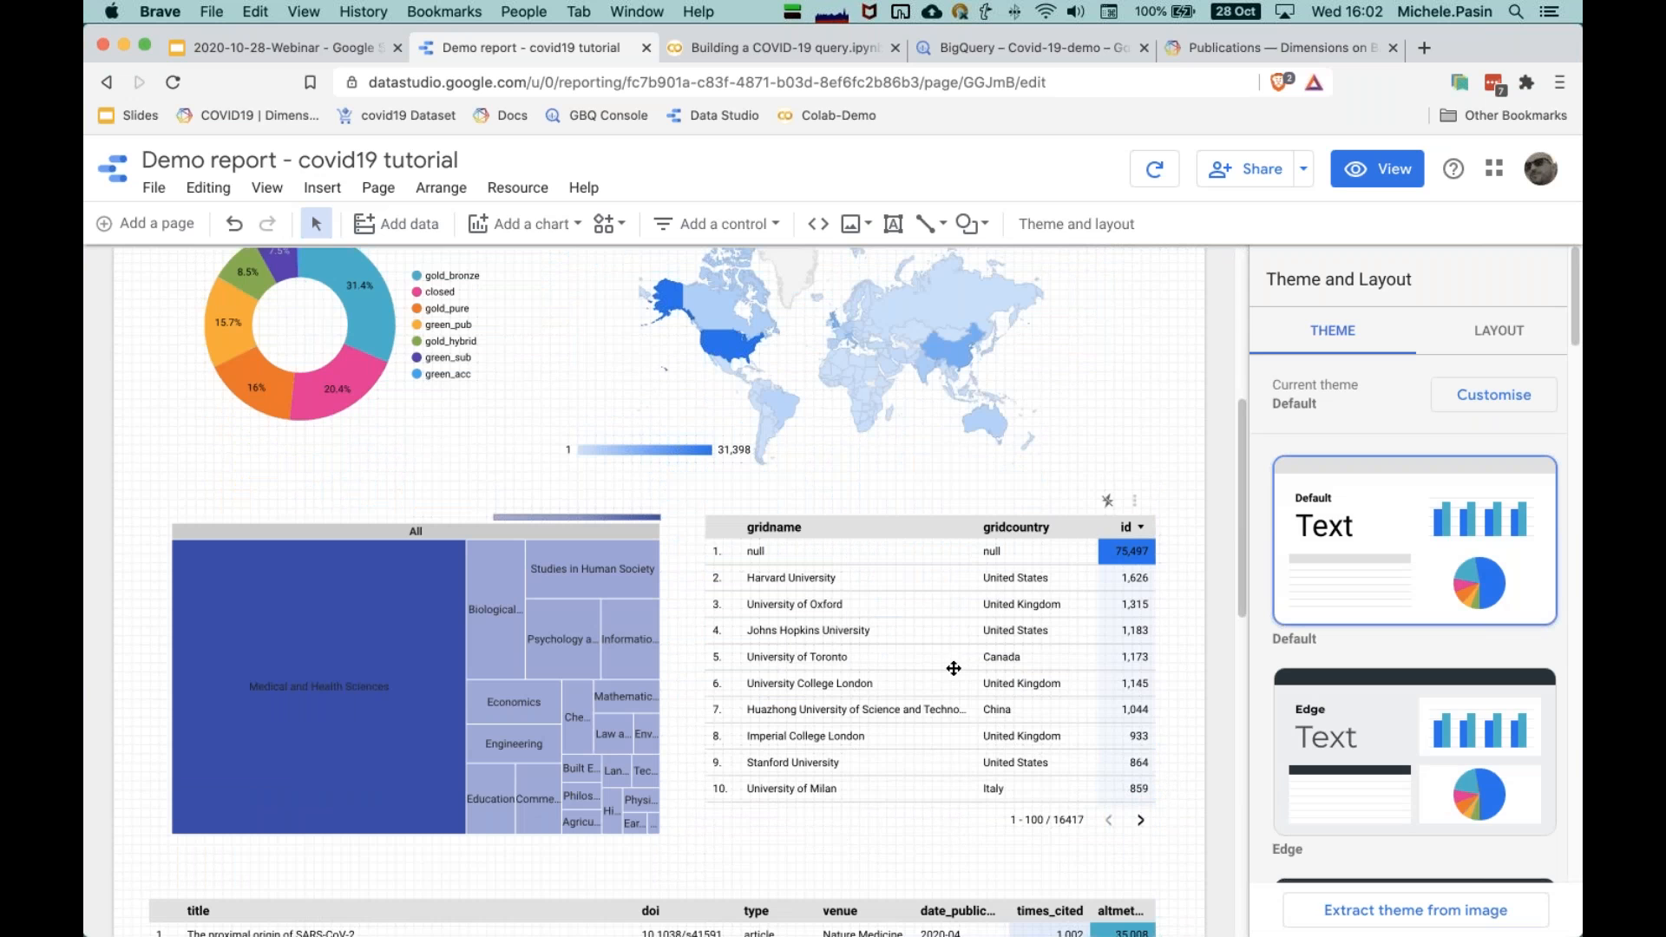
scroll(940, 725, "down", 1)
left_click(940, 725)
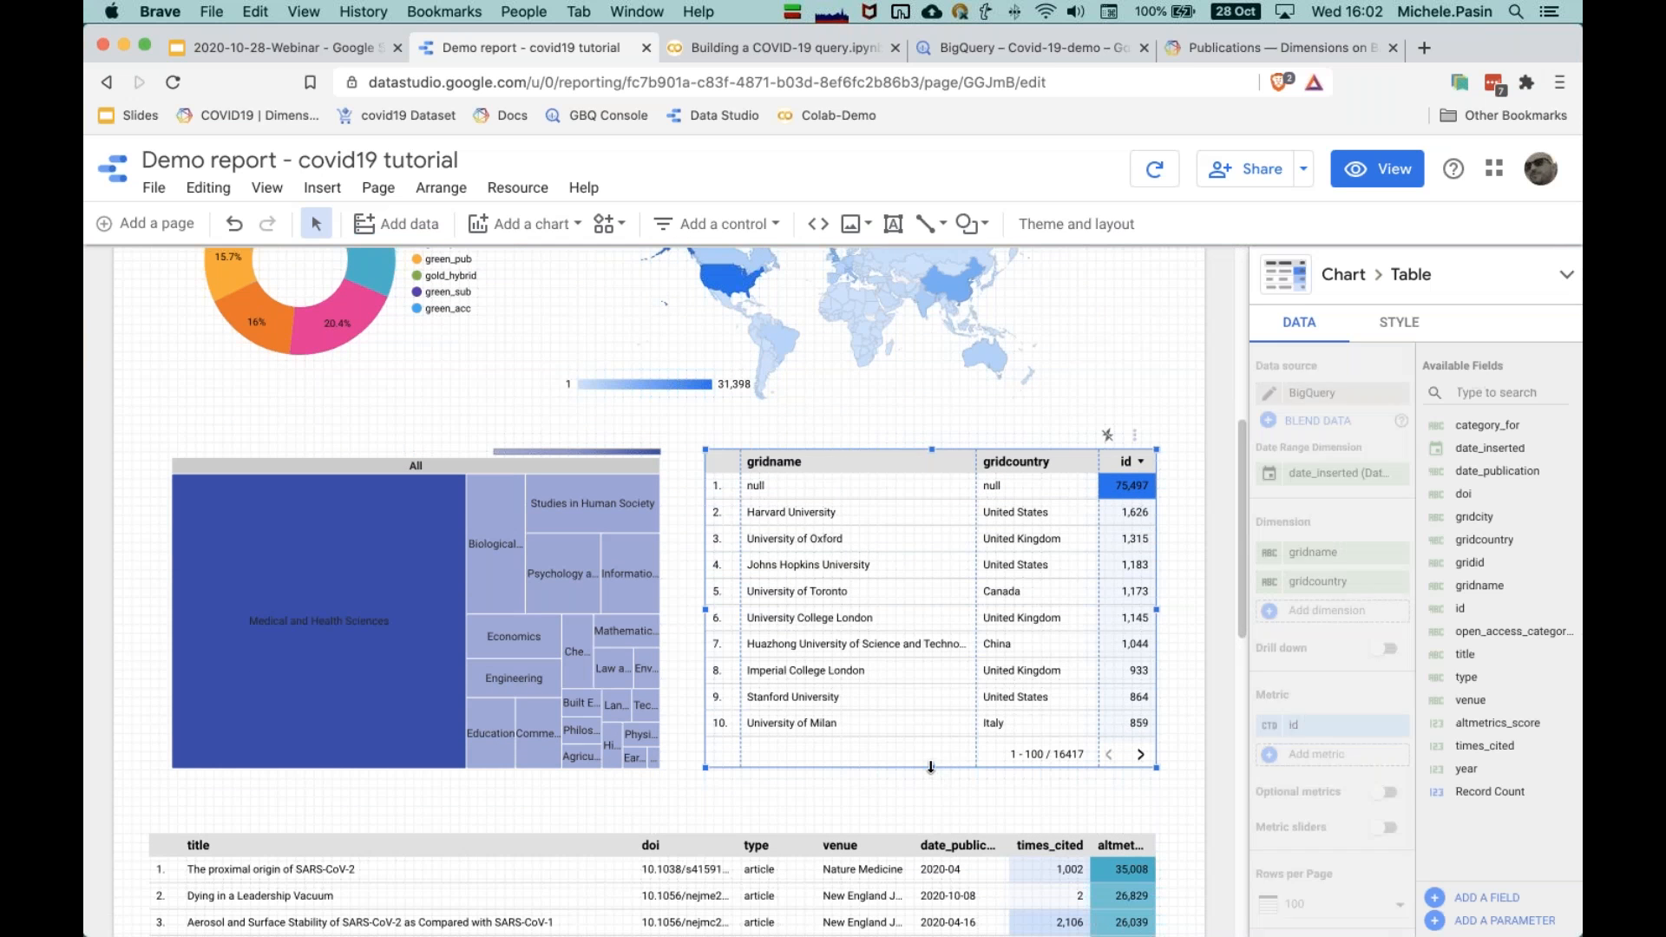
left_click(1186, 684)
scroll(1170, 689, "up", 1)
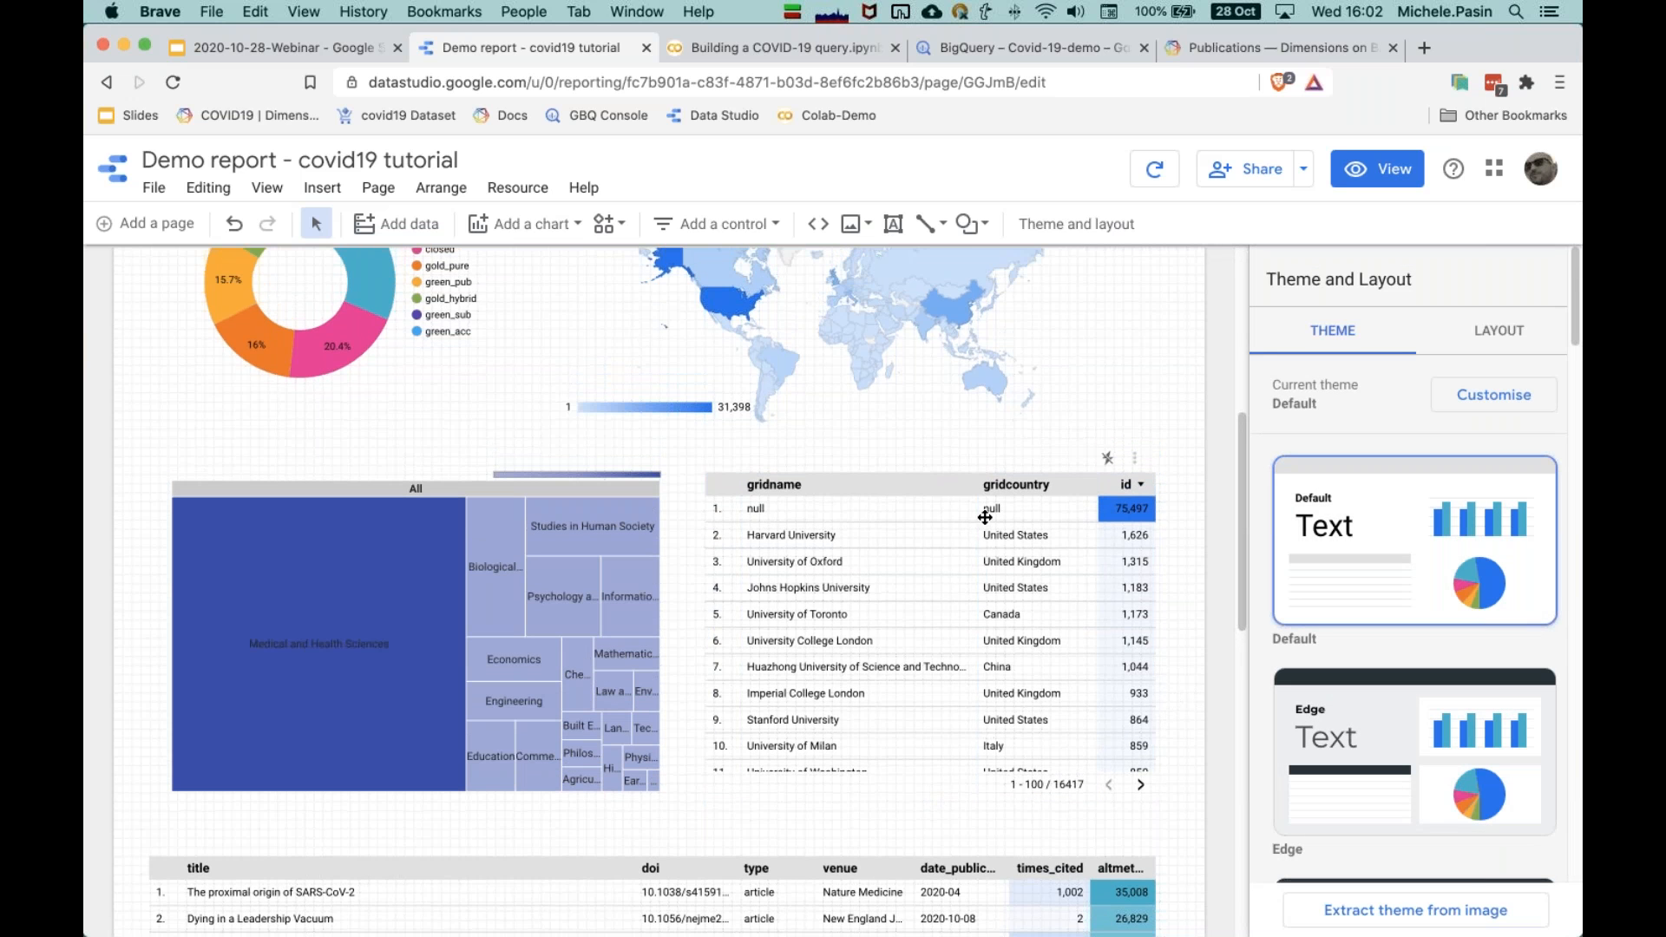
Step: Start a new filter for the organisations table and set its clause to Exclude
left_click(1153, 596)
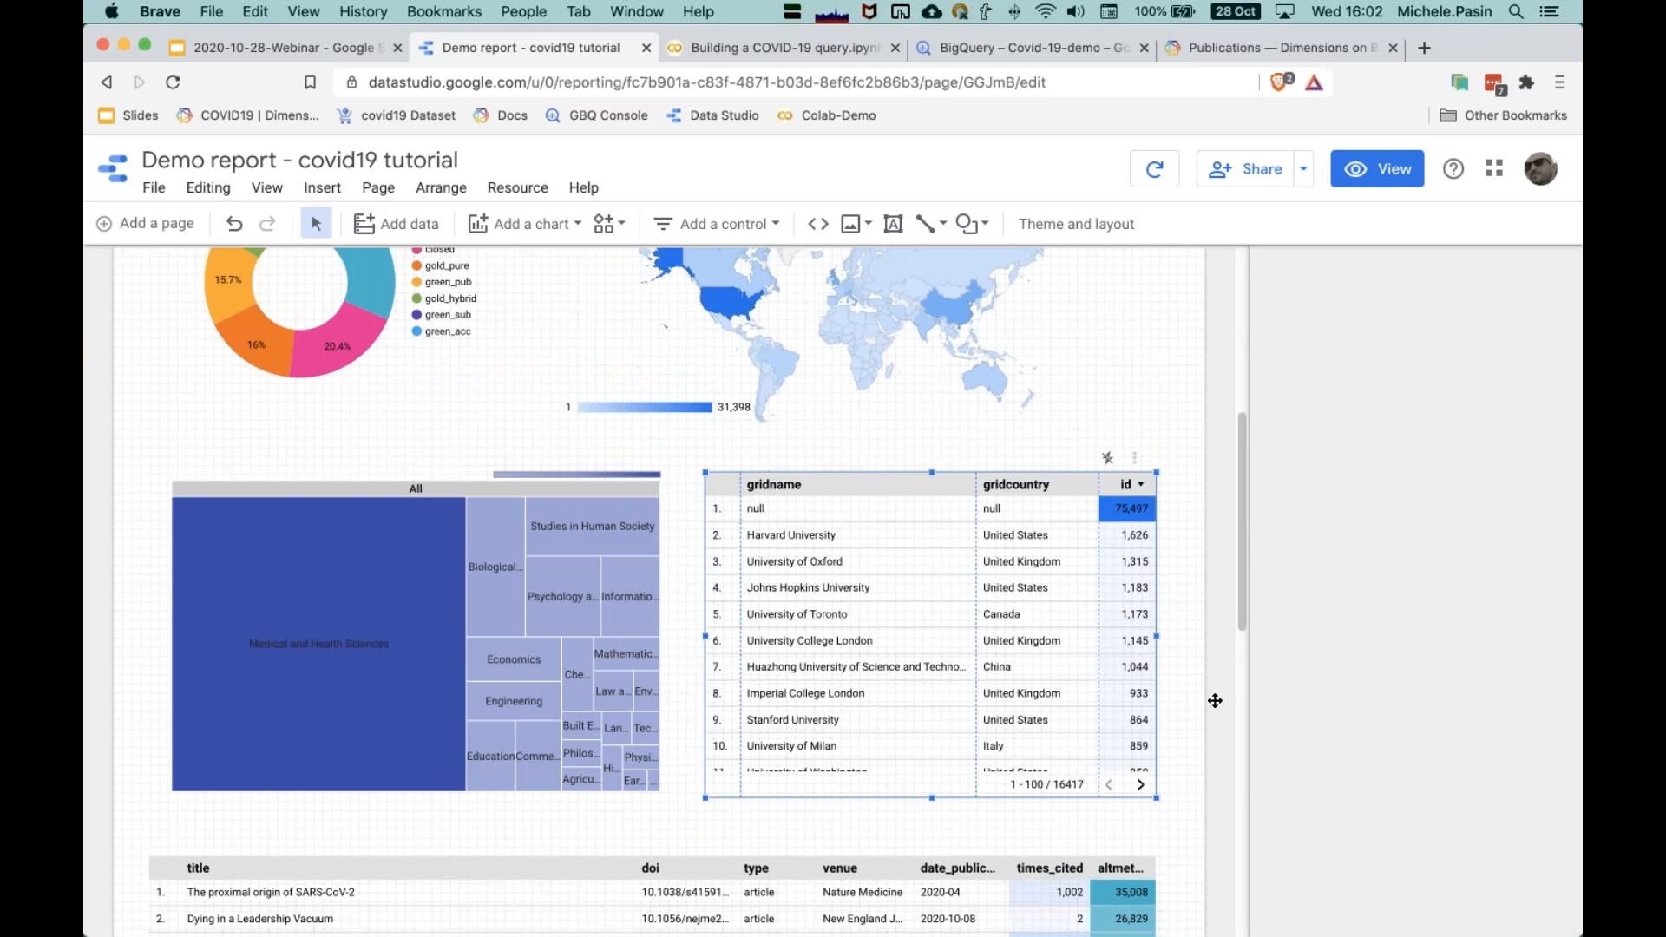
scroll(1326, 793, "down", 10)
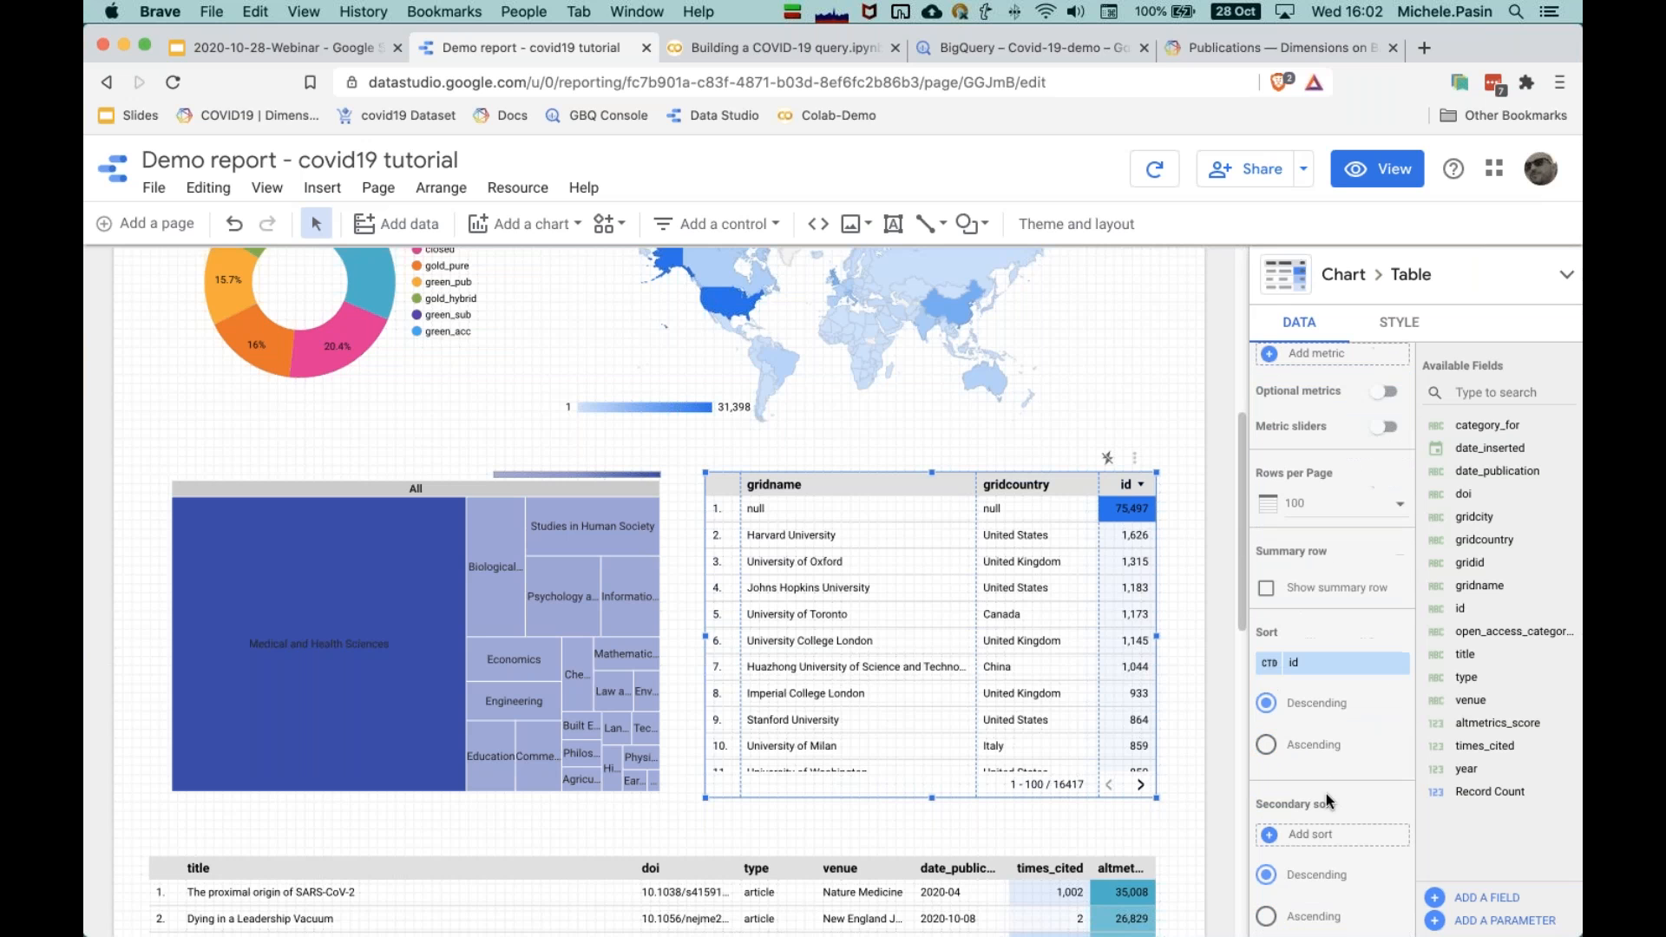
scroll(1326, 793, "down", 6)
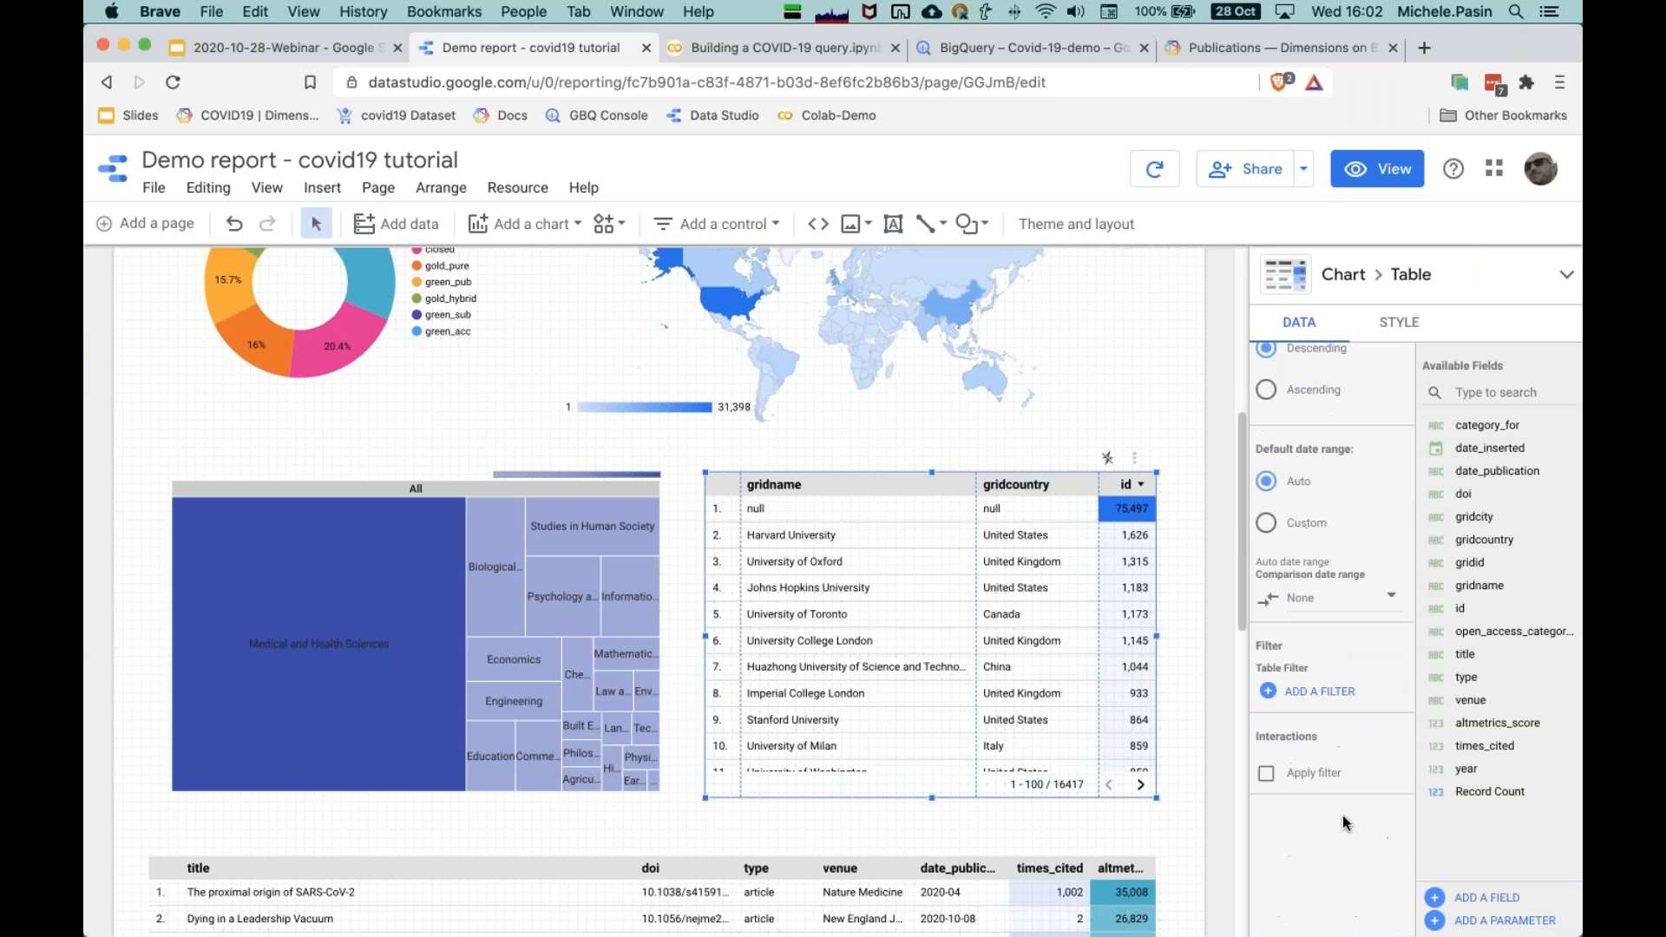
left_click(1335, 694)
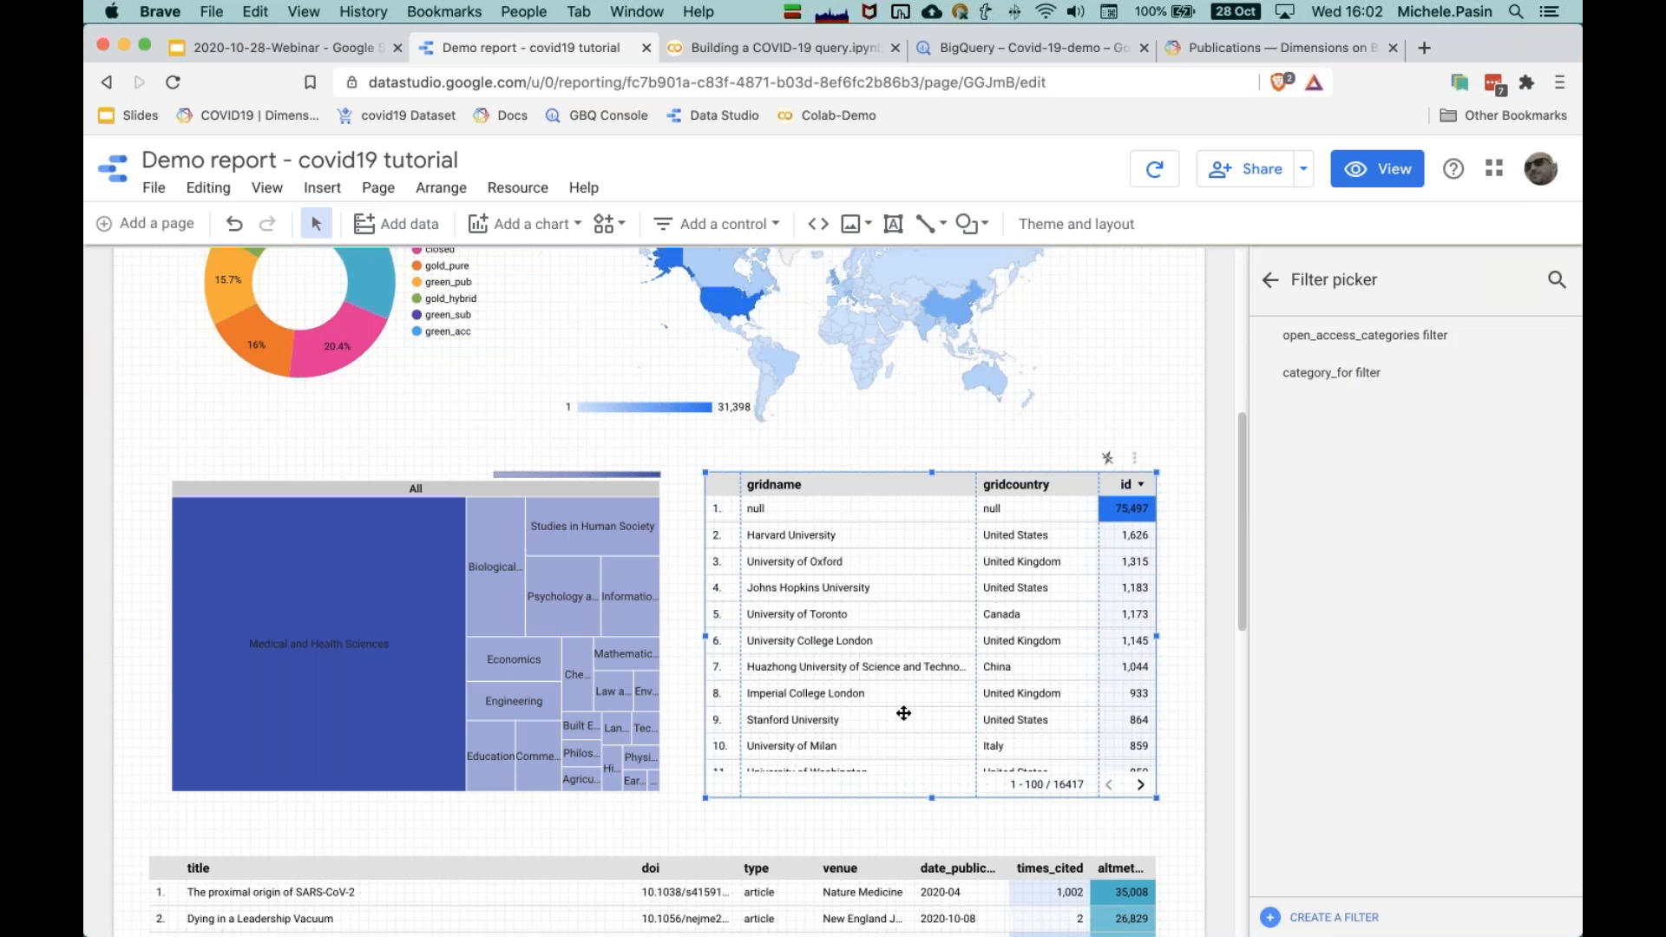
left_click(1333, 917)
left_click(213, 677)
left_click(218, 725)
Step: Make the filter exclude records whose gridname field Is Null and save it to the table
scroll(451, 778, "down", 4)
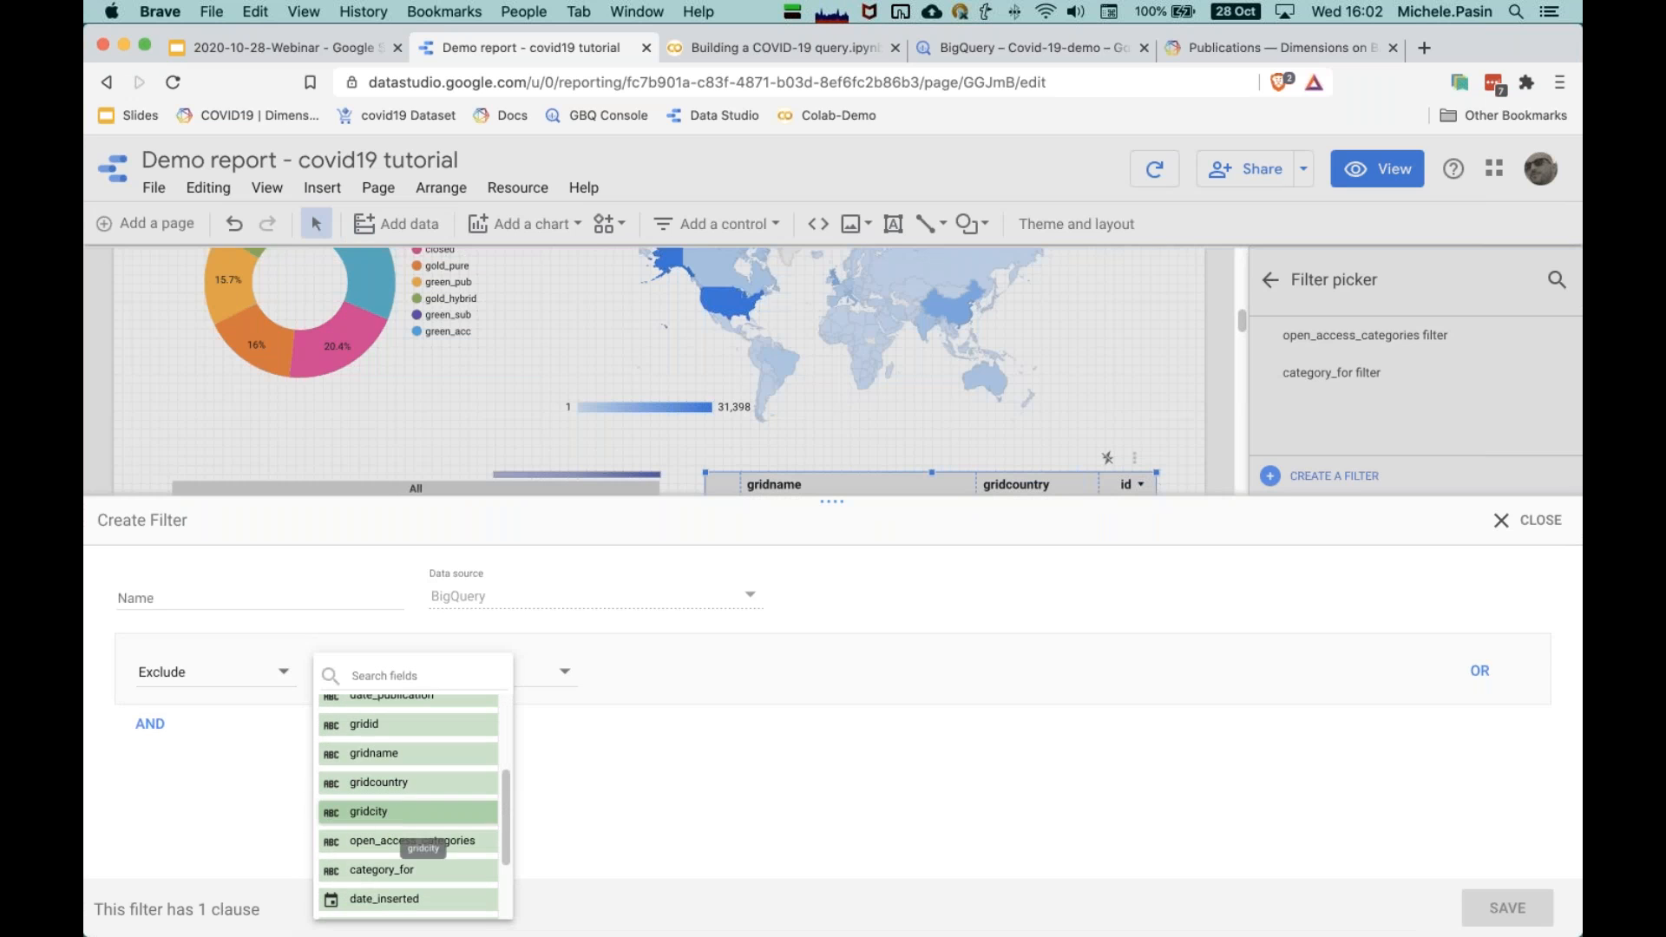
left_click(420, 754)
left_click(699, 677)
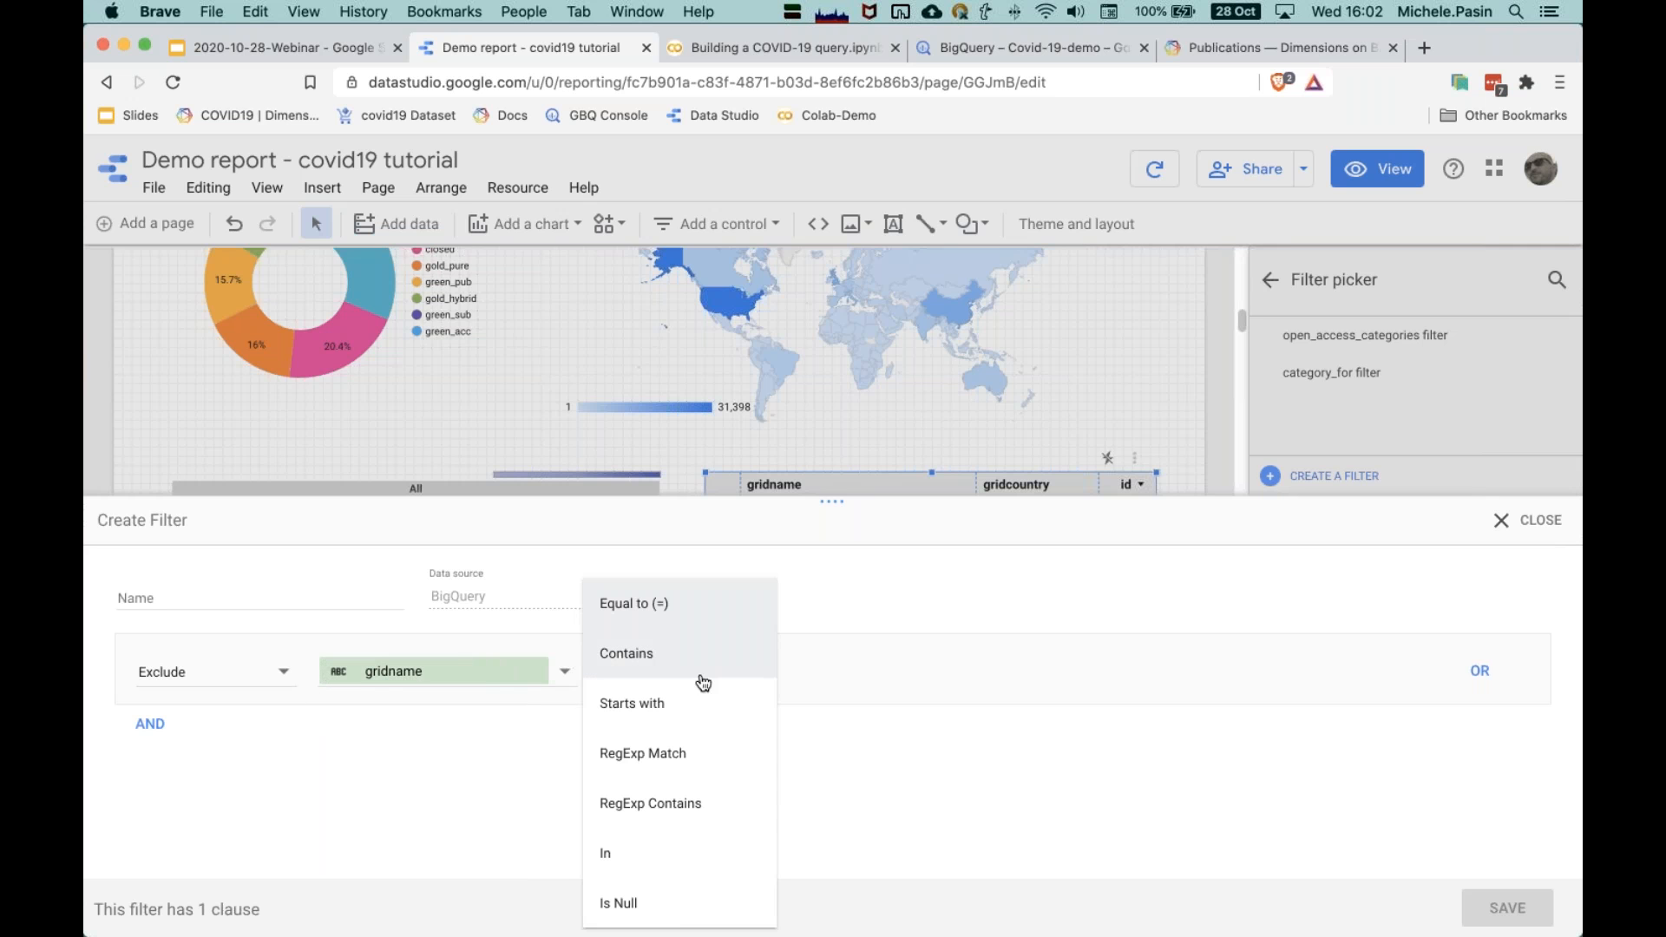
left_click(646, 900)
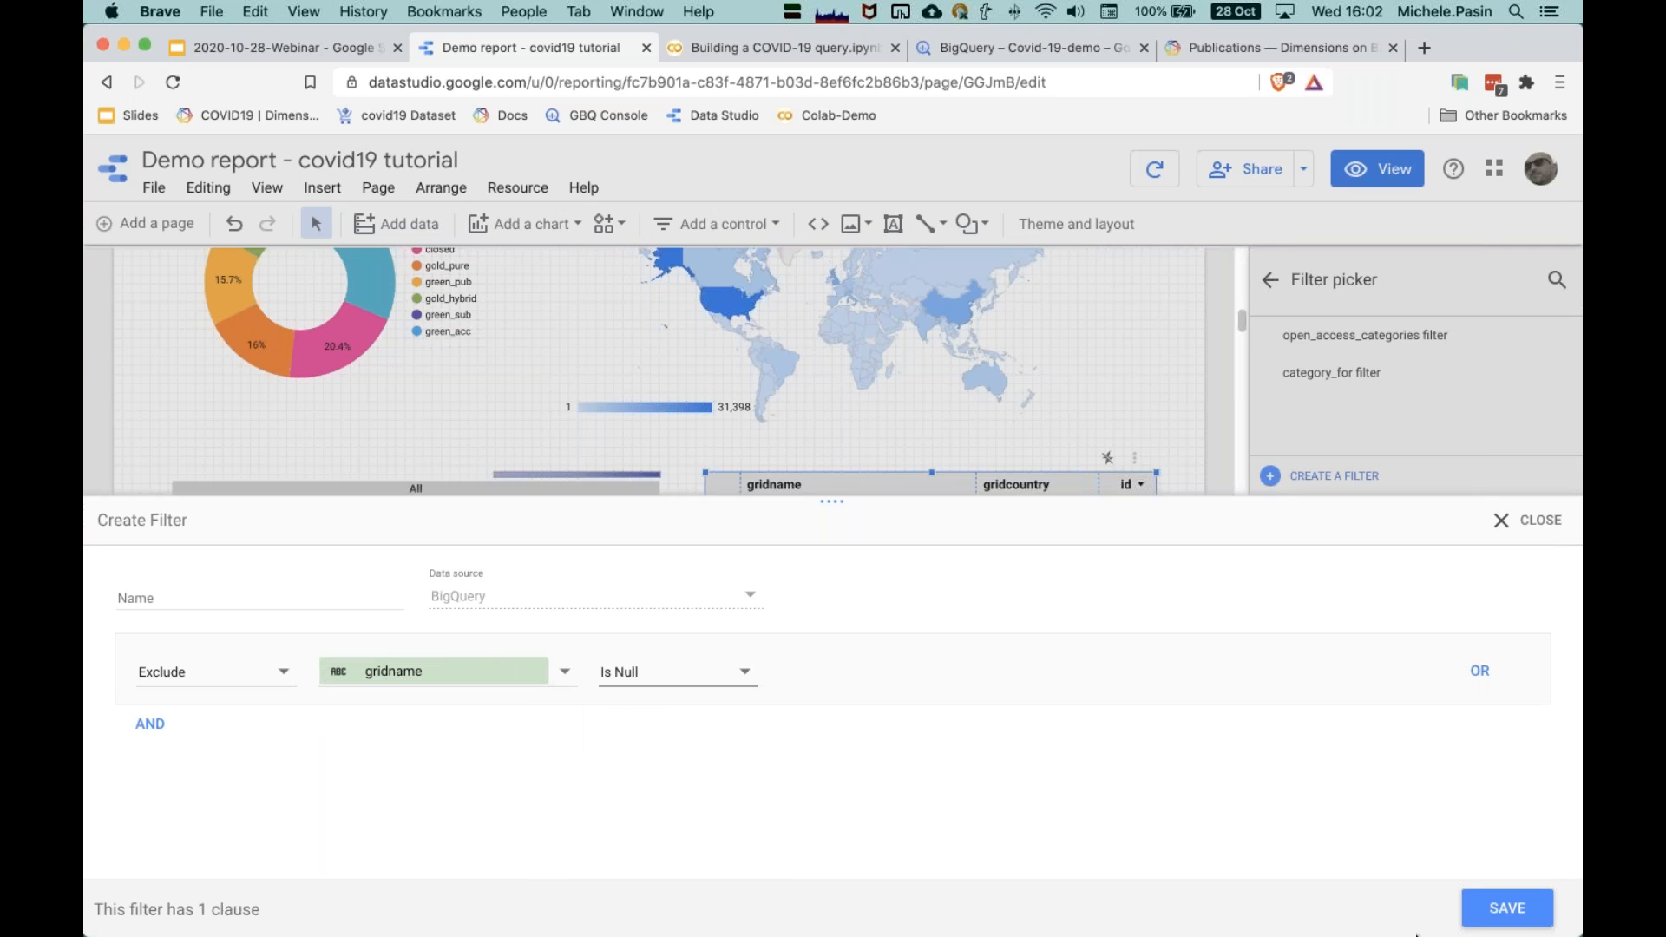
left_click(1496, 906)
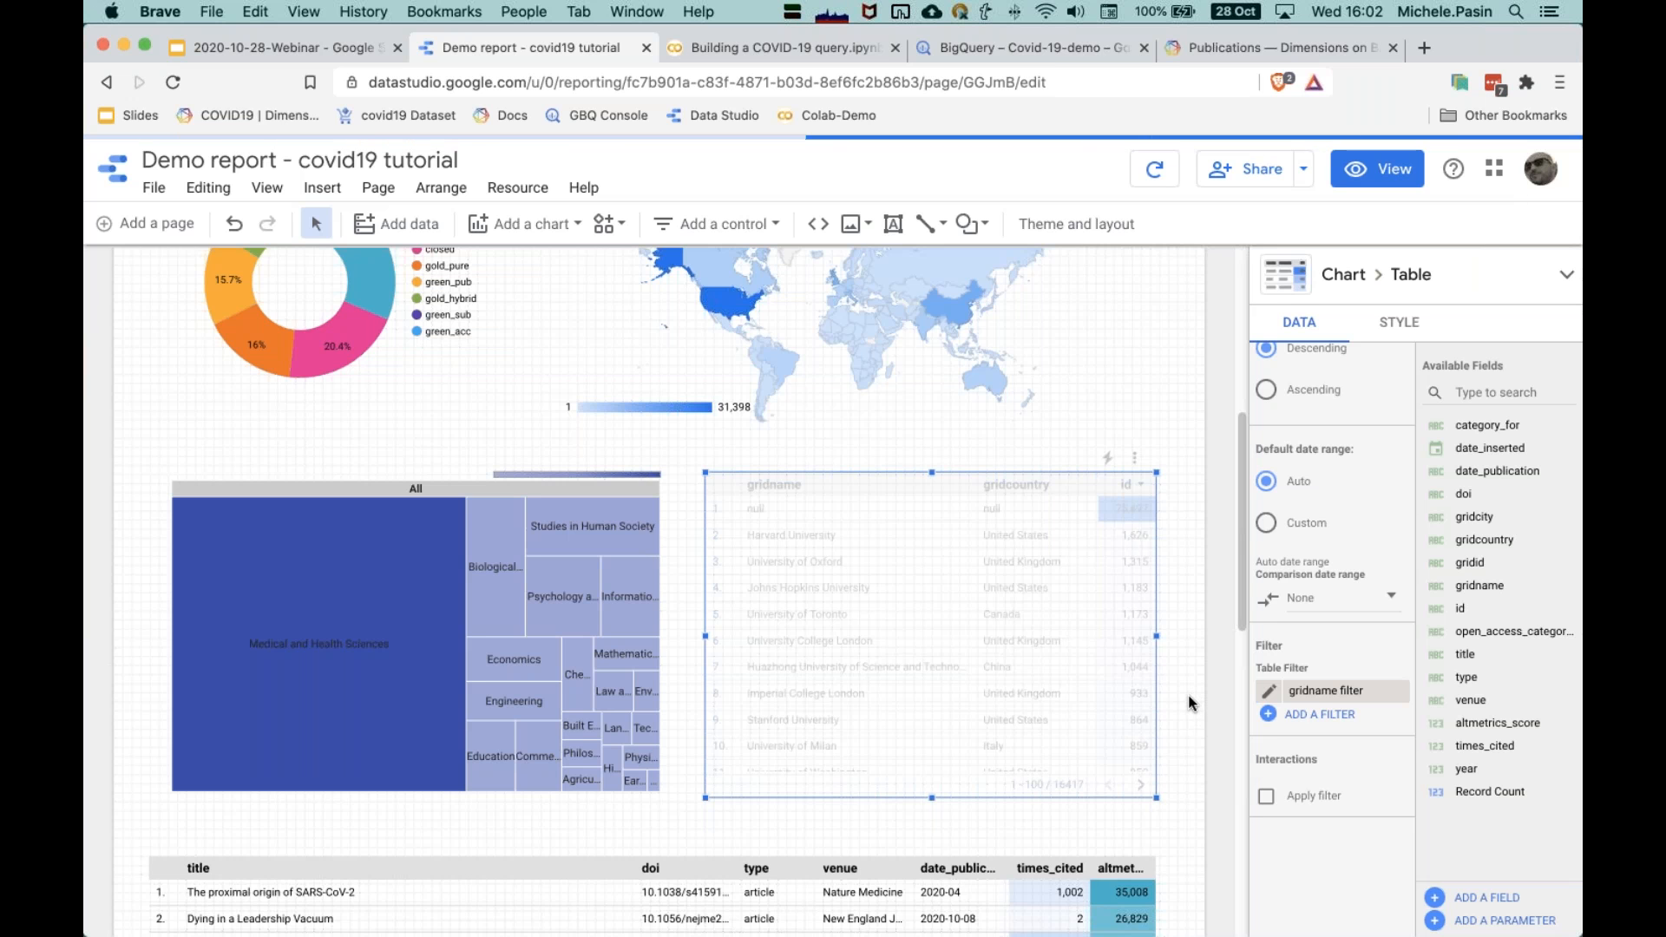
left_click(1188, 695)
Step: Look over the report page and its layout settings, and apply the Groovy theme to the report
scroll(1188, 694, "up", 6)
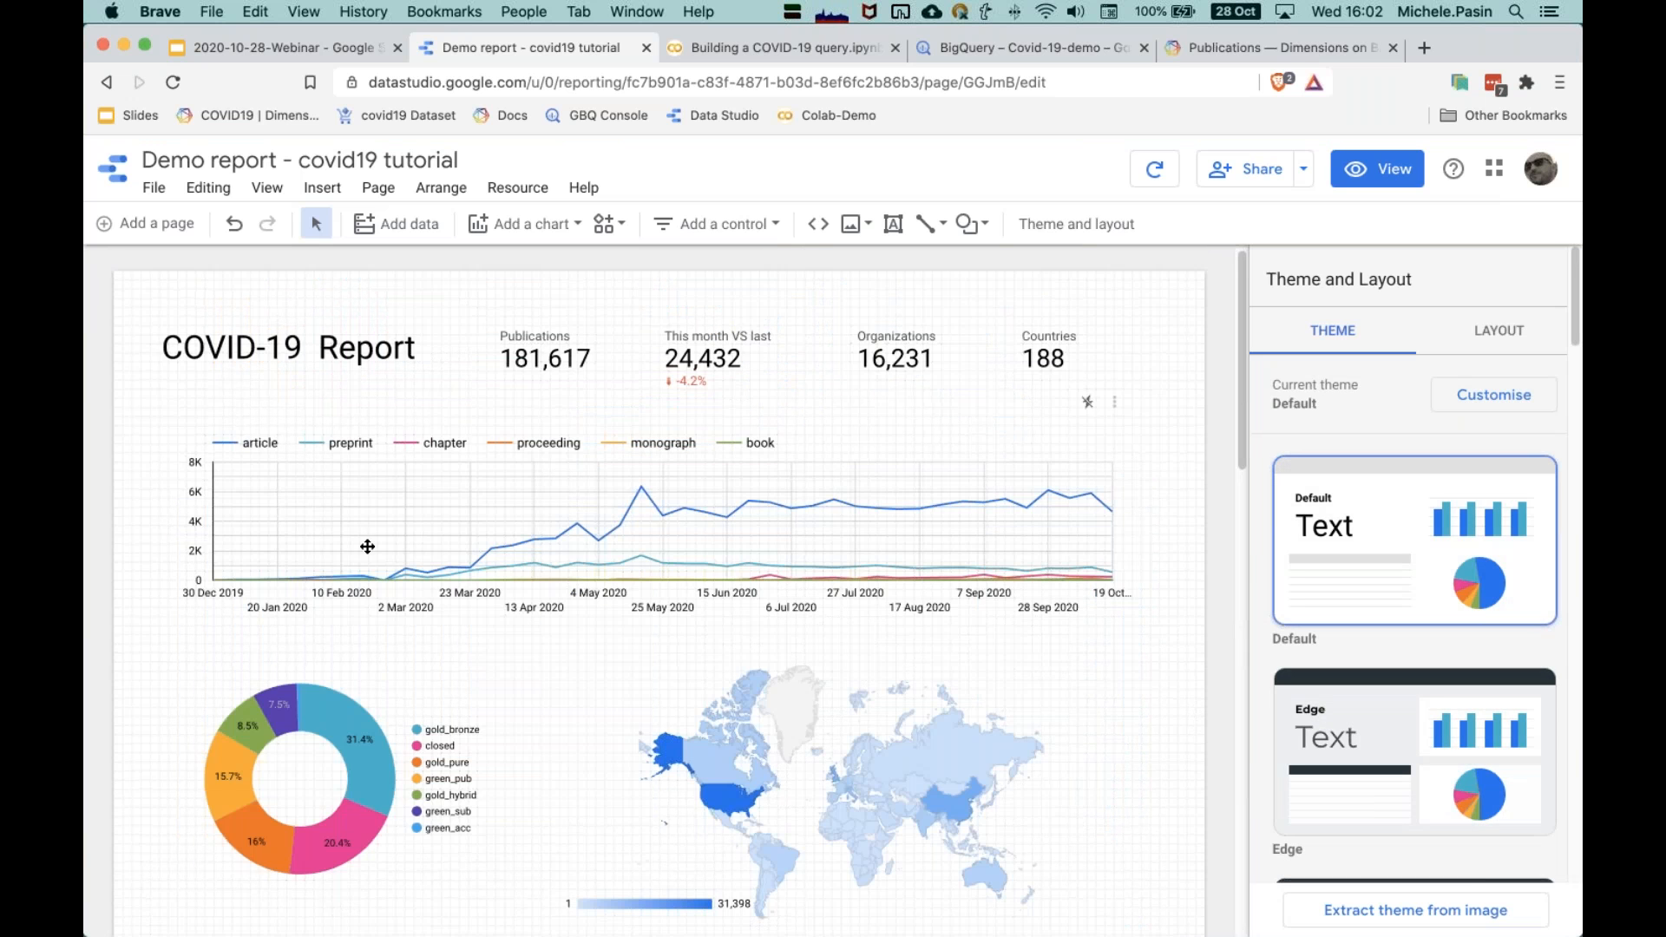
scroll(1003, 516, "down", 10)
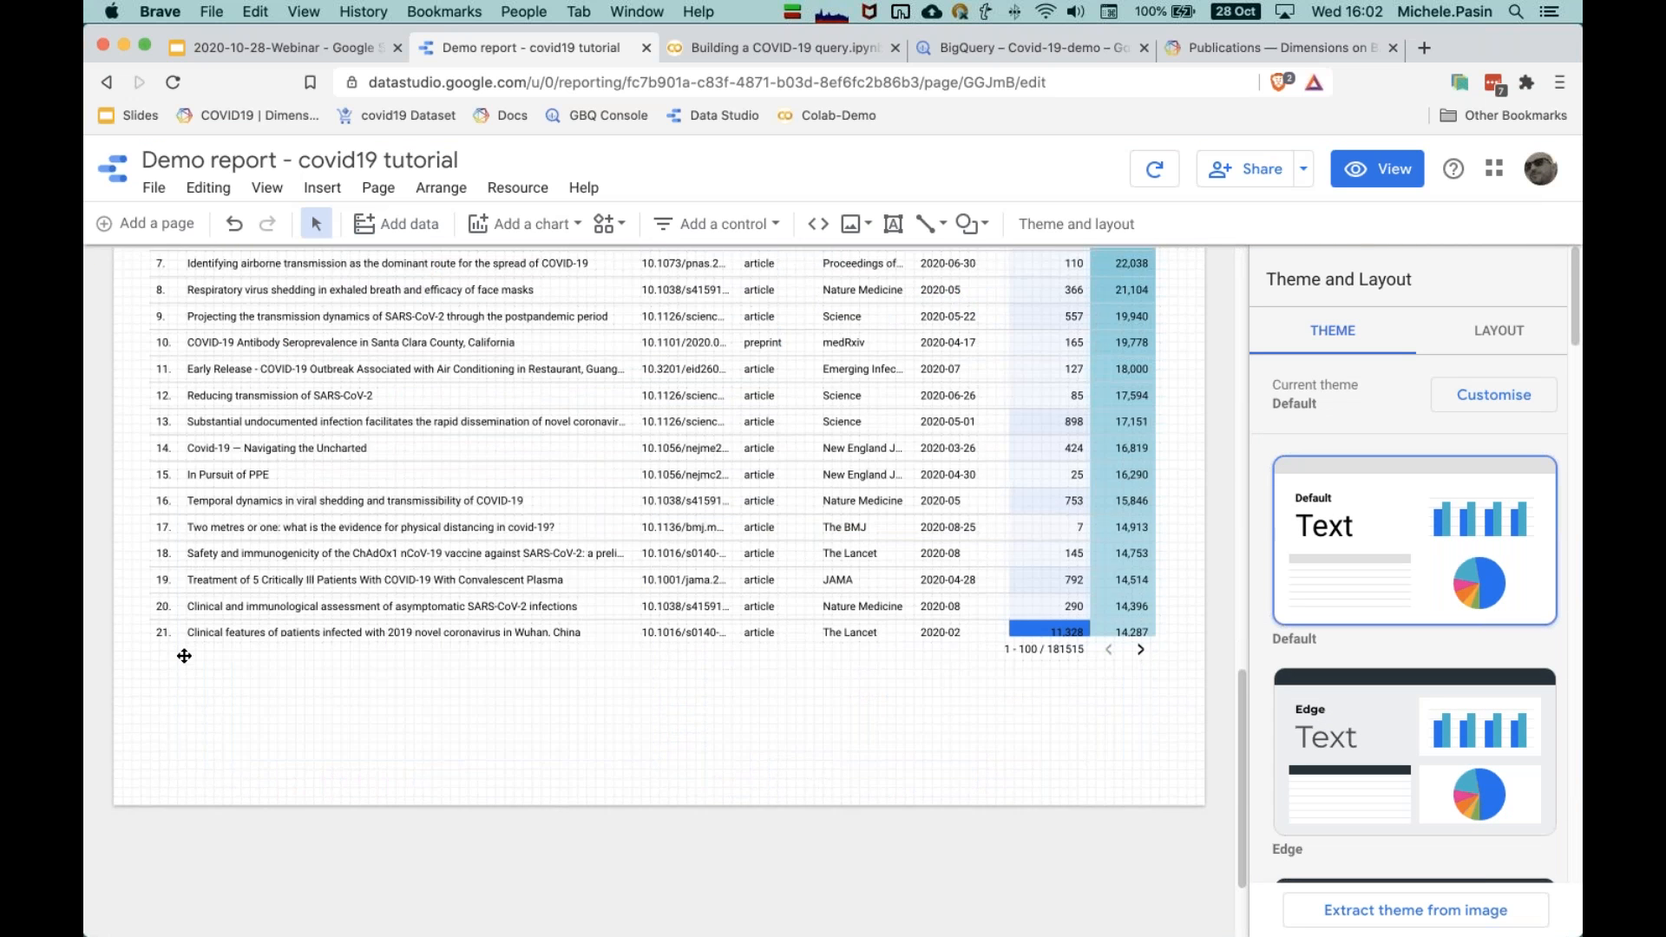
scroll(1002, 517, "up", 10)
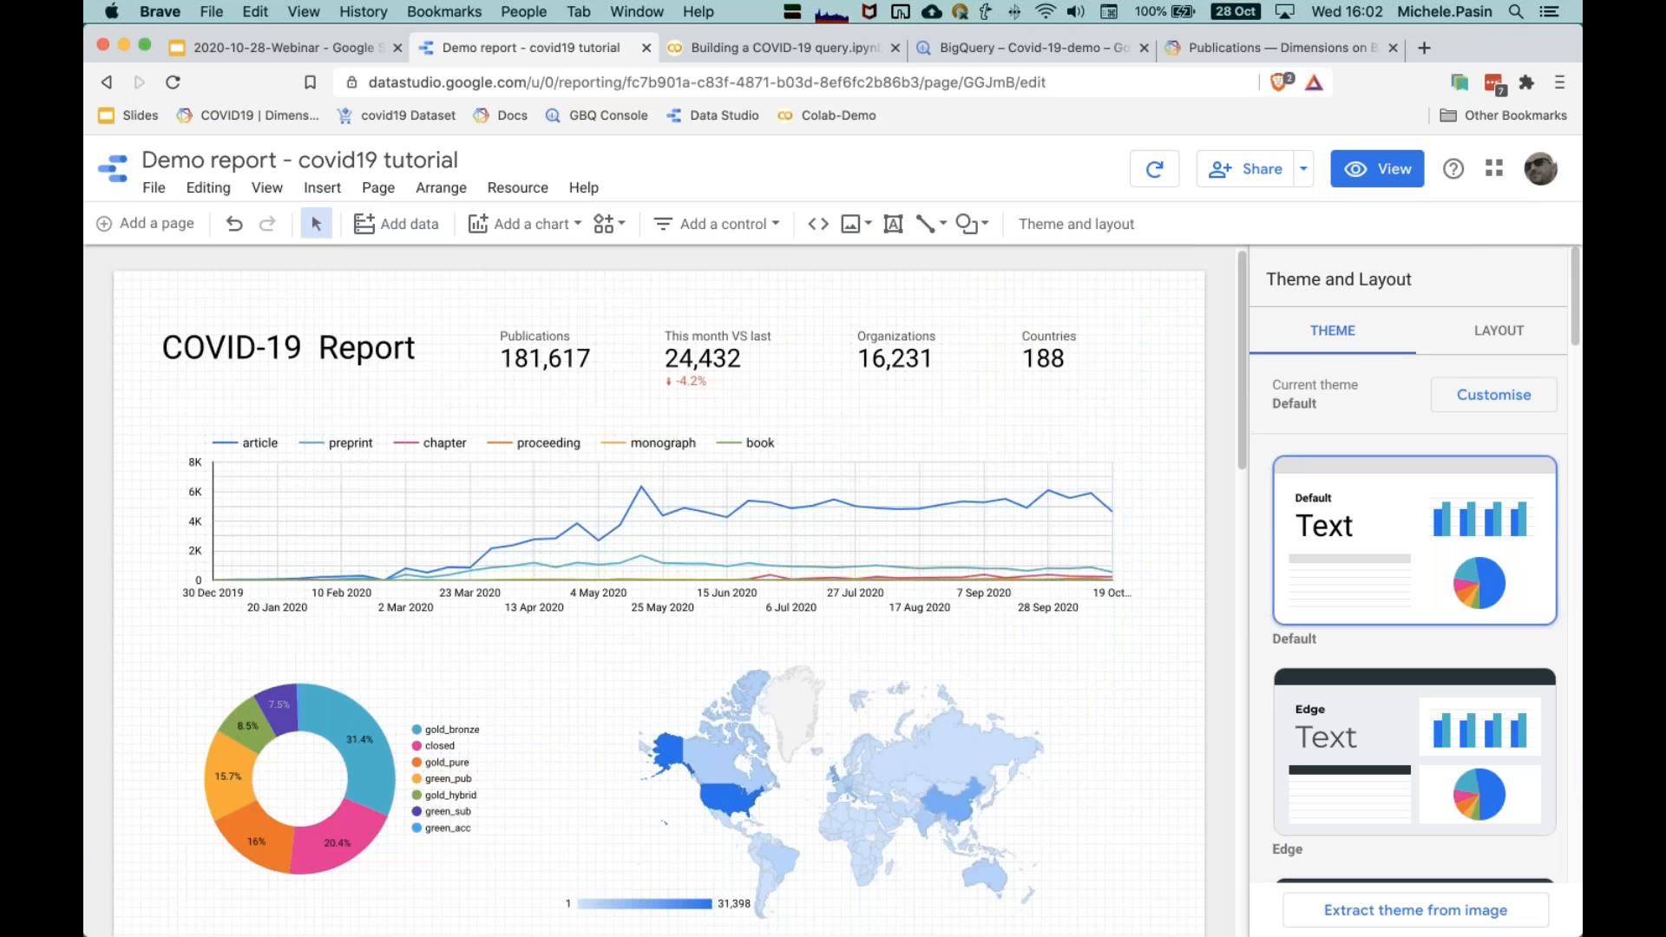
left_click(1501, 331)
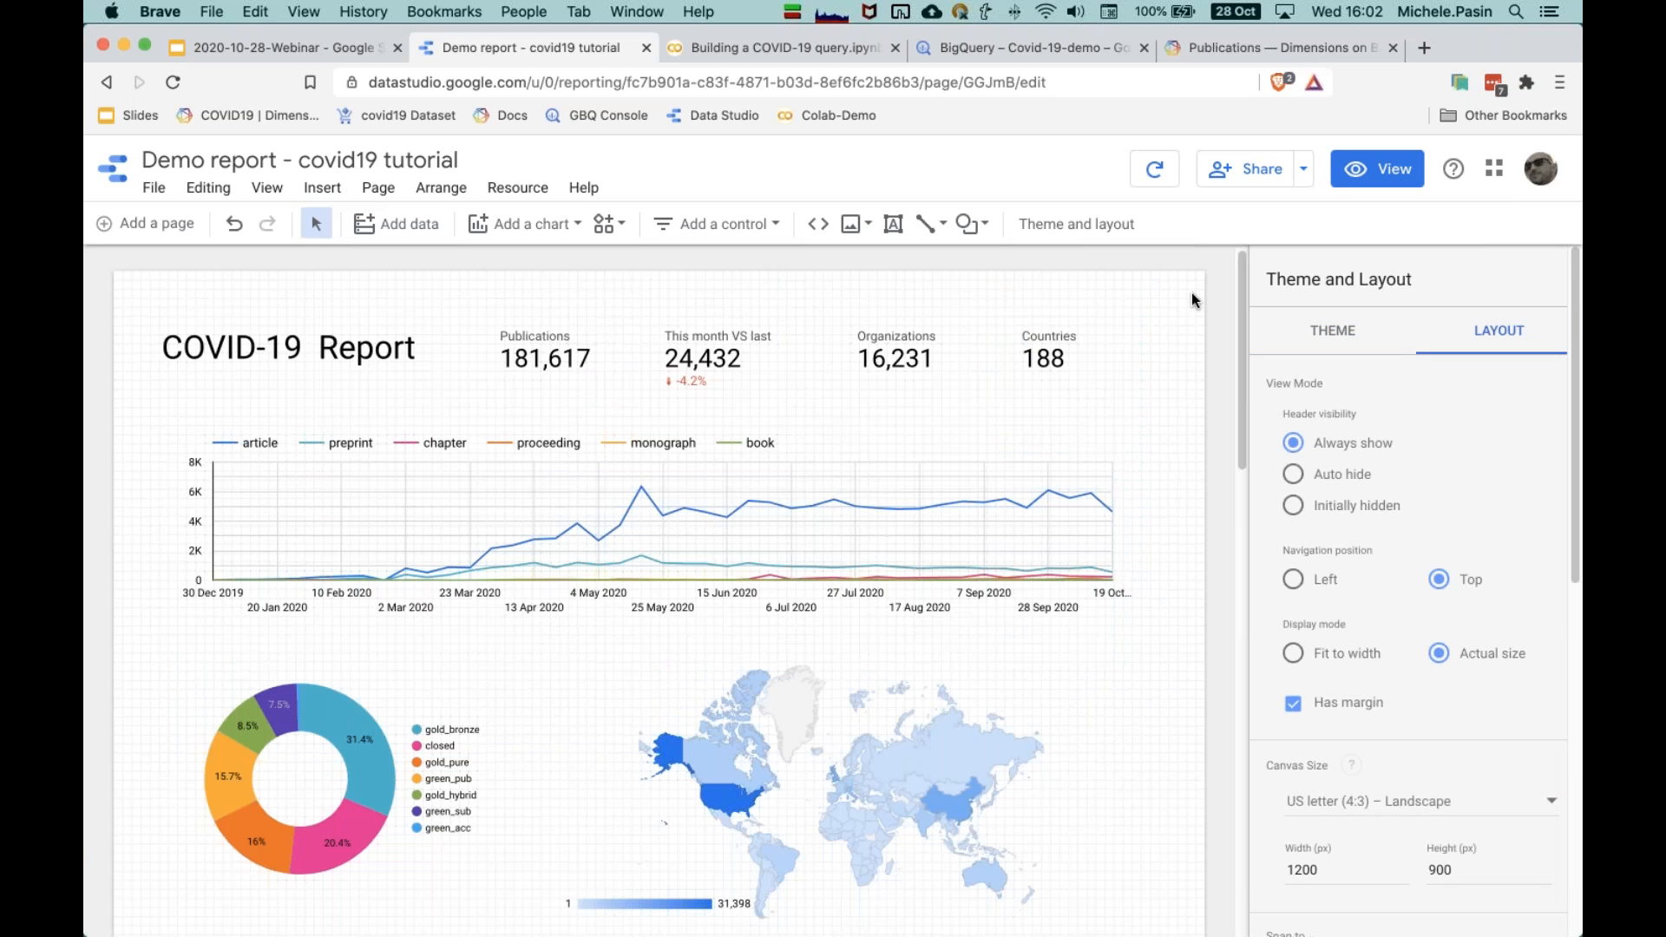
scroll(1347, 517, "down", 10)
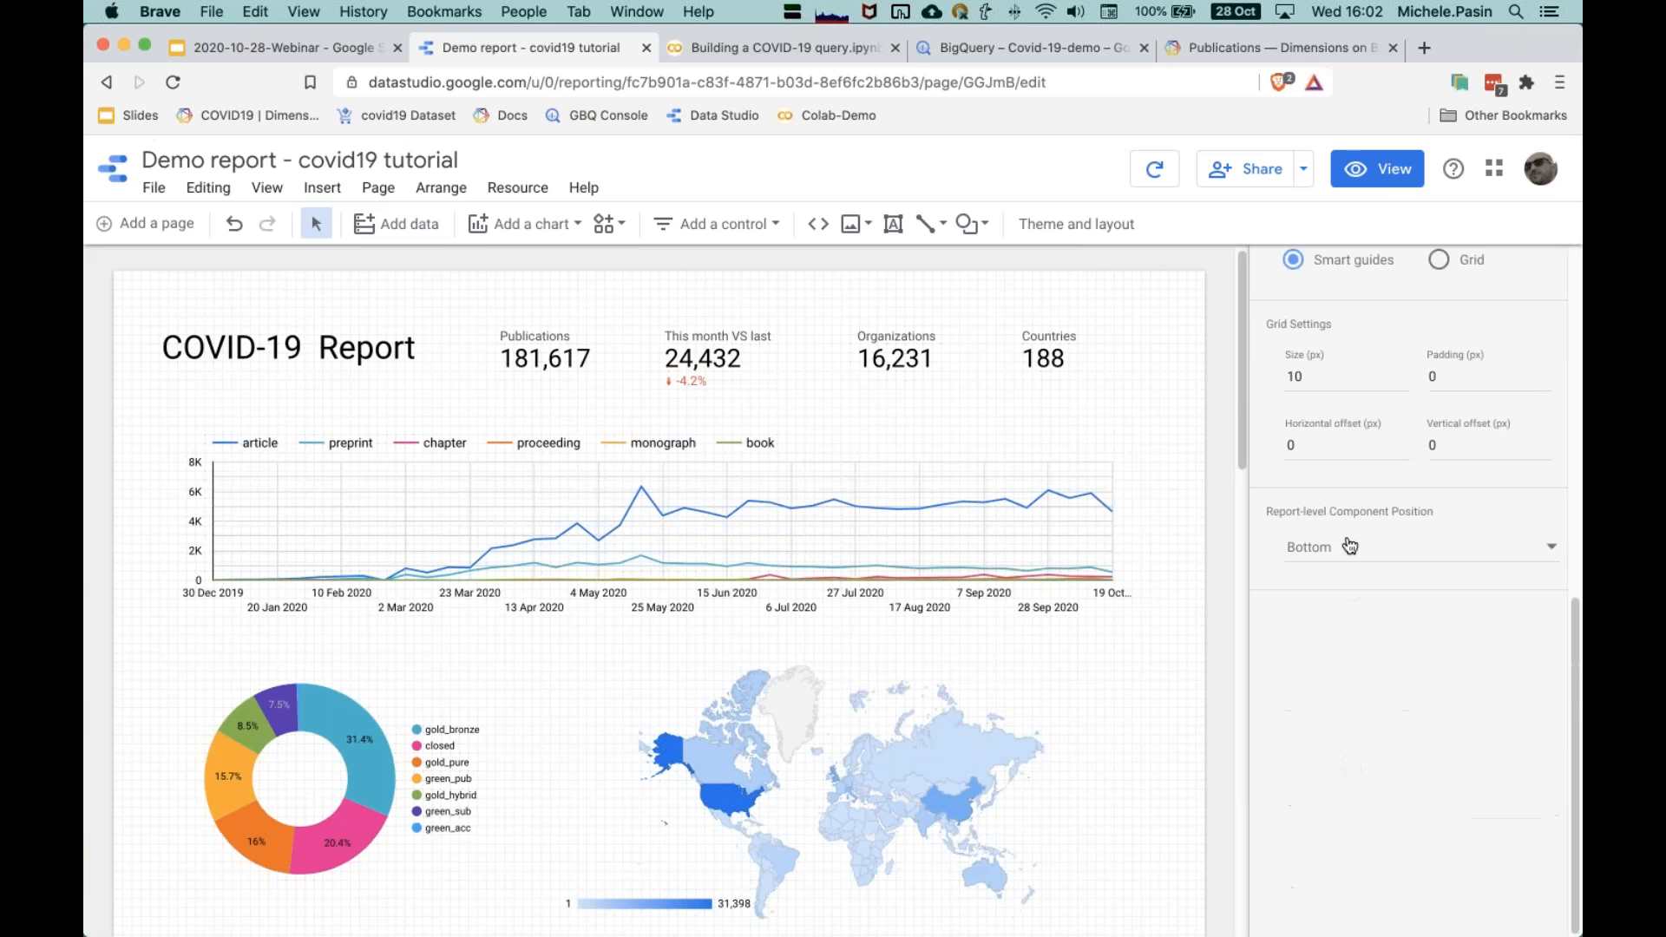
scroll(1383, 523, "up", 10)
left_click(1317, 337)
scroll(1343, 630, "down", 3)
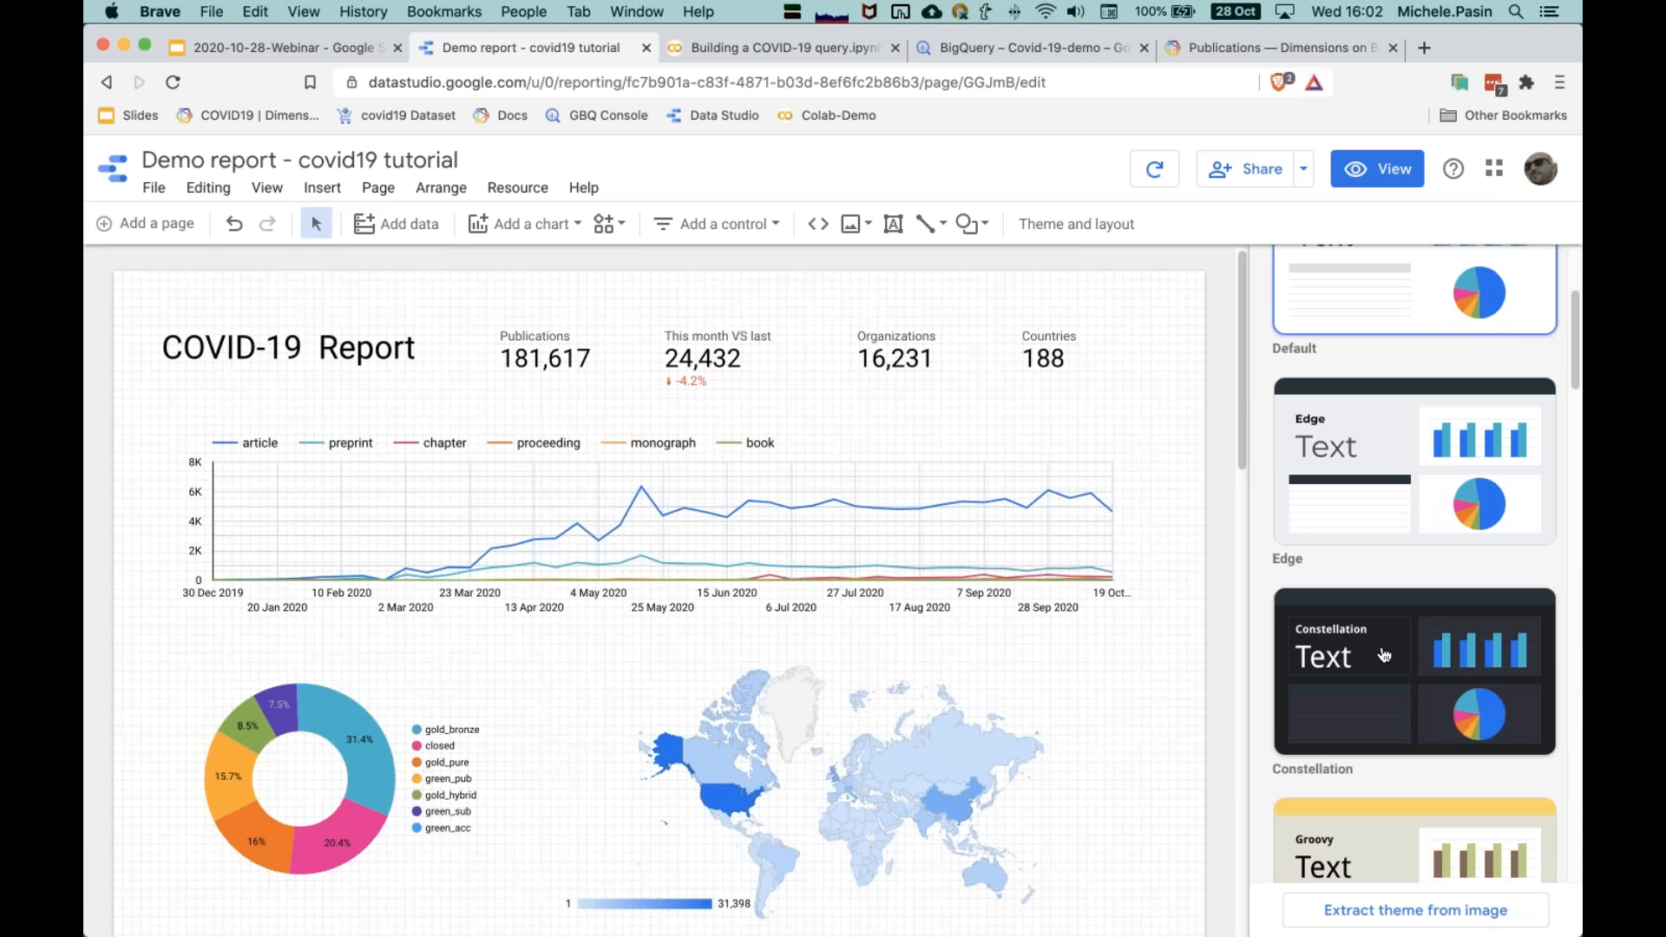
scroll(1384, 655, "down", 3)
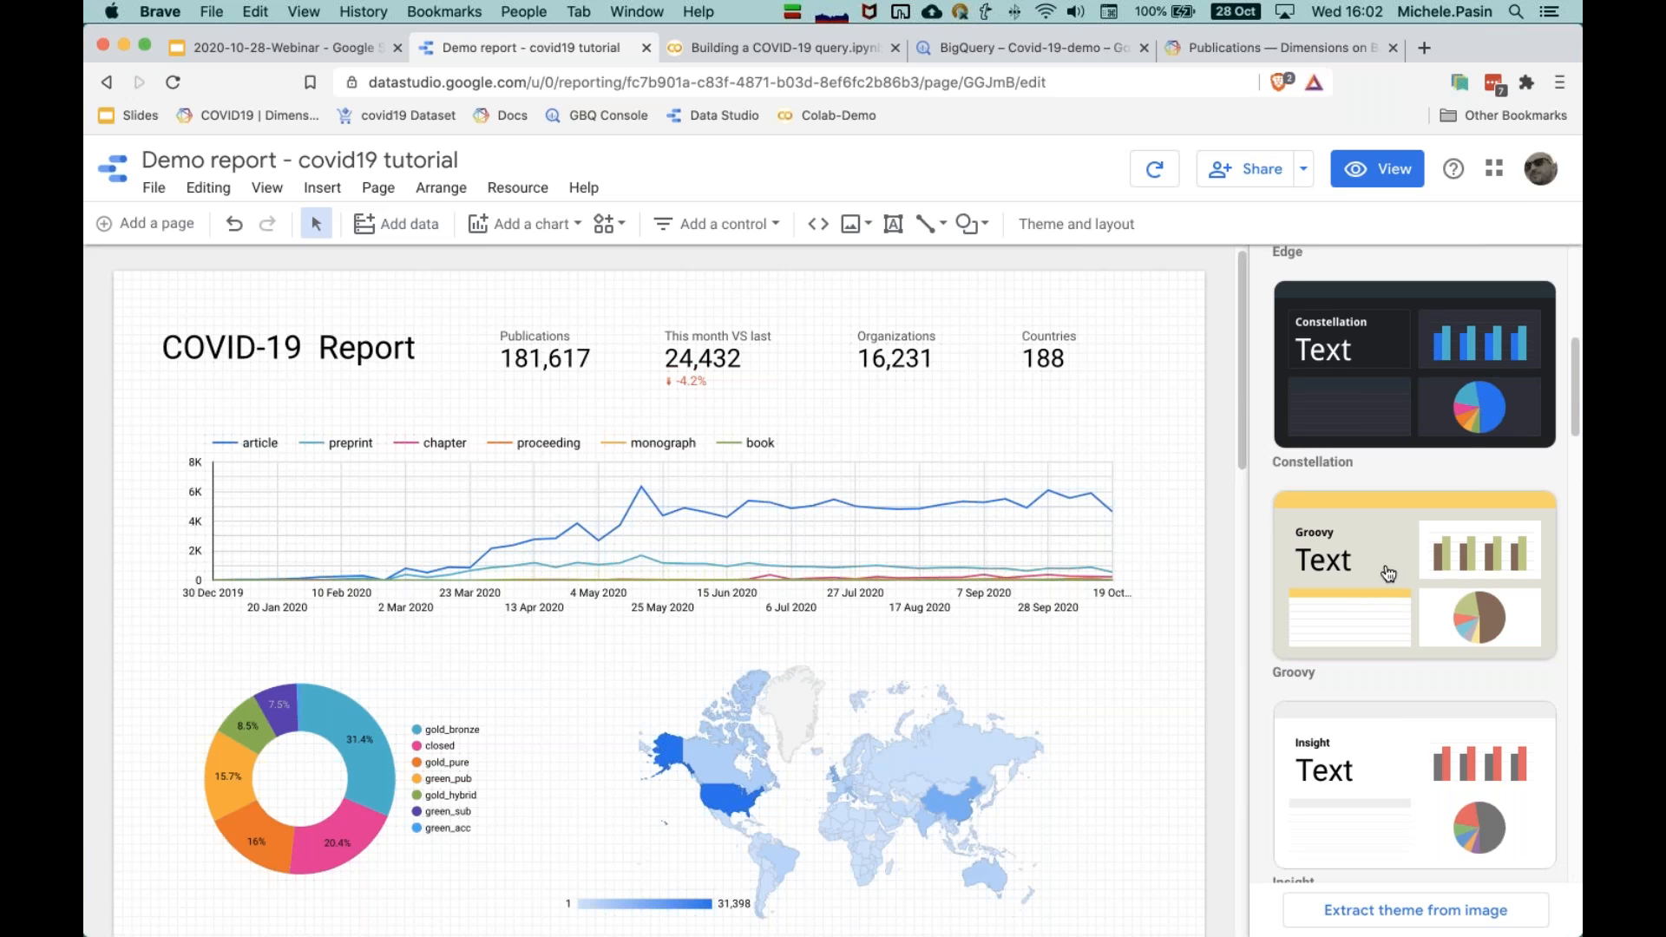
left_click(1405, 626)
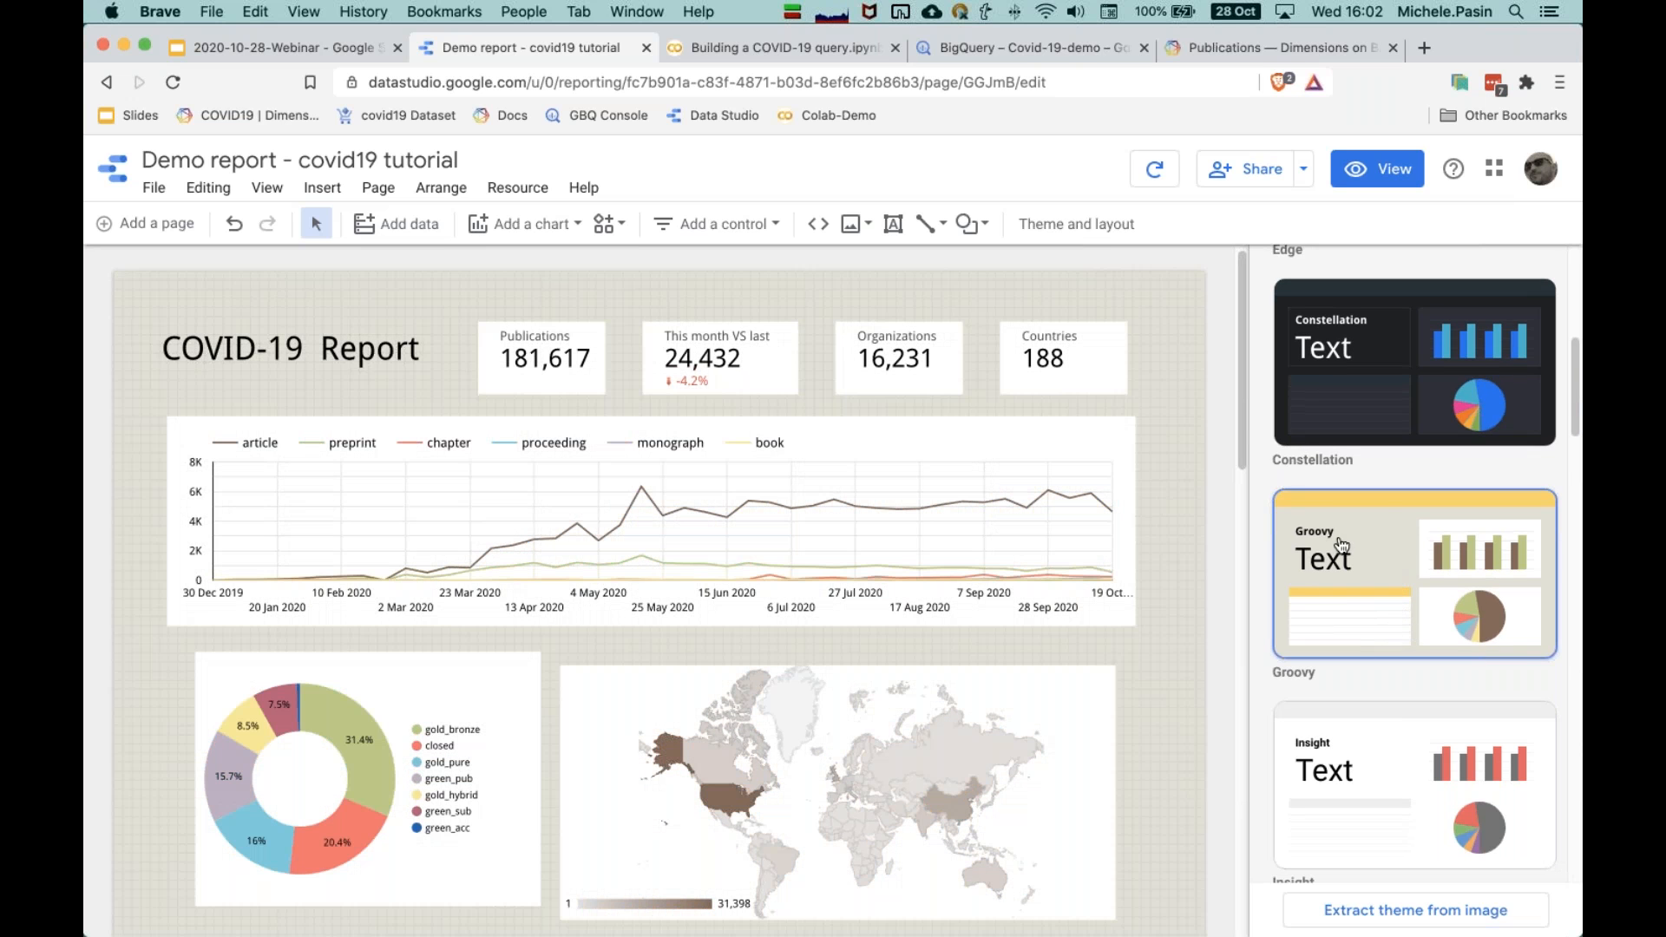
Step: Align the geo chart with the right edge of the time series and the doughnut chart with its left edge
left_click_drag(1085, 772, 1107, 776)
mouse_move(526, 698)
left_mouse_down()
mouse_move(479, 699)
mouse_move(496, 706)
left_mouse_up()
scroll(521, 657, "down", 5)
scroll(533, 655, "up", 4)
left_click_drag(514, 707, 514, 712)
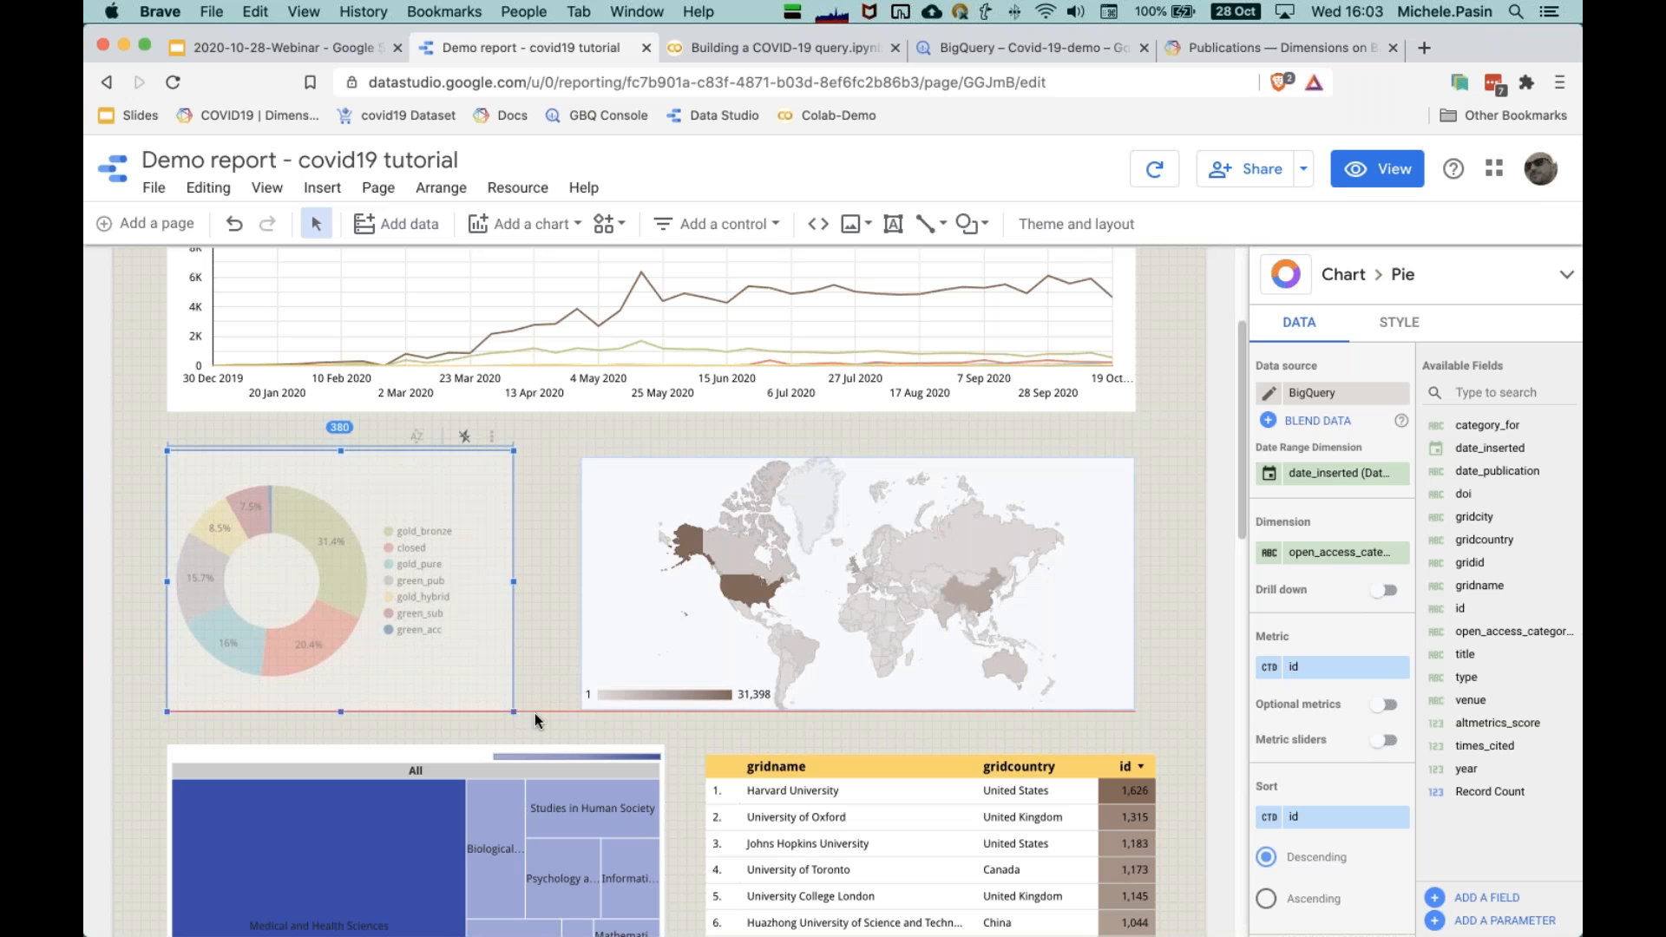
left_click(548, 725)
Step: Nudge the organisations table up to the treemap's upper edge and extend its lower edge to match
scroll(868, 772, "down", 4)
scroll(967, 625, "down", 2)
scroll(967, 625, "up", 1)
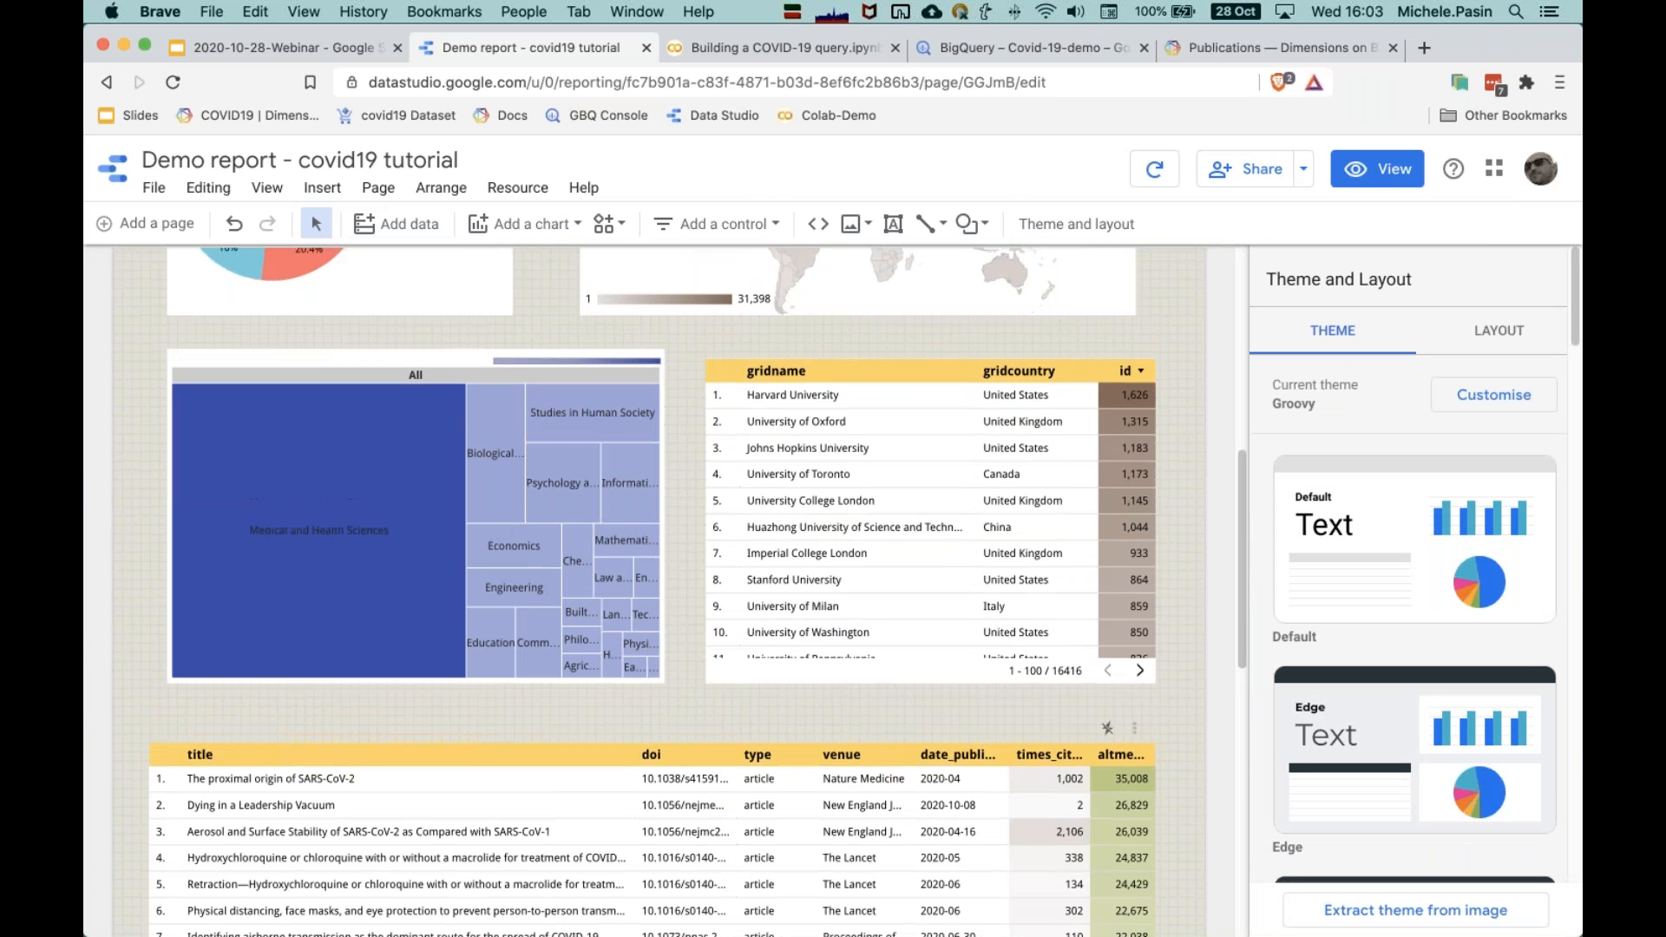
left_click_drag(967, 625, 967, 616)
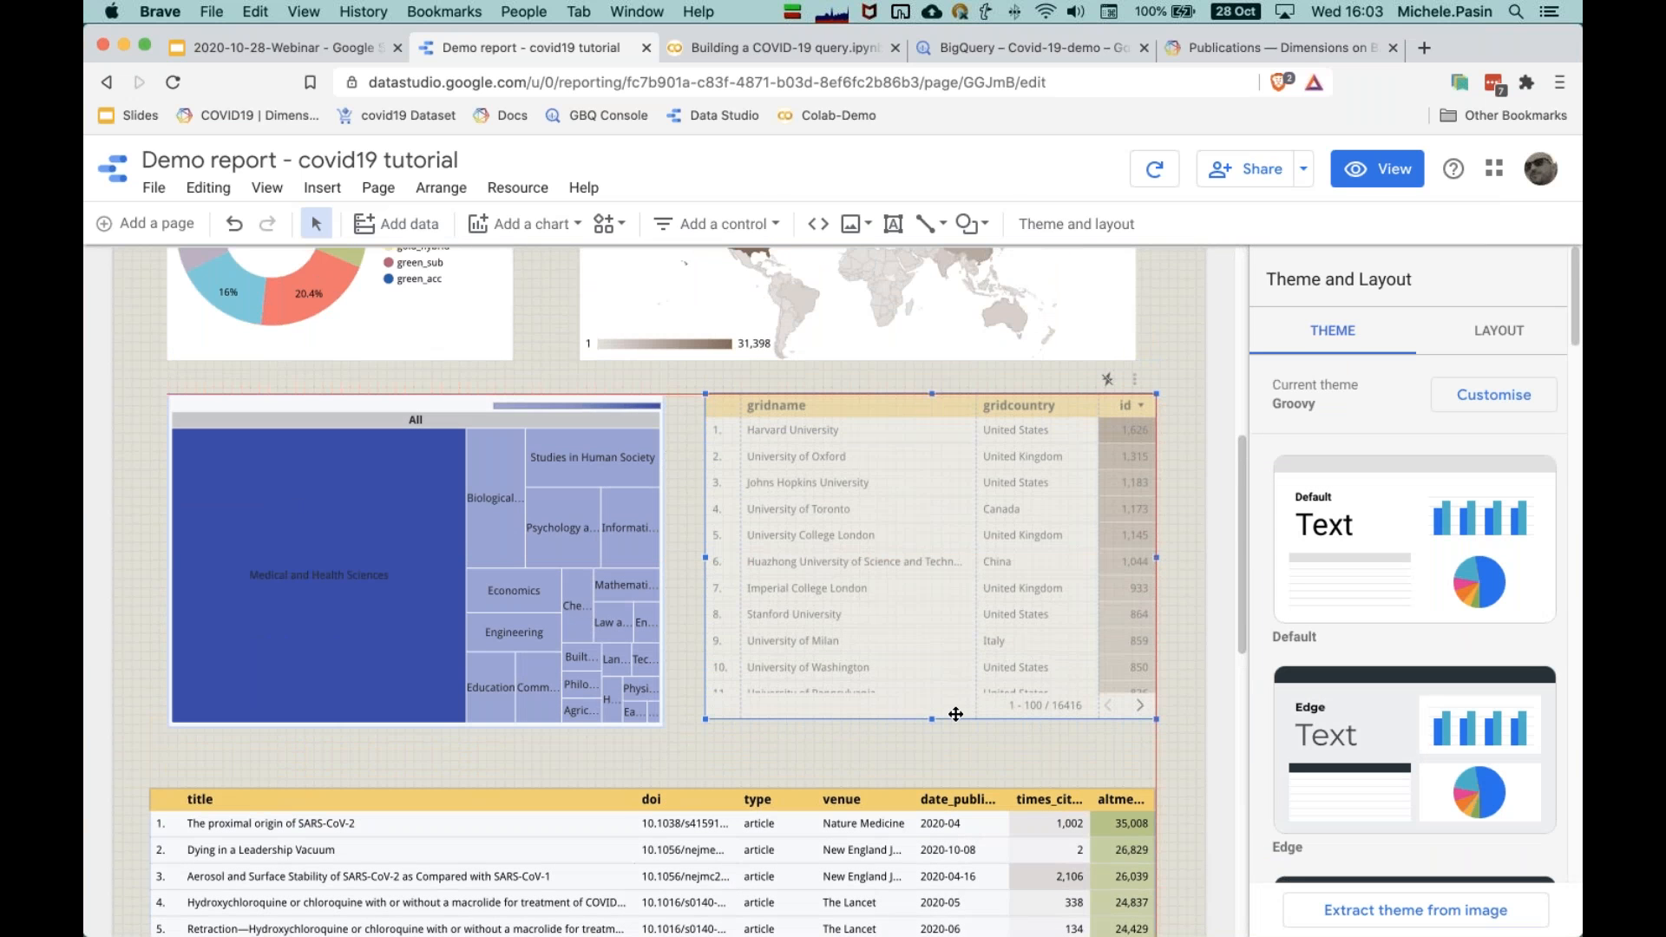
left_click_drag(932, 719, 931, 726)
left_click(933, 748)
Step: Switch the report to view mode and look through the whole page
scroll(894, 806, "down", 5)
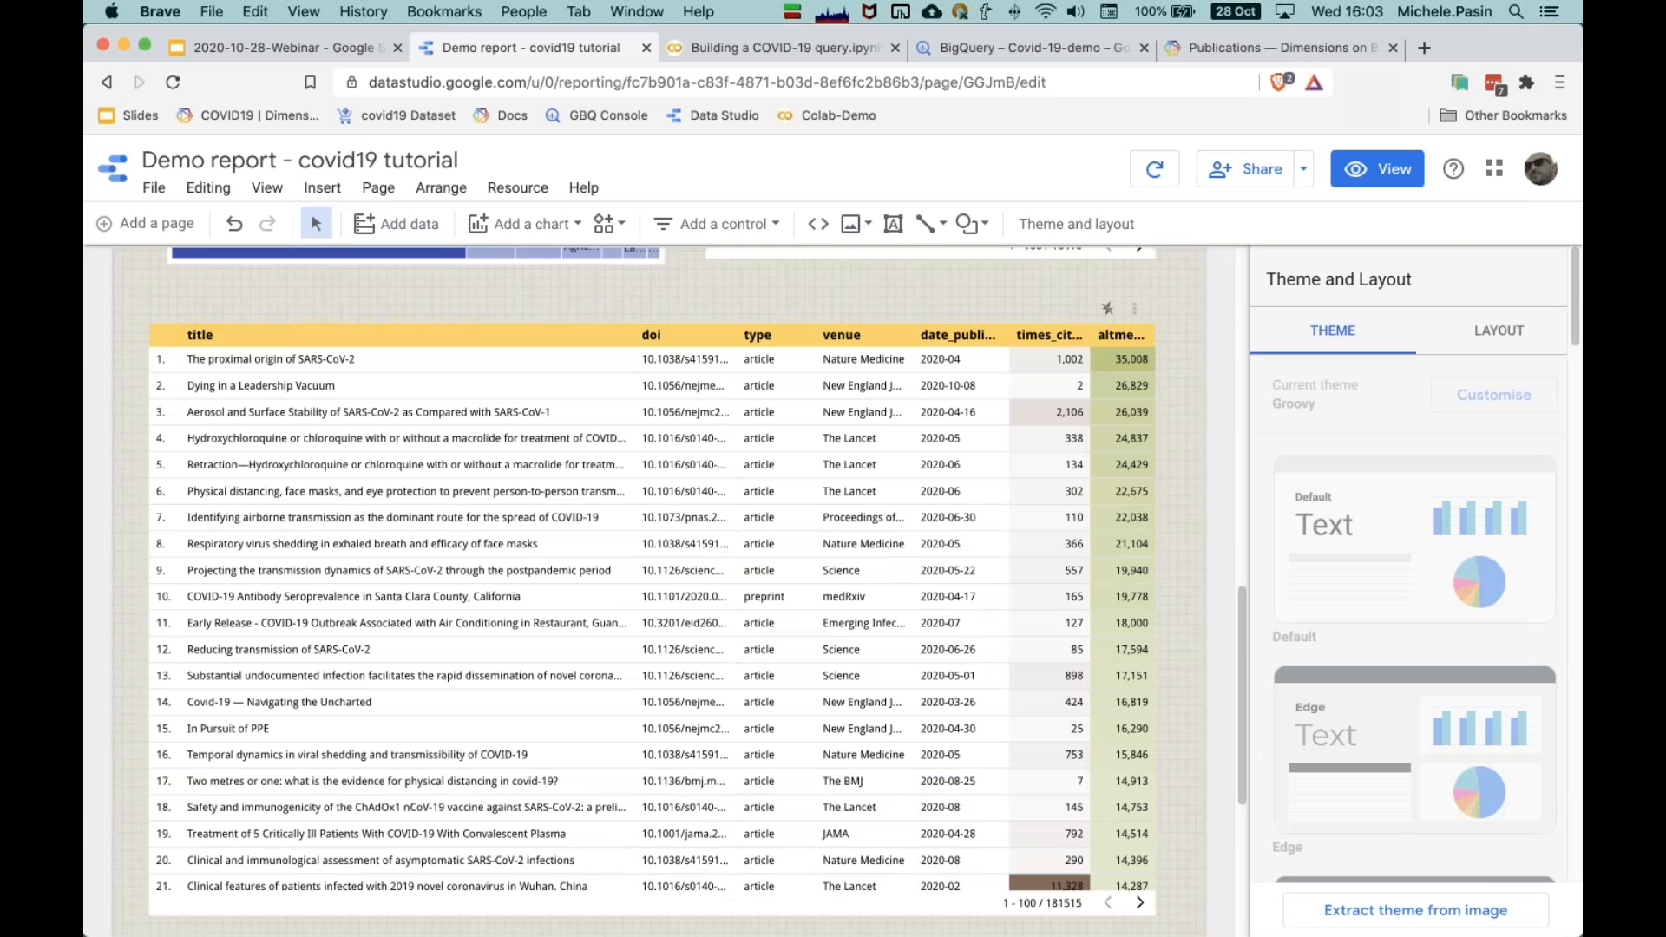
scroll(676, 589, "up", 10)
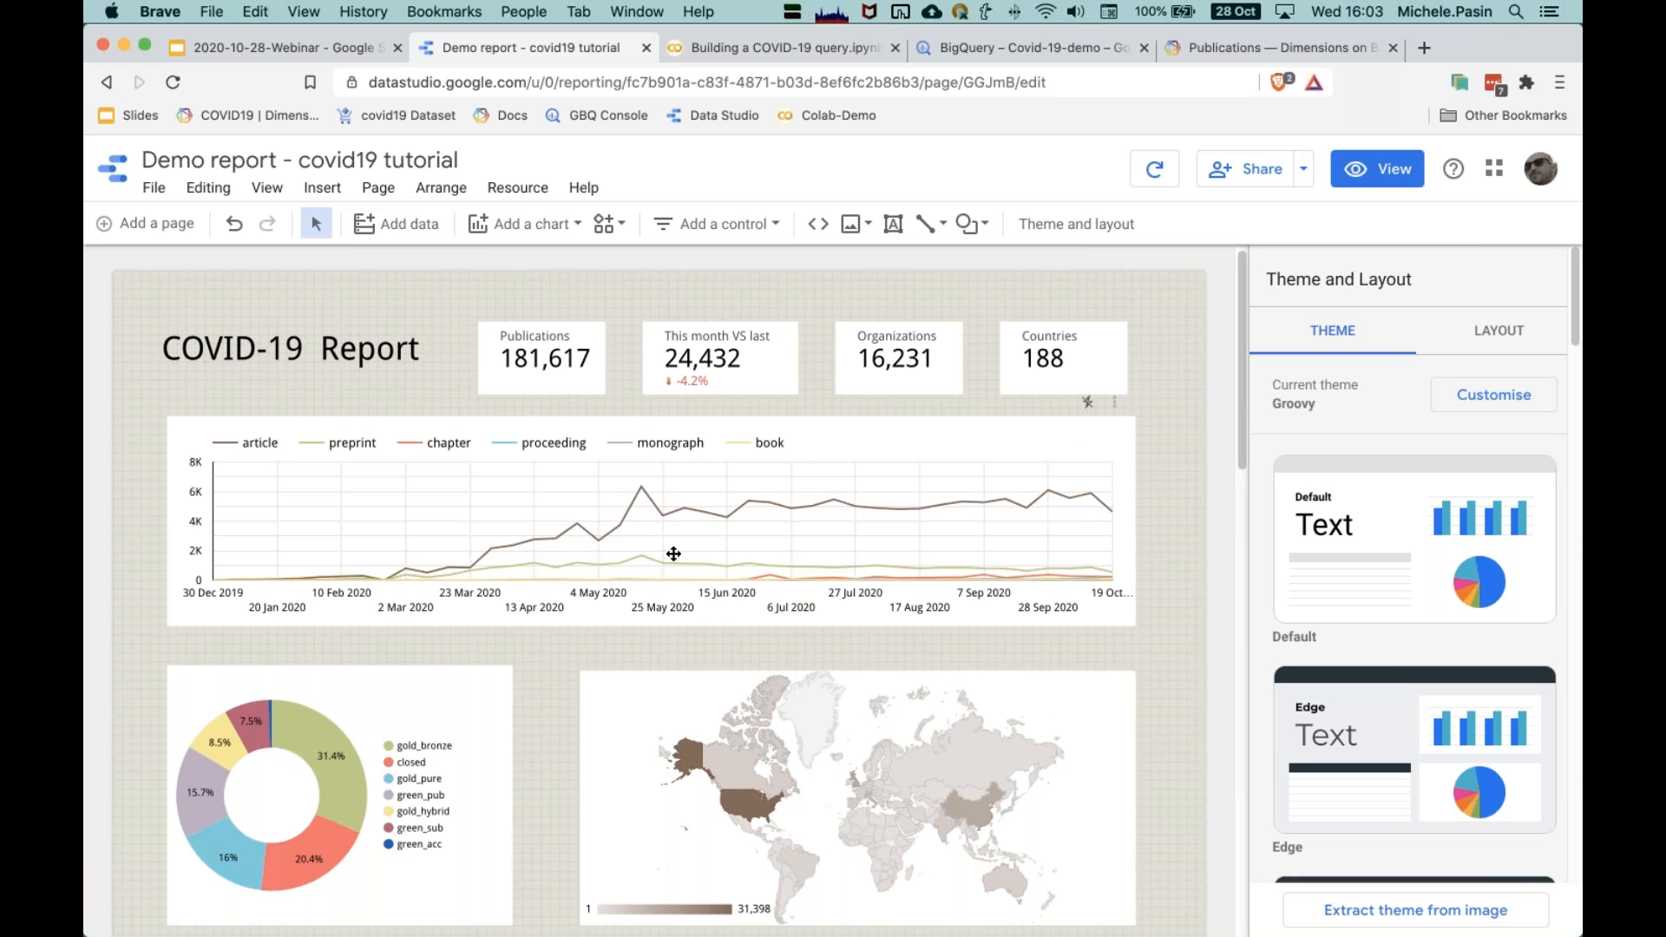
left_click(1389, 182)
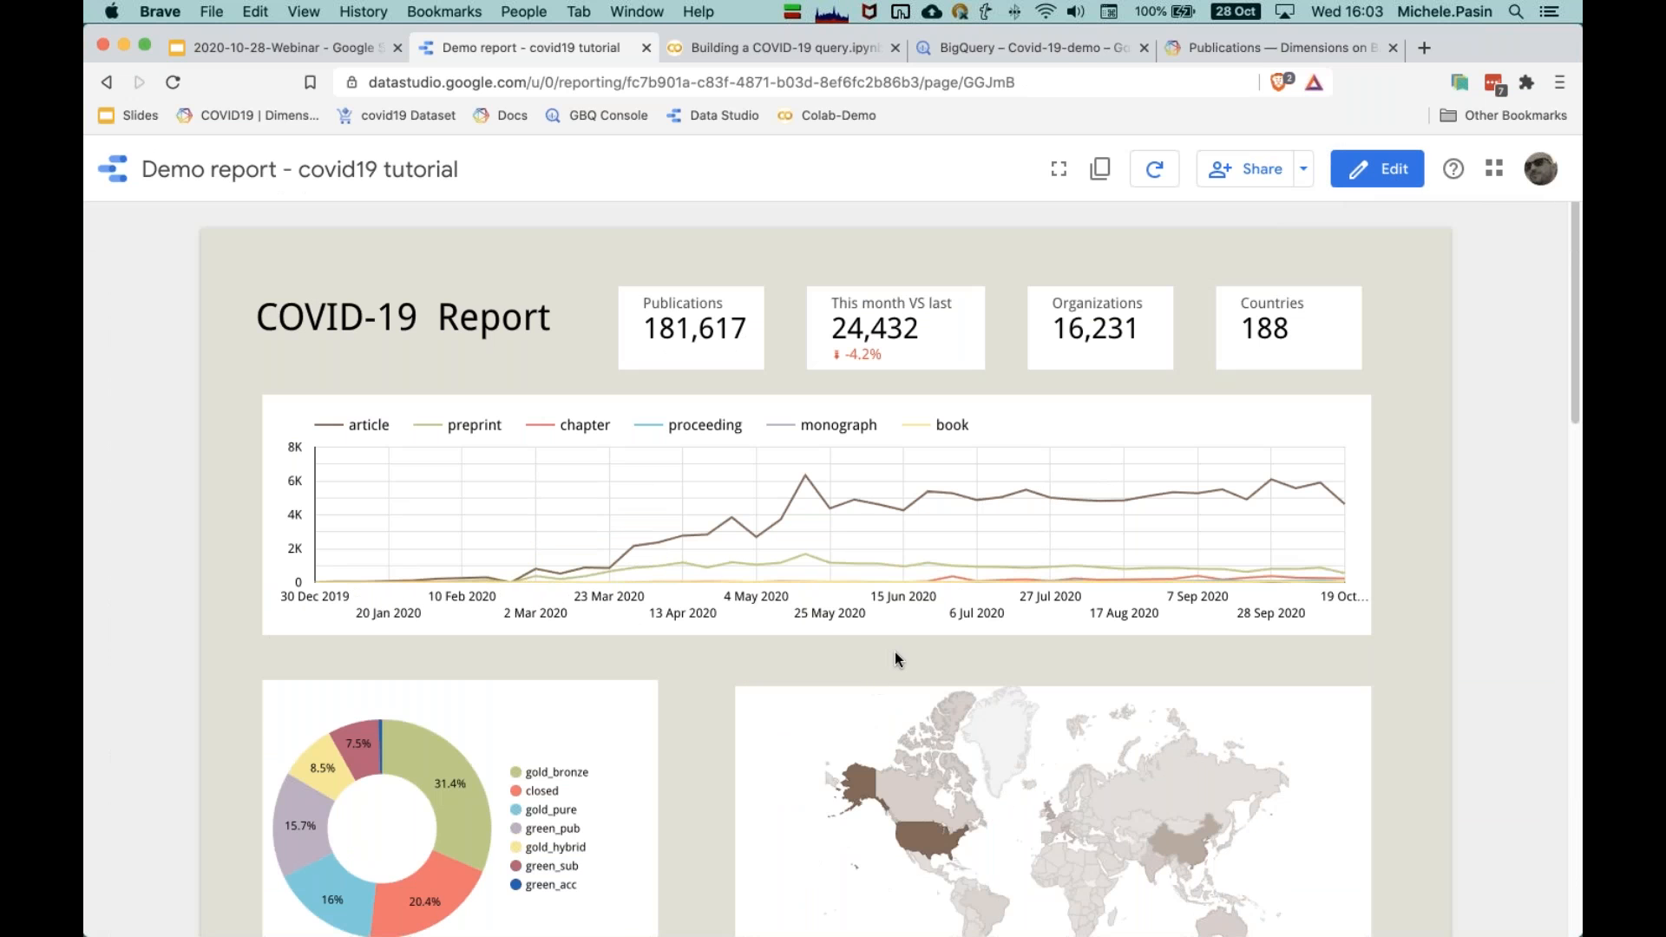
scroll(893, 652, "down", 10)
scroll(899, 649, "up", 10)
scroll(991, 655, "down", 3)
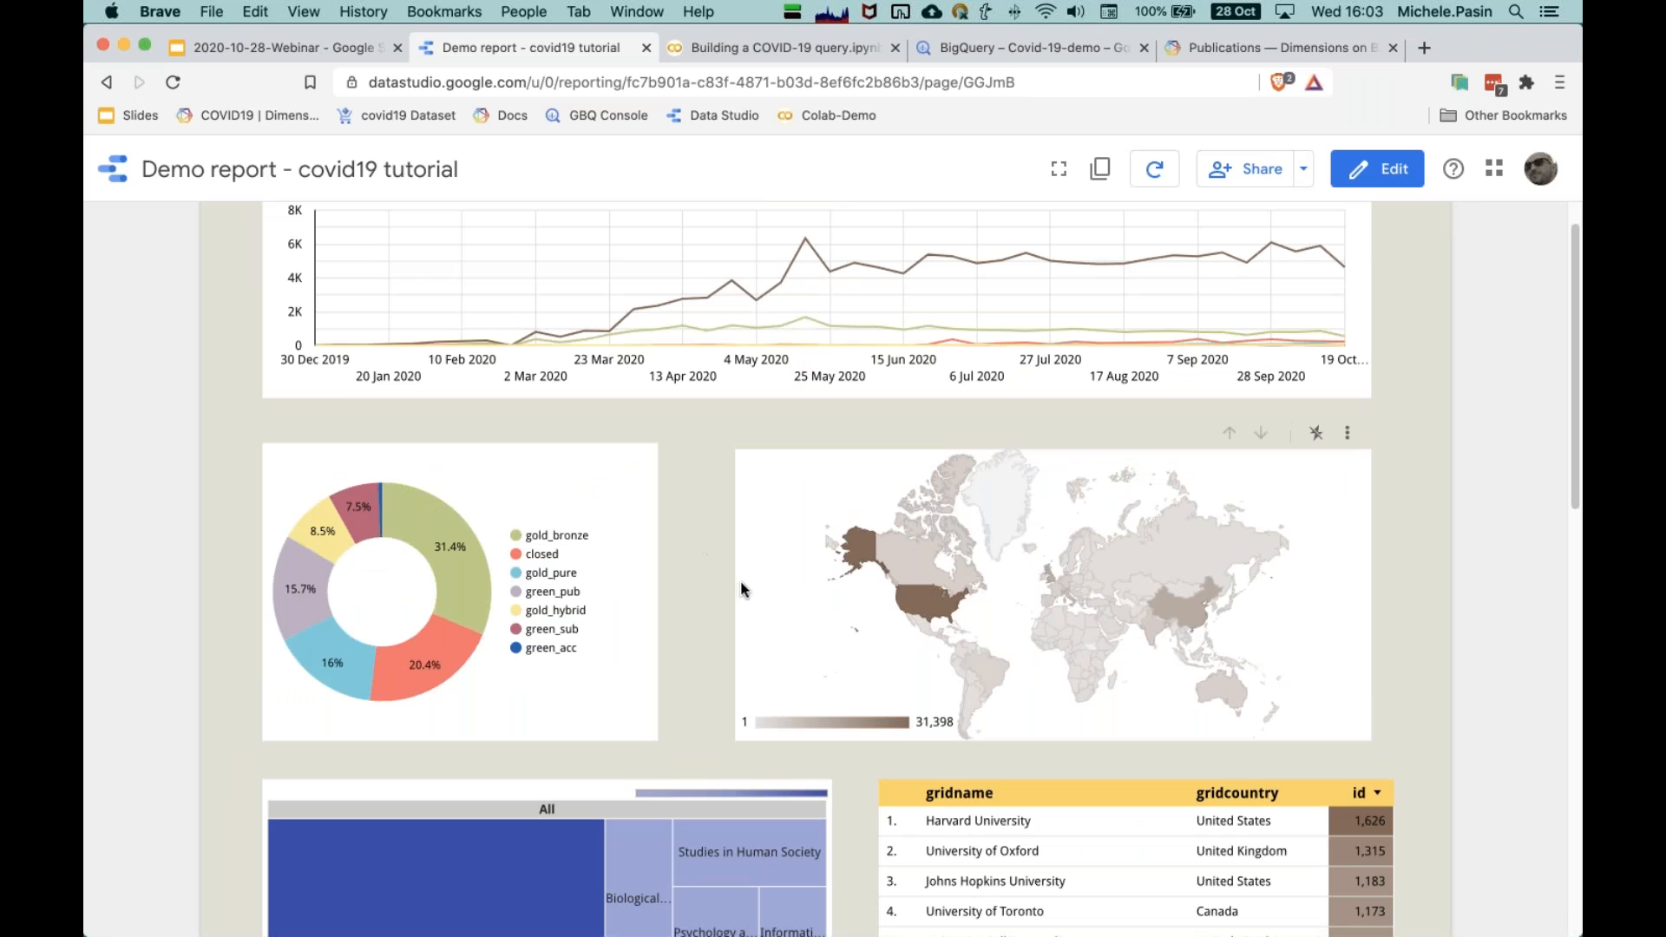
Step: Try selecting individual countries such as Canada and Russia on the geo chart, and clear the selection
scroll(781, 586, "down", 1)
left_click(949, 596)
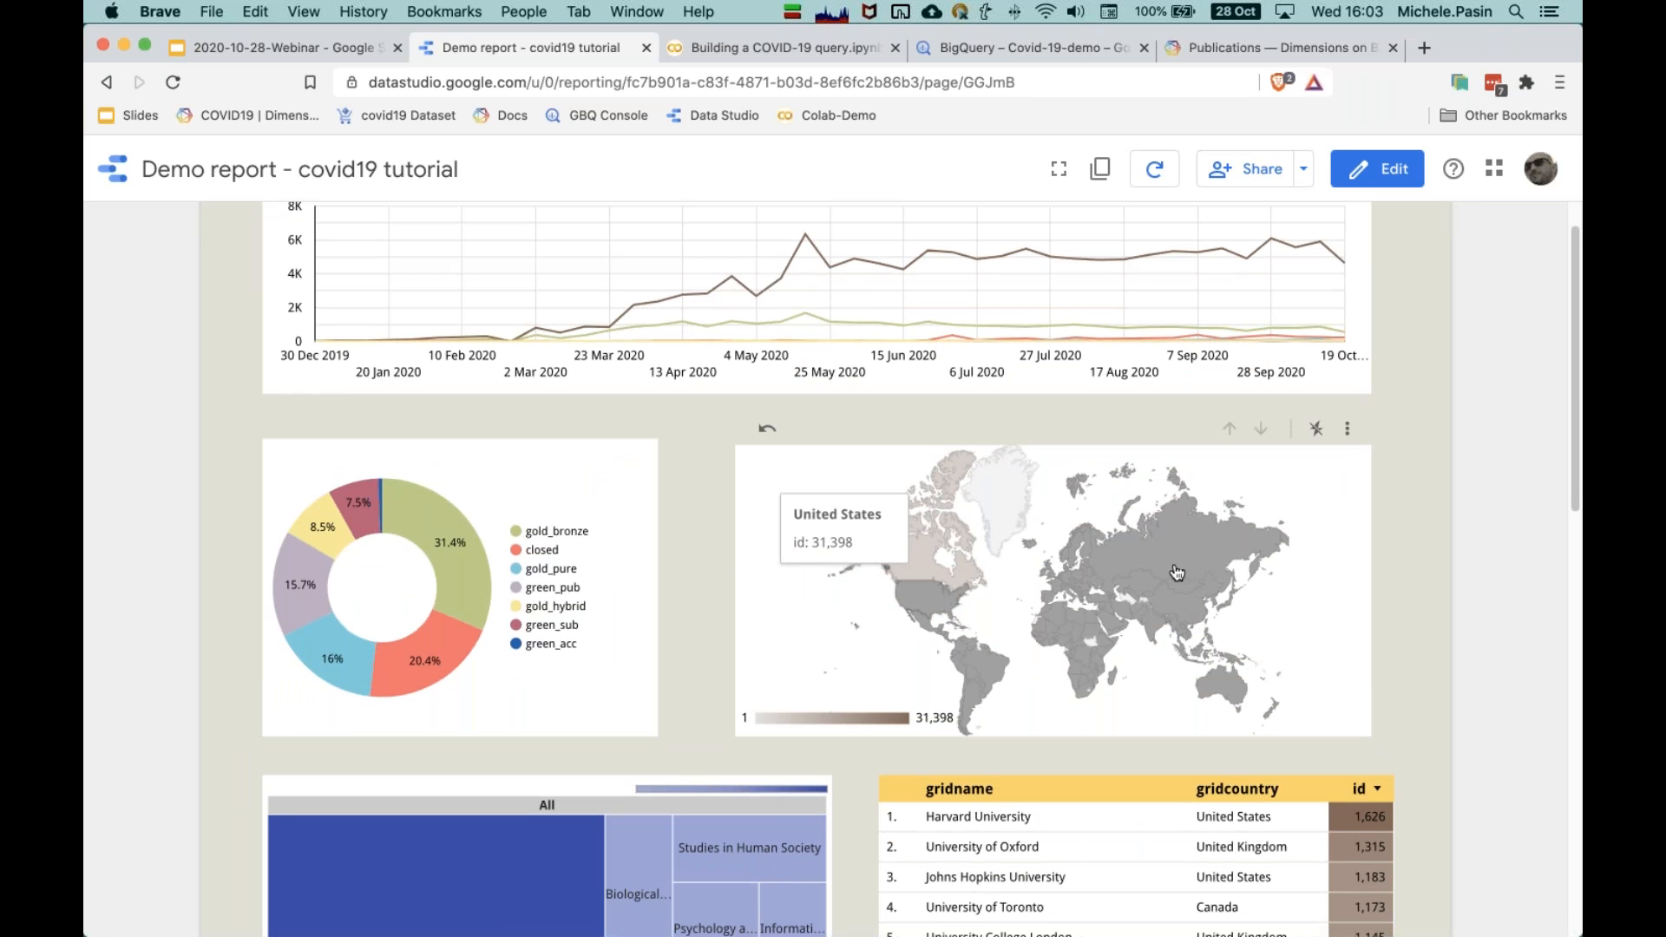
left_click(1128, 529)
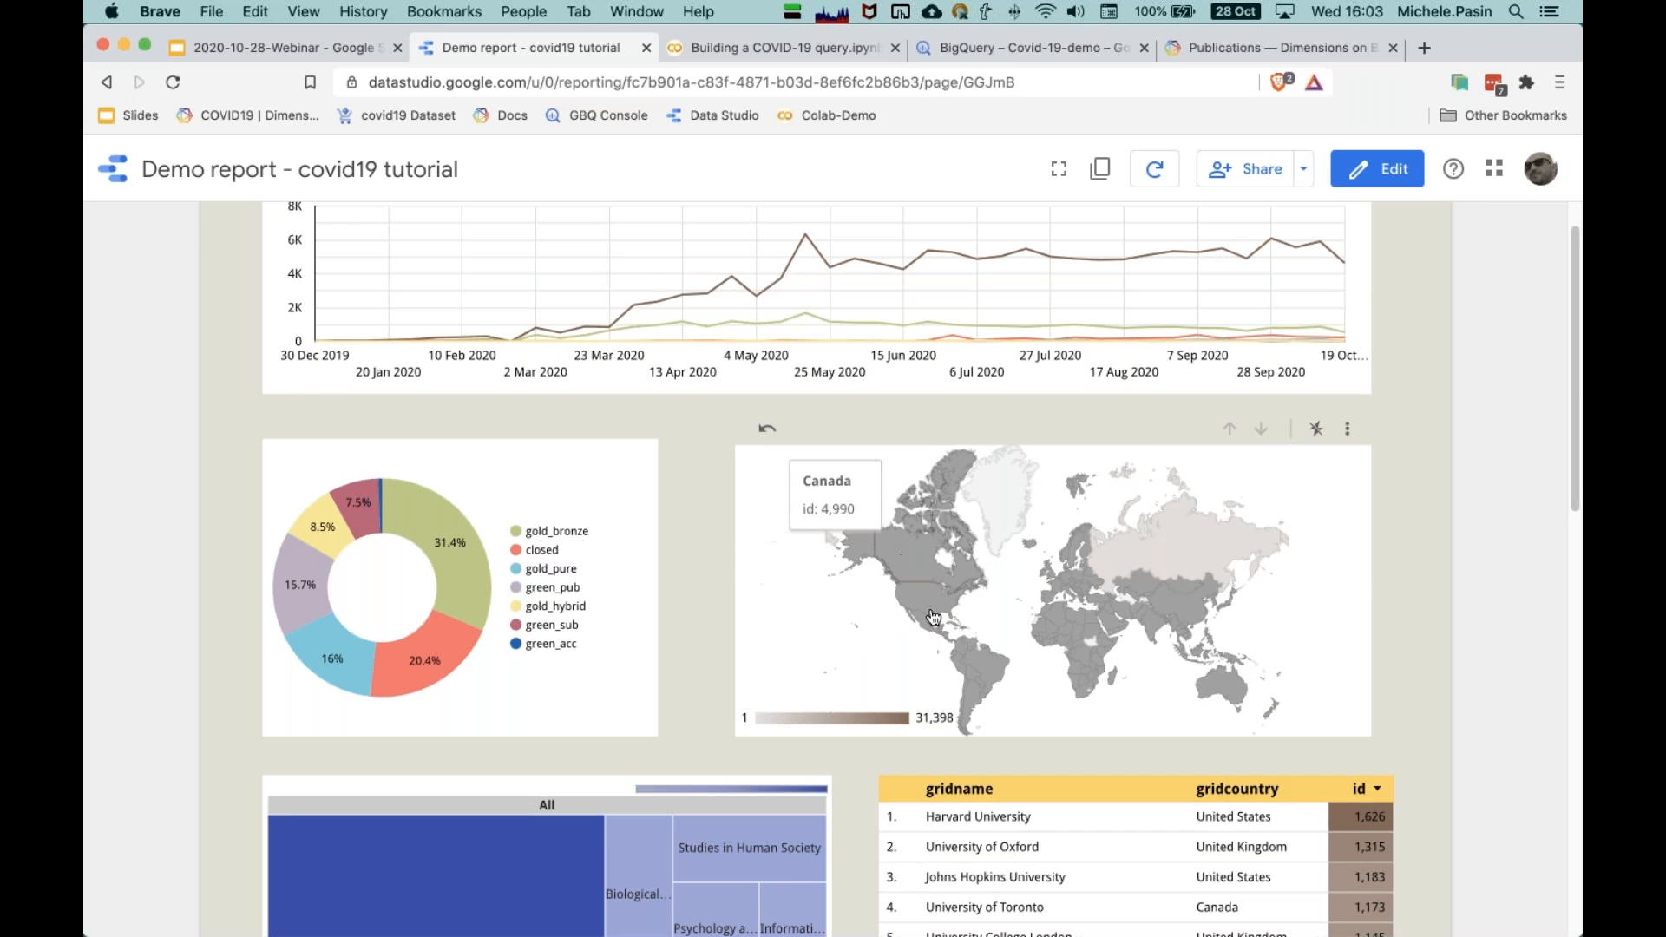
left_click(1175, 561)
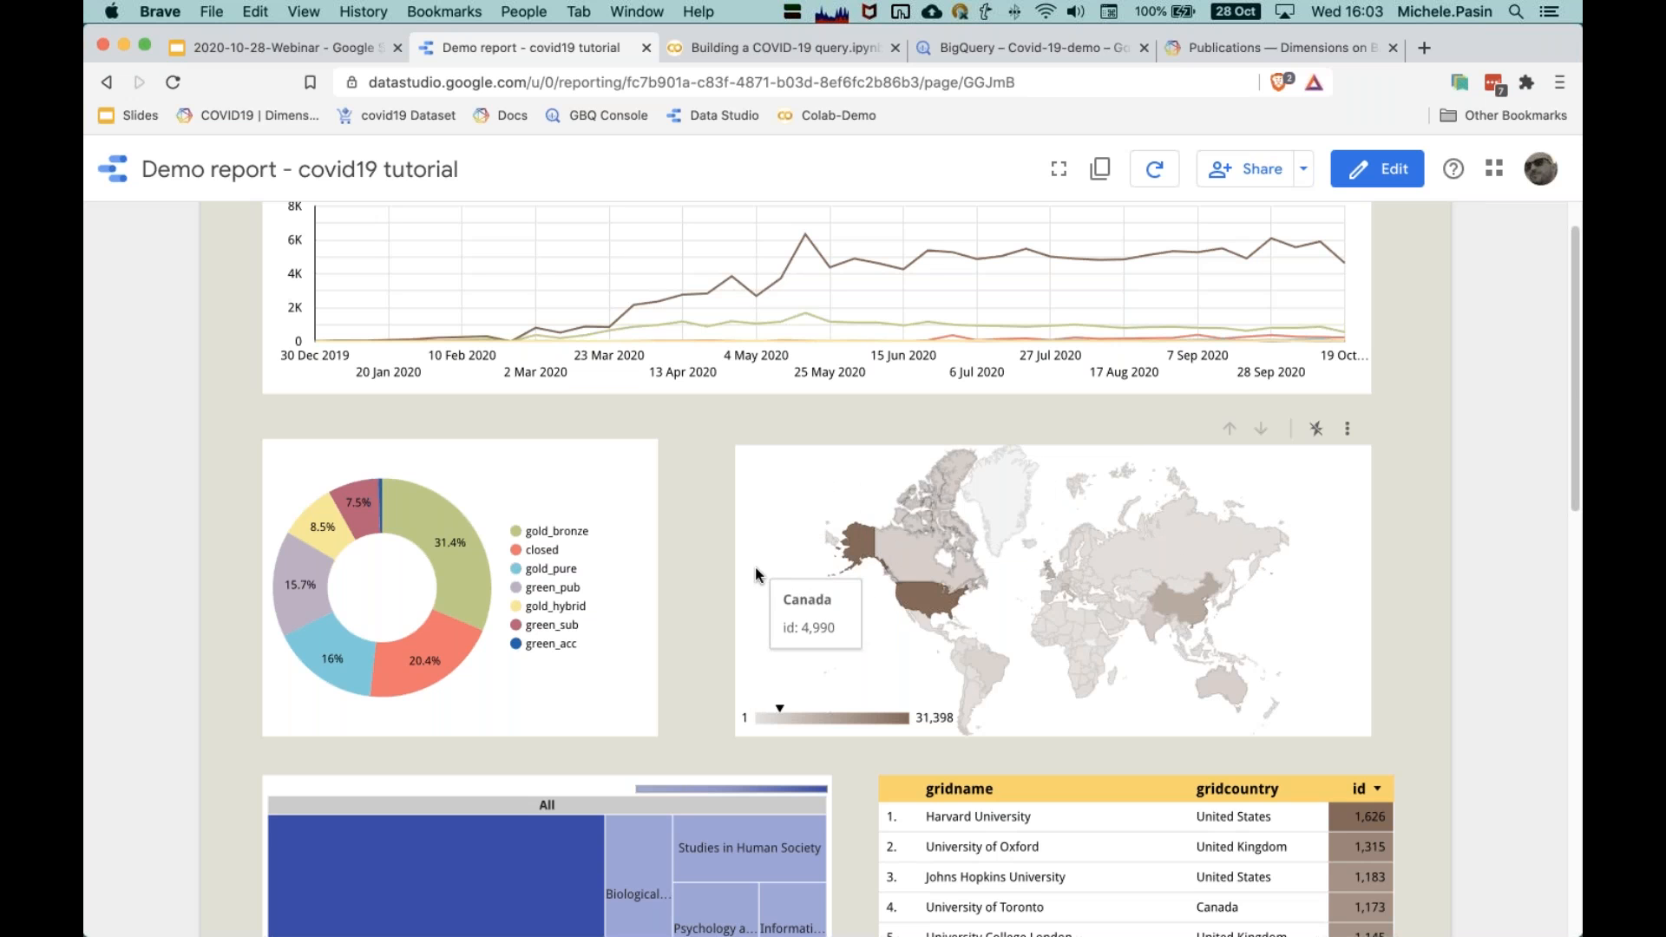
scroll(685, 521, "up", 3)
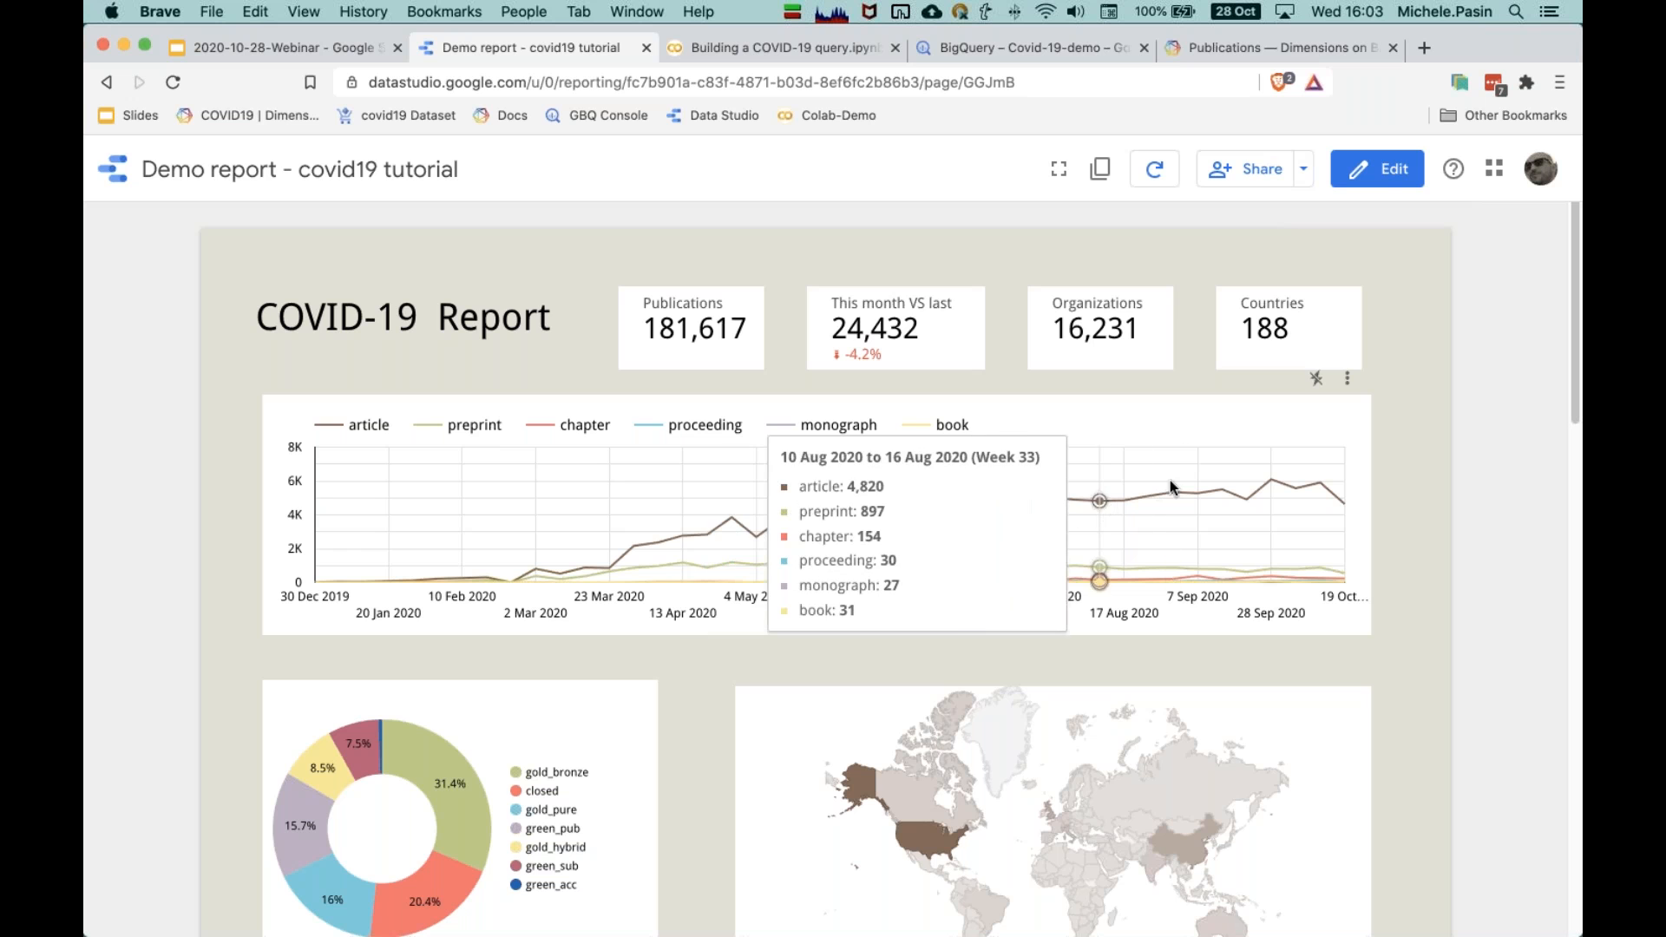
Step: Return the report to edit mode and enable the apply-filter interaction on the time series chart
left_click(1389, 185)
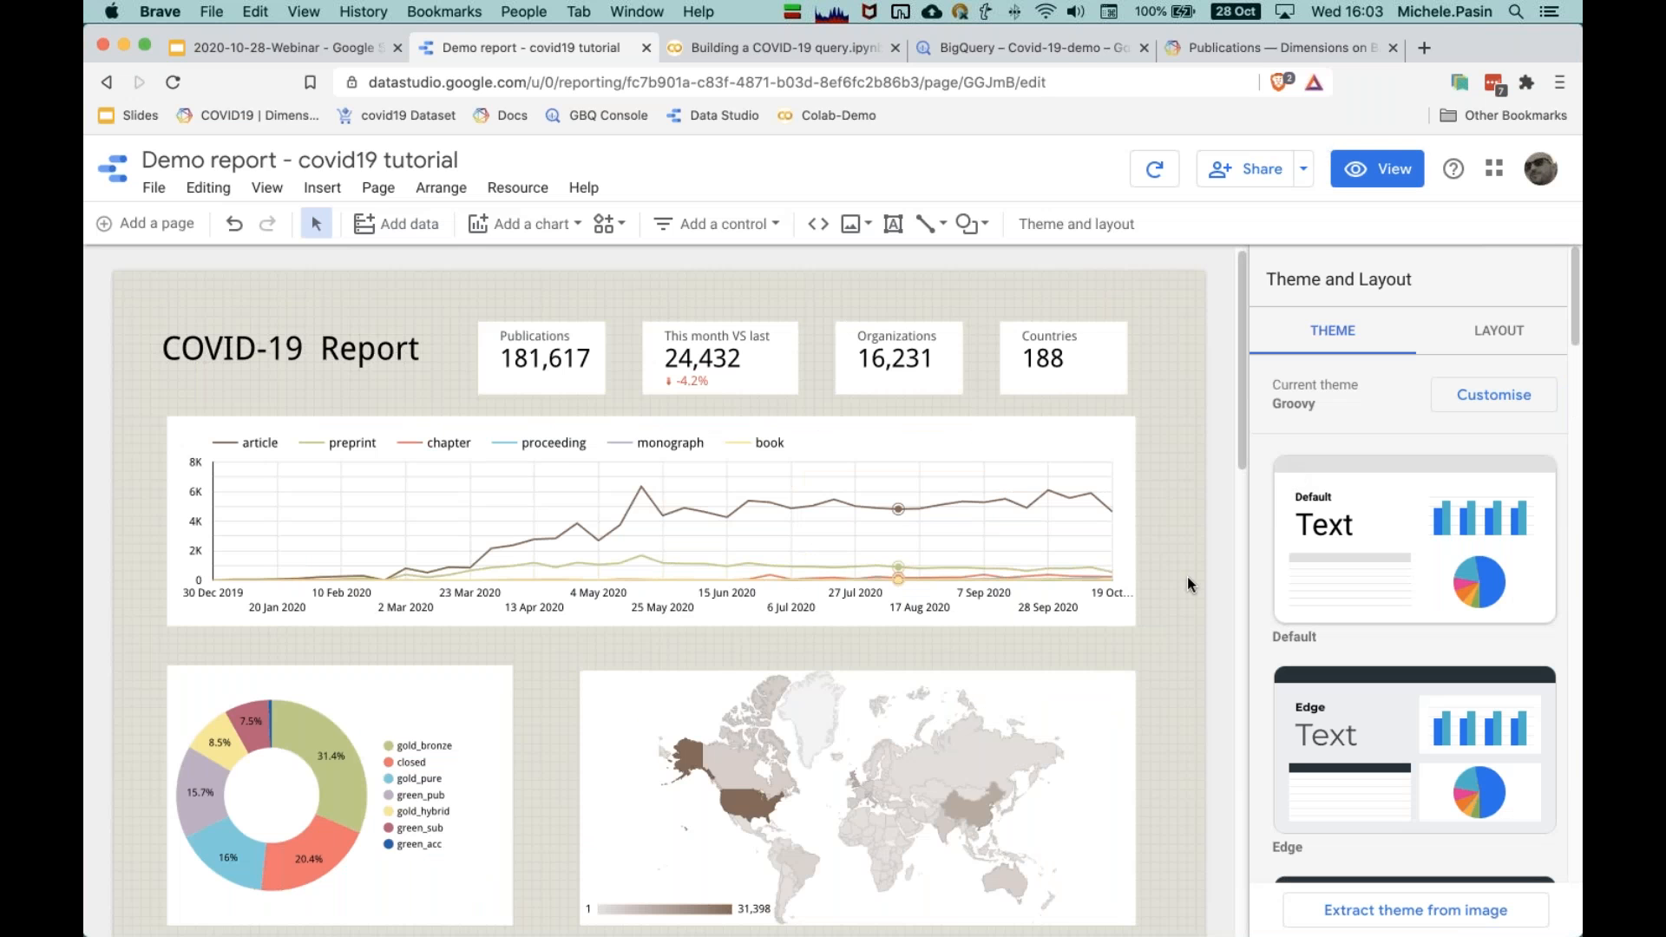
left_click(1103, 459)
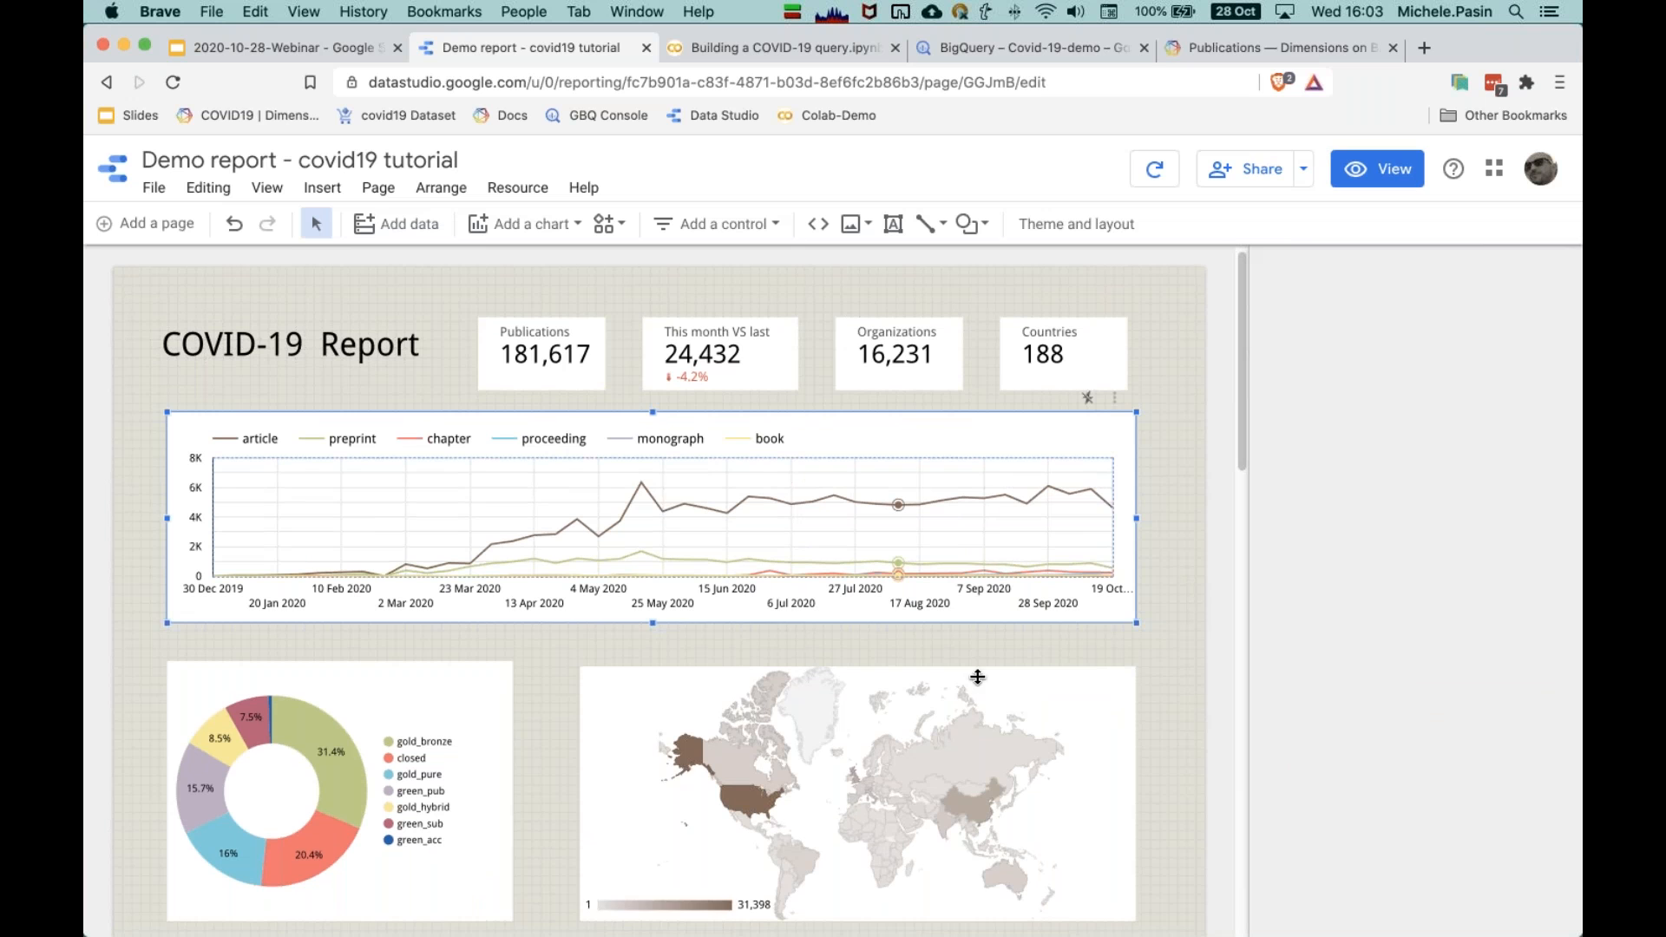
scroll(1320, 602, "down", 8)
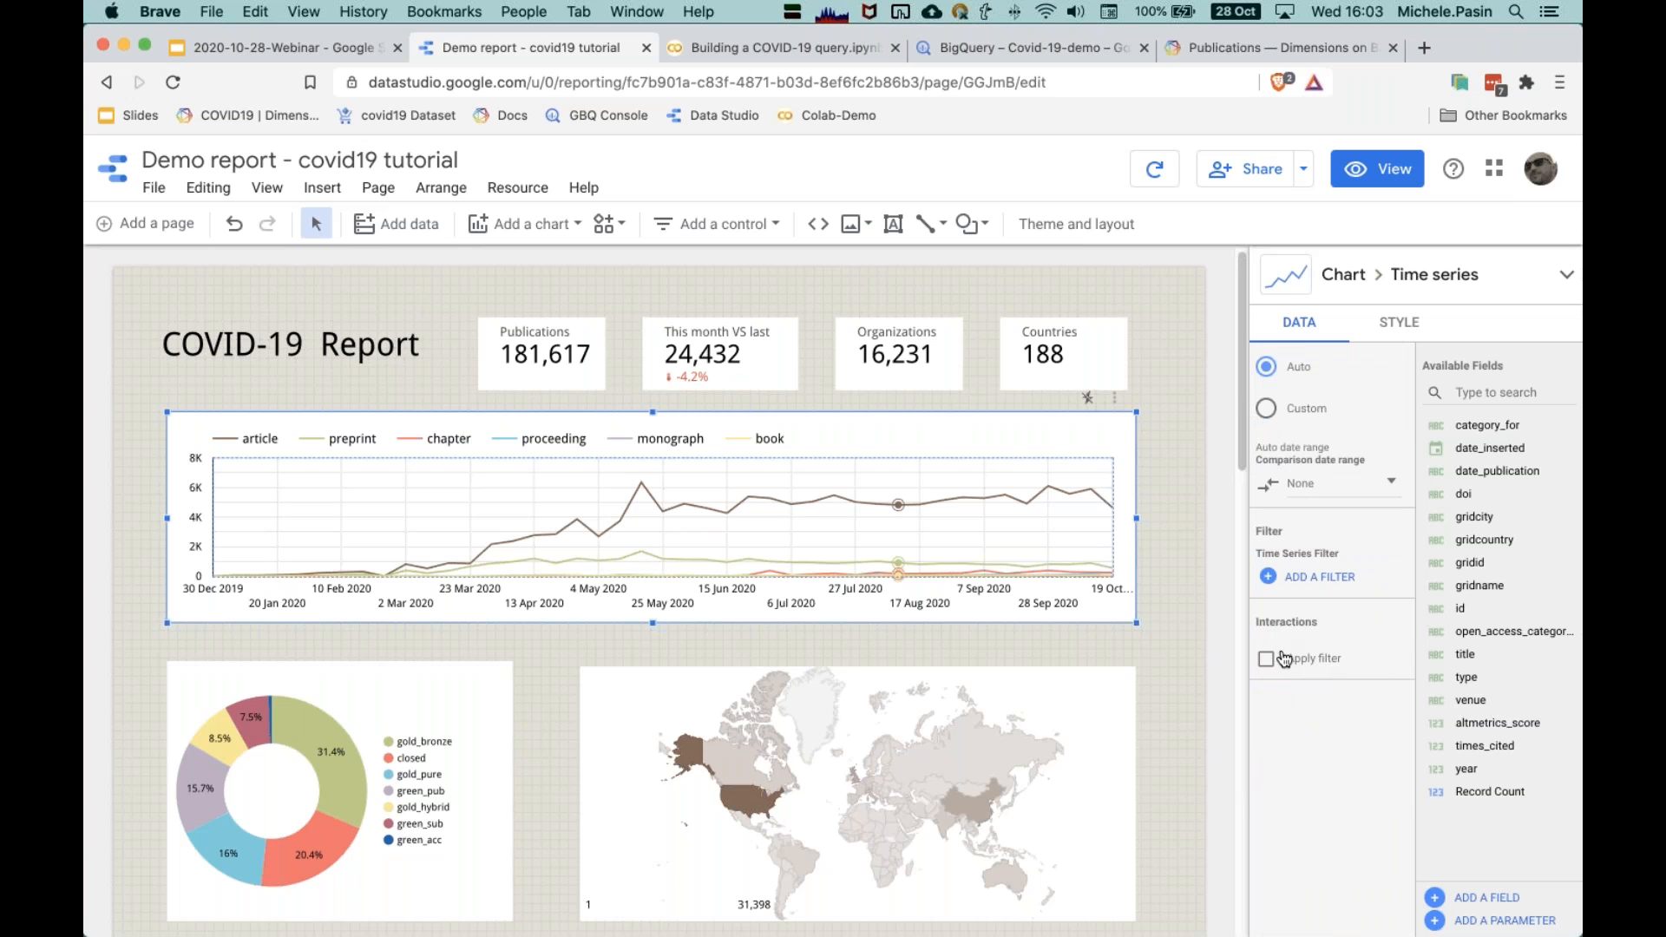
left_click(1267, 661)
Step: Check the data settings of the scorecards above the time series for interaction options
left_click(575, 370)
left_click(1066, 371, "shift")
left_click(723, 356)
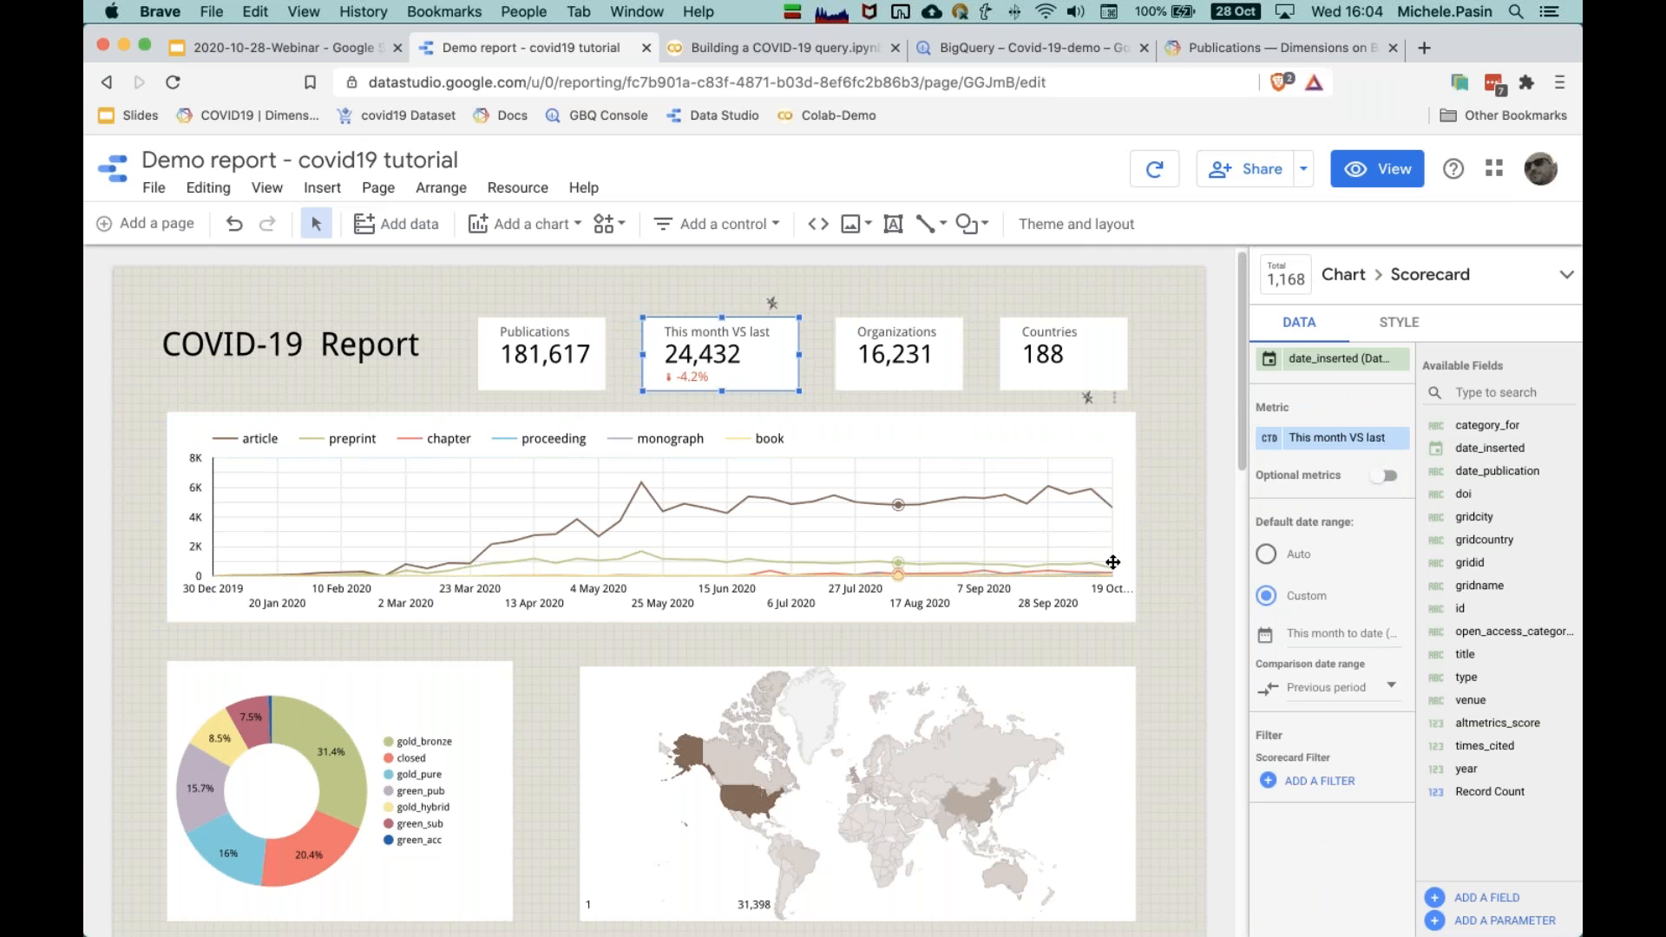
left_click(772, 303)
Step: Enable the apply-filter interaction on the geo chart and on the open-access doughnut chart
scroll(1076, 669, "down", 2)
left_click(1076, 669)
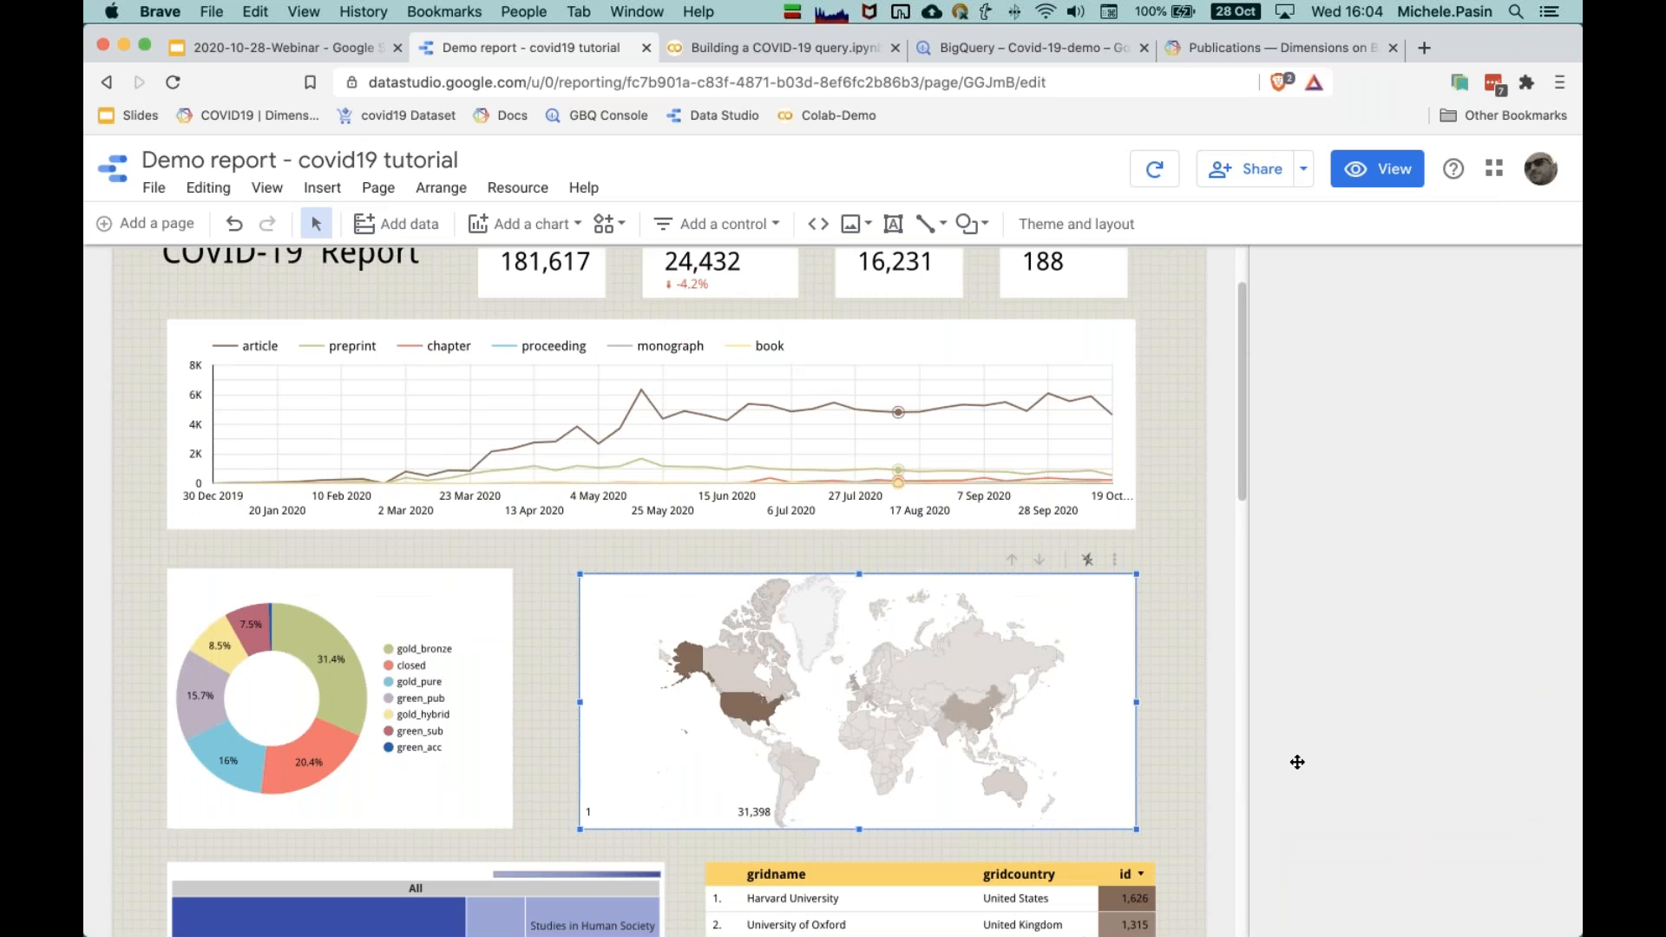
scroll(1323, 786, "down", 10)
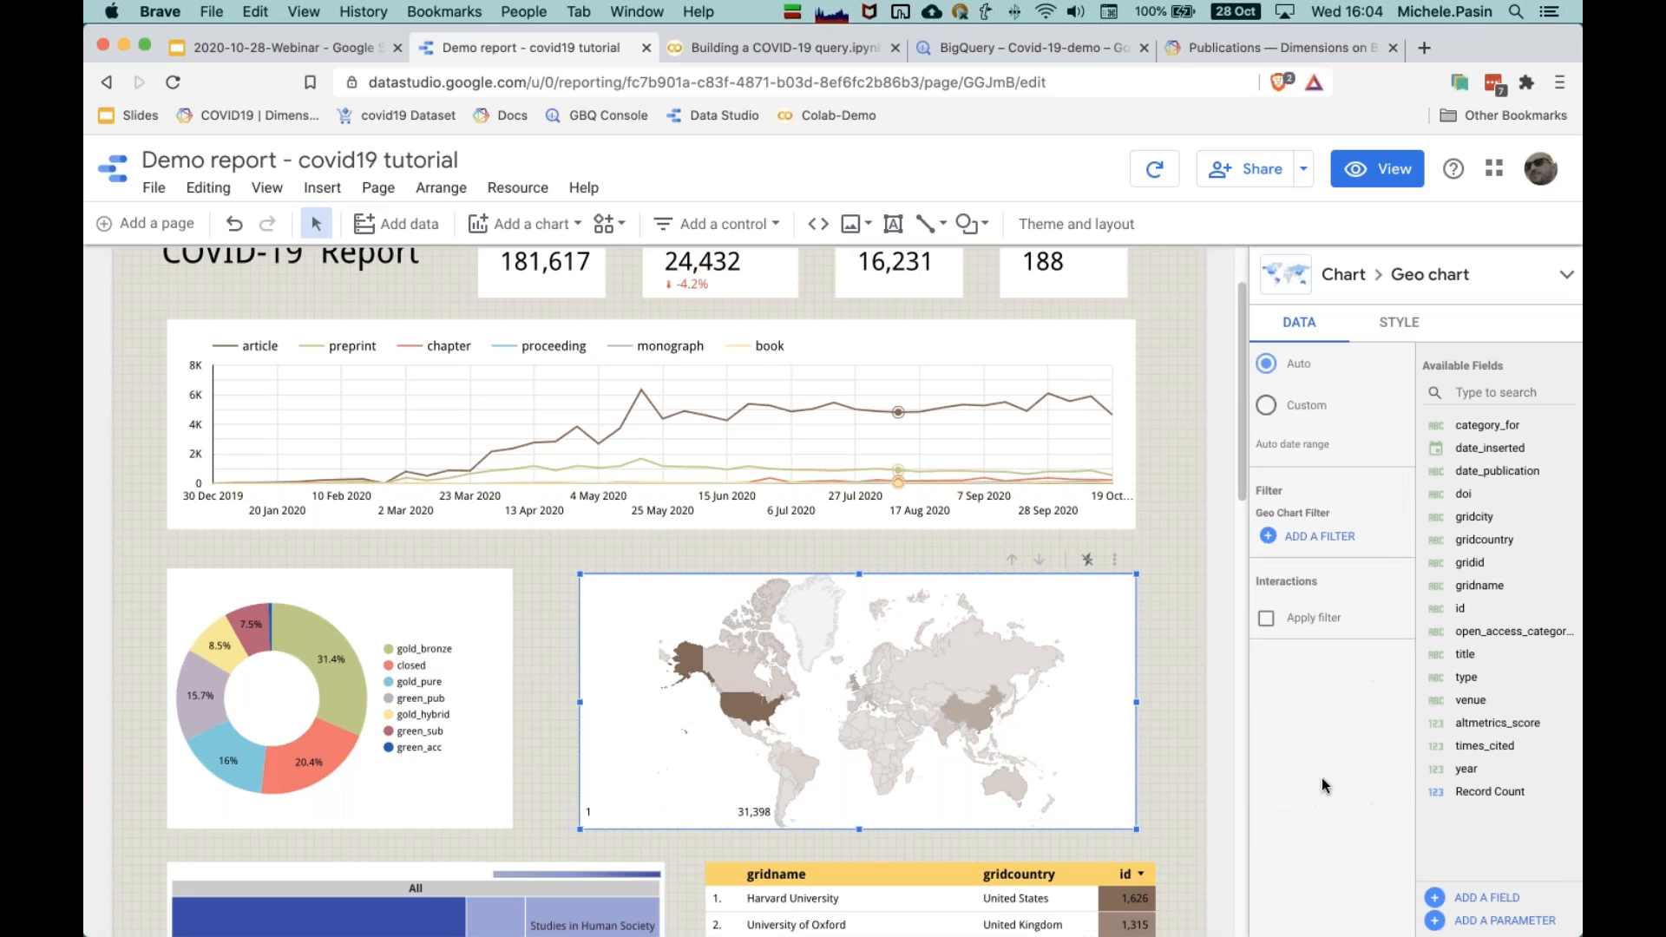
left_click(1267, 619)
left_click(477, 672)
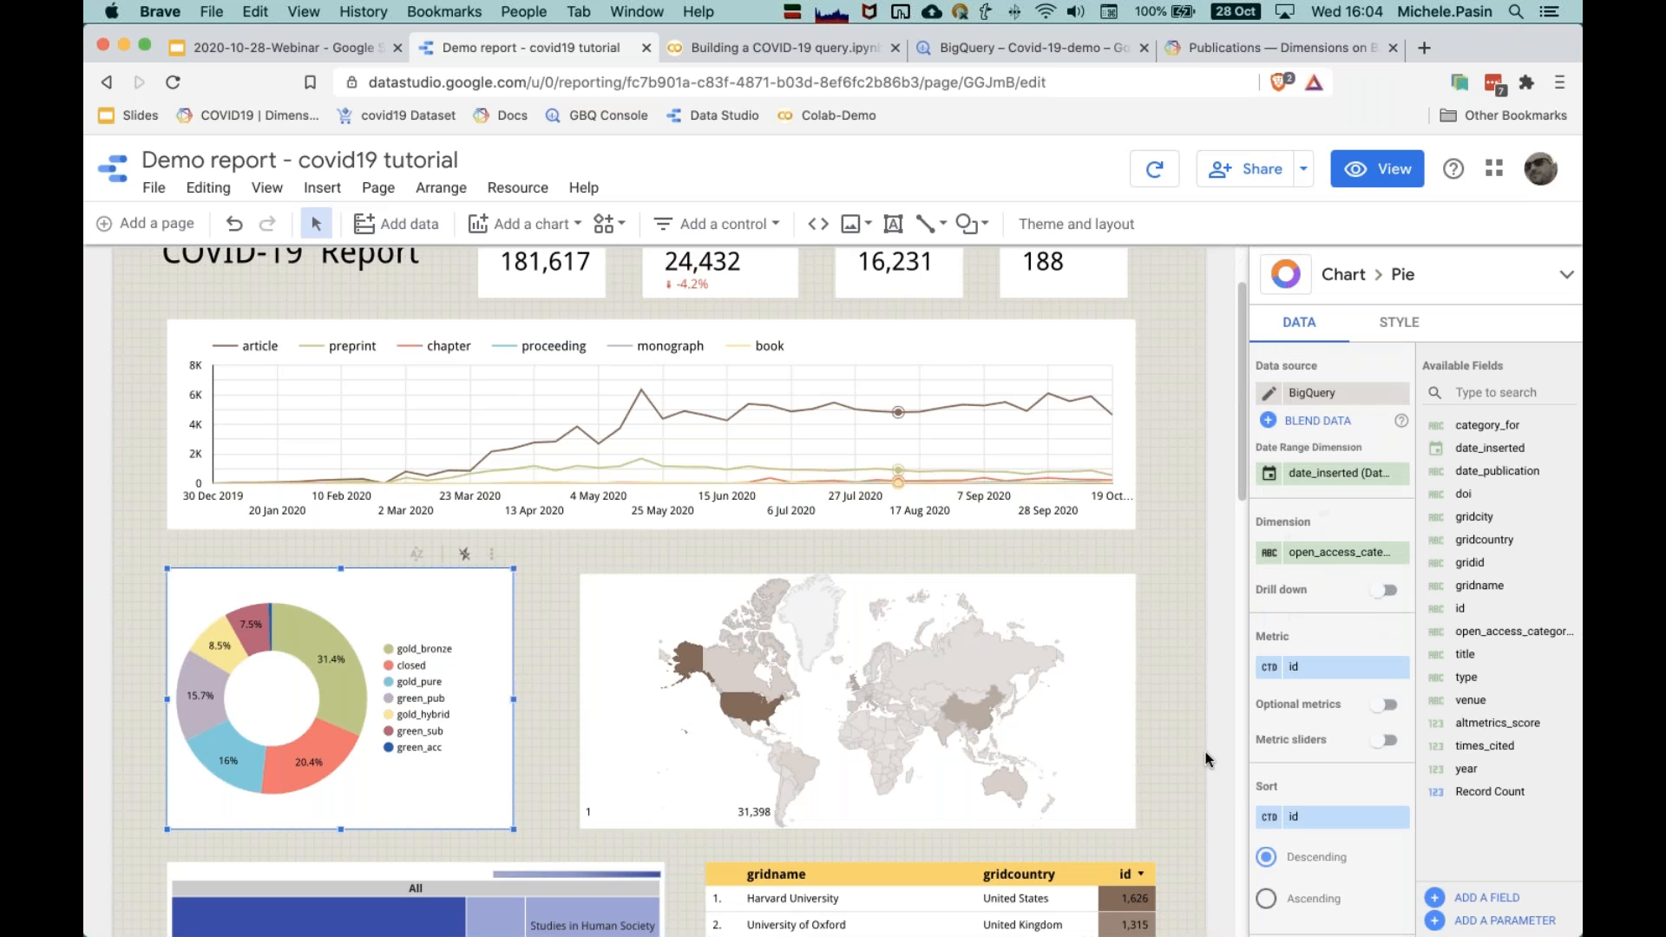
scroll(1294, 706, "down", 10)
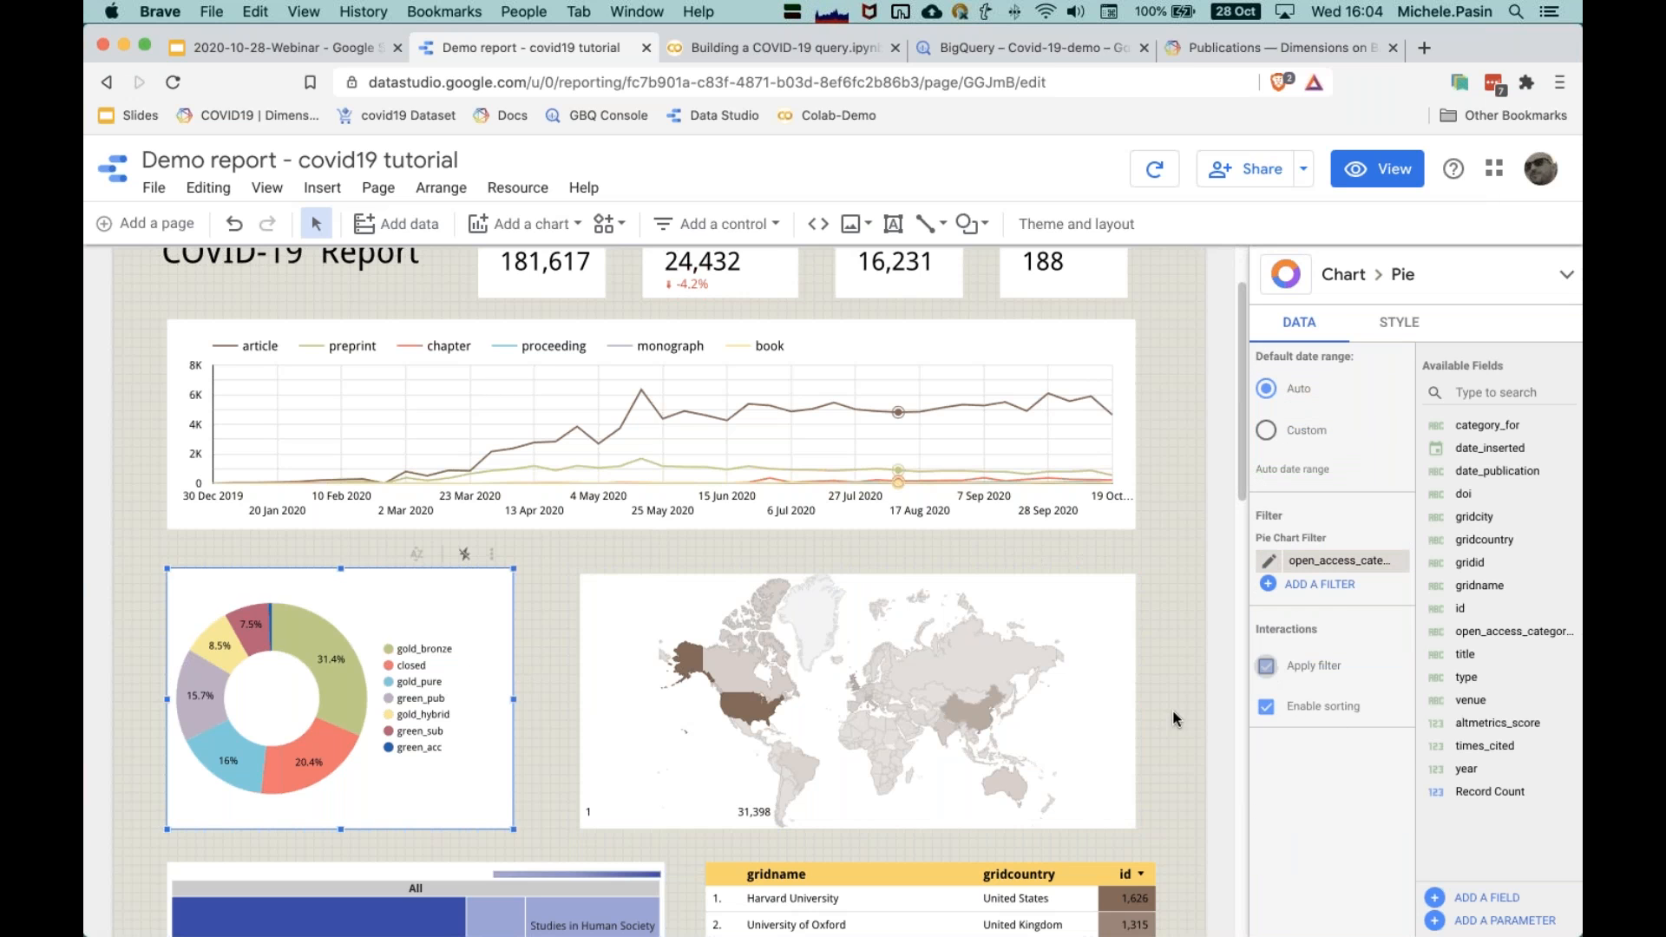
Step: Enable the apply-filter interaction on the organisations table and on the research-category treemap
scroll(1144, 719, "down", 5)
left_click(1106, 687)
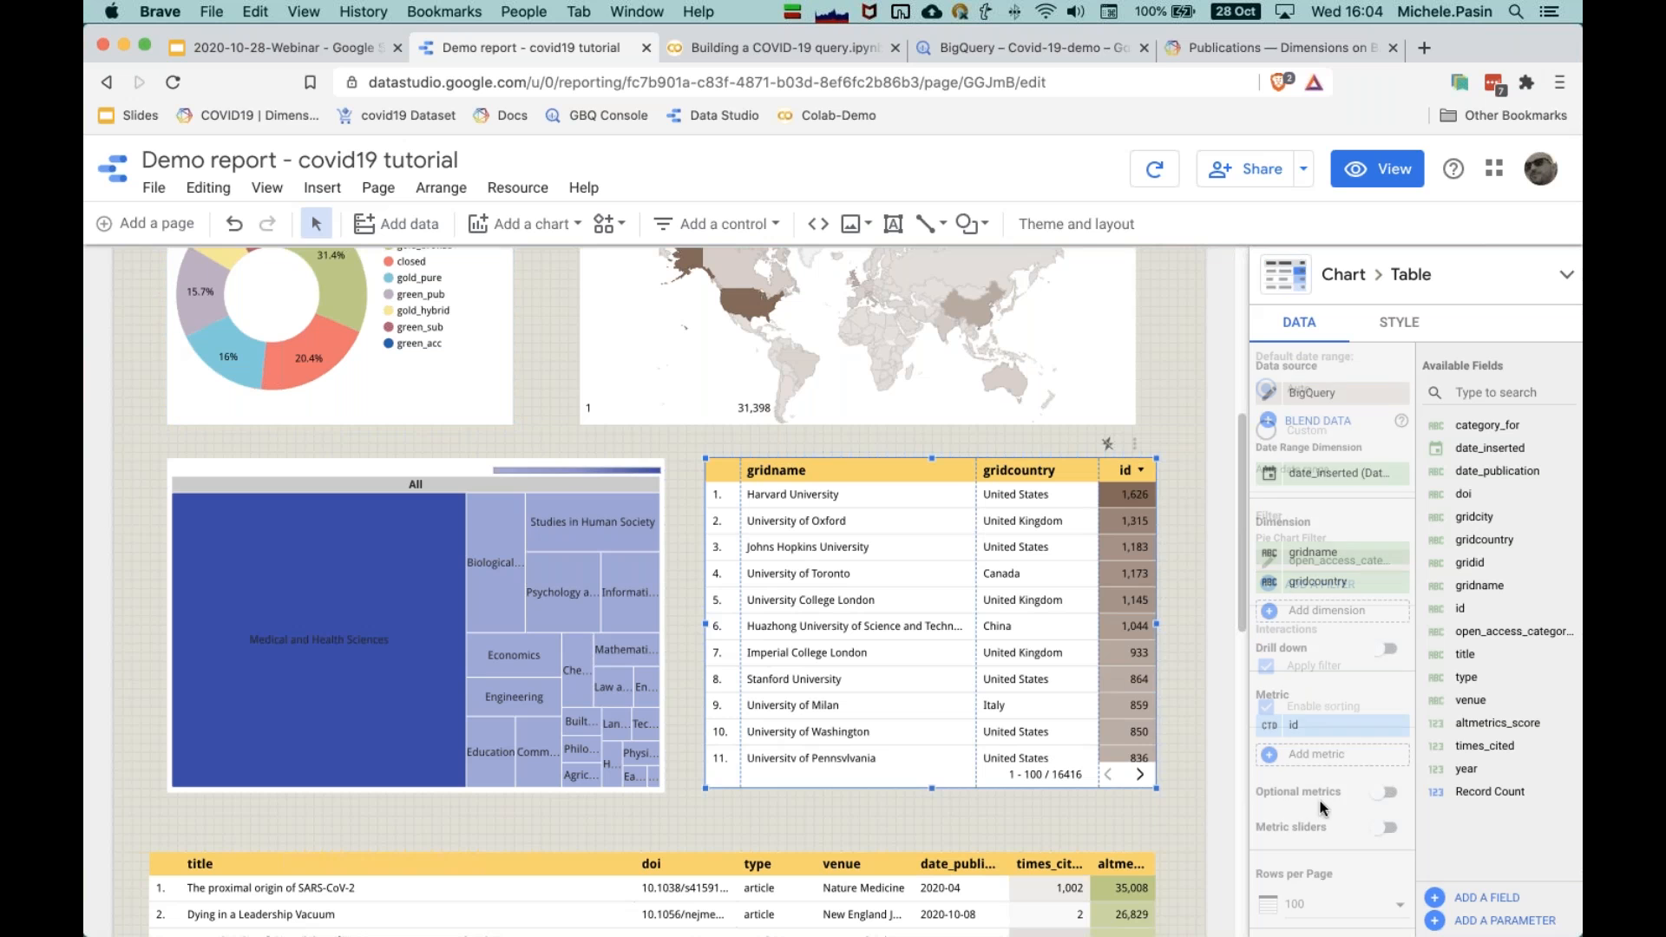
scroll(1333, 781, "down", 1)
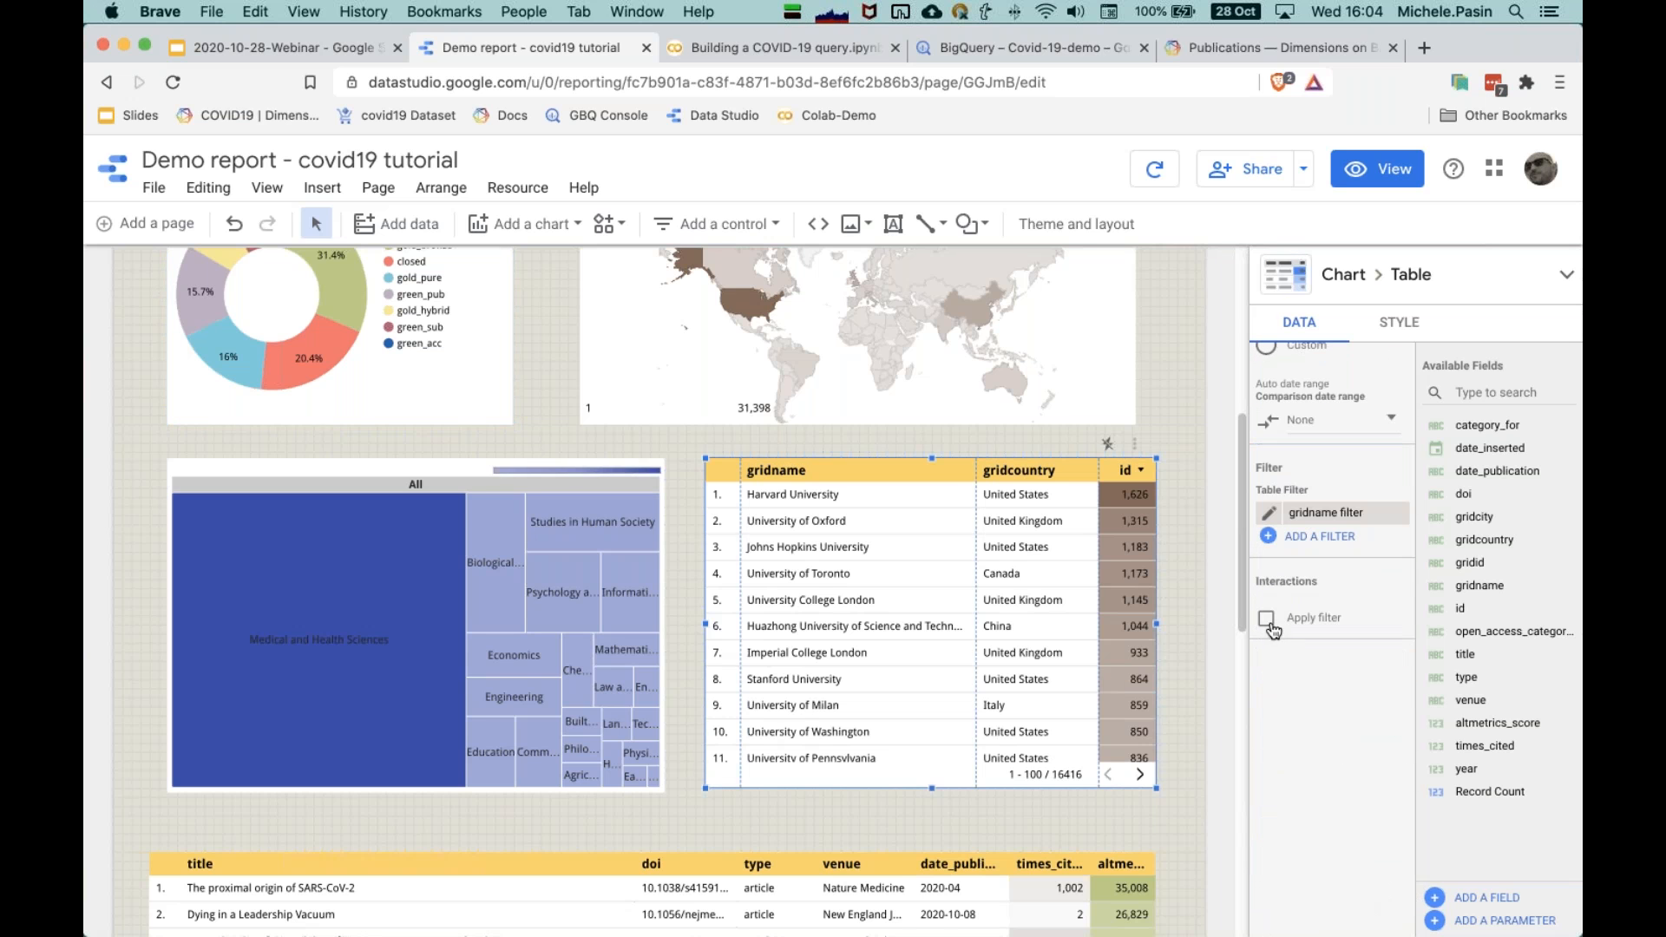
left_click(655, 763)
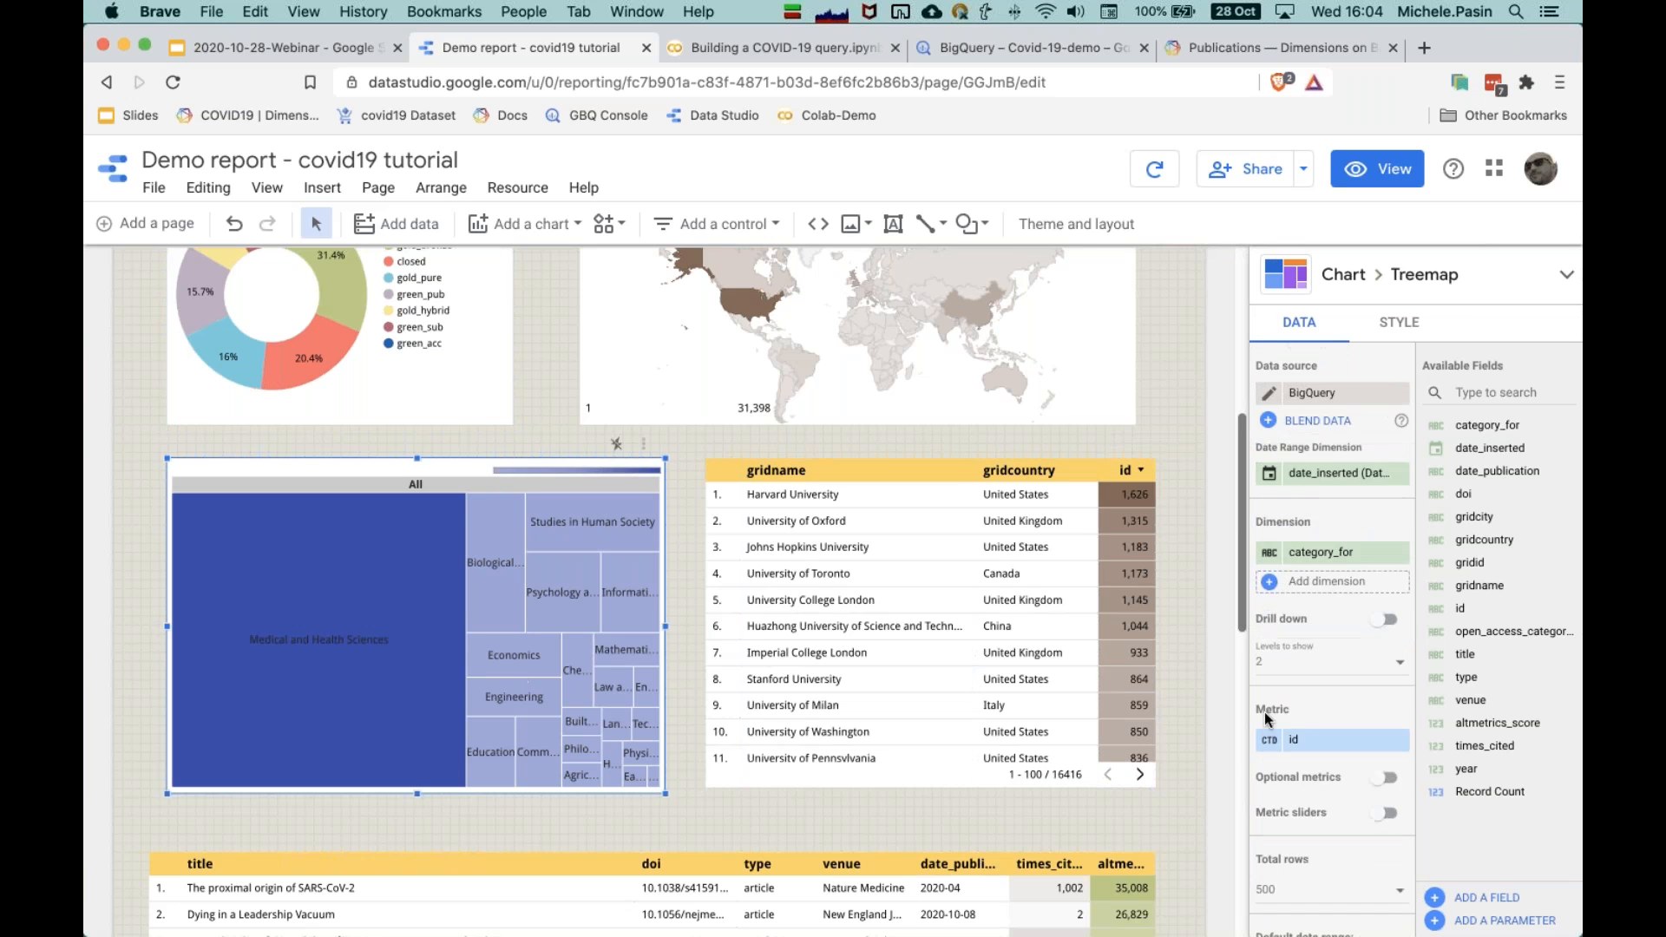
scroll(1297, 831, "down", 7)
left_click(1266, 618)
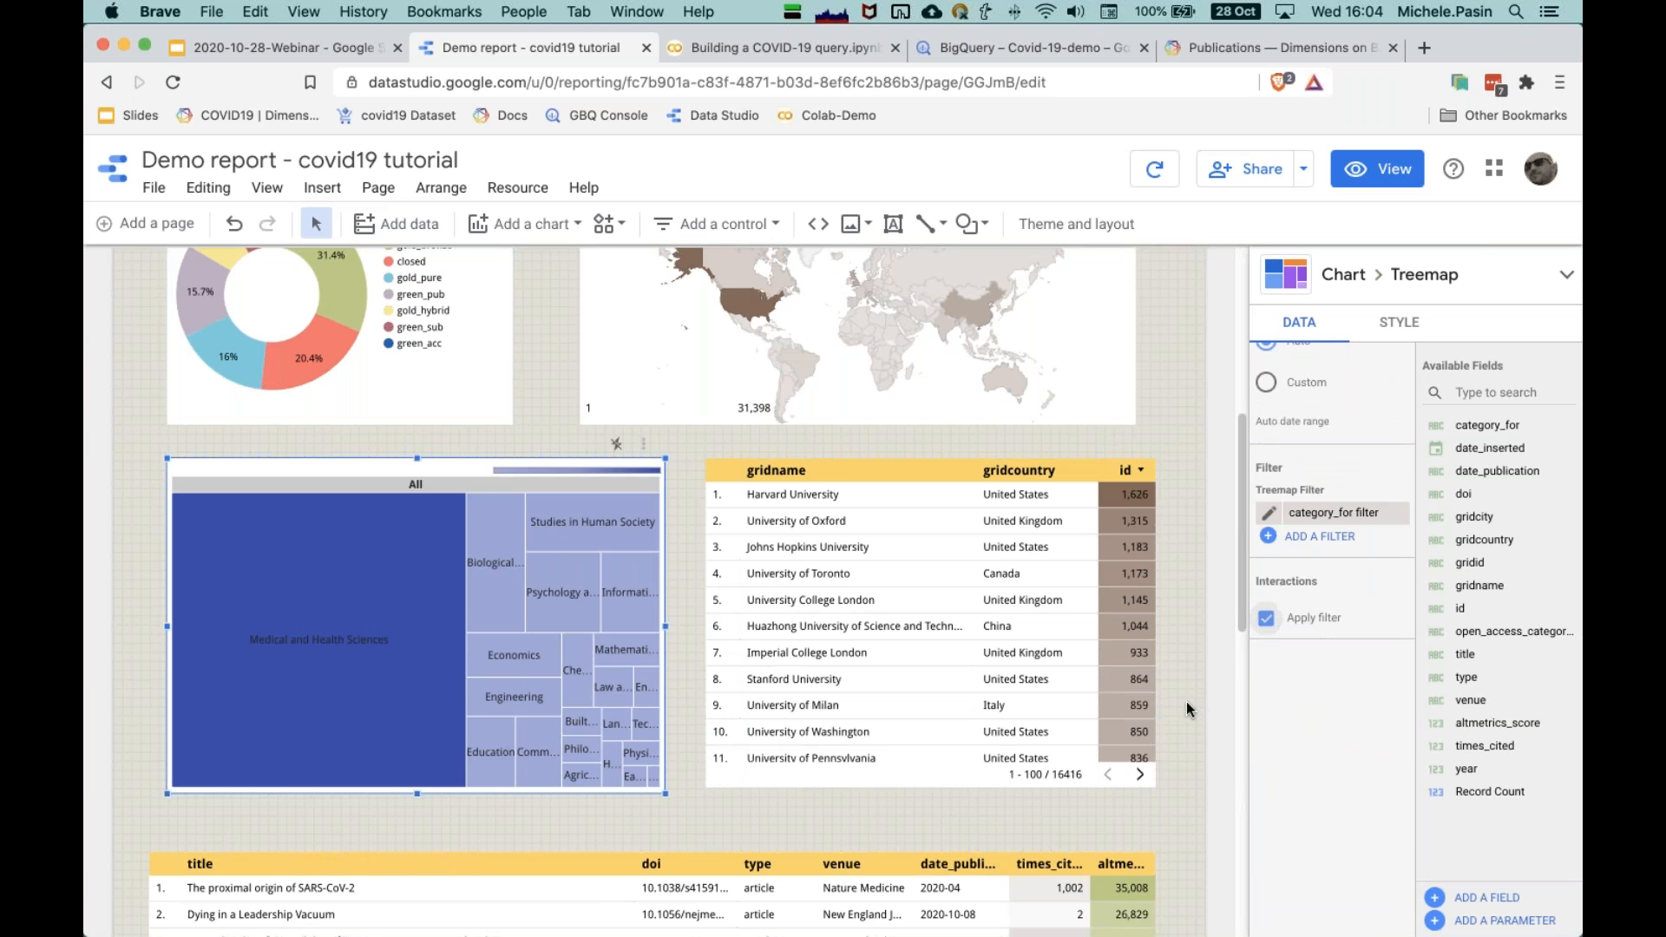
Step: Enable the apply-filter interaction on the publications table and deselect it
scroll(1175, 710, "down", 5)
left_click(1102, 650)
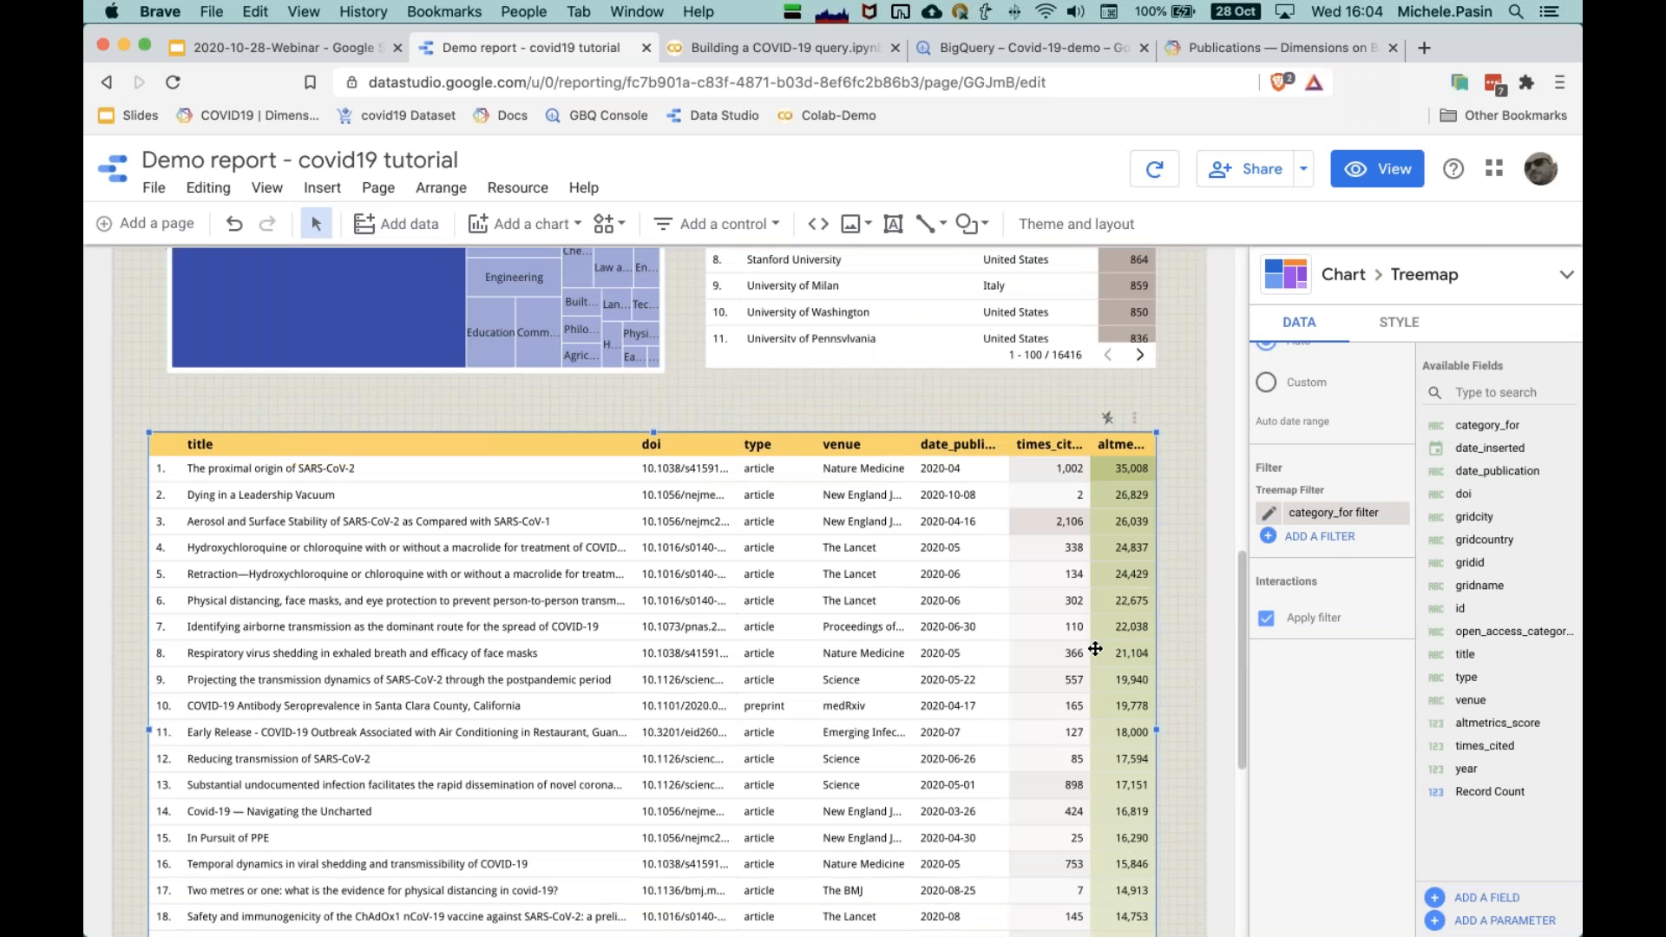
left_click(1266, 618)
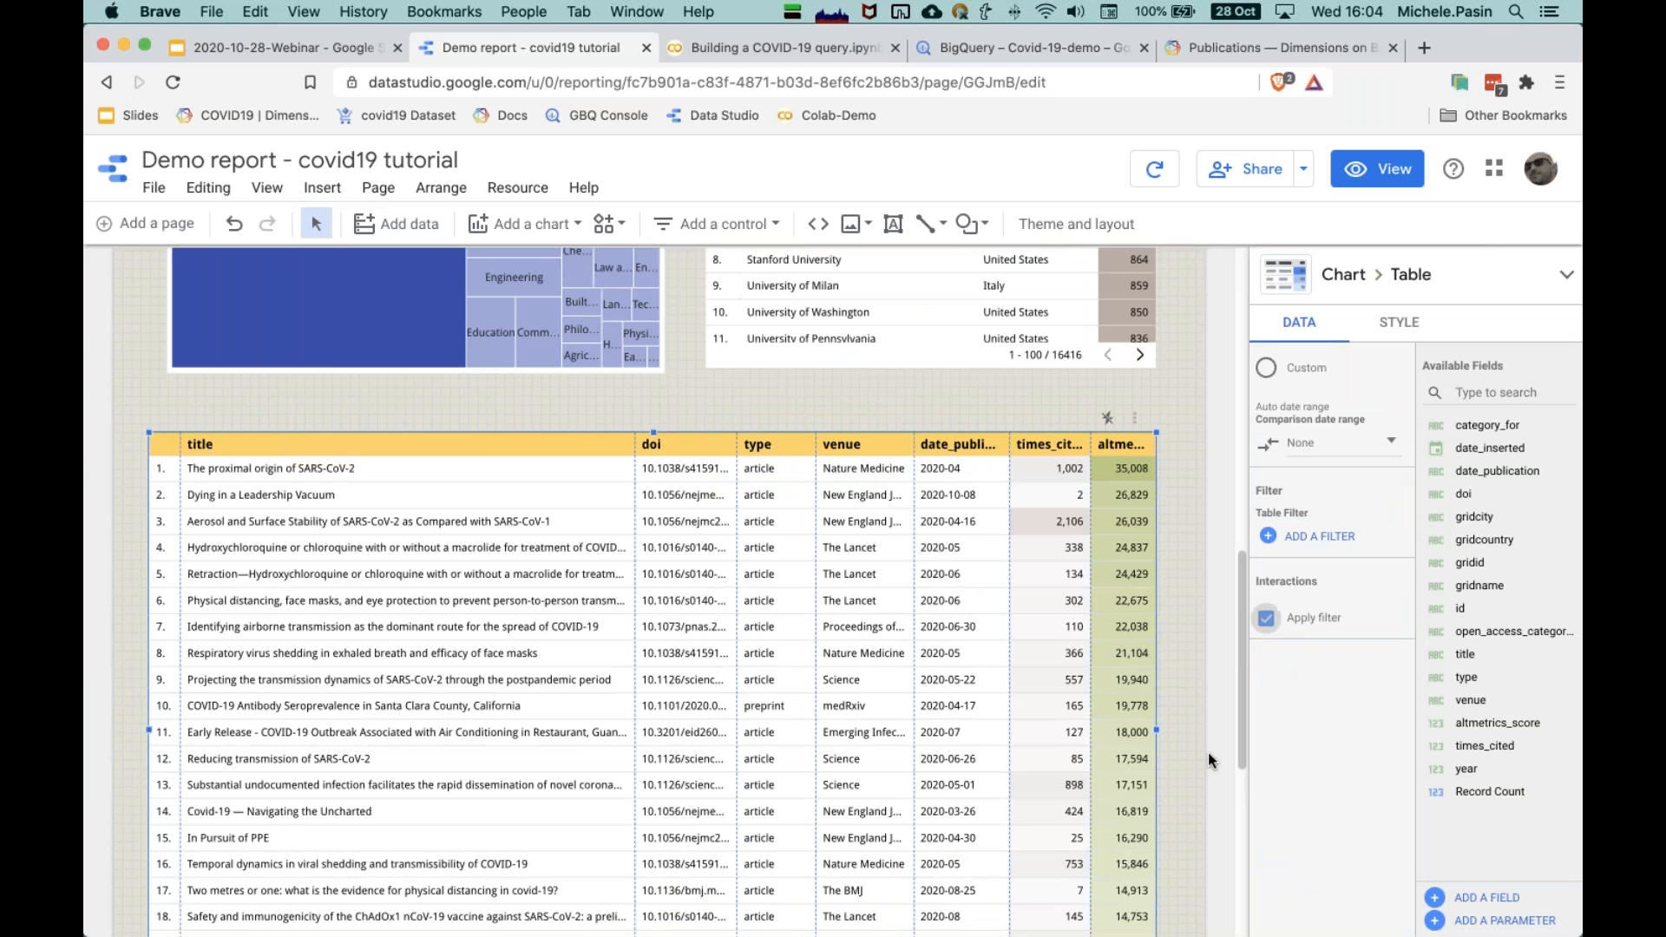
left_click(1180, 663)
Step: Switch the report to view mode and filter it to the United Kingdom through the geo chart
scroll(1180, 663, "up", 7)
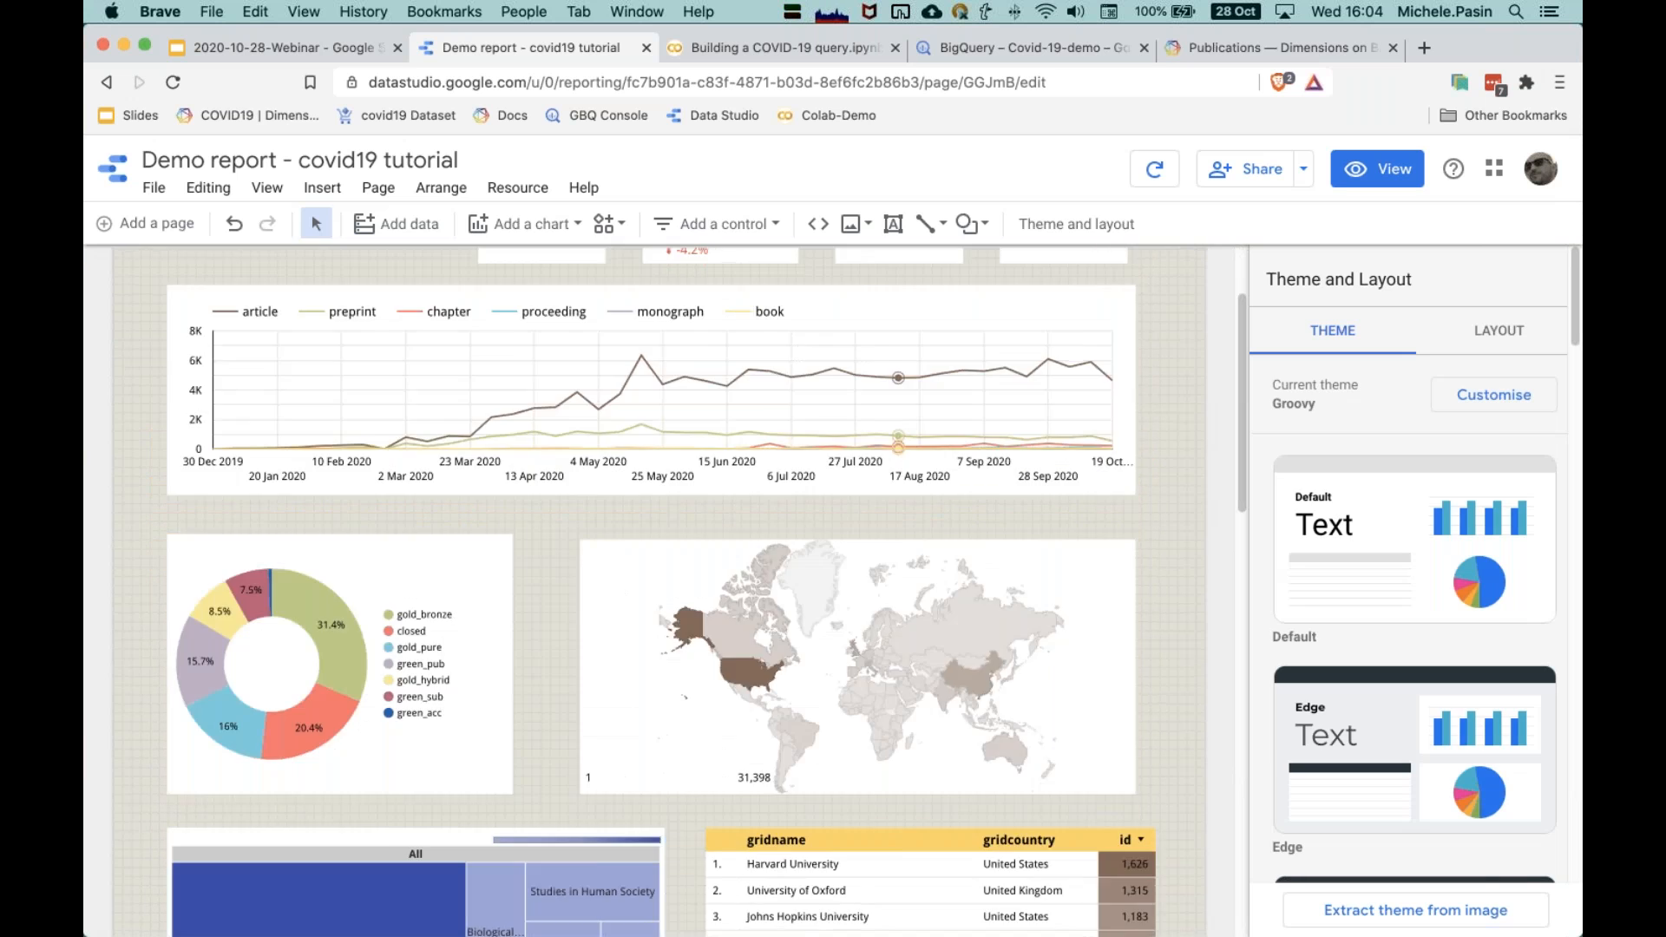
scroll(659, 590, "up", 3)
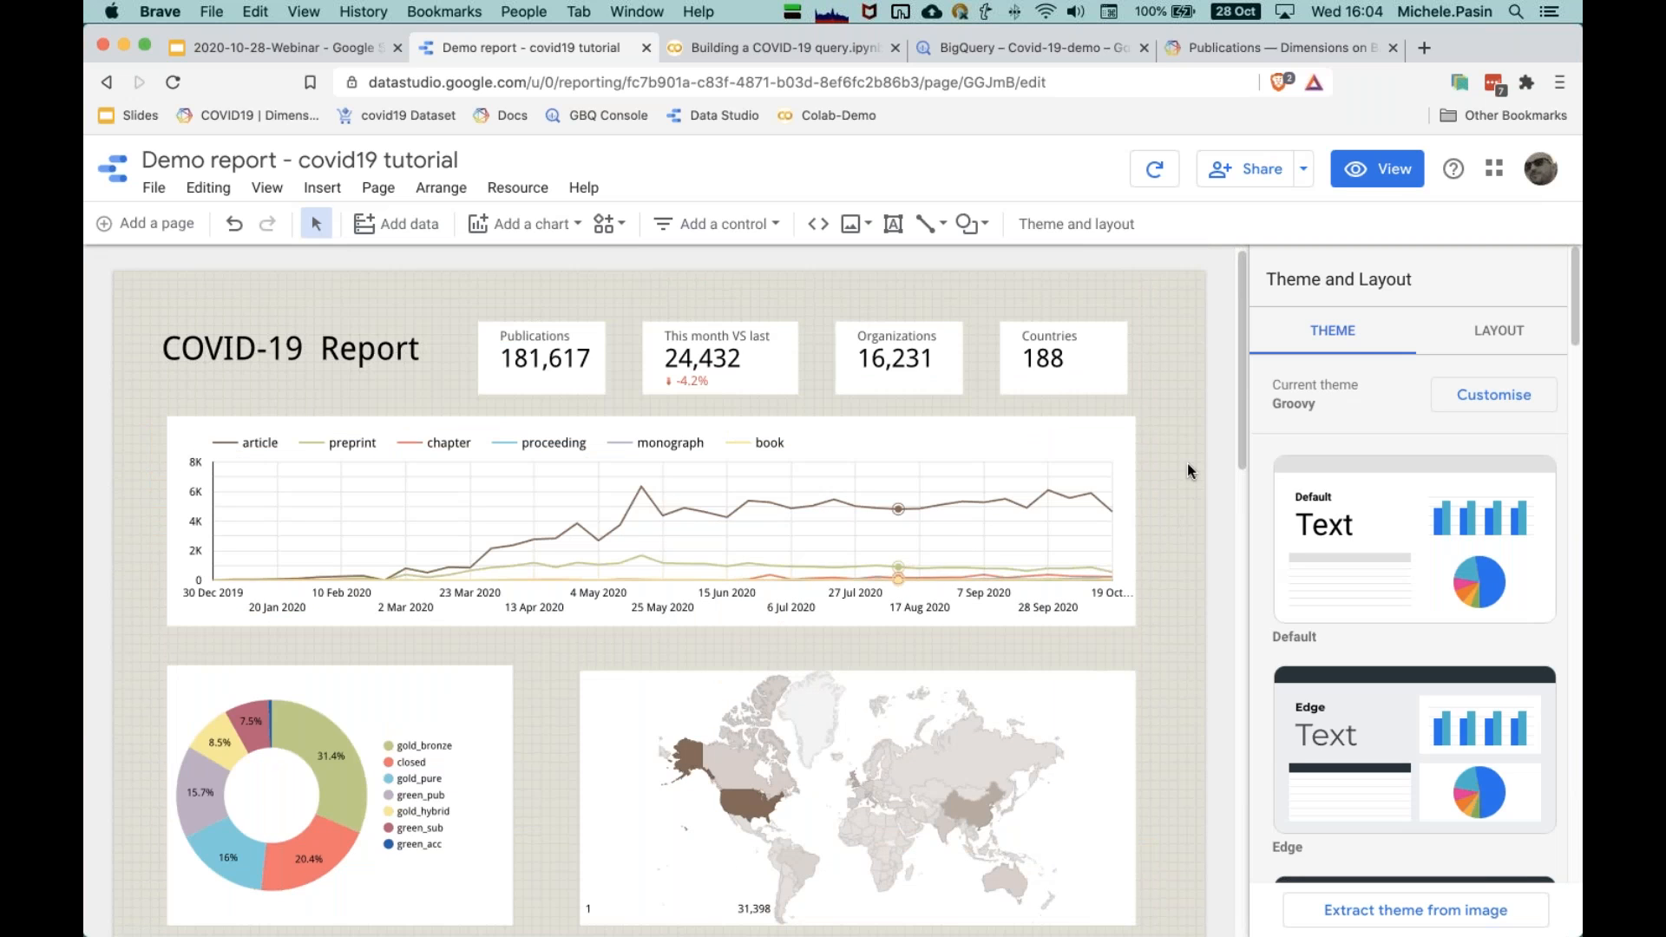
left_click(1388, 169)
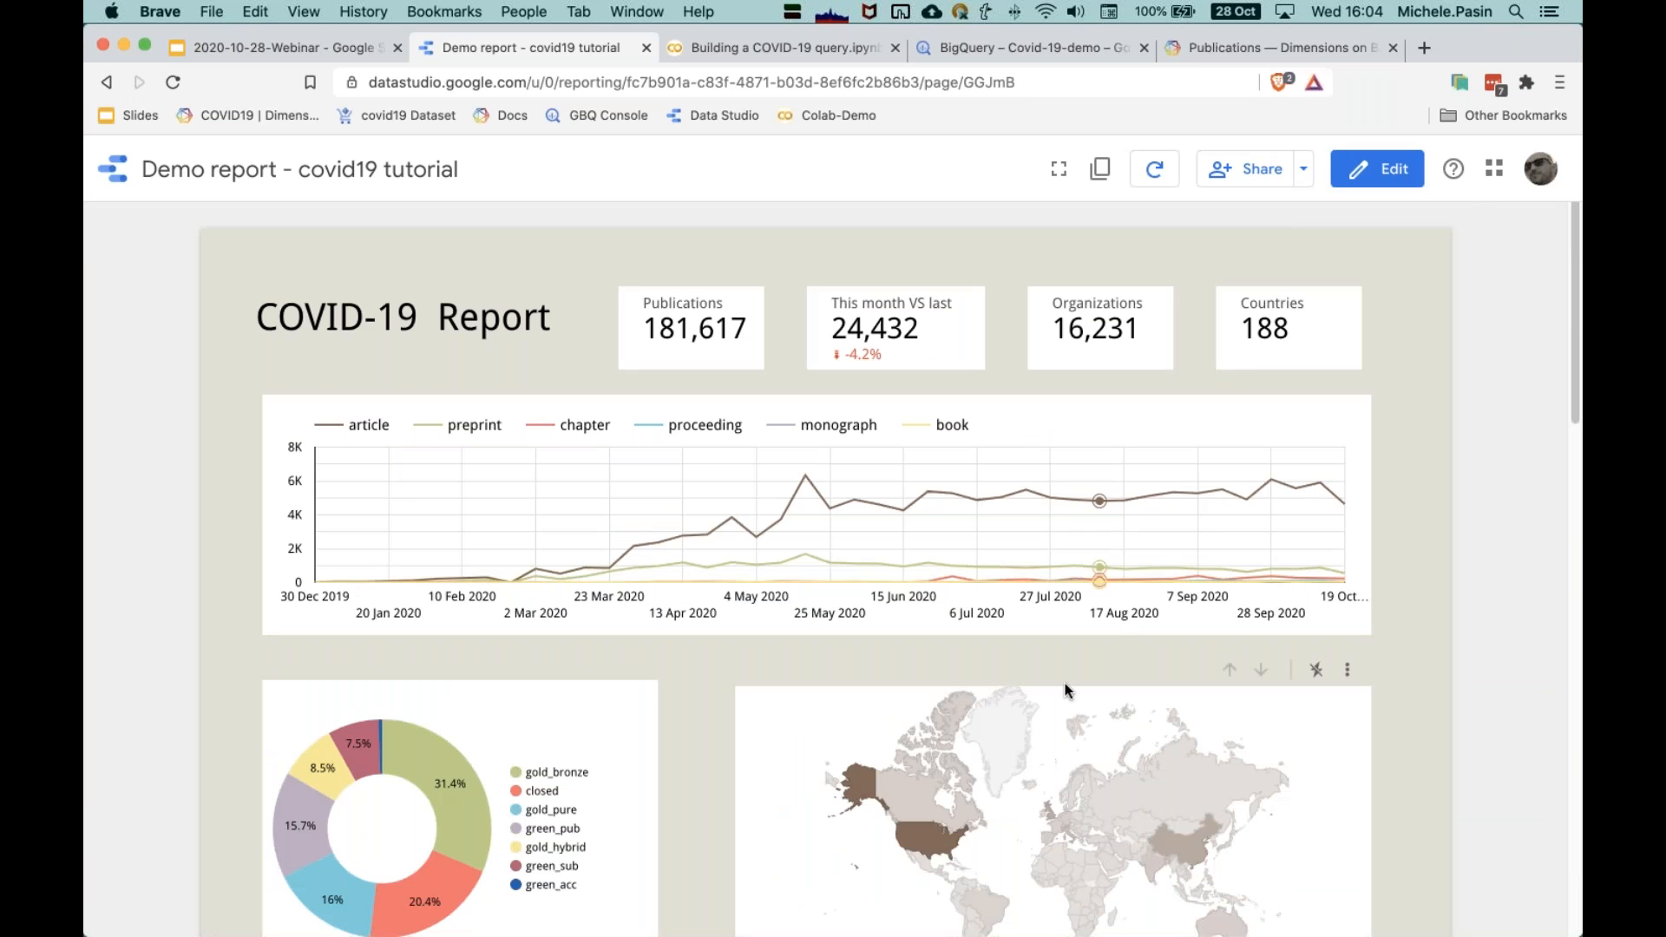
scroll(1111, 737, "down", 5)
scroll(1145, 753, "up", 5)
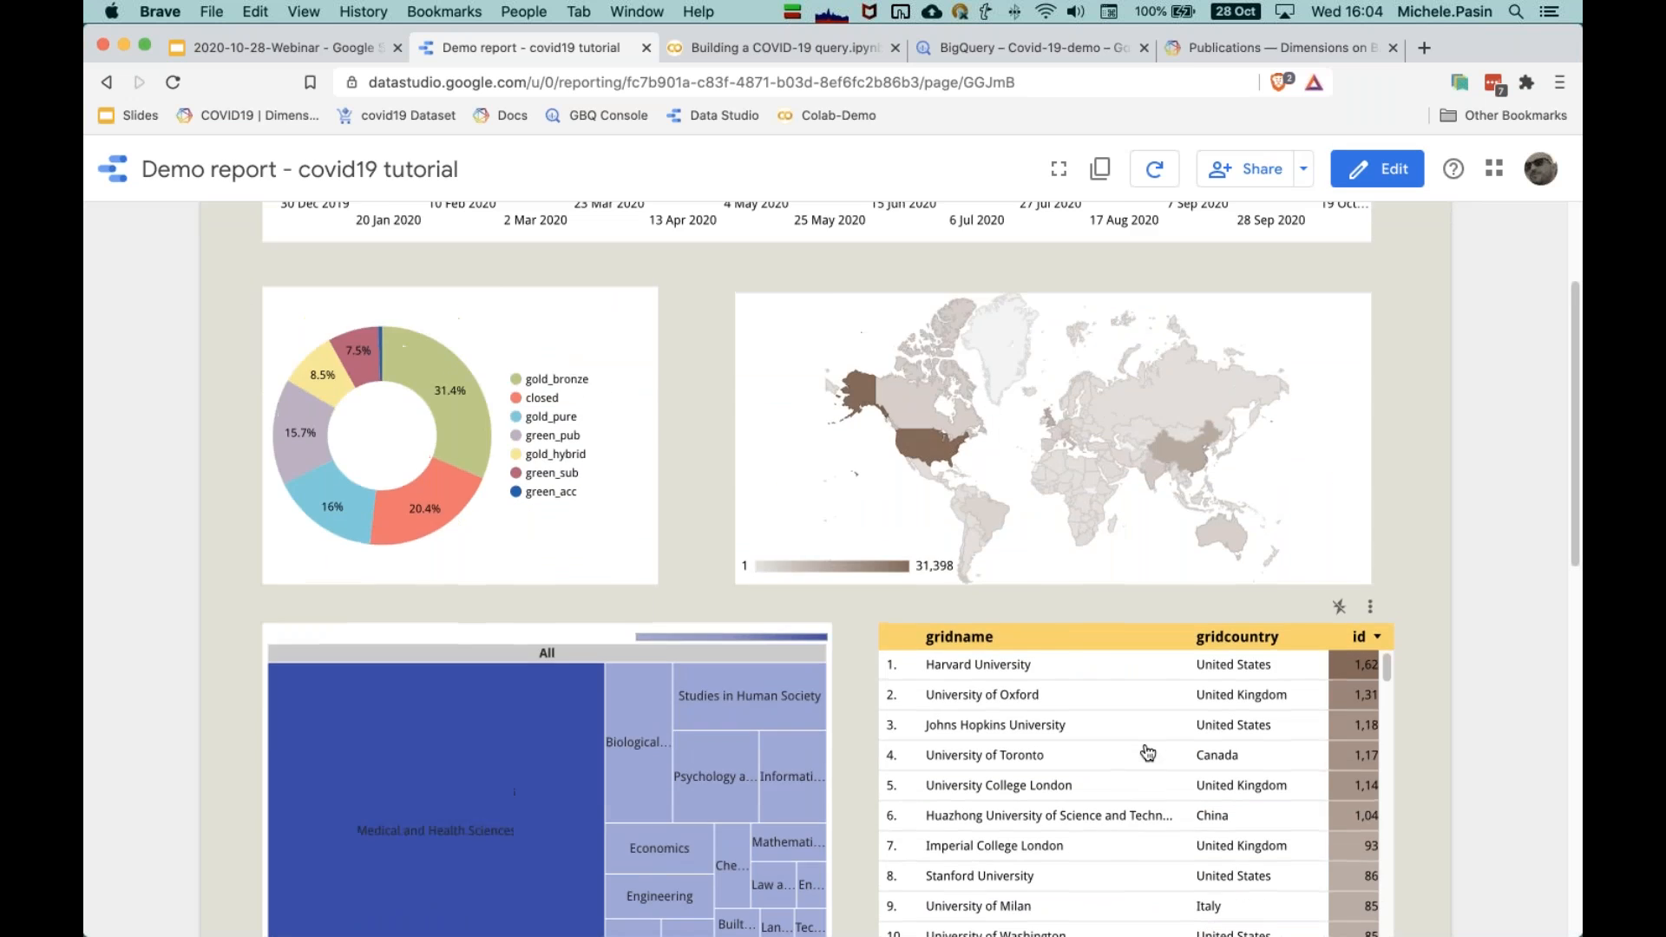
scroll(816, 589, "down", 3)
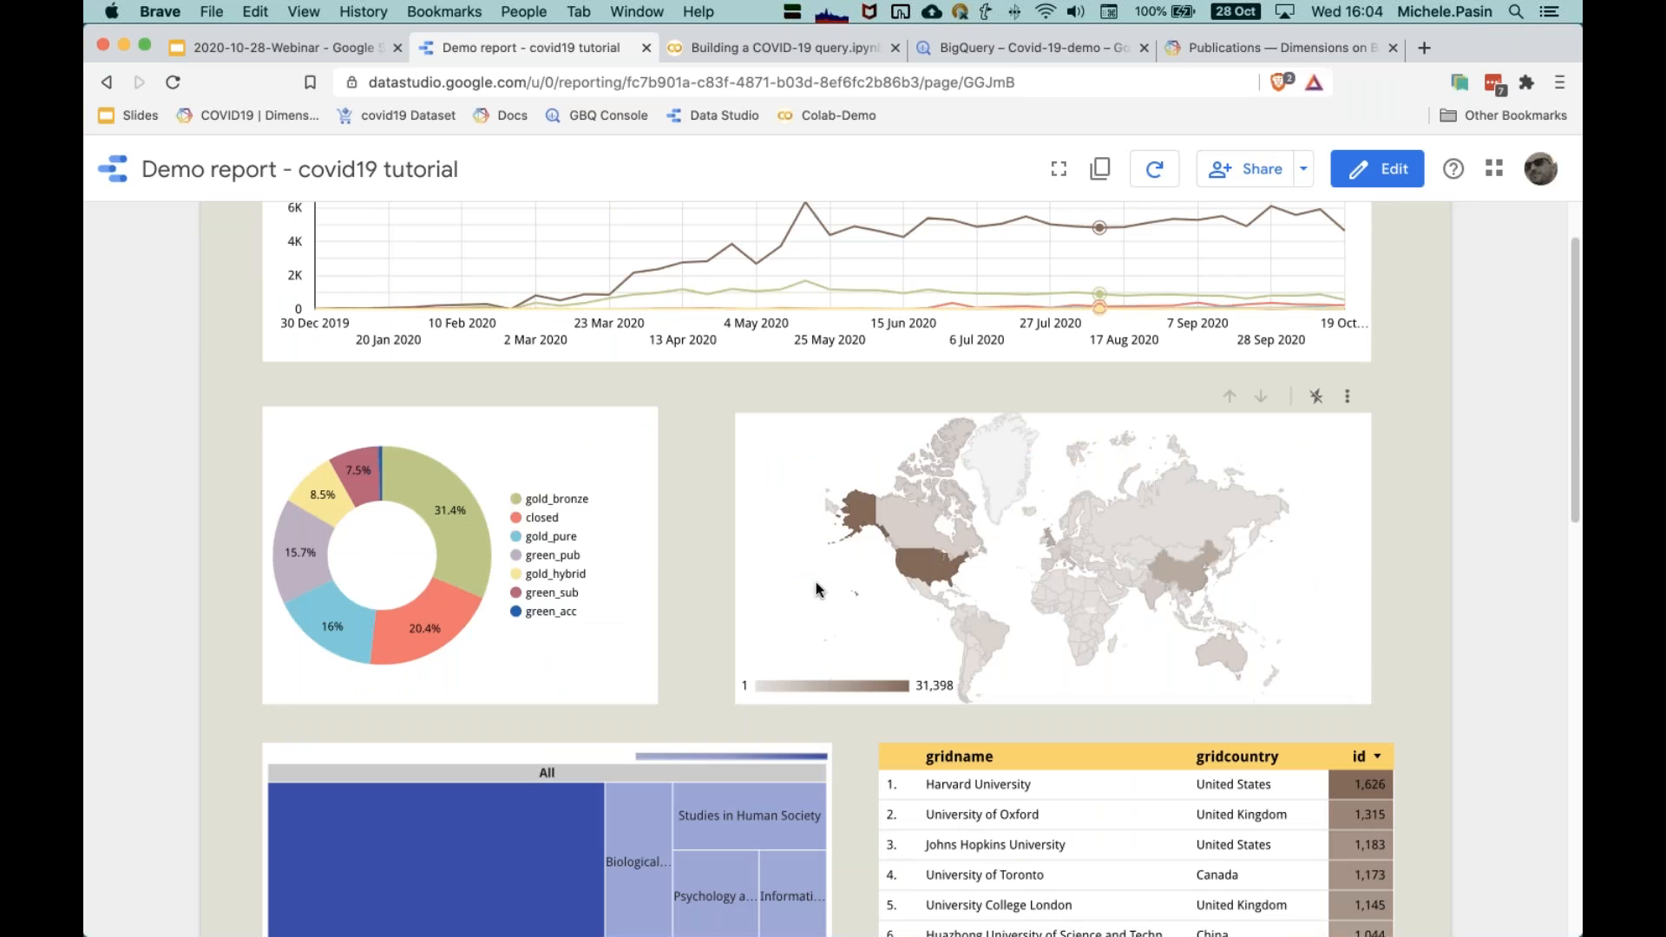
left_click(1050, 542)
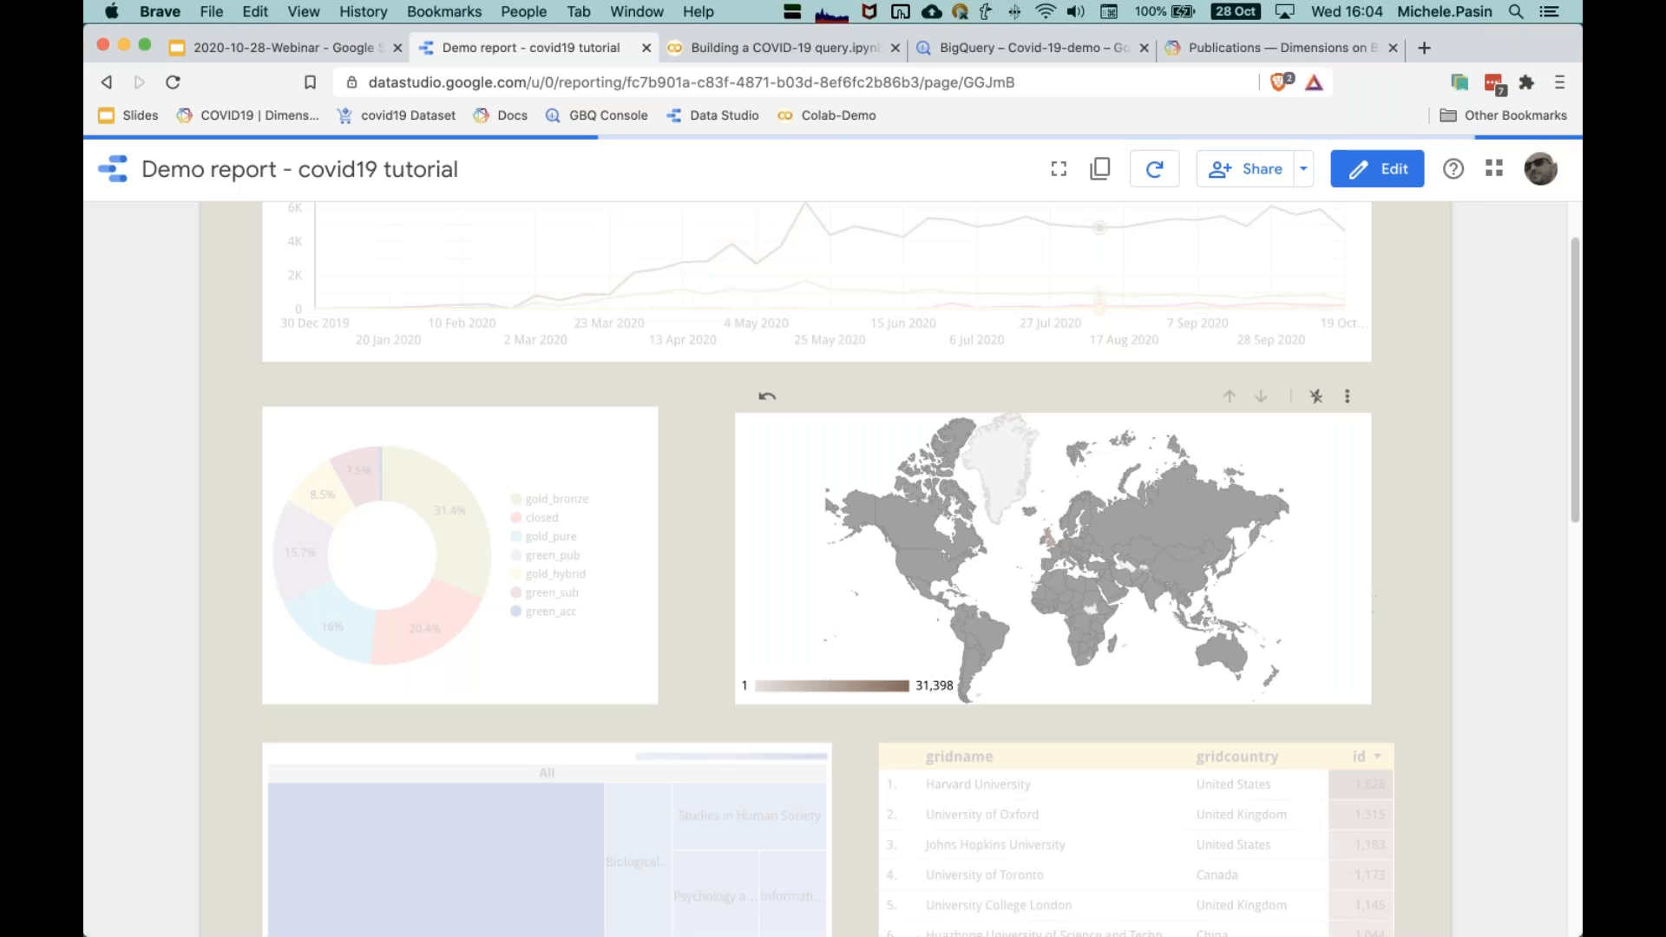
Step: Look over the time series, treemap and organisations table of the report filtered to the United Kingdom
scroll(1400, 628, "up", 1)
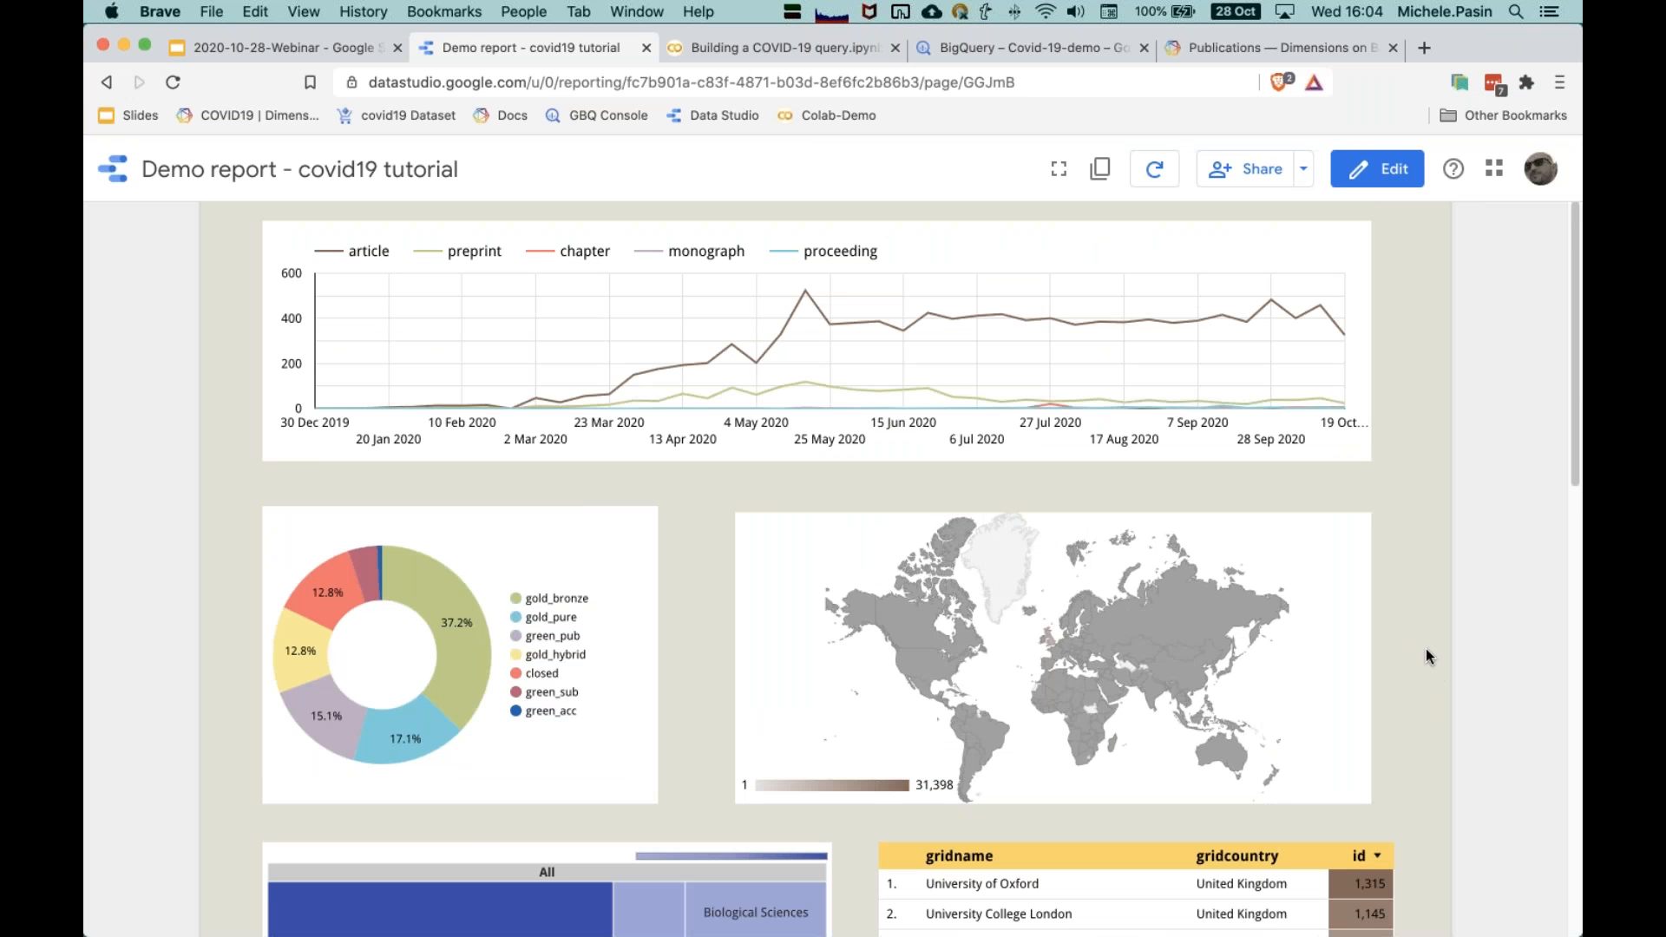
scroll(1426, 656, "down", 4)
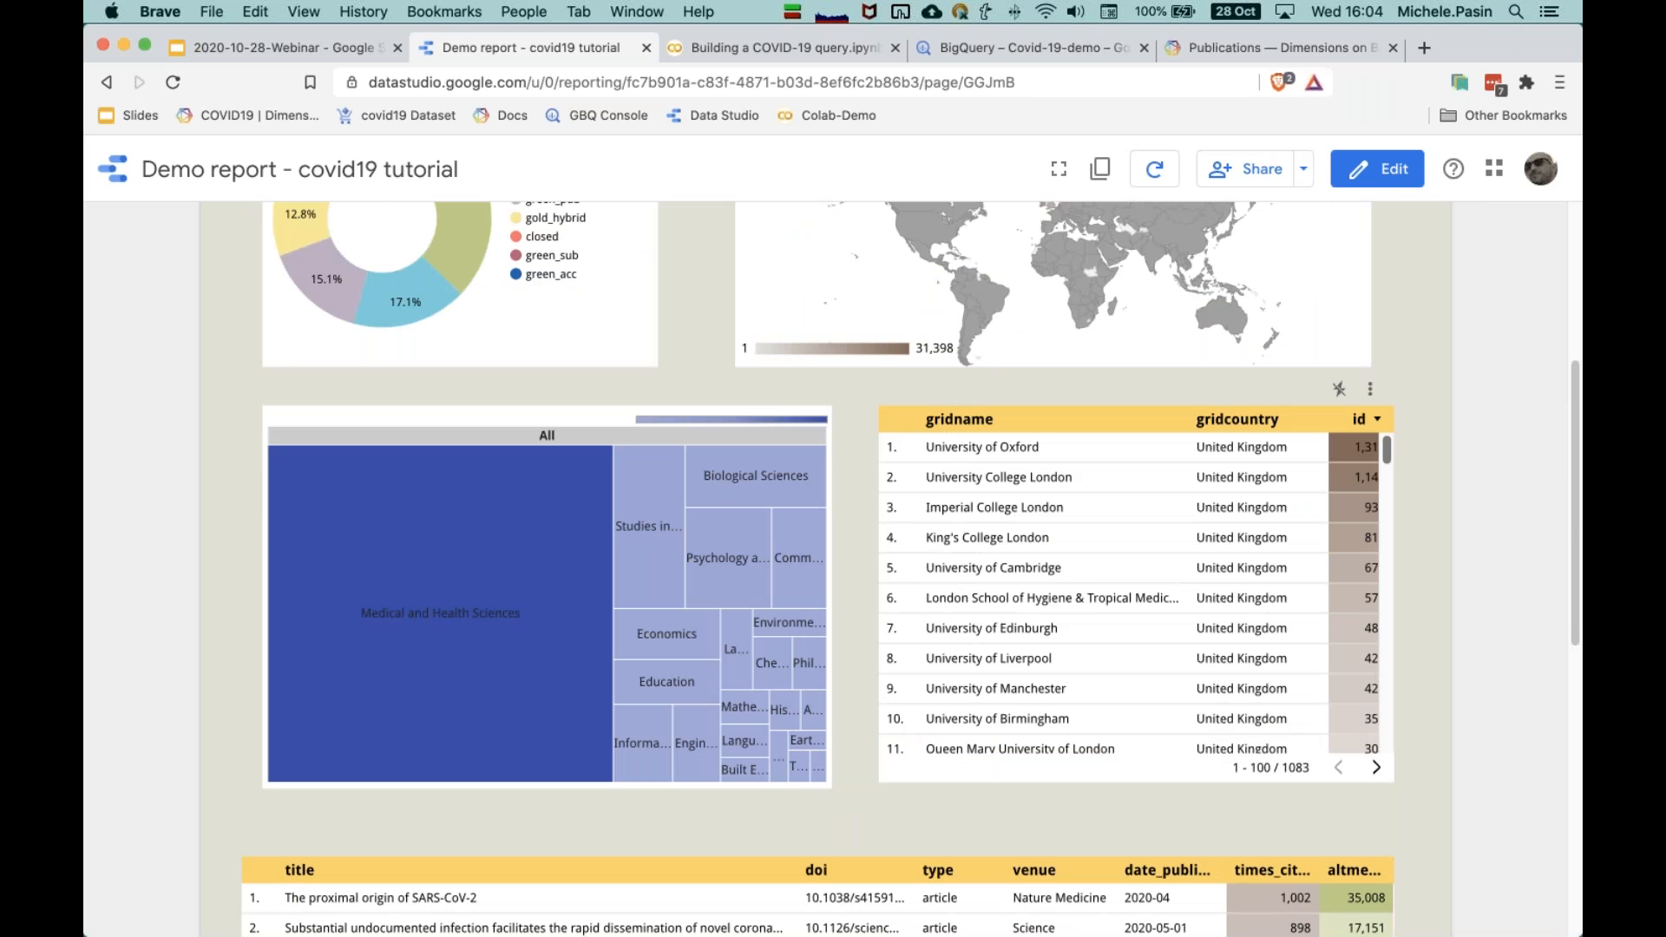
scroll(1028, 496, "down", 6)
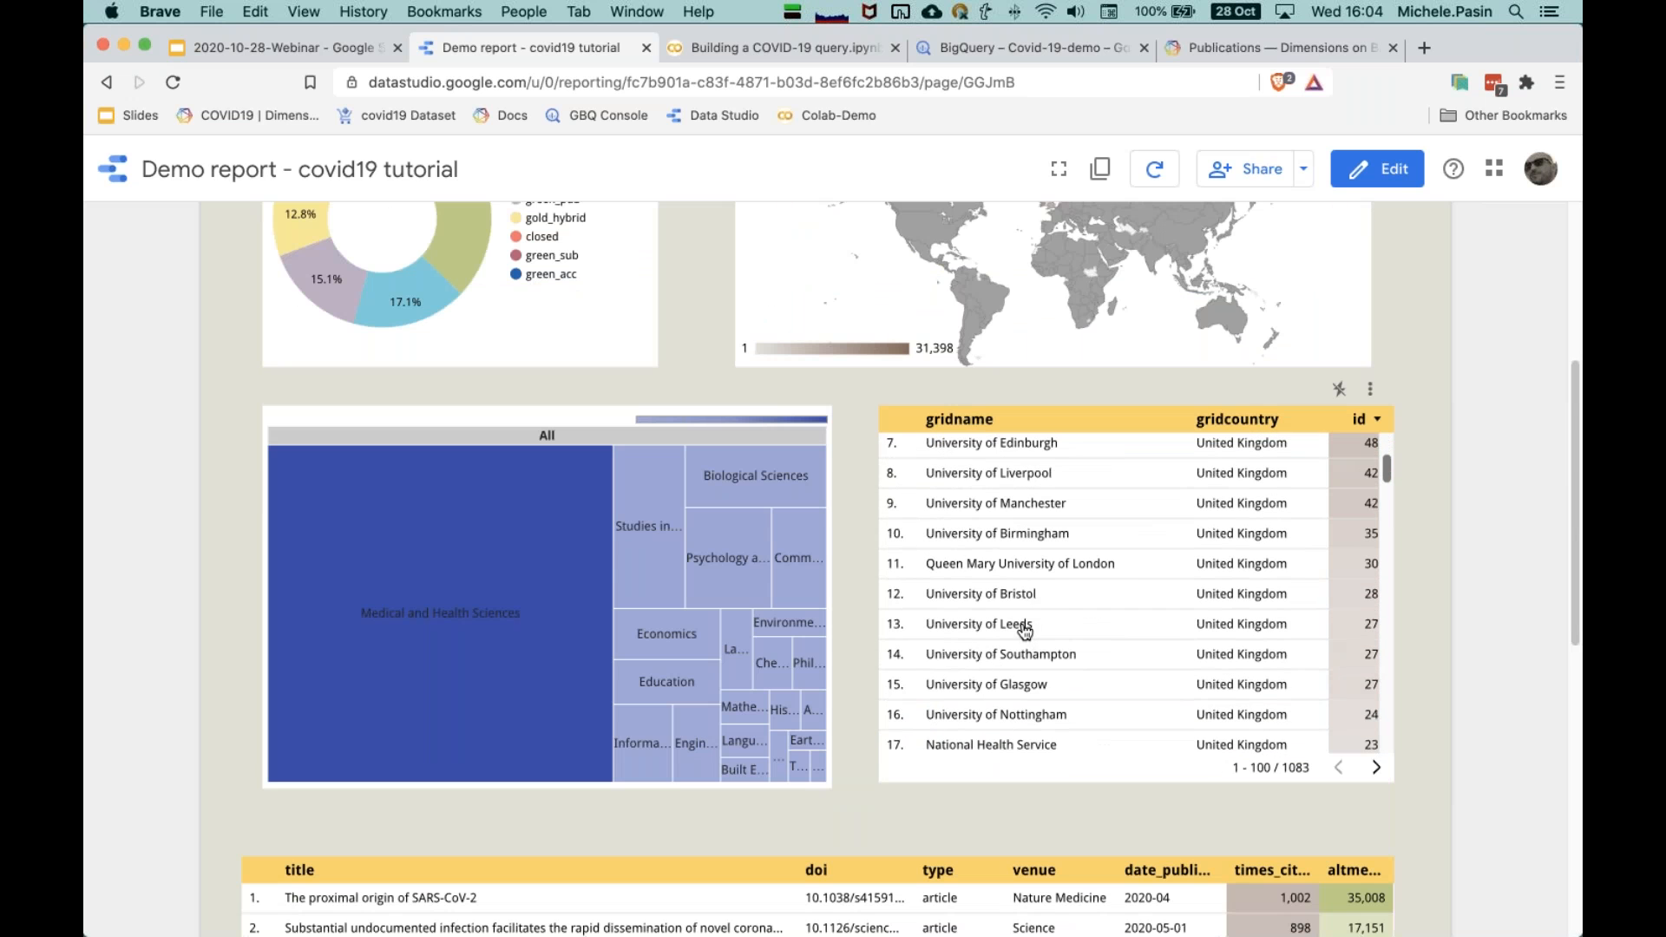
scroll(1028, 647, "up", 6)
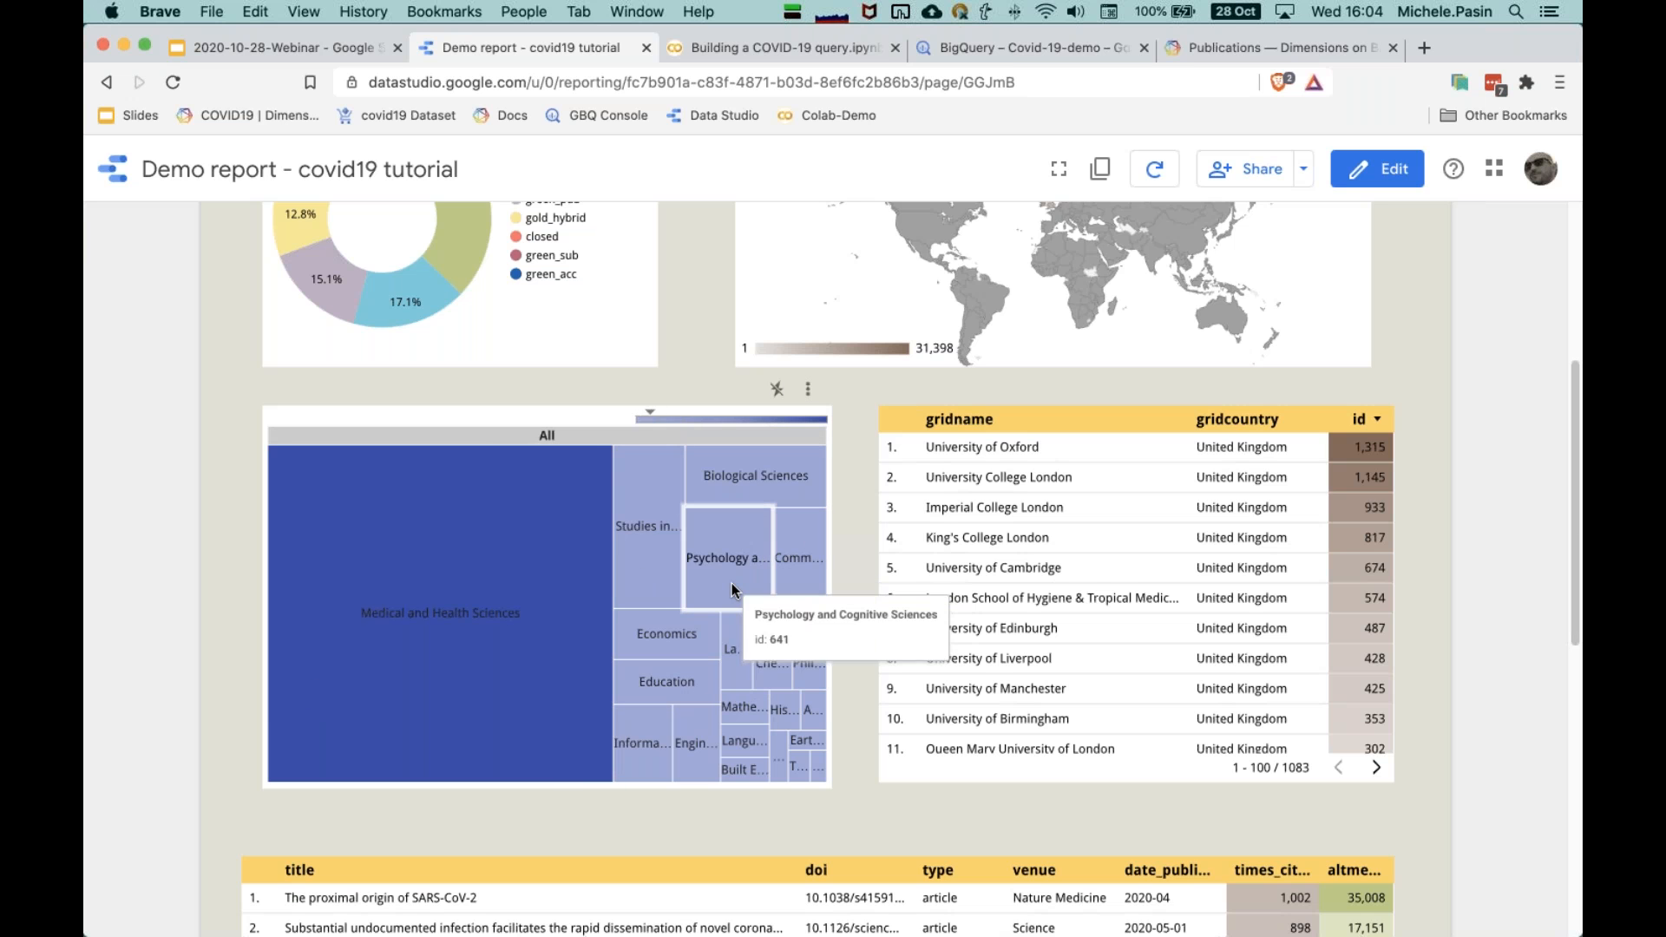
Step: Filter the report further by Psychology and Cognitive Sciences in the treemap, and inspect the doughnut chart's closed slice
left_click(742, 514)
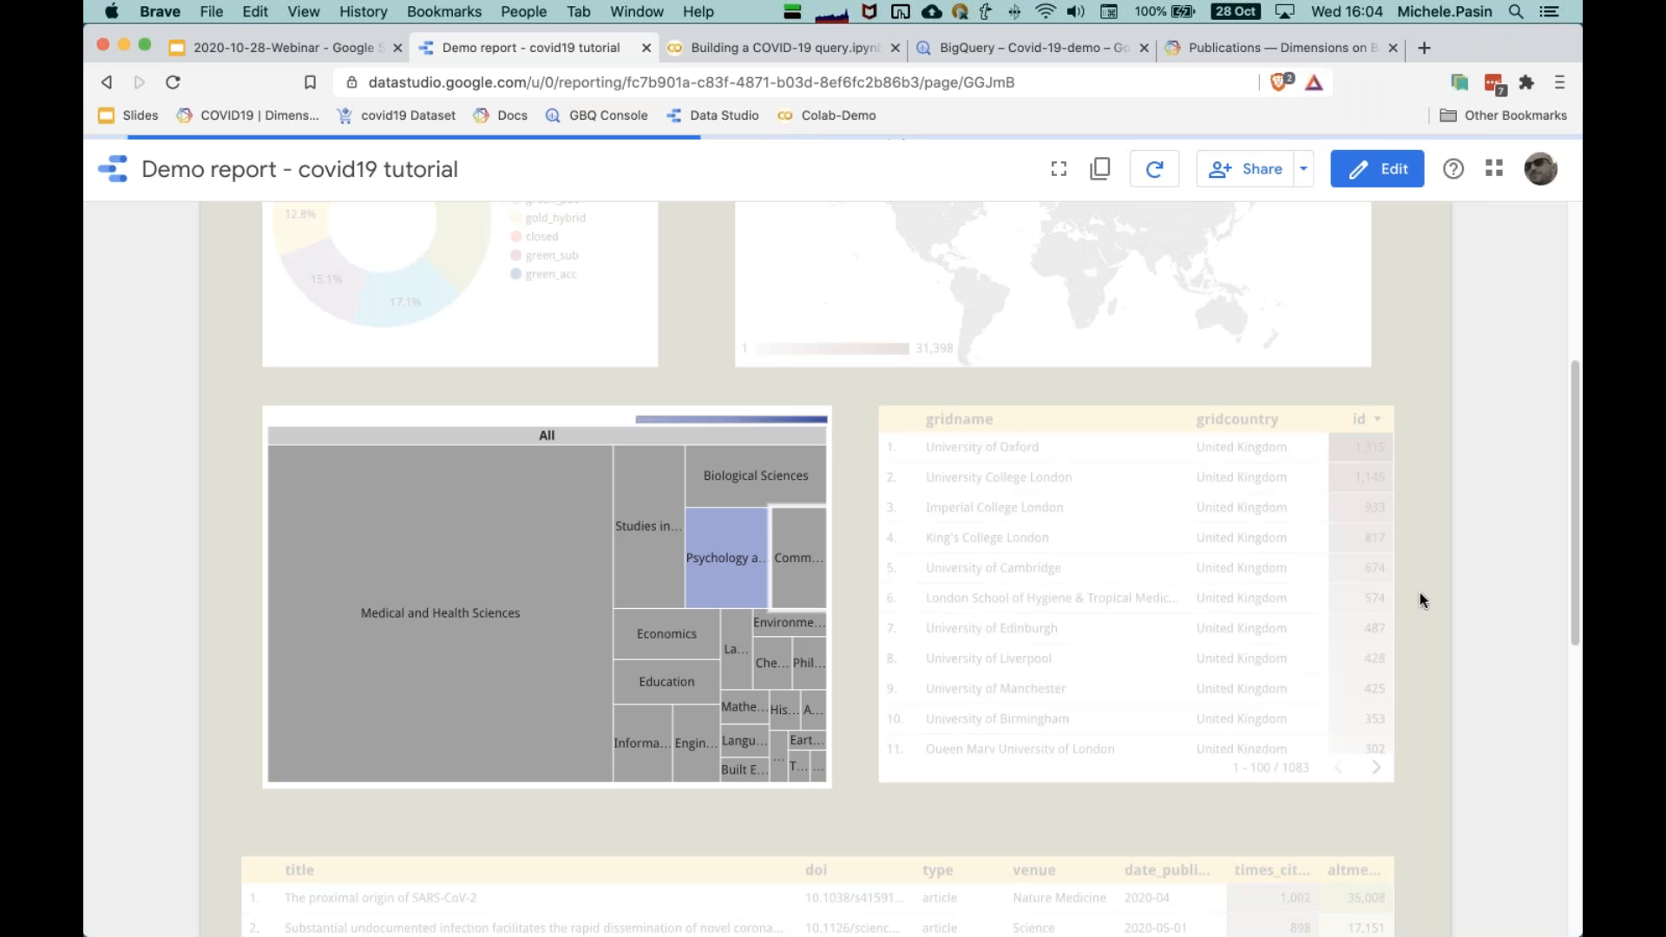
scroll(1409, 602, "up", 5)
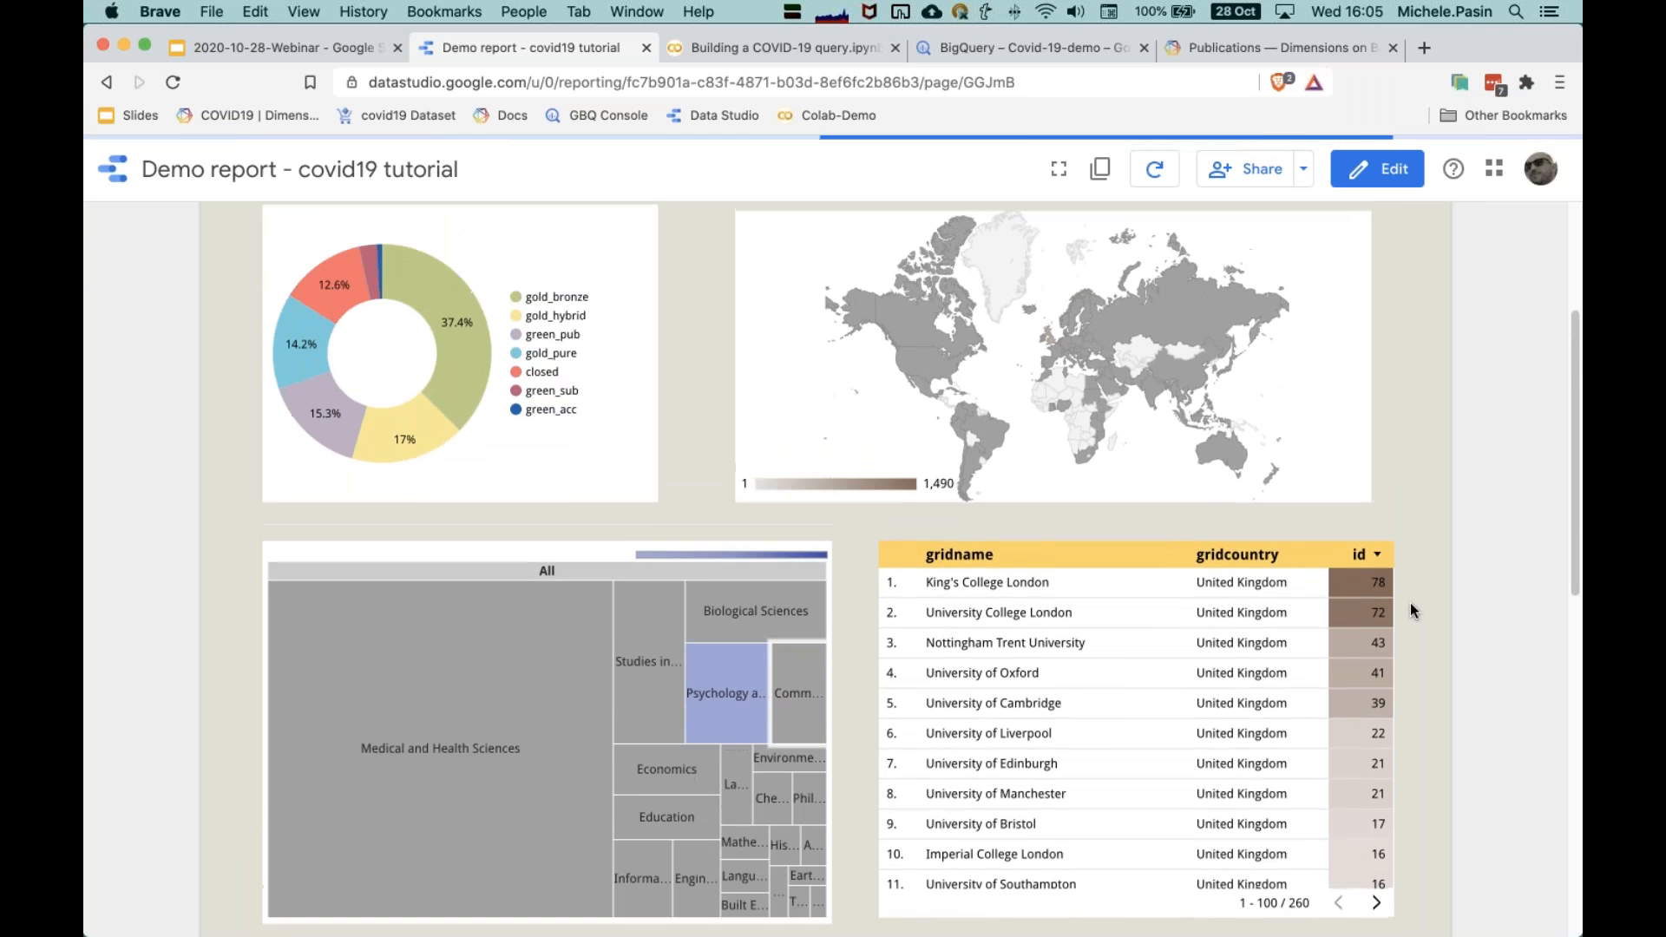
scroll(1409, 606, "down", 2)
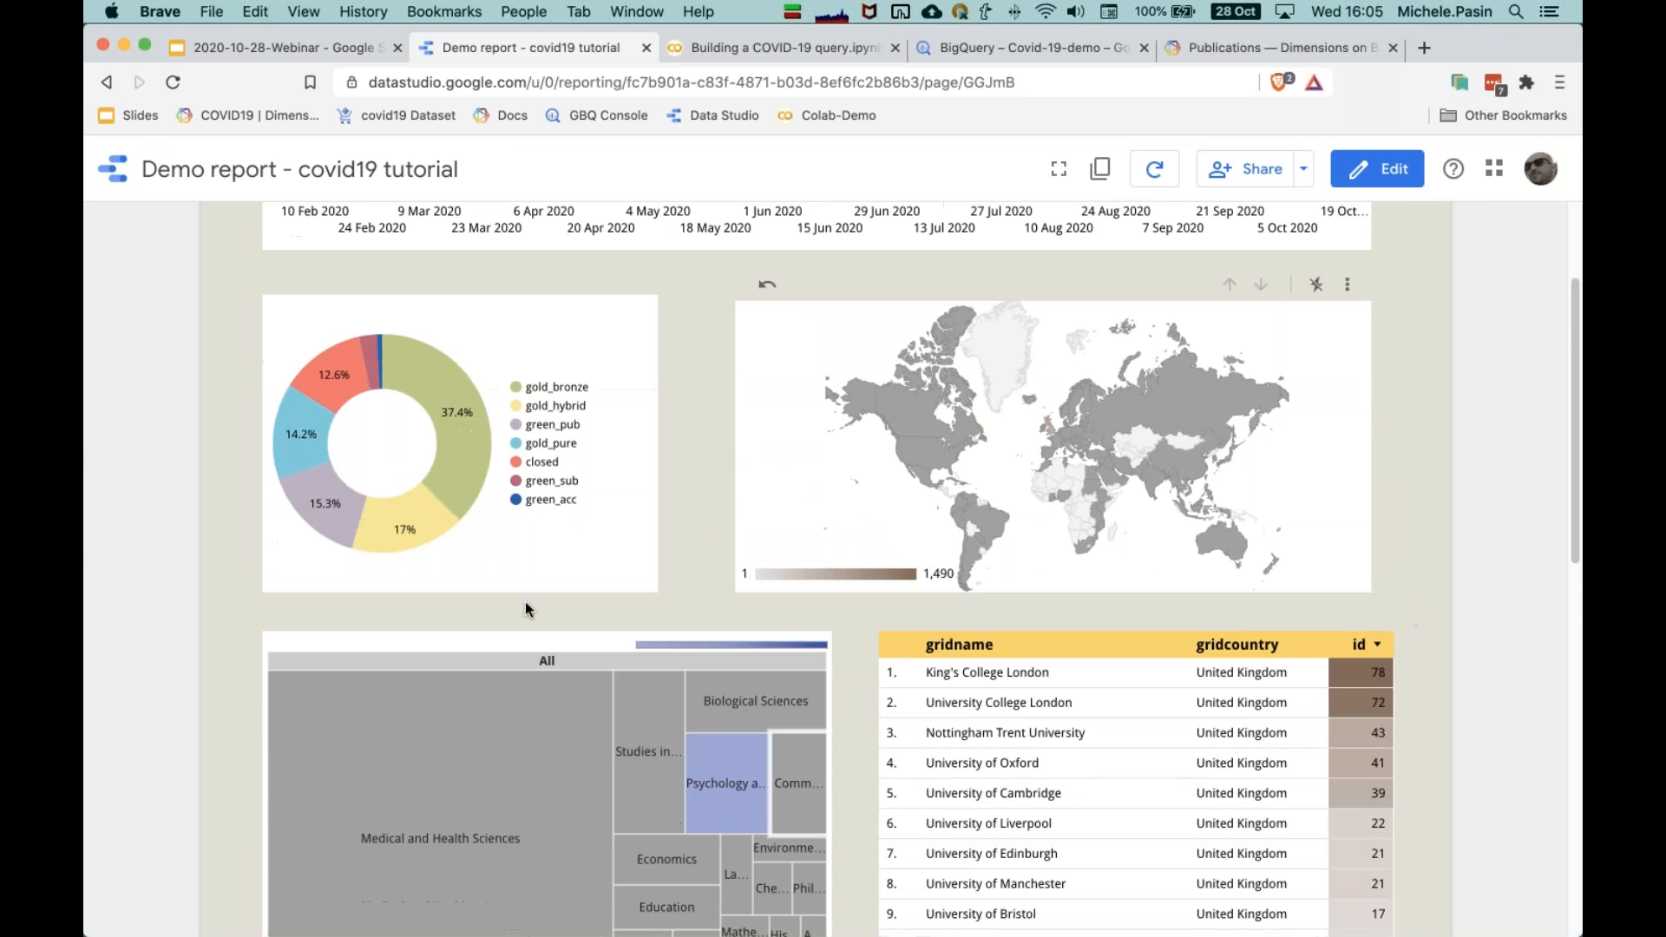
mouse_move(442, 425)
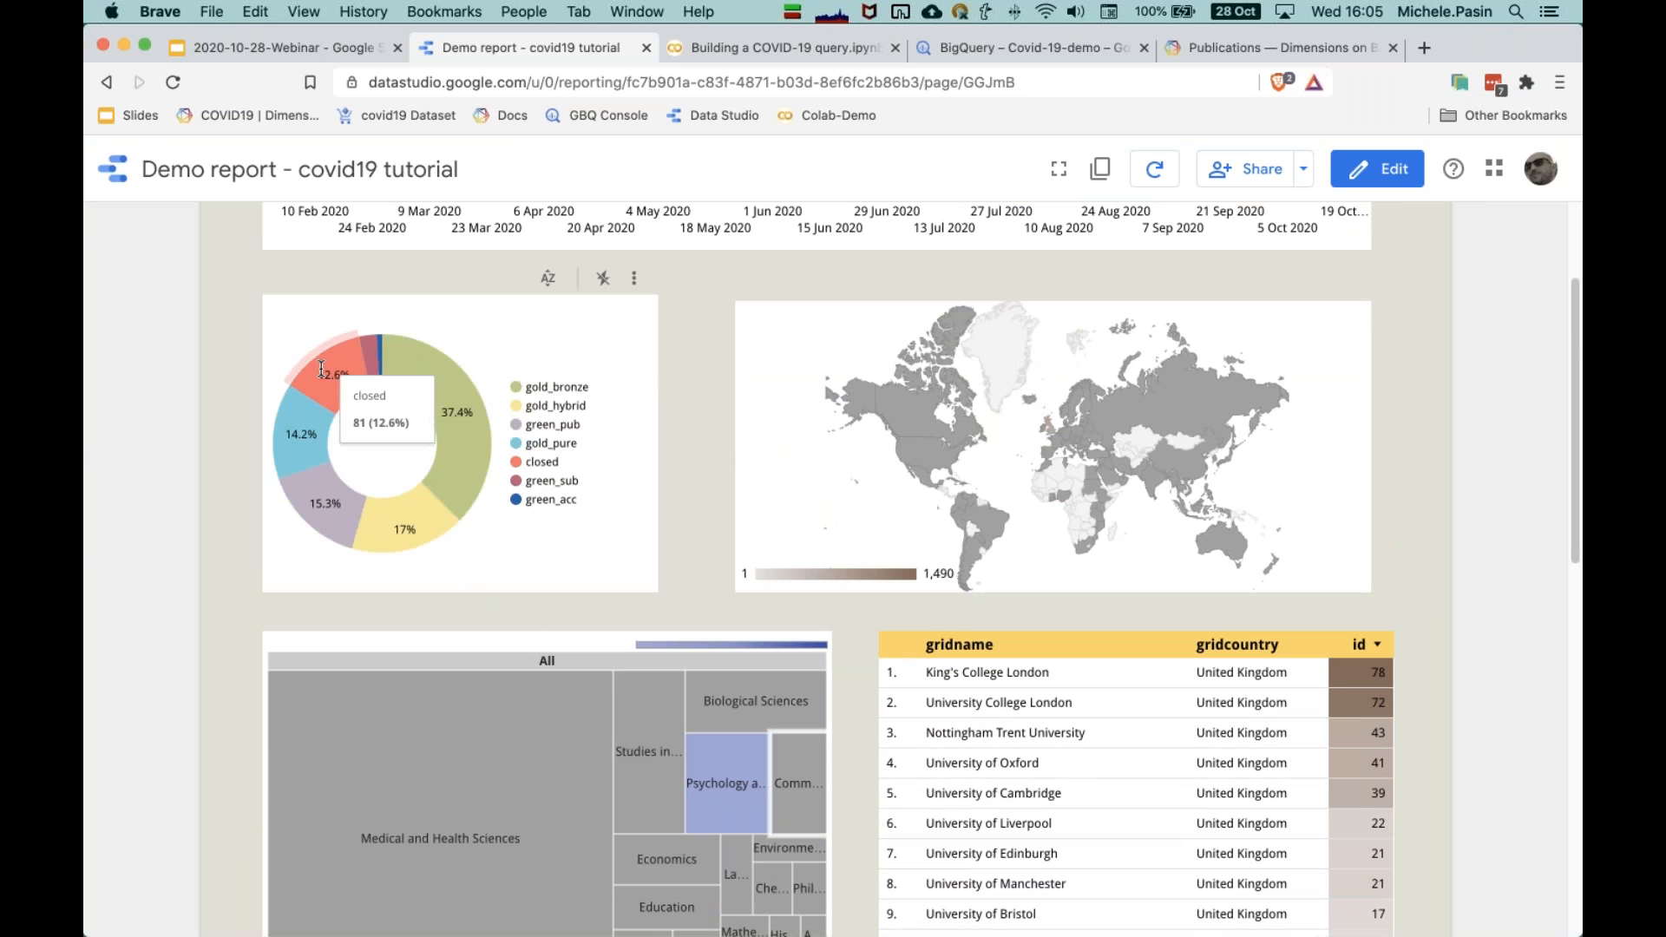
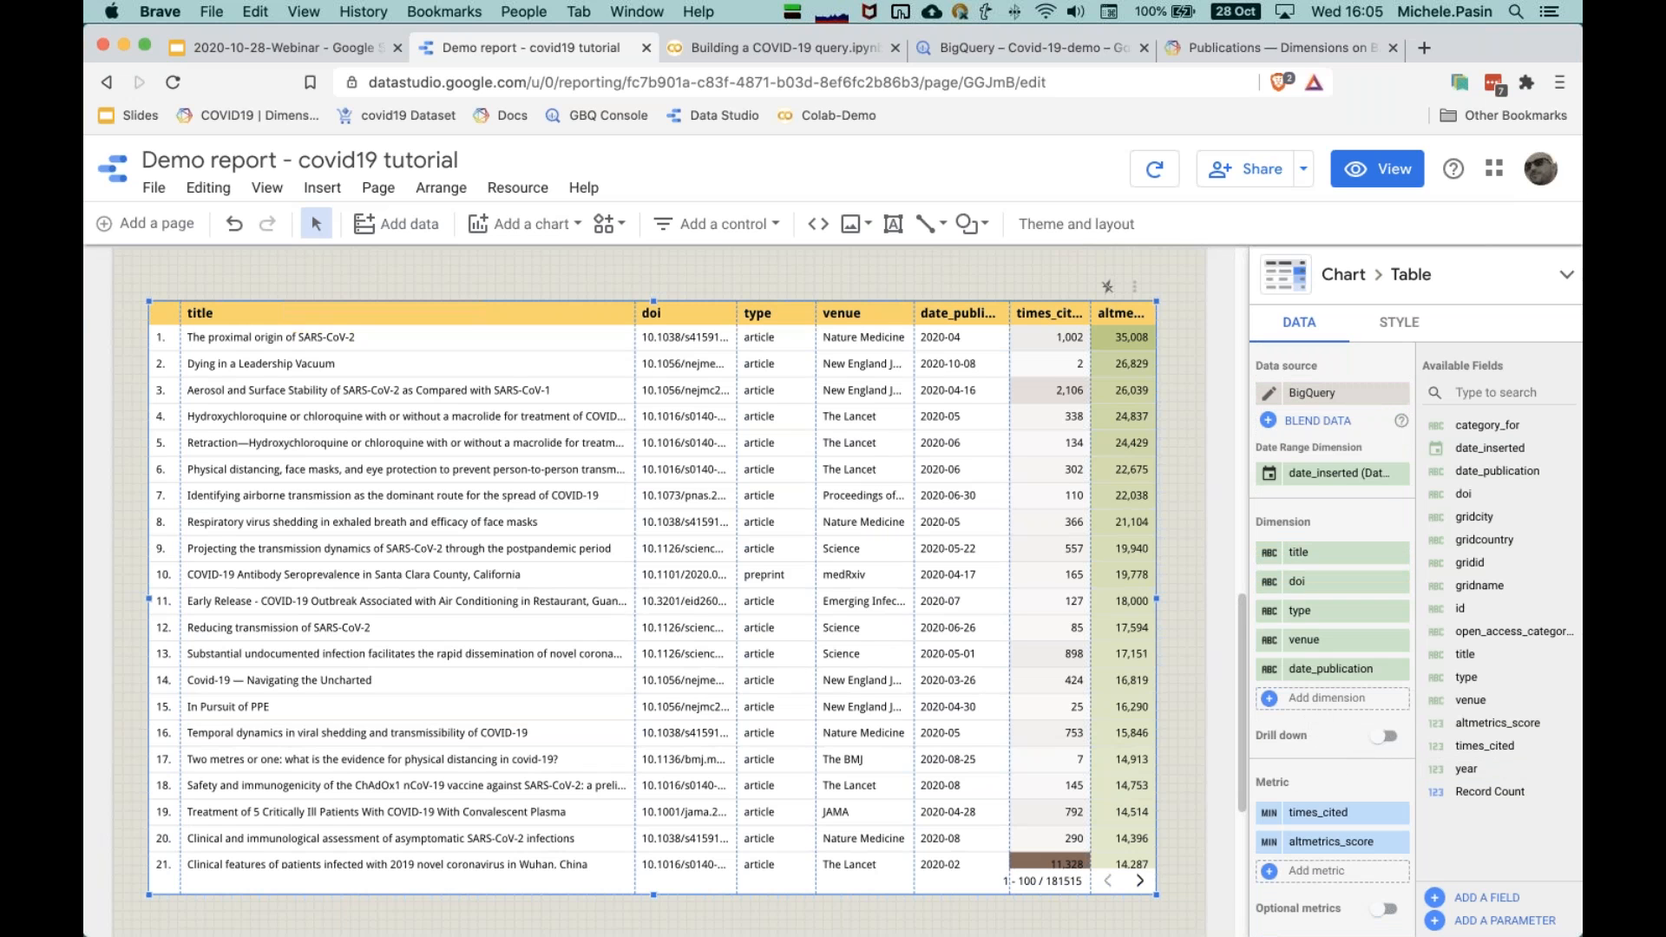
Step: Create a new calculated field named Title-Link as a dimension of the publications table
left_click(1316, 871)
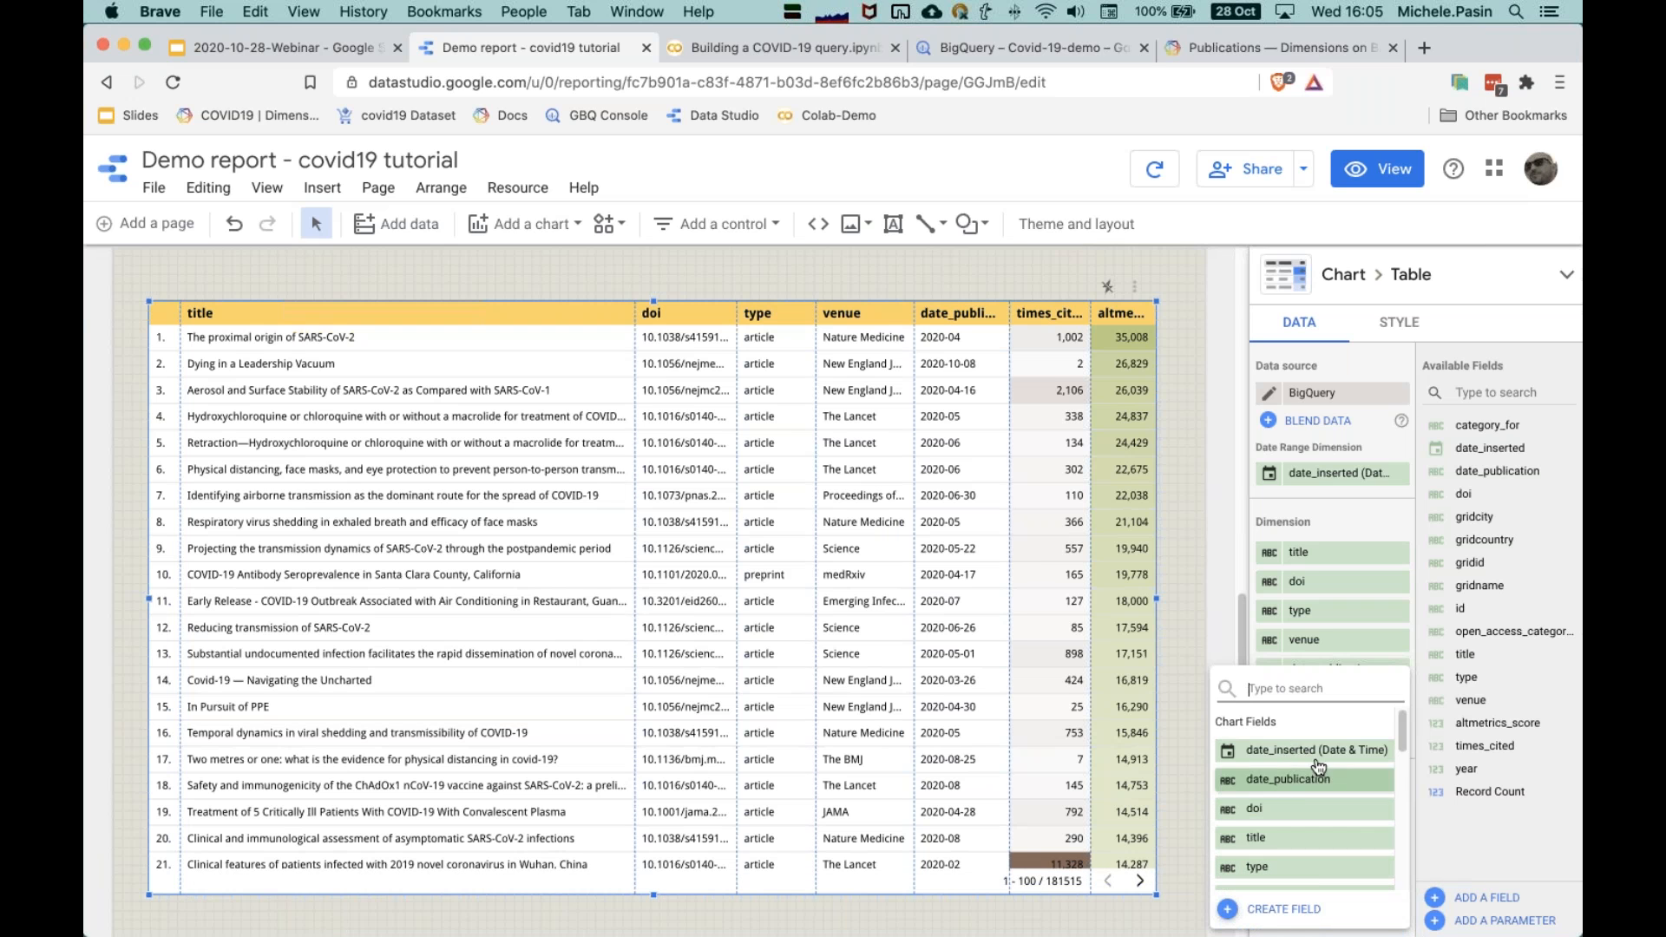
left_click(1289, 911)
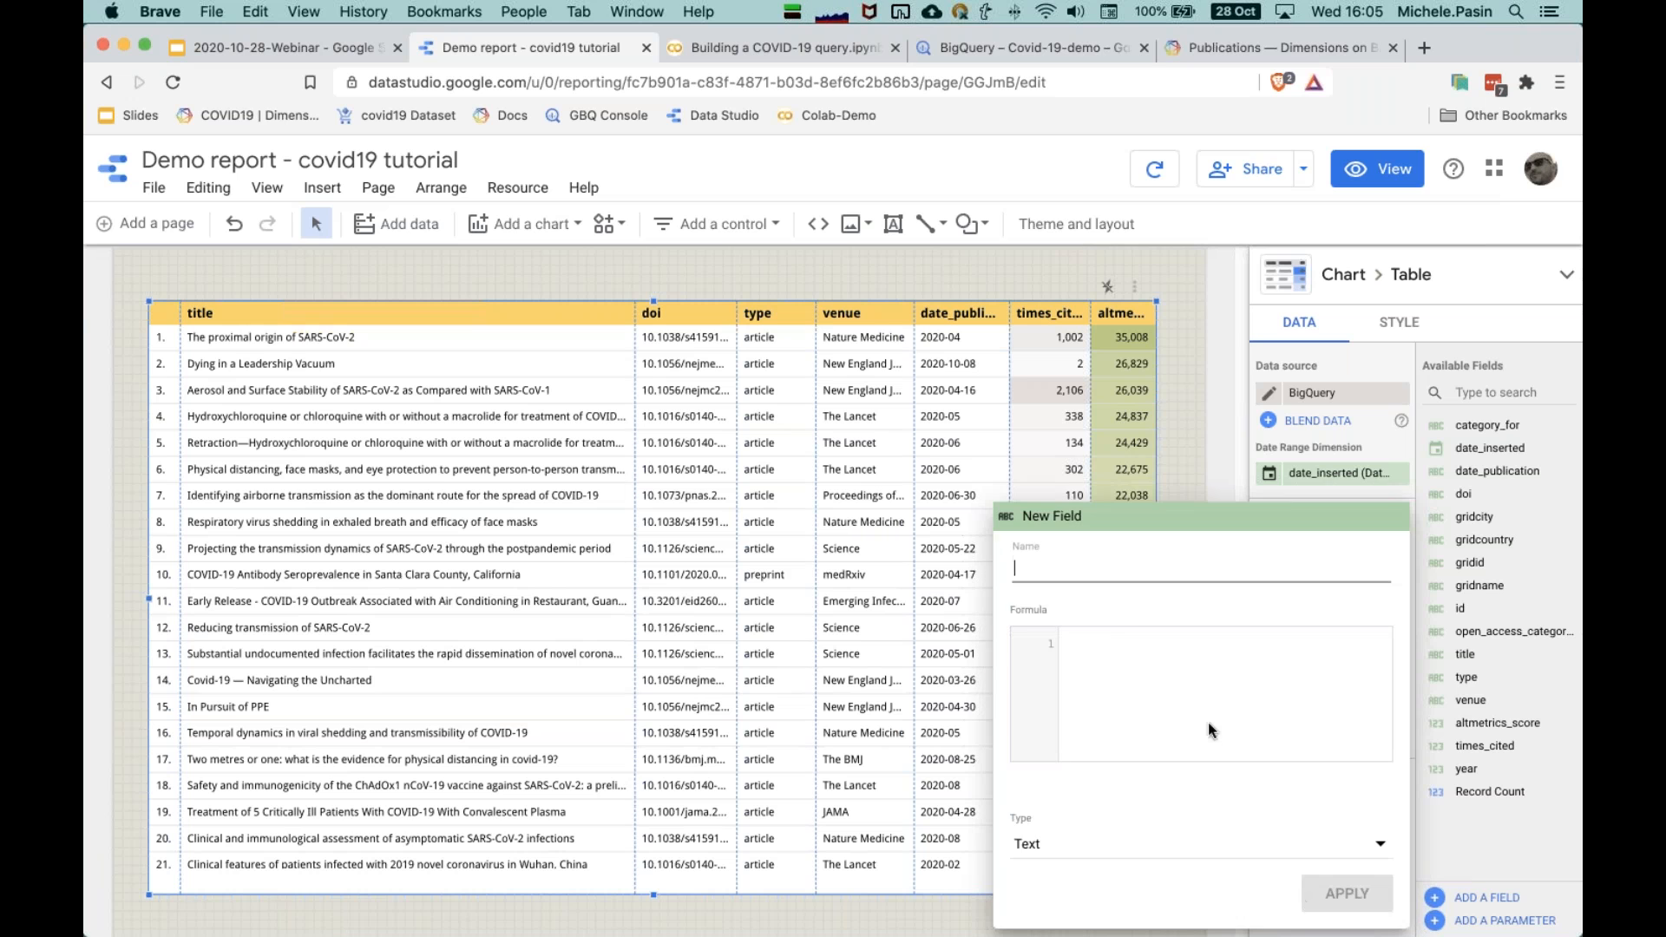
type("Title")
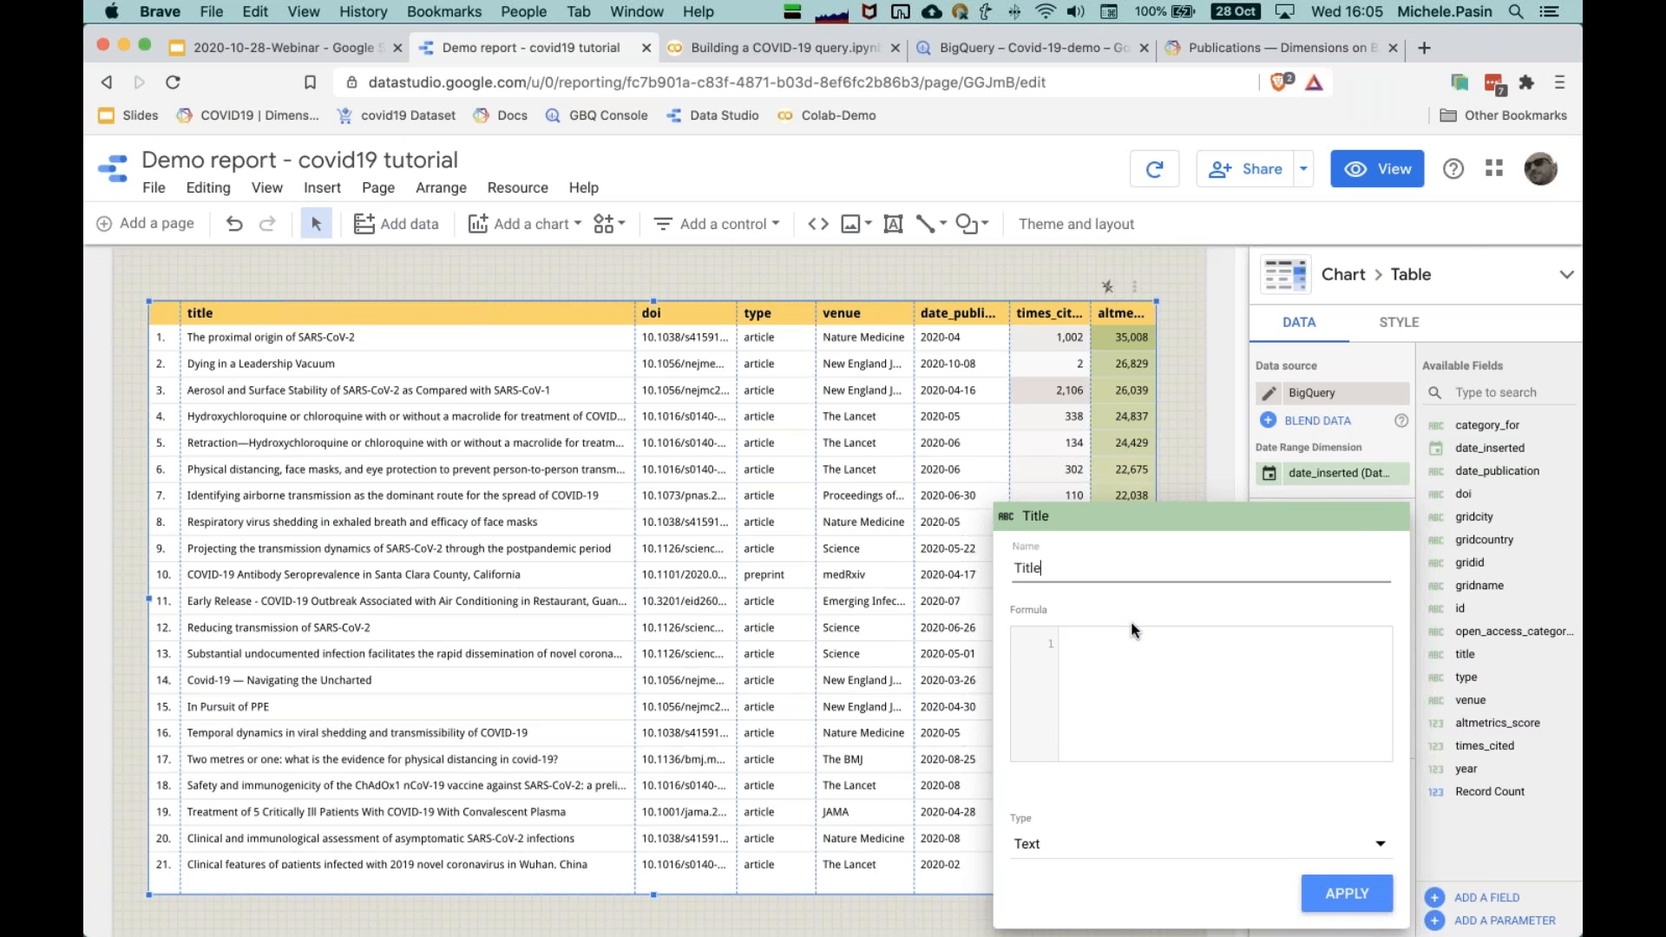
type("-Link")
left_click(1149, 690)
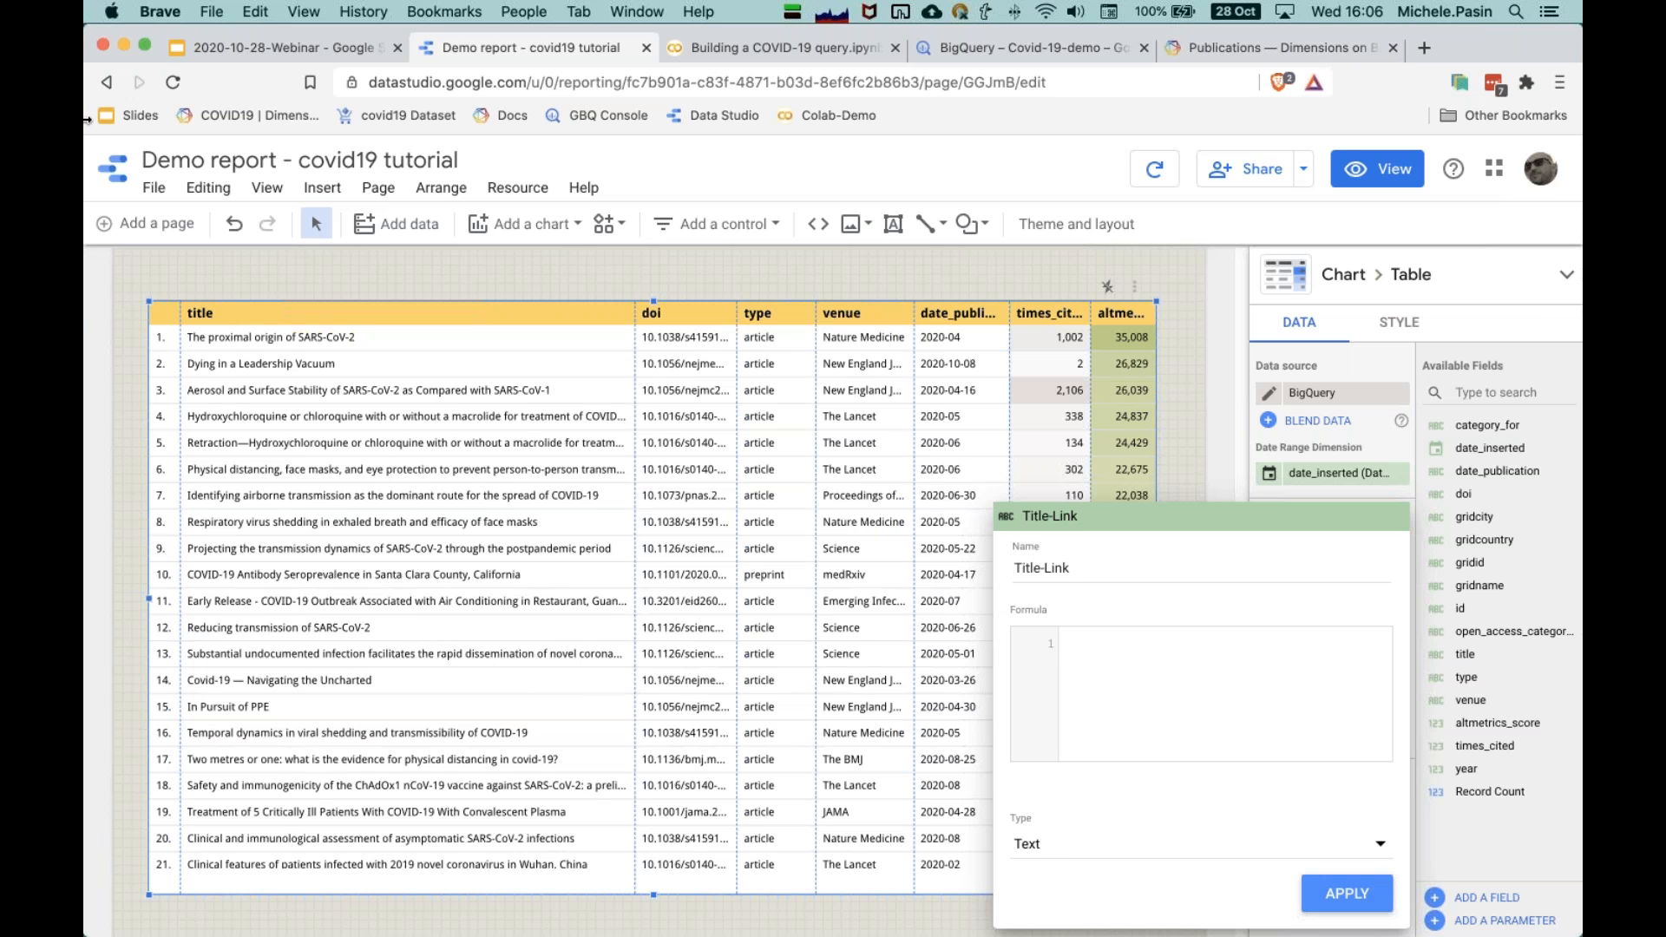
key("super+Tab")
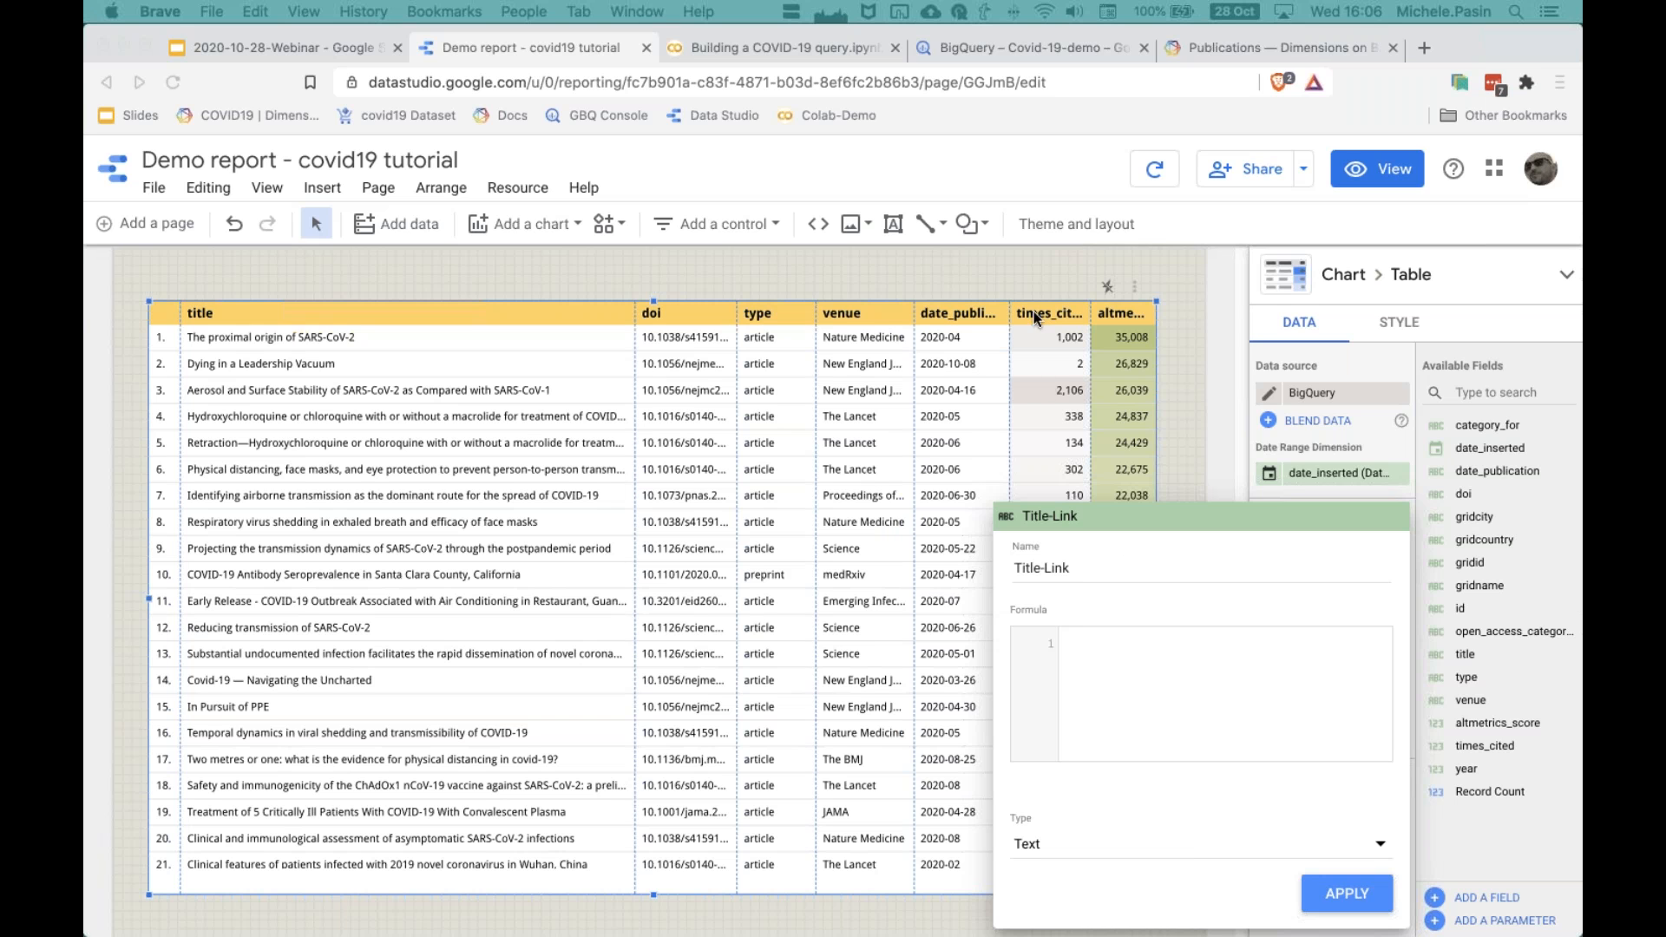
left_click(1164, 696)
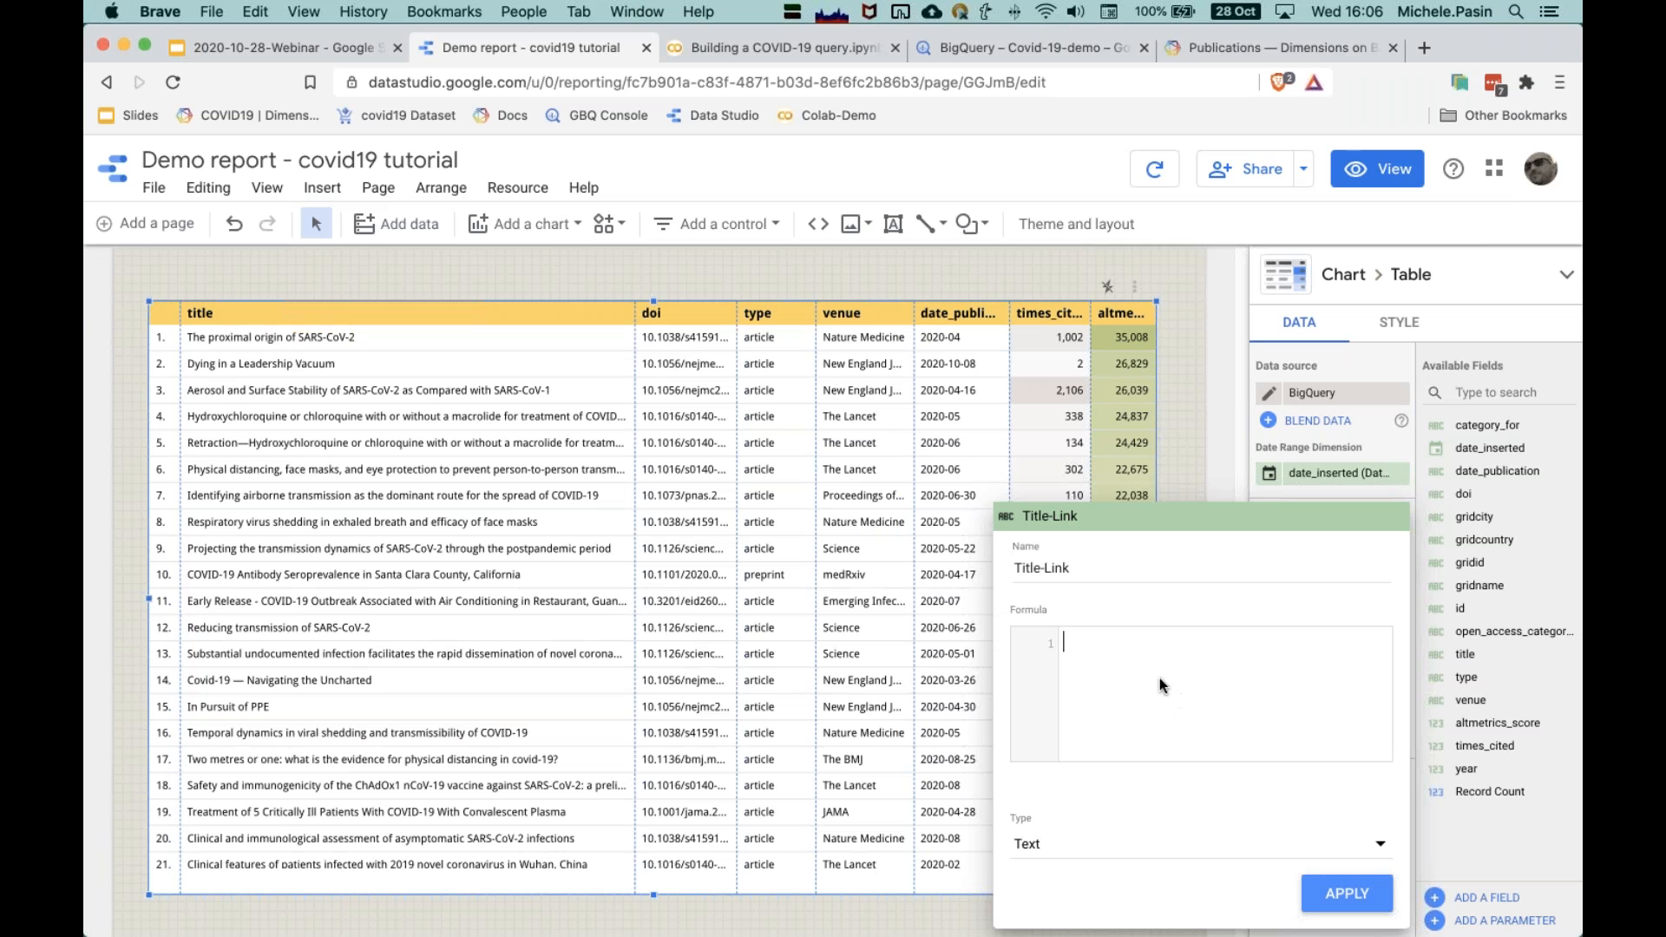
key("super+v")
left_click_drag(1242, 752, 1060, 738)
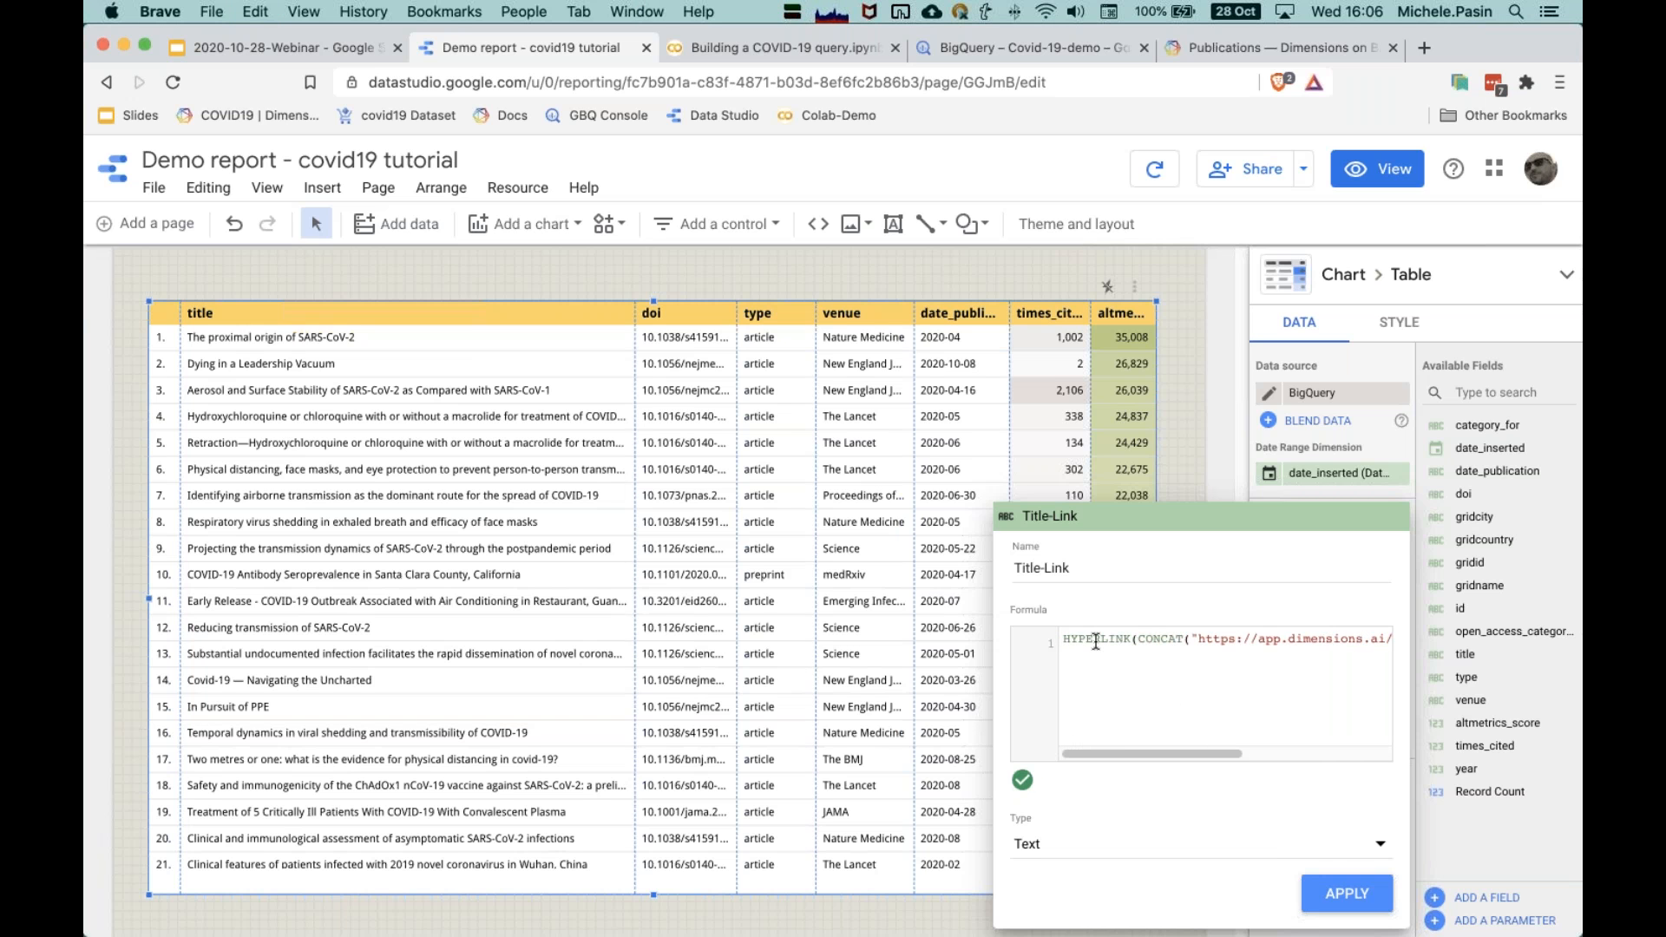
Step: Examine the formula's HYPERLINK and CONCAT functions, its publication URL and its id and title arguments
double_click(1100, 641)
double_click(1158, 640)
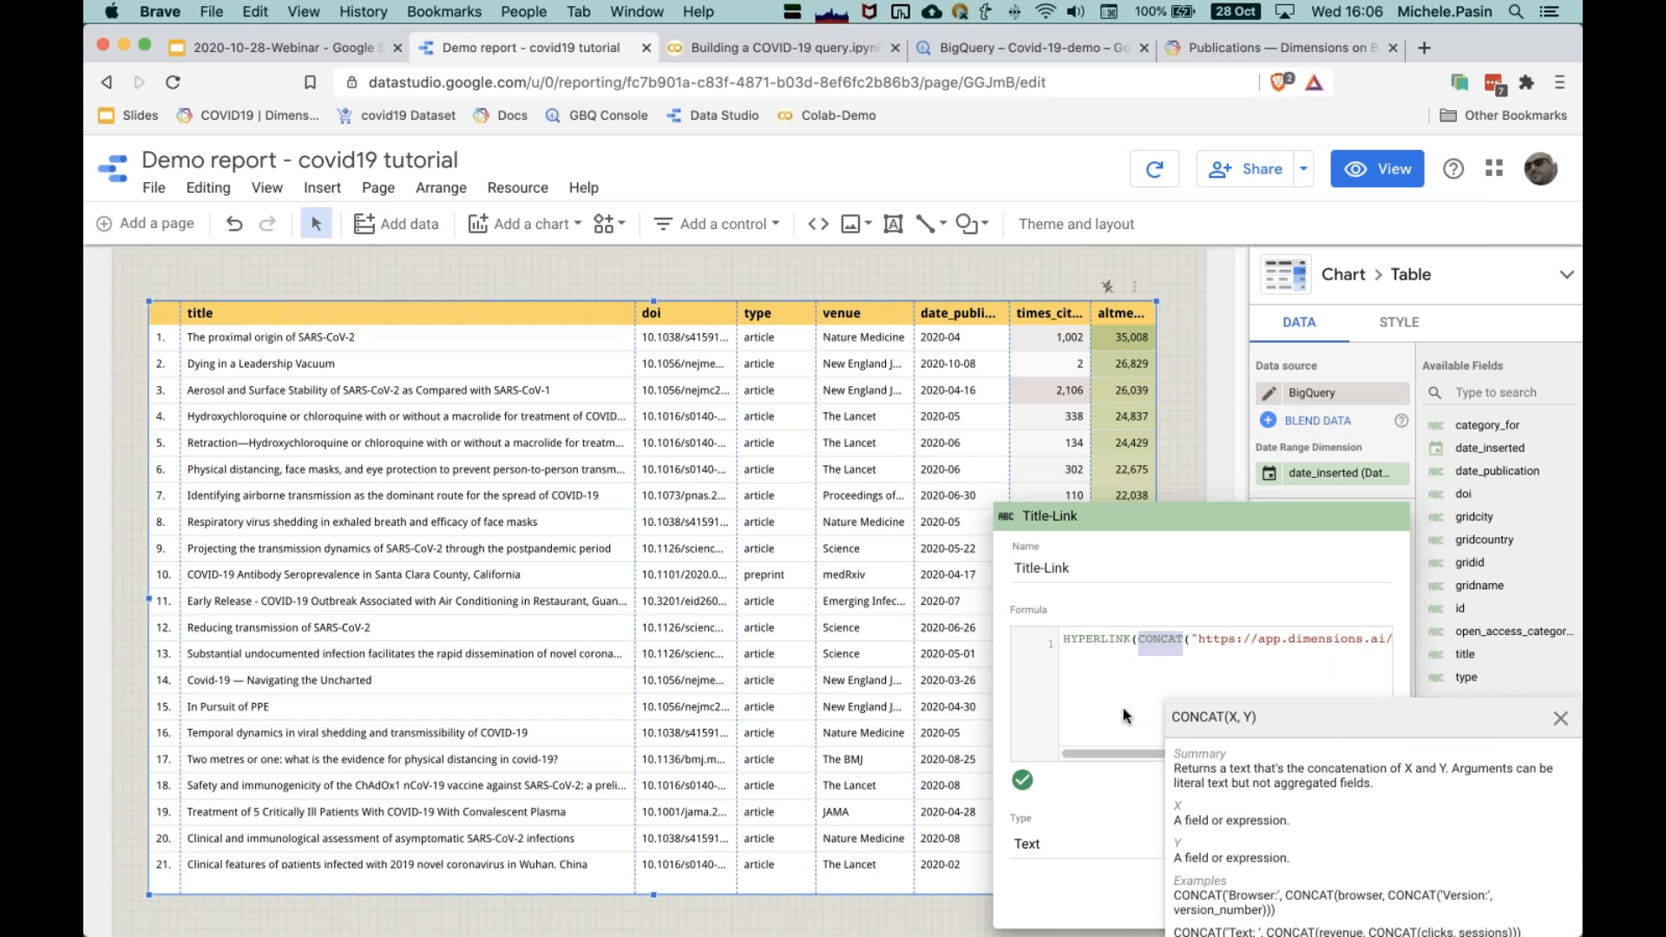
double_click(1100, 641)
left_click(1168, 640)
double_click(1167, 640)
double_click(1101, 640)
key("End")
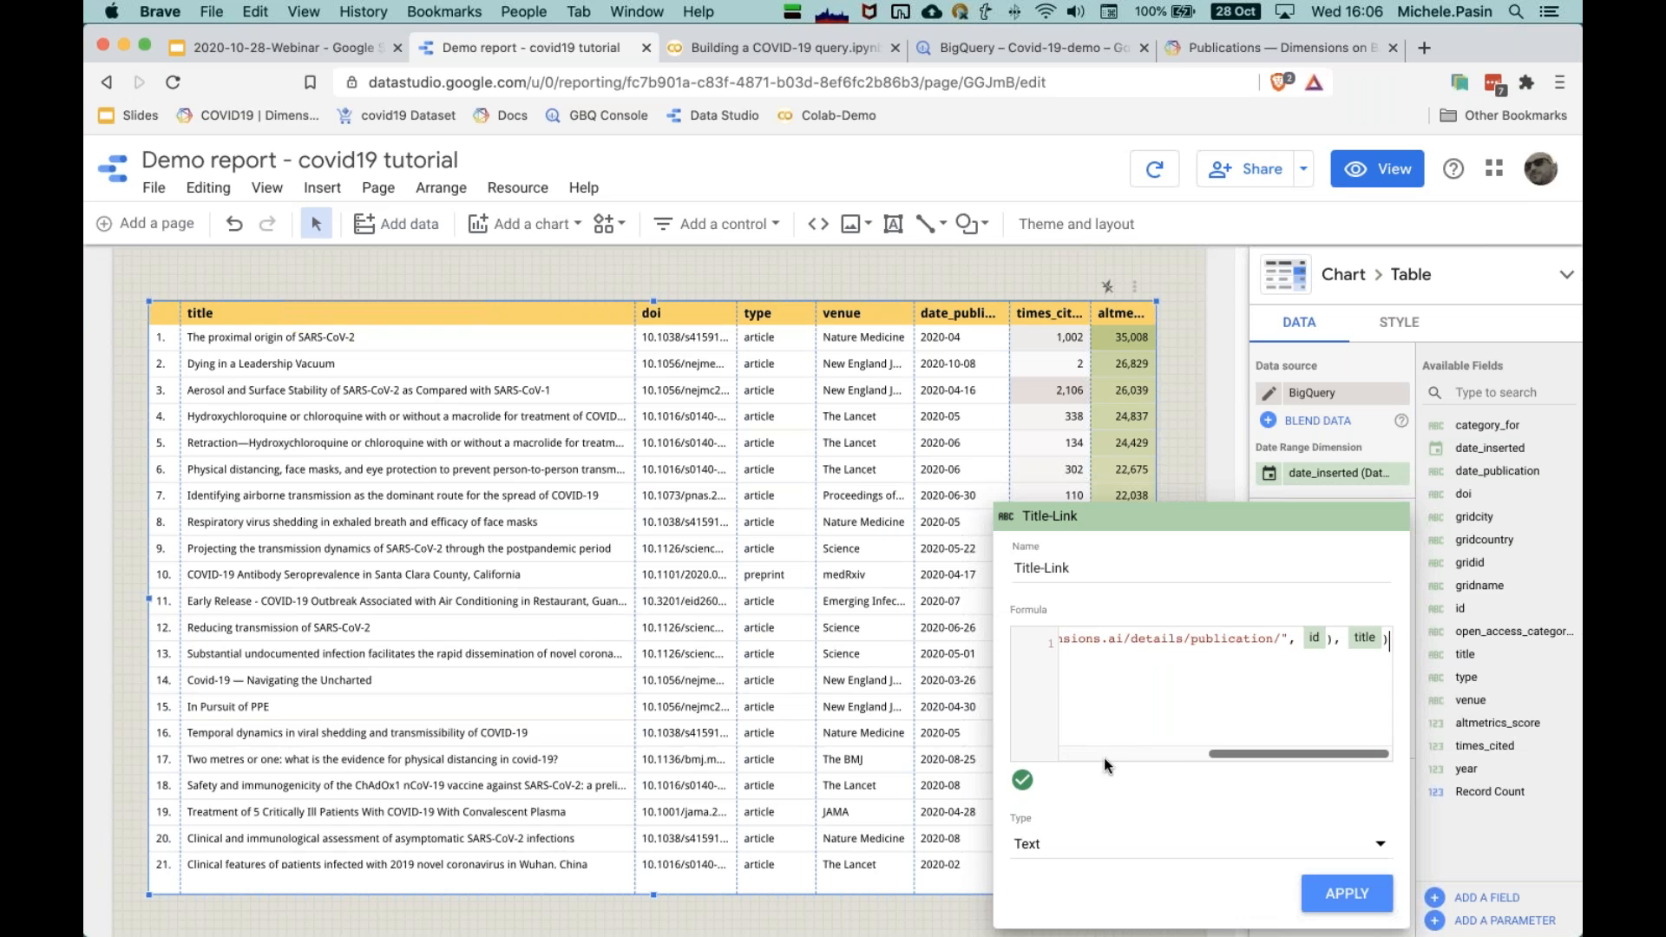
left_click_drag(1229, 643, 1094, 647)
left_click(1149, 657)
left_click_drag(1117, 753, 1321, 675)
left_click(1127, 711)
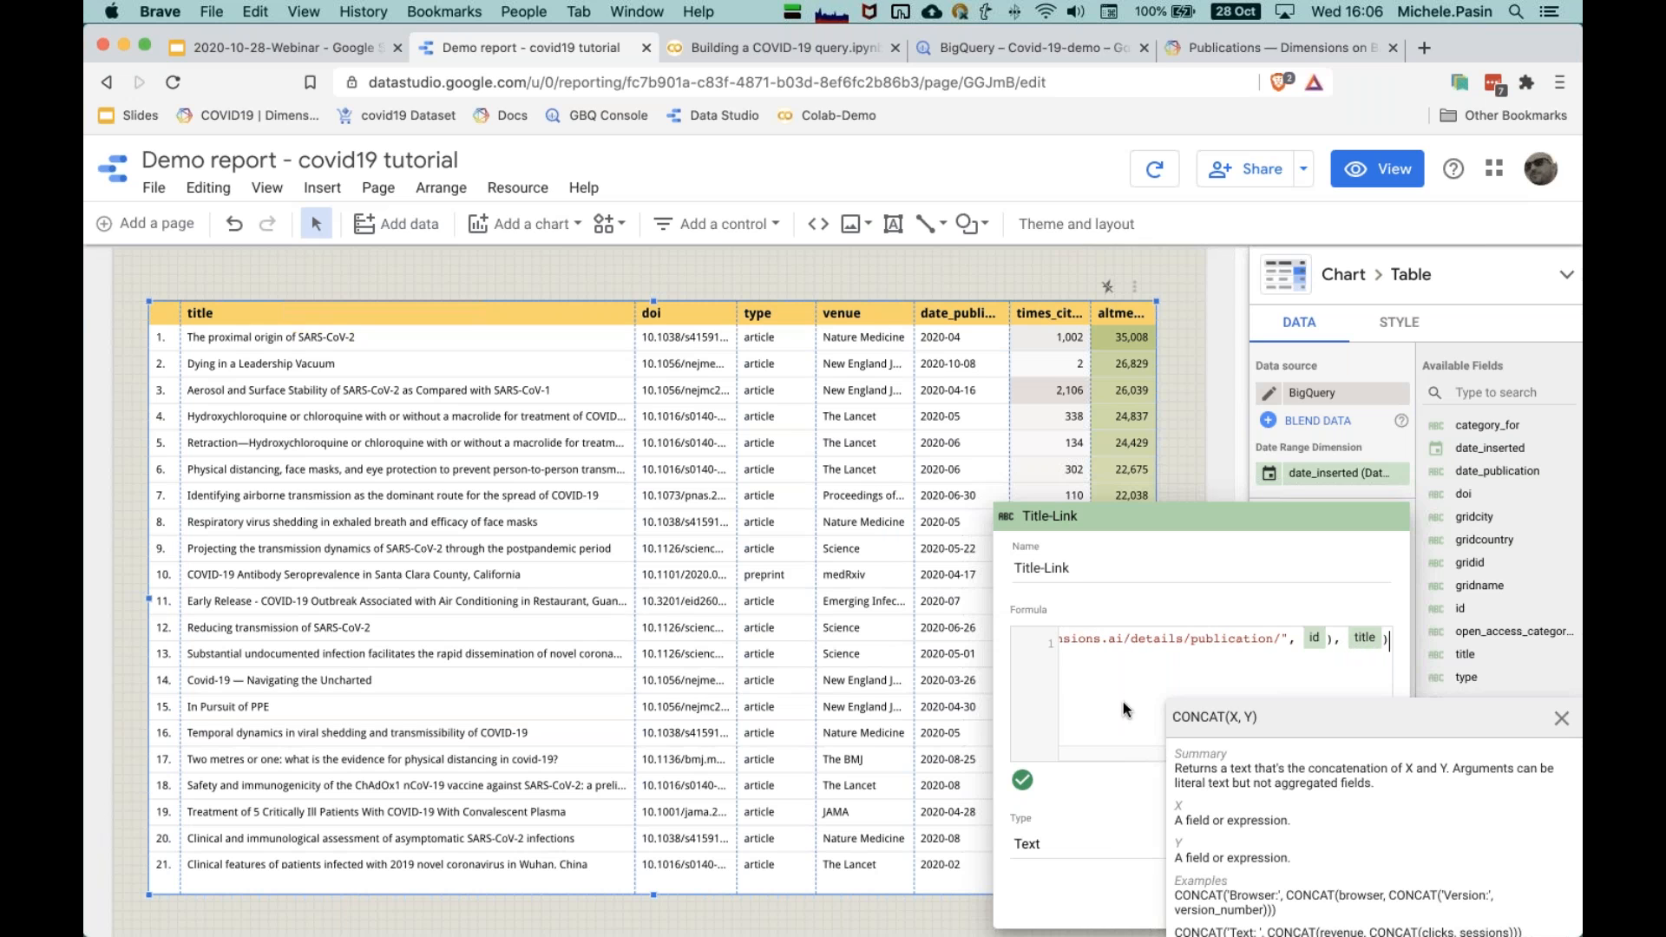
left_click_drag(1331, 752, 1150, 706)
left_click(1148, 704)
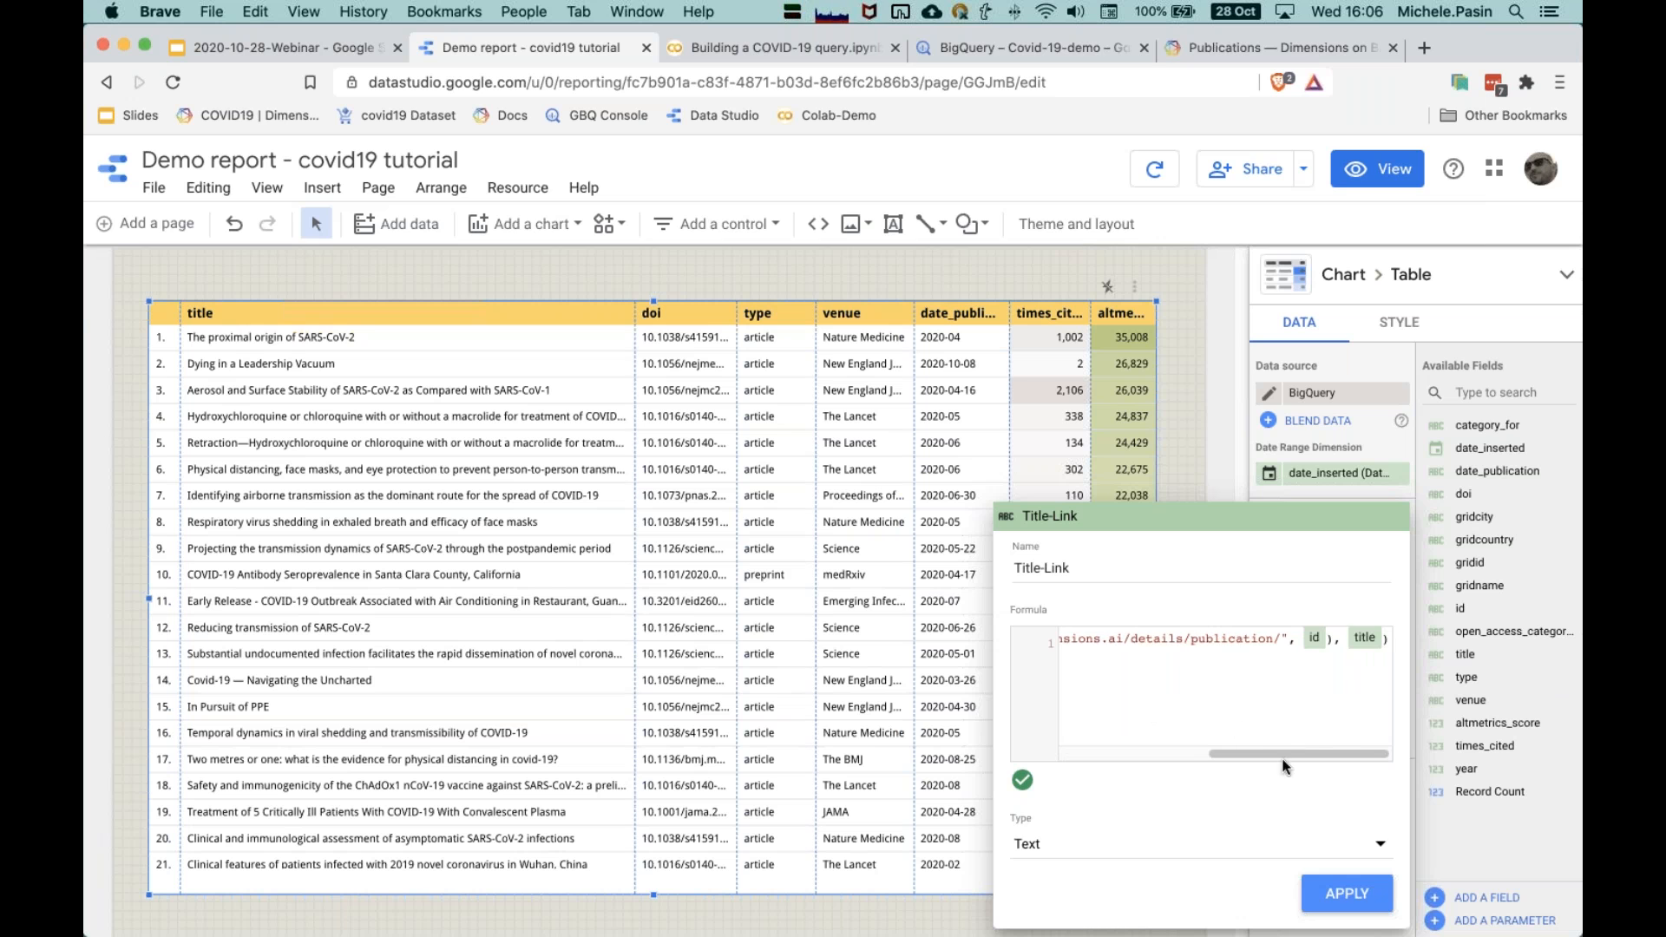
Step: Apply the Title-Link field, make it the publications table's first dimension and remove the title dimension
left_click(1347, 902)
left_click(1332, 894)
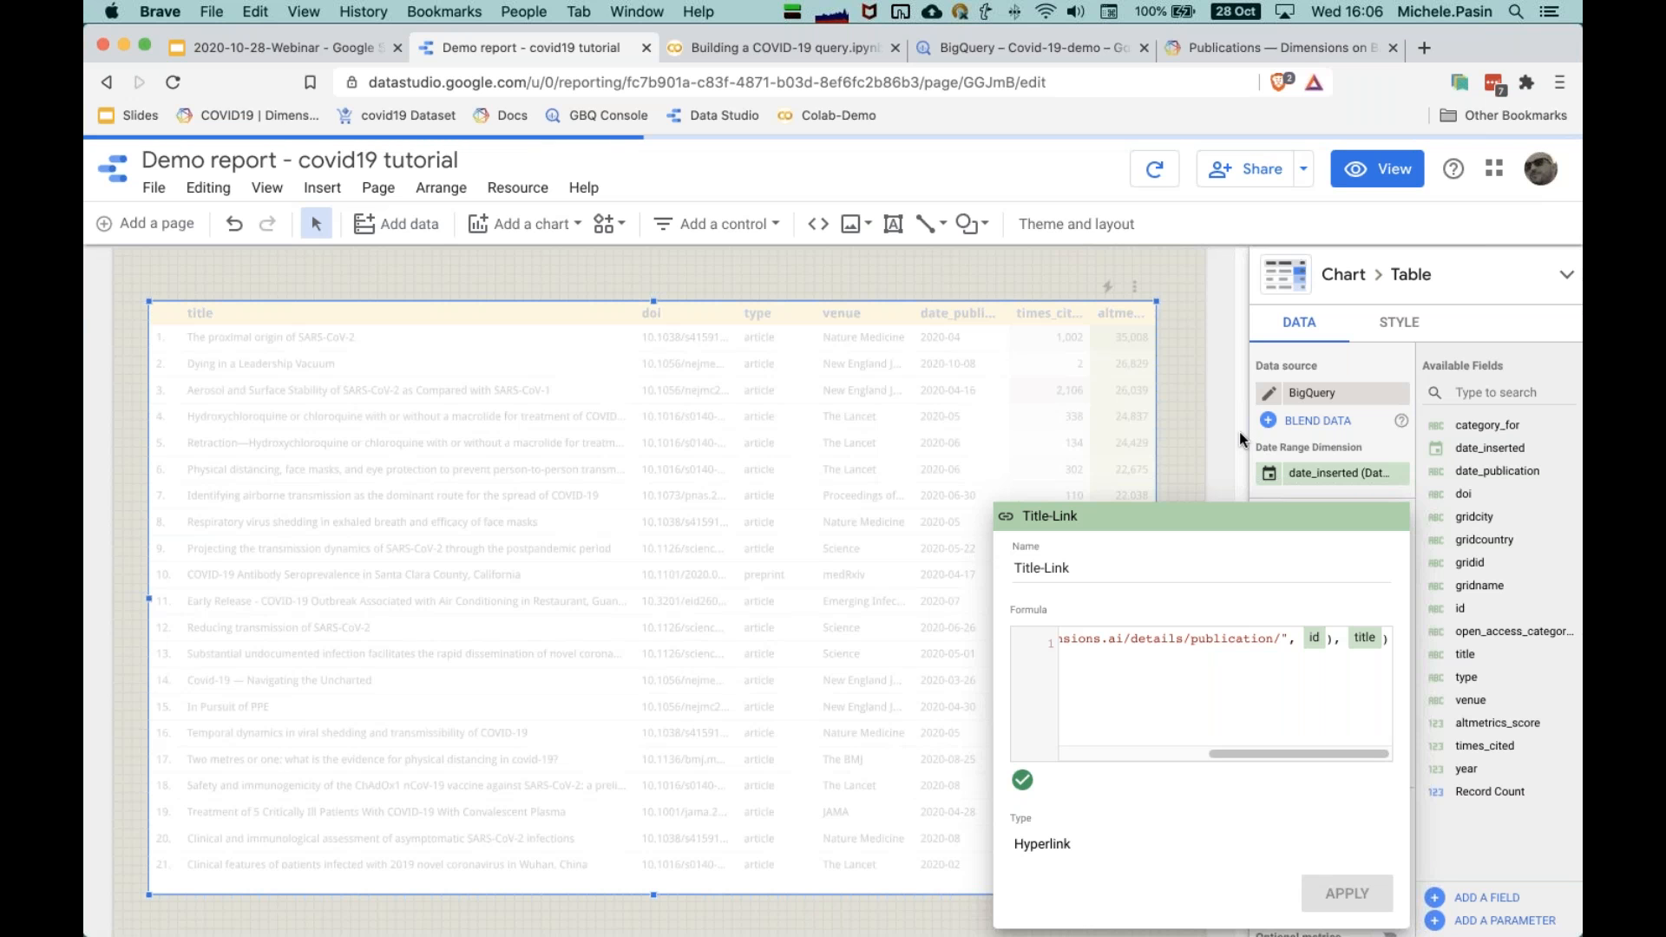
left_click(1341, 486)
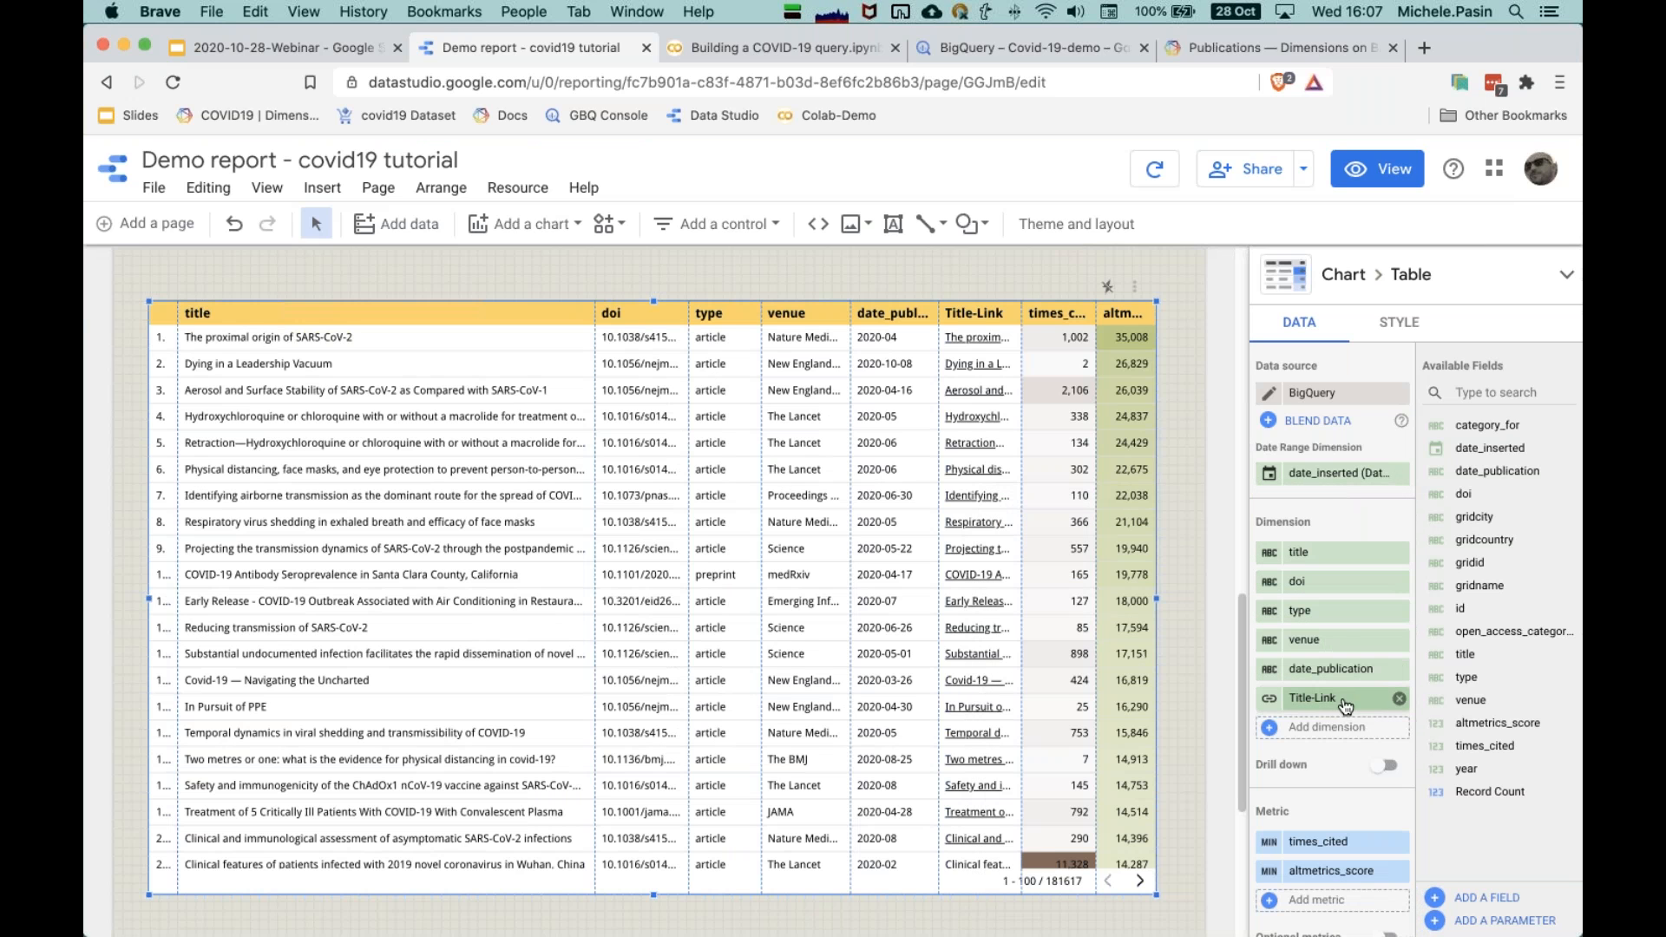
left_click_drag(1341, 636, 1344, 556)
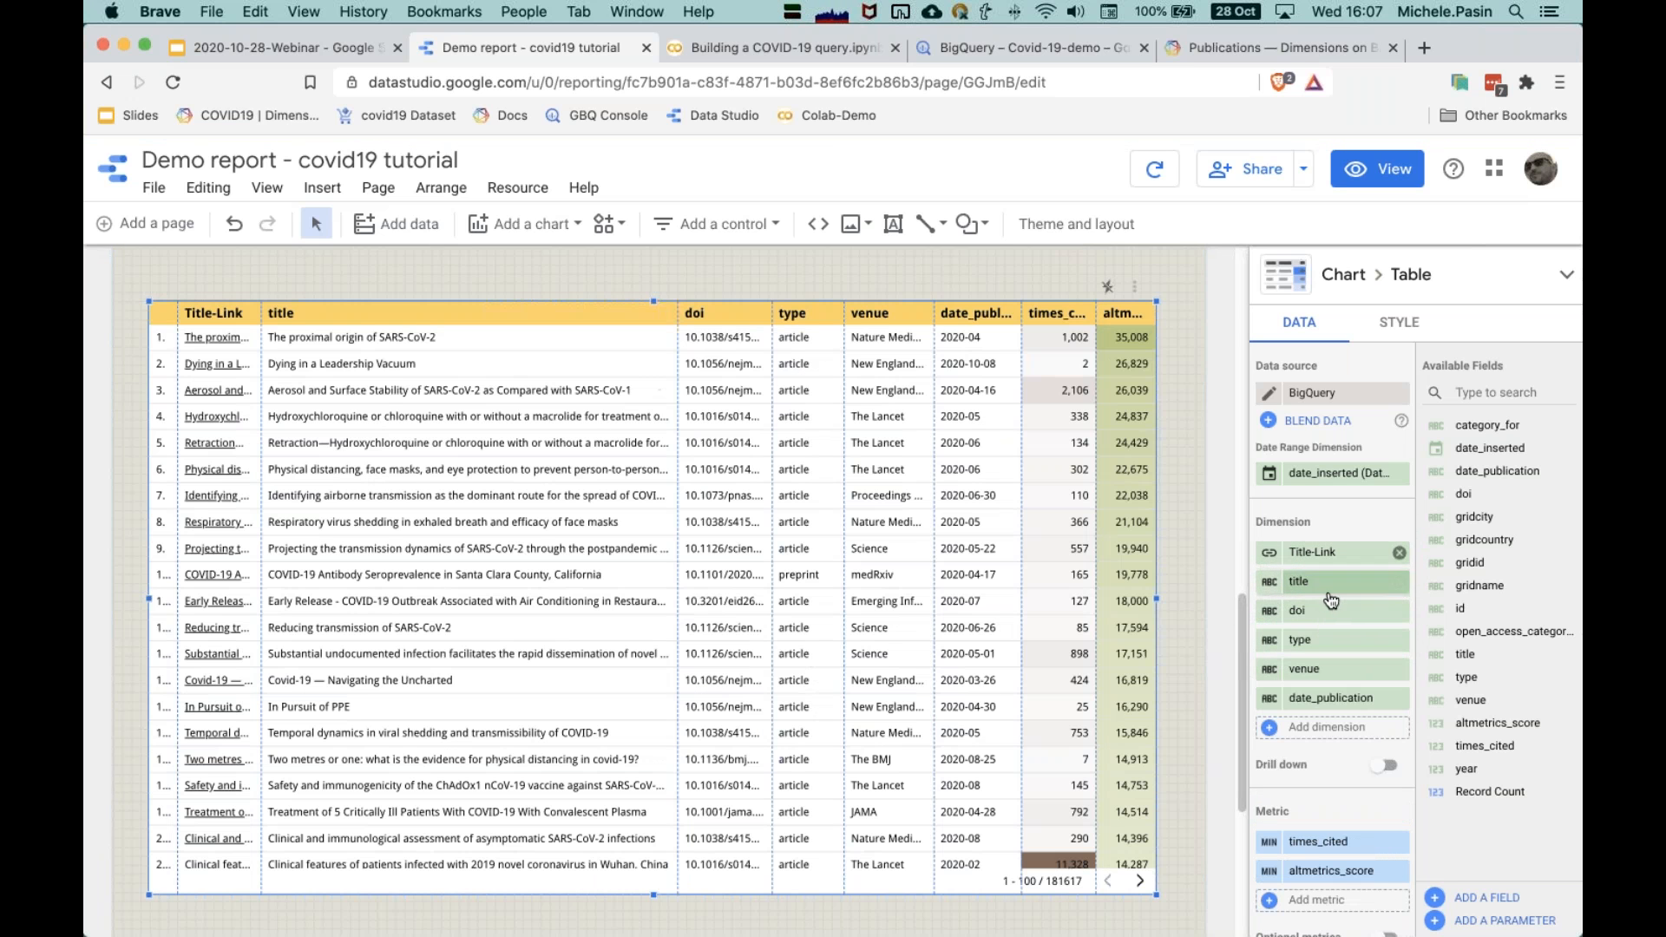
left_click(1399, 582)
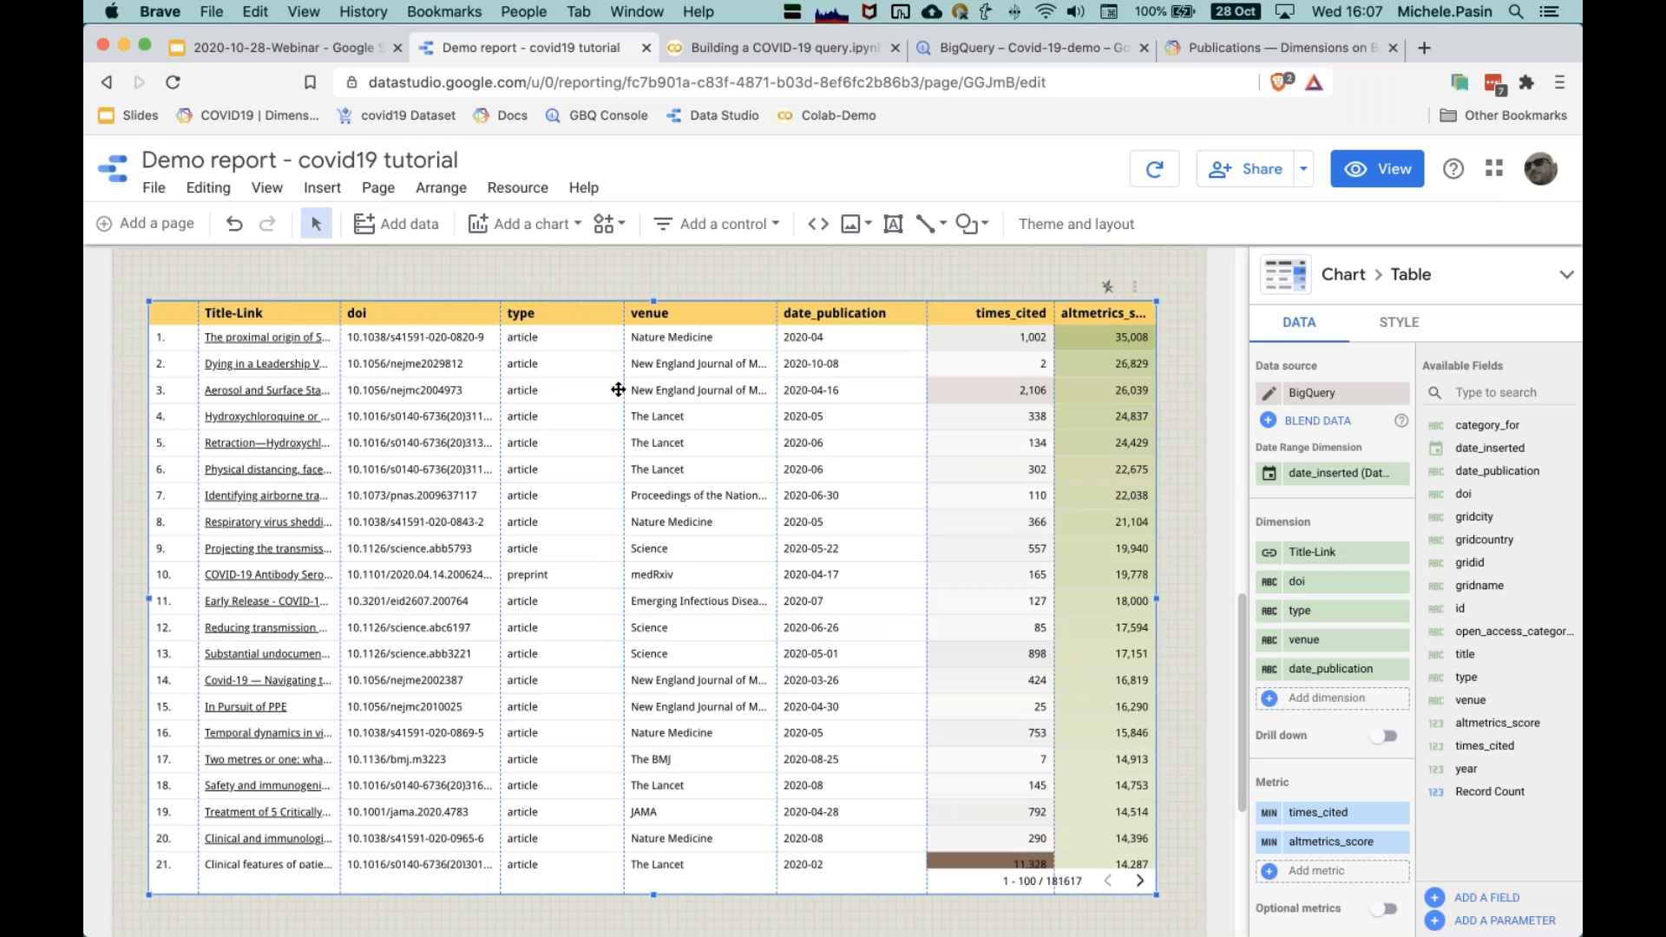
Step: Resize the publications table's columns, widening Title-Link and narrowing the row-number, doi, type, venue and date_publication columns
left_click_drag(928, 366, 954, 366)
left_click_drag(775, 338, 839, 338)
left_click_drag(625, 334, 730, 338)
left_click_drag(840, 350, 702, 342)
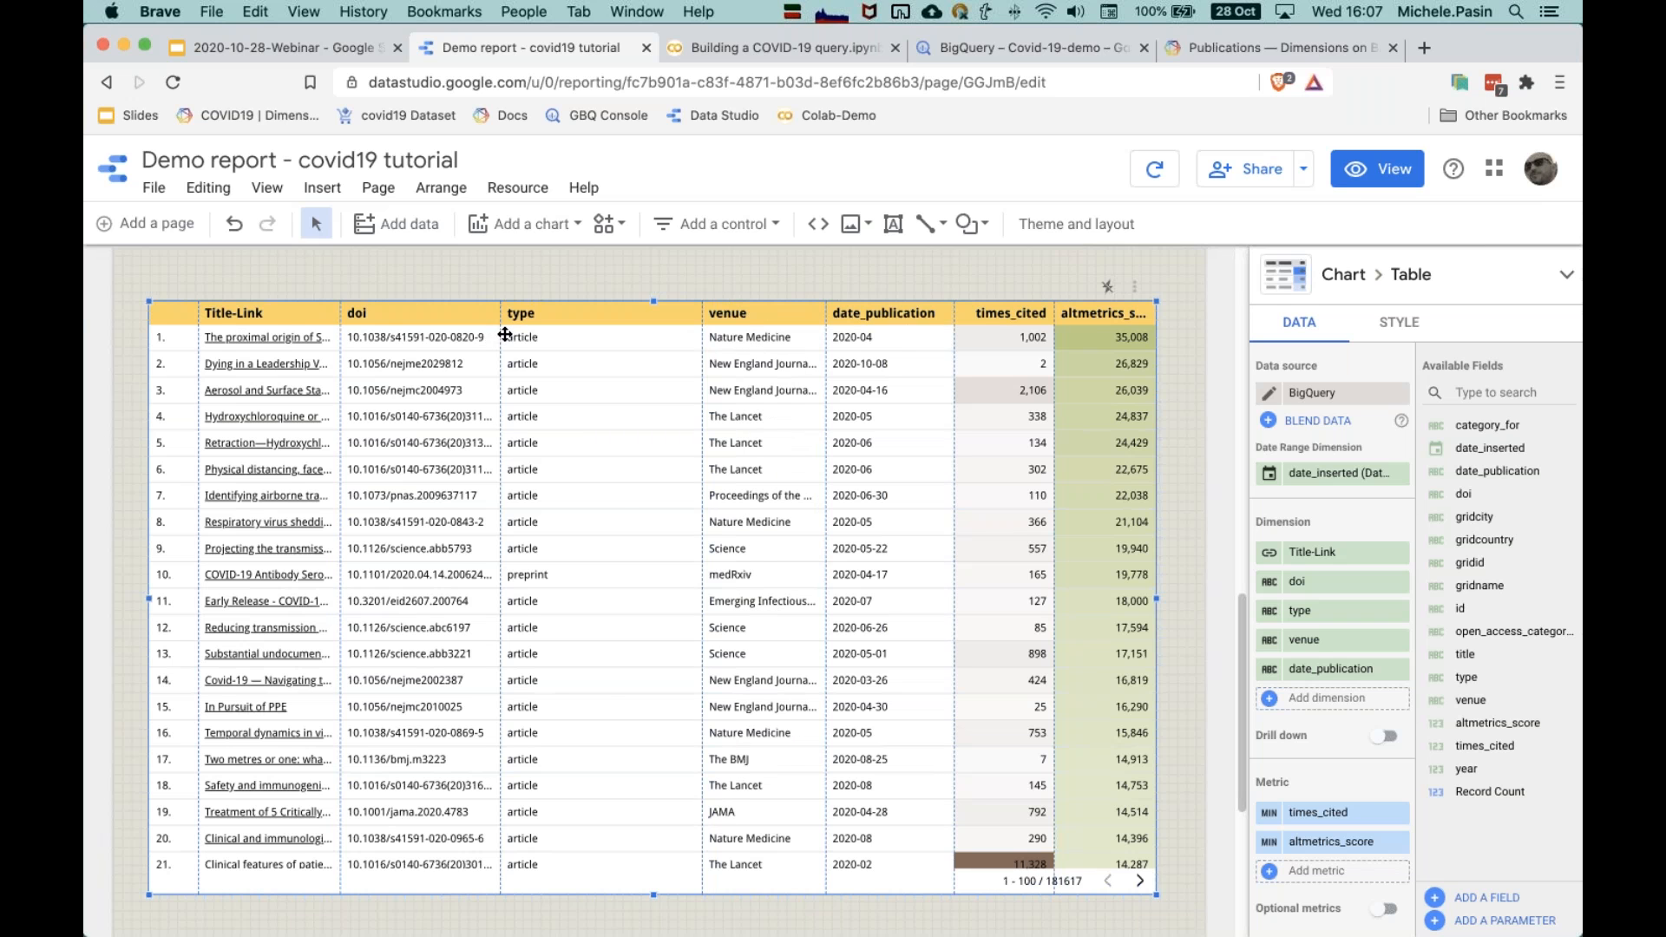
left_click_drag(499, 333, 610, 340)
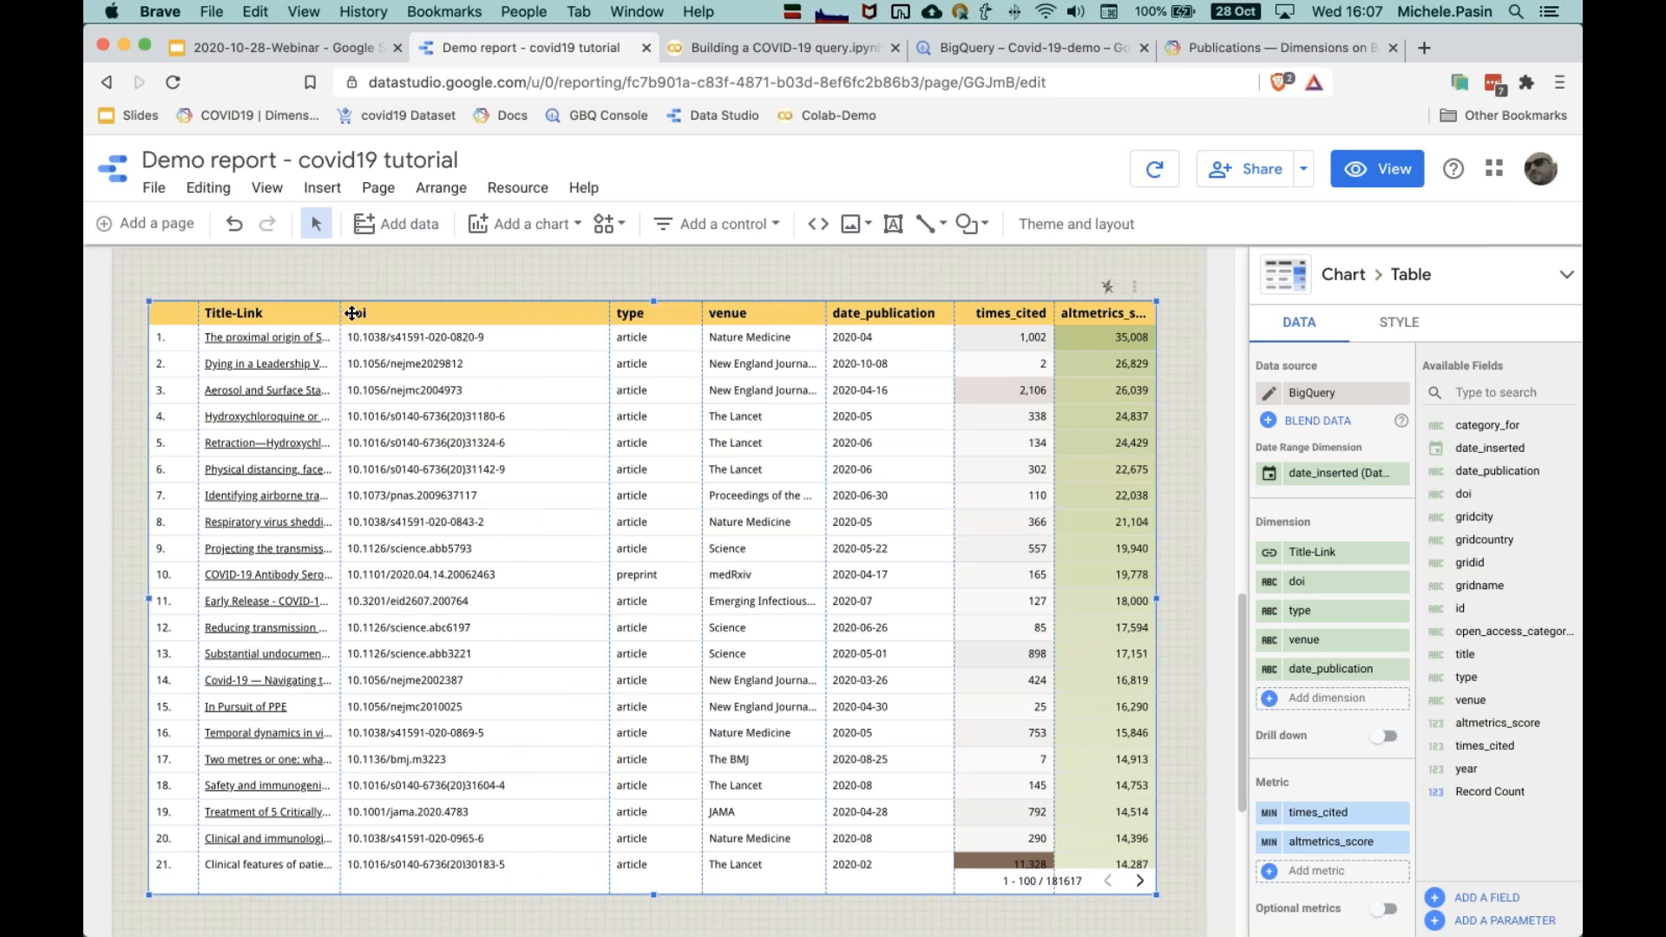
left_click_drag(340, 320, 478, 341)
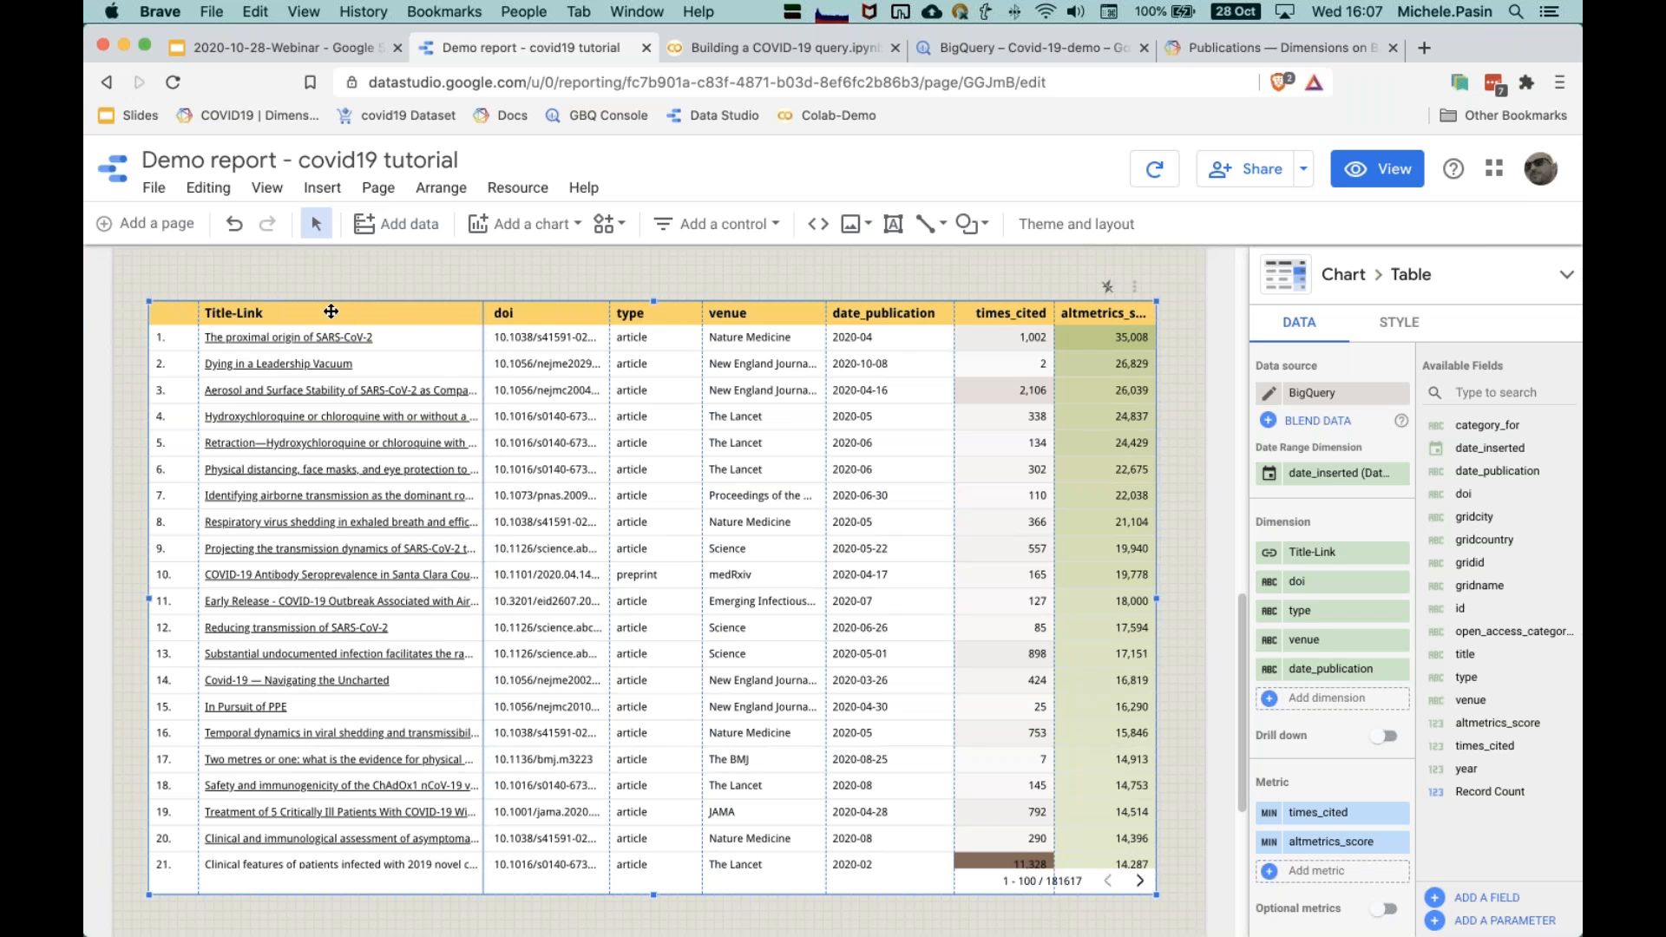
left_click_drag(192, 325, 185, 327)
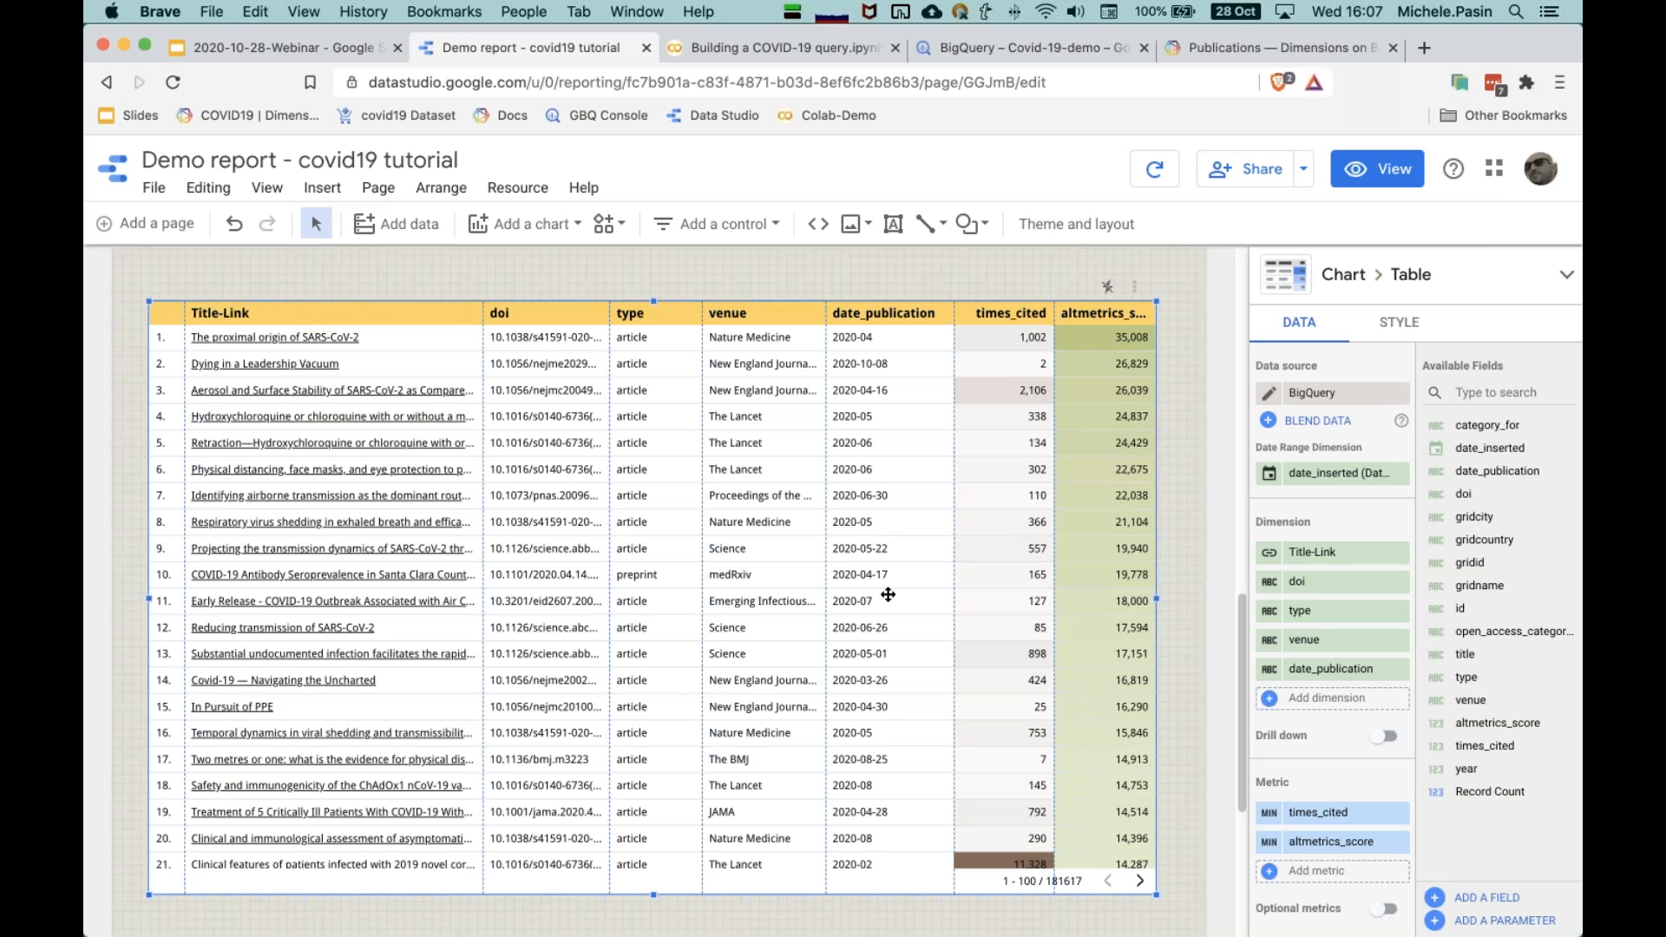
Step: Switch the report to view mode and filter it to New Zealand through the geo chart
scroll(951, 592, "up", 10)
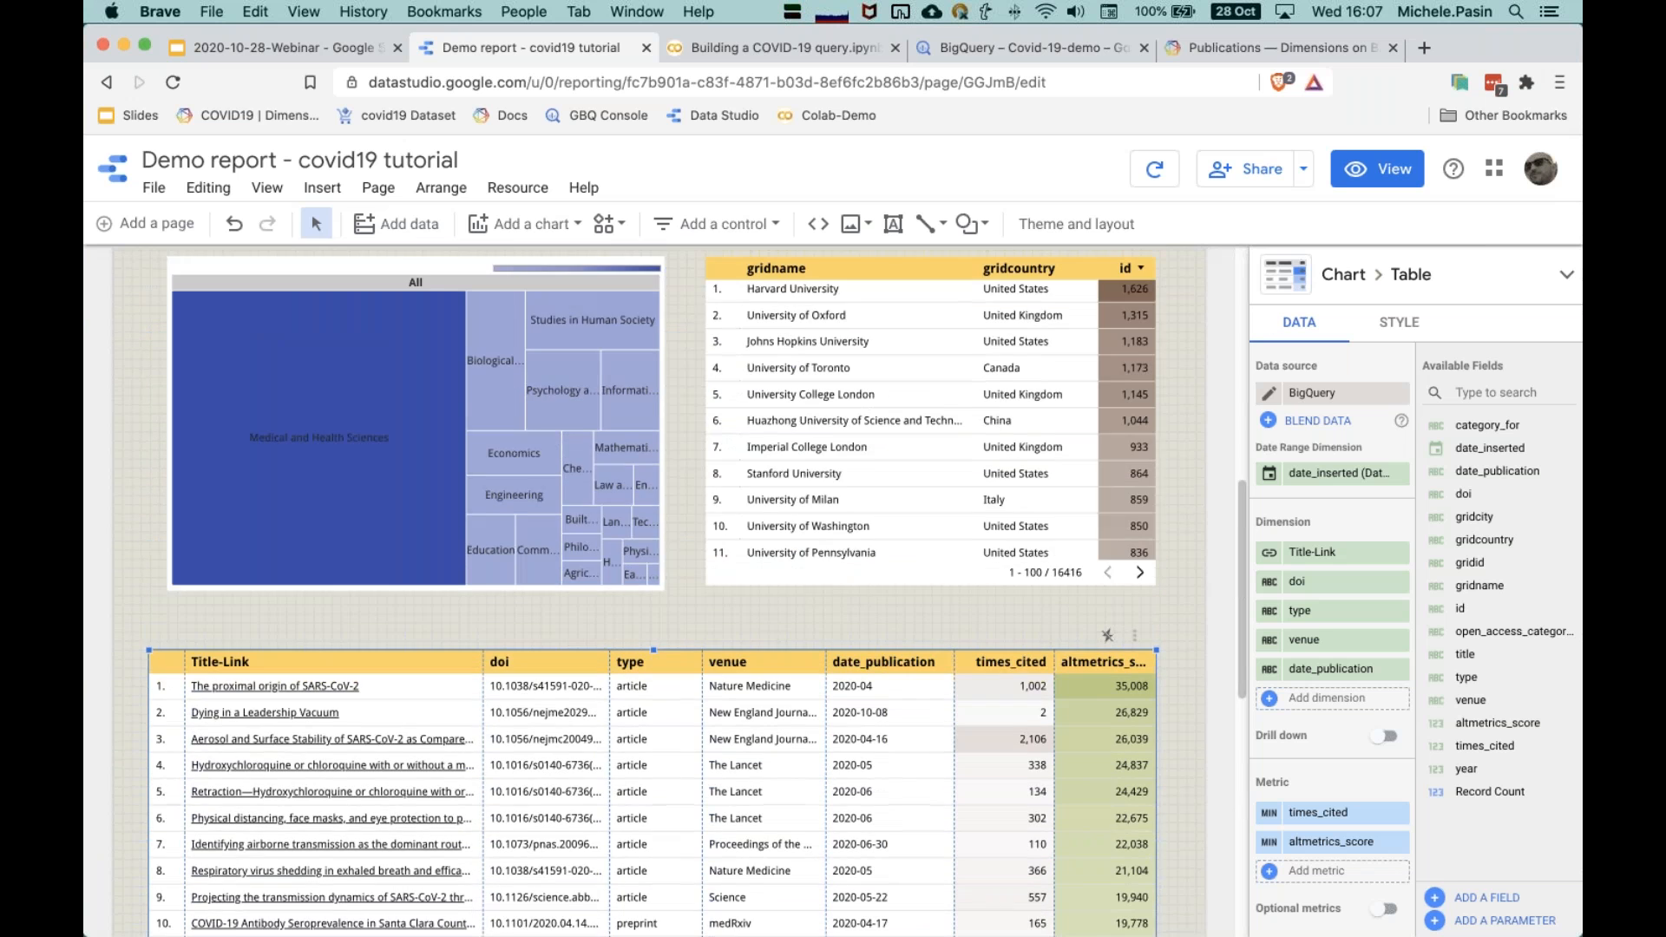
left_click(1411, 171)
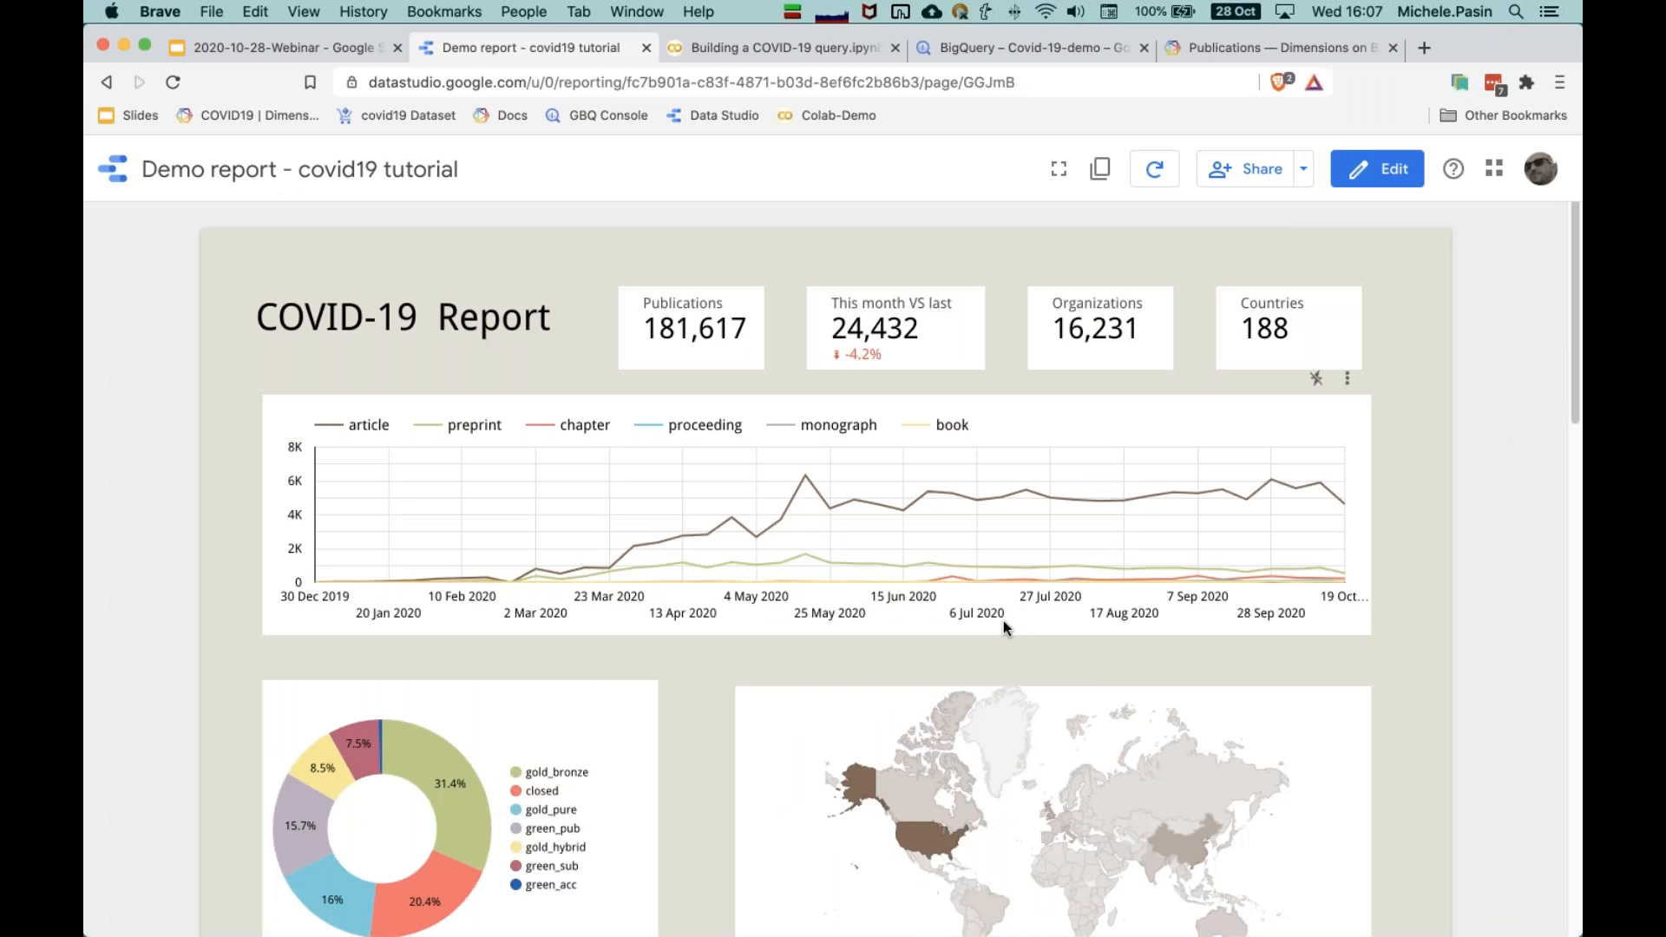
scroll(1077, 701, "down", 2)
scroll(1079, 704, "down", 3)
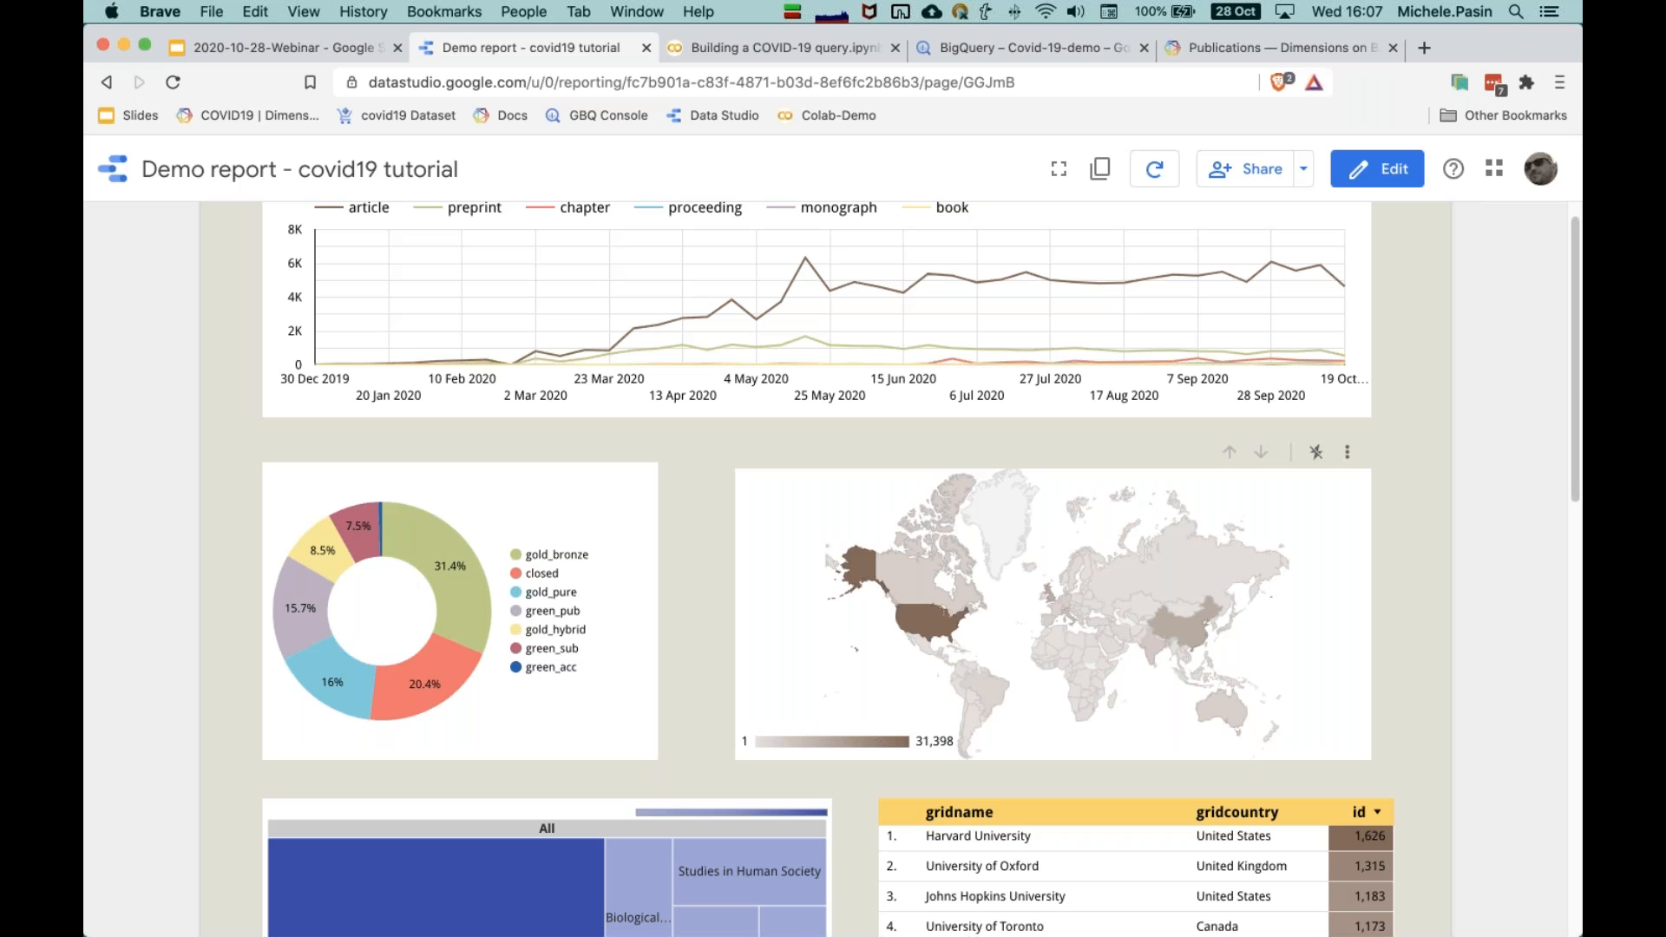
scroll(902, 633, "down", 1)
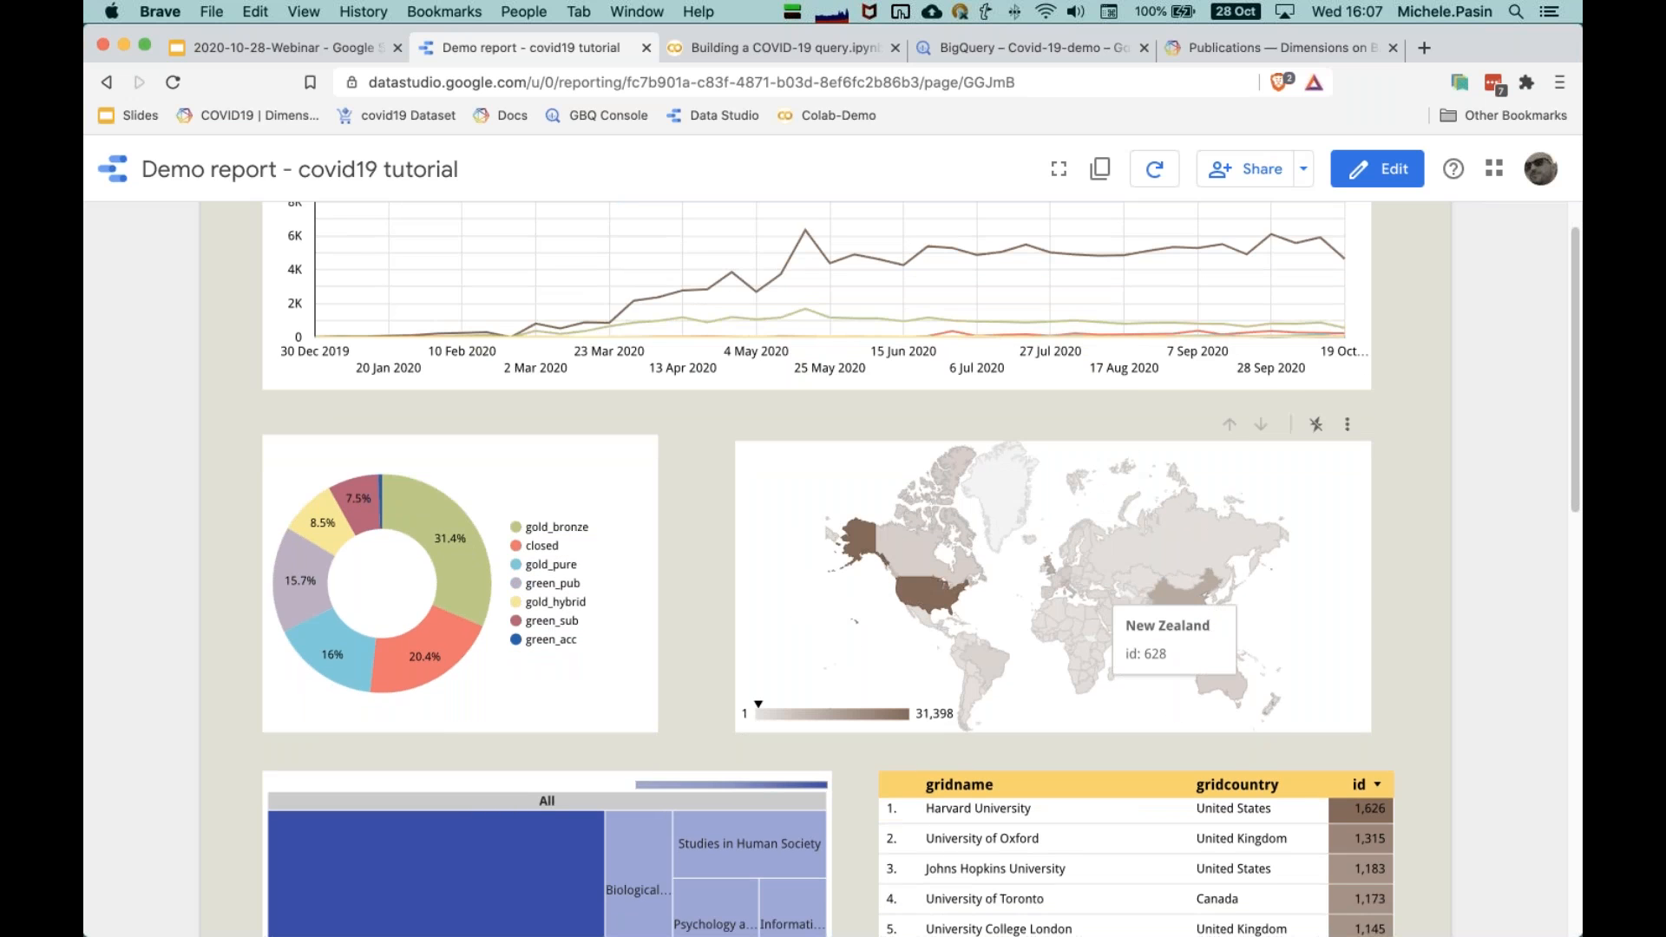
left_click(1271, 704)
scroll(1404, 730, "up", 3)
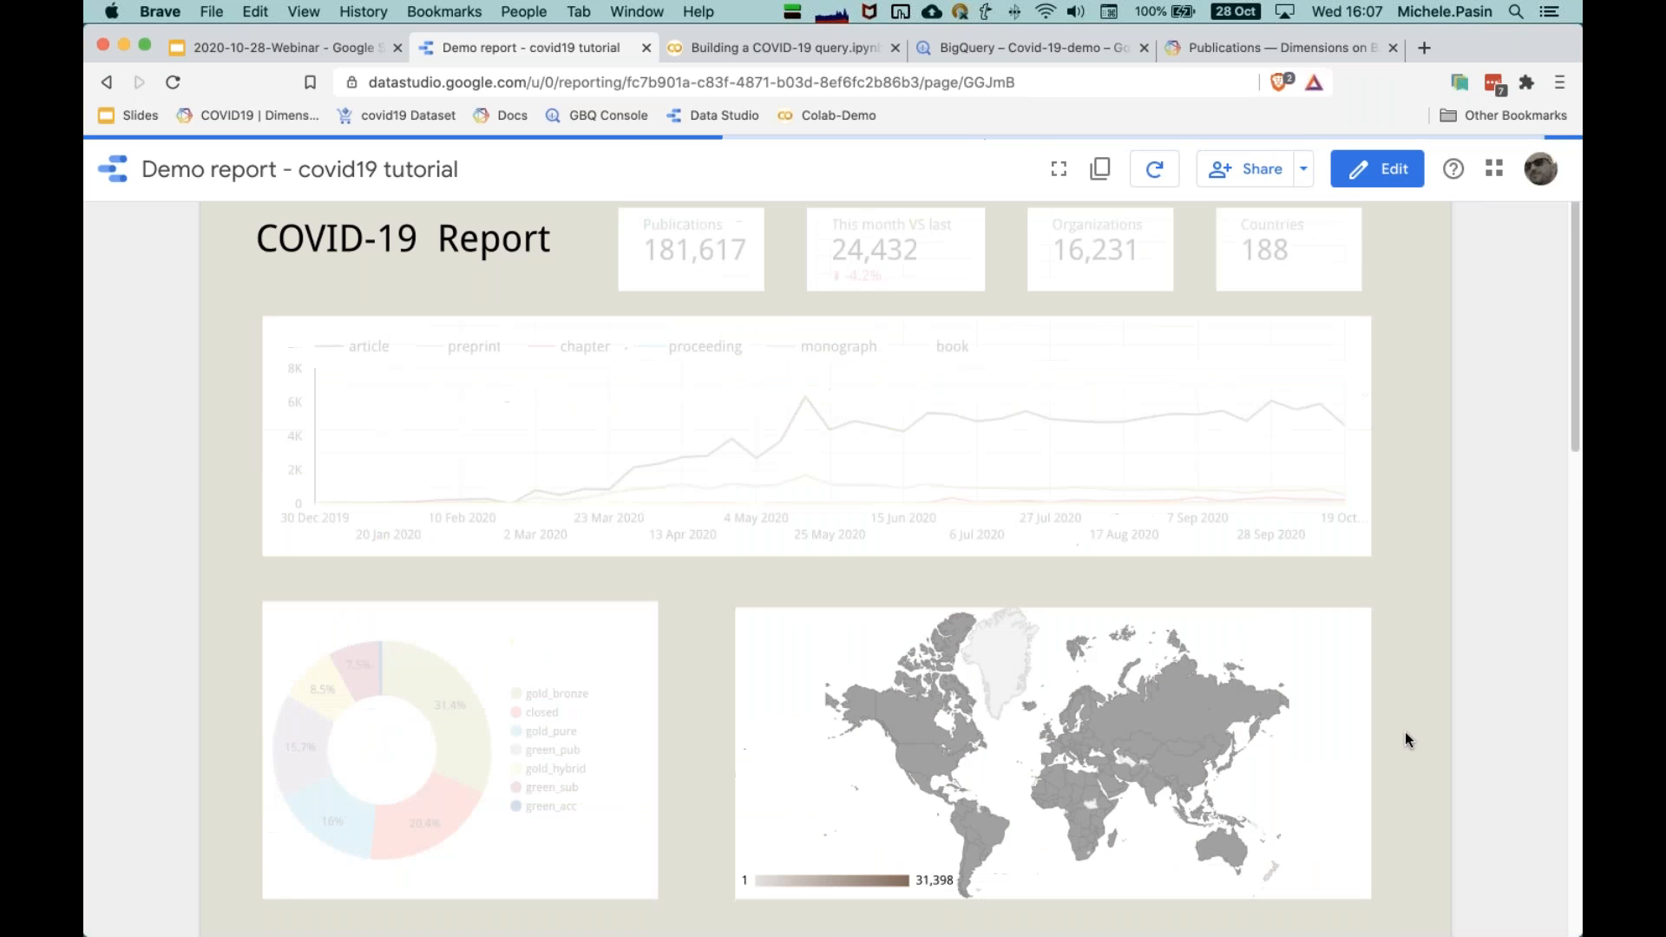
Step: Filter the report further by Psychology and Cognitive Sciences in the treemap and by gold_bronze in the doughnut chart
scroll(1403, 729, "down", 5)
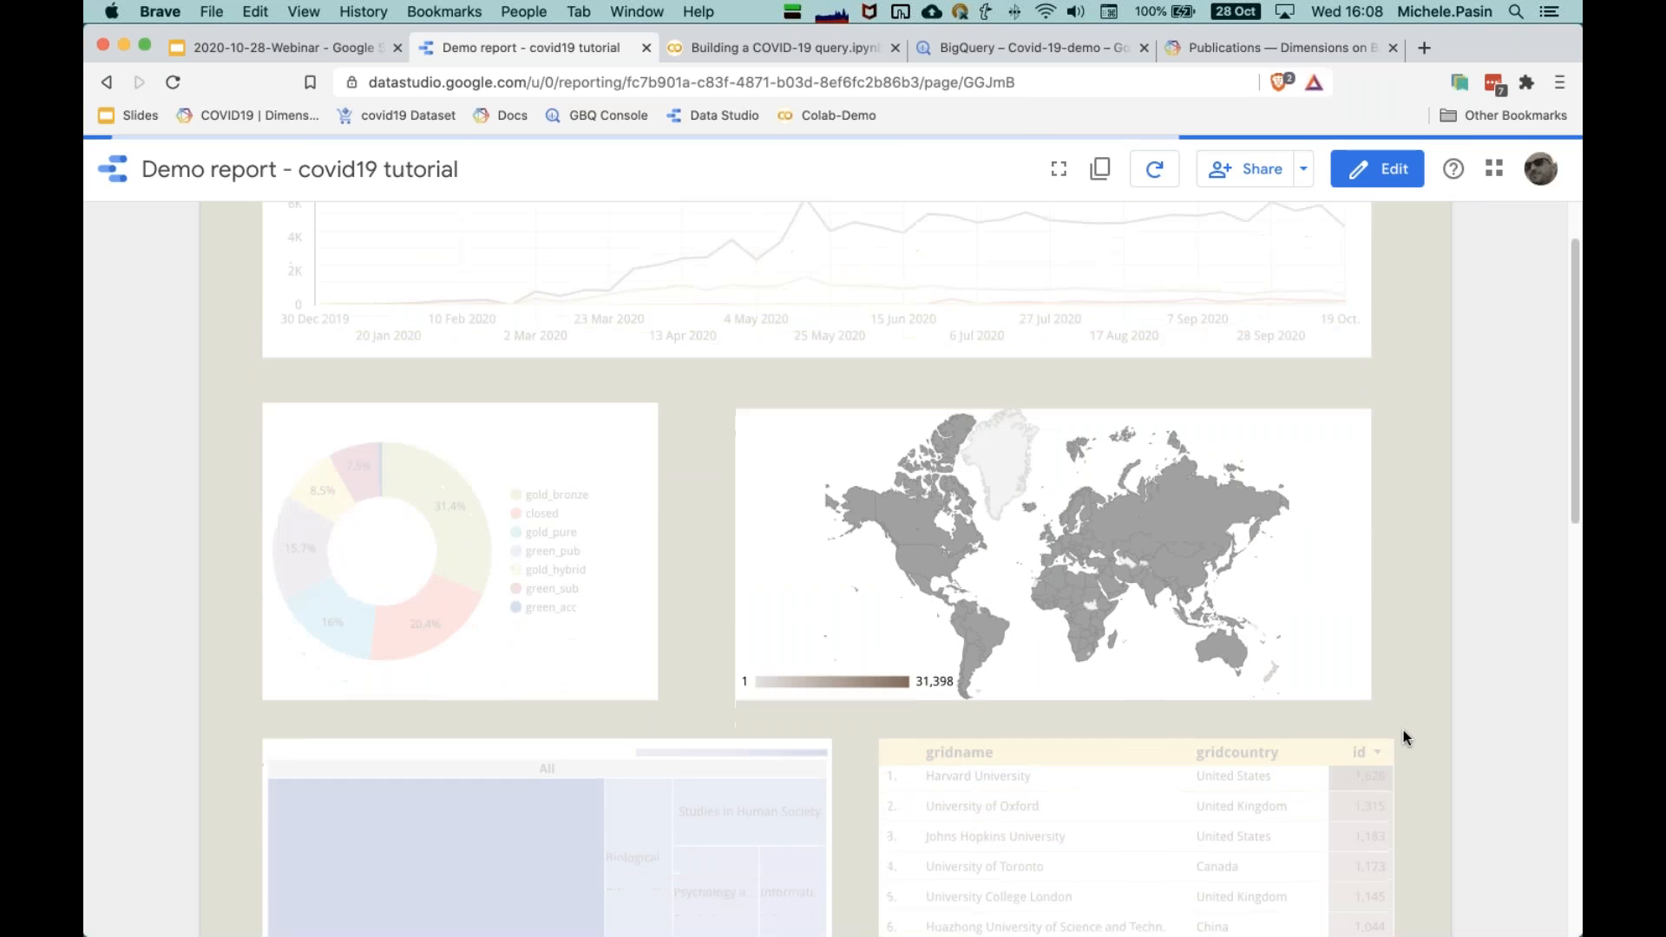
scroll(1403, 731, "down", 1)
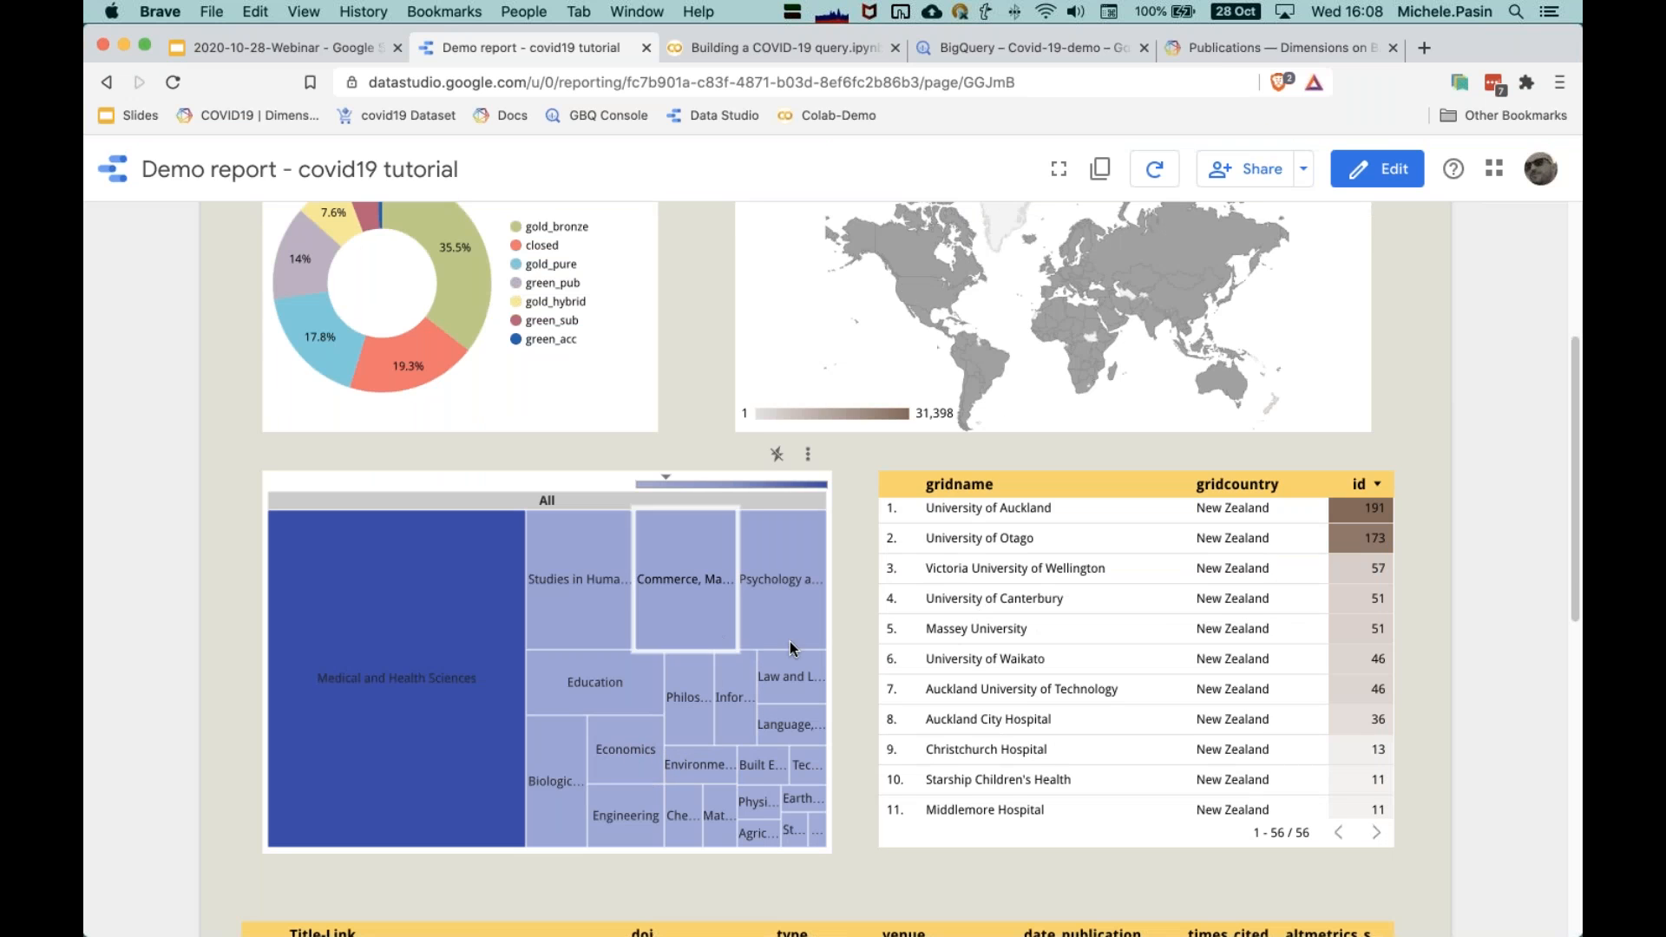
left_click(789, 607)
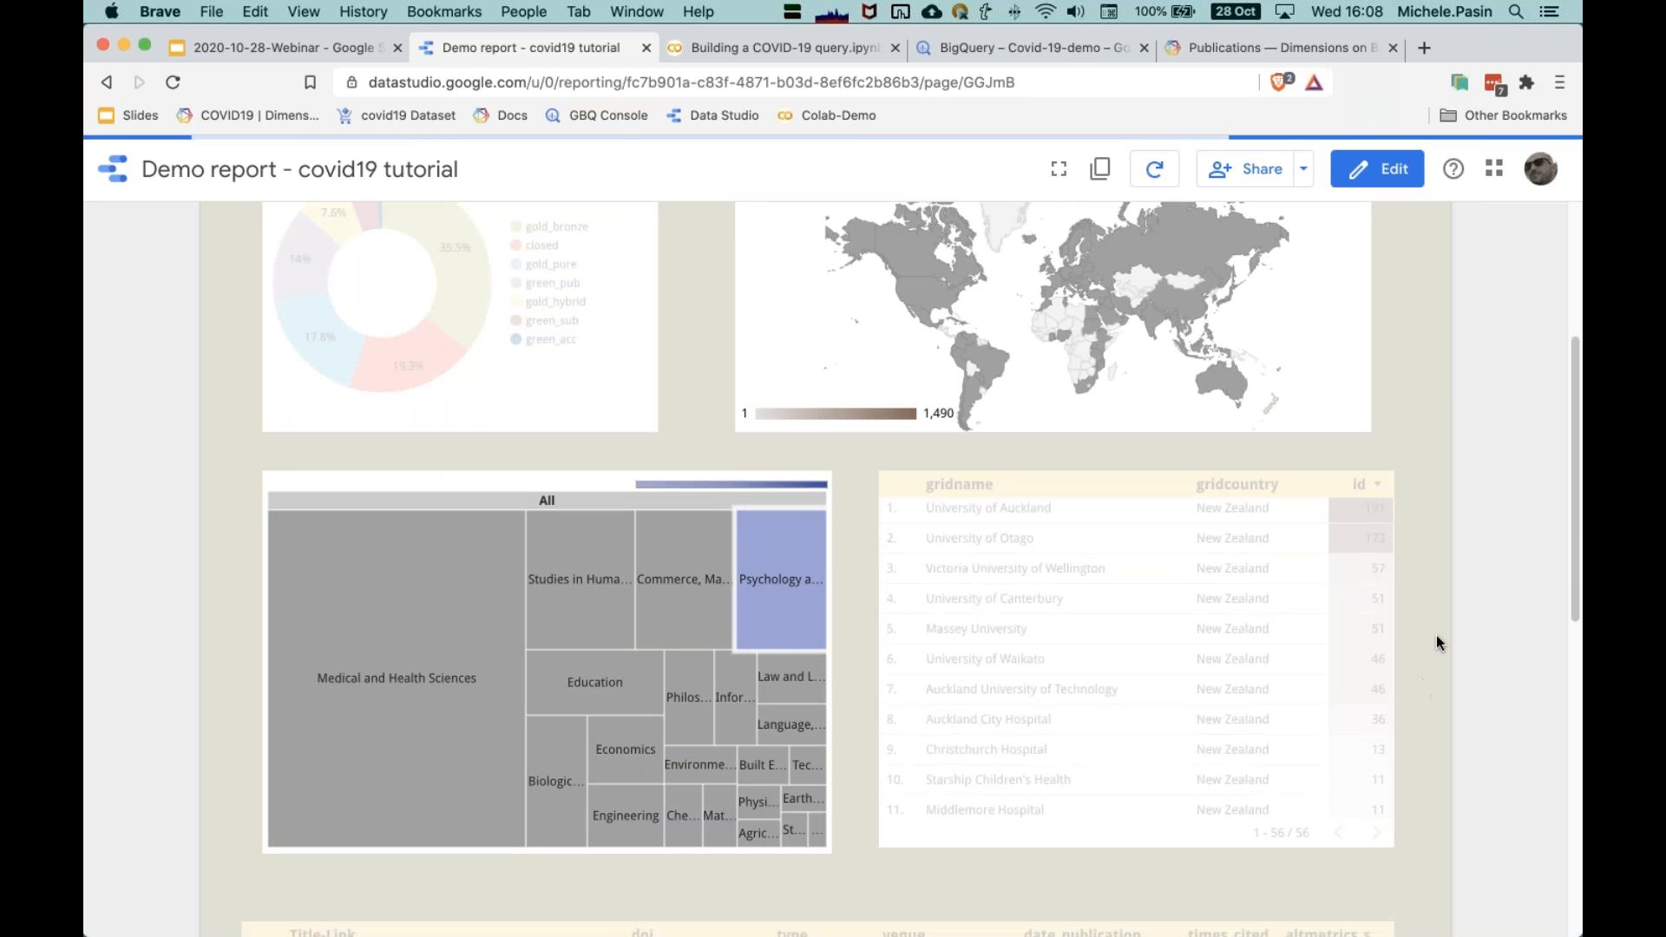
scroll(544, 448, "up", 2)
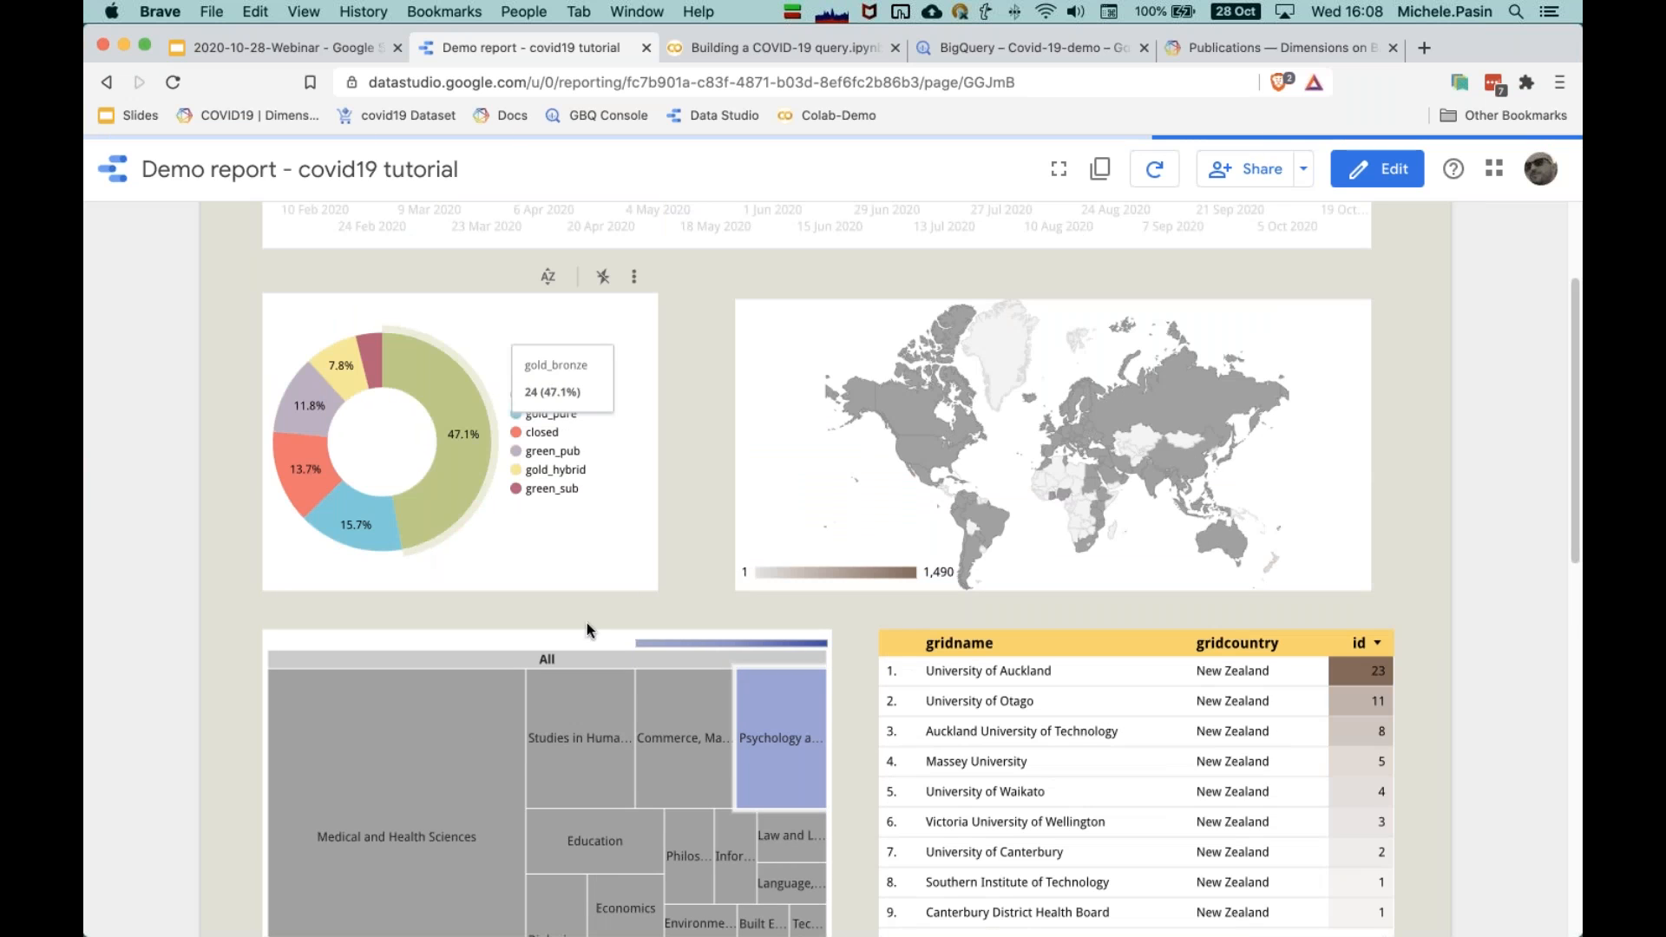
left_click(473, 386)
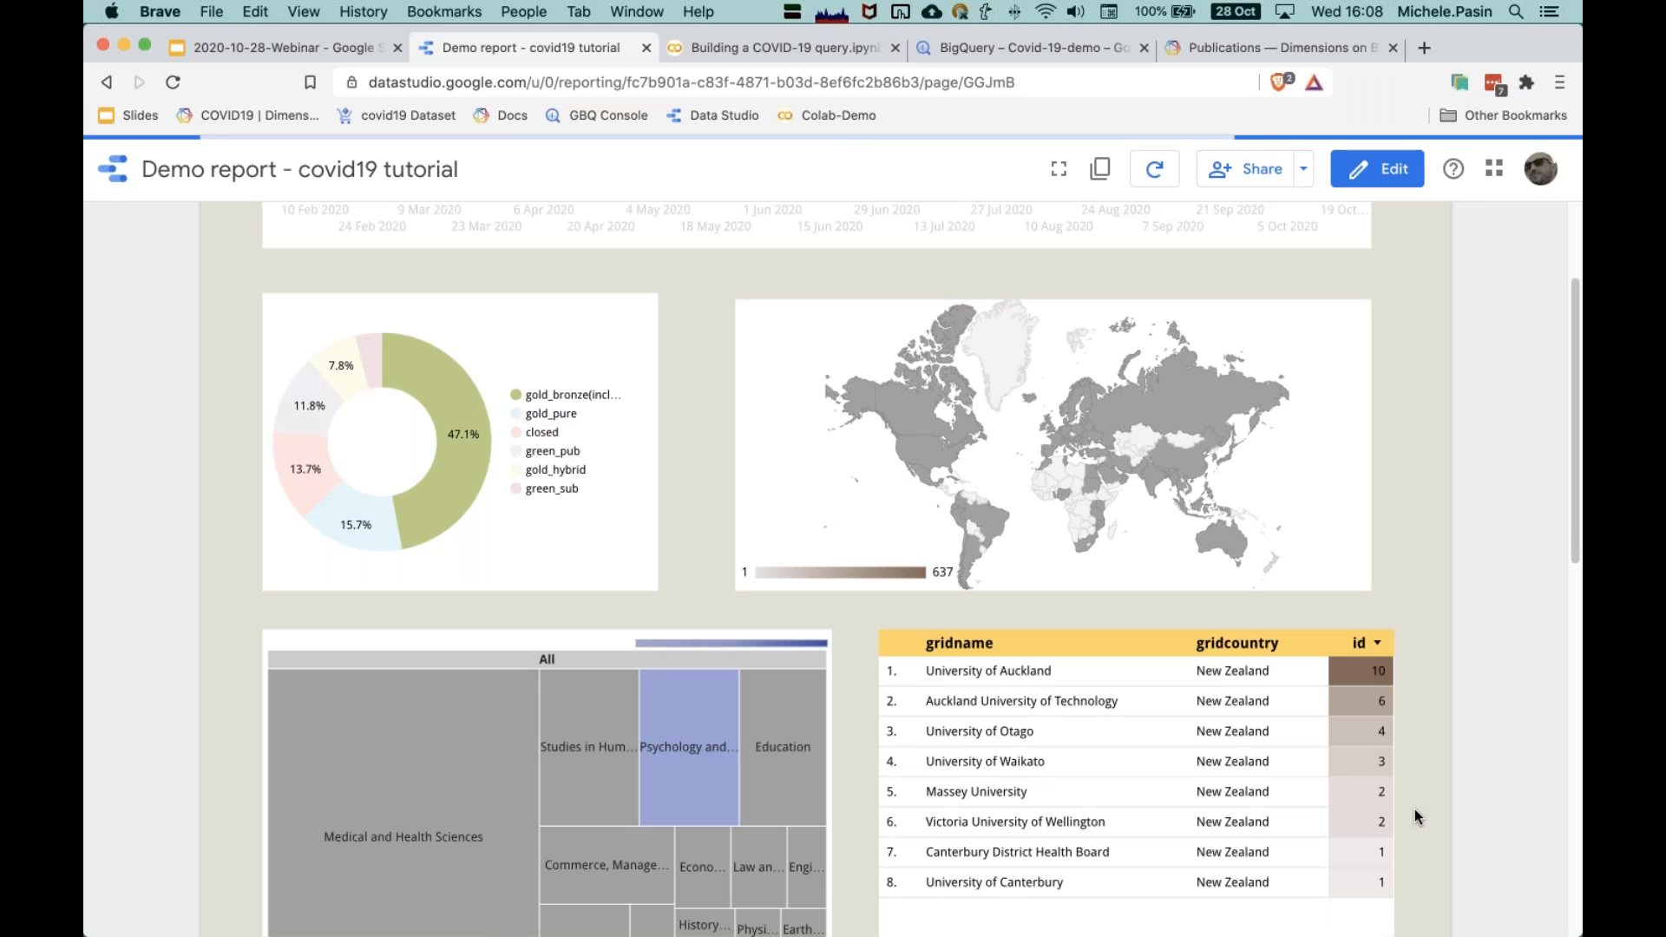
Step: Open the linked publication "COVID-19 effect on mental health: patients and workforce" from the table and look over its Dimensions page
scroll(1414, 805, "down", 7)
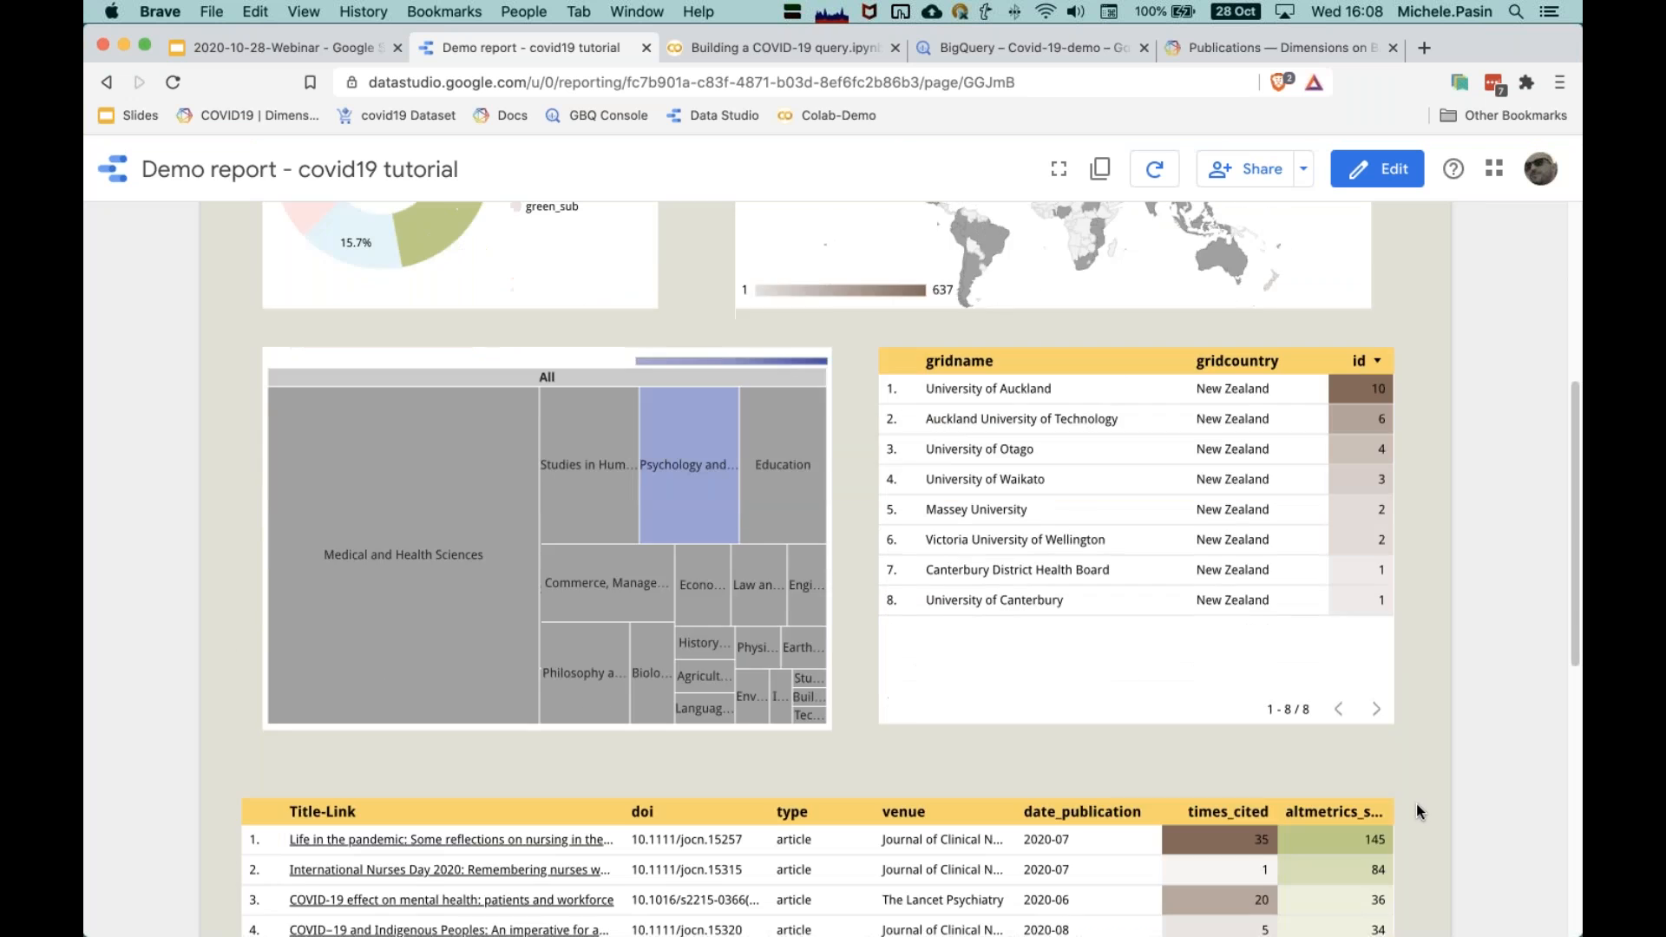
scroll(1417, 812, "down", 1)
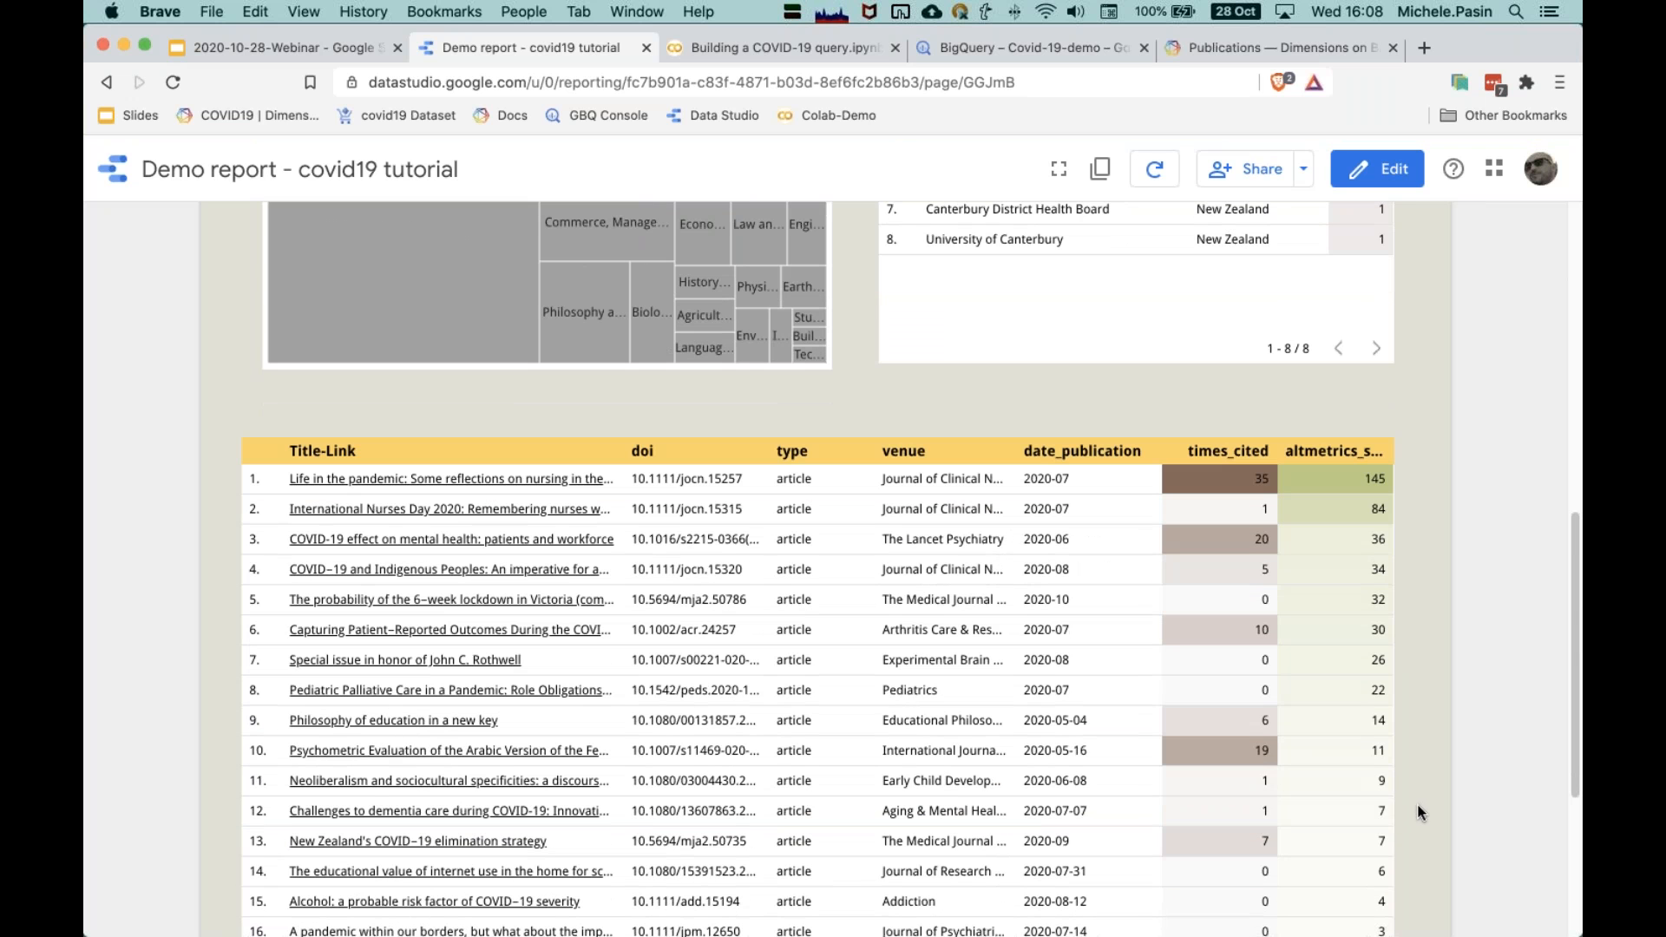
scroll(1418, 804, "down", 2)
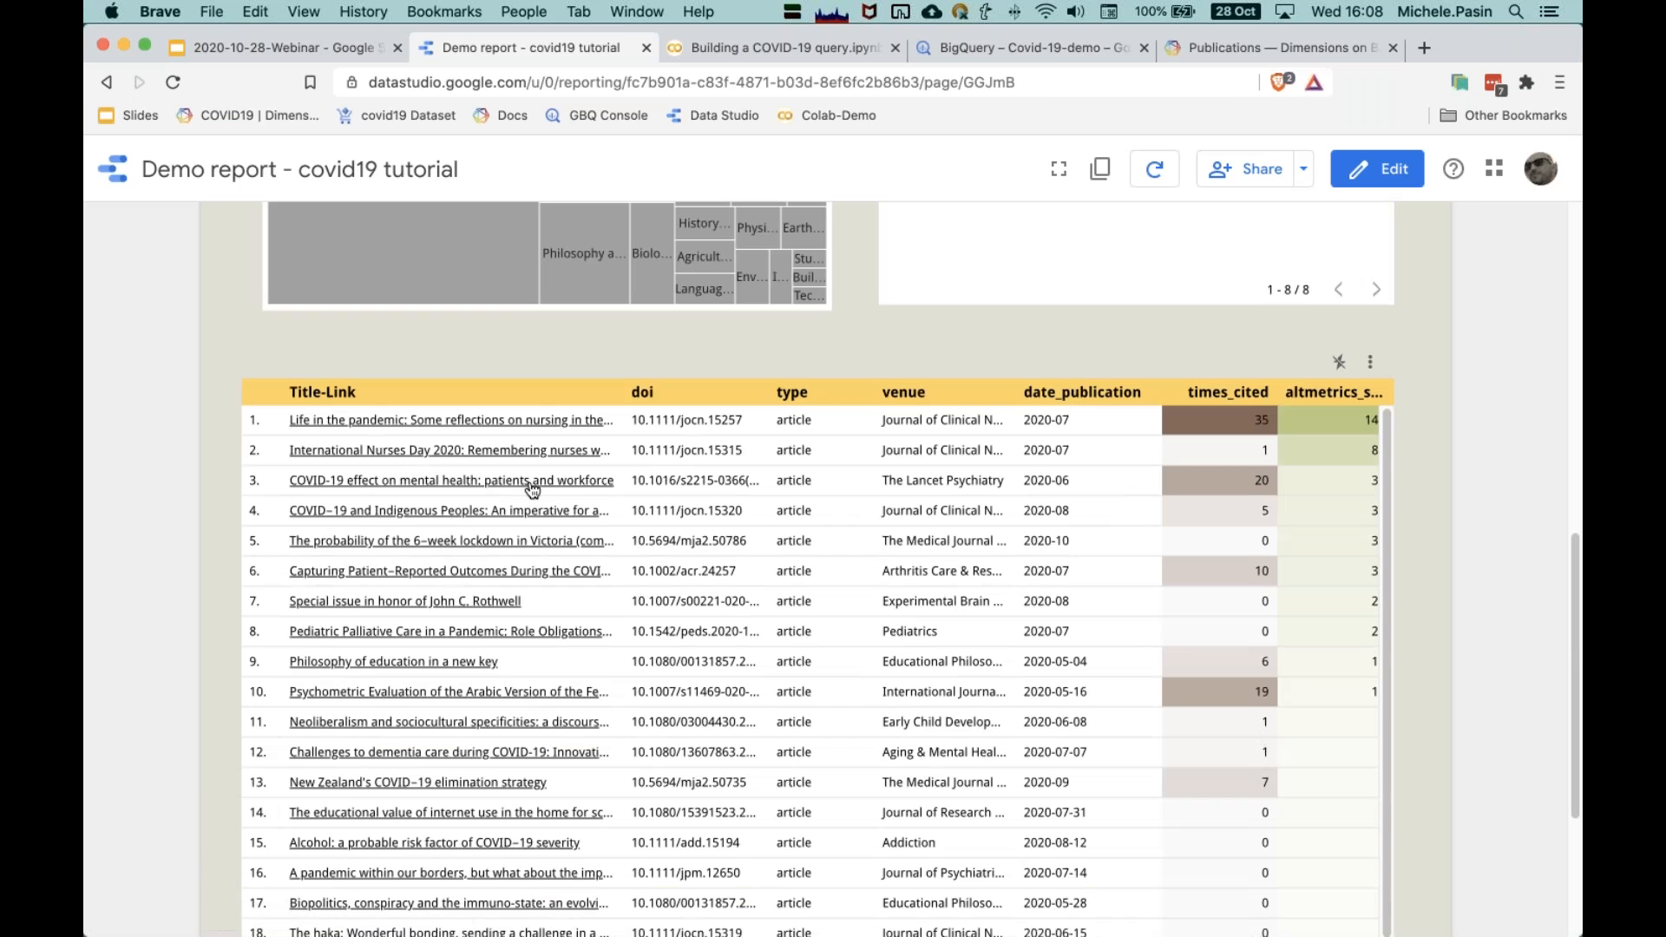
left_click(532, 482)
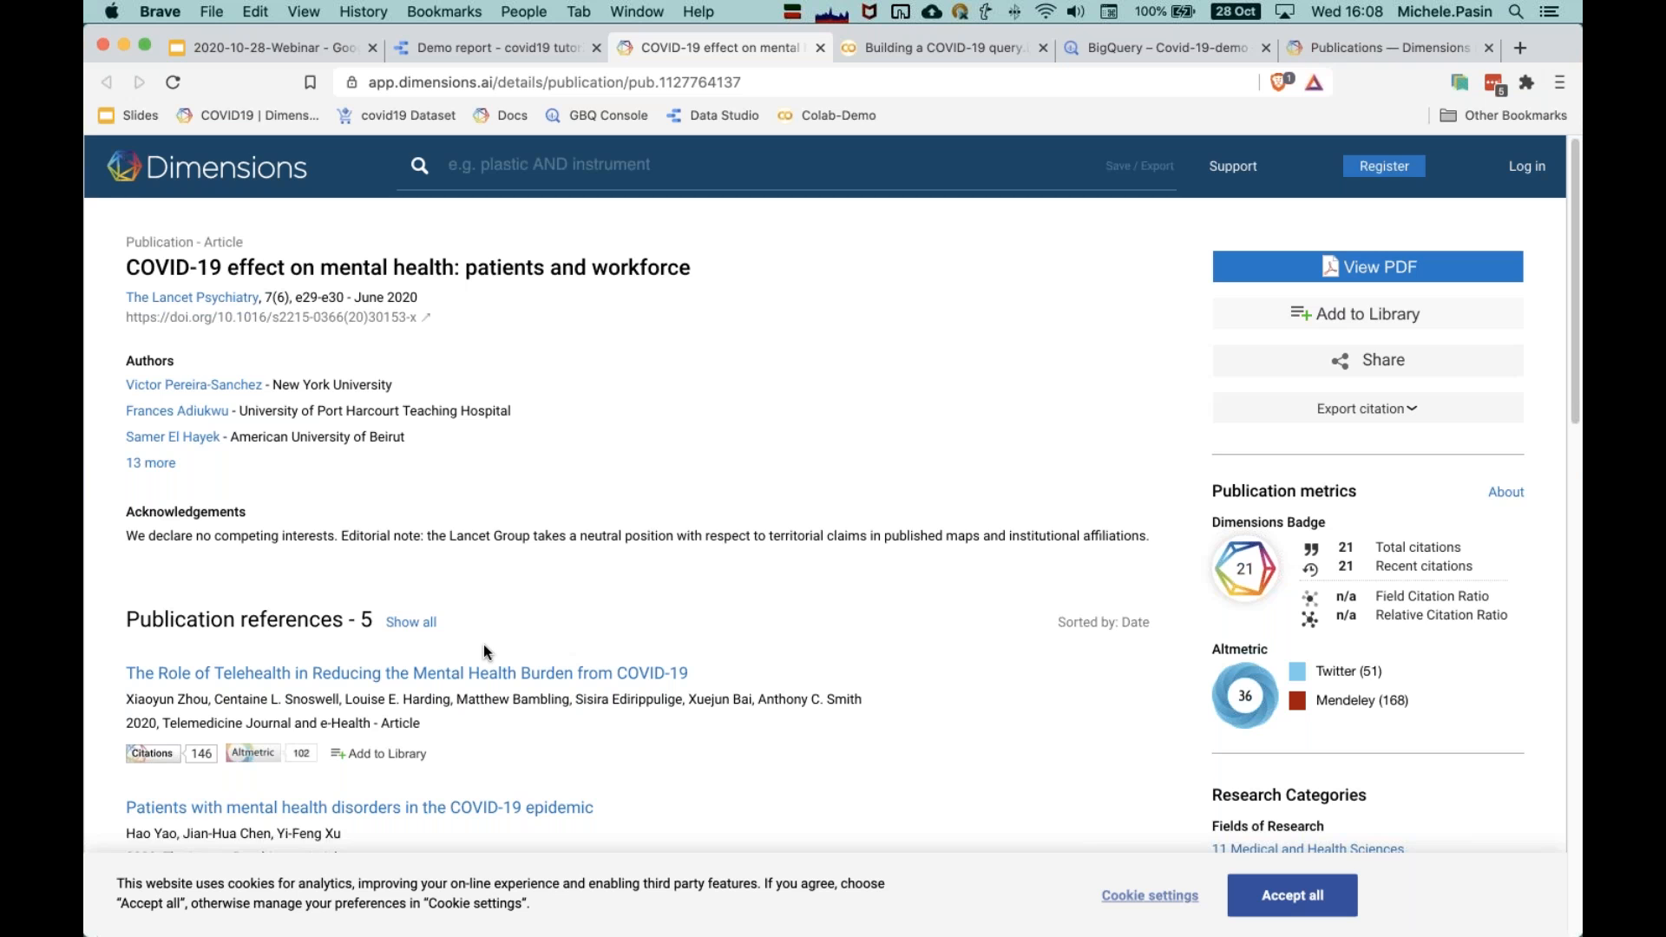
scroll(486, 651, "down", 7)
scroll(485, 651, "up", 7)
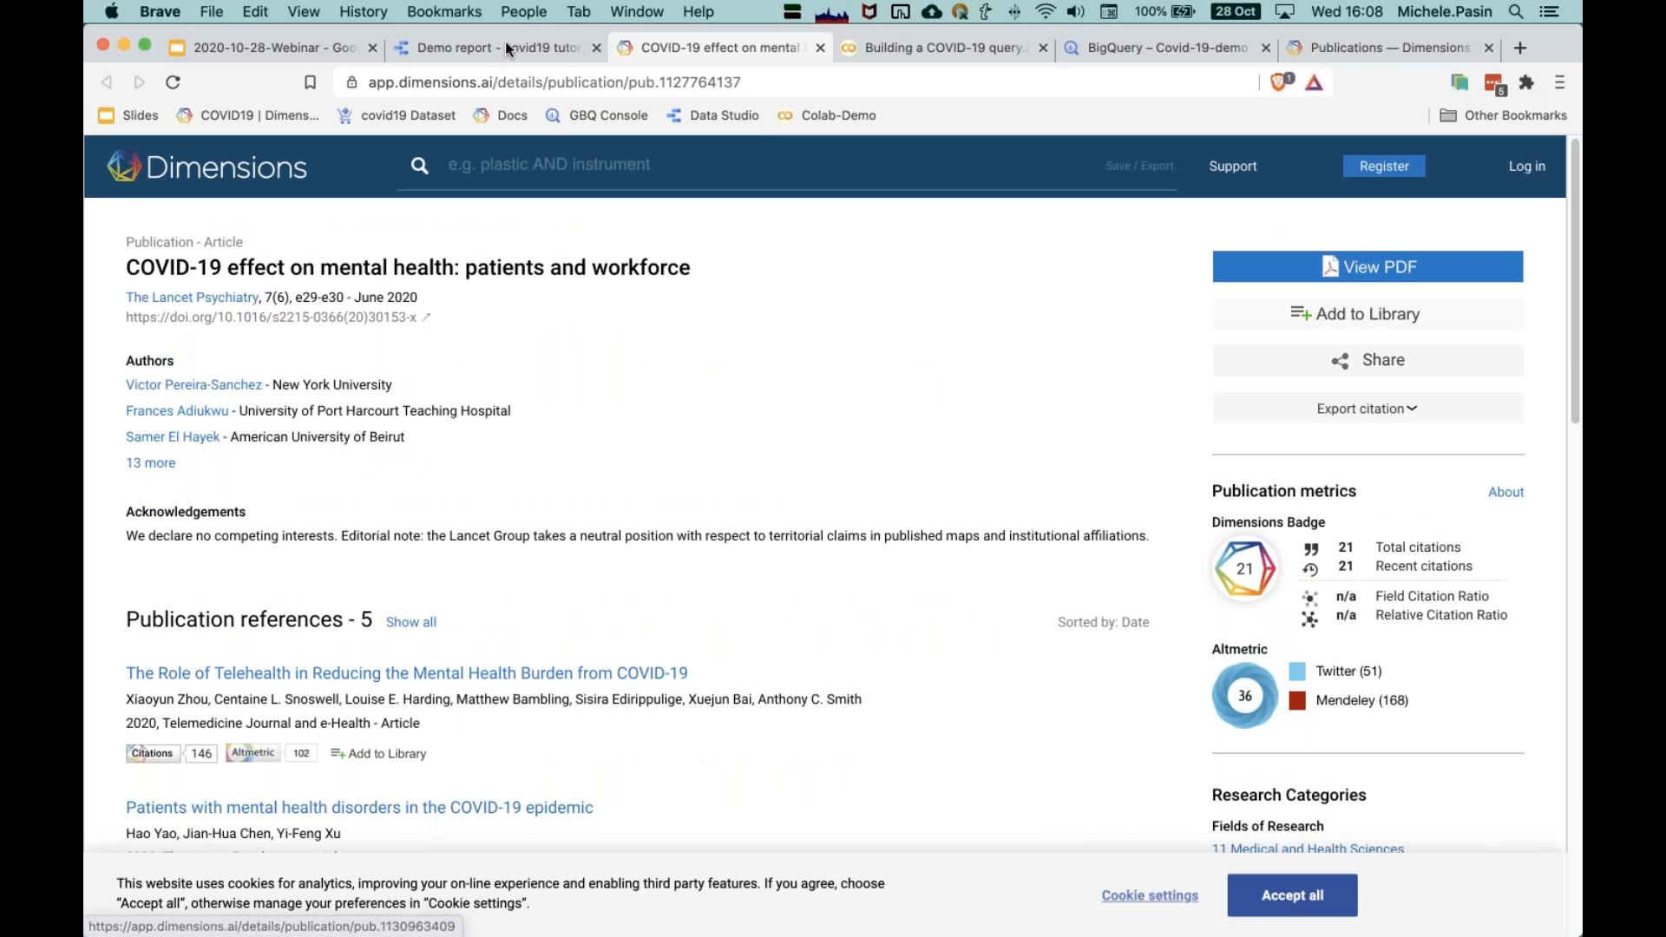
Step: Return to the report and open the linked publication "Alcohol: a probable risk factor of COVID-19 severity"
left_click(469, 51)
scroll(511, 676, "down", 2)
scroll(510, 677, "down", 3)
left_click(425, 753)
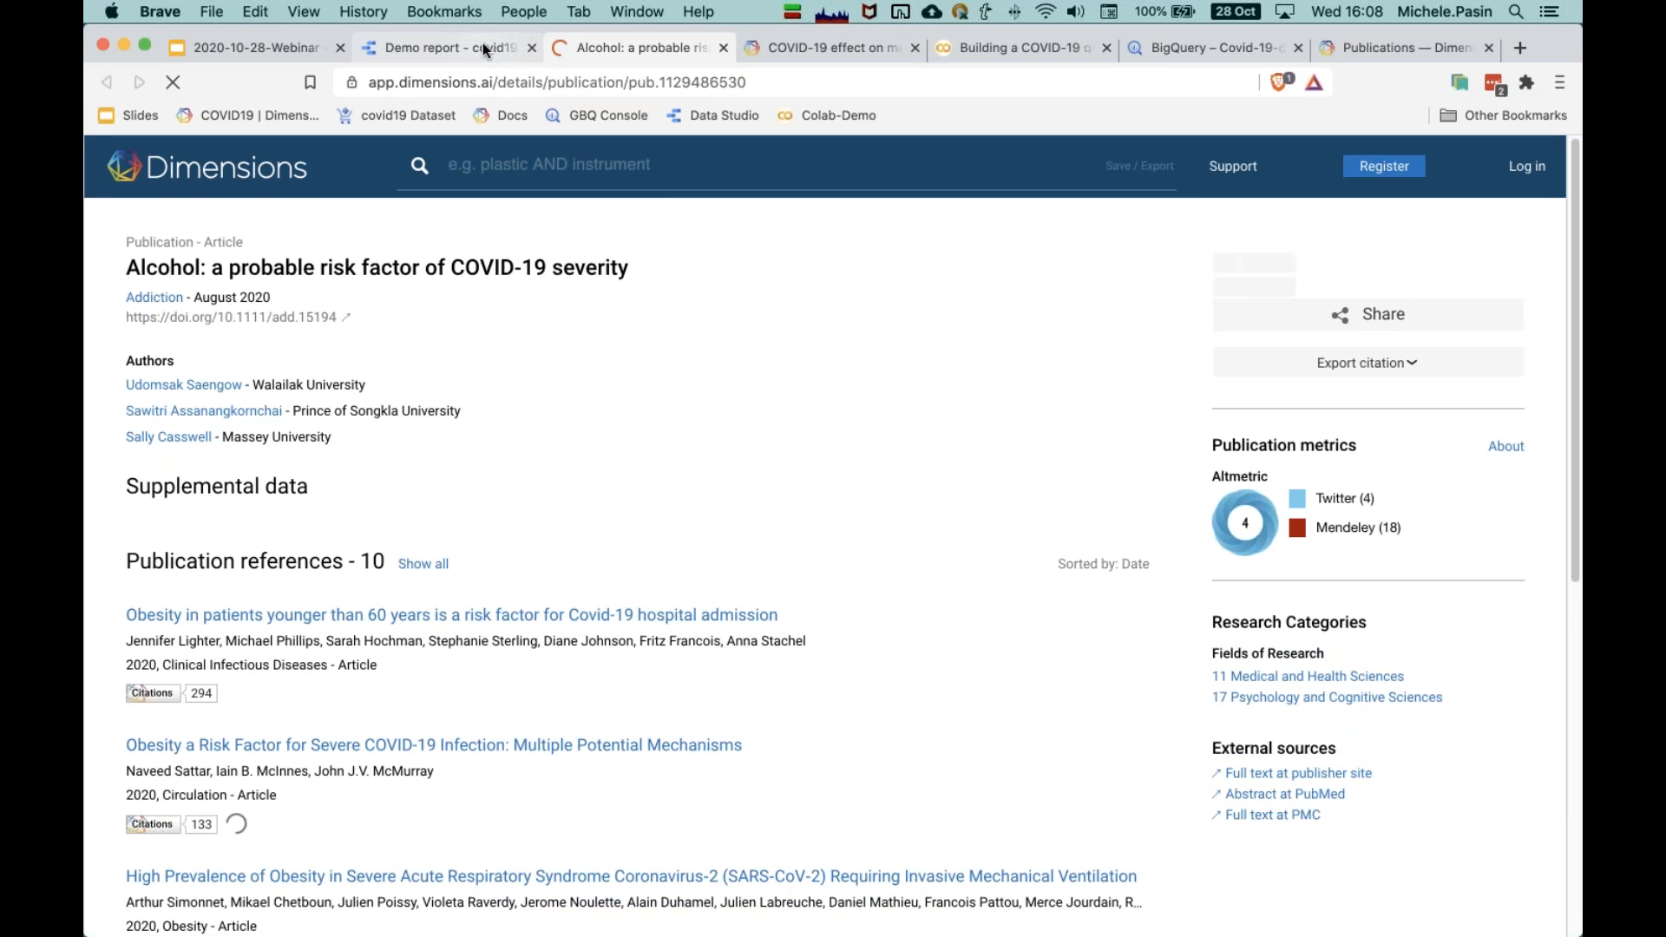
Step: Open the PDF of "Alcohol: a probable risk factor of COVID-19 severity" from its Dimensions page
left_click(483, 46)
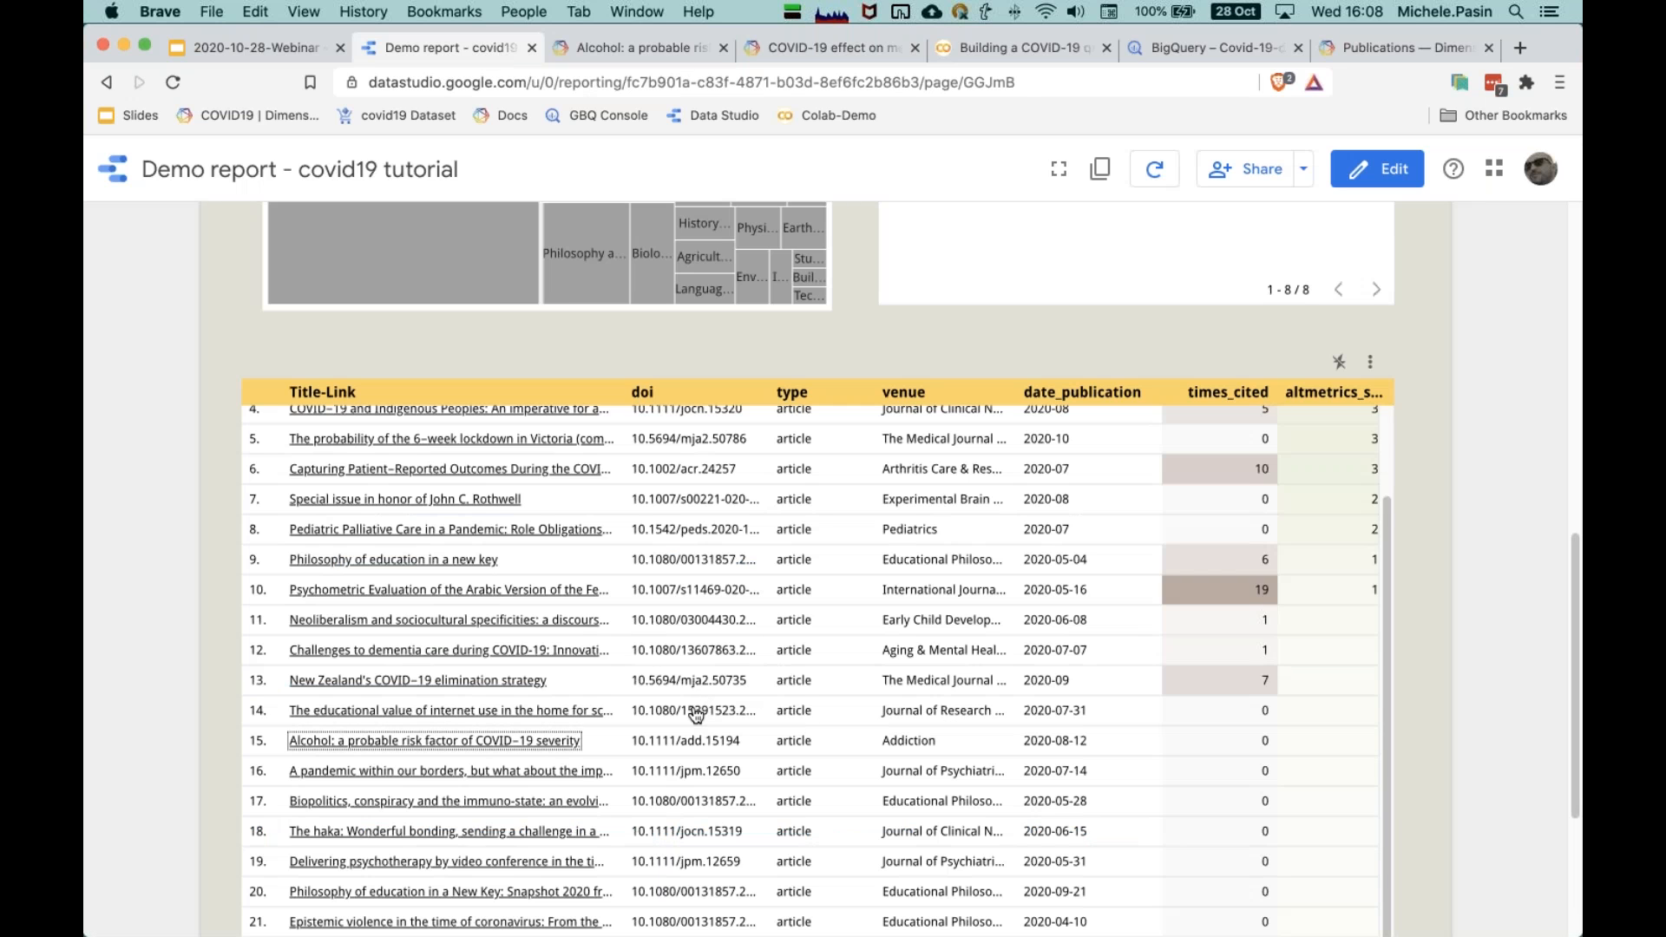
left_click(634, 47)
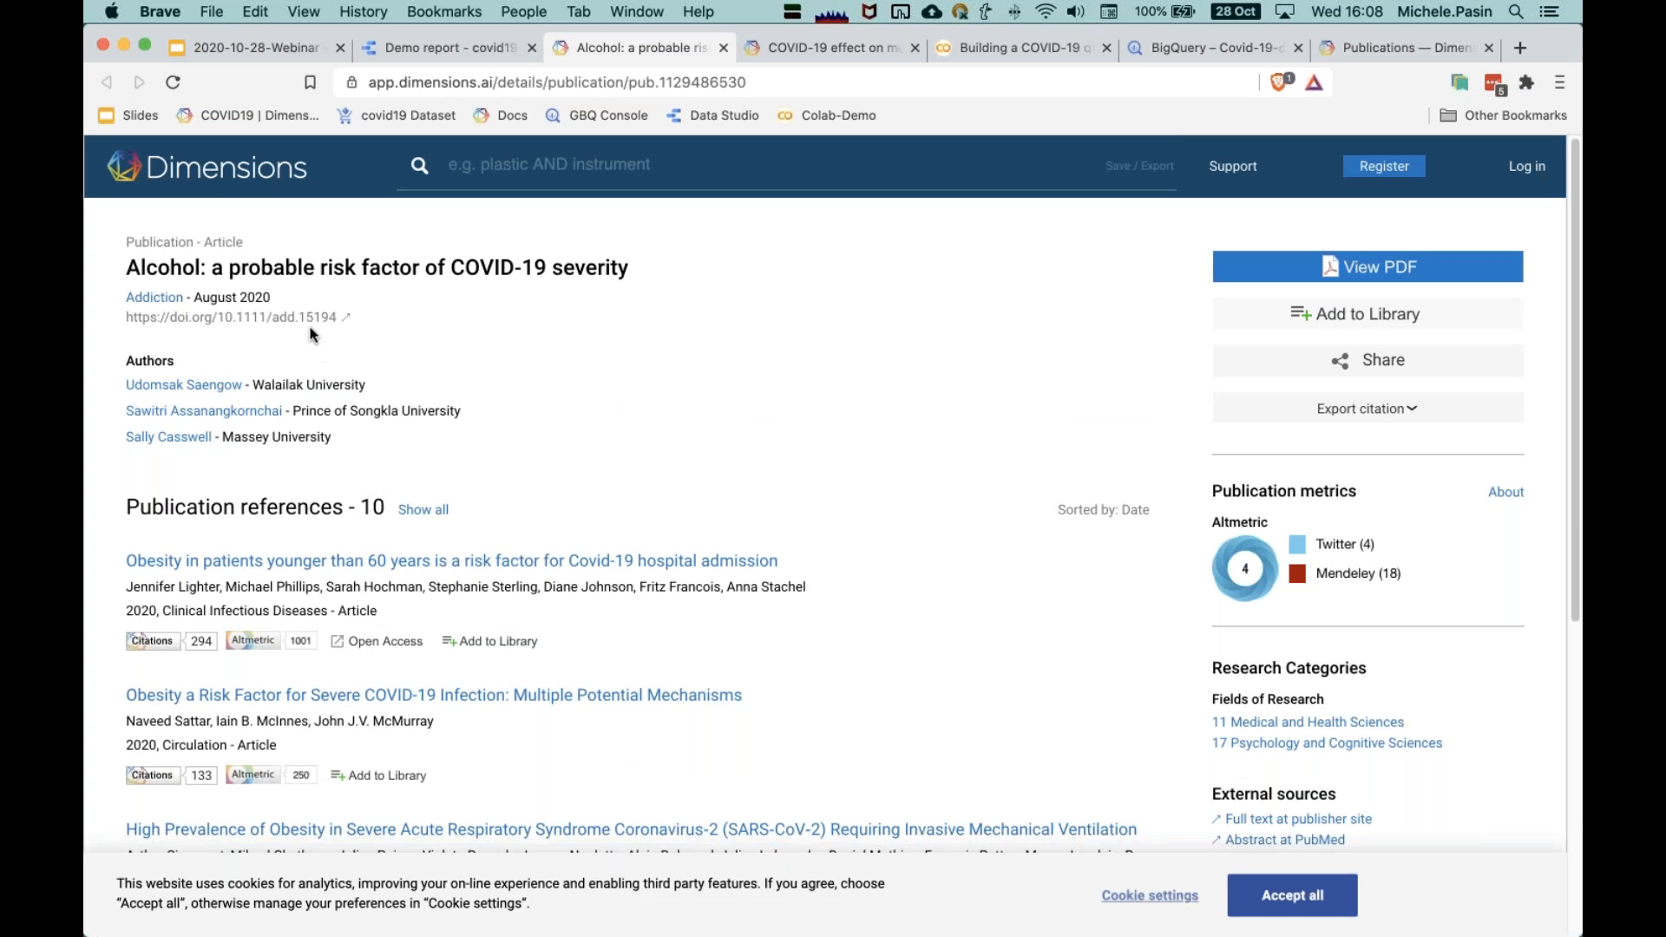
left_click(1387, 268)
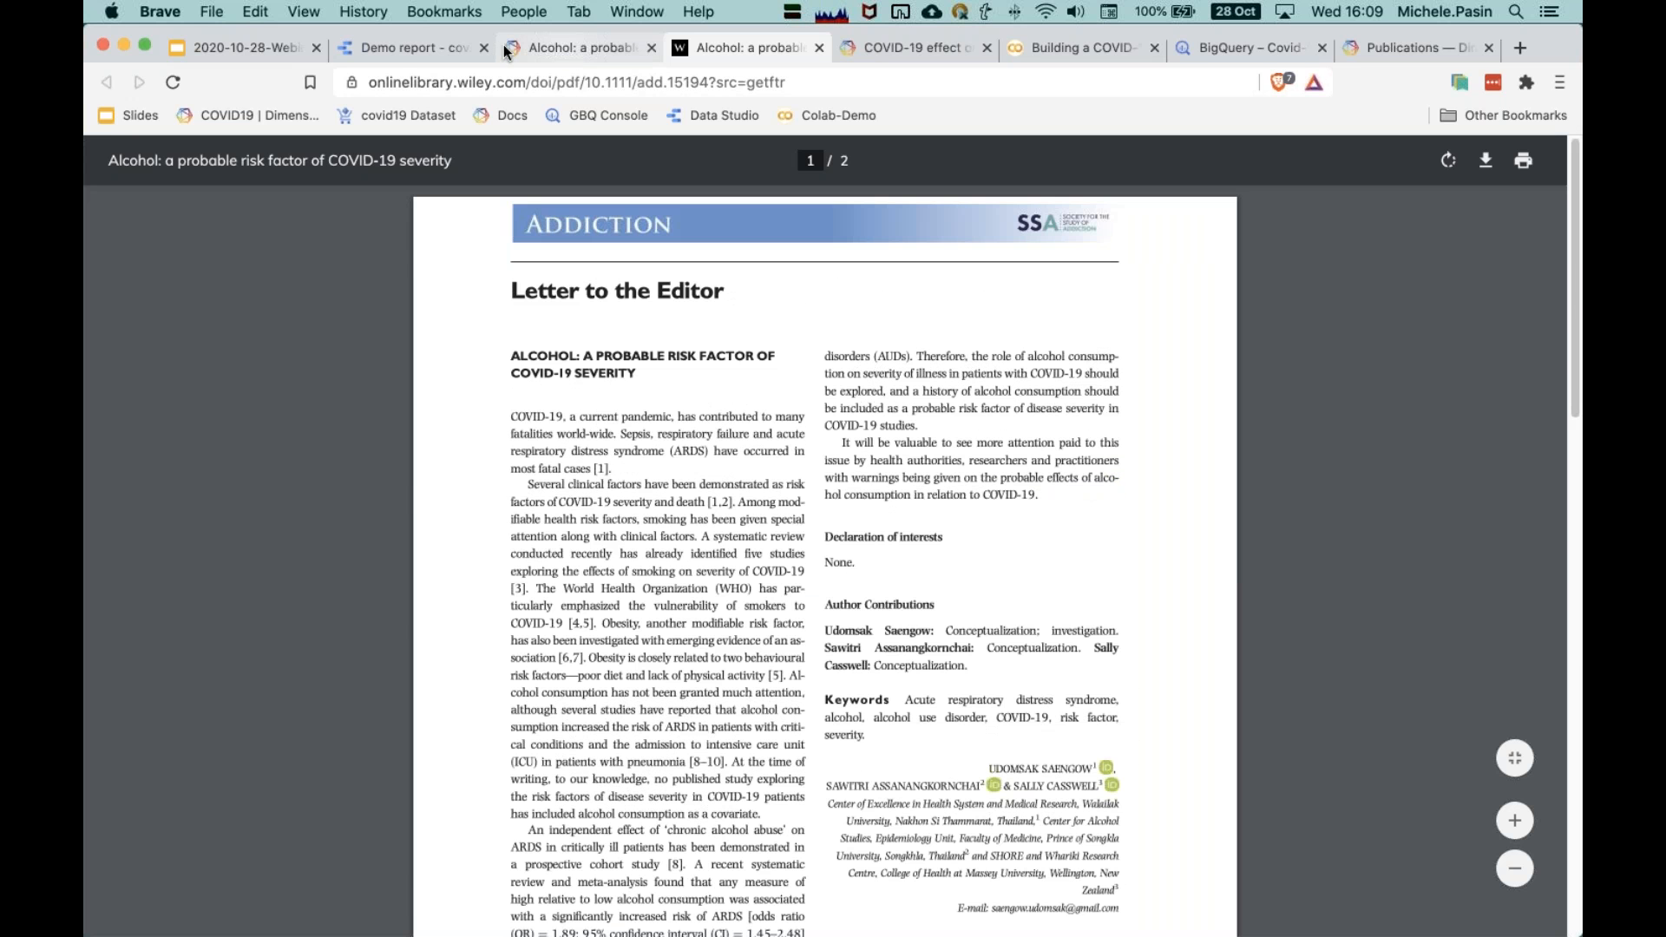
Step: Return to the demo report and view the summary figures and charts at its beginning
left_click(505, 45)
left_click(398, 49)
scroll(455, 342, "up", 15)
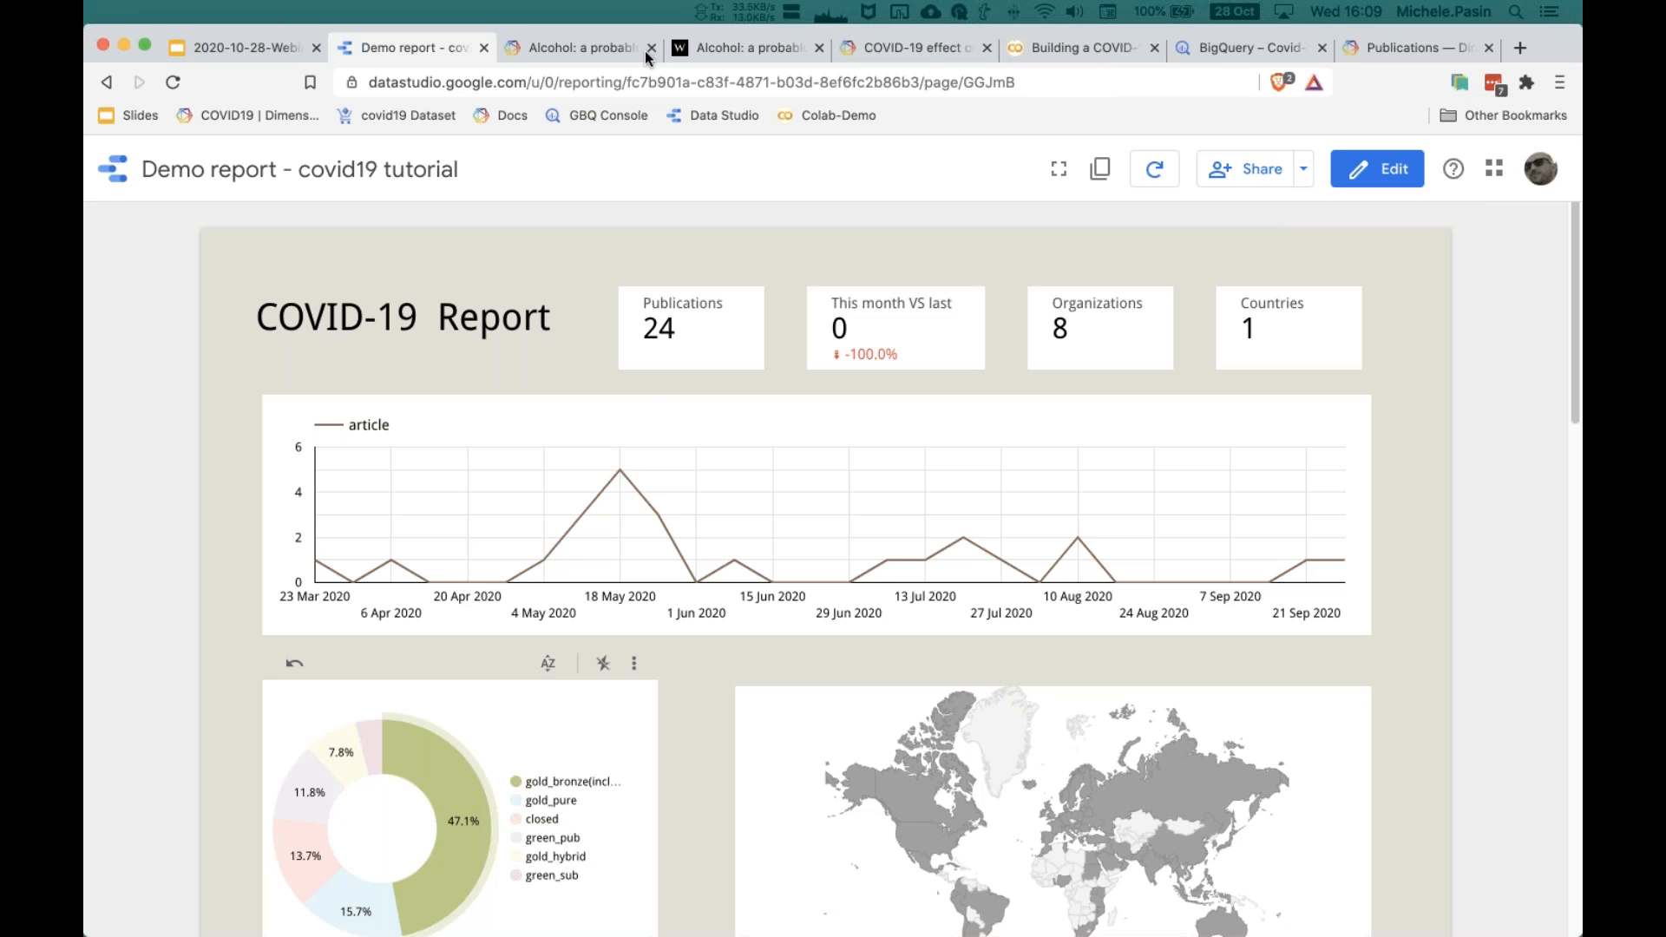
Step: Switch to BigQuery and review the query's joins with the grid table and its WHERE clause on date_inserted
left_click(1237, 50)
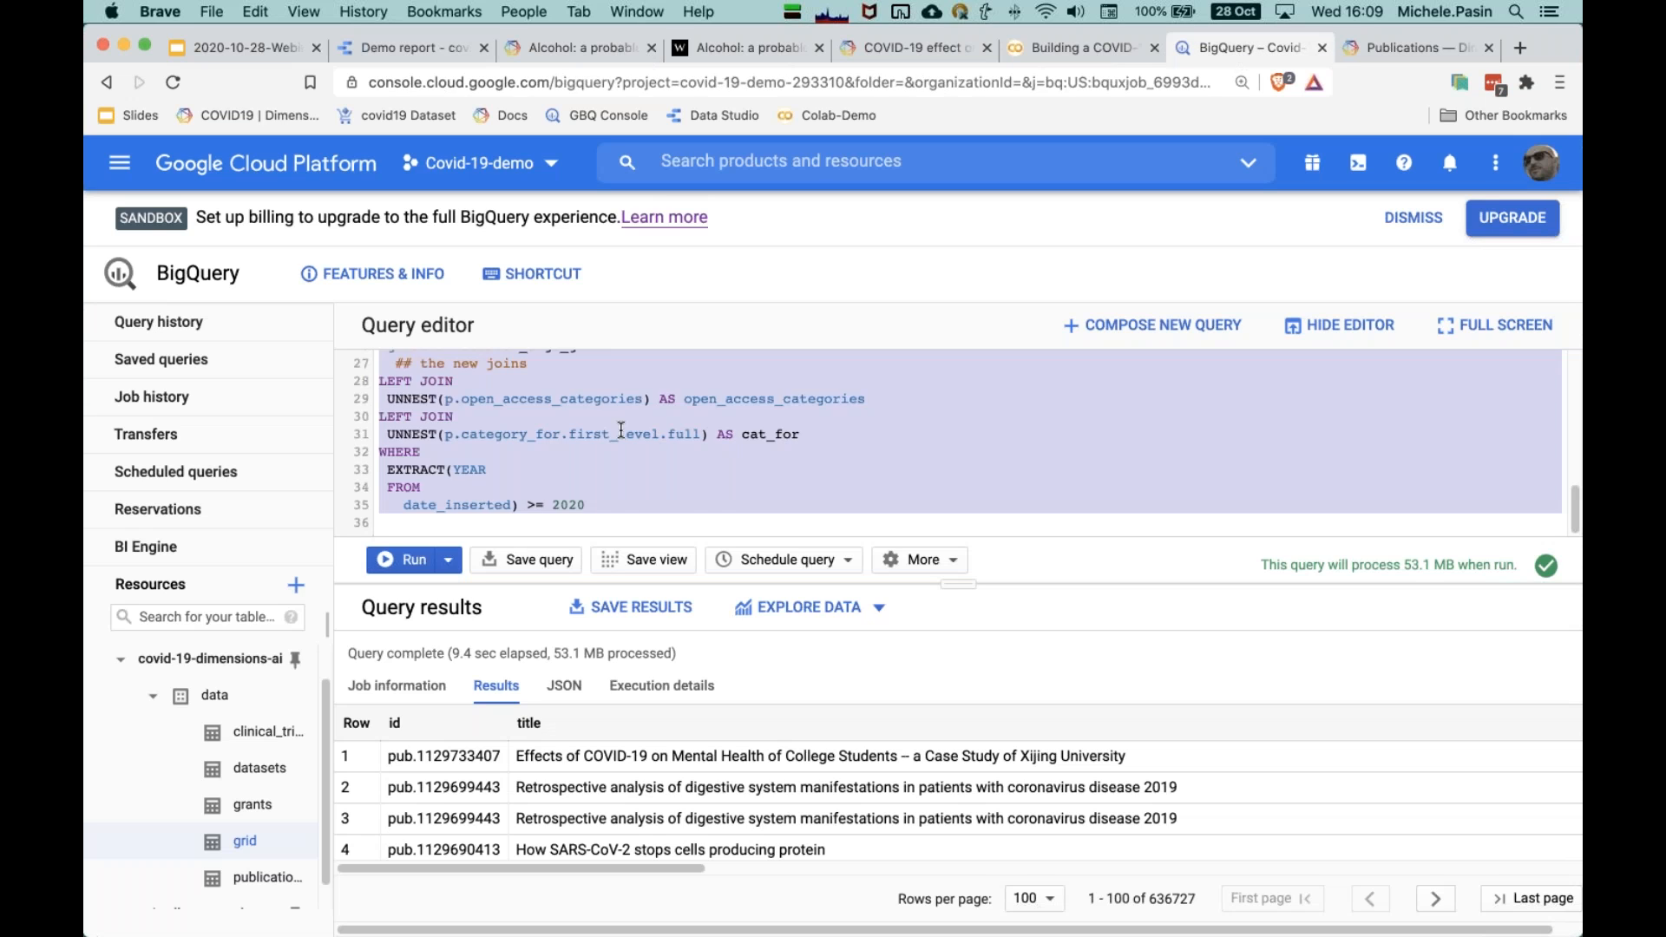
scroll(624, 433, "up", 5)
scroll(633, 438, "down", 5)
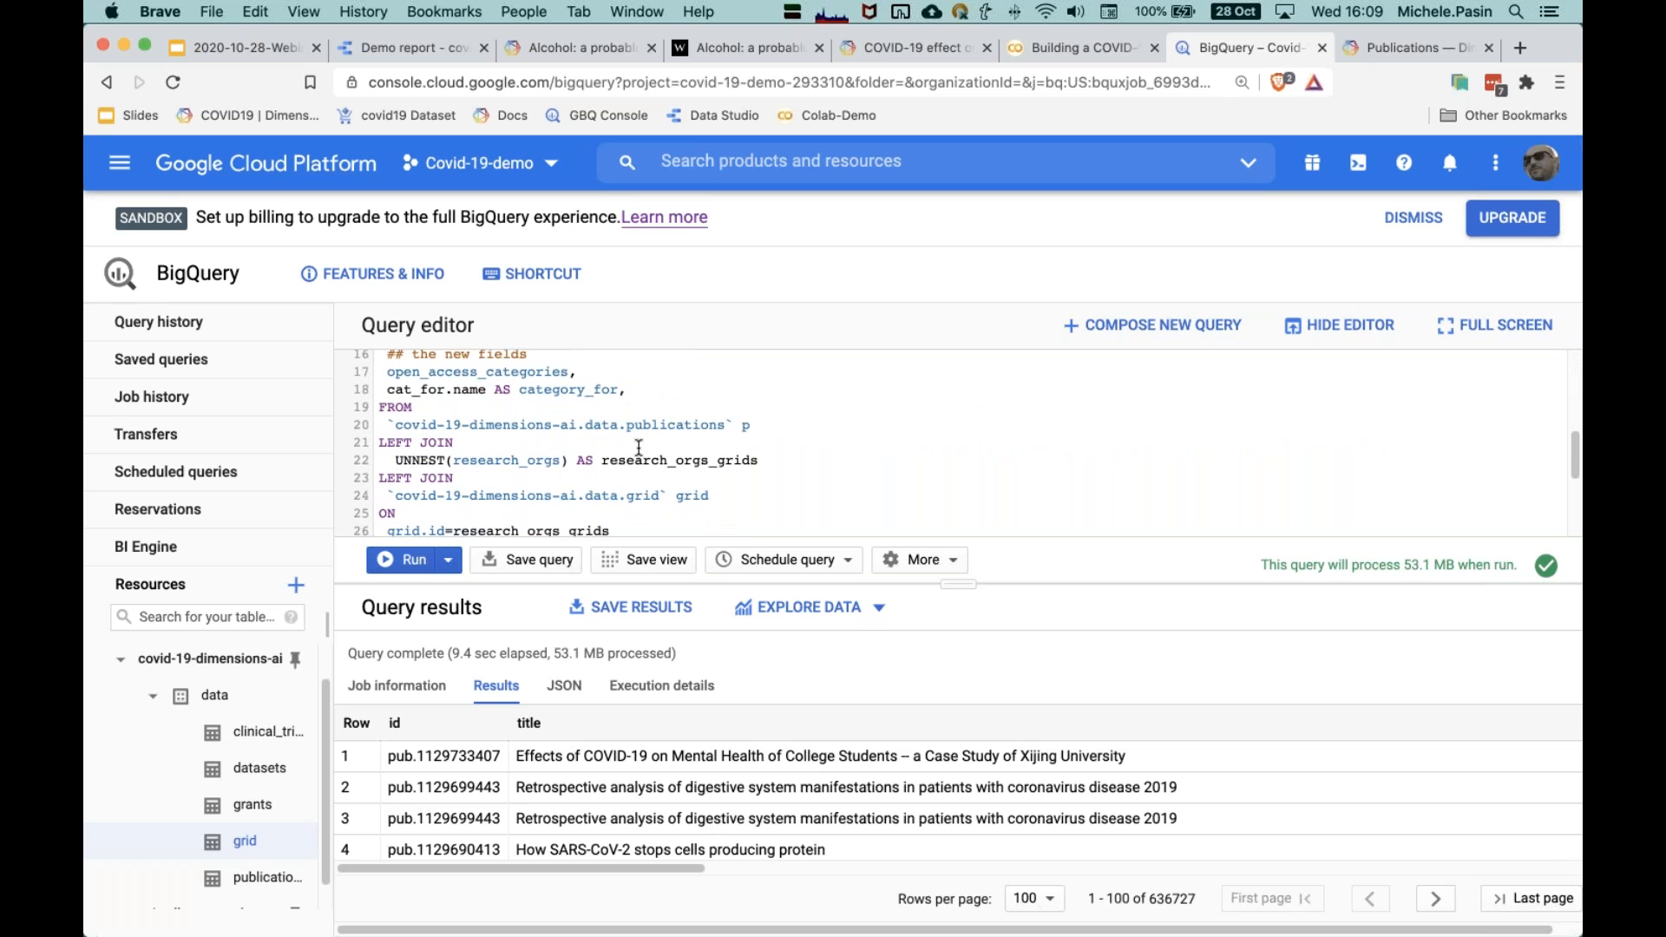
scroll(639, 447, "down", 3)
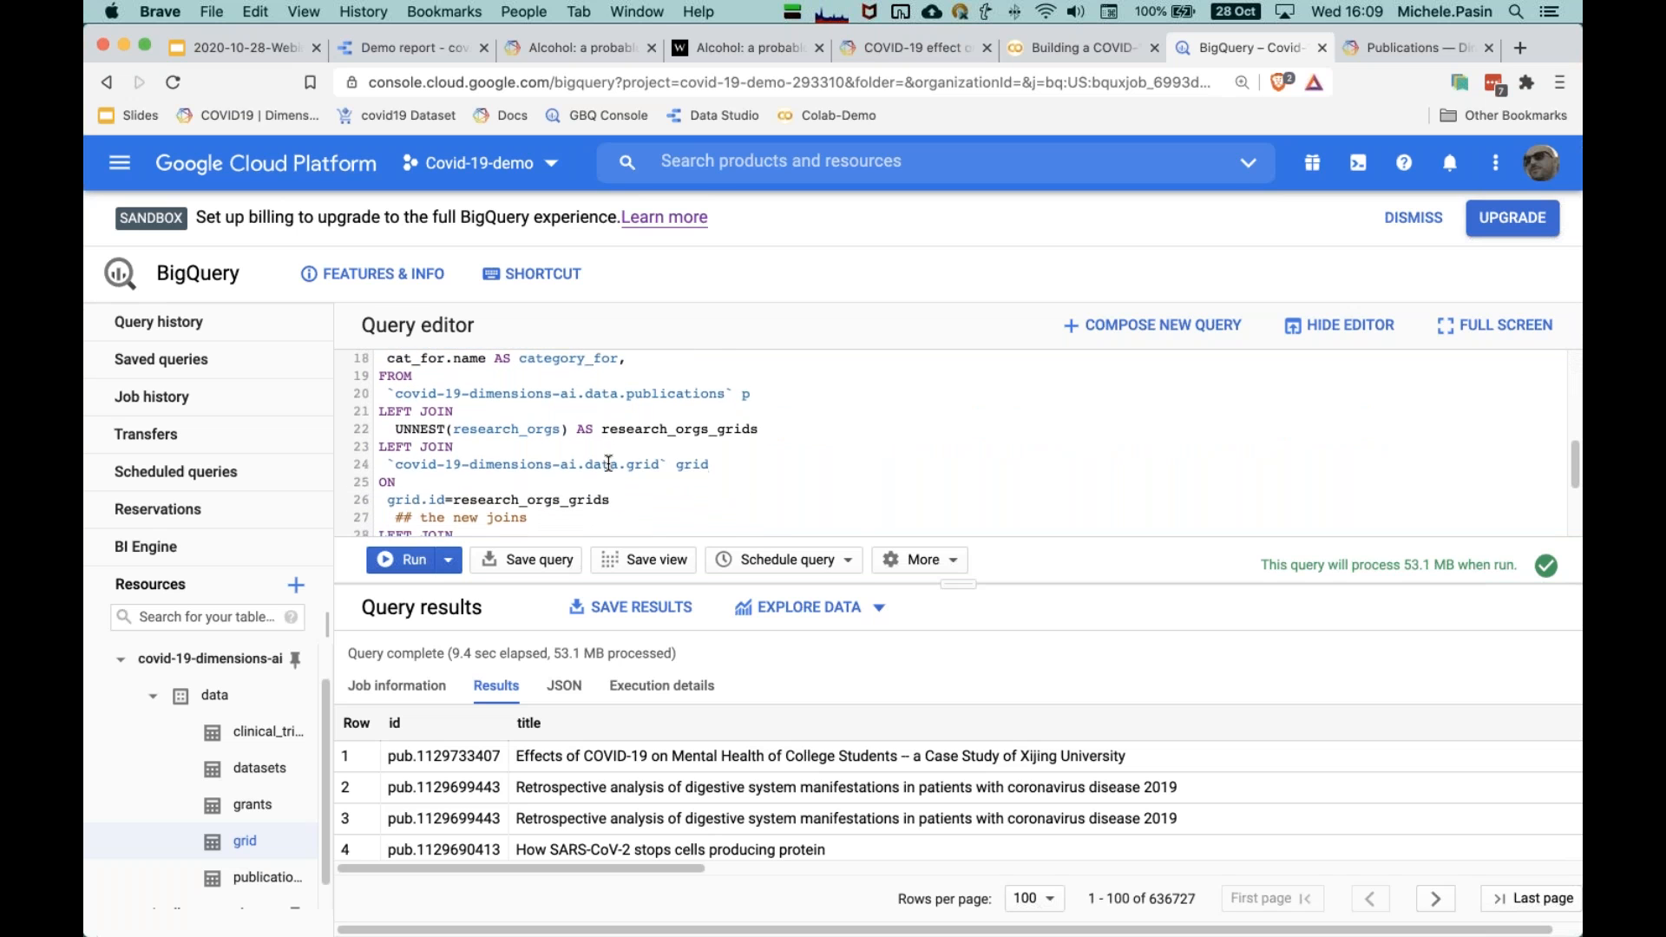
scroll(608, 463, "down", 5)
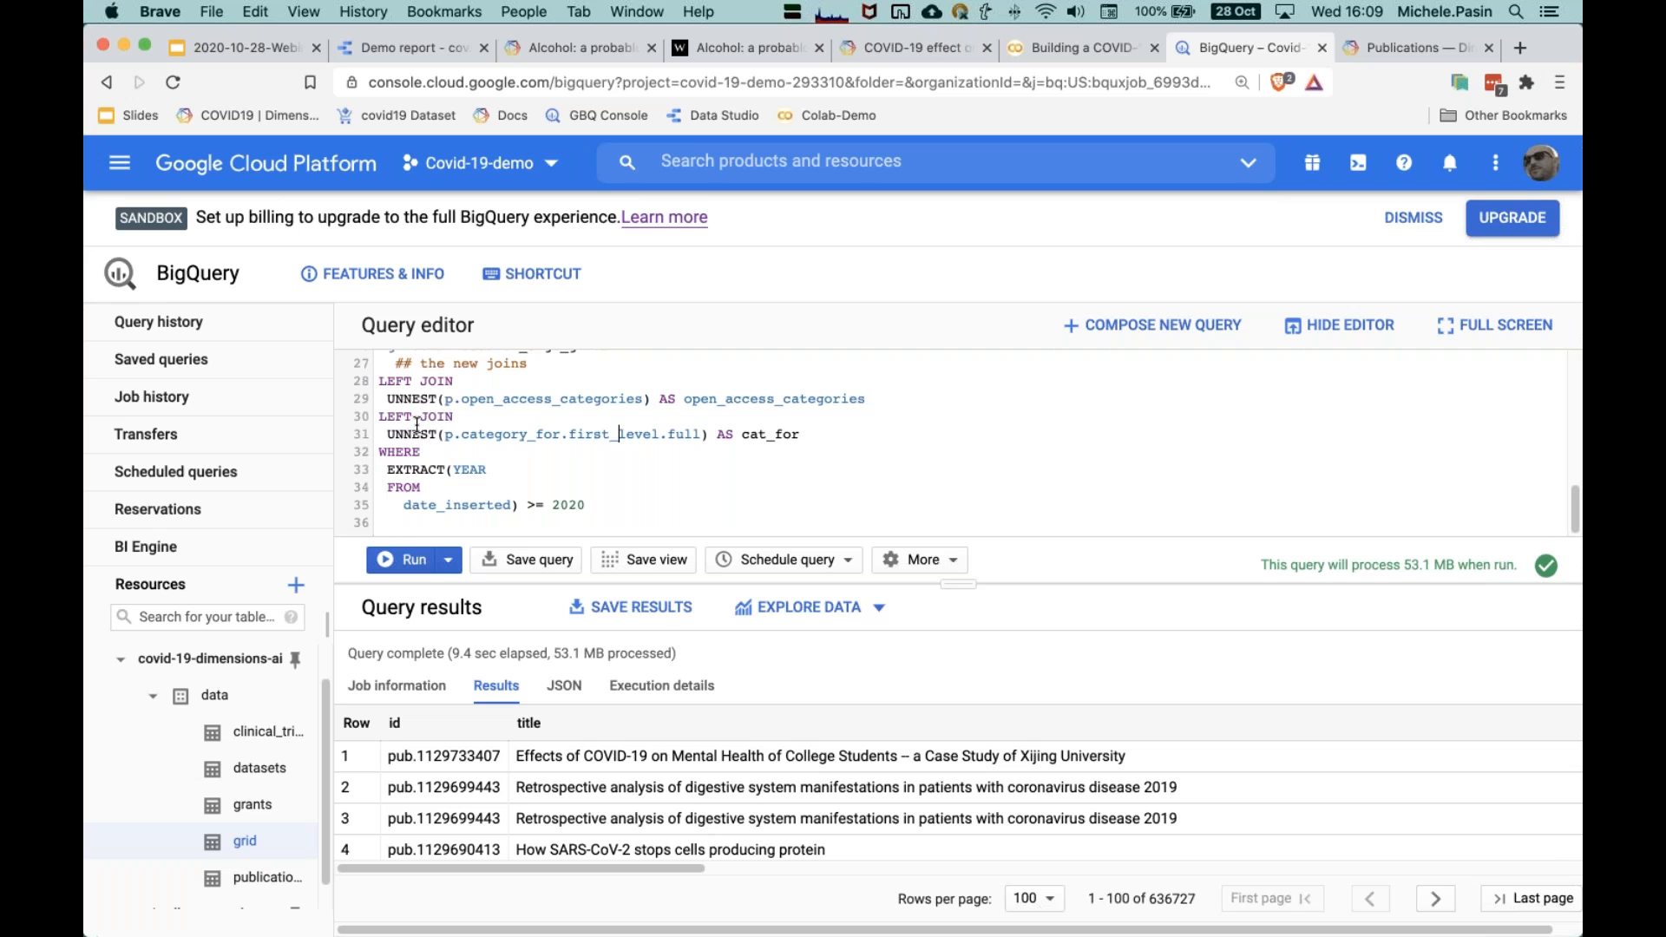
left_click_drag(614, 520, 360, 453)
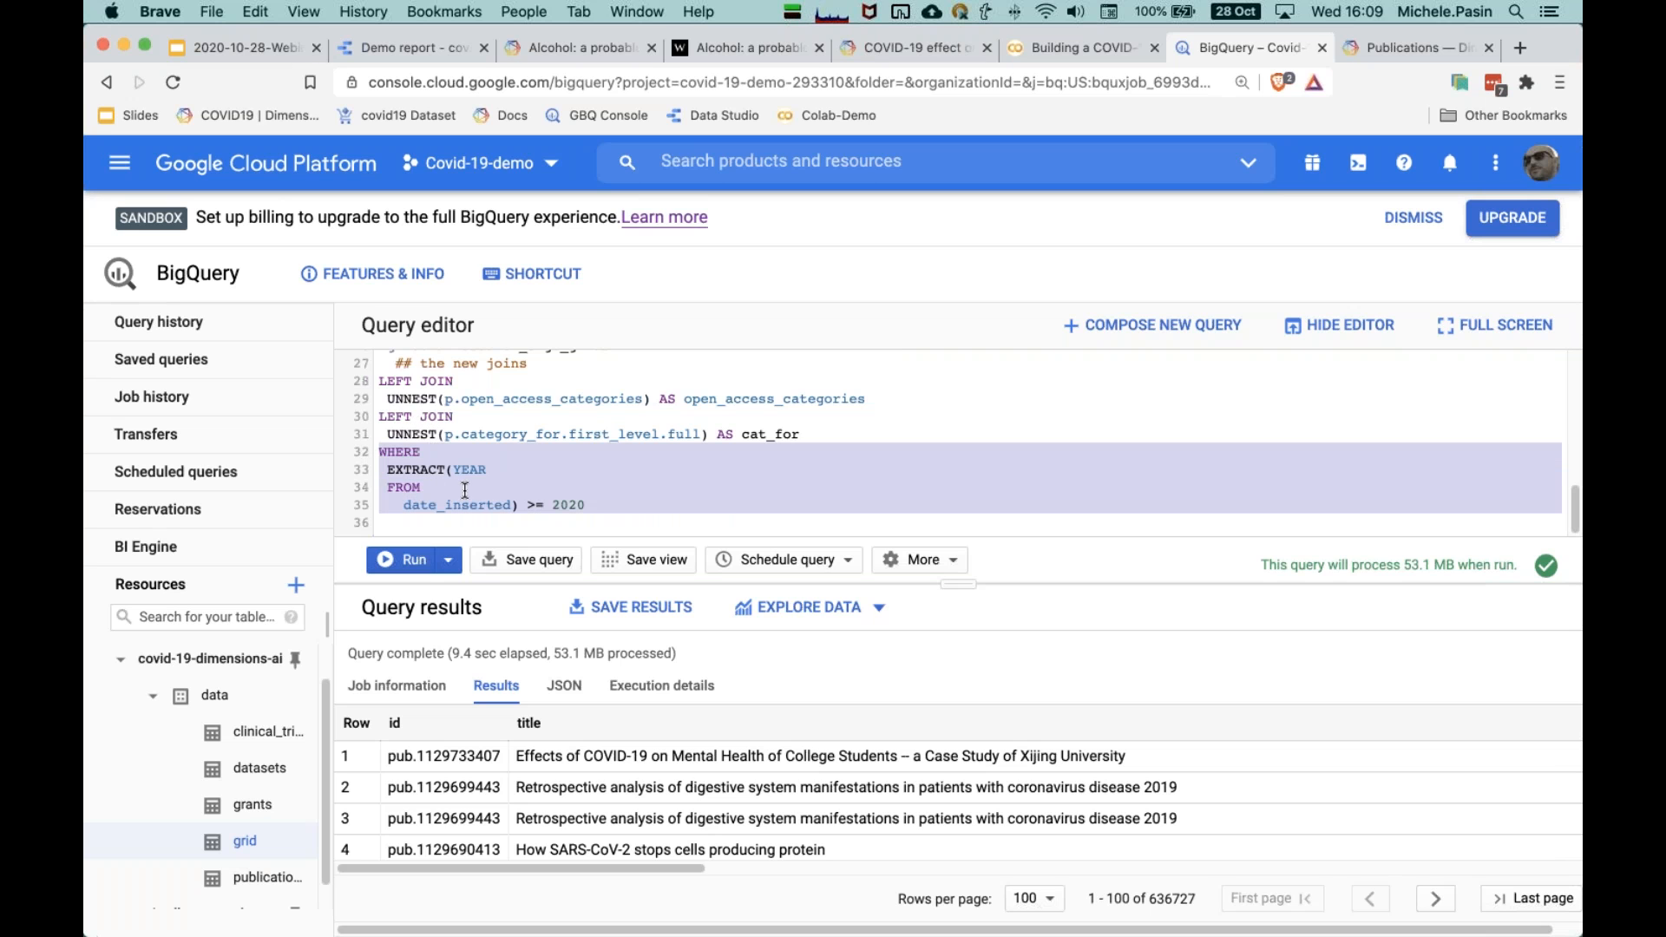
left_click(579, 503)
scroll(567, 503, "up", 1)
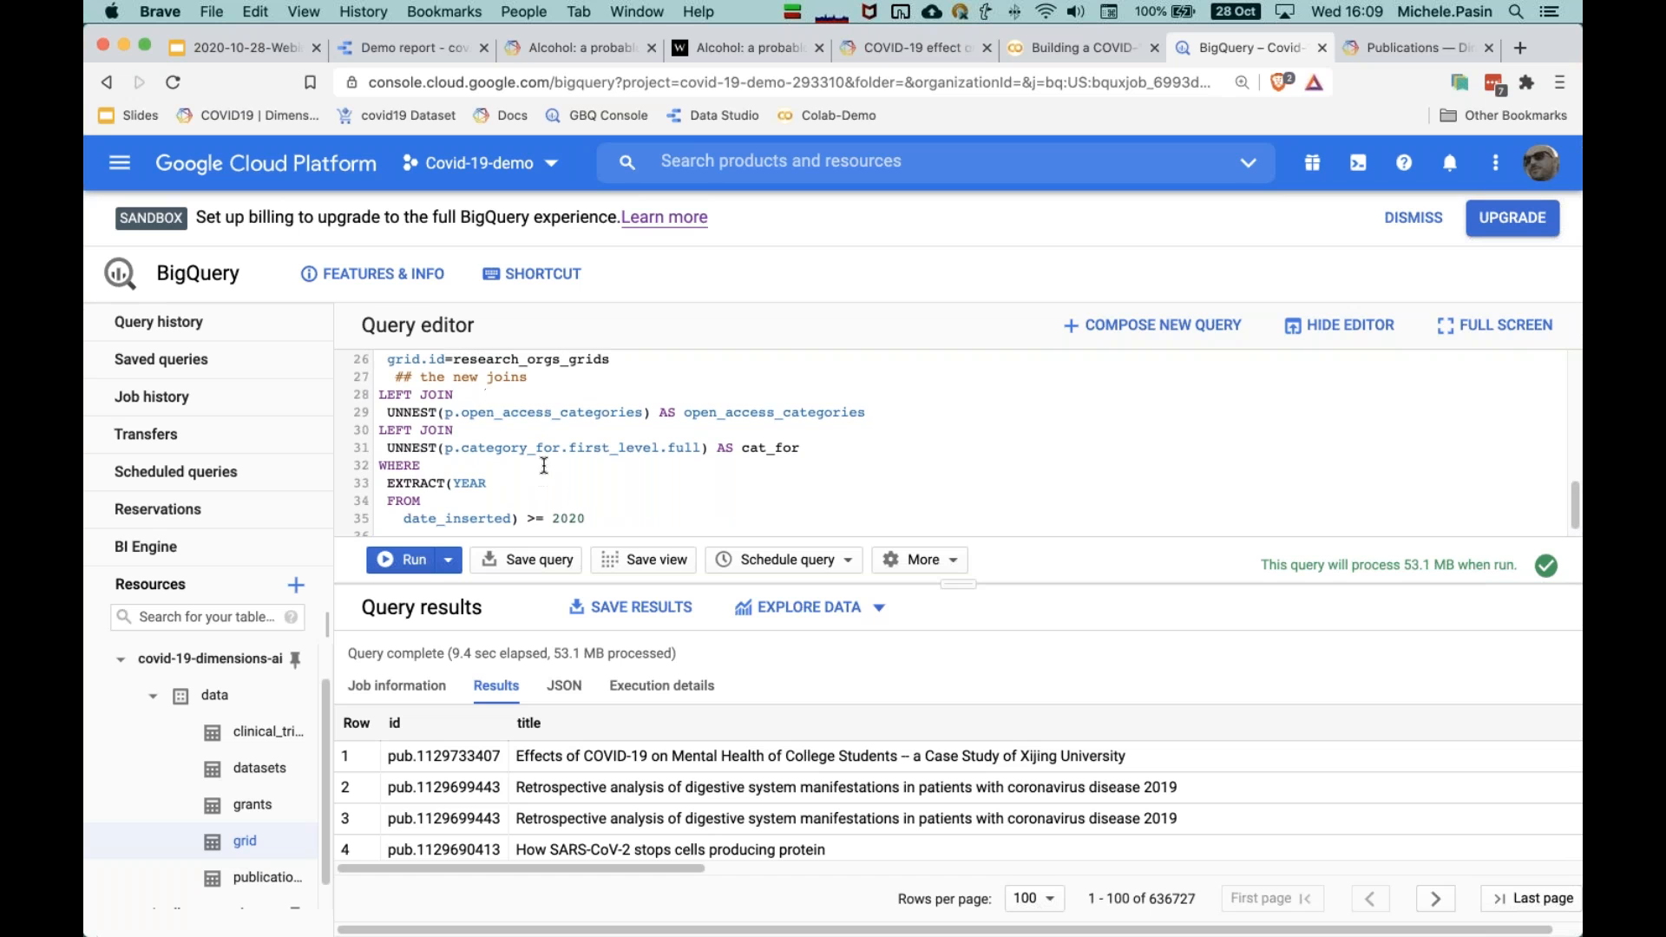
scroll(543, 477, "down", 1)
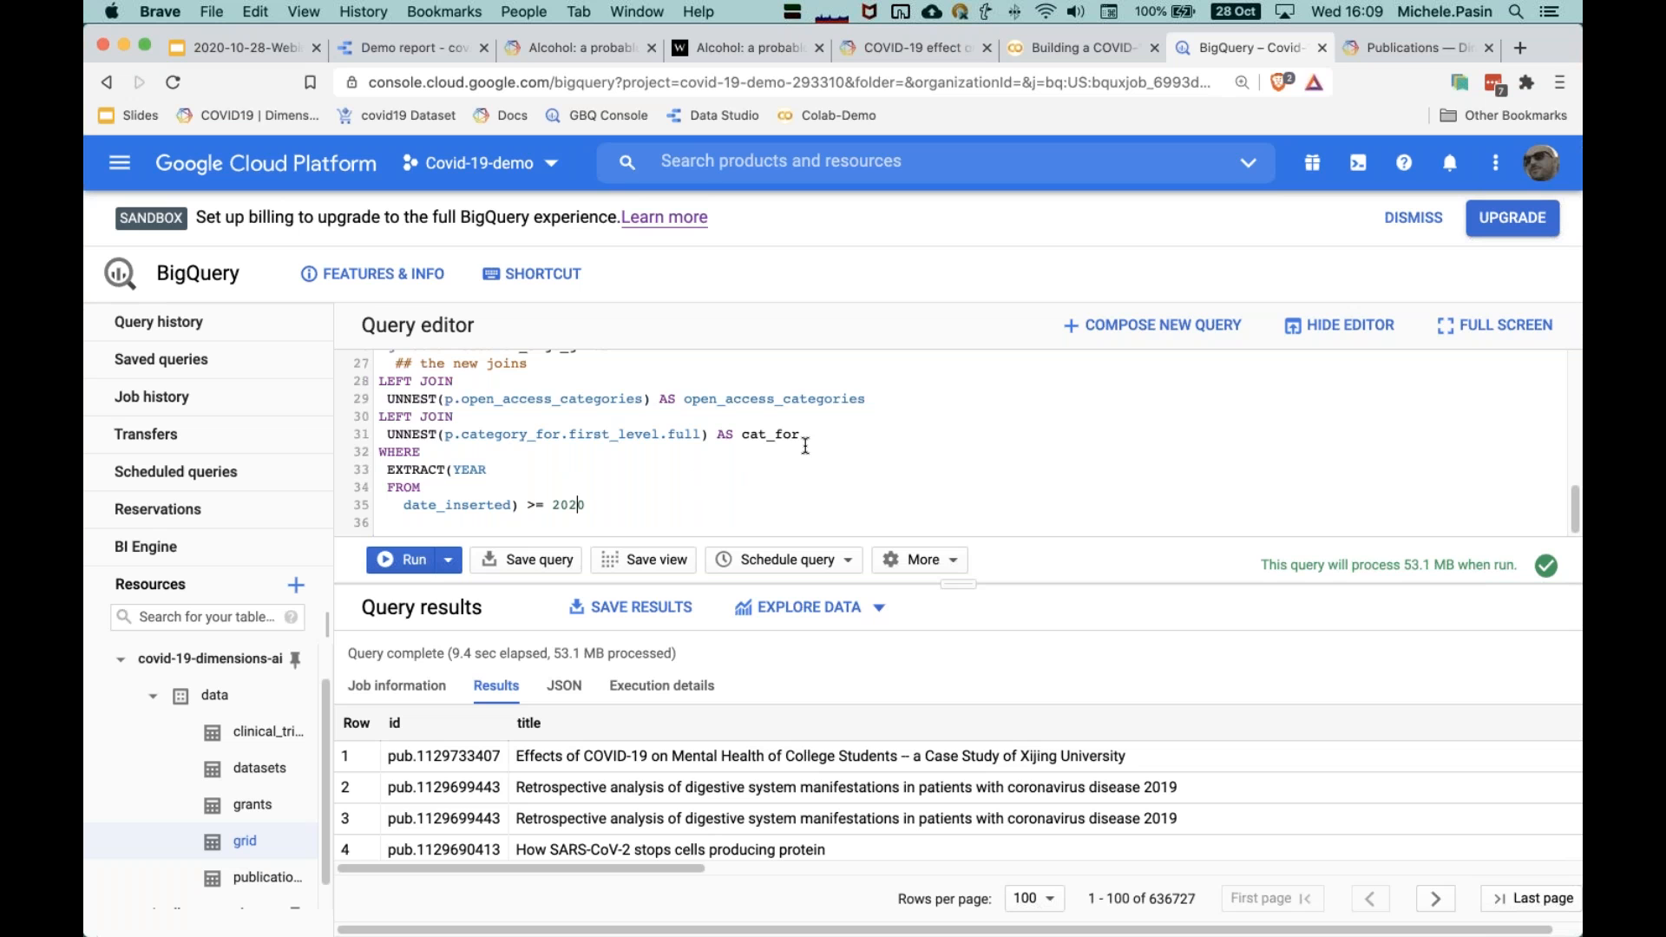
Step: Search the web for grid.ac and open the Global Research Identifier Database website
key("super+t")
type("grid.aac")
key("Return")
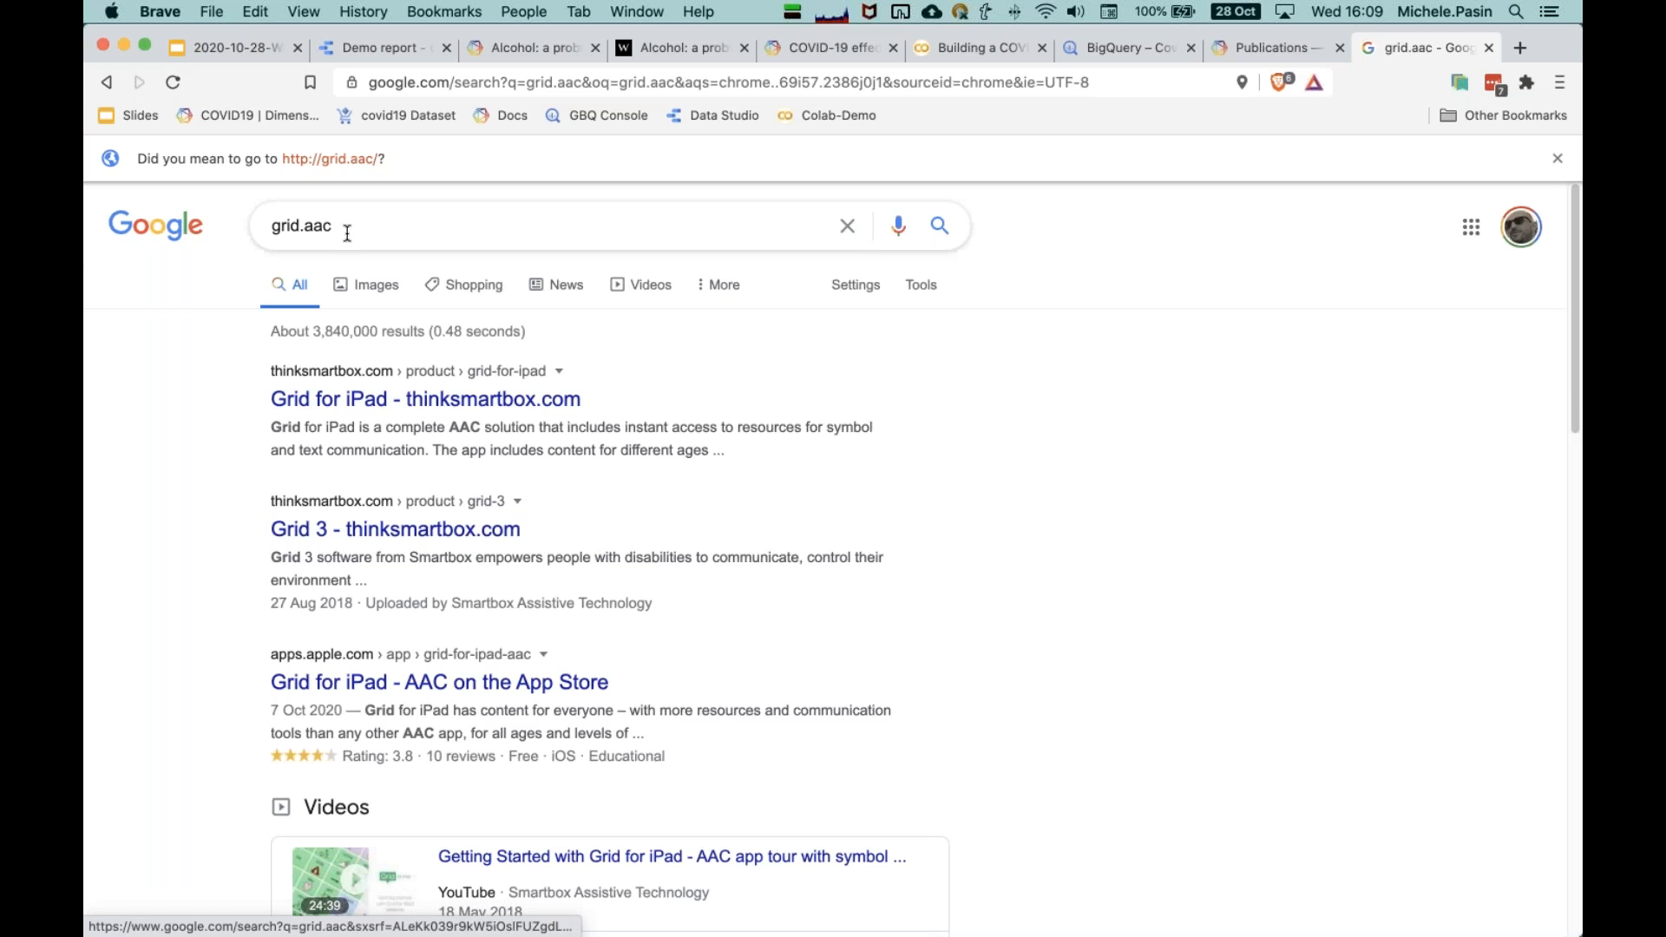
left_click(314, 226)
key("BackSpace")
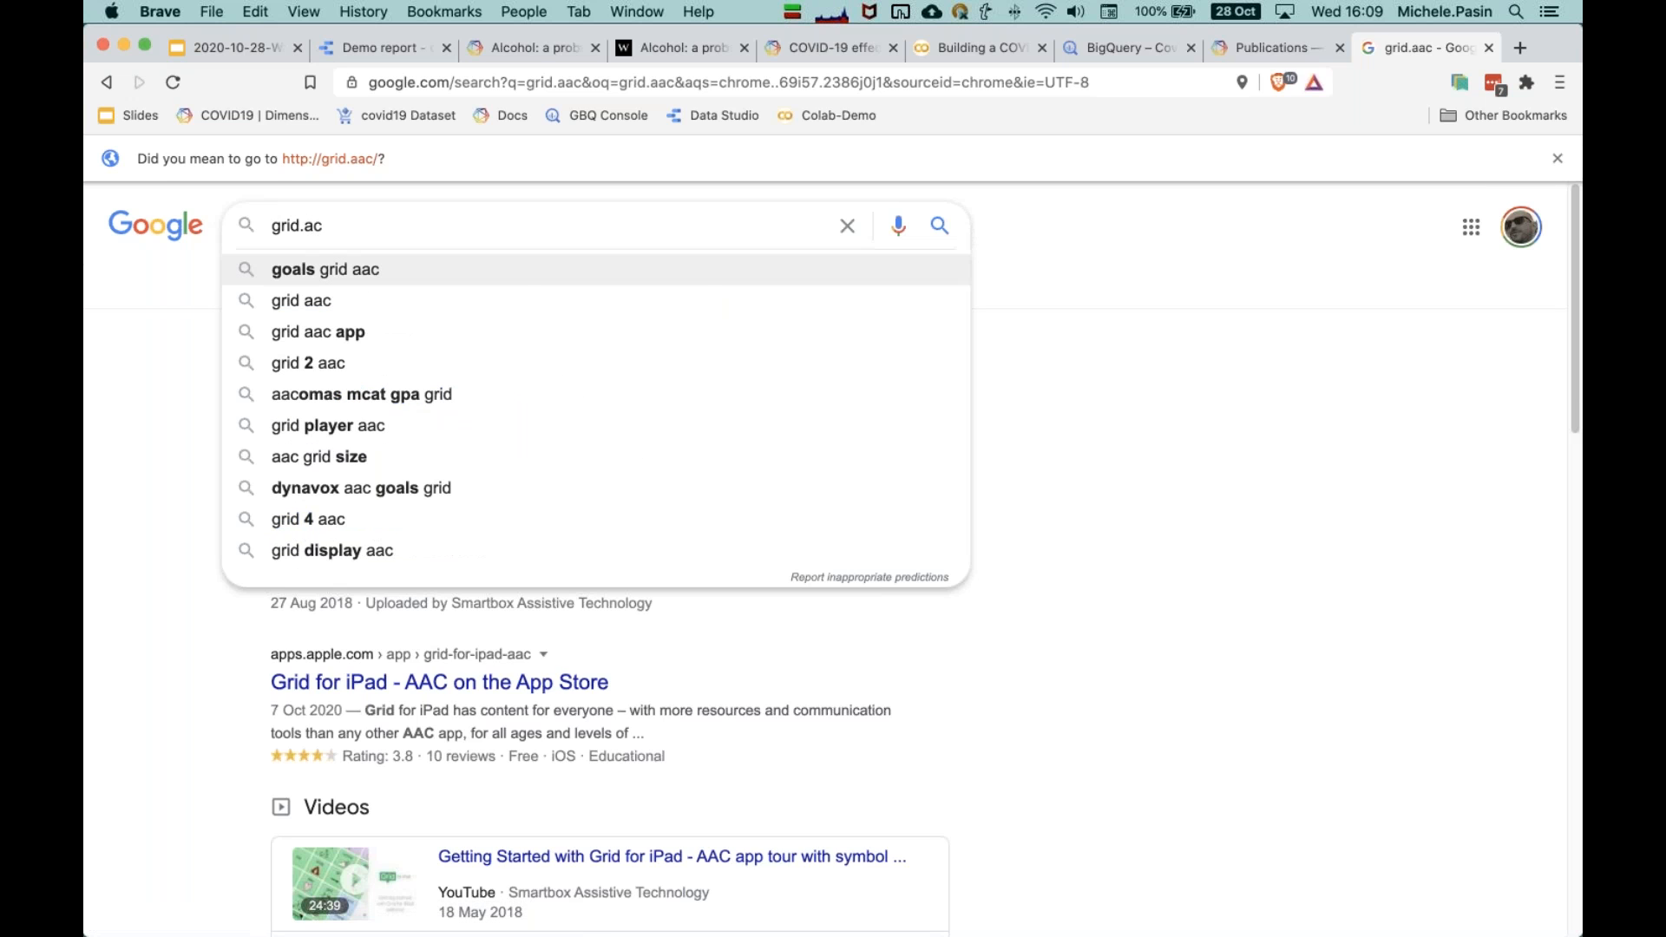
key("Return")
left_click(502, 360)
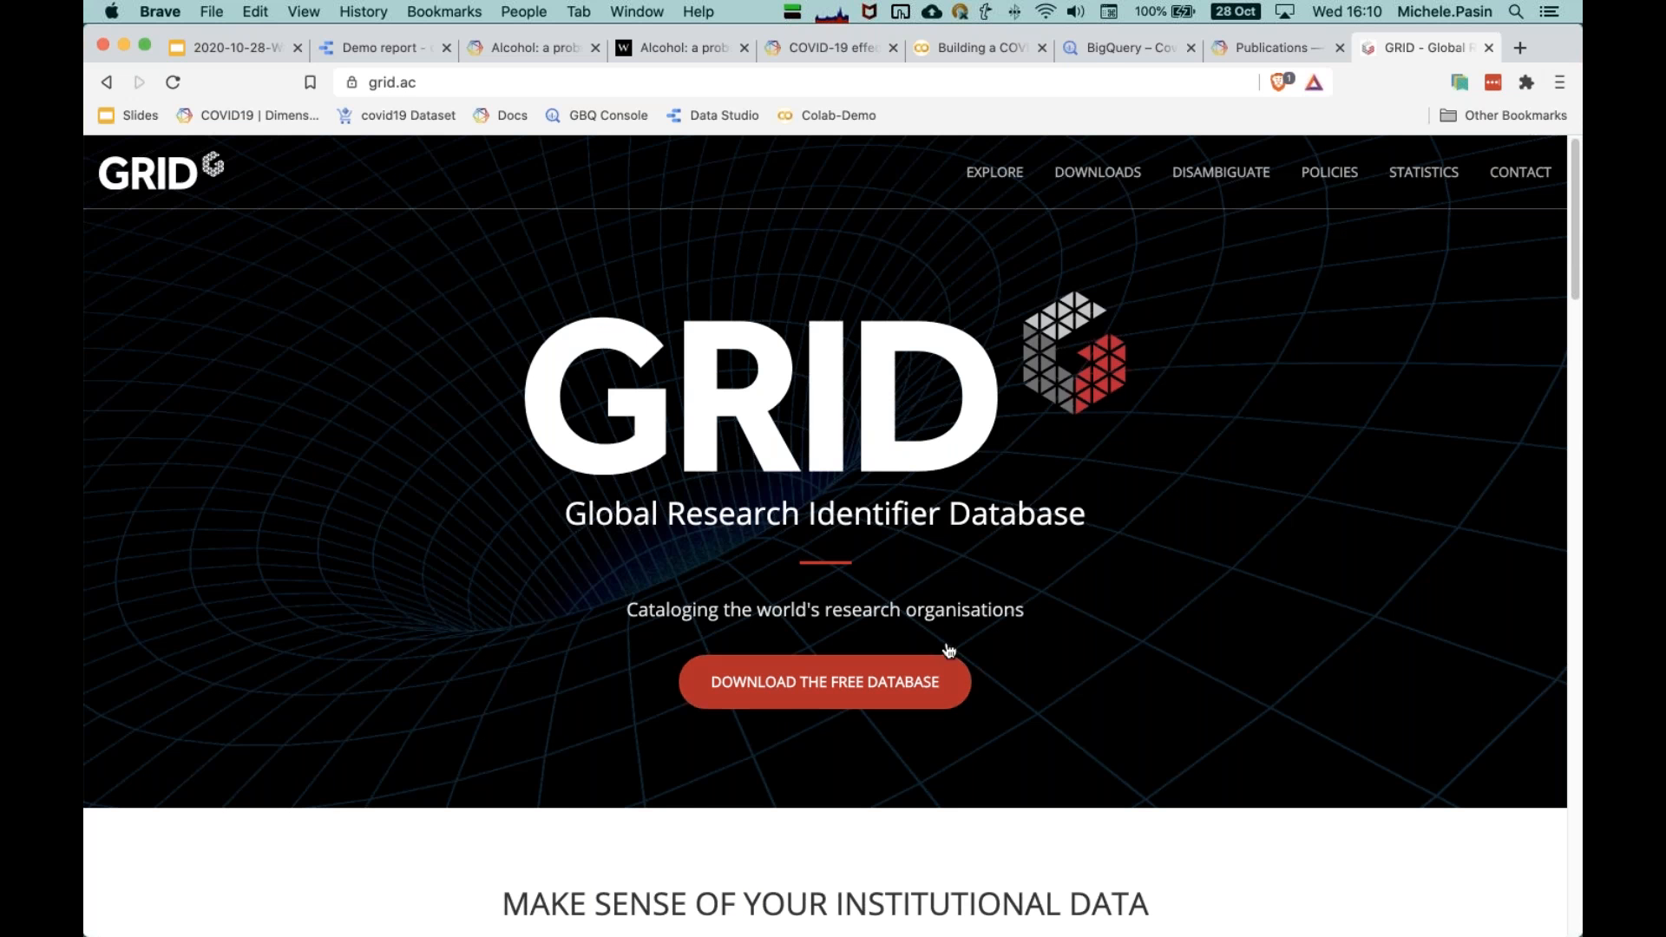
Step: Open the GRID list of institutes and point out the identifier of the University of Toronto
left_click(995, 172)
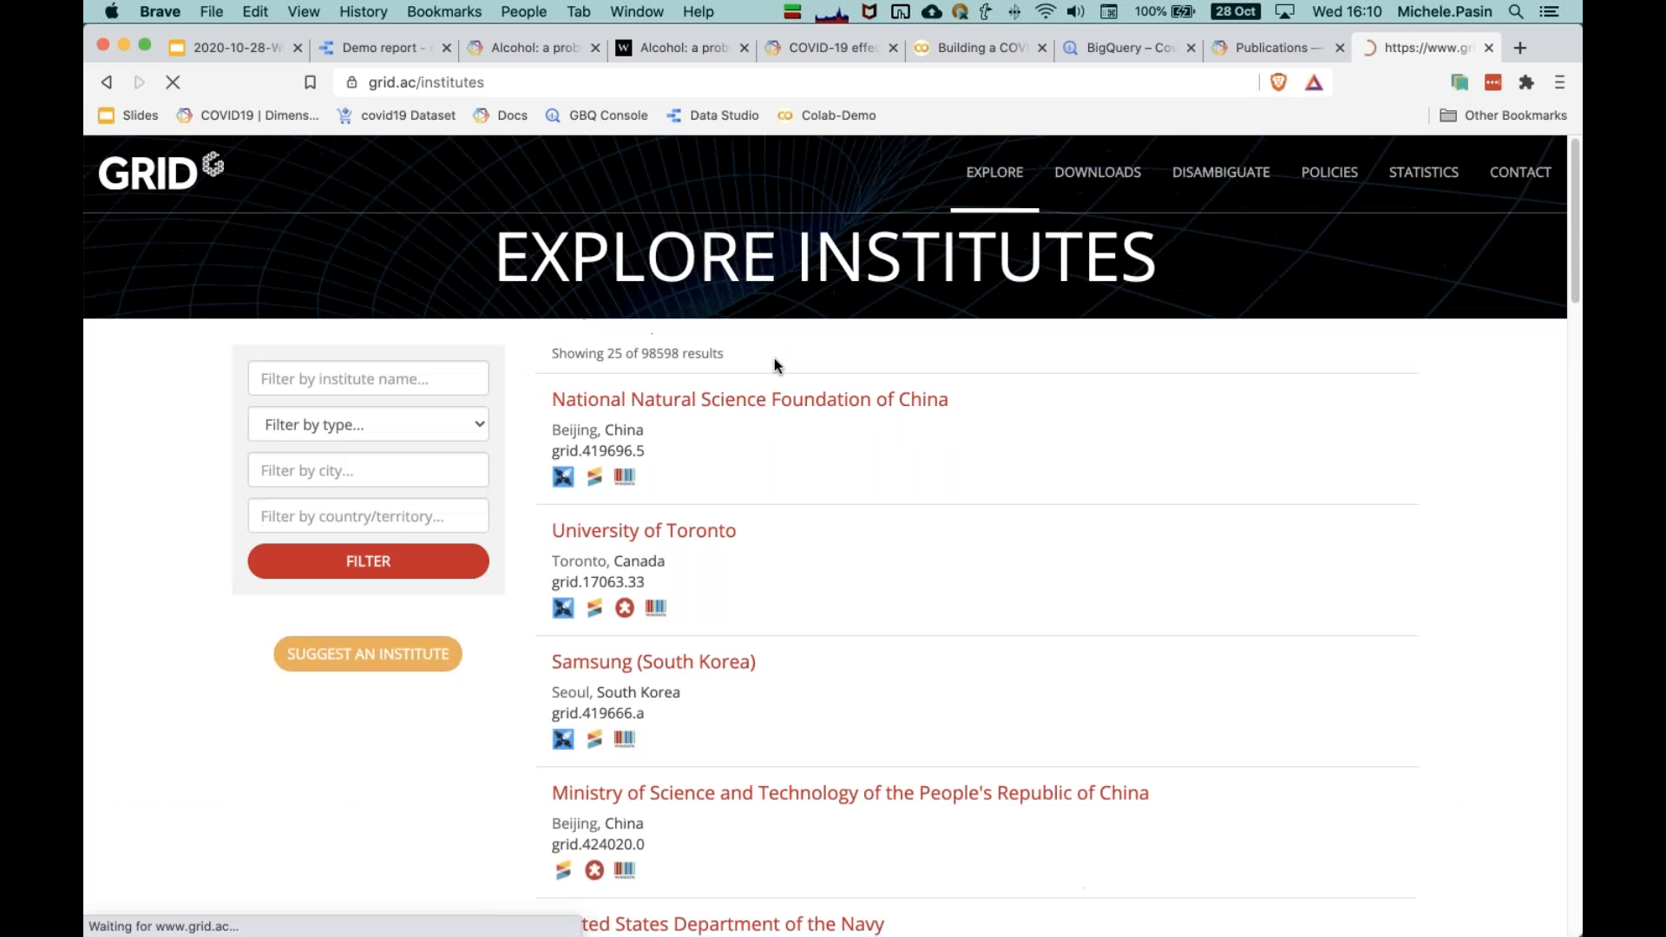
left_click(353, 375)
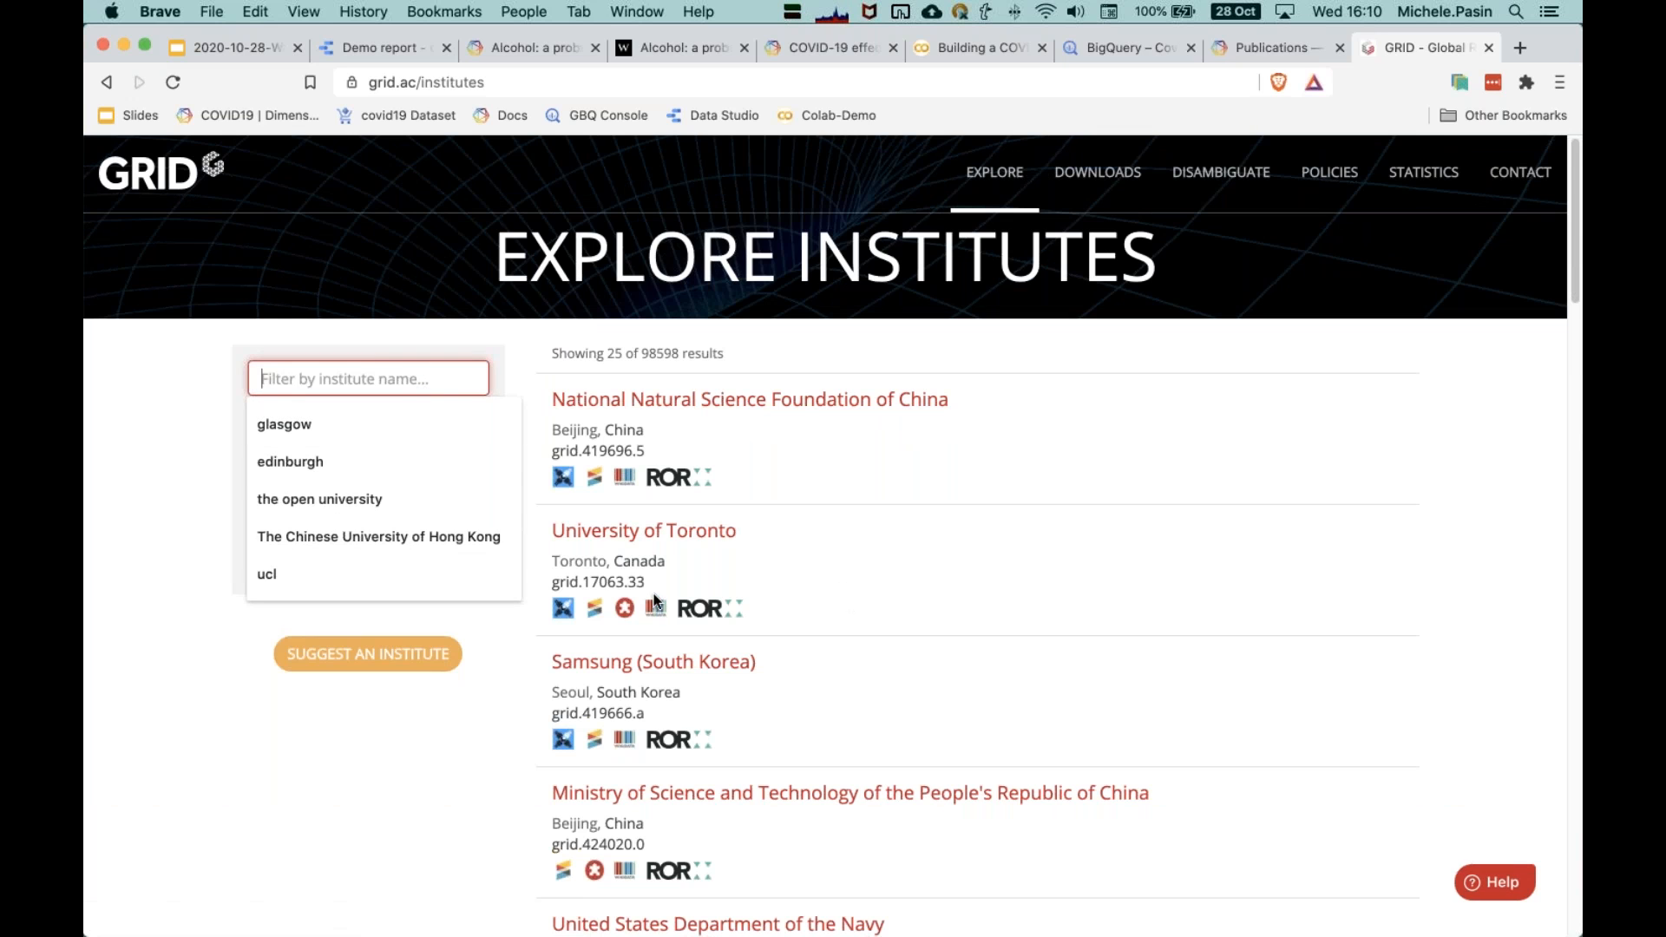
left_click_drag(646, 580, 553, 575)
left_click(820, 590)
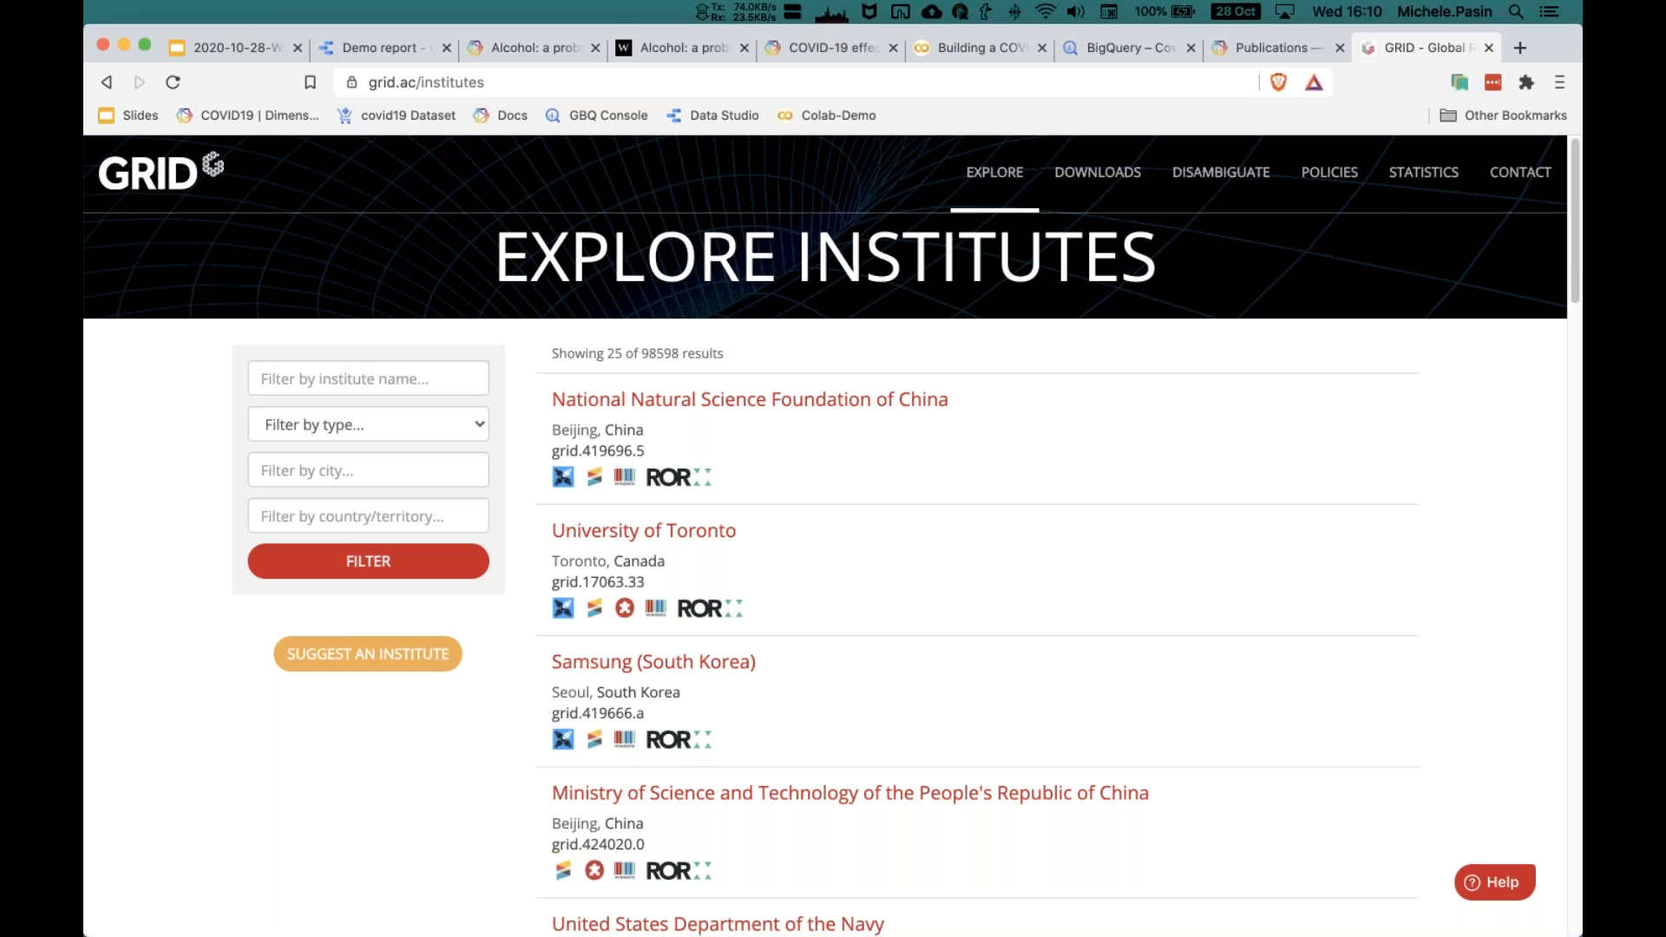
Step: Review the Colab notebook's address and its UNNEST section, then look at the Publications Schema in the Dimensions BigQuery documentation
left_click(956, 49)
left_click(605, 83)
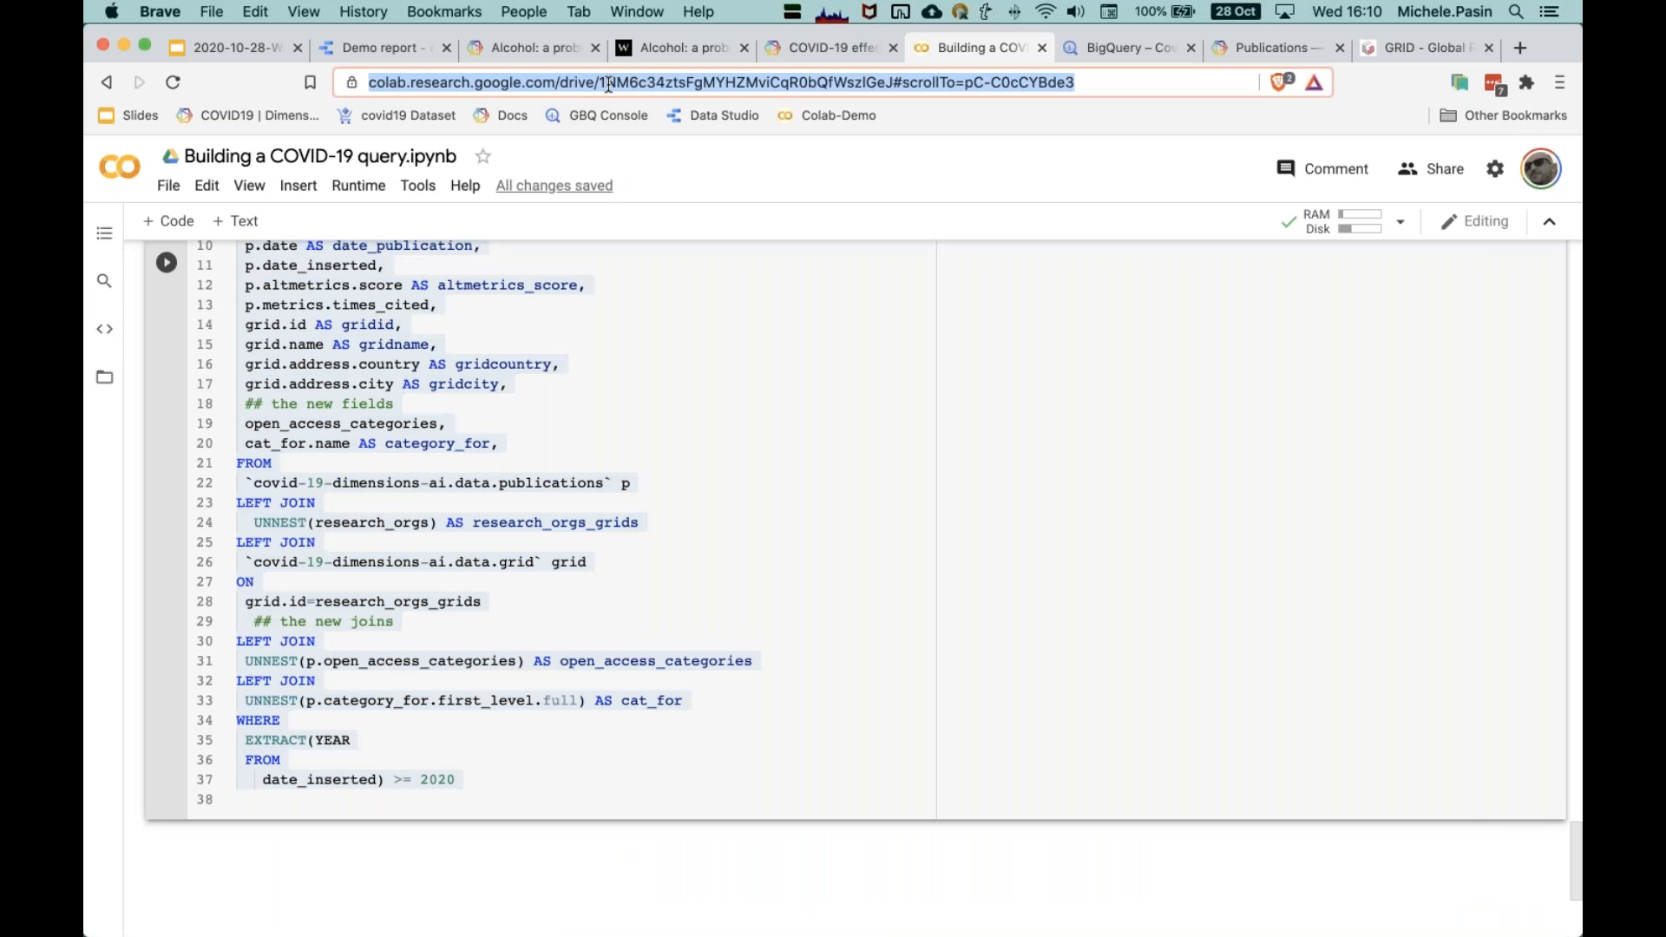
scroll(594, 390, "up", 1)
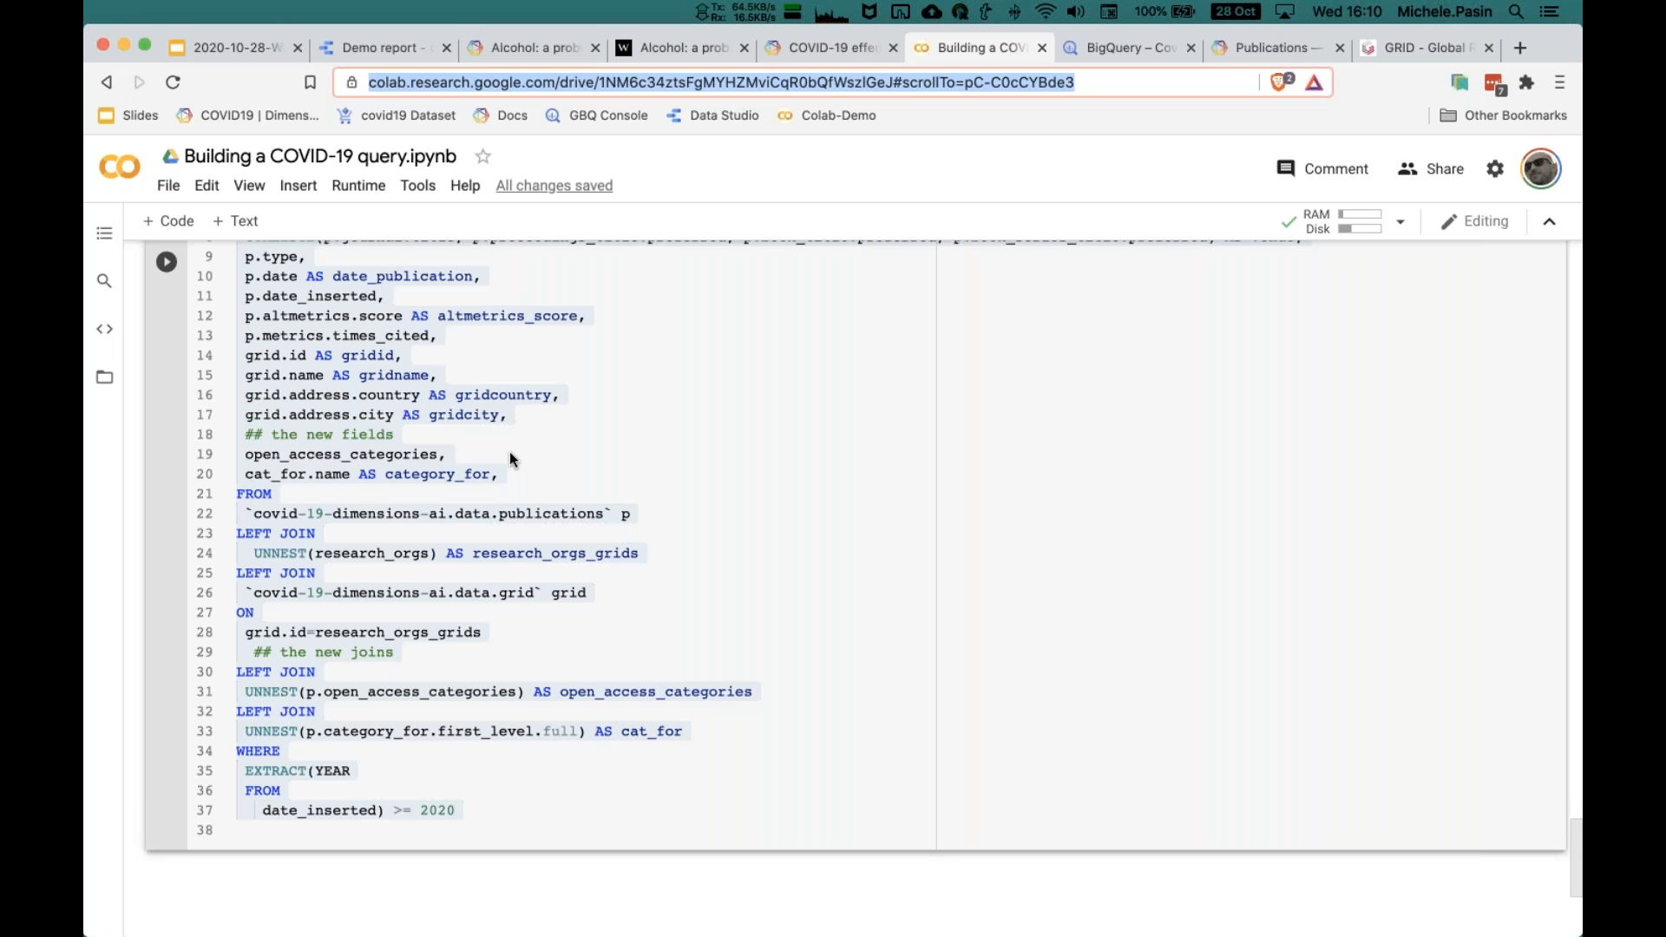
scroll(394, 526, "up", 10)
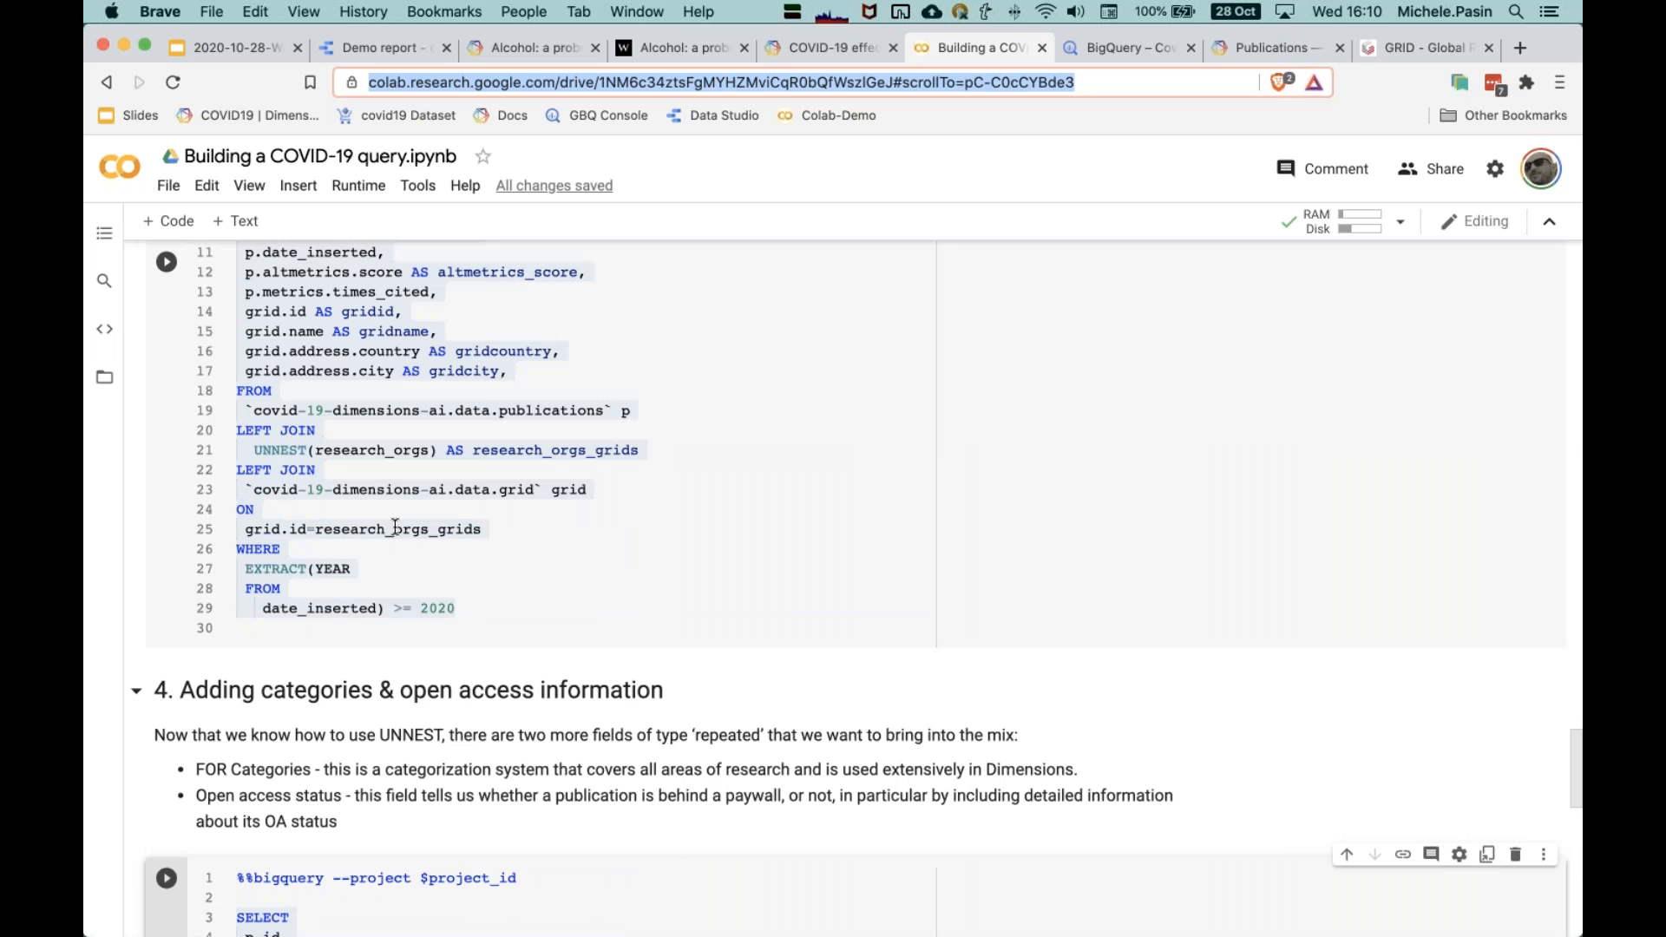
scroll(395, 526, "up", 15)
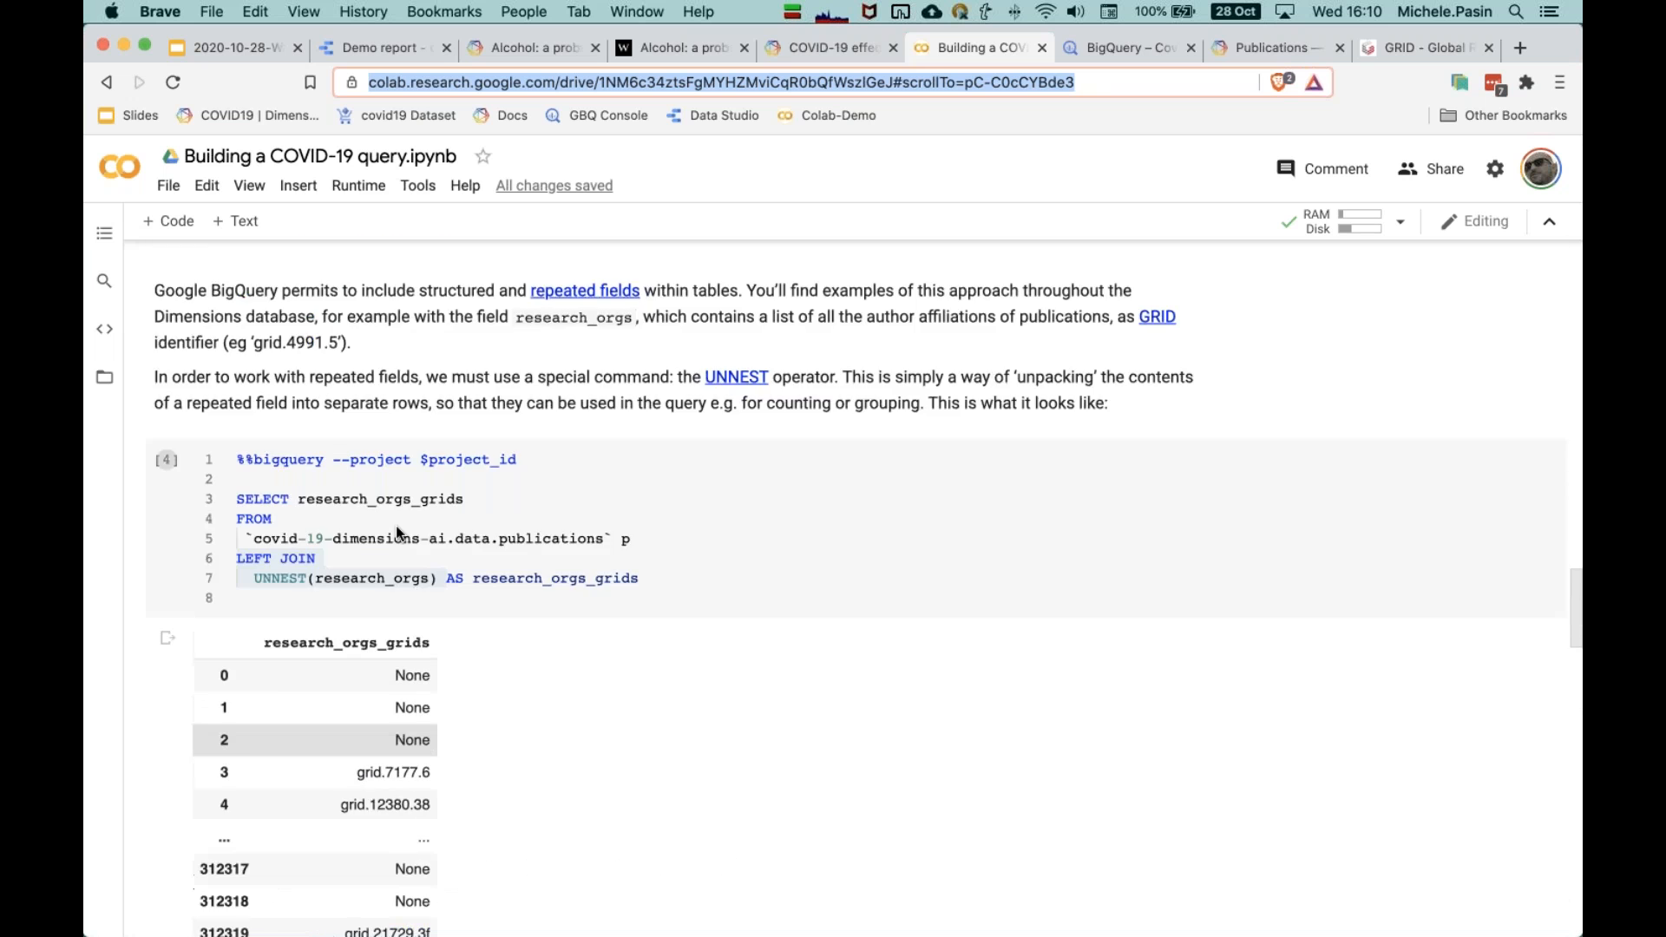
scroll(397, 531, "up", 3)
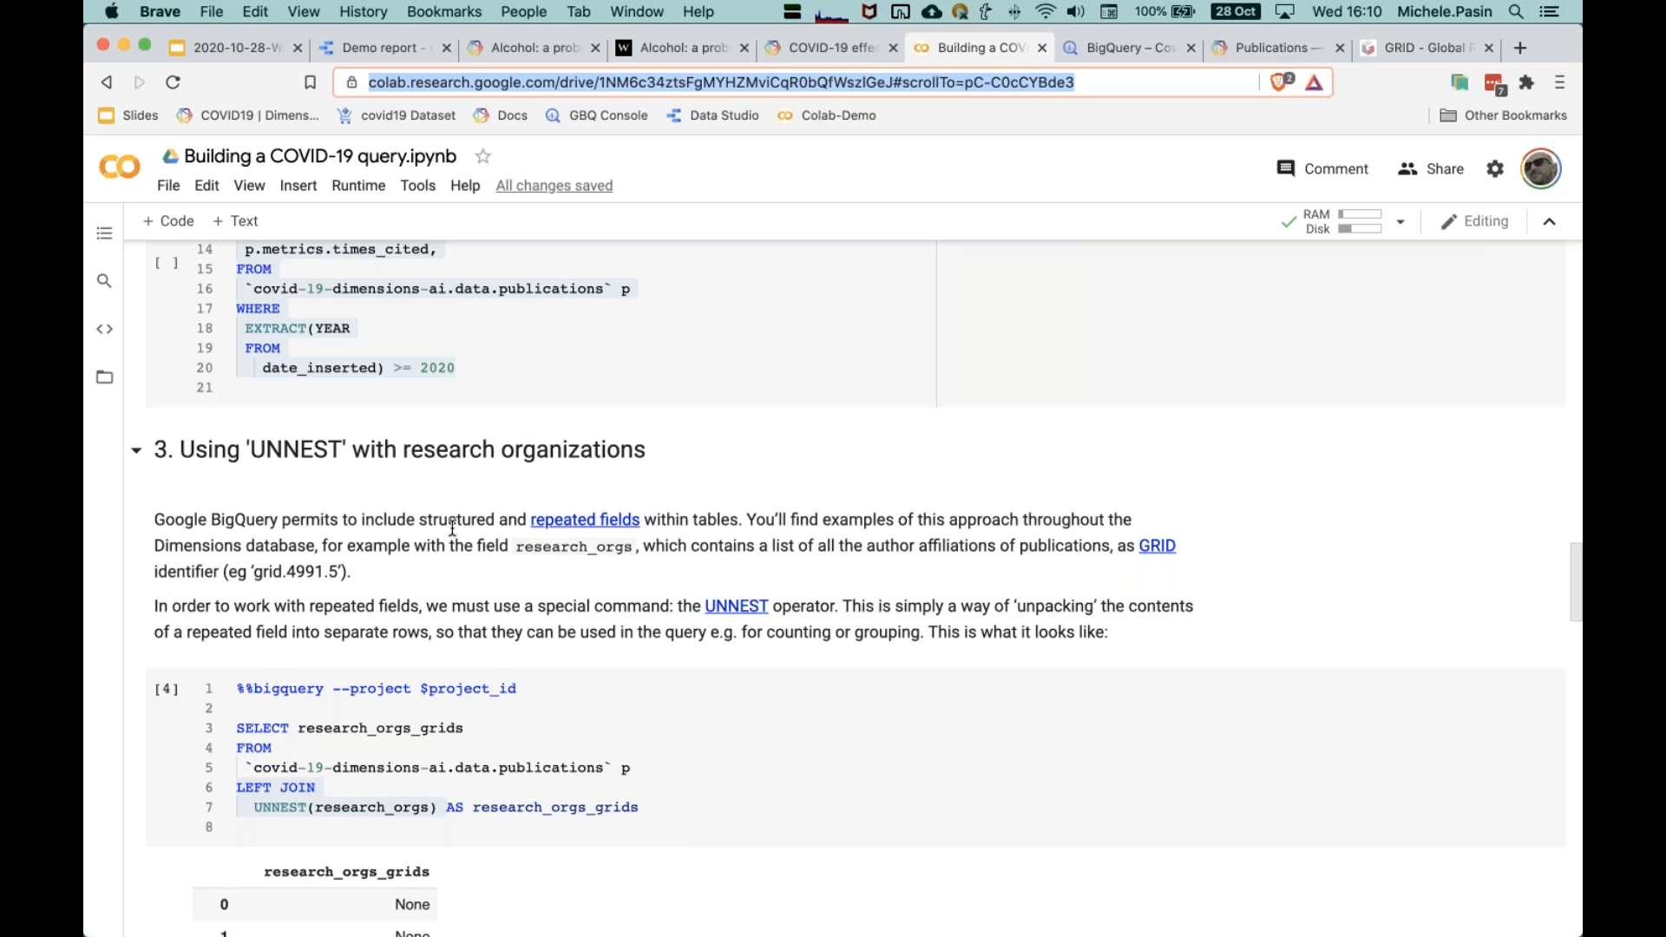
scroll(638, 559, "up", 3)
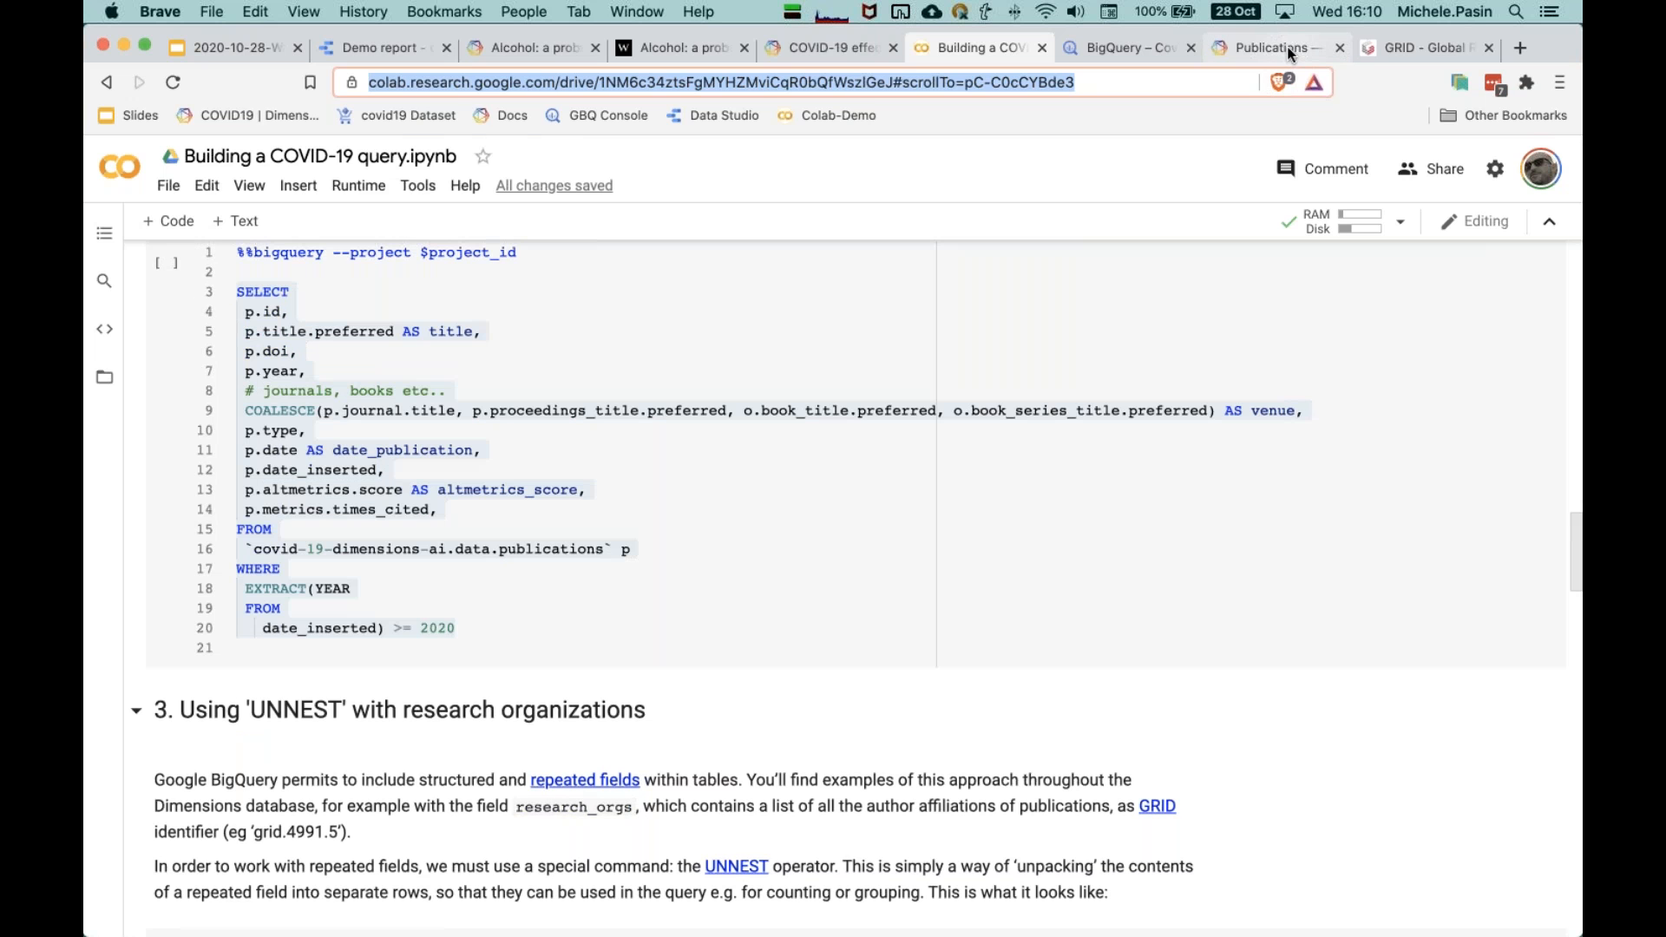
left_click(1275, 48)
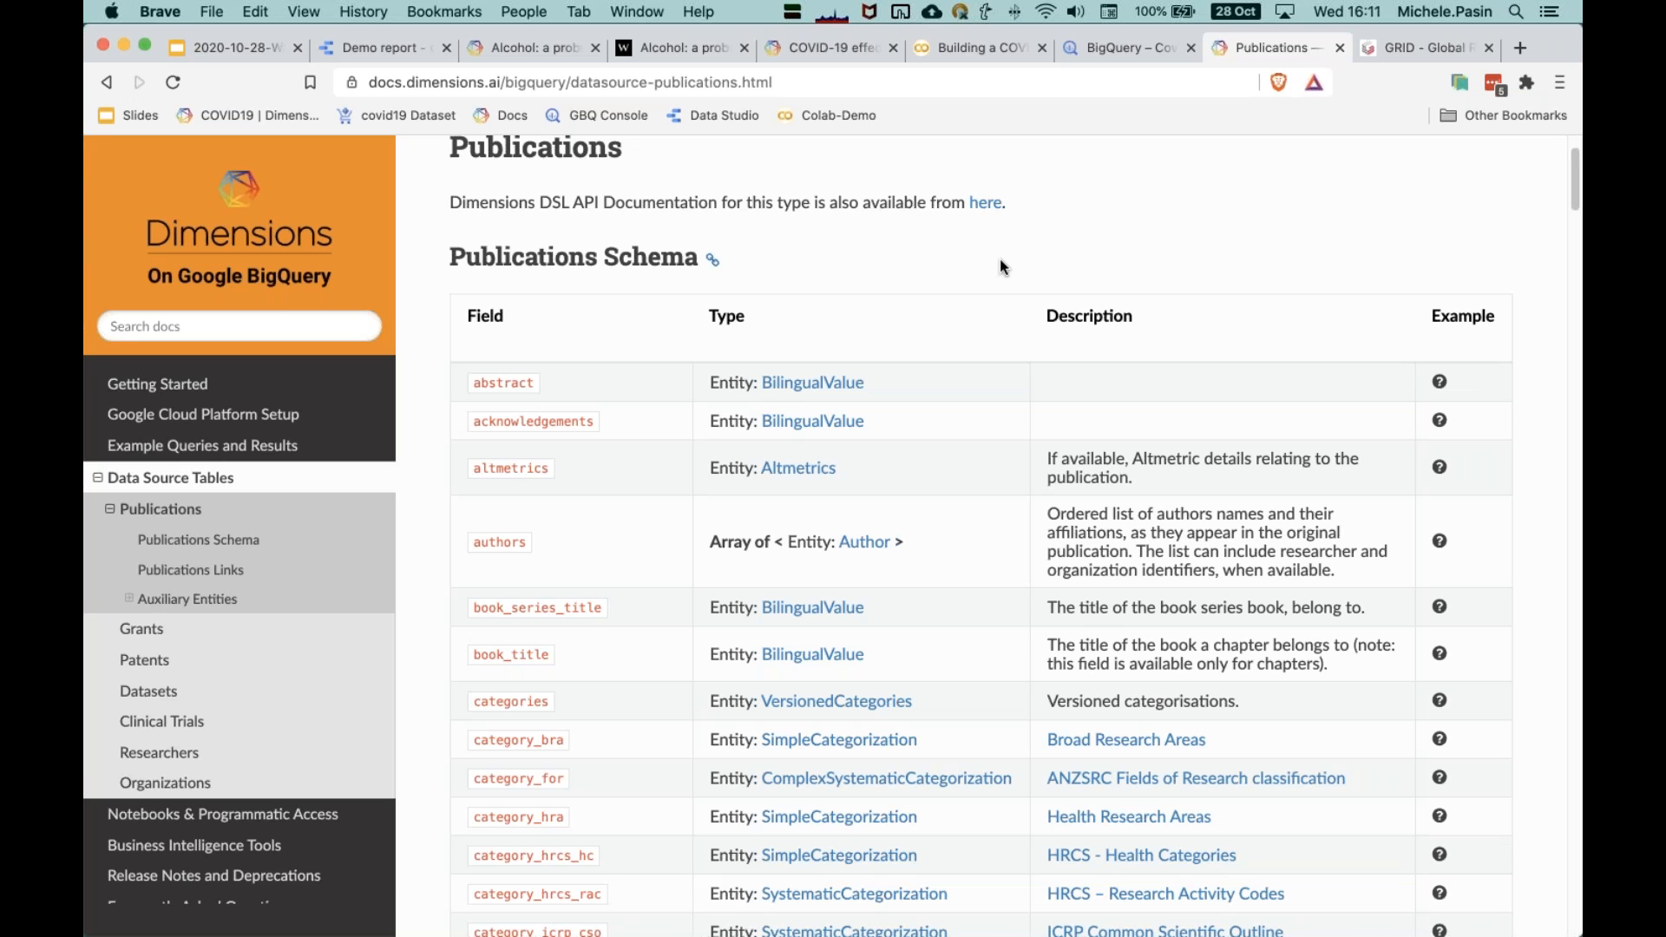
Step: Open dimensions.ai/covid19 and look over the COVID-19 resources for the webapp, dashboard, BigQuery and figshare
key("super+t")
type("dim")
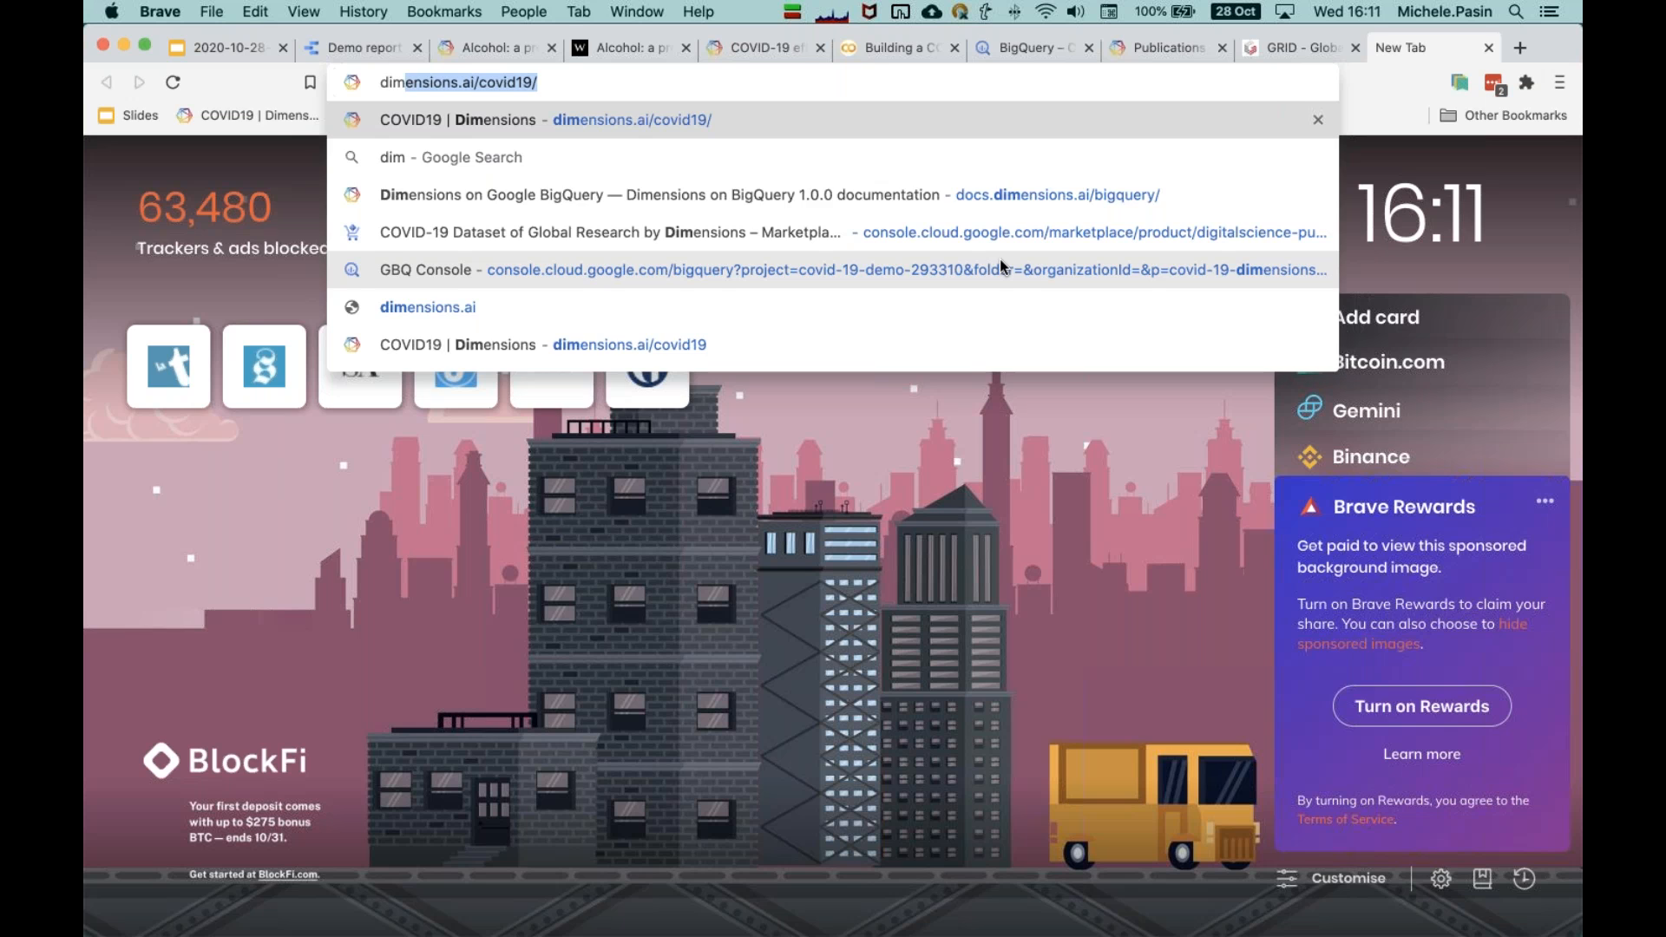
key("Return")
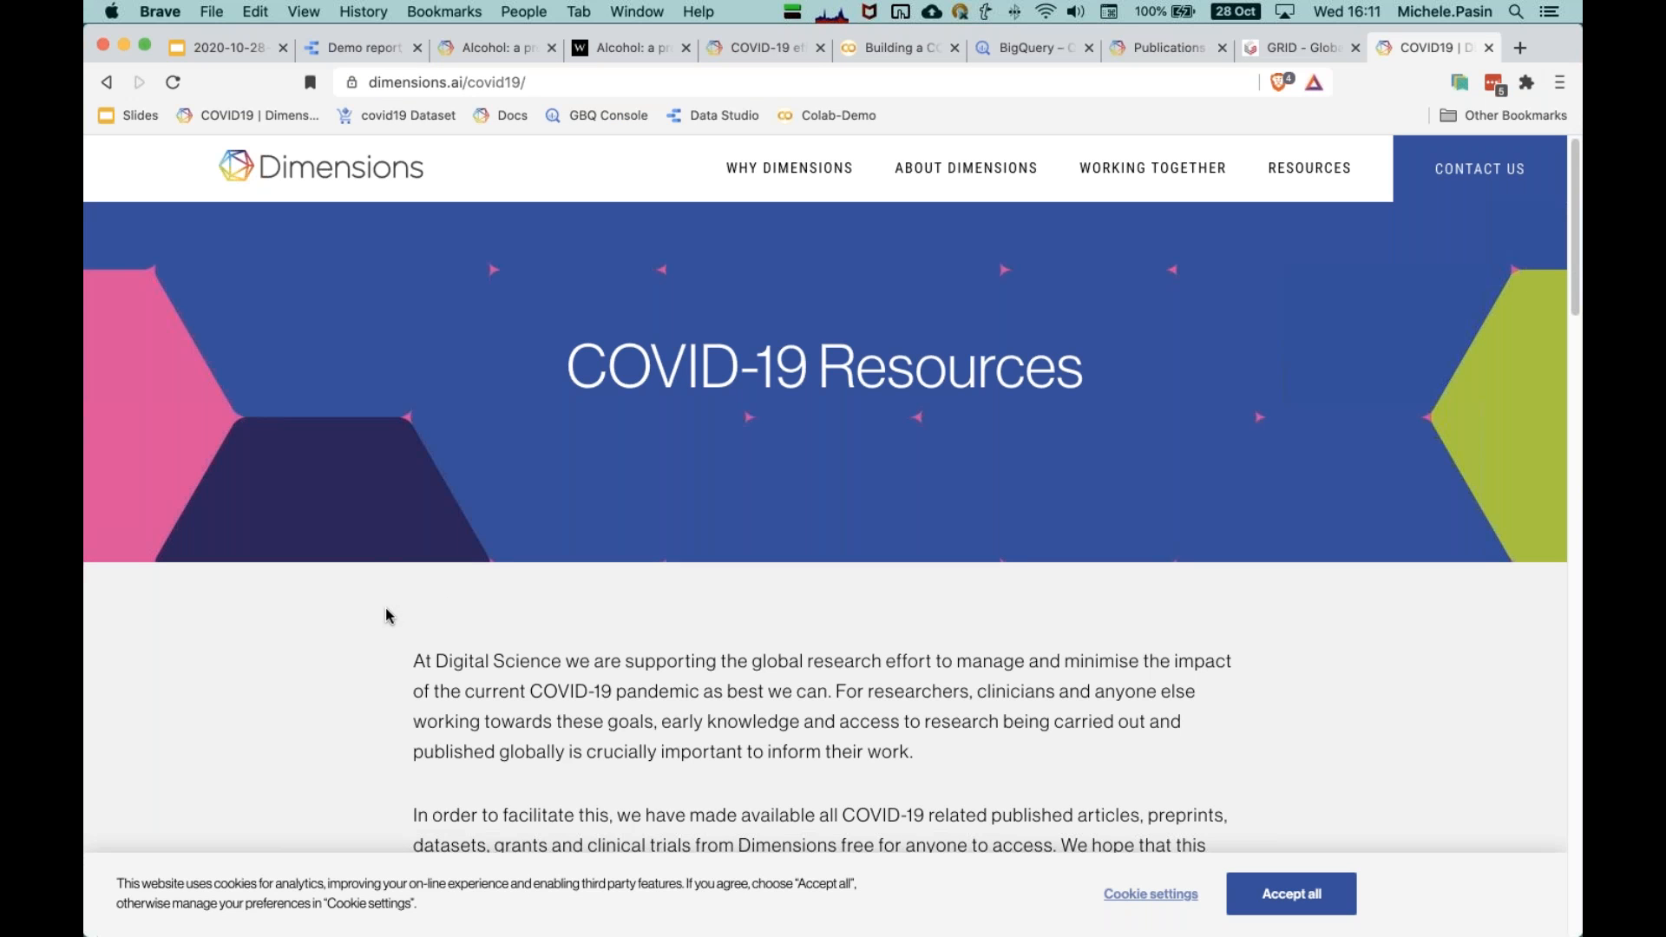
scroll(301, 642, "down", 2)
scroll(300, 649, "down", 10)
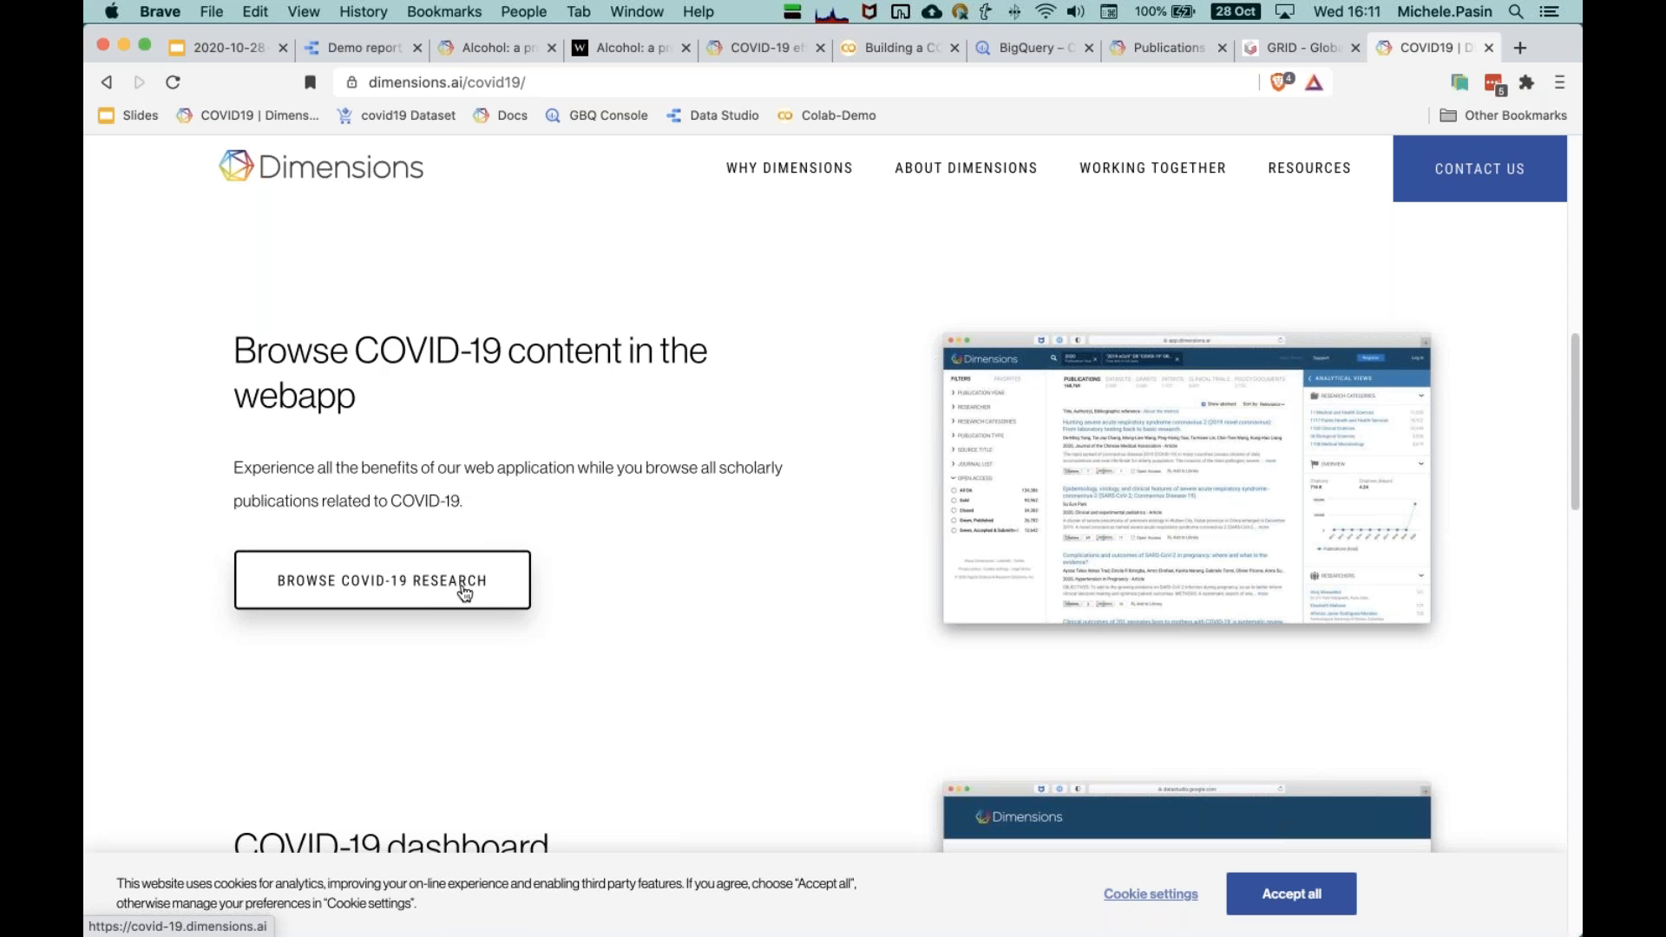
scroll(495, 595, "down", 3)
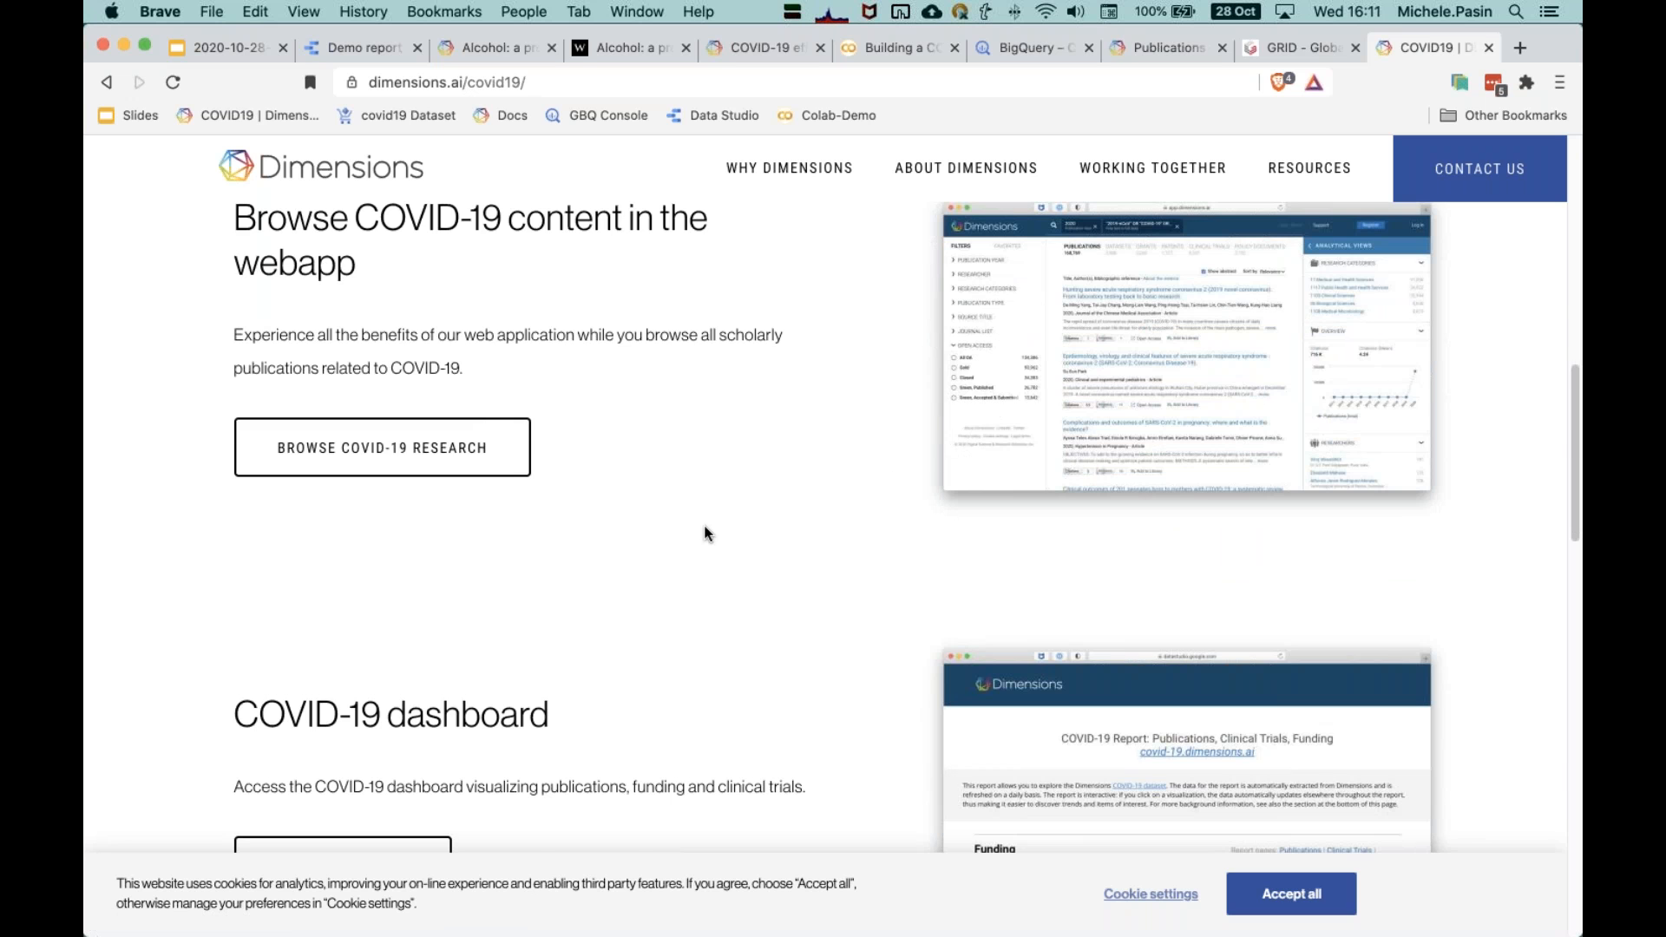
scroll(706, 532, "down", 5)
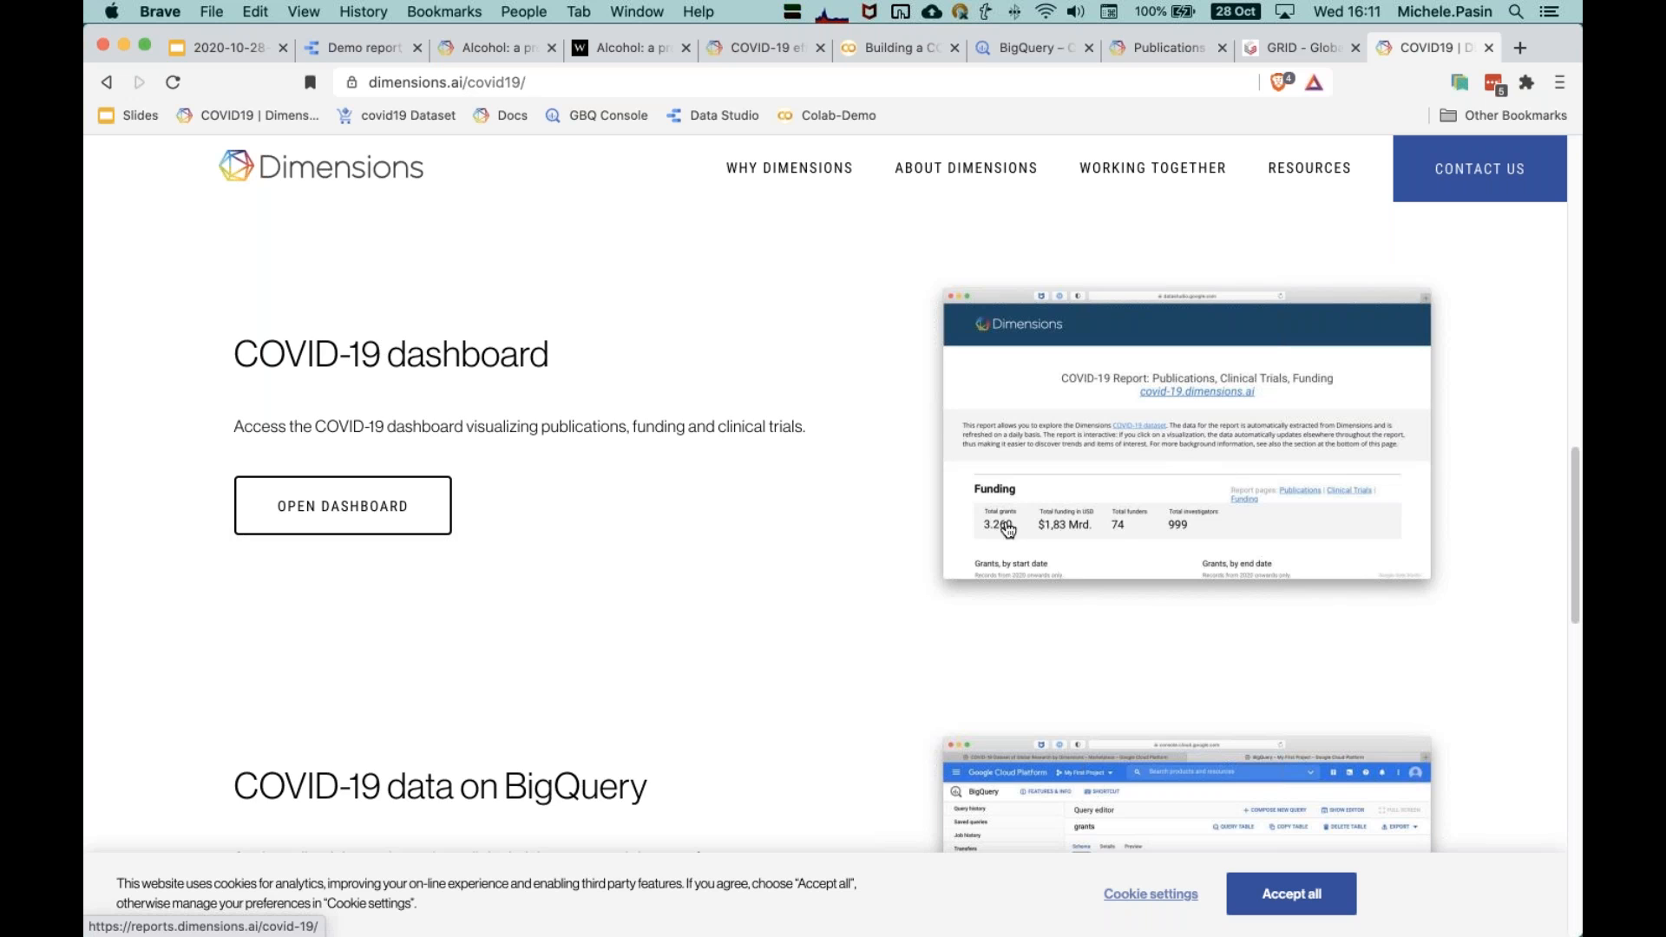
scroll(617, 611, "down", 1)
scroll(617, 618, "down", 5)
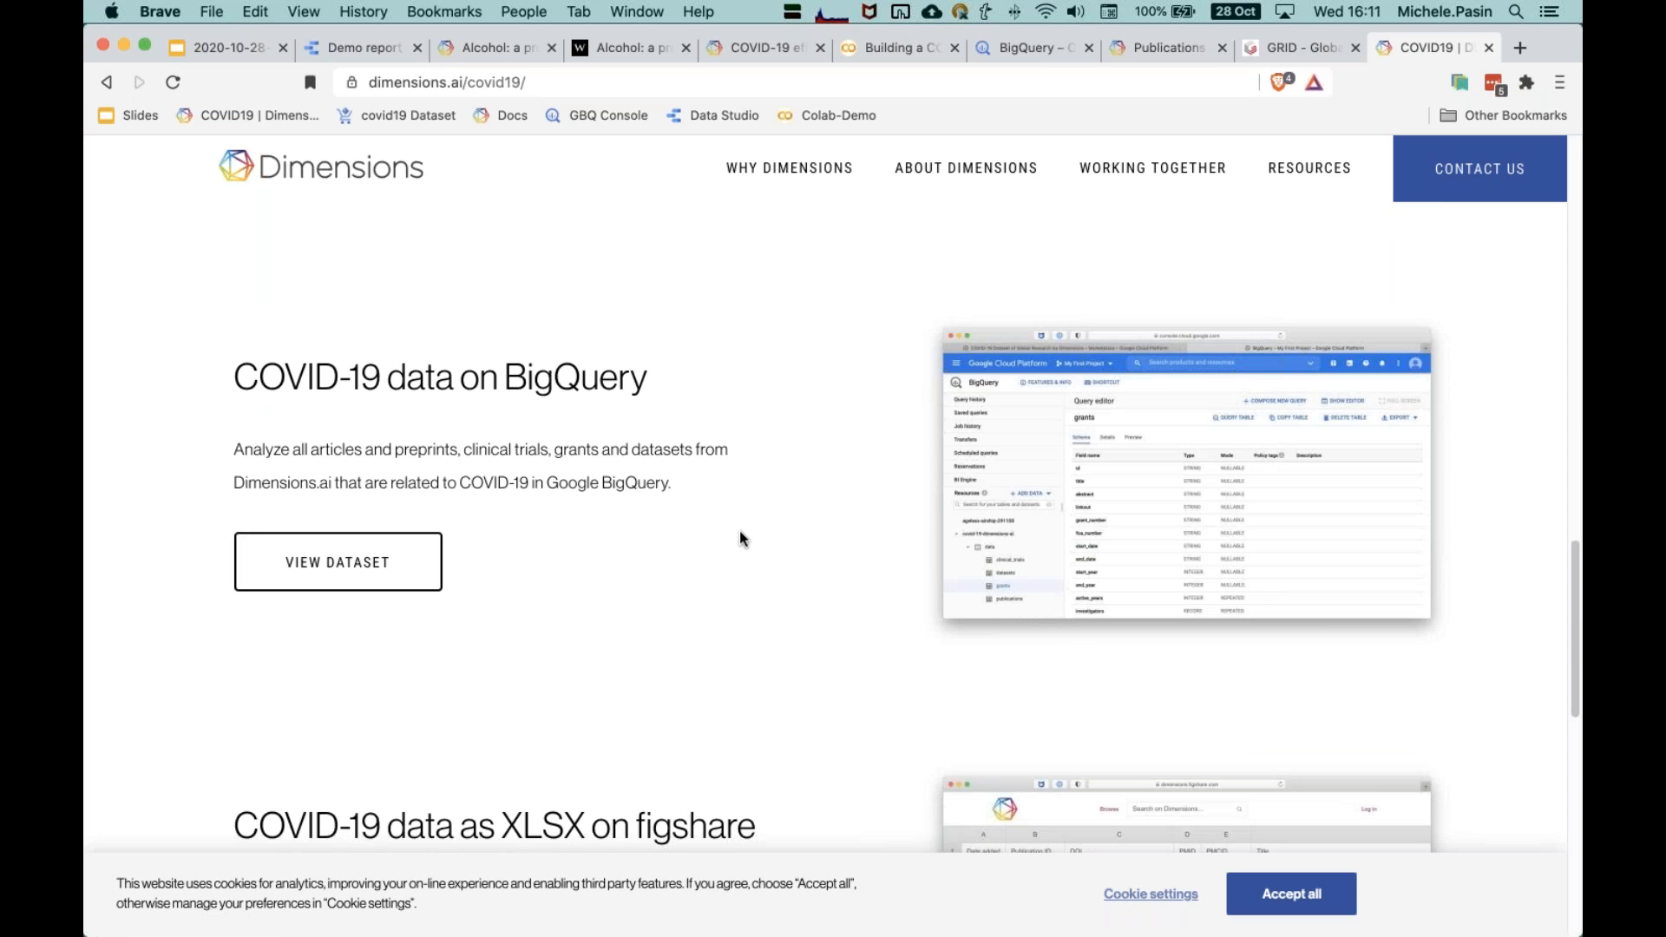
scroll(740, 536, "down", 6)
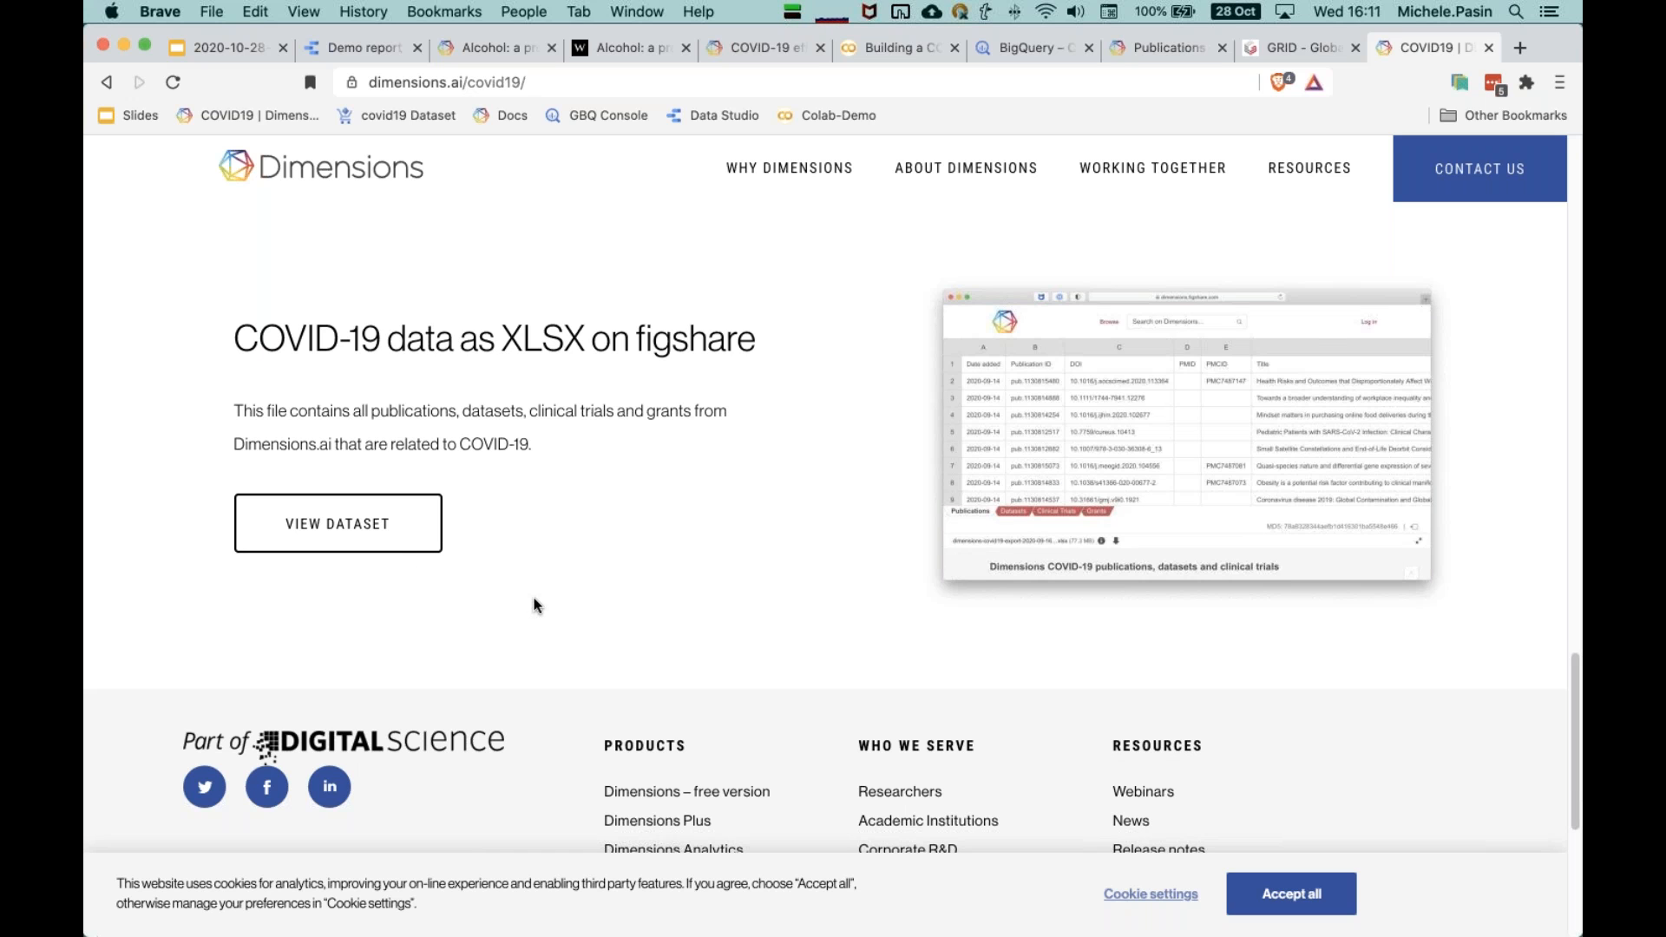
scroll(532, 603, "up", 10)
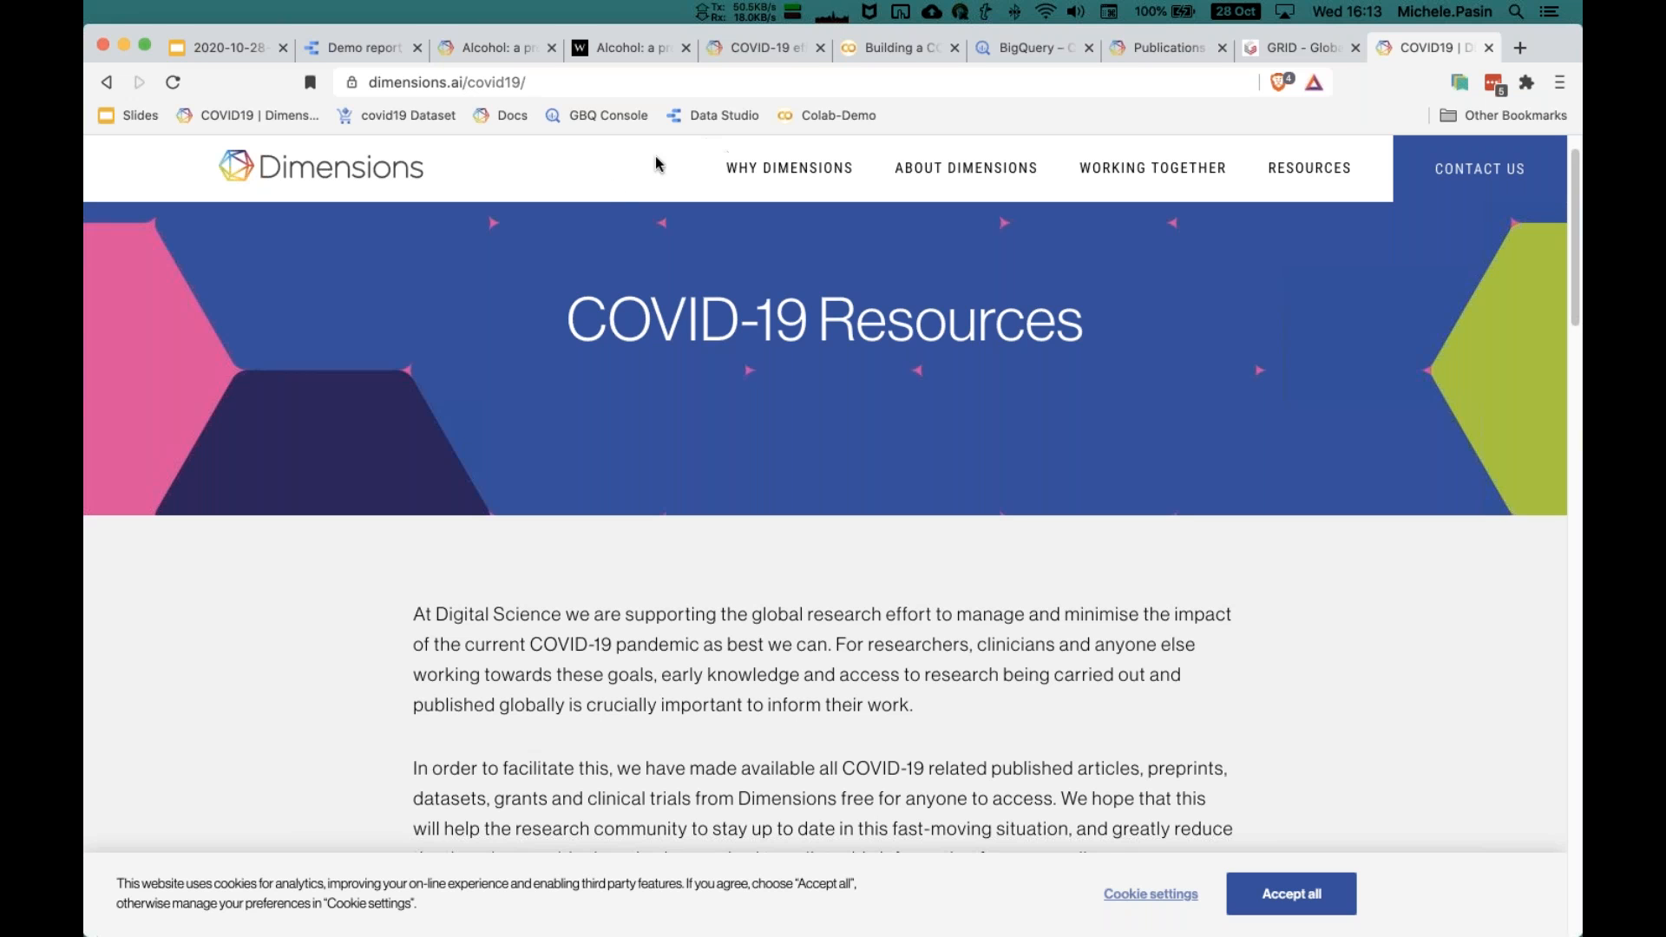
Step: Switch to the Building a COVID-19 query notebook and highlight the whole SELECT statement that extracts standard publications metadata
left_click(899, 48)
scroll(519, 535, "up", 15)
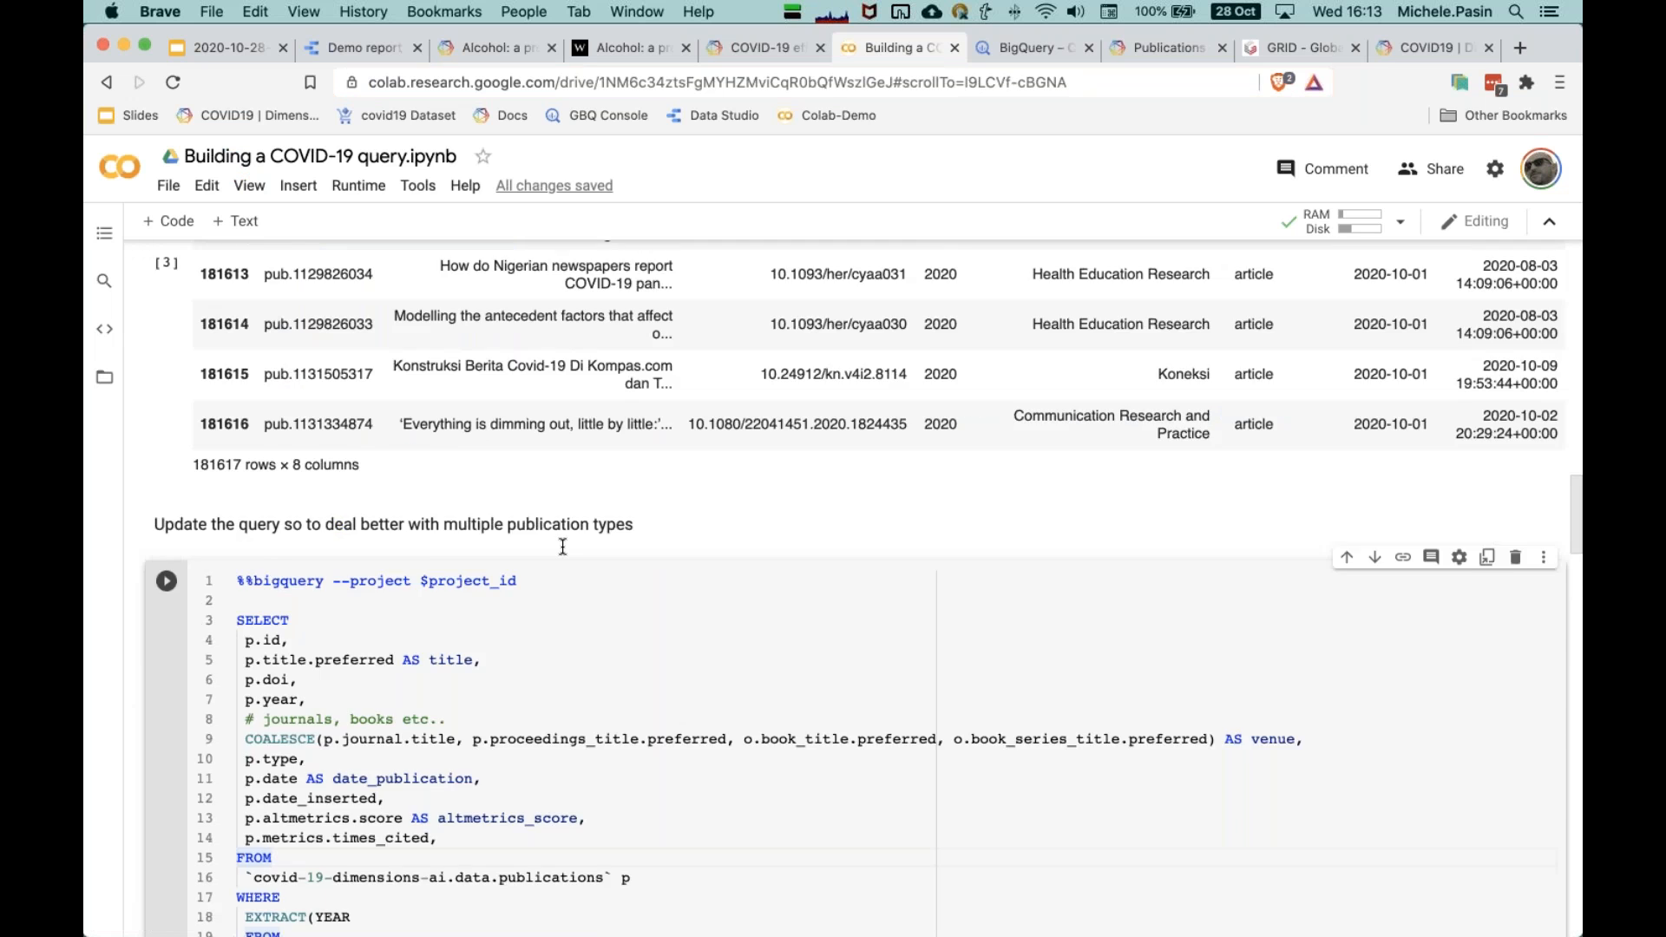
scroll(598, 531, "down", 1)
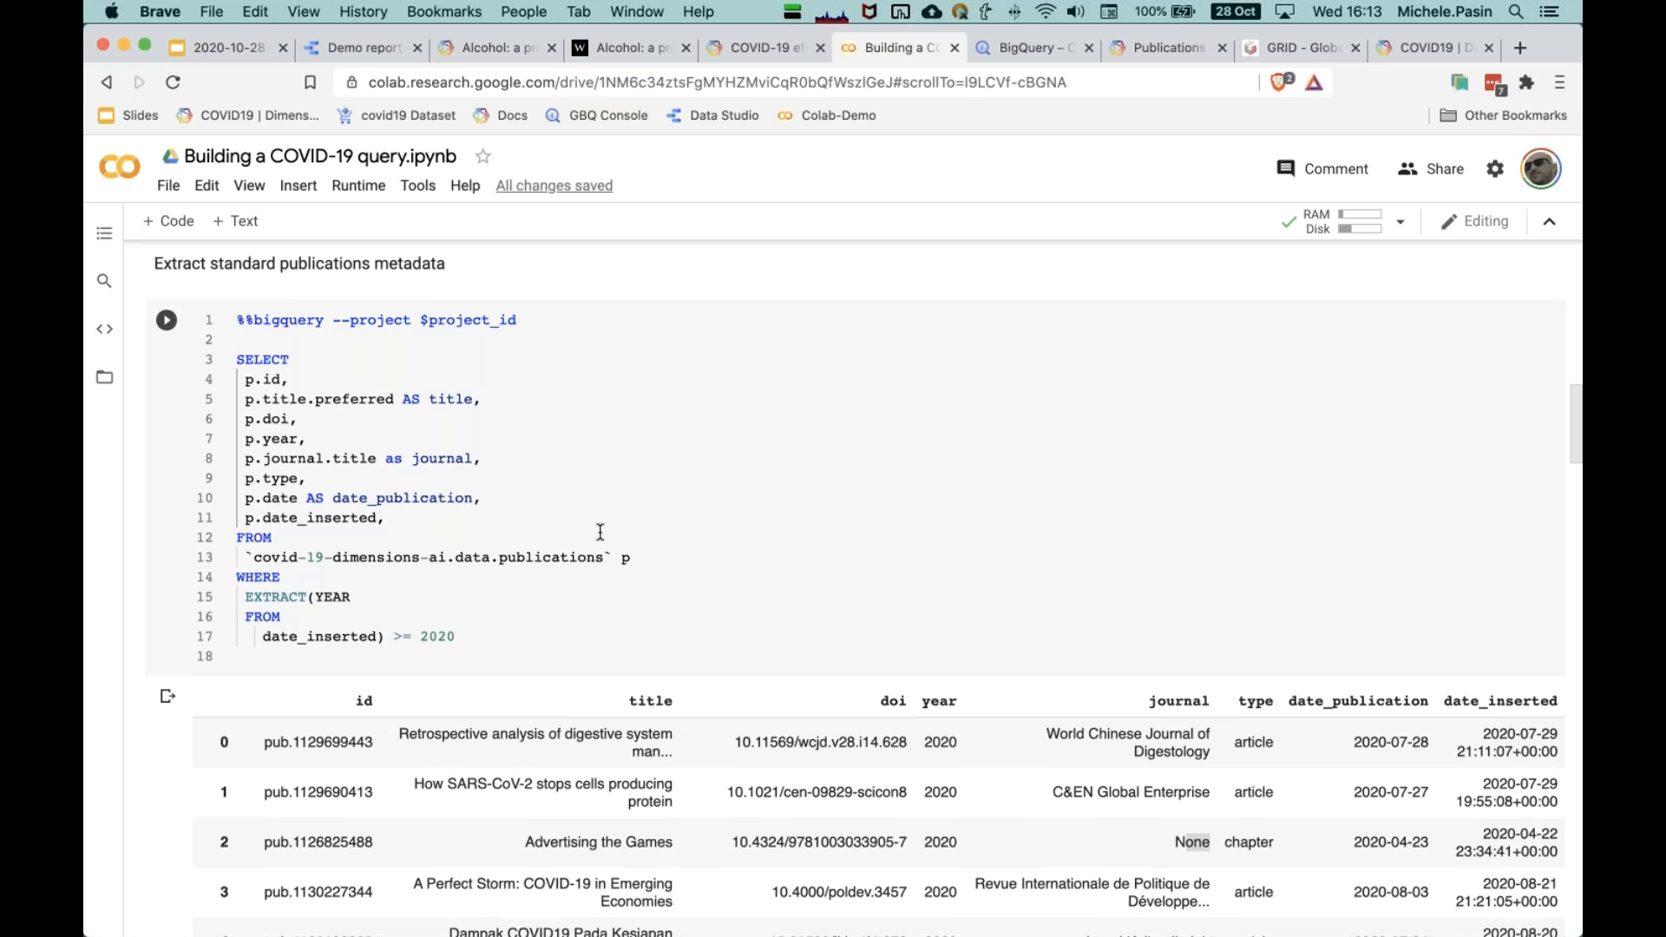
left_click_drag(458, 637, 238, 361)
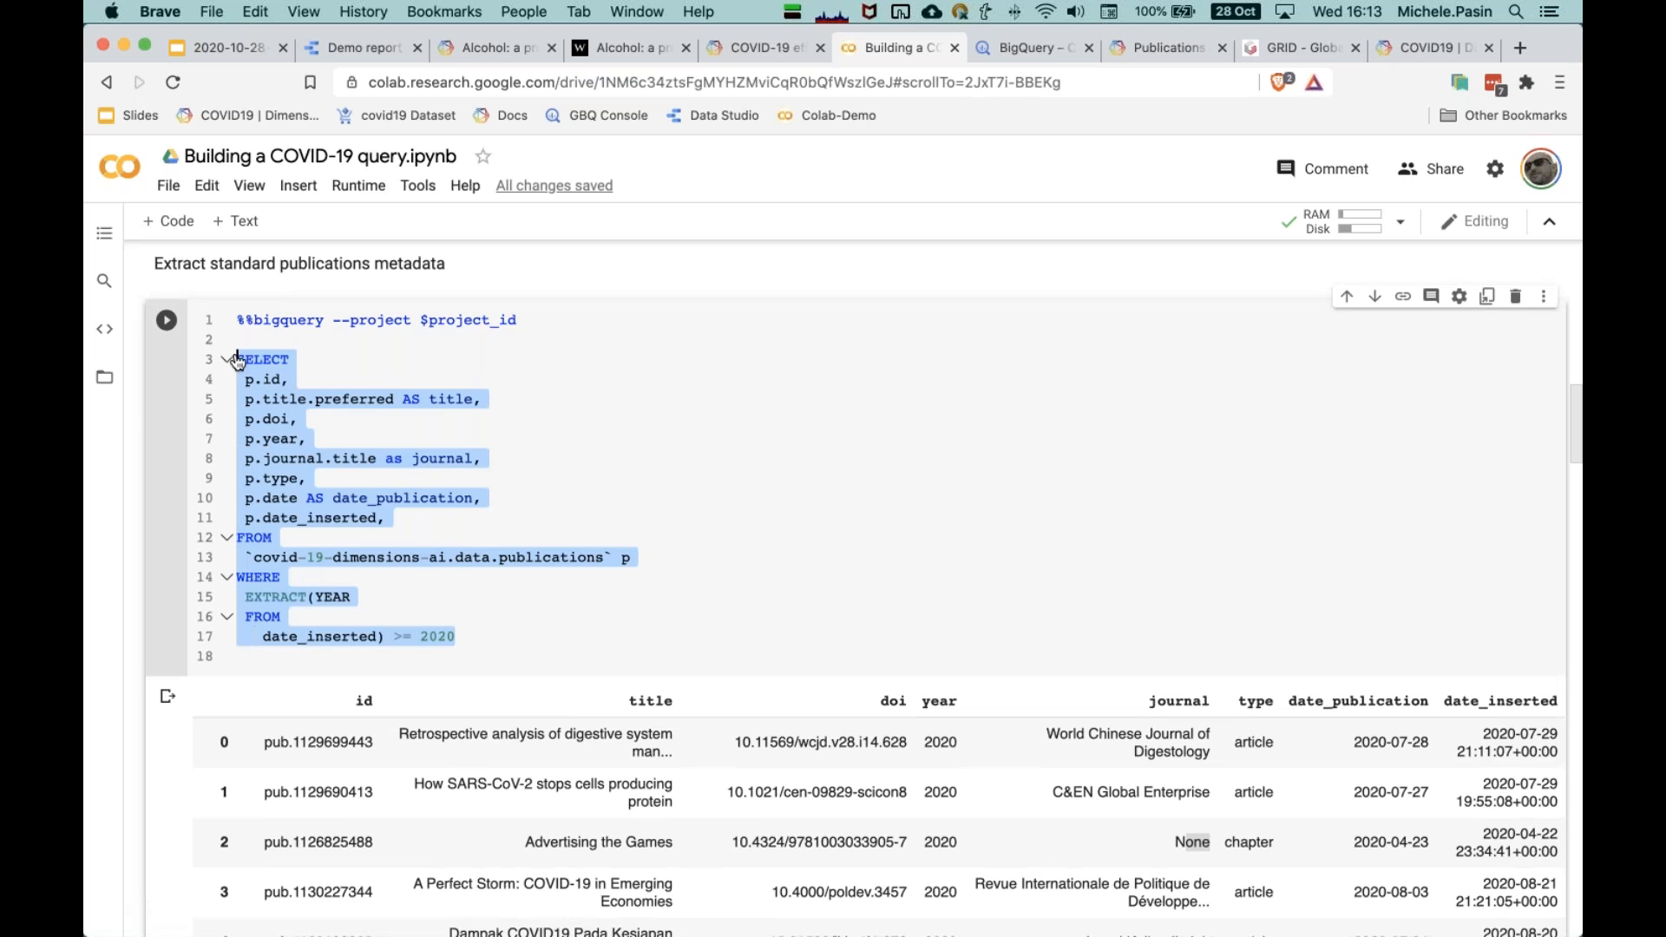
left_click(473, 640)
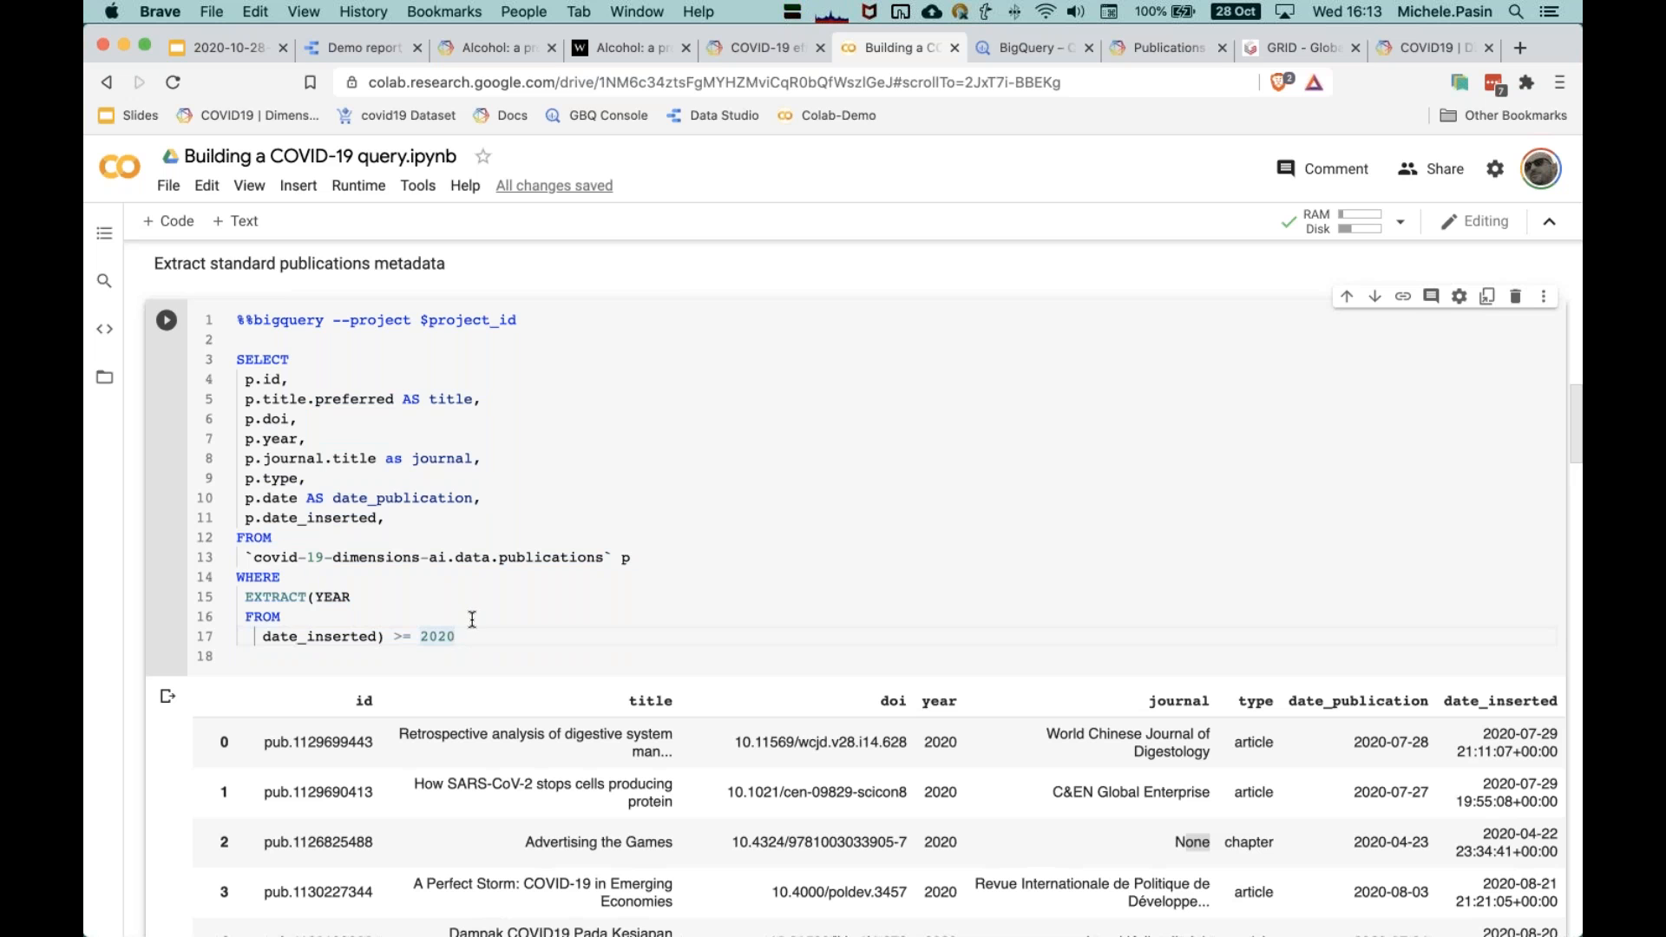
Step: Examine the FROM and WHERE clauses of the standard publications metadata query alongside the first rows of its output
scroll(472, 618, "down", 1)
left_click(555, 568)
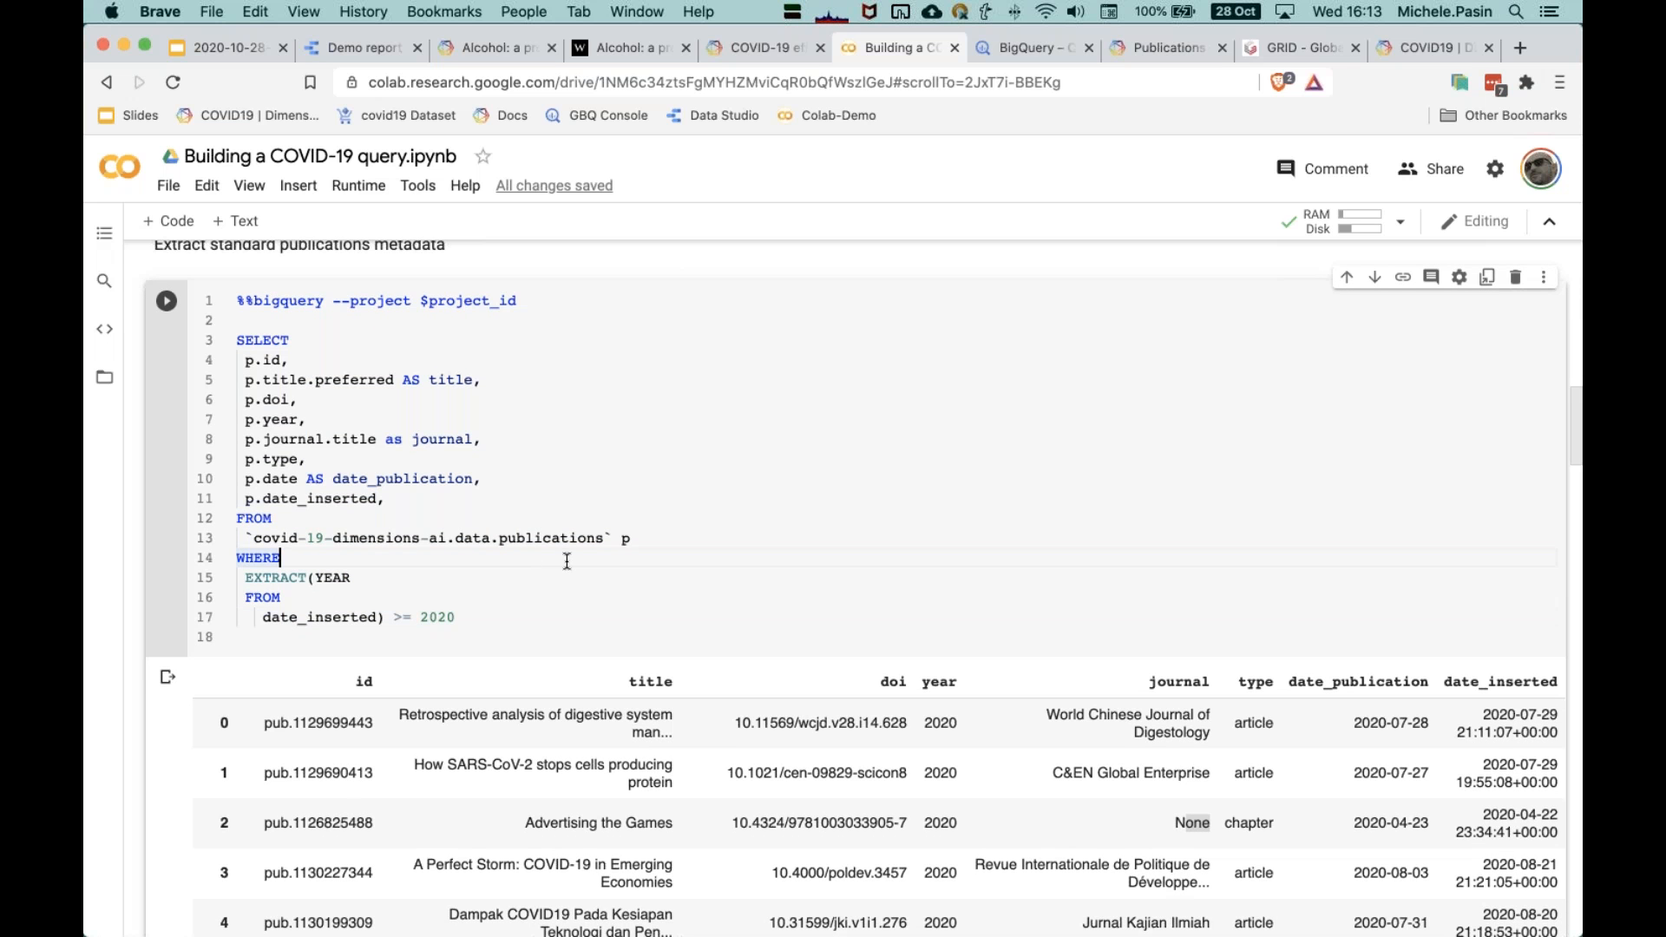
scroll(558, 564, "down", 1)
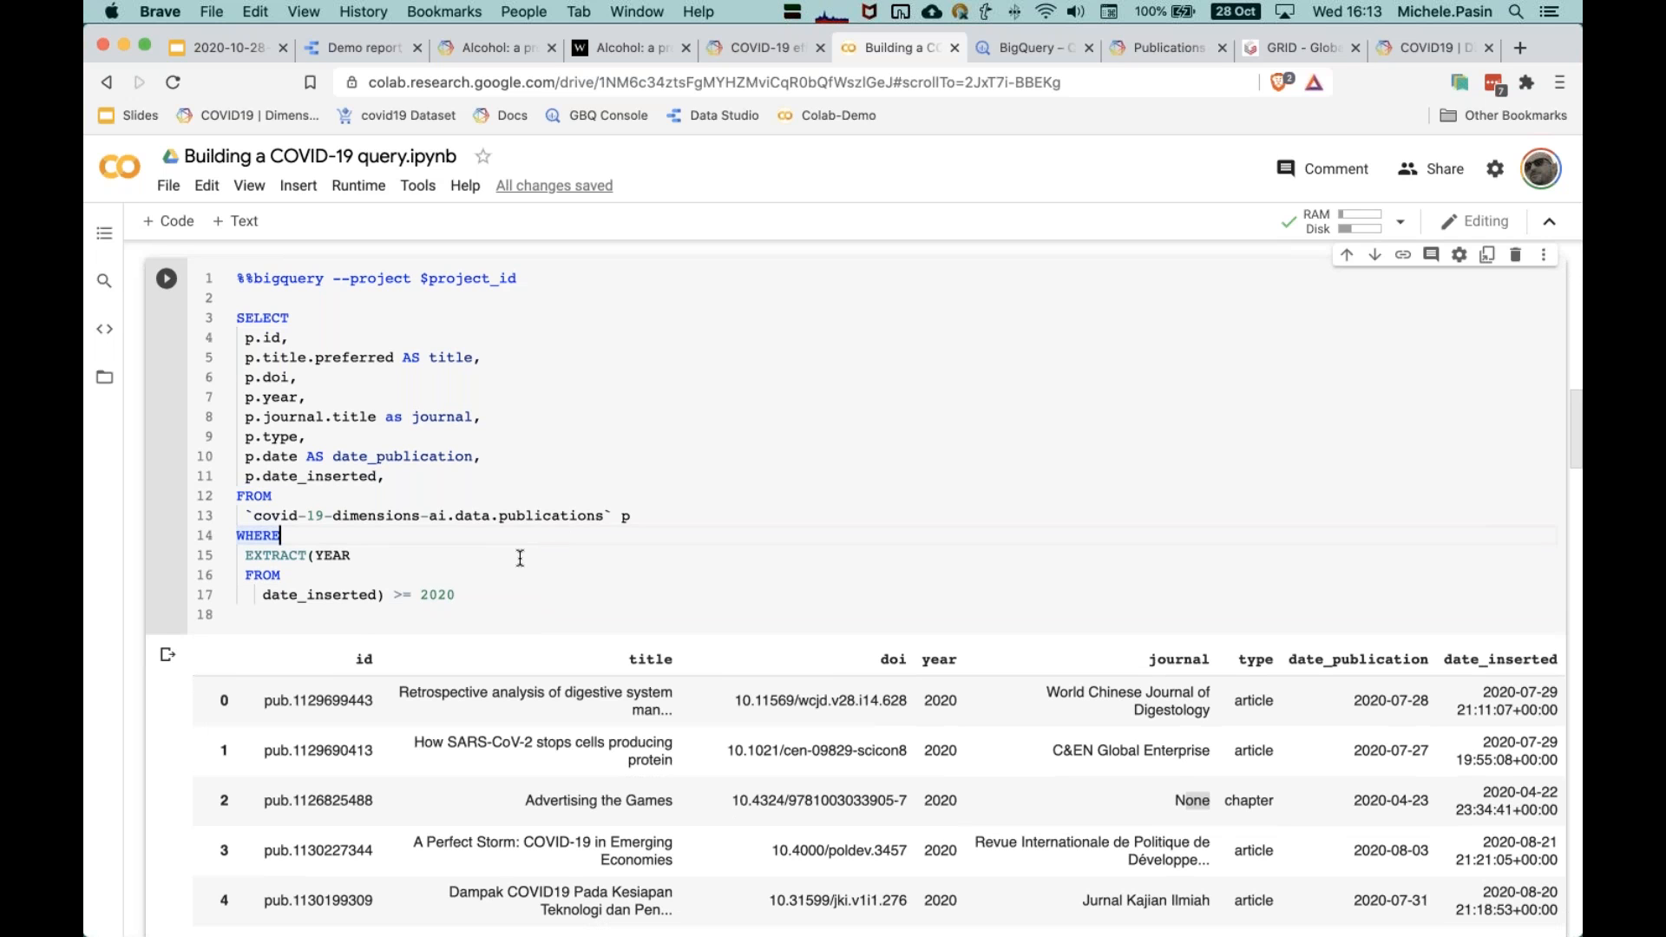
scroll(521, 557, "up", 1)
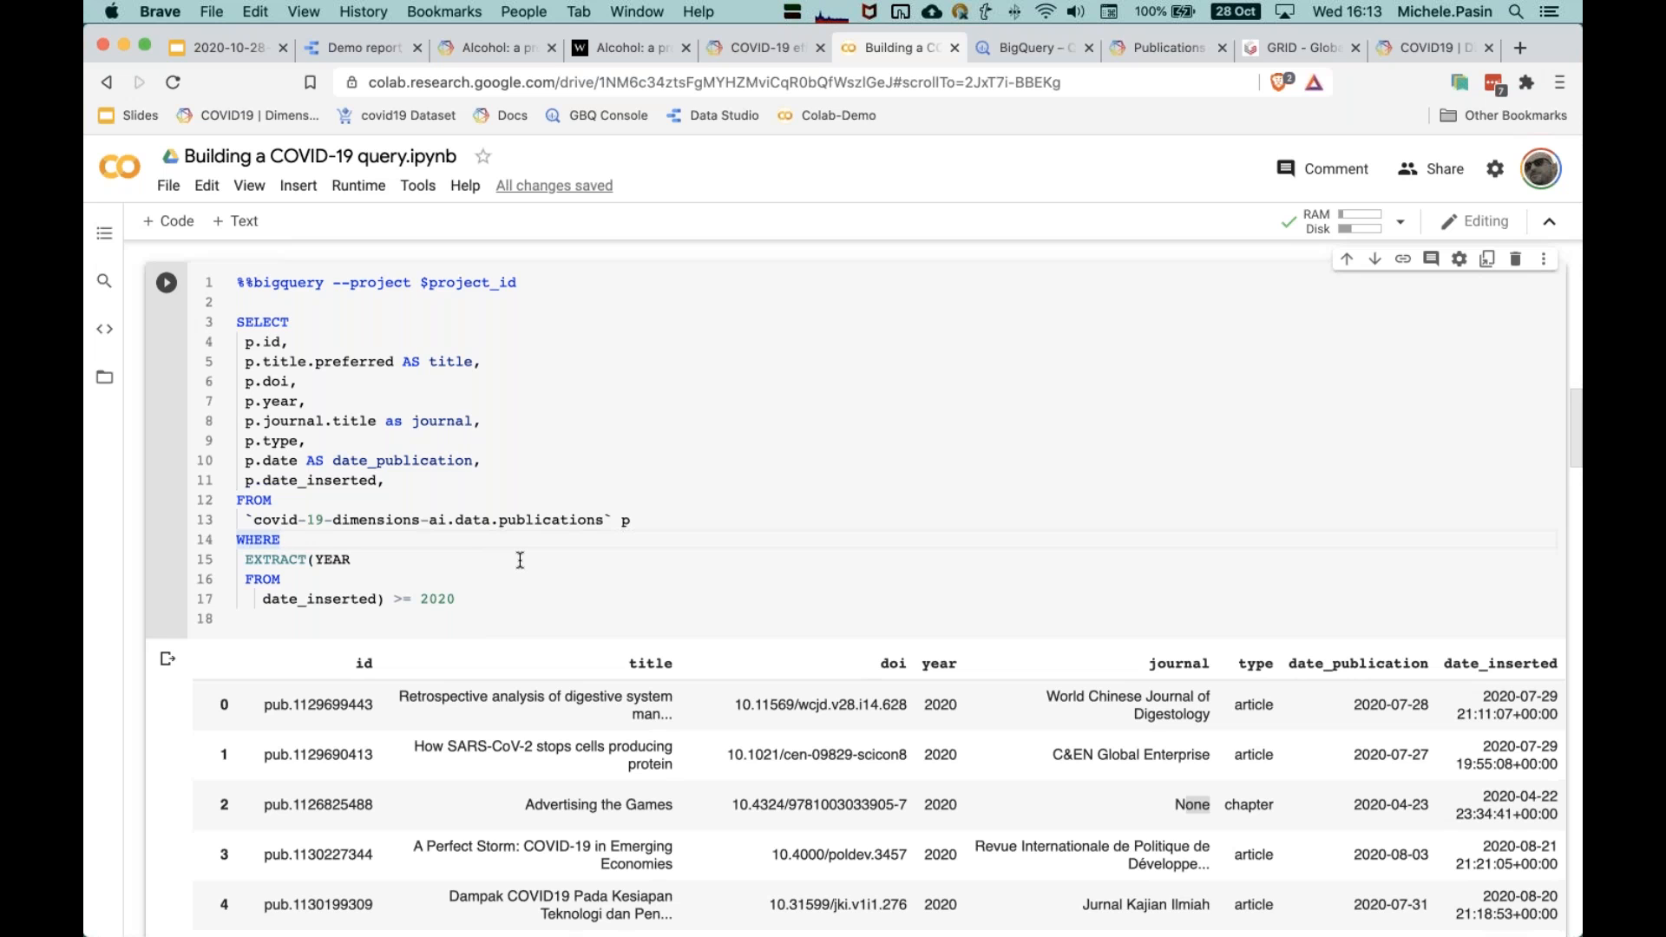
scroll(520, 560, "down", 1)
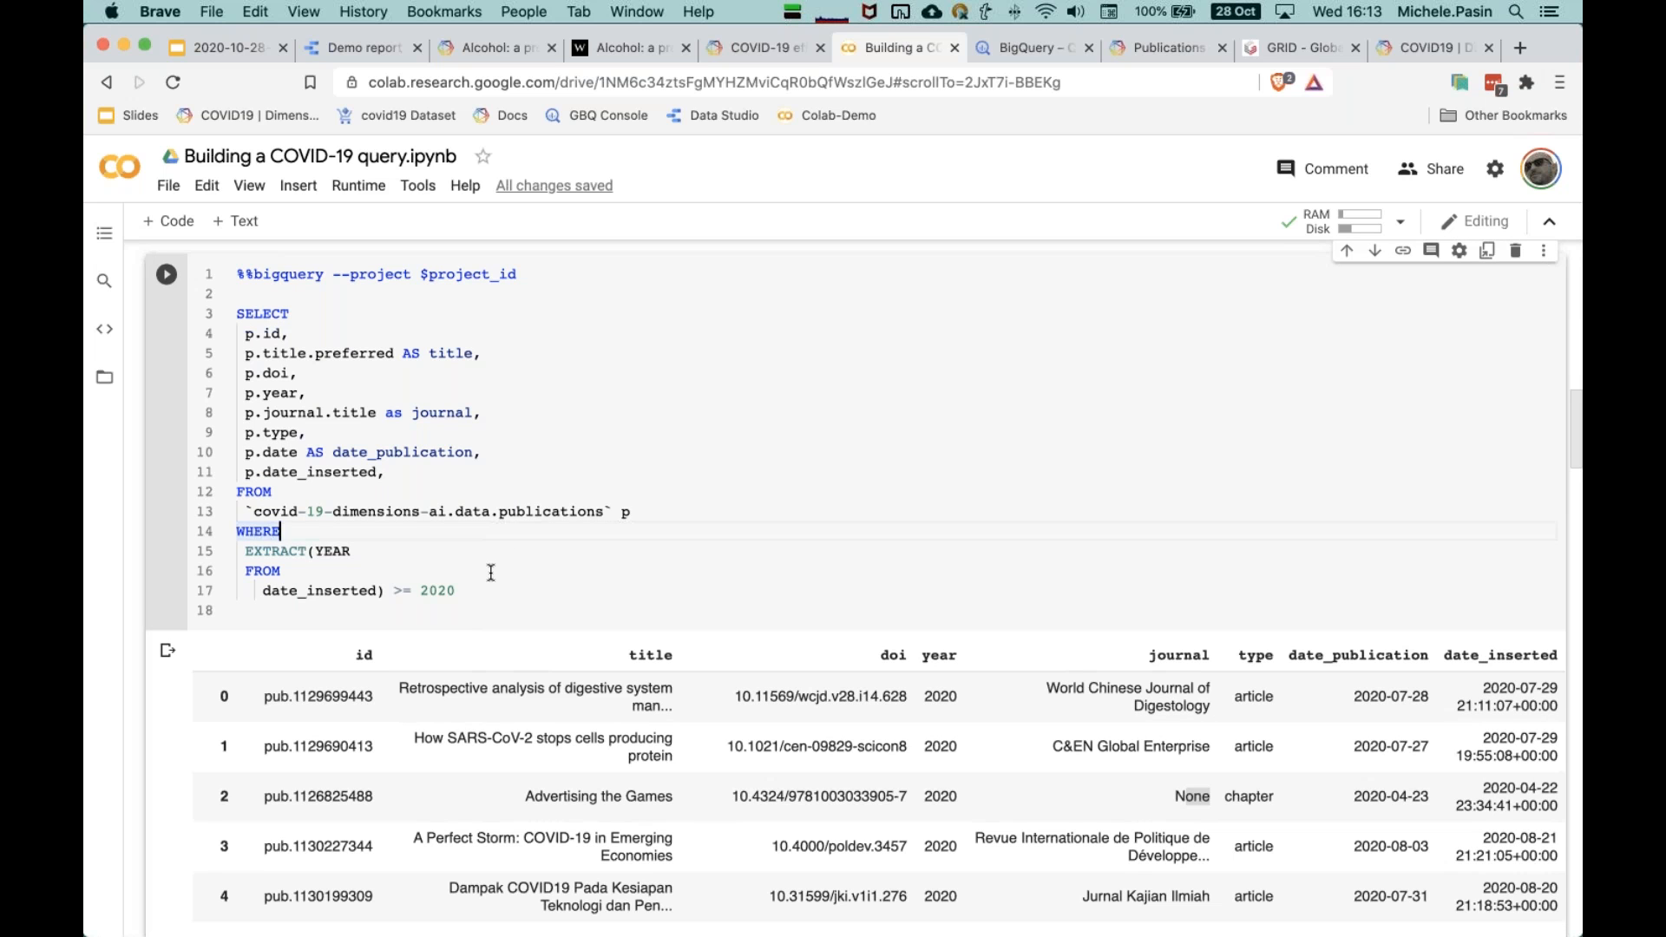
scroll(491, 573, "up", 1)
left_click(534, 469)
Step: Look over the notebook from its Google Cloud authentication section down to the publications query and its source table
scroll(398, 453, "up", 15)
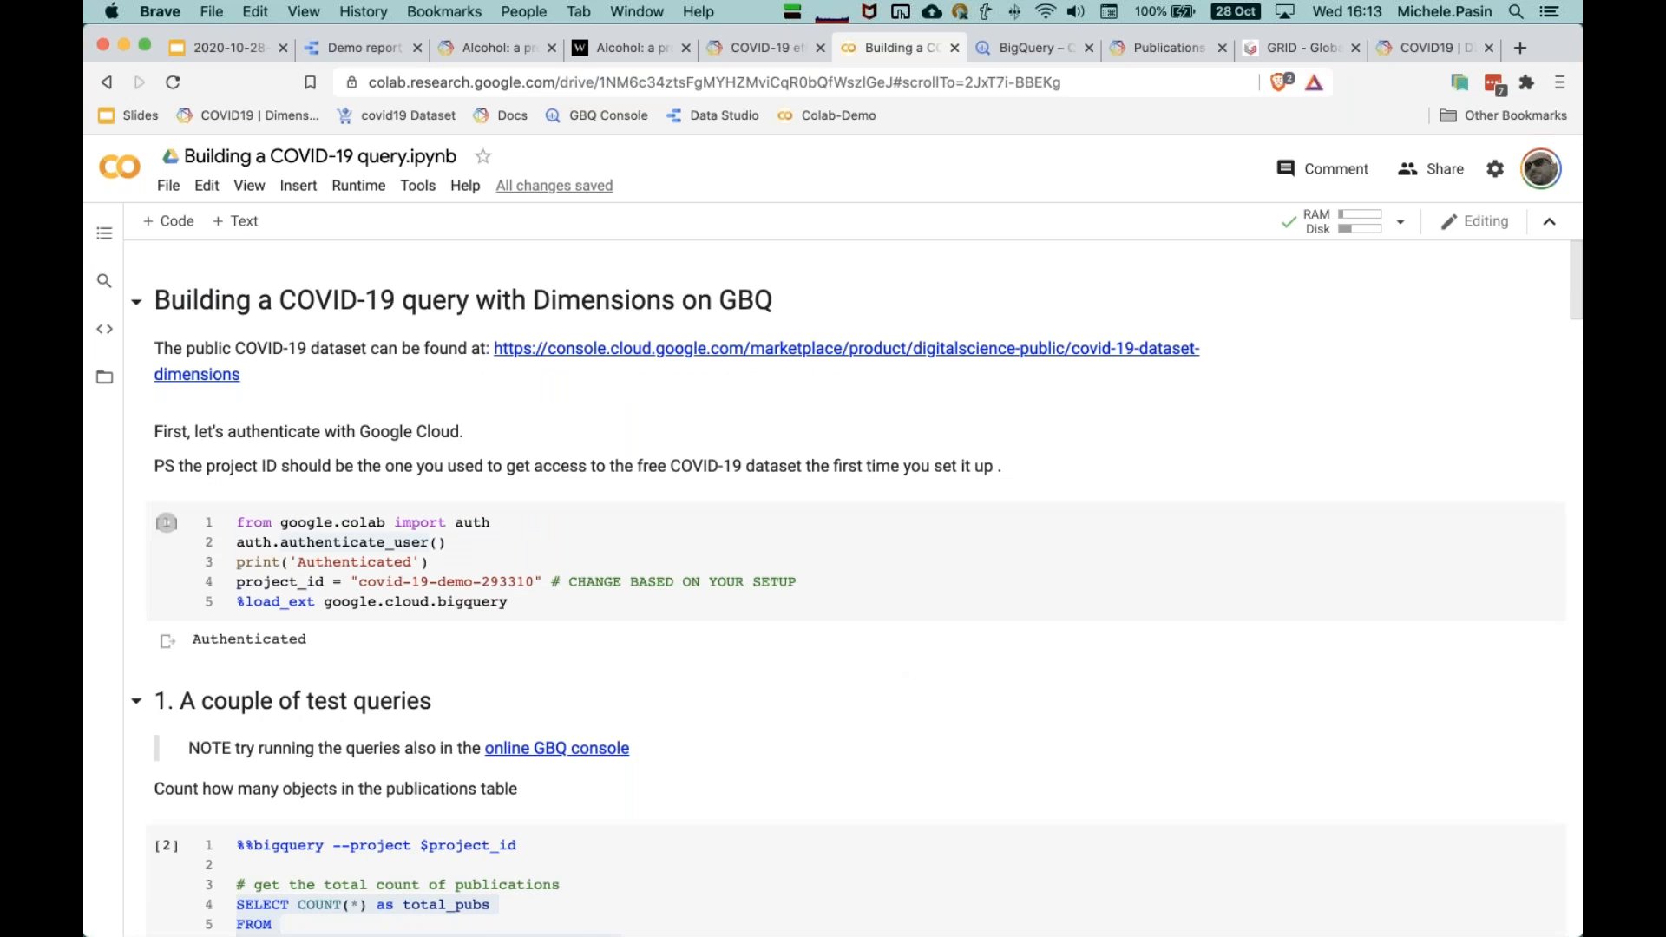
scroll(853, 589, "down", 6)
scroll(414, 503, "down", 8)
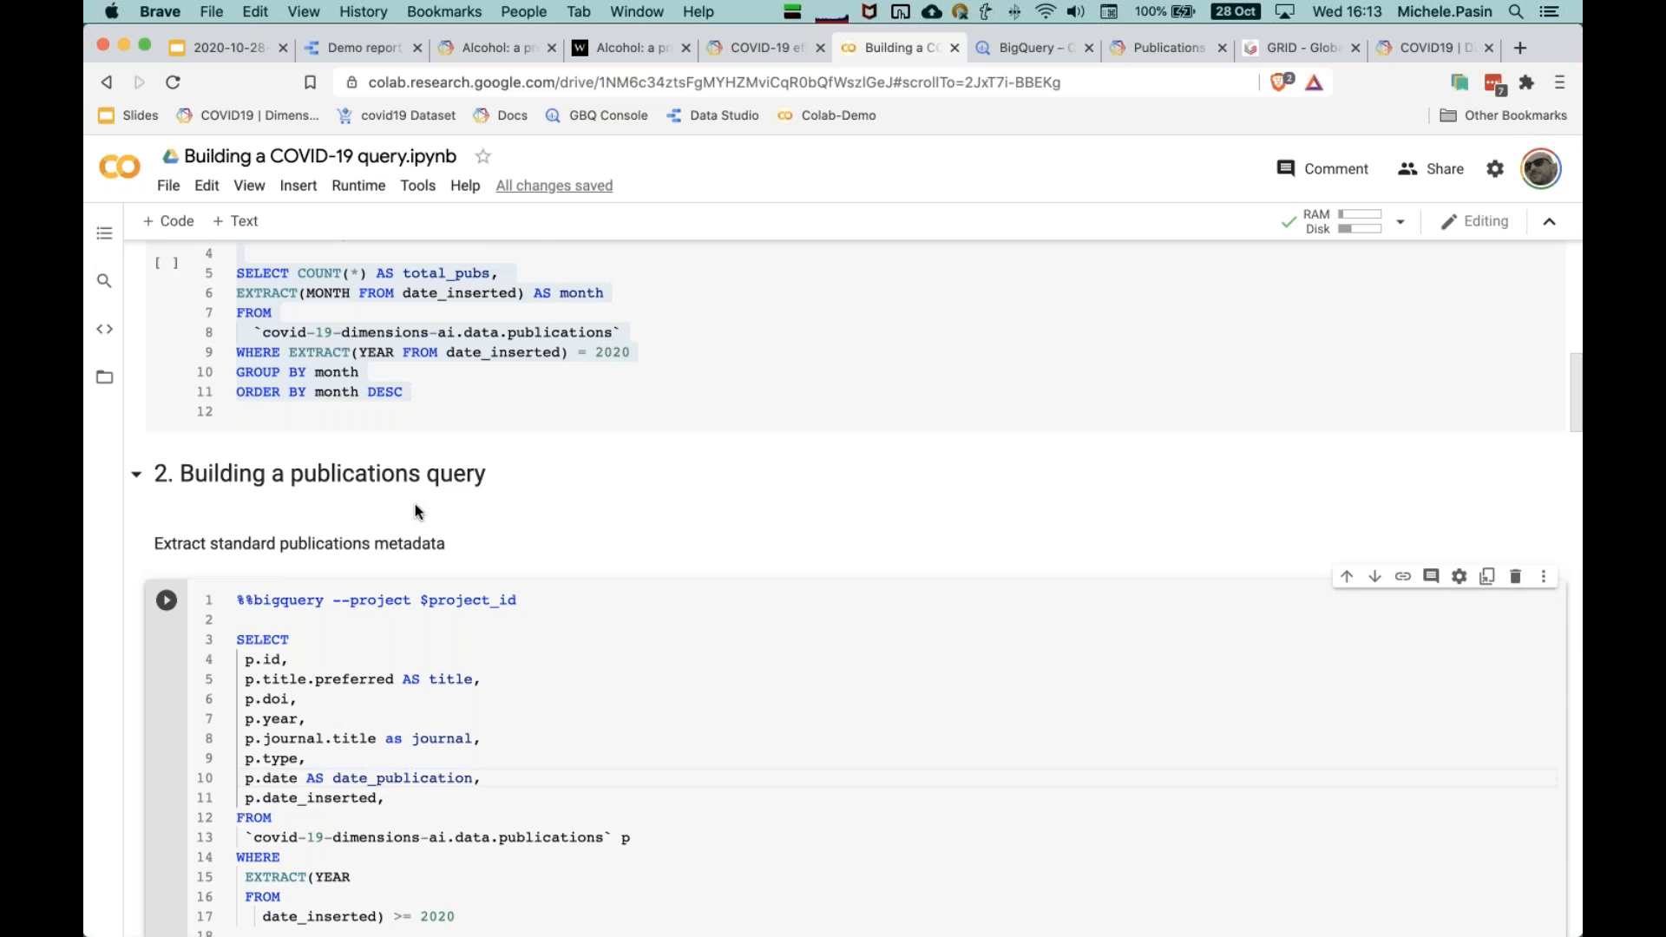
scroll(414, 503, "down", 10)
scroll(506, 549, "up", 4)
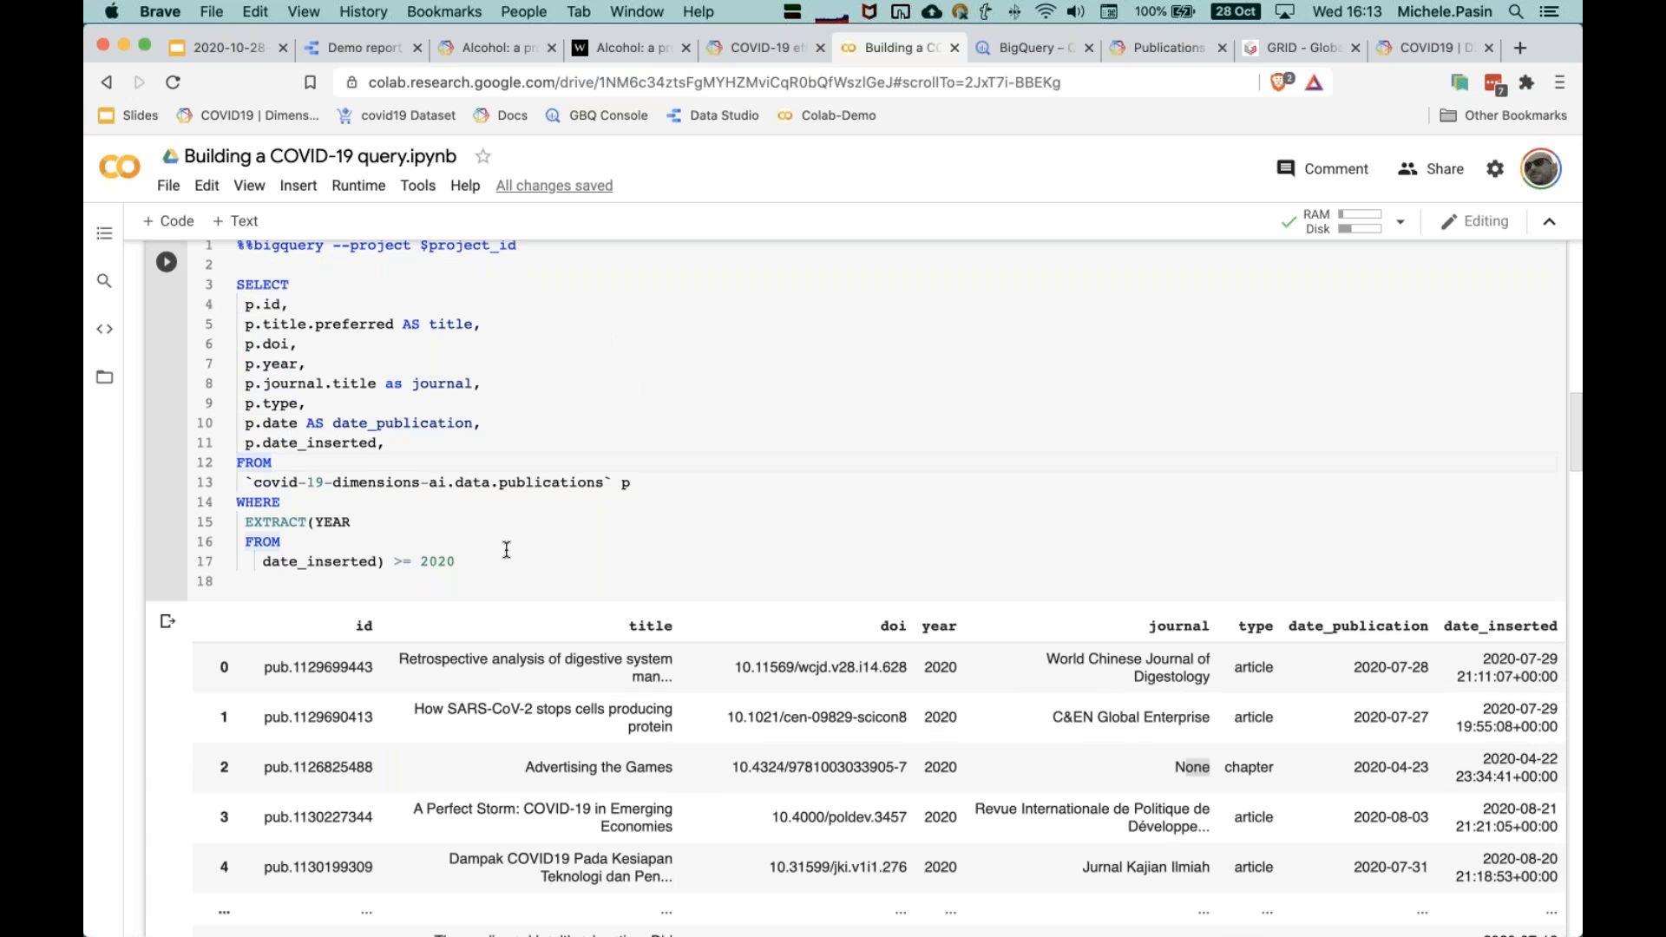
scroll(506, 549, "up", 2)
left_click(504, 551)
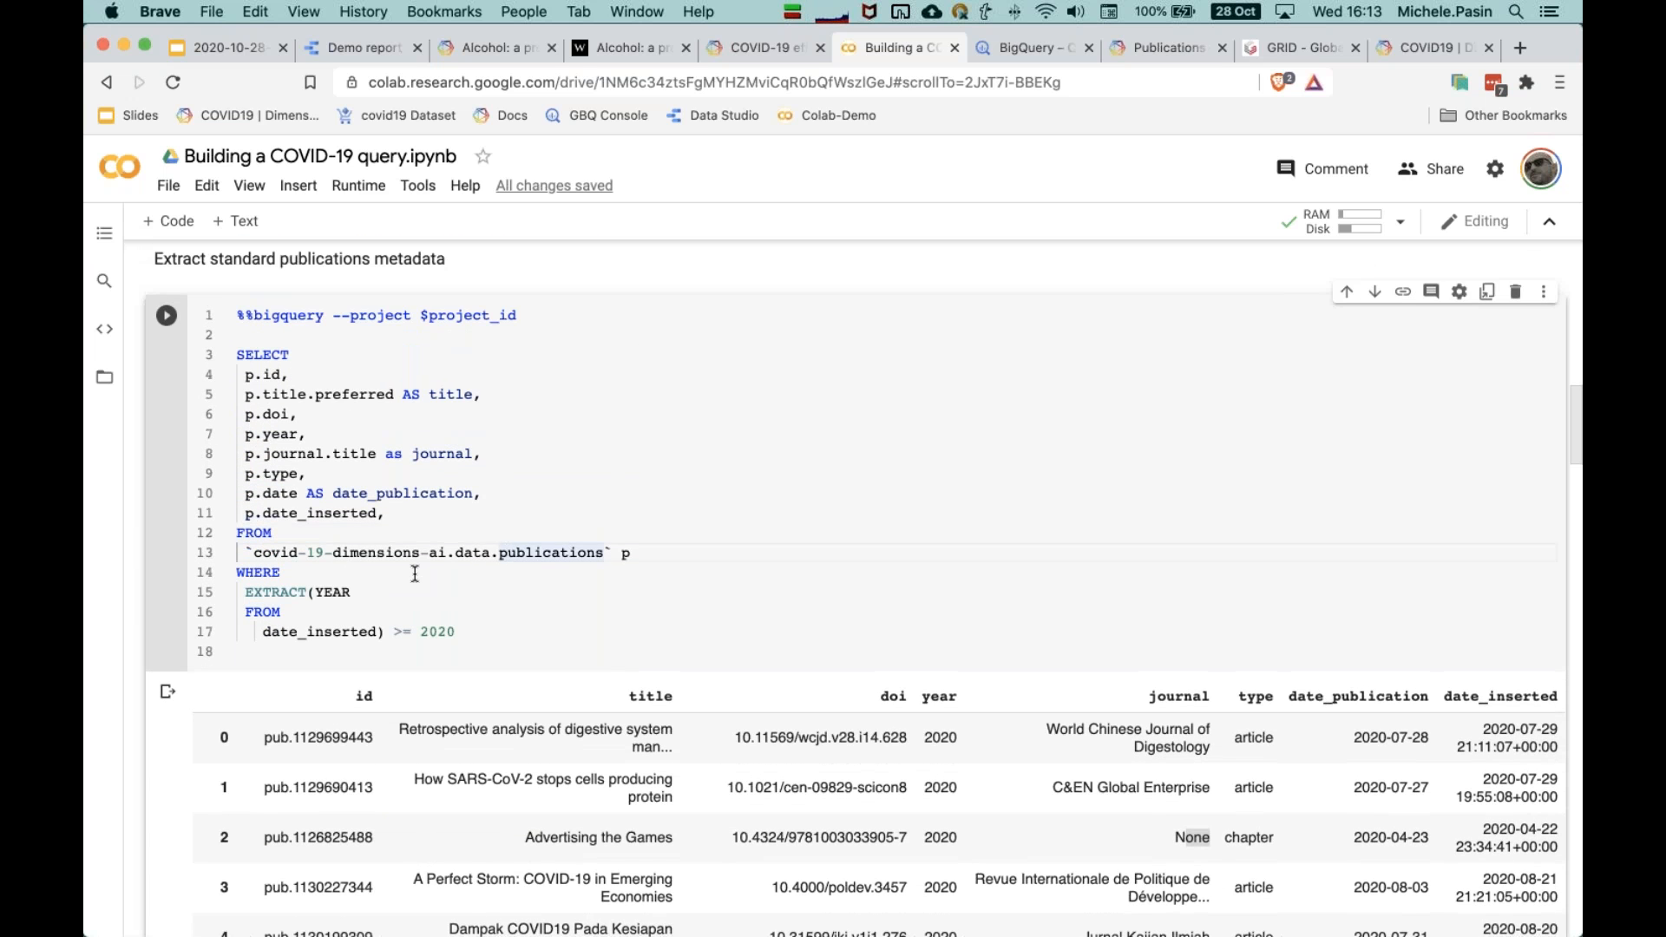
scroll(504, 550, "down", 2)
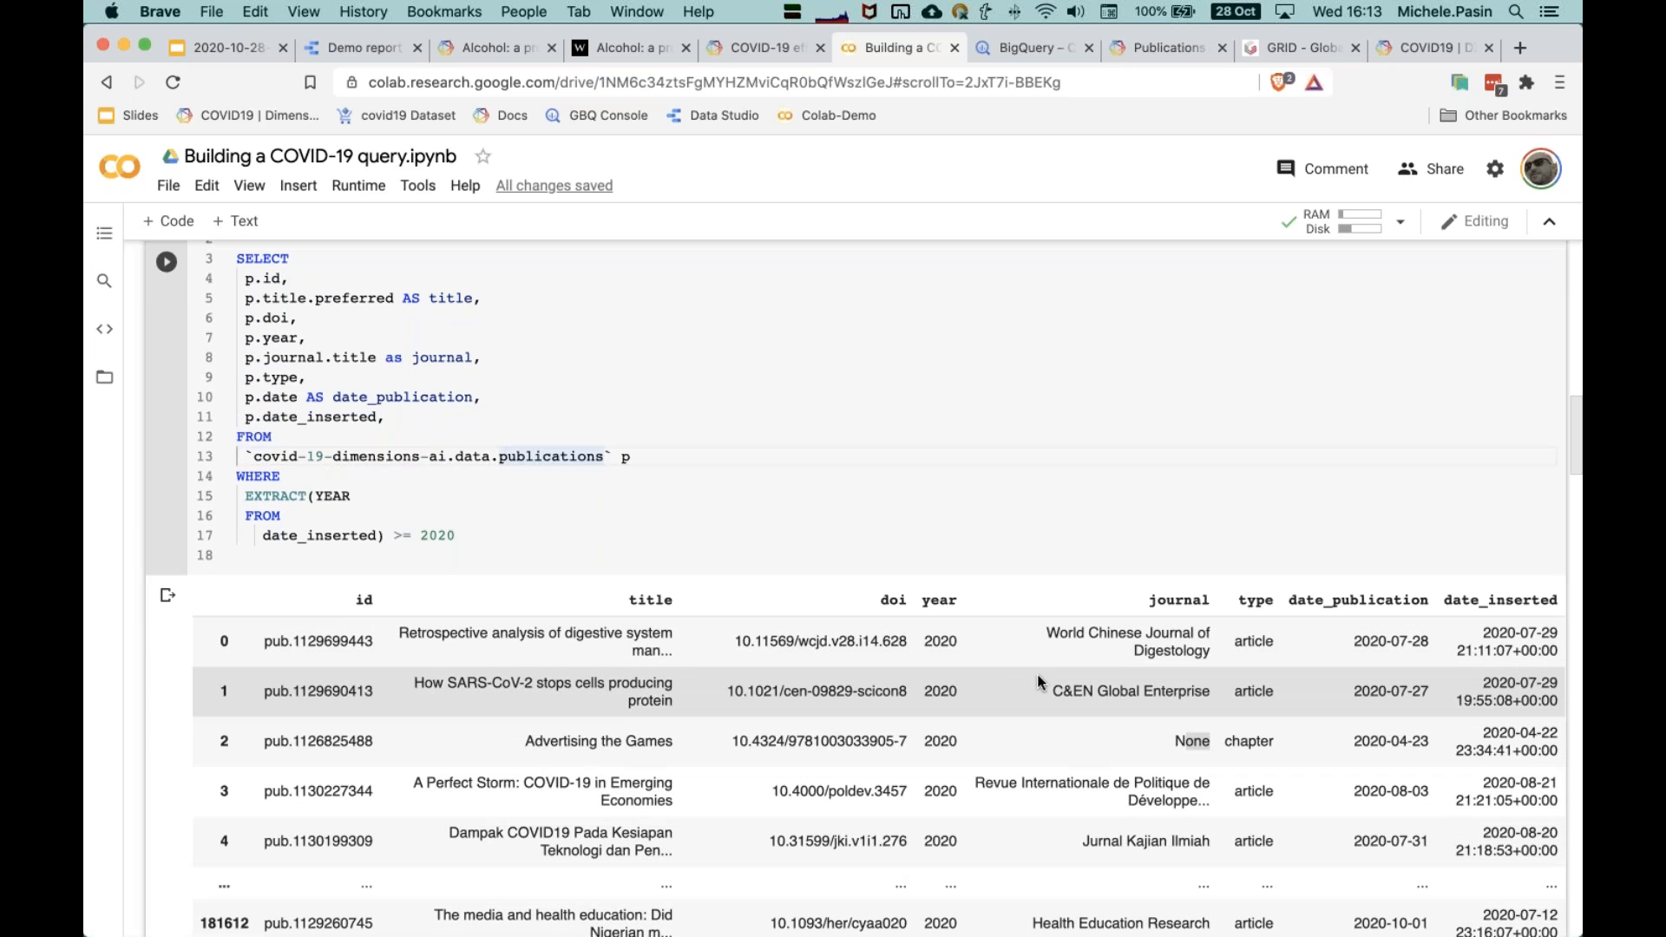
Step: Highlight the %%bigquery magic command at the start of the standard publications metadata query
scroll(550, 435, "up", 8)
left_click_drag(323, 537, 236, 537)
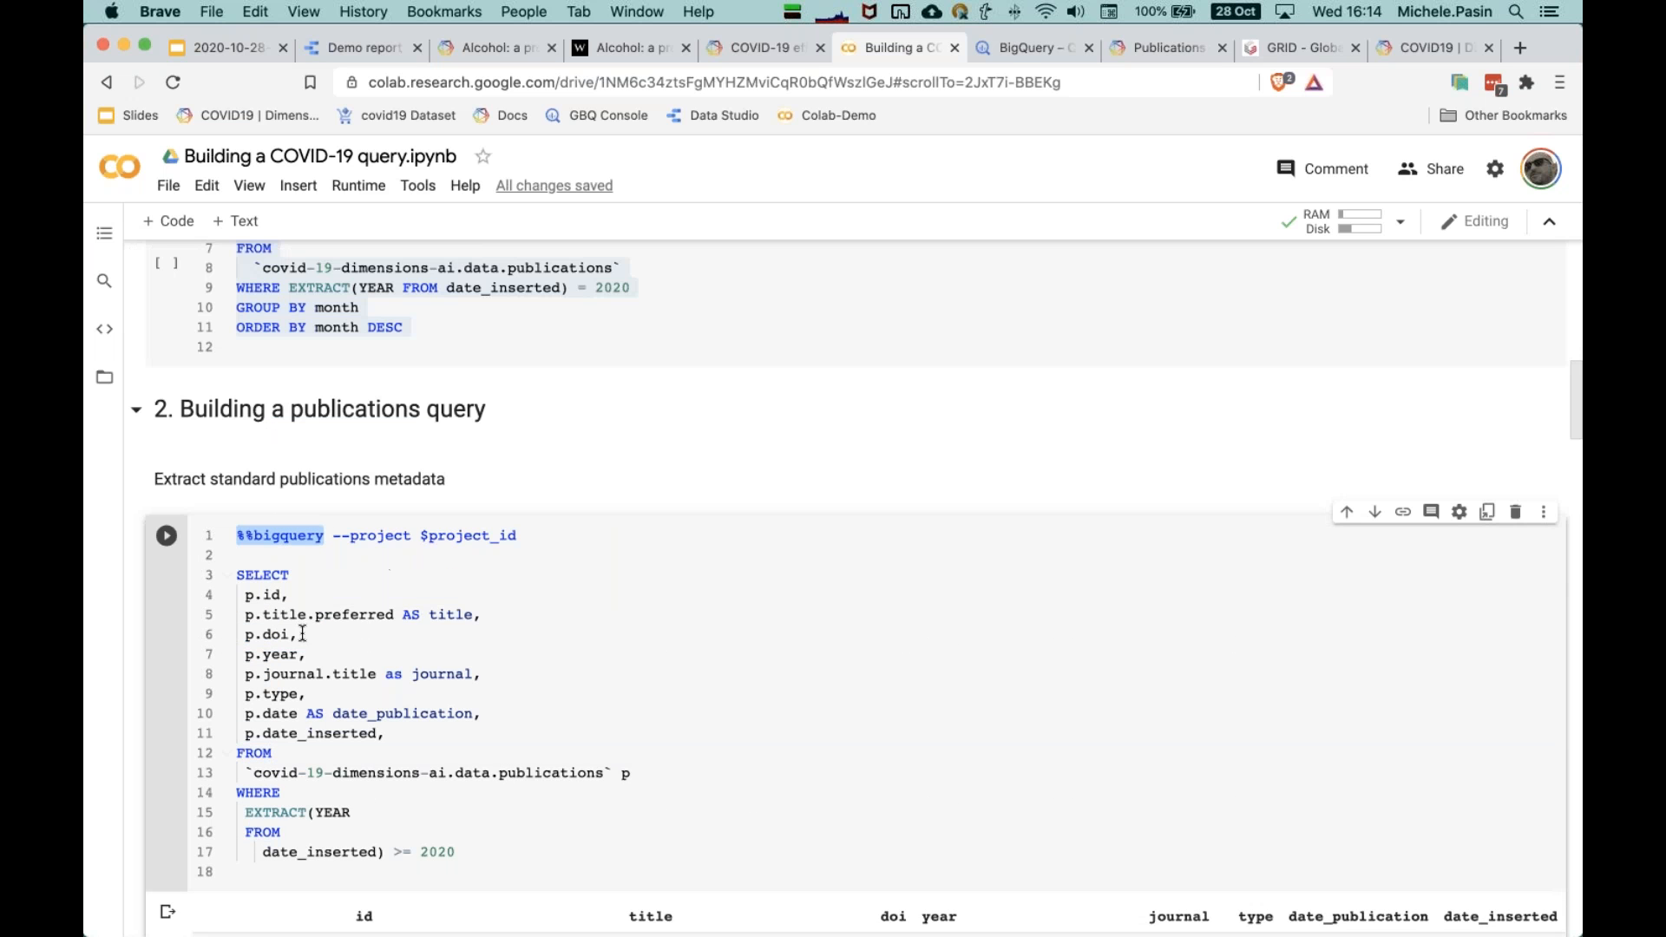
scroll(392, 709, "down", 6)
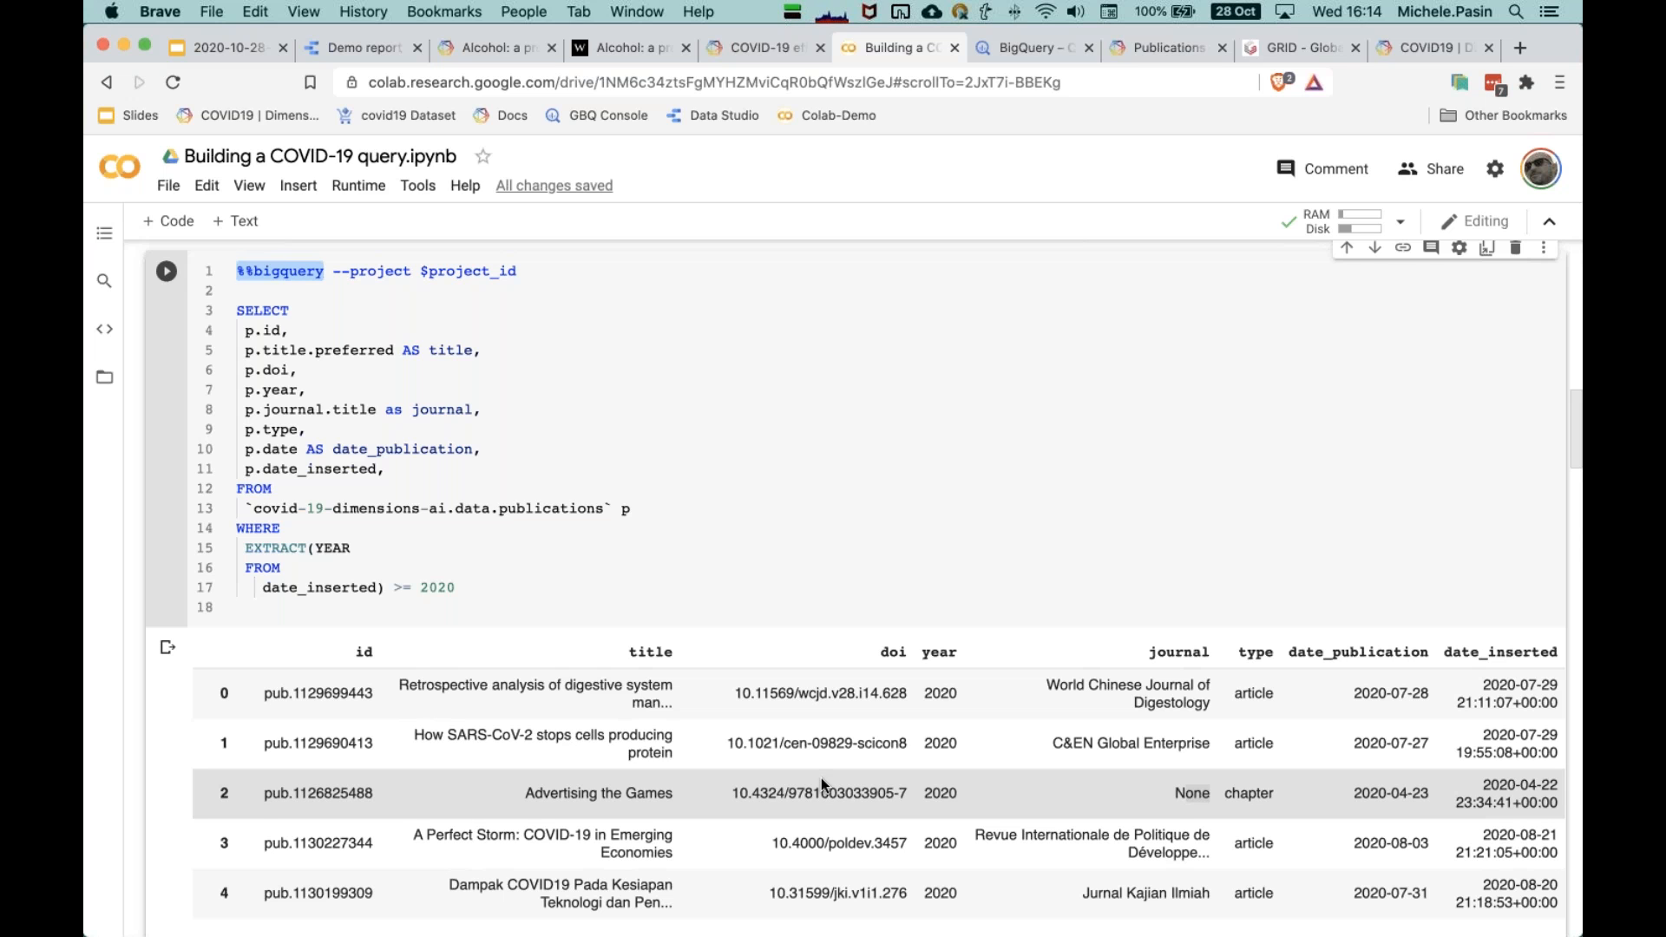
Step: Review the query's full results table and its date_inserted >= 2020 filter
scroll(695, 738, "down", 4)
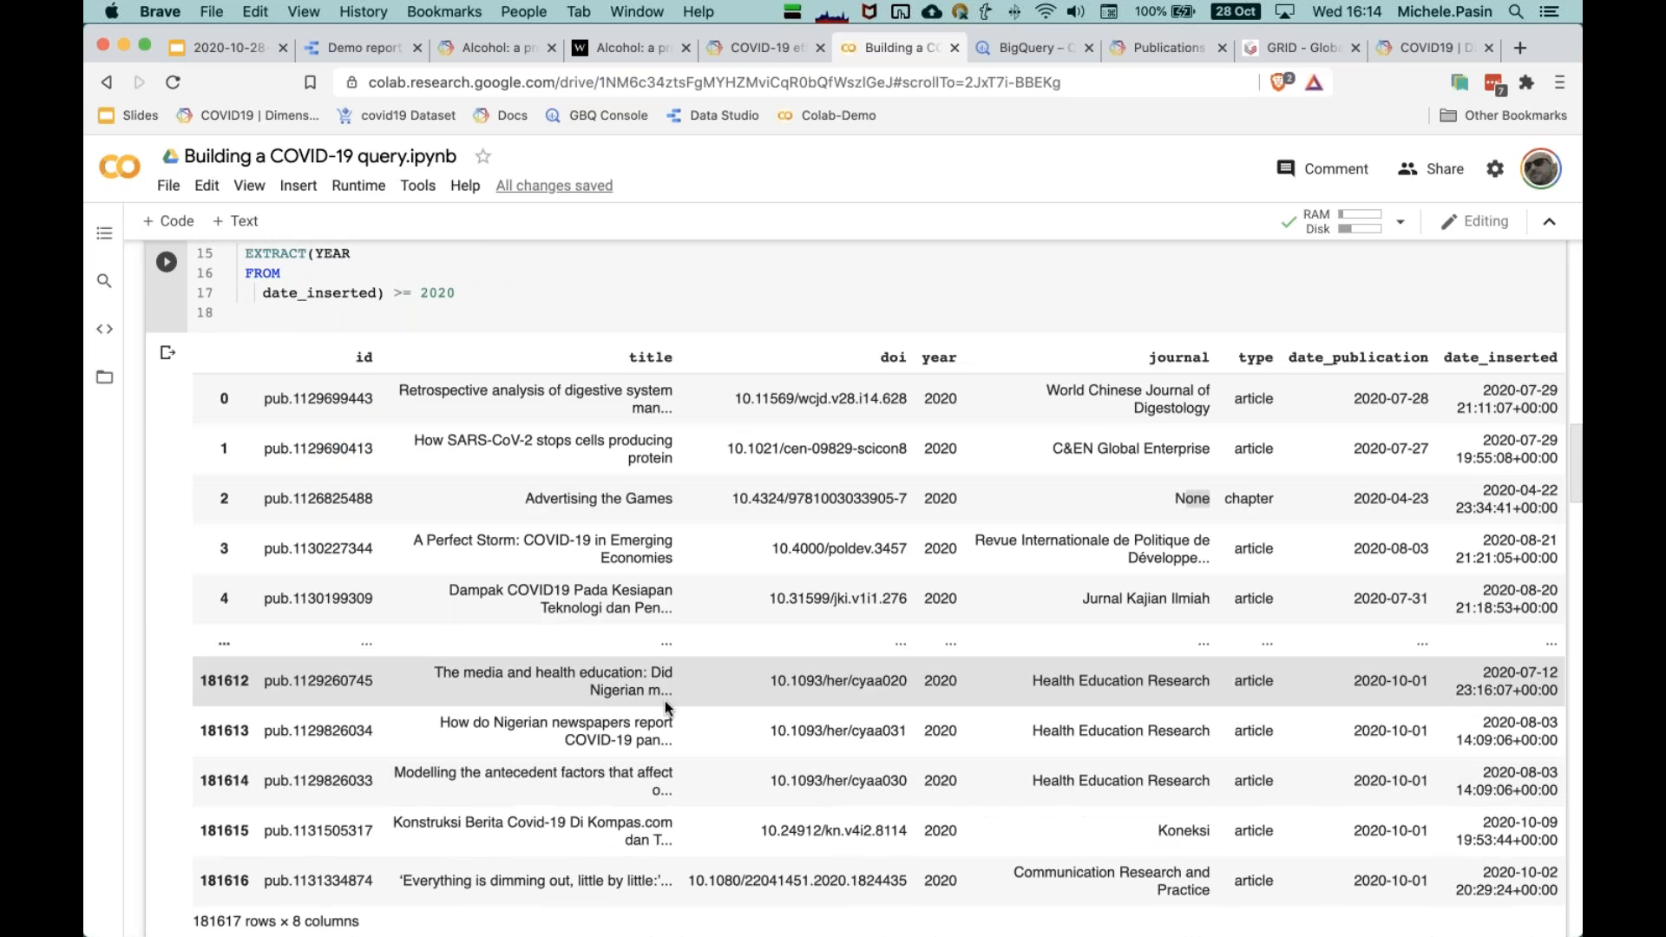
scroll(664, 700, "up", 1)
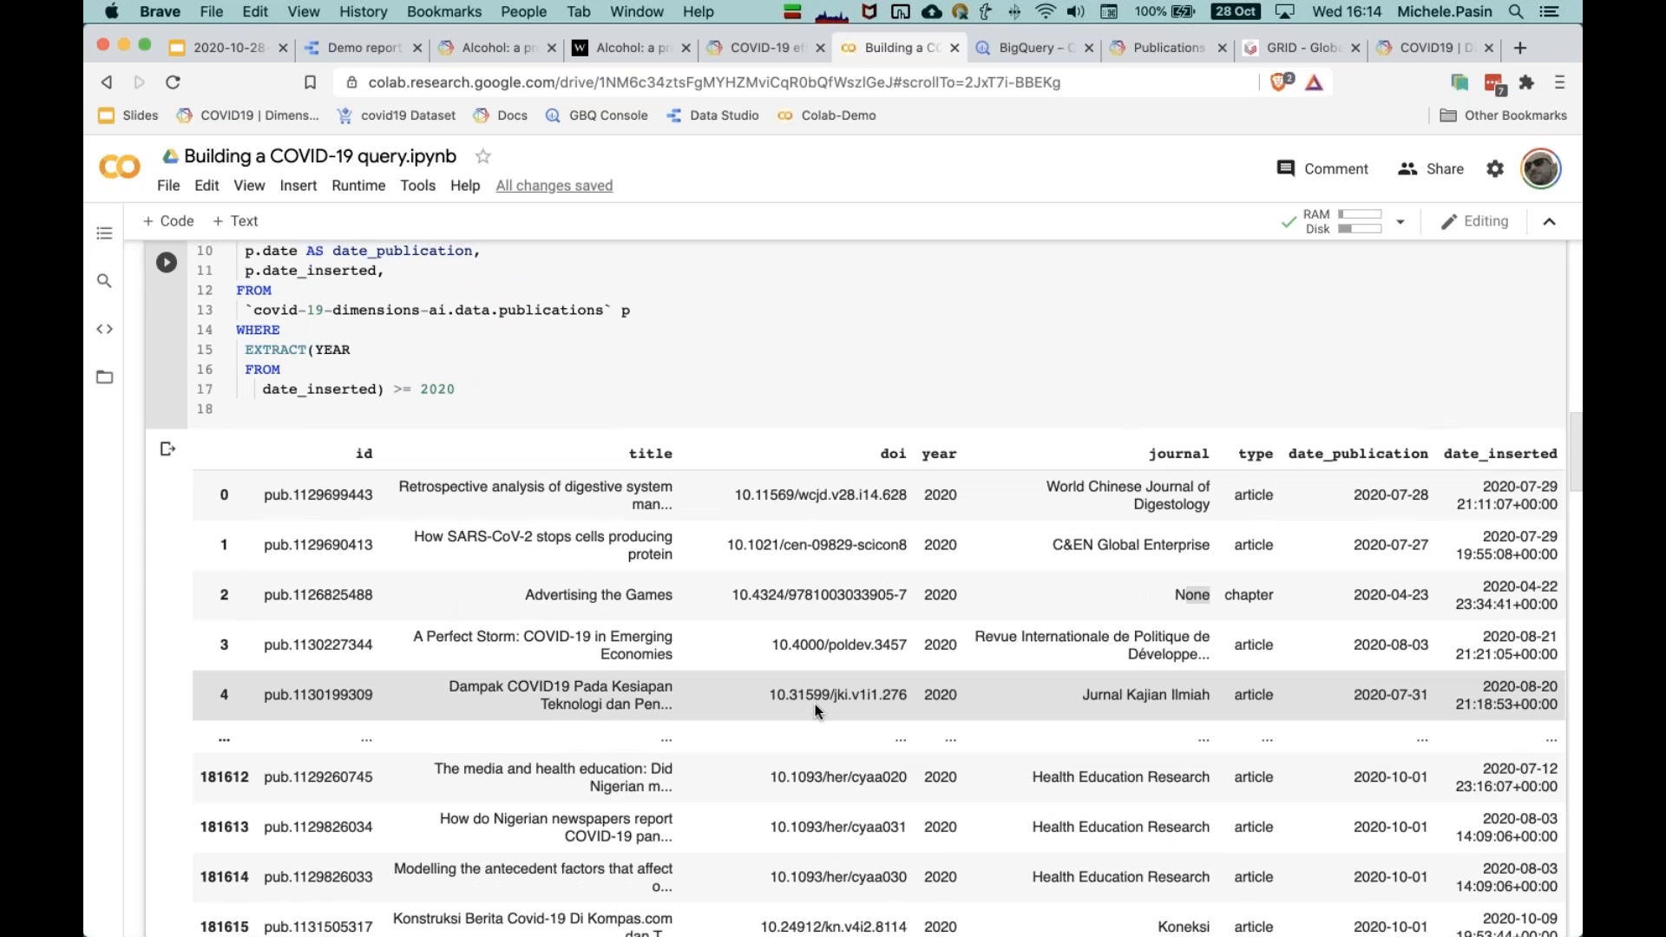
scroll(813, 701, "up", 1)
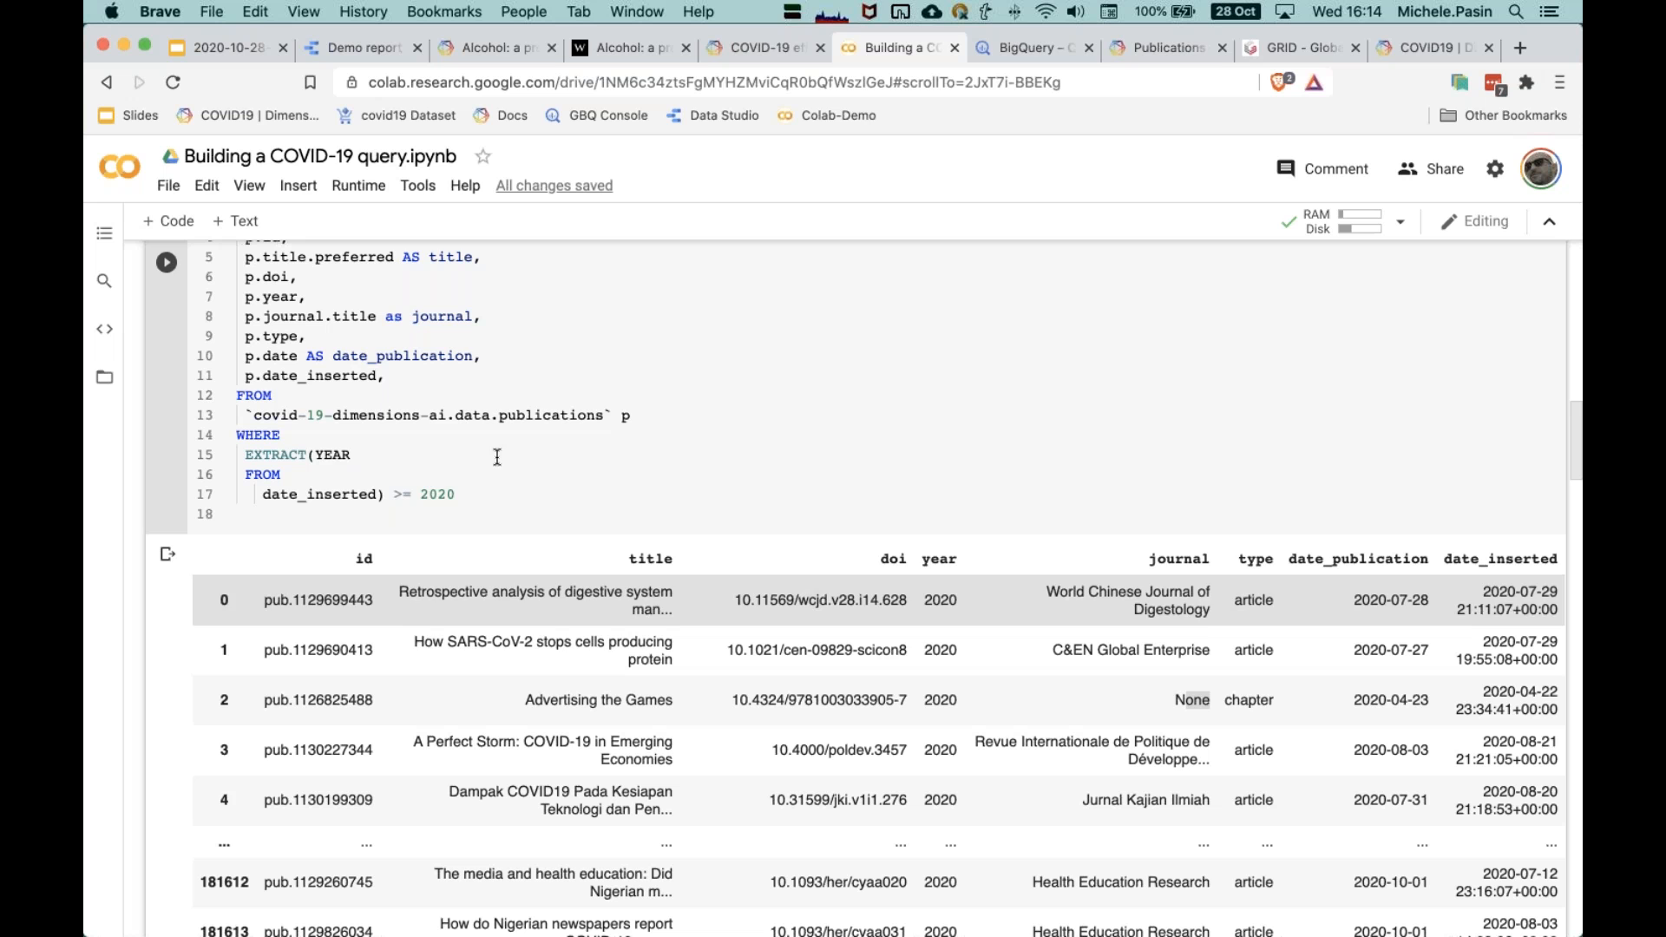
left_click(466, 501)
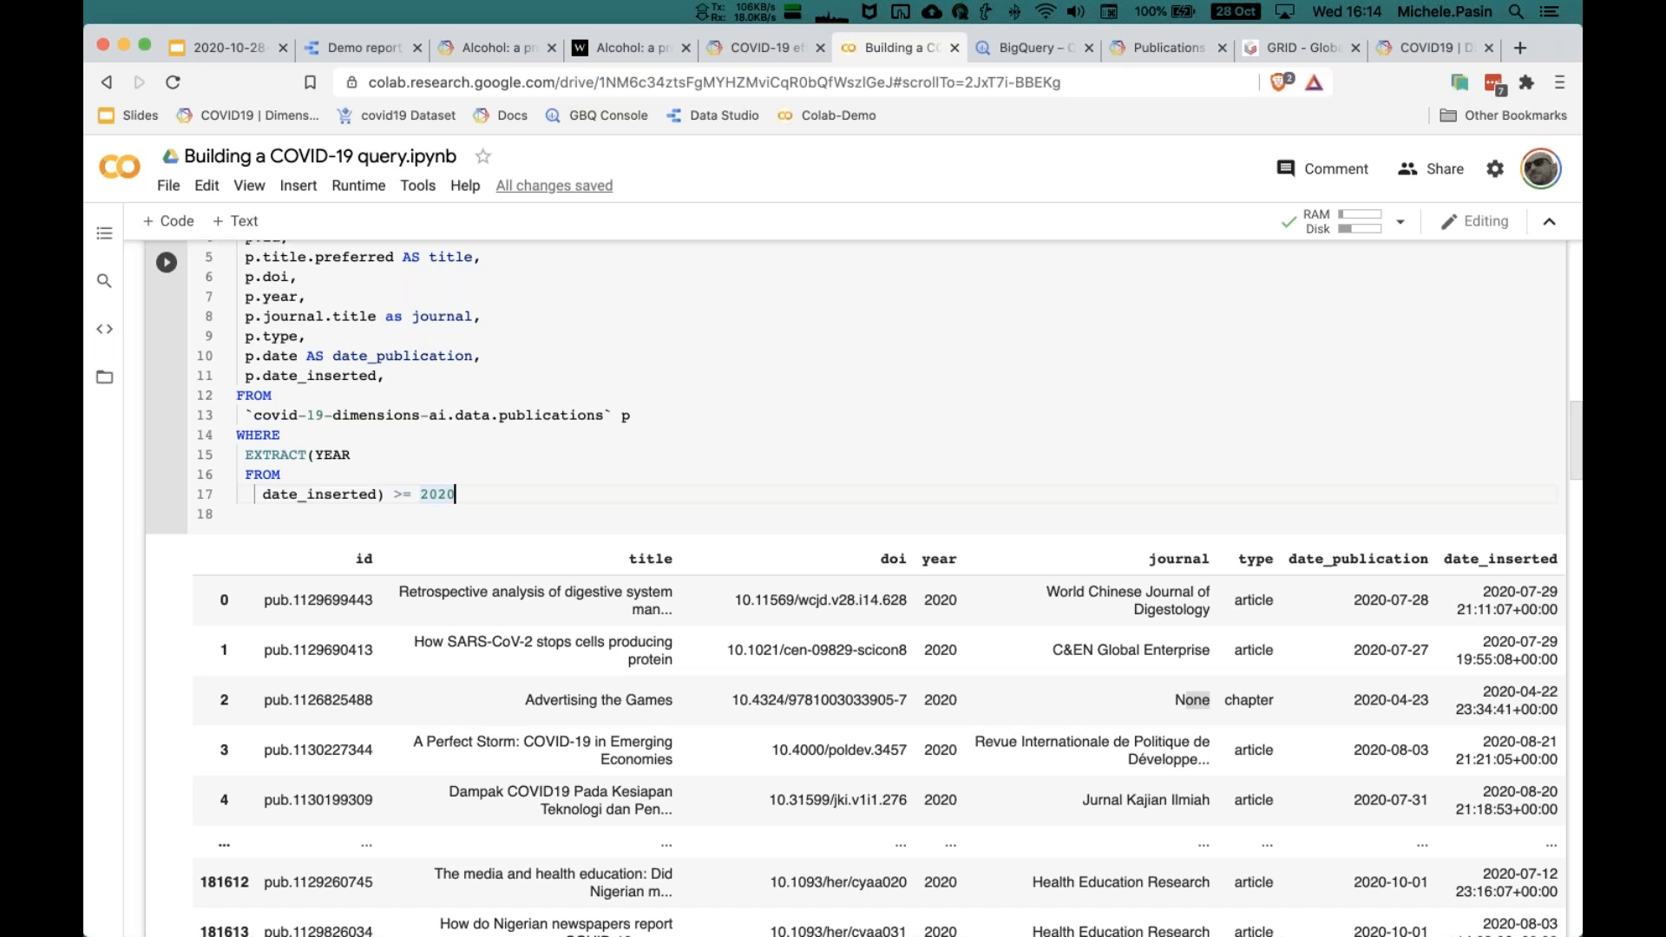
left_click(645, 401)
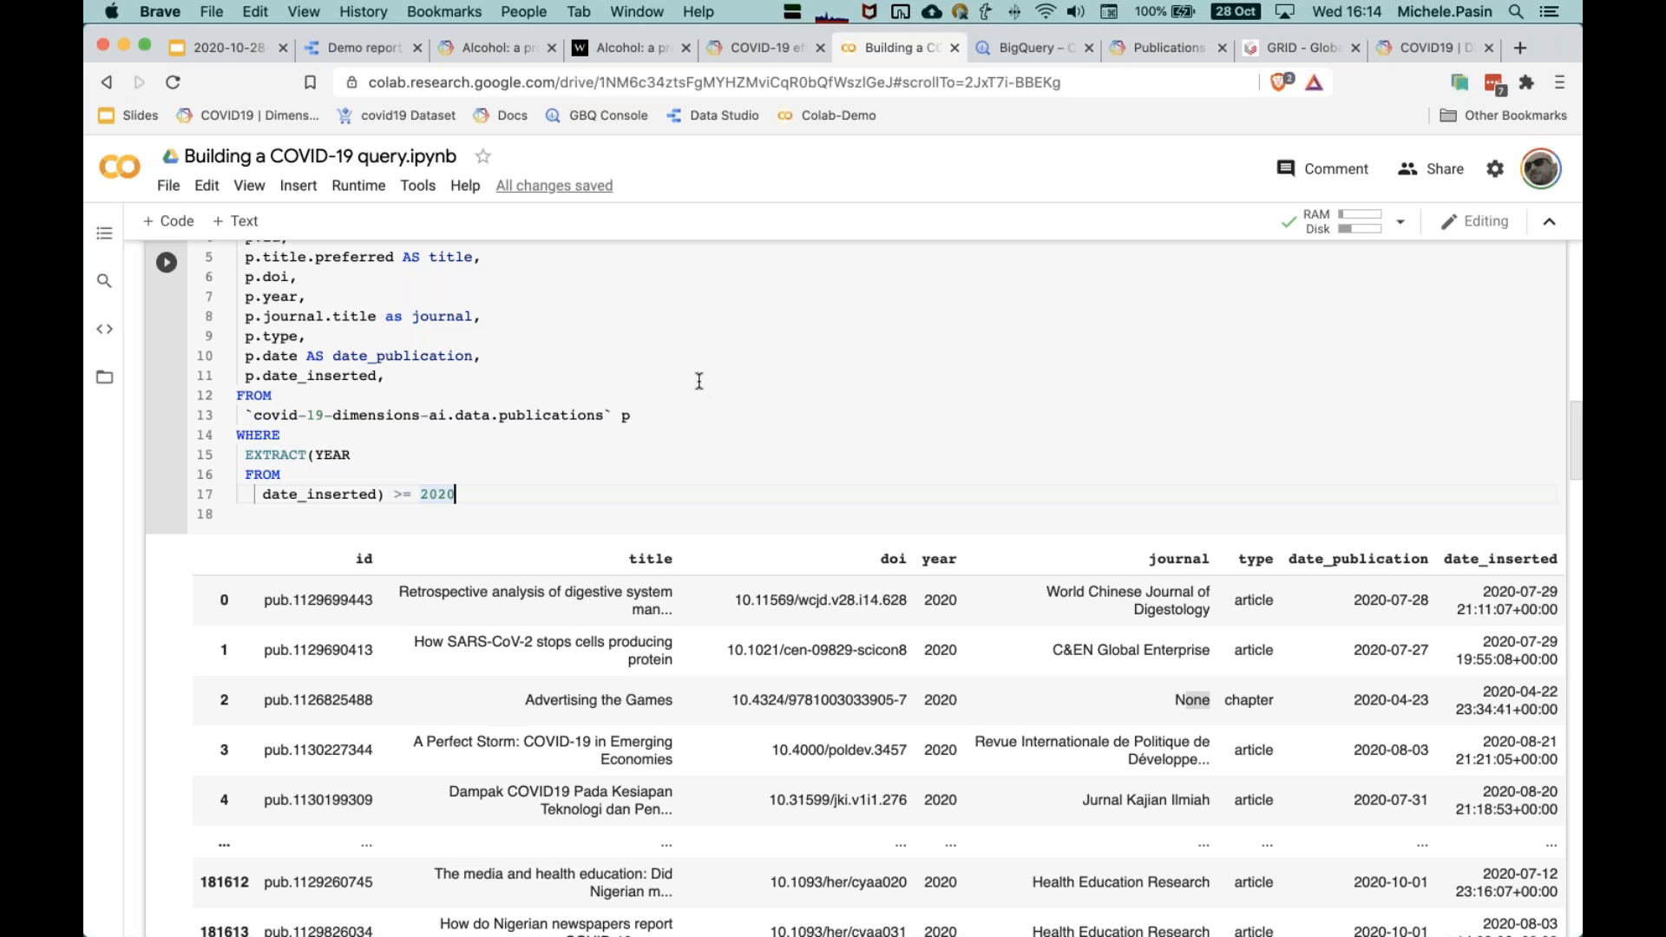
Step: Switch to the 2020-10-28-Webinar slides and show the closing Thanks! slide with the support contact and COVID-19 resources link
left_click(209, 50)
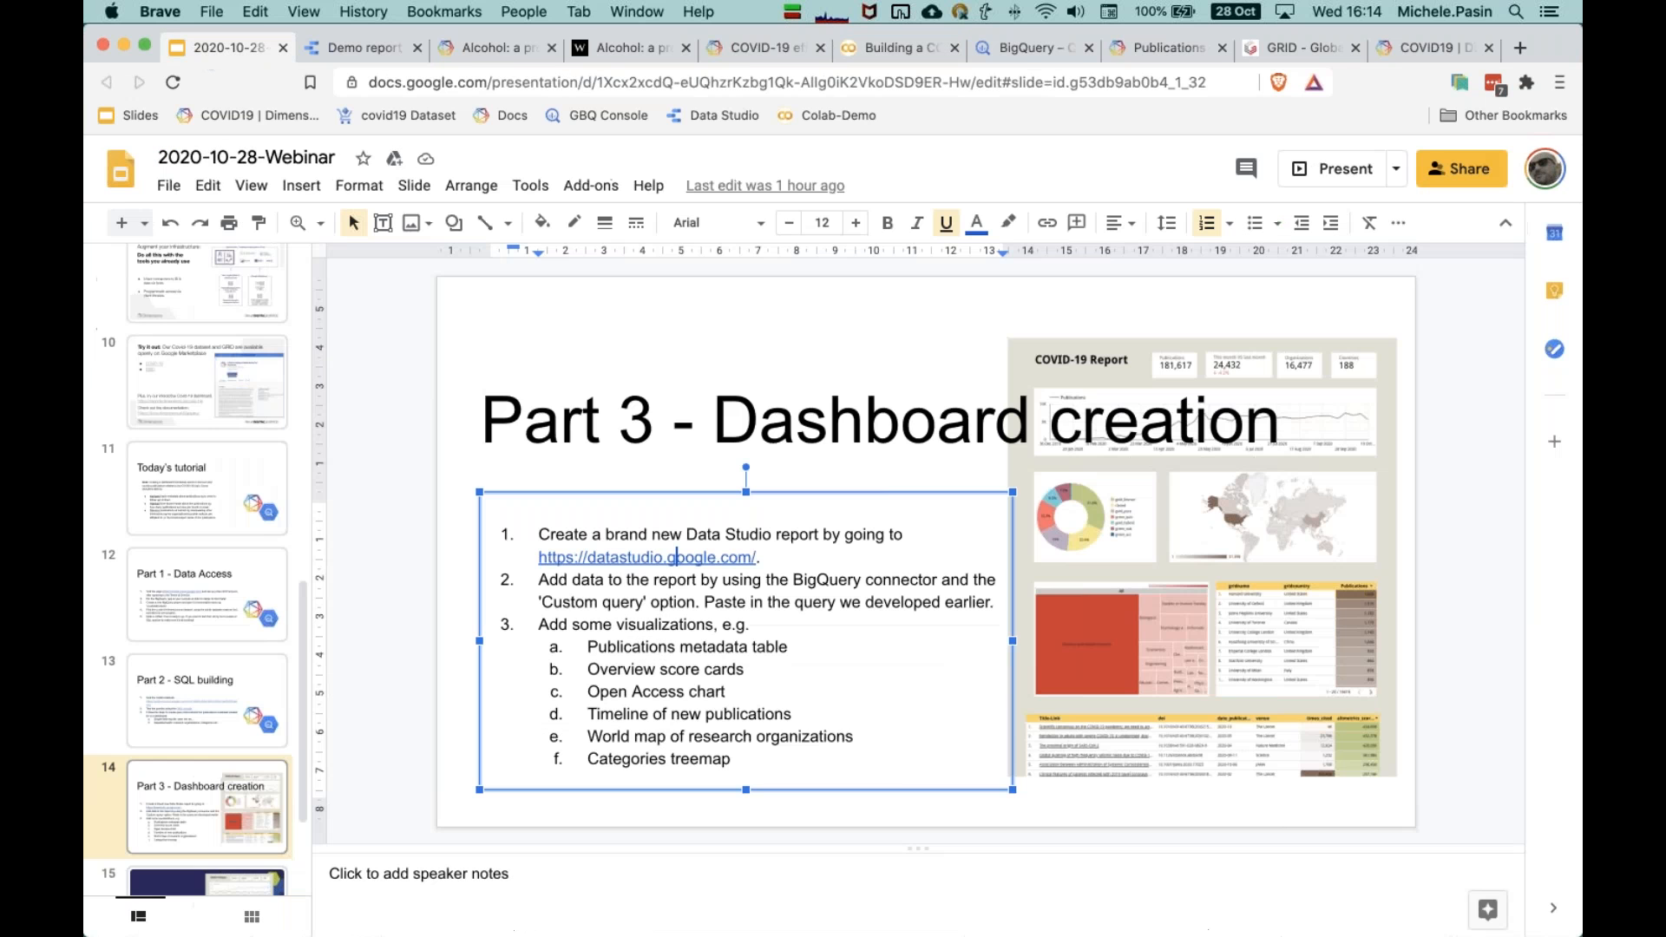
scroll(232, 743, "down", 3)
left_click(226, 773)
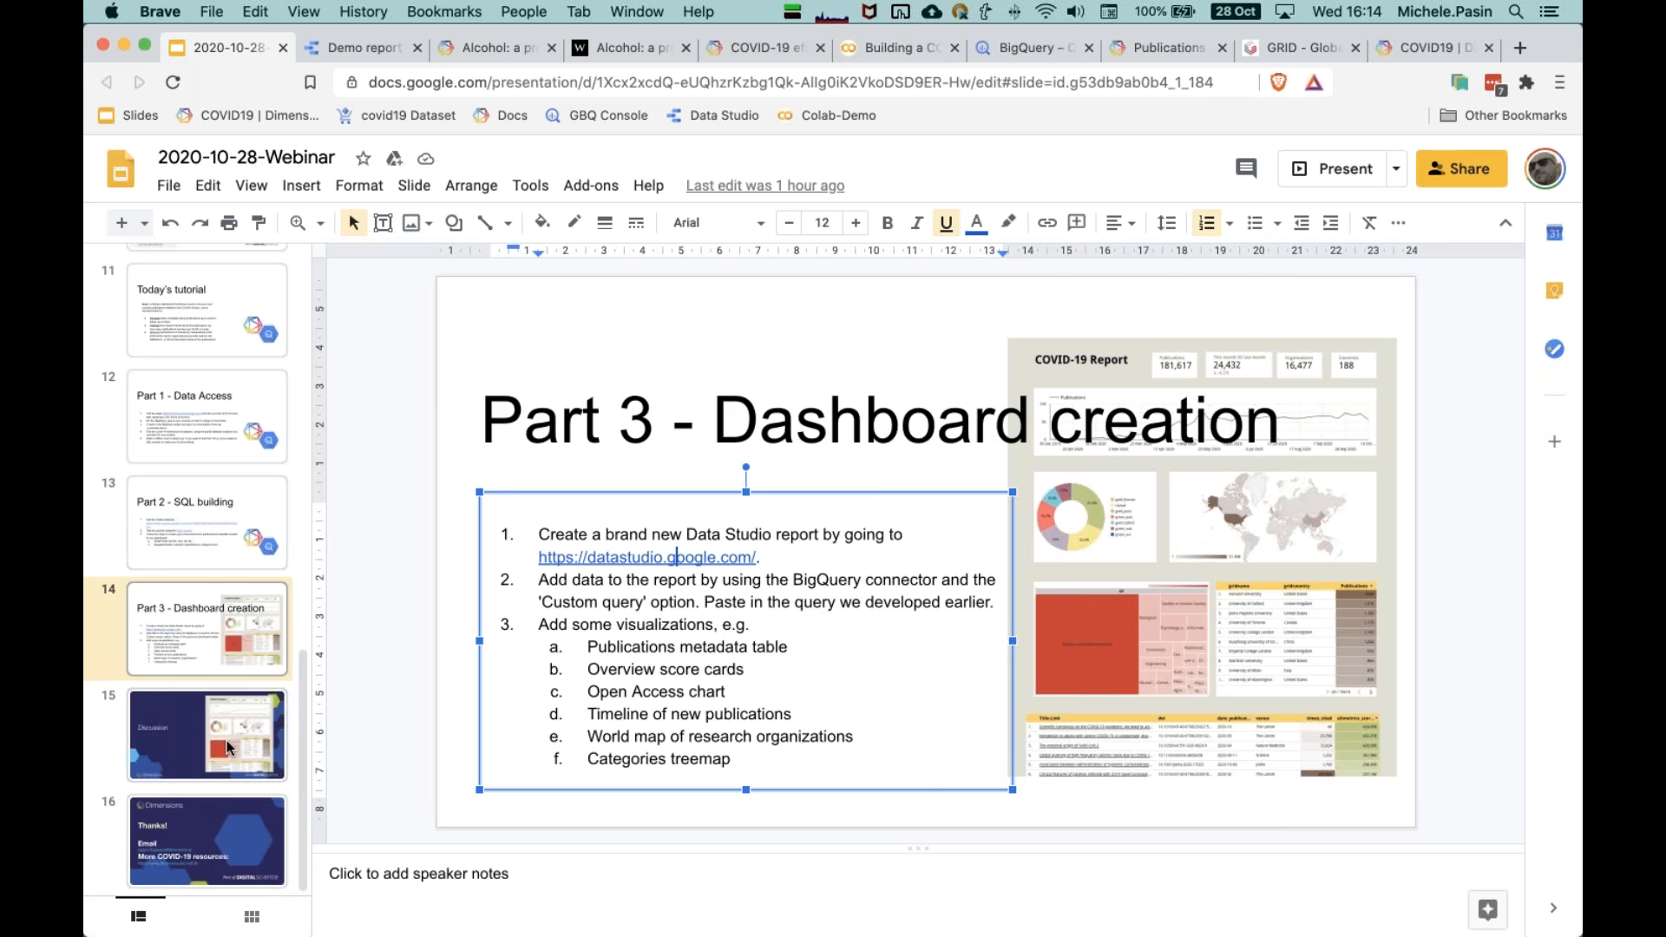
left_click(227, 824)
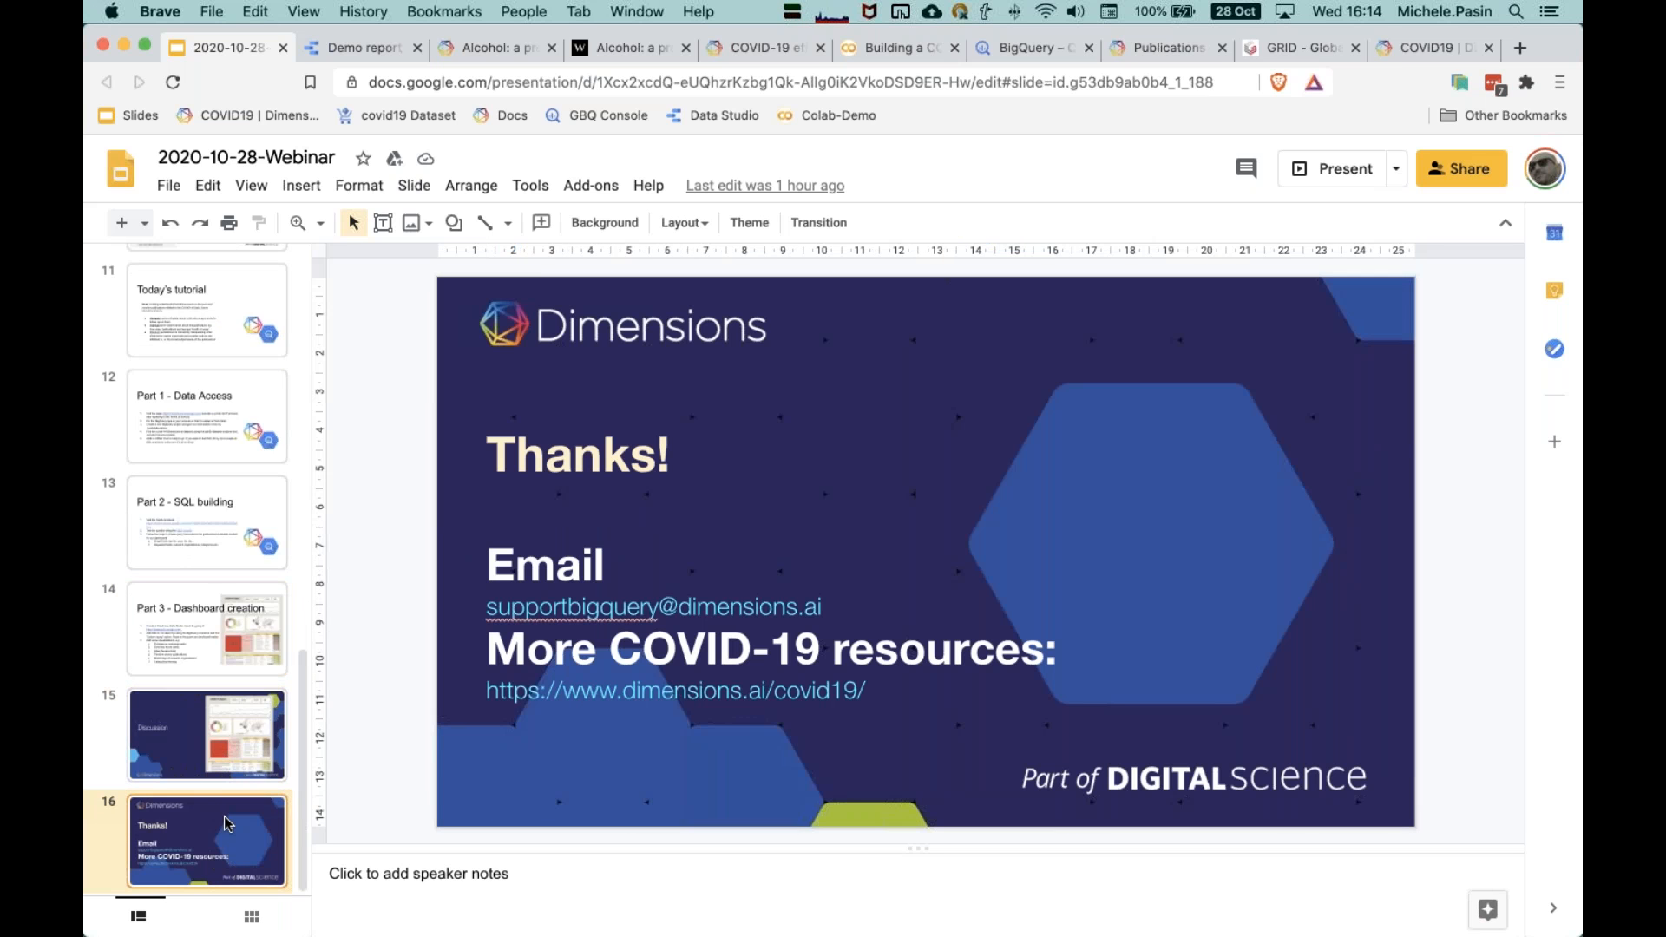